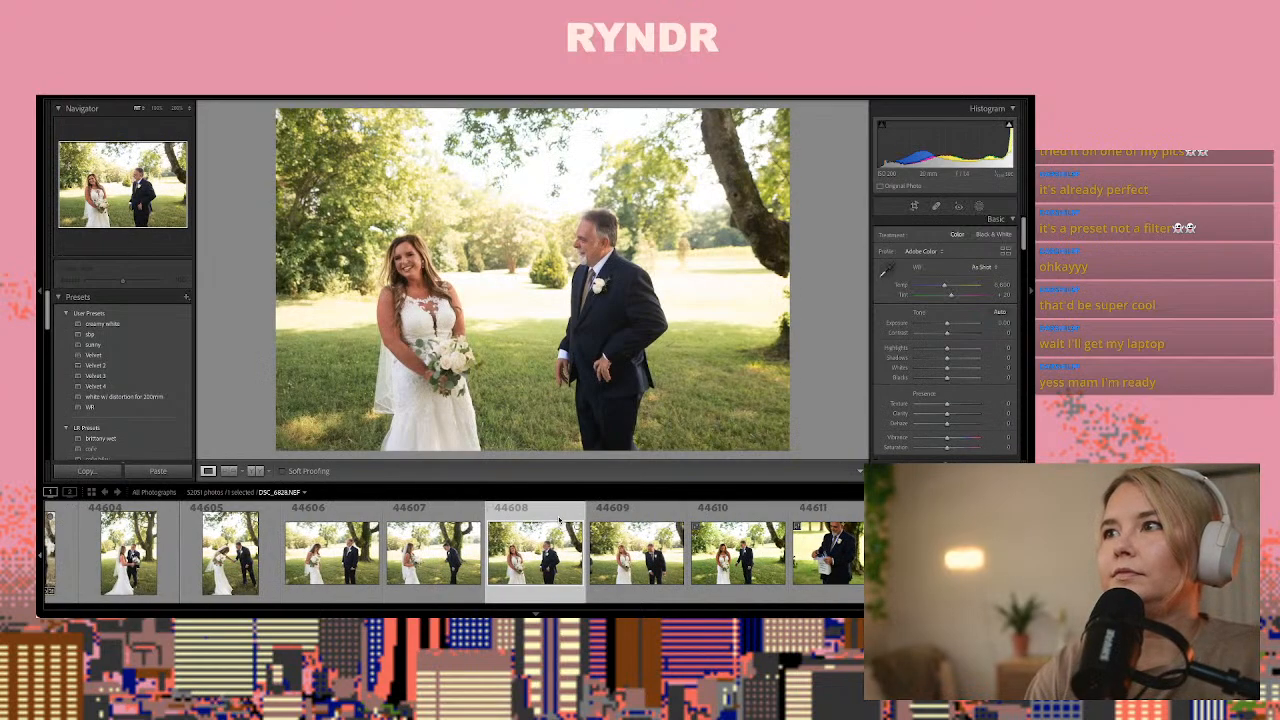
Compare the neighbouring bride-and-father shots and apply the develop look to photo 44609, where he looks down laughing beside her
{"action": "left_click", "coordinate": [559, 518]}
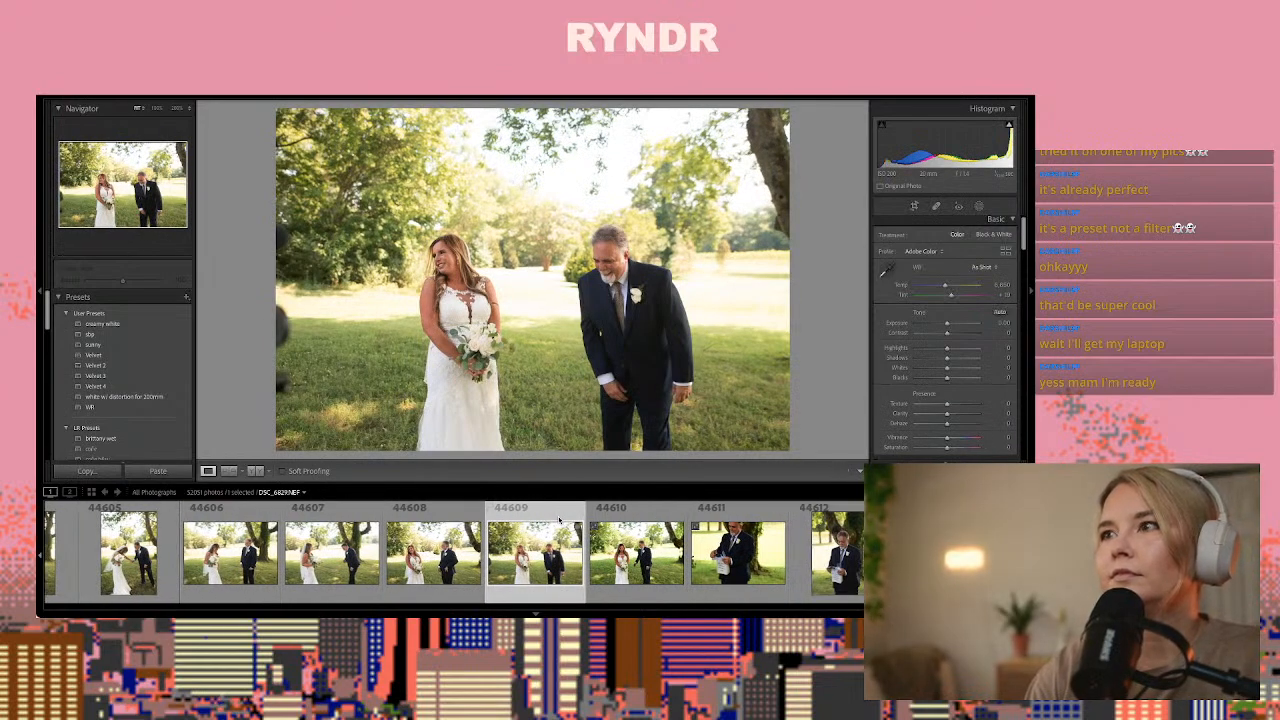
{"action": "key", "text": "Right"}
{"action": "key", "text": "Right"}
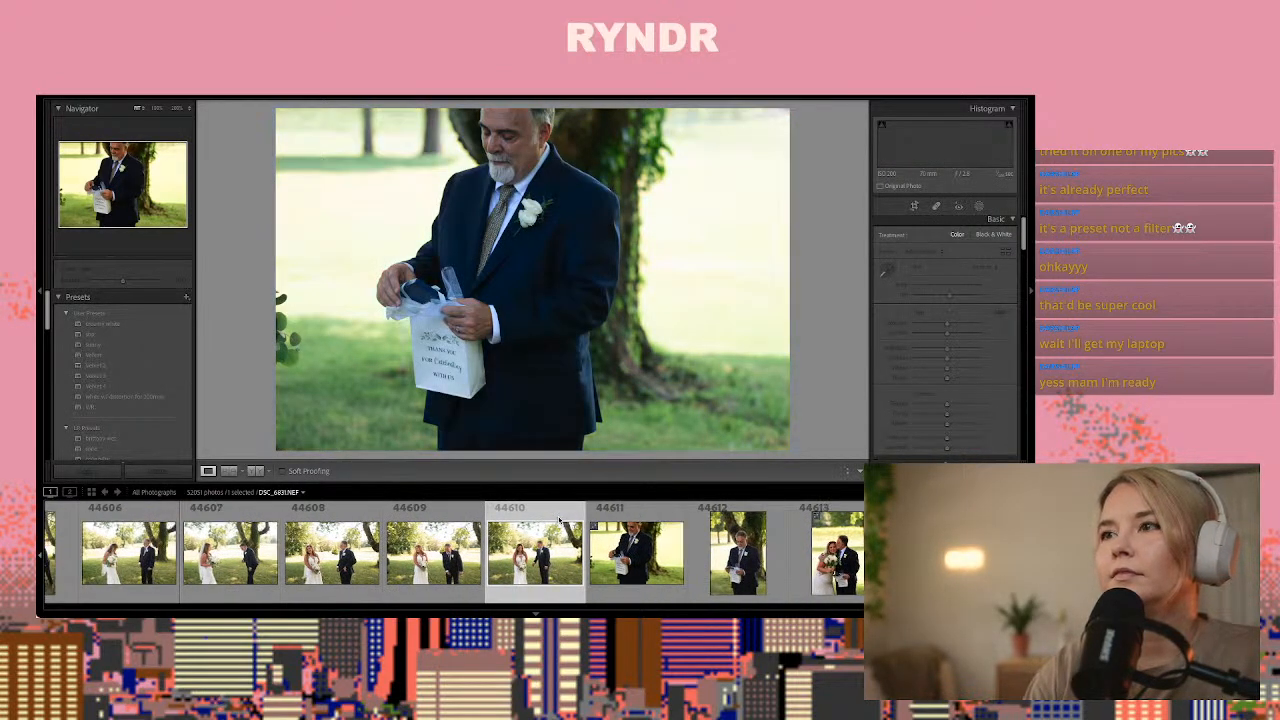
{"action": "key", "text": "Left"}
{"action": "key", "text": "Left"}
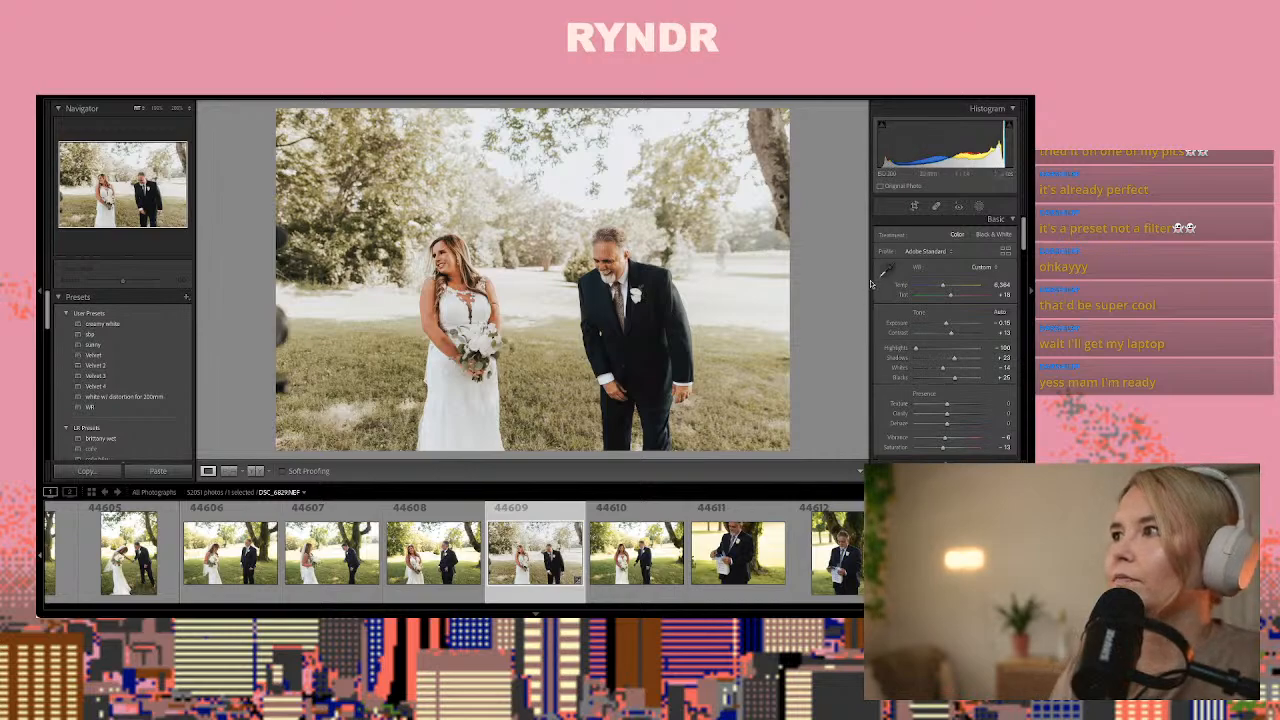
Widen the area holding the develop adjustments and review the photo's white balance and tone settings
{"action": "left_click_drag", "start_coordinate": [871, 285], "coordinate": [667, 287]}
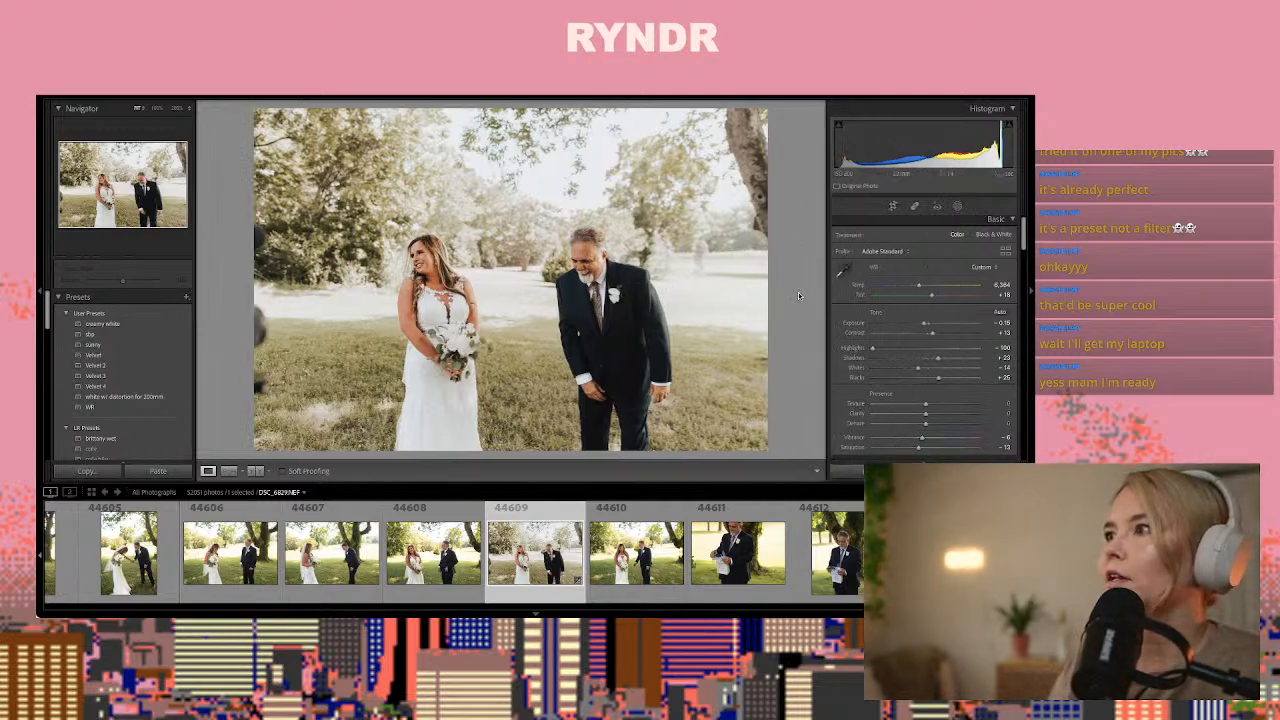
{"action": "scroll", "coordinate": [980, 287], "scroll_direction": "down", "scroll_amount": 2}
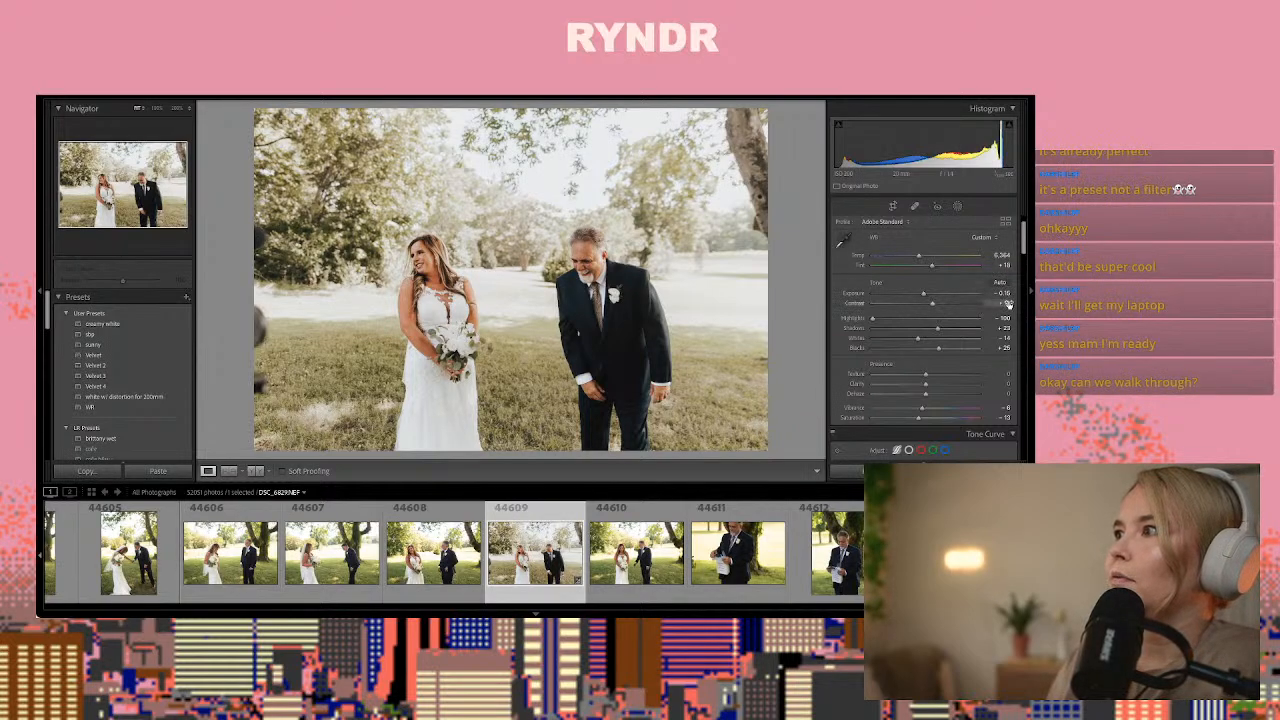
{"action": "left_click", "coordinate": [998, 318]}
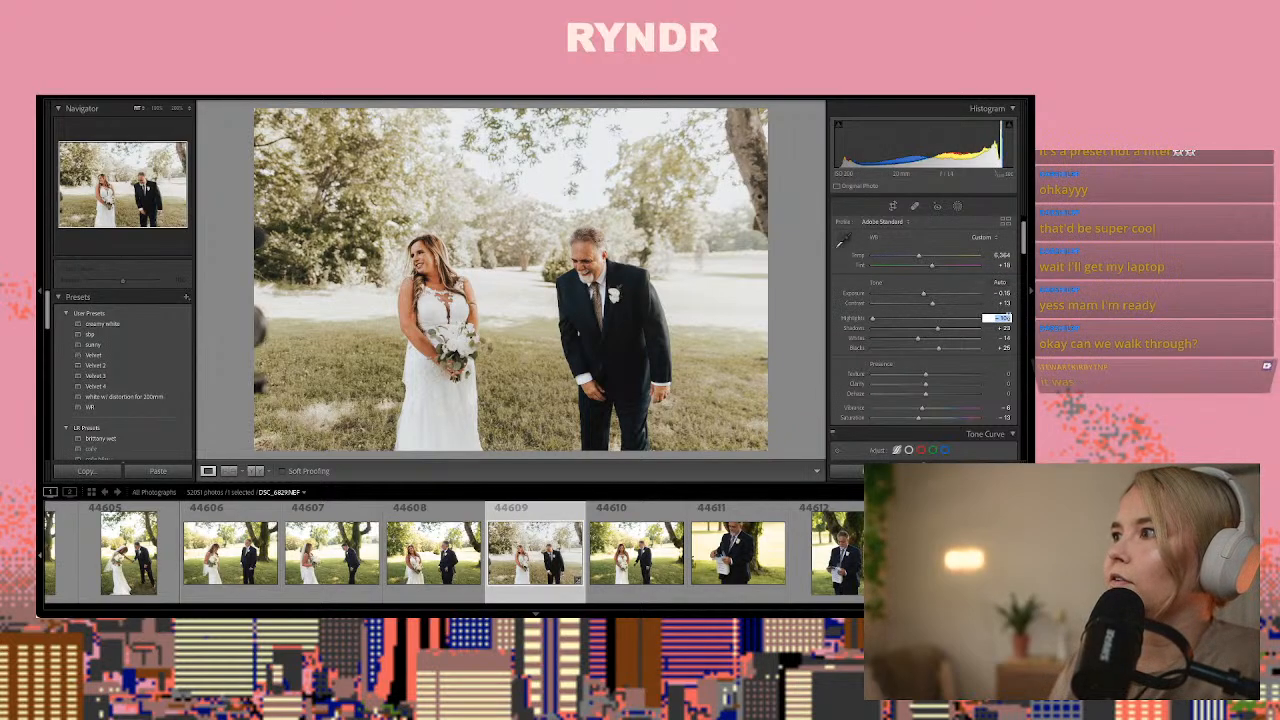
{"action": "left_click", "coordinate": [1007, 249]}
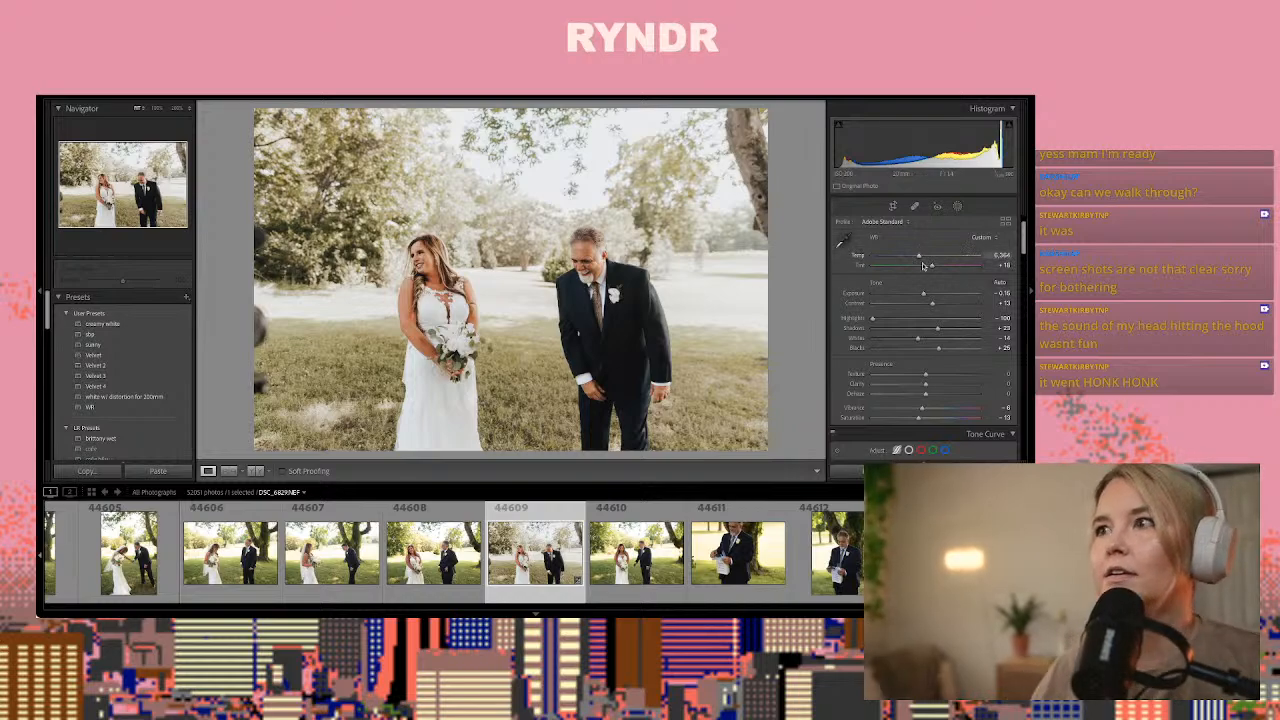
{"action": "scroll", "coordinate": [941, 284], "scroll_direction": "up", "scroll_amount": 2}
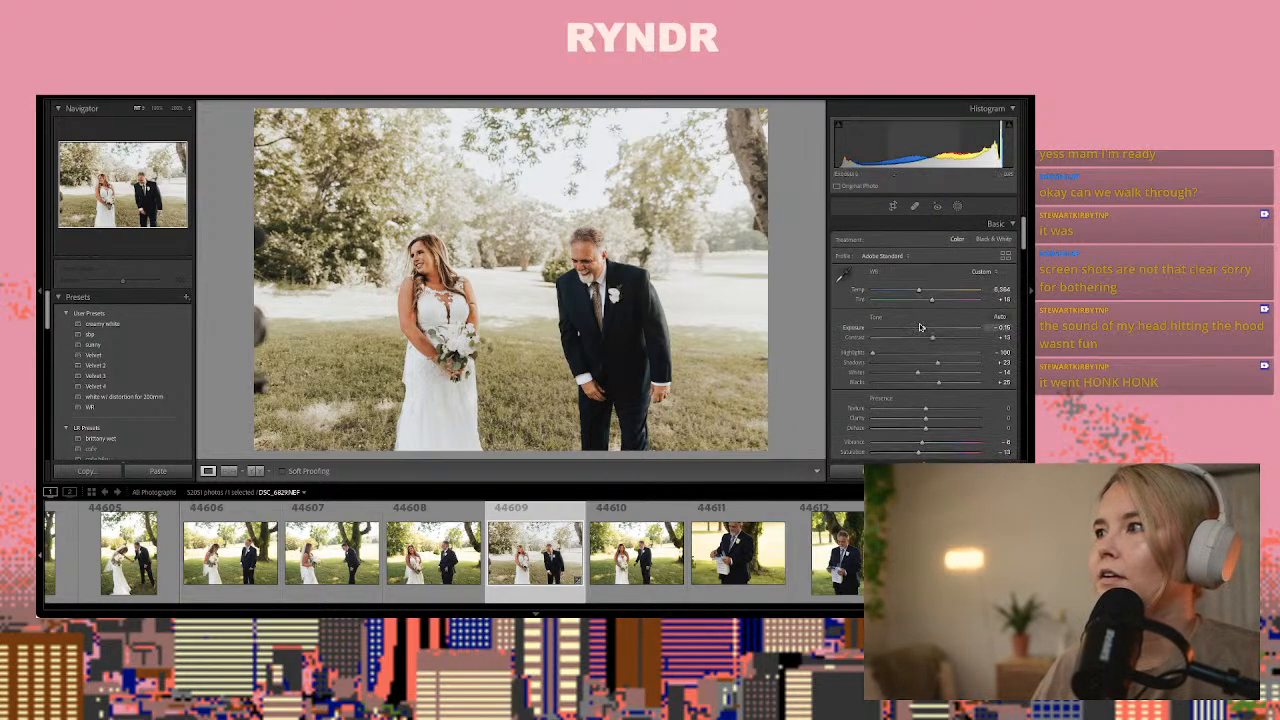
Set the photo's exposure to +0.10 and copy its develop settings with the default selection
{"action": "left_click_drag", "start_coordinate": [923, 330], "coordinate": [927, 330]}
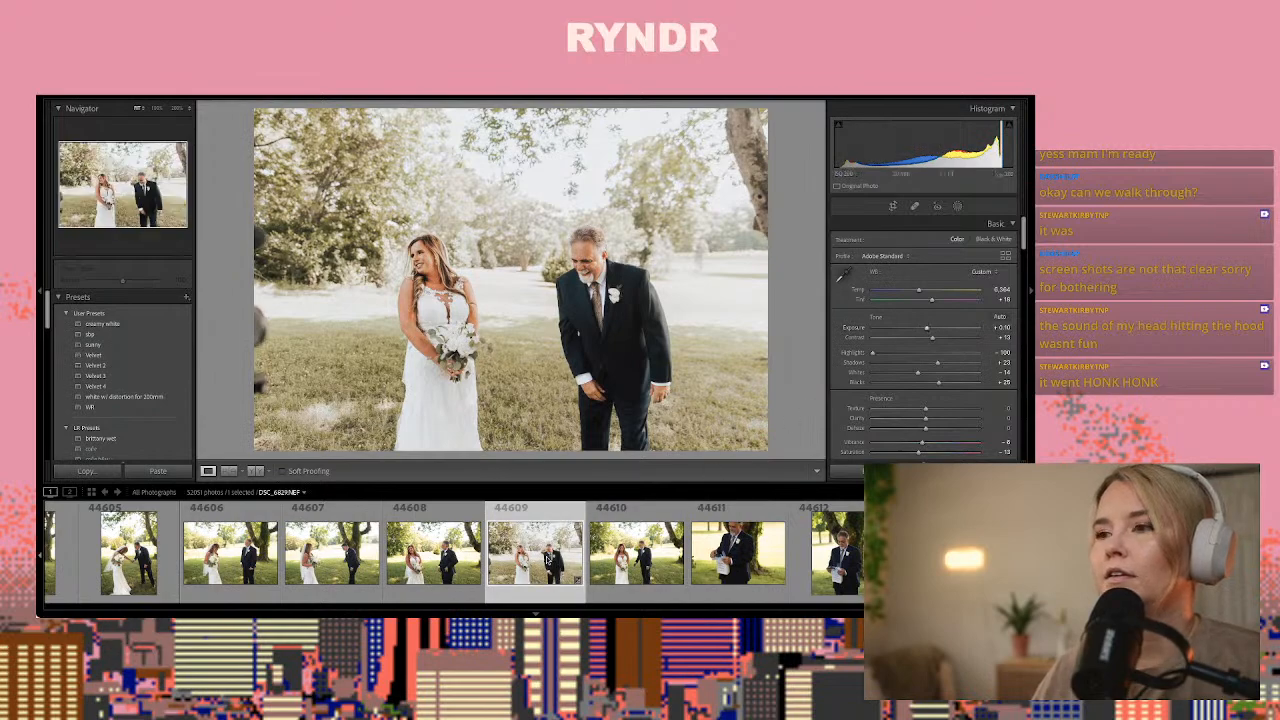
{"action": "key", "text": "ctrl+shift+c"}
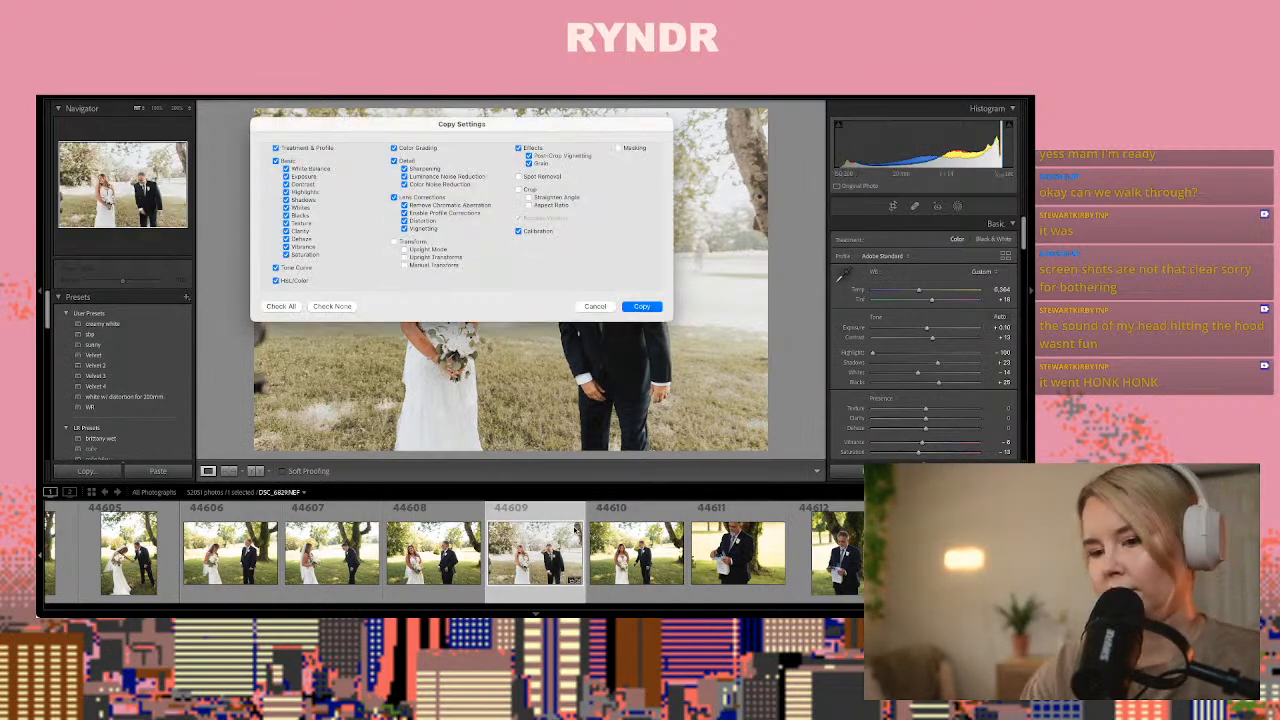
{"action": "key", "text": "Return"}
Browse the father's gift and hugging photos from 44610 to 44621 for a frame worth editing
{"action": "key", "text": "Right"}
{"action": "key", "text": "Right"}
{"action": "key", "text": "Right"}
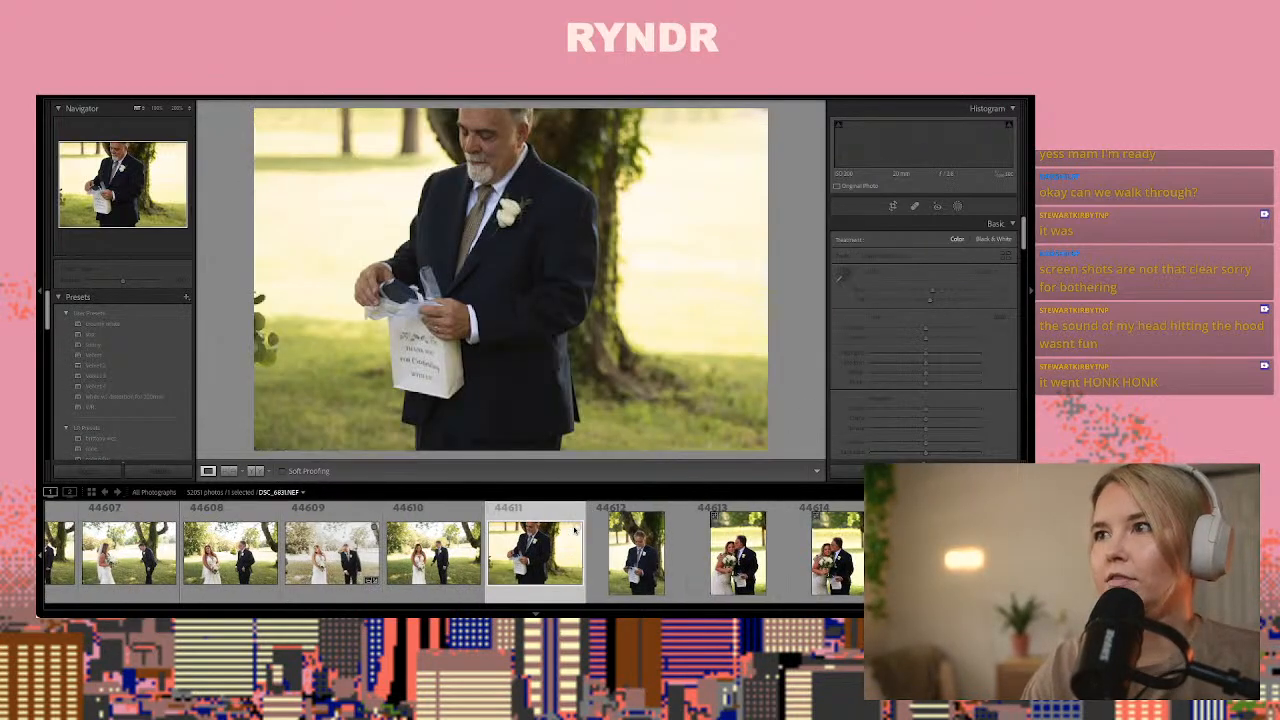
{"action": "key", "text": "Right"}
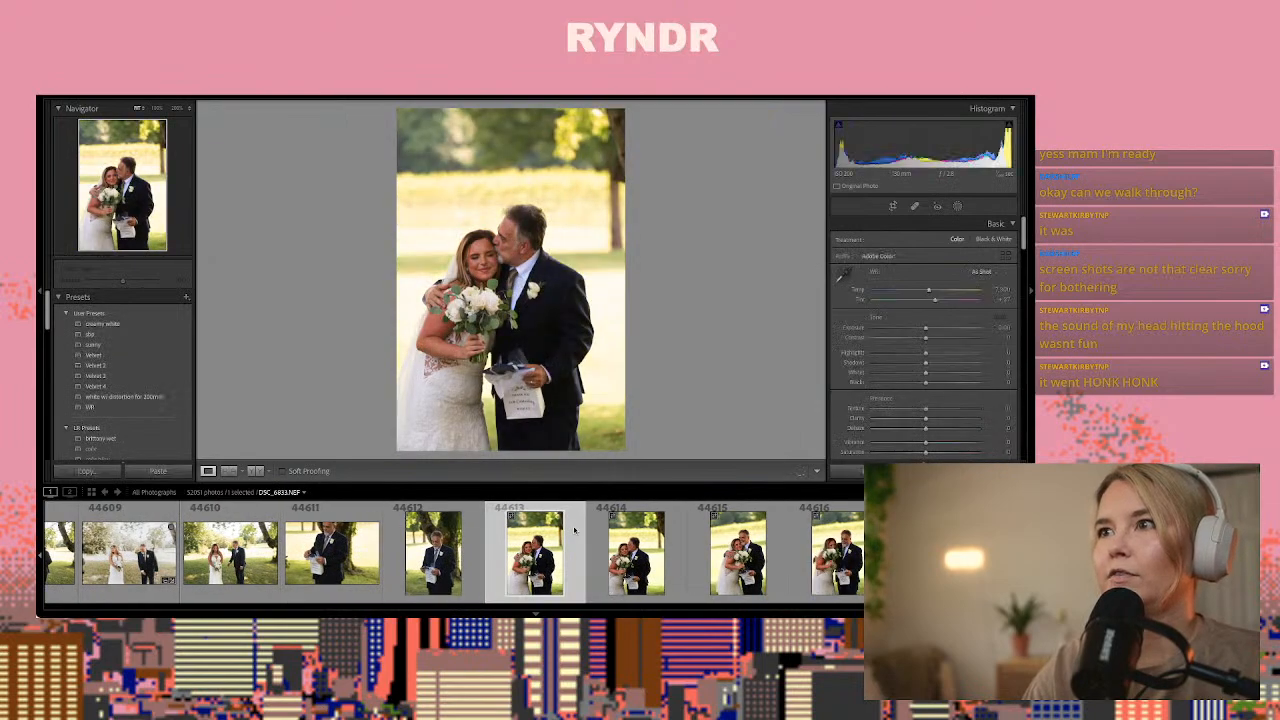
{"action": "key", "text": "Left"}
{"action": "key", "text": "Left"}
{"action": "key", "text": "Right"}
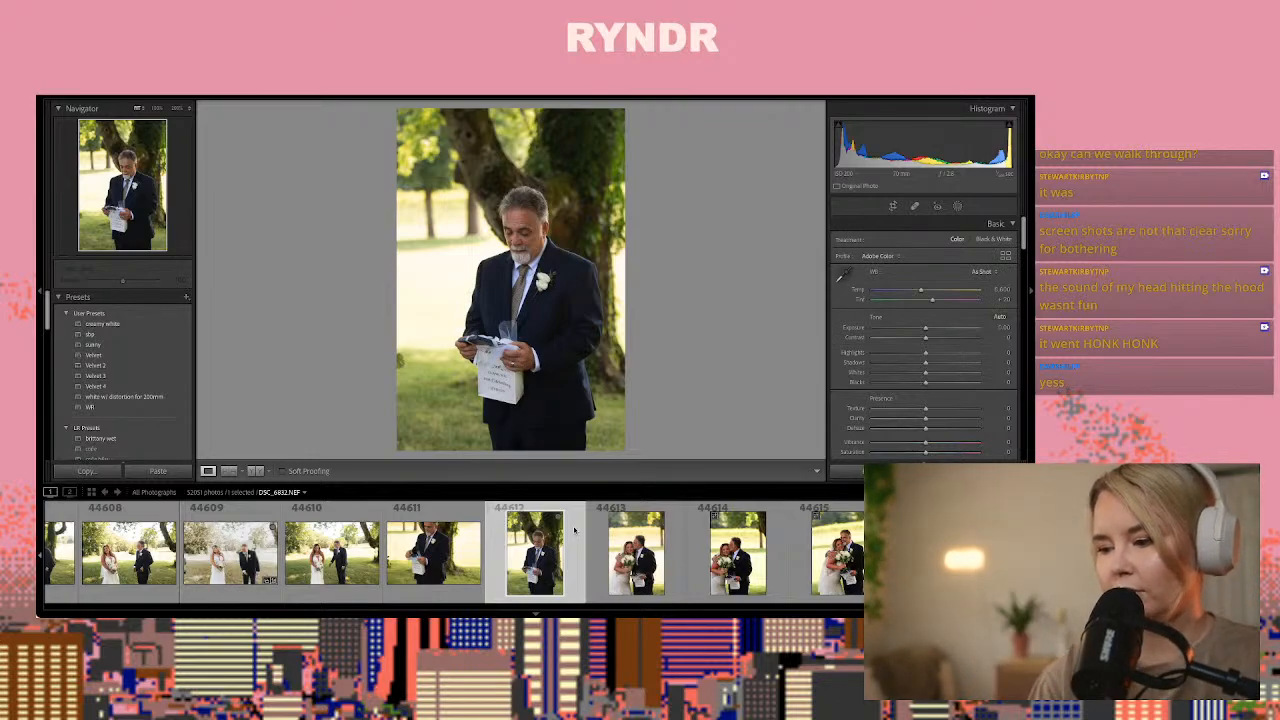
{"action": "key", "text": "Right"}
{"action": "key", "text": "Right"}
{"action": "key", "text": "Right"}
{"action": "key", "text": "Right"}
{"action": "key", "text": "Right"}
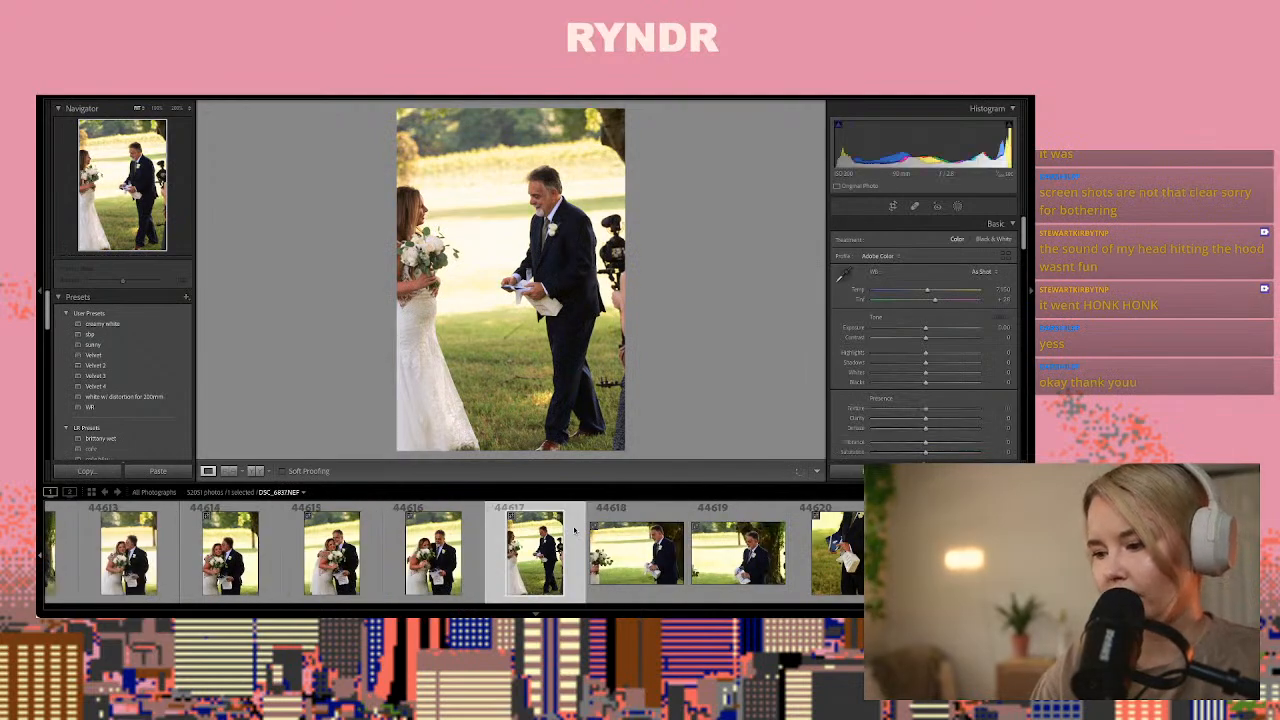
{"action": "key", "text": "Right"}
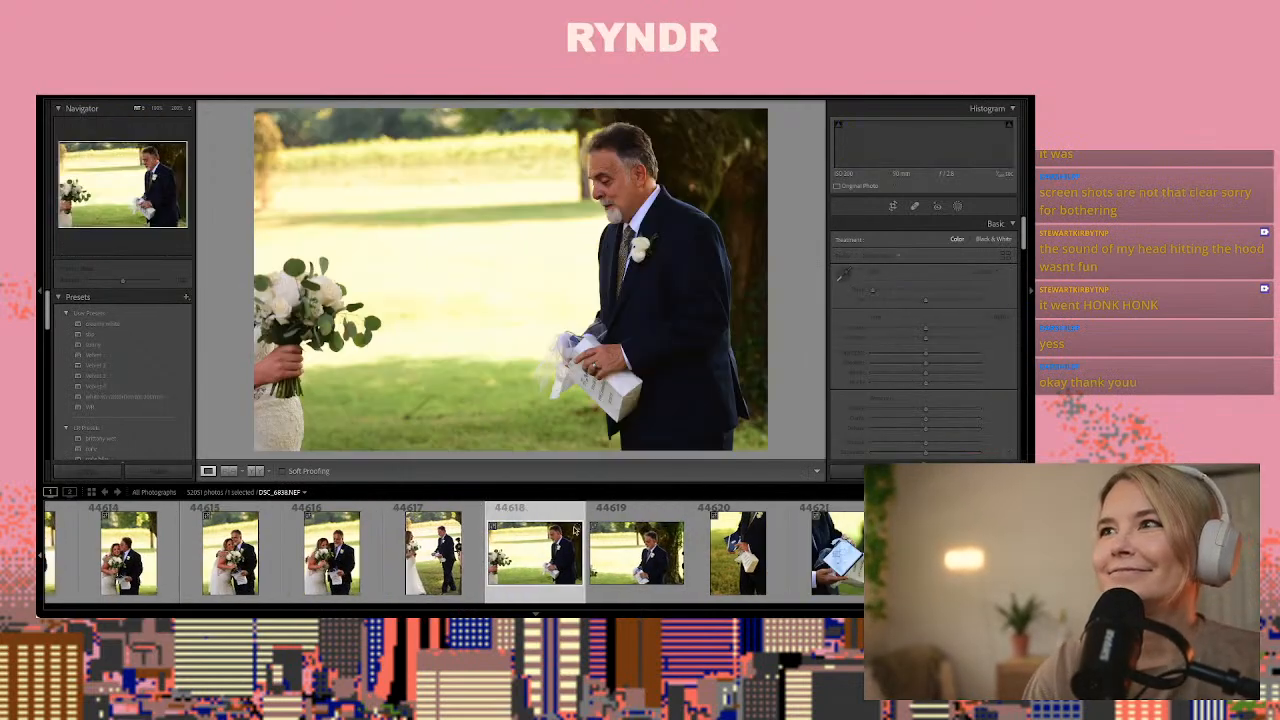
{"action": "key", "text": "Right"}
{"action": "key", "text": "Right"}
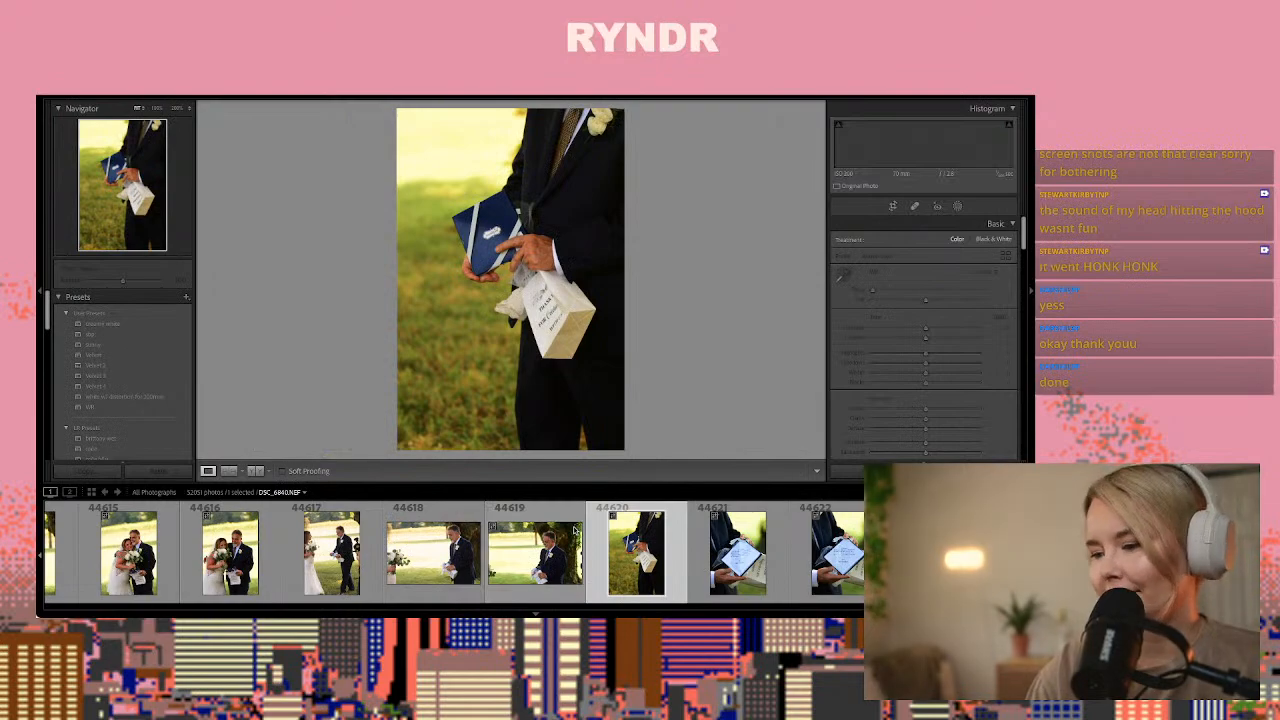
{"action": "key", "text": "Right"}
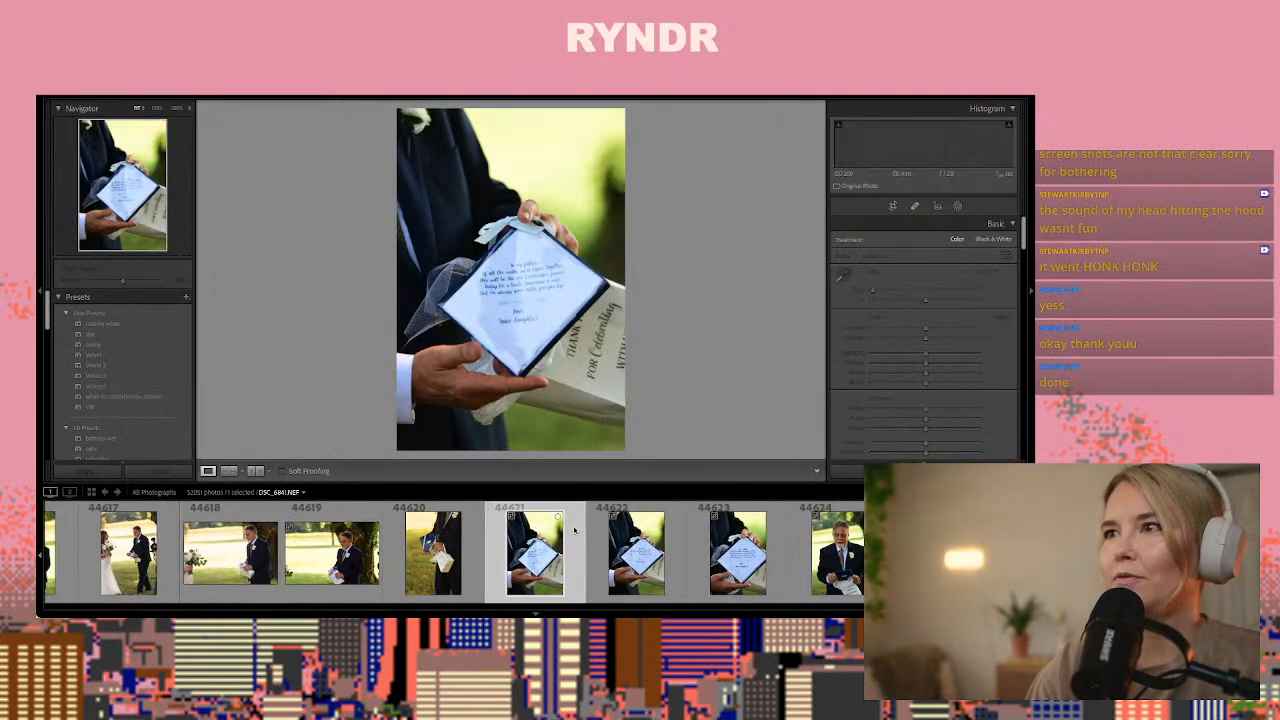
Paste the copied settings onto photo 44620 of the hands holding the blue box, with temperature about 6,700 and exposure about +0.40
{"action": "key", "text": "Left"}
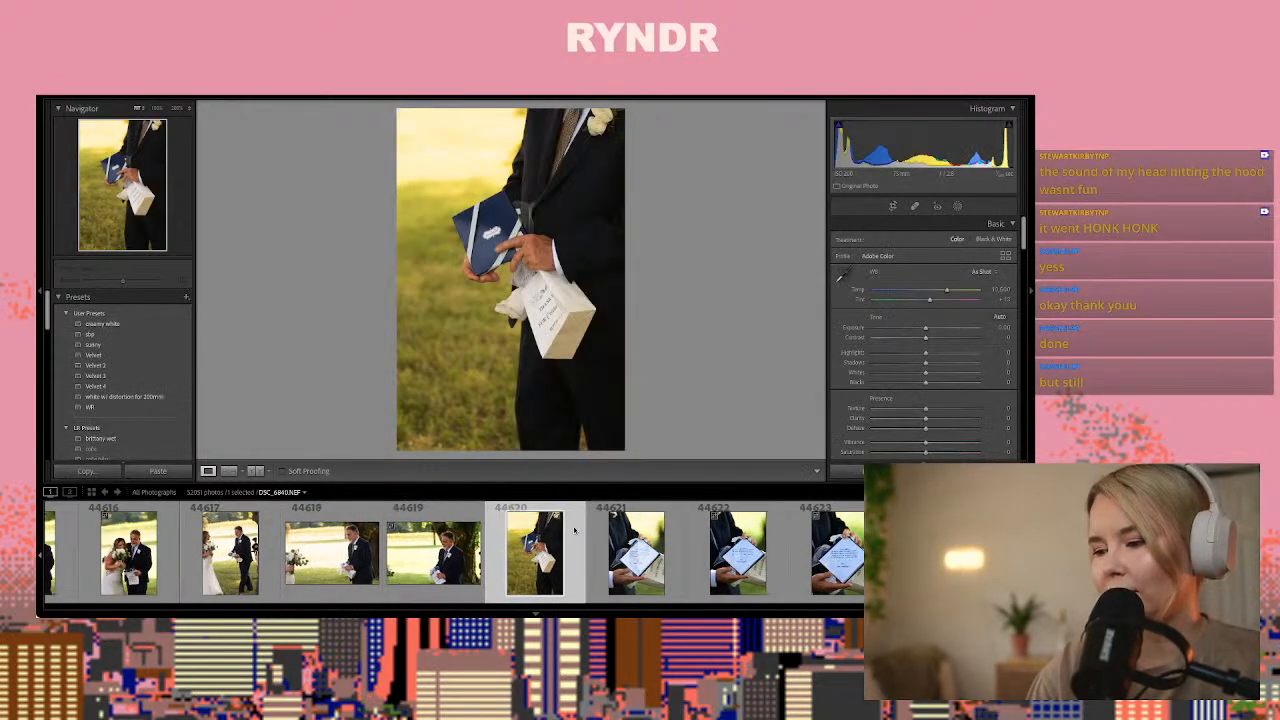
{"action": "key", "text": "Left"}
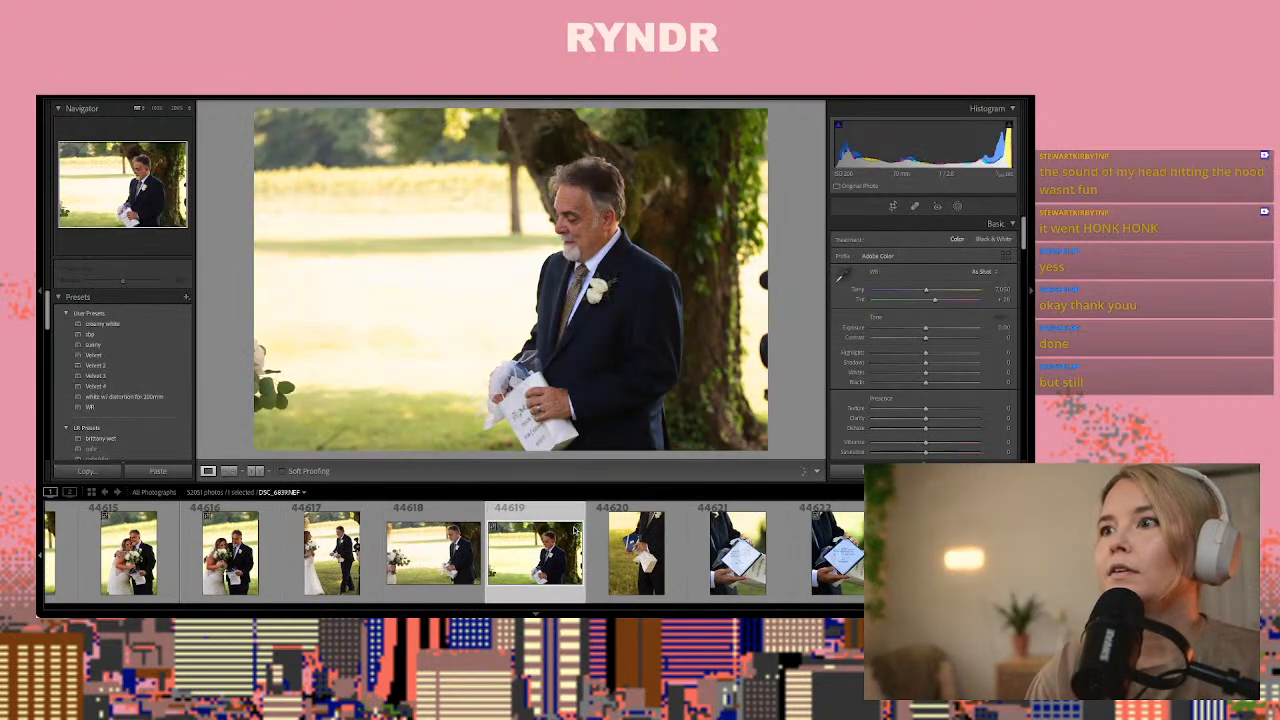
{"action": "key", "text": "Right"}
{"action": "key", "text": "Left"}
{"action": "key", "text": "Left"}
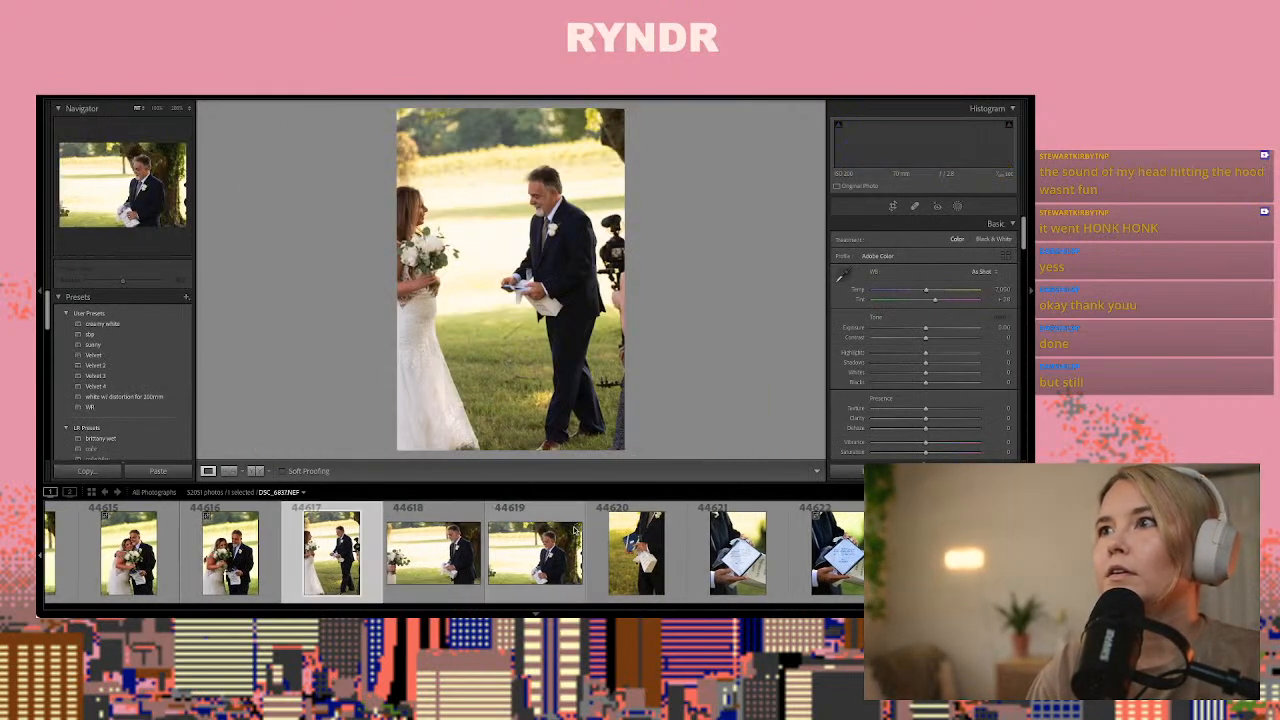
{"action": "key", "text": "Left"}
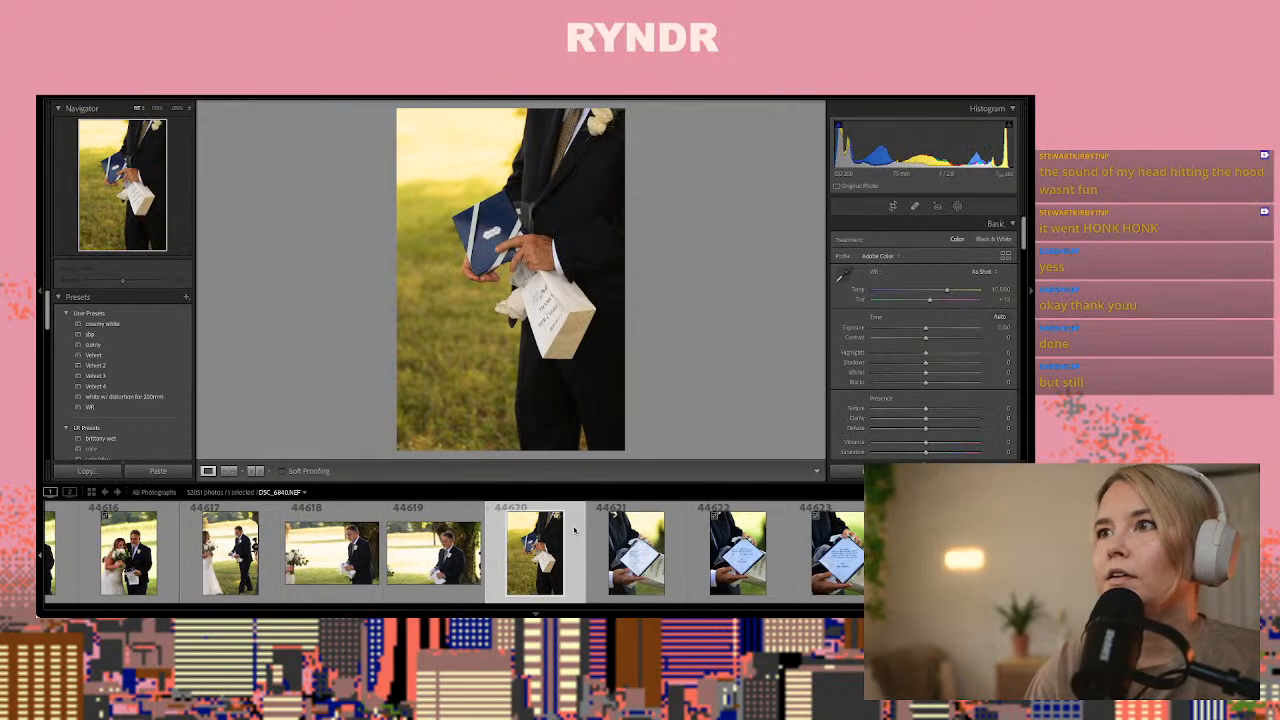
{"action": "key", "text": "ctrl+shift+v"}
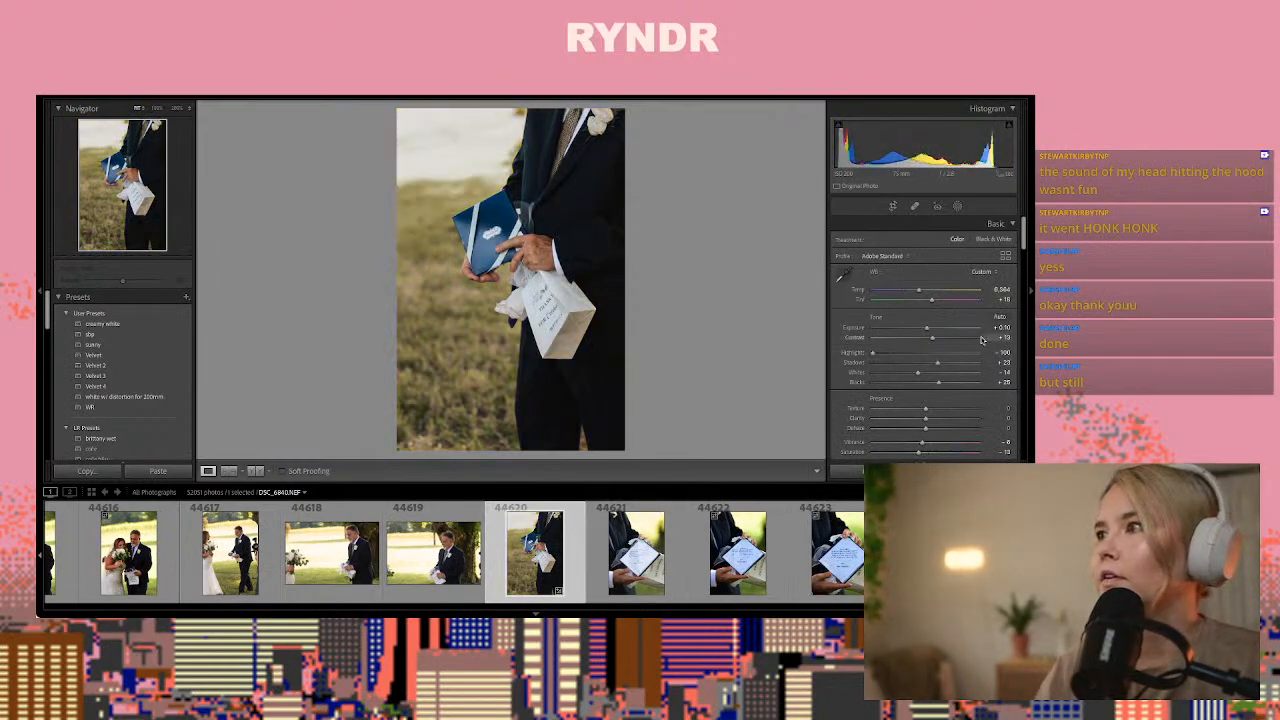
{"action": "left_click_drag", "start_coordinate": [922, 291], "coordinate": [931, 331]}
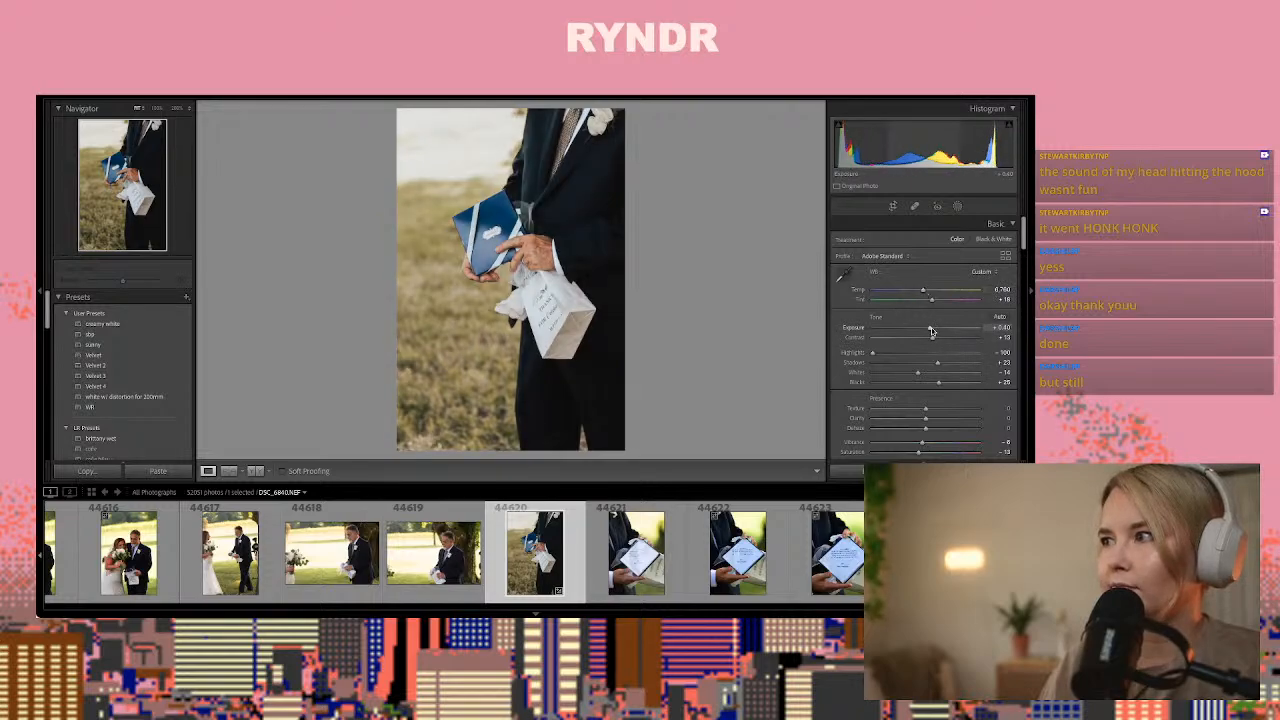
Copy the develop settings of photo 44620 and paste them onto photo 44623, the close-up of the message to the father
{"action": "key", "text": "ctrl+shift+c"}
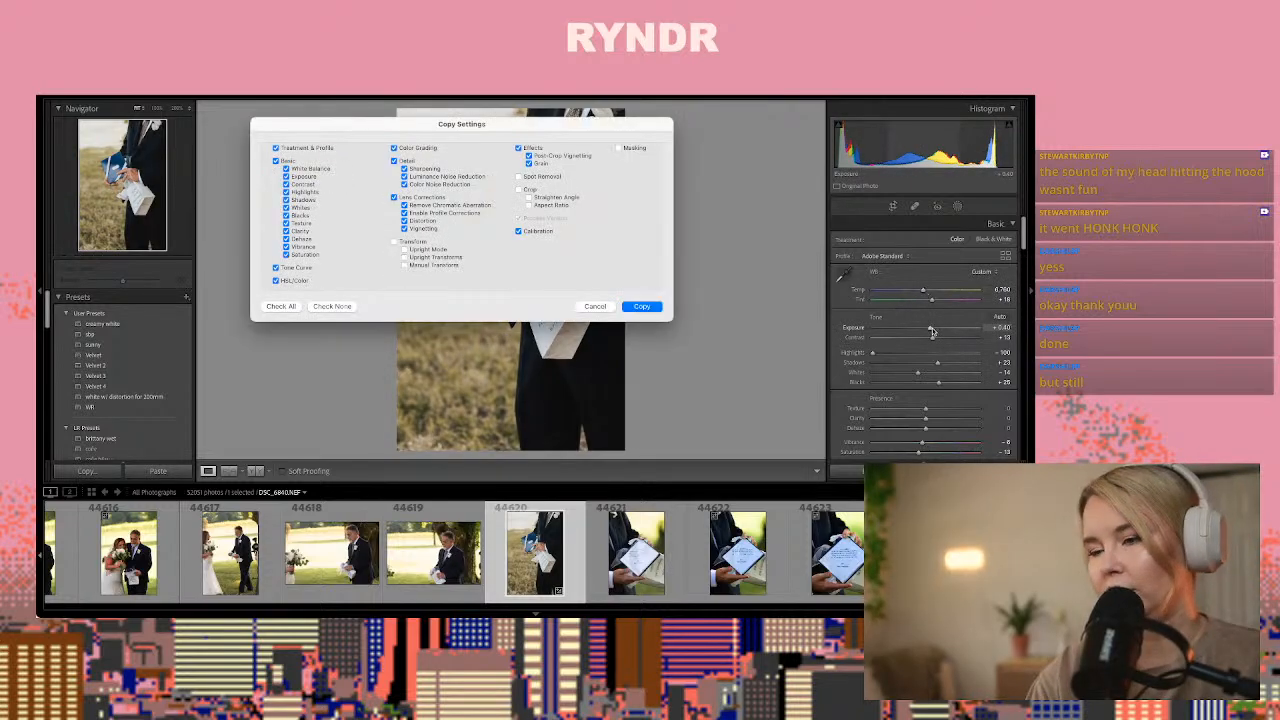
{"action": "key", "text": "Return"}
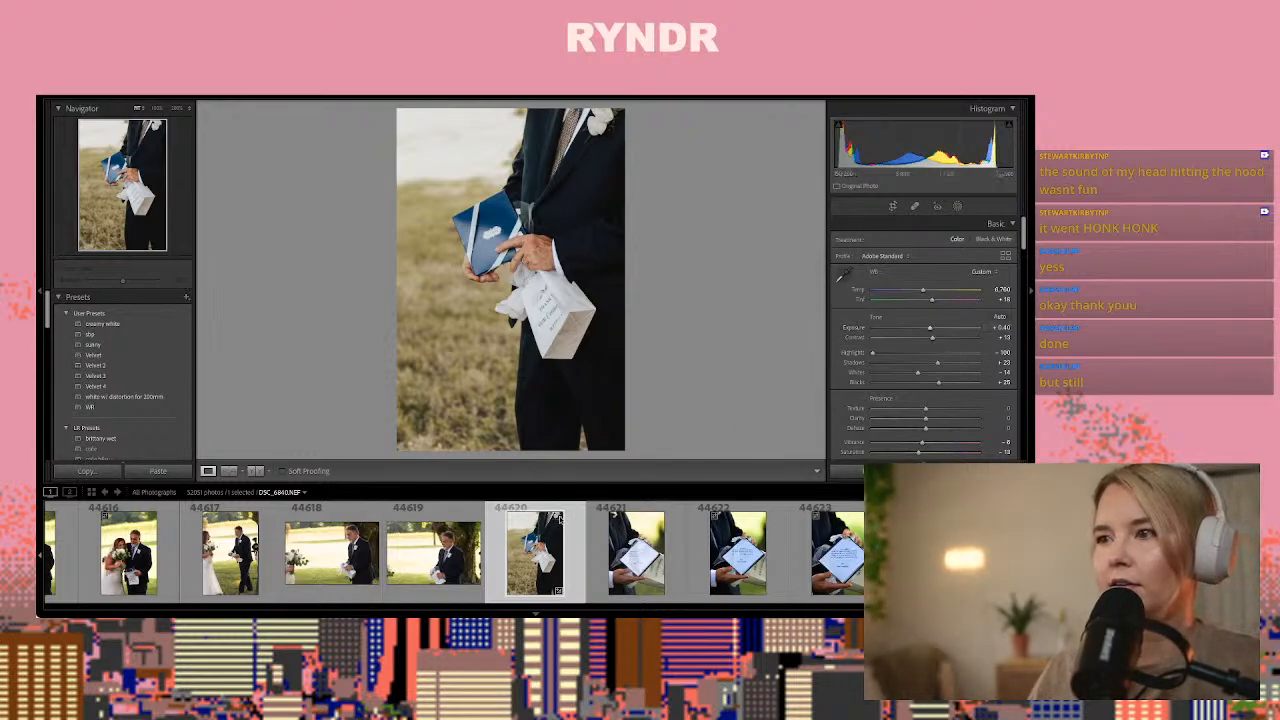
{"action": "key", "text": "ctrl+shift+c"}
{"action": "key", "text": "Return"}
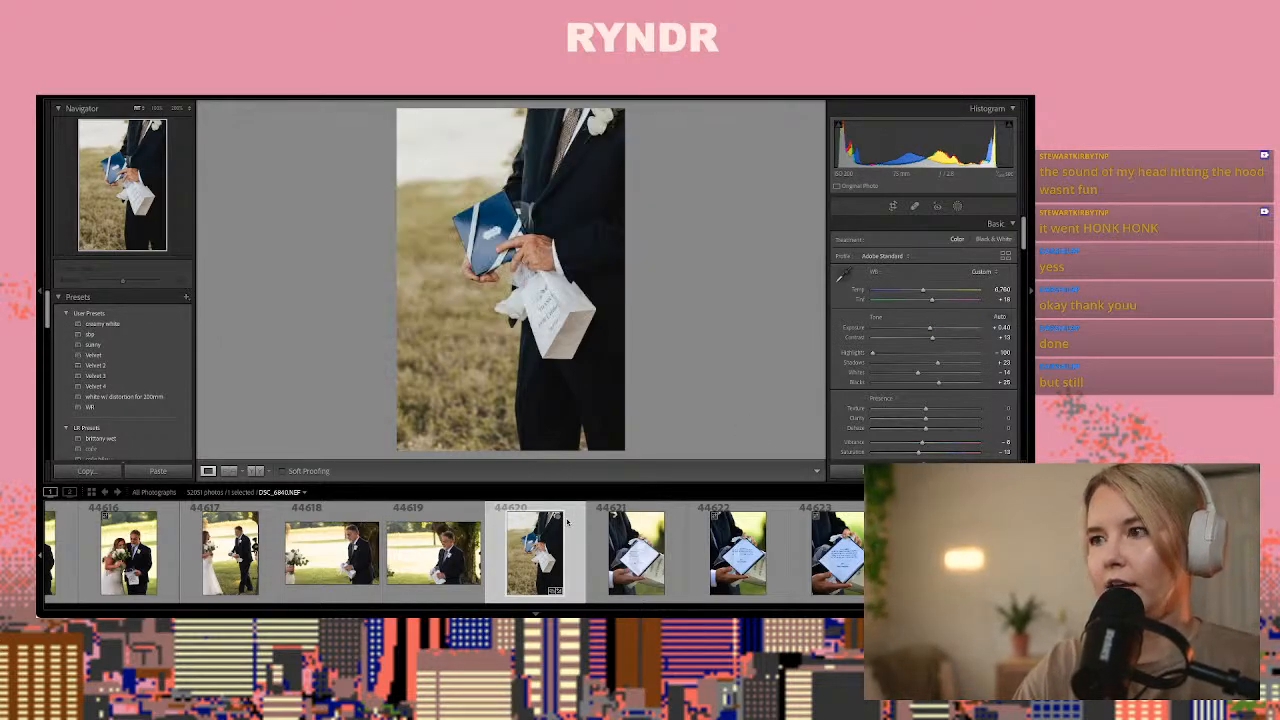
{"action": "key", "text": "Right"}
{"action": "key", "text": "Right"}
{"action": "key", "text": "Right"}
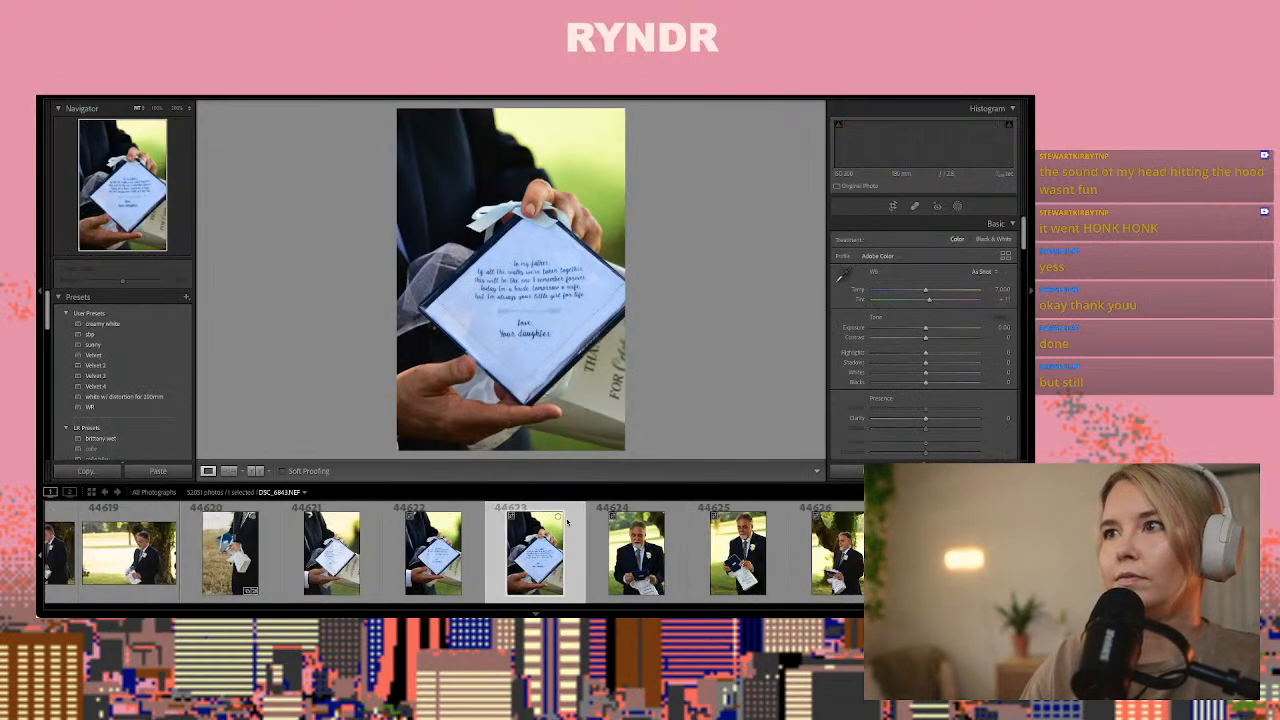
{"action": "key", "text": "ctrl+shift+v"}
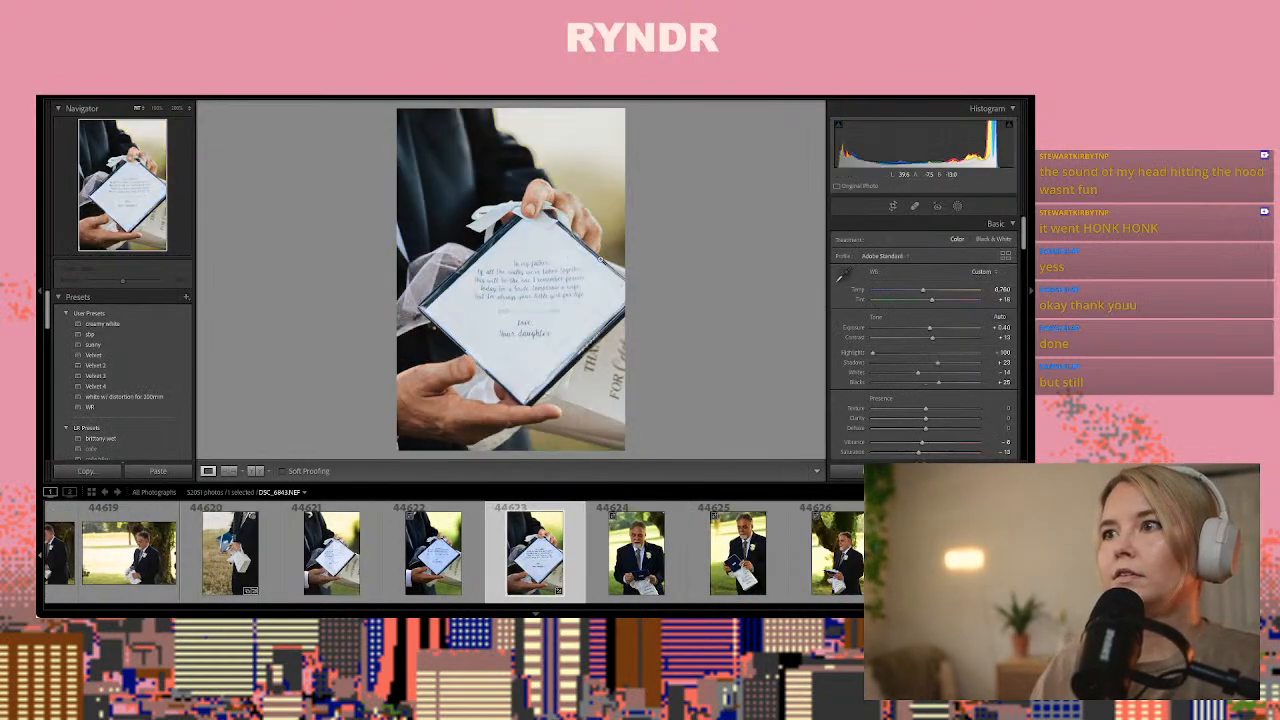
Check the lettering at full size and set the message photo's temperature to 7,977 and exposure to -0.06
{"action": "key", "text": "z"}
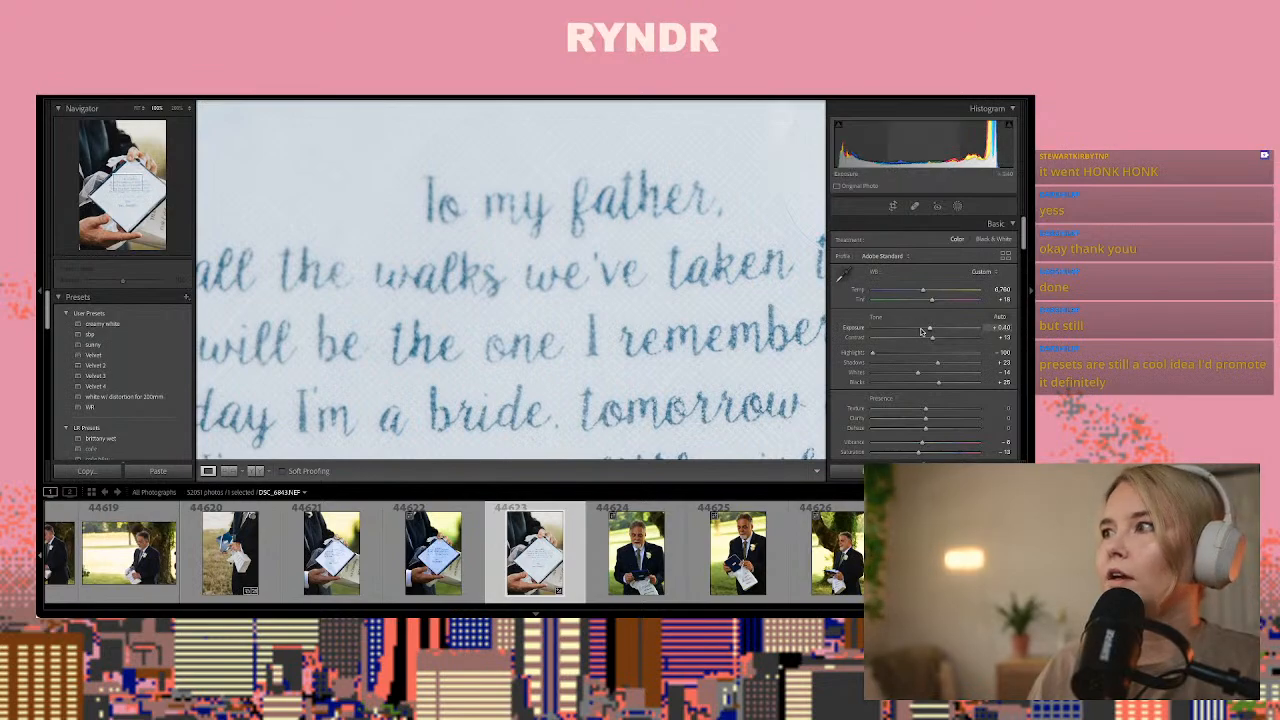
{"action": "left_click_drag", "start_coordinate": [928, 329], "coordinate": [937, 292]}
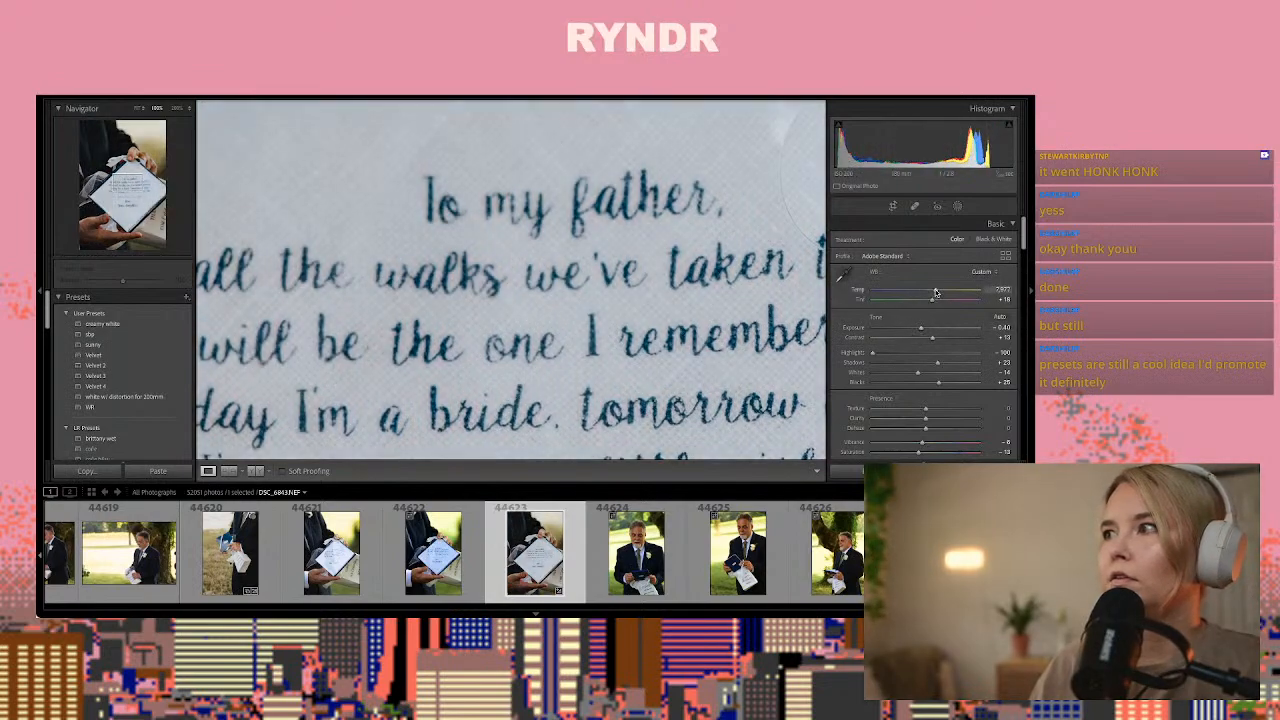
{"action": "left_click", "coordinate": [733, 355]}
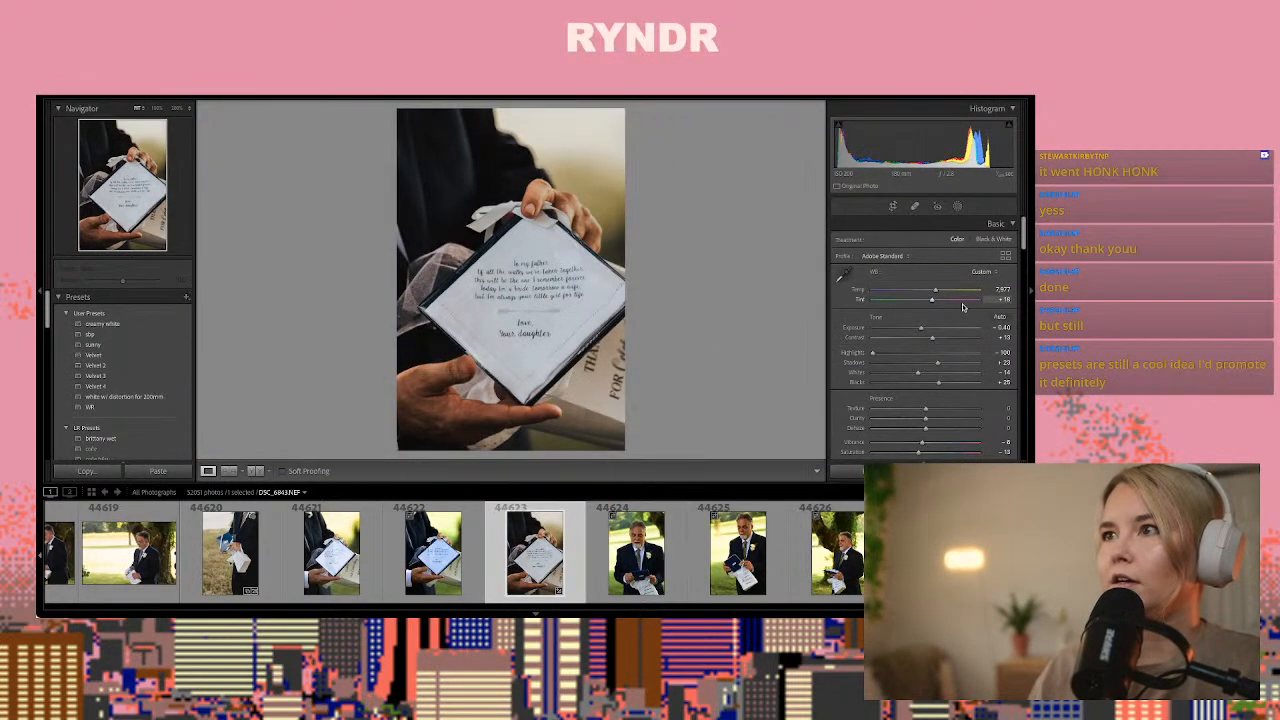
{"action": "left_click_drag", "start_coordinate": [921, 329], "coordinate": [926, 330]}
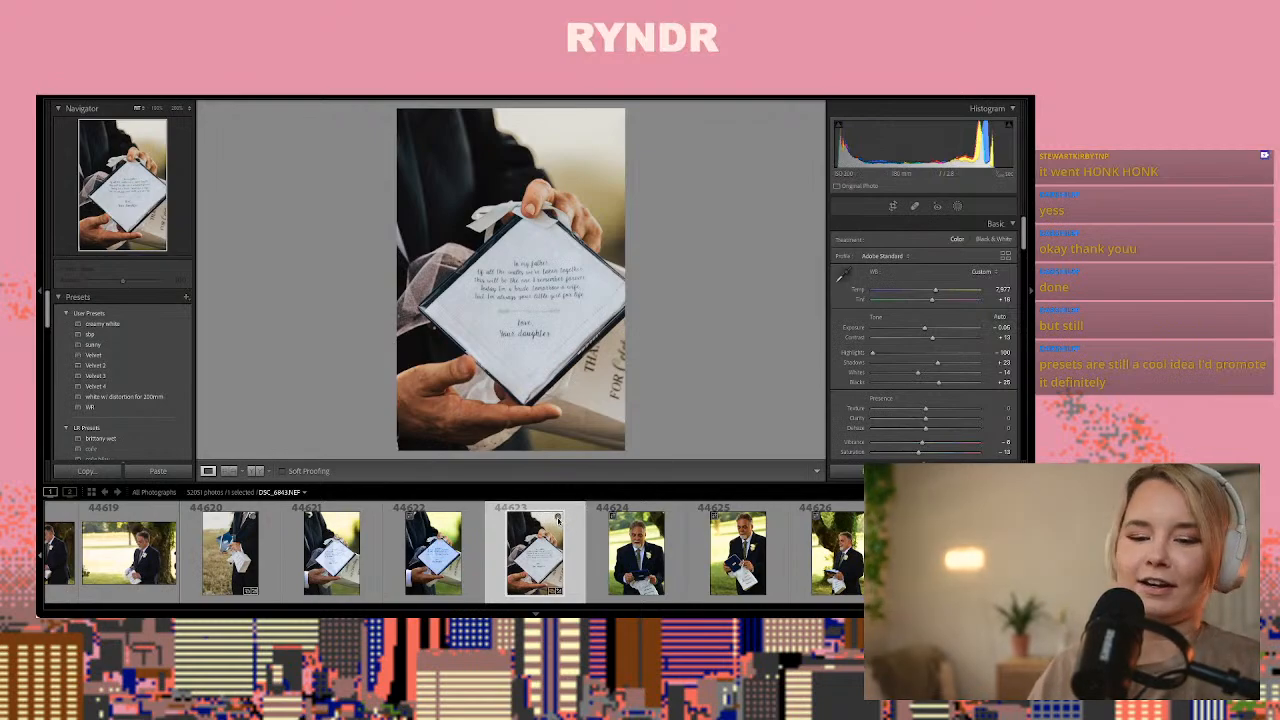
Move on to photo 44629 of the bride and her father posing together and paste the copied develop settings onto it
{"action": "key", "text": "Right"}
{"action": "key", "text": "Right"}
{"action": "key", "text": "Right"}
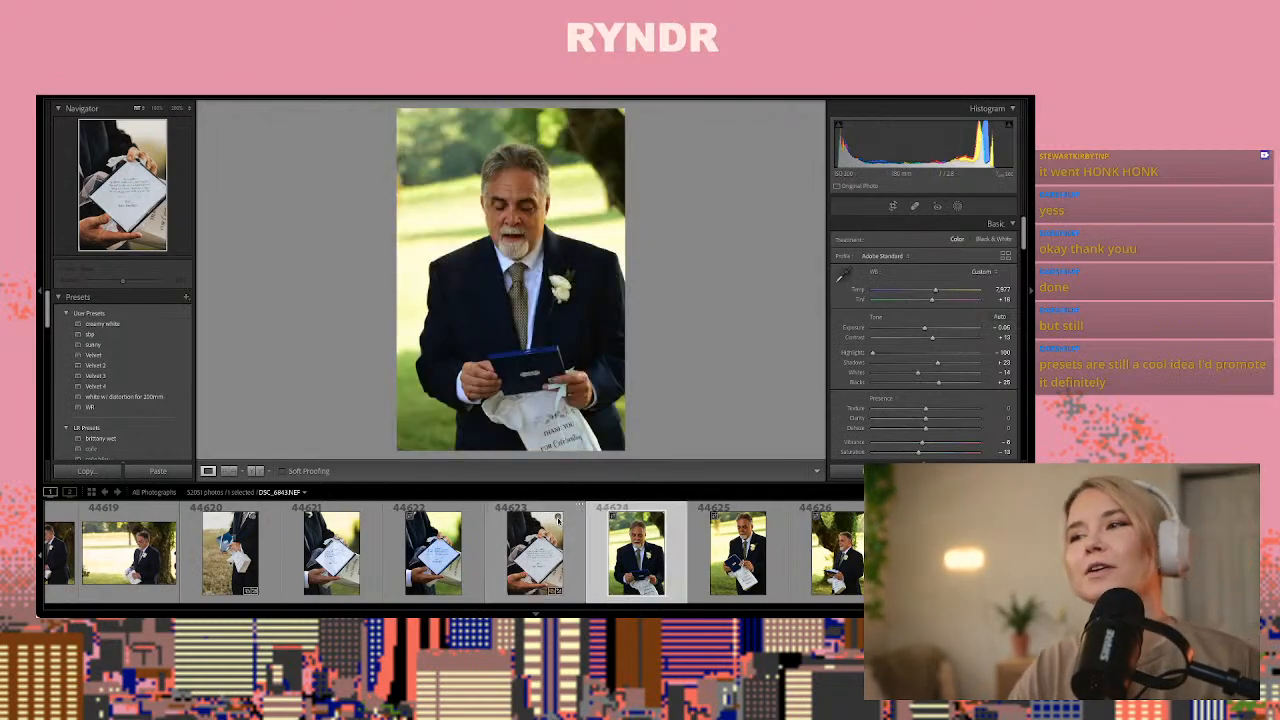
{"action": "key", "text": "Right"}
{"action": "key", "text": "Right"}
{"action": "key", "text": "Right"}
{"action": "key", "text": "Right"}
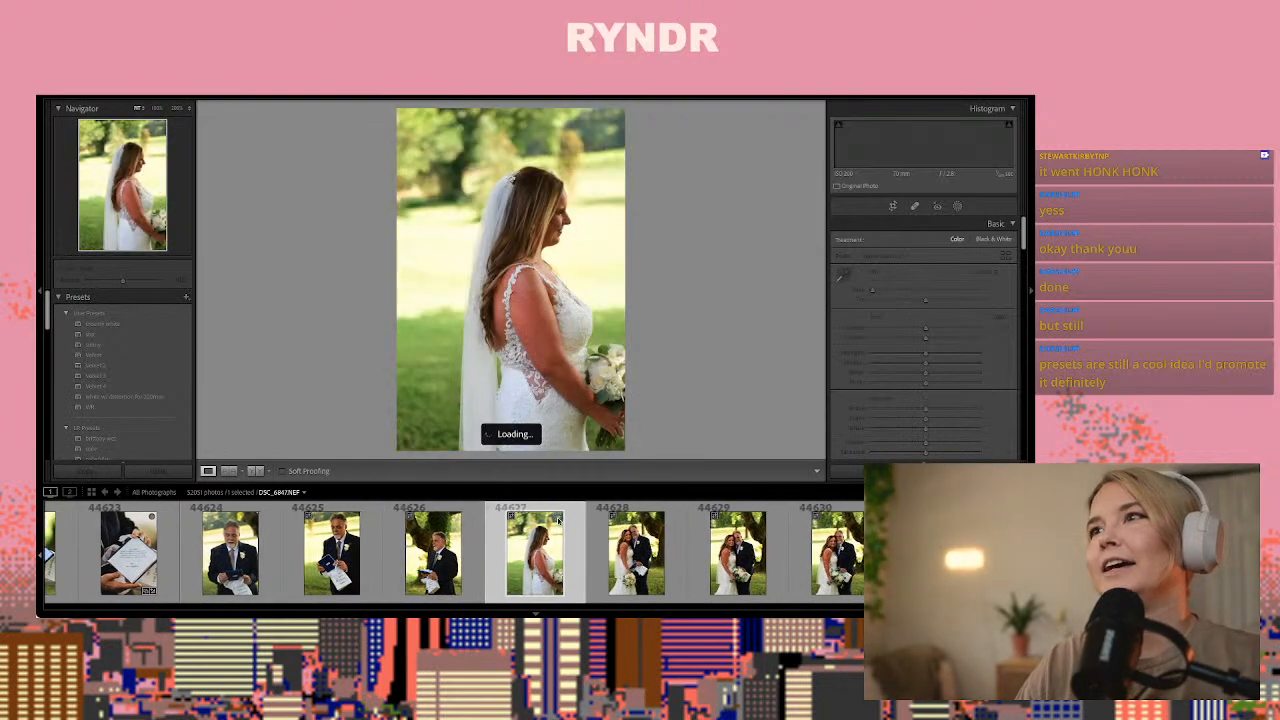
{"action": "key", "text": "Left"}
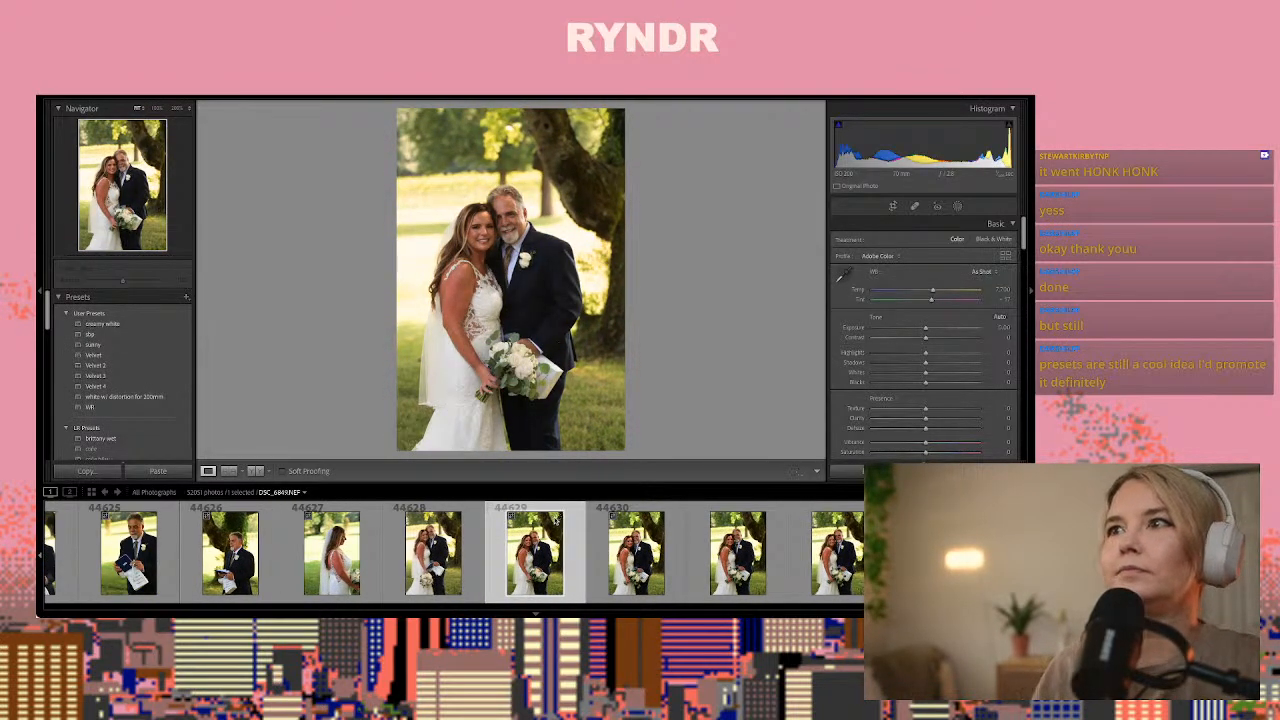
{"action": "key", "text": "ctrl+shift+v"}
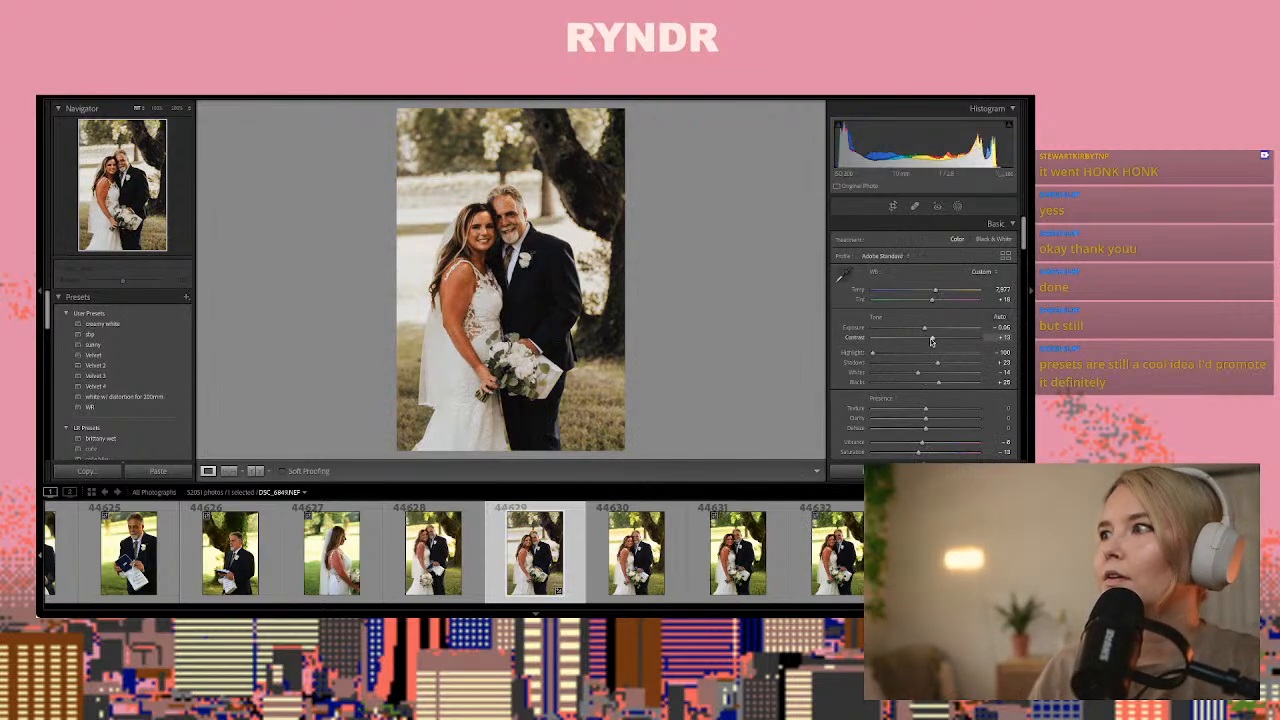
Check the faces in photo 44629 and set temperature to 6,500, tint to about +29, exposure to about +0.70 and contrast to -4
{"action": "left_click_drag", "start_coordinate": [935, 331], "coordinate": [926, 294]}
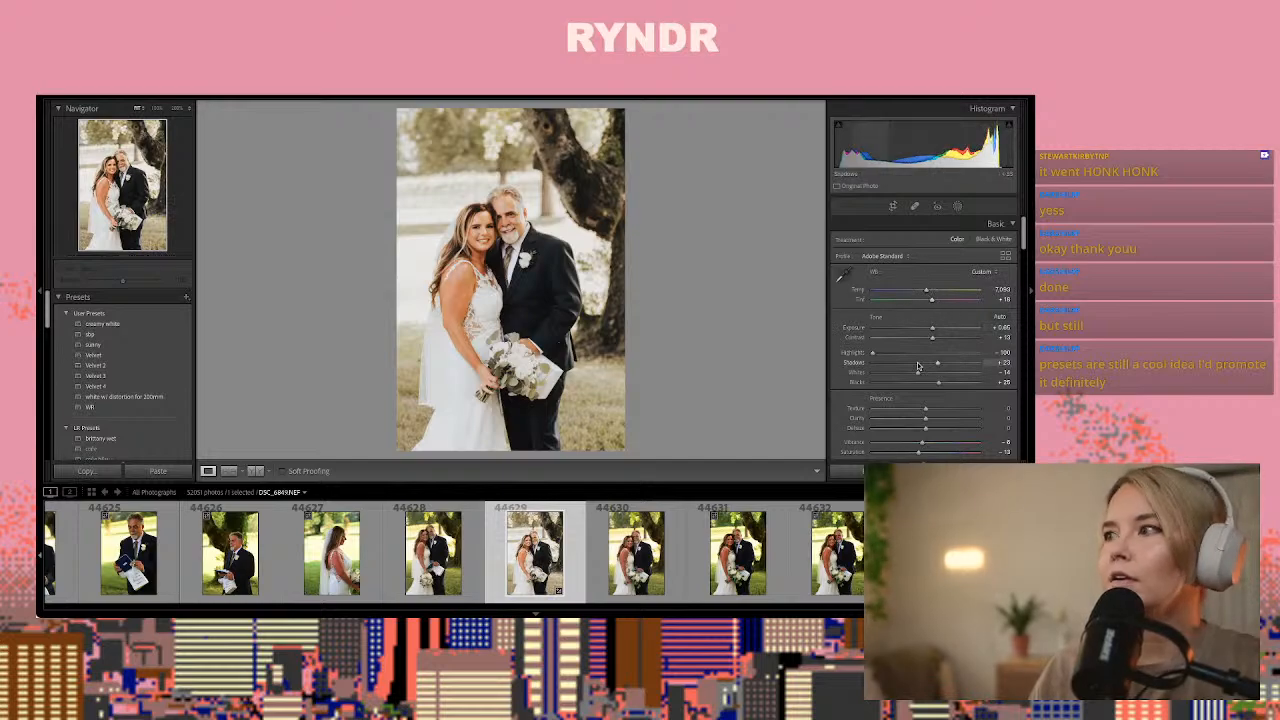
{"action": "left_click_drag", "start_coordinate": [931, 338], "coordinate": [924, 343]}
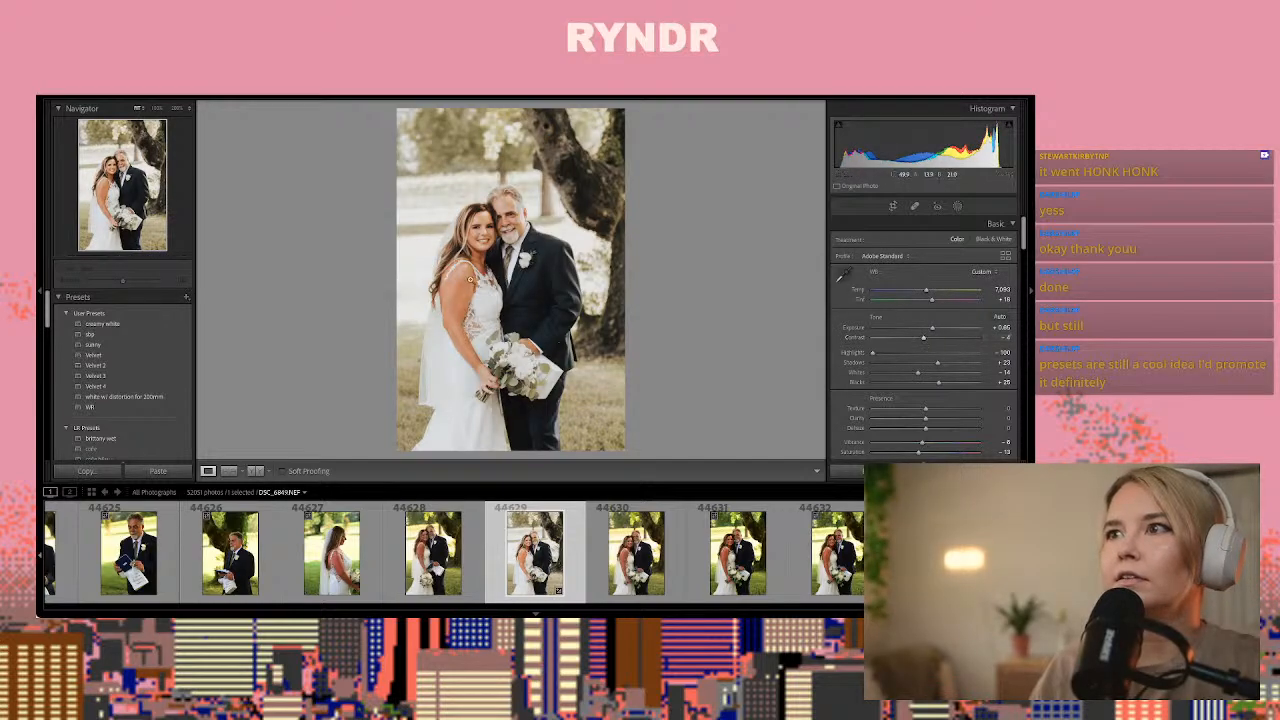
{"action": "left_click", "coordinate": [481, 250]}
{"action": "left_click_drag", "start_coordinate": [482, 248], "coordinate": [499, 414]}
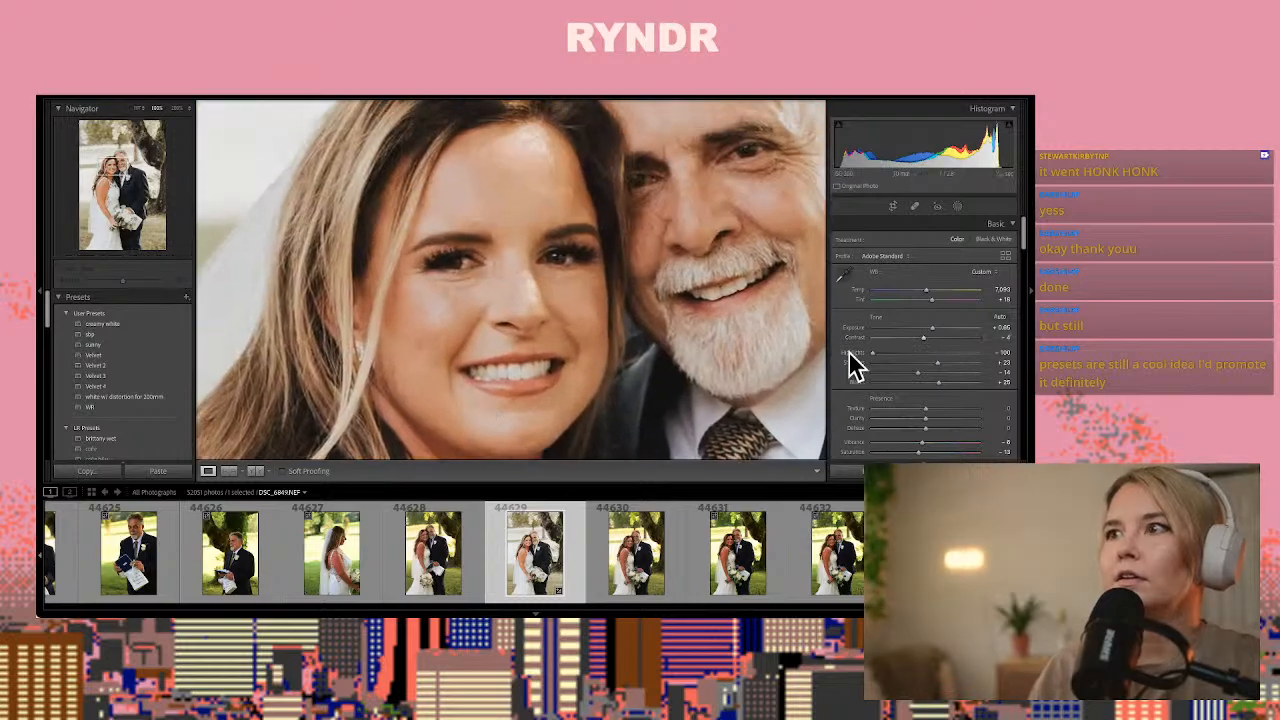
{"action": "left_click_drag", "start_coordinate": [928, 296], "coordinate": [917, 292]}
{"action": "left_click", "coordinate": [684, 309]}
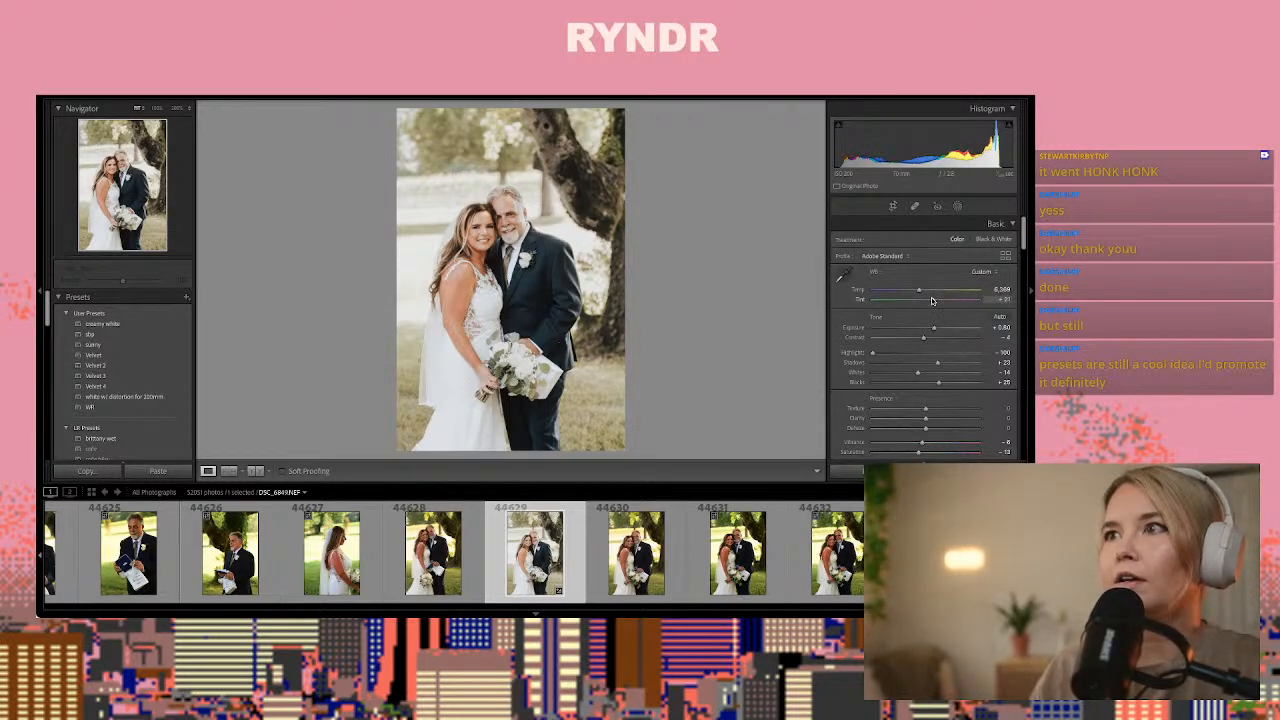
{"action": "left_click", "coordinate": [932, 300]}
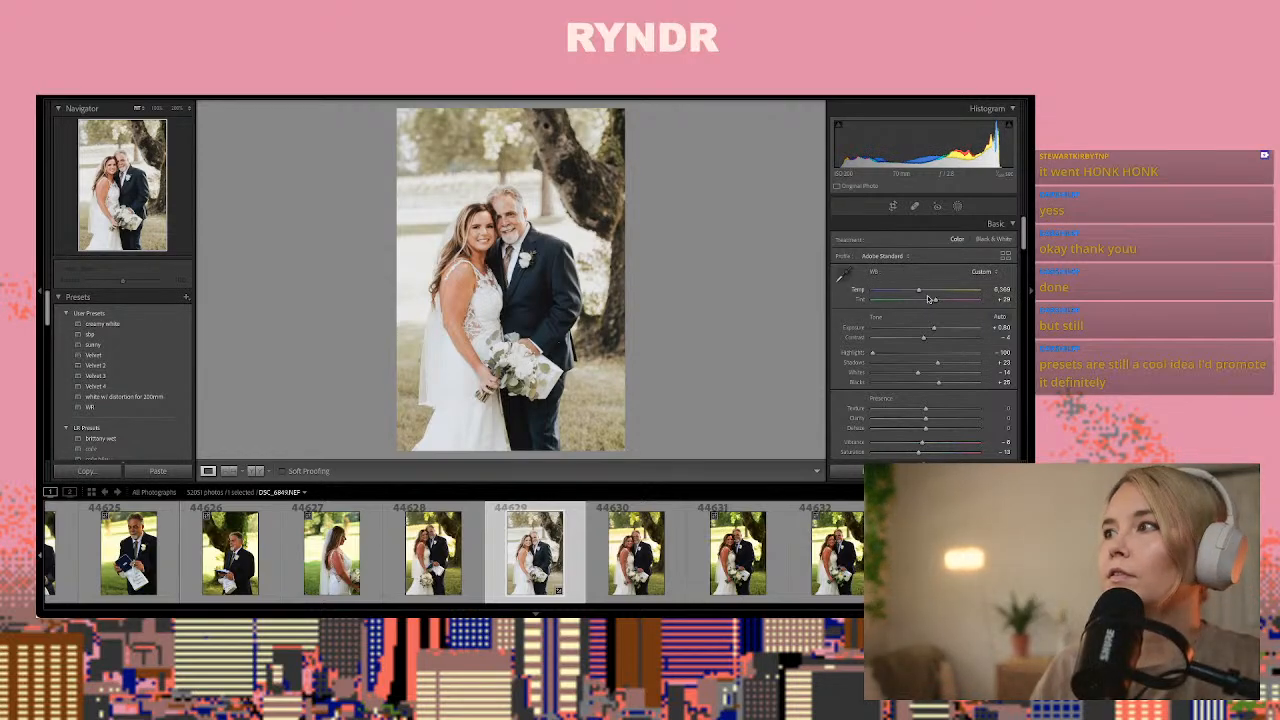
{"action": "left_click_drag", "start_coordinate": [920, 293], "coordinate": [935, 331]}
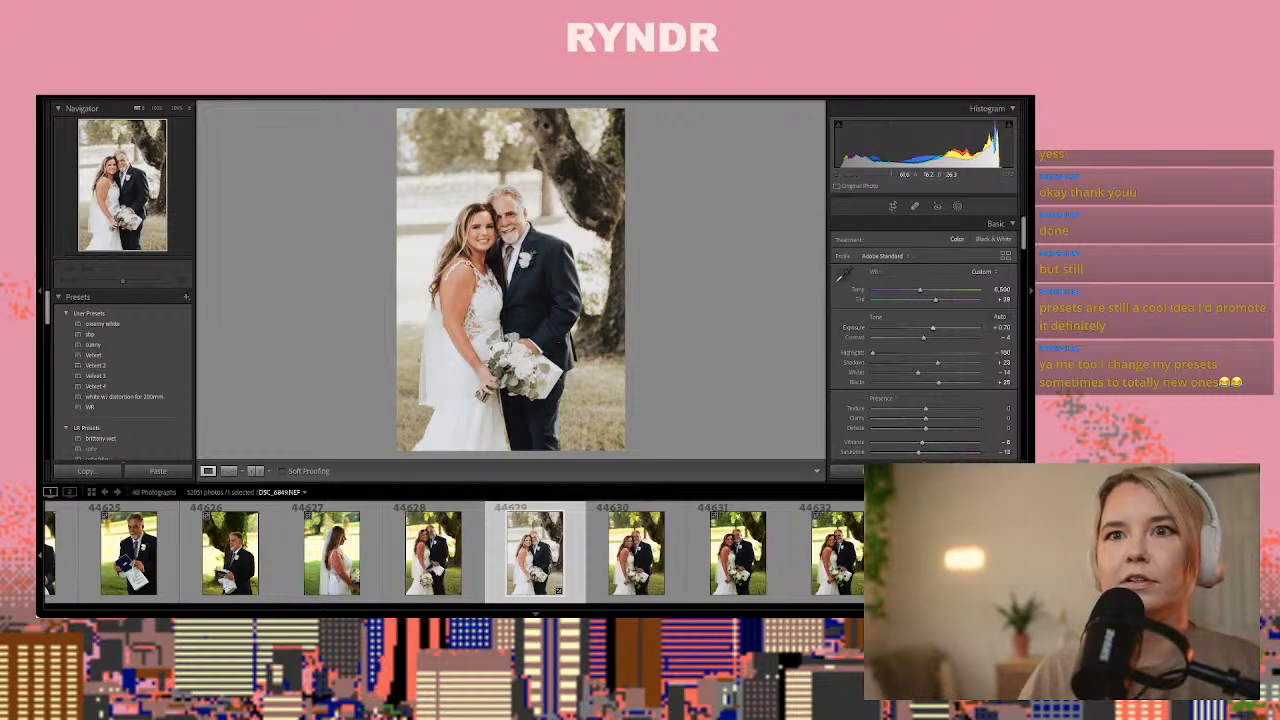
{"action": "left_click", "coordinate": [101, 336]}
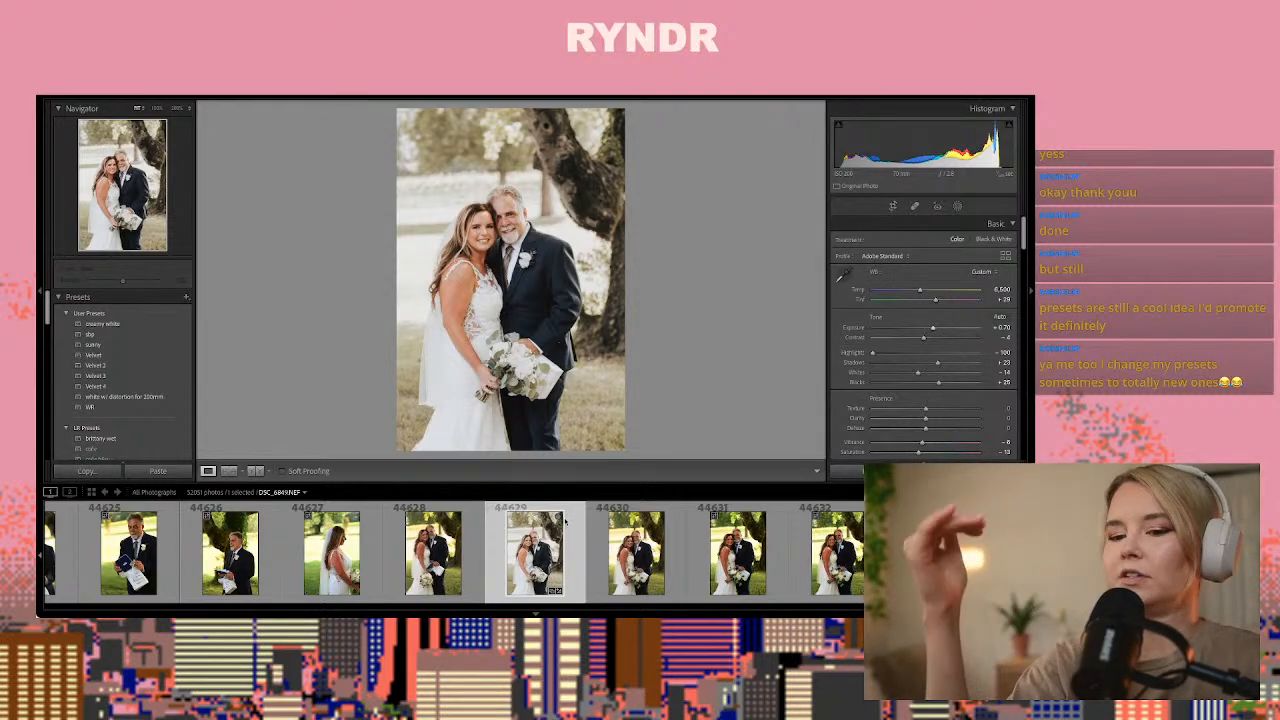
Paste the adjusted look of photo 44629 onto photo 44635 of the pair facing each other and check the faces at full size
{"action": "key", "text": "Right"}
{"action": "key", "text": "Right"}
{"action": "key", "text": "Right"}
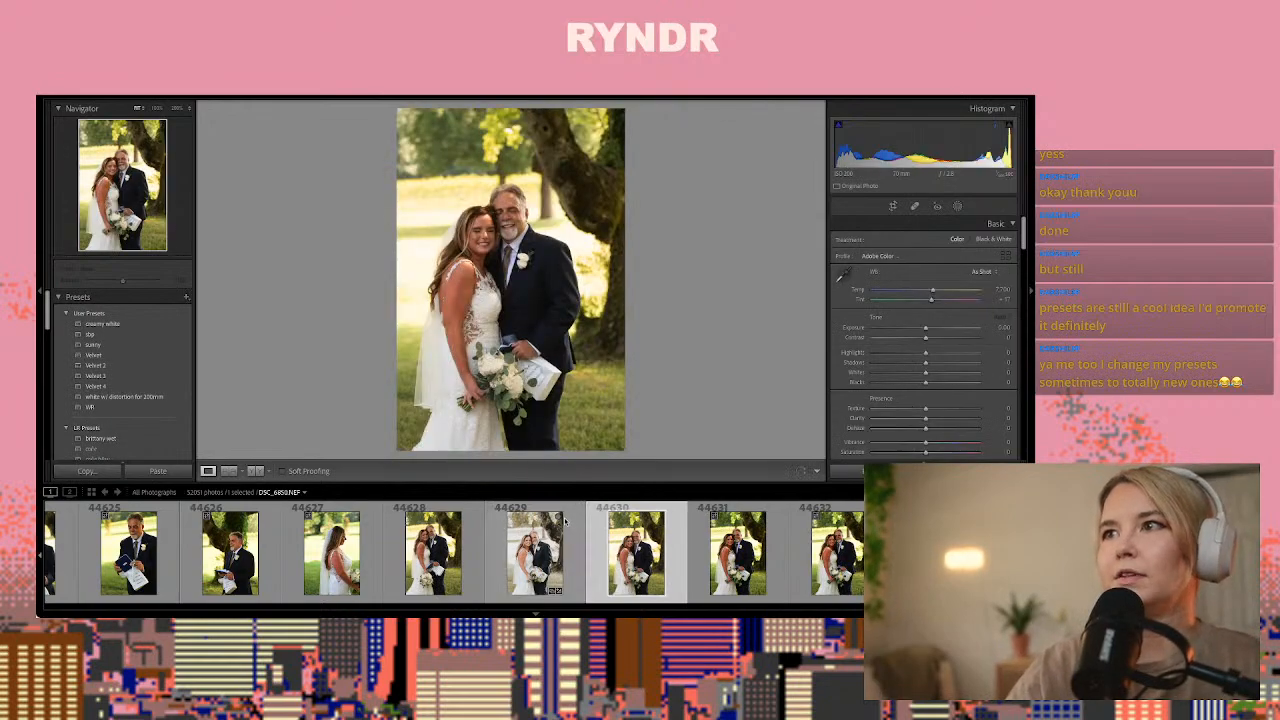
{"action": "key", "text": "Right"}
{"action": "key", "text": "Right"}
{"action": "key", "text": "Right"}
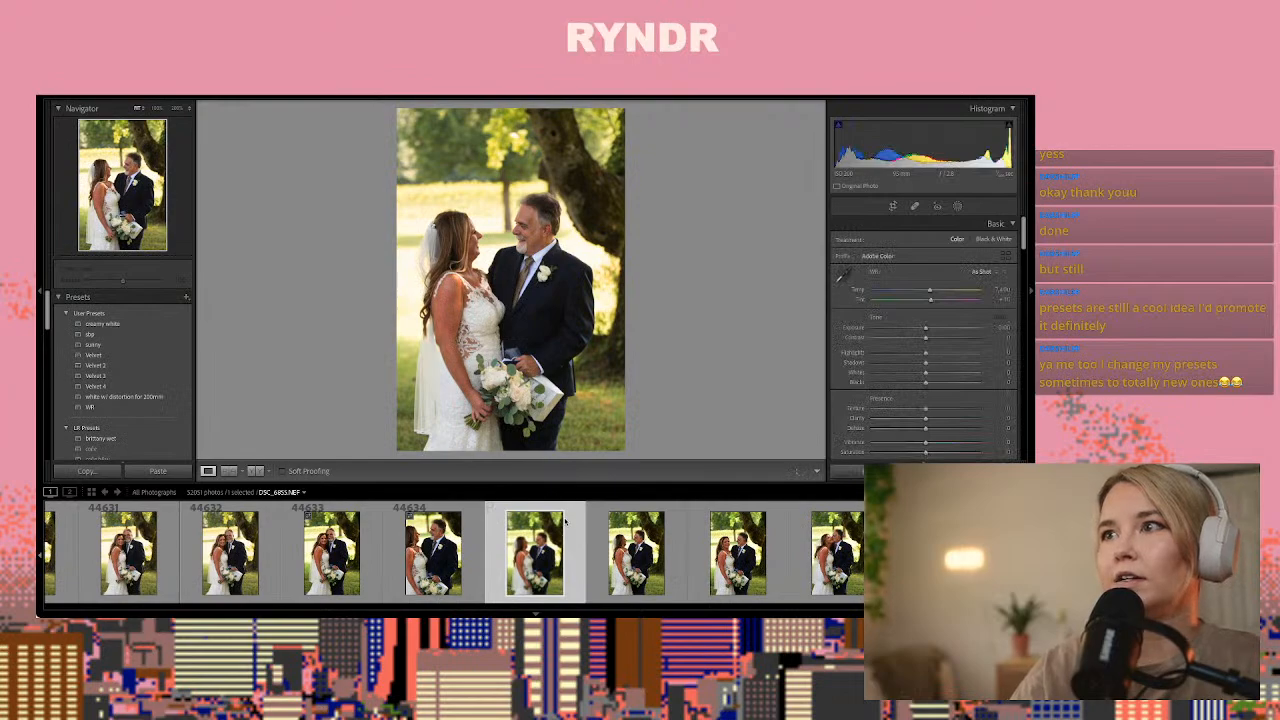
{"action": "key", "text": "ctrl+shift+v"}
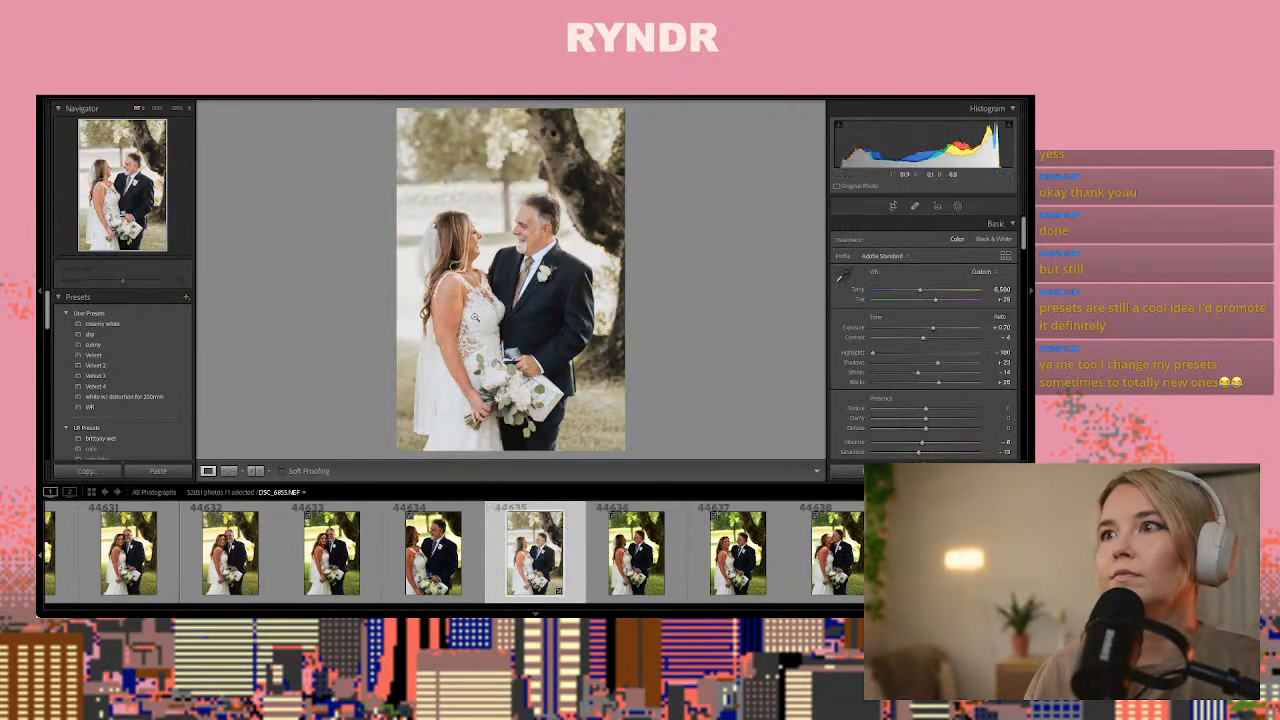
{"action": "left_click", "coordinate": [481, 258]}
{"action": "left_click_drag", "start_coordinate": [477, 265], "coordinate": [457, 435]}
{"action": "left_click_drag", "start_coordinate": [660, 362], "coordinate": [413, 361]}
{"action": "left_click", "coordinate": [412, 361]}
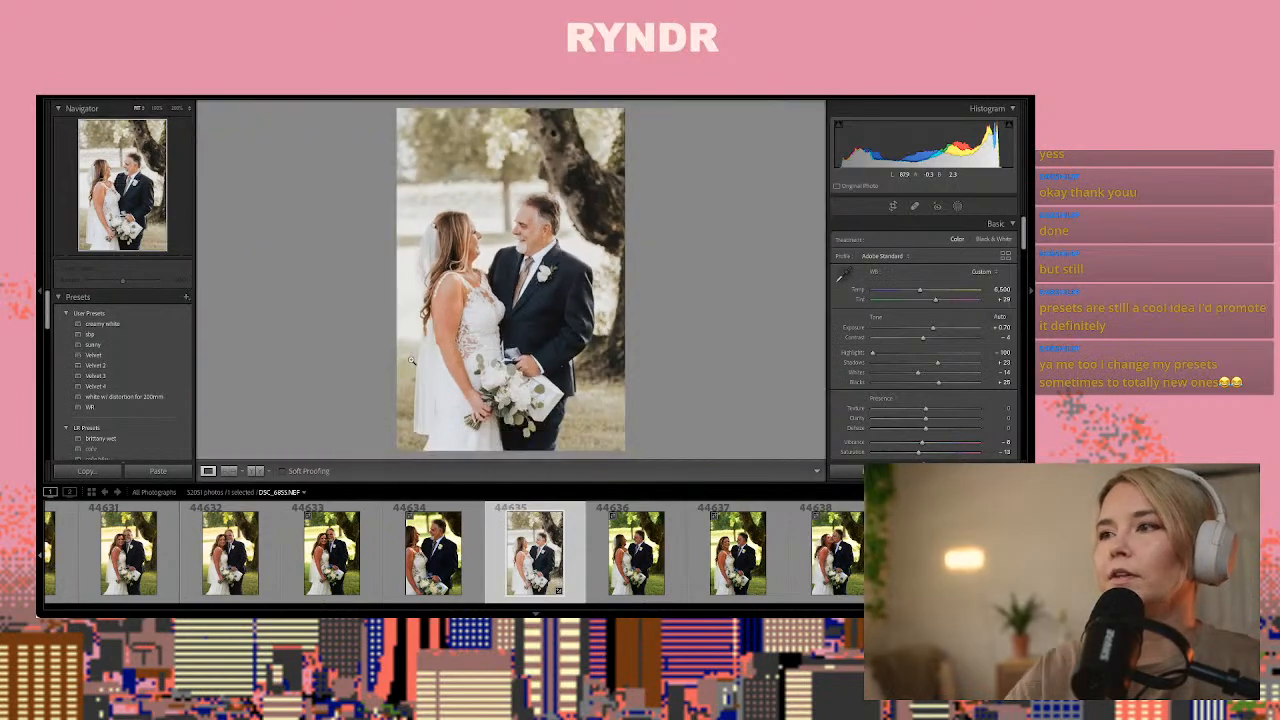
Paste the same develop settings onto photo 44636 and inspect the area around the bride's chin at full size
{"action": "key", "text": "Right"}
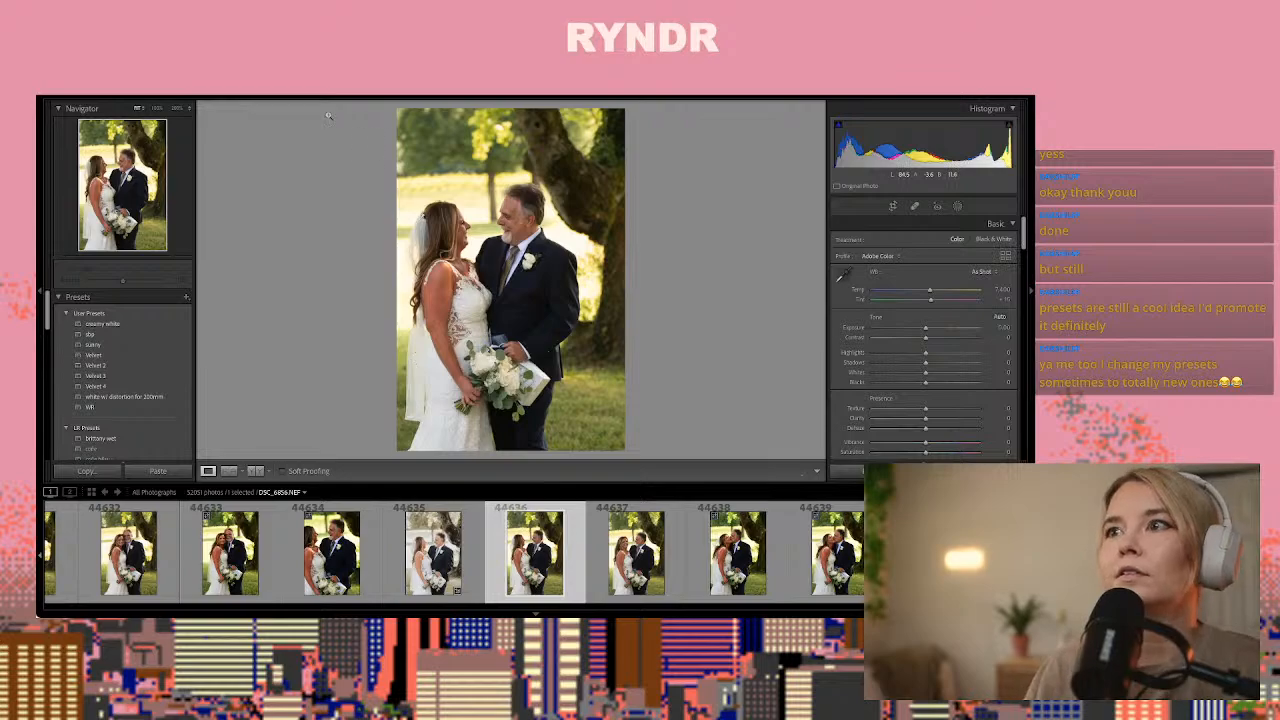
{"action": "key", "text": "ctrl+shift+v"}
{"action": "left_click", "coordinate": [463, 250]}
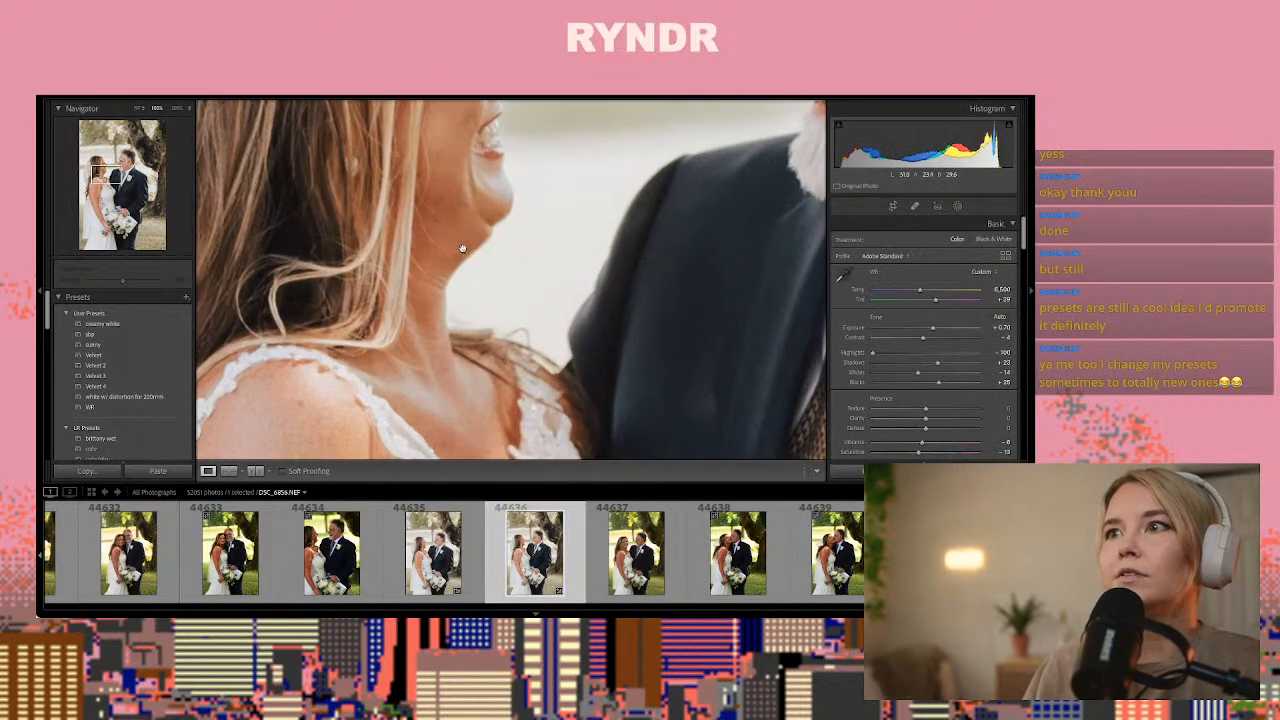
Retouch the area just below the bride's chin with a Clone spot at feather 0, sampling the pale background beside it
{"action": "left_click", "coordinate": [914, 206]}
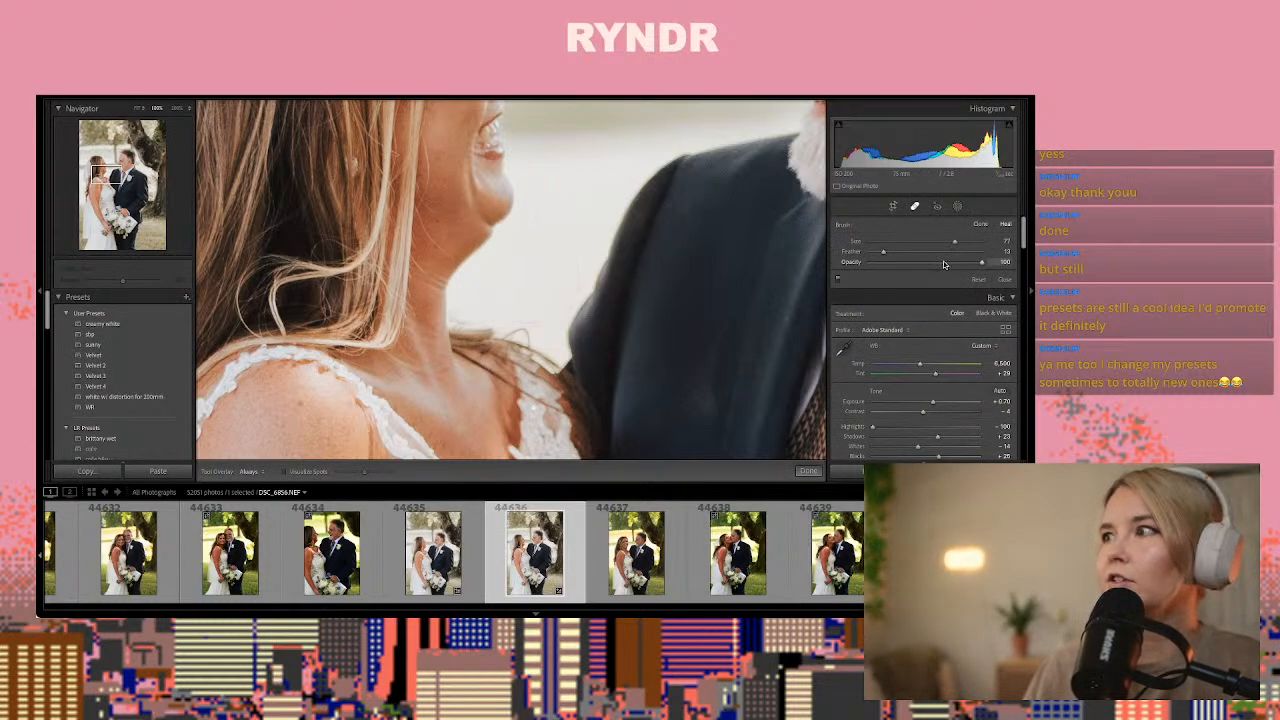
{"action": "left_click_drag", "start_coordinate": [883, 252], "coordinate": [862, 257]}
{"action": "scroll", "coordinate": [495, 245], "scroll_direction": "down", "scroll_amount": 5}
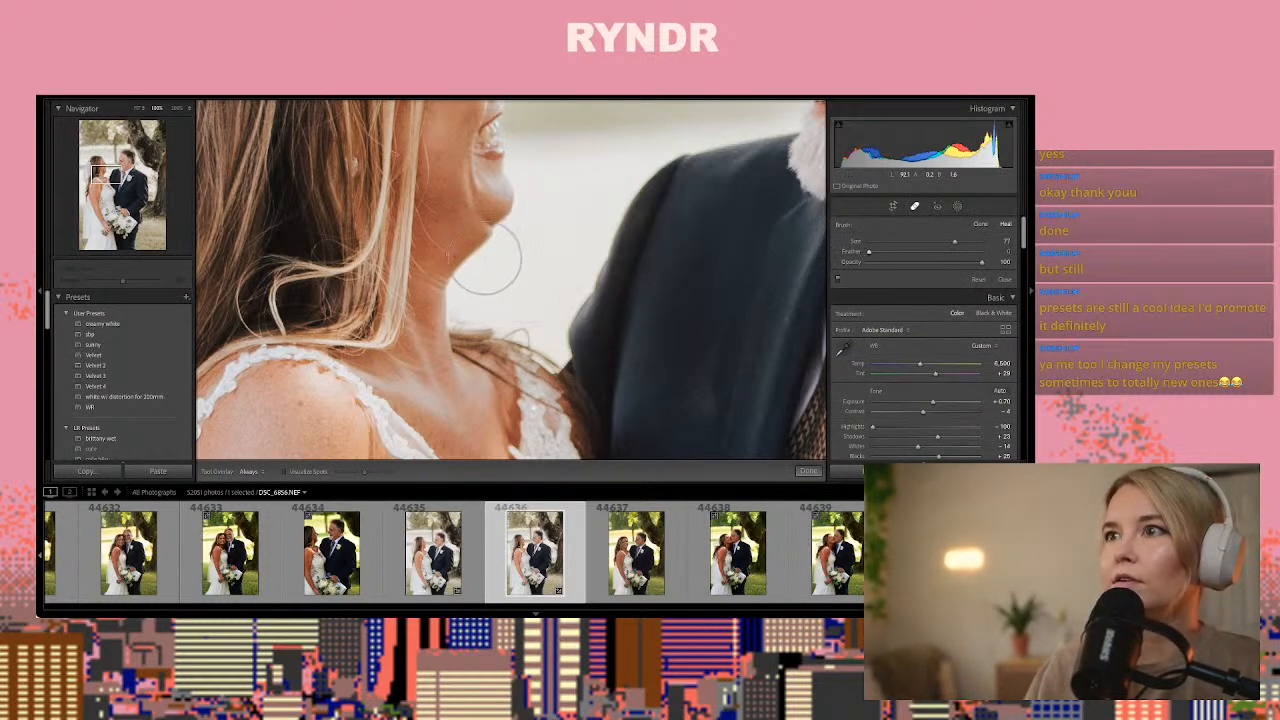
{"action": "left_click_drag", "start_coordinate": [490, 245], "coordinate": [469, 282]}
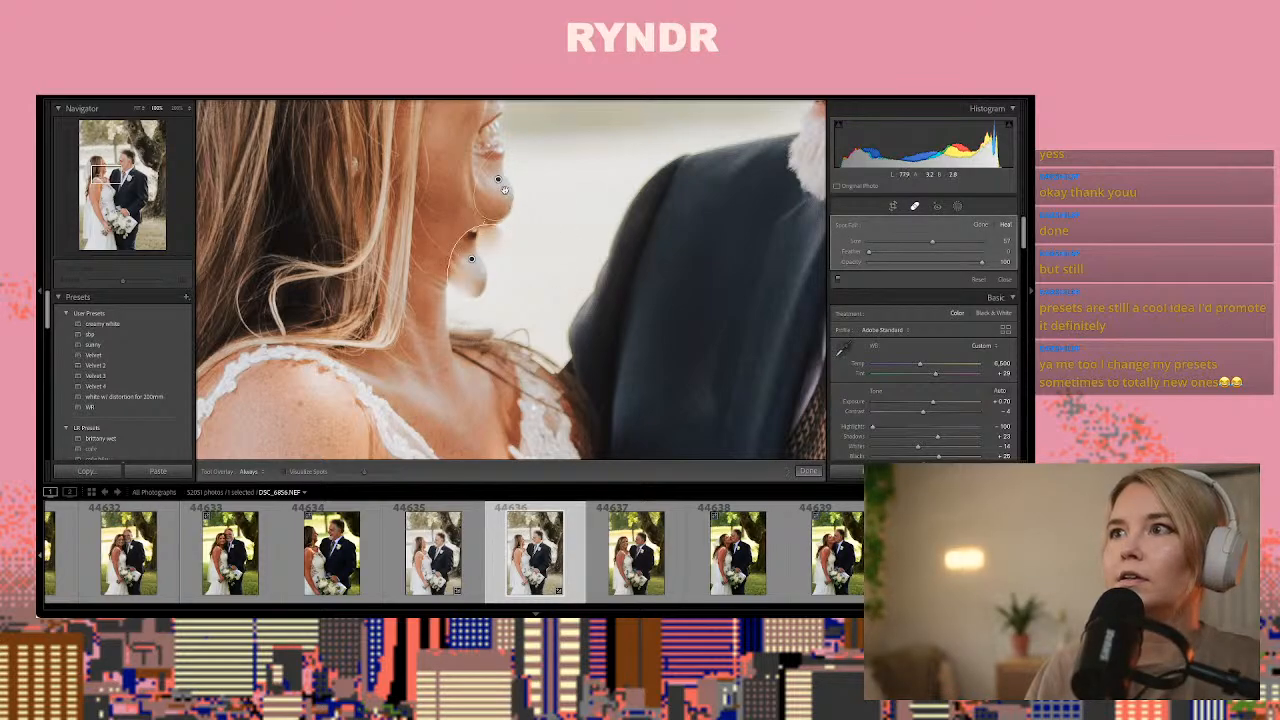
{"action": "left_click_drag", "start_coordinate": [555, 225], "coordinate": [560, 228]}
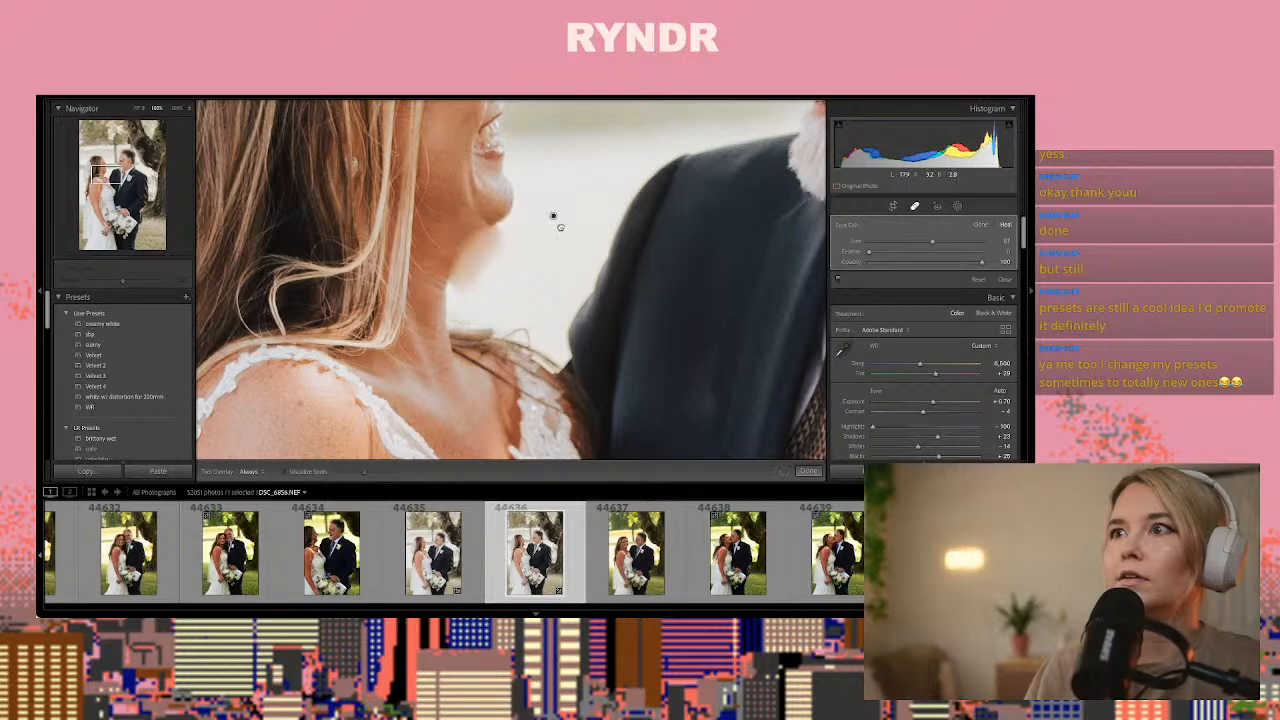
{"action": "left_click", "coordinate": [982, 226]}
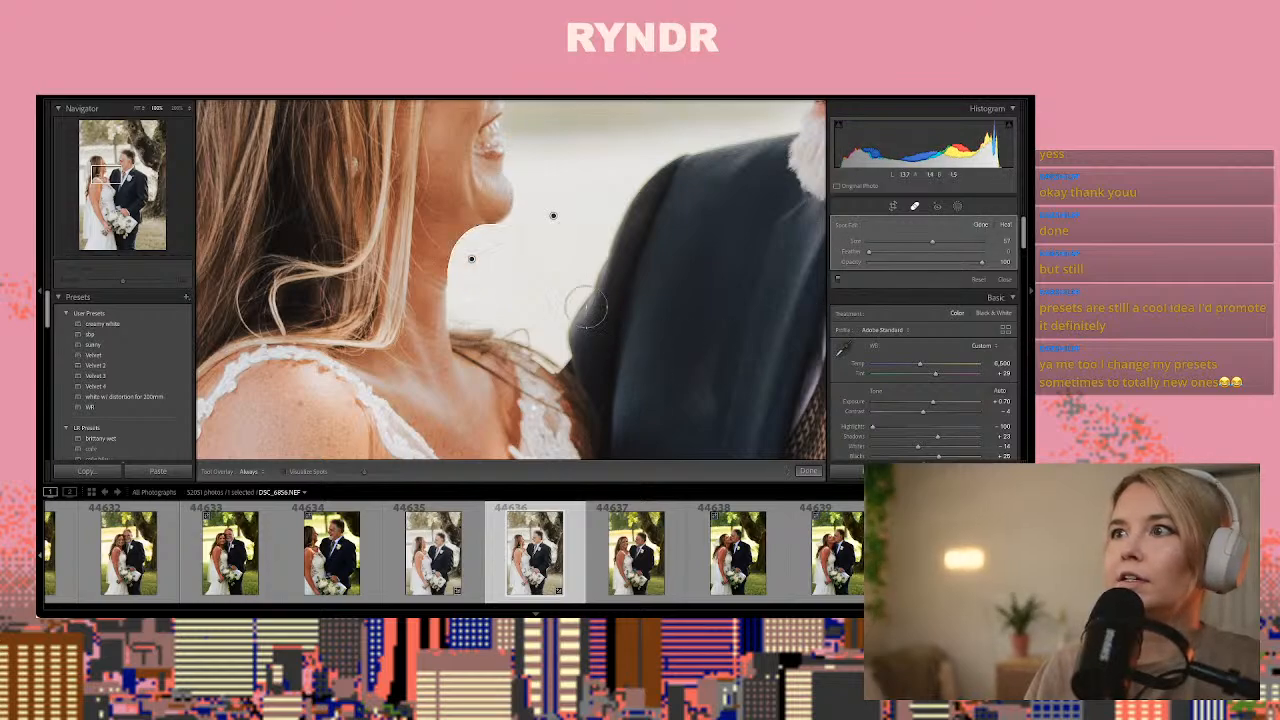
{"action": "left_click", "coordinate": [806, 470]}
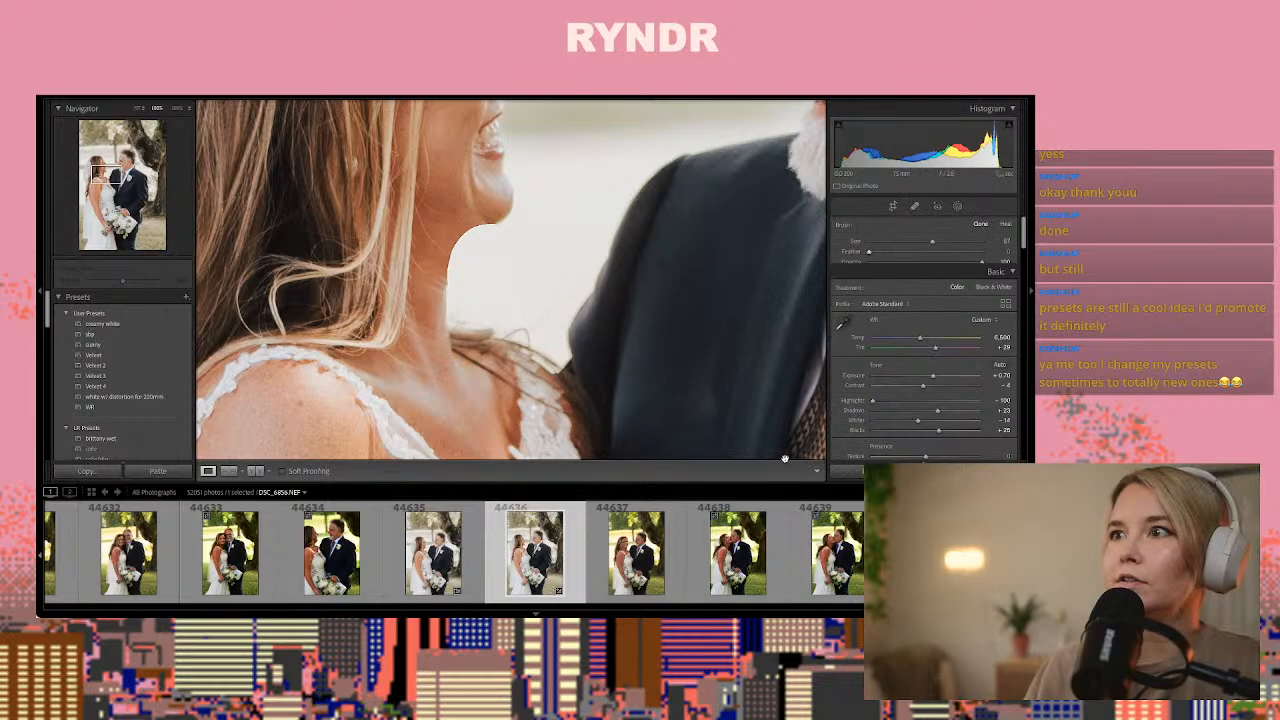
{"action": "left_click", "coordinate": [523, 278]}
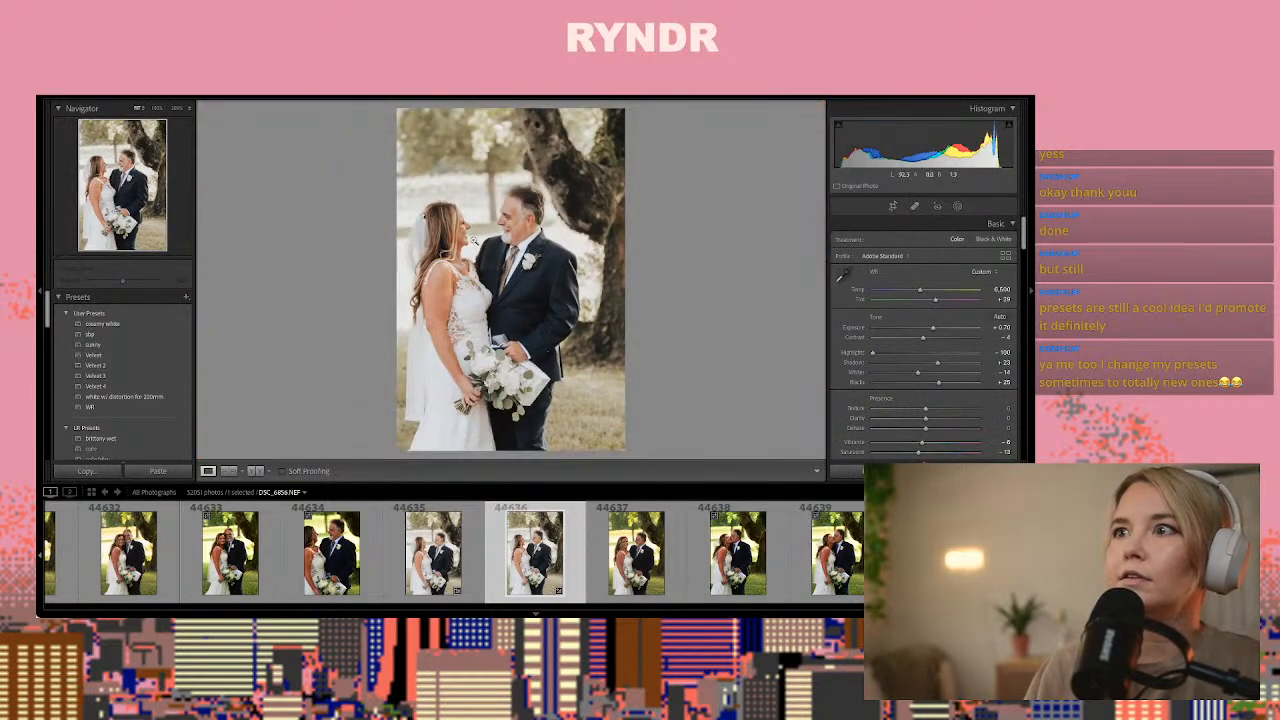
Compare photo 44636 before and after side by side, return to the single view and copy its develop settings
{"action": "left_click", "coordinate": [256, 470]}
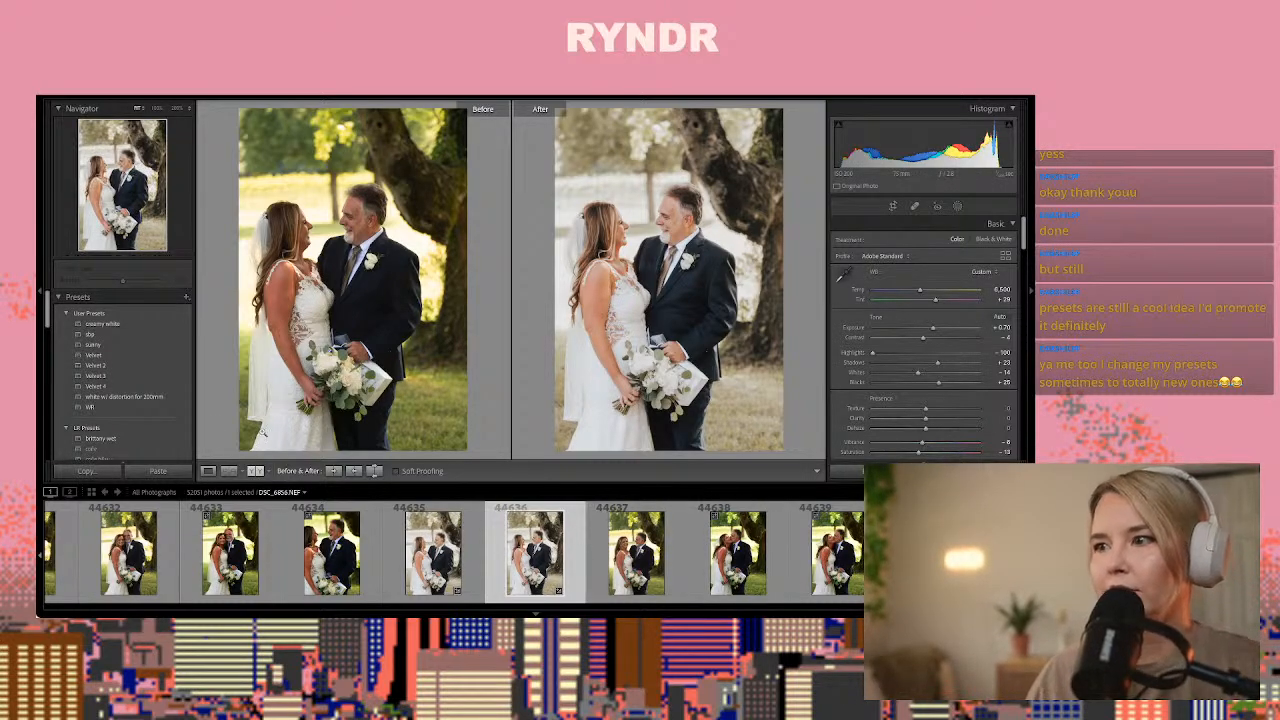
{"action": "left_click", "coordinate": [208, 471]}
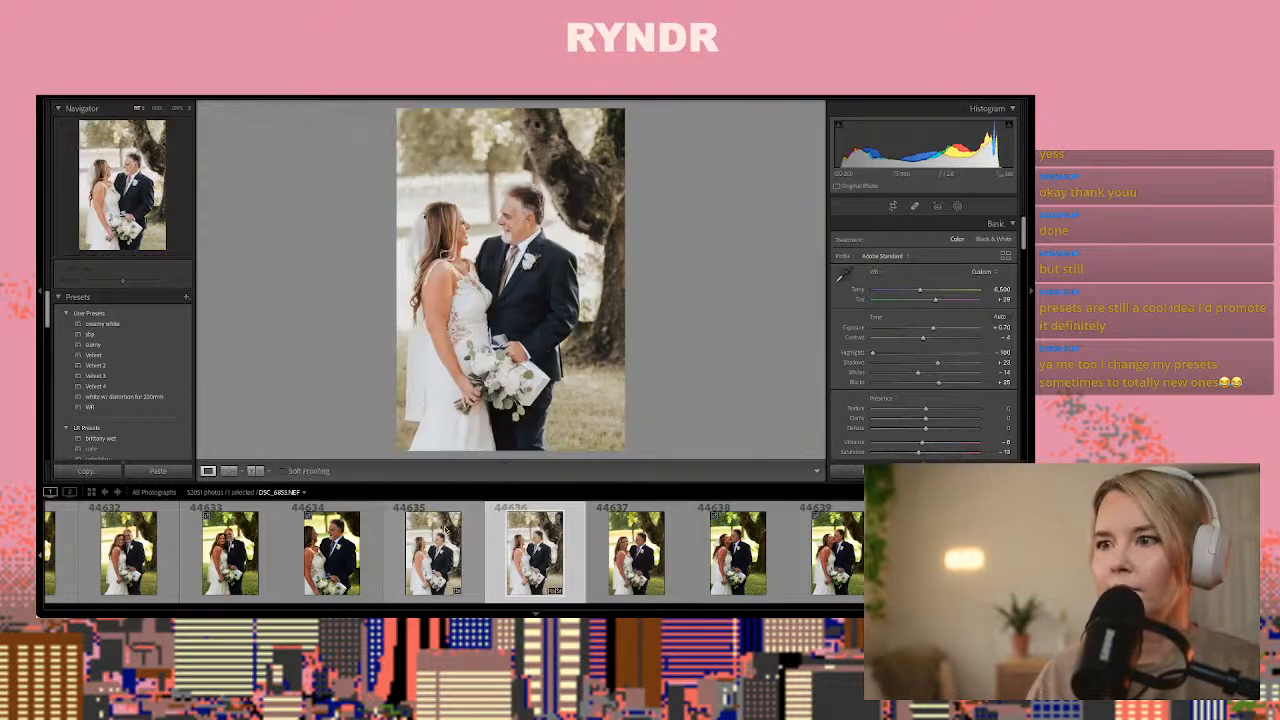
{"action": "key", "text": "ctrl+shift+c"}
{"action": "key", "text": "Return"}
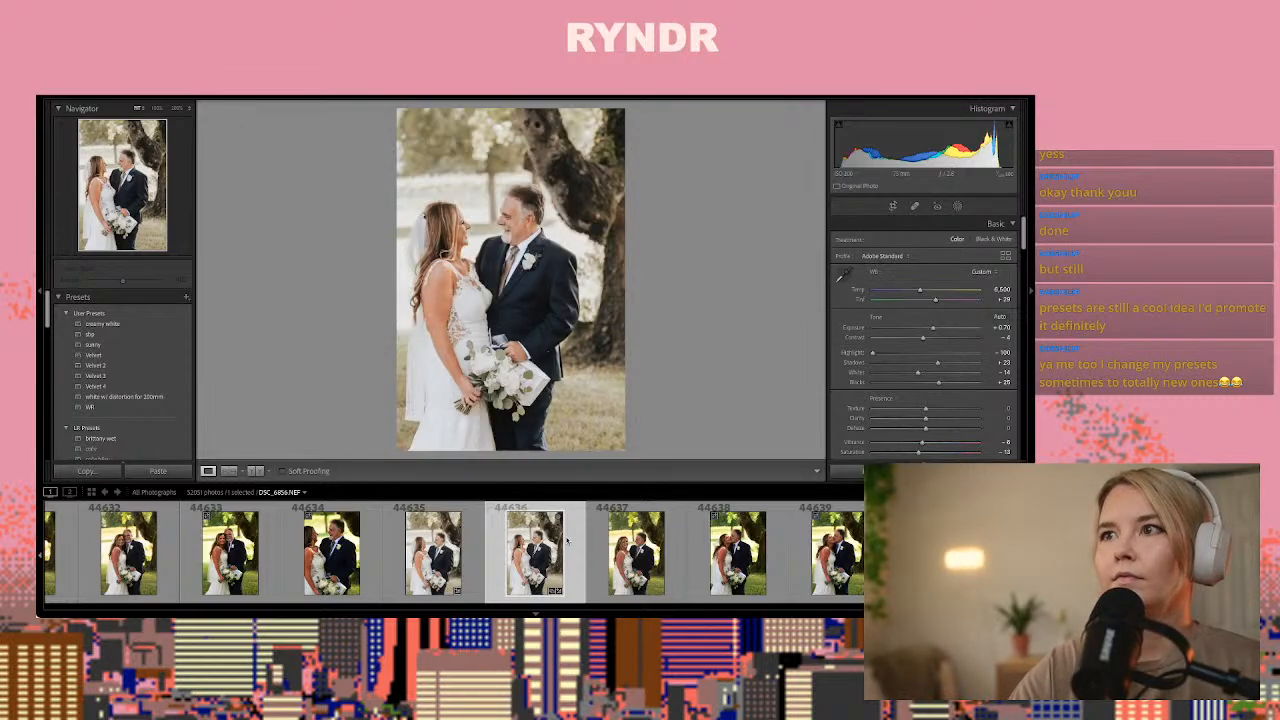
Paste the copied develop settings onto photos 44640 and 44639 of the bride and her father kissing
{"action": "key", "text": "Right"}
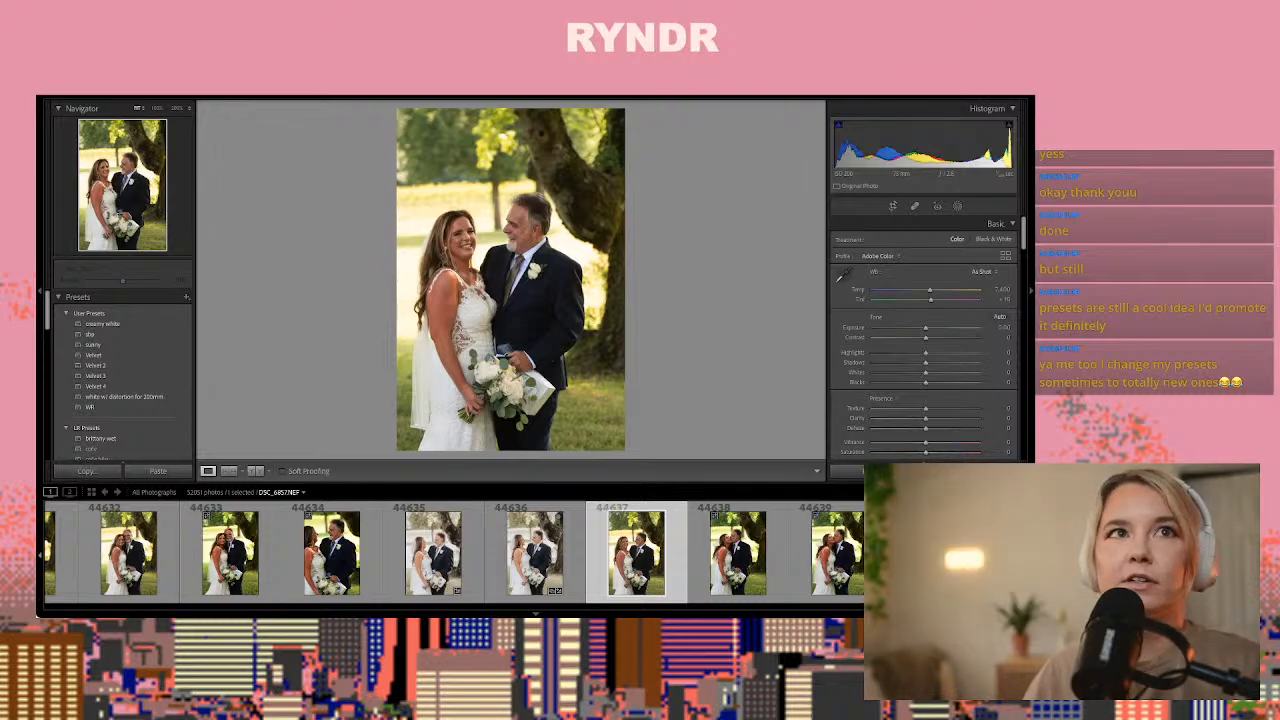
{"action": "left_click", "coordinate": [710, 551]}
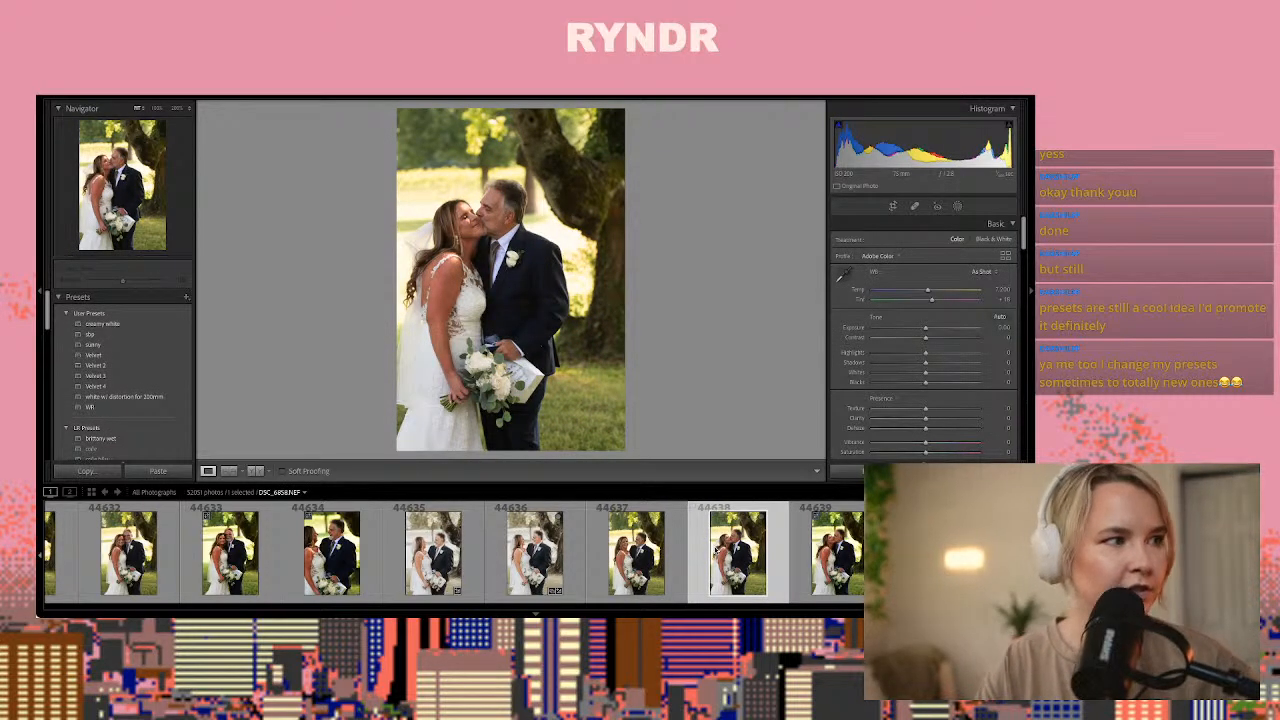
{"action": "key", "text": "Right"}
{"action": "key", "text": "Right"}
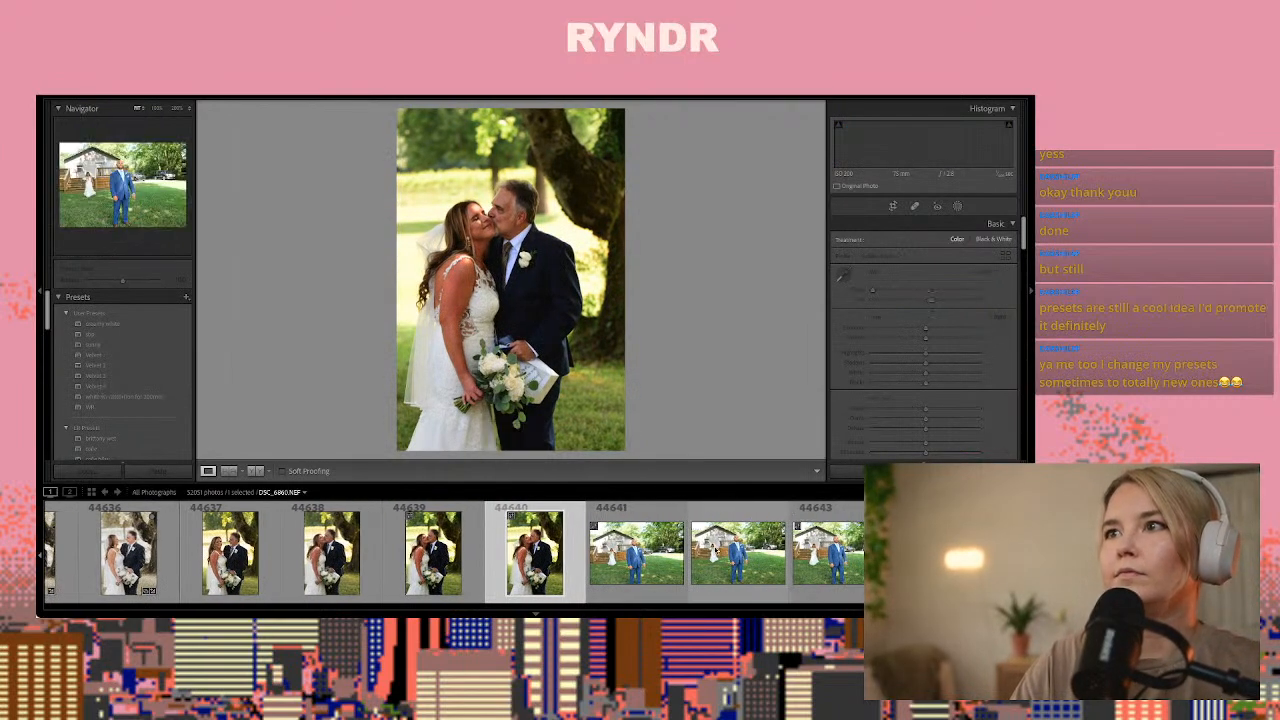
{"action": "key", "text": "ctrl+shift+v"}
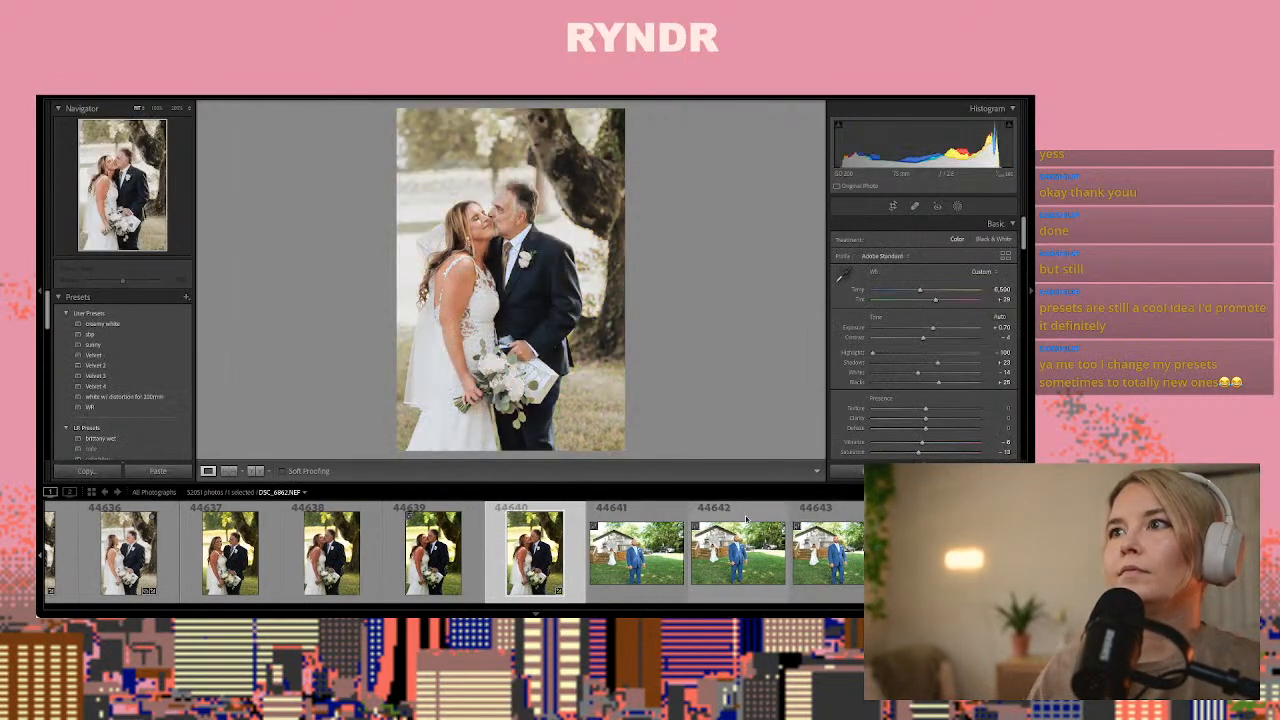
{"action": "key", "text": "Left"}
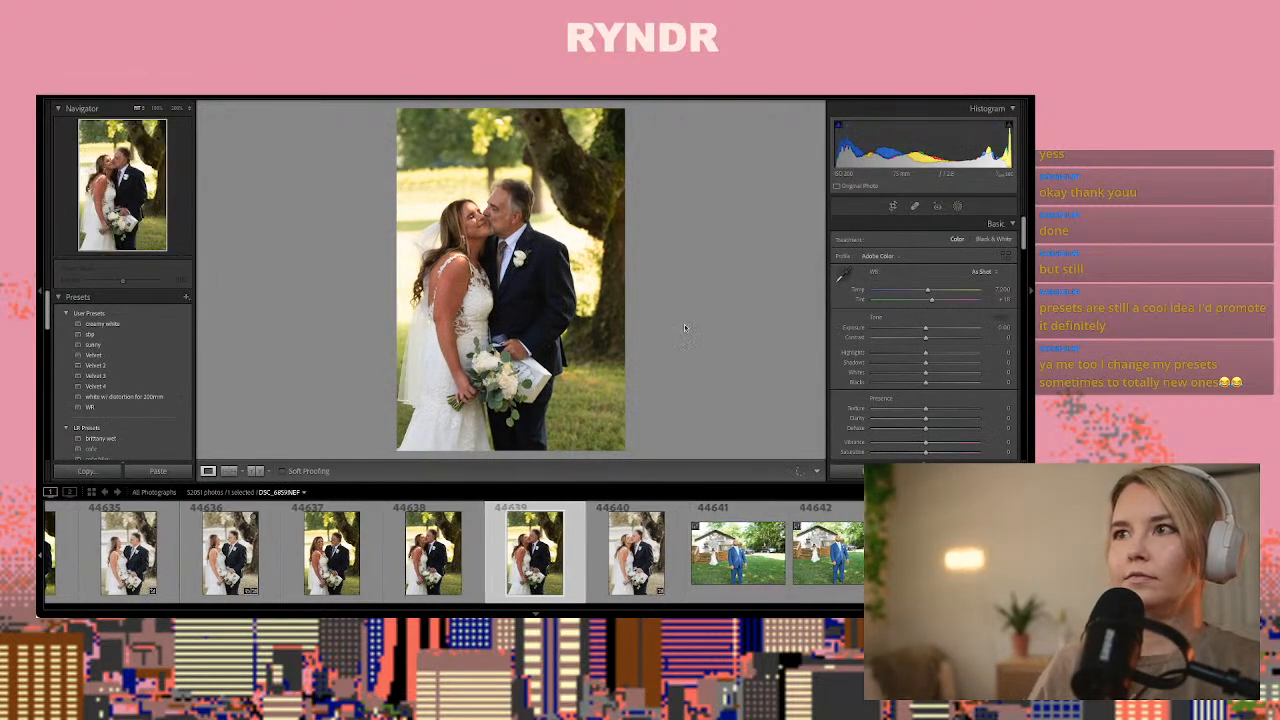
{"action": "key", "text": "ctrl+shift+v"}
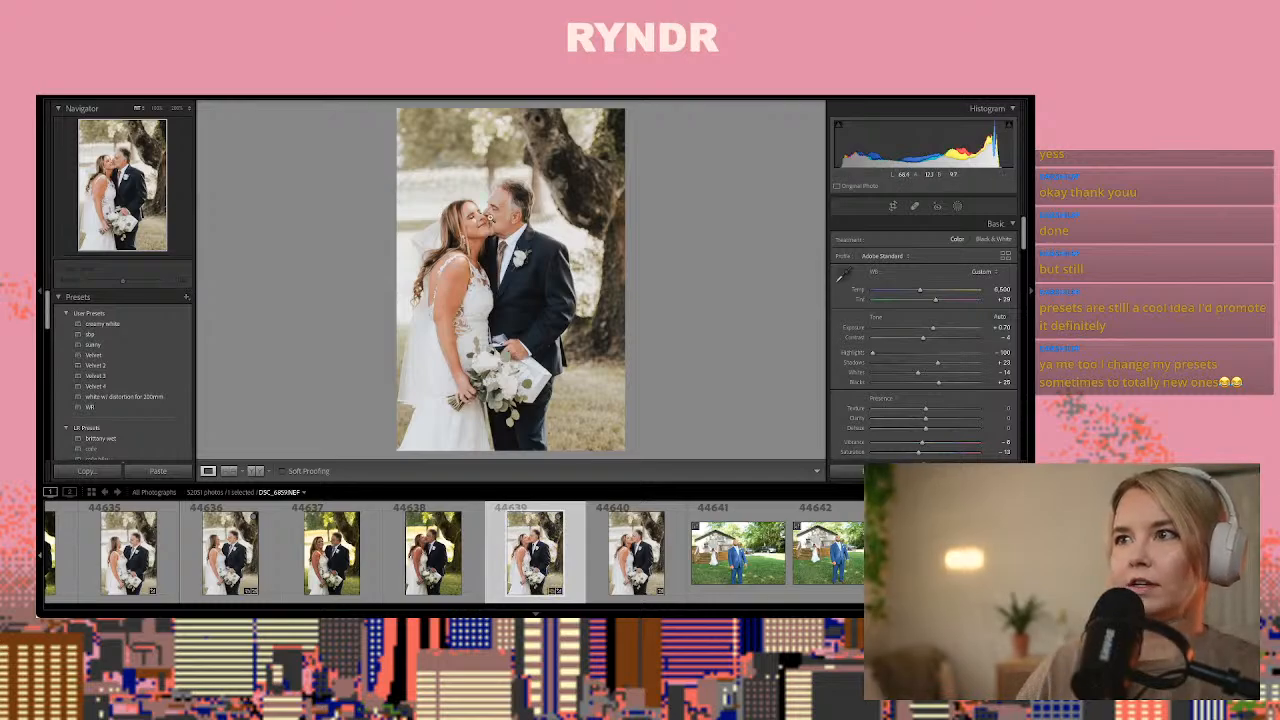
Compare the groom first-look photos 44641, 44642 and 44643 to choose one for editing
{"action": "key", "text": "Right"}
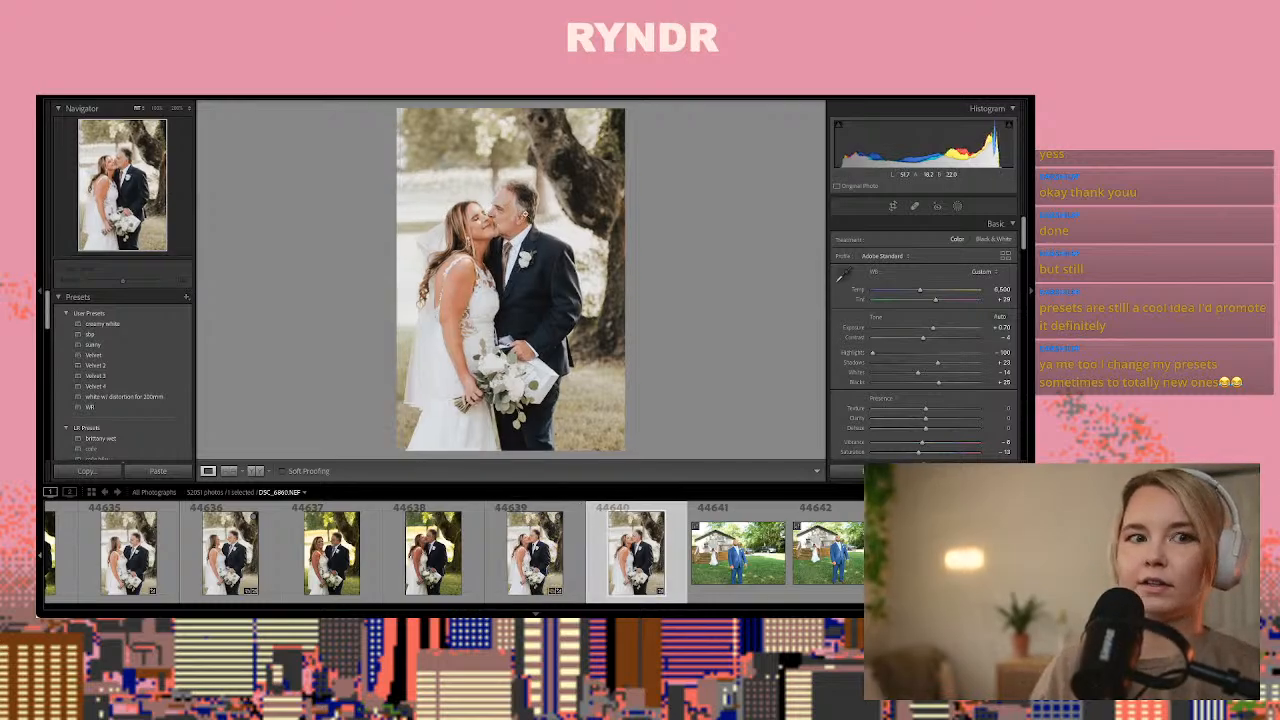
{"action": "key", "text": "Right"}
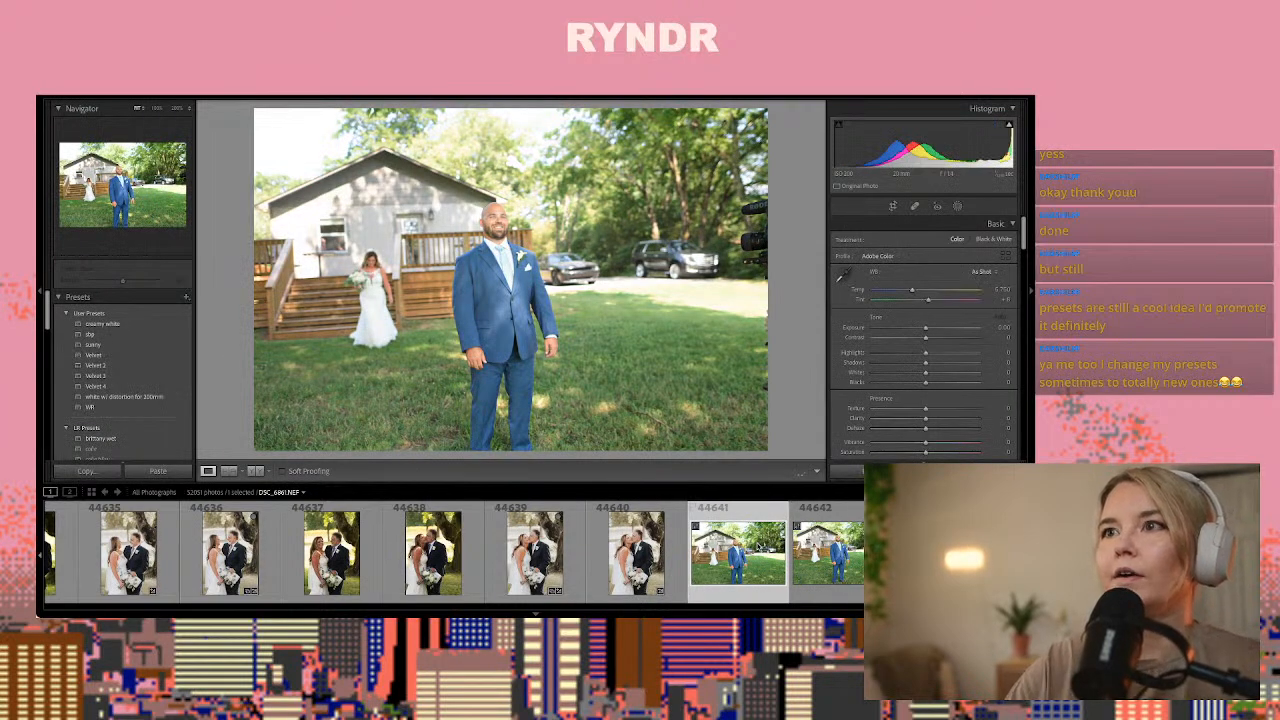
{"action": "key", "text": "Right"}
{"action": "key", "text": "Right"}
{"action": "key", "text": "Left"}
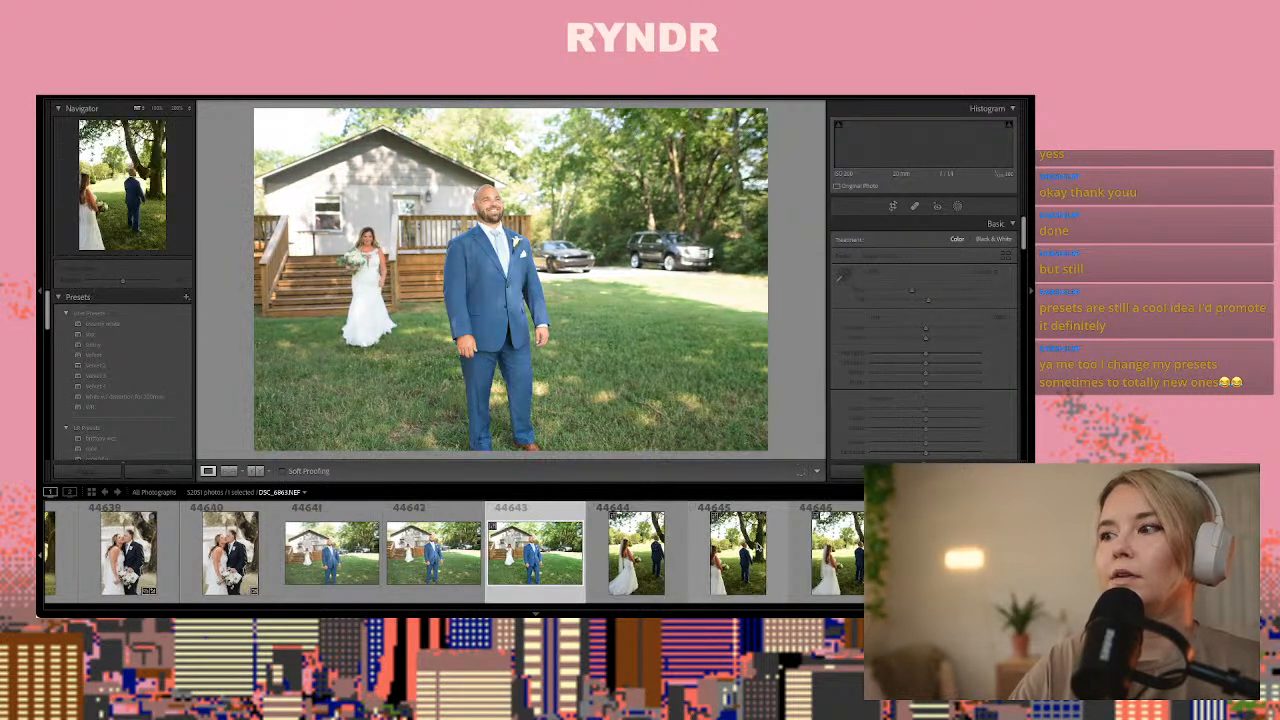
{"action": "key", "text": "Left"}
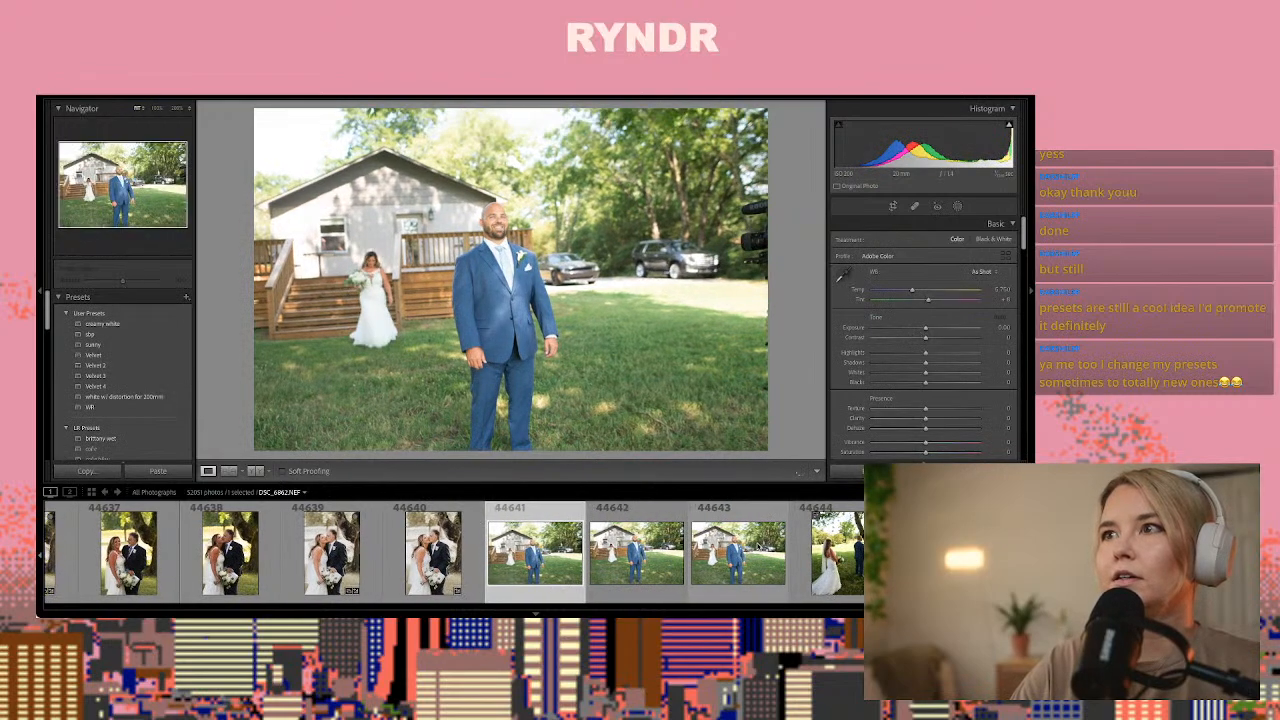
{"action": "key", "text": "Right"}
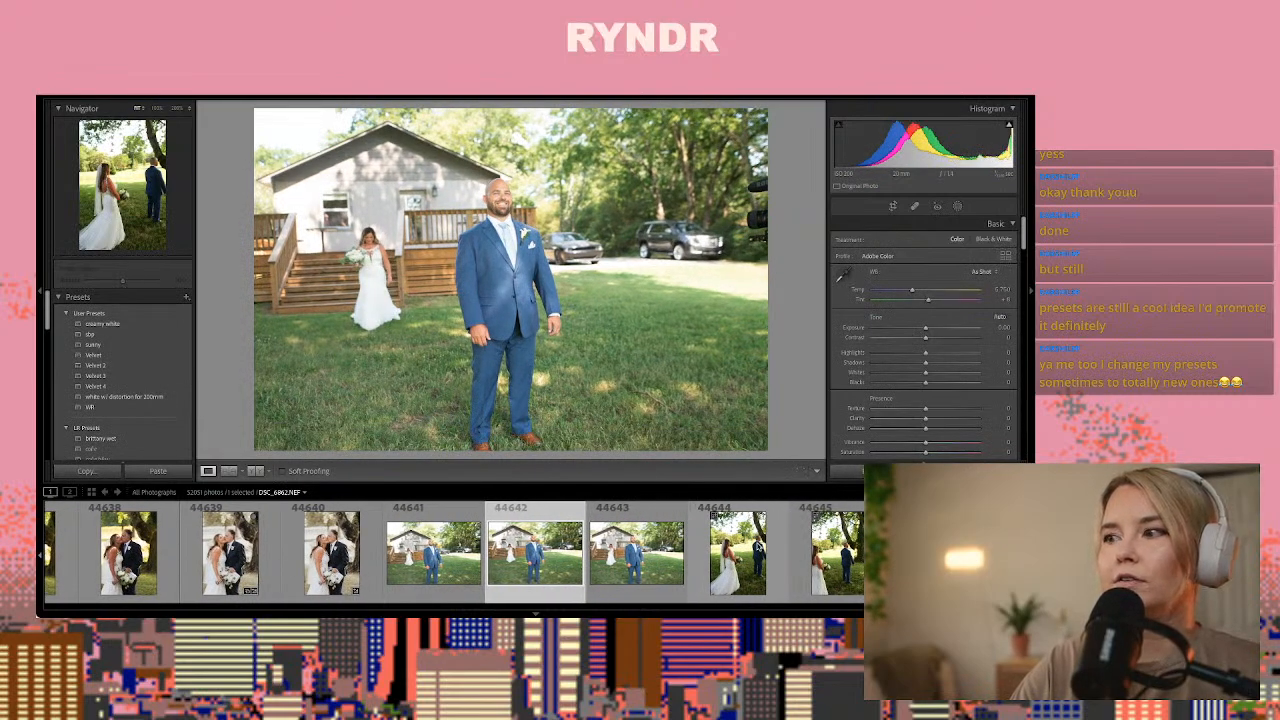
{"action": "key", "text": "Left"}
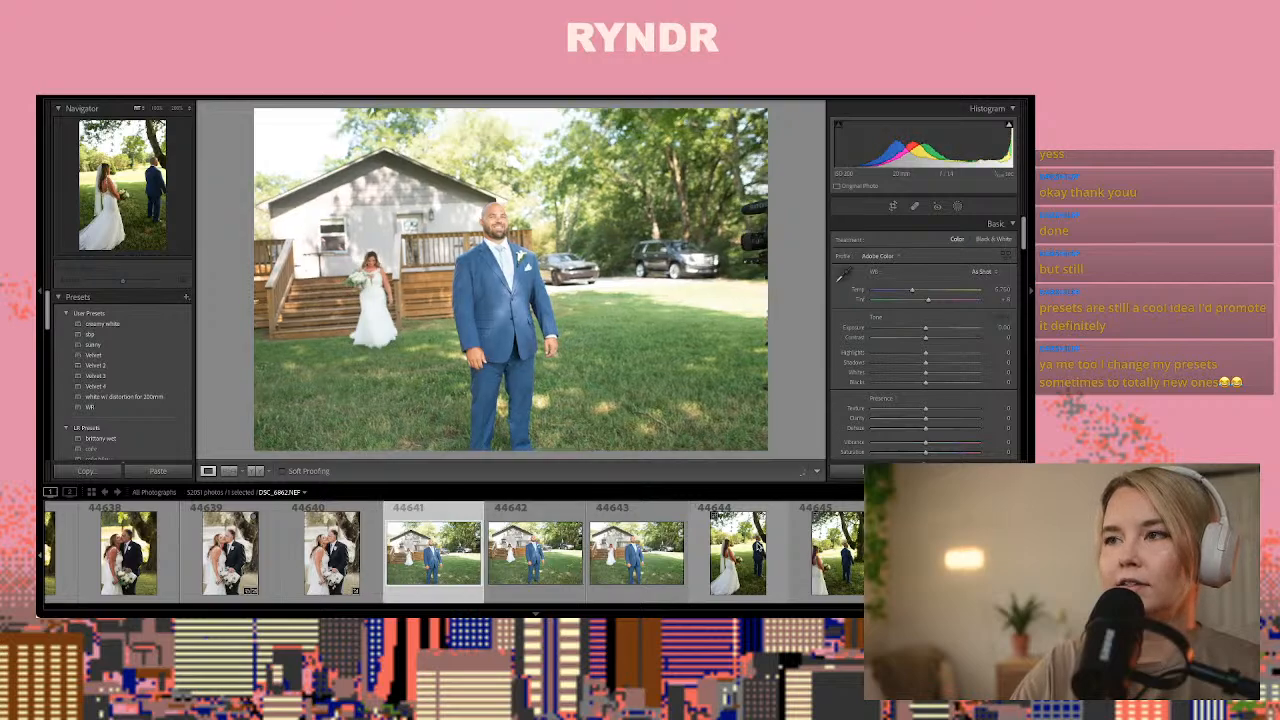
{"action": "key", "text": "Right"}
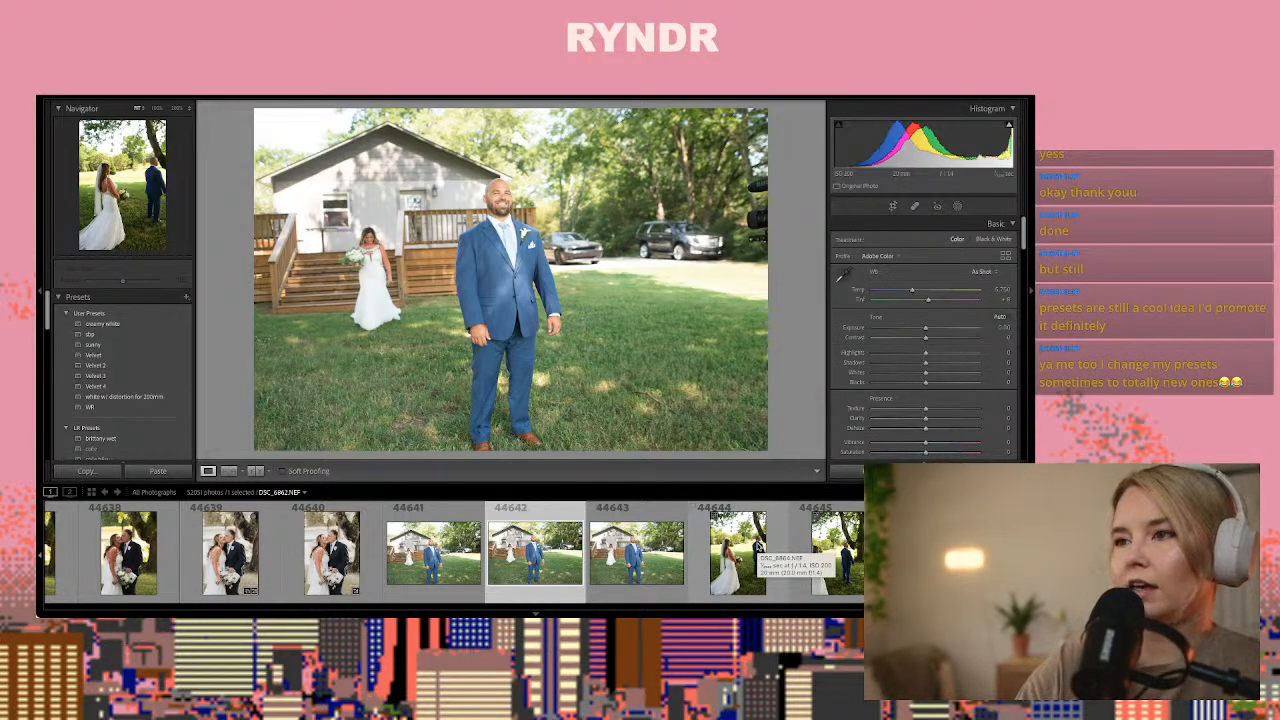
{"action": "key", "text": "Right"}
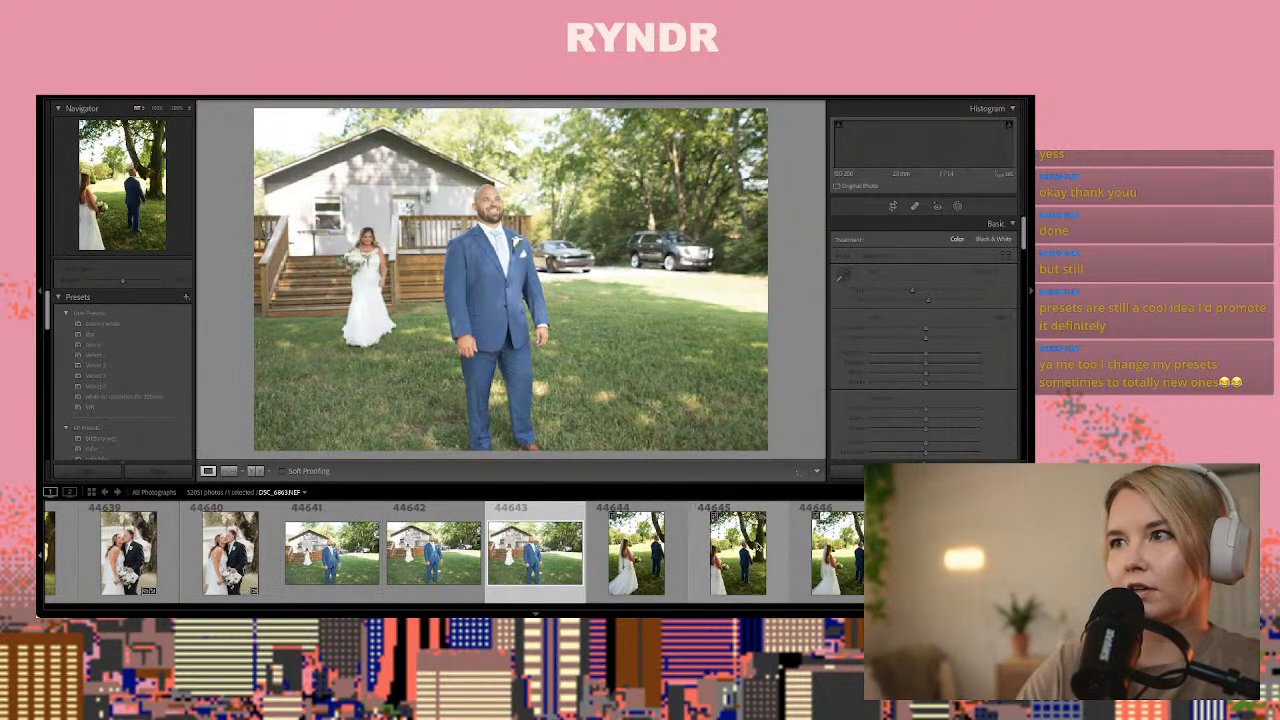
{"action": "key", "text": "Left"}
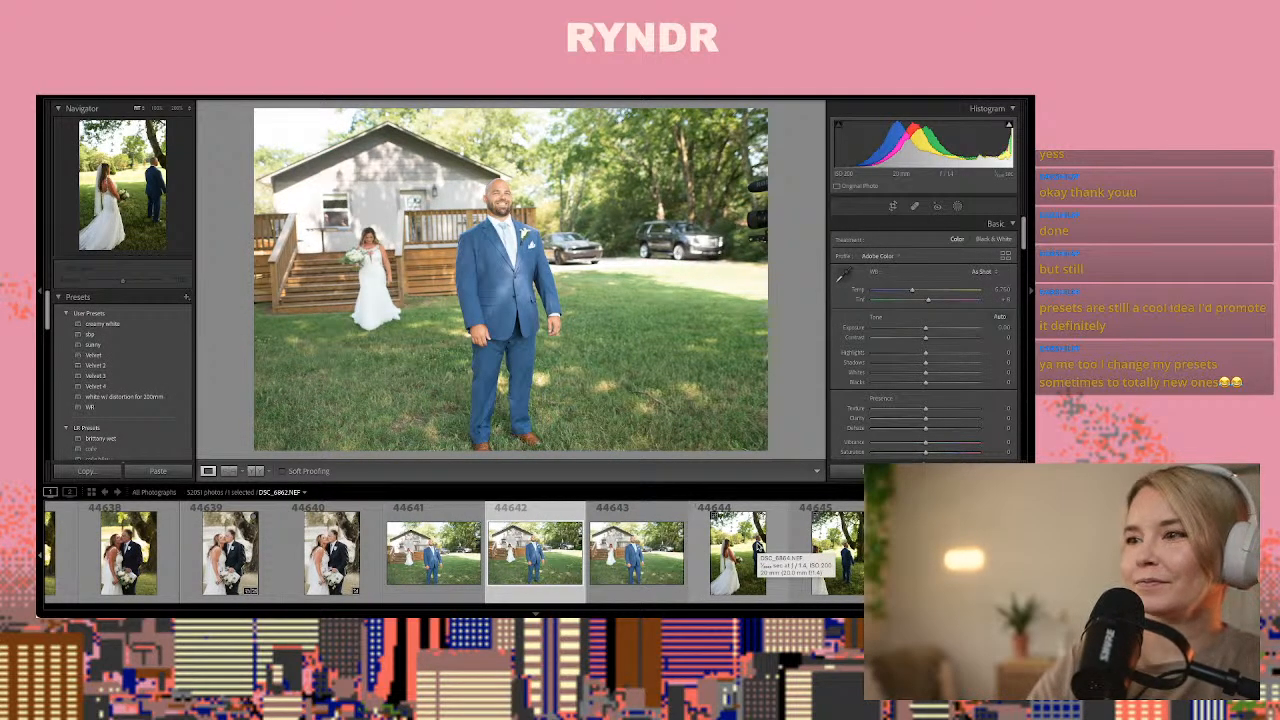
{"action": "key", "text": "Right"}
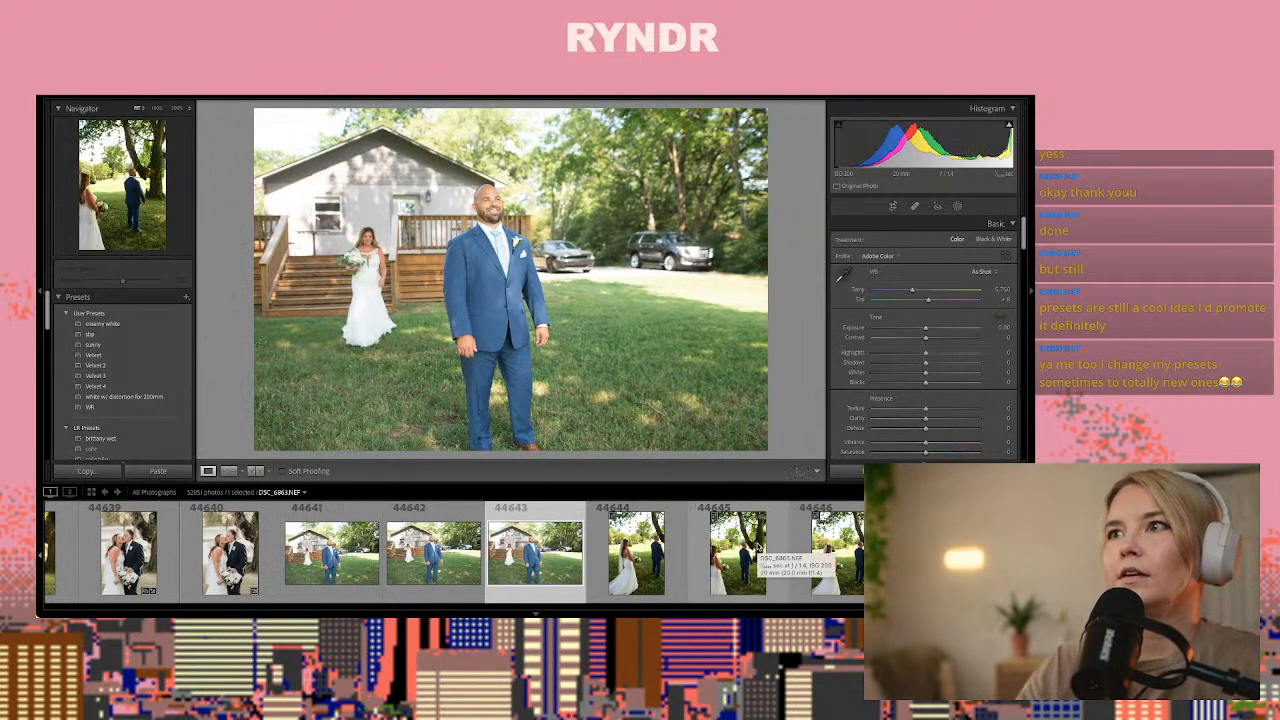
Paste the copied develop settings onto photo 44643 of the groom and lower its exposure to -0.60
{"action": "key", "text": "ctrl+shift+v"}
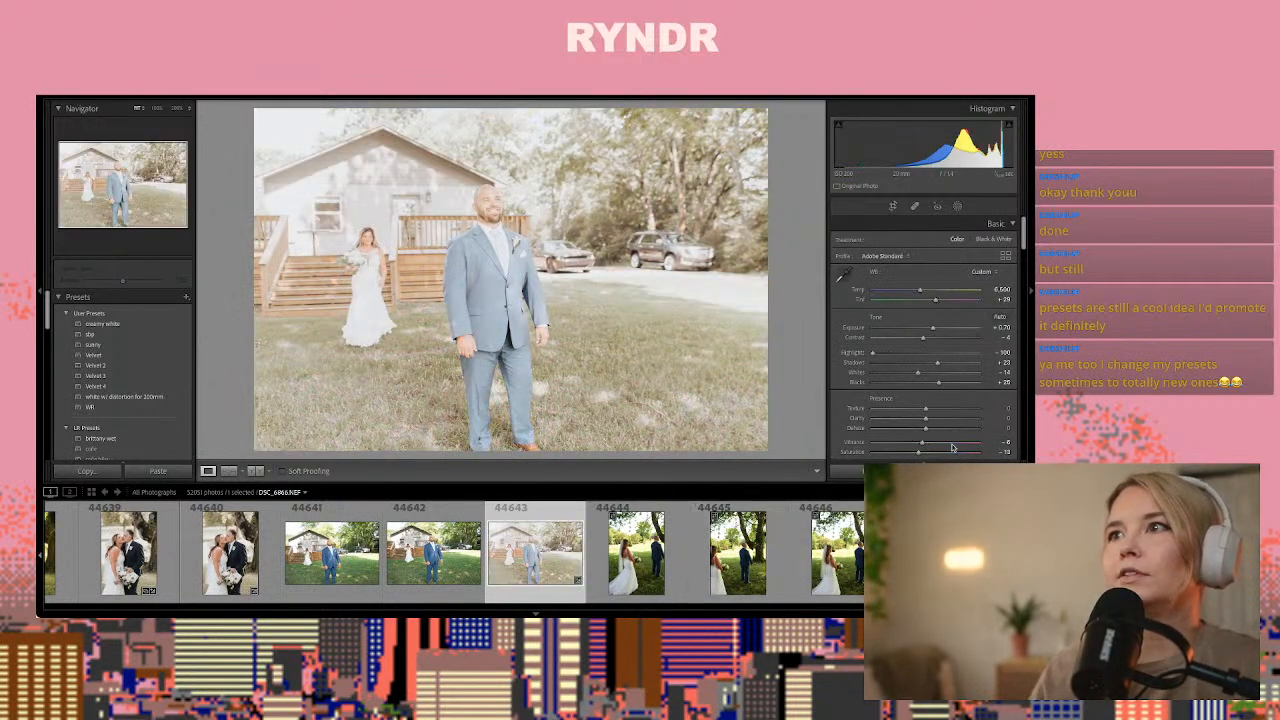
{"action": "left_click", "coordinate": [921, 330]}
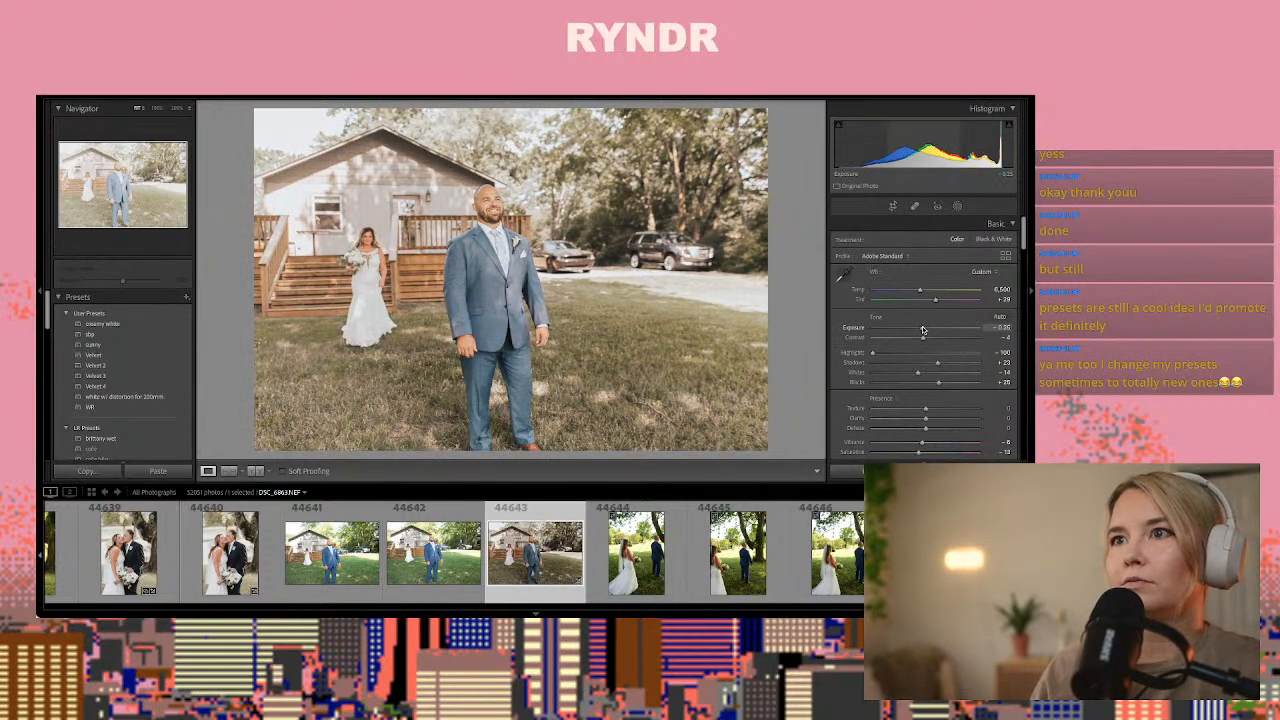
{"action": "left_click_drag", "start_coordinate": [923, 330], "coordinate": [920, 329]}
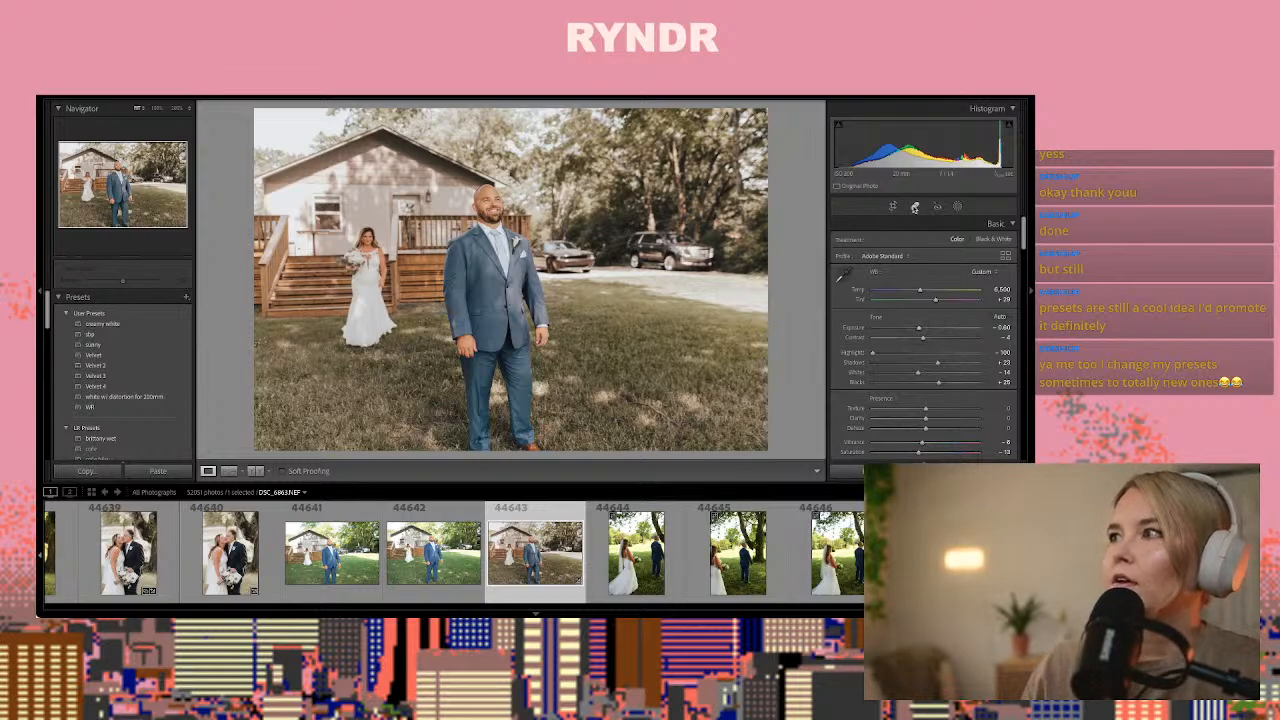
Remove both parked cars from photo 44643 with Heal spots sampled from the trees above, and set the exposure to -0.65
{"action": "left_click", "coordinate": [914, 207]}
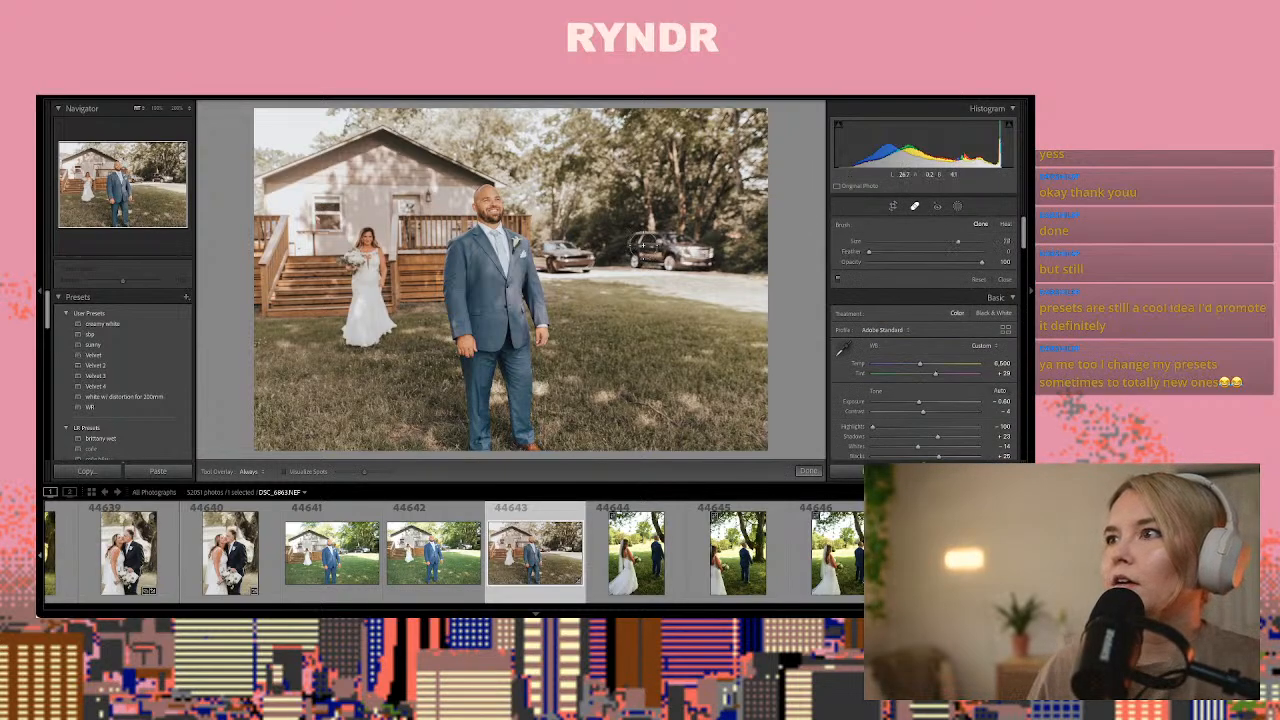
{"action": "left_click_drag", "start_coordinate": [636, 247], "coordinate": [713, 248]}
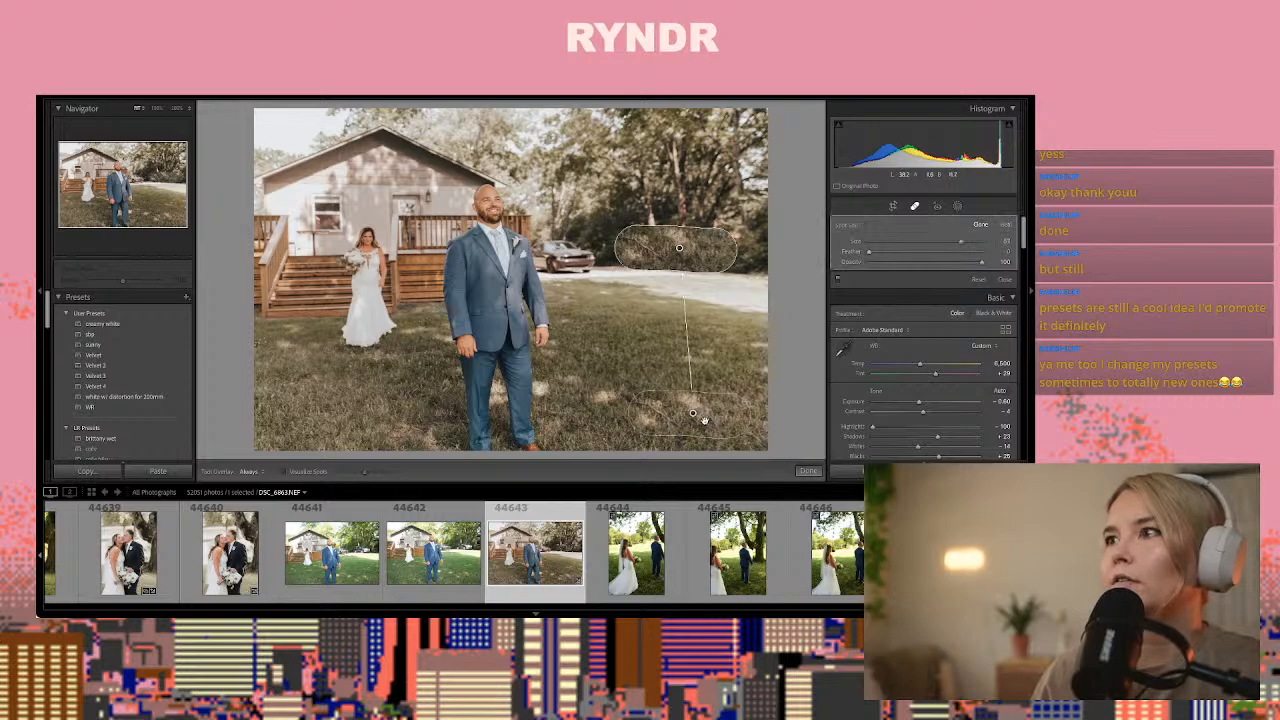
{"action": "left_click_drag", "start_coordinate": [704, 420], "coordinate": [706, 198]}
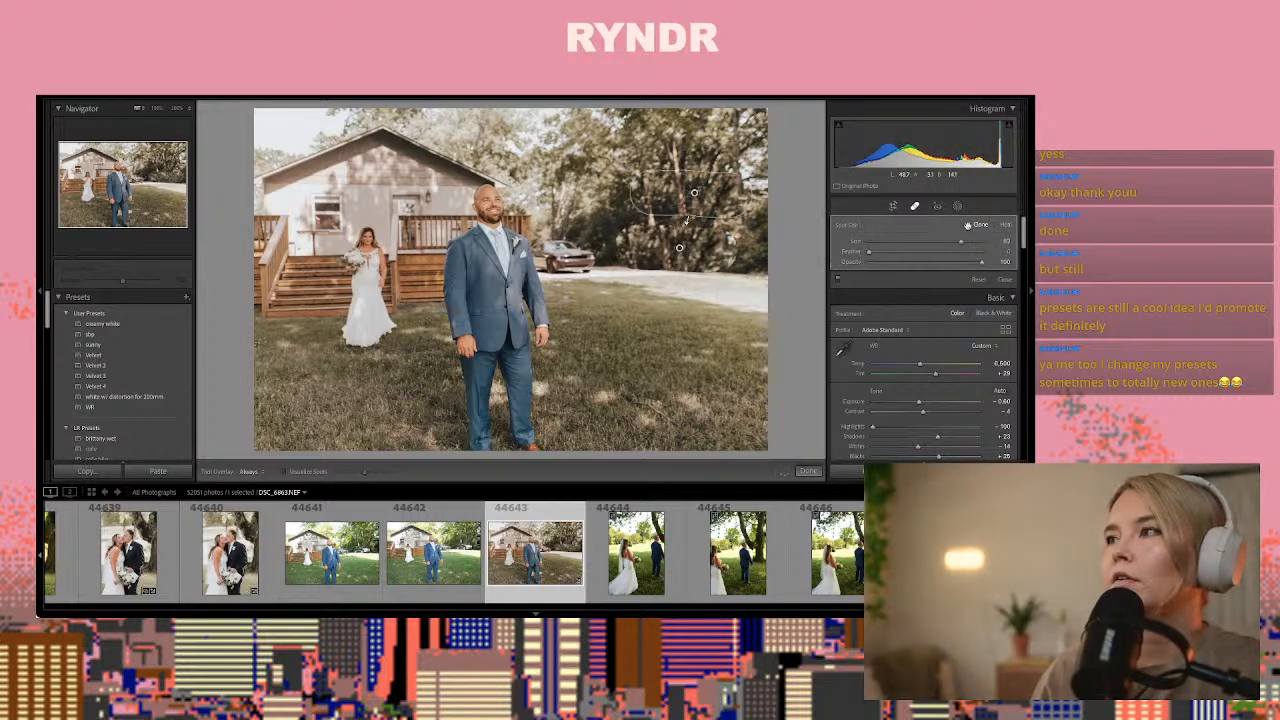
{"action": "left_click", "coordinate": [1006, 228]}
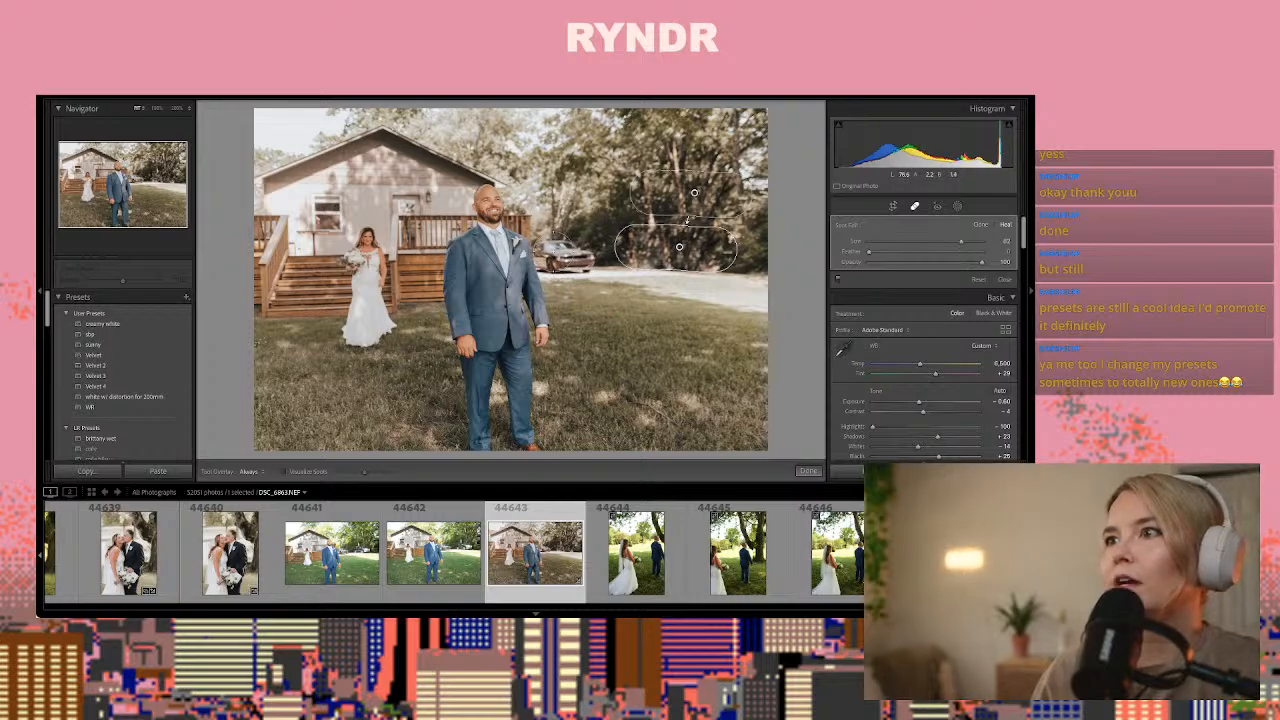
{"action": "left_click_drag", "start_coordinate": [540, 250], "coordinate": [594, 240]}
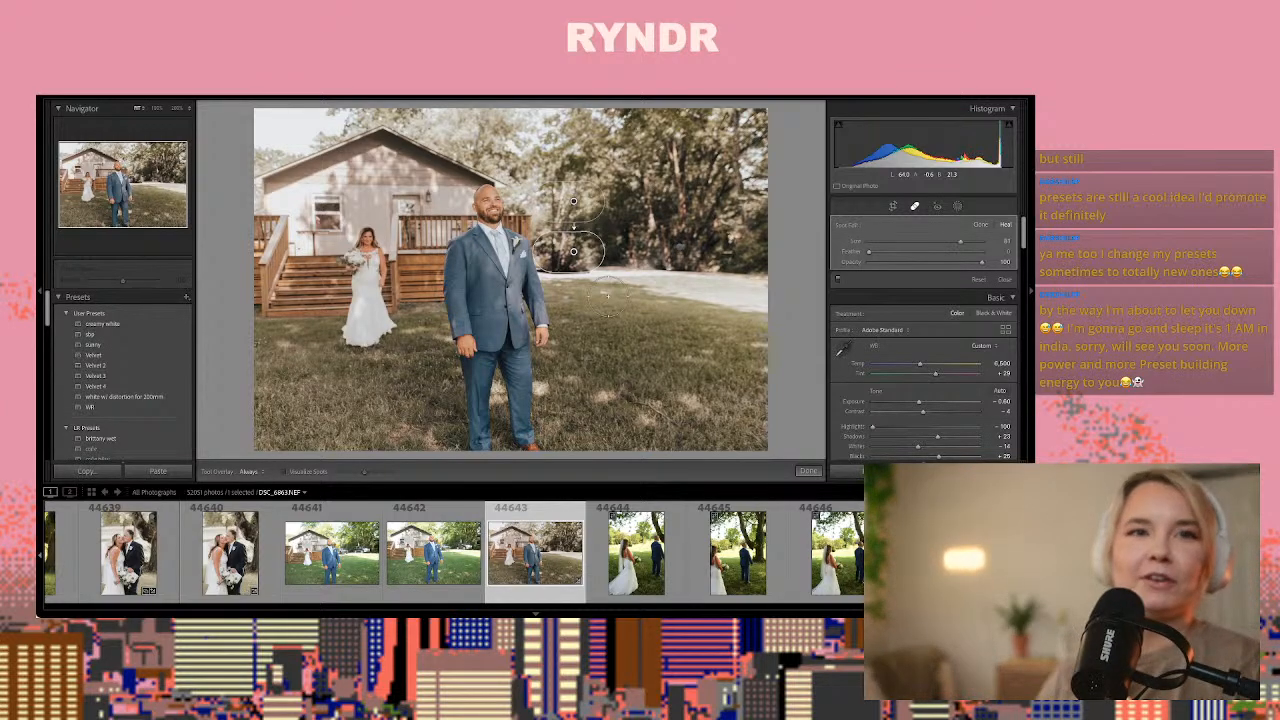
{"action": "left_click", "coordinate": [808, 472]}
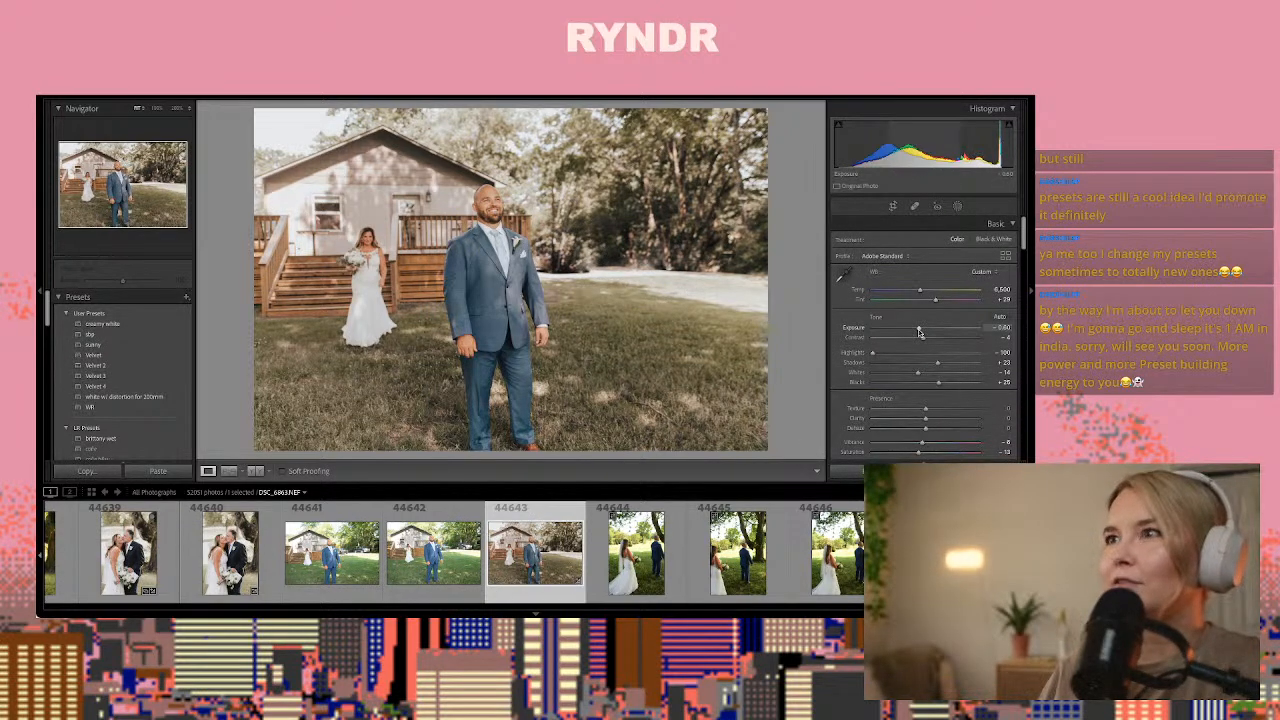
{"action": "left_click_drag", "start_coordinate": [921, 332], "coordinate": [919, 332]}
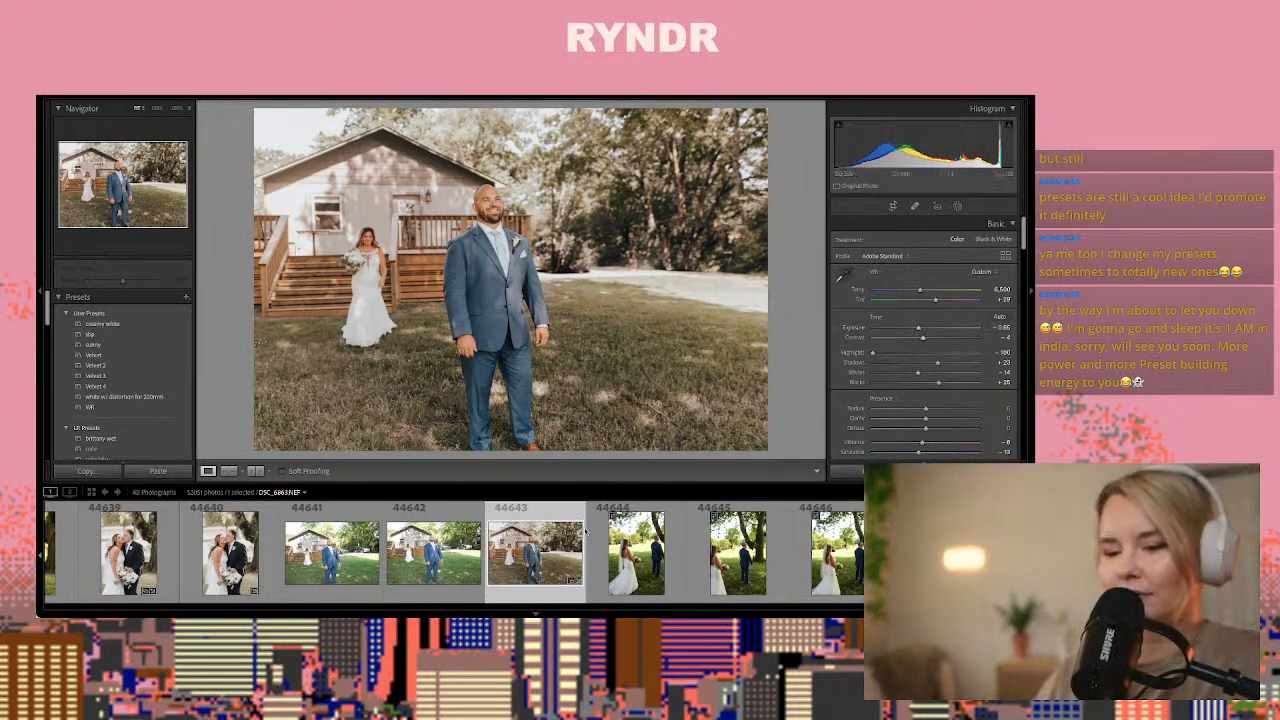
Paste the develop settings onto photo 44650 of the bride reaching for the groom's shoulder and reduce the exposure to +0.35
{"action": "key", "text": "Right"}
{"action": "key", "text": "Right"}
{"action": "key", "text": "Right"}
{"action": "key", "text": "Right"}
{"action": "key", "text": "Right"}
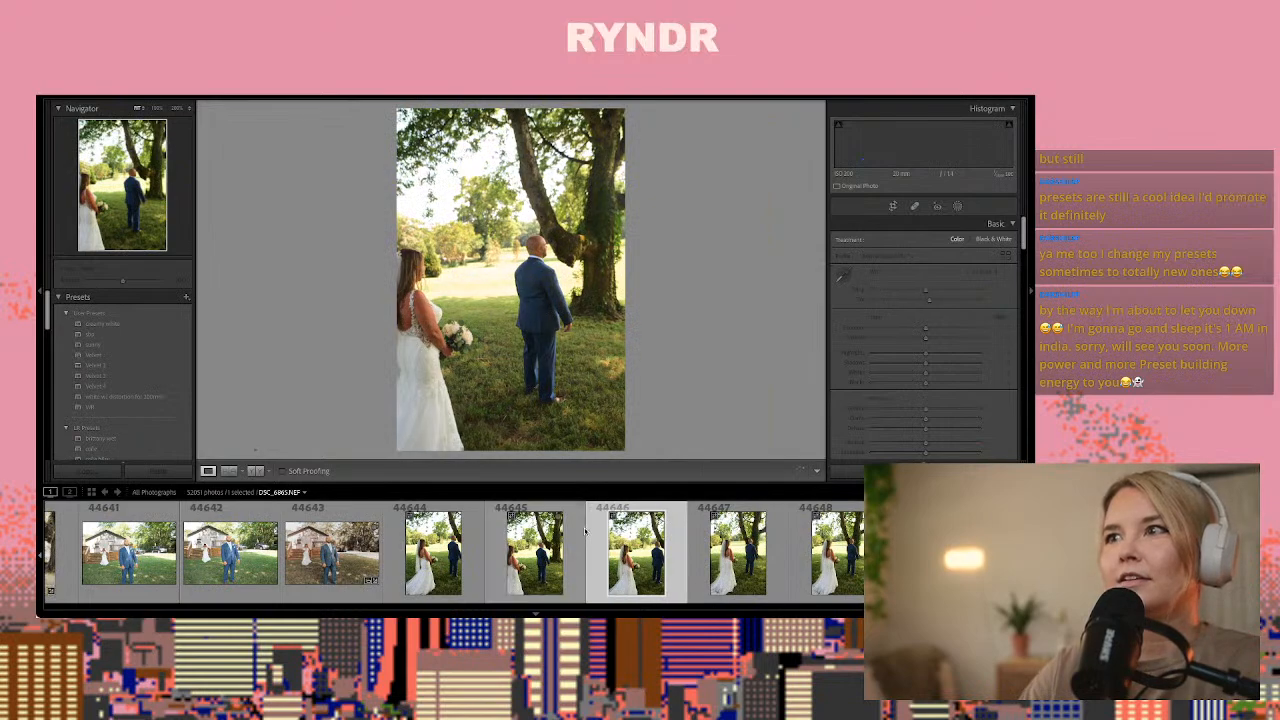
{"action": "key", "text": "Right"}
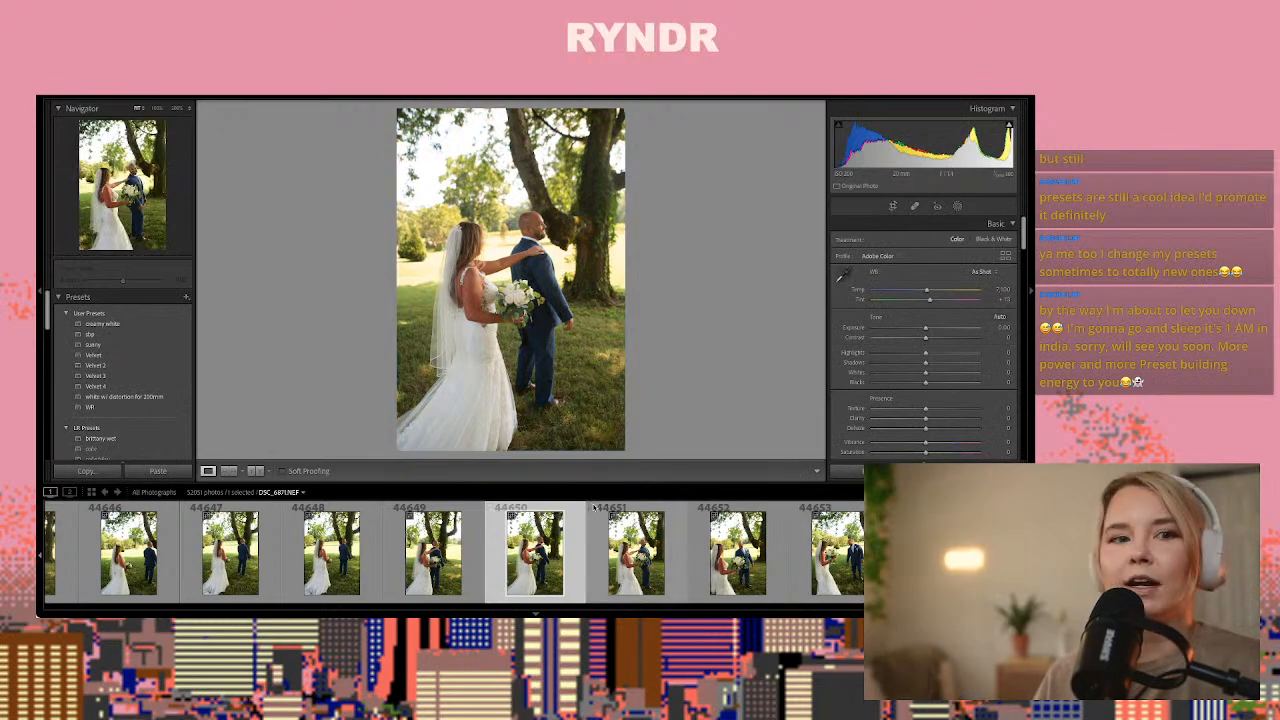
{"action": "key", "text": "ctrl+v"}
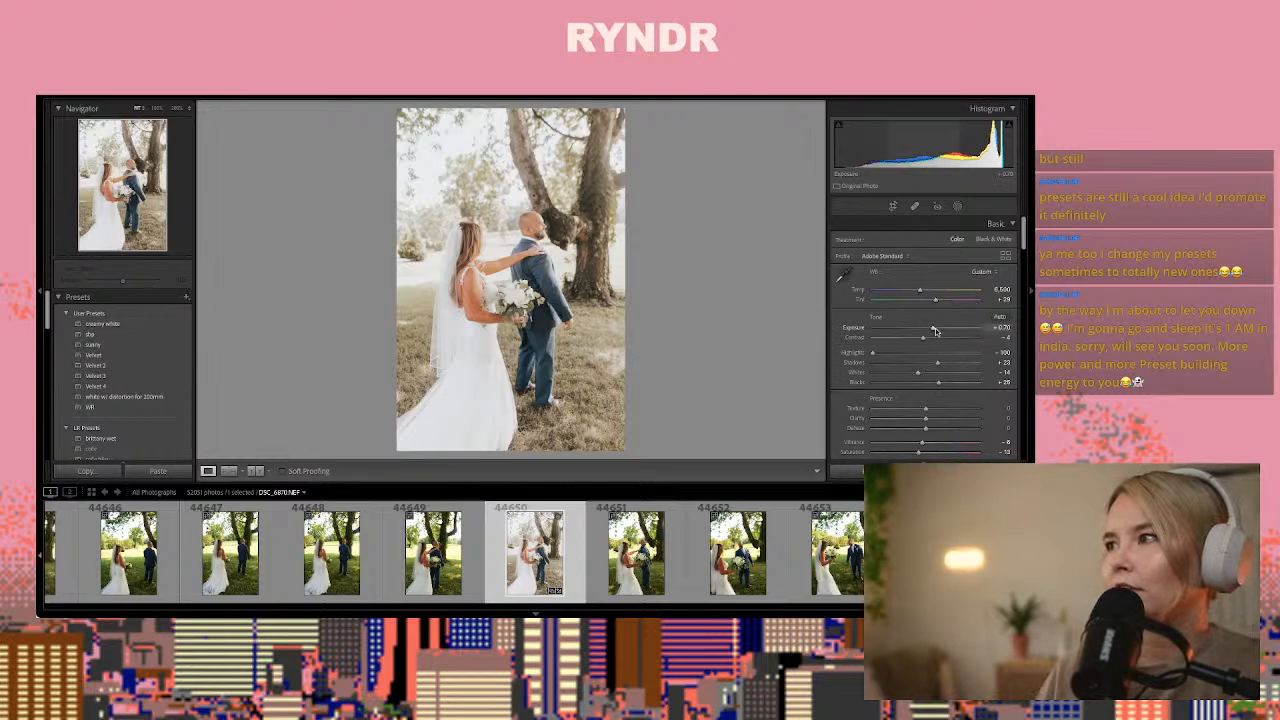
{"action": "left_click_drag", "start_coordinate": [935, 331], "coordinate": [928, 331]}
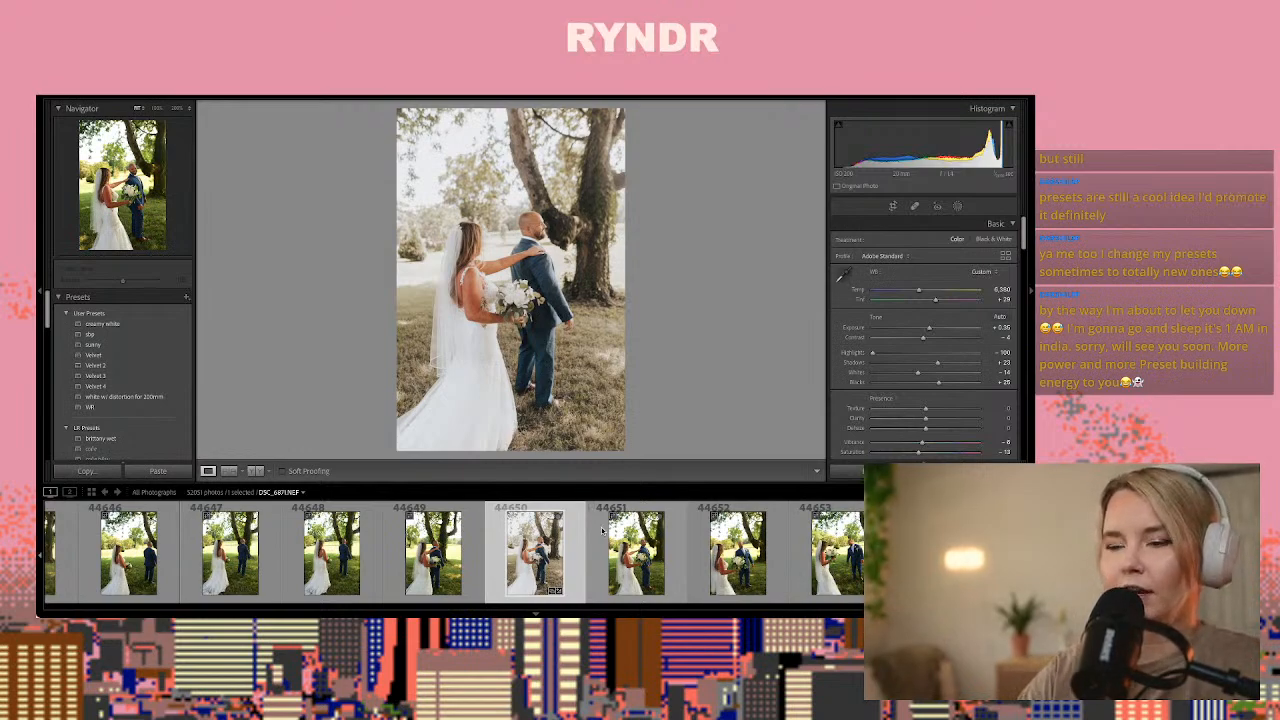
Copy photo 44650's develop settings, paste them onto photo 44653 of the couple facing each other, and set its exposure to 0.00
{"action": "key", "text": "ctrl+shift+c"}
{"action": "key", "text": "Return"}
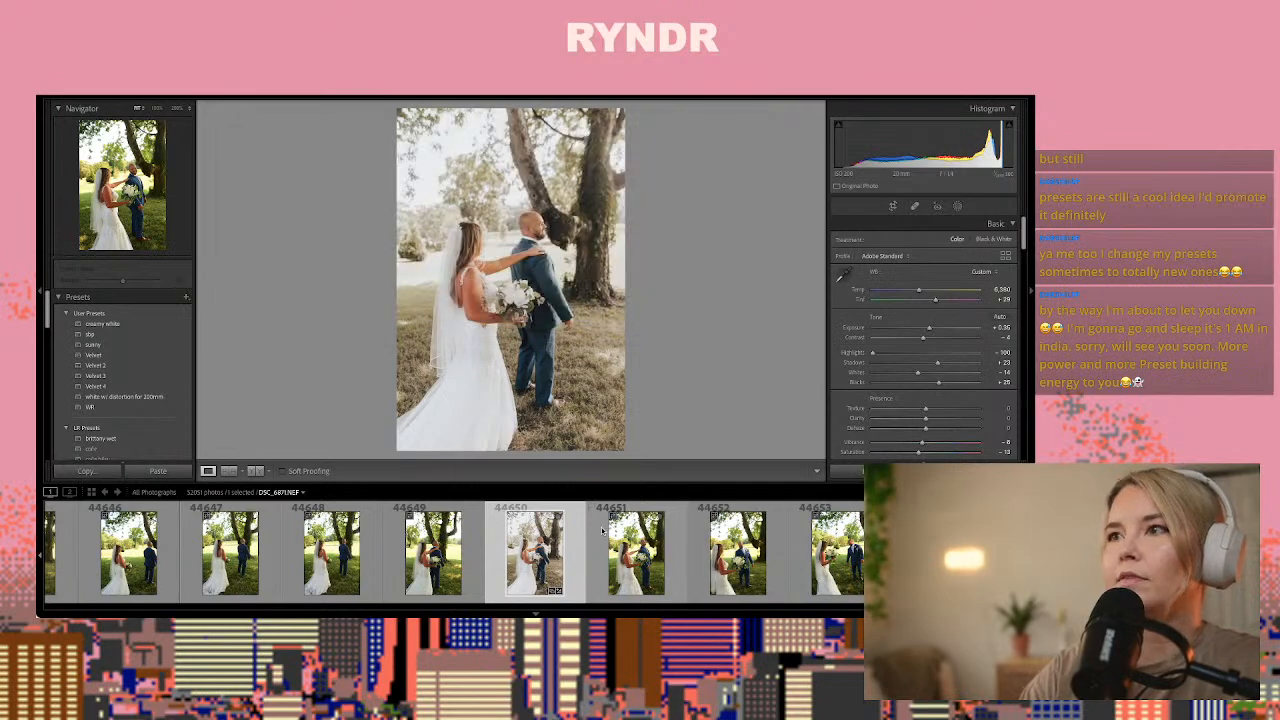
{"action": "key", "text": "Right"}
{"action": "key", "text": "Right"}
{"action": "key", "text": "Right"}
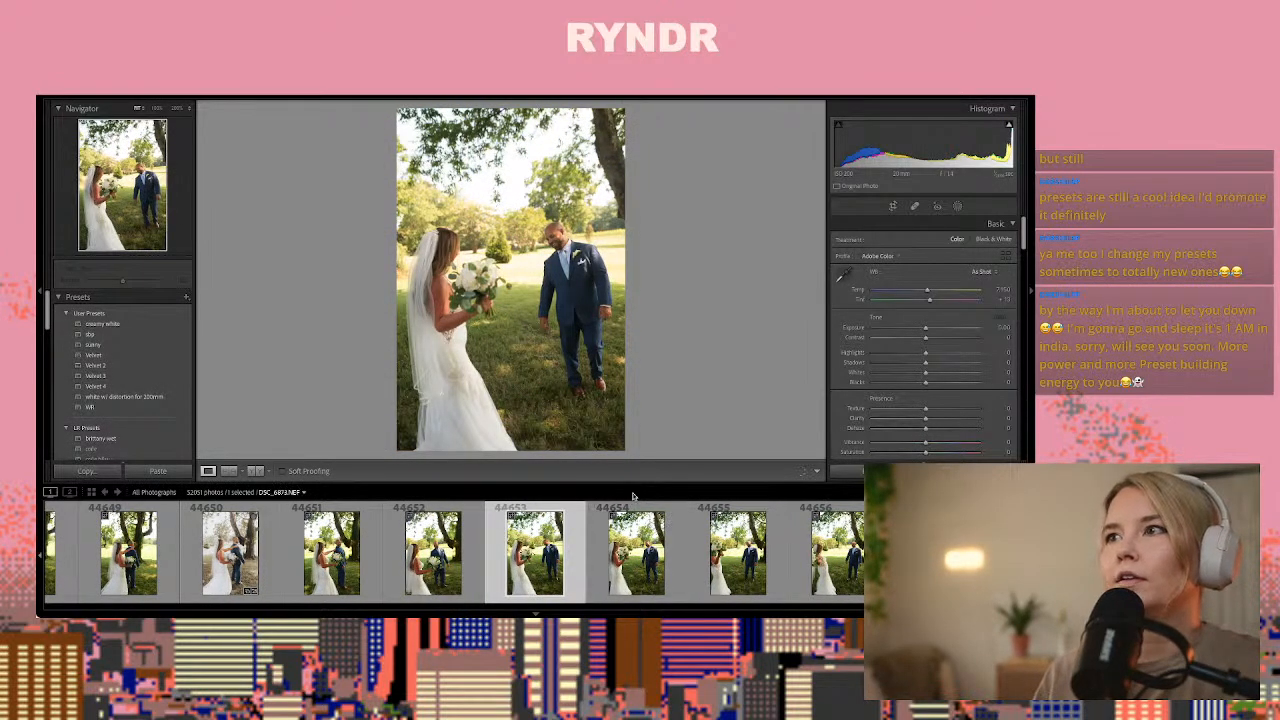
{"action": "key", "text": "ctrl+shift+v"}
{"action": "left_click_drag", "start_coordinate": [925, 328], "coordinate": [926, 331]}
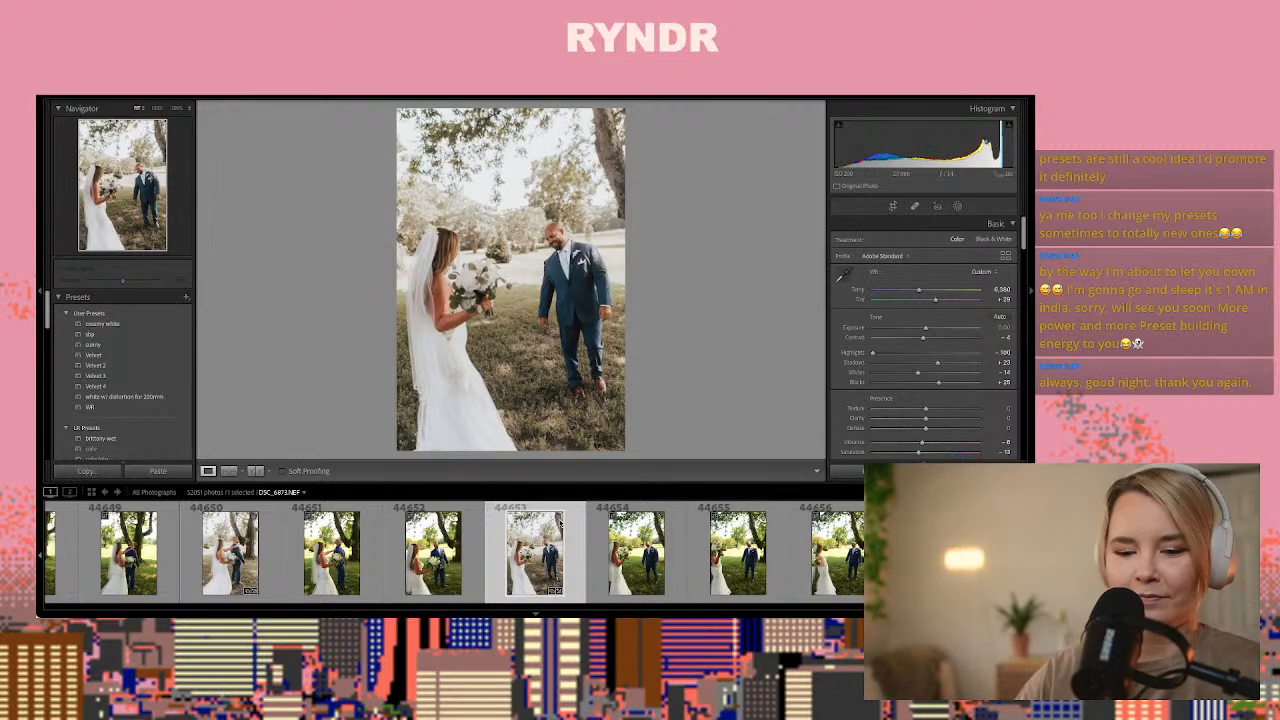
Copy photo 44653's develop settings and paste them onto photo 44658 of the bride spreading her arms before the groom
{"action": "key", "text": "ctrl+shift+c"}
{"action": "key", "text": "Return"}
{"action": "key", "text": "Right"}
{"action": "key", "text": "Right"}
{"action": "key", "text": "Right"}
{"action": "key", "text": "Right"}
{"action": "key", "text": "Right"}
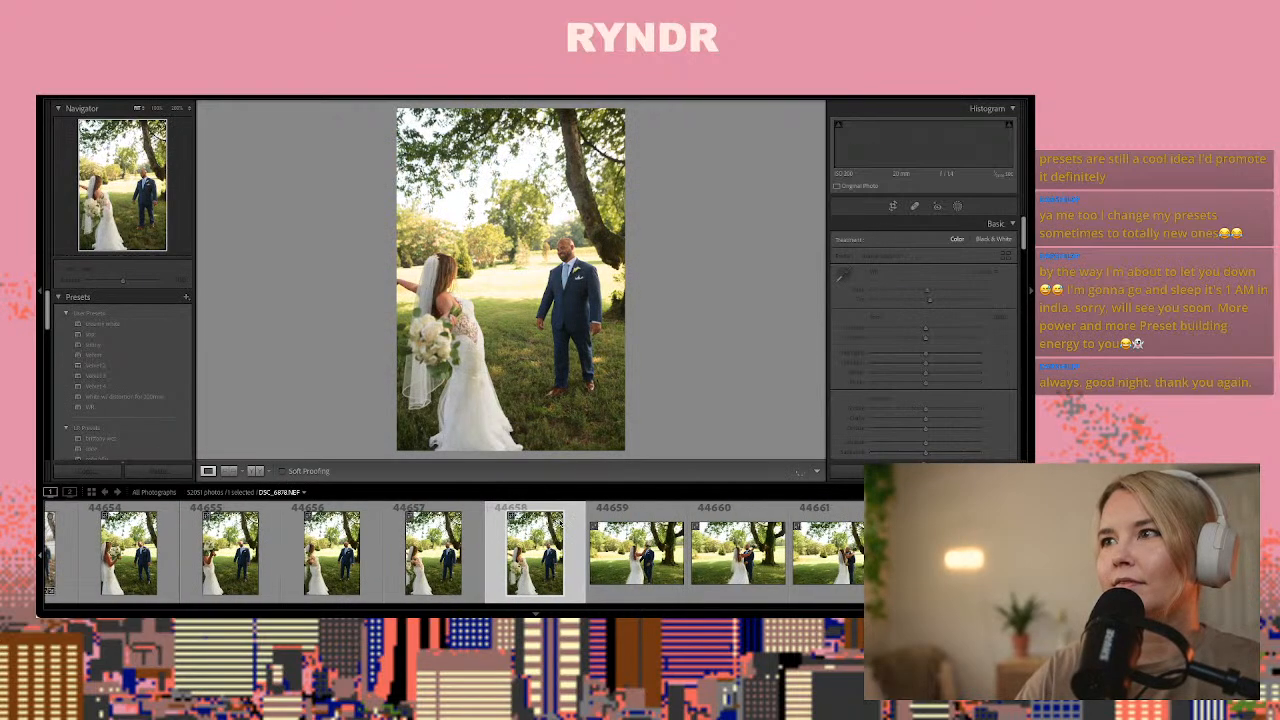
{"action": "key", "text": "Right"}
{"action": "key", "text": "Left"}
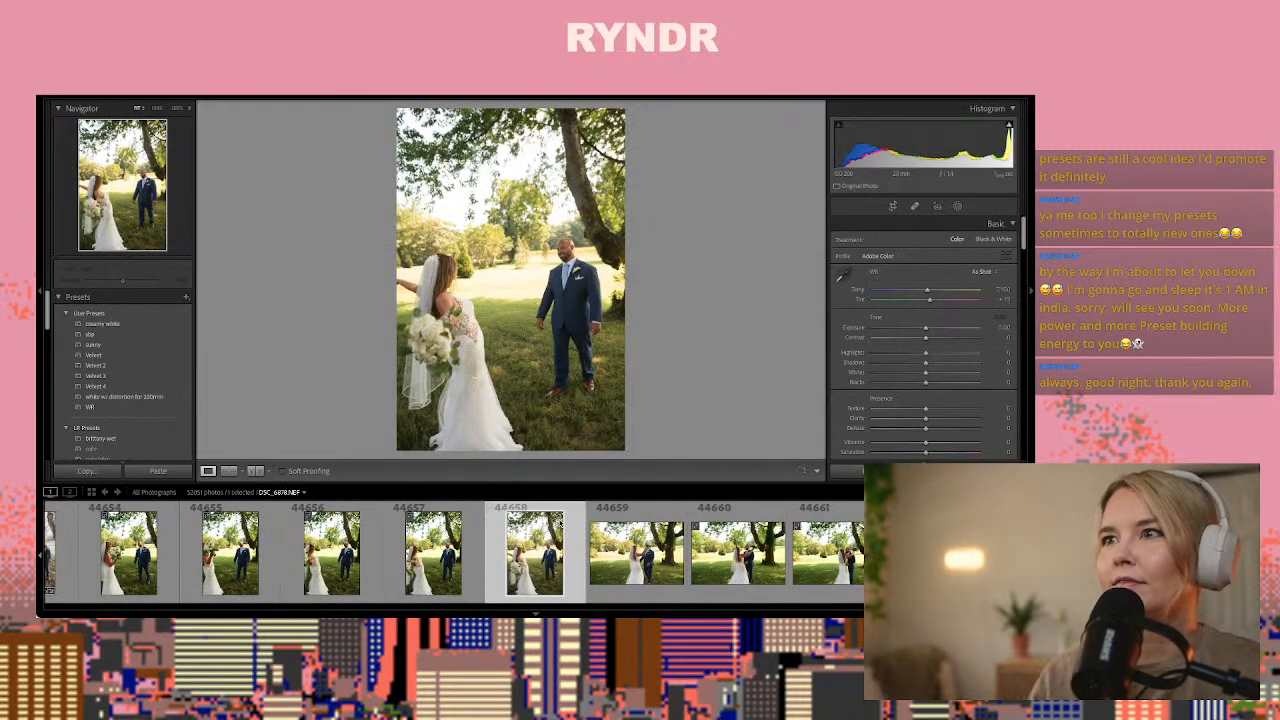
{"action": "key", "text": "ctrl+shift+v"}
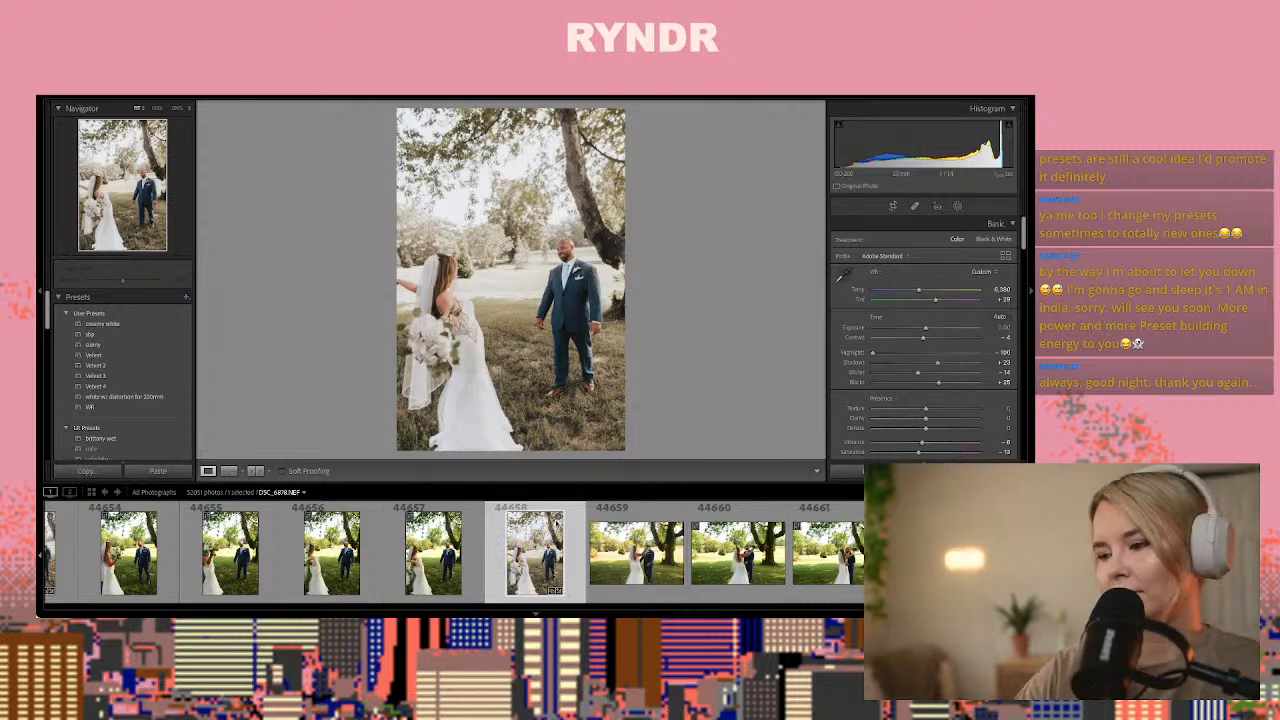
Paste the same develop settings onto photo 44663 of the couple embracing beside the tree
{"action": "key", "text": "Right"}
{"action": "key", "text": "Right"}
{"action": "key", "text": "Right"}
{"action": "key", "text": "Right"}
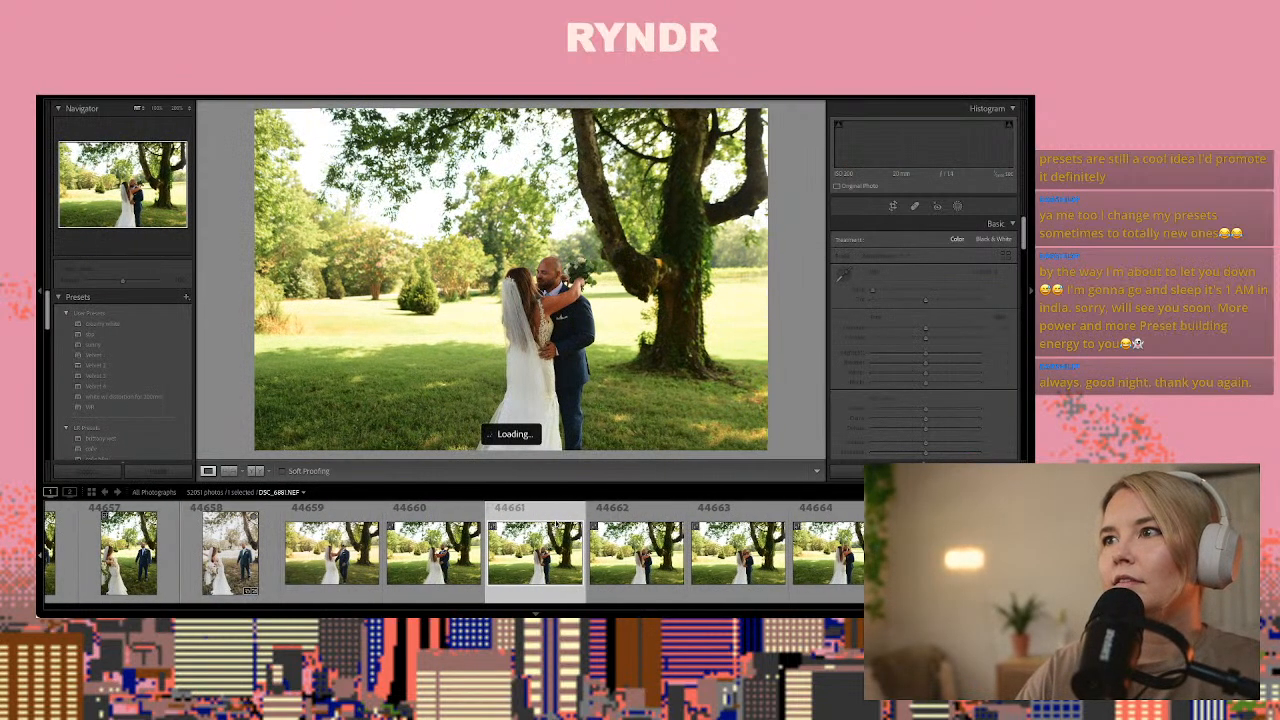
{"action": "key", "text": "Right"}
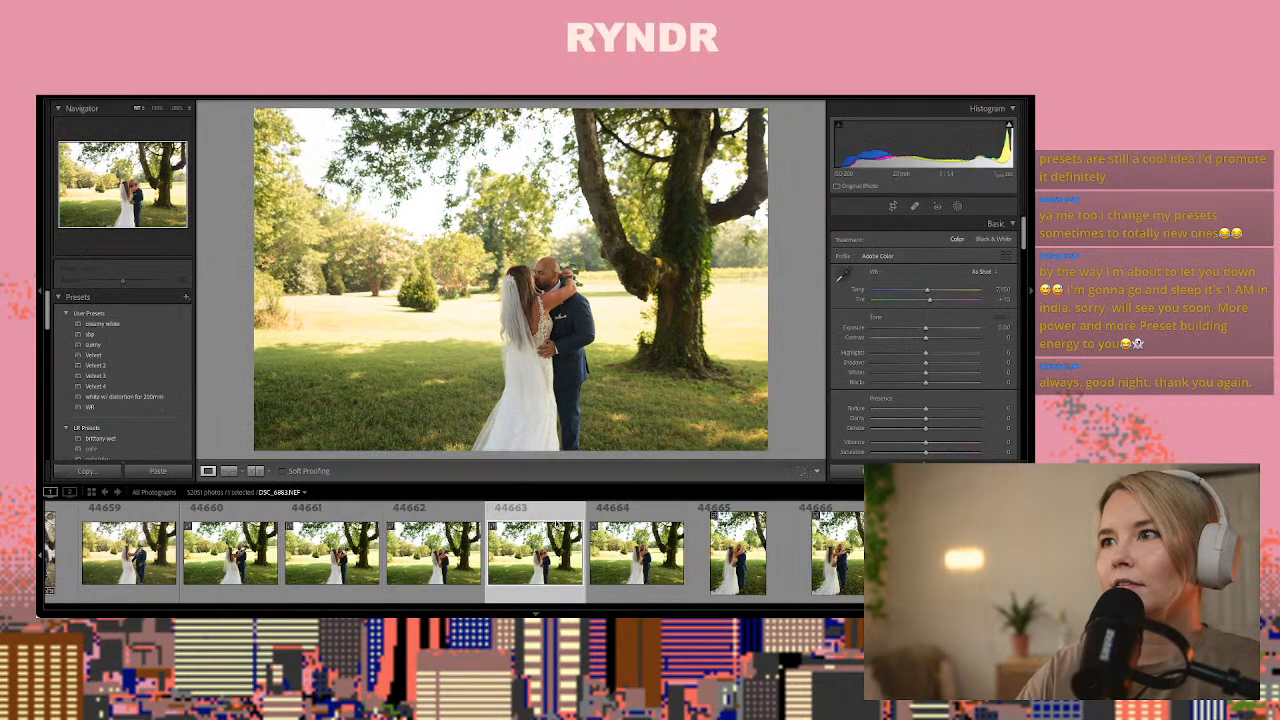
{"action": "key", "text": "ctrl+shift+v"}
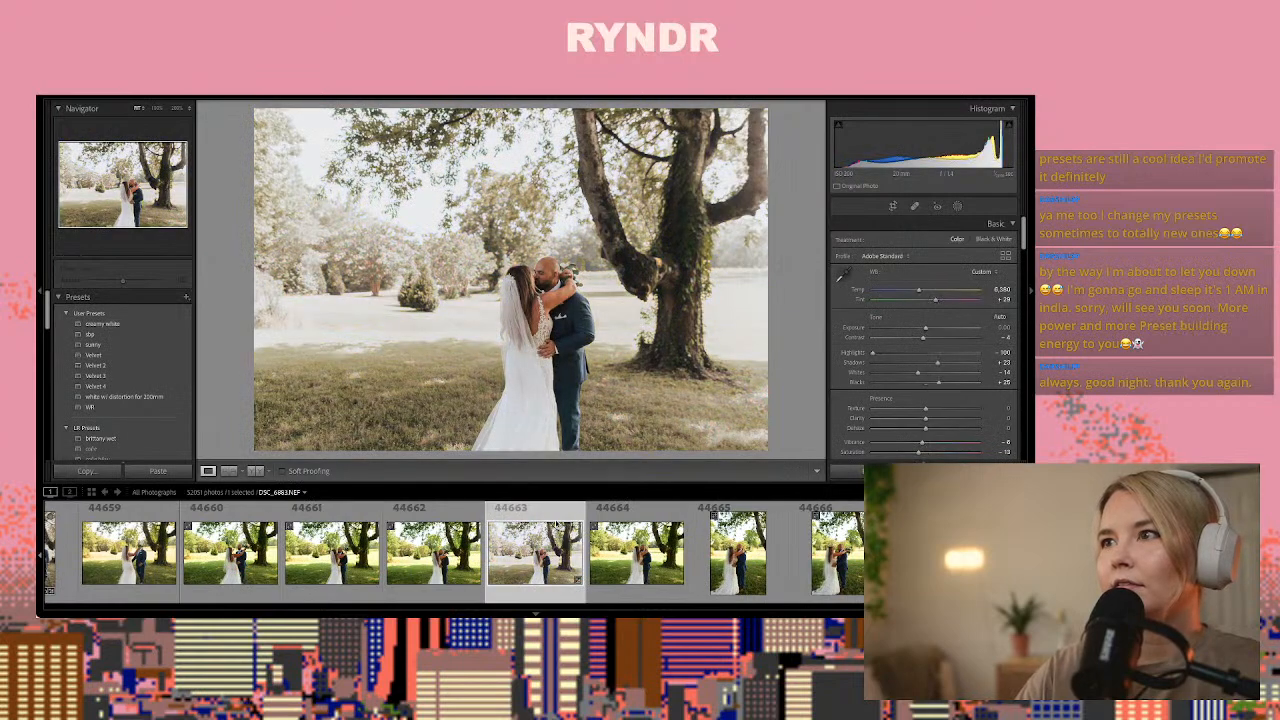
{"action": "scroll", "coordinate": [921, 412], "scroll_direction": "down", "scroll_amount": 15}
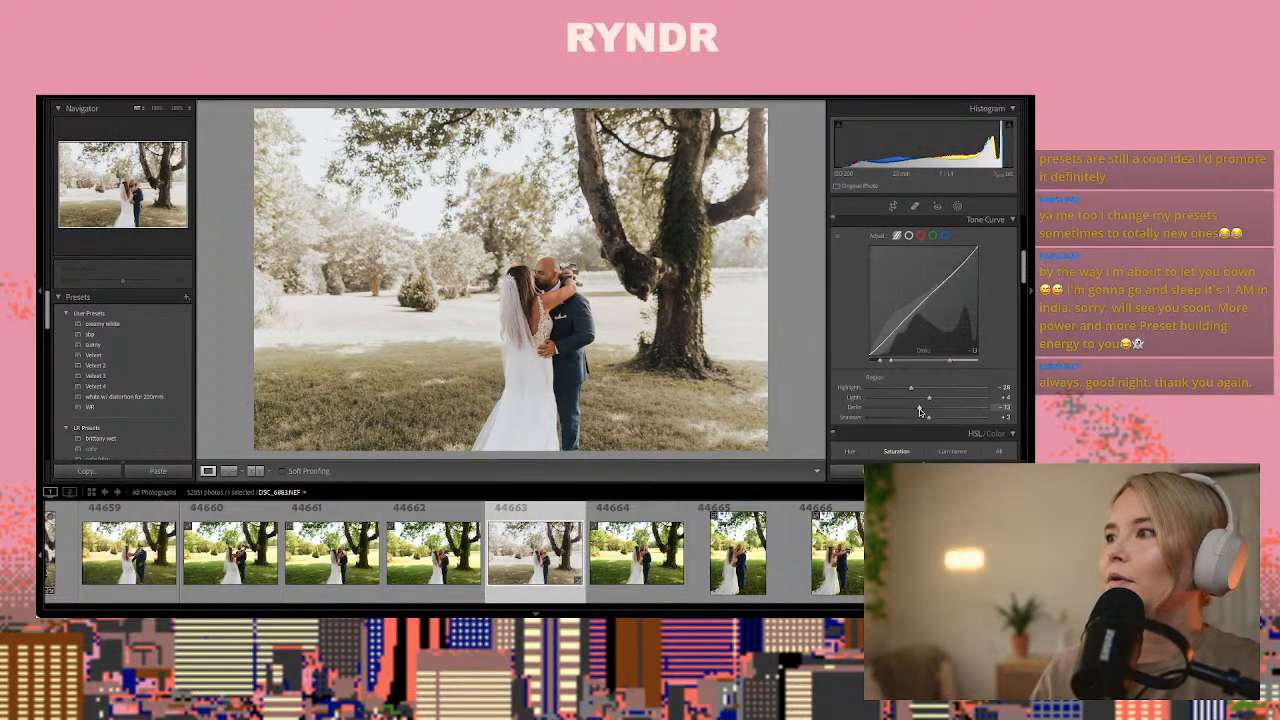
{"action": "scroll", "coordinate": [920, 412], "scroll_direction": "up", "scroll_amount": 4}
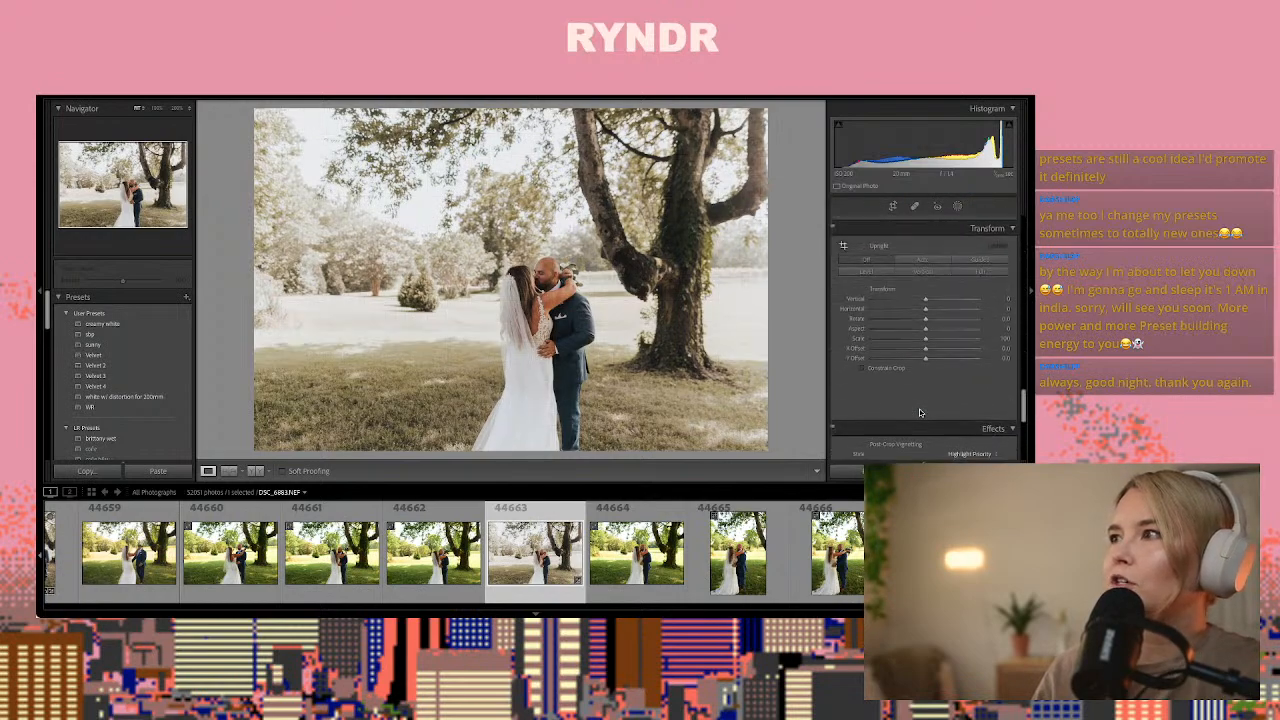
Raise the green saturation of photo 44663 to about +46 in the HSL adjustments
{"action": "scroll", "coordinate": [920, 412], "scroll_direction": "down", "scroll_amount": 6}
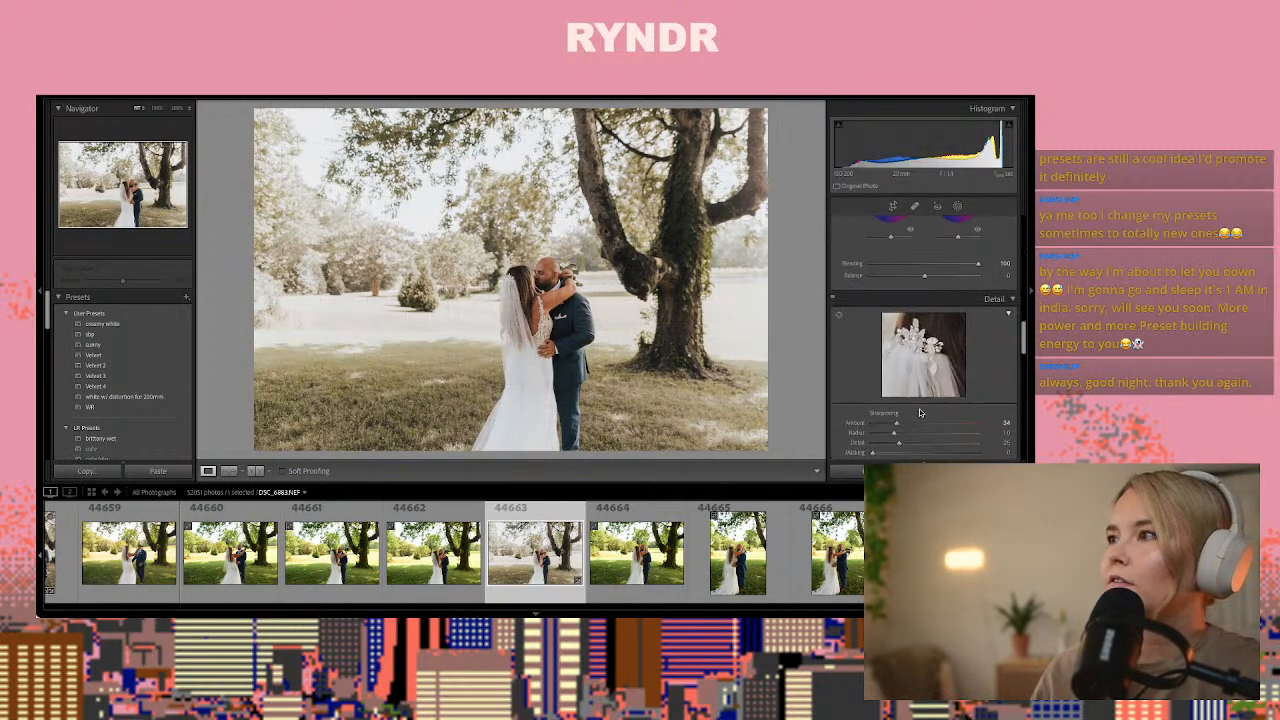
{"action": "scroll", "coordinate": [920, 412], "scroll_direction": "up", "scroll_amount": 8}
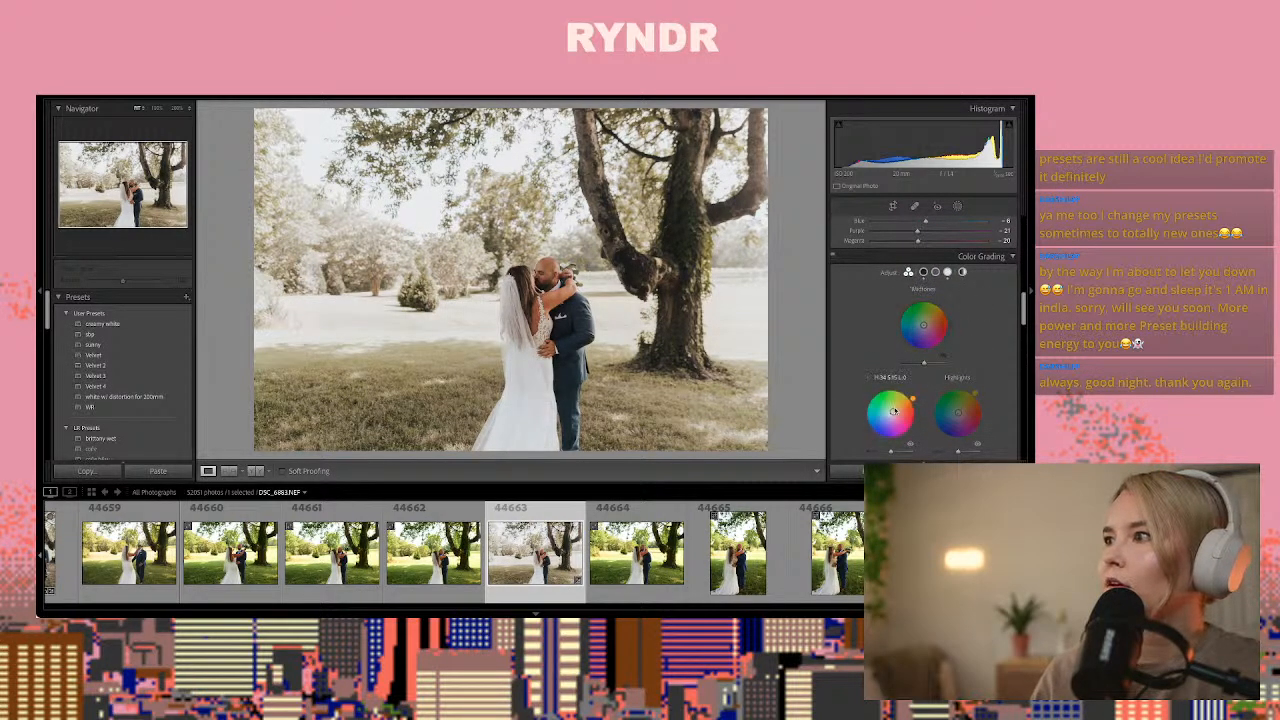
{"action": "scroll", "coordinate": [950, 400], "scroll_direction": "down", "scroll_amount": 2}
{"action": "scroll", "coordinate": [950, 412], "scroll_direction": "down", "scroll_amount": 6}
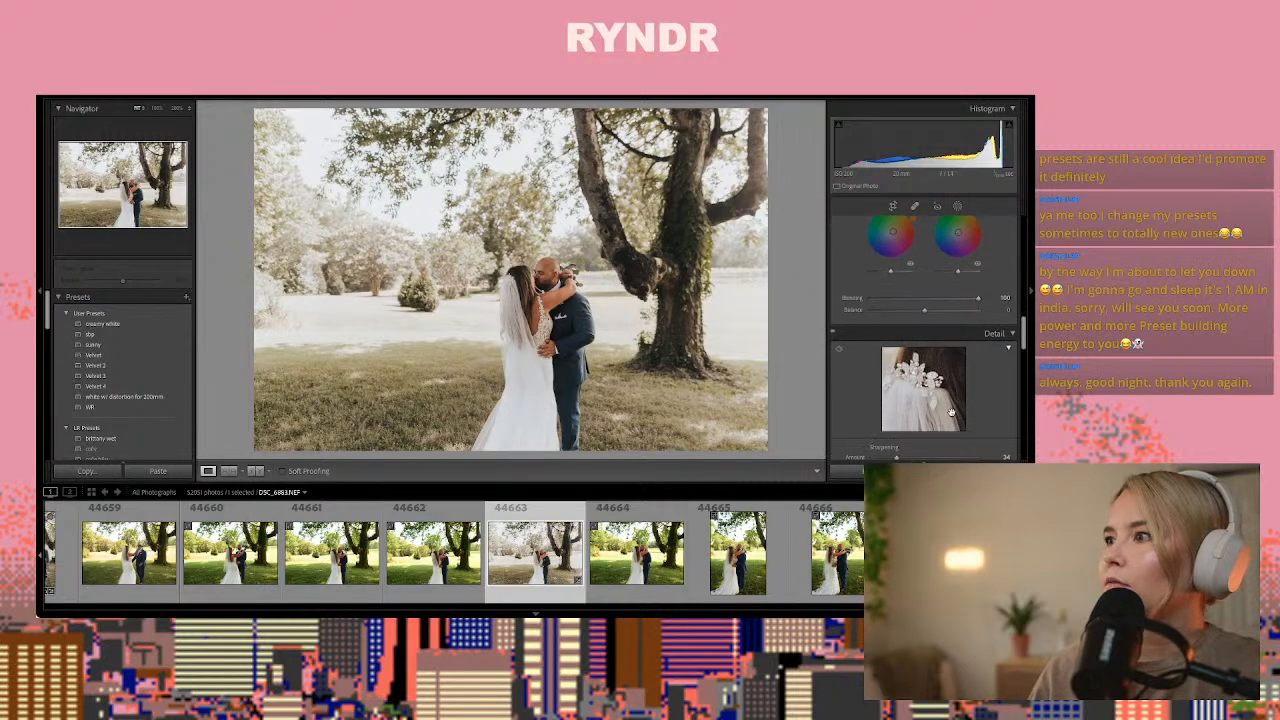
{"action": "scroll", "coordinate": [944, 409], "scroll_direction": "up", "scroll_amount": 8}
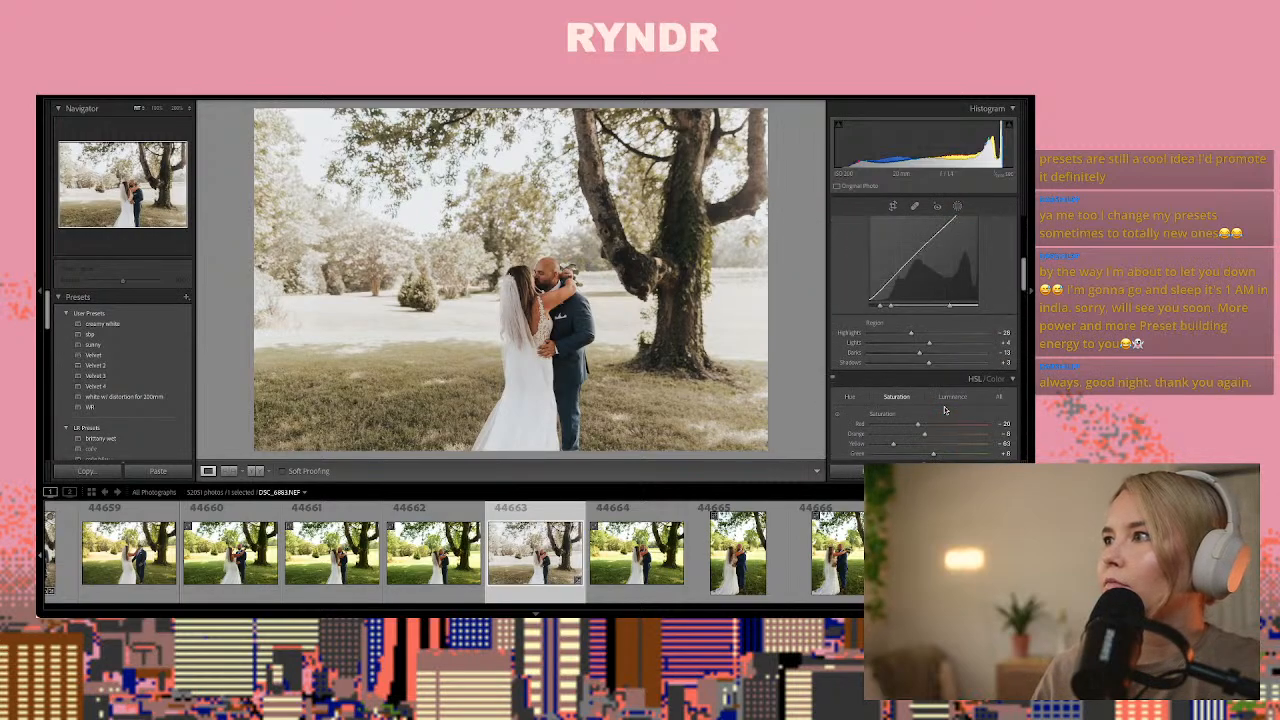
{"action": "scroll", "coordinate": [946, 408], "scroll_direction": "down", "scroll_amount": 3}
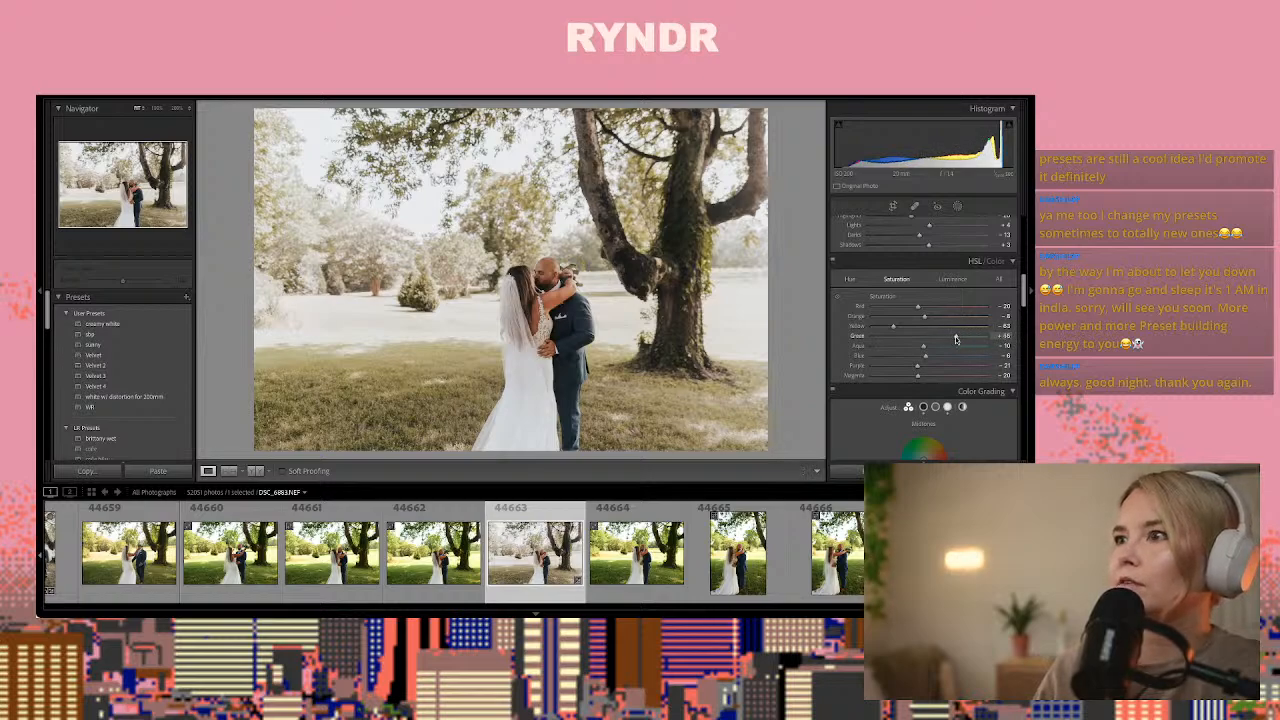
Copy photo 44663's develop settings and paste them onto vertical photo 44680 of the couple standing together under the tree
{"action": "key", "text": "ctrl+shift+c"}
{"action": "key", "text": "Return"}
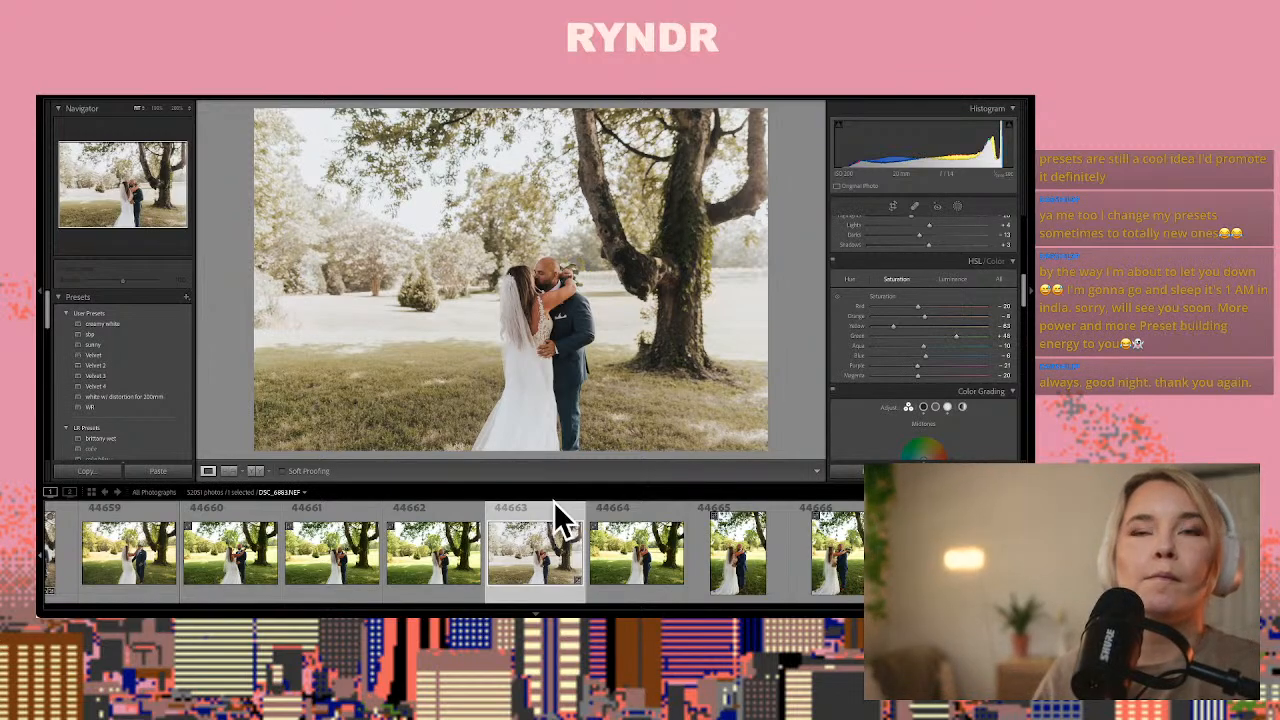
{"action": "key", "text": "super+shift+c"}
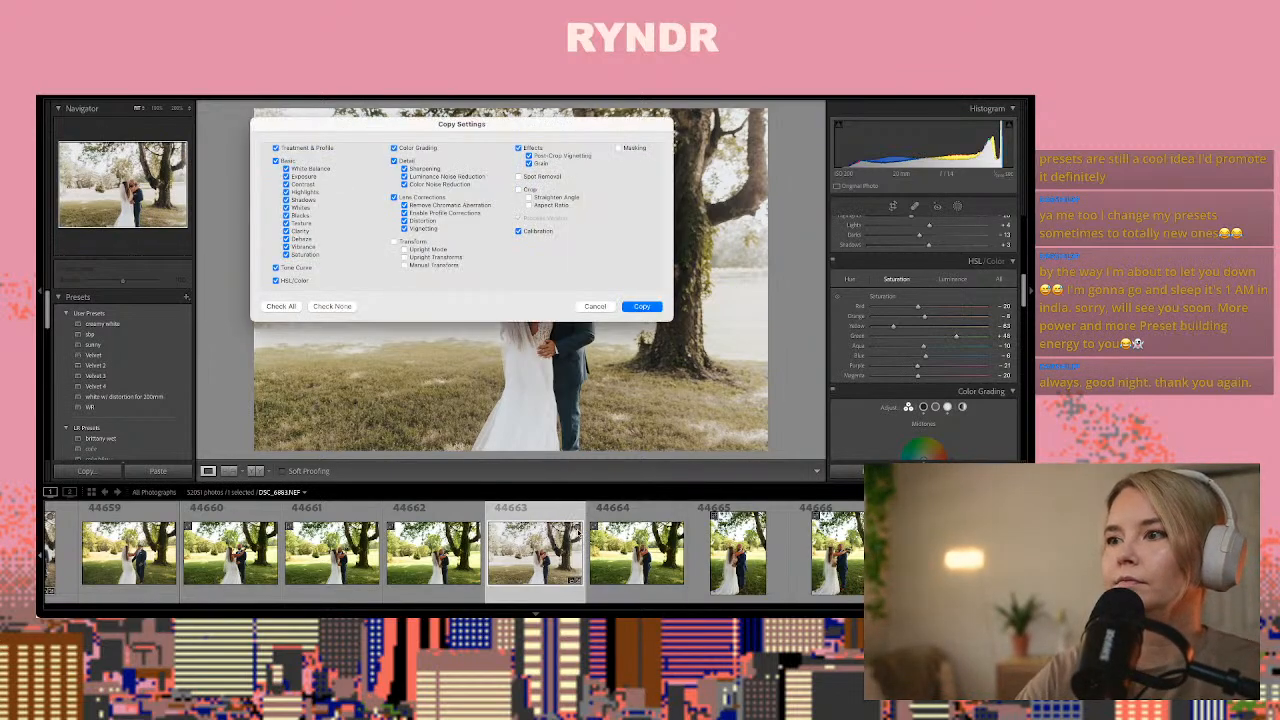
{"action": "key", "text": "Return"}
{"action": "key", "text": "Right"}
{"action": "key", "text": "Right"}
{"action": "key", "text": "Right"}
{"action": "key", "text": "Right"}
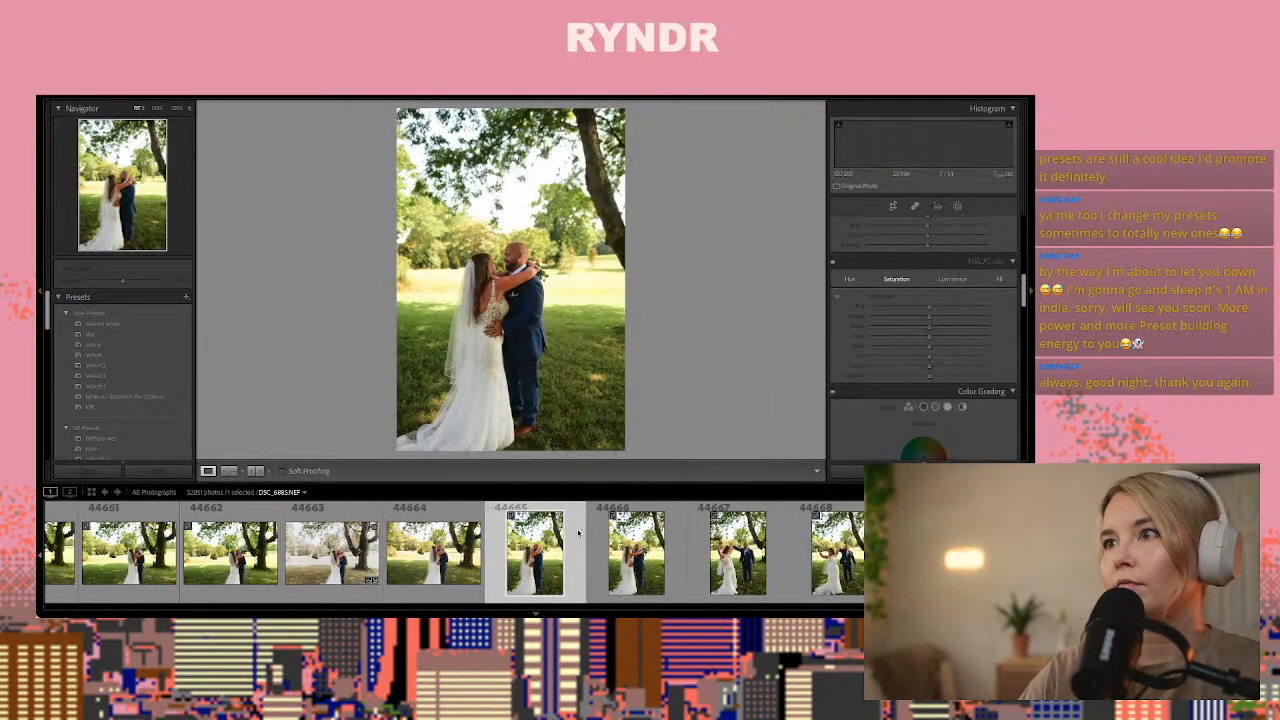
{"action": "key", "text": "Right"}
{"action": "key", "text": "Right"}
{"action": "key", "text": "Right"}
{"action": "key", "text": "Right"}
{"action": "key", "text": "Right"}
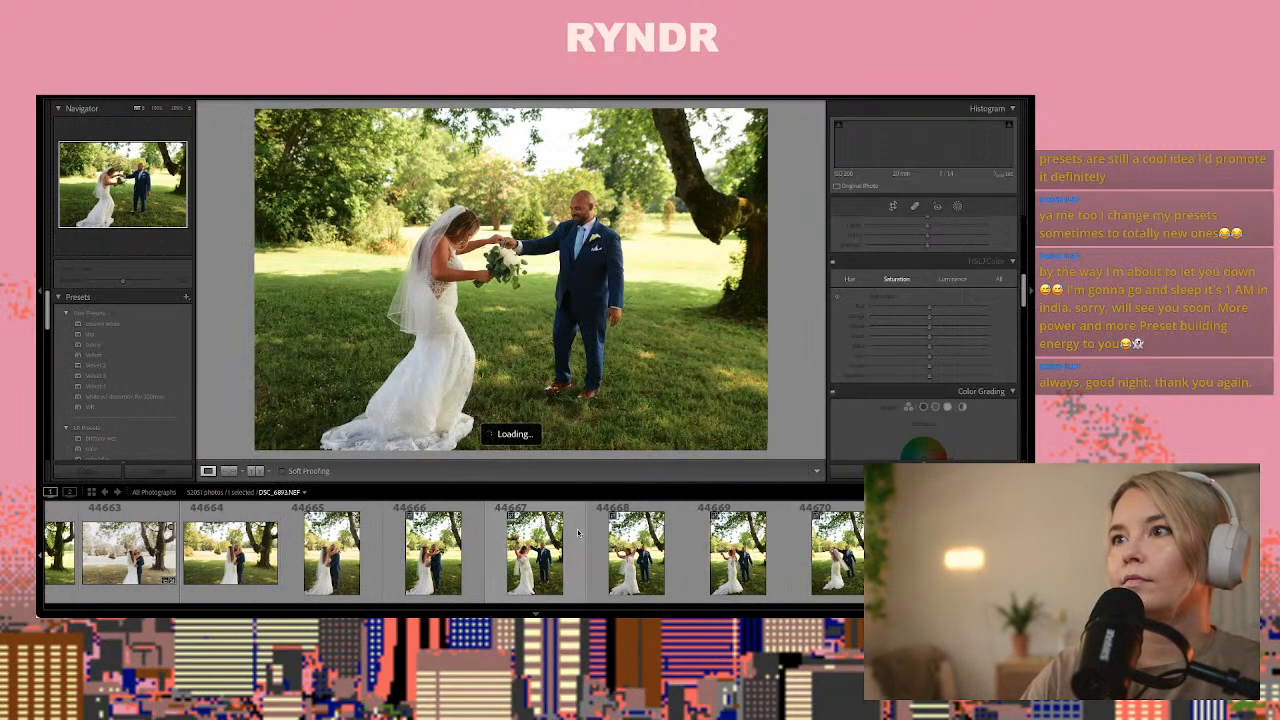
{"action": "key", "text": "Right"}
{"action": "key", "text": "Right"}
{"action": "key", "text": "Right"}
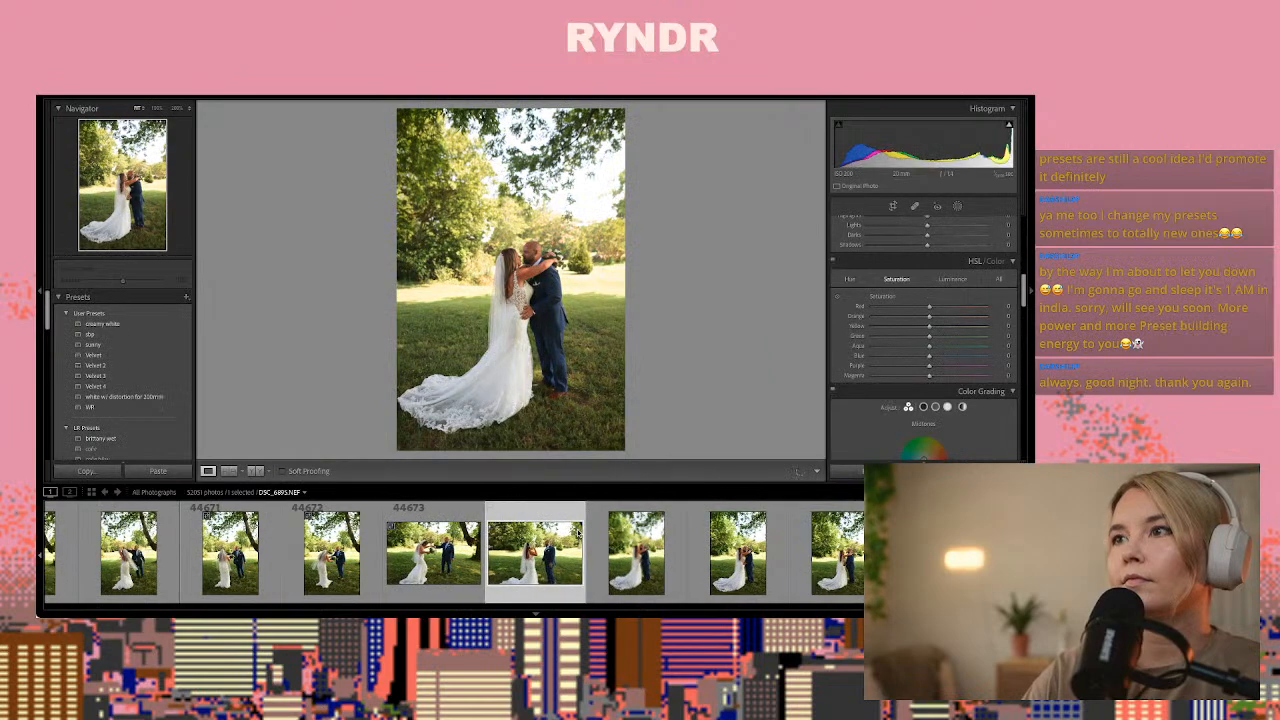
{"action": "key", "text": "Right"}
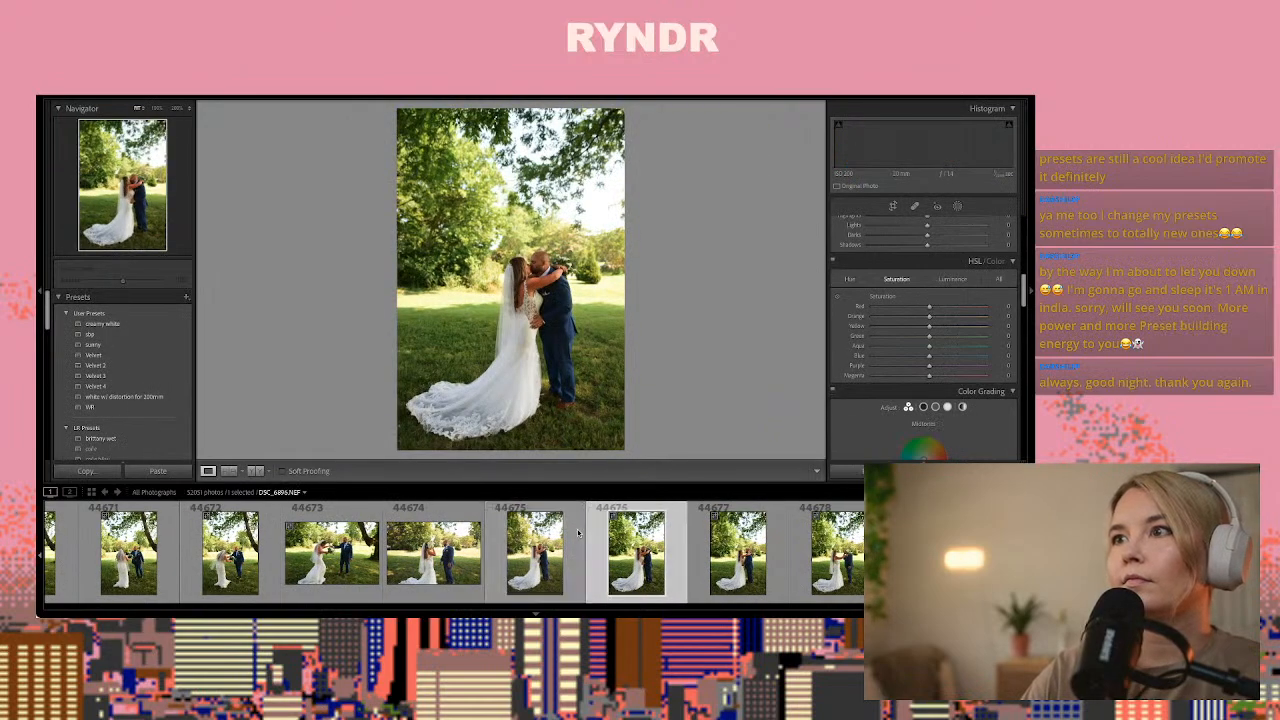
{"action": "key", "text": "Right"}
{"action": "key", "text": "Right"}
{"action": "key", "text": "Right"}
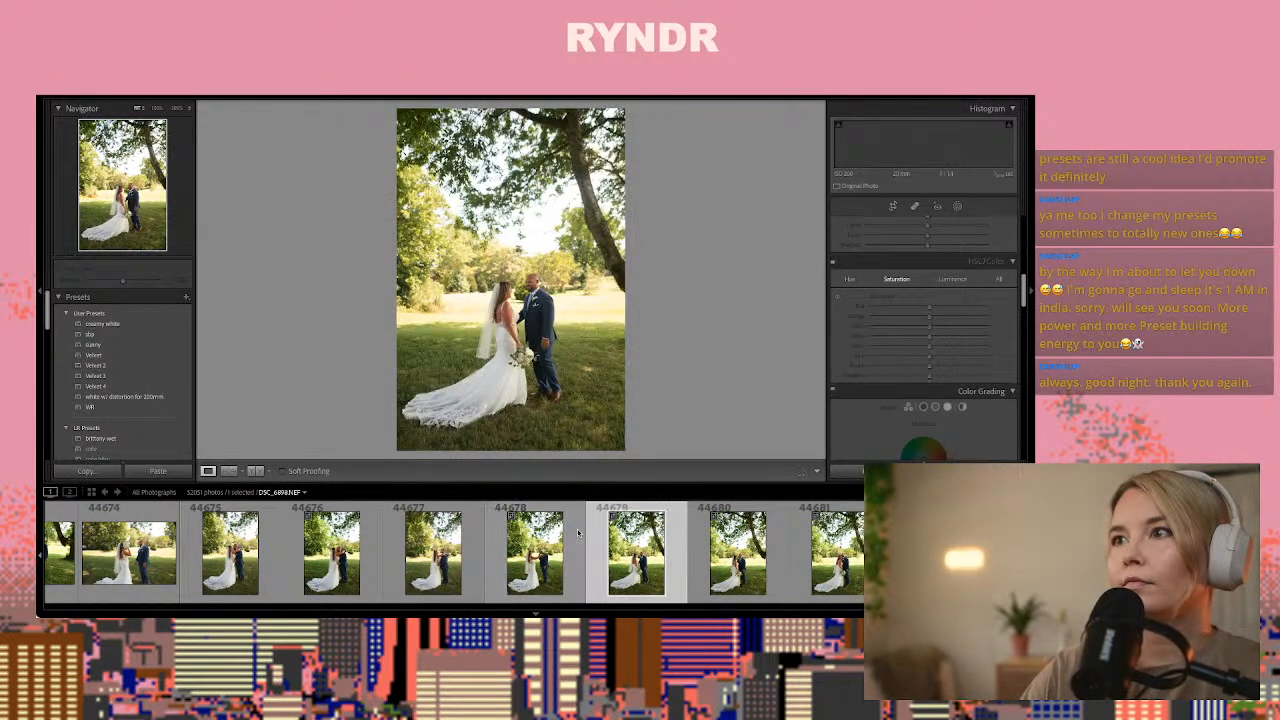
{"action": "key", "text": "Right"}
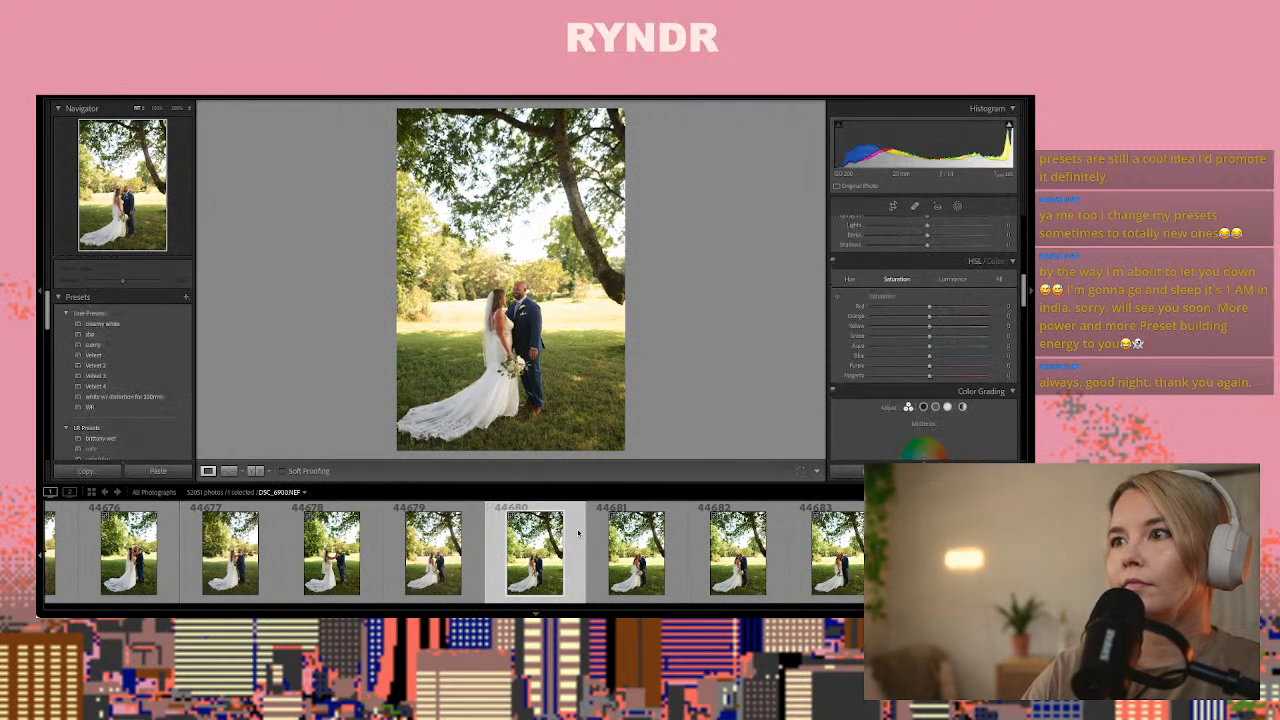
{"action": "key", "text": "ctrl+shift+v"}
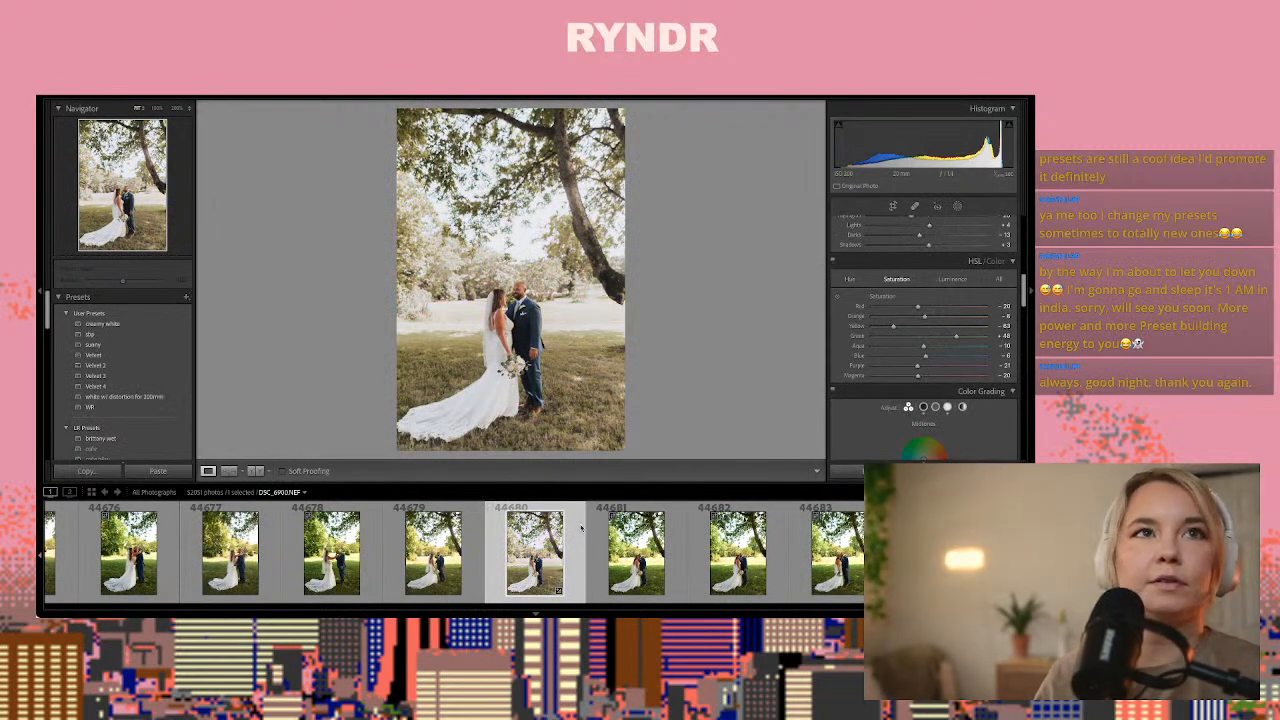
Check the couple's faces up close in photo 44680 and set its exposure to +0.15
{"action": "key", "text": "z"}
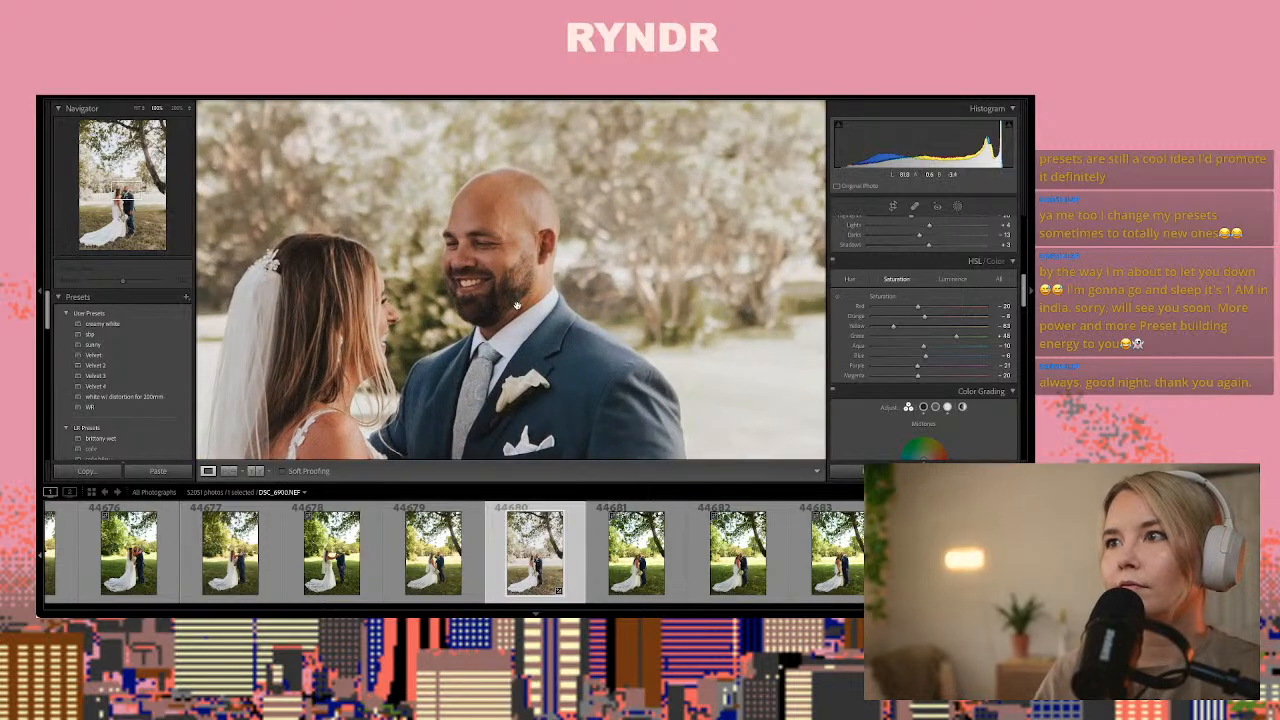
{"action": "scroll", "coordinate": [929, 335], "scroll_direction": "up", "scroll_amount": 10}
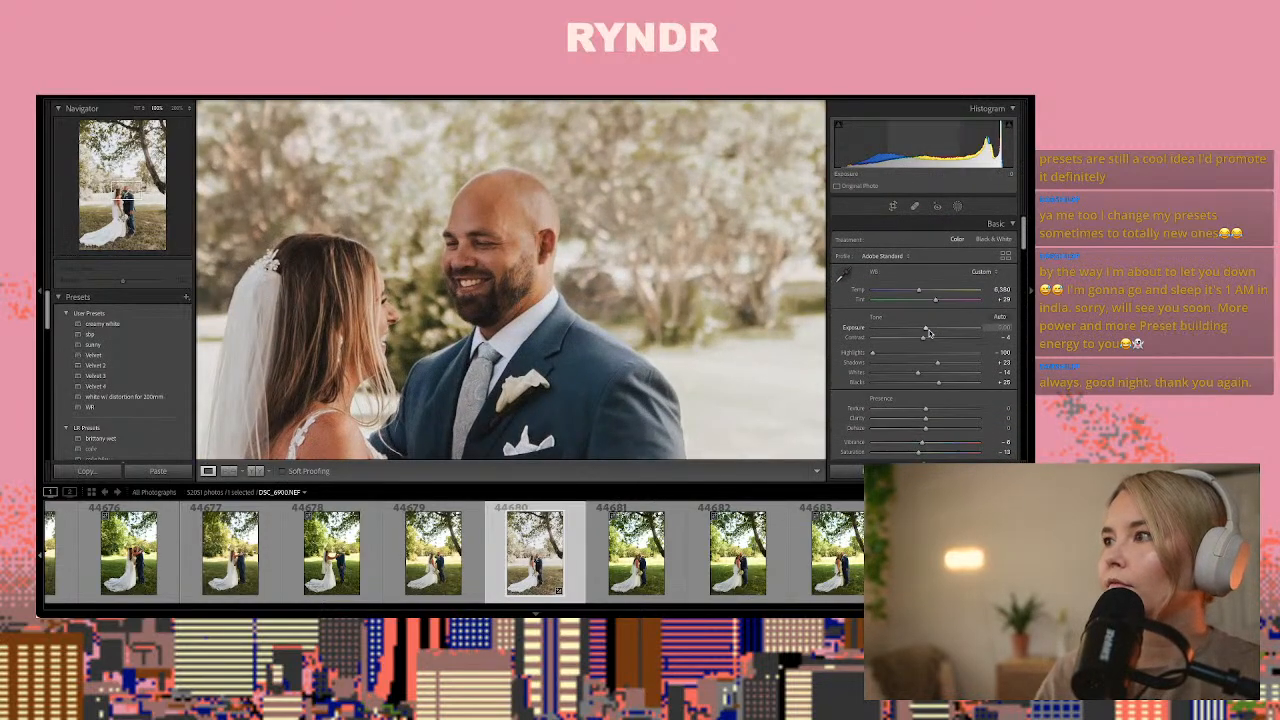
{"action": "left_click_drag", "start_coordinate": [925, 329], "coordinate": [926, 329]}
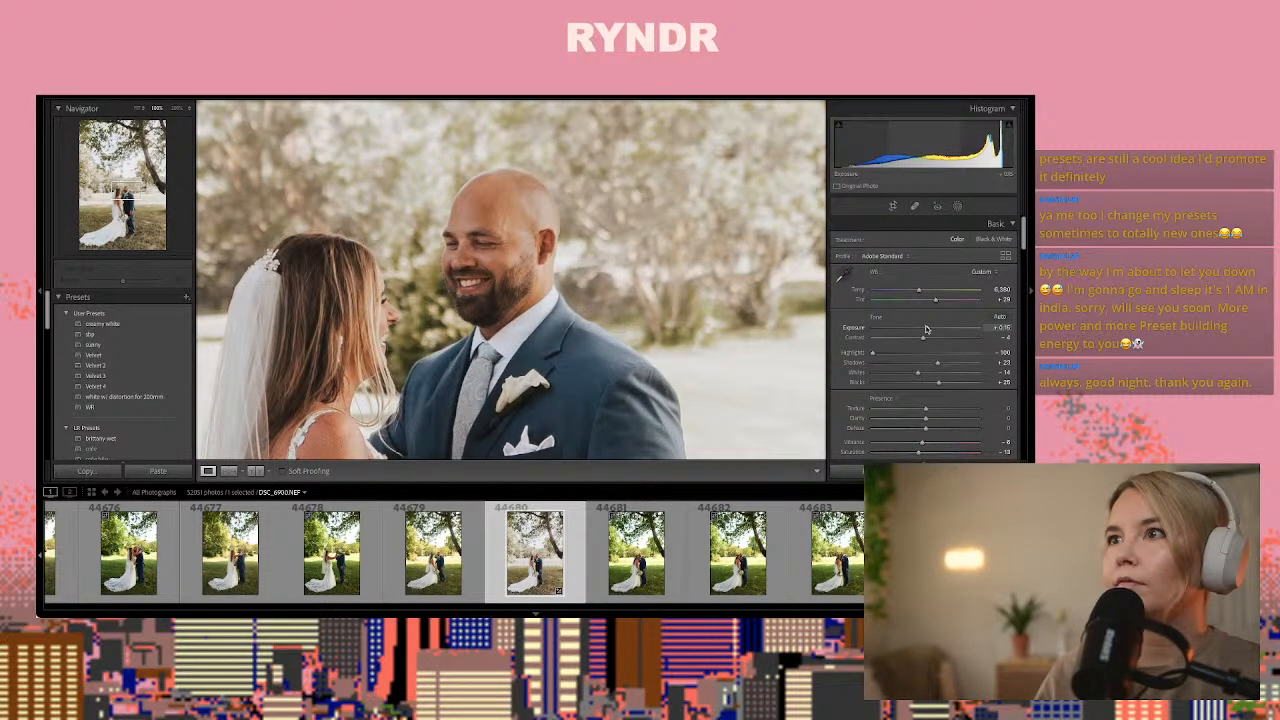
{"action": "key", "text": "z"}
Copy photo 44680's develop settings and paste them onto photo 44682 of the bride leaning against the groom
{"action": "key", "text": "super+shift+c"}
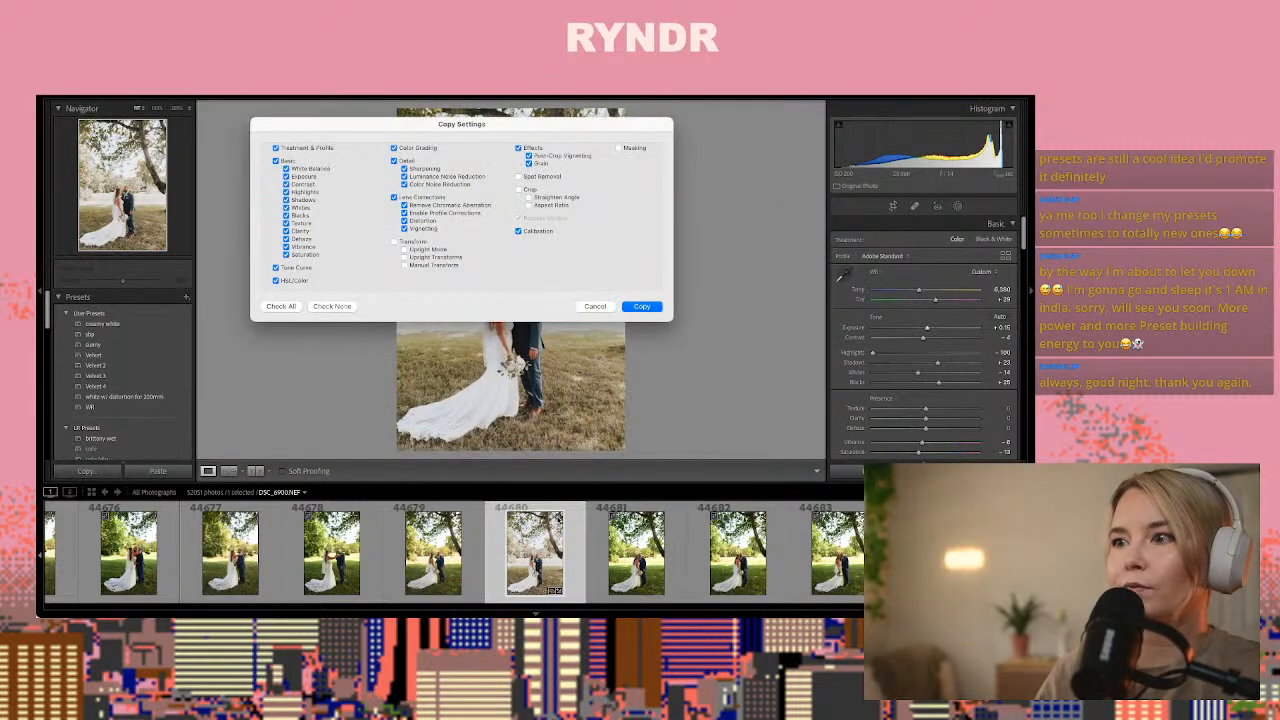
{"action": "key", "text": "Return"}
{"action": "key", "text": "Right"}
{"action": "key", "text": "Right"}
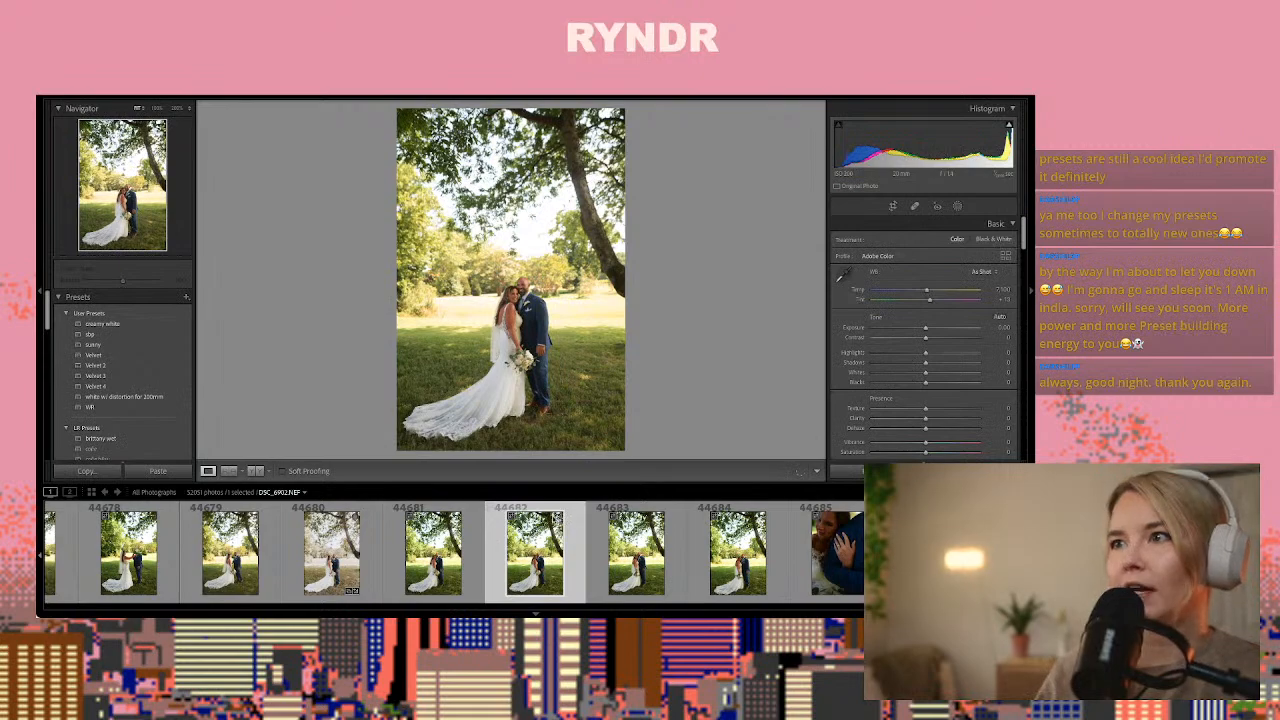
{"action": "key", "text": "super+shift+v"}
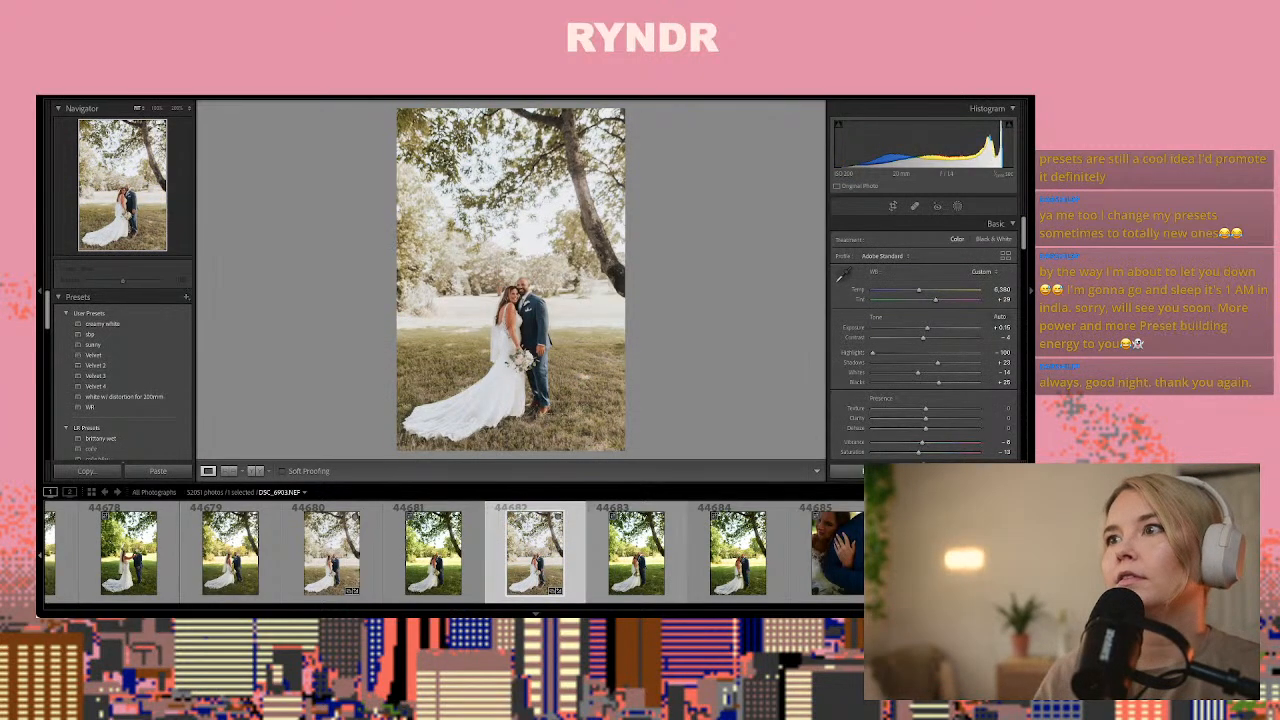
Set the yellow saturation of photo 44682 to -19 in the HSL adjustments
{"action": "scroll", "coordinate": [972, 447], "scroll_direction": "down", "scroll_amount": 10}
{"action": "scroll", "coordinate": [972, 447], "scroll_direction": "up", "scroll_amount": 3}
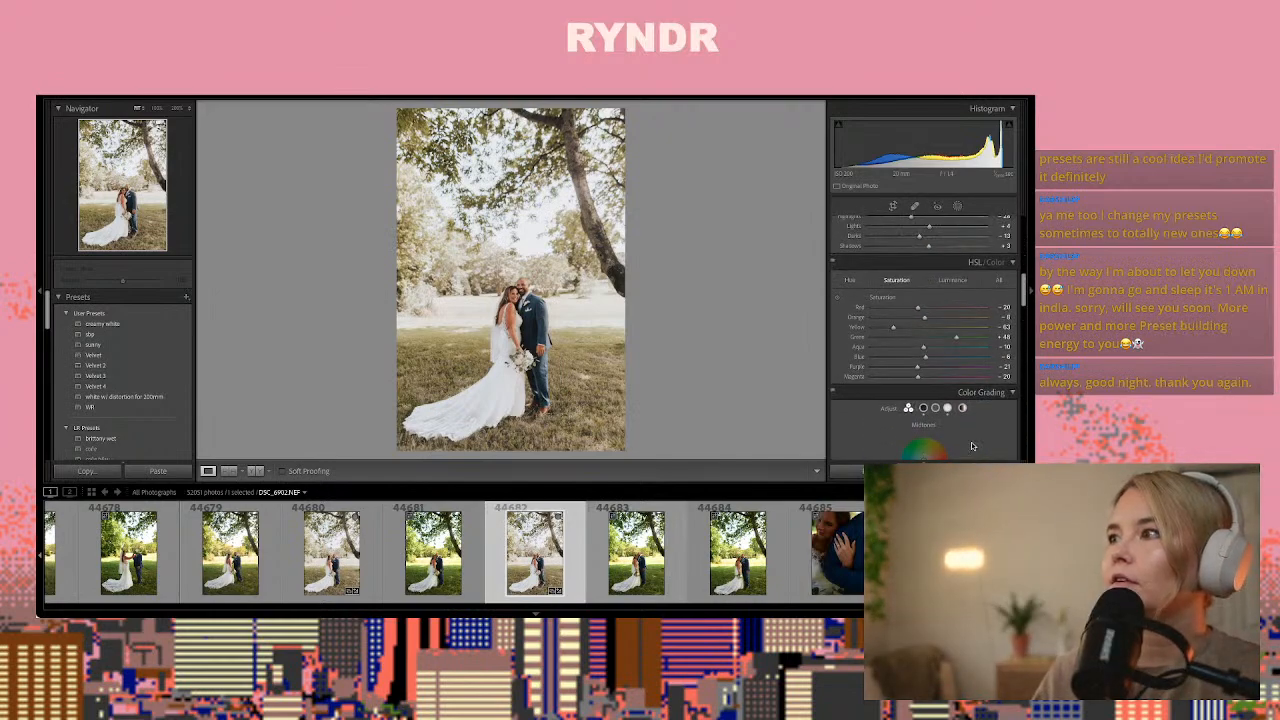
{"action": "mouse_move", "coordinate": [901, 332]}
{"action": "left_mouse_down"}
{"action": "mouse_move", "coordinate": [946, 341]}
{"action": "mouse_move", "coordinate": [910, 344]}
{"action": "left_mouse_up"}
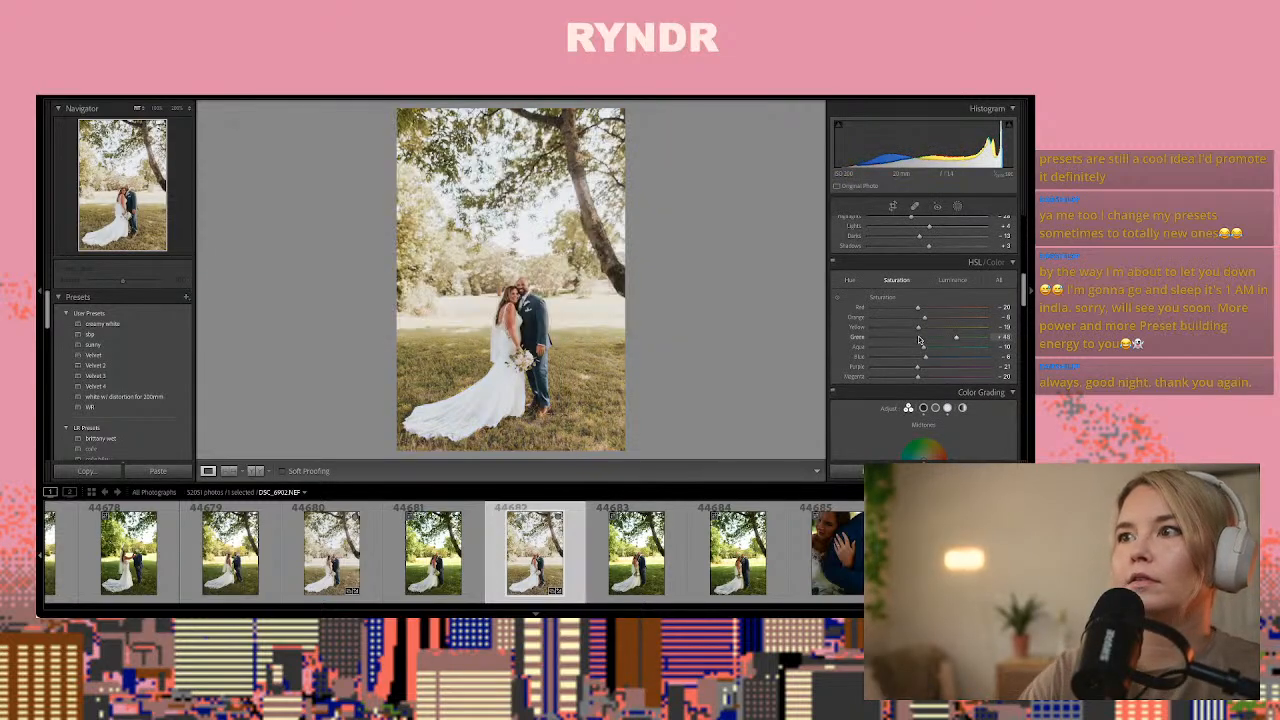
Copy photo 44682's develop settings and paste them onto close-up photo 44687 of the bride's ring hand on the groom's arm
{"action": "key", "text": "ctrl+shift+c"}
{"action": "key", "text": "Return"}
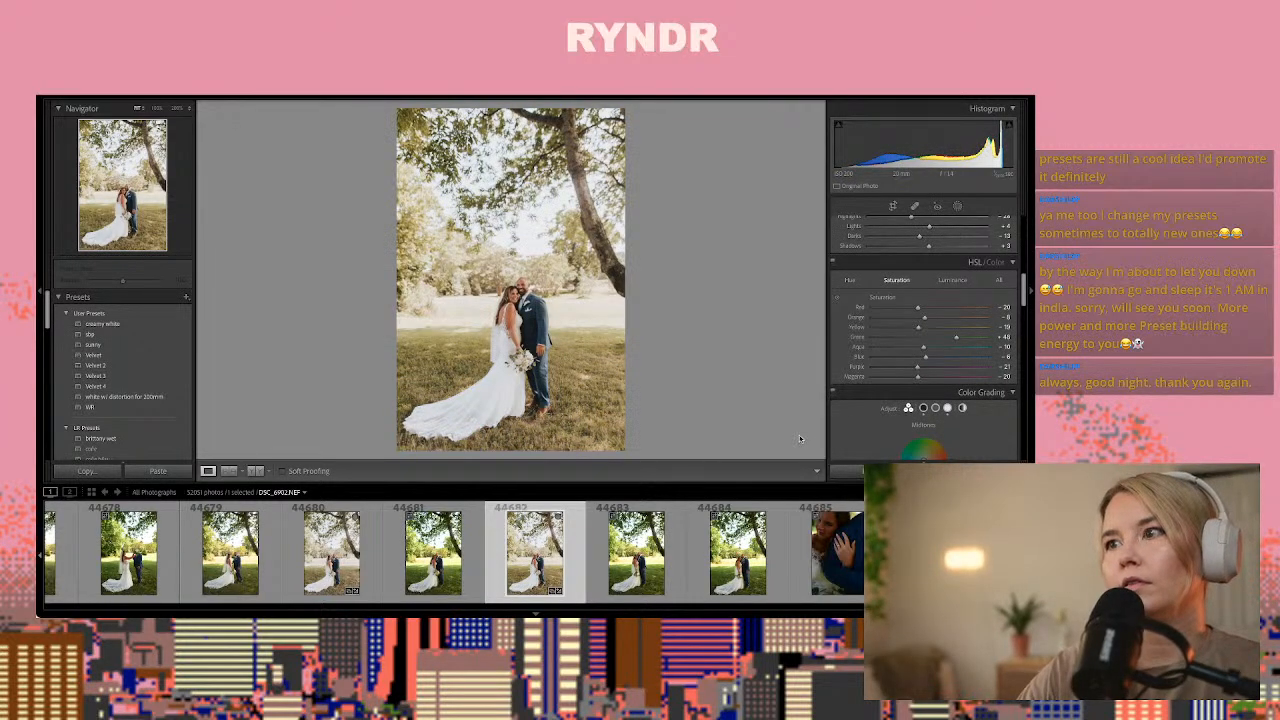
{"action": "key", "text": "Right"}
{"action": "key", "text": "Right"}
{"action": "key", "text": "Right"}
{"action": "key", "text": "Right"}
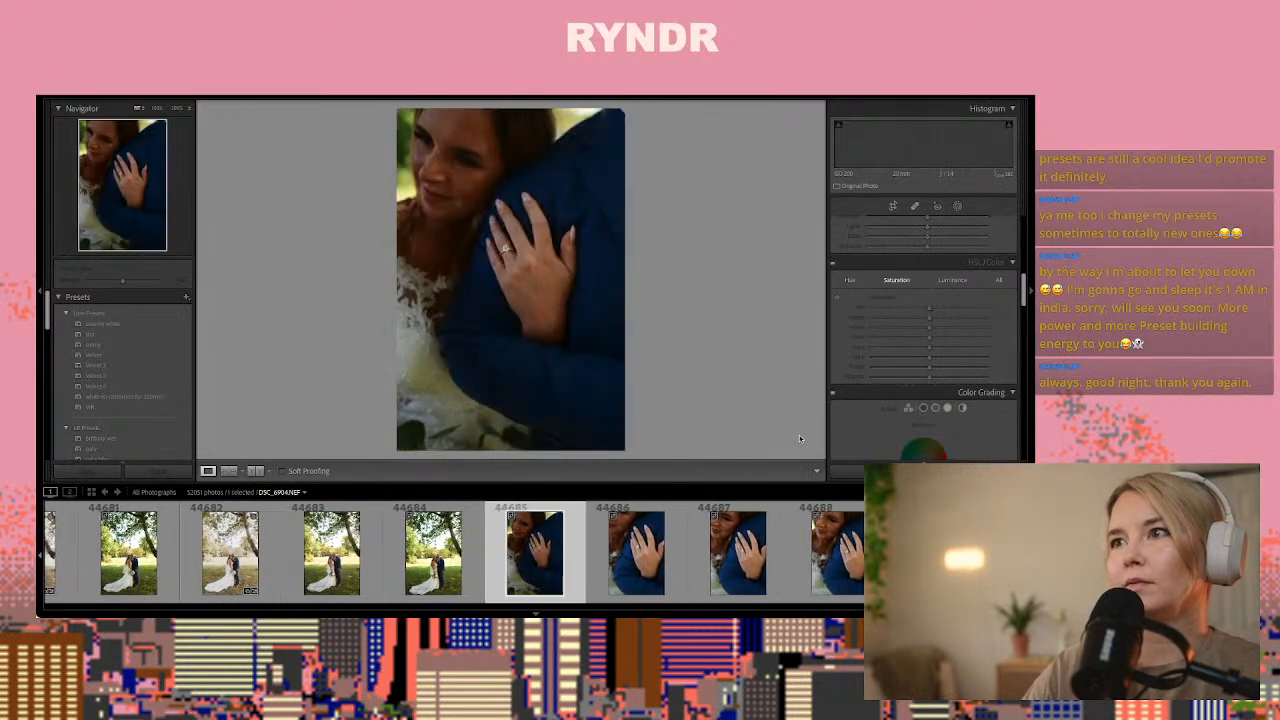
{"action": "key", "text": "Right"}
{"action": "key", "text": "Right"}
{"action": "key", "text": "Right"}
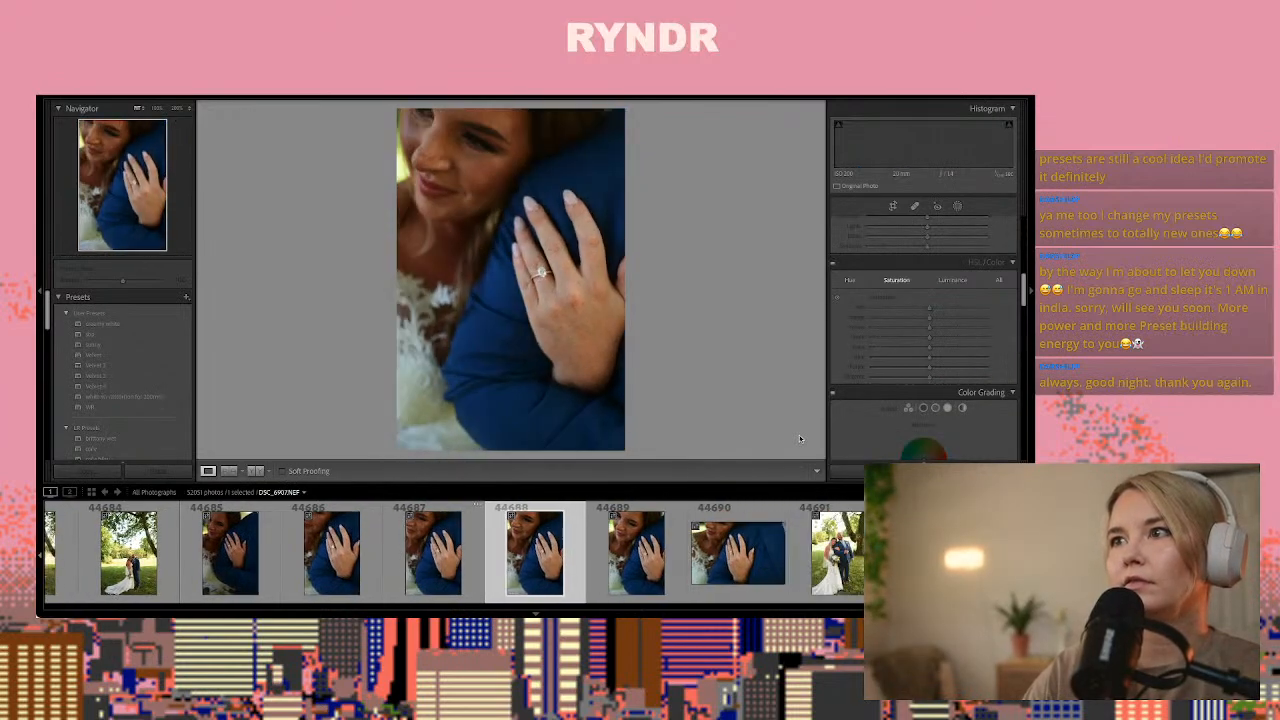
{"action": "key", "text": "Left"}
{"action": "key", "text": "Left"}
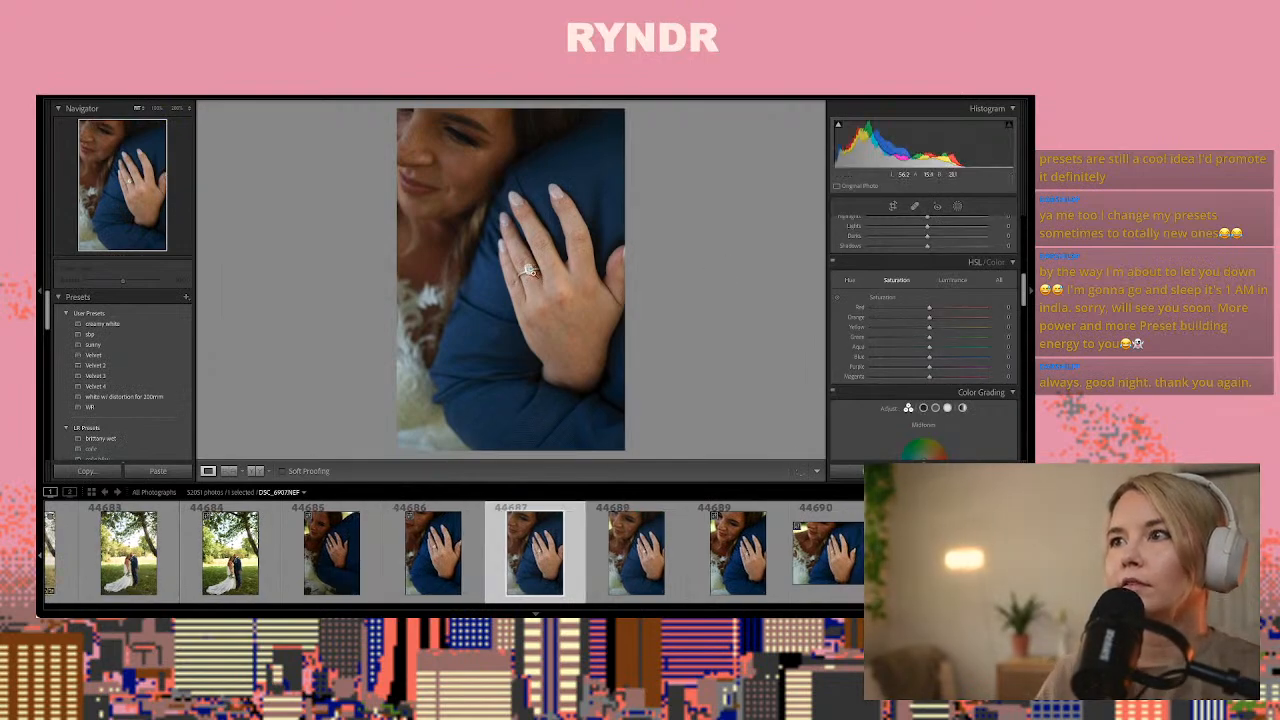
Add a brush mask with the ring effect preset, paint it over the diamond in photo 44687, and check the retouched ring
{"action": "left_click", "coordinate": [530, 270]}
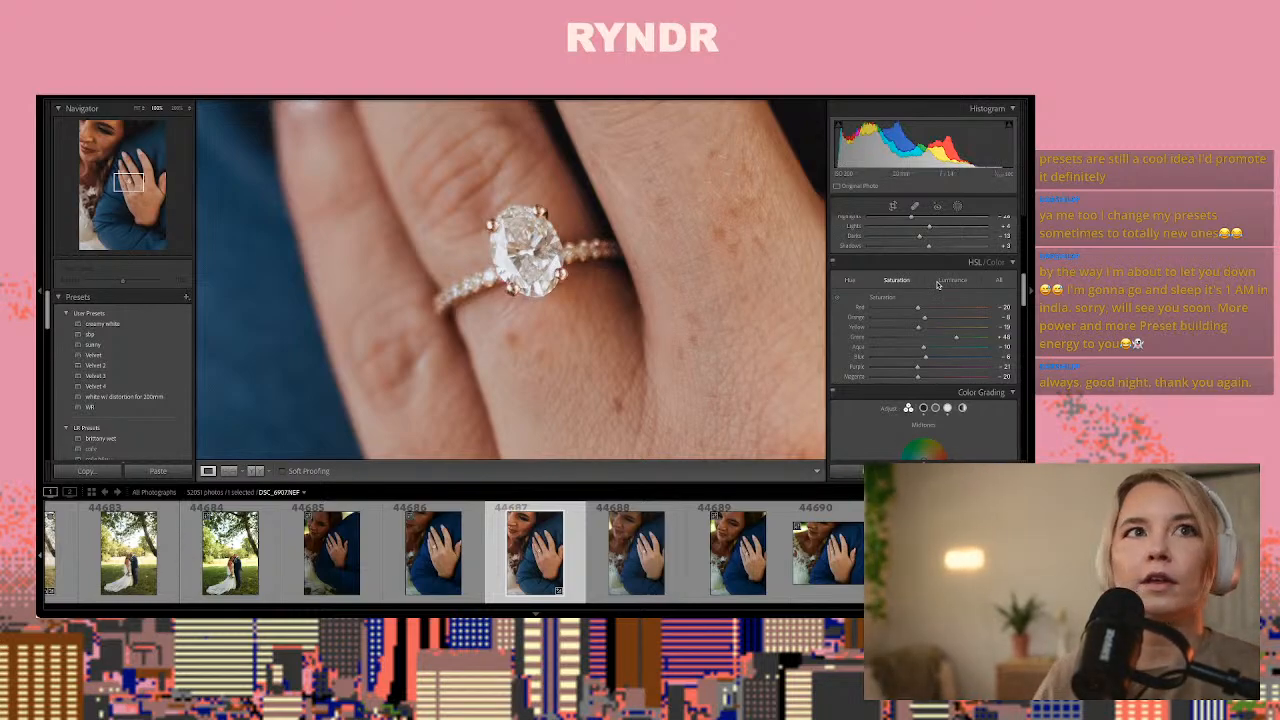
{"action": "left_click", "coordinate": [957, 206]}
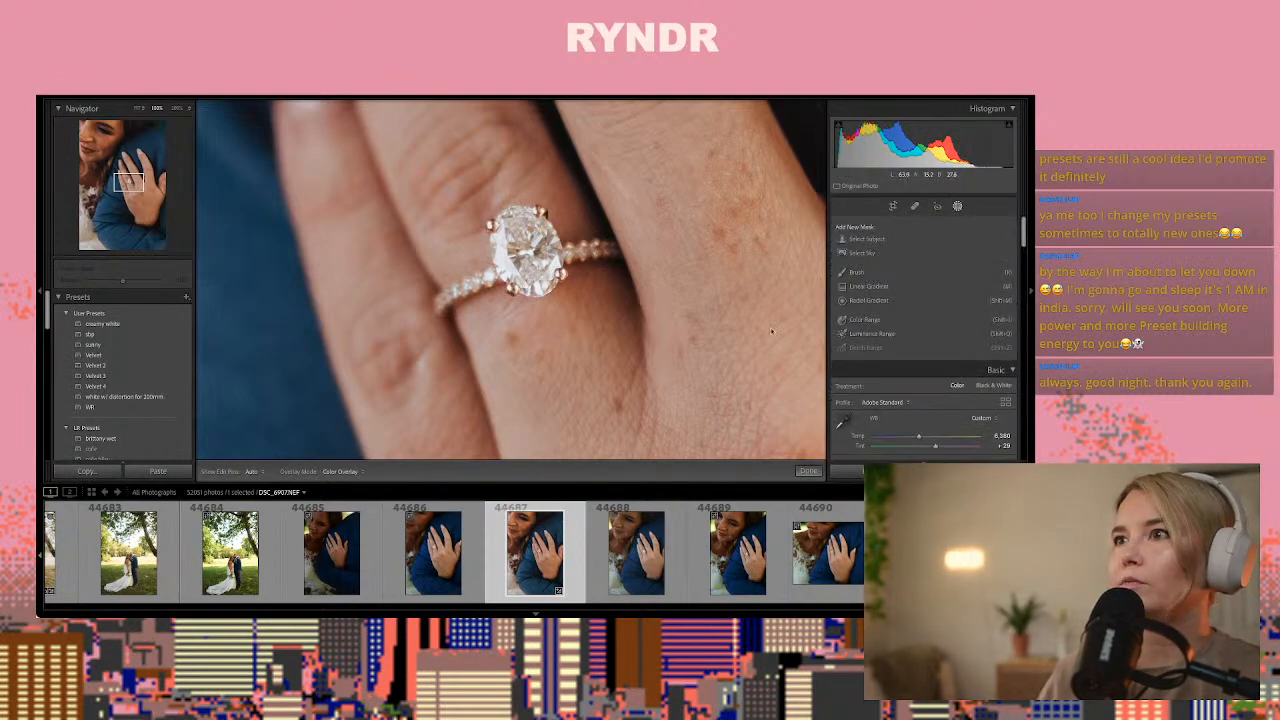
{"action": "left_click", "coordinate": [868, 274]}
{"action": "left_click", "coordinate": [872, 388]}
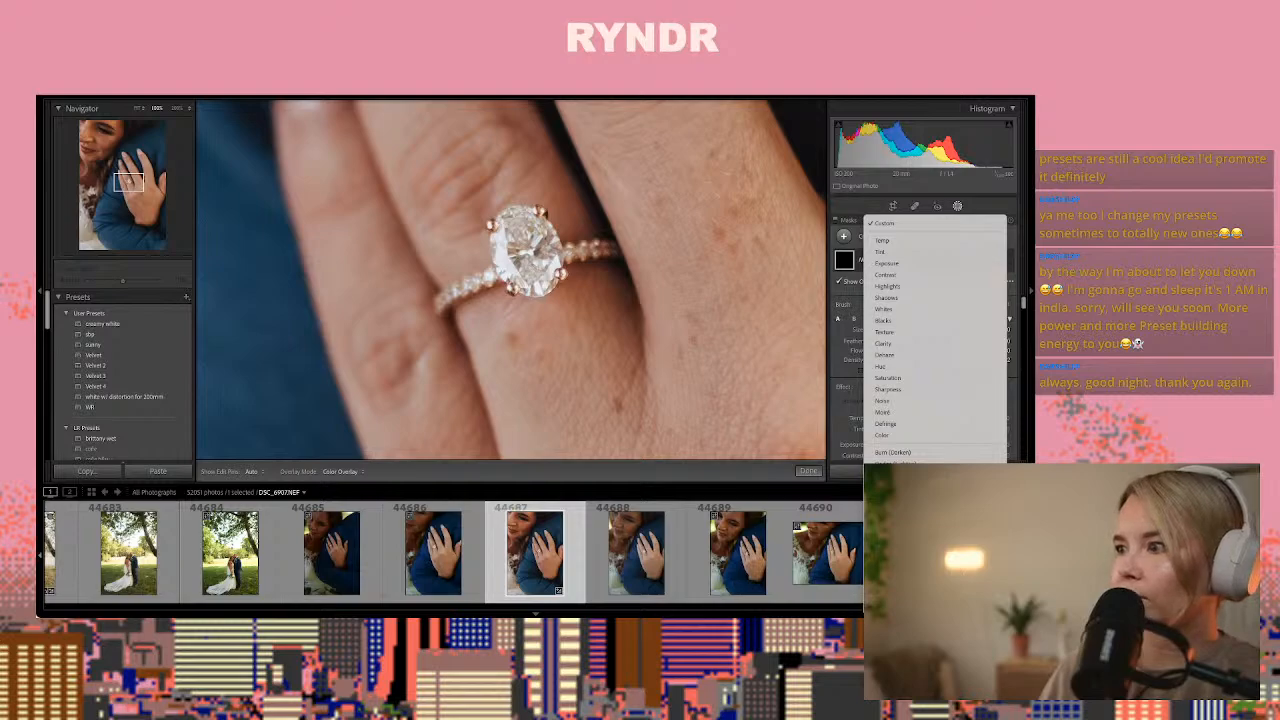
{"action": "left_click", "coordinate": [893, 452]}
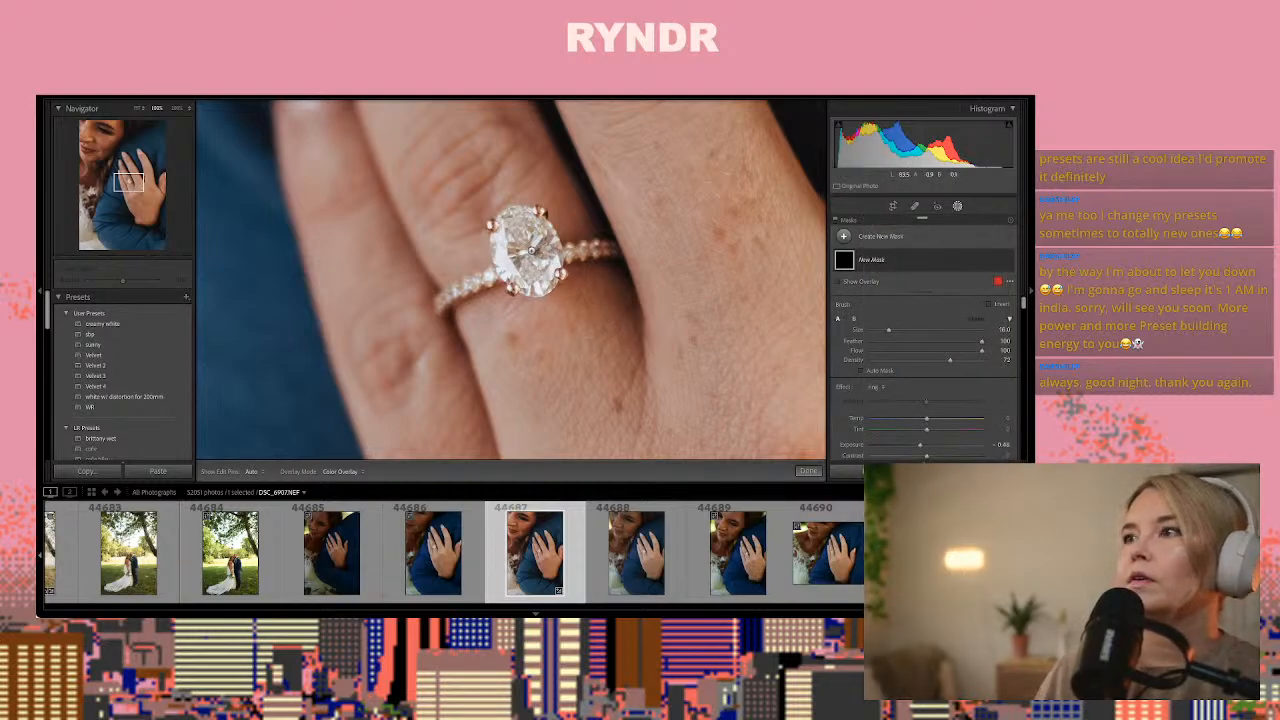
{"action": "left_click_drag", "start_coordinate": [531, 251], "coordinate": [517, 252]}
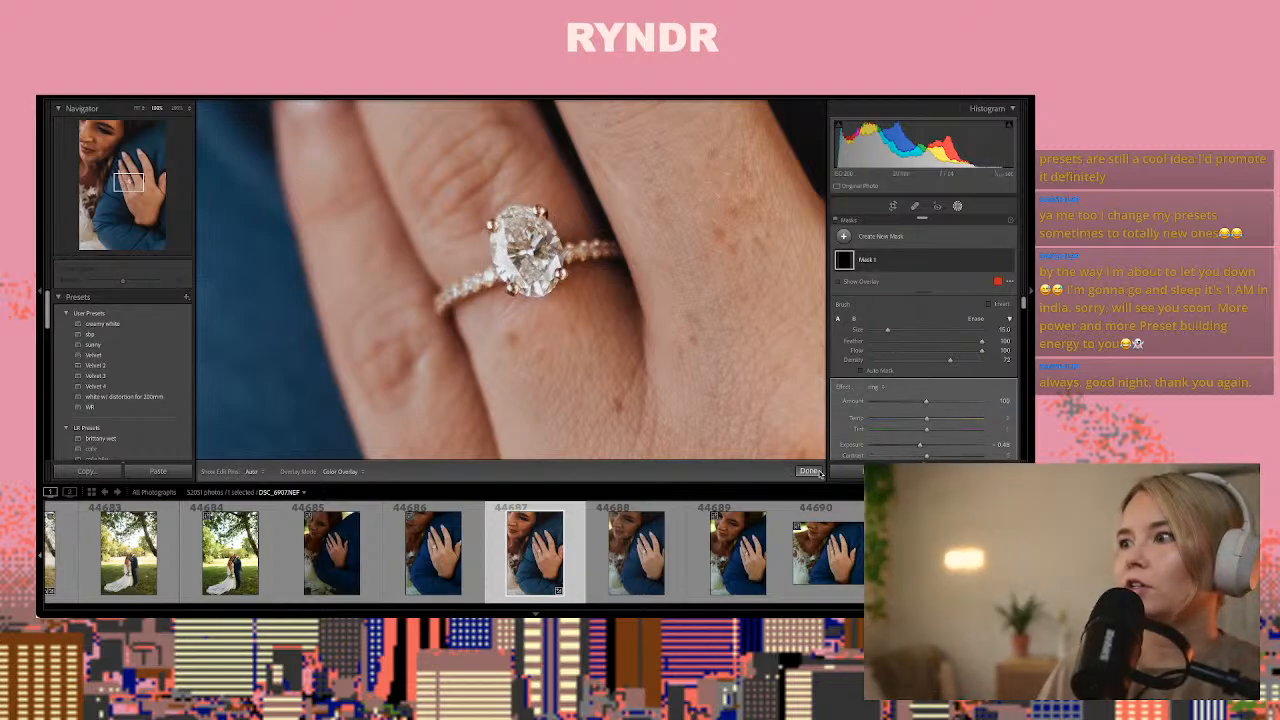
{"action": "left_click", "coordinate": [810, 471]}
{"action": "key", "text": "z"}
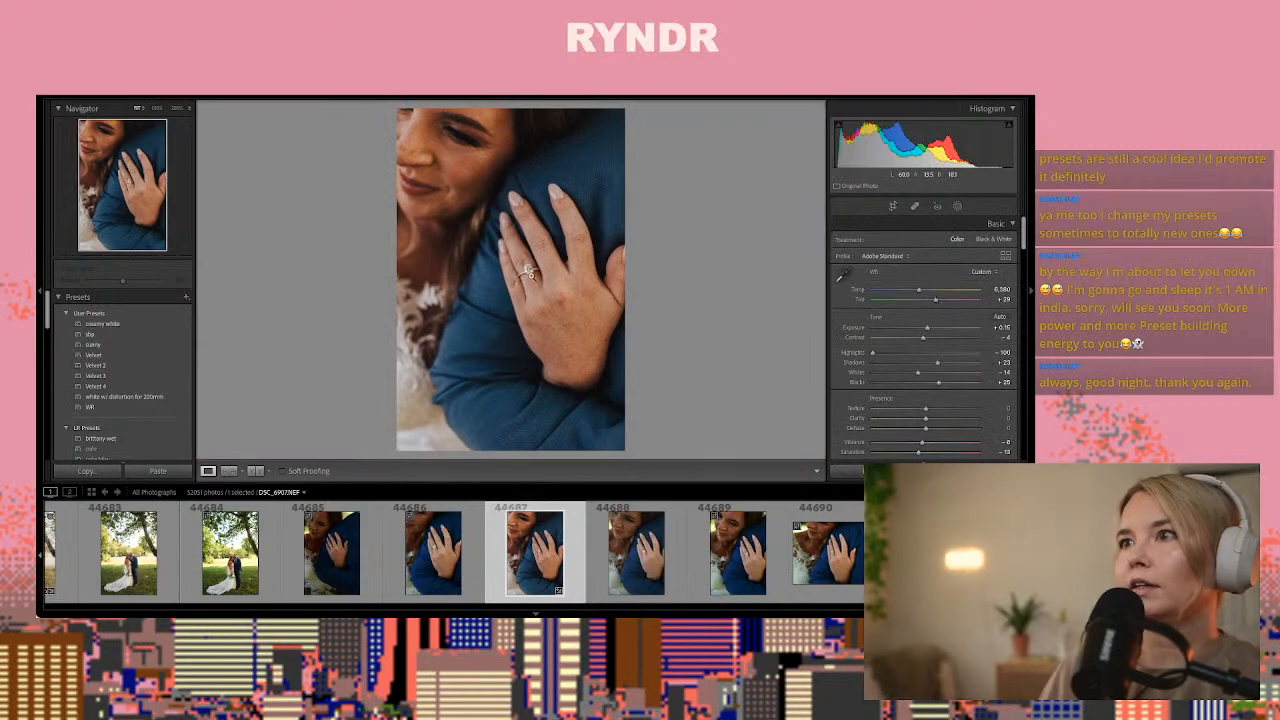
{"action": "left_click", "coordinate": [530, 270]}
{"action": "left_click", "coordinate": [519, 272]}
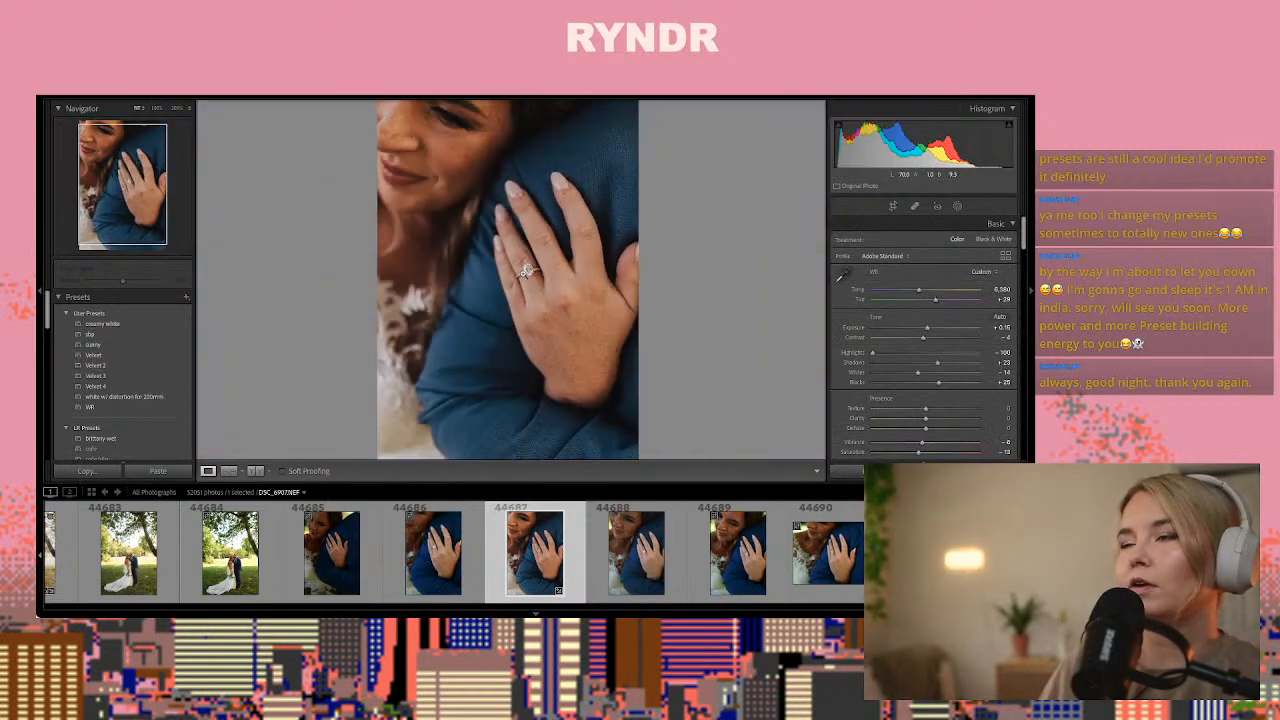
Crop photo 44687 to a horizontal frame around the bride's ring hand, trimming the upper face and lower sleeve
{"action": "left_click", "coordinate": [893, 206]}
{"action": "left_click_drag", "start_coordinate": [623, 448], "coordinate": [652, 394]}
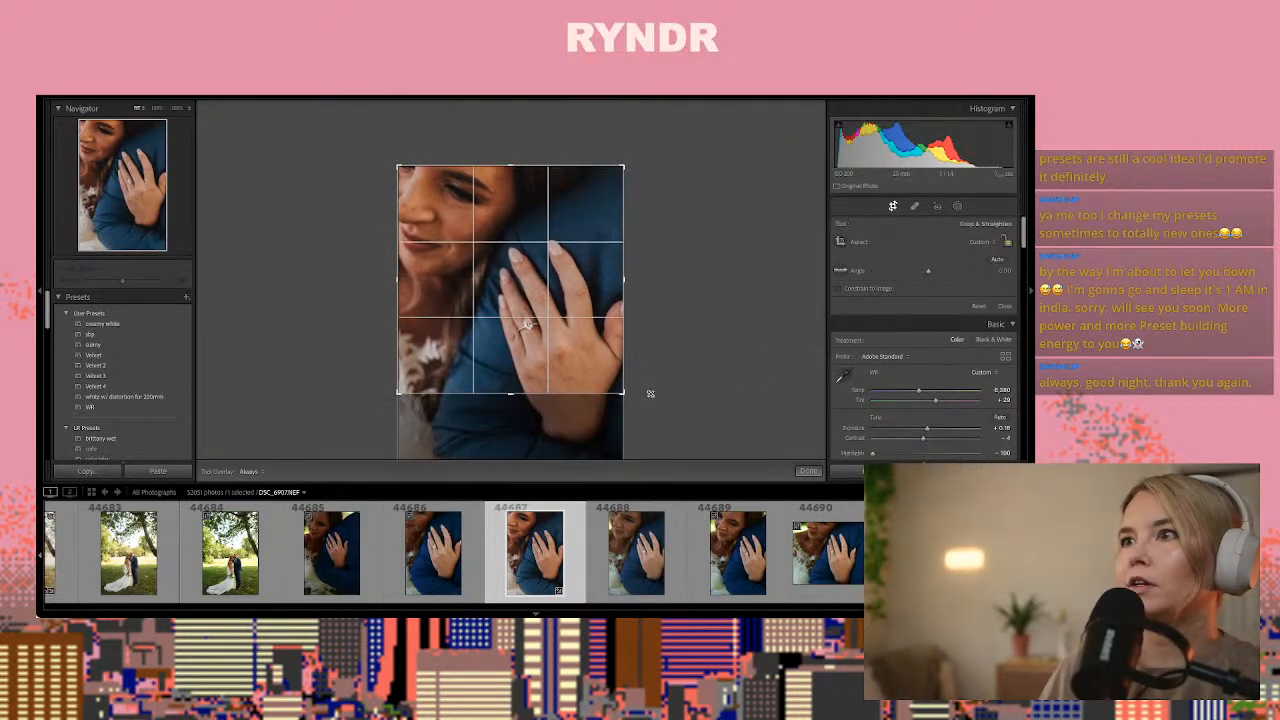
{"action": "left_click_drag", "start_coordinate": [620, 168], "coordinate": [627, 203]}
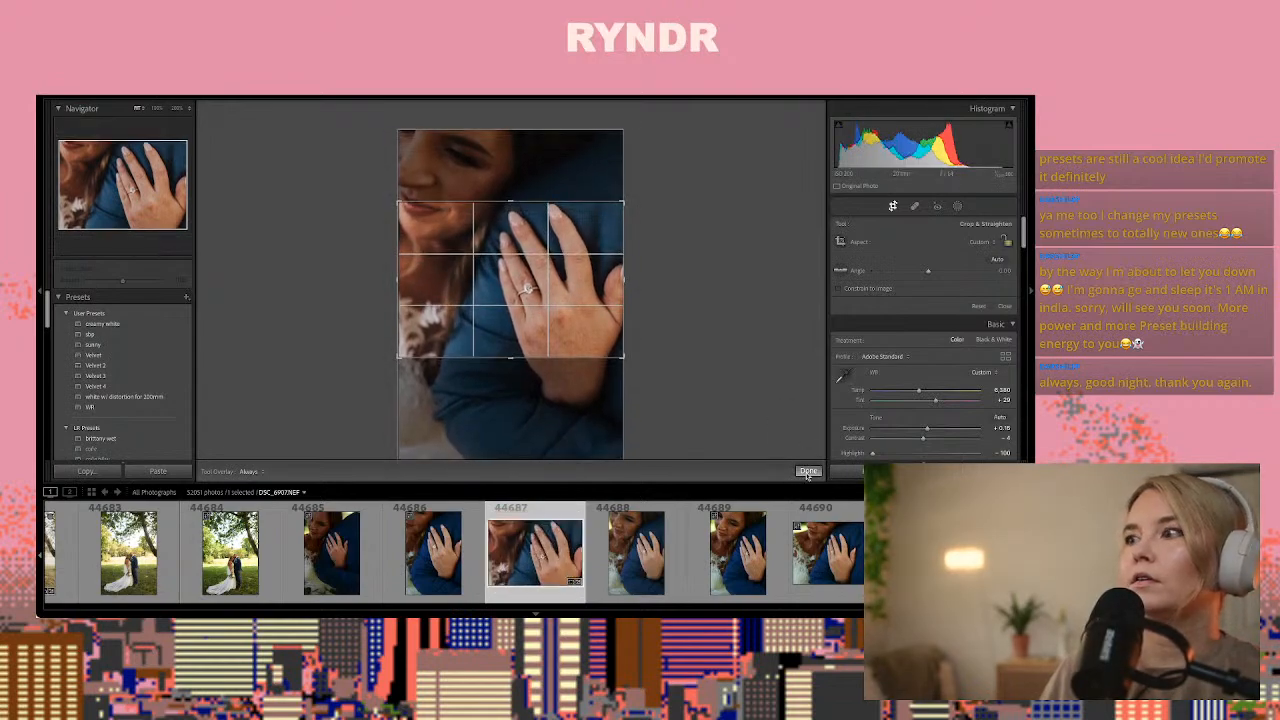
Apply the crop to photo 44687, and paste the copied develop settings onto couple photo 44697
{"action": "left_click", "coordinate": [808, 471]}
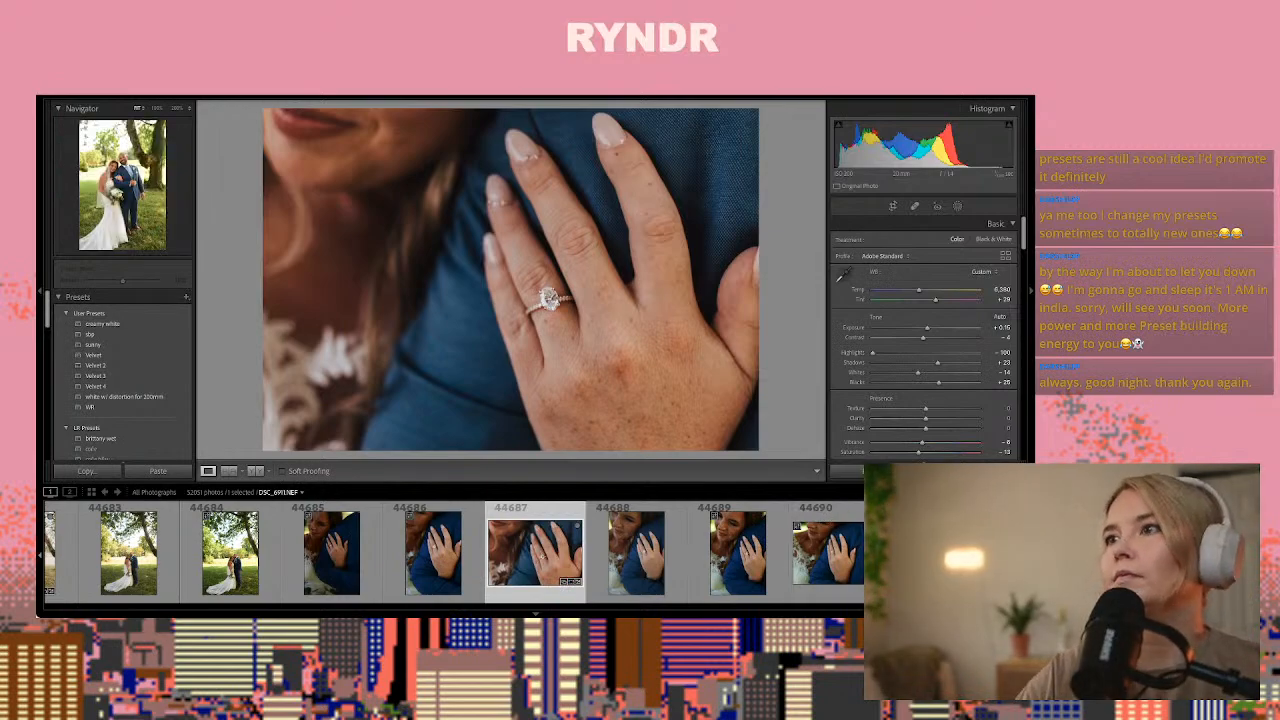
{"action": "left_click", "coordinate": [940, 553]}
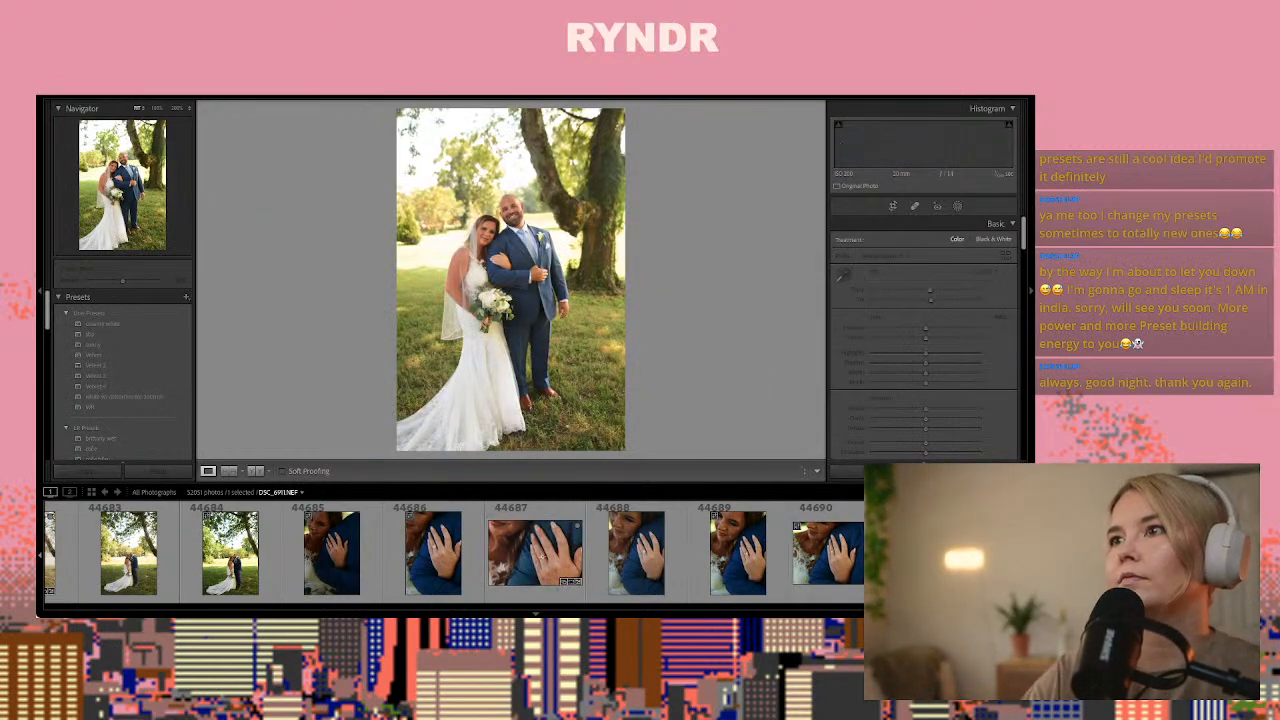
{"action": "key", "text": "Right"}
{"action": "key", "text": "Right"}
{"action": "key", "text": "Right"}
{"action": "key", "text": "Right"}
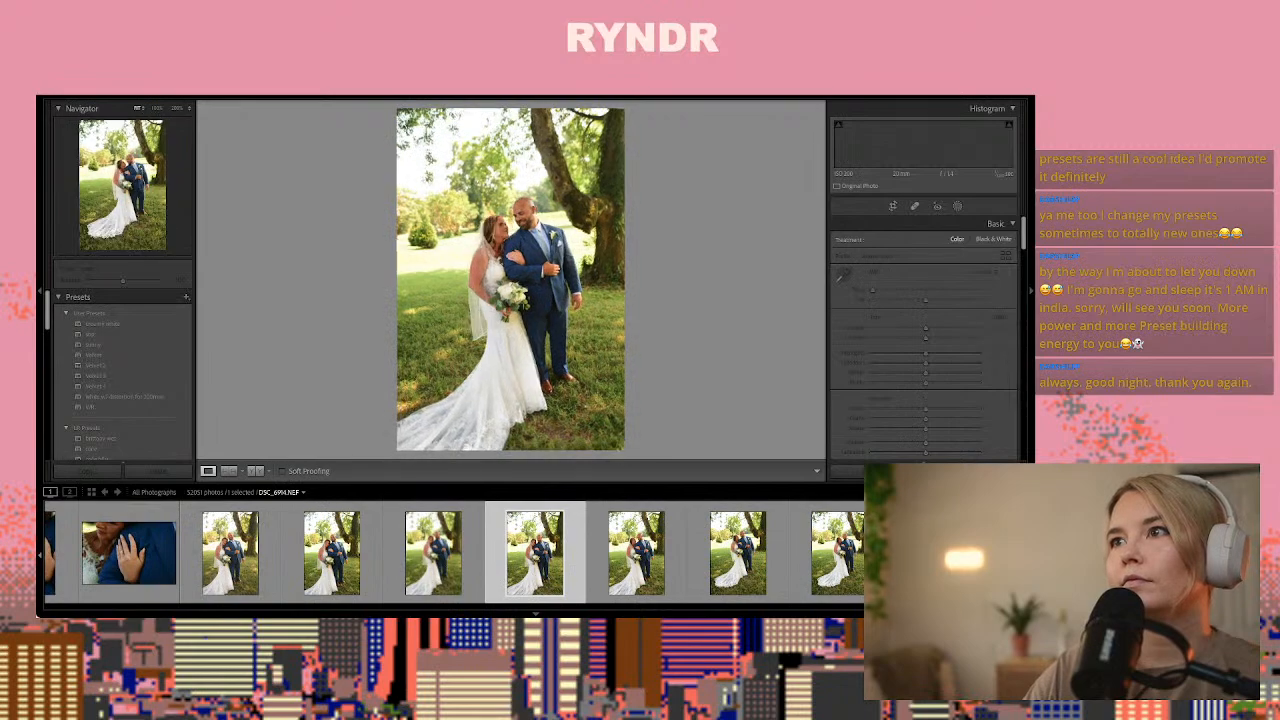
{"action": "key", "text": "Right"}
{"action": "key", "text": "Right"}
{"action": "key", "text": "Right"}
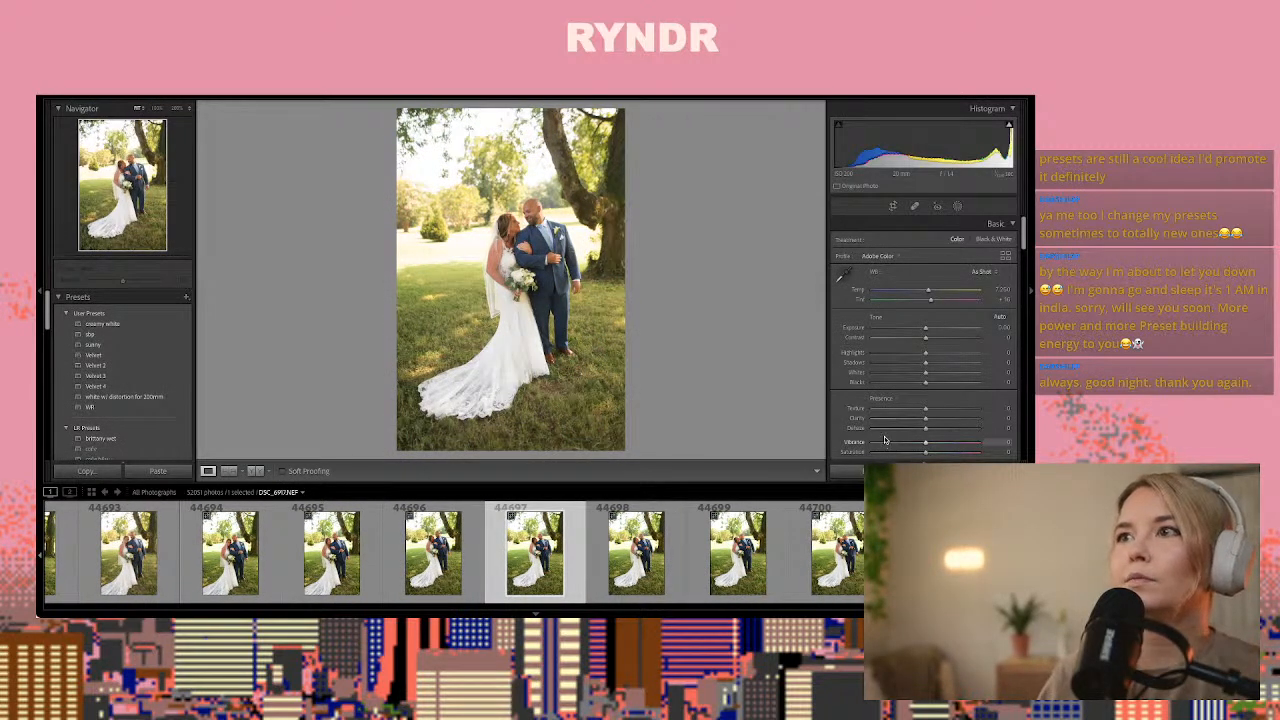
{"action": "key", "text": "ctrl+shift+v"}
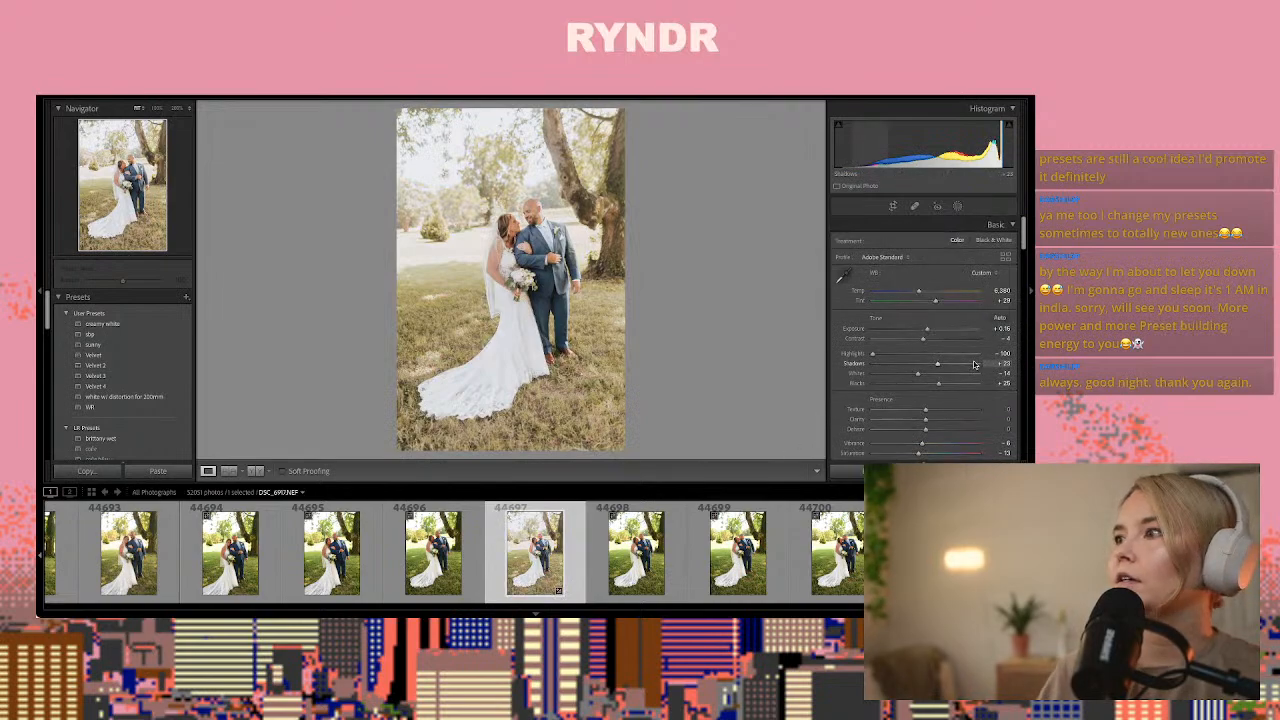
Set photo 44697's exposure to -0.10 and contrast to +6, and copy its develop settings
{"action": "scroll", "coordinate": [927, 340], "scroll_direction": "down", "scroll_amount": 1}
{"action": "left_click_drag", "start_coordinate": [924, 338], "coordinate": [926, 330]}
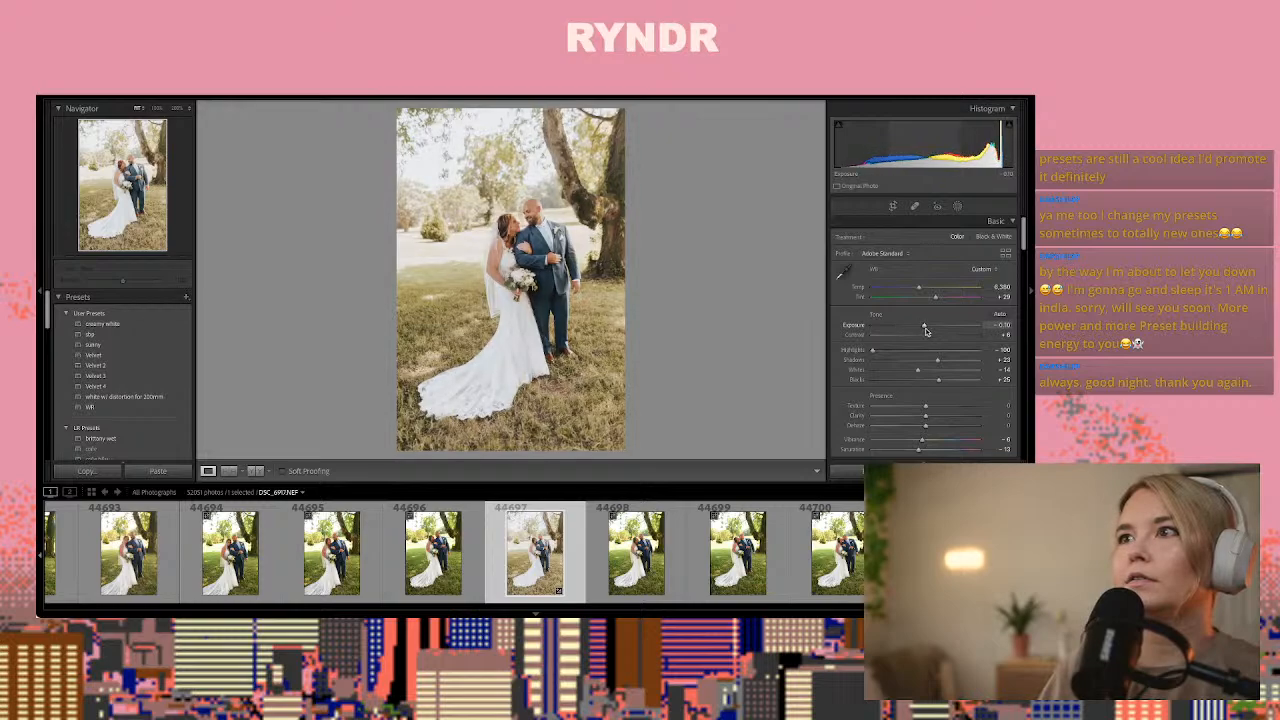
{"action": "key", "text": "ctrl+shift+c"}
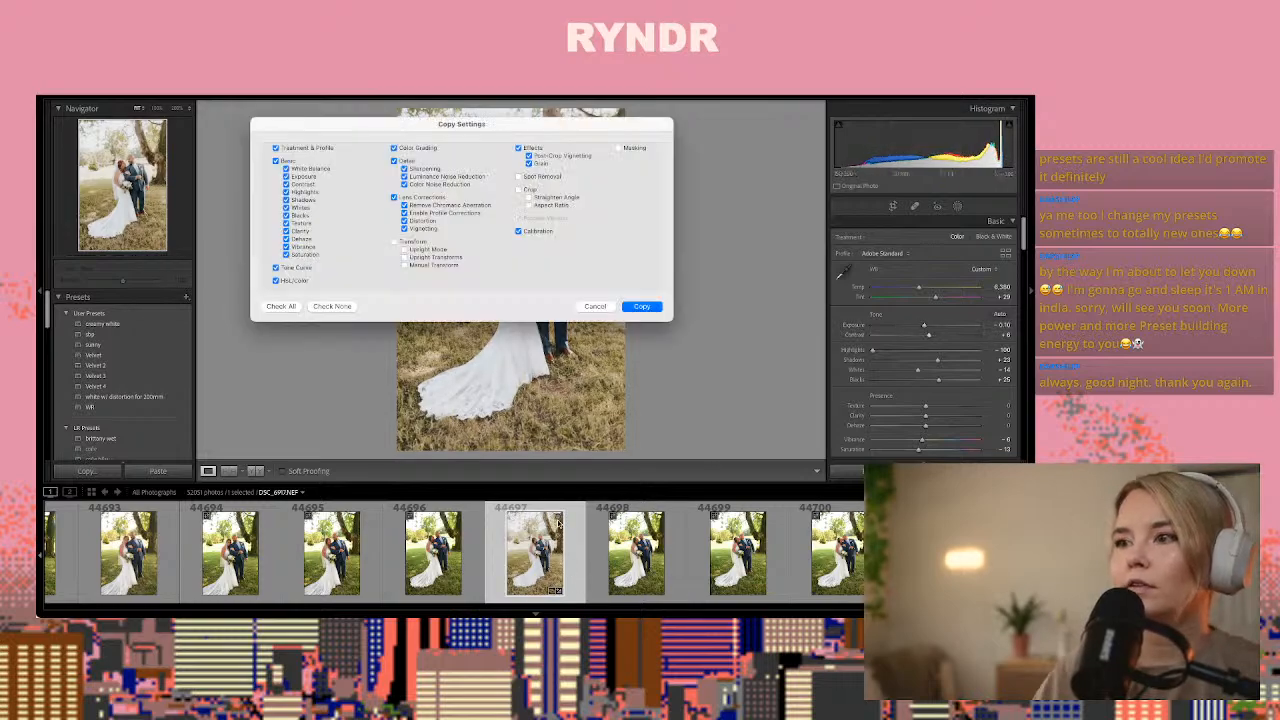
{"action": "key", "text": "Return"}
Look through the following full-length couple photos up to the already edited photo 44704
{"action": "key", "text": "Right"}
{"action": "key", "text": "Right"}
{"action": "key", "text": "Right"}
{"action": "key", "text": "Right"}
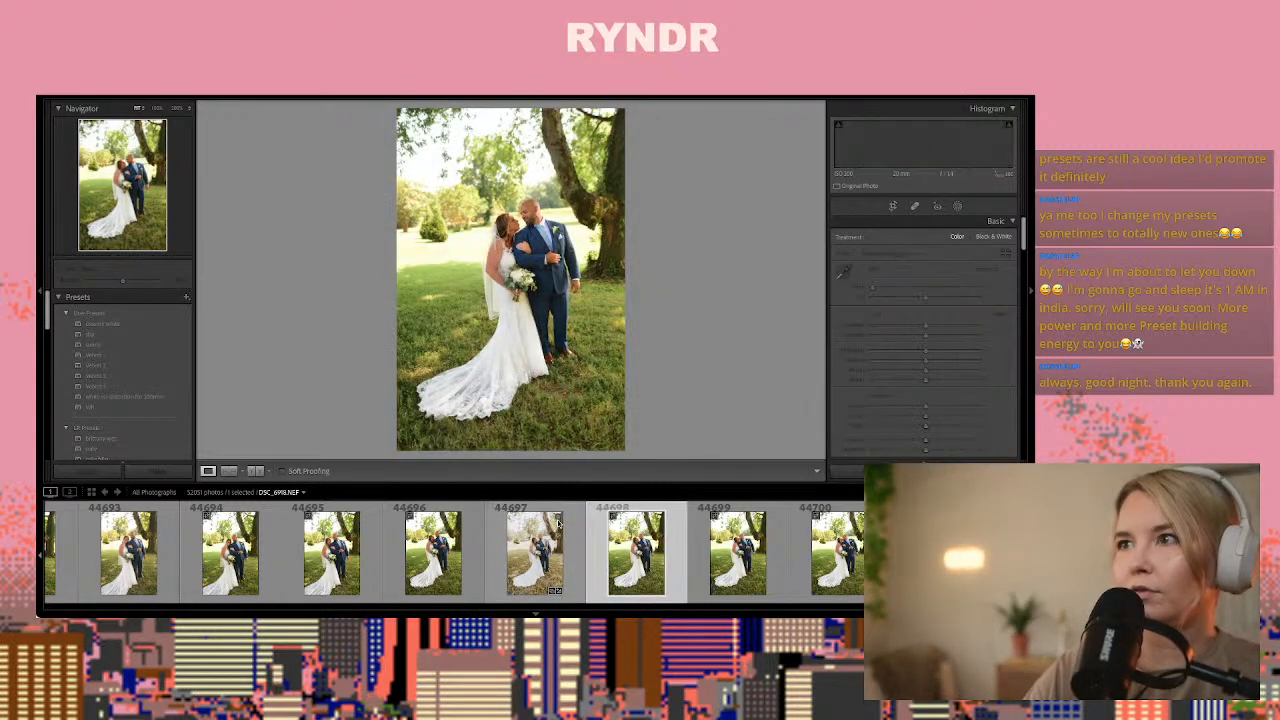
{"action": "key", "text": "Right"}
{"action": "key", "text": "Right"}
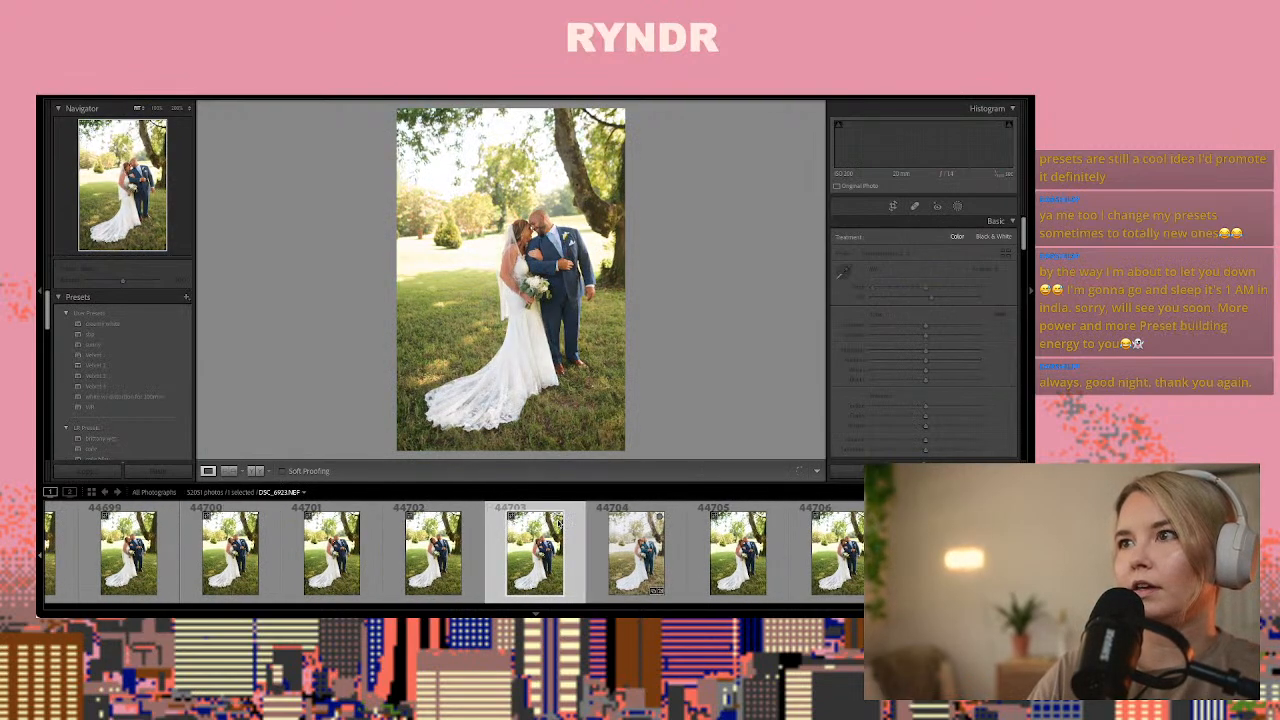
{"action": "key", "text": "Right"}
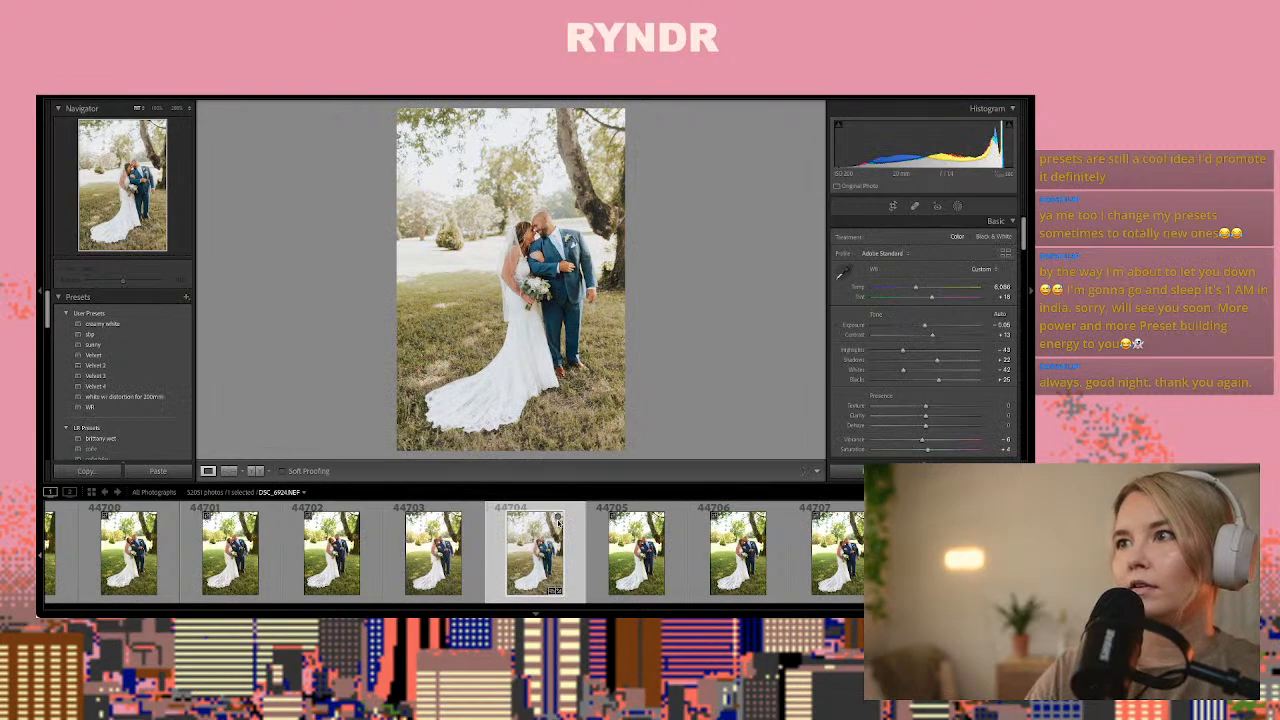
Try photo 44697's copied settings on photo 44704 repeatedly, undoing each paste to compare the two looks
{"action": "key", "text": "ctrl+shift+v"}
{"action": "key", "text": "ctrl+z"}
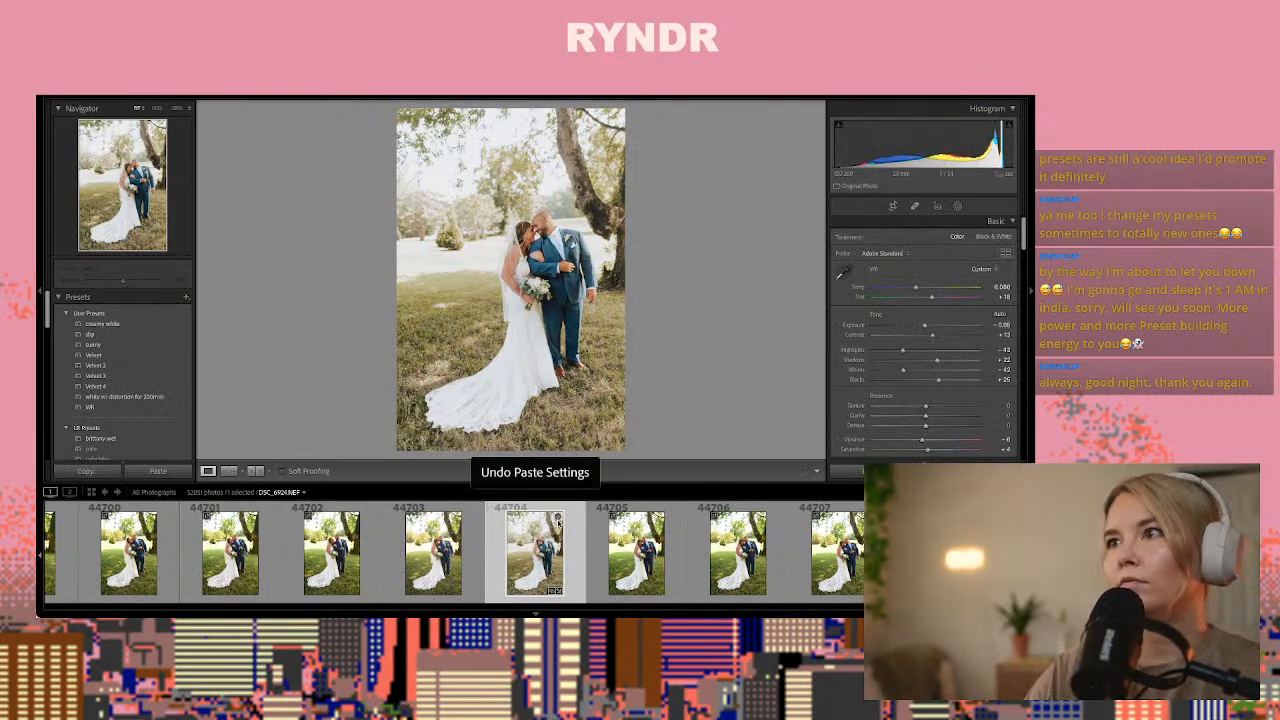
{"action": "key", "text": "ctrl+shift+v"}
{"action": "key", "text": "ctrl+z"}
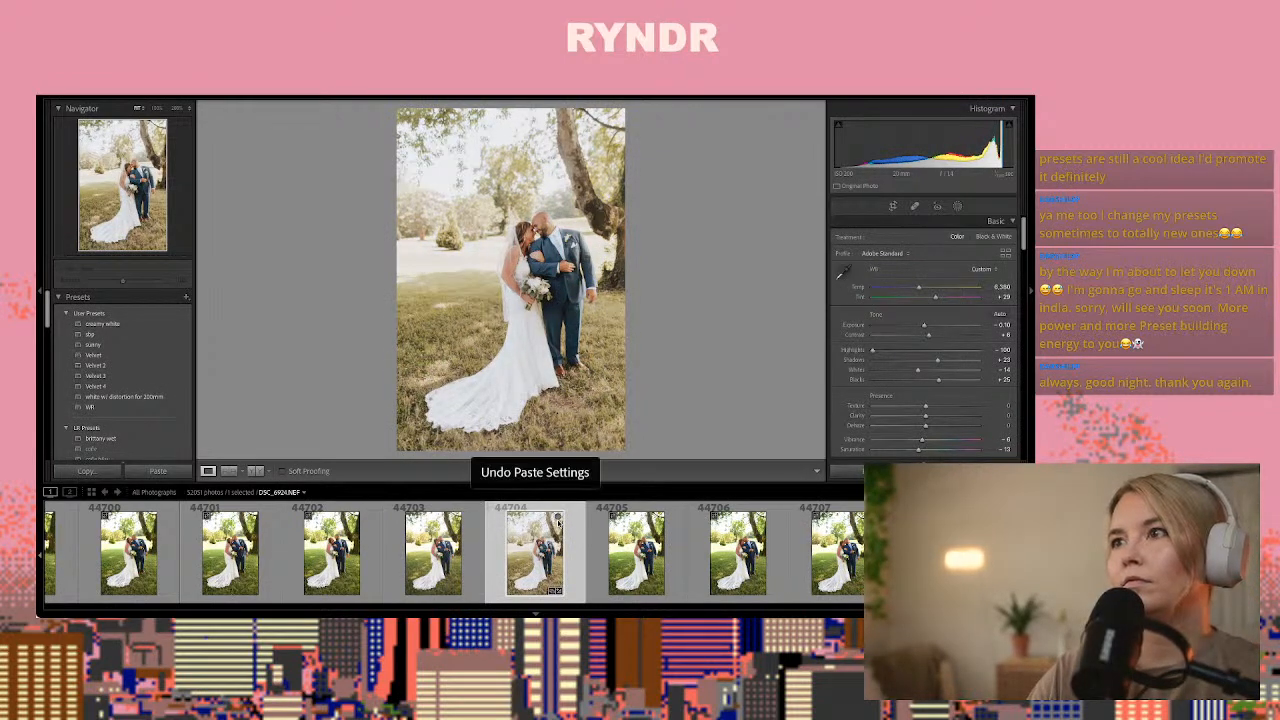
{"action": "key", "text": "ctrl+shift+v"}
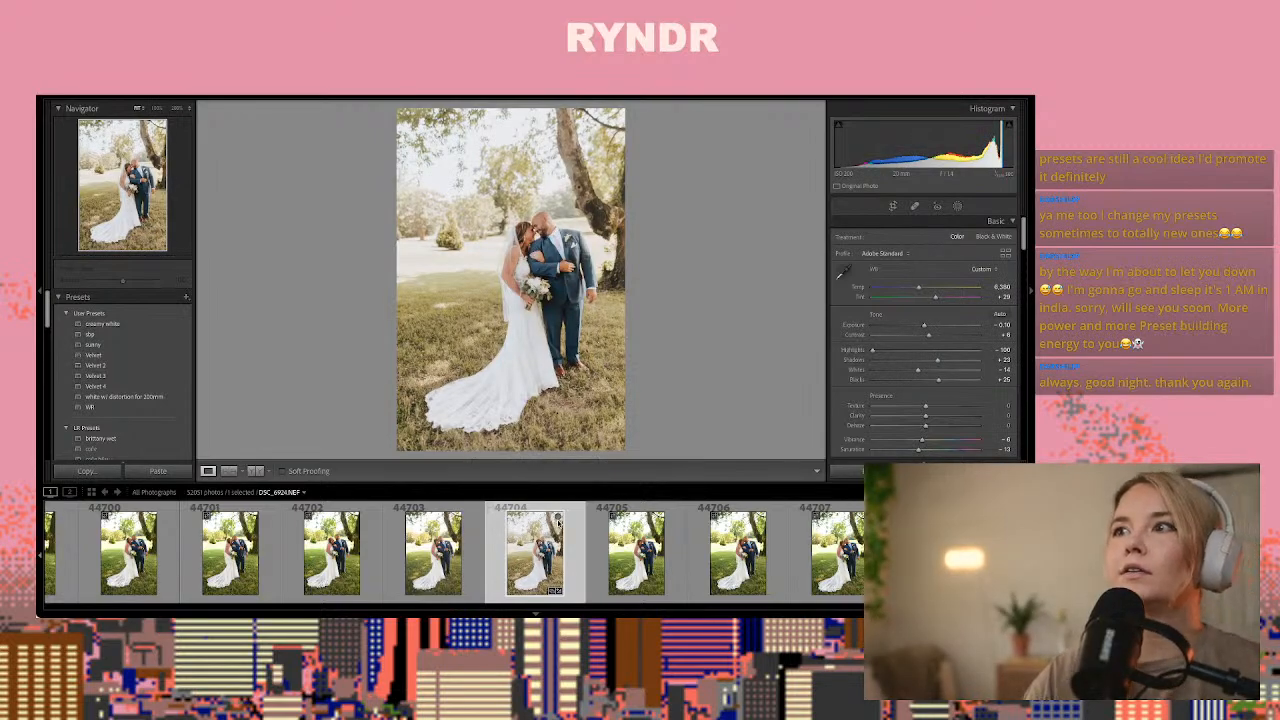
{"action": "key", "text": "ctrl+z"}
{"action": "key", "text": "ctrl+shift+v"}
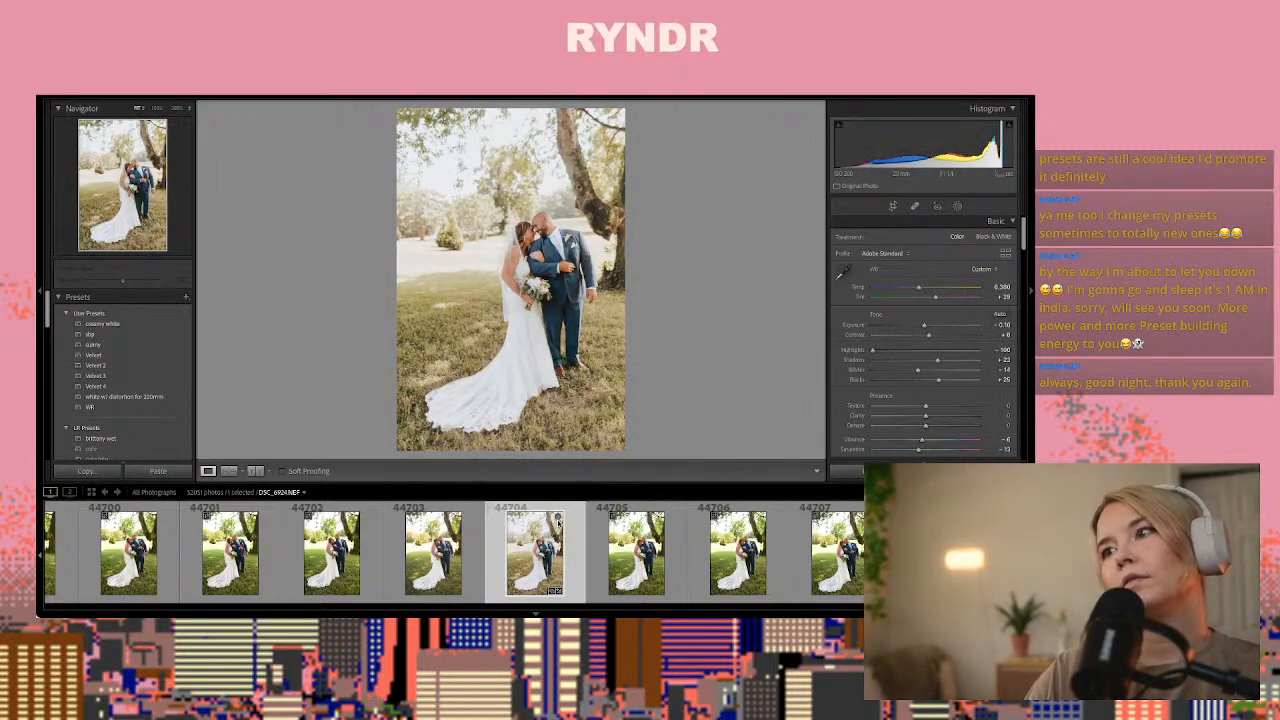
{"action": "key", "text": "ctrl+z"}
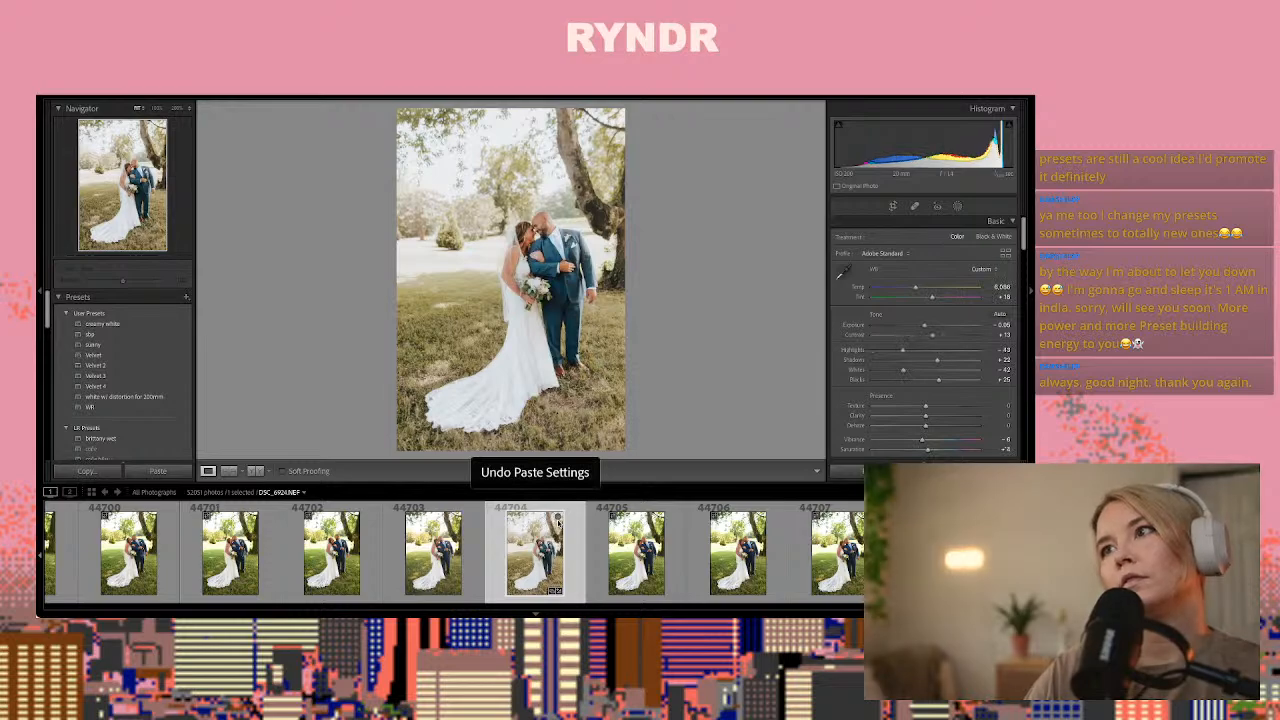
Warm photo 44704's temperature to about 6,380 and set its highlights to -100, and copy its develop settings
{"action": "key", "text": "ctrl+shift+c"}
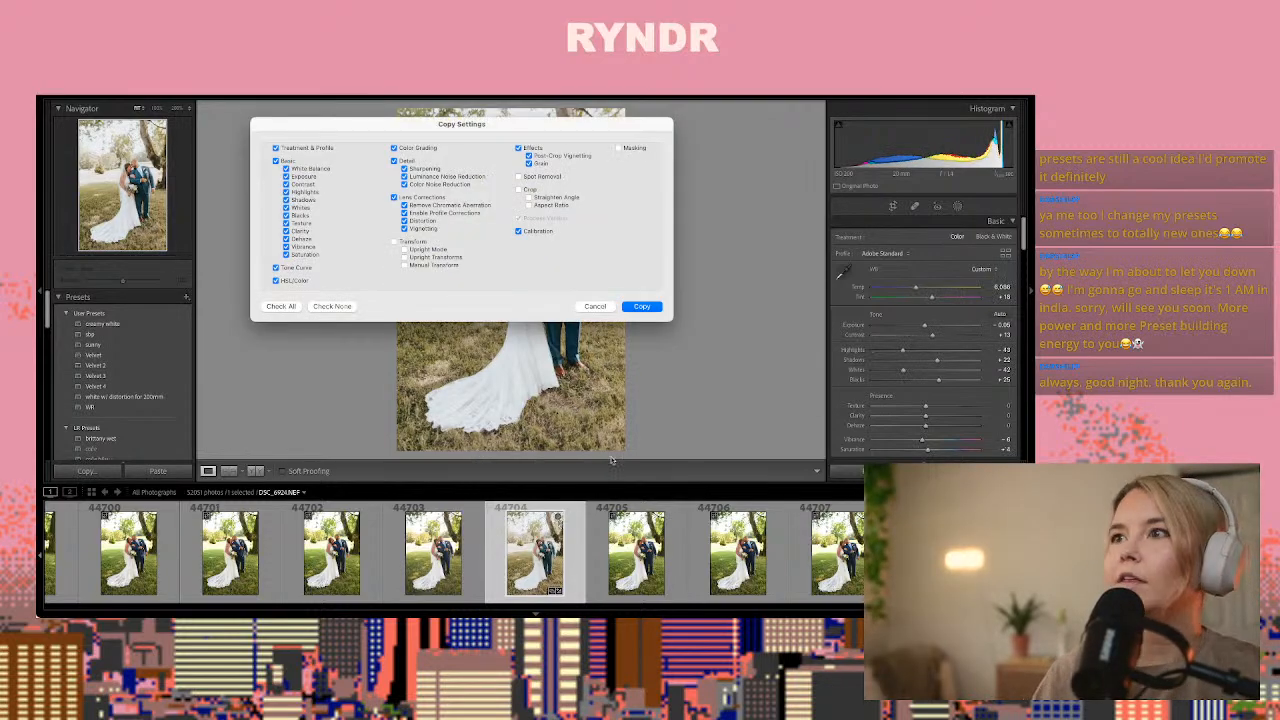
{"action": "left_click", "coordinate": [640, 307]}
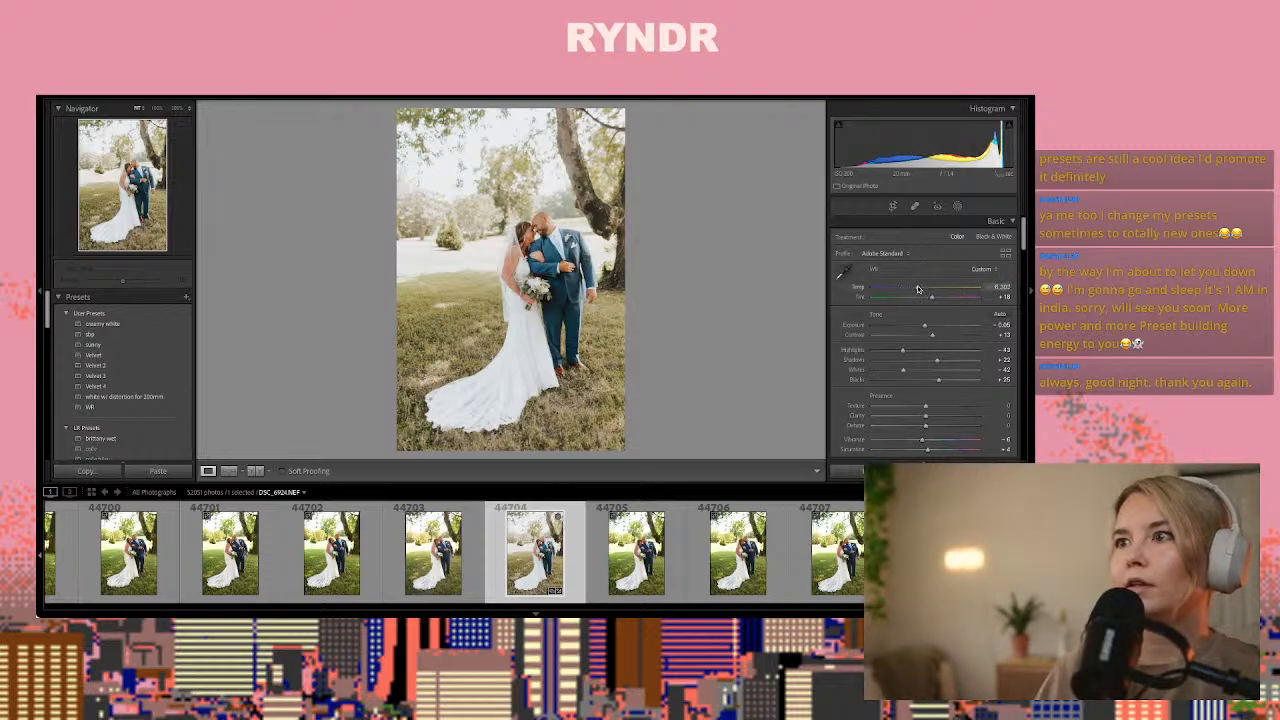
{"action": "left_click_drag", "start_coordinate": [903, 350], "coordinate": [926, 329]}
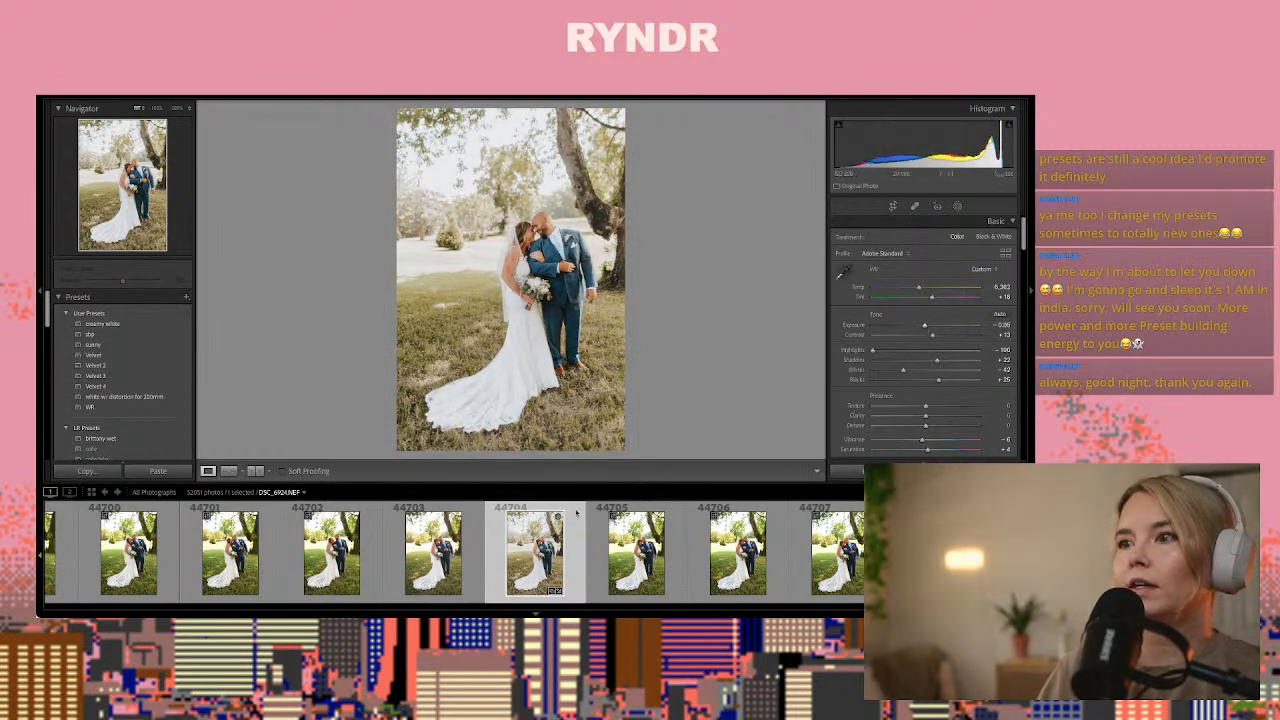
{"action": "key", "text": "ctrl+shift+c"}
{"action": "key", "text": "Return"}
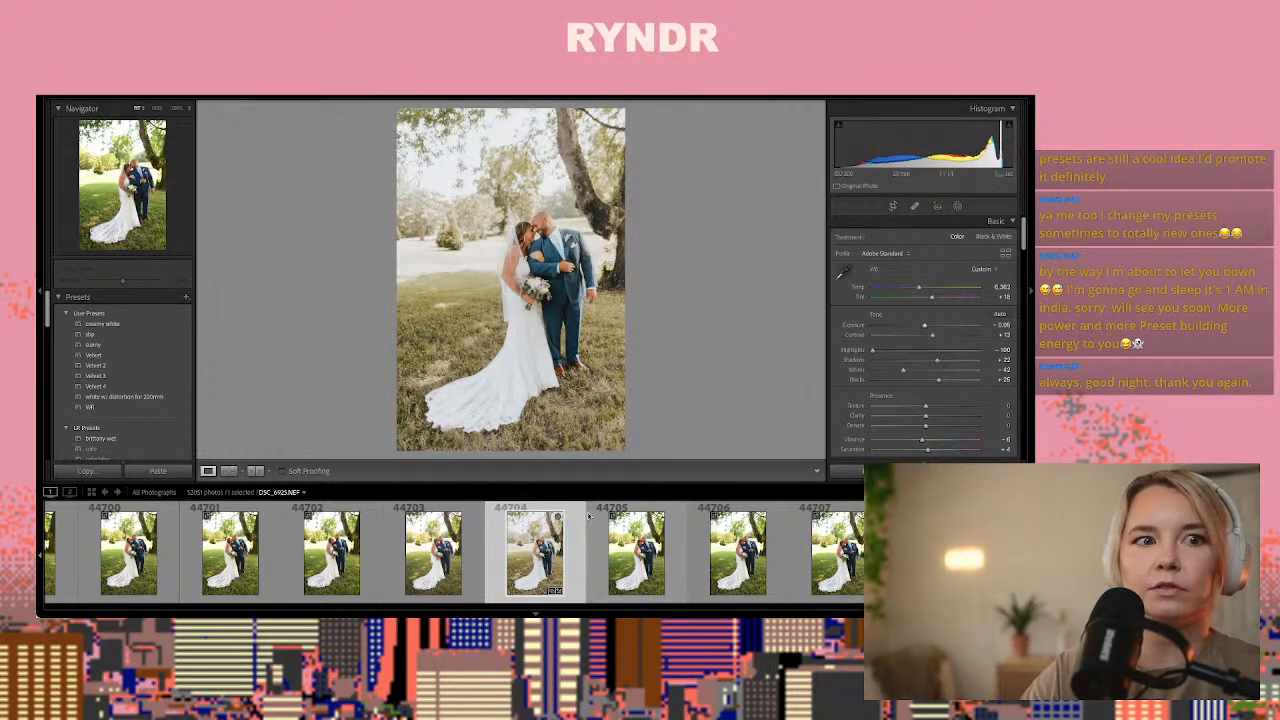
Look through the remaining tree photos and compare the dark backlit couple portraits from 44713 onward, selecting 44714 for editing
{"action": "key", "text": "Right"}
{"action": "key", "text": "Right"}
{"action": "key", "text": "Right"}
{"action": "key", "text": "Right"}
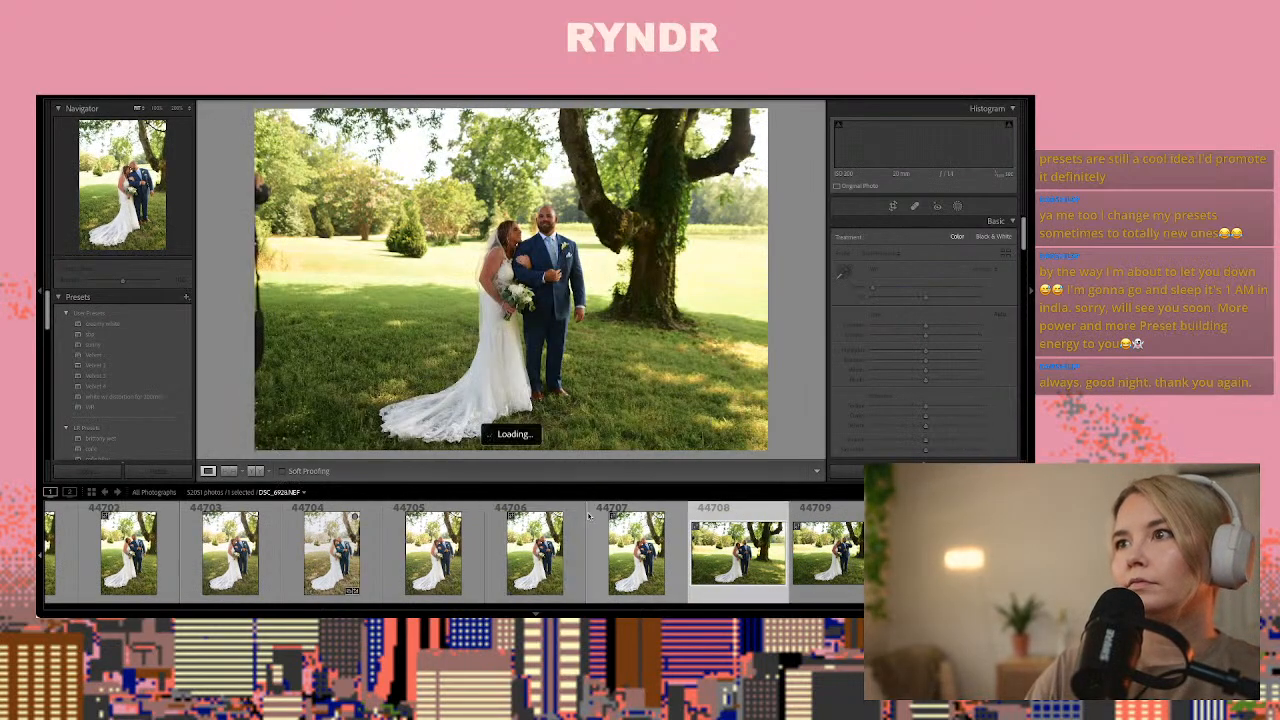
{"action": "key", "text": "Right"}
{"action": "key", "text": "Right"}
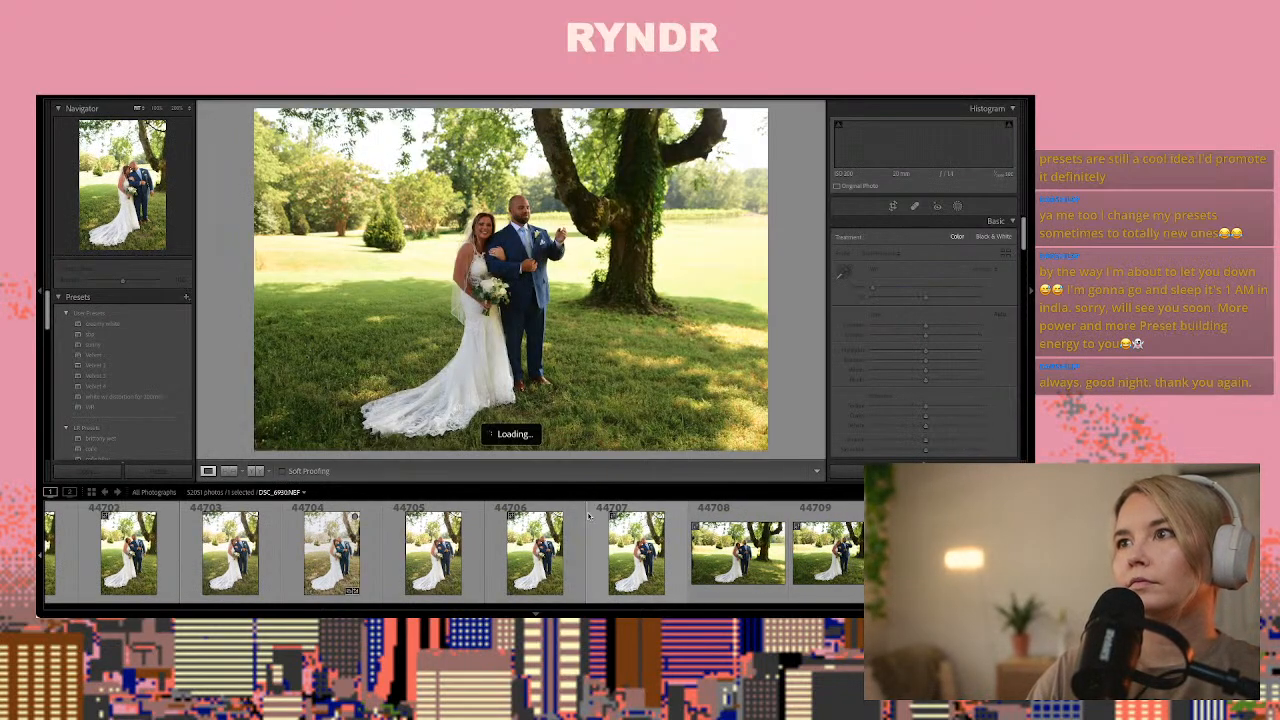
{"action": "key", "text": "Right"}
{"action": "key", "text": "Right"}
{"action": "key", "text": "Right"}
{"action": "key", "text": "Right"}
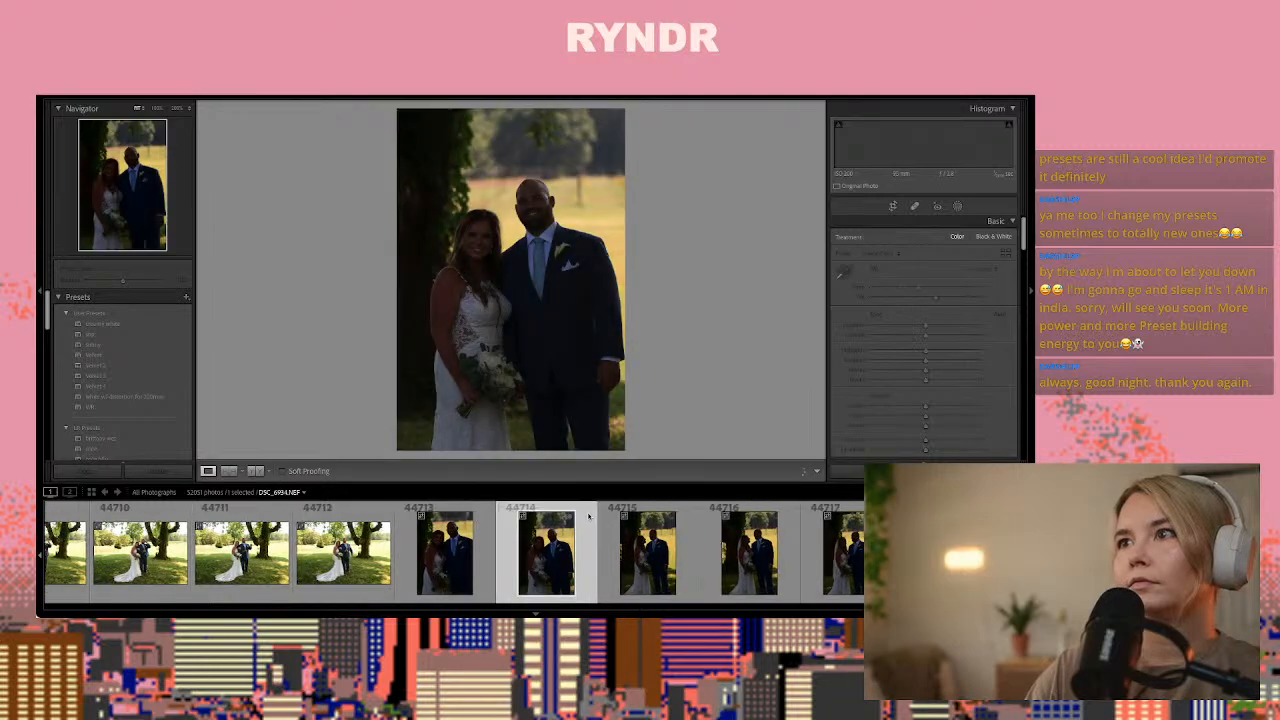
{"action": "key", "text": "Right"}
{"action": "key", "text": "Right"}
{"action": "key", "text": "Right"}
{"action": "key", "text": "Left"}
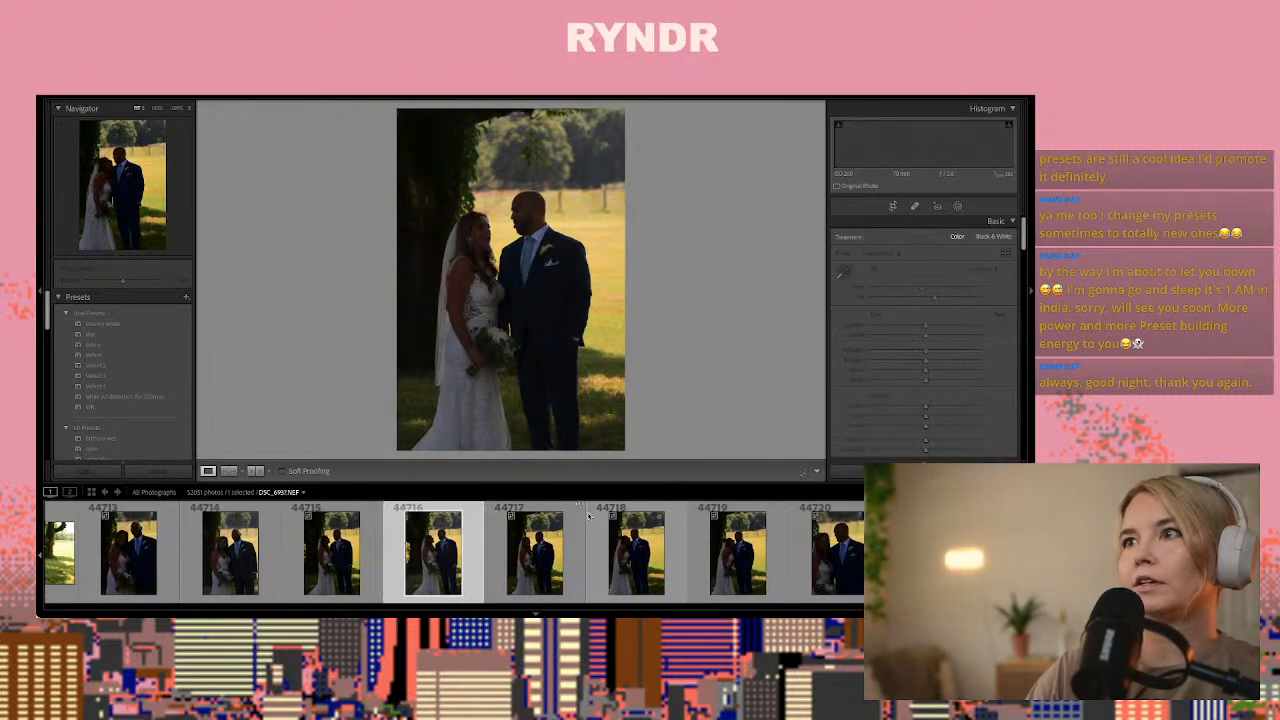
{"action": "key", "text": "Left"}
{"action": "key", "text": "Left"}
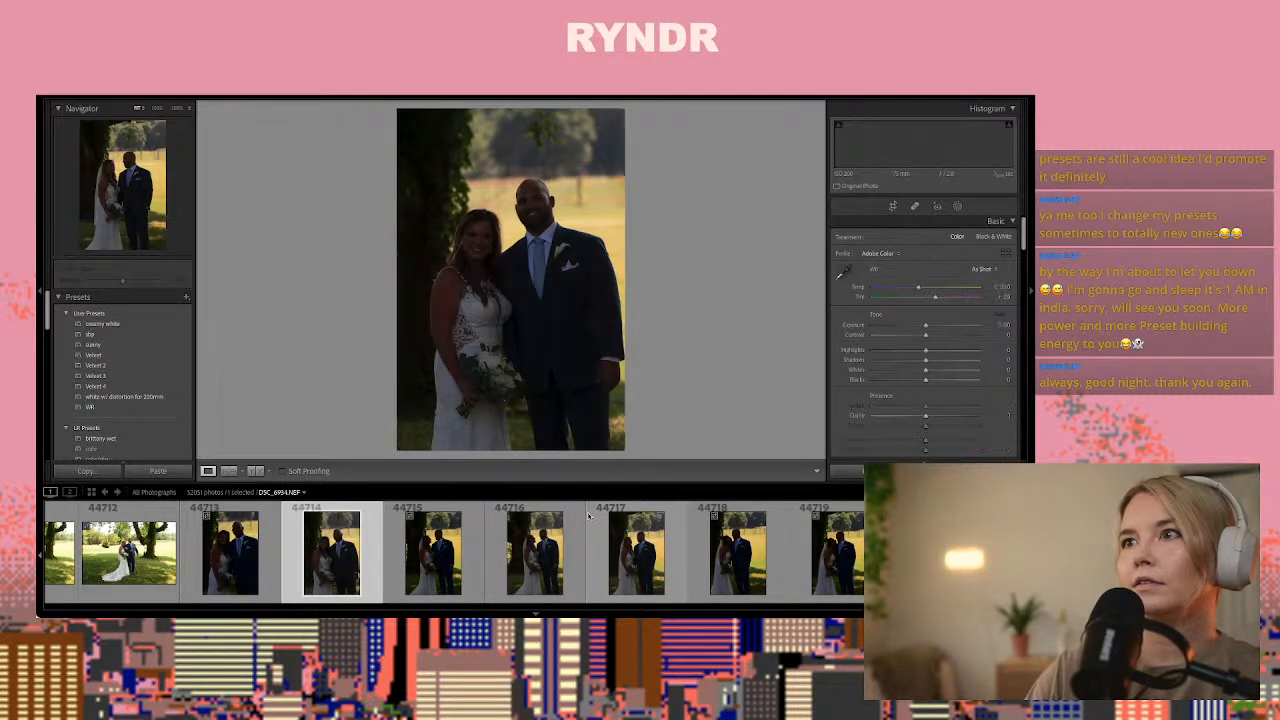
{"action": "key", "text": "Left"}
{"action": "key", "text": "Right"}
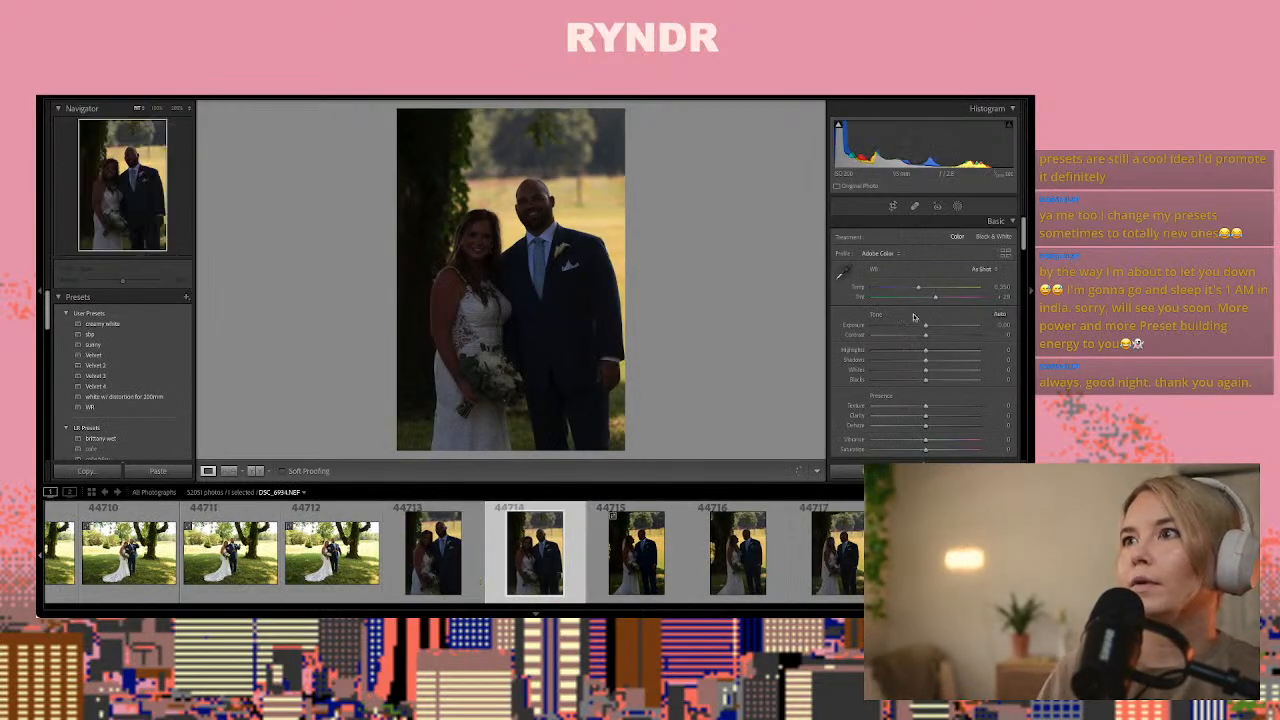
Paste the copied develop settings onto backlit portrait 44714, with exposure set to +3.06 and saturation to -11
{"action": "key", "text": "ctrl+v"}
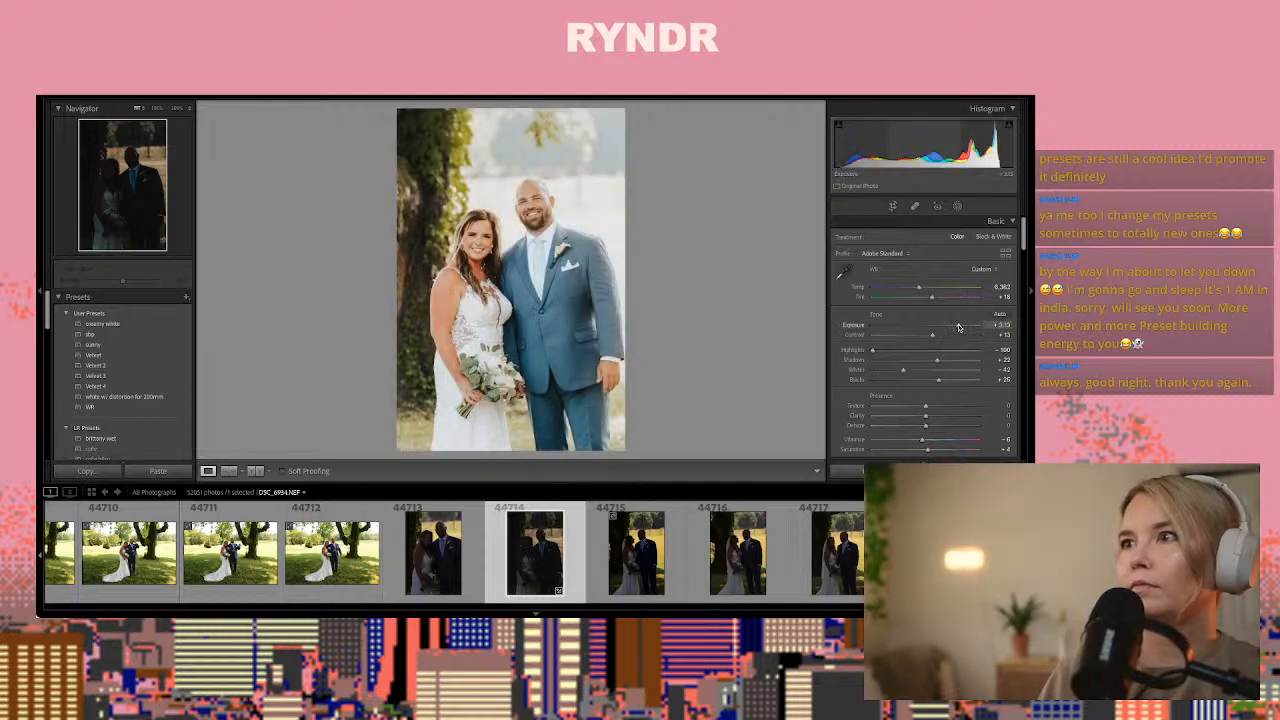
{"action": "left_click_drag", "start_coordinate": [958, 327], "coordinate": [957, 328]}
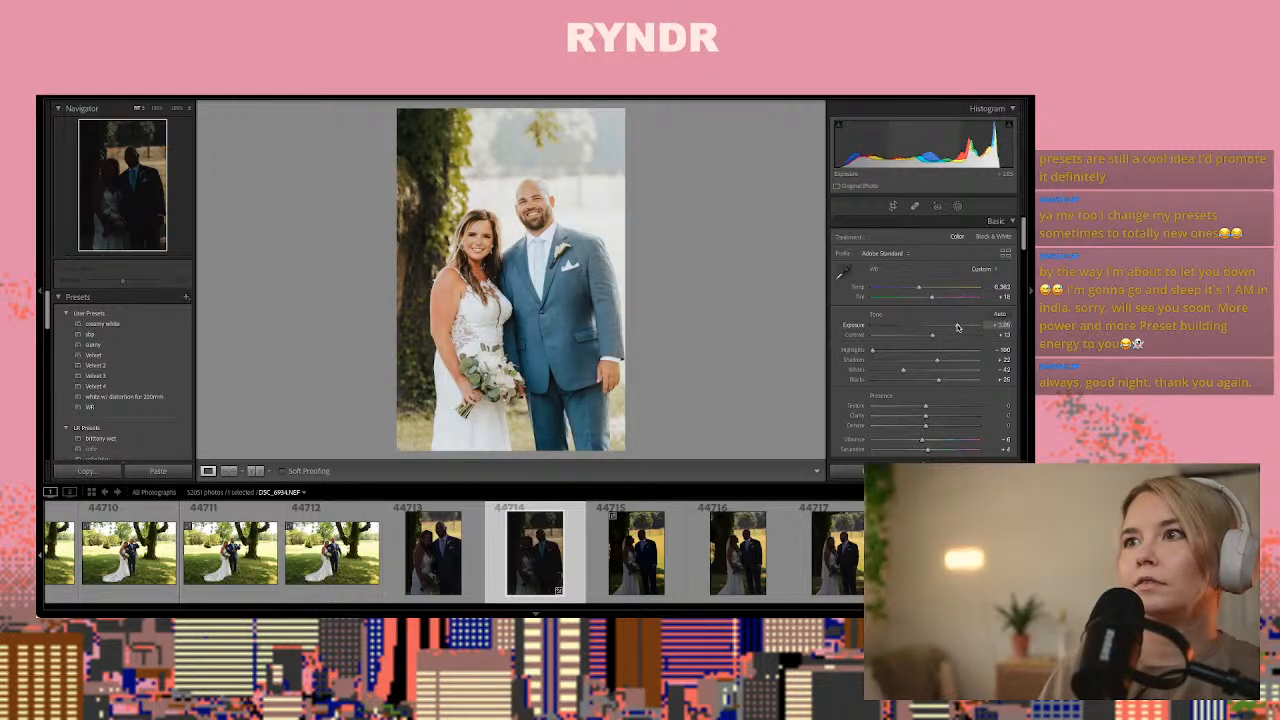
{"action": "scroll", "coordinate": [924, 416], "scroll_direction": "down", "scroll_amount": 1}
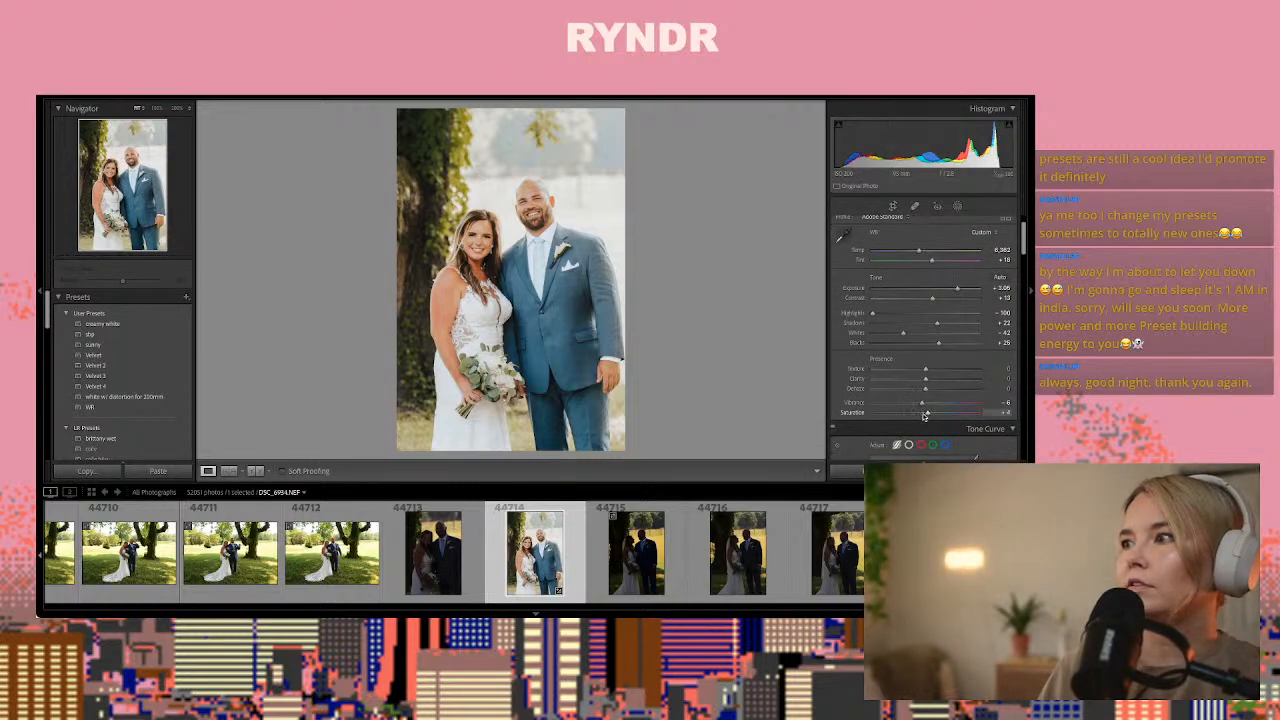
{"action": "left_click_drag", "start_coordinate": [925, 416], "coordinate": [918, 416]}
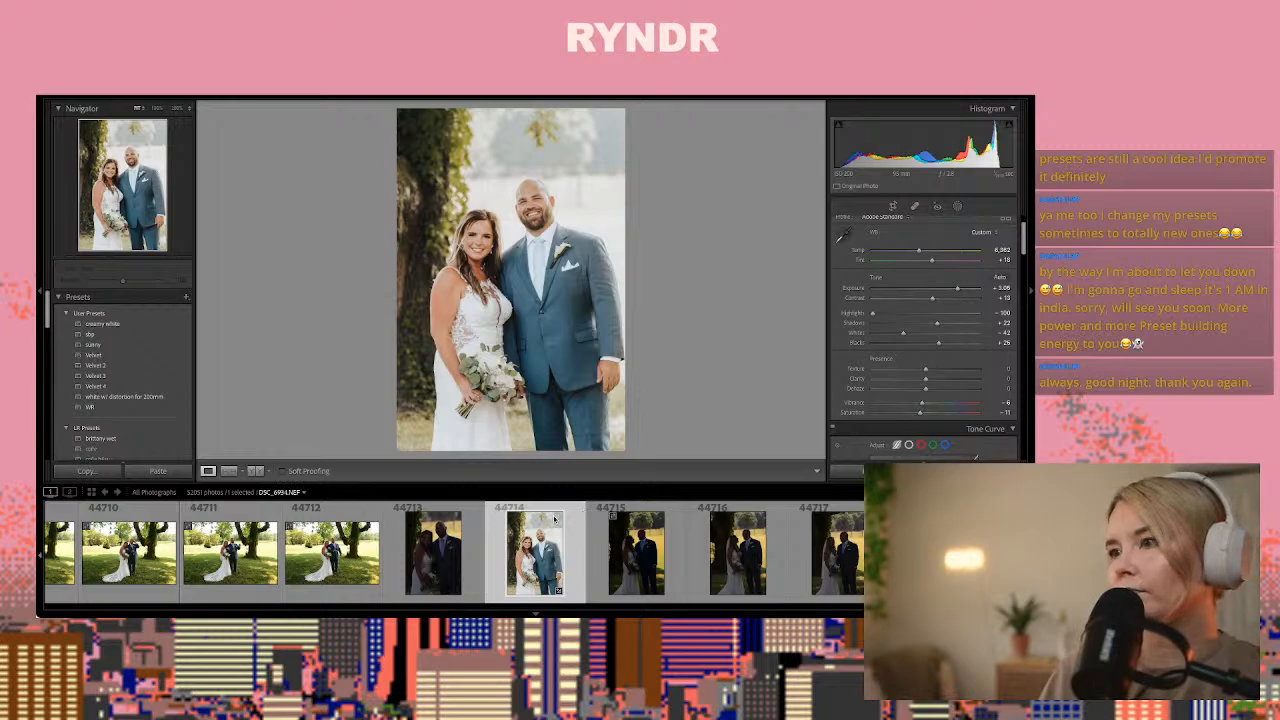
Copy photo 44714's develop settings and paste them onto backlit photo 44719 of the couple face to face
{"action": "key", "text": "ctrl+shift+c"}
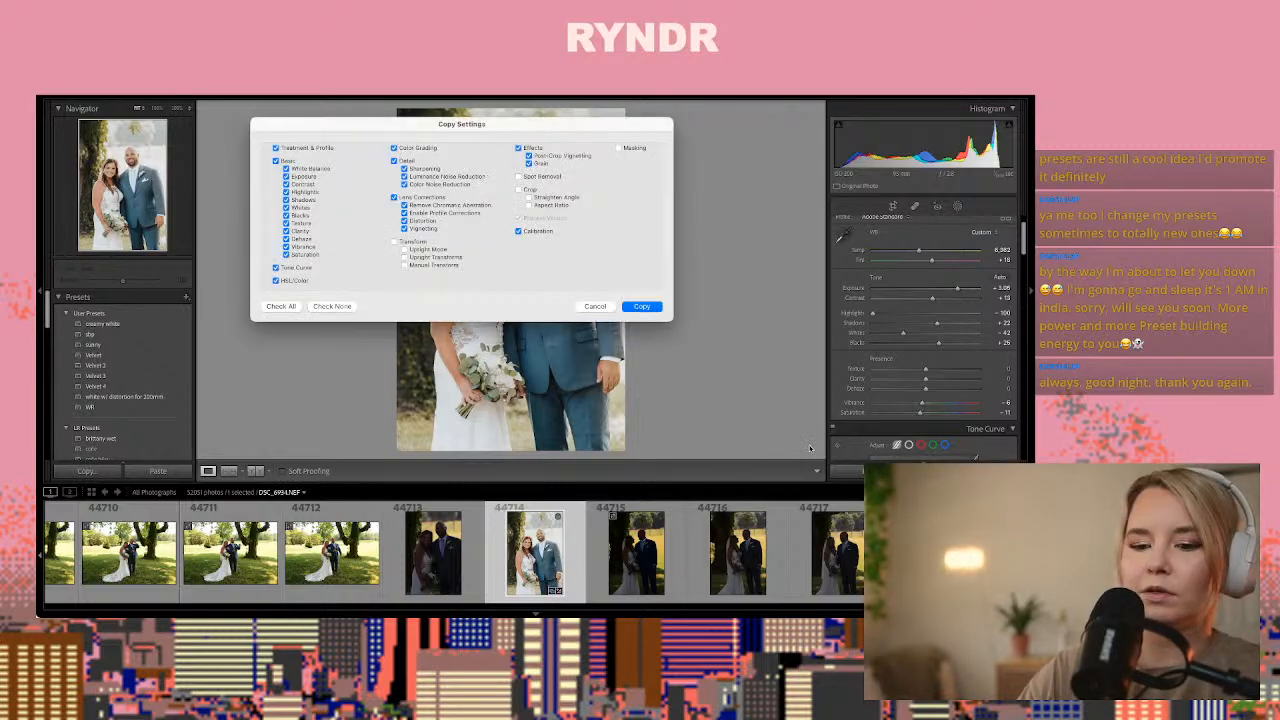
{"action": "key", "text": "Return"}
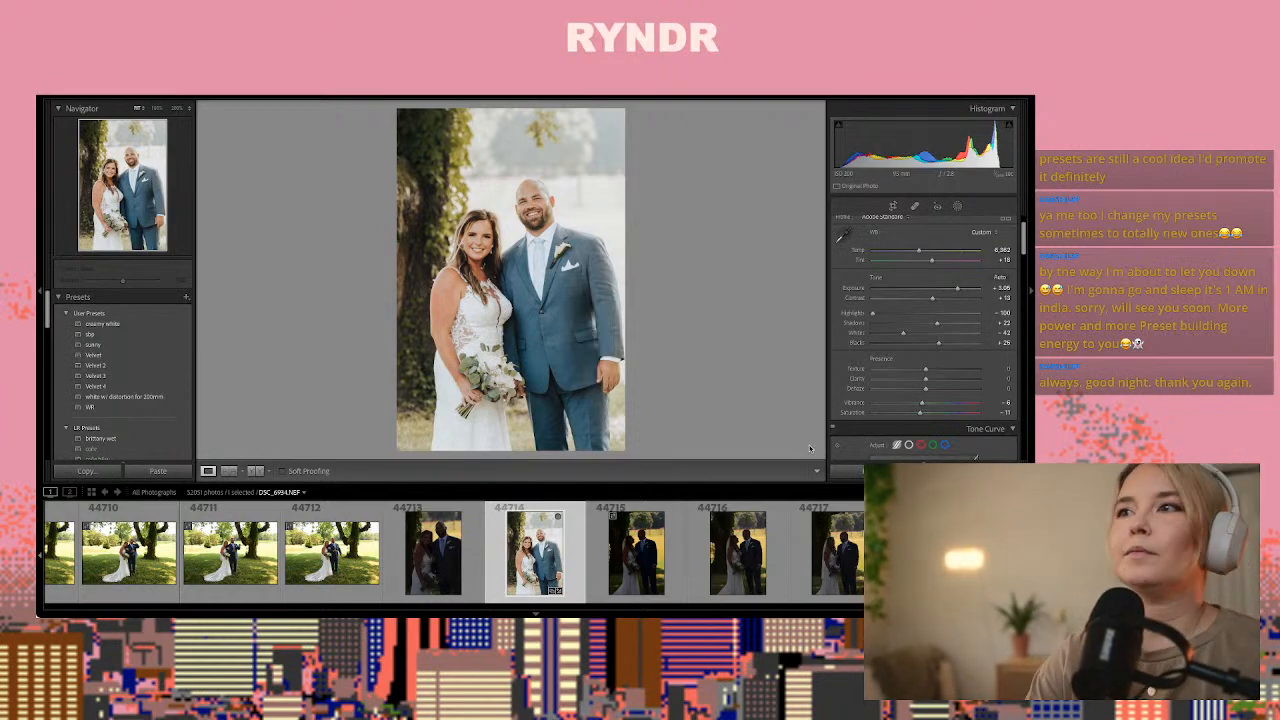
{"action": "key", "text": "Right"}
{"action": "key", "text": "Right"}
{"action": "key", "text": "Right"}
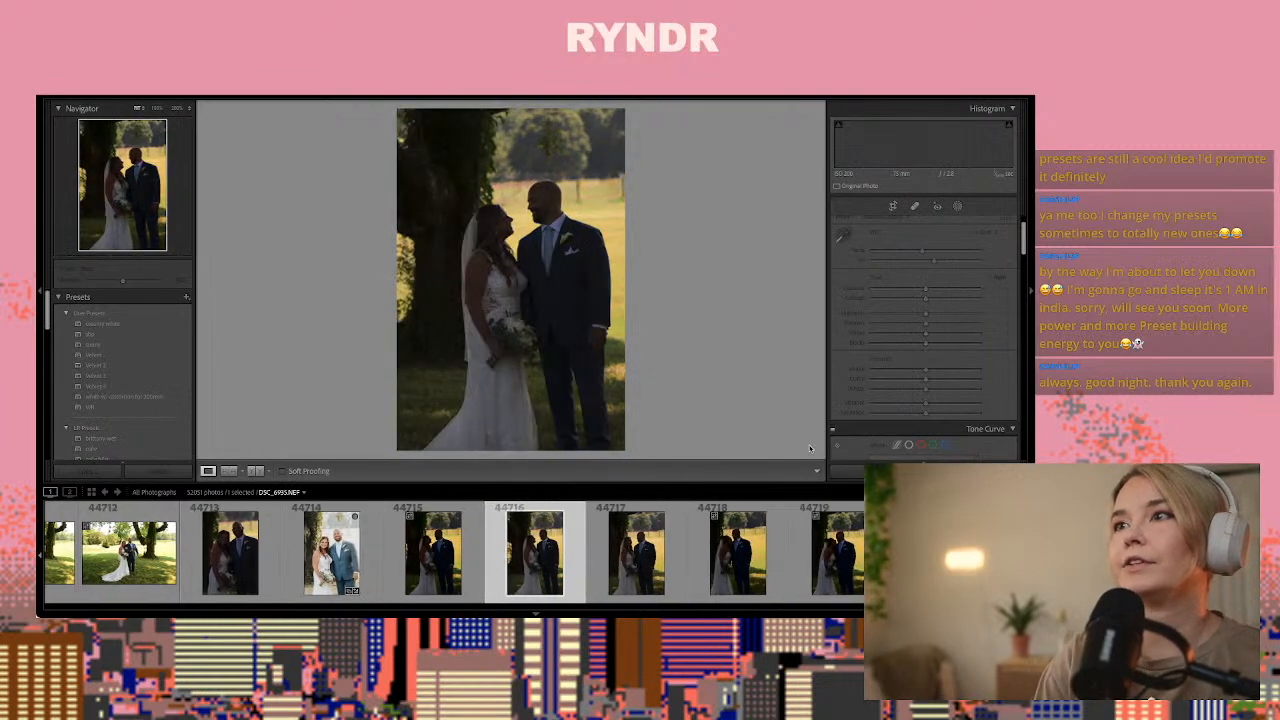
{"action": "key", "text": "Right"}
{"action": "key", "text": "Right"}
{"action": "key", "text": "Right"}
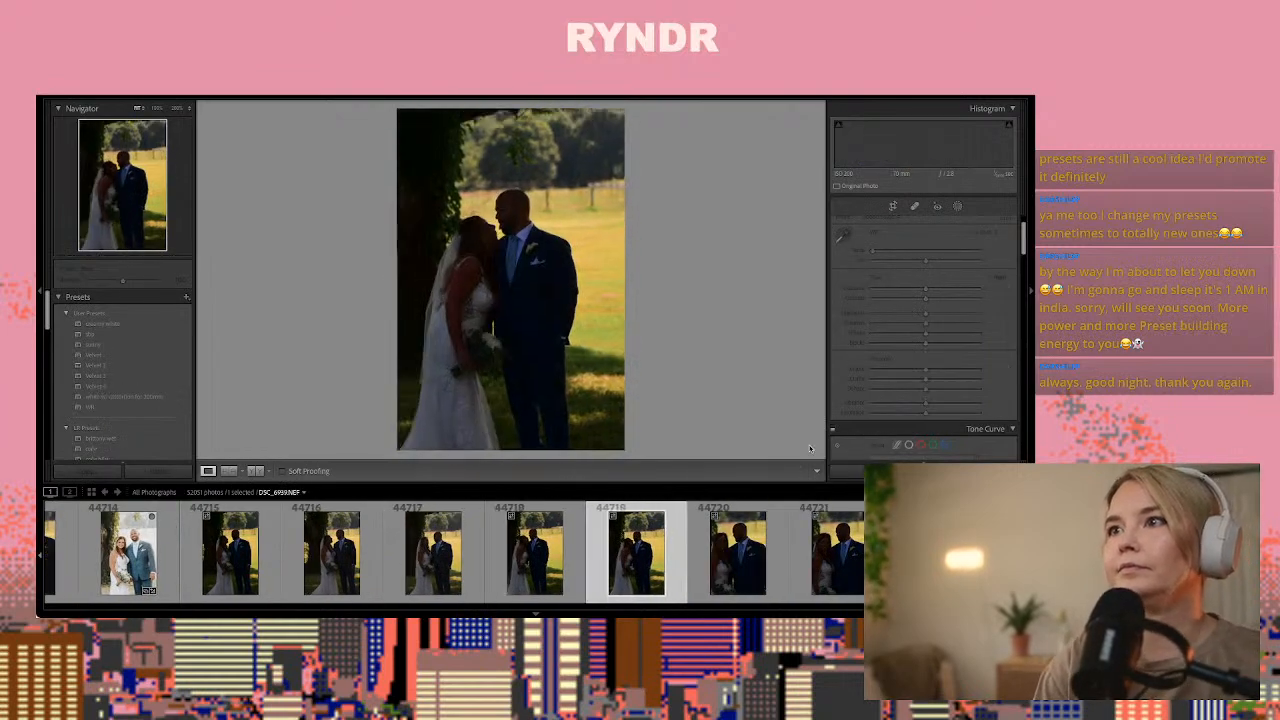
{"action": "key", "text": "Left"}
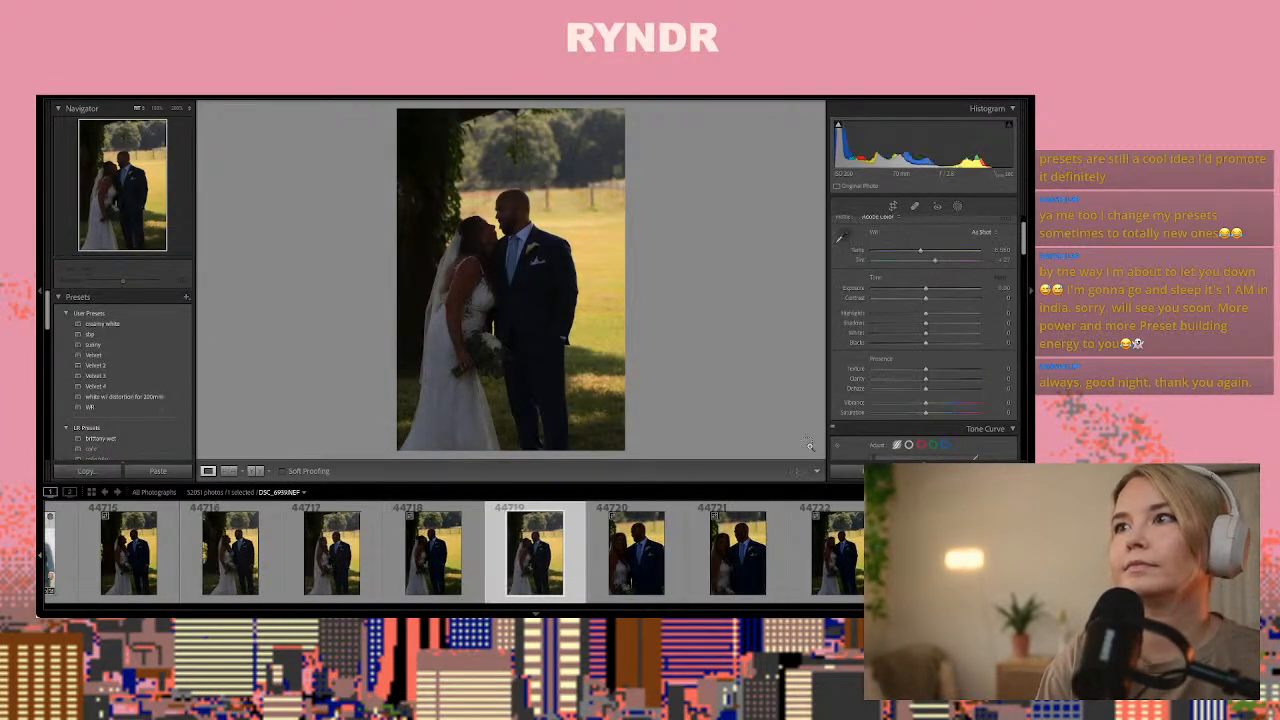
{"action": "key", "text": "ctrl+shift+v"}
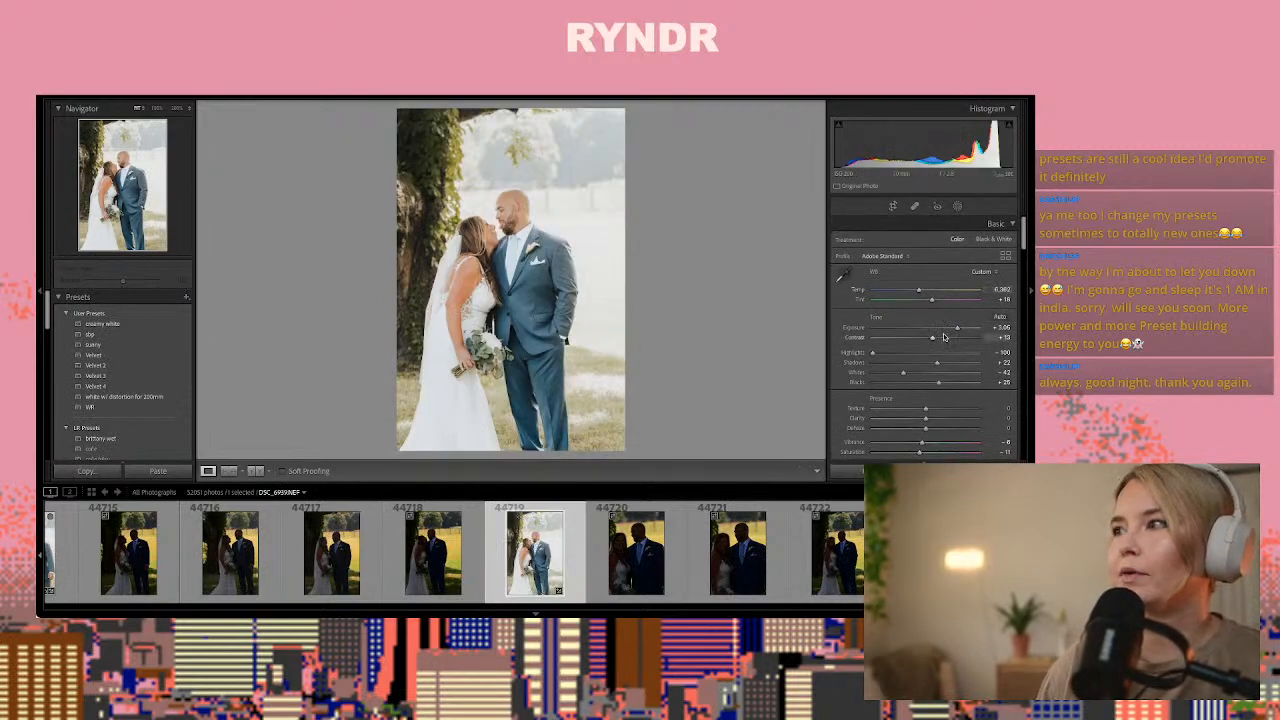
Lower the exposure of couple portrait 44719 to +2.60 and copy its develop settings
{"action": "left_click_drag", "start_coordinate": [957, 328], "coordinate": [952, 330]}
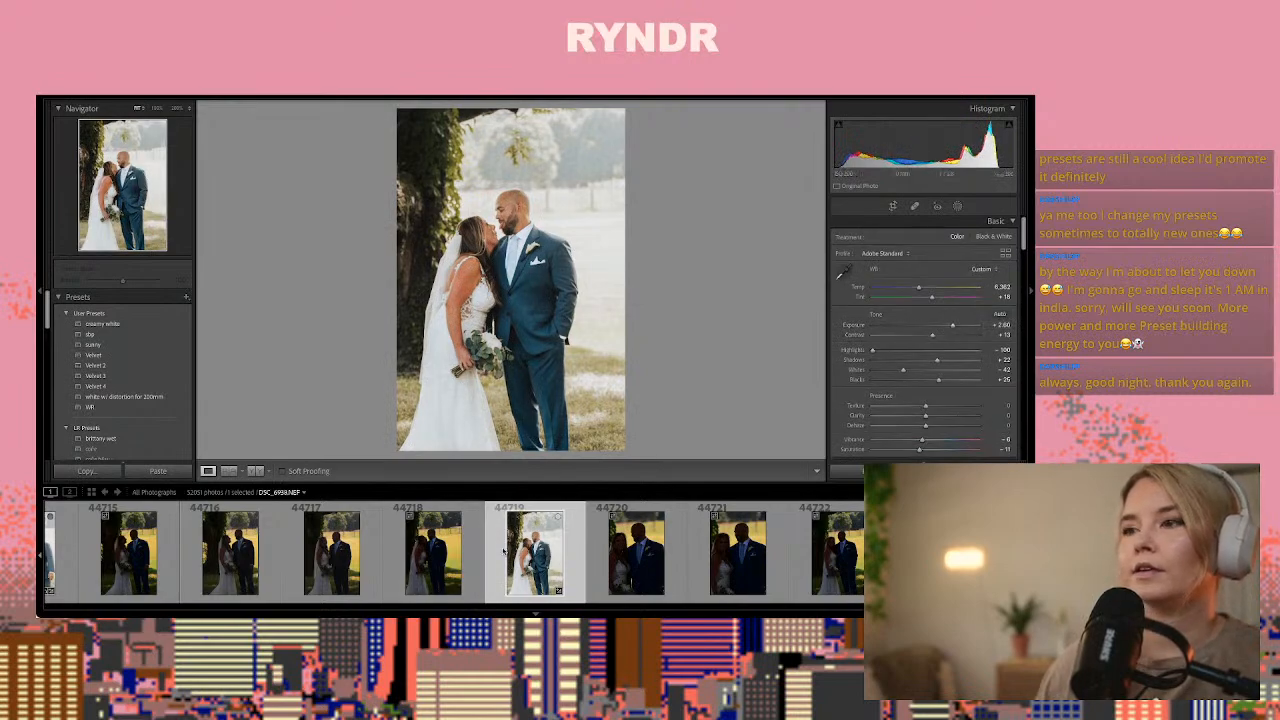
{"action": "key", "text": "ctrl+shift+c"}
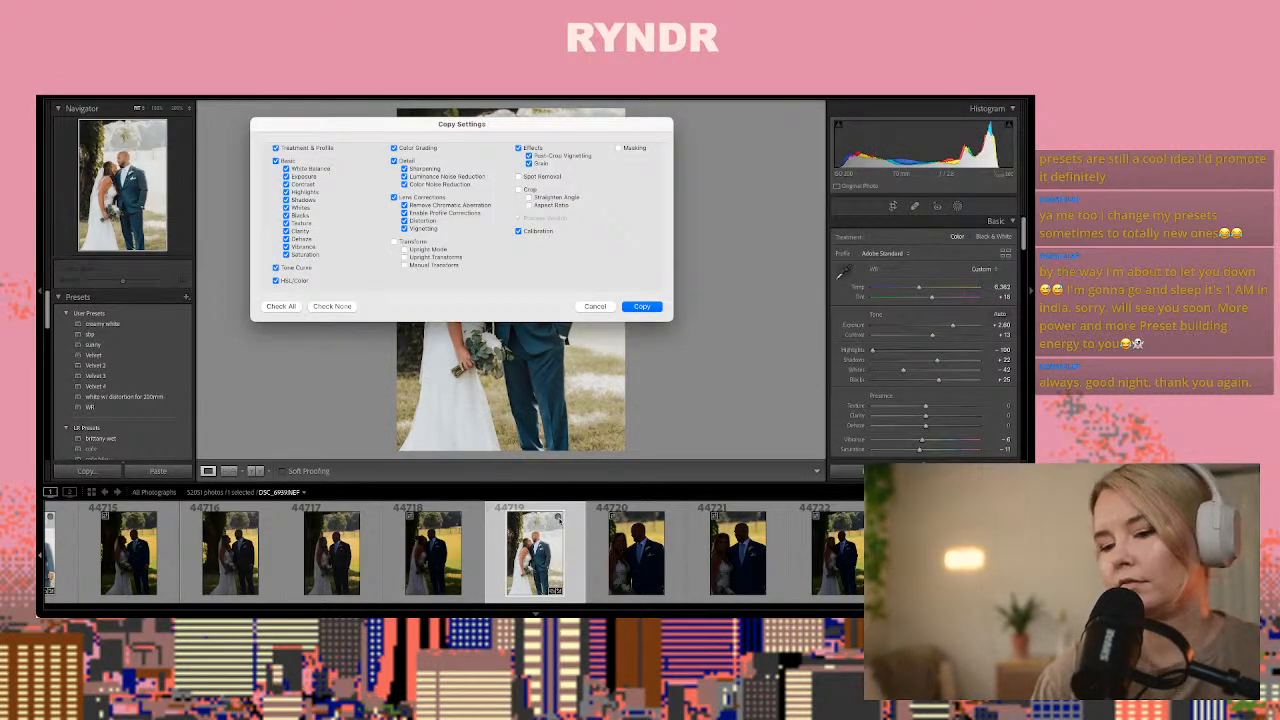
{"action": "key", "text": "Return"}
Look through the remaining backlit couple portraits from 44720 onward, continuing to indoor photo 44733 of the woman in a black dress
{"action": "key", "text": "Right"}
{"action": "key", "text": "Right"}
{"action": "key", "text": "Right"}
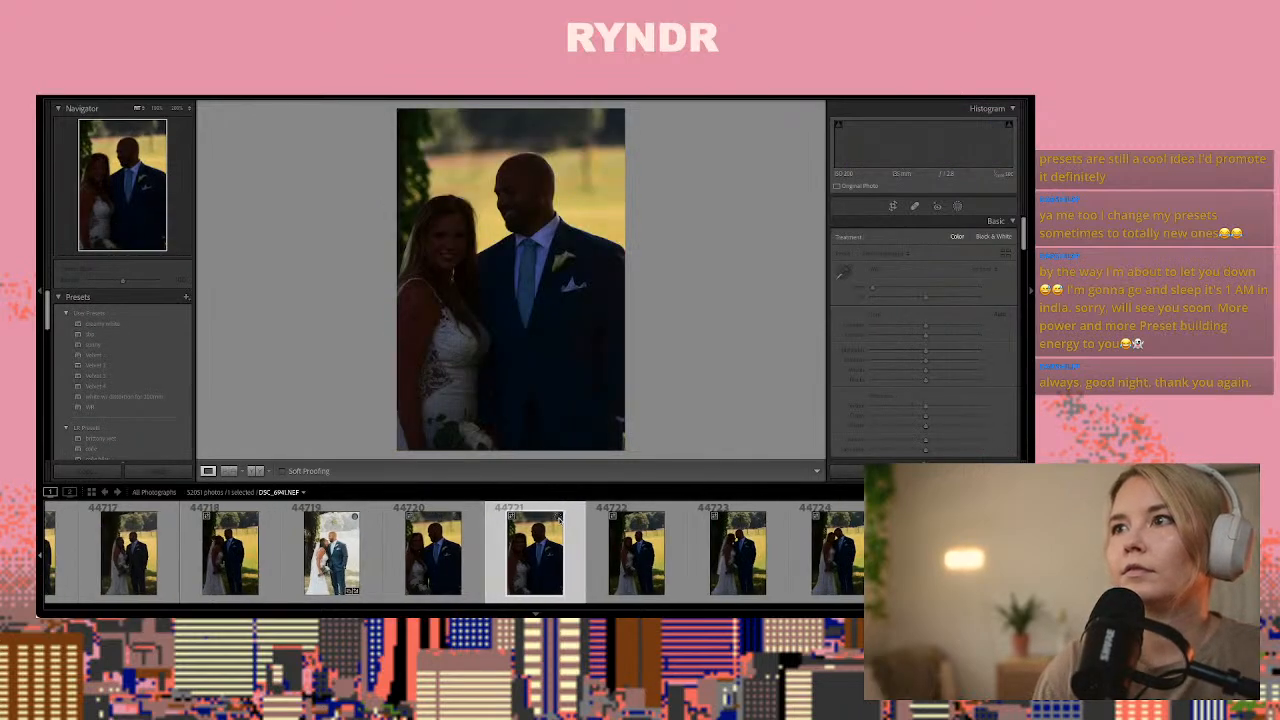
{"action": "key", "text": "Right"}
{"action": "key", "text": "Right"}
{"action": "key", "text": "Right"}
{"action": "key", "text": "Right"}
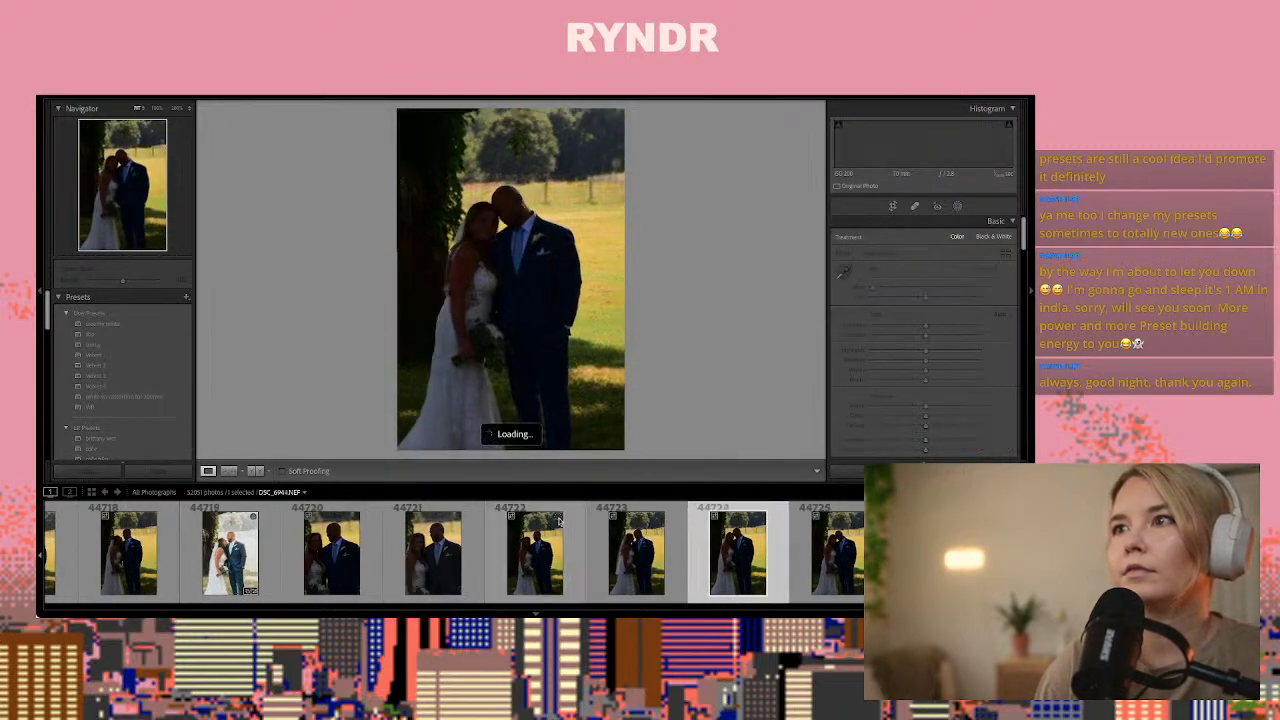
{"action": "key", "text": "Right"}
{"action": "key", "text": "Right"}
{"action": "key", "text": "Right"}
{"action": "key", "text": "Right"}
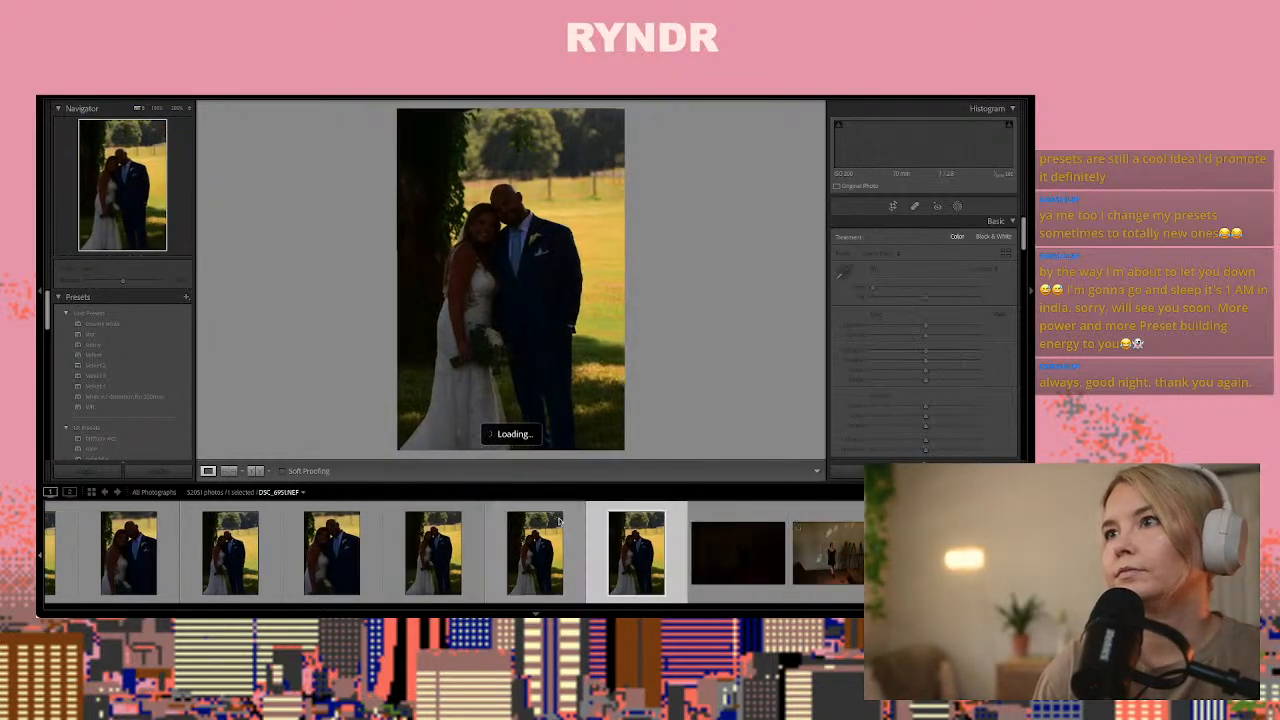
{"action": "key", "text": "Right"}
{"action": "key", "text": "Right"}
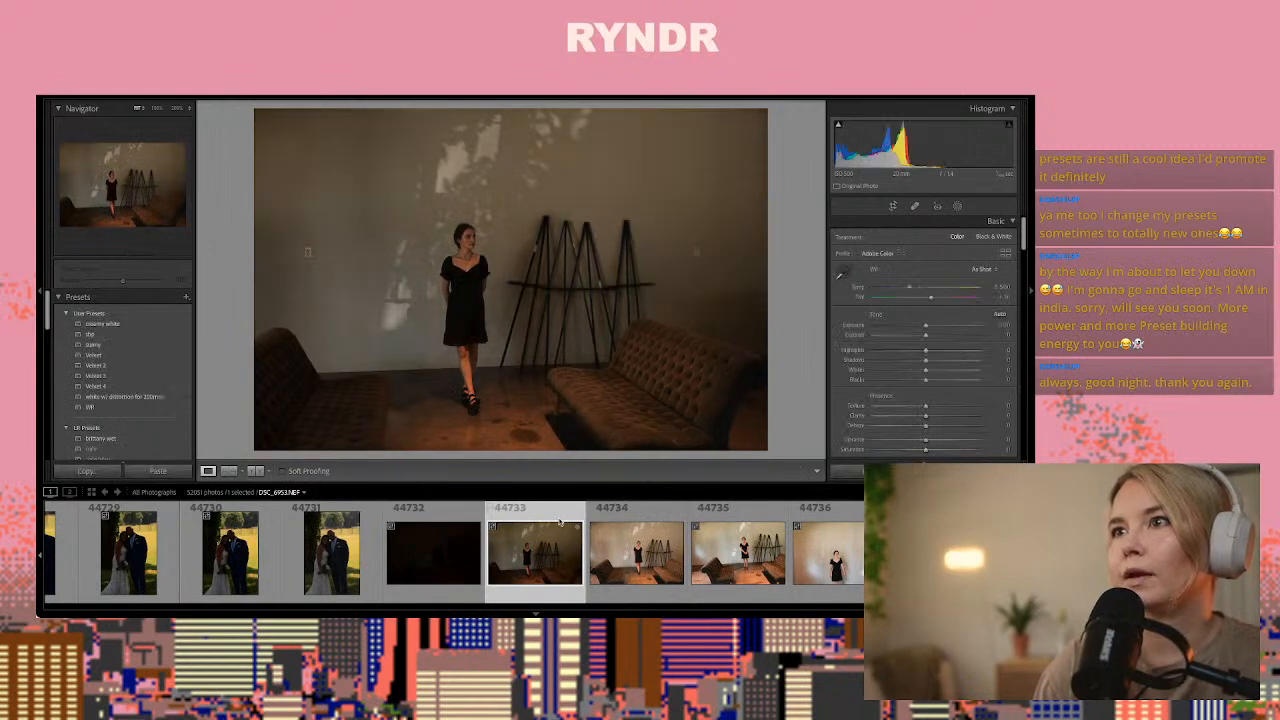
Paste the copied develop settings onto indoor photo 44733 and set its exposure to +1.70
{"action": "key", "text": "ctrl+shift+v"}
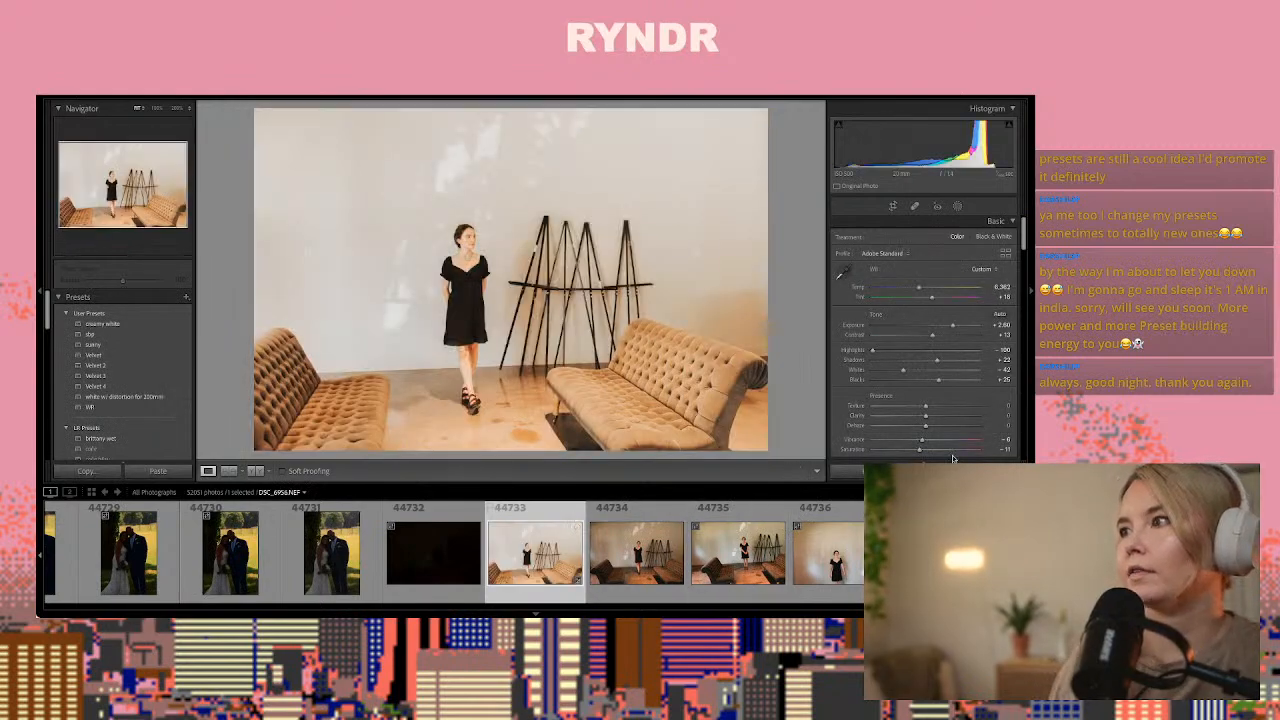
{"action": "left_click_drag", "start_coordinate": [953, 326], "coordinate": [943, 326]}
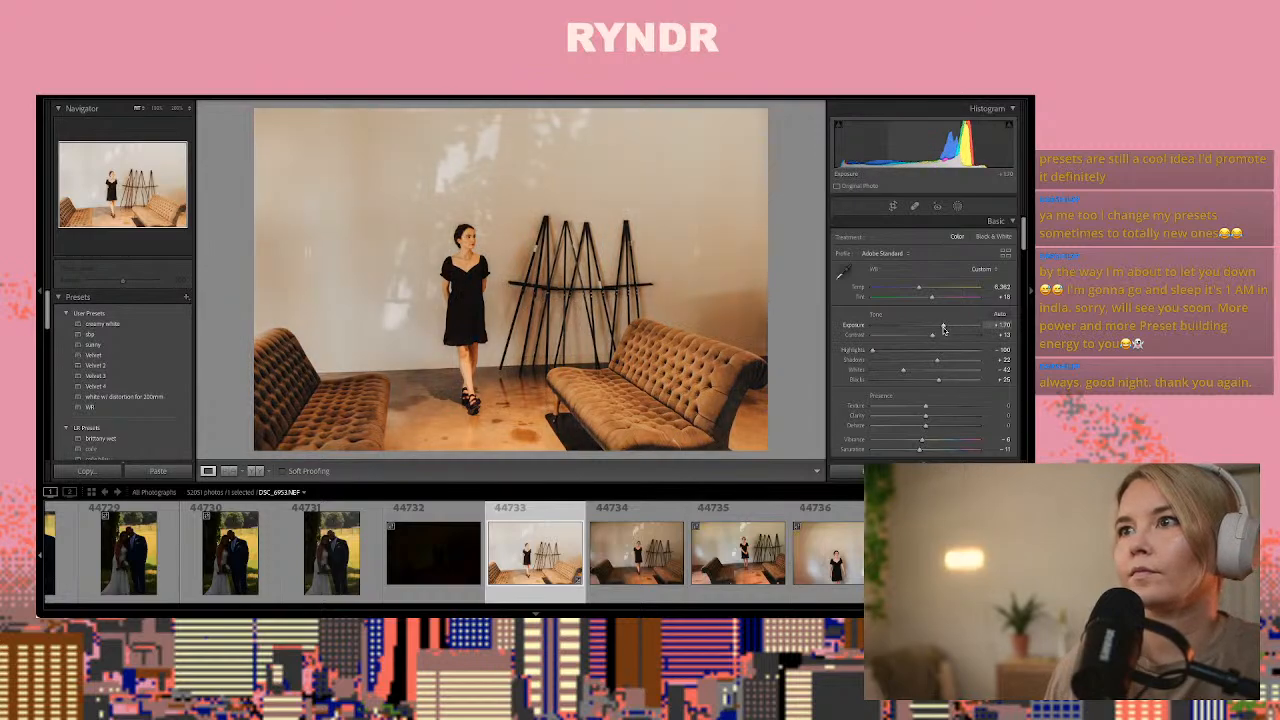
Set photo 44733's white balance by sampling the pale wall above the woman as neutral, and raise the exposure to +2.10
{"action": "left_click", "coordinate": [843, 272]}
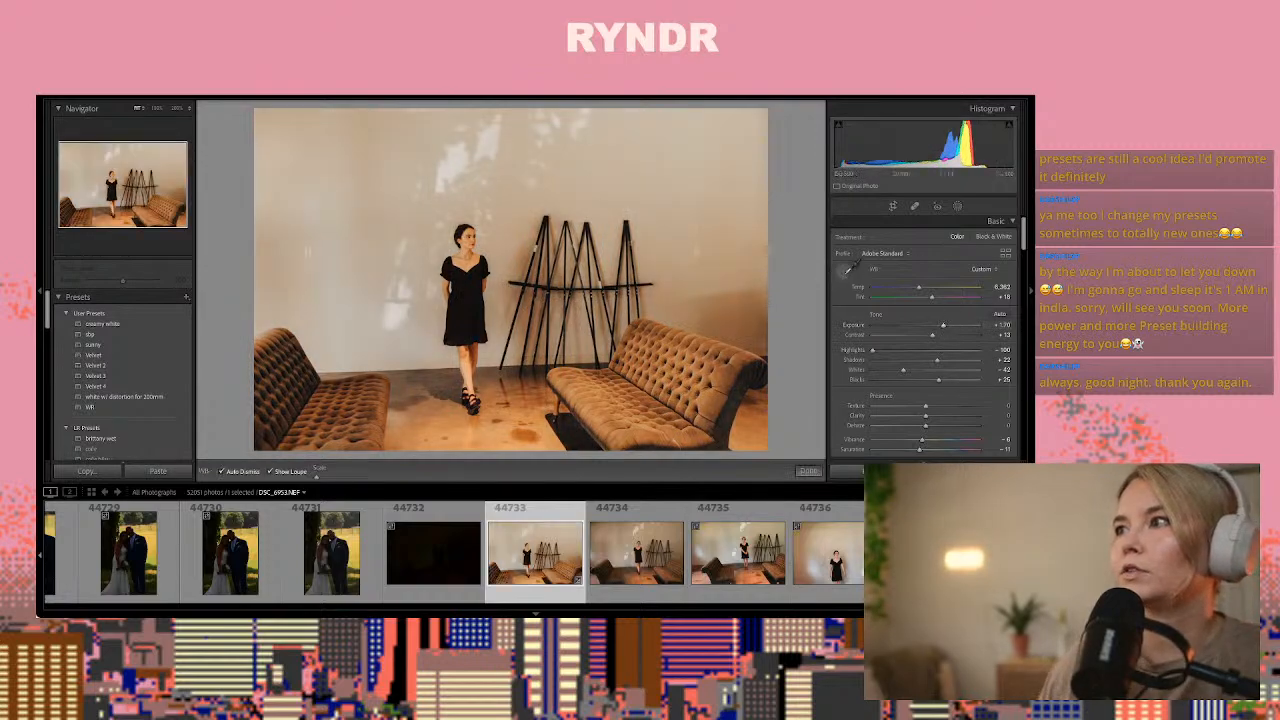
{"action": "left_click", "coordinate": [843, 272]}
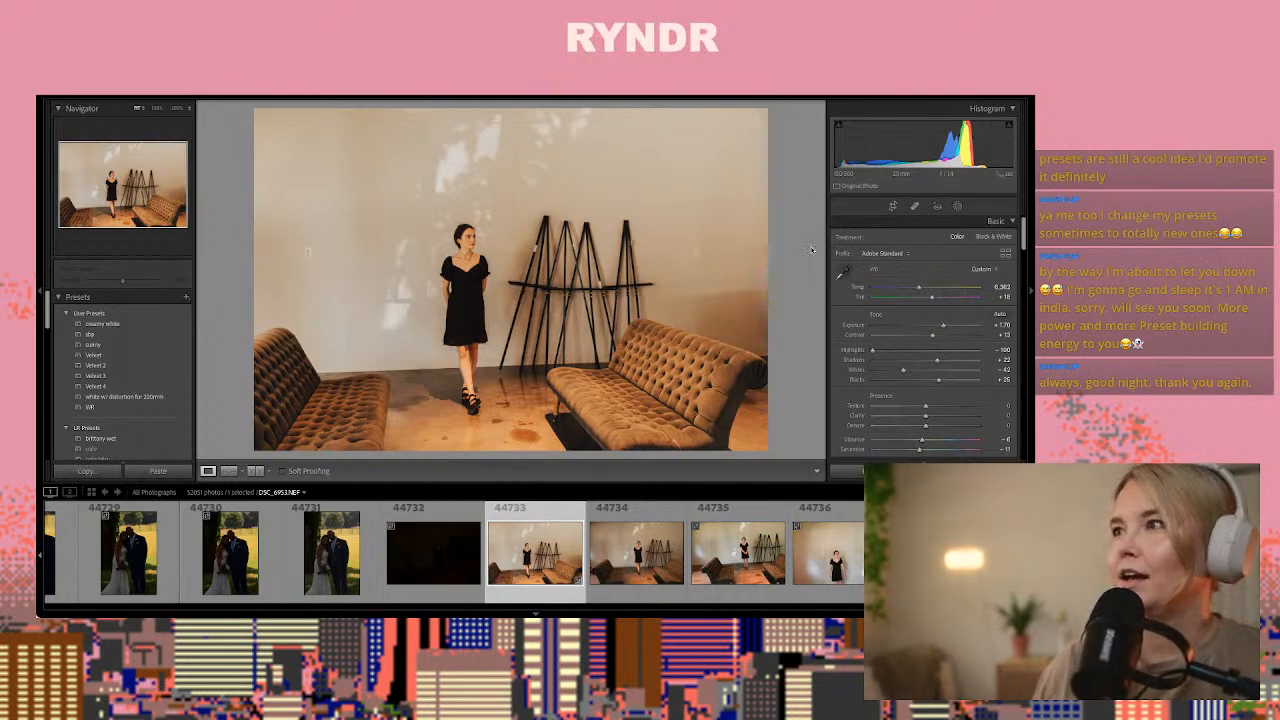
{"action": "left_click", "coordinate": [849, 281]}
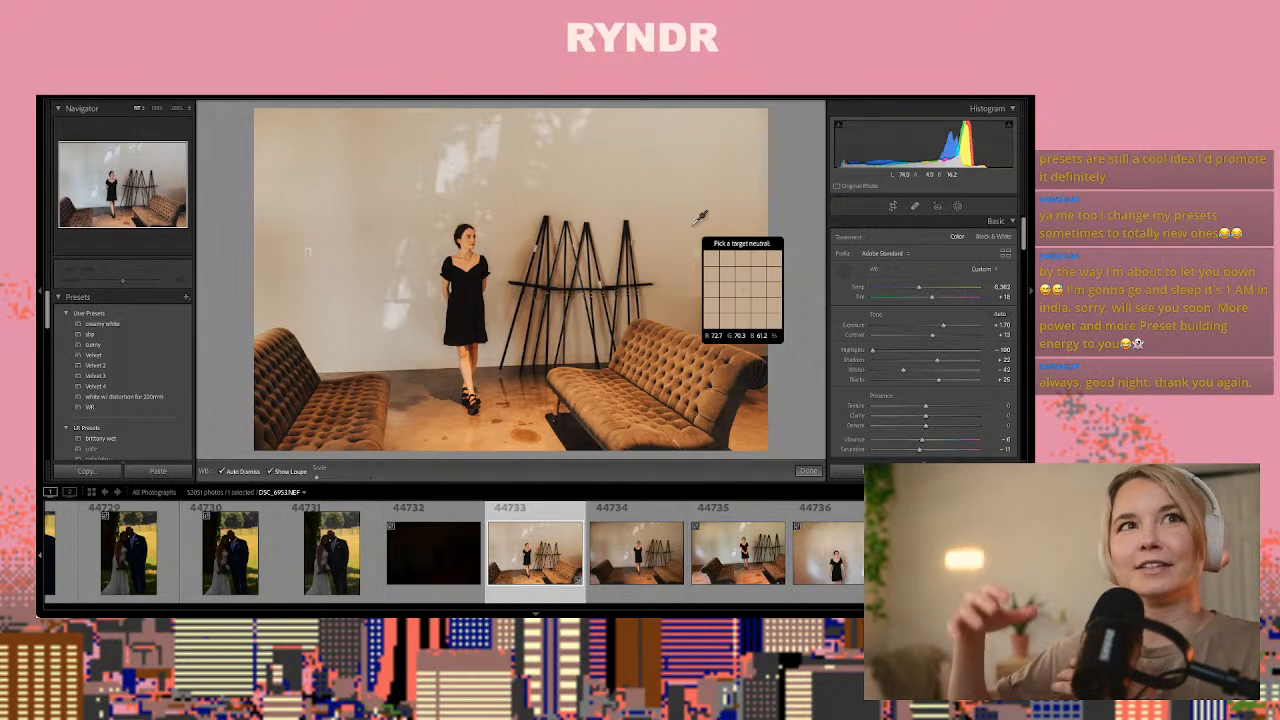
{"action": "left_click", "coordinate": [455, 154]}
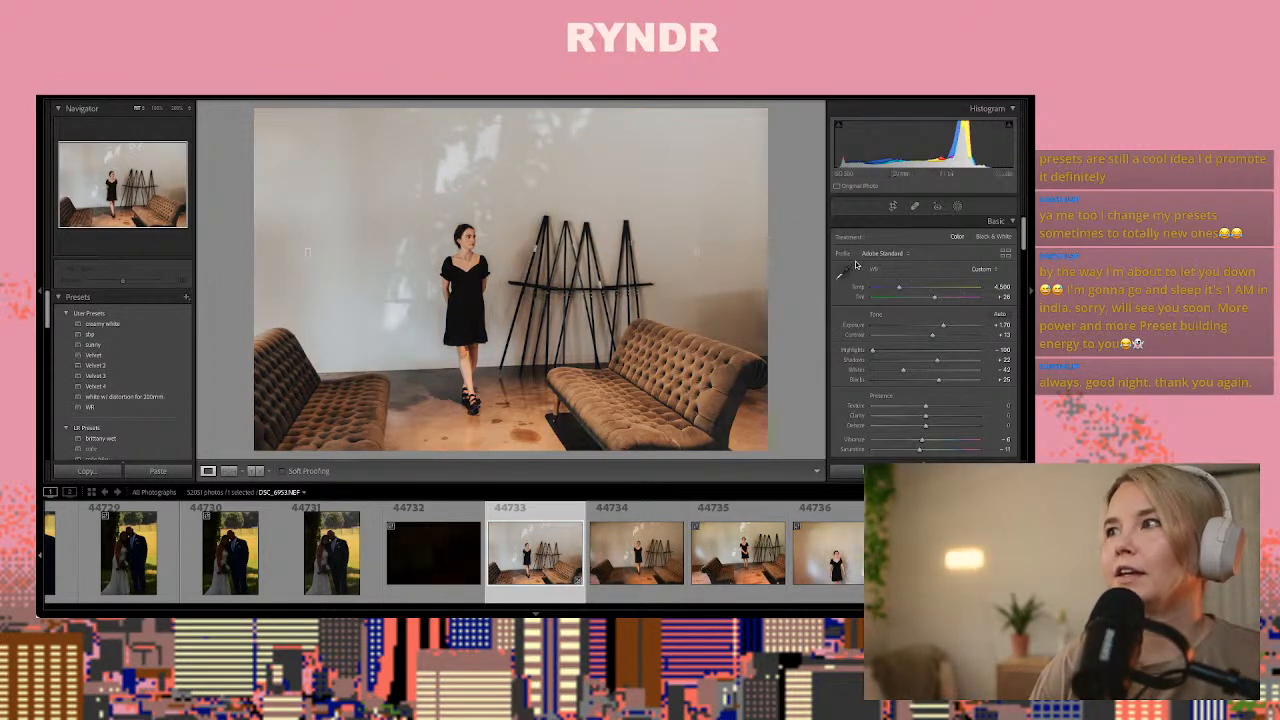
{"action": "left_click_drag", "start_coordinate": [943, 326], "coordinate": [946, 327]}
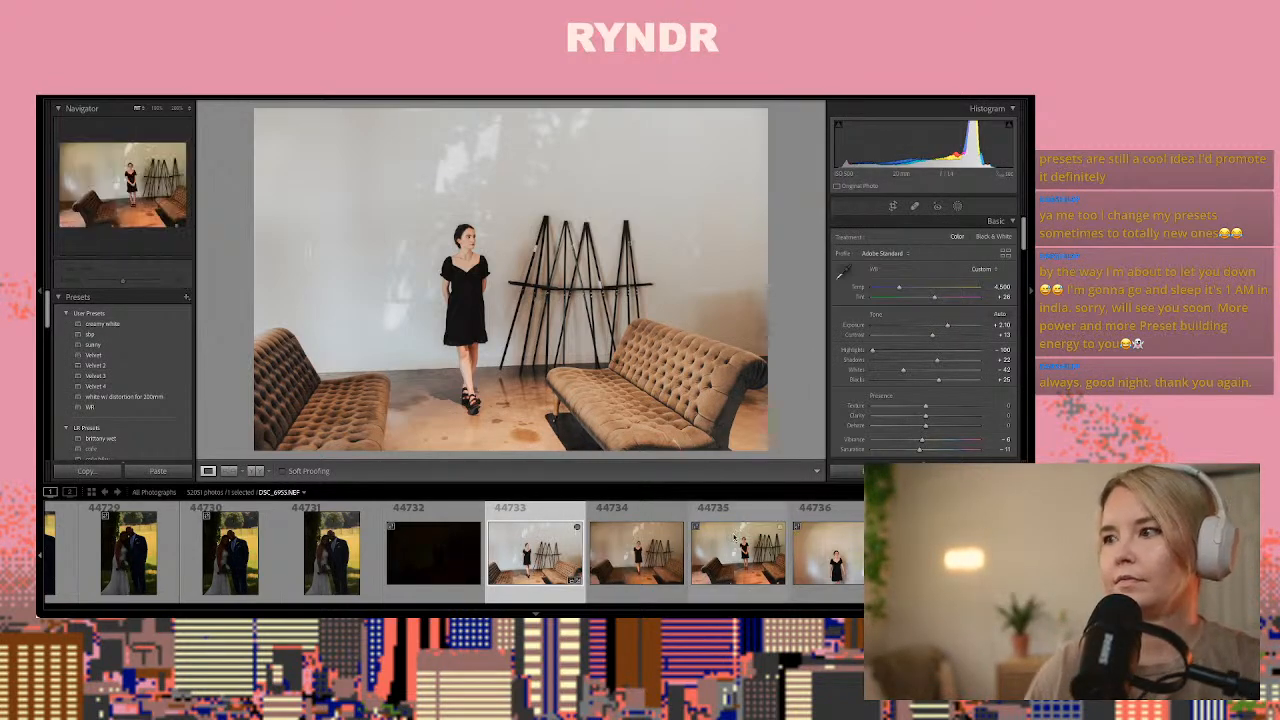
Copy photo 44733's develop settings and paste them onto photo 44735 of the woman standing between the two sofas
{"action": "key", "text": "ctrl+shift+c"}
{"action": "key", "text": "Return"}
{"action": "key", "text": "Right"}
{"action": "key", "text": "Right"}
{"action": "key", "text": "Right"}
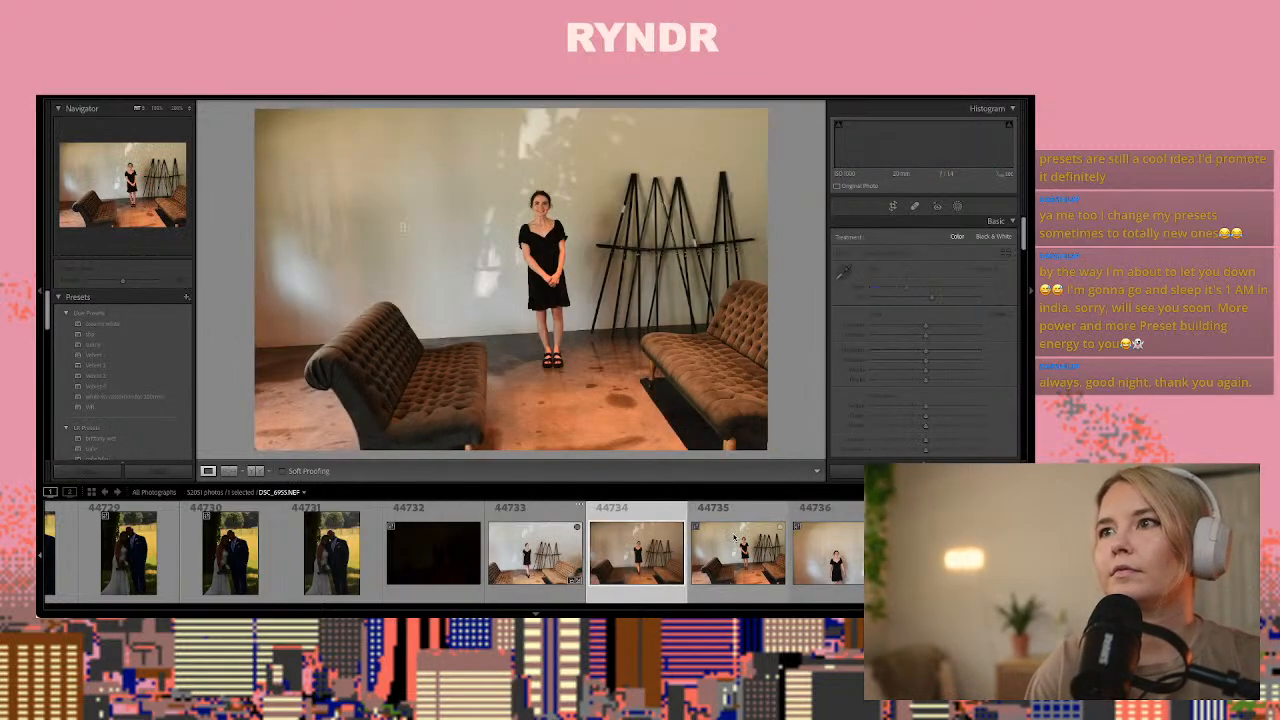
{"action": "key", "text": "Left"}
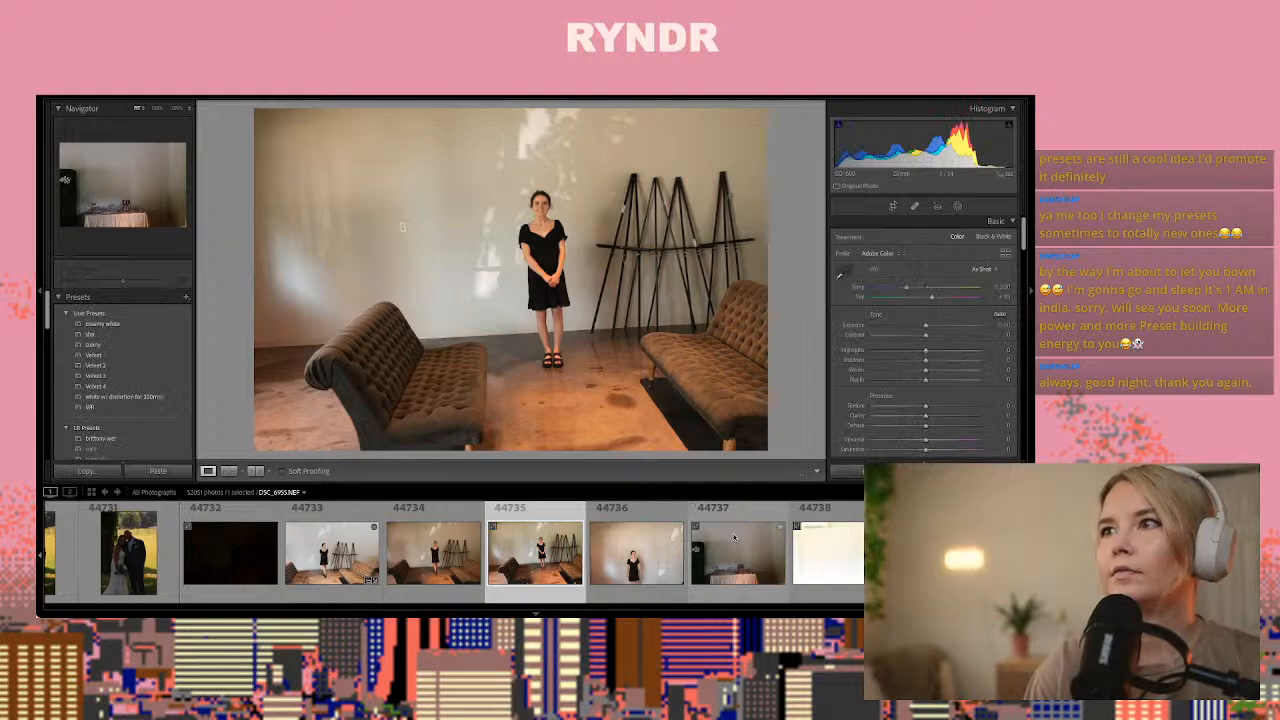
{"action": "key", "text": "ctrl+shift+v"}
Look through the photos from 44736 onward, including the reception hall and invitation shots, and select vertical reception photo 44747
{"action": "key", "text": "Right"}
{"action": "key", "text": "Right"}
{"action": "key", "text": "Right"}
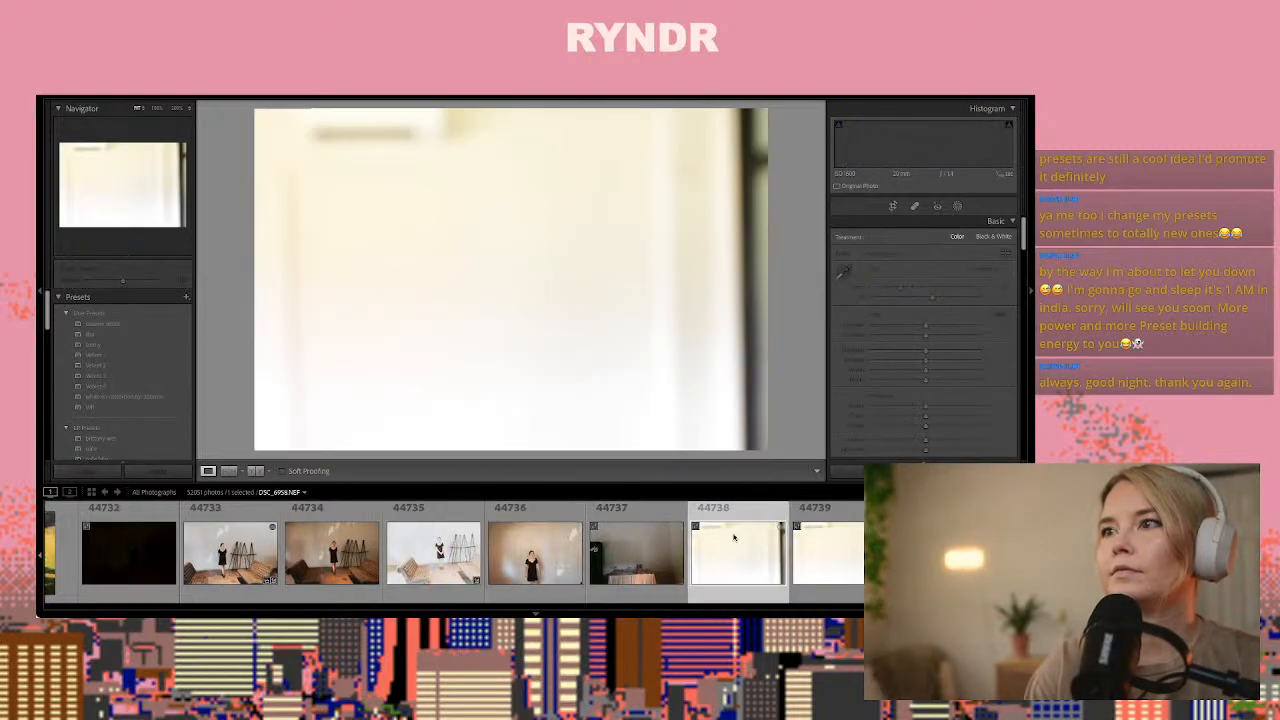
{"action": "key", "text": "Left"}
{"action": "key", "text": "Left"}
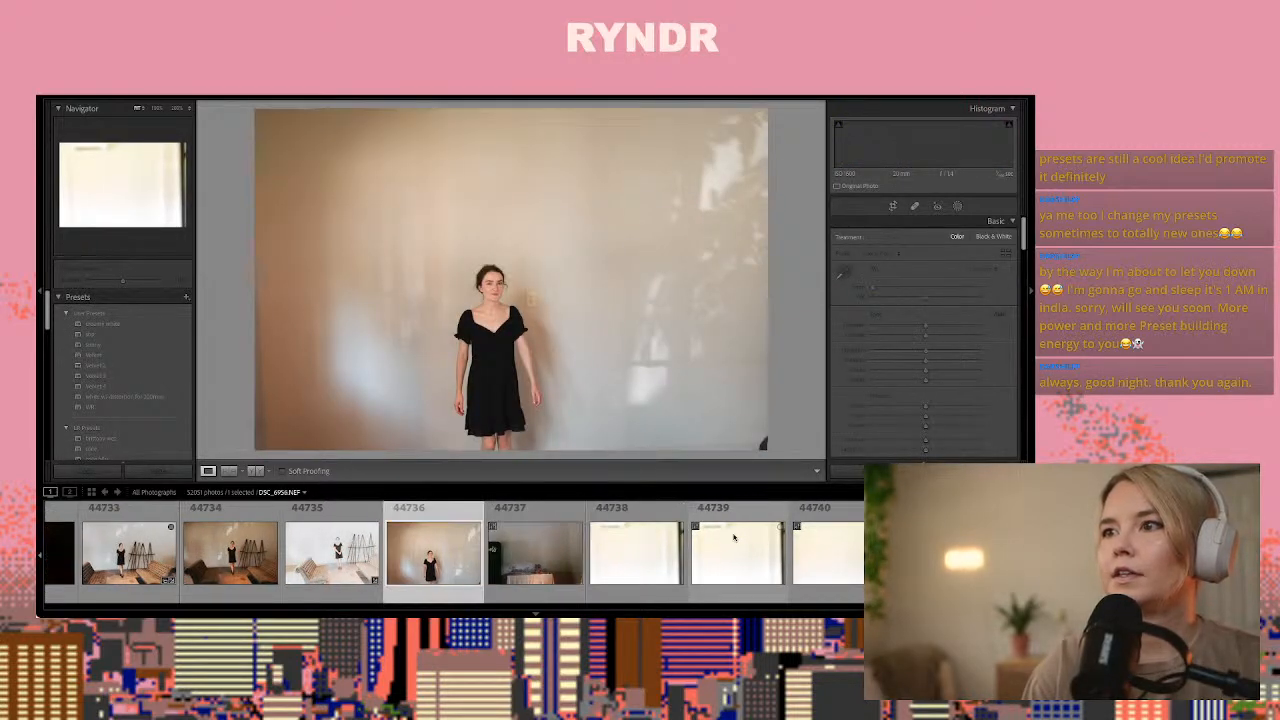
{"action": "key", "text": "Right"}
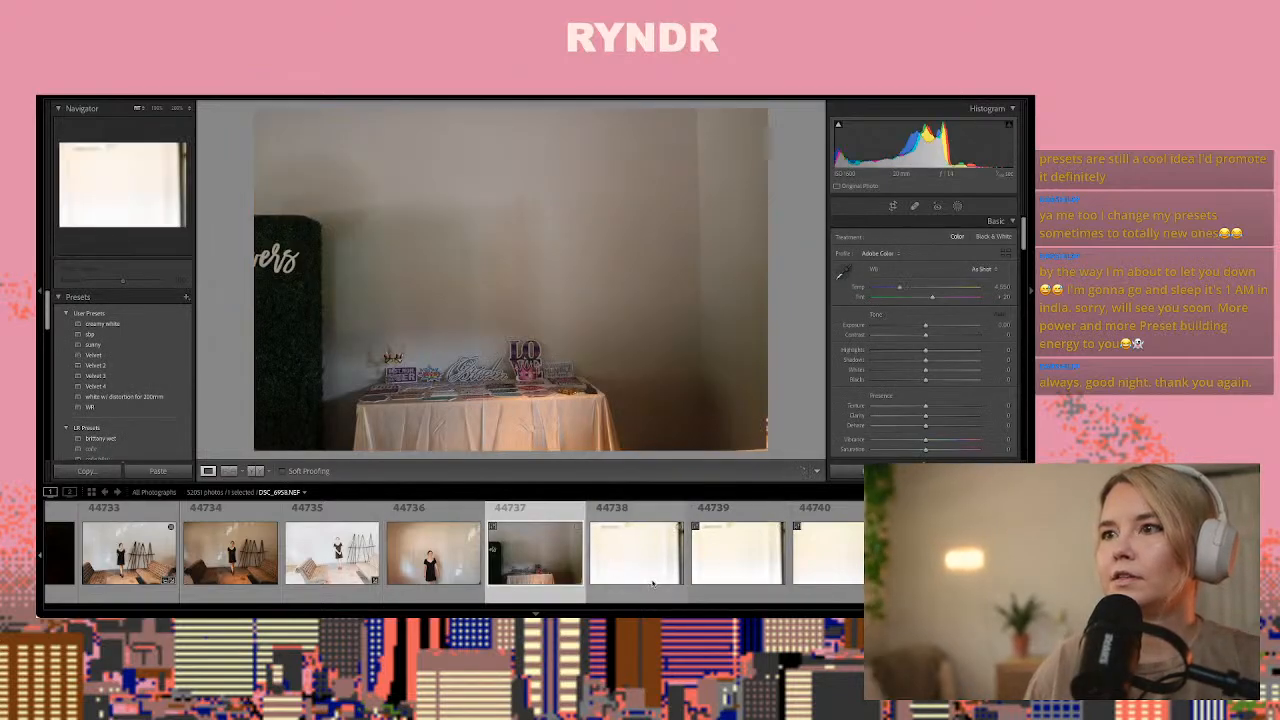
{"action": "scroll", "coordinate": [655, 579], "scroll_direction": "down", "scroll_amount": 5}
{"action": "scroll", "coordinate": [655, 579], "scroll_direction": "down", "scroll_amount": 7}
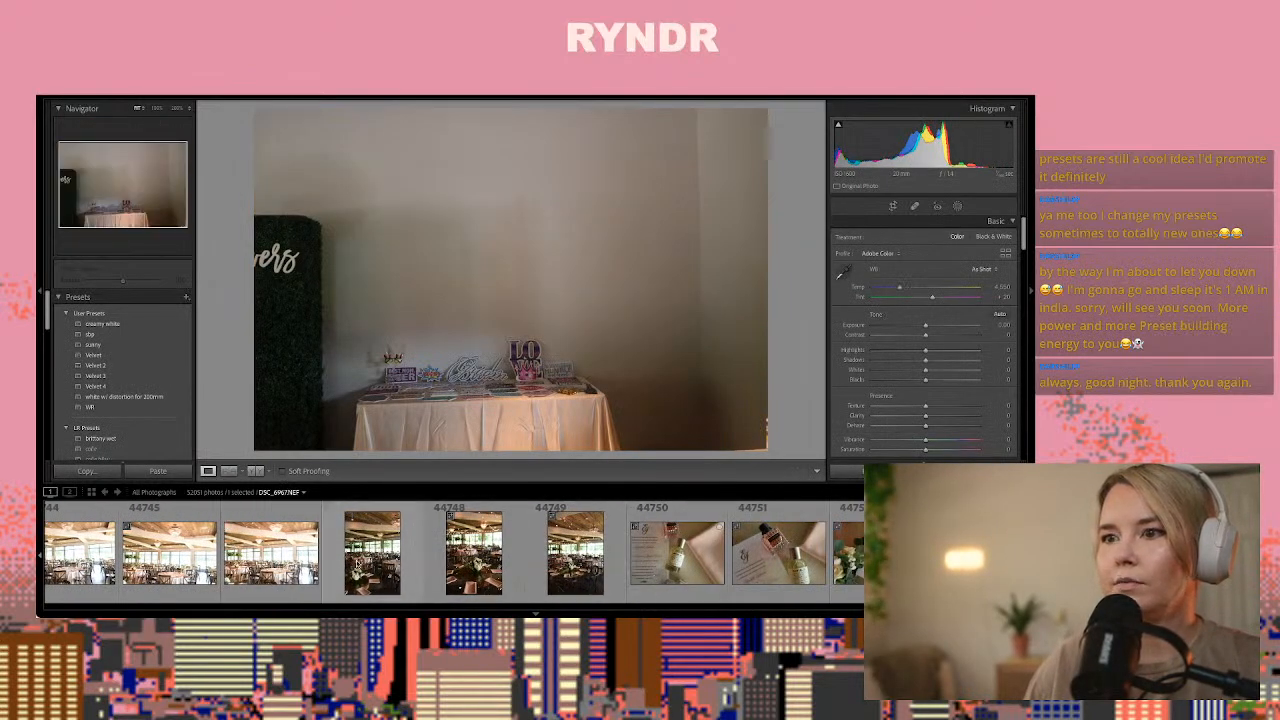
{"action": "left_click", "coordinate": [270, 553]}
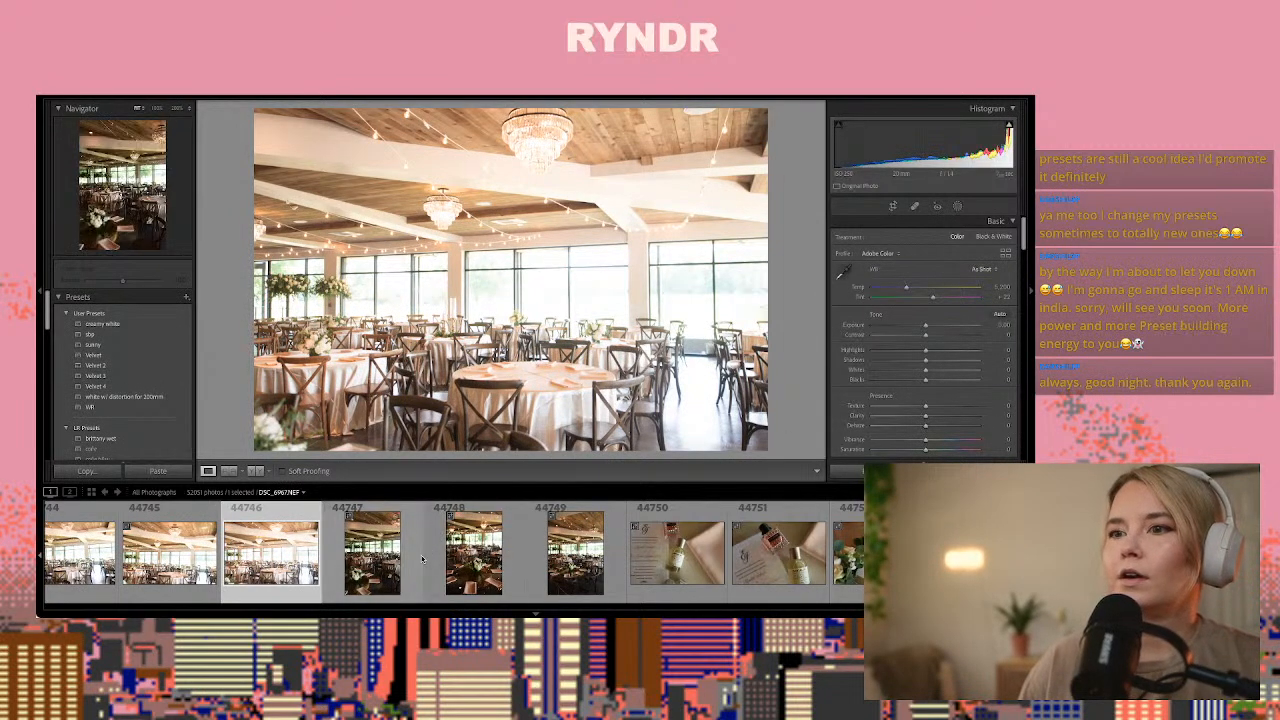
{"action": "scroll", "coordinate": [425, 568], "scroll_direction": "down", "scroll_amount": 5}
{"action": "scroll", "coordinate": [425, 568], "scroll_direction": "up", "scroll_amount": 5}
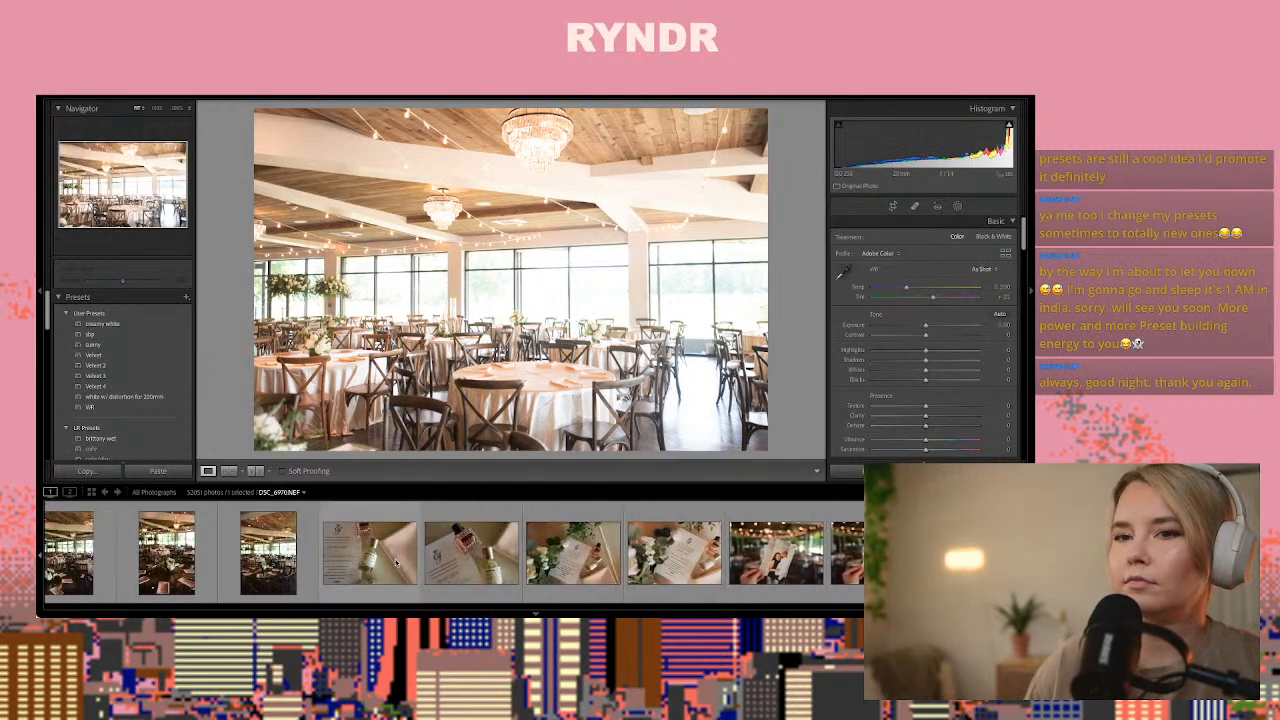
{"action": "left_click", "coordinate": [462, 568]}
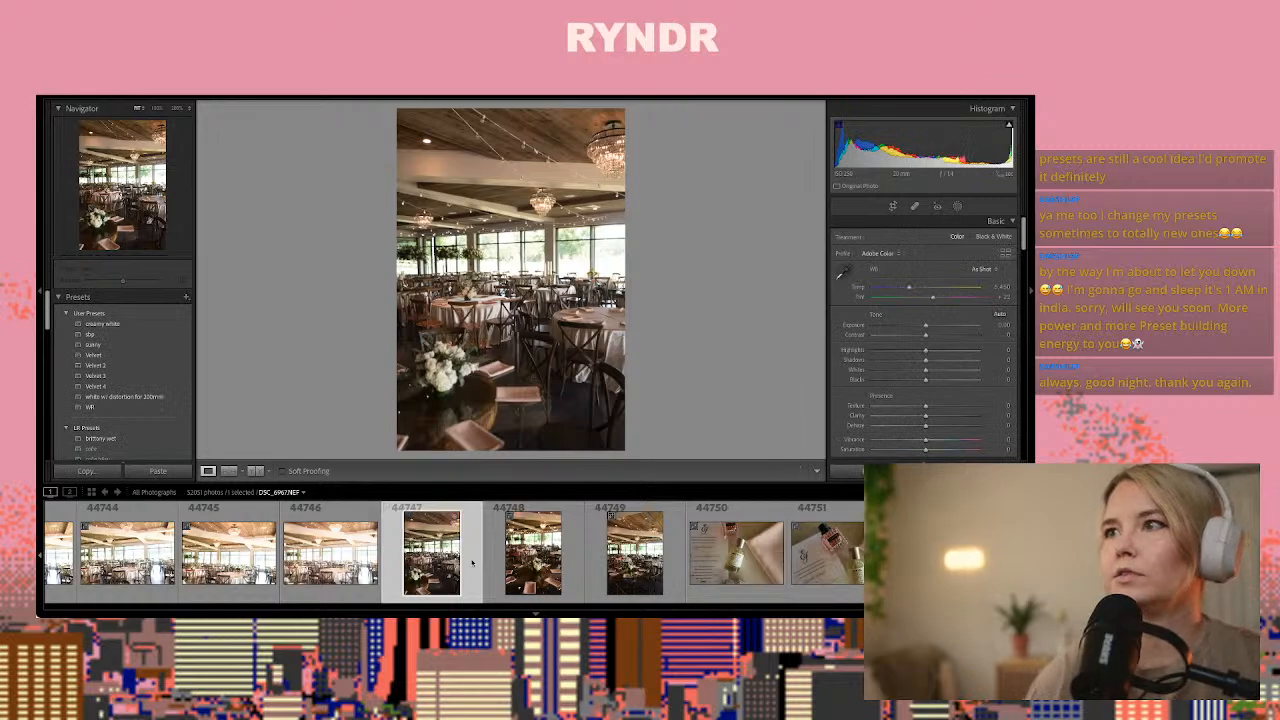
Paste the copied develop settings onto reception photo 44747, with temperature at 5,450 and exposure at about +0.40
{"action": "key", "text": "ctrl+shift+v"}
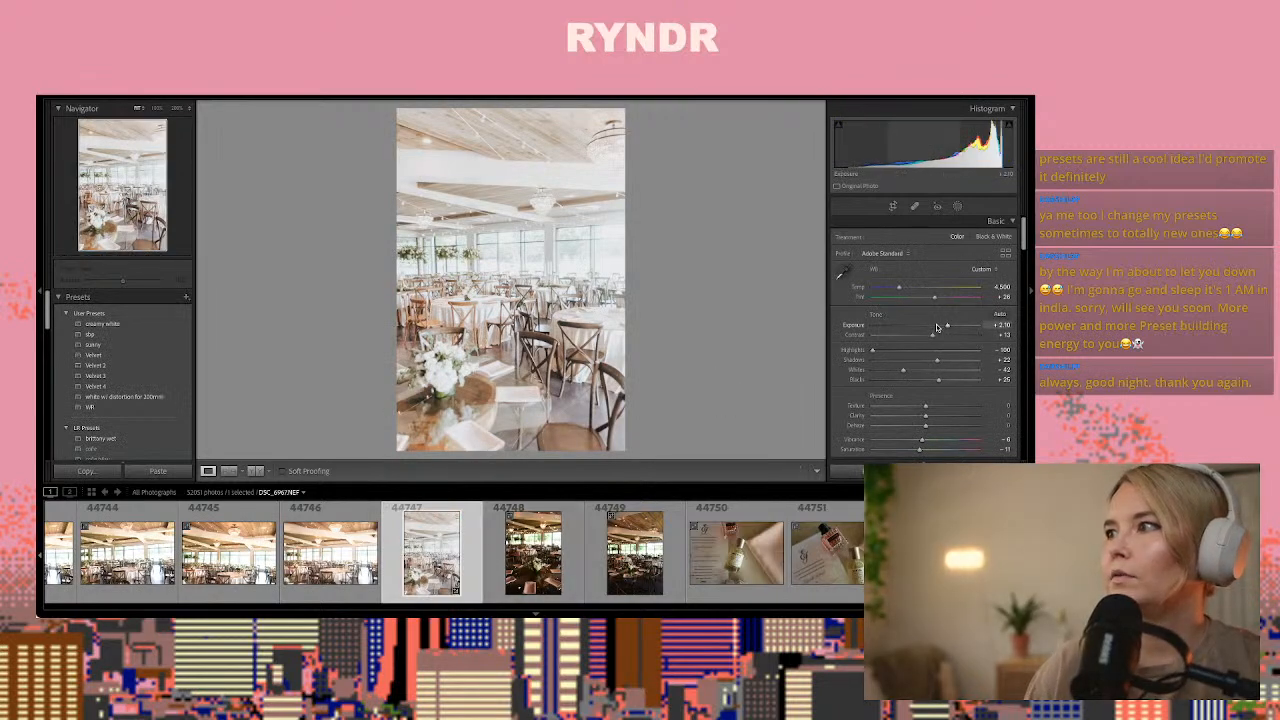
{"action": "left_click_drag", "start_coordinate": [943, 326], "coordinate": [934, 328]}
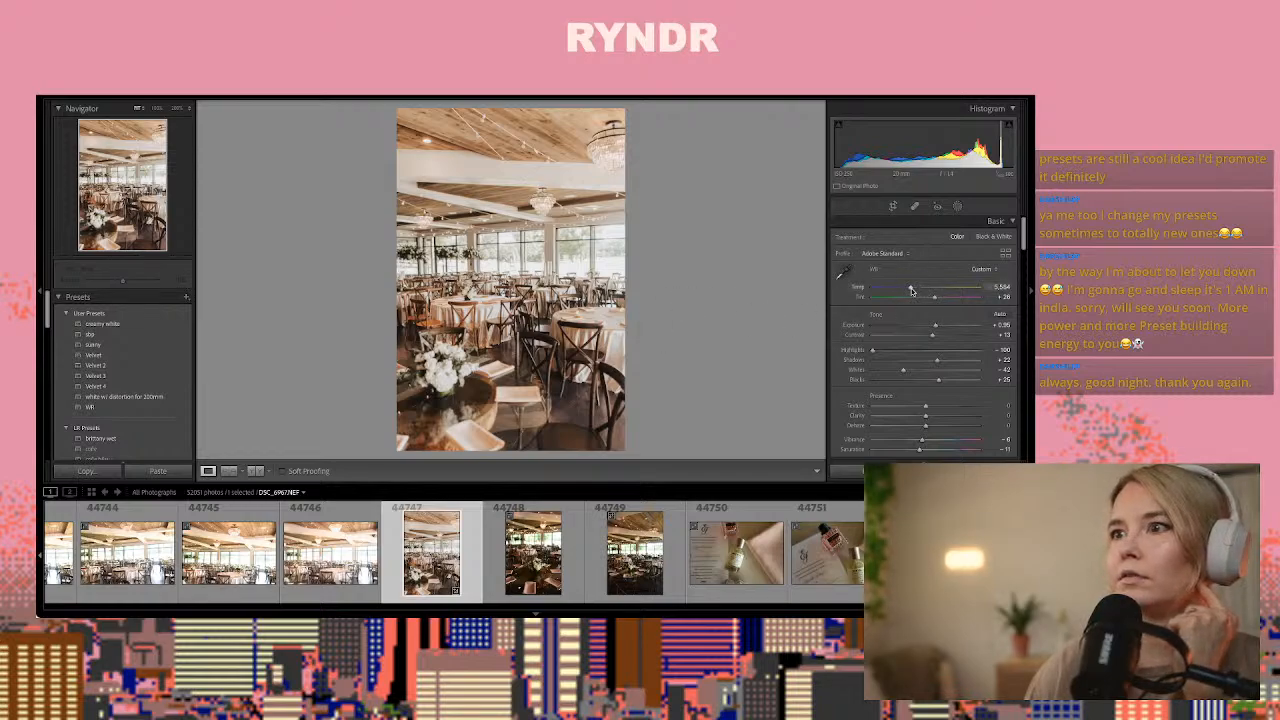
{"action": "left_click_drag", "start_coordinate": [906, 290], "coordinate": [905, 289]}
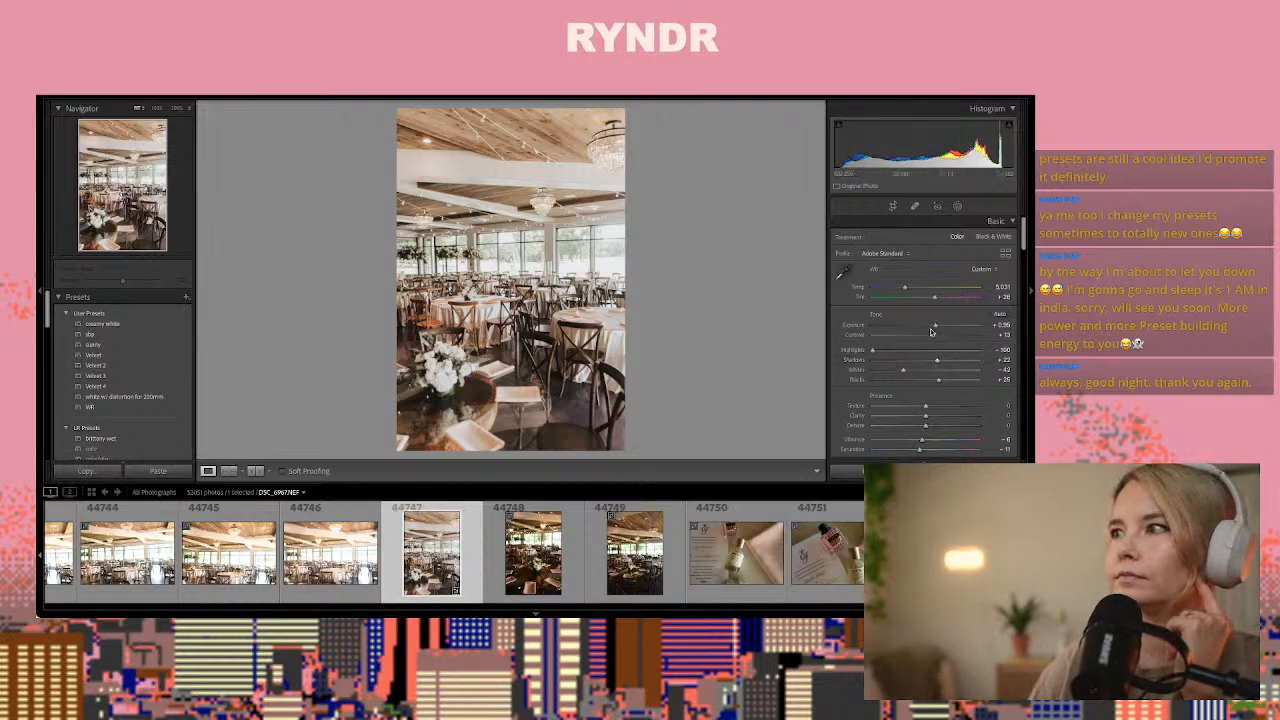
{"action": "left_click_drag", "start_coordinate": [933, 328], "coordinate": [935, 328]}
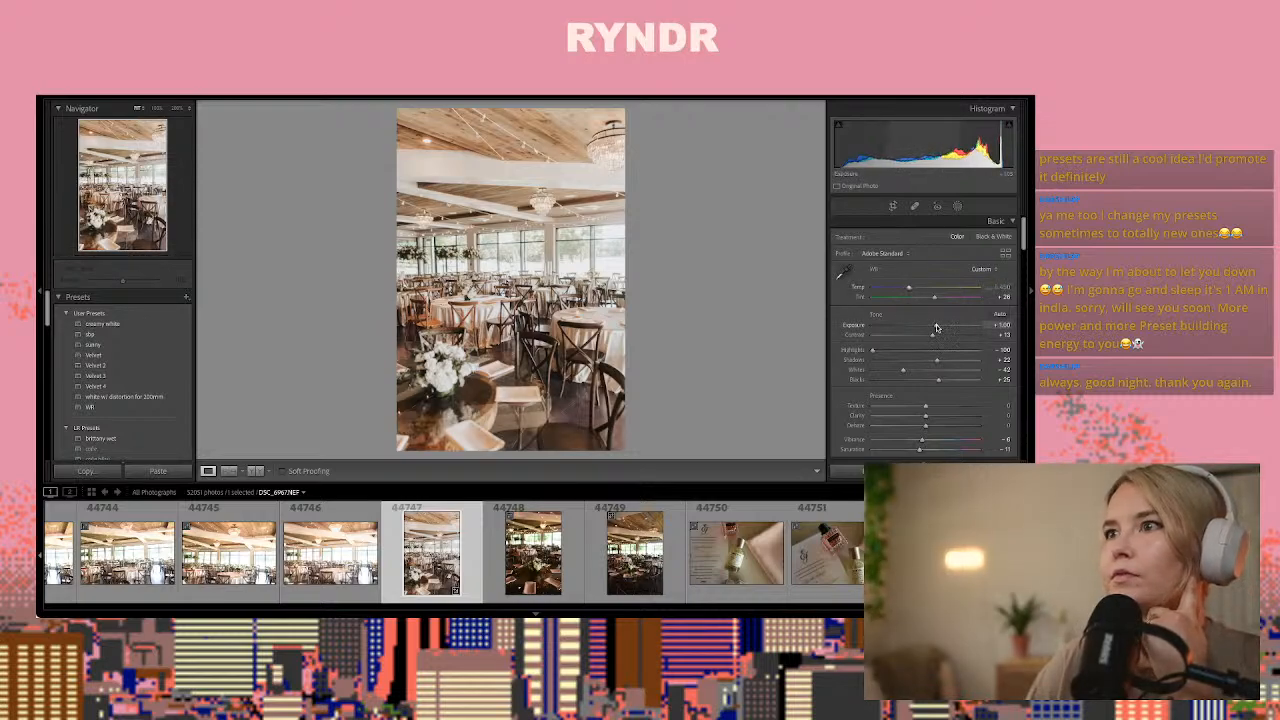
{"action": "left_click_drag", "start_coordinate": [937, 328], "coordinate": [930, 329]}
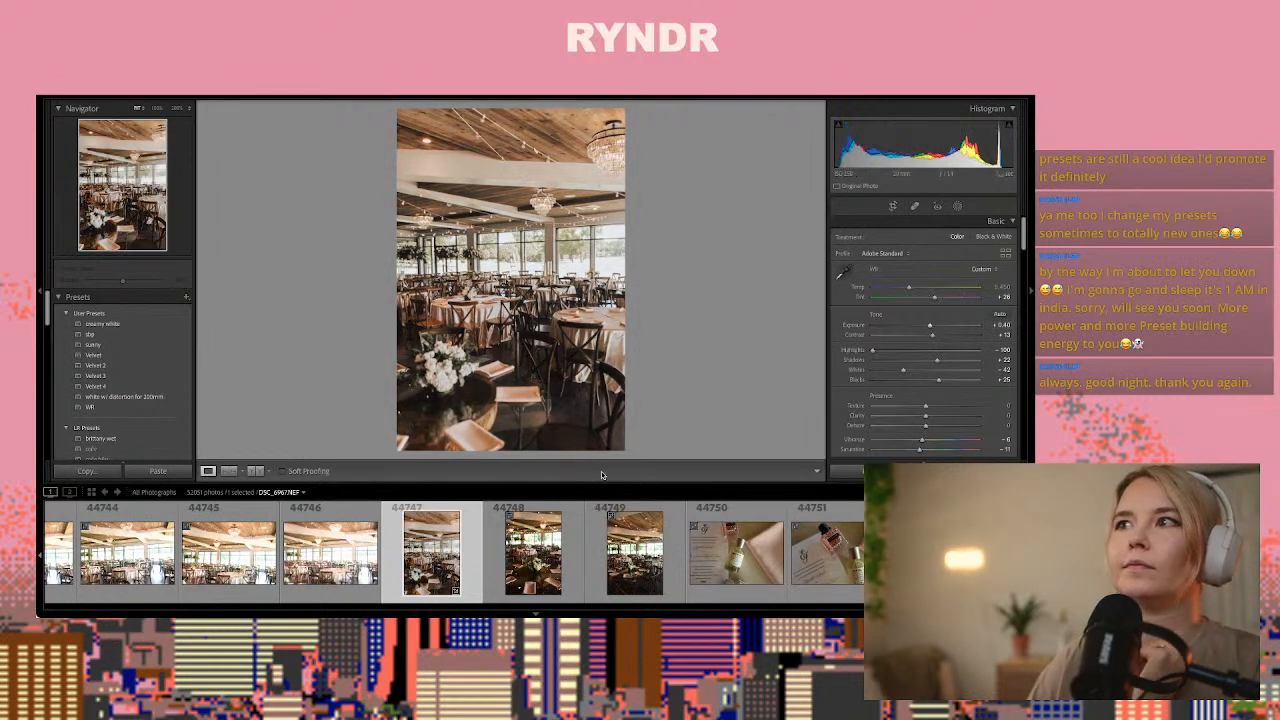
Copy reception photo 44747's develop settings and paste them onto photo 44750 of the invitation and perfume bottles
{"action": "key", "text": "ctrl+shift+c"}
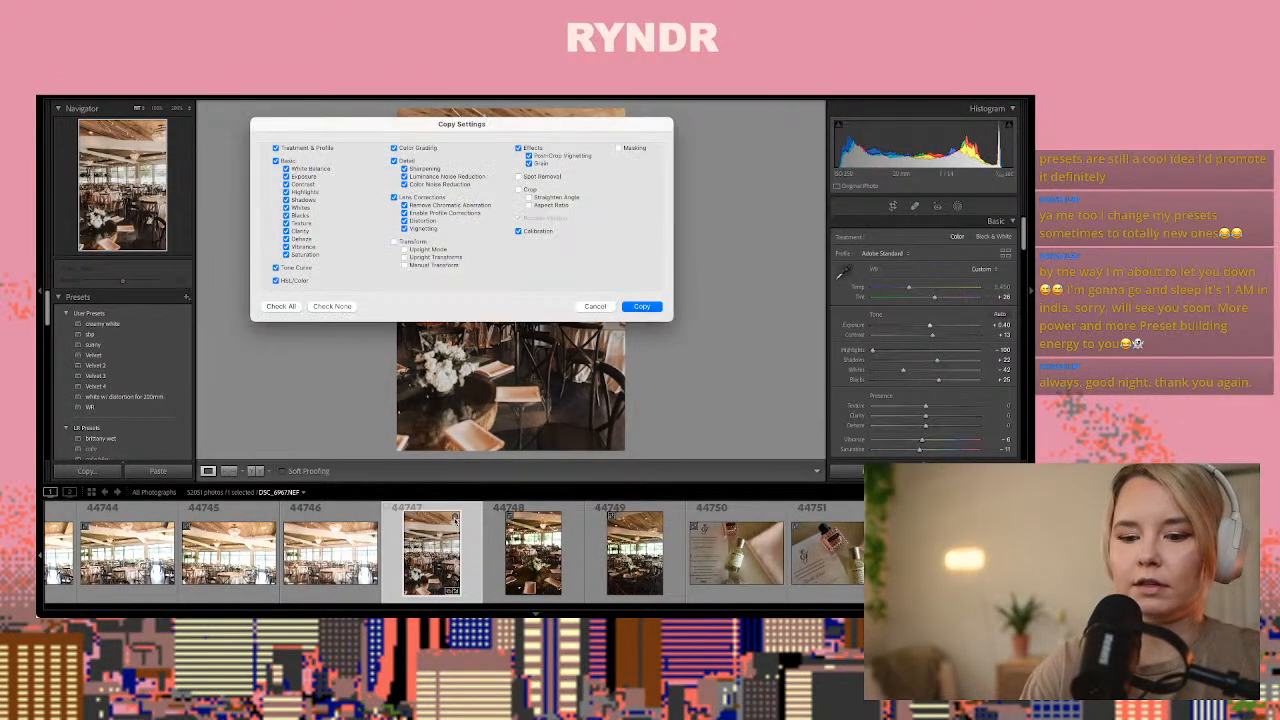
{"action": "key", "text": "Return"}
{"action": "key", "text": "Right"}
{"action": "key", "text": "Right"}
{"action": "key", "text": "Right"}
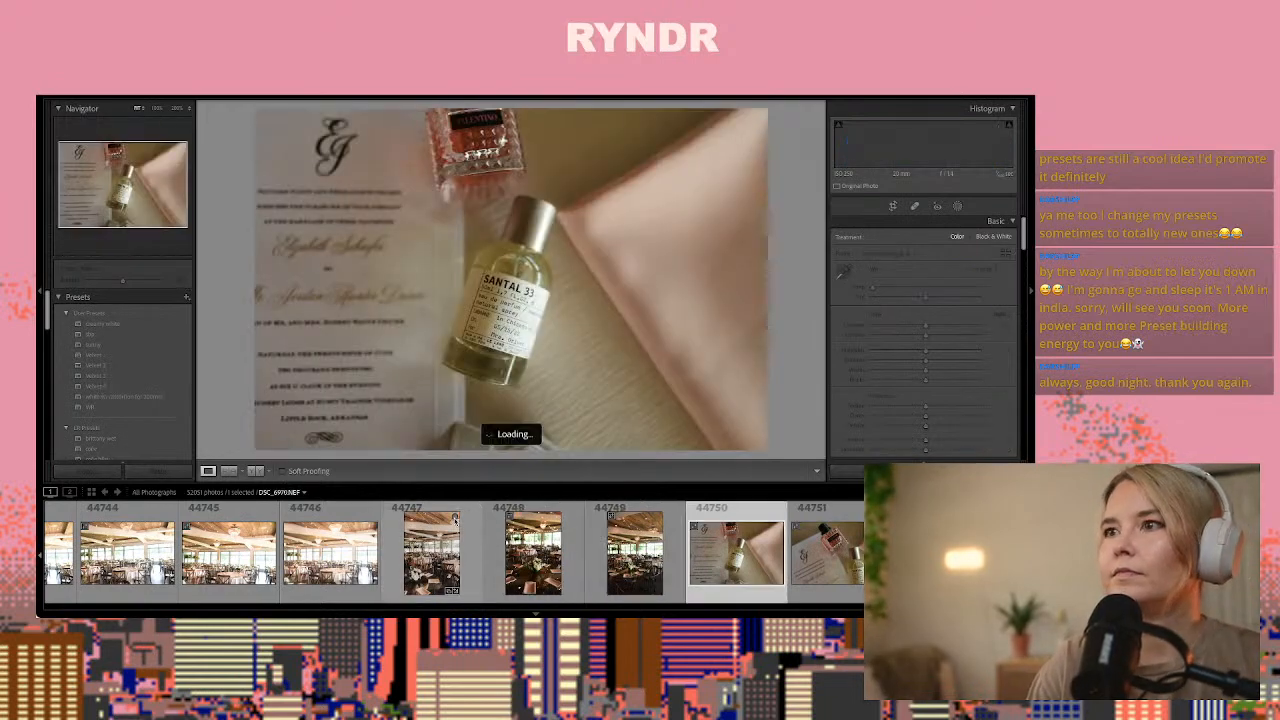
{"action": "key", "text": "Right"}
{"action": "key", "text": "Left"}
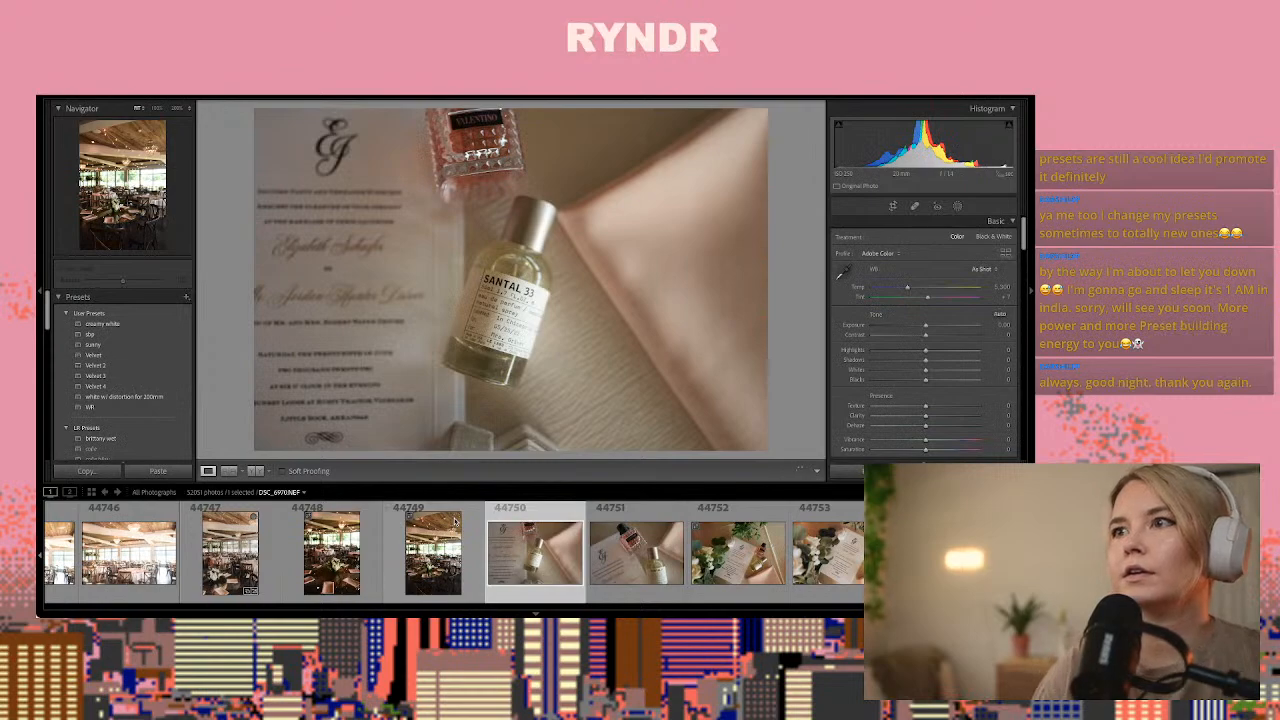
{"action": "key", "text": "ctrl+shift+v"}
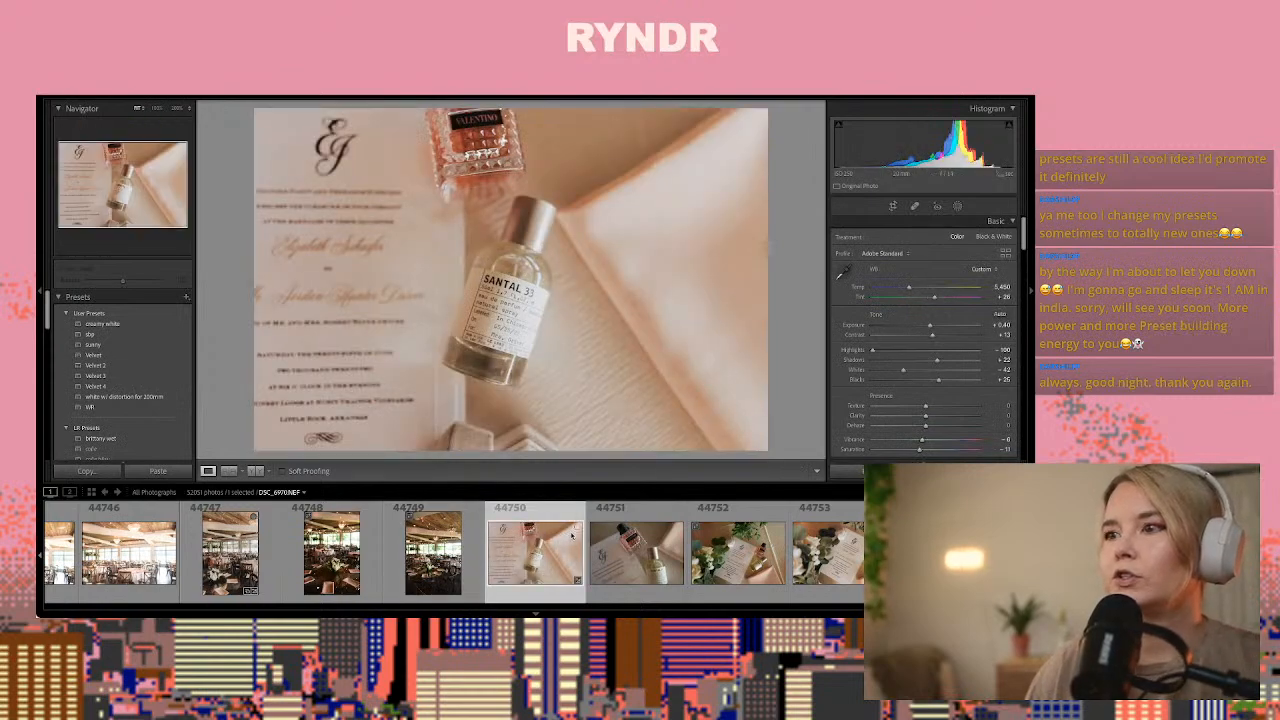
Paste the same develop settings onto photo 44752 of the invitation with perfume, flowers and greenery
{"action": "key", "text": "Right"}
{"action": "key", "text": "Right"}
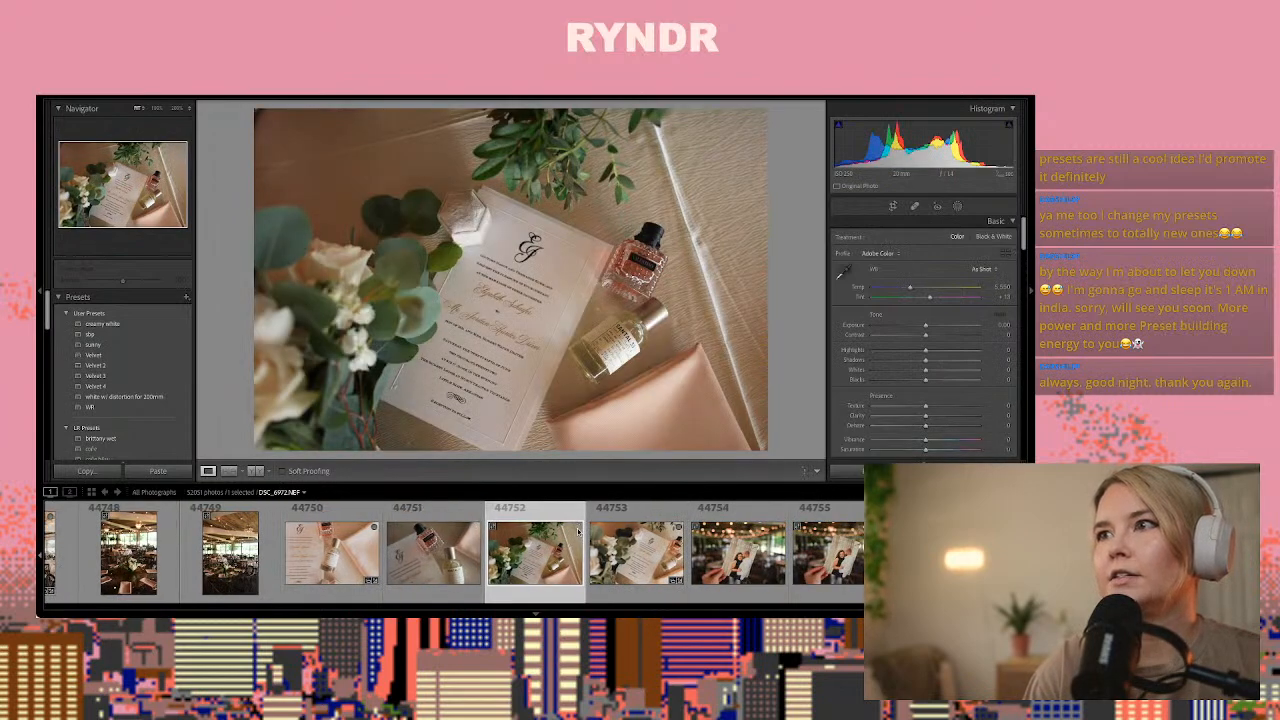
{"action": "key", "text": "ctrl+shift+v"}
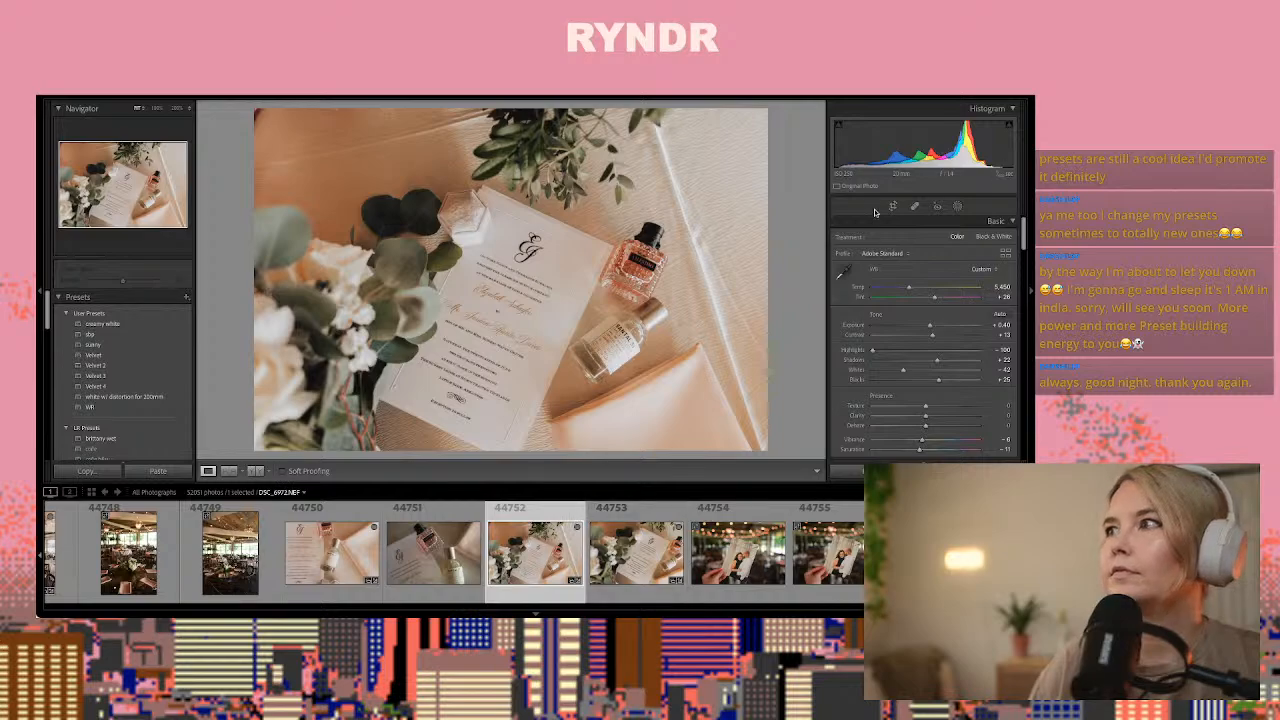
Crop photo 44752 tighter around the invitation, perfume bottles and flowers, trimming all edges of the frame
{"action": "key", "text": "r"}
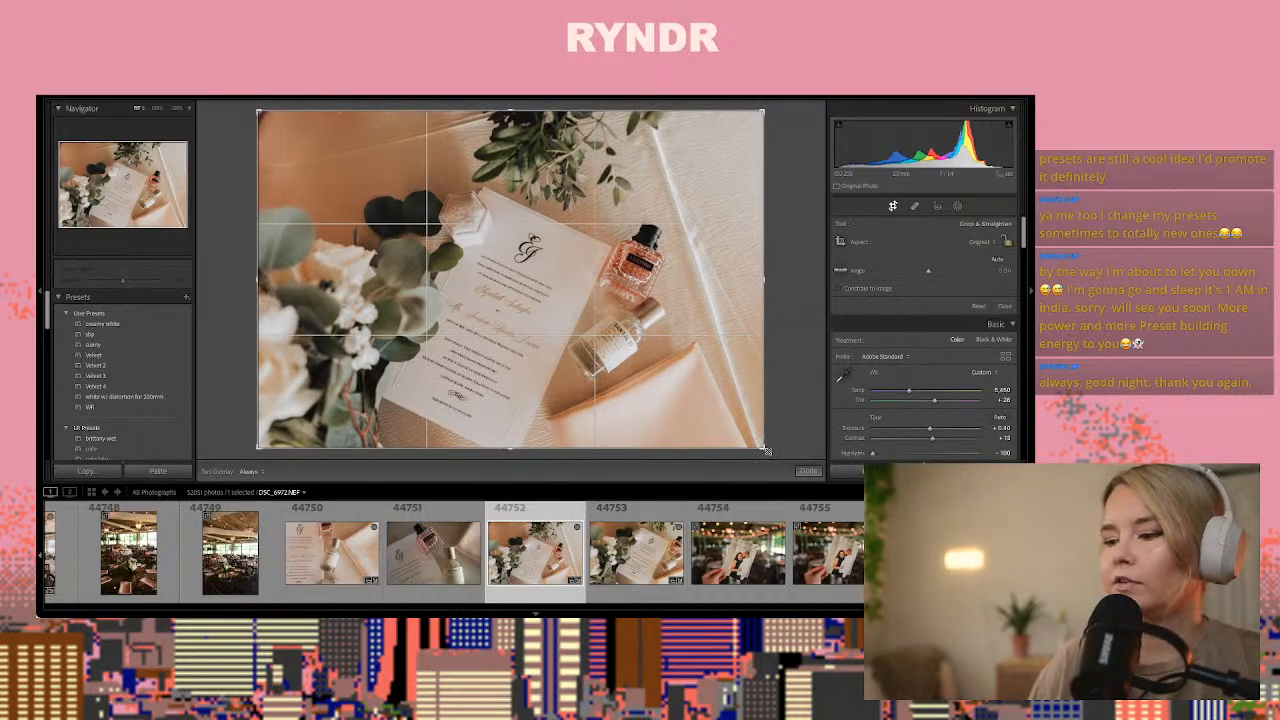
{"action": "left_click_drag", "start_coordinate": [766, 451], "coordinate": [704, 383]}
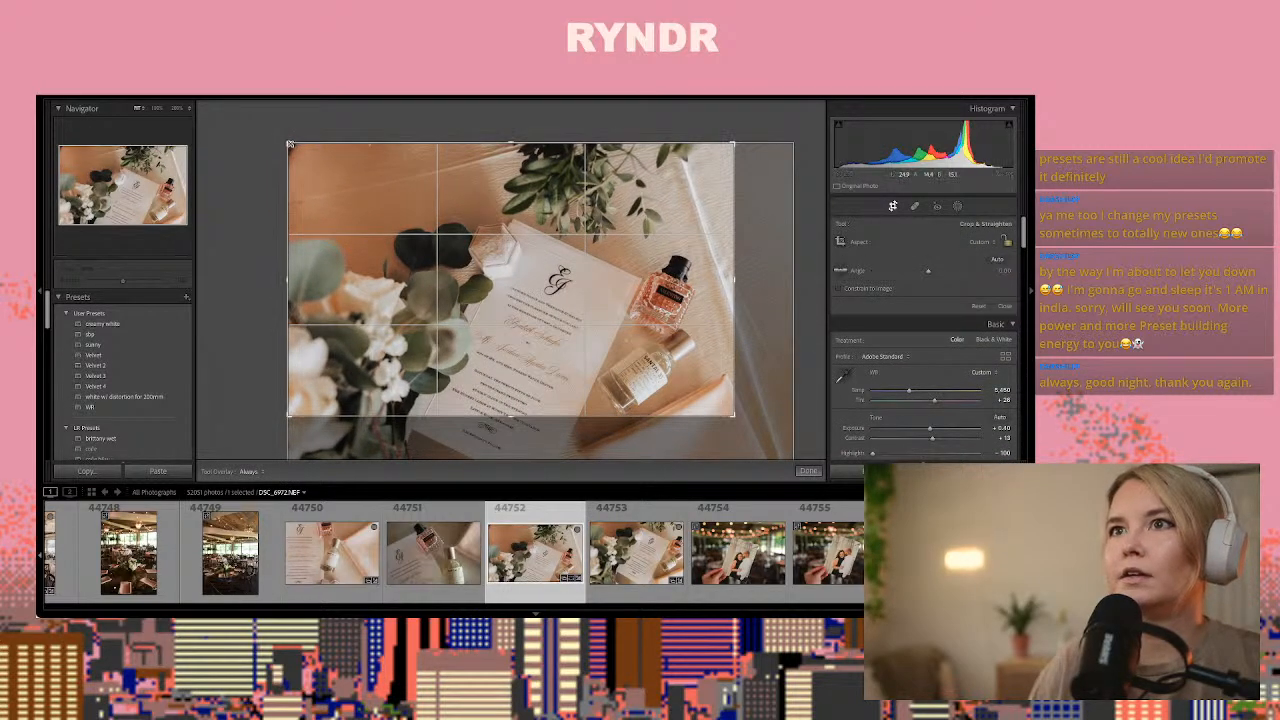
{"action": "left_click_drag", "start_coordinate": [290, 144], "coordinate": [320, 159]}
{"action": "left_click_drag", "start_coordinate": [380, 220], "coordinate": [377, 212]}
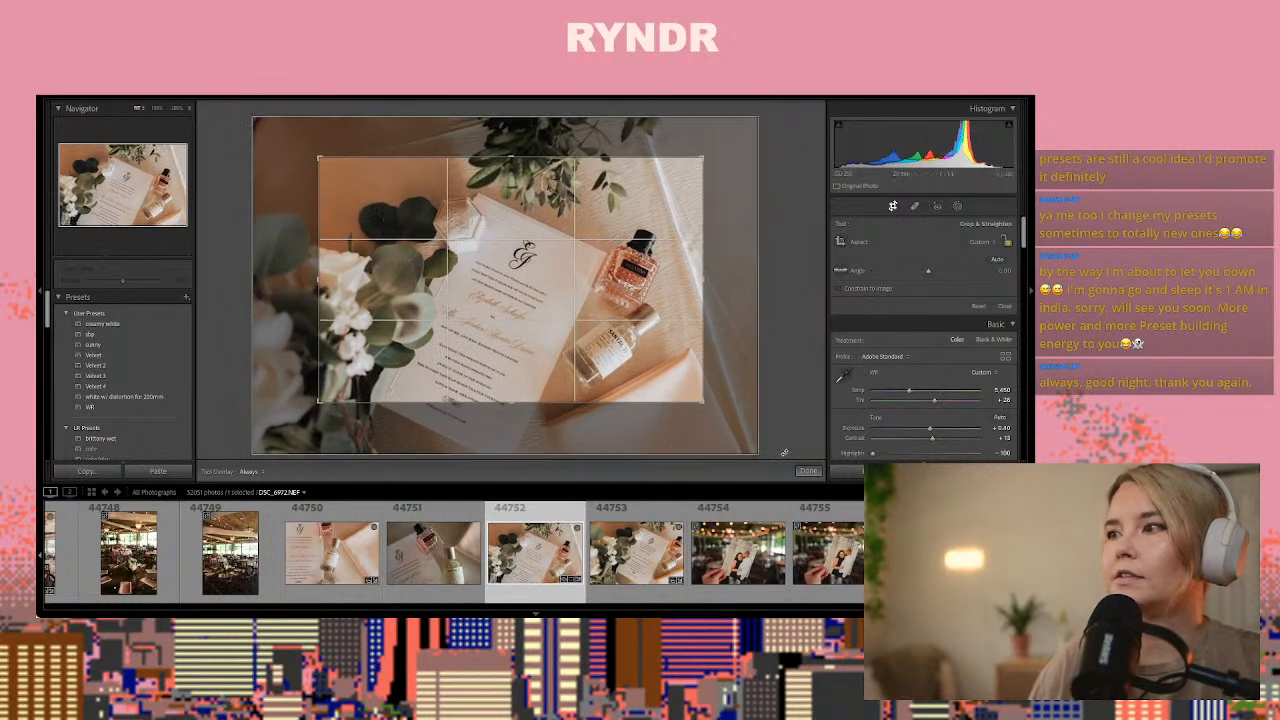
{"action": "left_click", "coordinate": [808, 471]}
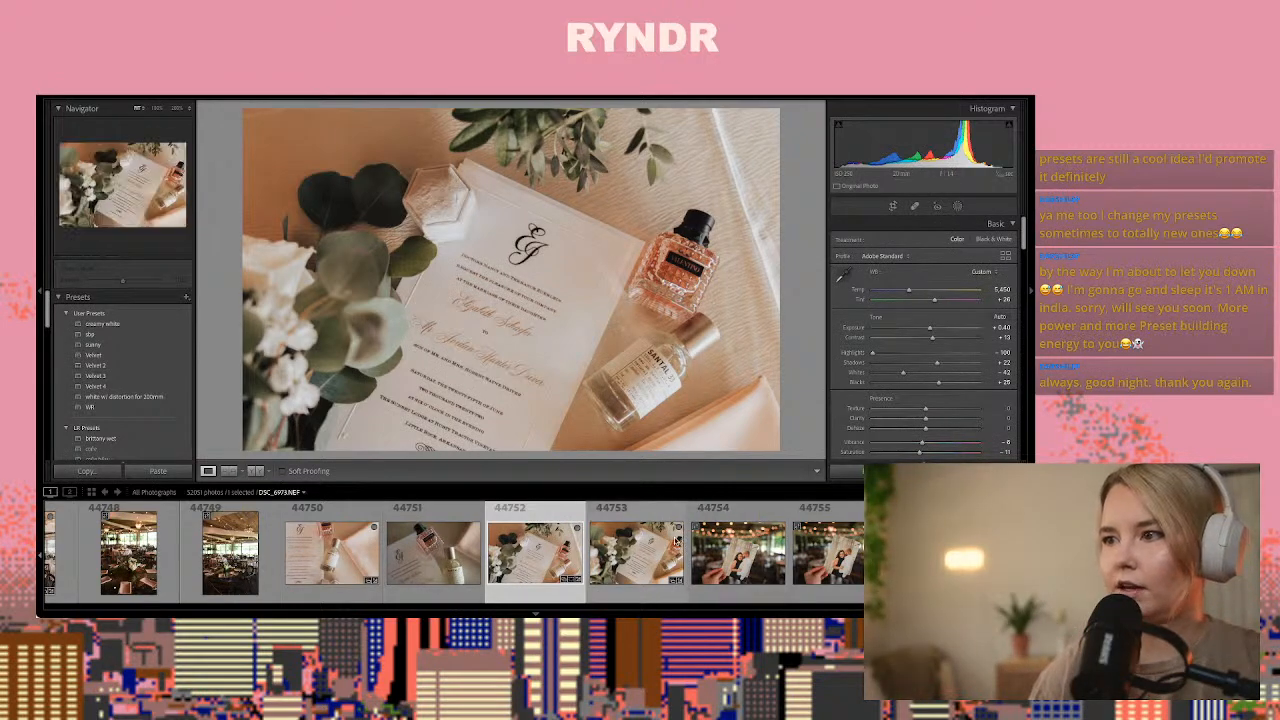
Paste the copied develop settings onto save-the-date photo 44755 and cool its temperature to about 4,410
{"action": "left_click", "coordinate": [677, 536]}
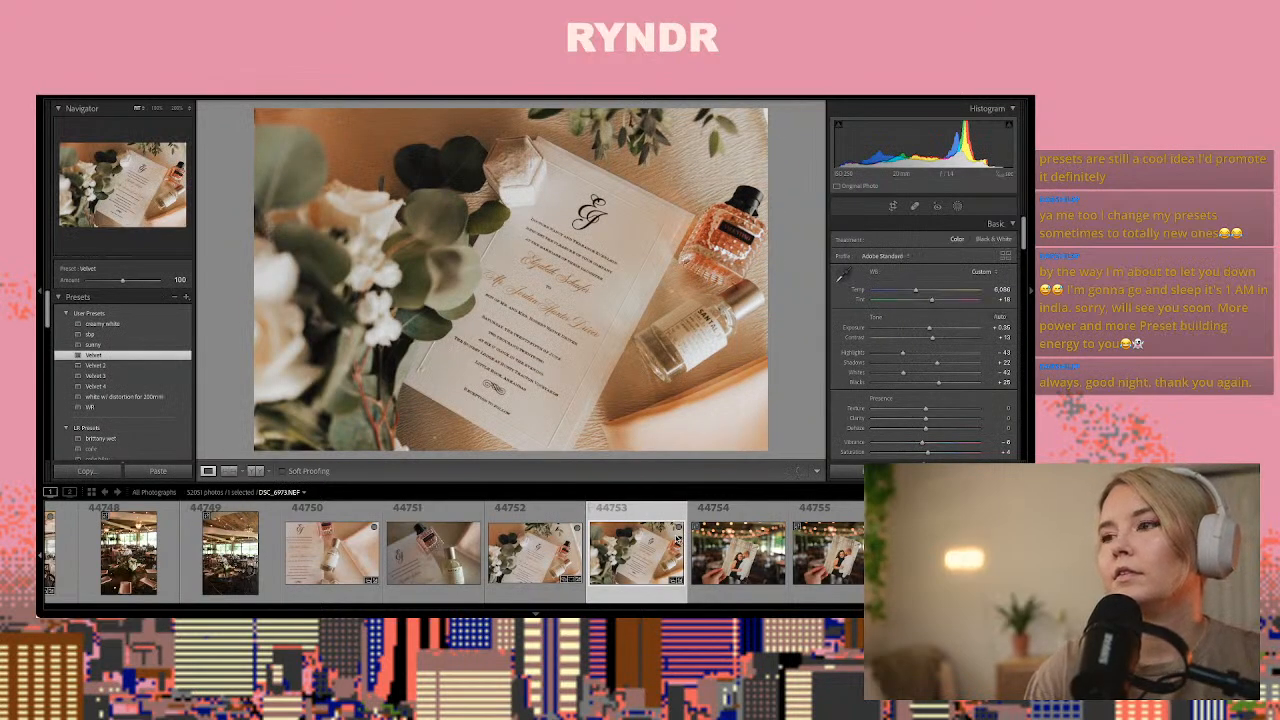
{"action": "key", "text": "Right"}
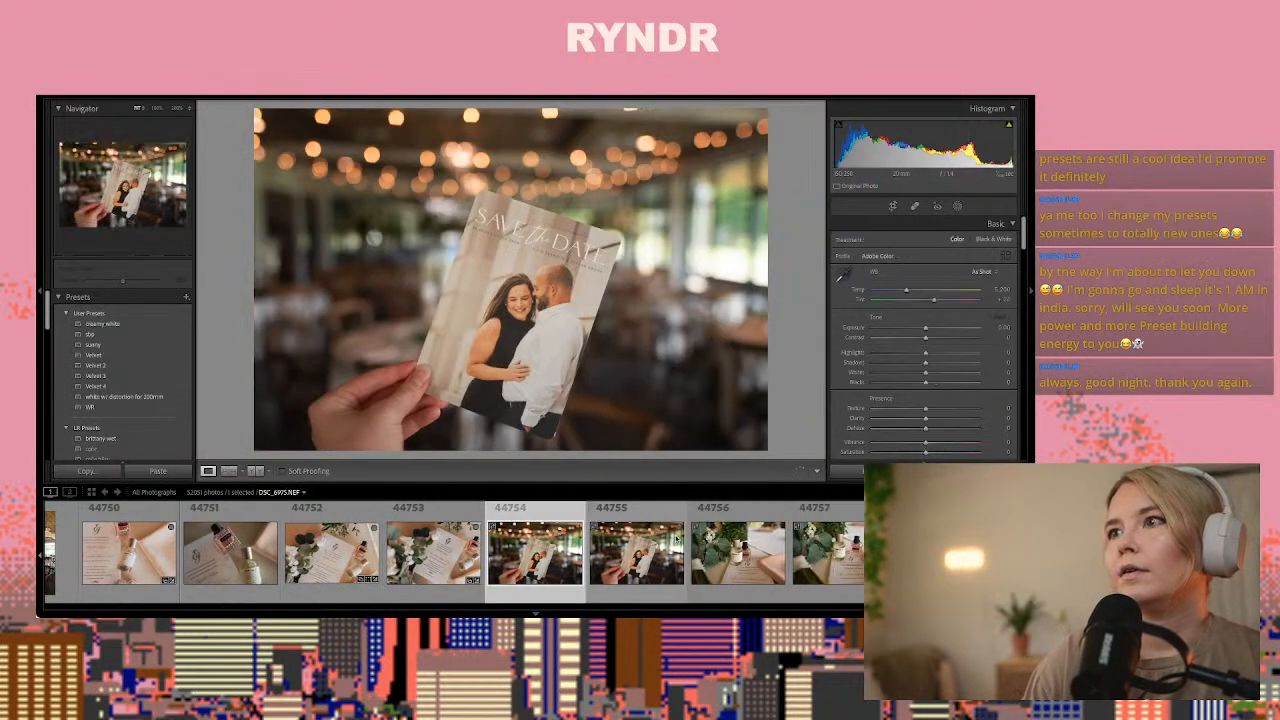
{"action": "left_click", "coordinate": [677, 537]}
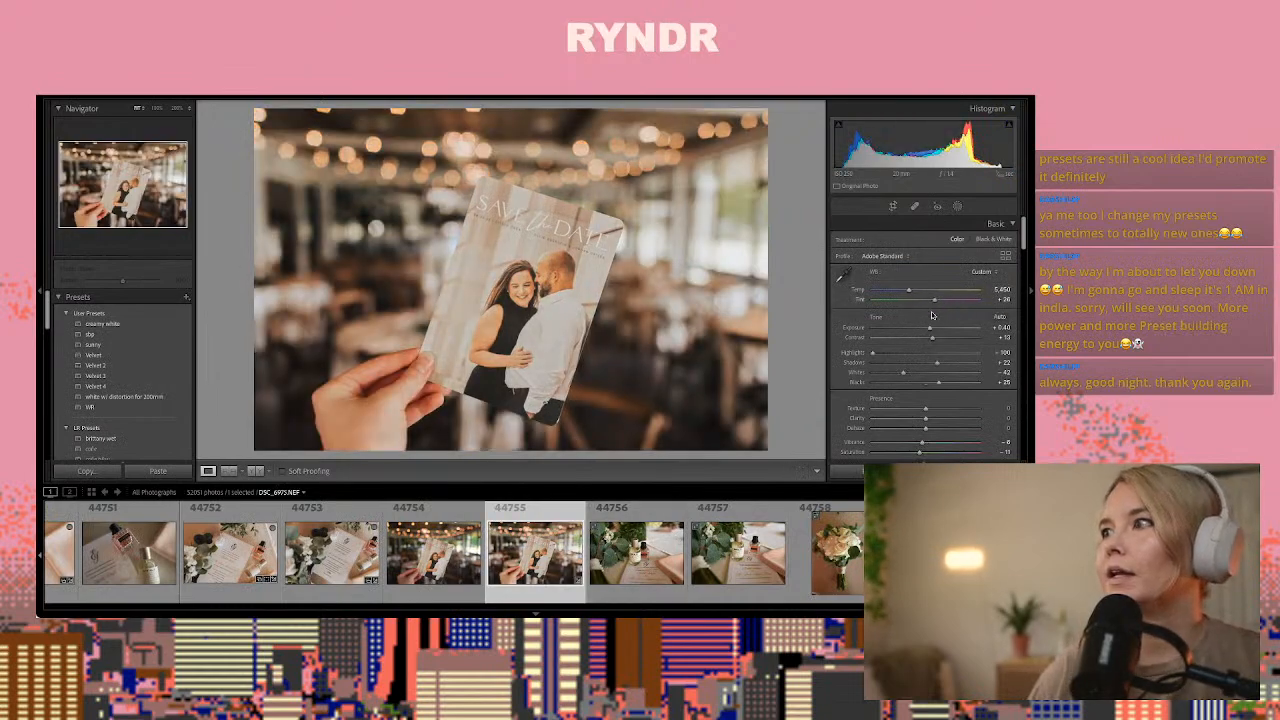
{"action": "mouse_move", "coordinate": [905, 291]}
{"action": "left_mouse_down"}
{"action": "mouse_move", "coordinate": [885, 300]}
{"action": "mouse_move", "coordinate": [898, 293]}
{"action": "left_mouse_up"}
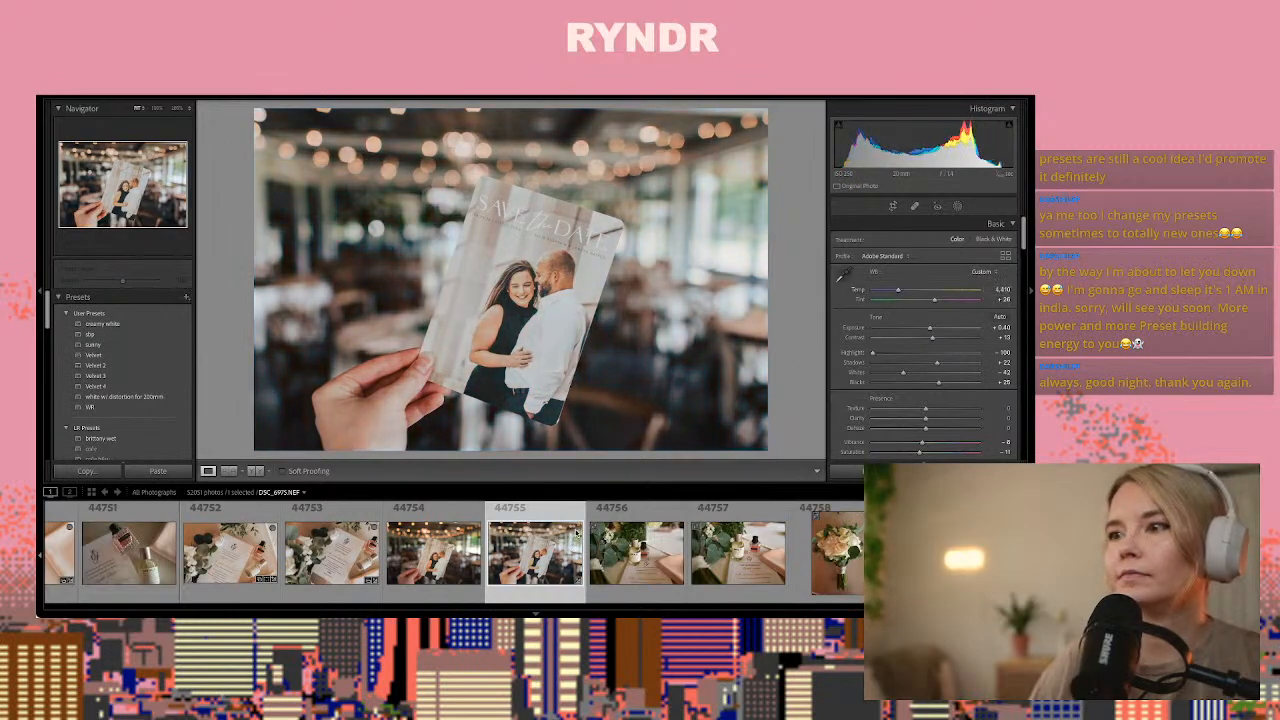
Copy photo 44755's settings onto perfume photo 44757, setting the temperature to about 5,535 and exposure to 0.00
{"action": "key", "text": "ctrl+shift+c"}
{"action": "key", "text": "Return"}
{"action": "key", "text": "Right"}
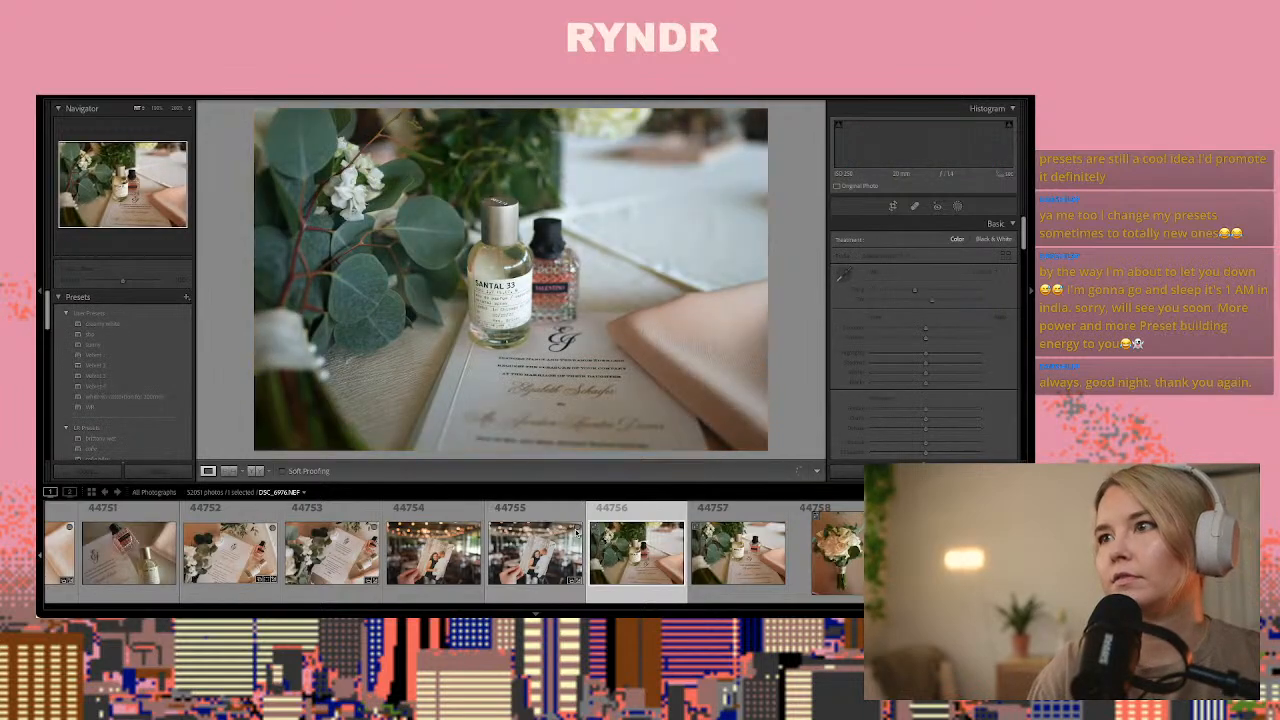
{"action": "key", "text": "Right"}
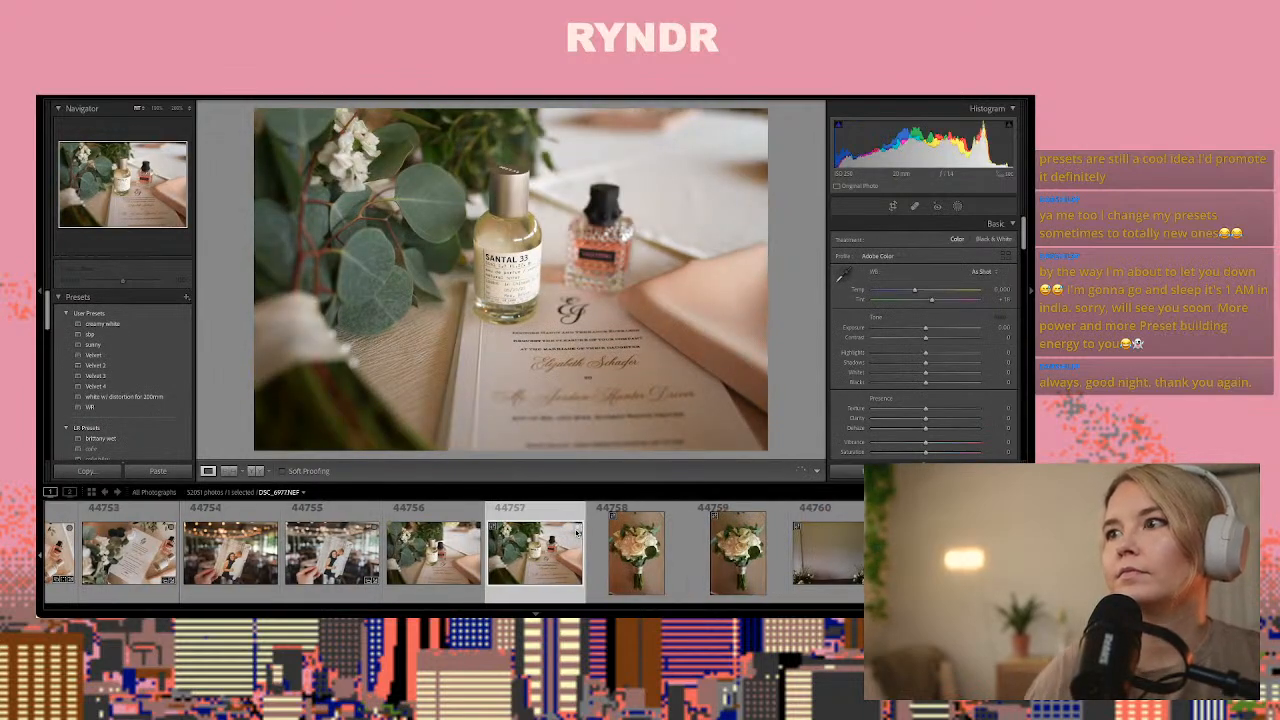
{"action": "key", "text": "ctrl+shift+v"}
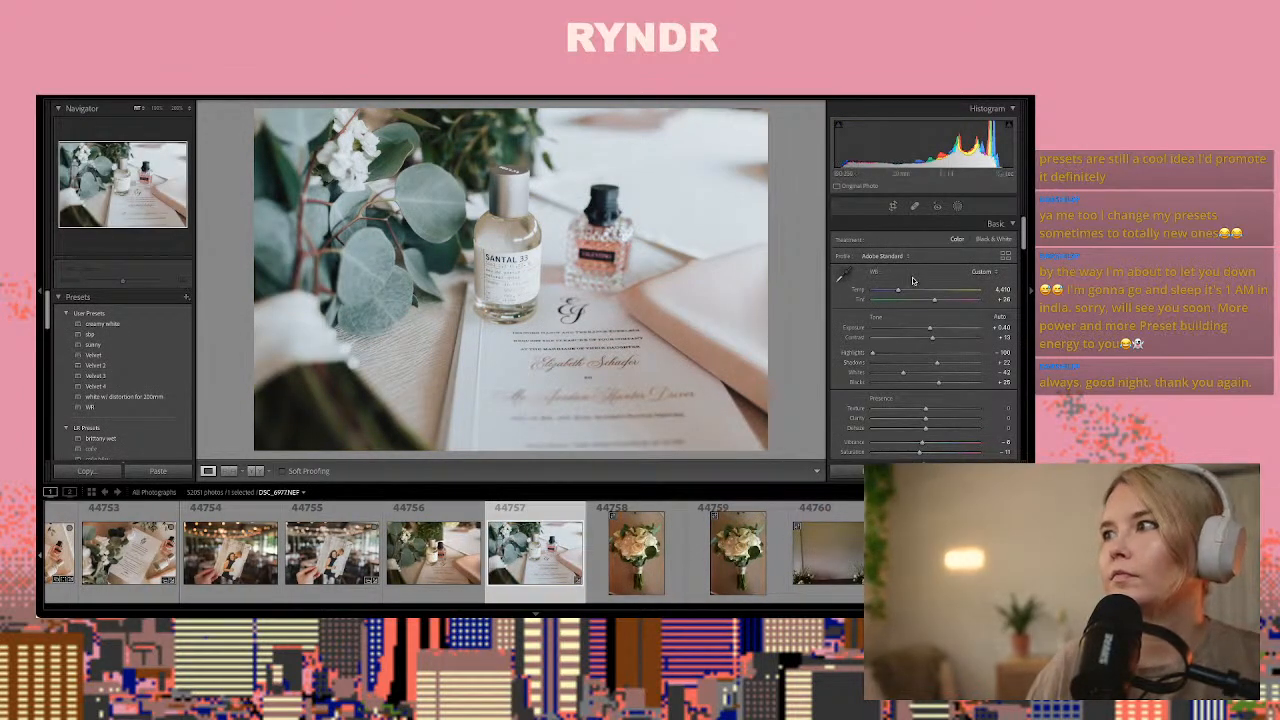
{"action": "left_click", "coordinate": [910, 290]}
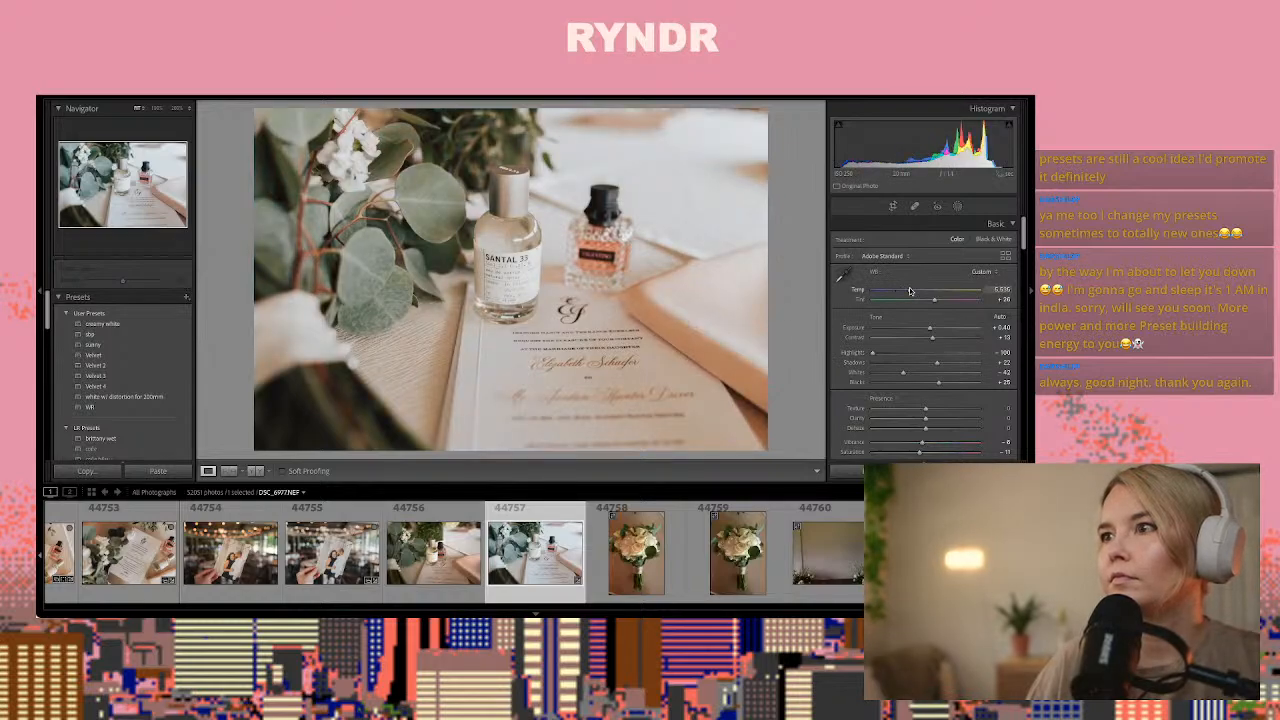
{"action": "left_click_drag", "start_coordinate": [931, 329], "coordinate": [927, 330]}
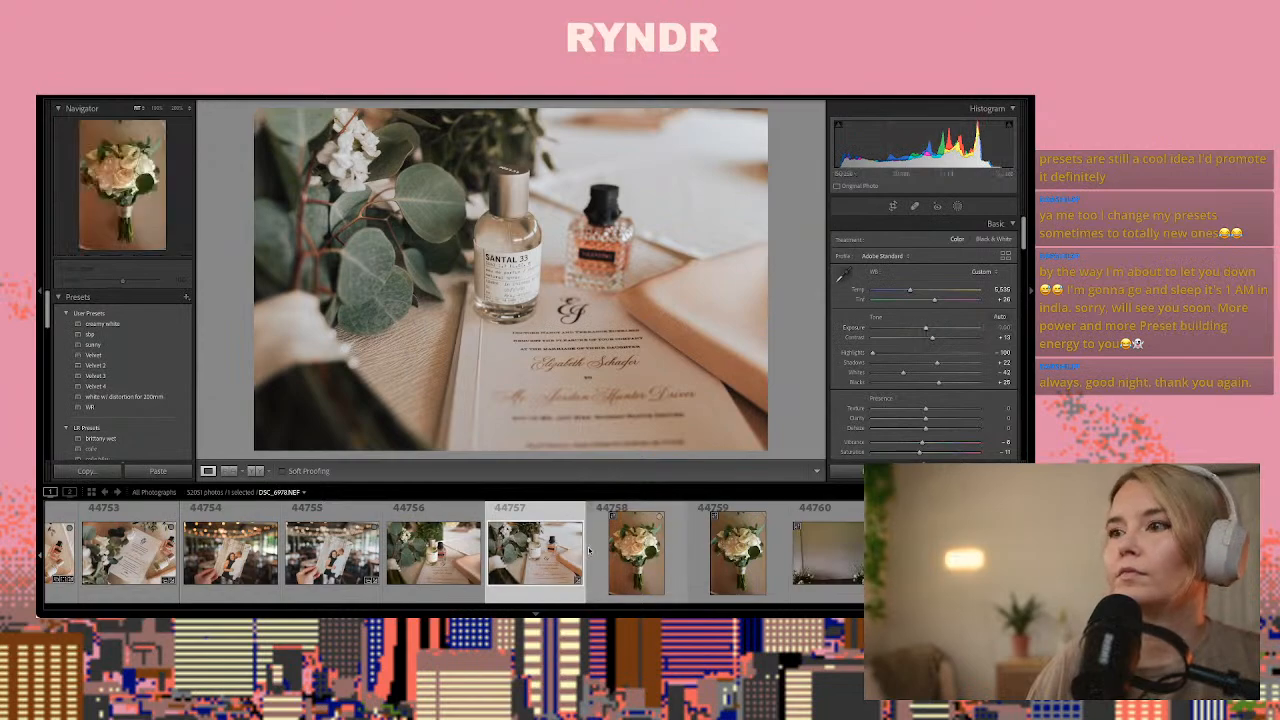
Copy photo 44757's develop settings onto bouquet photo 44759 and raise its exposure to about +0.55
{"action": "key", "text": "ctrl+shift+c"}
{"action": "key", "text": "Return"}
{"action": "key", "text": "Right"}
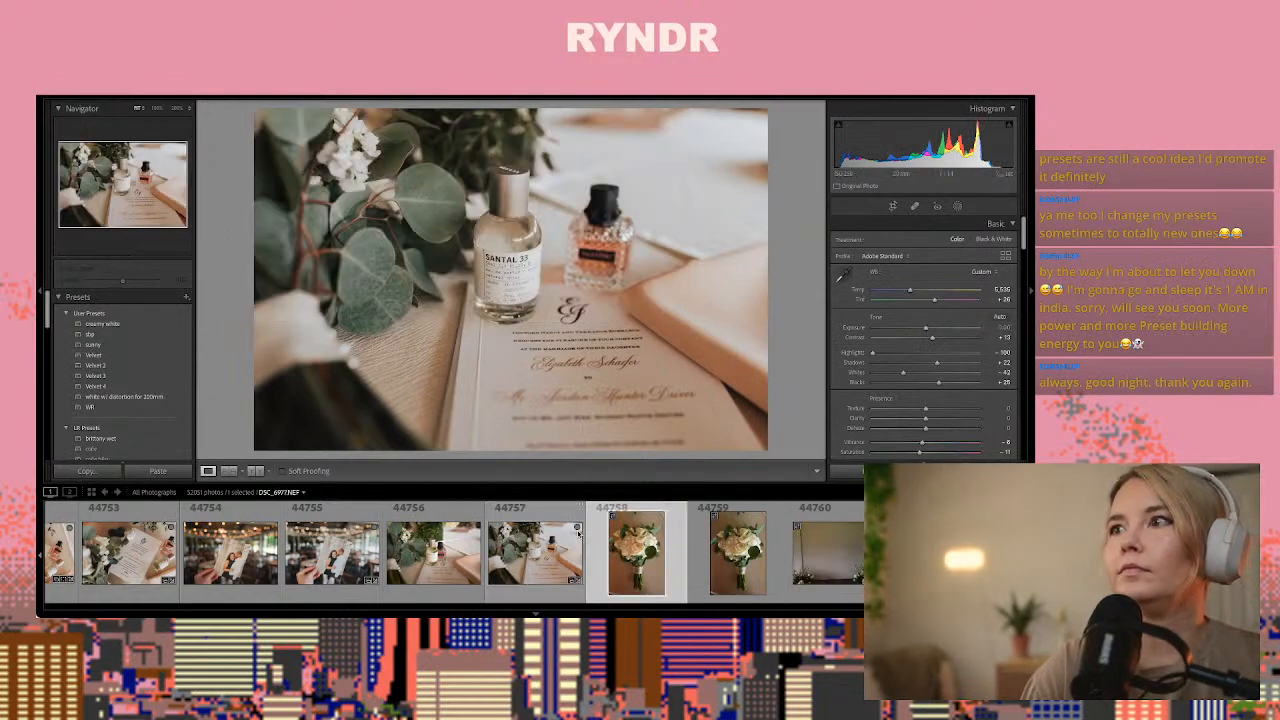
{"action": "key", "text": "Right"}
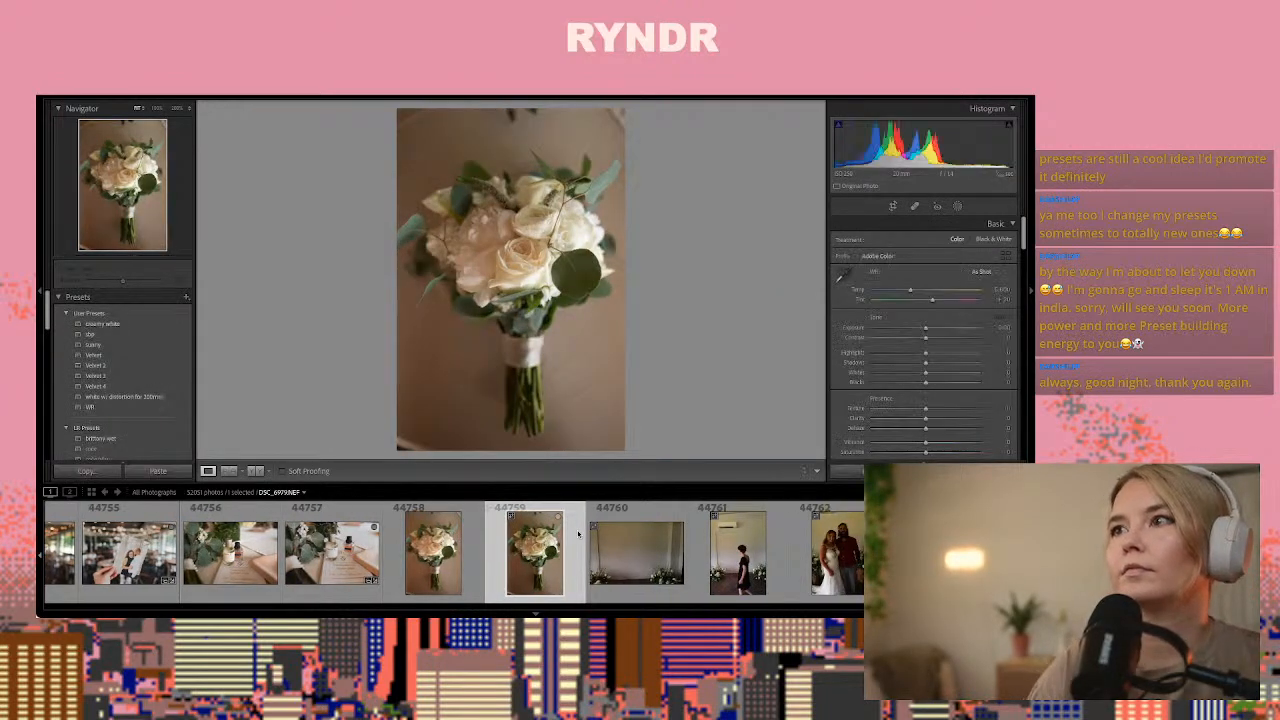
{"action": "key", "text": "ctrl+shift+v"}
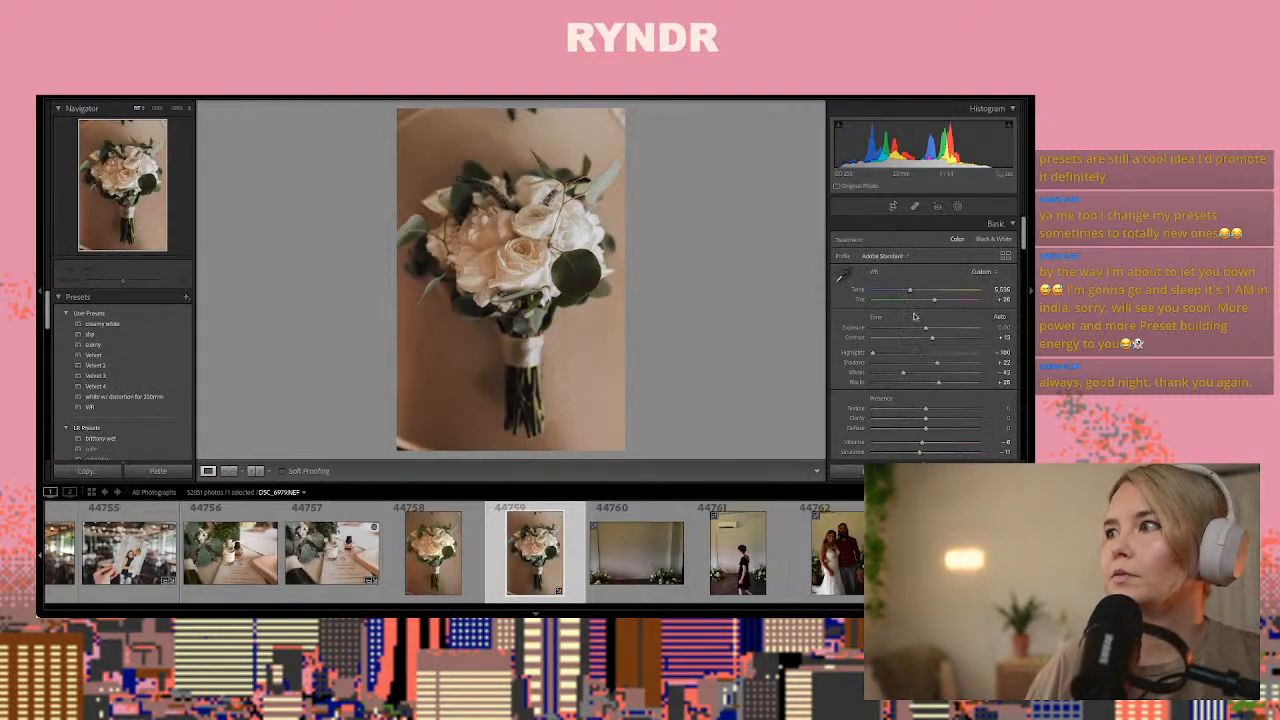
{"action": "left_click_drag", "start_coordinate": [925, 331], "coordinate": [930, 331]}
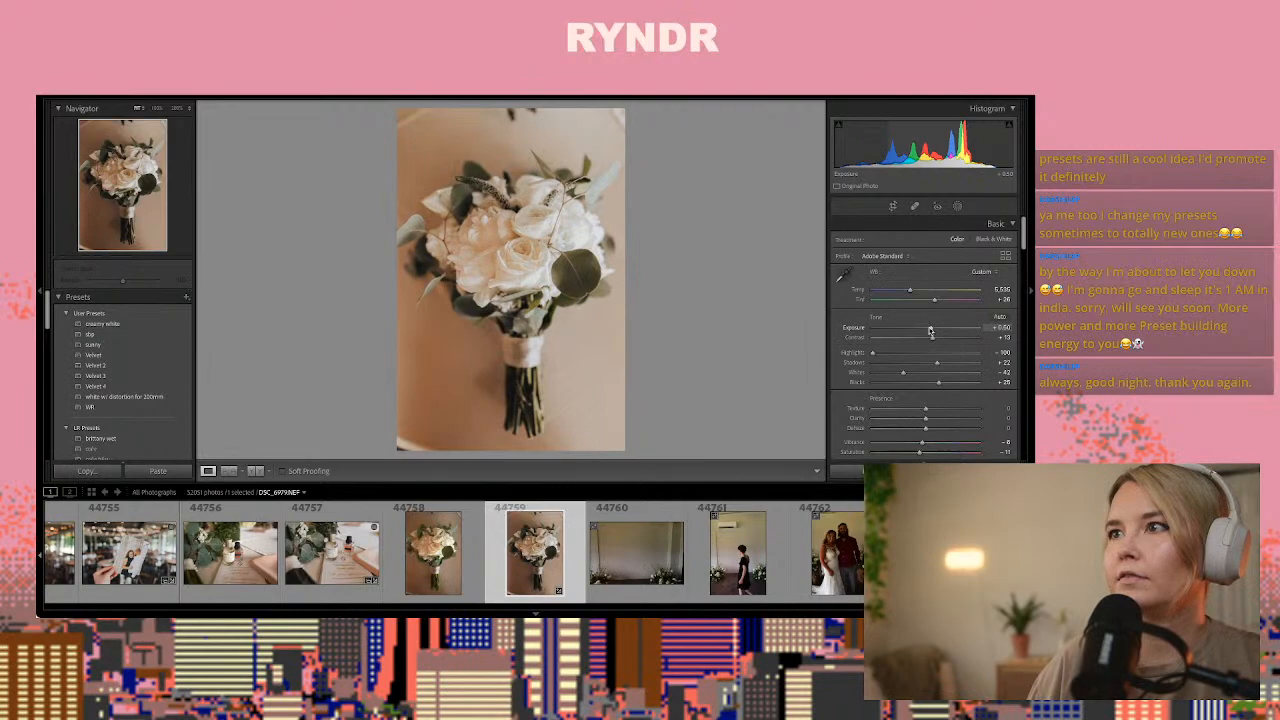
Heal the distracting marks along the upper edge and corners of bouquet photo 44759, and compare before and after
{"action": "left_click", "coordinate": [914, 206]}
{"action": "left_click", "coordinate": [508, 113]}
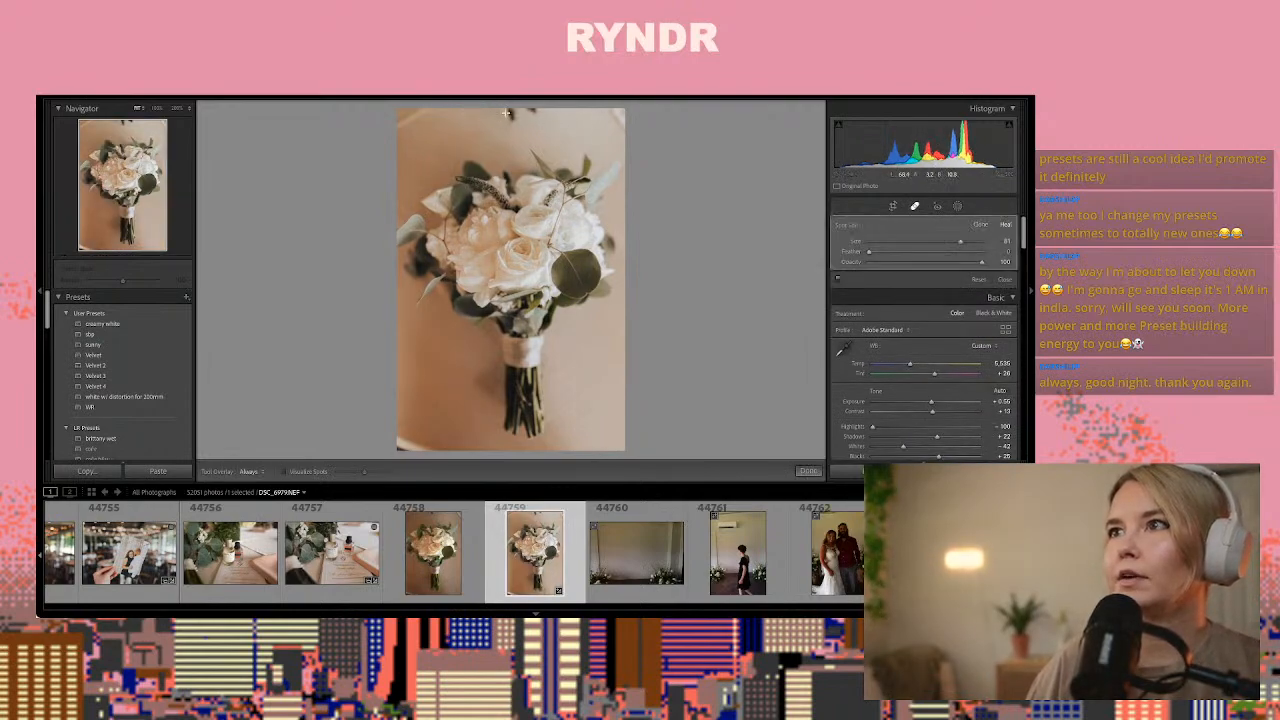
{"action": "left_click", "coordinate": [619, 120]}
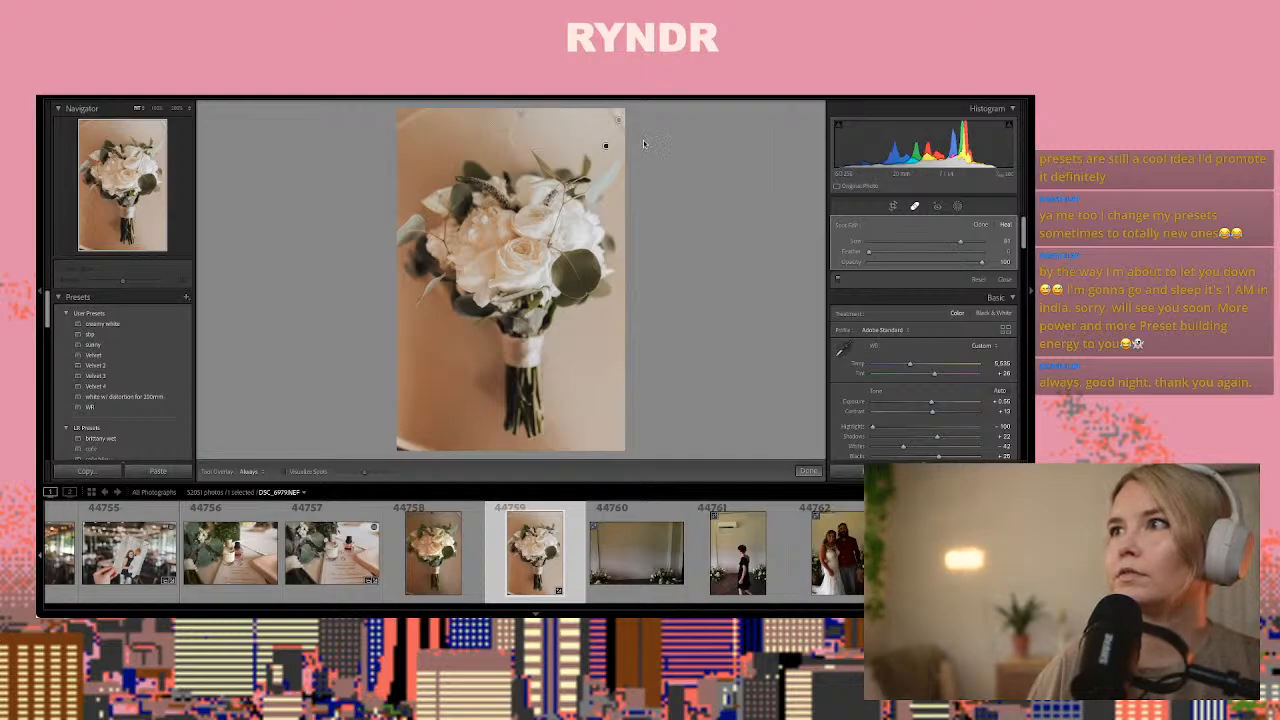
{"action": "left_click", "coordinate": [408, 116]}
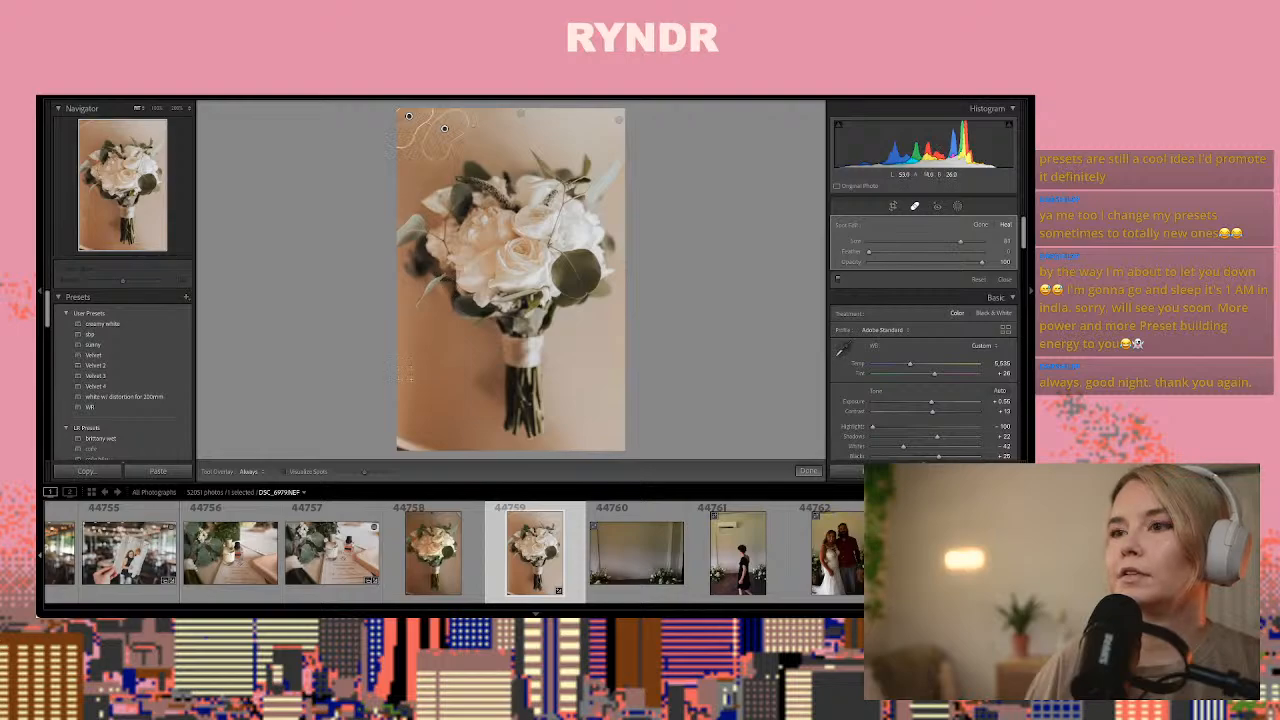
{"action": "left_click", "coordinate": [419, 444]}
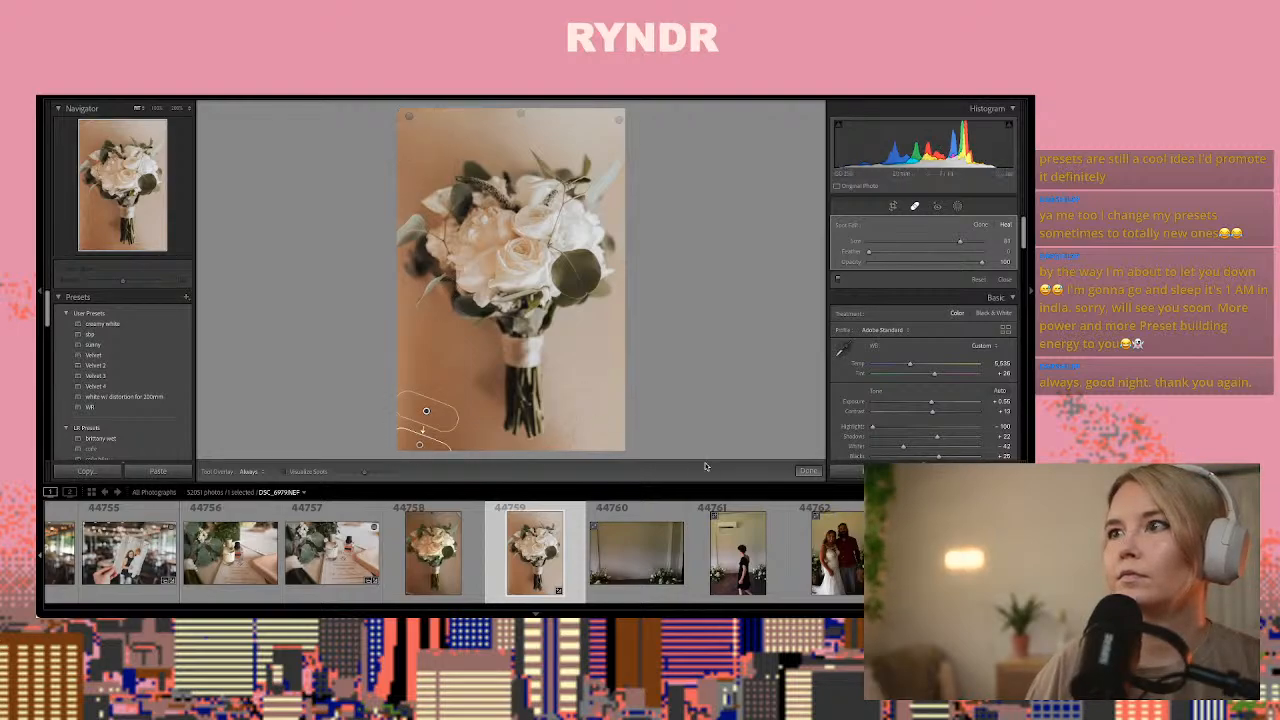
{"action": "left_click", "coordinate": [812, 469]}
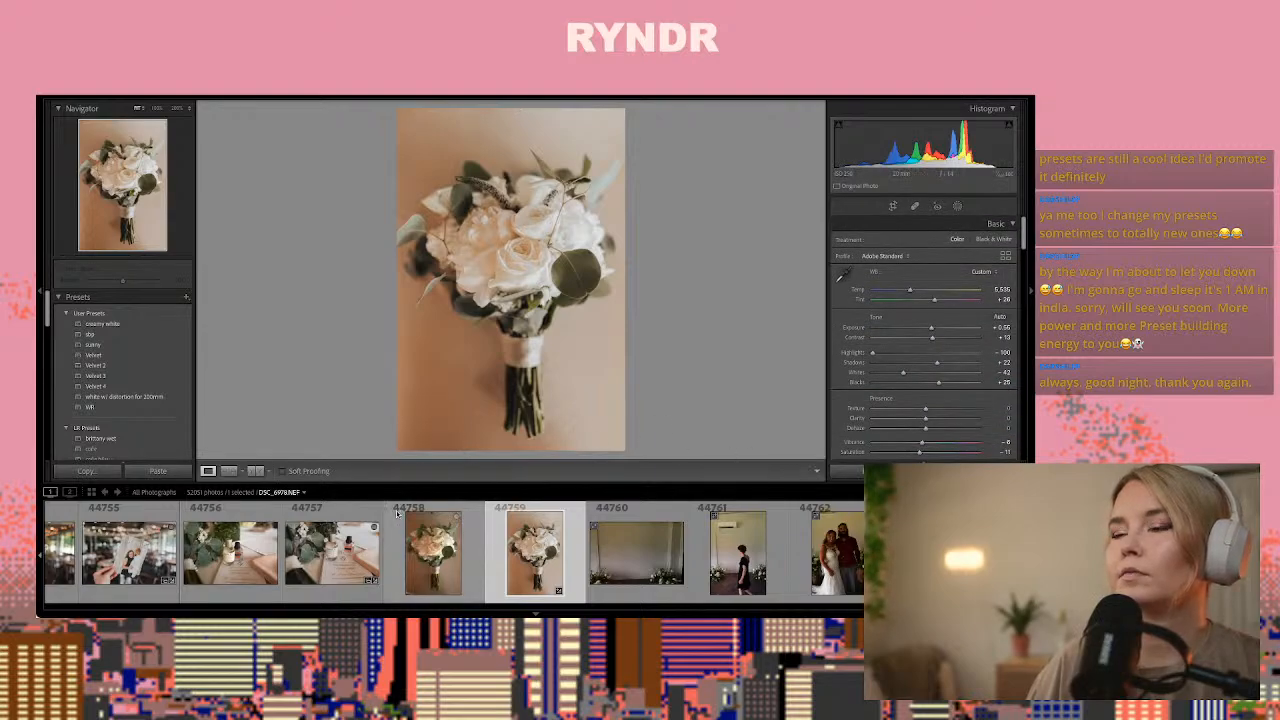
{"action": "left_click", "coordinate": [255, 471]}
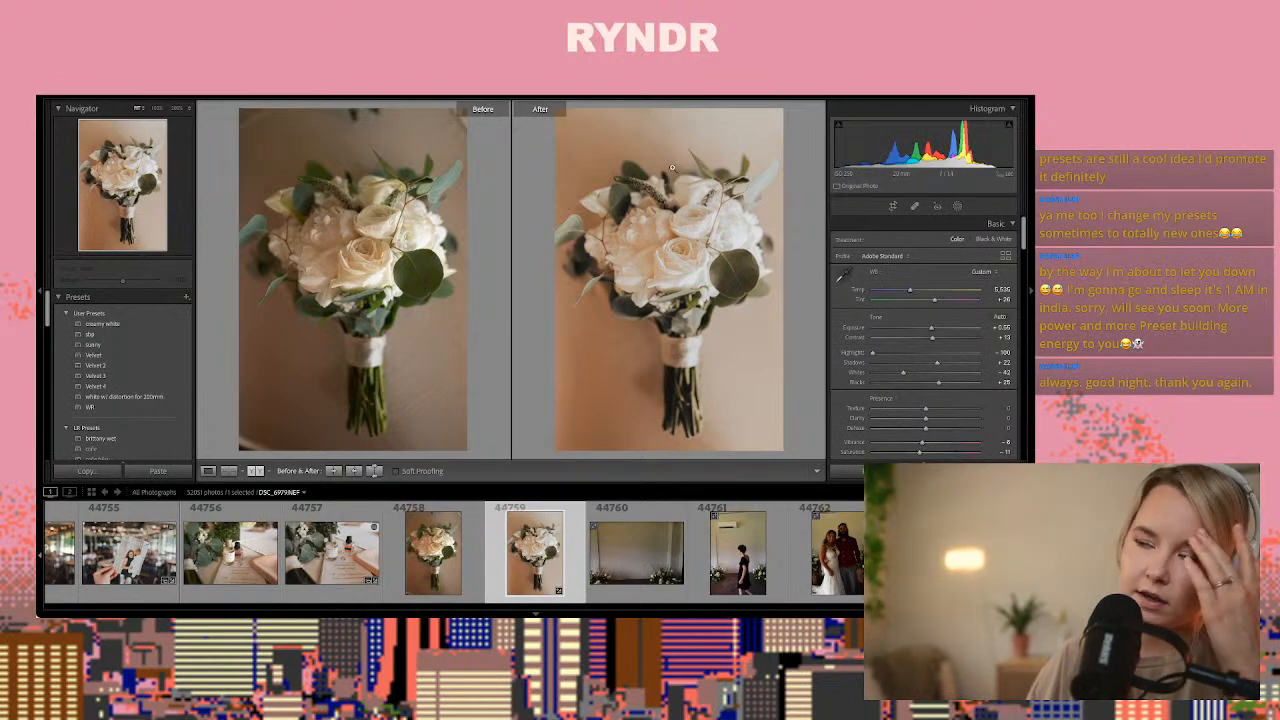
{"action": "left_click", "coordinate": [207, 471]}
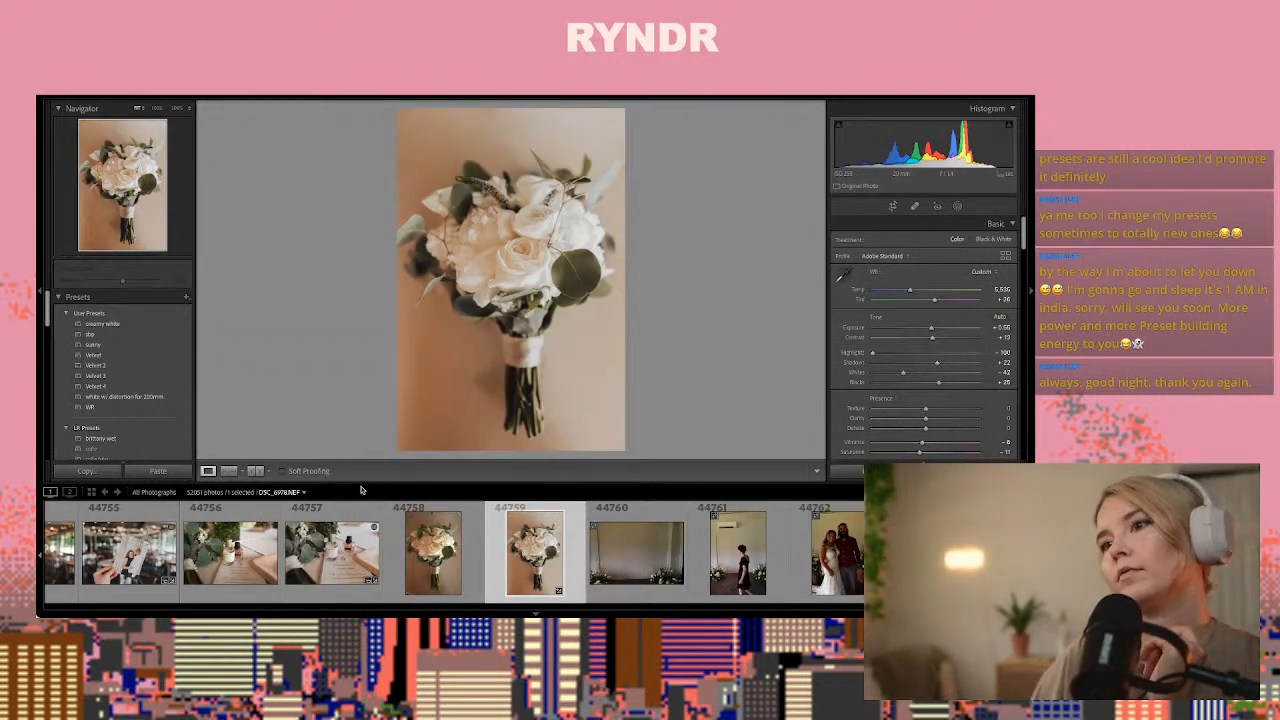
Look through the photos from 44760 onward and paste the copied develop settings onto couple portrait 44767
{"action": "key", "text": "Right"}
{"action": "key", "text": "Right"}
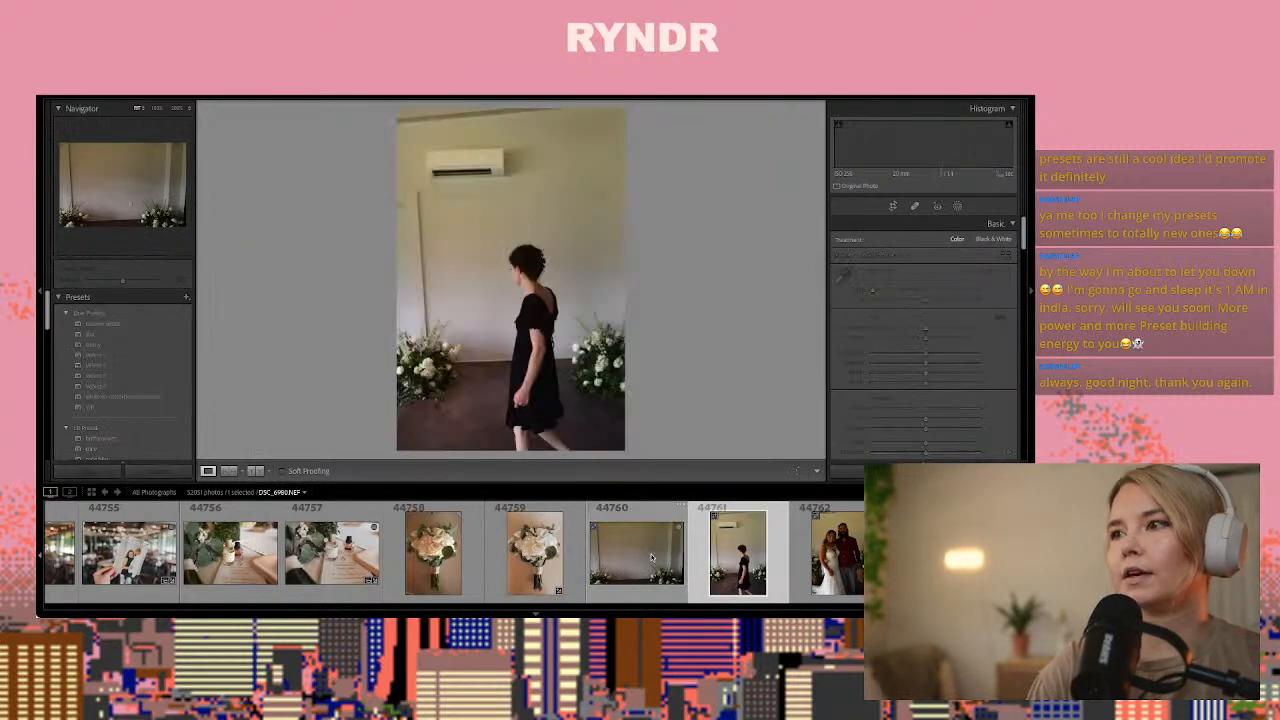
{"action": "key", "text": "Right"}
{"action": "key", "text": "Right"}
{"action": "key", "text": "Right"}
{"action": "key", "text": "Right"}
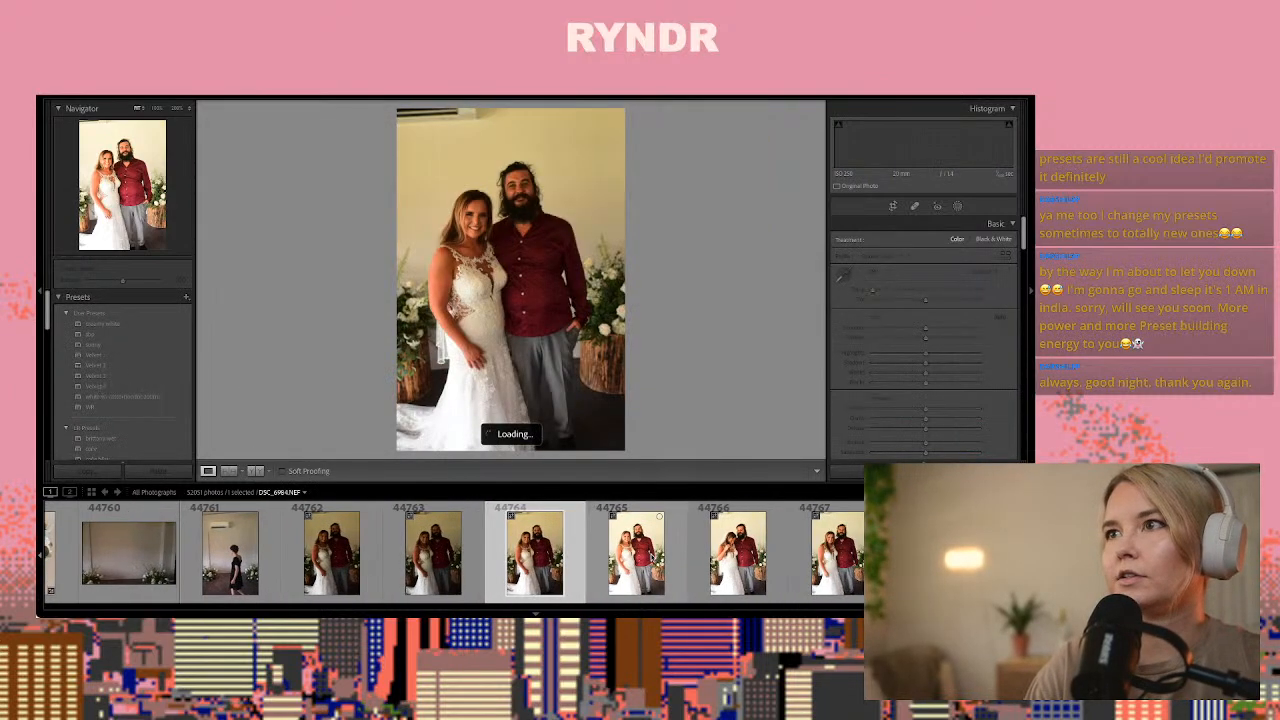
{"action": "key", "text": "Right"}
{"action": "key", "text": "Right"}
{"action": "key", "text": "Right"}
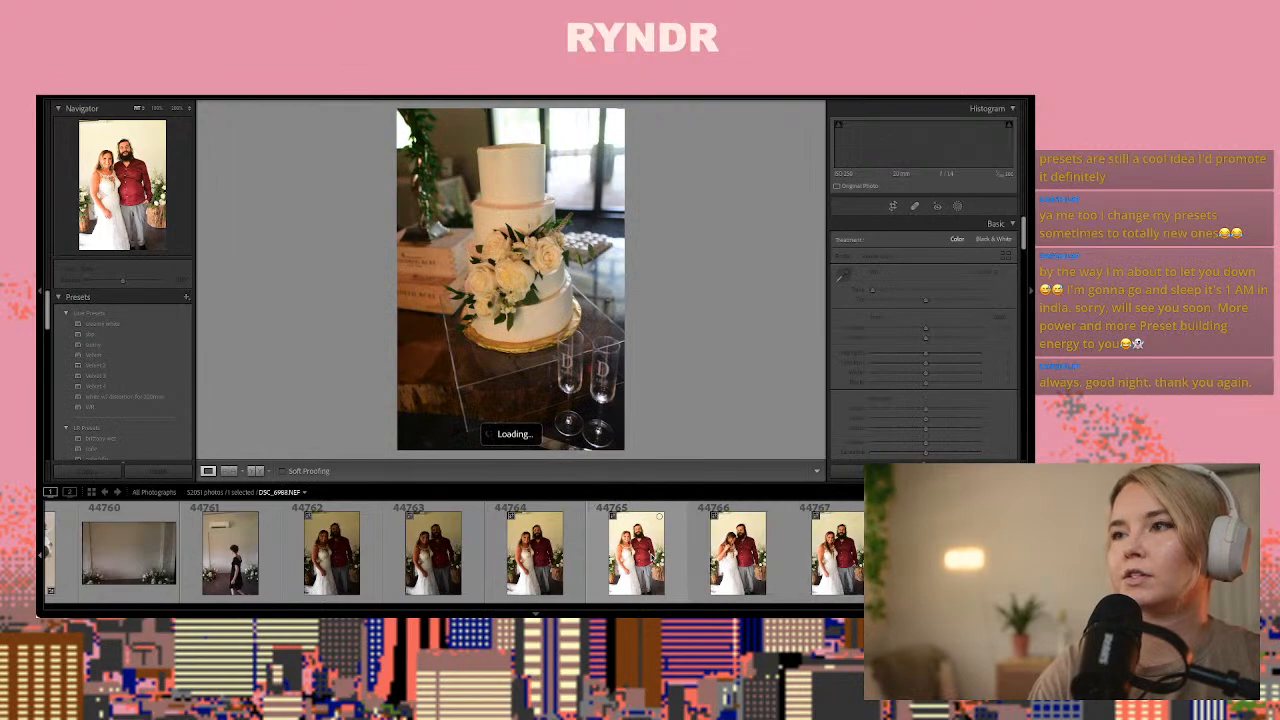
{"action": "key", "text": "Left"}
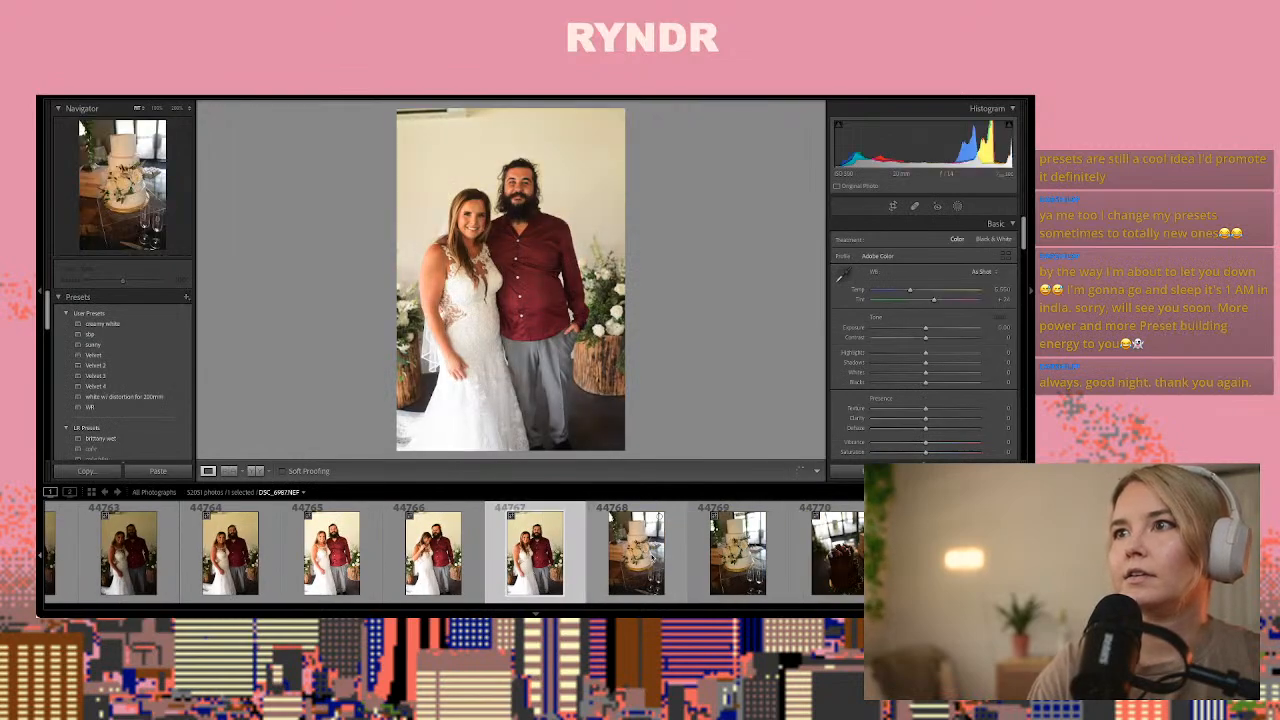
{"action": "key", "text": "Right"}
{"action": "key", "text": "Right"}
{"action": "key", "text": "Right"}
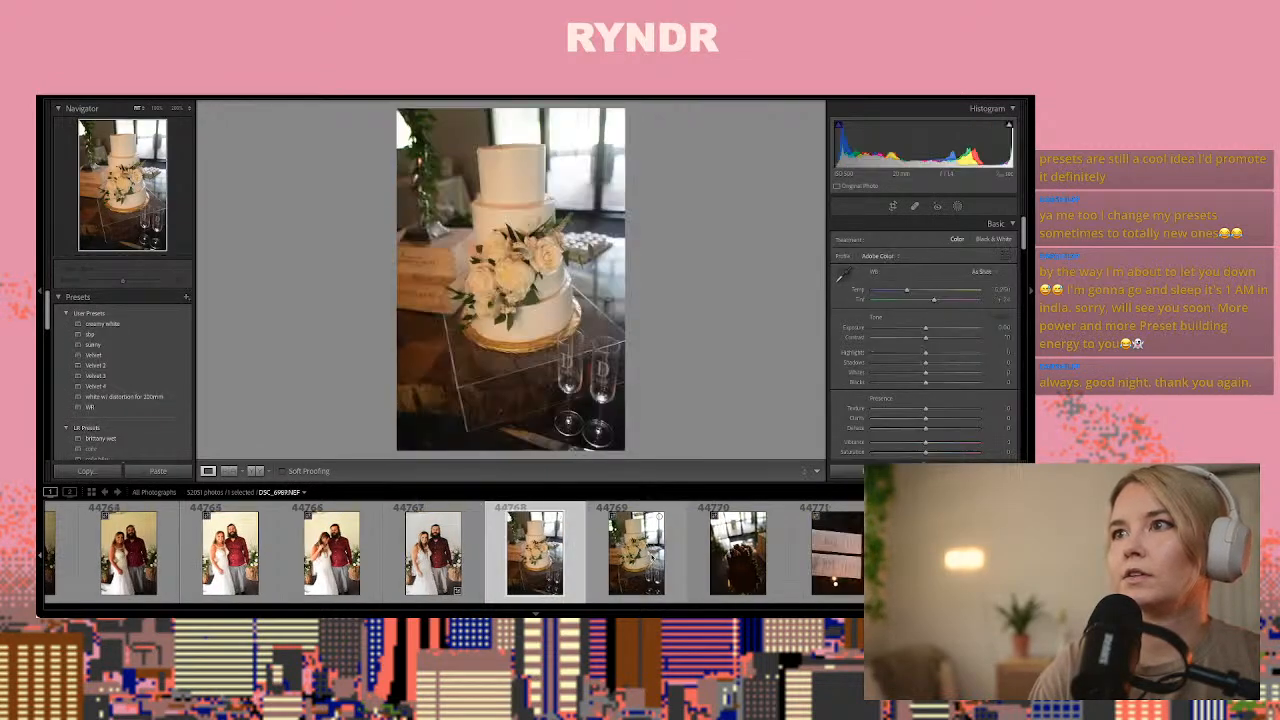
Paste the same develop settings onto wedding cake photo 44769 and raise its exposure to about +0.30
{"action": "key", "text": "Left"}
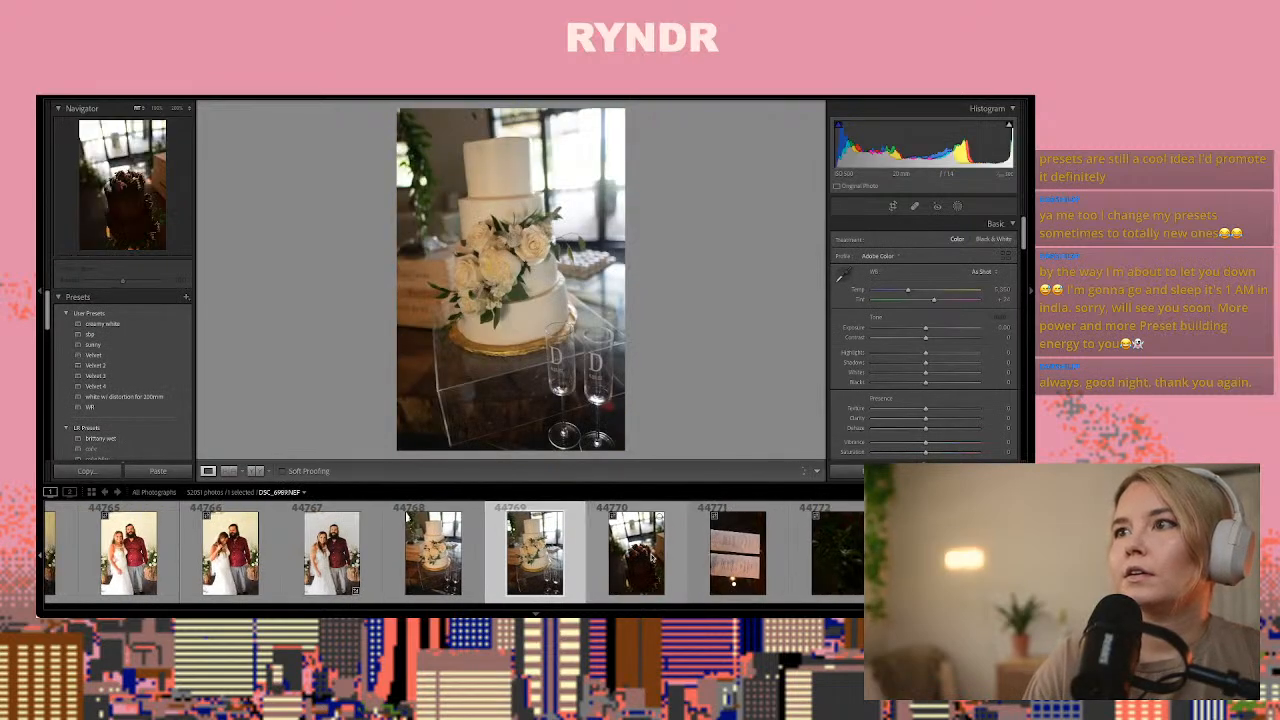
{"action": "key", "text": "ctrl+shift+v"}
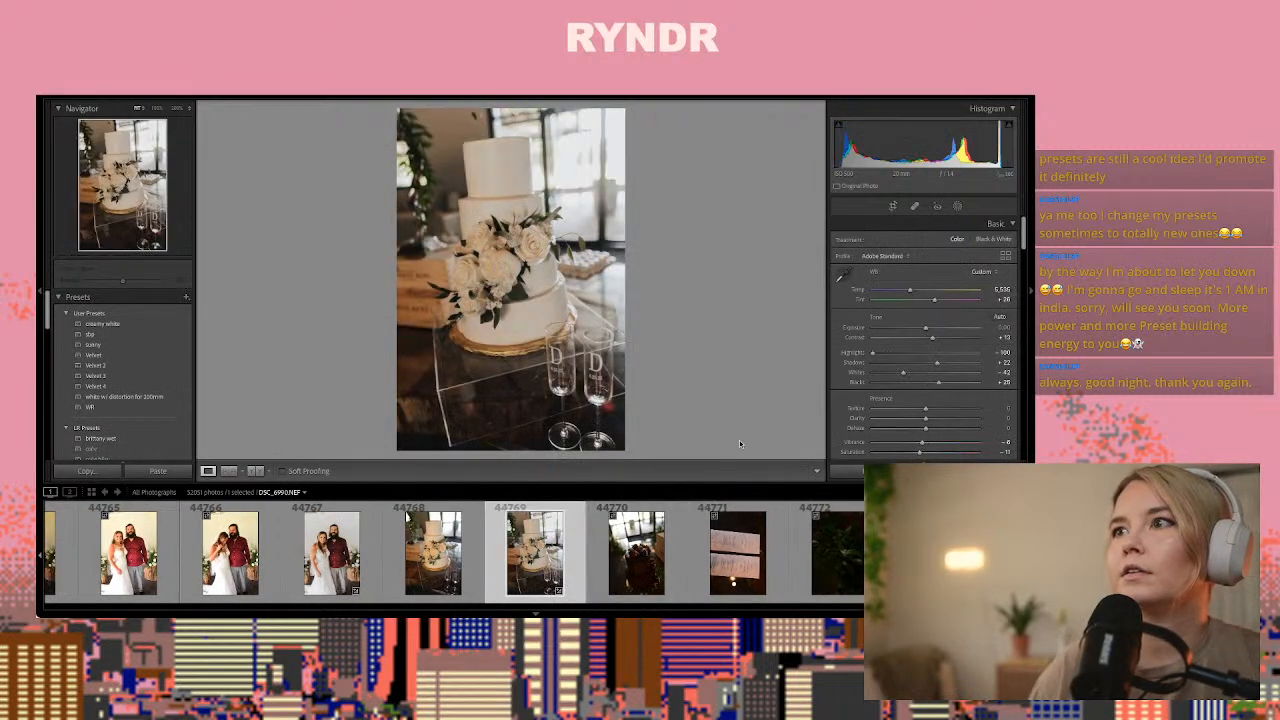
{"action": "left_click_drag", "start_coordinate": [925, 328], "coordinate": [928, 330]}
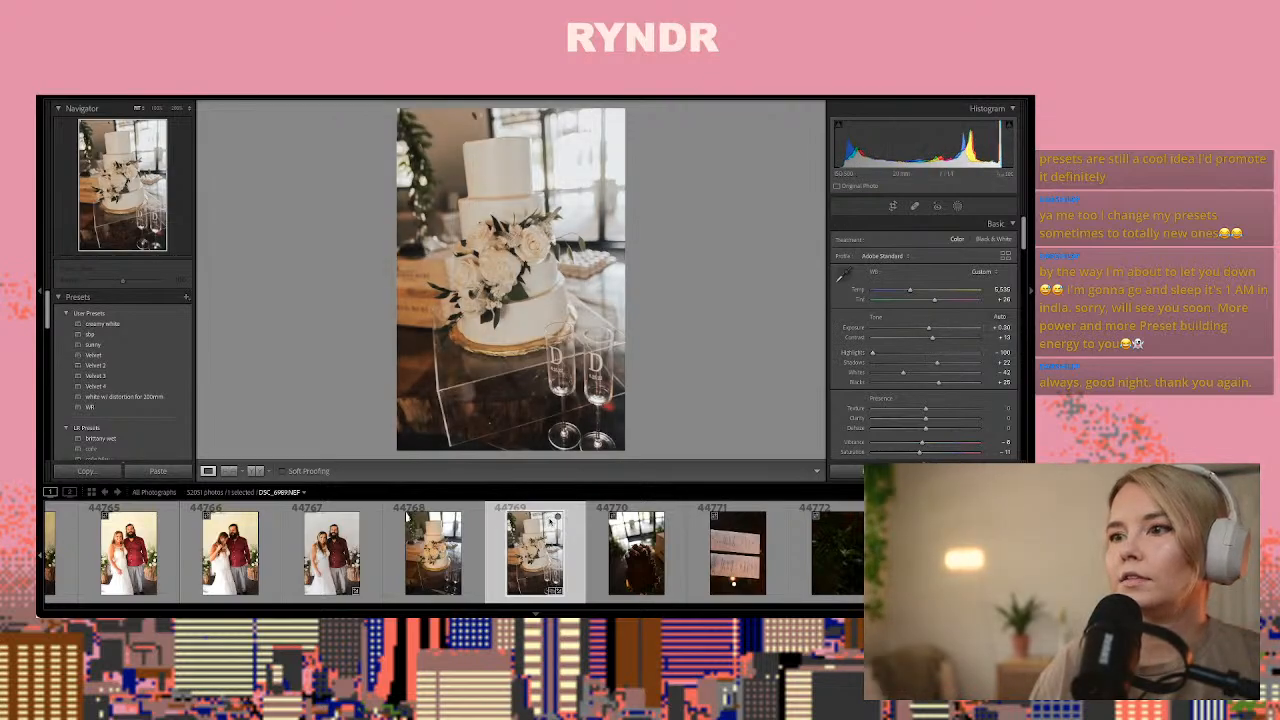
Crop wedding cake photo 44768 to a landscape frame around the flowers and lower tiers
{"action": "left_click", "coordinate": [408, 518]}
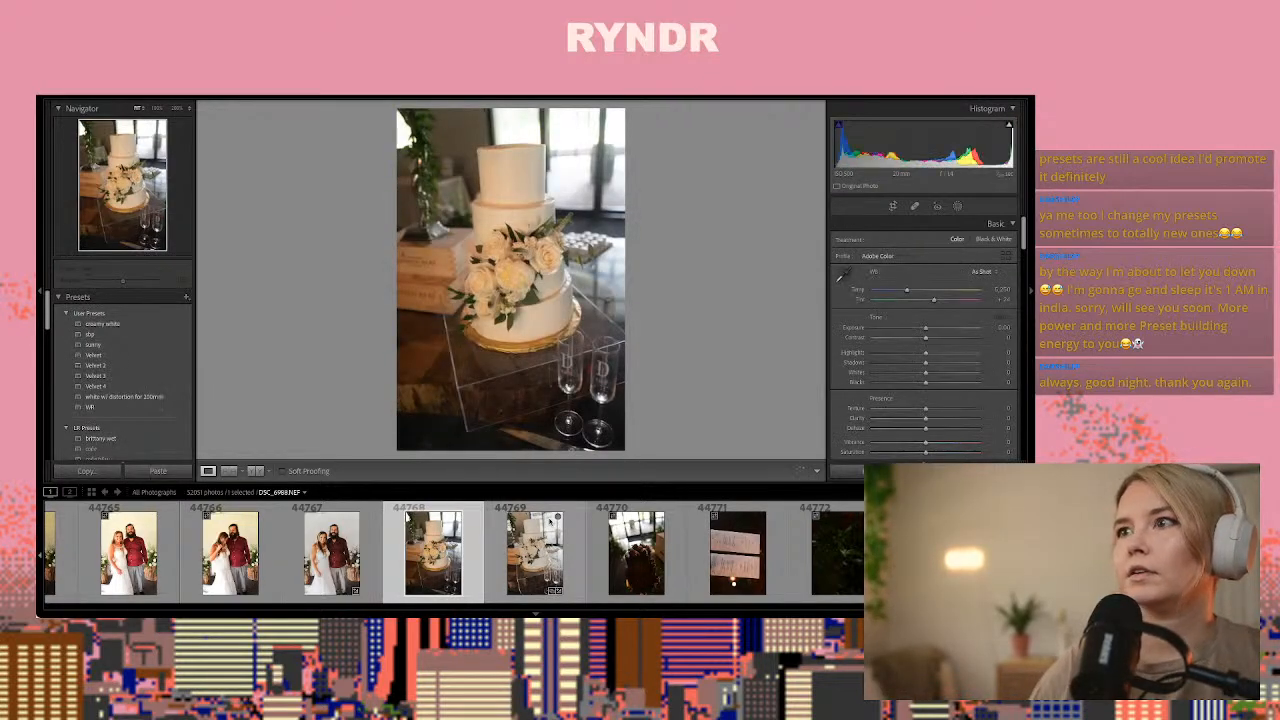
{"action": "left_click", "coordinate": [893, 207]}
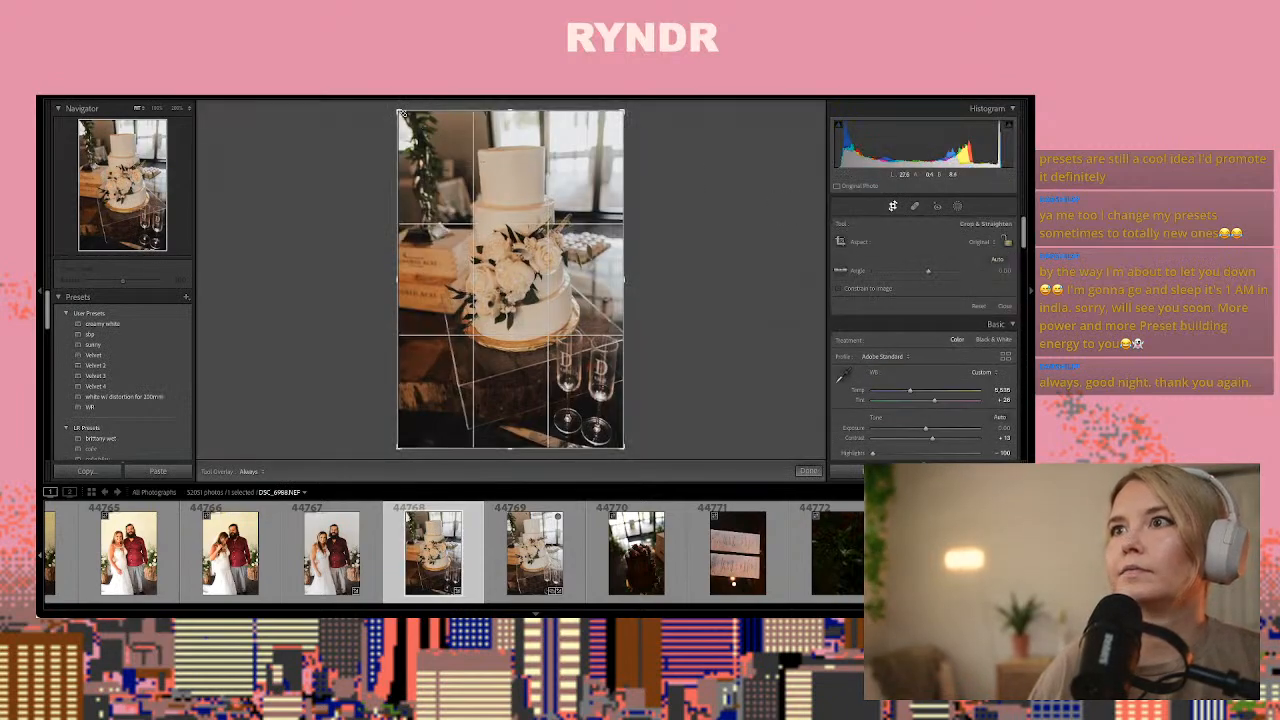
{"action": "left_click_drag", "start_coordinate": [402, 115], "coordinate": [409, 165]}
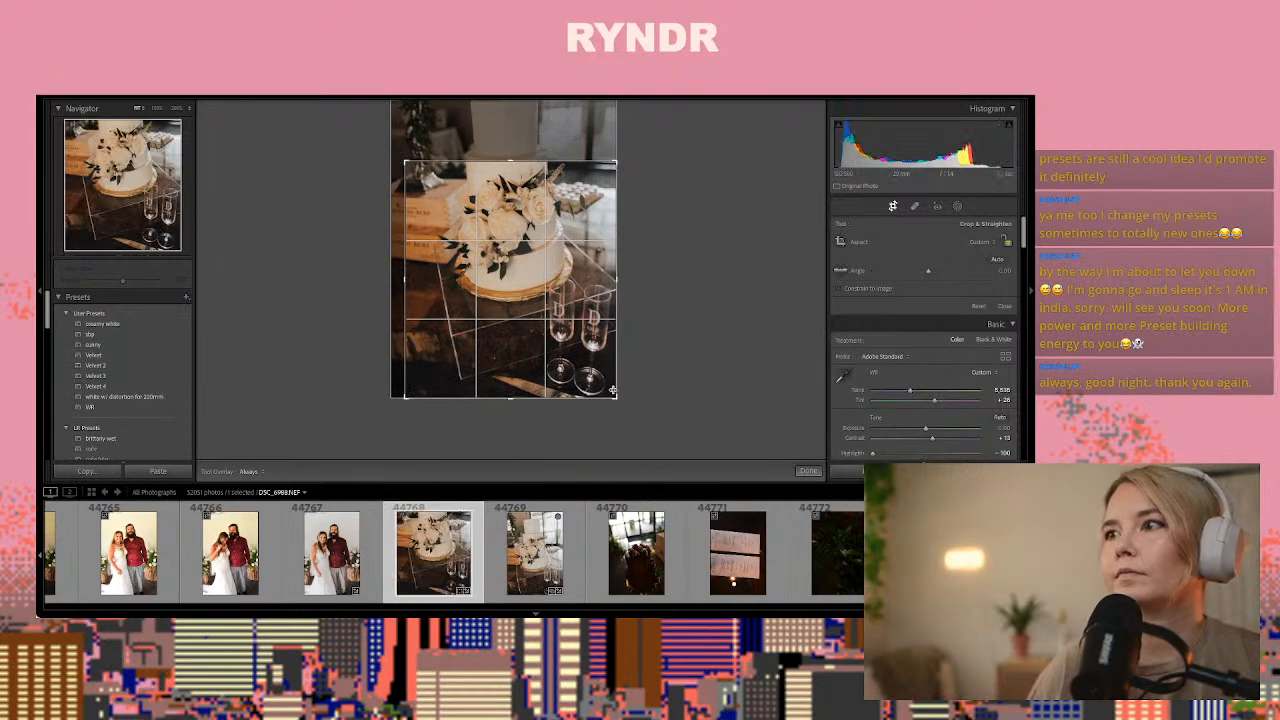
{"action": "left_click_drag", "start_coordinate": [617, 396], "coordinate": [617, 354]}
{"action": "mouse_move", "coordinate": [600, 261]}
{"action": "left_mouse_down"}
{"action": "mouse_move", "coordinate": [650, 284]}
{"action": "mouse_move", "coordinate": [603, 282]}
{"action": "left_mouse_up"}
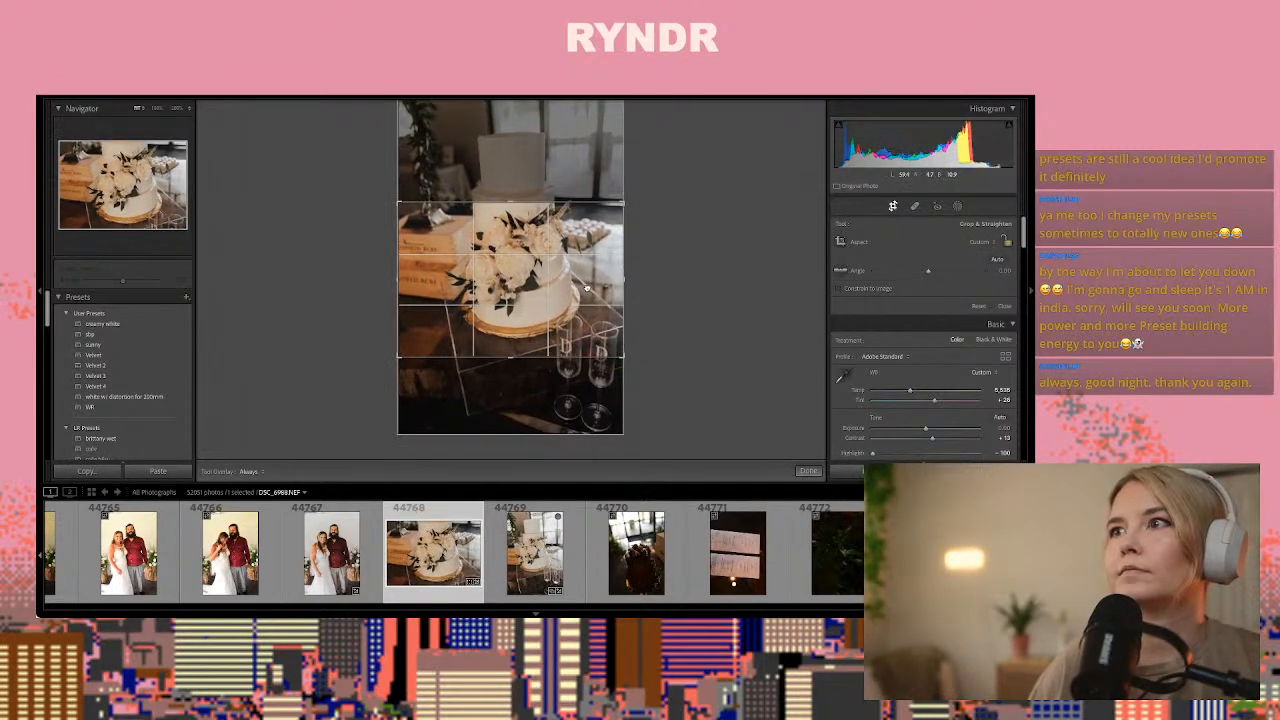
{"action": "left_click", "coordinate": [808, 471]}
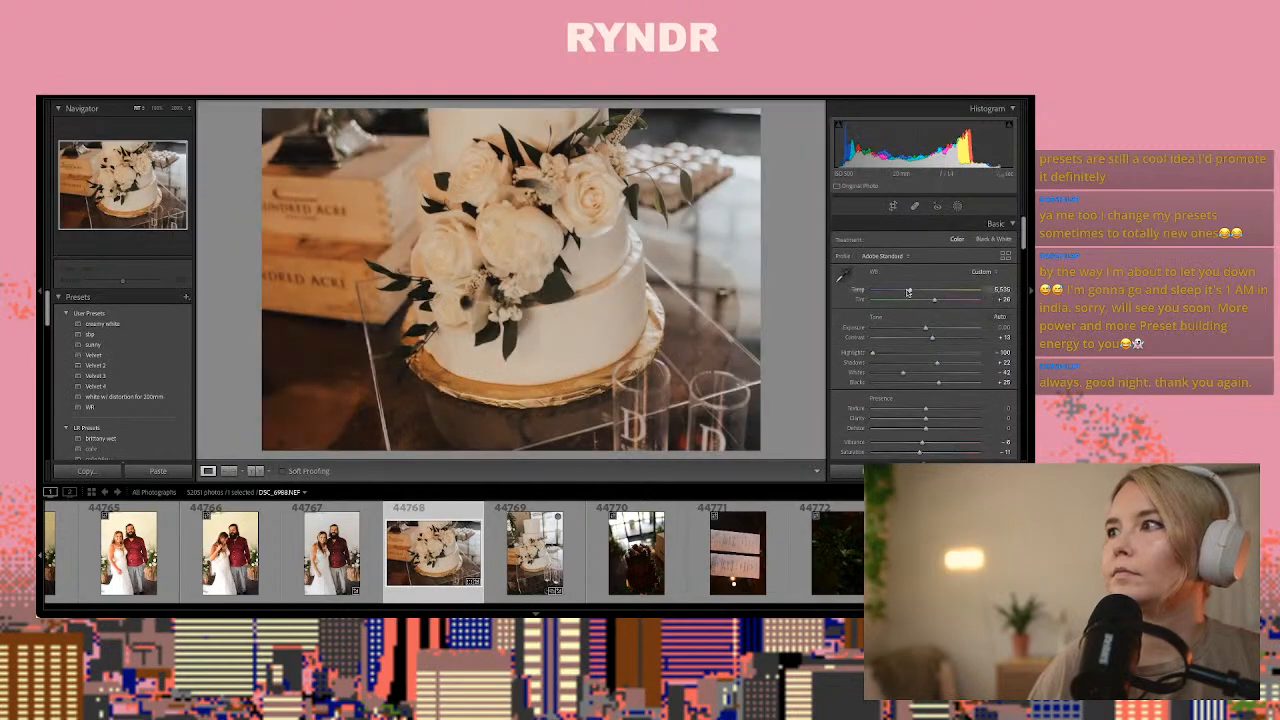
Cool the white balance of cropped cake photo 44768 slightly and raise its exposure a little
{"action": "left_click_drag", "start_coordinate": [906, 291], "coordinate": [904, 292]}
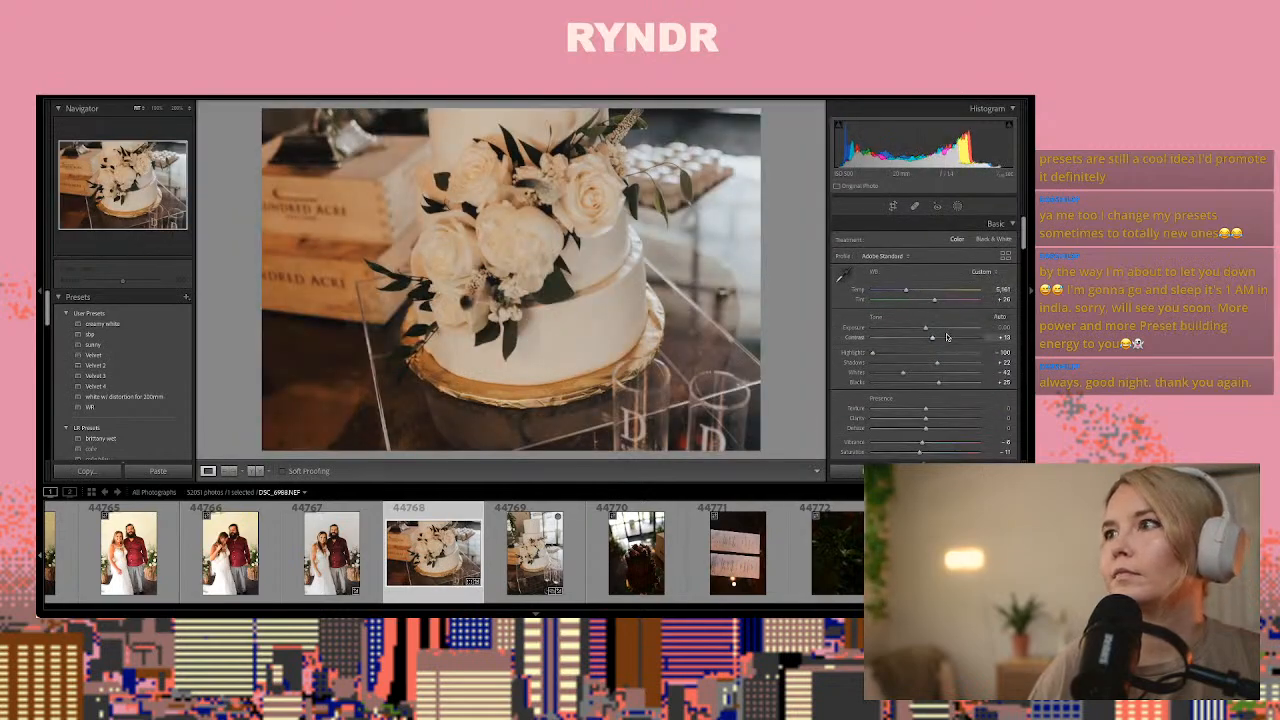
{"action": "left_click_drag", "start_coordinate": [926, 329], "coordinate": [934, 330]}
{"action": "left_click", "coordinate": [534, 552]}
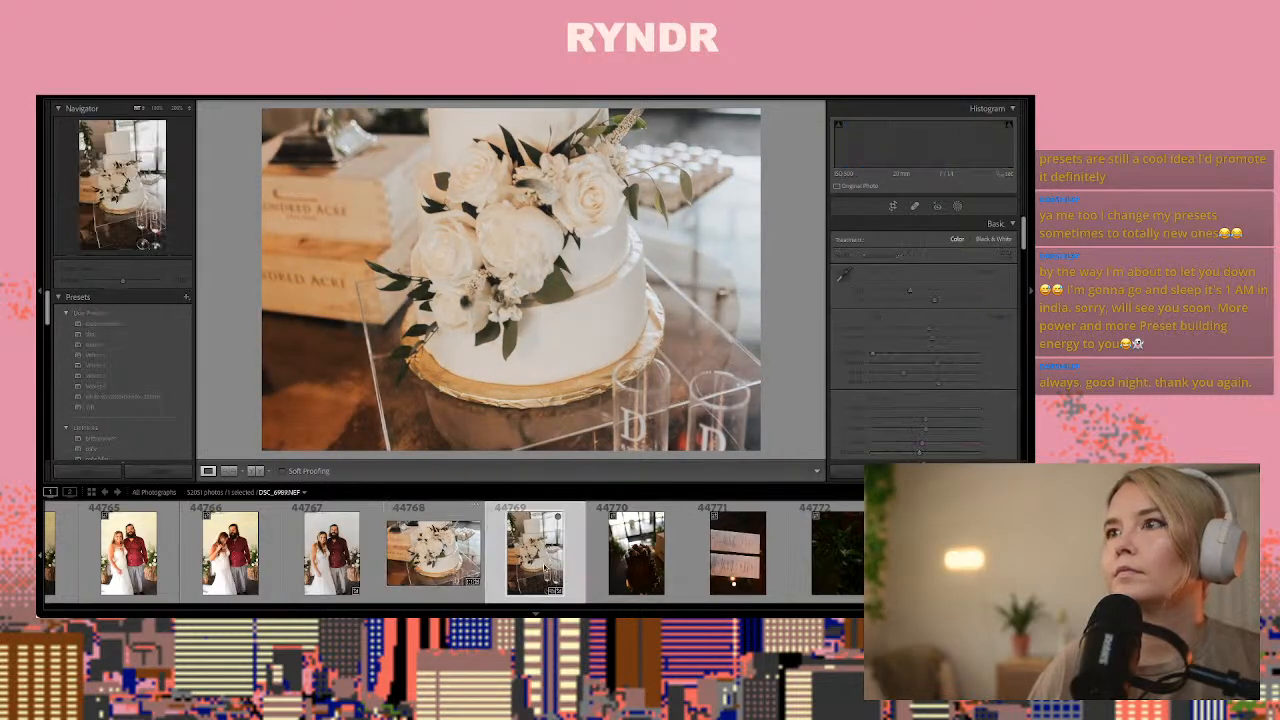
Paste the copied develop settings onto chocolate cake photo 44770 and raise its exposure to about +1.90
{"action": "left_click", "coordinate": [651, 572]}
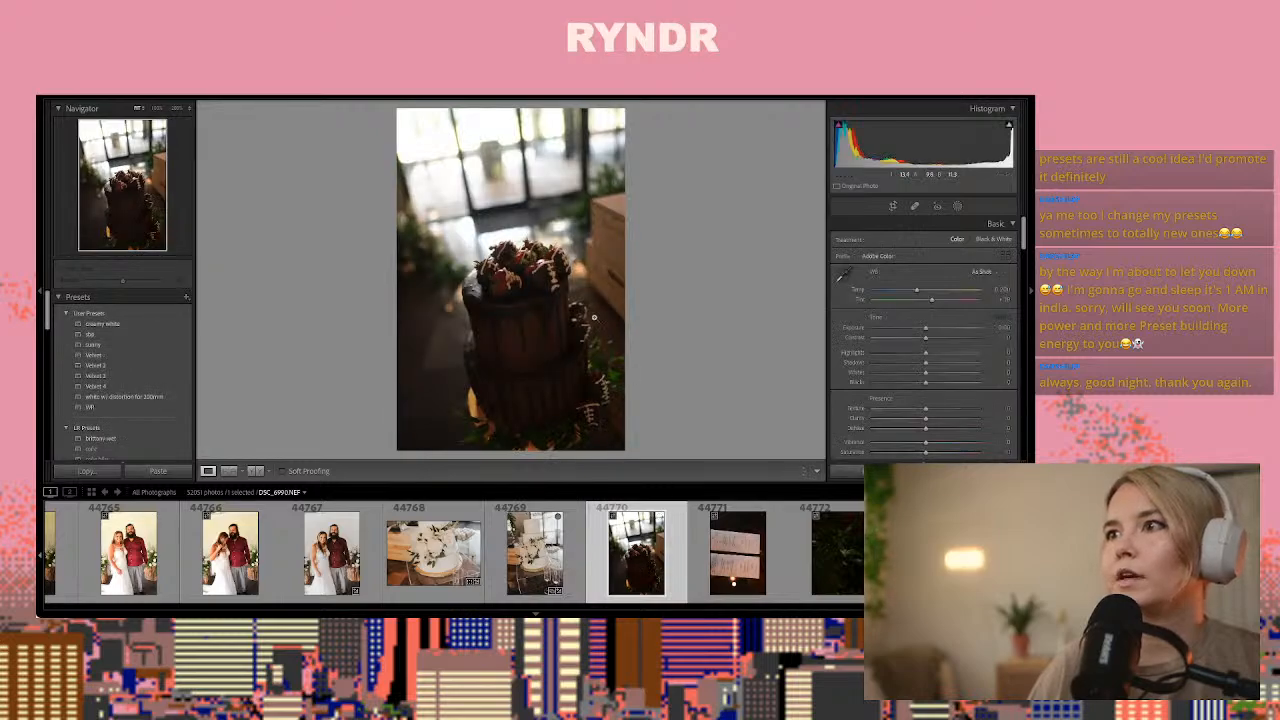
{"action": "key", "text": "ctrl+shift+v"}
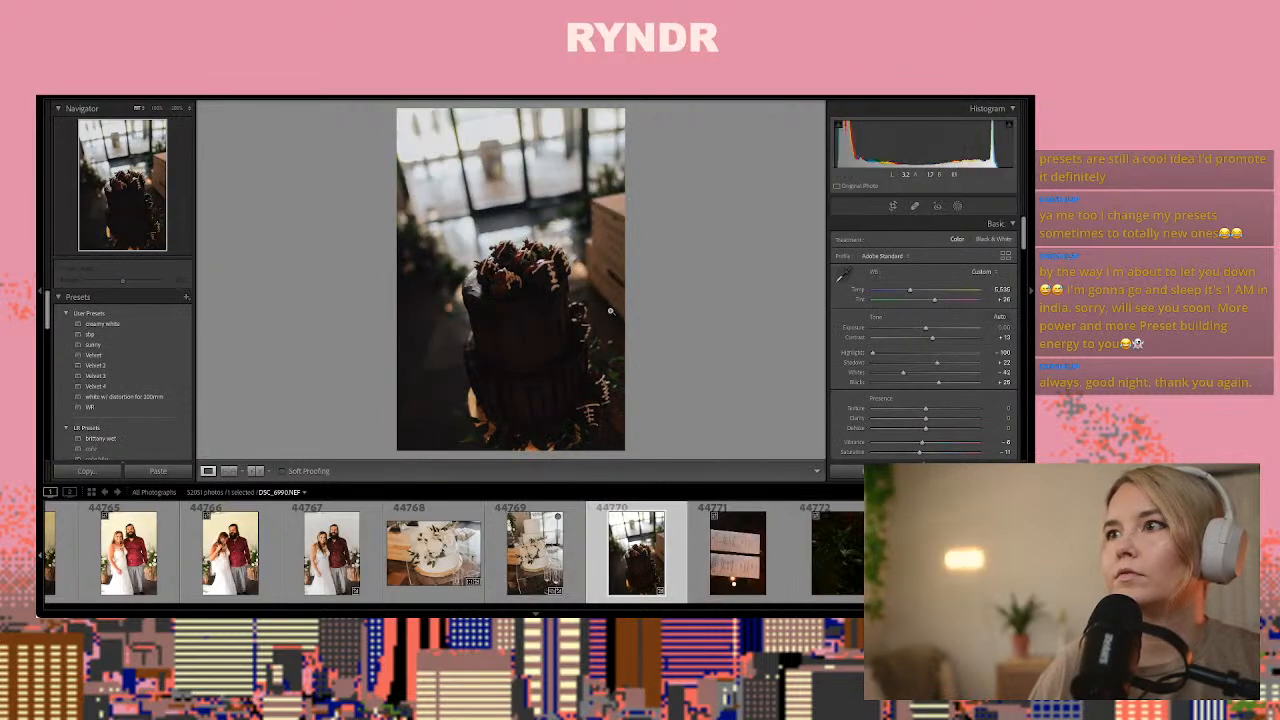
{"action": "left_click", "coordinate": [946, 329]}
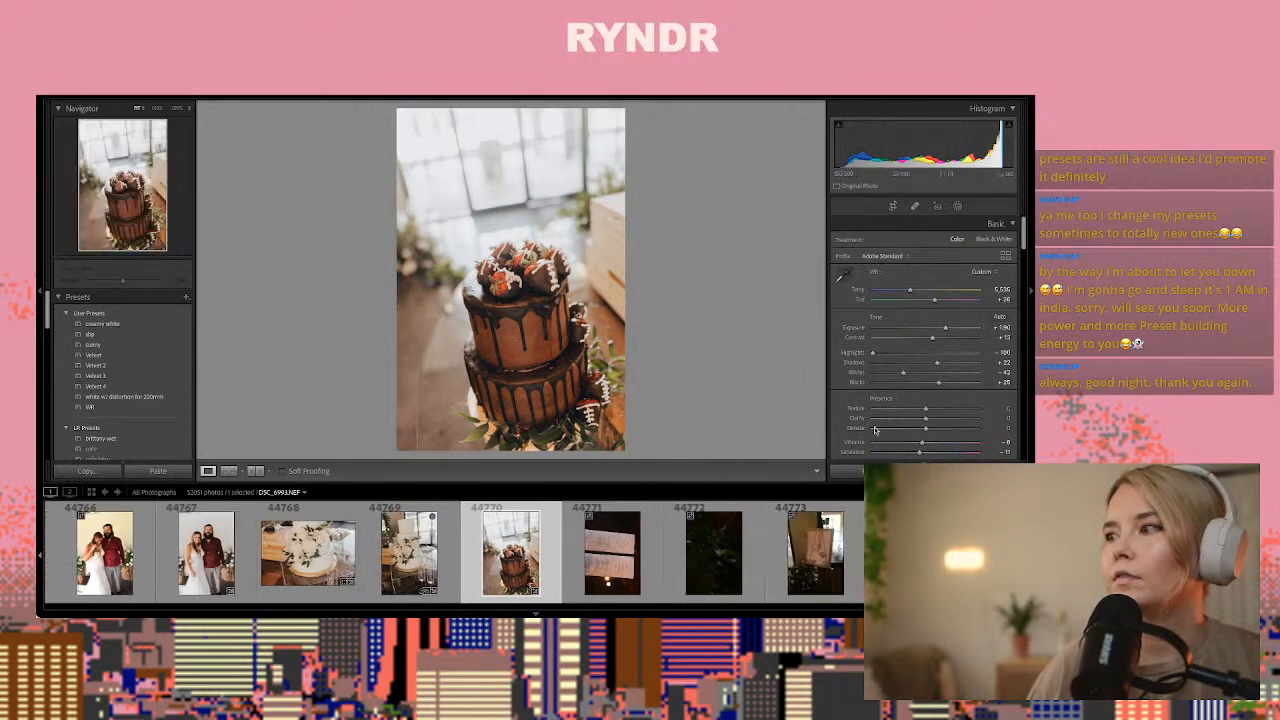
Straighten chocolate cake photo 44770 with a crop angle of about 4.72 and reposition the image within the frame
{"action": "left_click", "coordinate": [893, 207]}
{"action": "left_click_drag", "start_coordinate": [924, 278], "coordinate": [934, 272]}
{"action": "left_click_drag", "start_coordinate": [537, 416], "coordinate": [542, 380]}
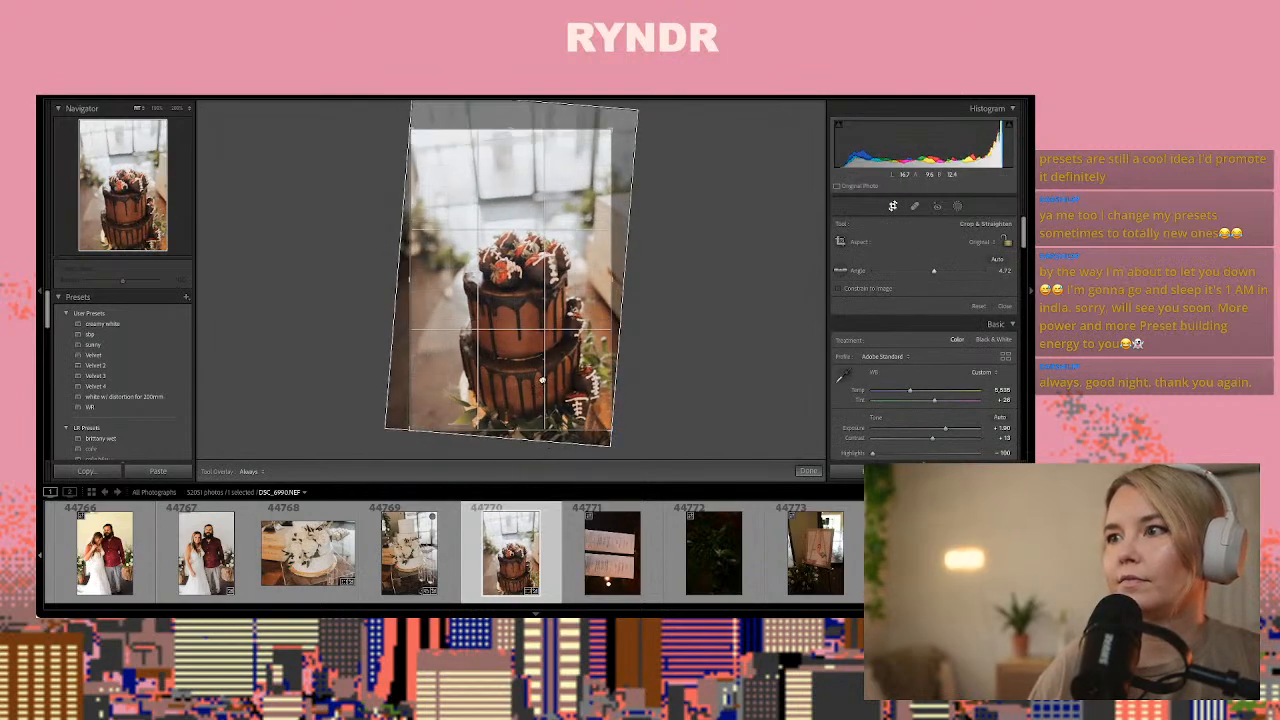
{"action": "left_click", "coordinate": [808, 471]}
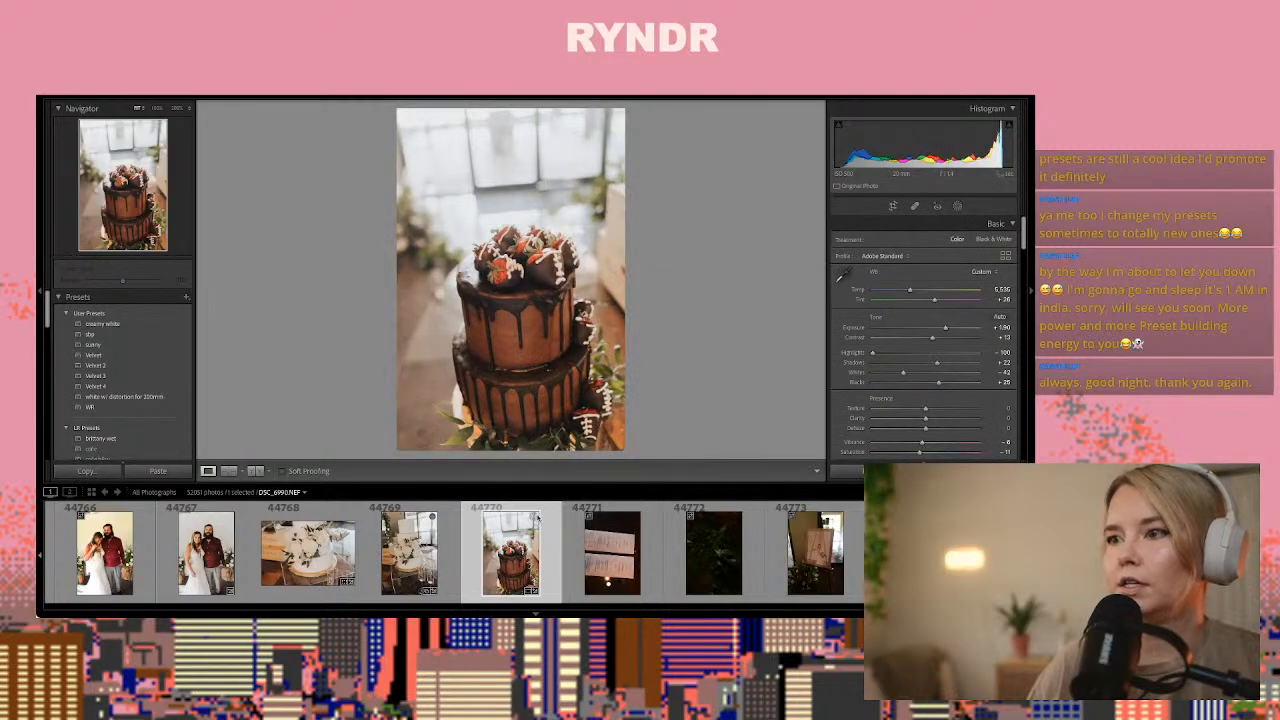
Rotate ceremony program photo 44771 to landscape in the Library so its text reads upright, and return to Develop
{"action": "left_click", "coordinate": [611, 562]}
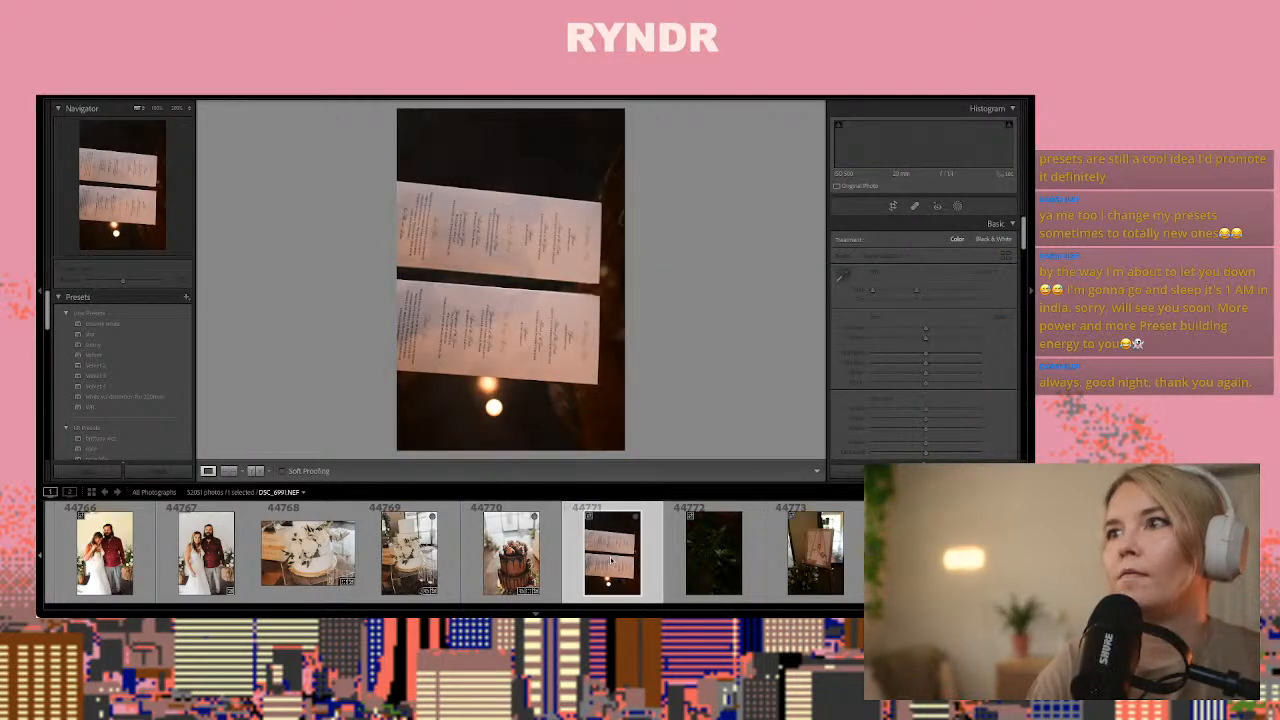
{"action": "key", "text": "Right"}
{"action": "key", "text": "Left"}
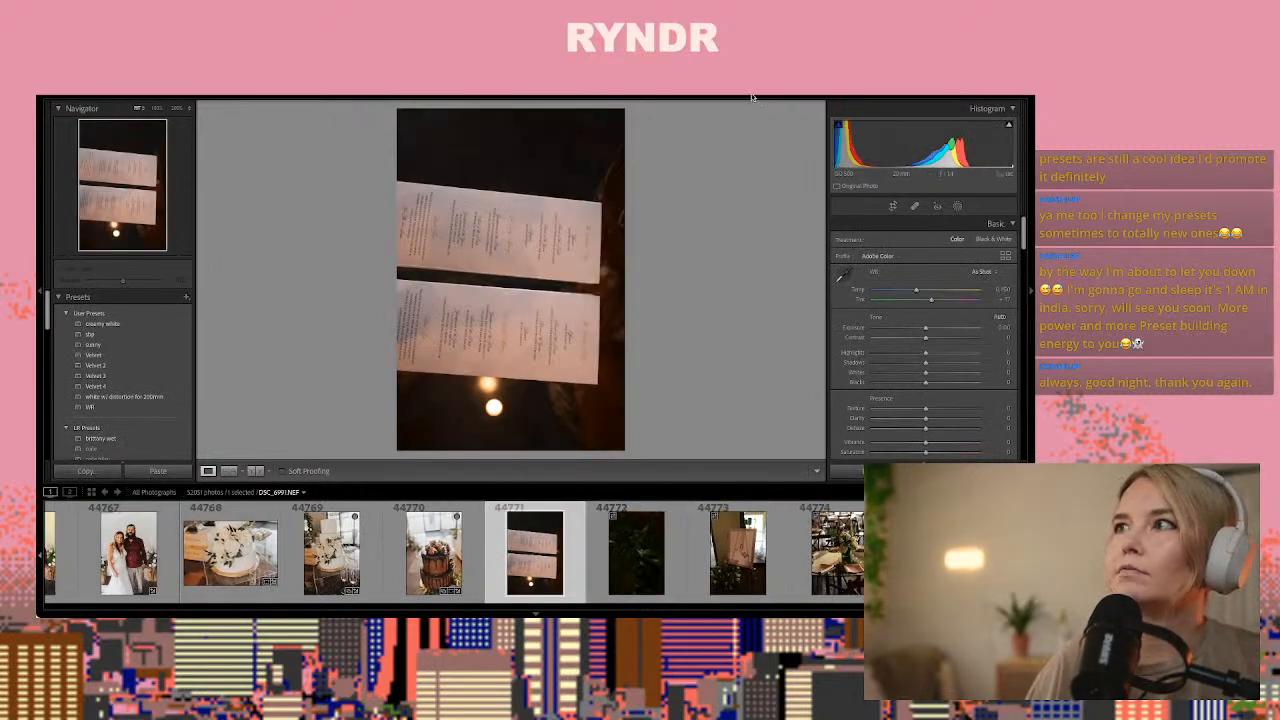
{"action": "key", "text": "e"}
{"action": "left_click", "coordinate": [399, 472]}
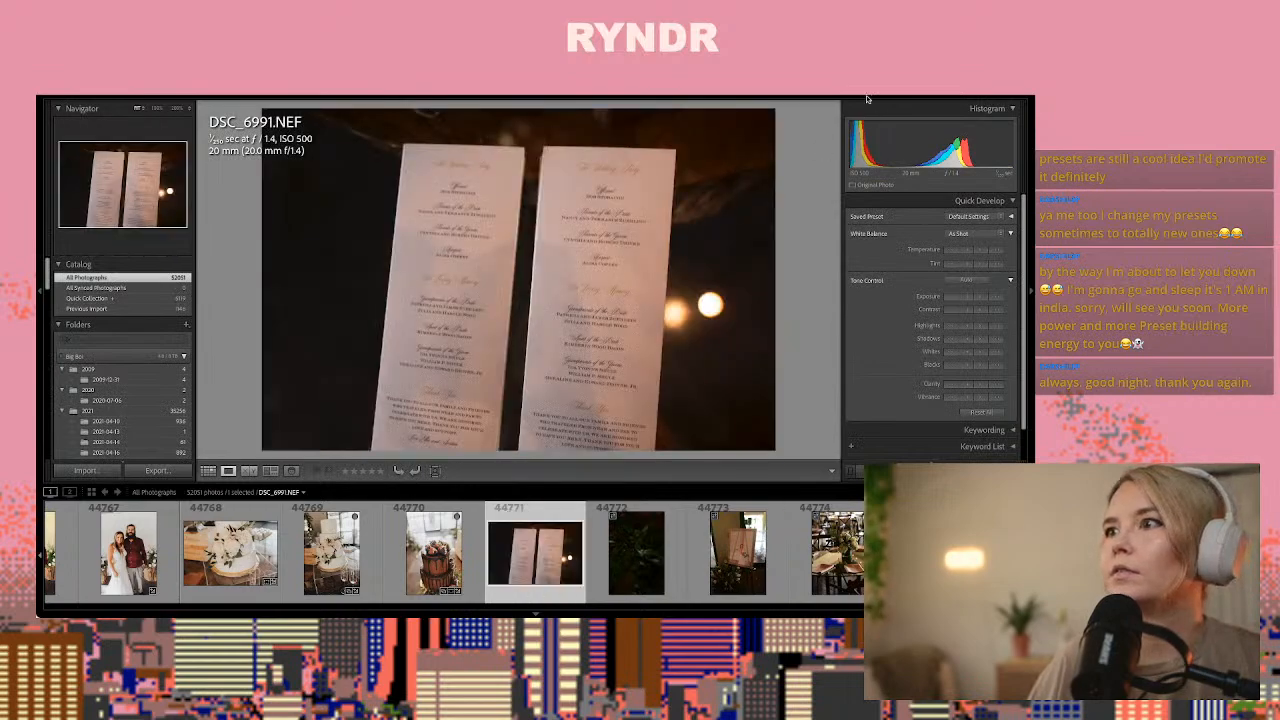
{"action": "key", "text": "d"}
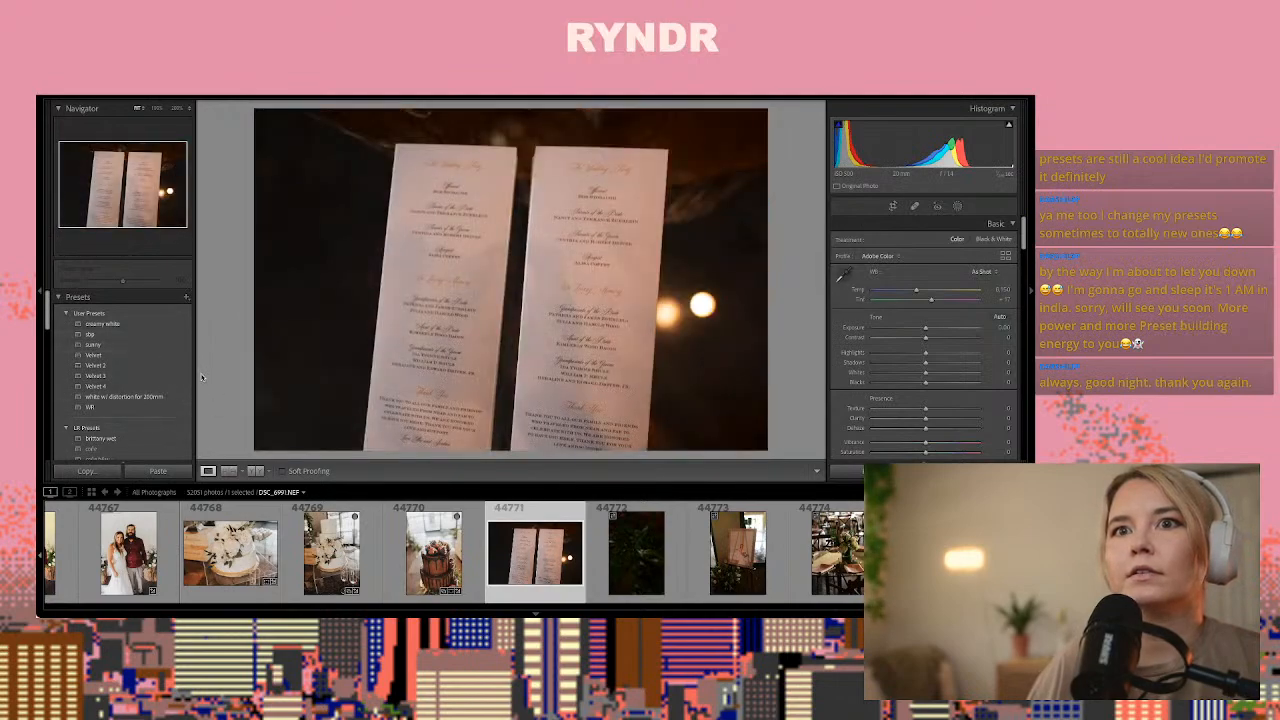
Apply the B&W Flat preset to program photo 44771, raise its exposure to about +0.35, and check the text up close
{"action": "scroll", "coordinate": [156, 388], "scroll_direction": "down", "scroll_amount": 4}
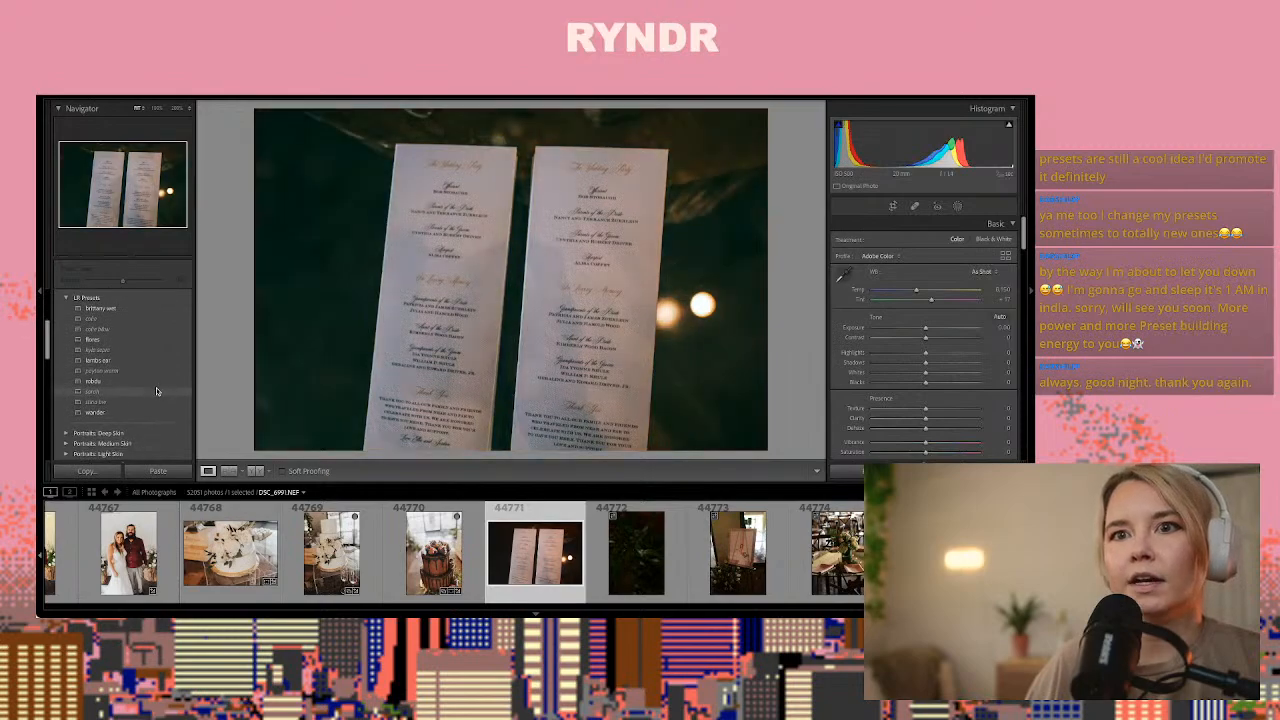
{"action": "scroll", "coordinate": [156, 390], "scroll_direction": "down", "scroll_amount": 6}
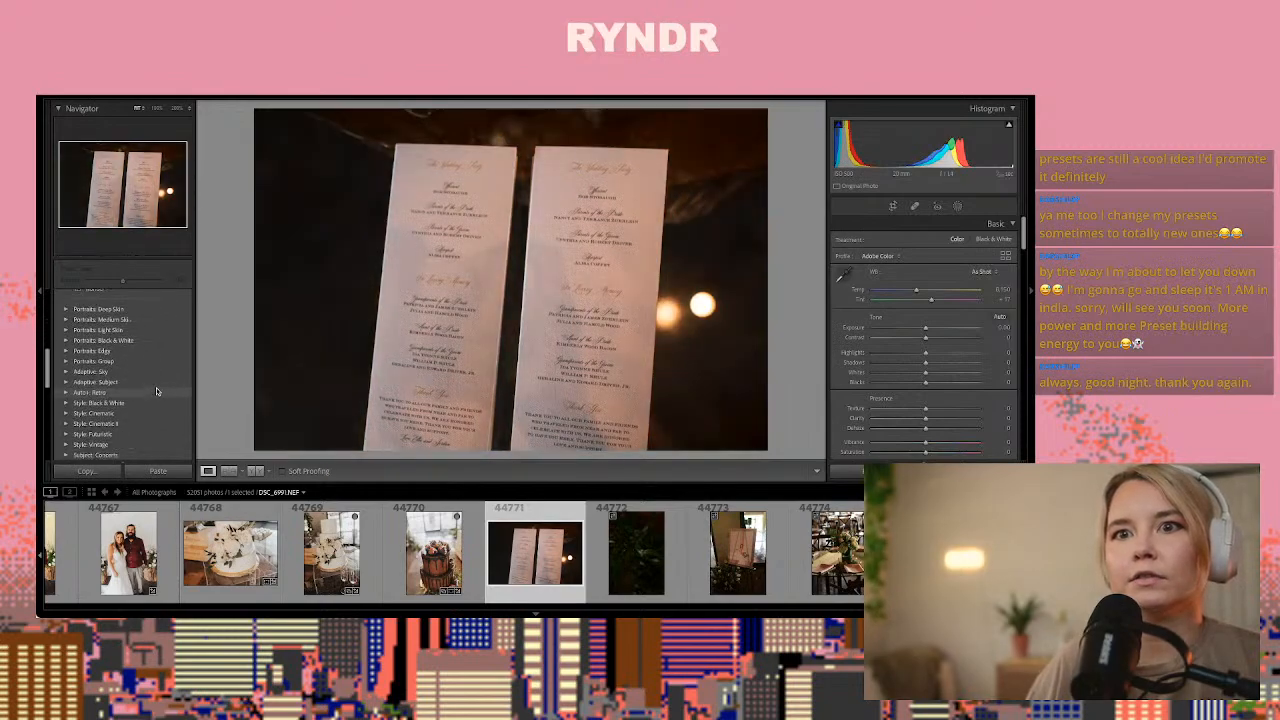
{"action": "scroll", "coordinate": [156, 388], "scroll_direction": "down", "scroll_amount": 6}
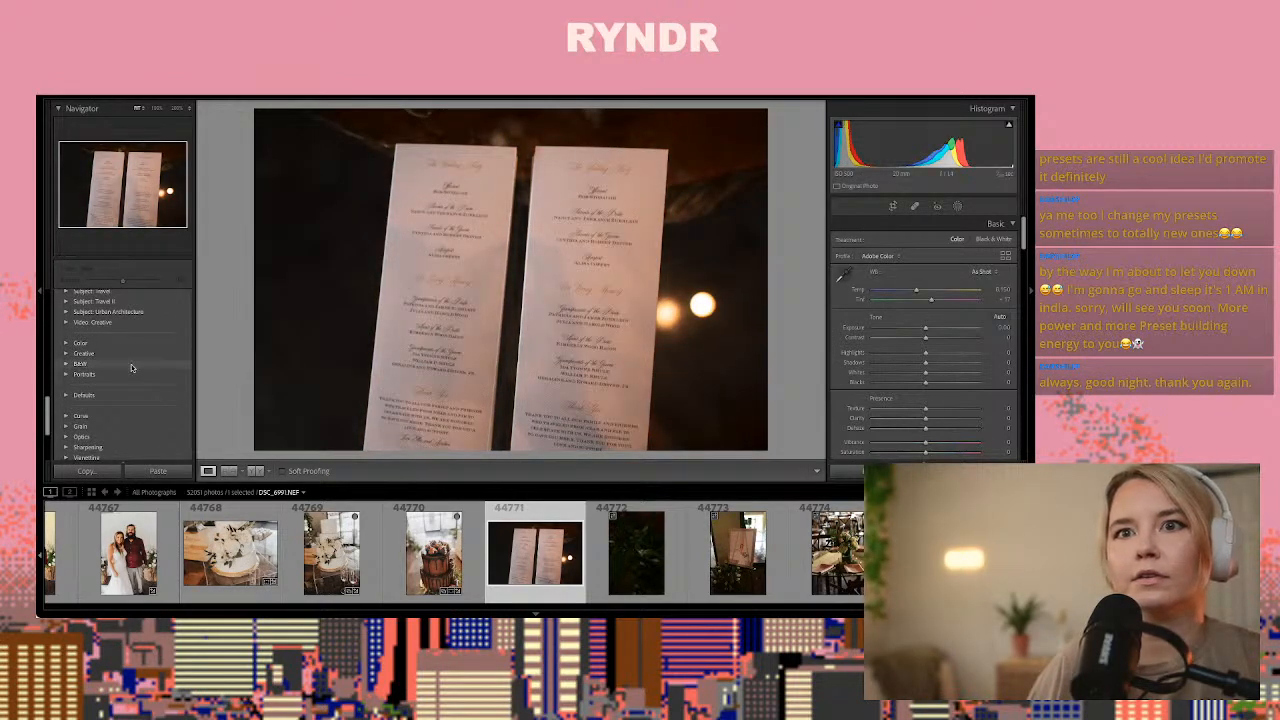
{"action": "left_click", "coordinate": [66, 366]}
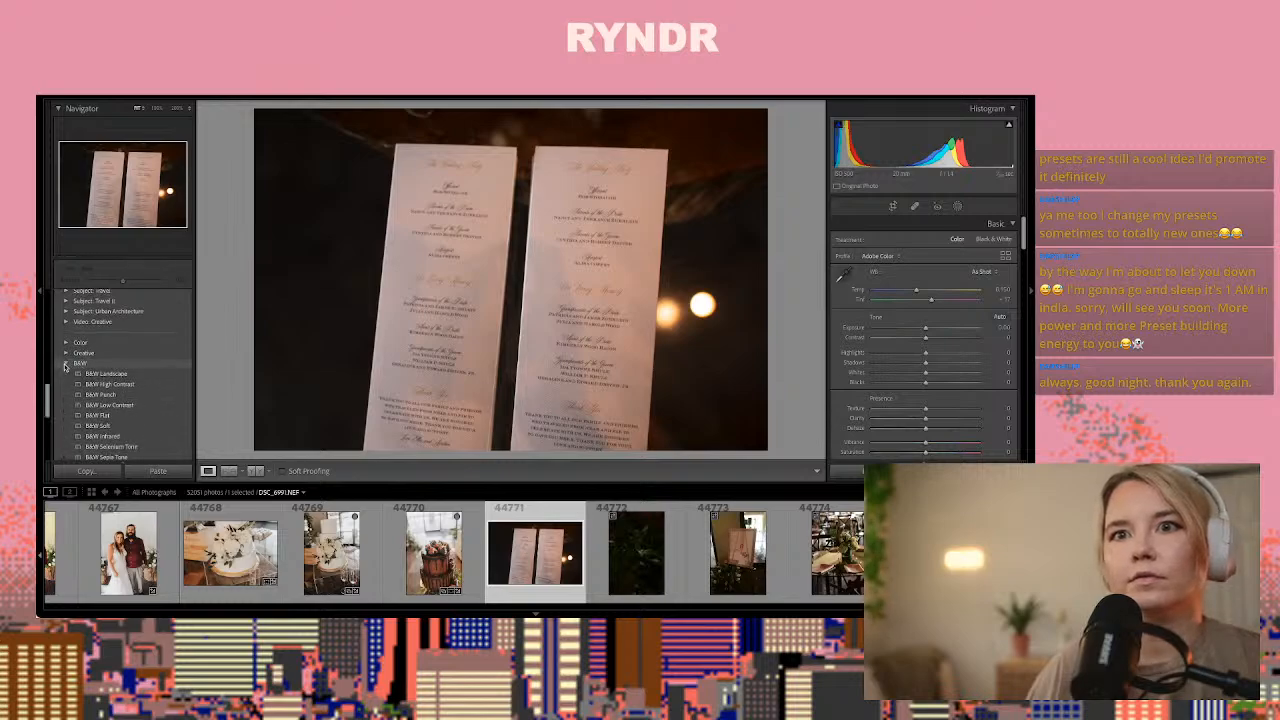
{"action": "left_click", "coordinate": [120, 419]}
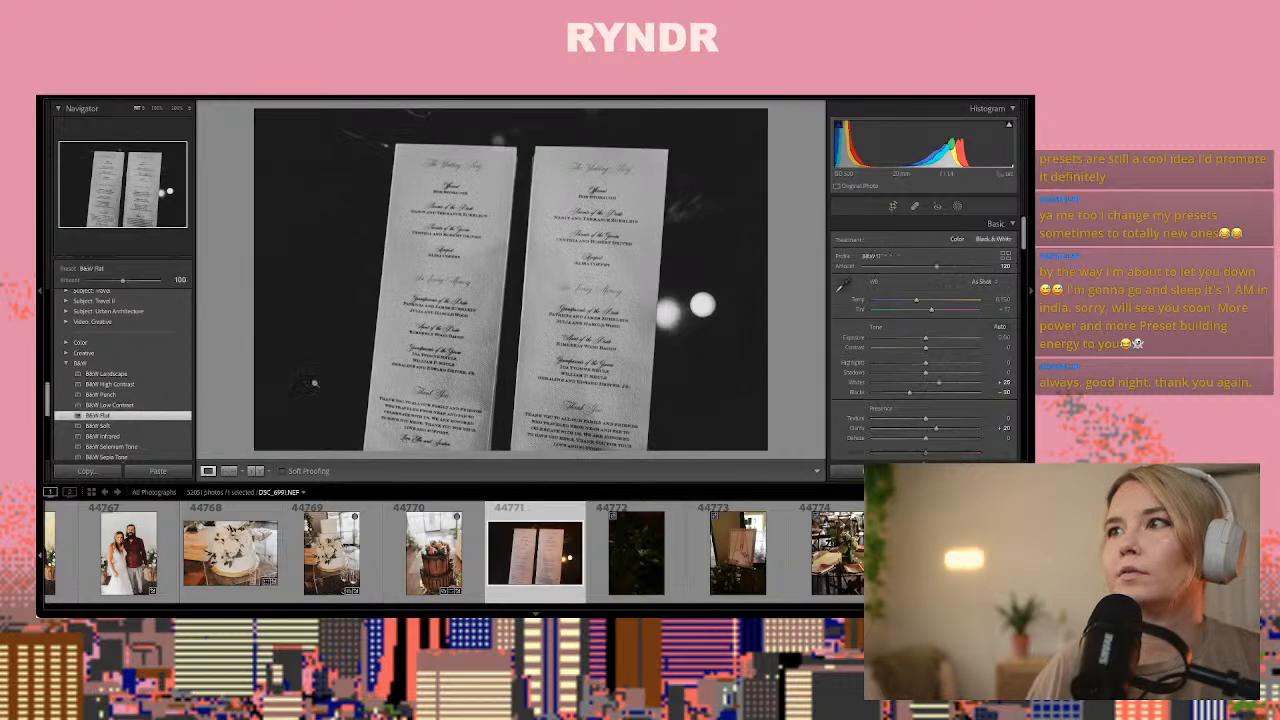
{"action": "left_click_drag", "start_coordinate": [940, 342], "coordinate": [928, 342]}
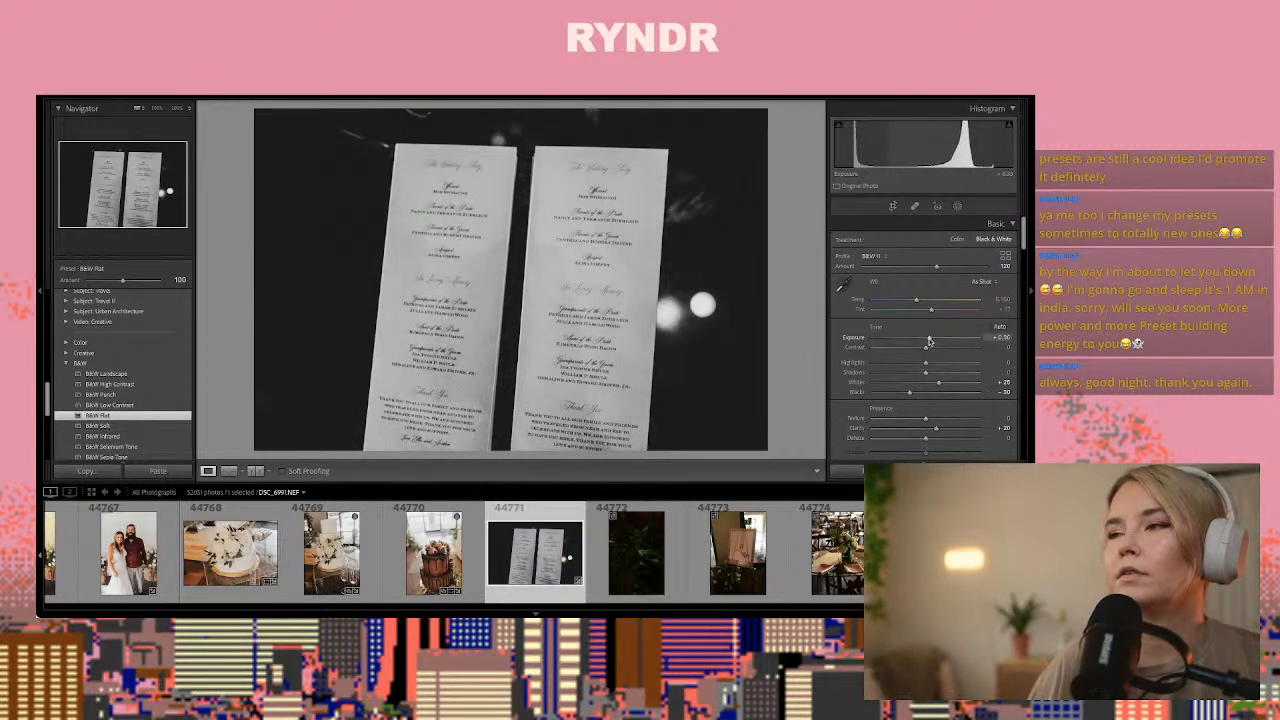
{"action": "left_click", "coordinate": [450, 343]}
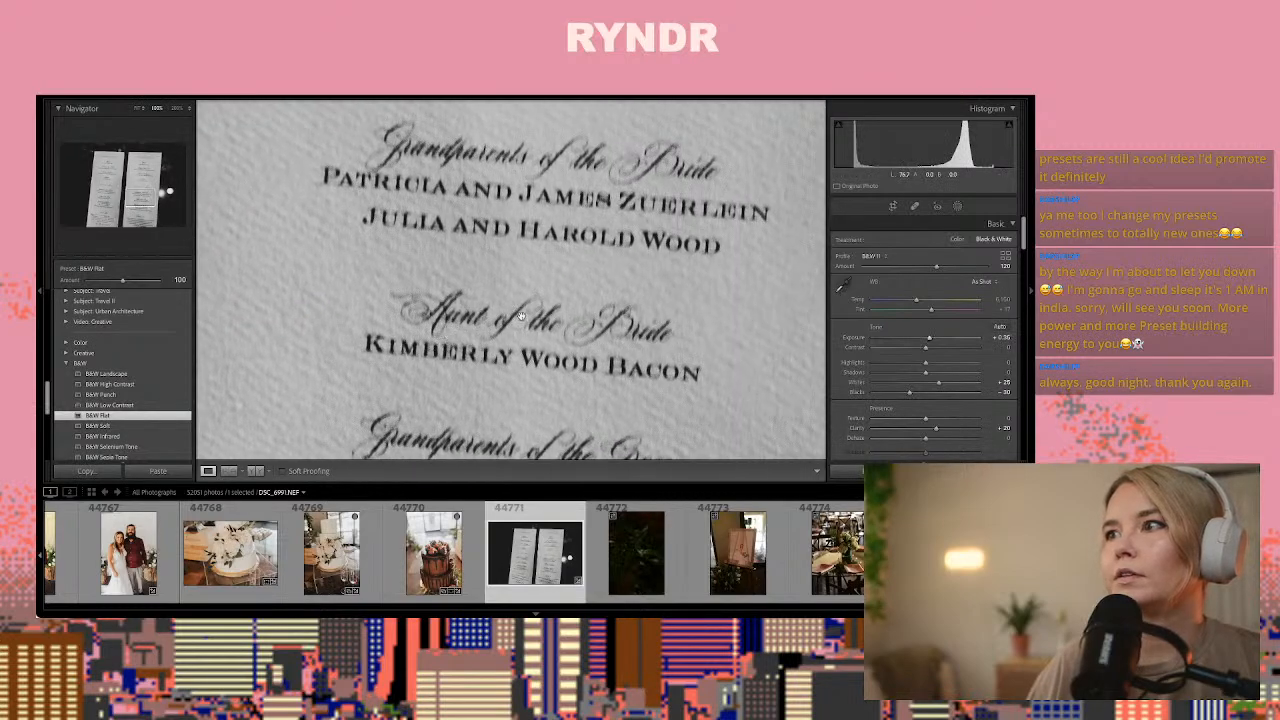
{"action": "left_click", "coordinate": [562, 344]}
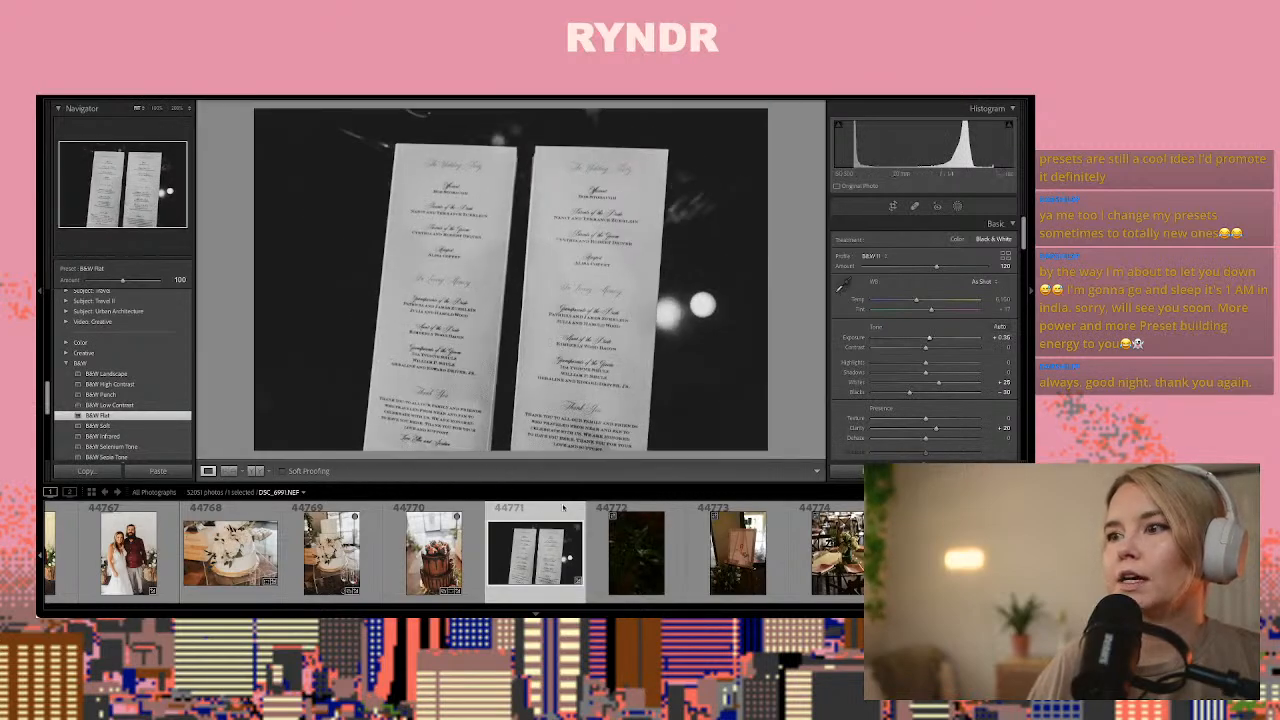
Paste the copied develop settings onto welcome sign photo 44773, with exposure about +0.75 and temperature about 4,850
{"action": "left_click", "coordinate": [631, 547]}
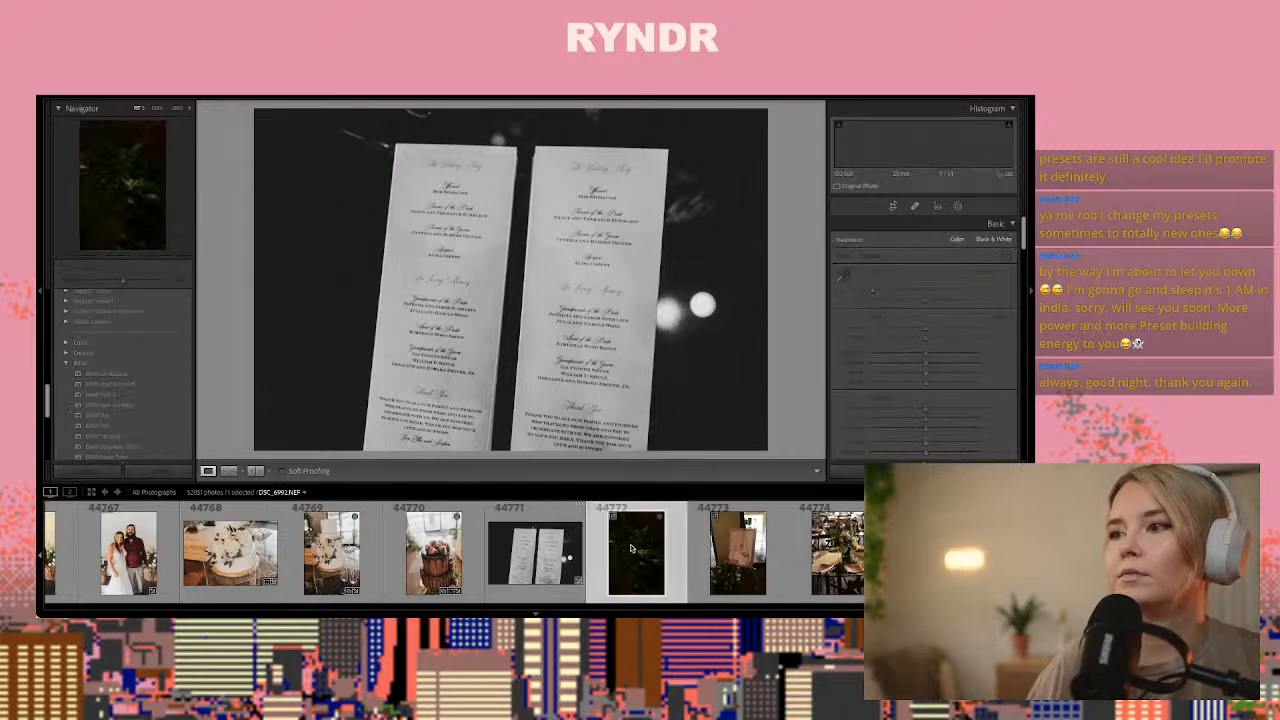
{"action": "key", "text": "Right"}
{"action": "key", "text": "Right"}
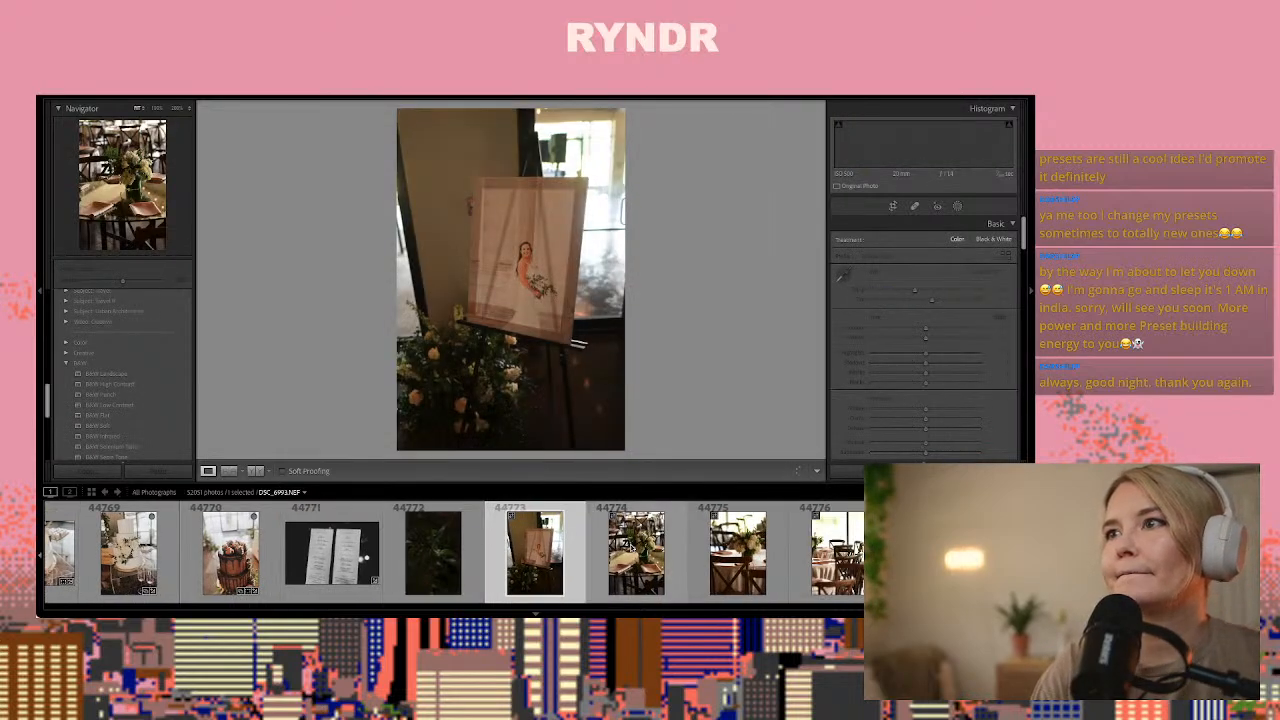
{"action": "key", "text": "Left"}
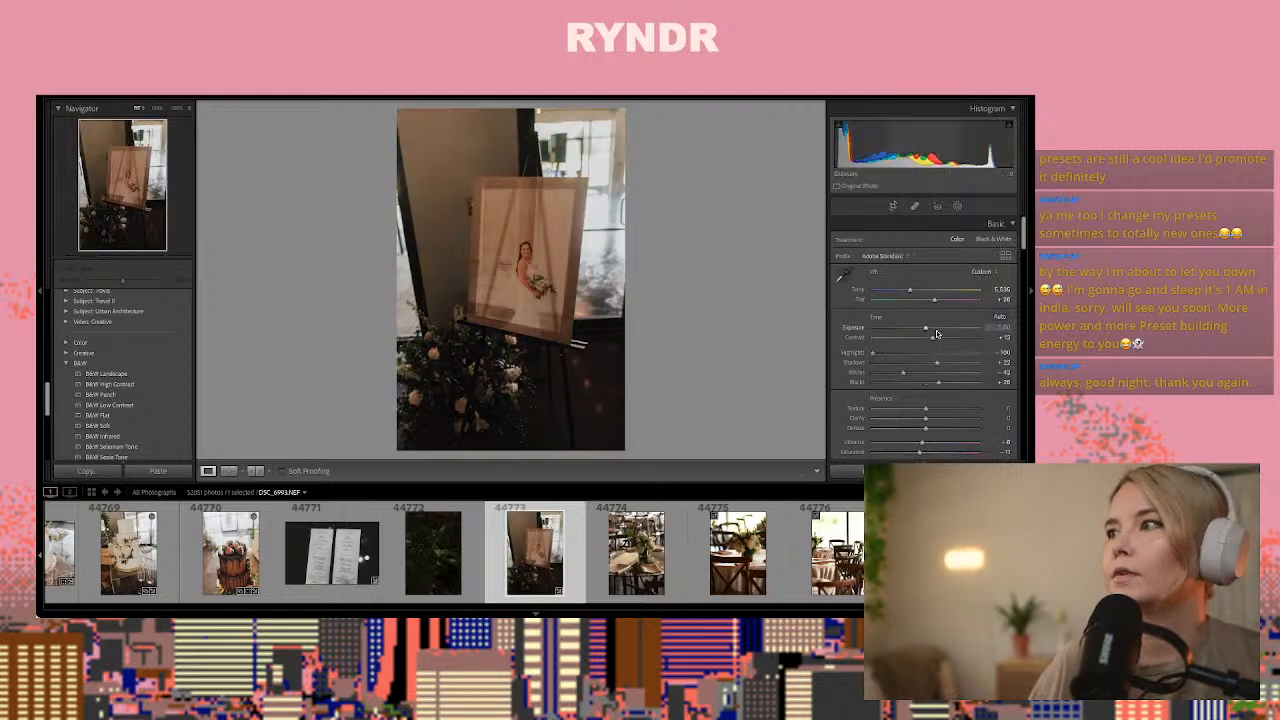
{"action": "left_click_drag", "start_coordinate": [935, 329], "coordinate": [898, 292]}
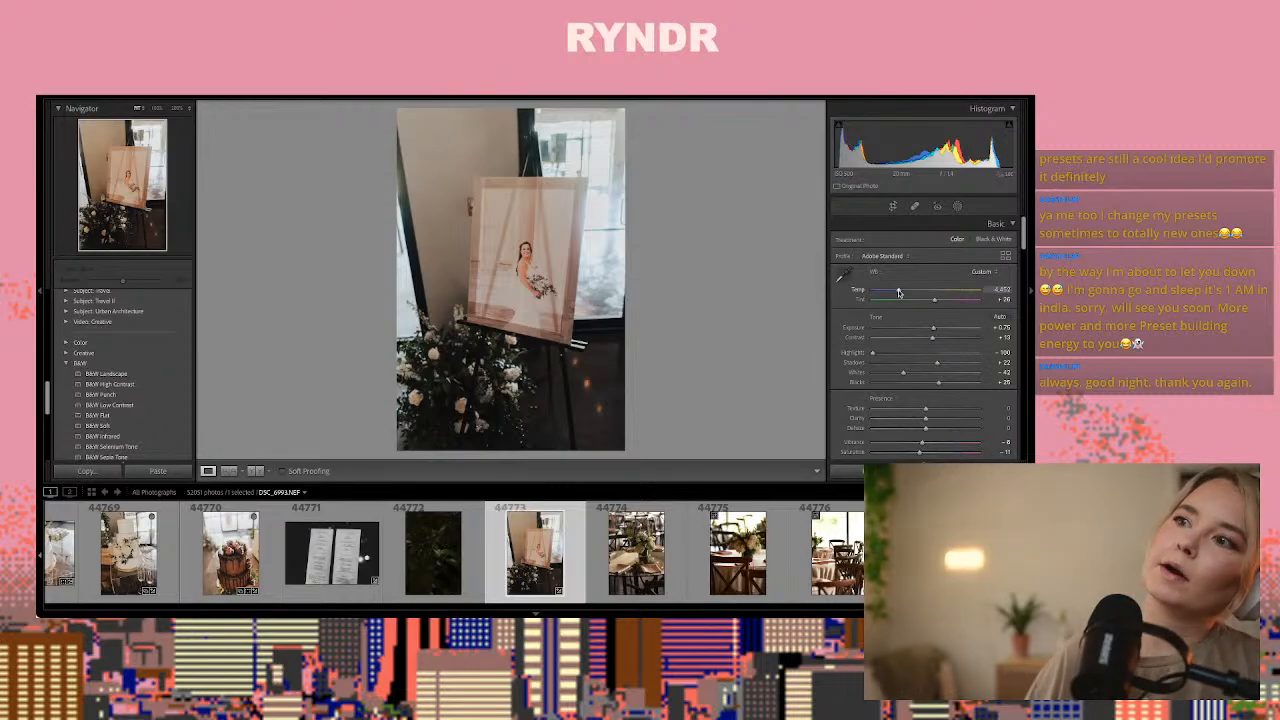
Paste the copied develop settings onto reception table photo 44774 and raise its exposure to about +2.00
{"action": "left_click", "coordinate": [660, 556]}
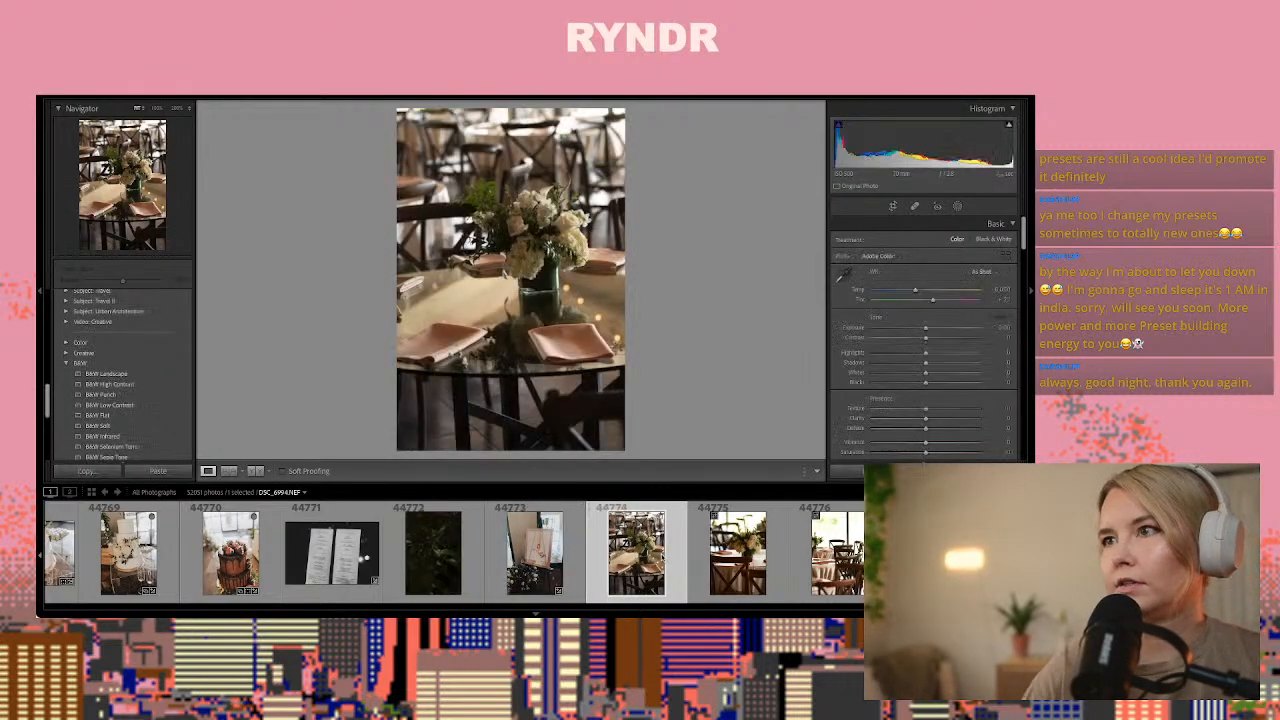
{"action": "key", "text": "Right"}
{"action": "key", "text": "Left"}
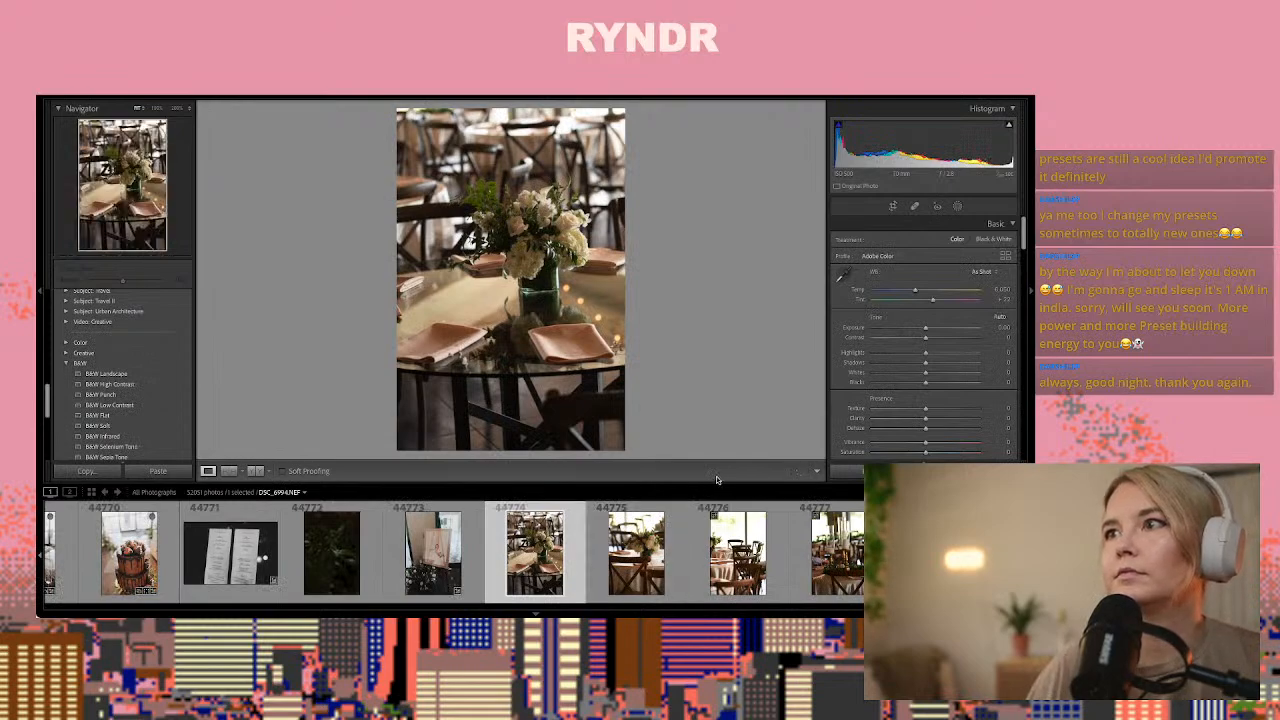
{"action": "key", "text": "ctrl+shift+v"}
{"action": "left_click", "coordinate": [948, 328]}
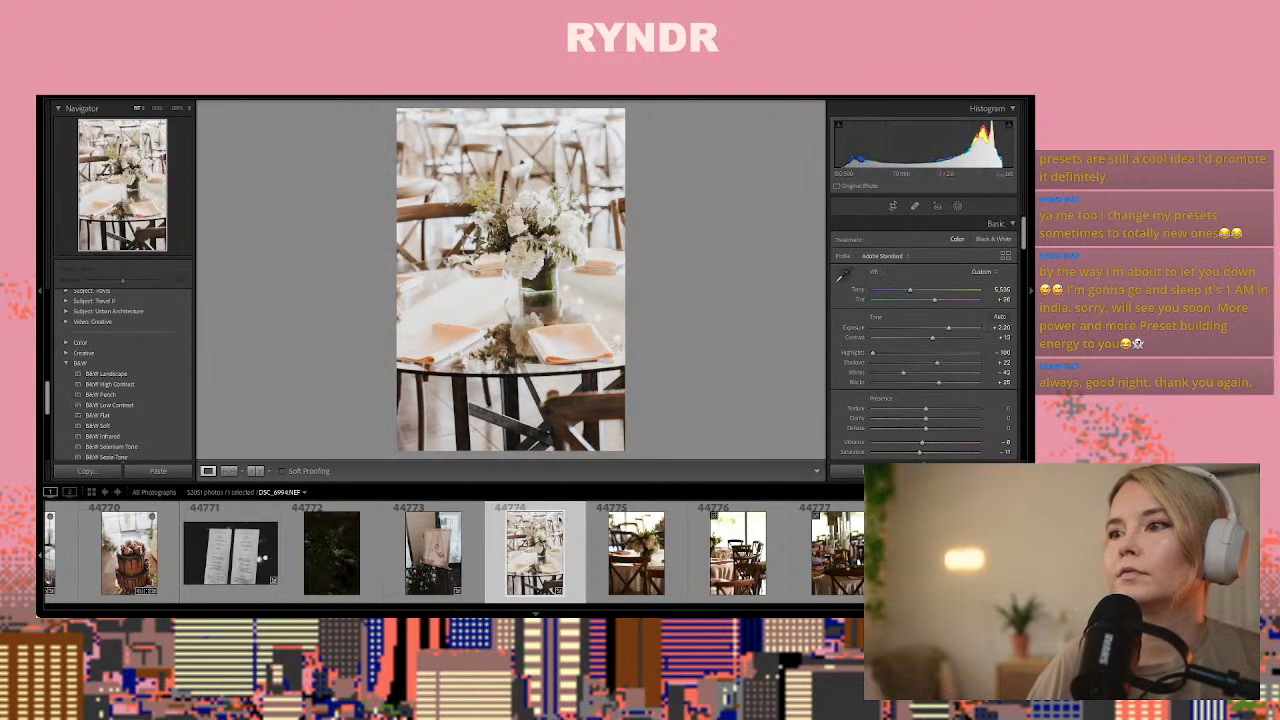
Copy photo 44774's develop settings and paste them onto floral centerpiece photo 44778
{"action": "key", "text": "ctrl+shift+c"}
{"action": "key", "text": "Return"}
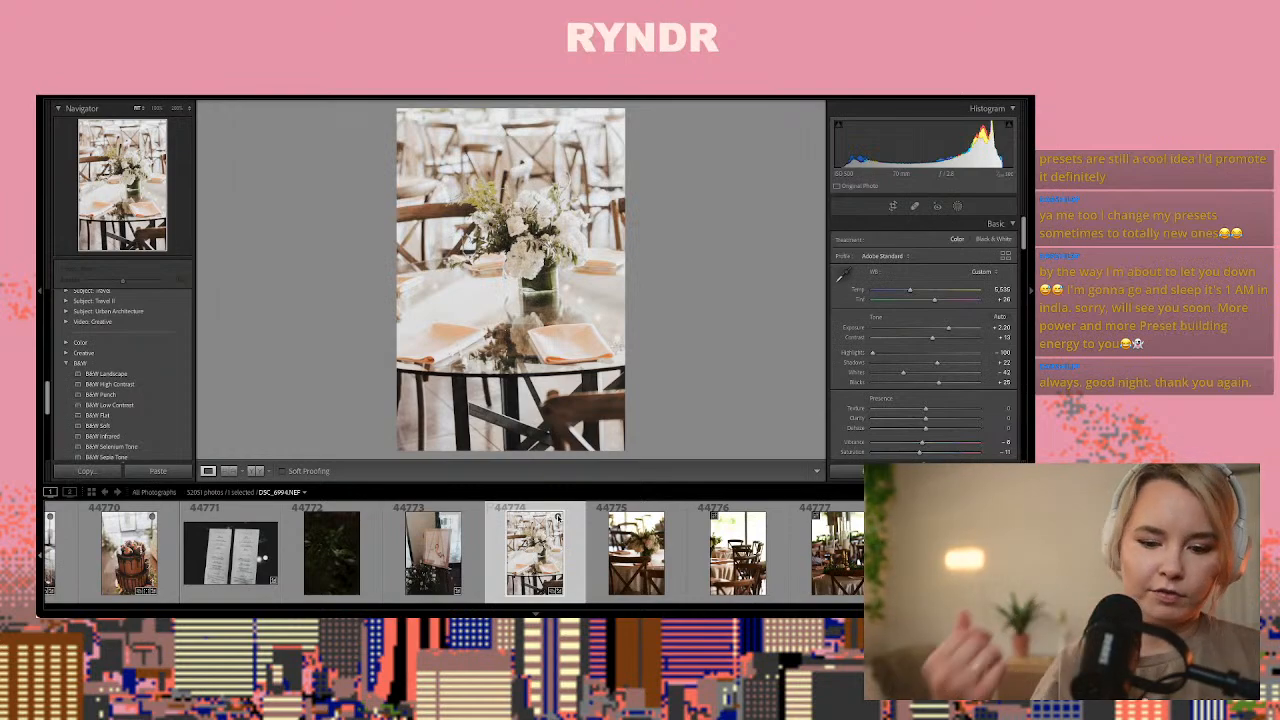
{"action": "key", "text": "Right"}
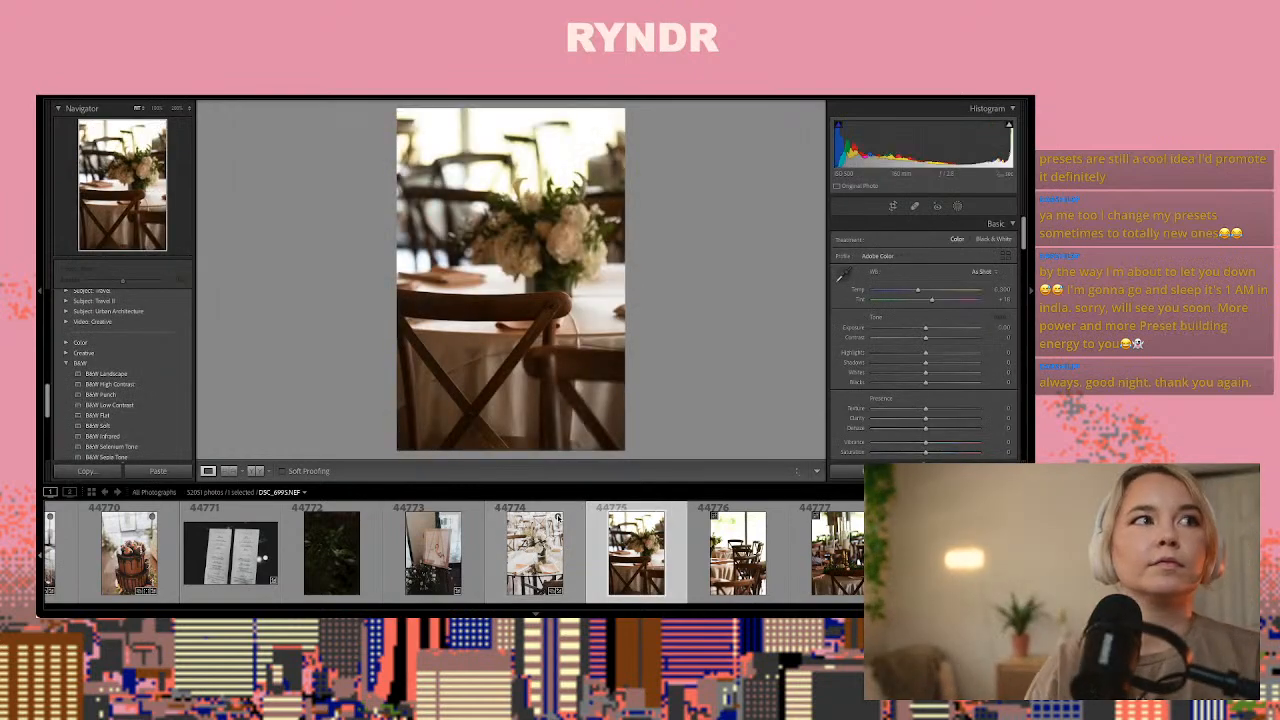
{"action": "key", "text": "Right"}
{"action": "key", "text": "Right"}
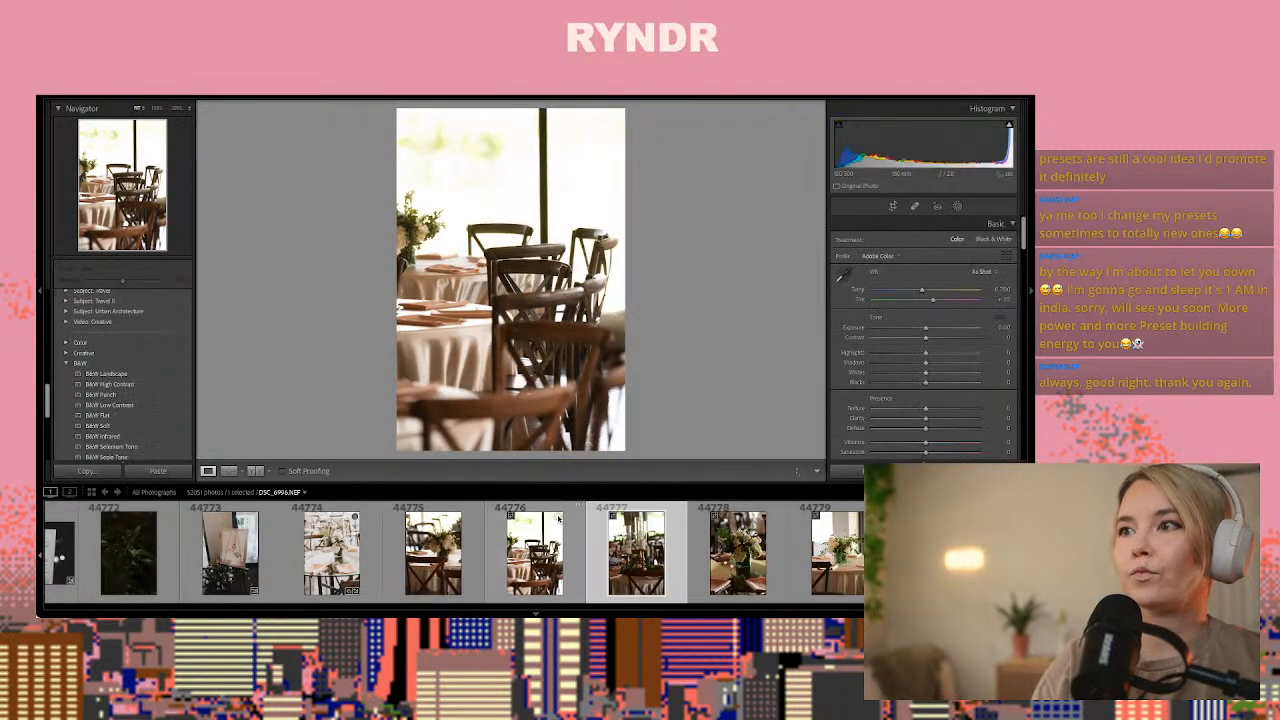
{"action": "key", "text": "Right"}
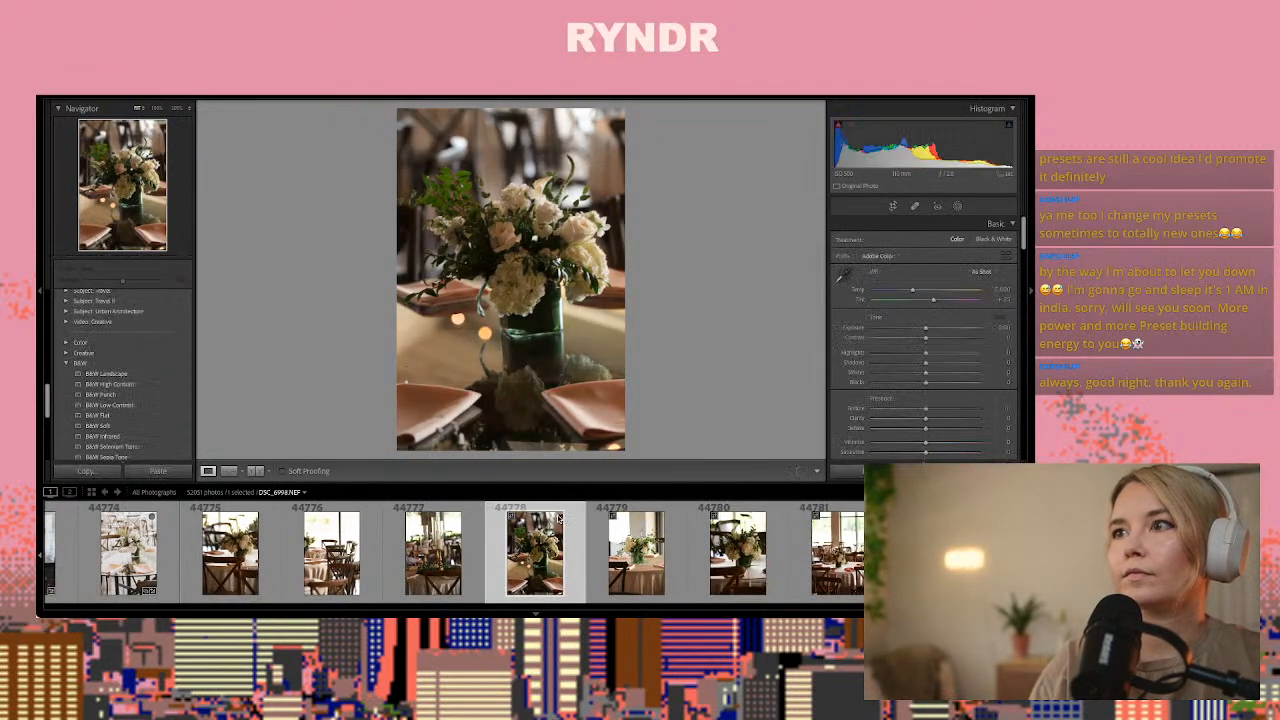
{"action": "key", "text": "ctrl+shift+v"}
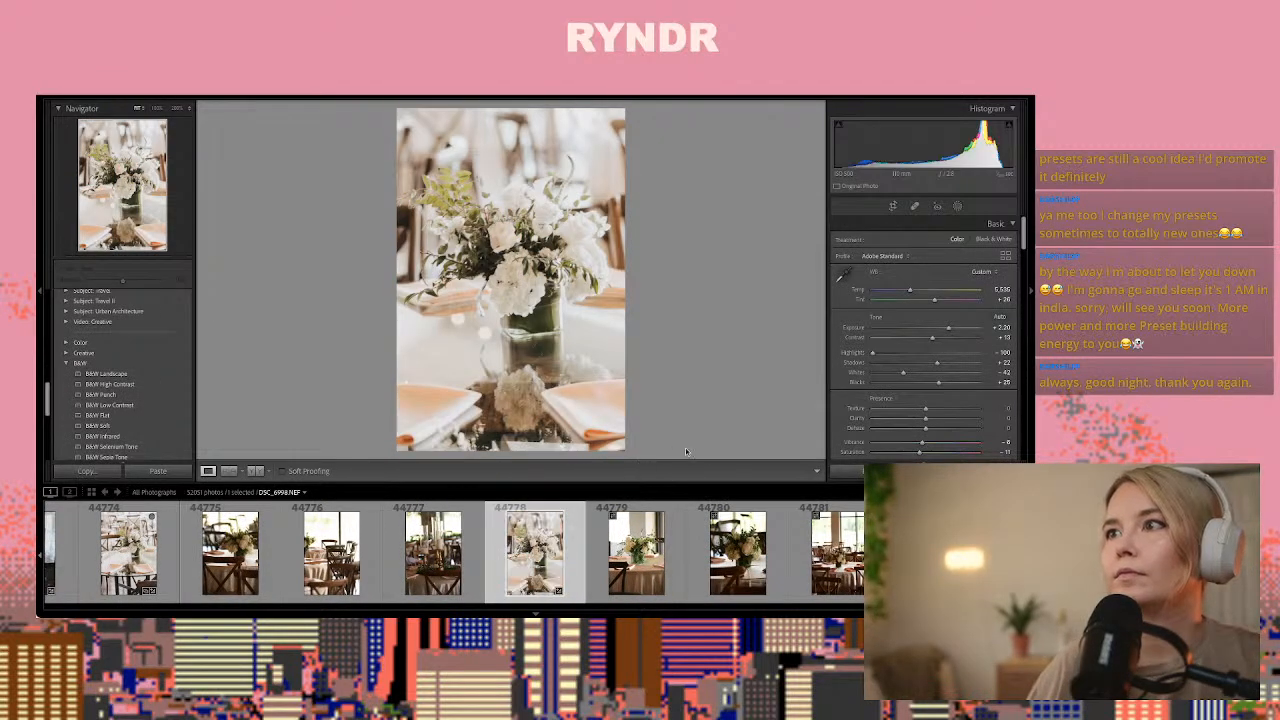
Lower the exposure of centerpiece photo 44778 to about +1.75 and copy its develop settings
{"action": "left_click_drag", "start_coordinate": [948, 330], "coordinate": [943, 330]}
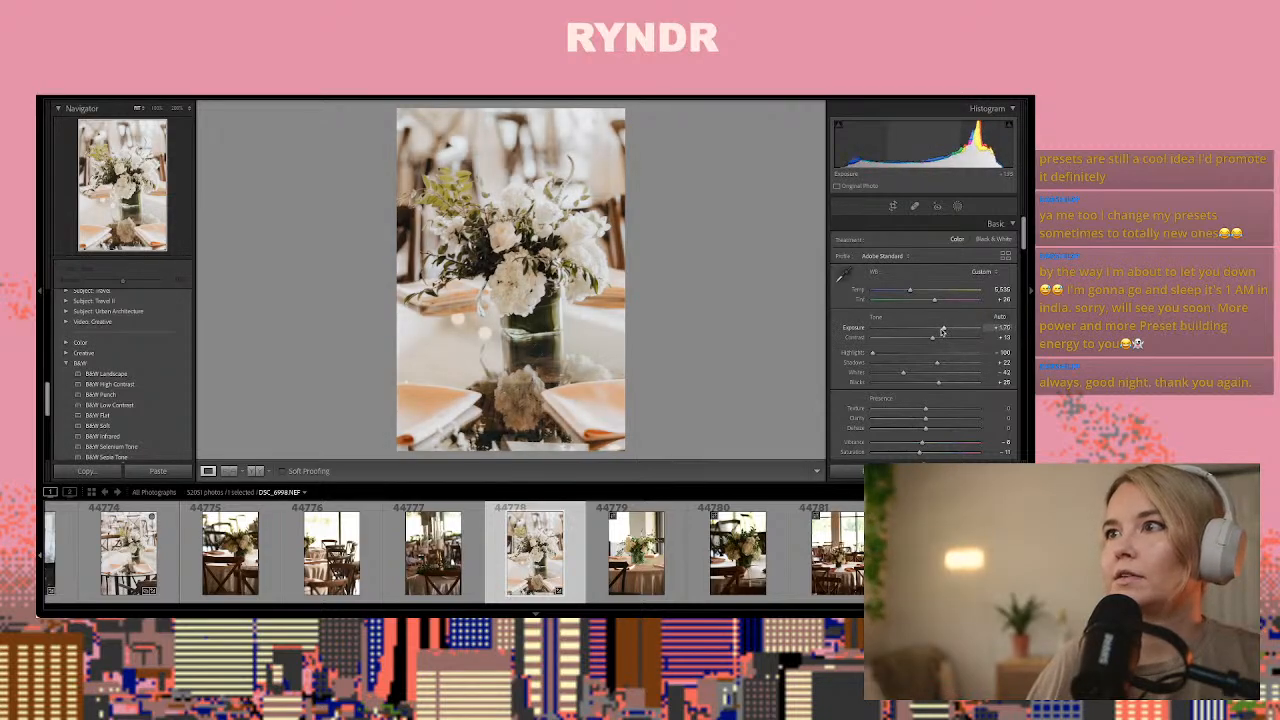
{"action": "key", "text": "ctrl+shift+c"}
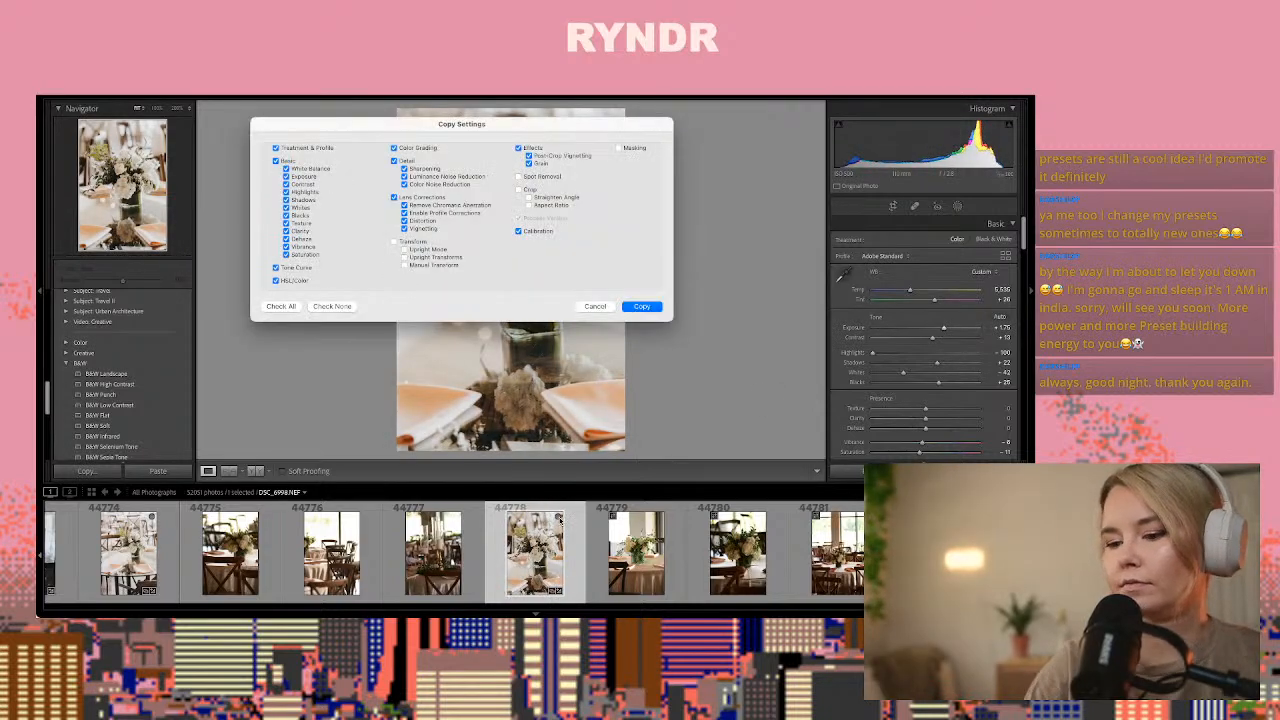
{"action": "key", "text": "Return"}
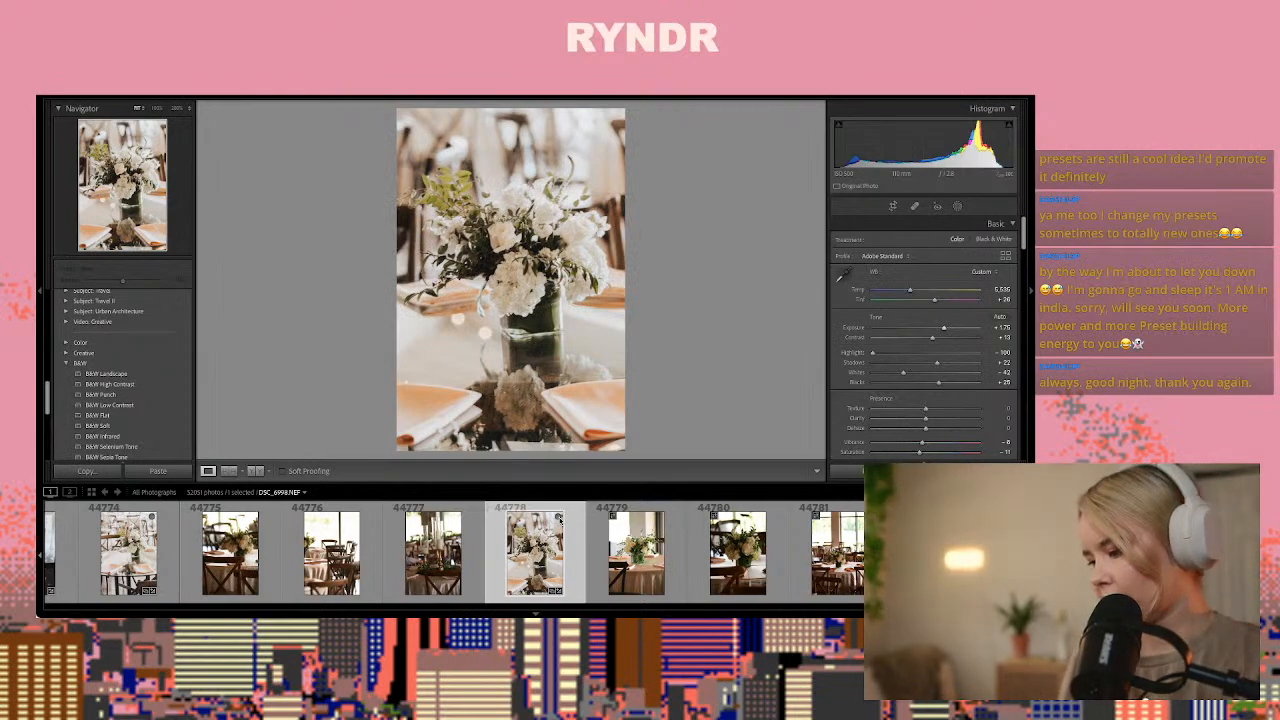
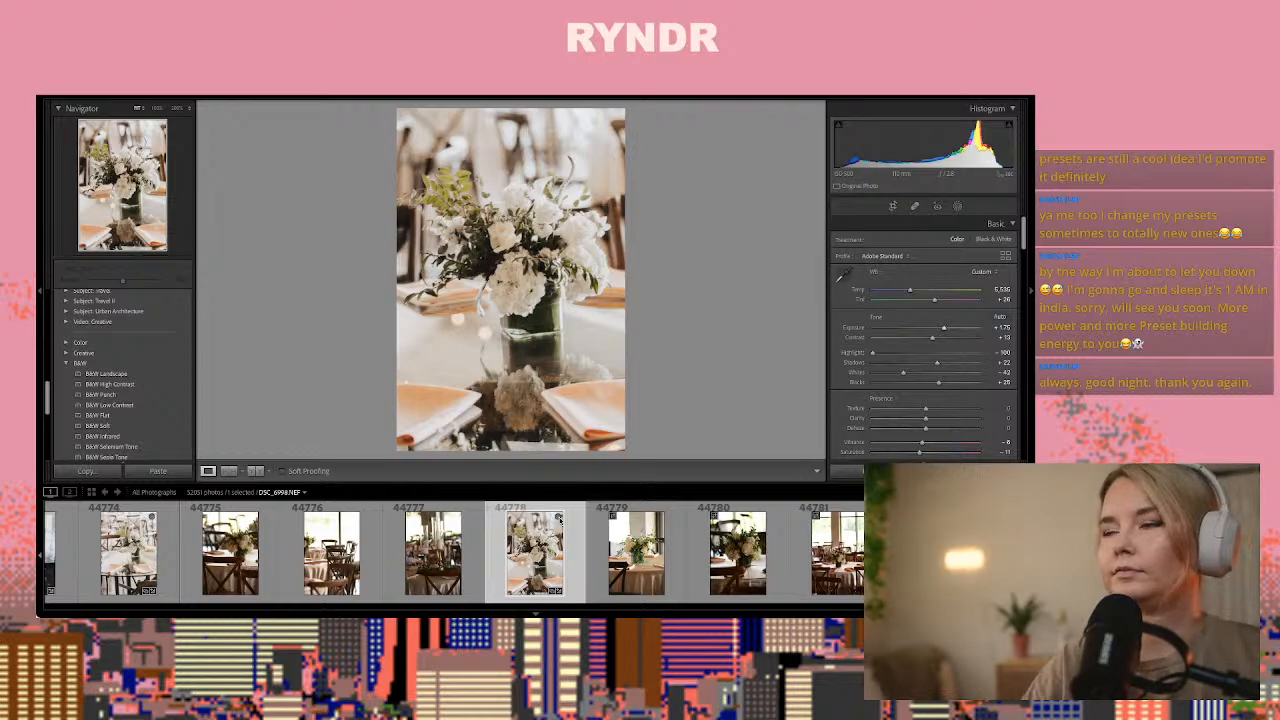
Paste the copied develop settings onto reception table photo 44782
{"action": "key", "text": "Right"}
{"action": "key", "text": "Right"}
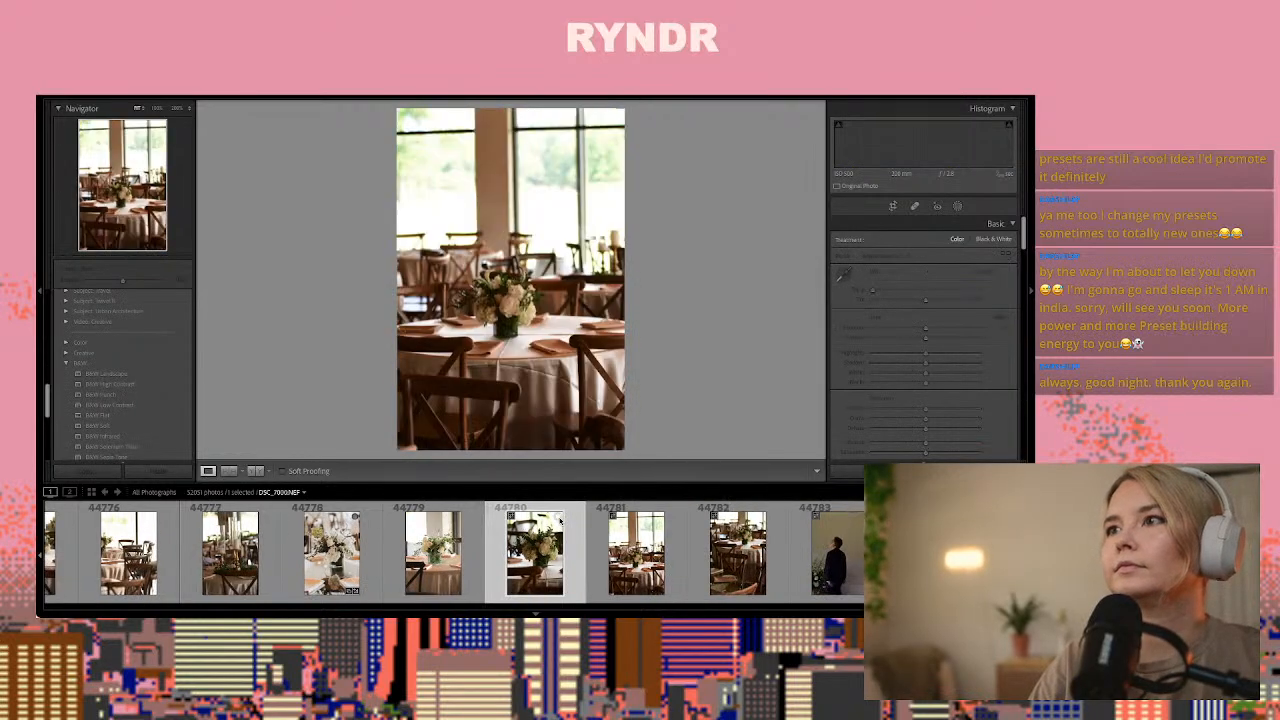
{"action": "key", "text": "Right"}
{"action": "key", "text": "Right"}
{"action": "key", "text": "Right"}
{"action": "key", "text": "Right"}
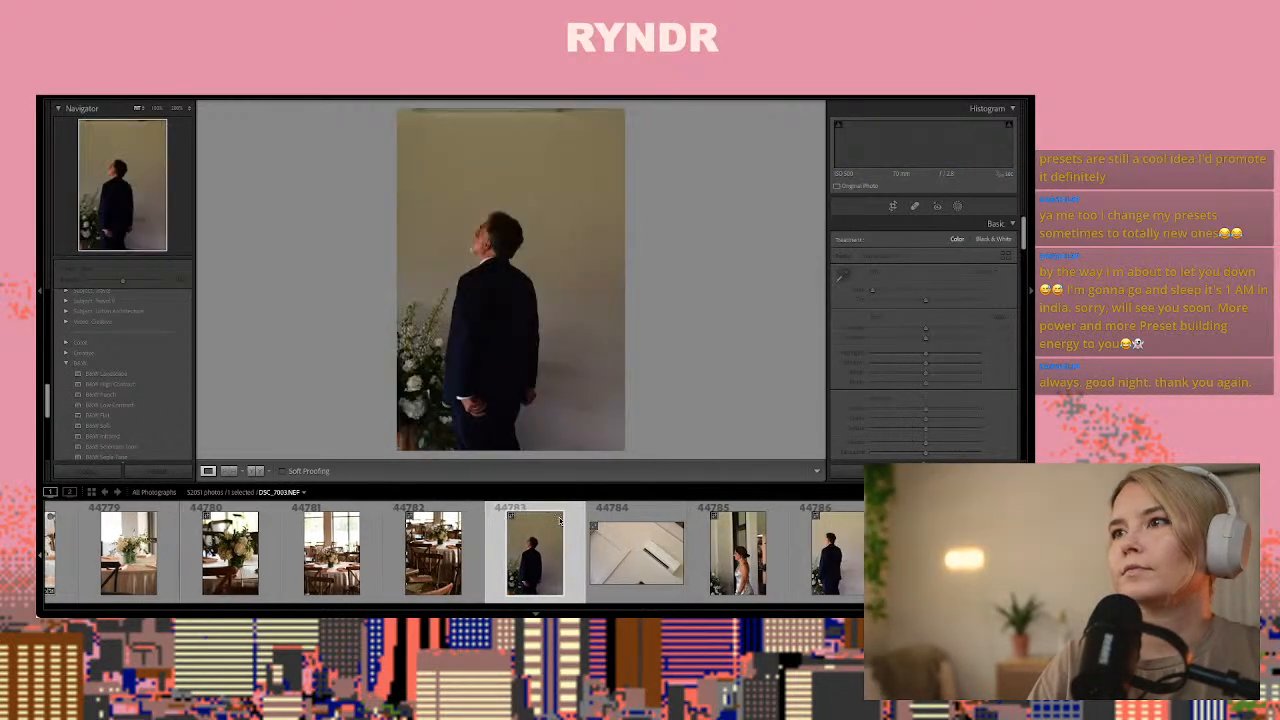
{"action": "key", "text": "Left"}
{"action": "key", "text": "Left"}
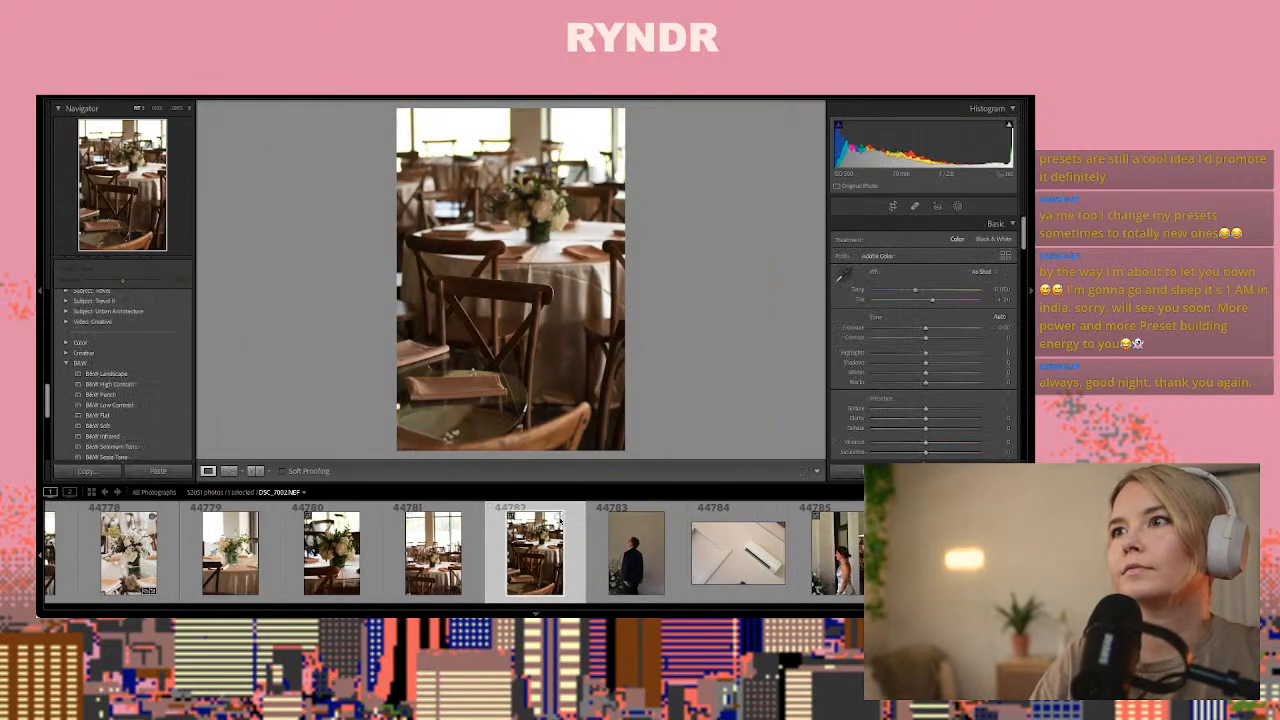
{"action": "key", "text": "ctrl+shift+v"}
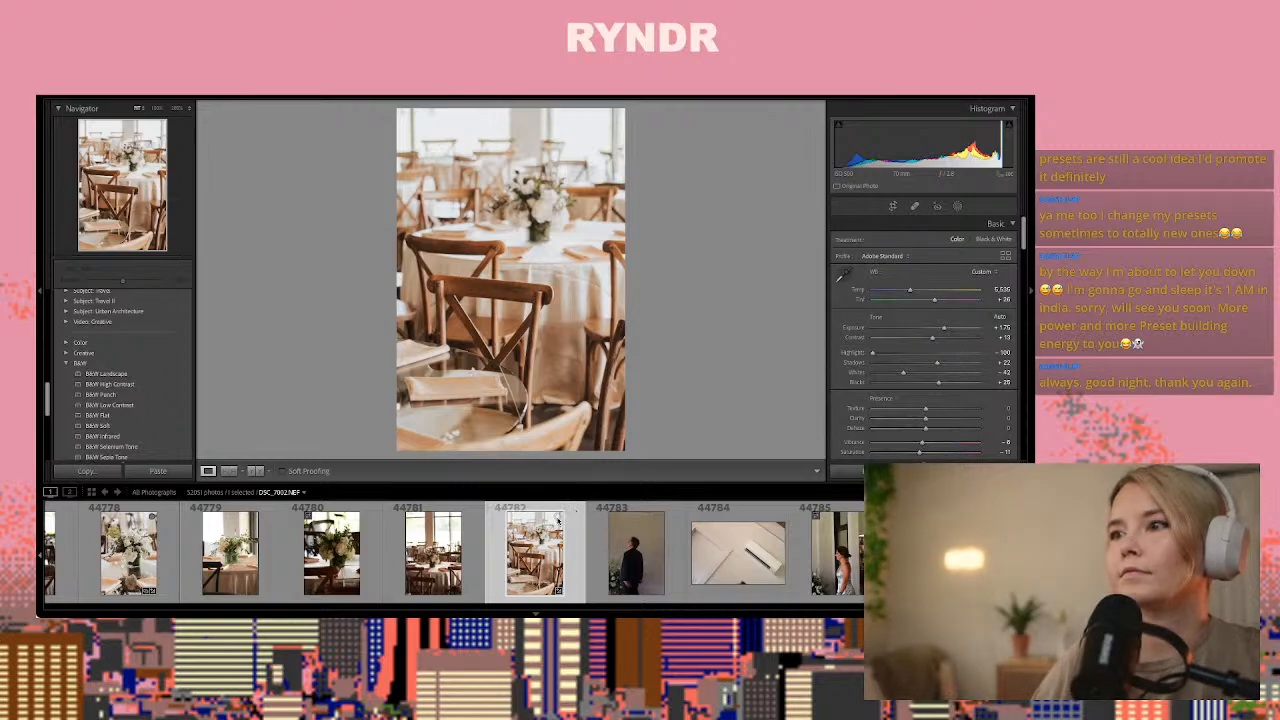
Paste the copied develop settings onto photo 44789 of the woman touching the man's shoulder and lower its exposure to about +1.00
{"action": "key", "text": "Right"}
{"action": "key", "text": "Right"}
{"action": "key", "text": "Right"}
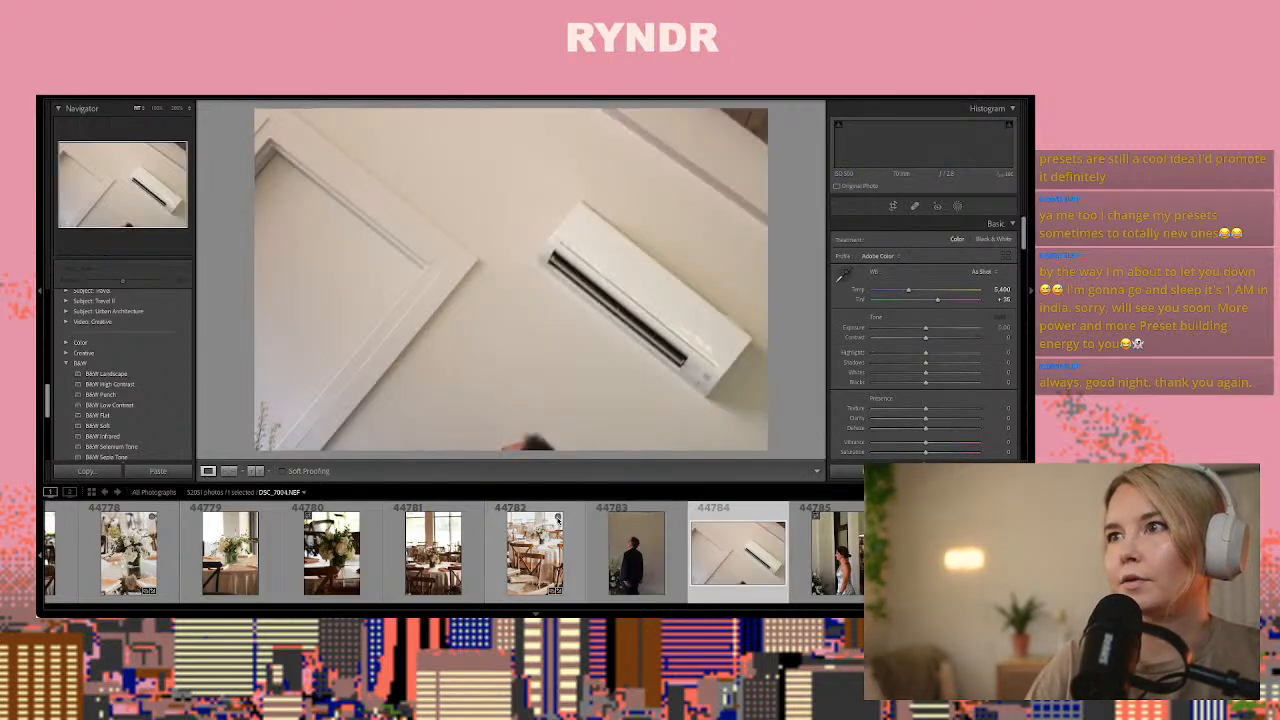
{"action": "key", "text": "Right"}
{"action": "key", "text": "Right"}
{"action": "key", "text": "Right"}
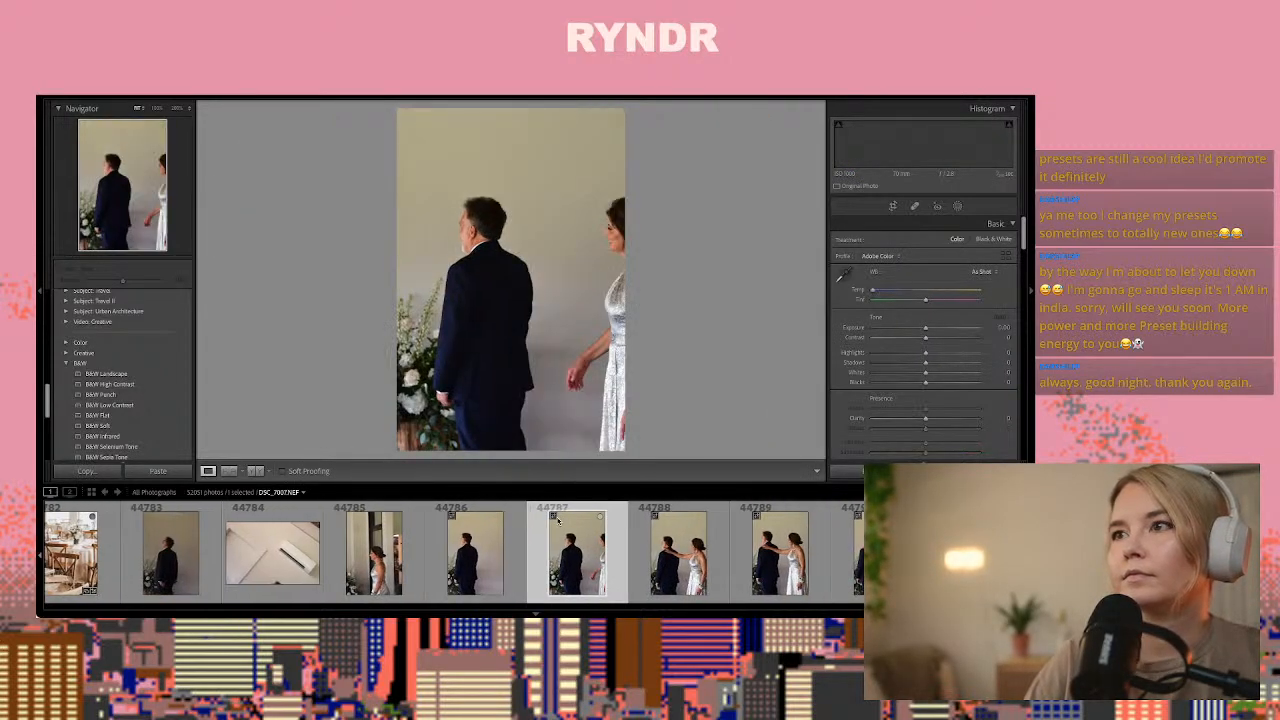
{"action": "key", "text": "Right"}
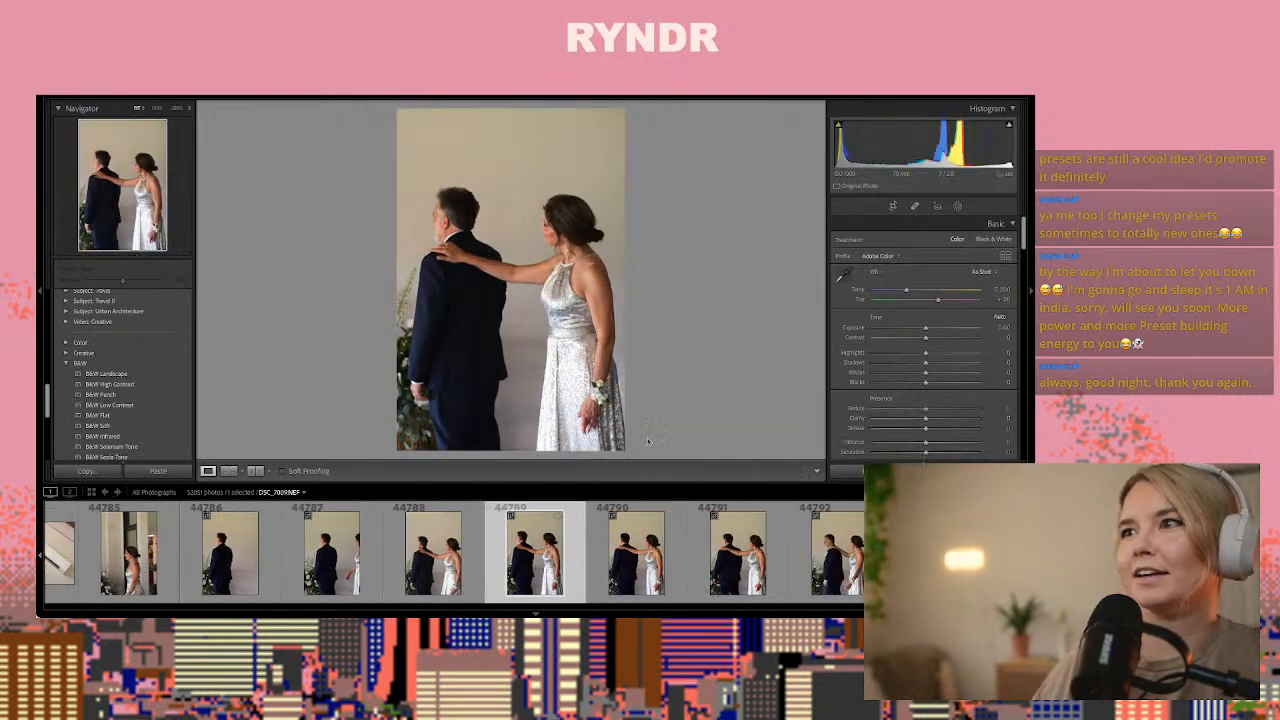
{"action": "key", "text": "ctrl+shift+v"}
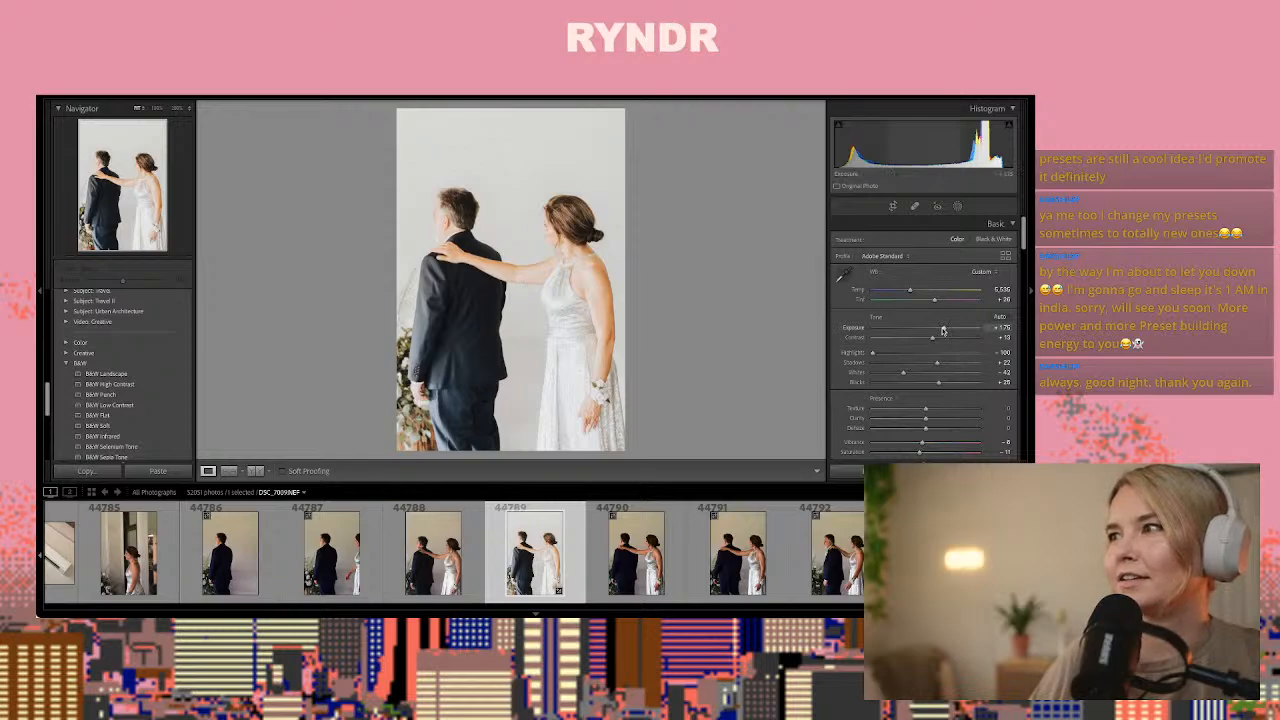
{"action": "left_click_drag", "start_coordinate": [943, 331], "coordinate": [935, 333]}
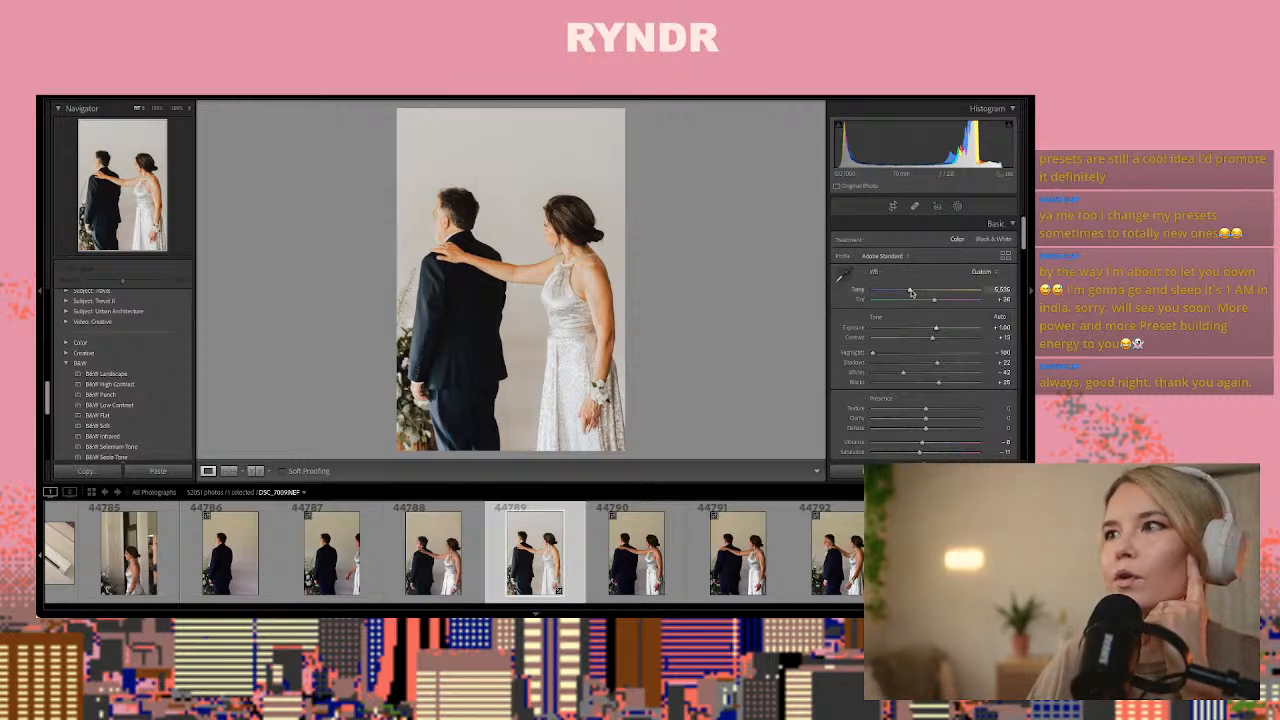
Set photo 44789's temperature to about 4,700, highlights to about -40, shadows to about +48 and blacks to about -1
{"action": "left_click_drag", "start_coordinate": [911, 292], "coordinate": [900, 293]}
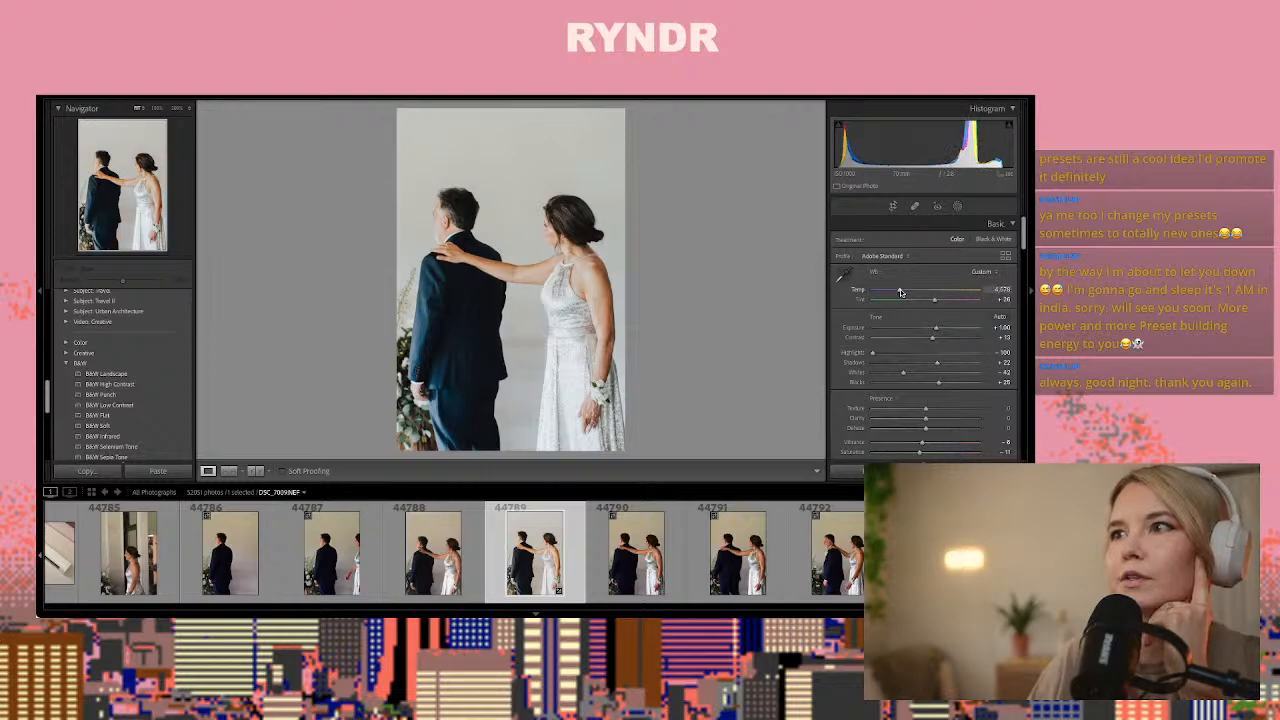
{"action": "left_click_drag", "start_coordinate": [874, 353], "coordinate": [951, 370]}
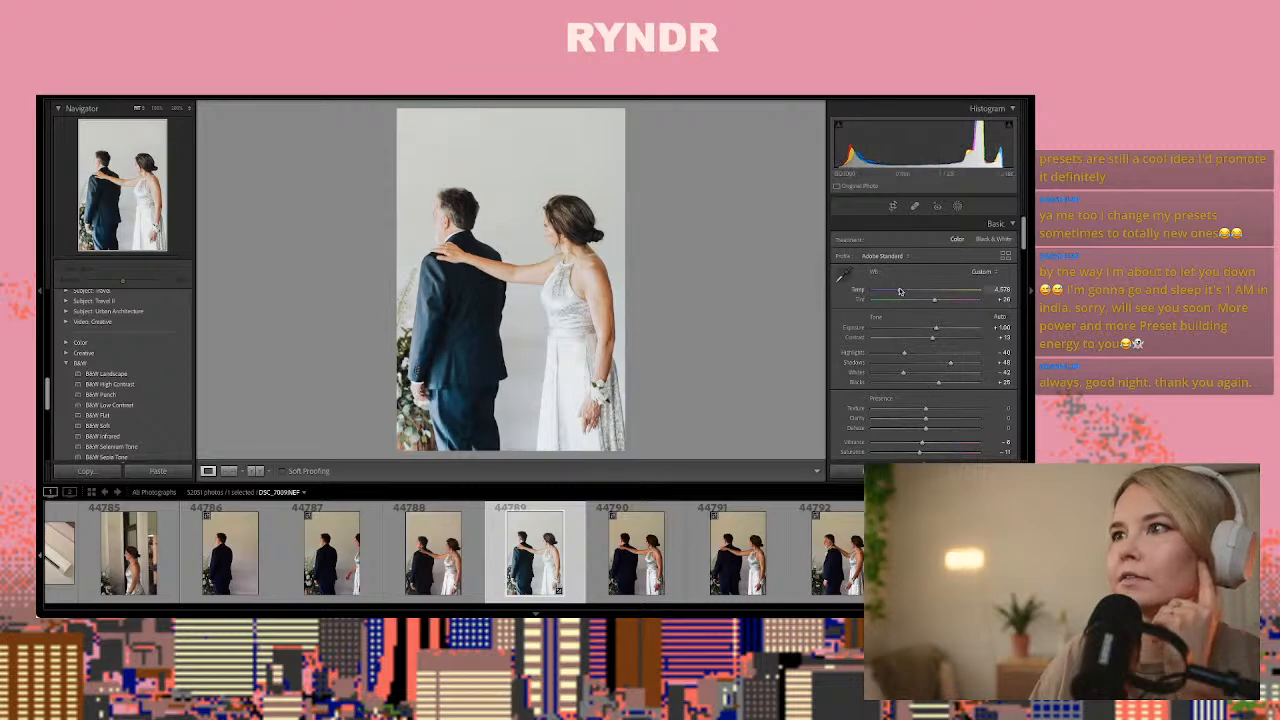
{"action": "left_click_drag", "start_coordinate": [937, 383], "coordinate": [923, 386]}
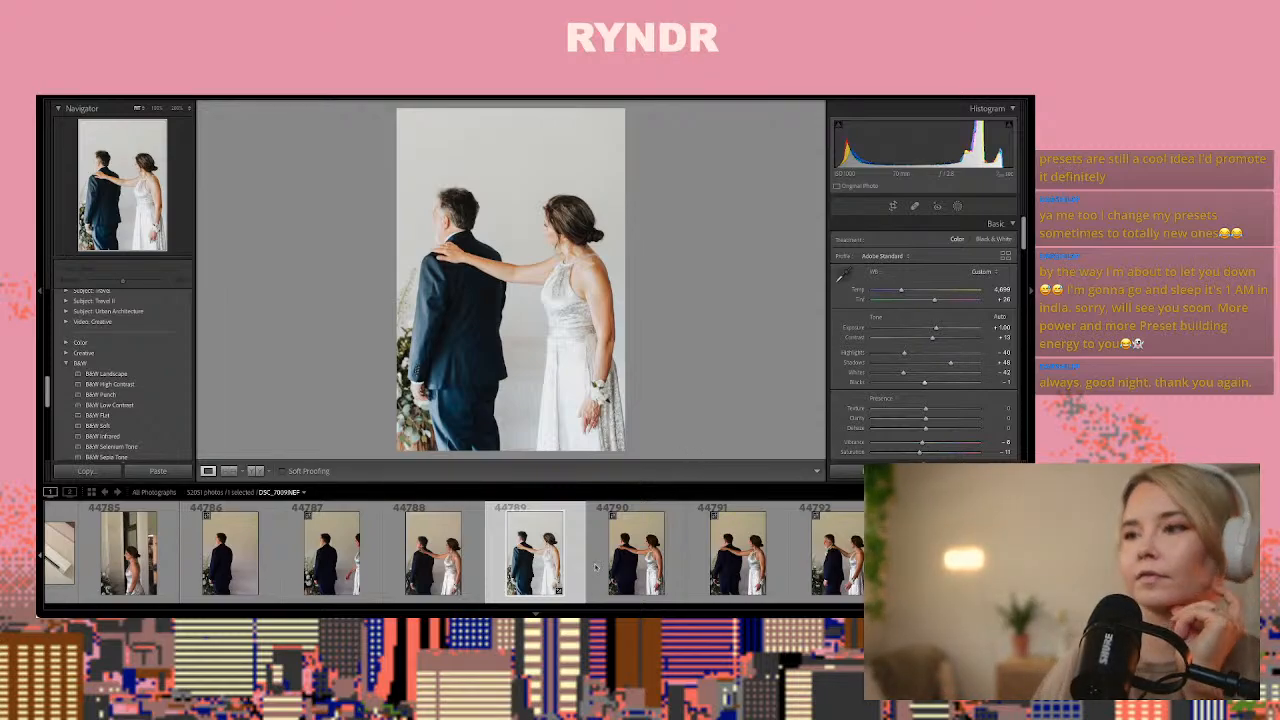
Compare photo 44789 with its neighbour 44790 and copy 44789's develop settings
{"action": "left_click", "coordinate": [627, 563]}
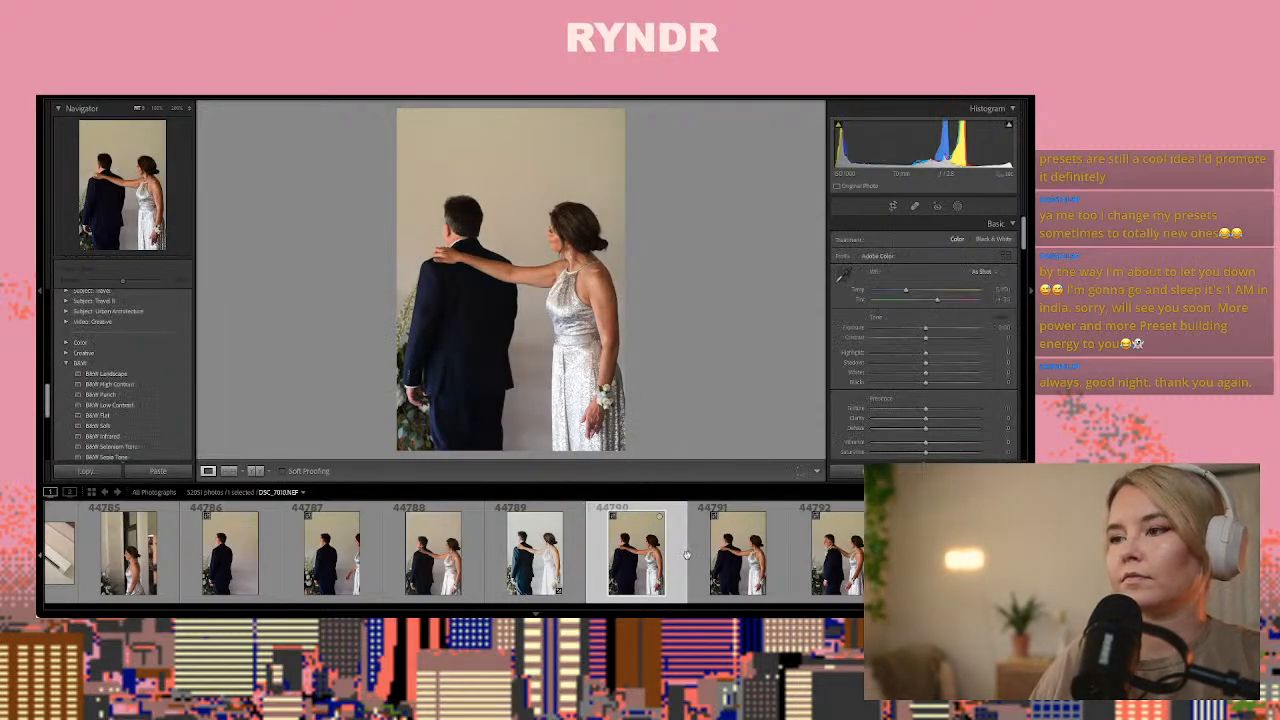
{"action": "left_click", "coordinate": [521, 546]}
{"action": "key", "text": "ctrl+shift+c"}
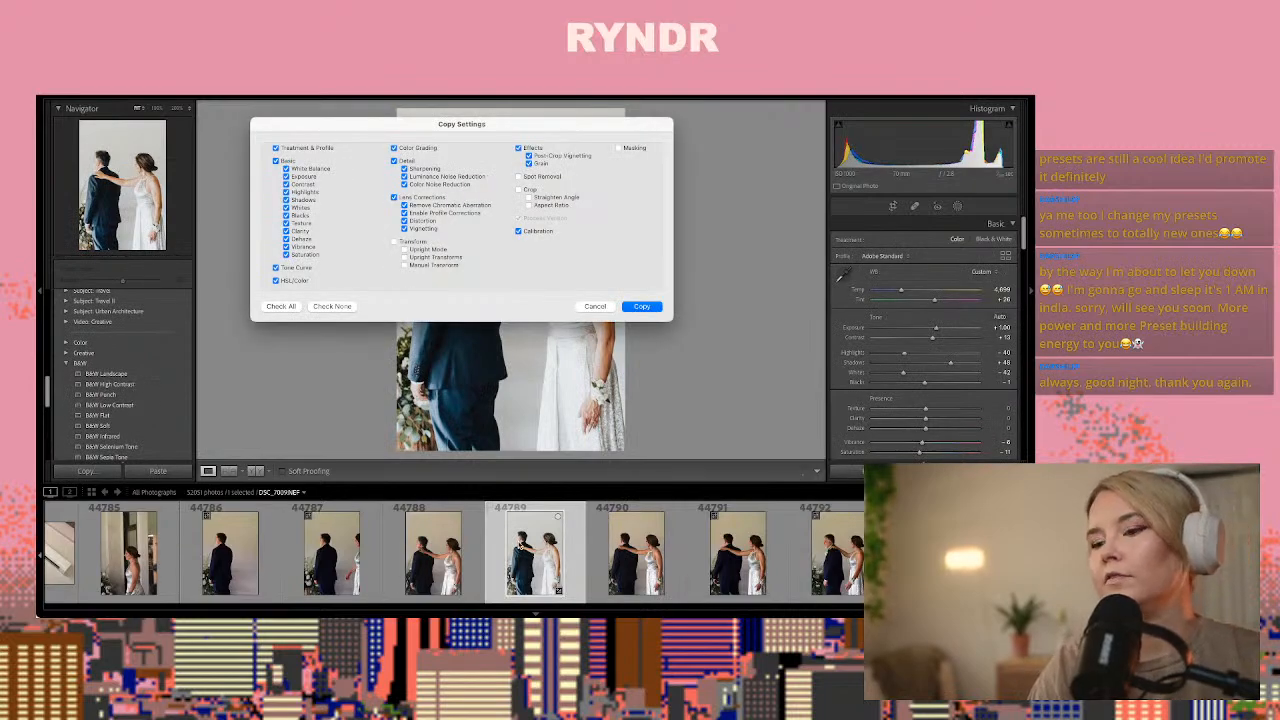
{"action": "key", "text": "Return"}
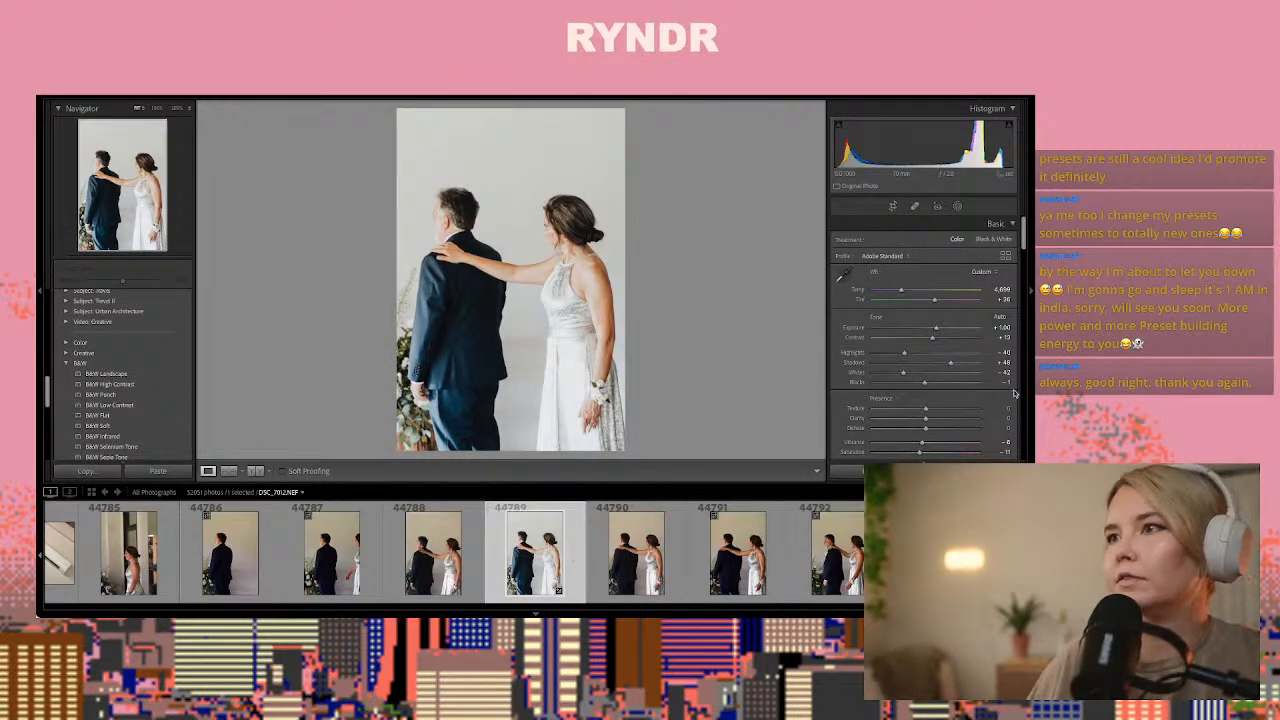
Raise photo 44789's tint slightly, set temperature to about 4,729 and highlights to about -67, and copy its develop settings
{"action": "left_click_drag", "start_coordinate": [936, 302], "coordinate": [938, 302]}
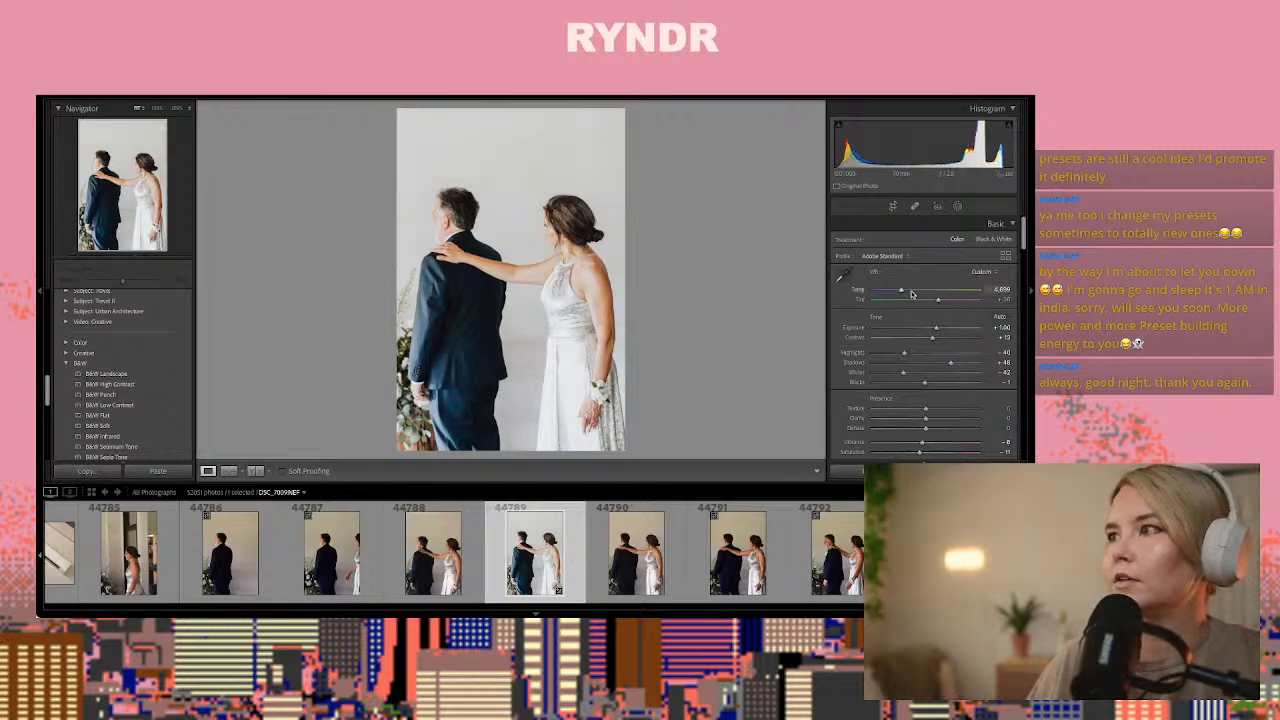
{"action": "left_click_drag", "start_coordinate": [904, 292], "coordinate": [904, 292]}
{"action": "mouse_move", "coordinate": [904, 353]}
{"action": "left_mouse_down"}
{"action": "mouse_move", "coordinate": [878, 356]}
{"action": "mouse_move", "coordinate": [890, 361]}
{"action": "left_mouse_up"}
{"action": "scroll", "coordinate": [890, 361], "scroll_direction": "down", "scroll_amount": 1}
{"action": "key", "text": "super+shift+c"}
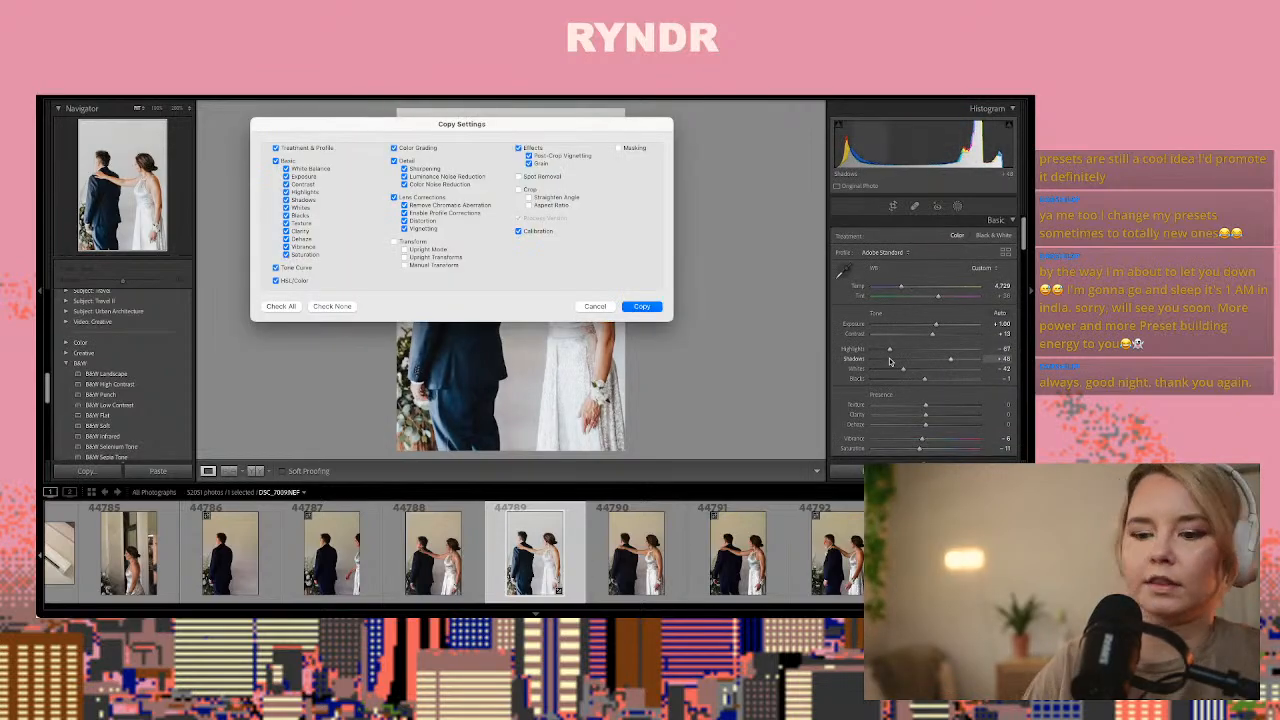
{"action": "key", "text": "Return"}
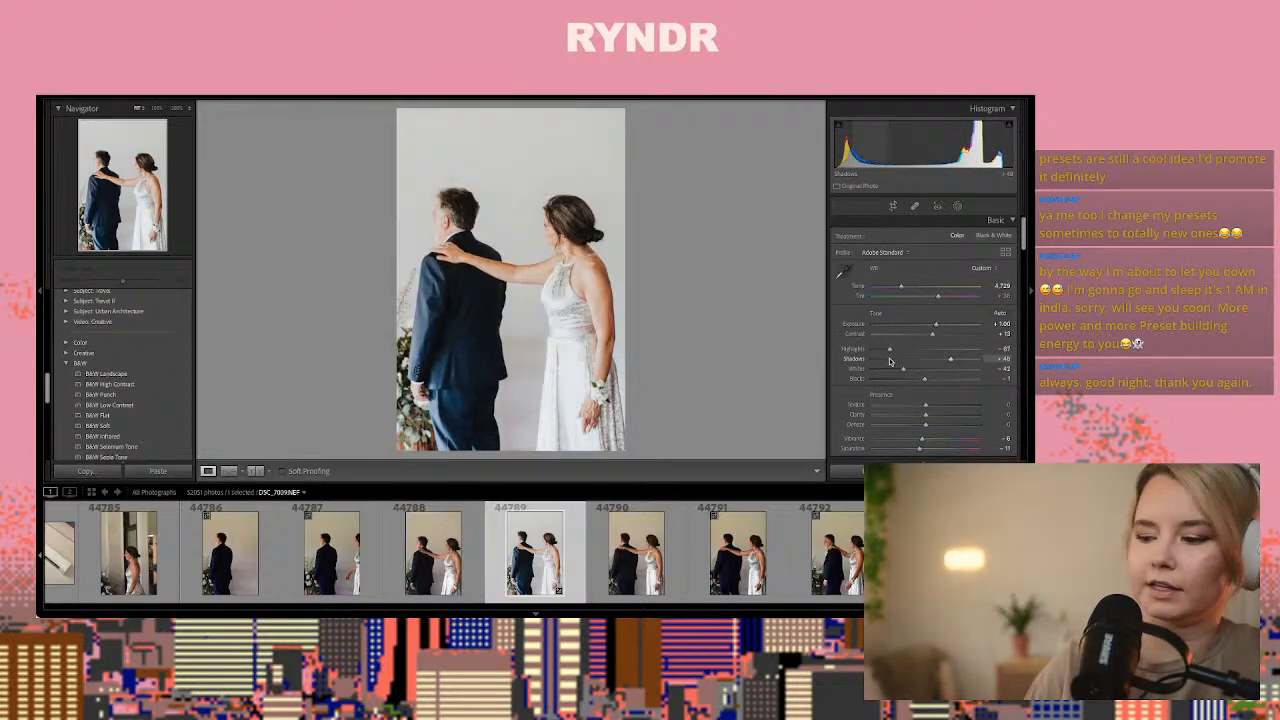
Try sampling the woman's light dress in photo 44789 as the white balance neutral and undo it
{"action": "left_click", "coordinate": [842, 271]}
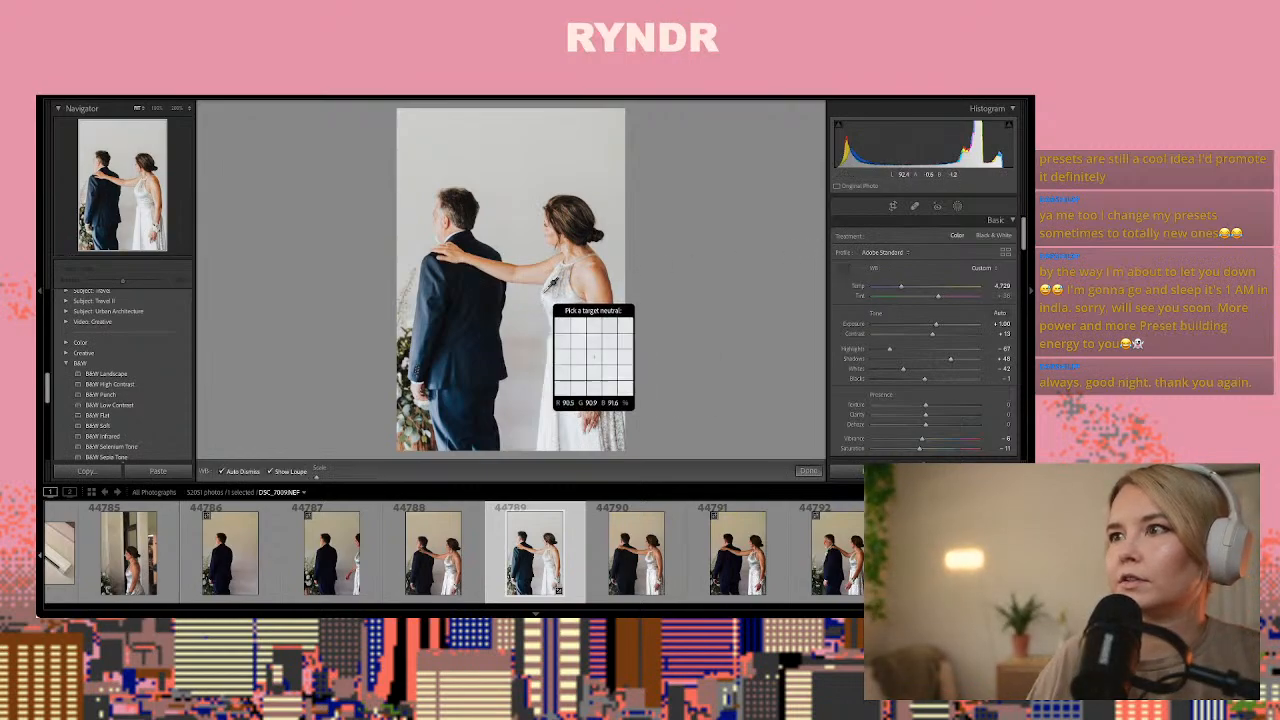
{"action": "left_click", "coordinate": [556, 296]}
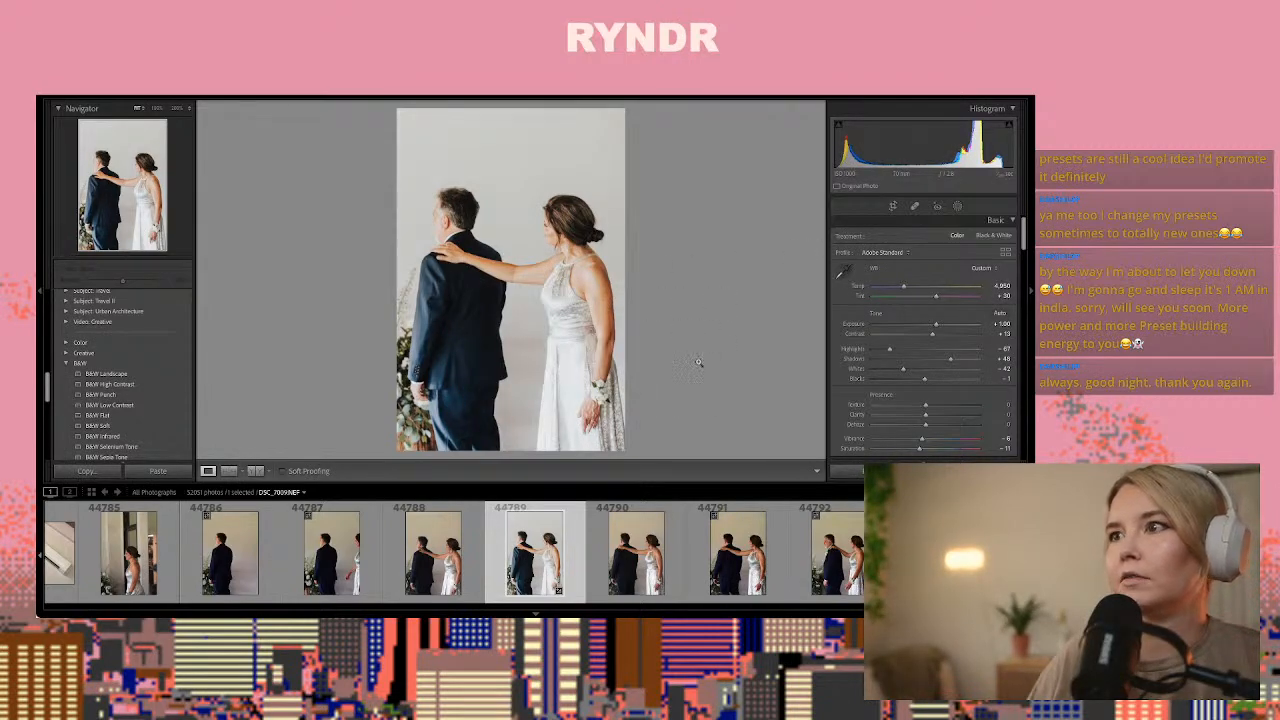
{"action": "key", "text": "ctrl+z"}
Paste the copied develop settings onto photo 44799, where the man faces the camera beside the woman
{"action": "key", "text": "Right"}
{"action": "key", "text": "Right"}
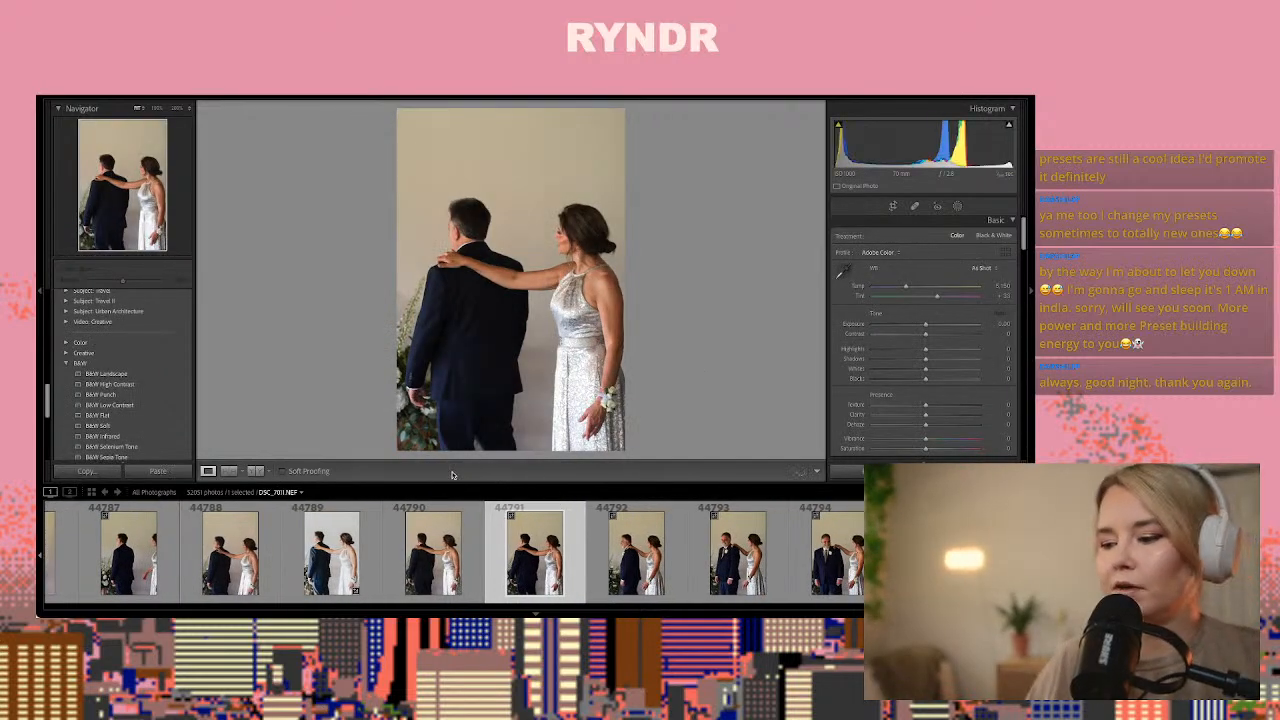
{"action": "scroll", "coordinate": [358, 523], "scroll_direction": "down", "scroll_amount": 1}
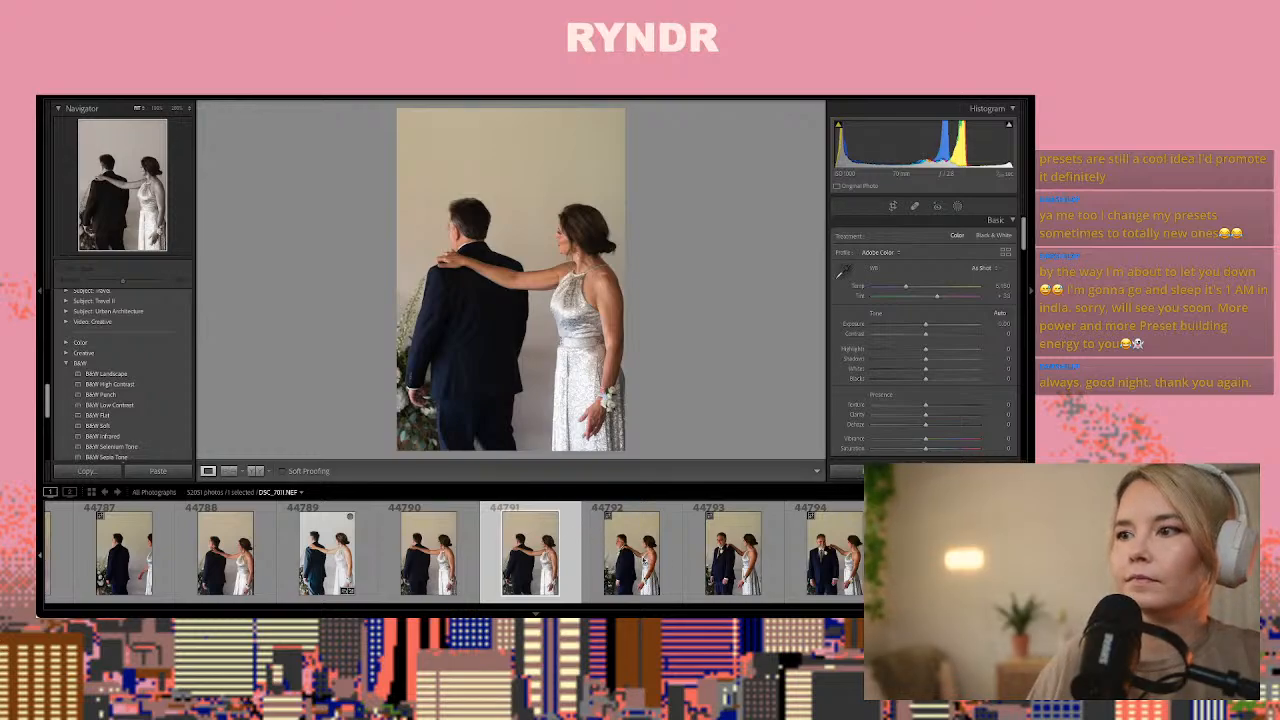
{"action": "key", "text": "Right"}
{"action": "key", "text": "Right"}
{"action": "key", "text": "Right"}
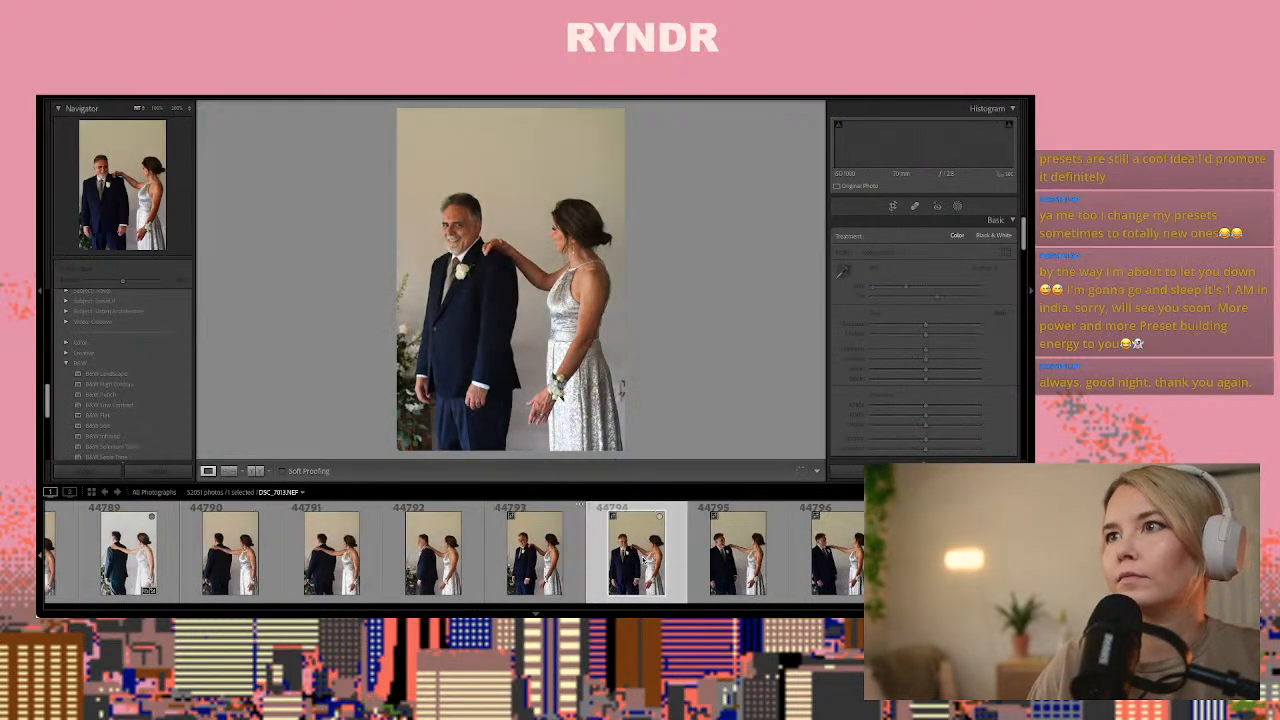
{"action": "key", "text": "Right"}
{"action": "key", "text": "Right"}
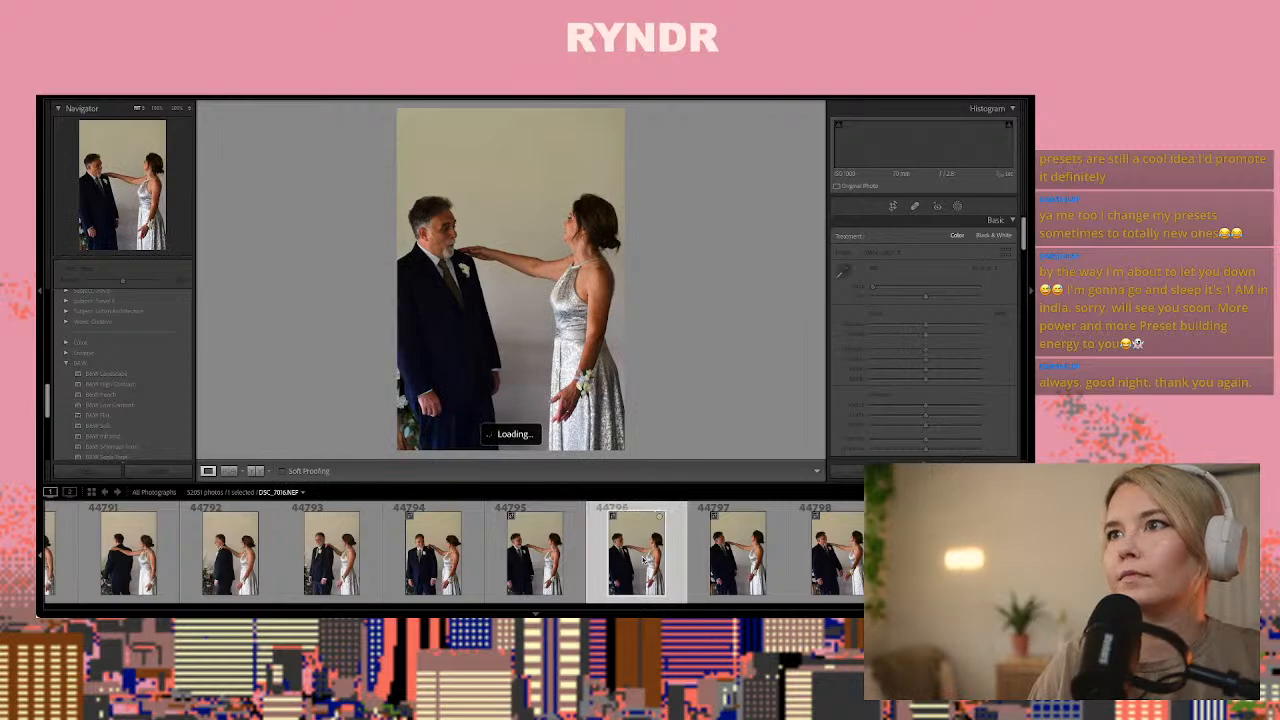
{"action": "key", "text": "Right"}
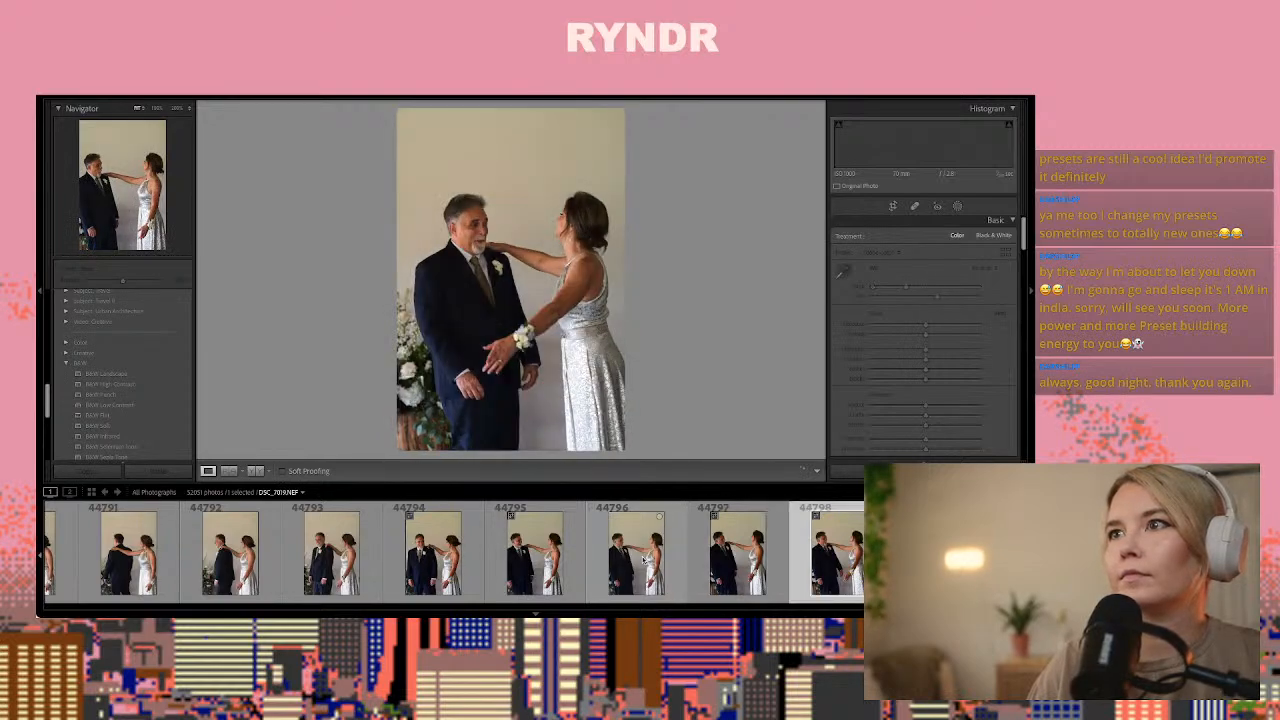
{"action": "key", "text": "Right"}
{"action": "key", "text": "Right"}
{"action": "key", "text": "Right"}
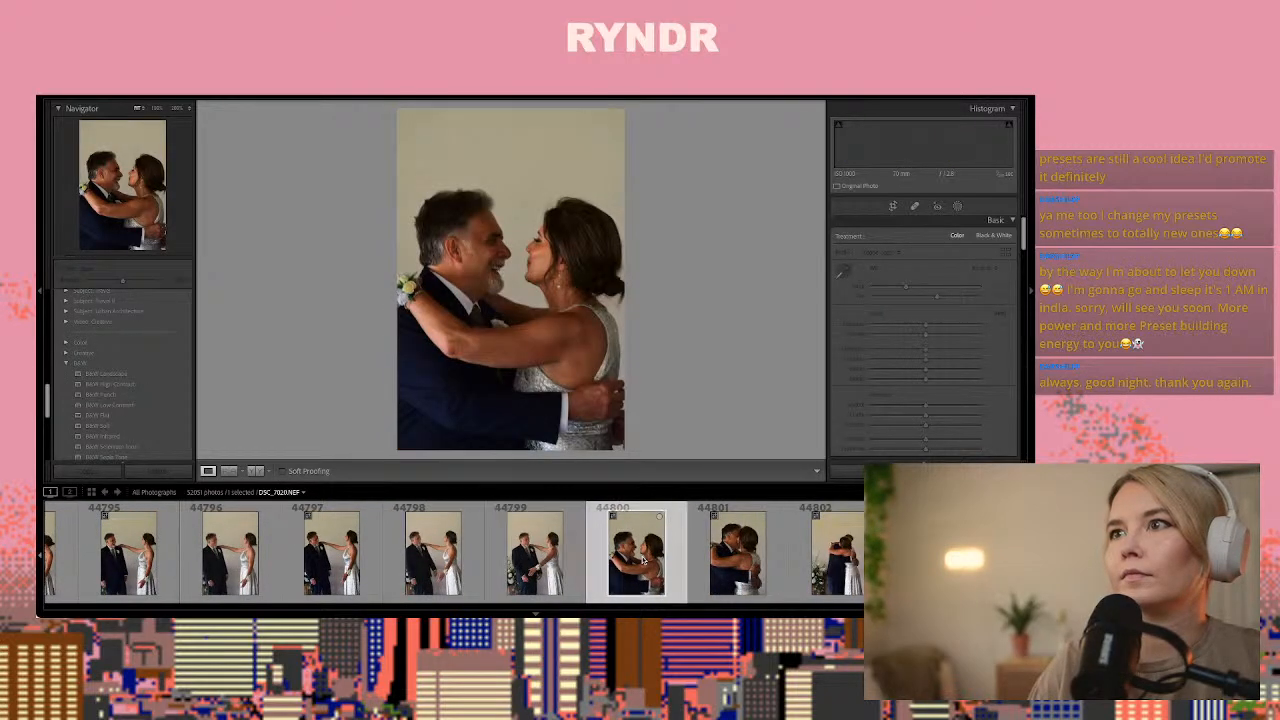
{"action": "key", "text": "Left"}
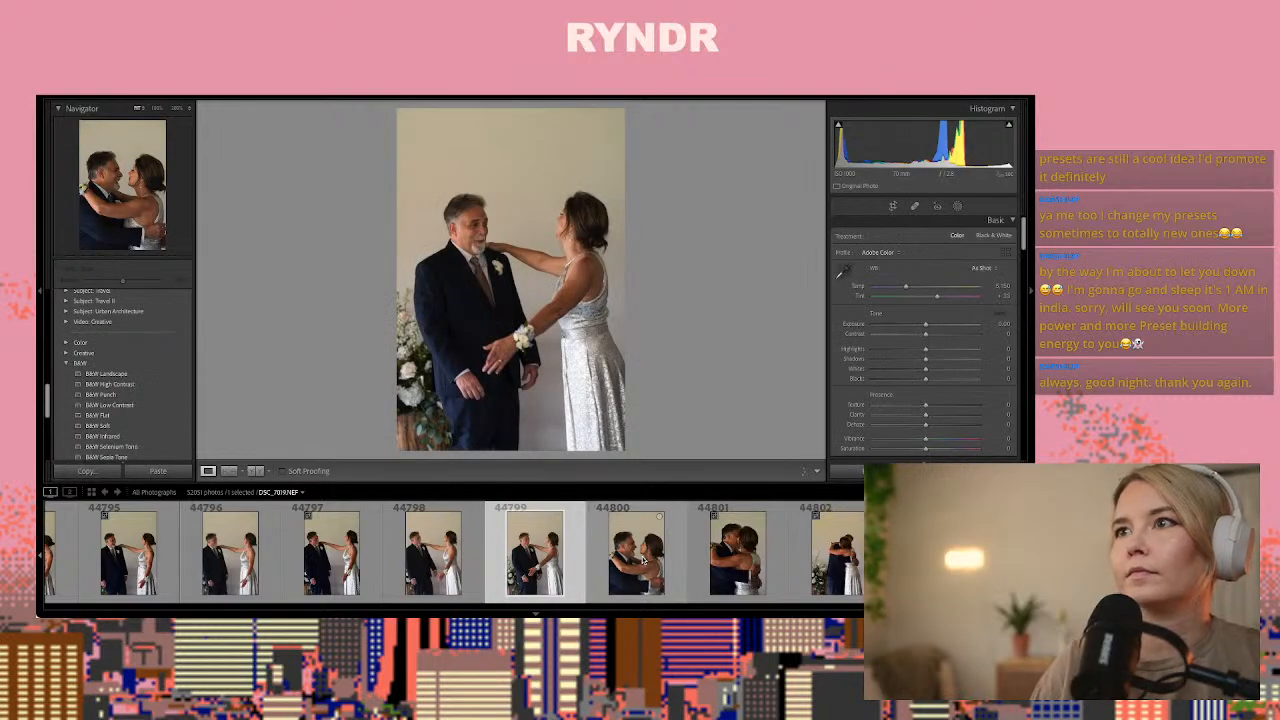
{"action": "key", "text": "ctrl+shift+v"}
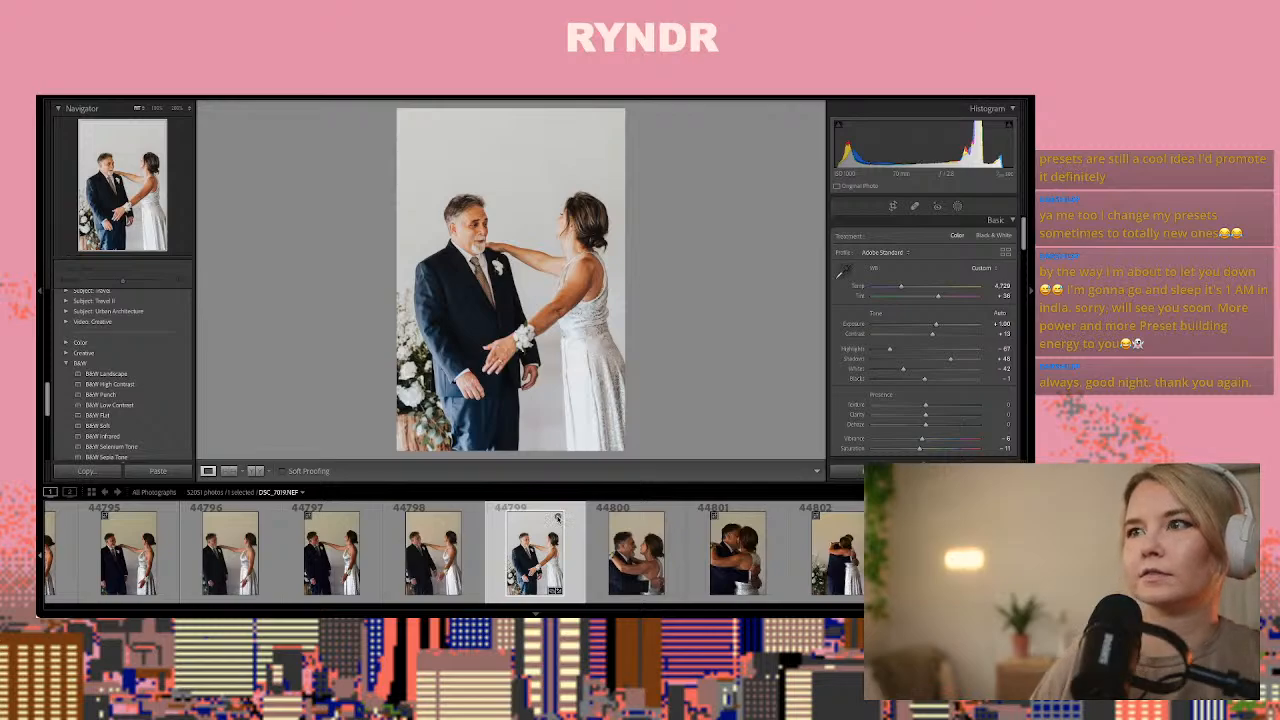
Paste the copied develop settings onto close embrace photo 44801, with exposure about +1.35 and temperature about 4,407
{"action": "key", "text": "Right"}
{"action": "key", "text": "Right"}
{"action": "key", "text": "Right"}
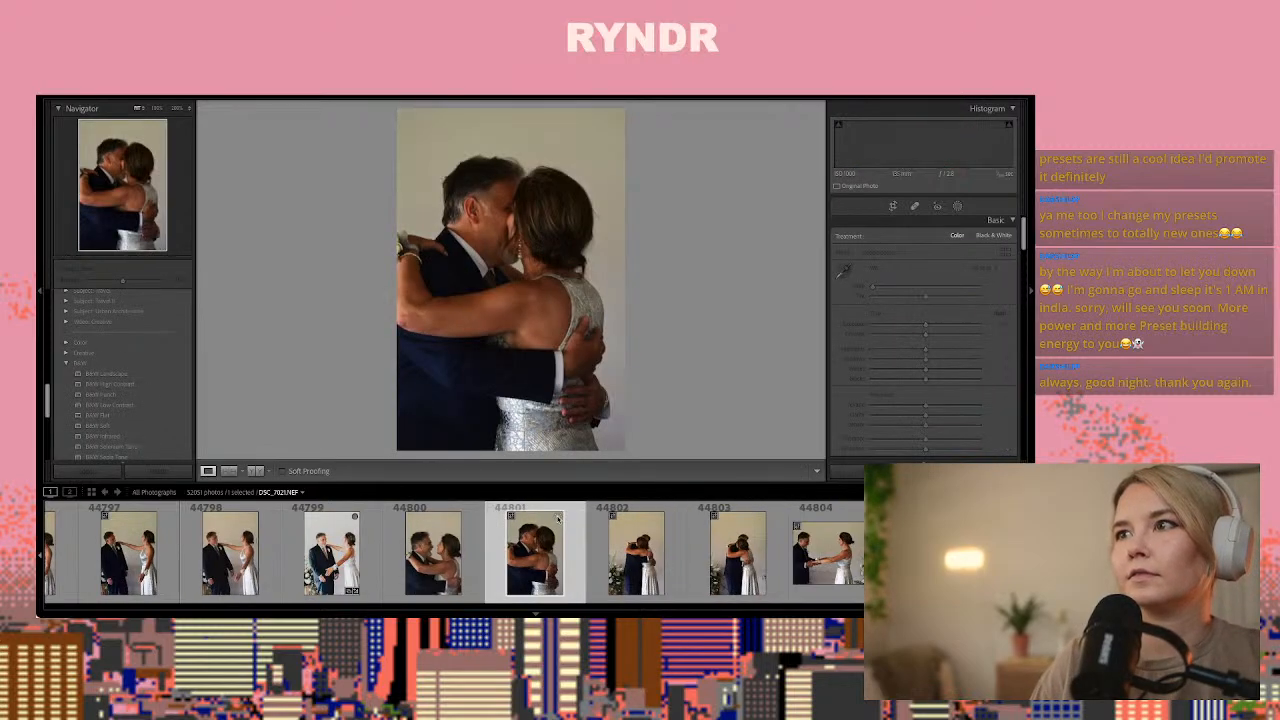
{"action": "key", "text": "ctrl+shift+v"}
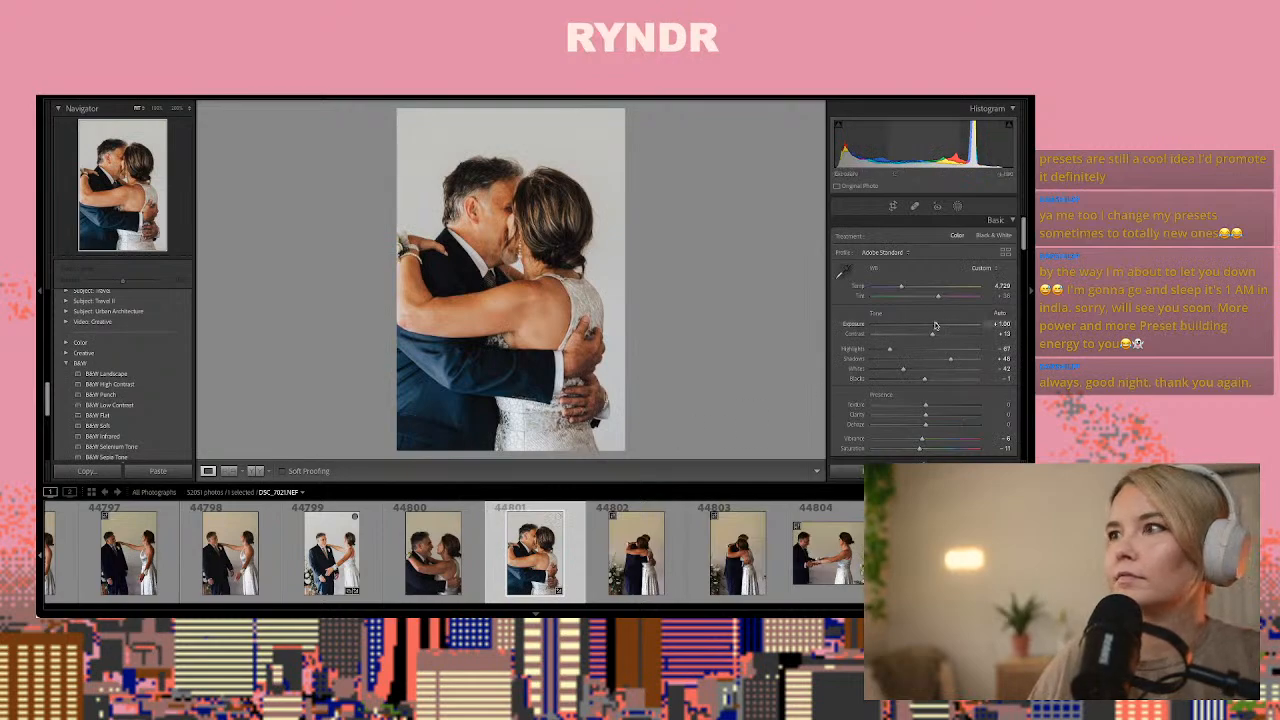
{"action": "left_click_drag", "start_coordinate": [935, 325], "coordinate": [898, 289]}
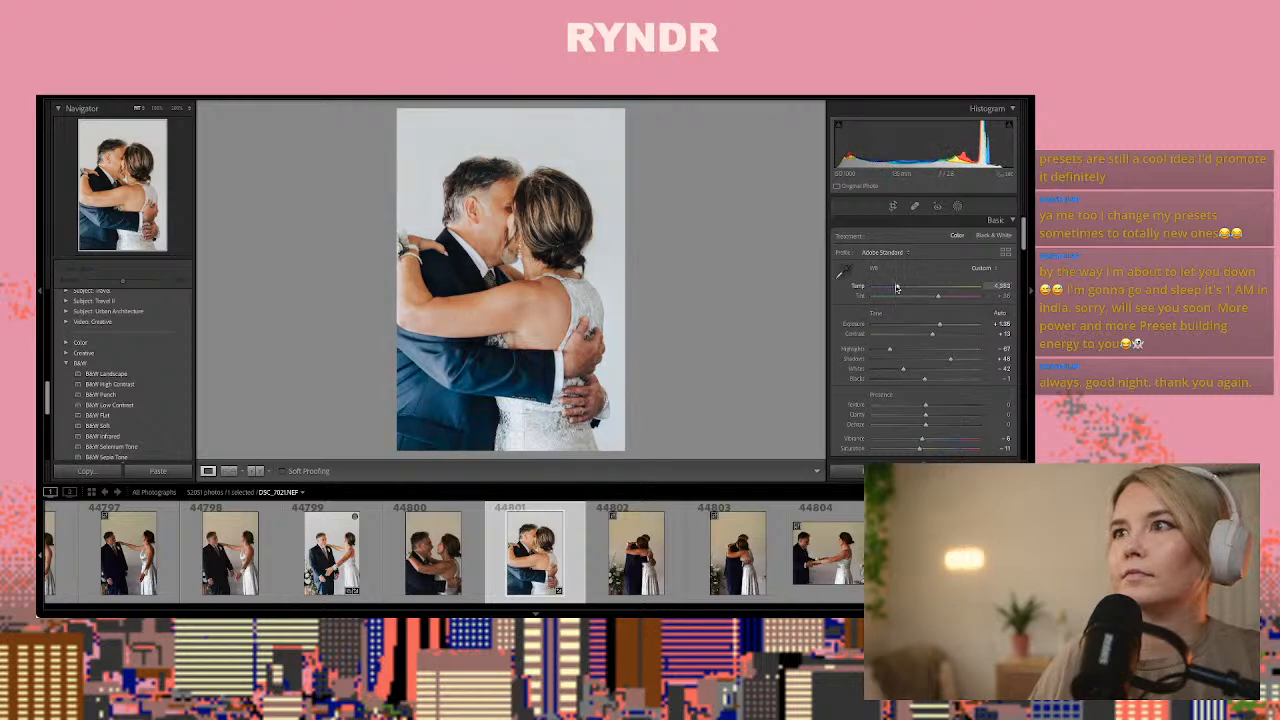
Copy photo 44801's develop settings and paste them onto full-length embrace photo 44802
{"action": "key", "text": "ctrl+shift+c"}
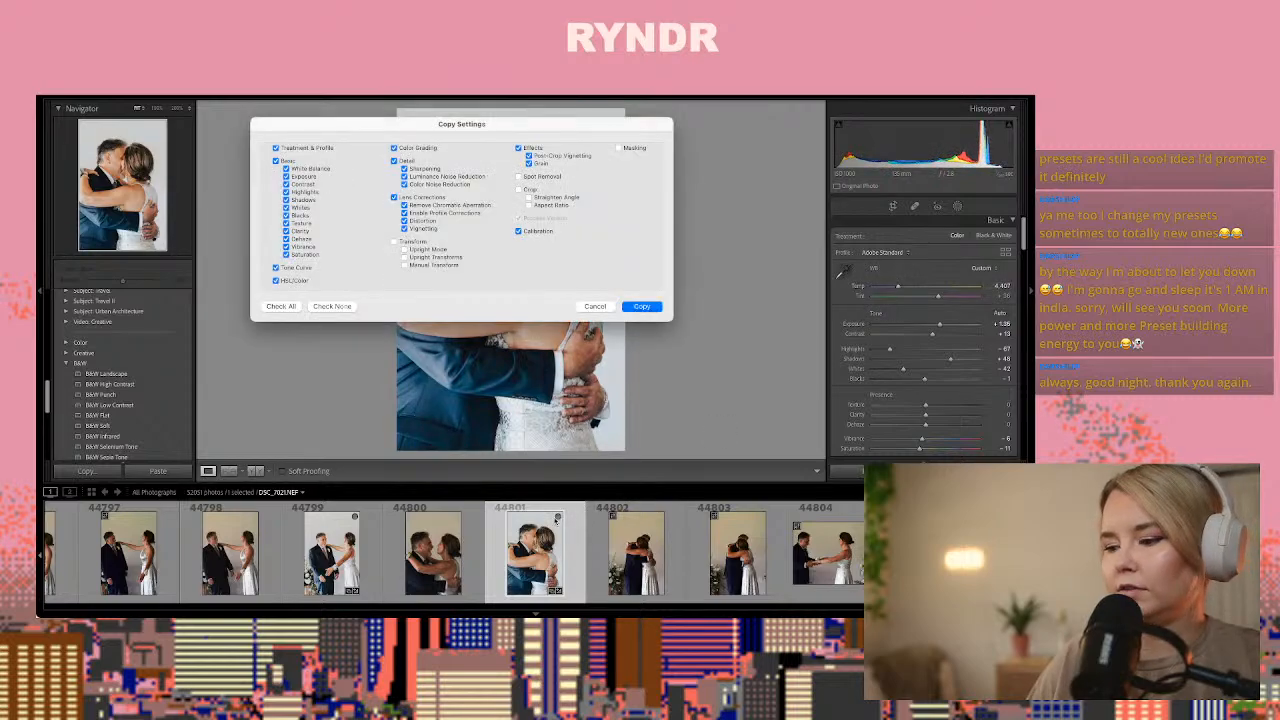
{"action": "key", "text": "Return"}
{"action": "key", "text": "Right"}
{"action": "key", "text": "Right"}
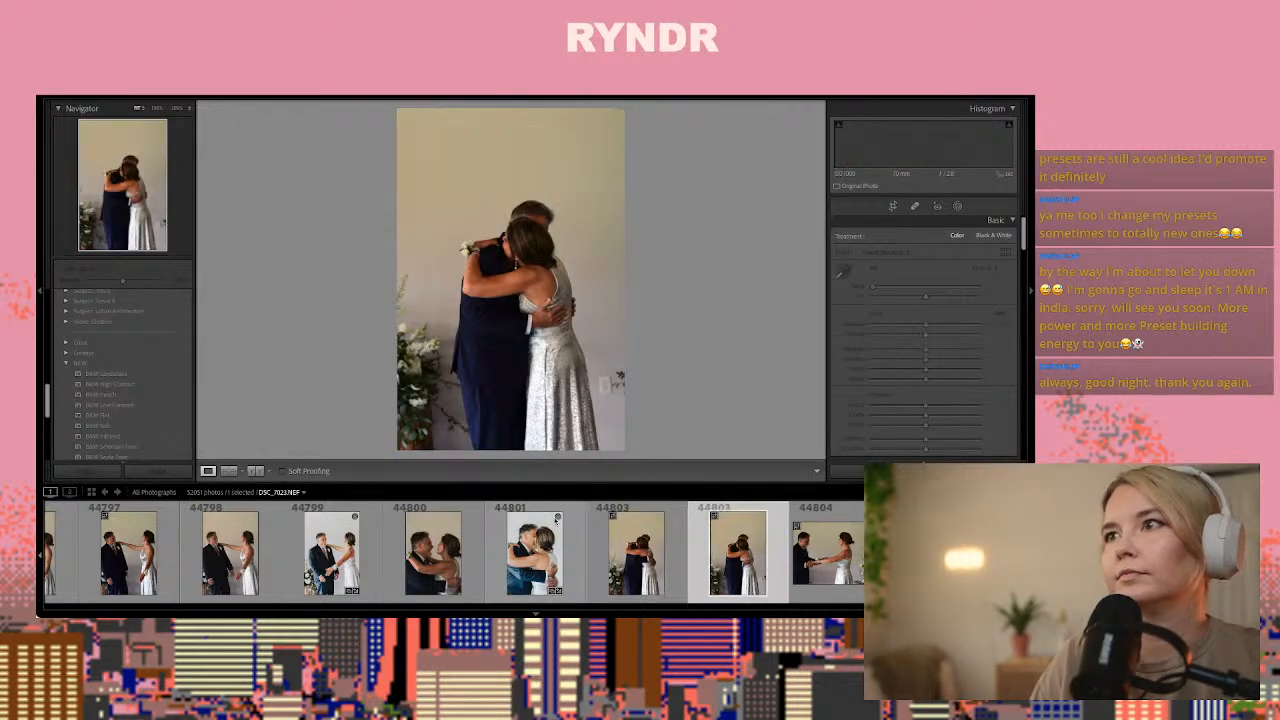
{"action": "key", "text": "Left"}
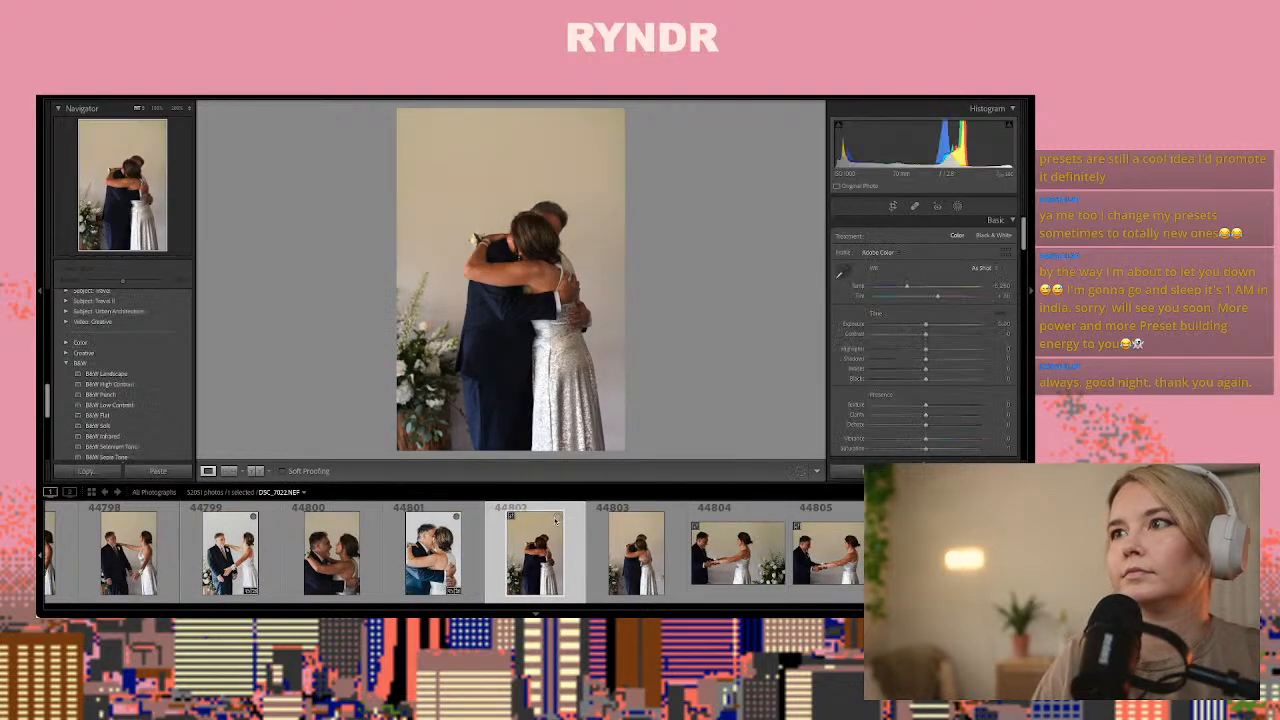
{"action": "key", "text": "ctrl+shift+v"}
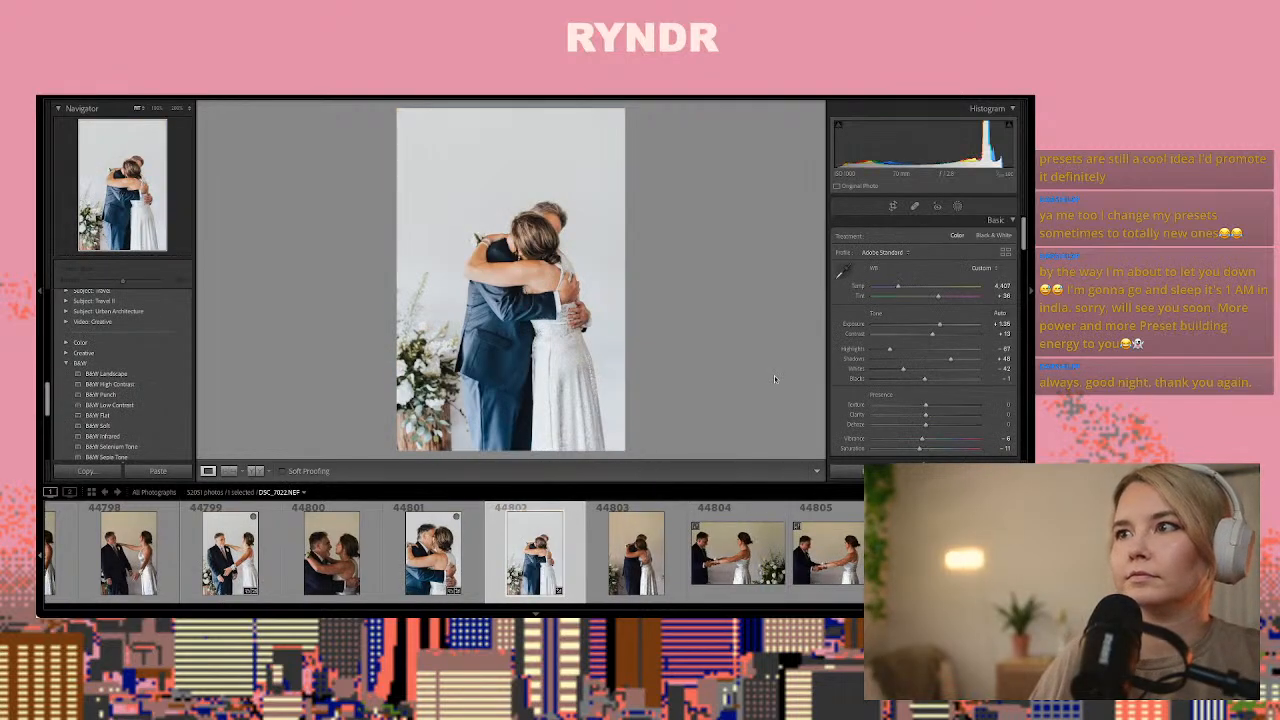
Lower the exposure of full-length embrace photo 44802 to about +0.90 and copy its develop settings
{"action": "left_click_drag", "start_coordinate": [941, 324], "coordinate": [935, 328]}
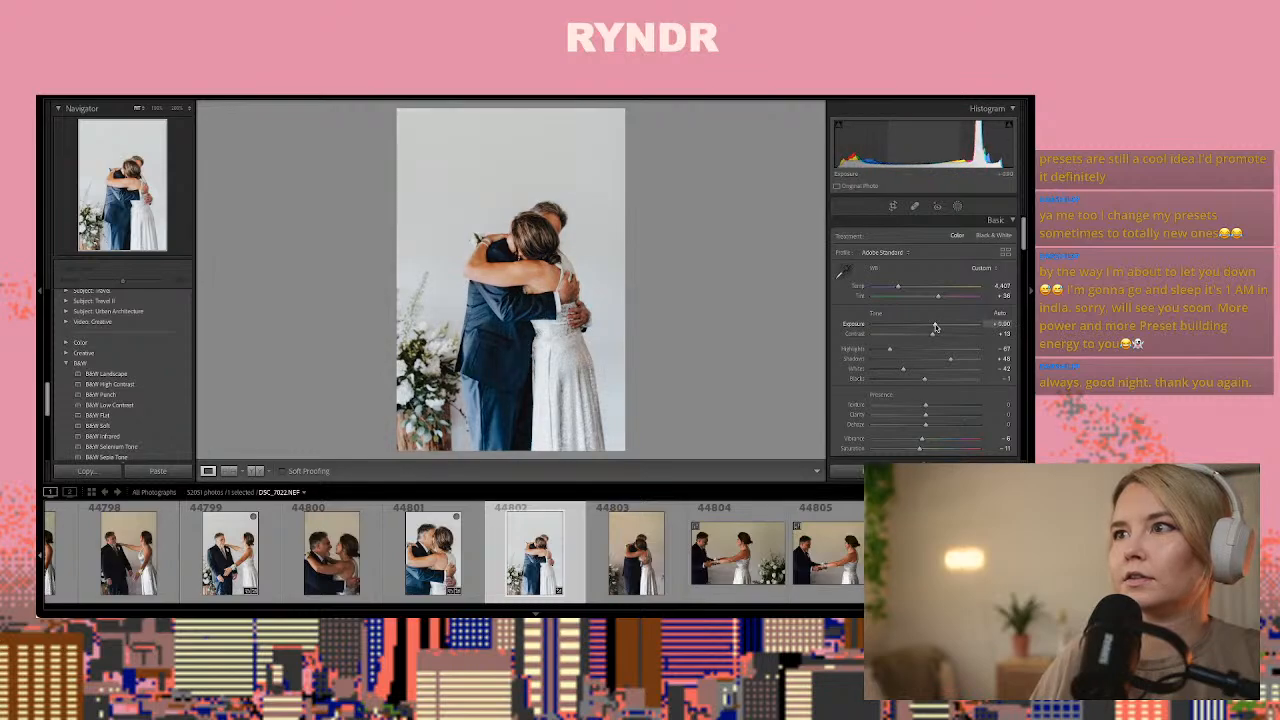
{"action": "key", "text": "ctrl+shift+c"}
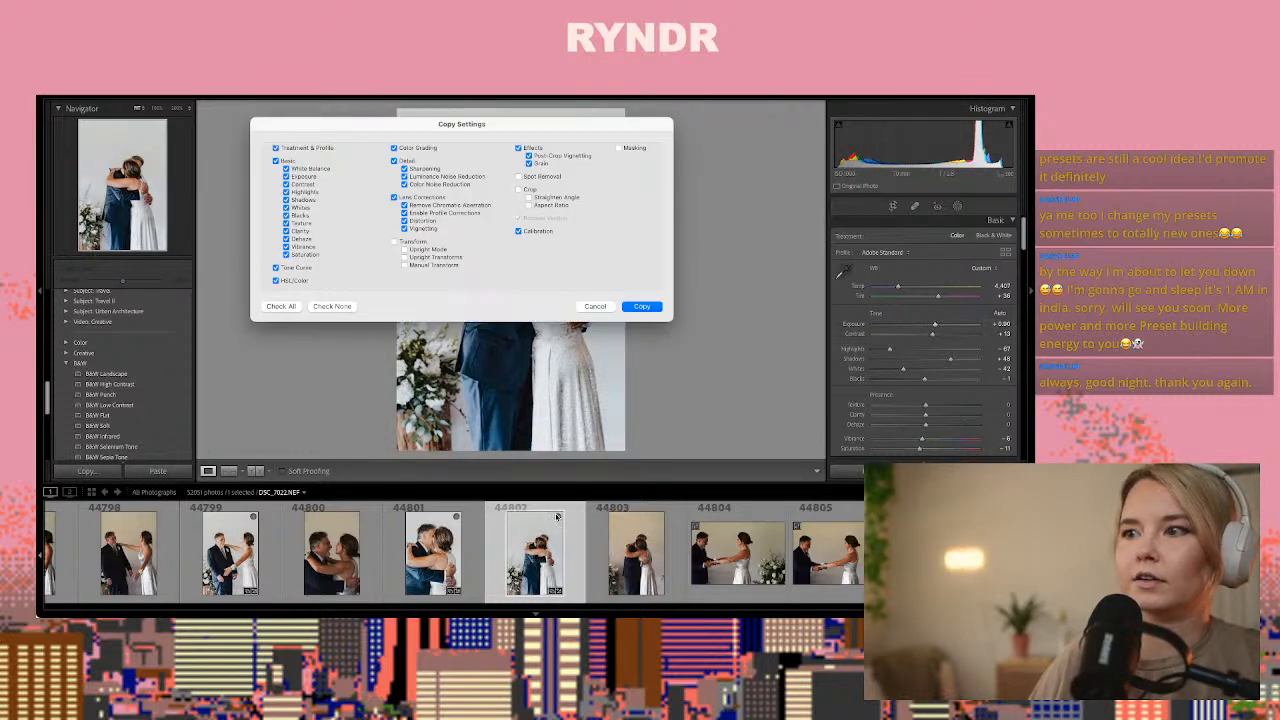
{"action": "key", "text": "Return"}
Review the couple's unedited portraits from photo 44803 through 44817 for a frame worth editing
{"action": "key", "text": "Right"}
{"action": "key", "text": "Right"}
{"action": "key", "text": "Right"}
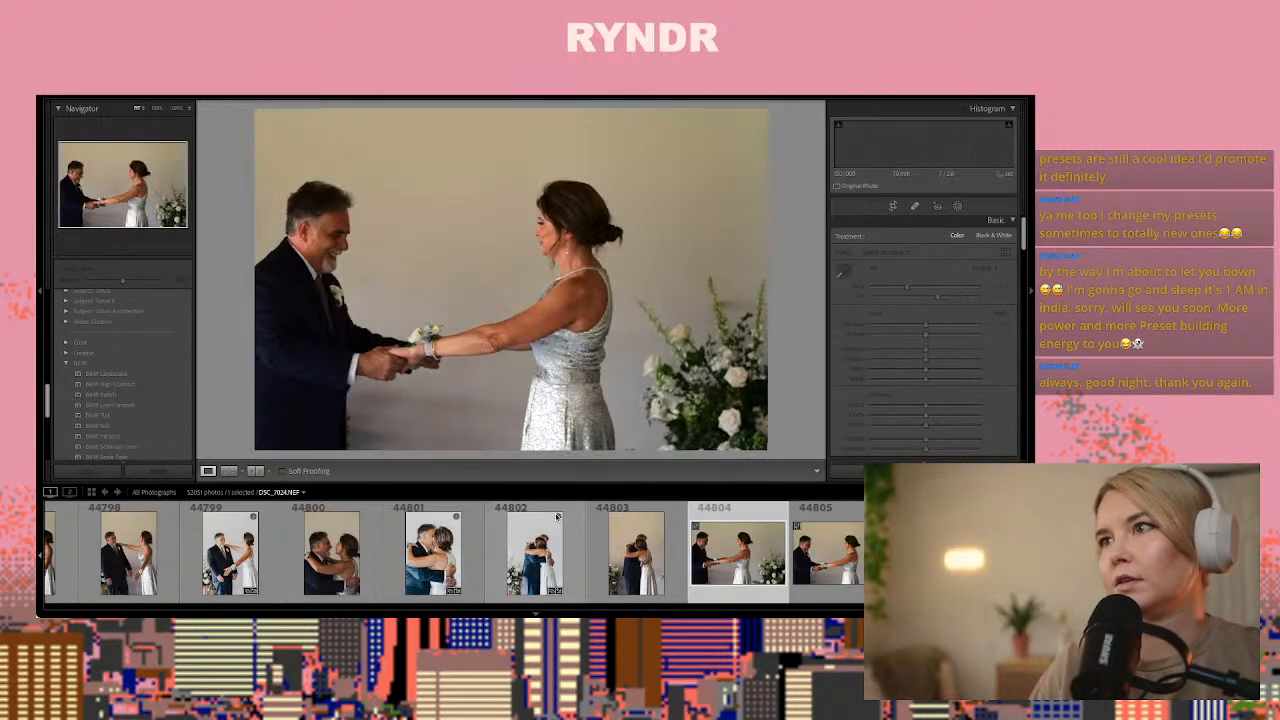
{"action": "key", "text": "Right"}
{"action": "key", "text": "Right"}
{"action": "key", "text": "Right"}
{"action": "key", "text": "Right"}
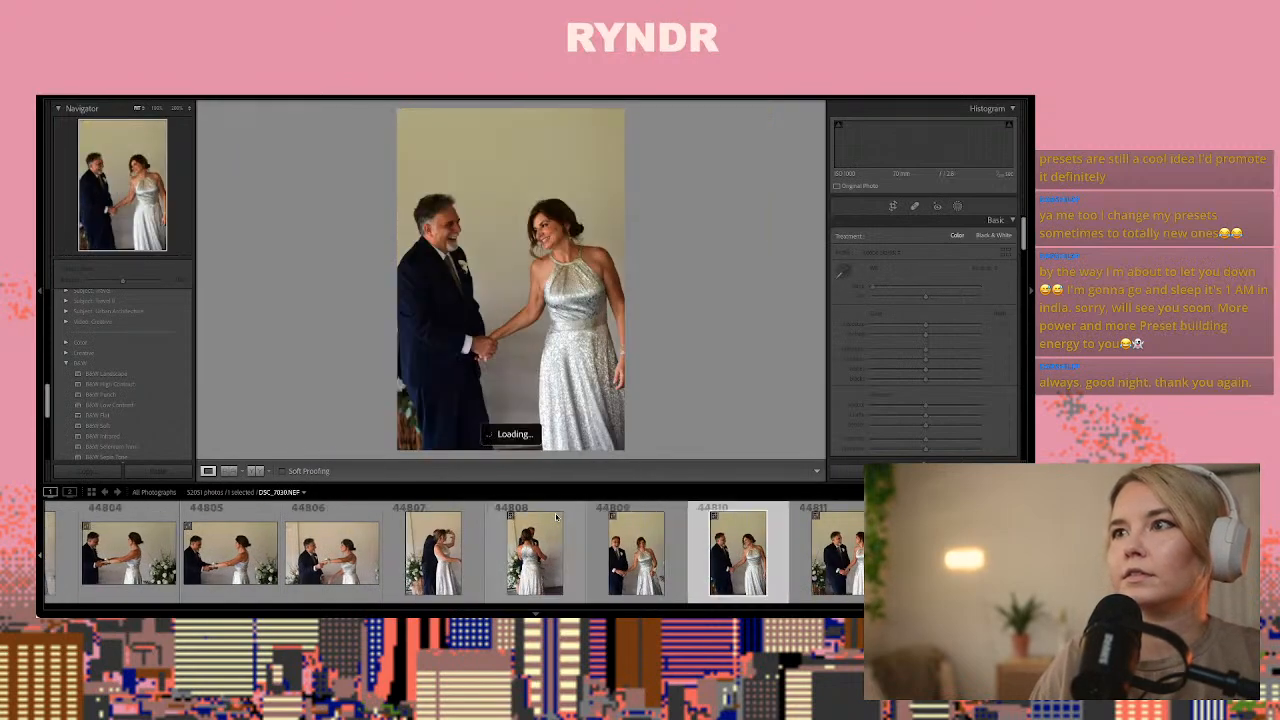
{"action": "key", "text": "Right"}
{"action": "key", "text": "Right"}
{"action": "key", "text": "Right"}
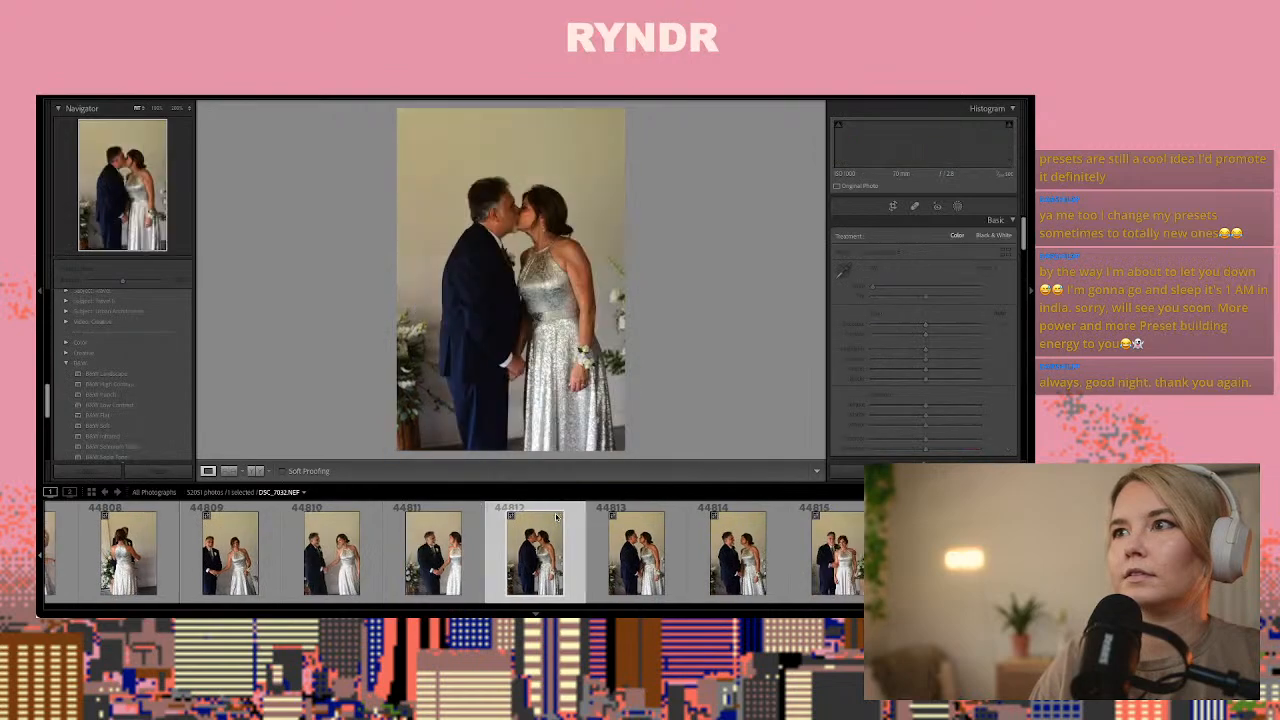
{"action": "key", "text": "Right"}
{"action": "key", "text": "Right"}
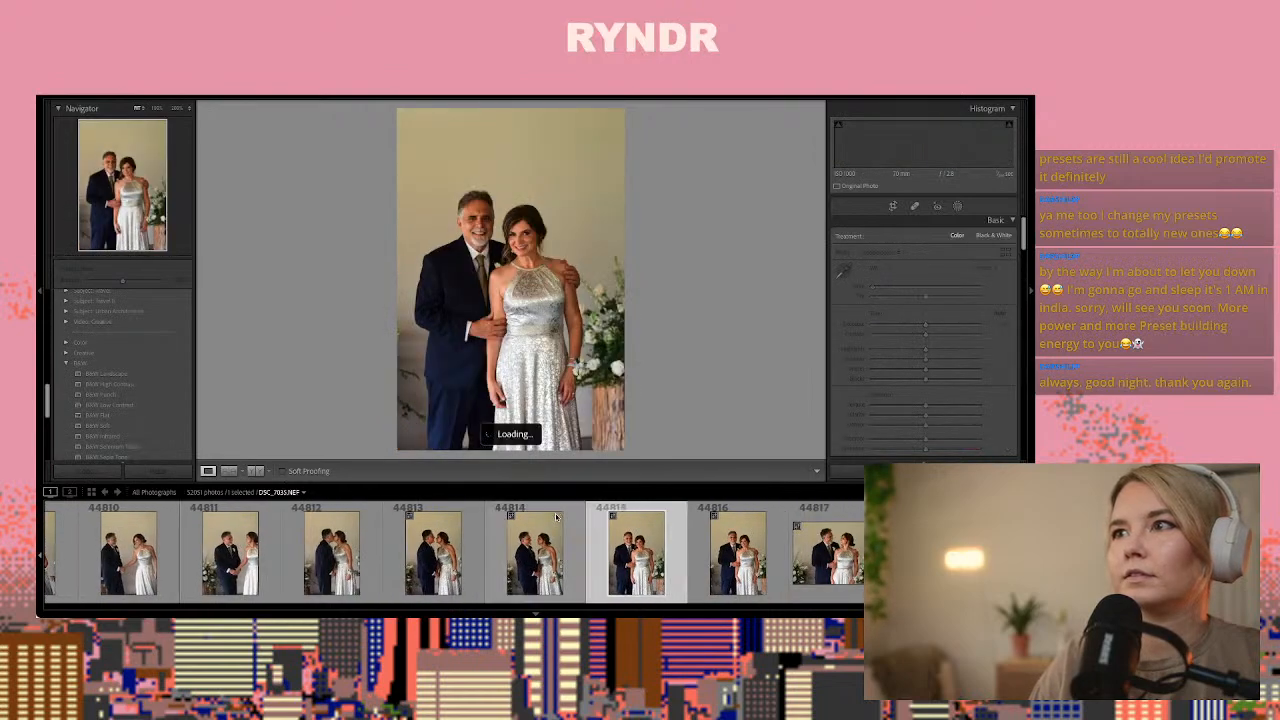
{"action": "key", "text": "Right"}
{"action": "key", "text": "Right"}
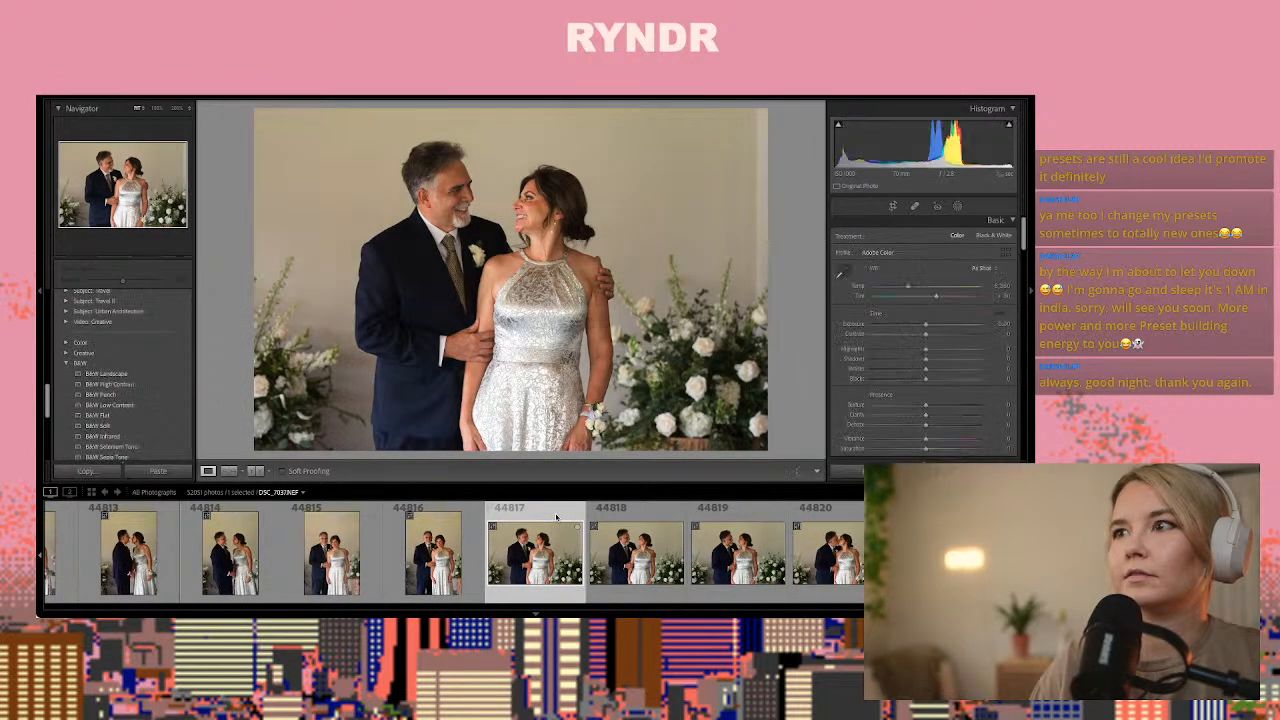
Compare the similar flower-backed portraits around 44817 and paste the copied develop settings onto photo 44818
{"action": "key", "text": "Left"}
{"action": "key", "text": "Right"}
{"action": "key", "text": "Right"}
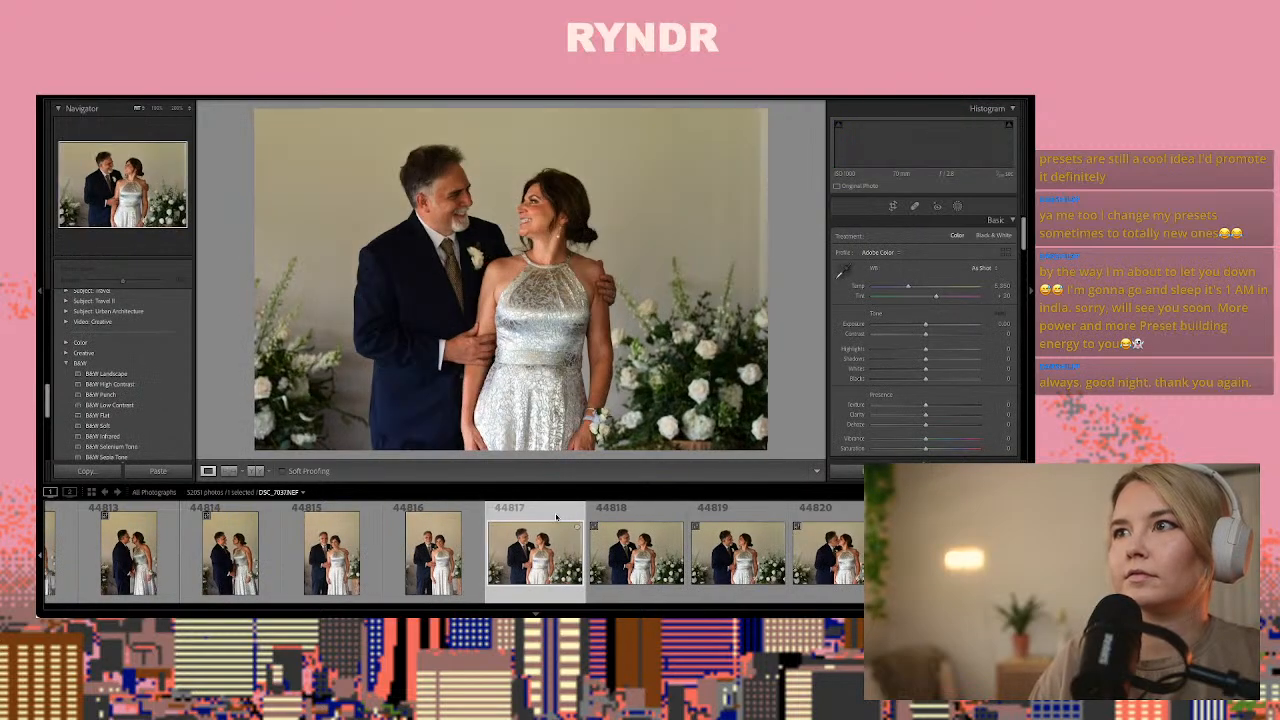
{"action": "key", "text": "Right"}
{"action": "key", "text": "Right"}
{"action": "key", "text": "Left"}
{"action": "key", "text": "Left"}
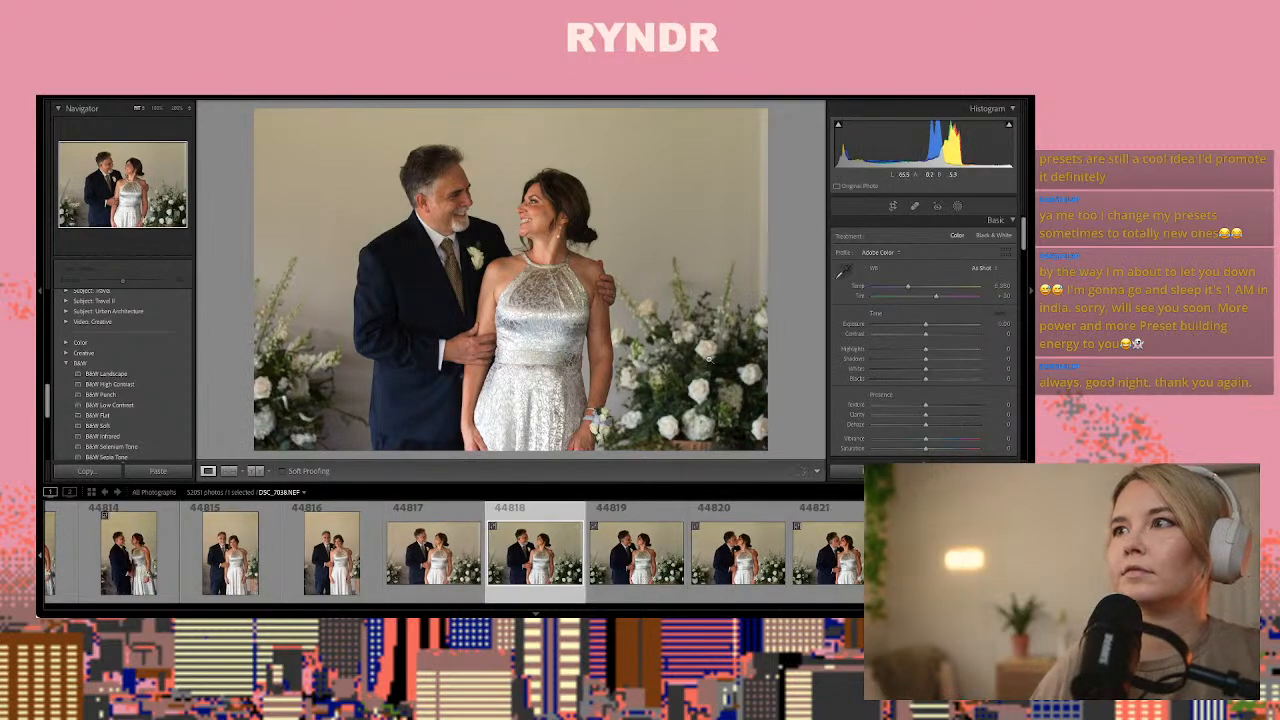
{"action": "key", "text": "ctrl+shift+v"}
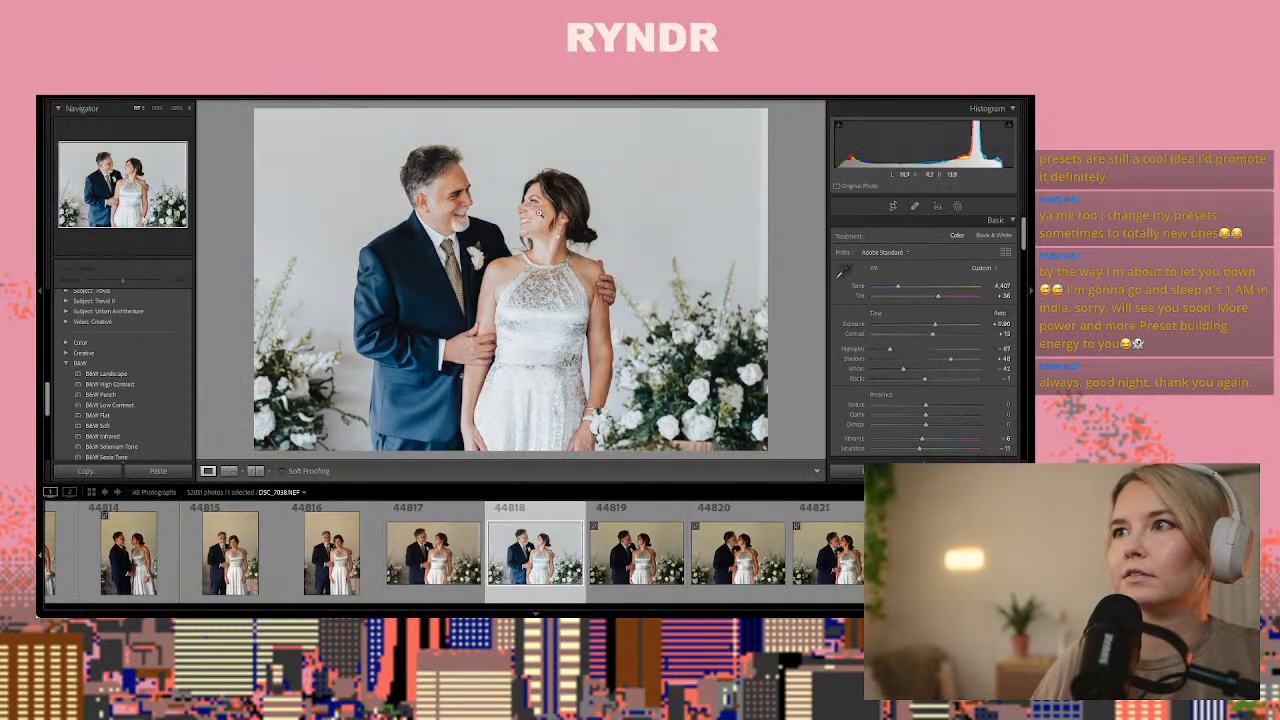
Set photo 44818's exposure to about +0.60 and temperature to about 4,678, and copy its develop settings
{"action": "left_click_drag", "start_coordinate": [934, 327], "coordinate": [899, 290]}
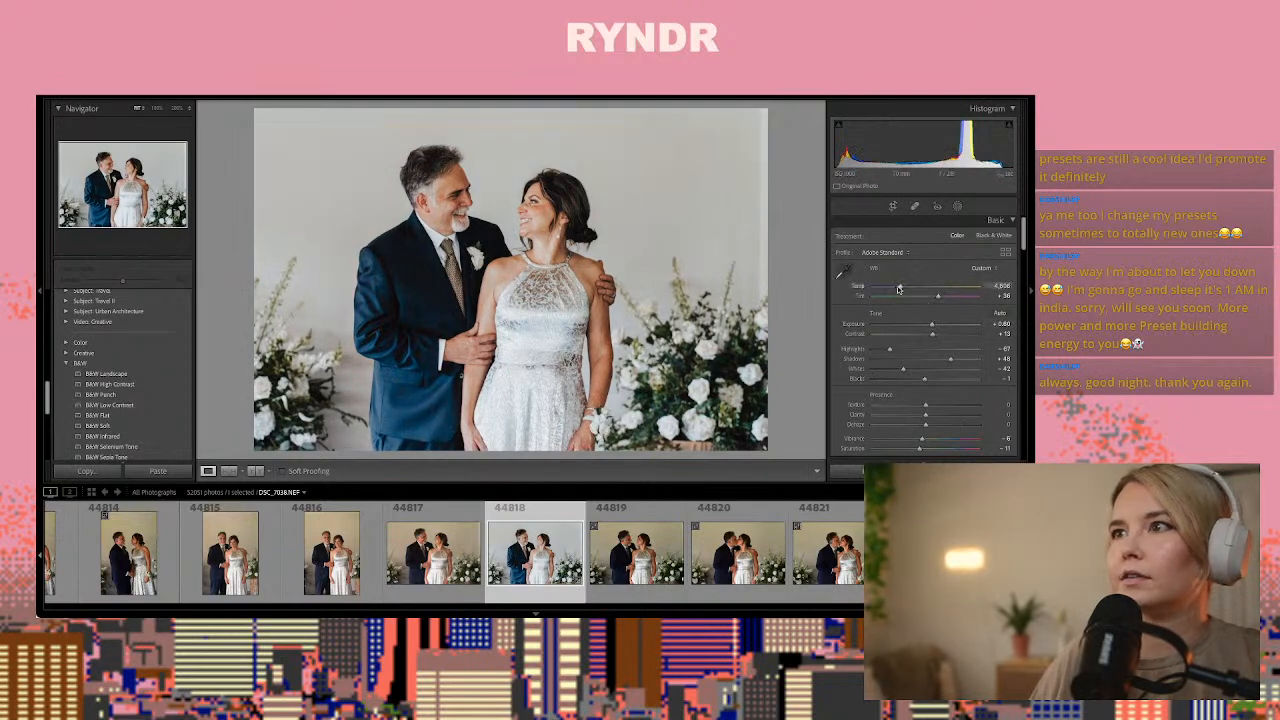
{"action": "key", "text": "ctrl+shift+c"}
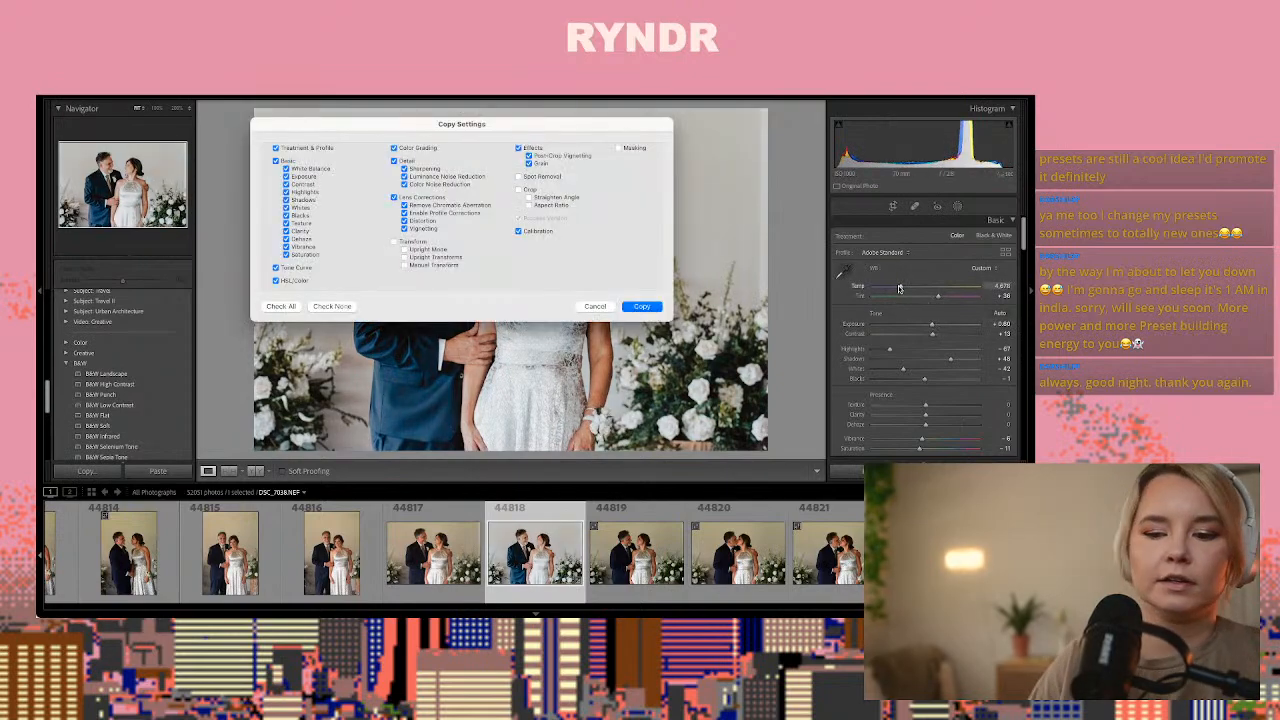
{"action": "key", "text": "Return"}
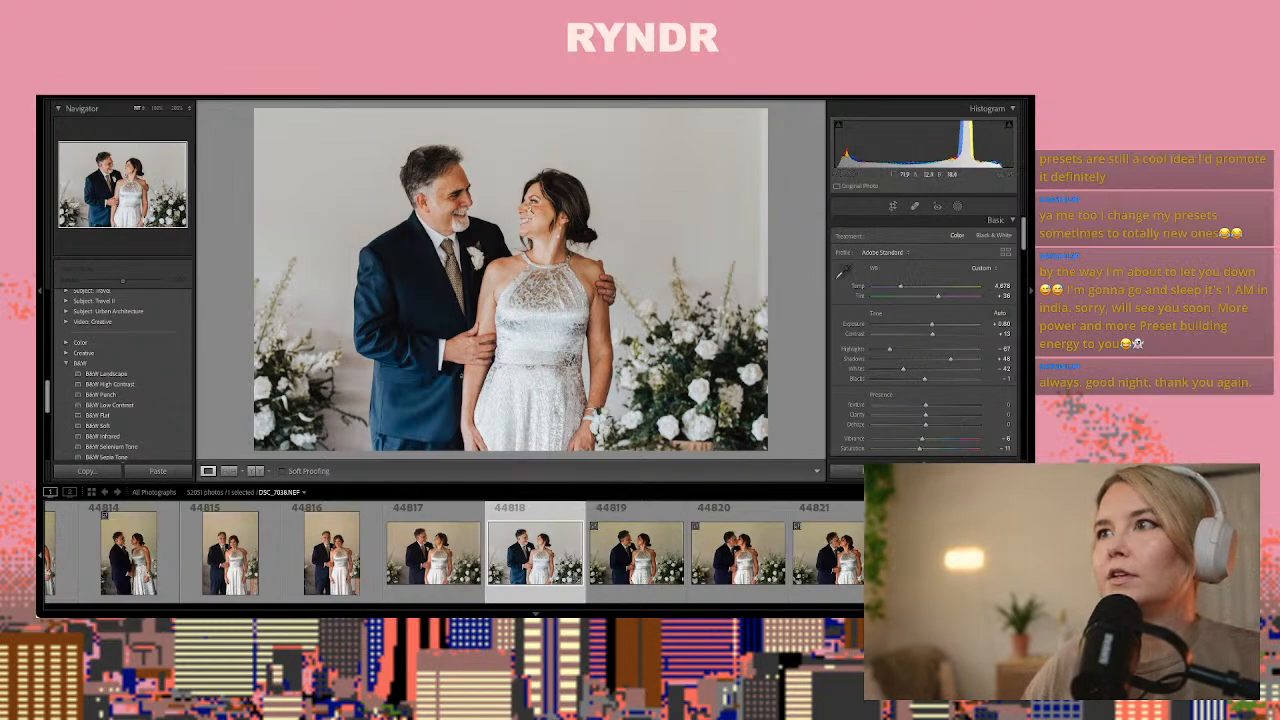
Examine the woman's face at full magnification in photo 44818 and review the detail, lens correction and effects settings
{"action": "left_click", "coordinate": [525, 207]}
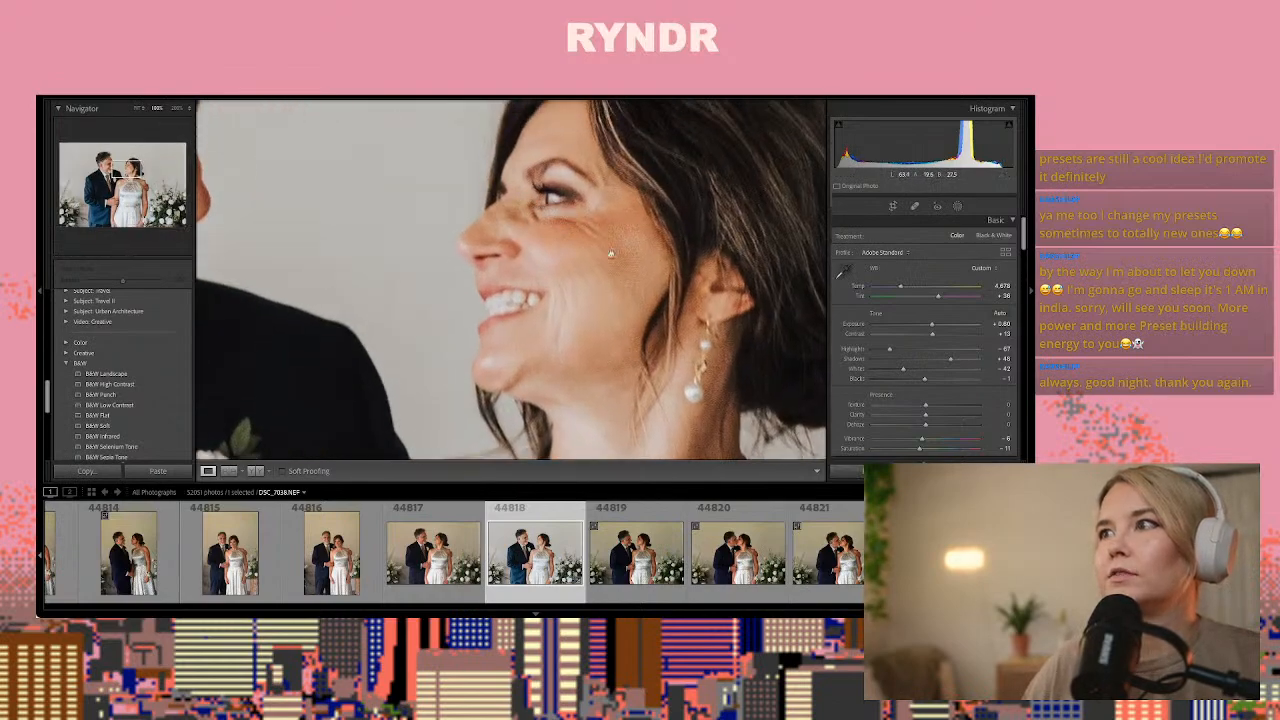
{"action": "scroll", "coordinate": [889, 327], "scroll_direction": "down", "scroll_amount": 15}
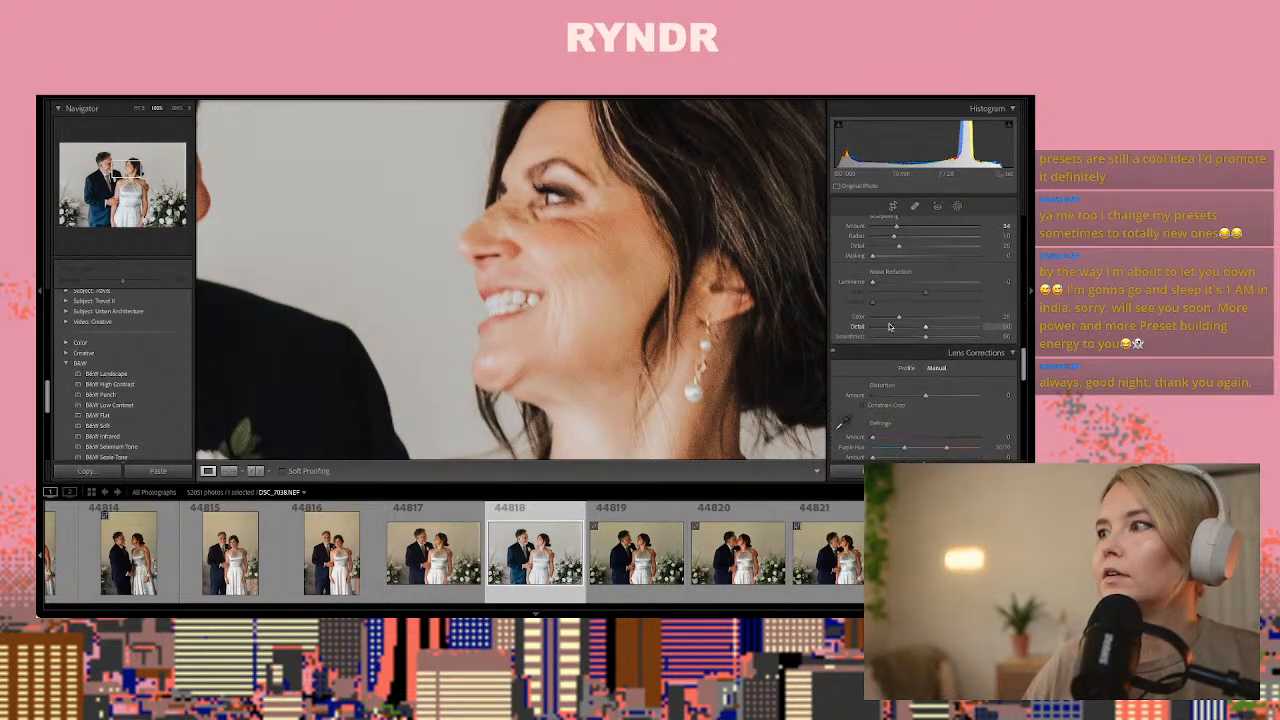
{"action": "scroll", "coordinate": [893, 322], "scroll_direction": "down", "scroll_amount": 5}
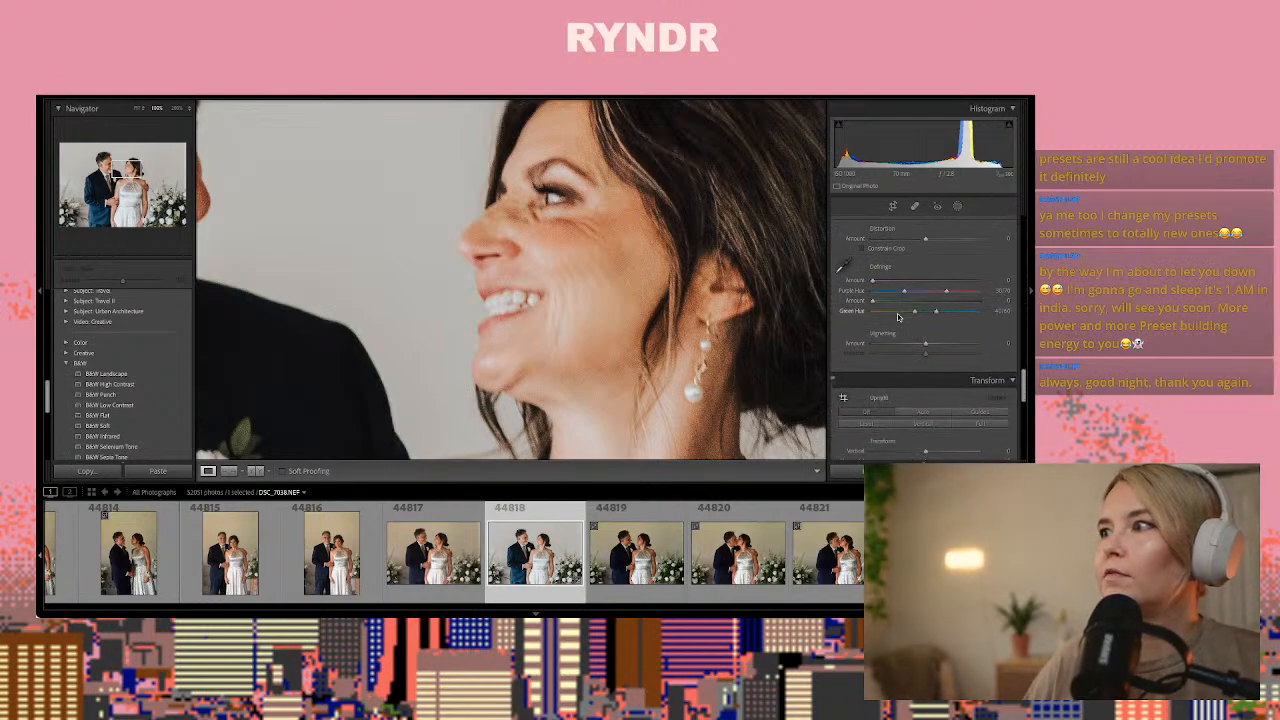
{"action": "scroll", "coordinate": [898, 317], "scroll_direction": "down", "scroll_amount": 6}
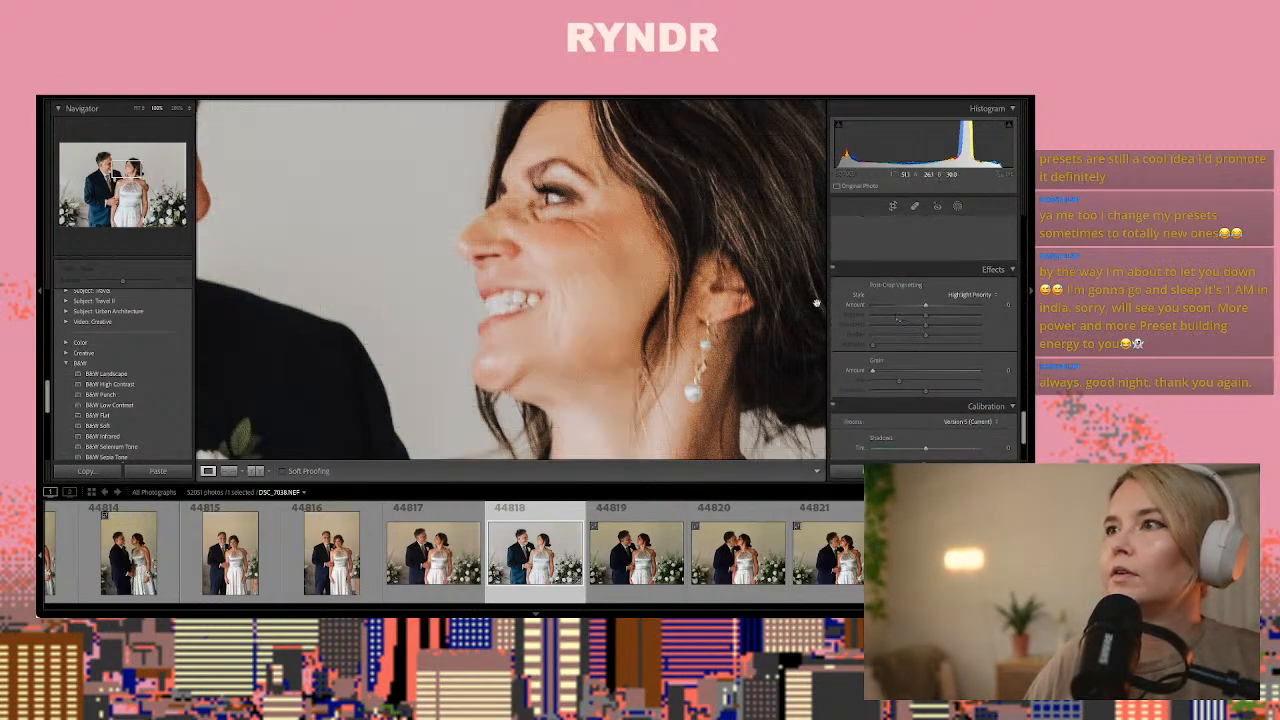
{"action": "scroll", "coordinate": [930, 320], "scroll_direction": "up", "scroll_amount": 20}
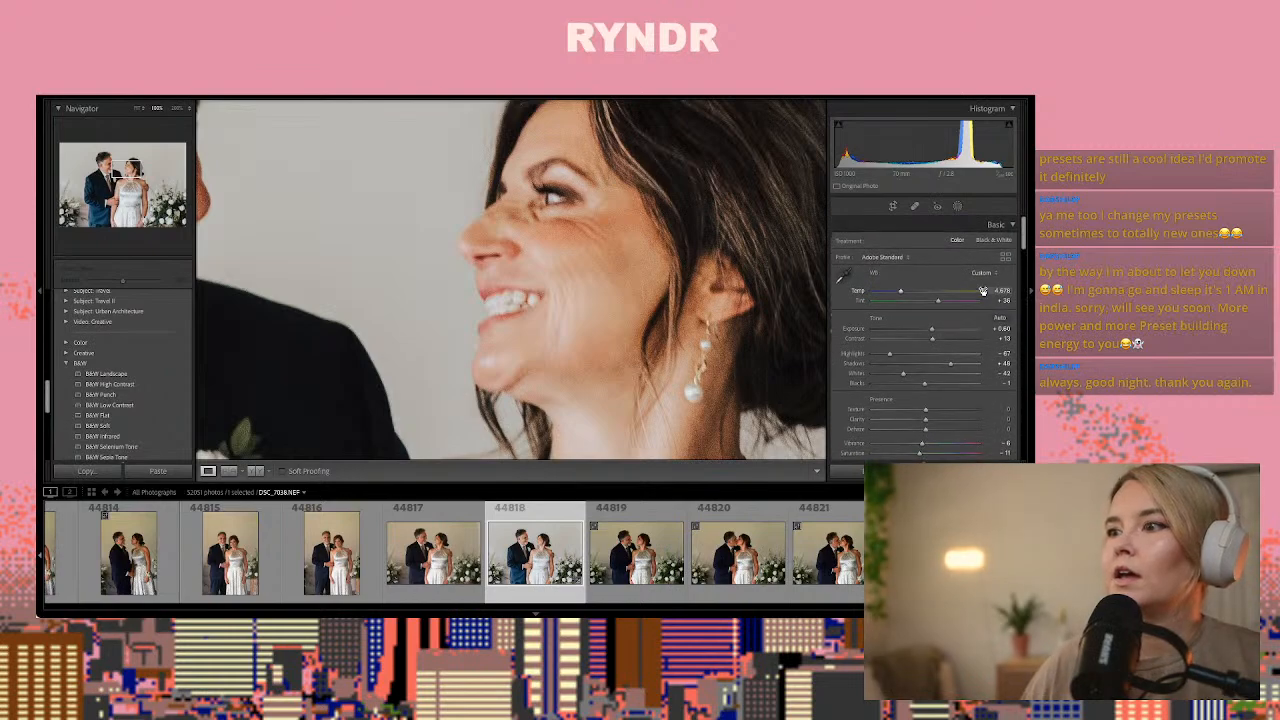
Compare the woman's expression in the neighbouring frames and paste the copied develop settings onto photo 44817
{"action": "key", "text": "Right"}
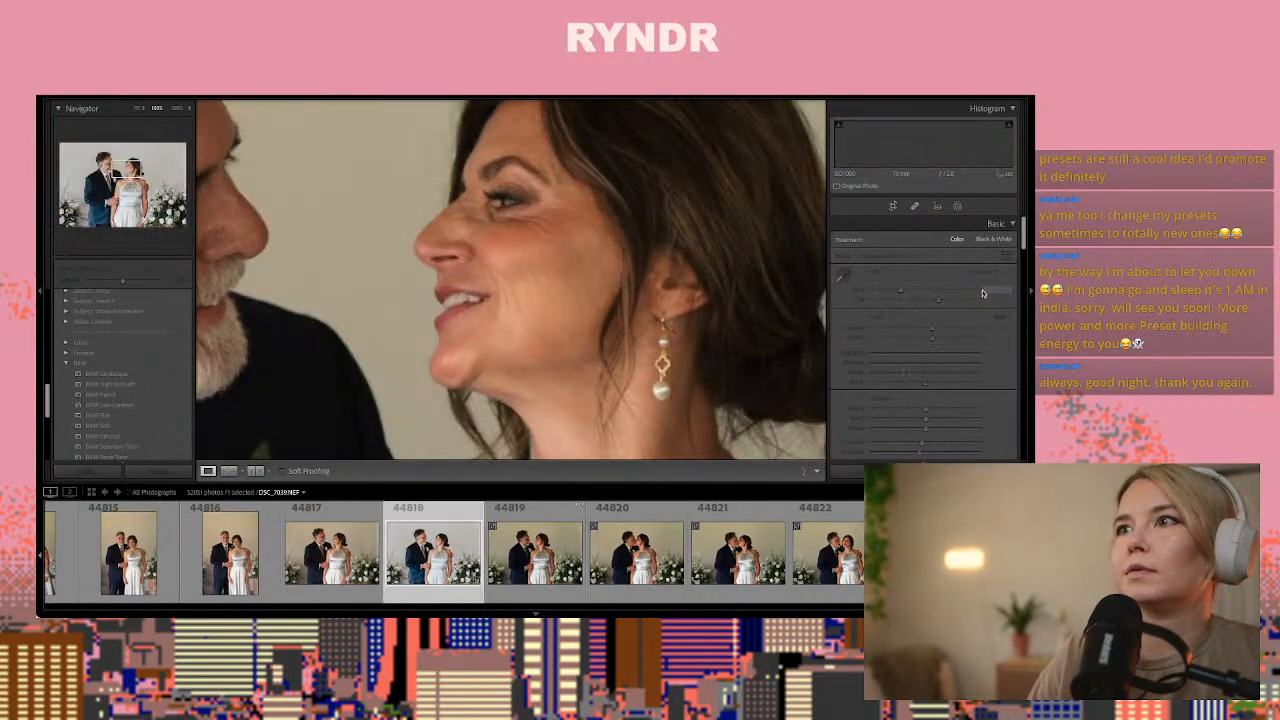
{"action": "key", "text": "Left"}
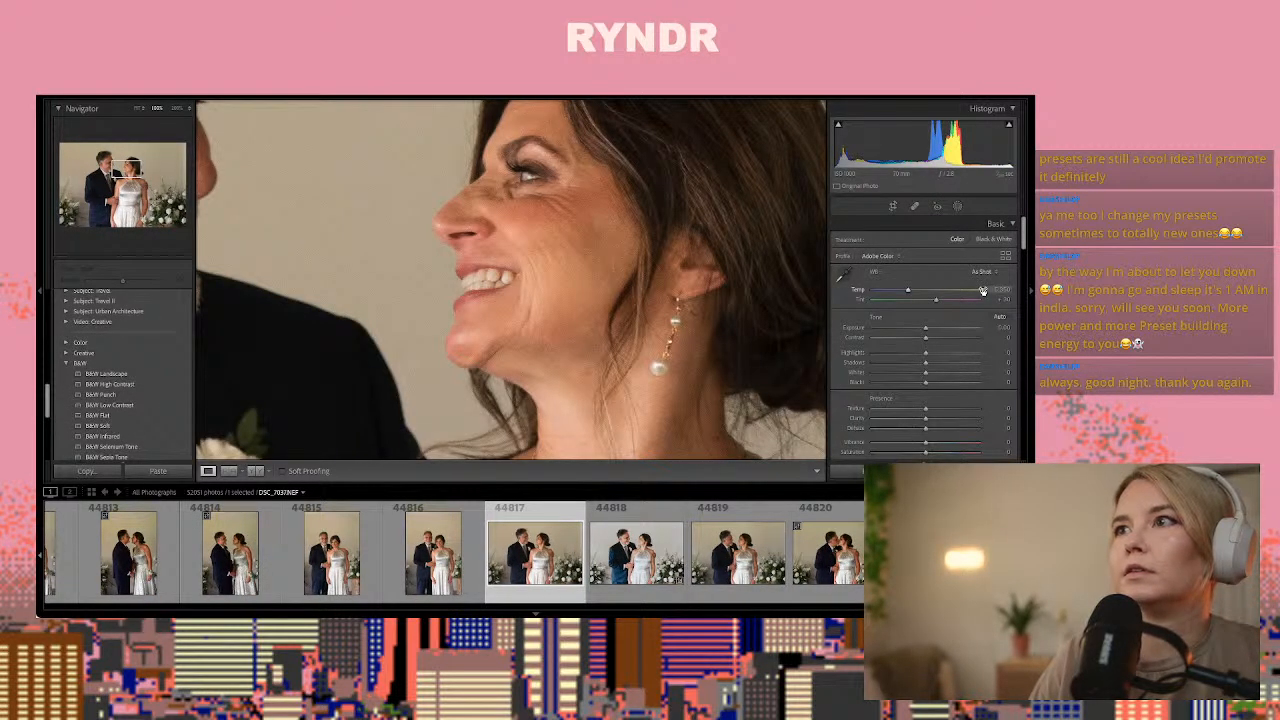
{"action": "key", "text": "ctrl+shift+v"}
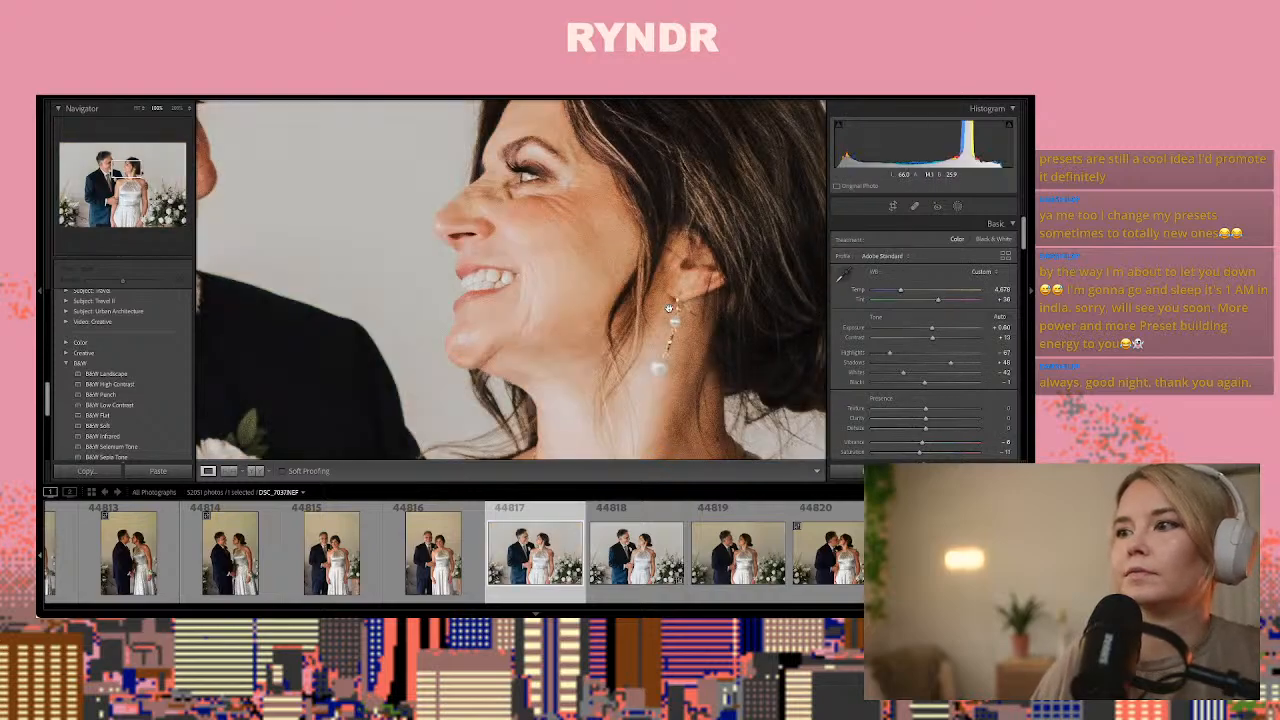
{"action": "key", "text": "z"}
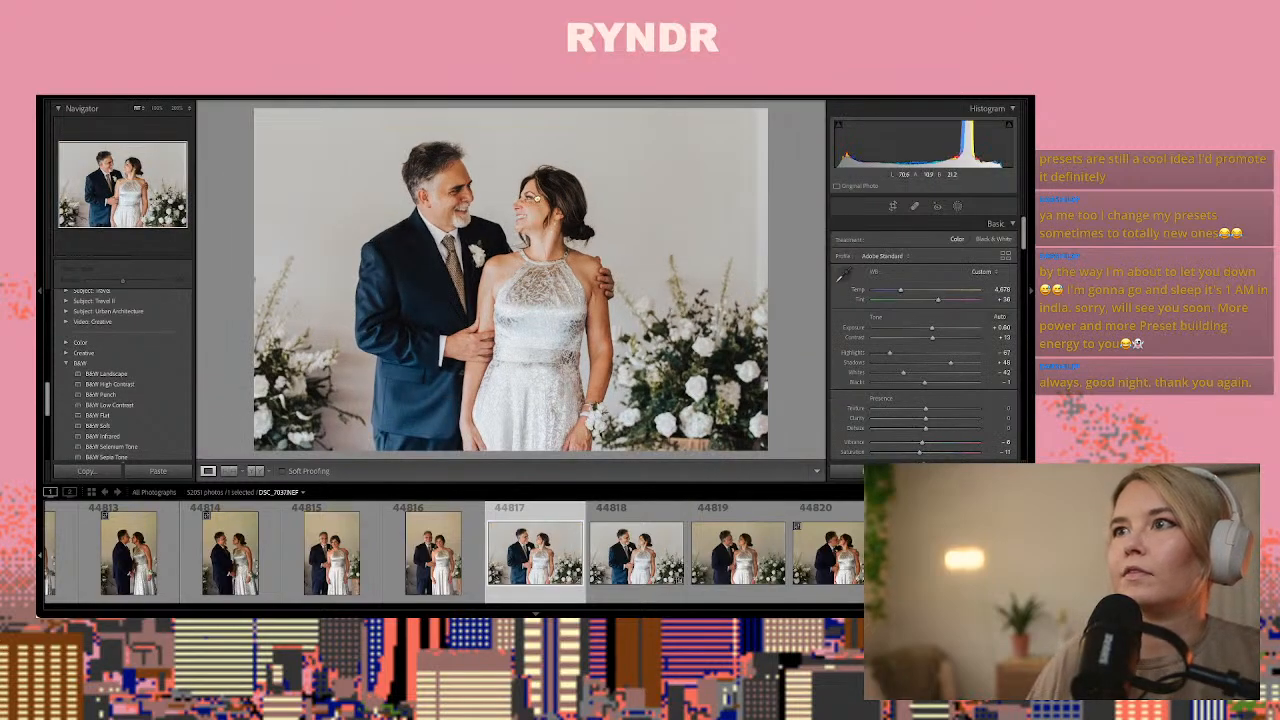
Create a brush mask with the wrinkle eraser effect in photo 44817 and paint beside the woman's eye near the nose bridge
{"action": "key", "text": "z"}
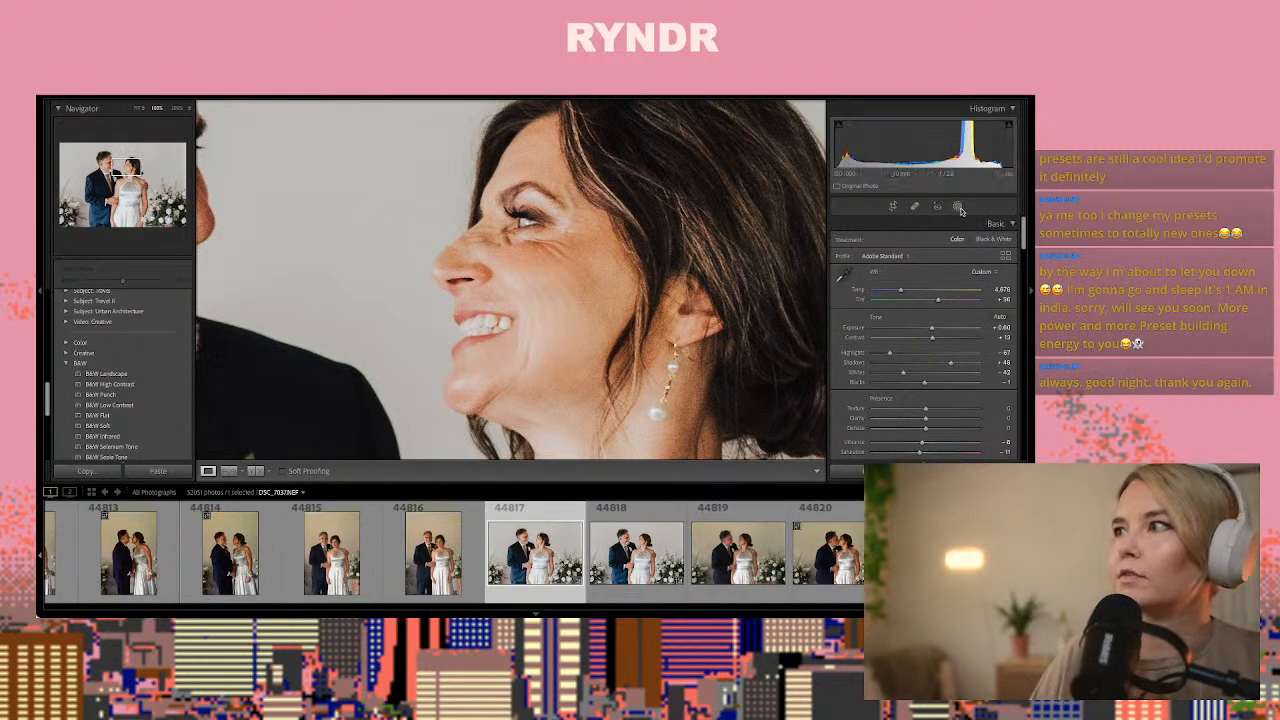
{"action": "left_click", "coordinate": [958, 207]}
{"action": "left_click", "coordinate": [888, 278]}
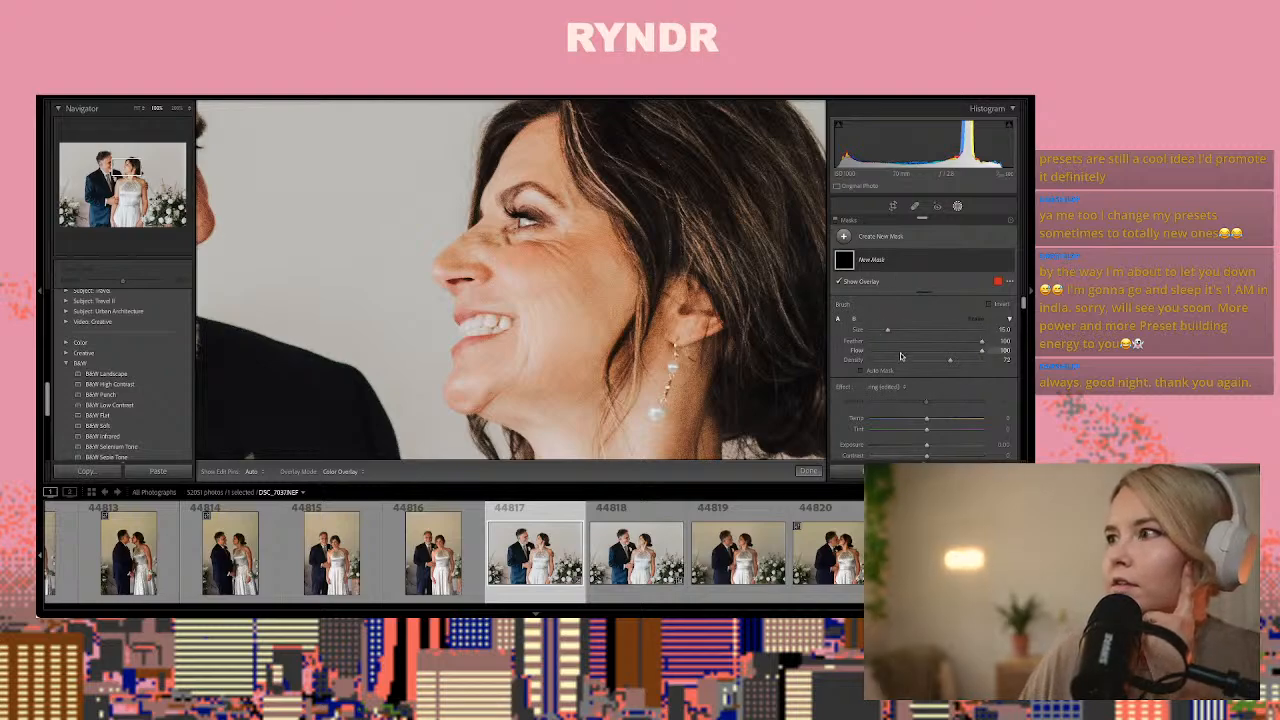
{"action": "left_click", "coordinate": [887, 389]}
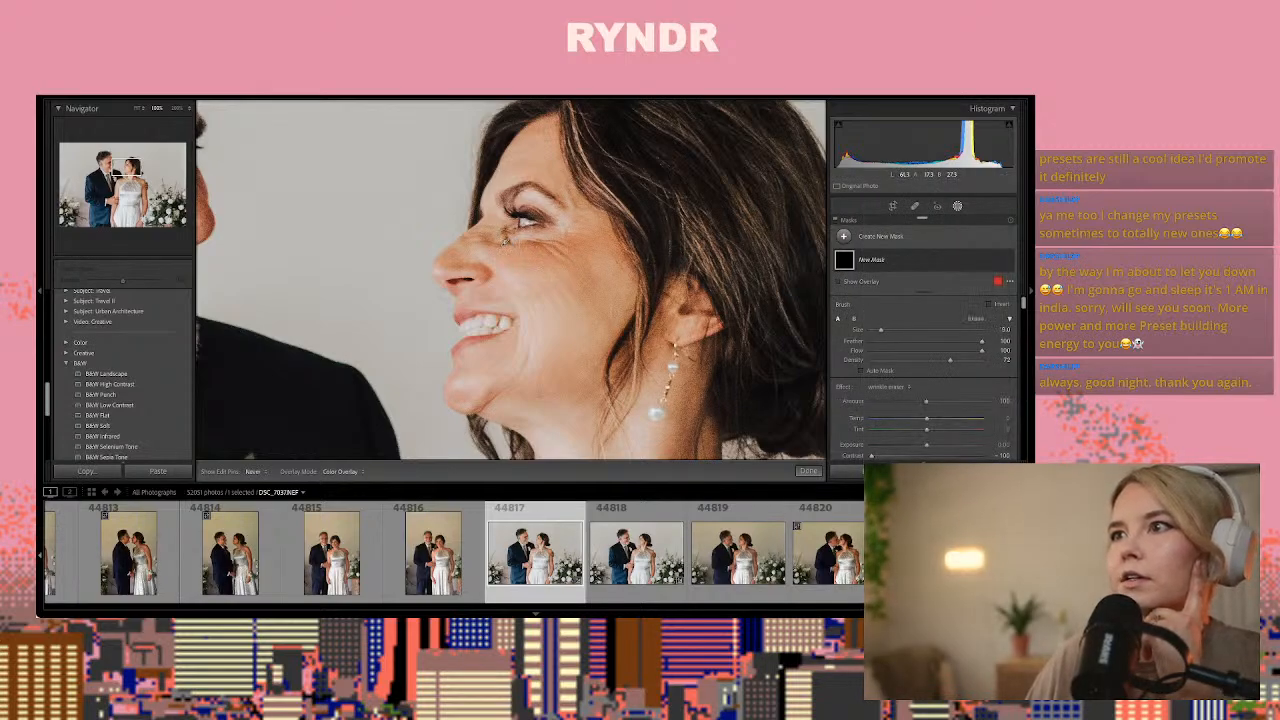
{"action": "left_click", "coordinate": [502, 240]}
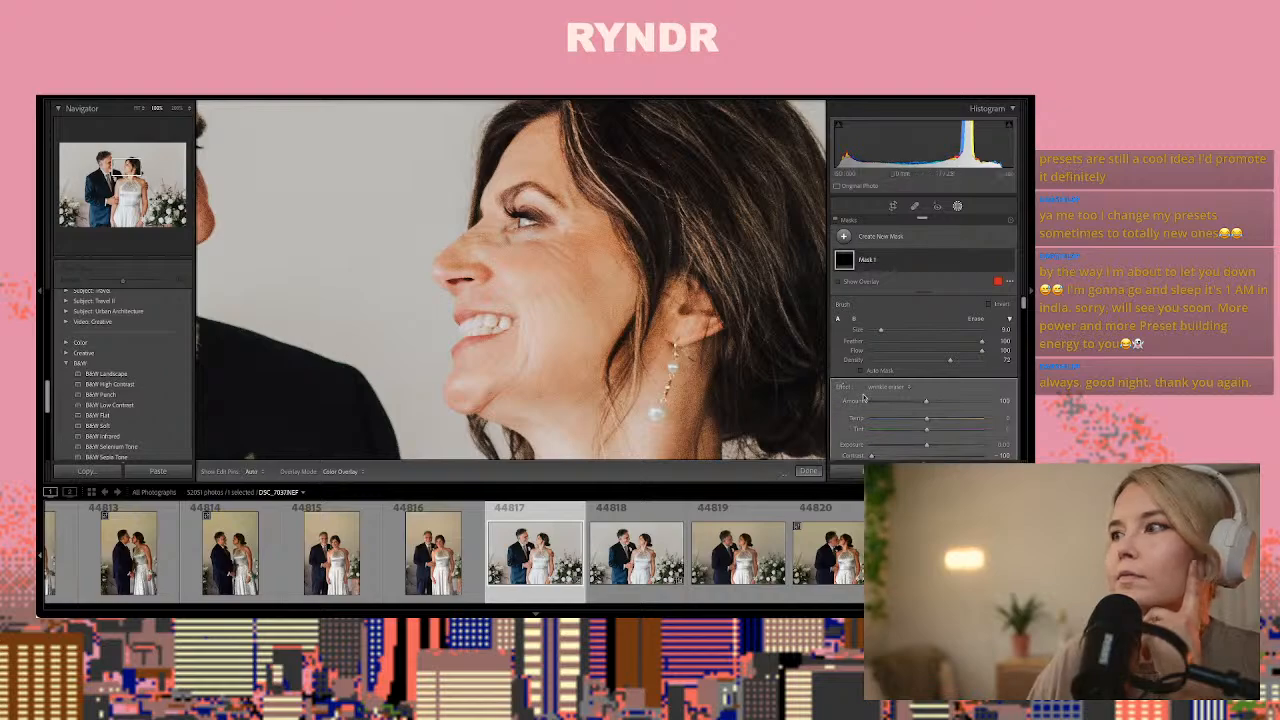
Set the brush mask's noise reduction to about 90 and test its defringe adjustment
{"action": "scroll", "coordinate": [864, 398], "scroll_direction": "down", "scroll_amount": 5}
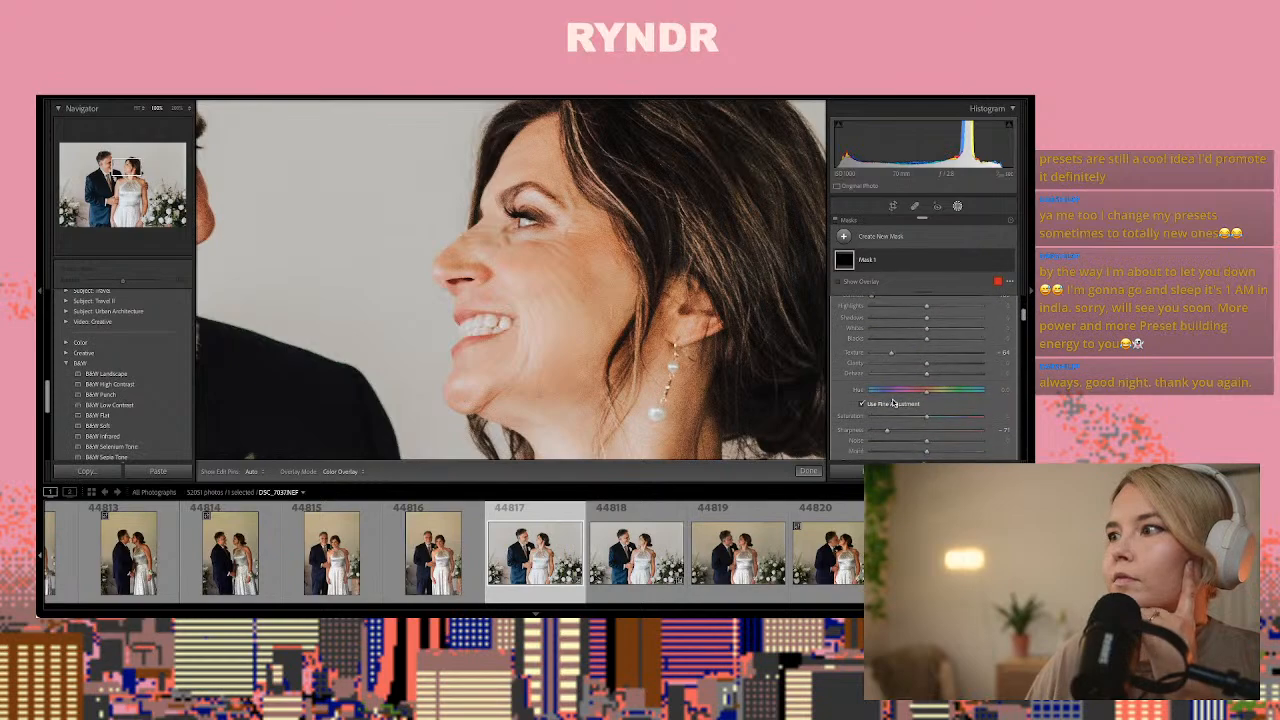
{"action": "scroll", "coordinate": [893, 402], "scroll_direction": "down", "scroll_amount": 3}
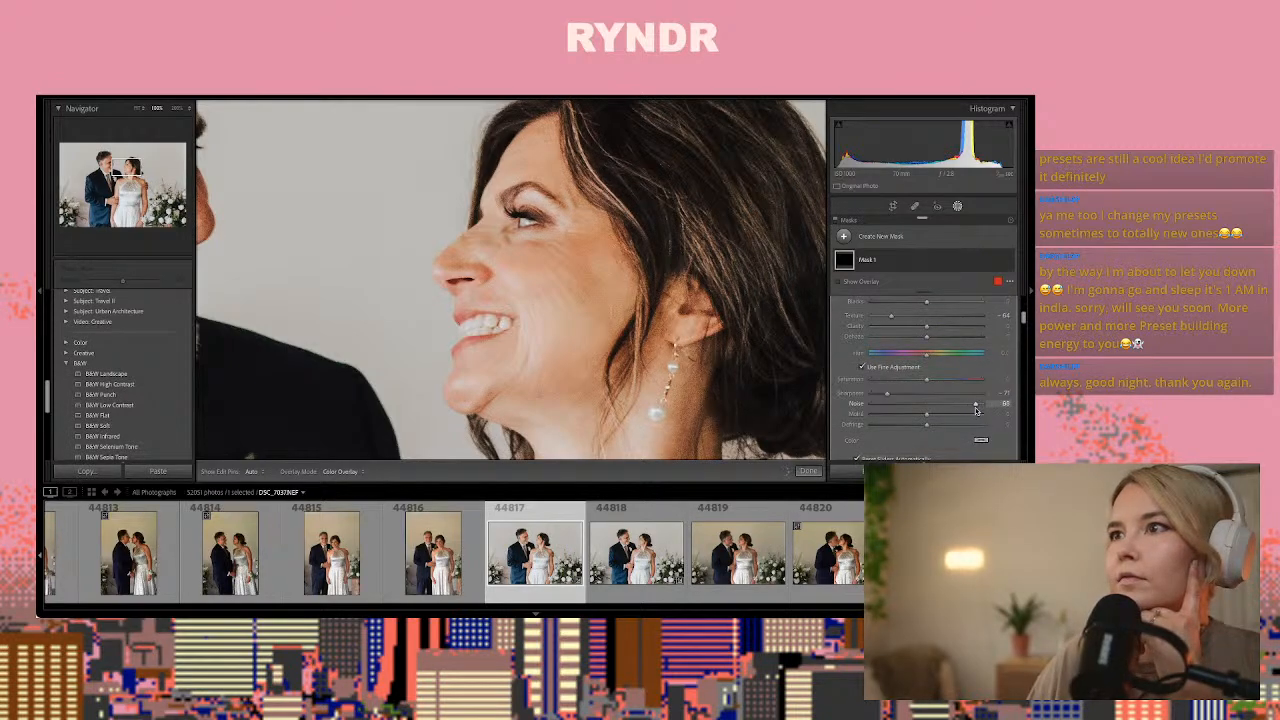
{"action": "scroll", "coordinate": [950, 406], "scroll_direction": "down", "scroll_amount": 2}
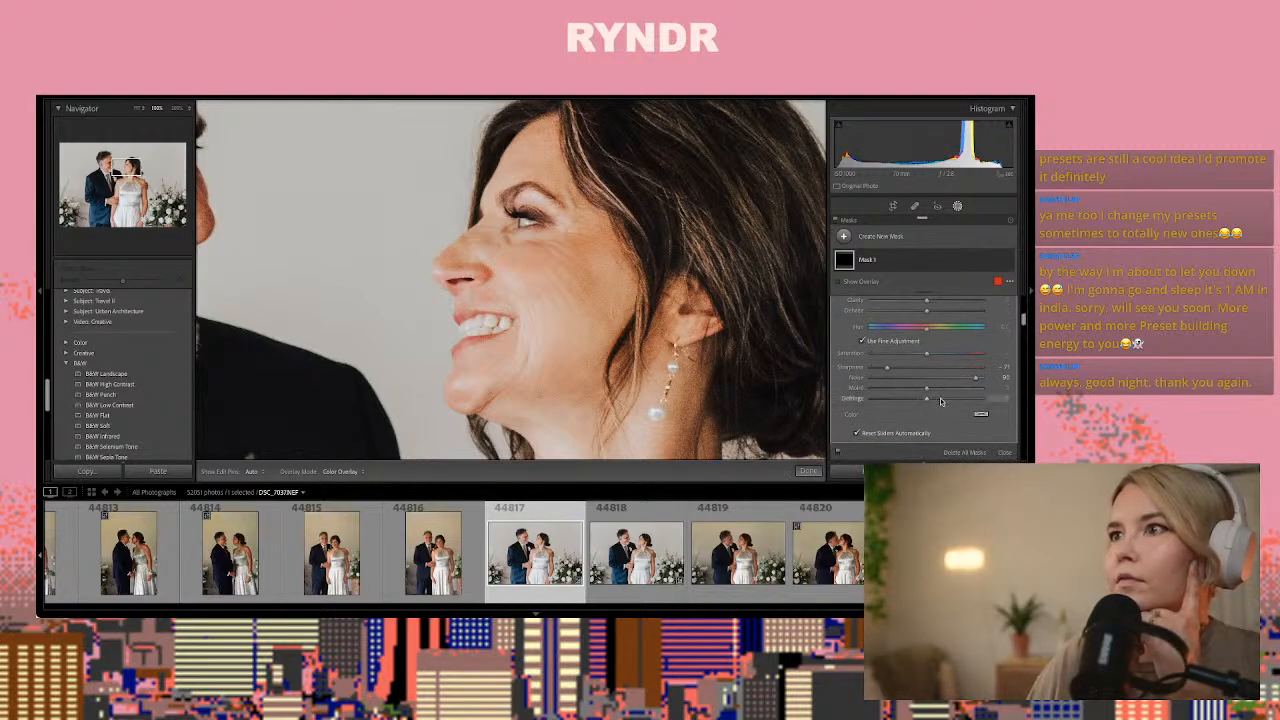
{"action": "left_click_drag", "start_coordinate": [882, 400], "coordinate": [885, 400]}
{"action": "scroll", "coordinate": [894, 402], "scroll_direction": "down", "scroll_amount": 1}
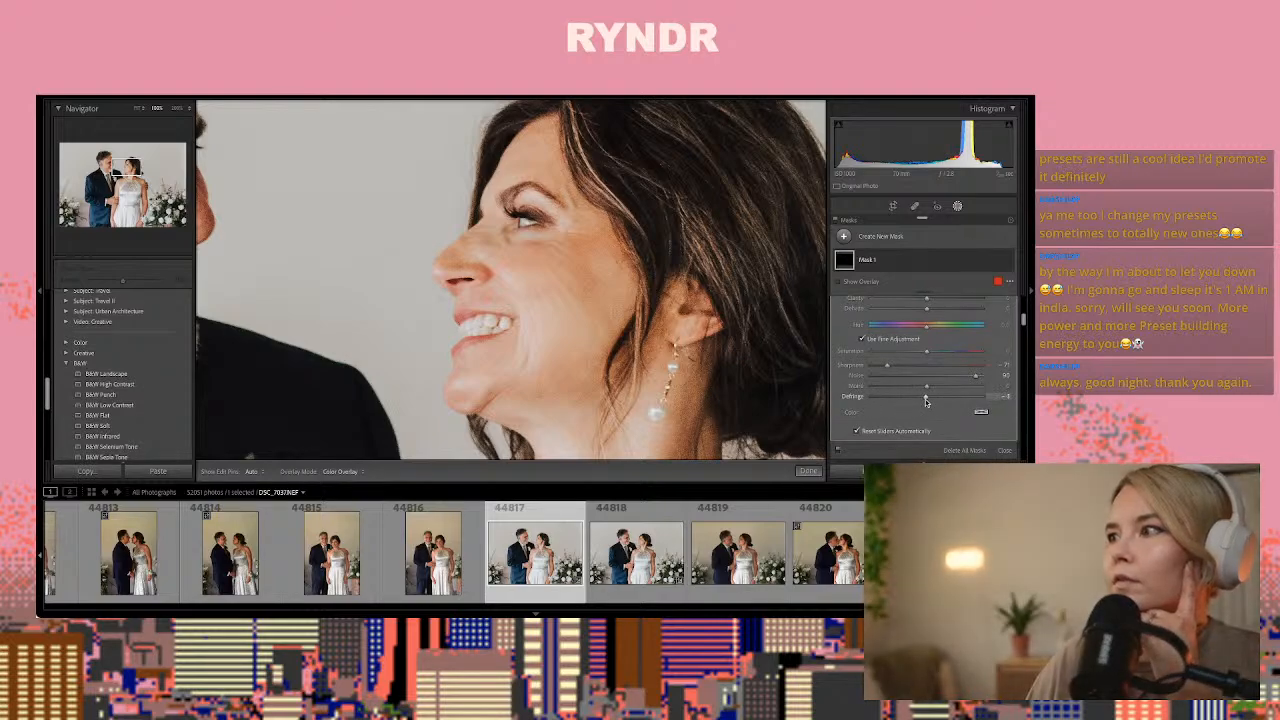
{"action": "scroll", "coordinate": [926, 402], "scroll_direction": "up", "scroll_amount": 5}
{"action": "scroll", "coordinate": [925, 408], "scroll_direction": "down", "scroll_amount": 4}
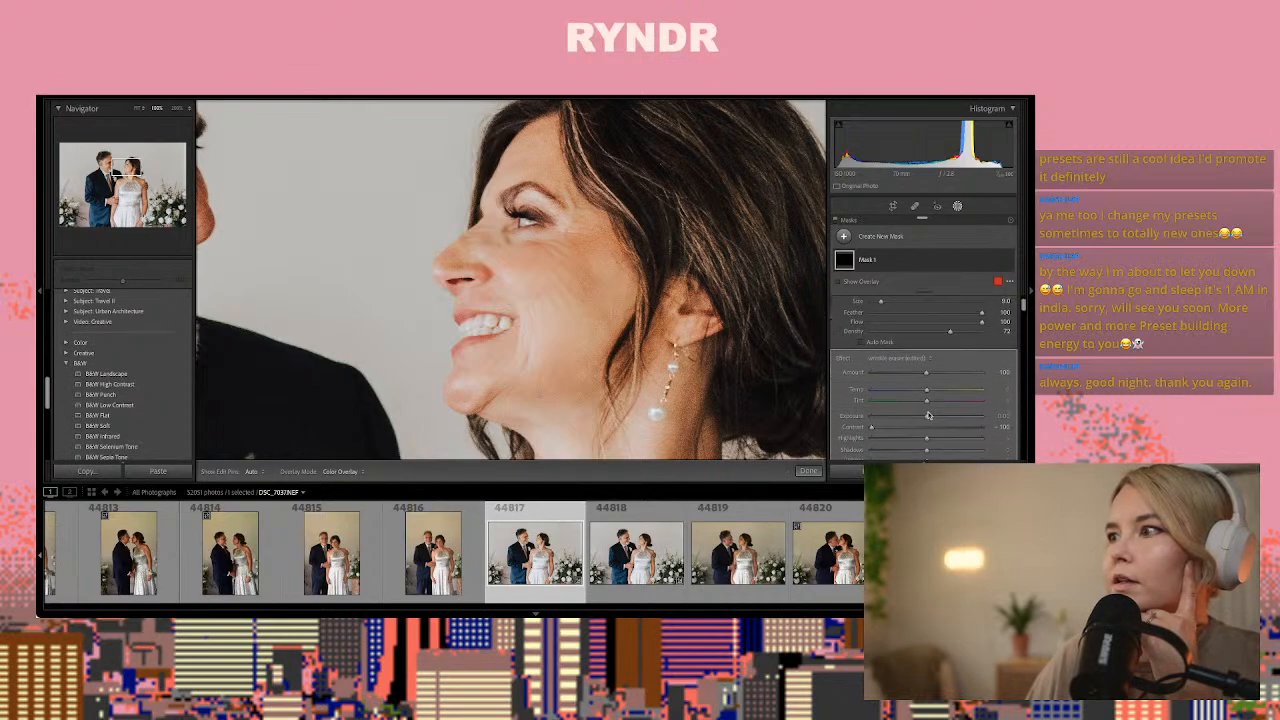
Set the brush mask's highlights to about 41, shadows to about 40 and blacks to about 16
{"action": "left_click_drag", "start_coordinate": [924, 403], "coordinate": [868, 405]}
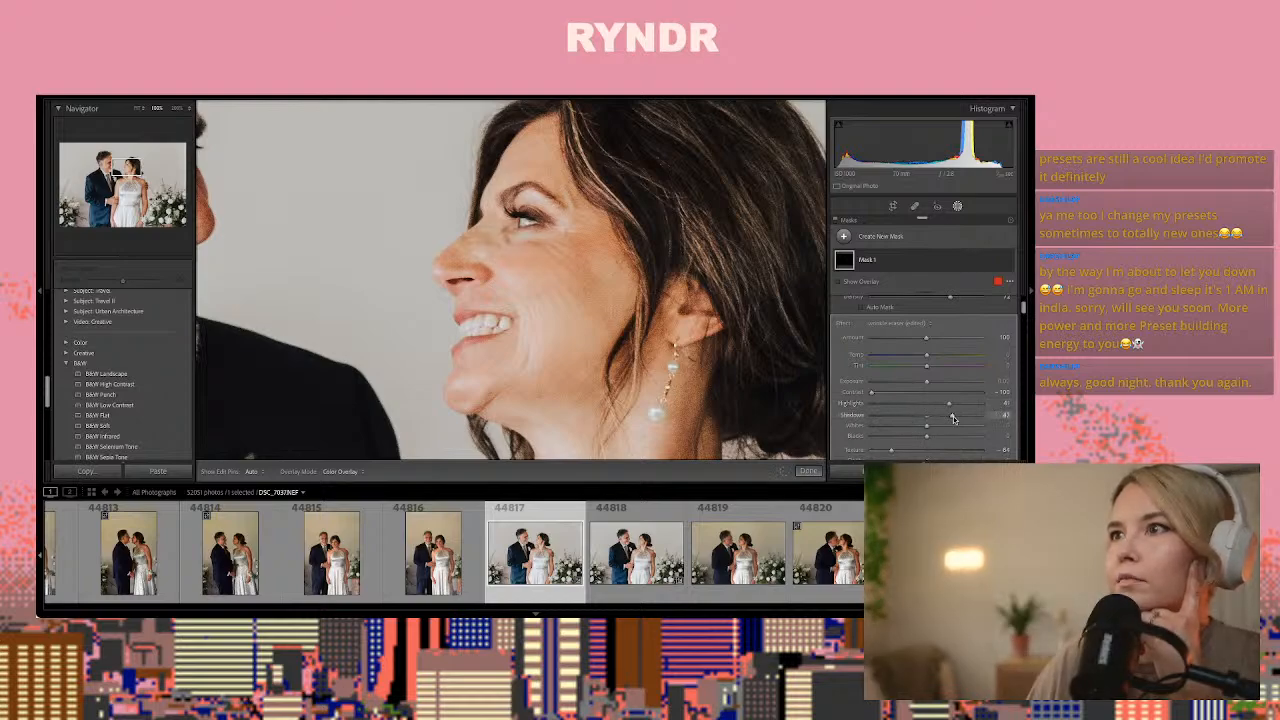
{"action": "left_click_drag", "start_coordinate": [926, 414], "coordinate": [988, 420]}
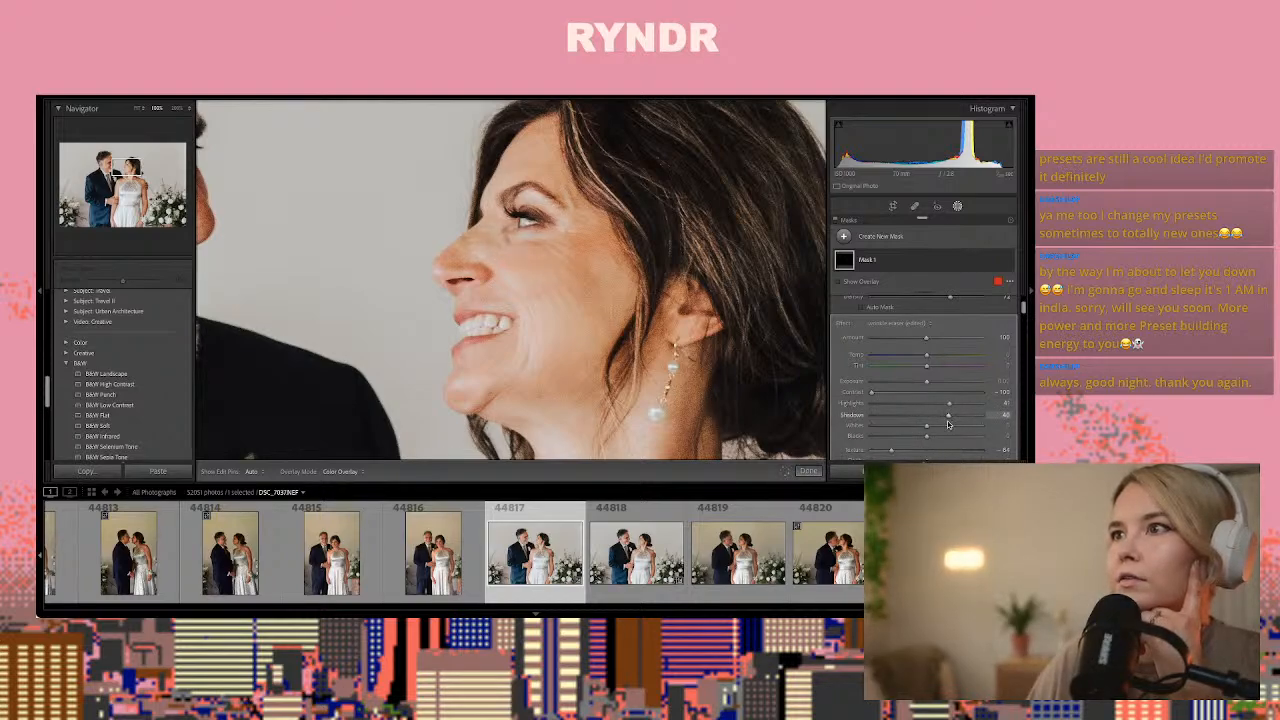
{"action": "scroll", "coordinate": [948, 424], "scroll_direction": "down", "scroll_amount": 1}
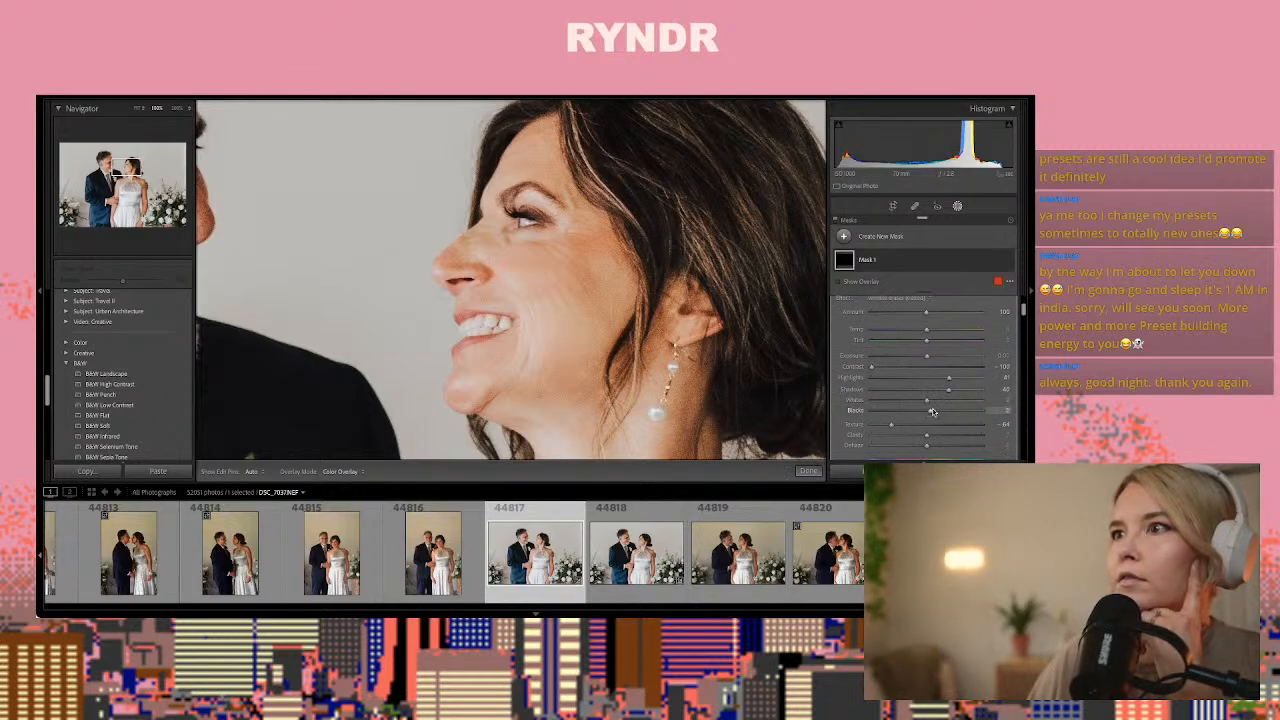
{"action": "left_click_drag", "start_coordinate": [932, 411], "coordinate": [948, 411]}
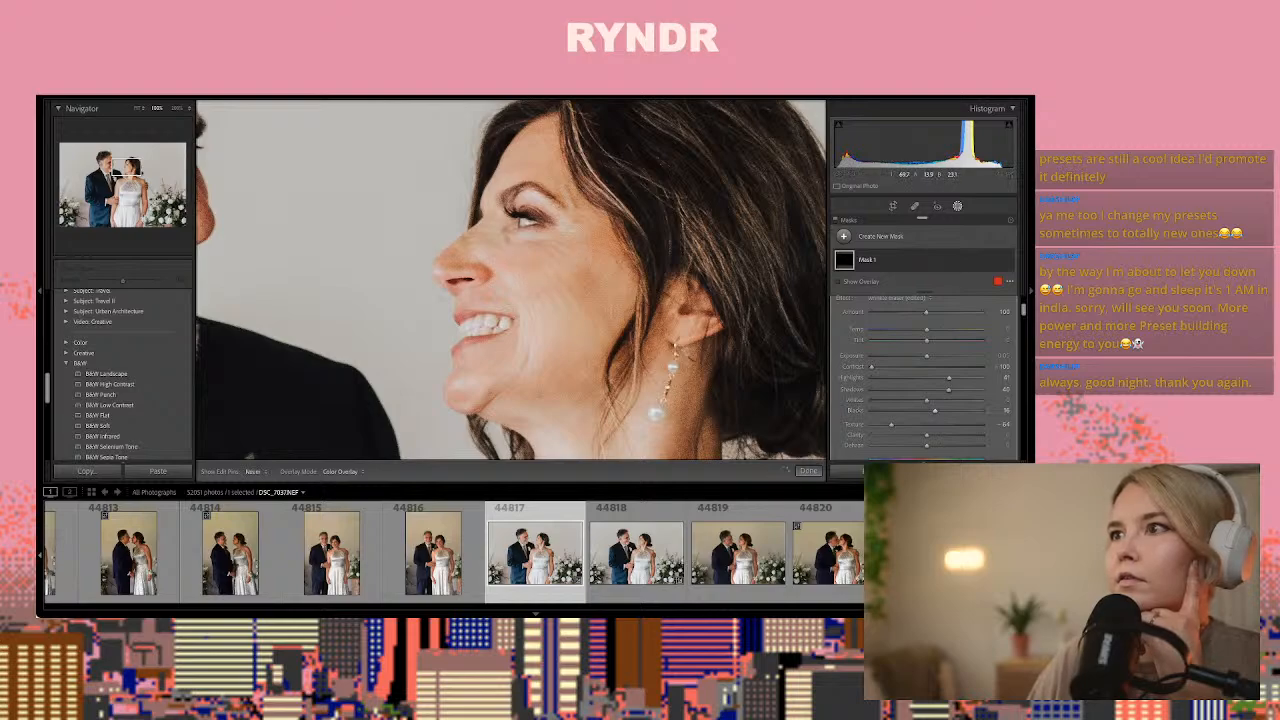
Finish the brush mask on photo 44817 and compare its before and after versions side by side at the woman's face
{"action": "key", "text": "h"}
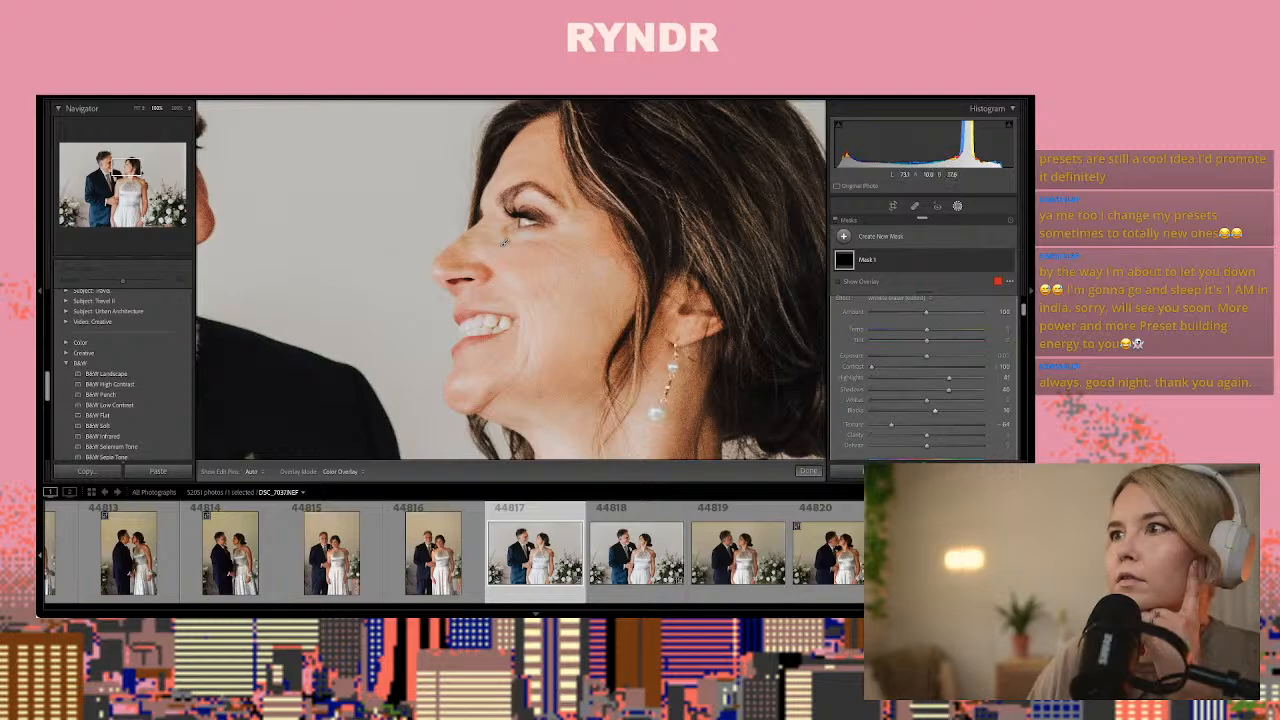
{"action": "left_click", "coordinate": [808, 471]}
{"action": "left_click", "coordinate": [748, 413]}
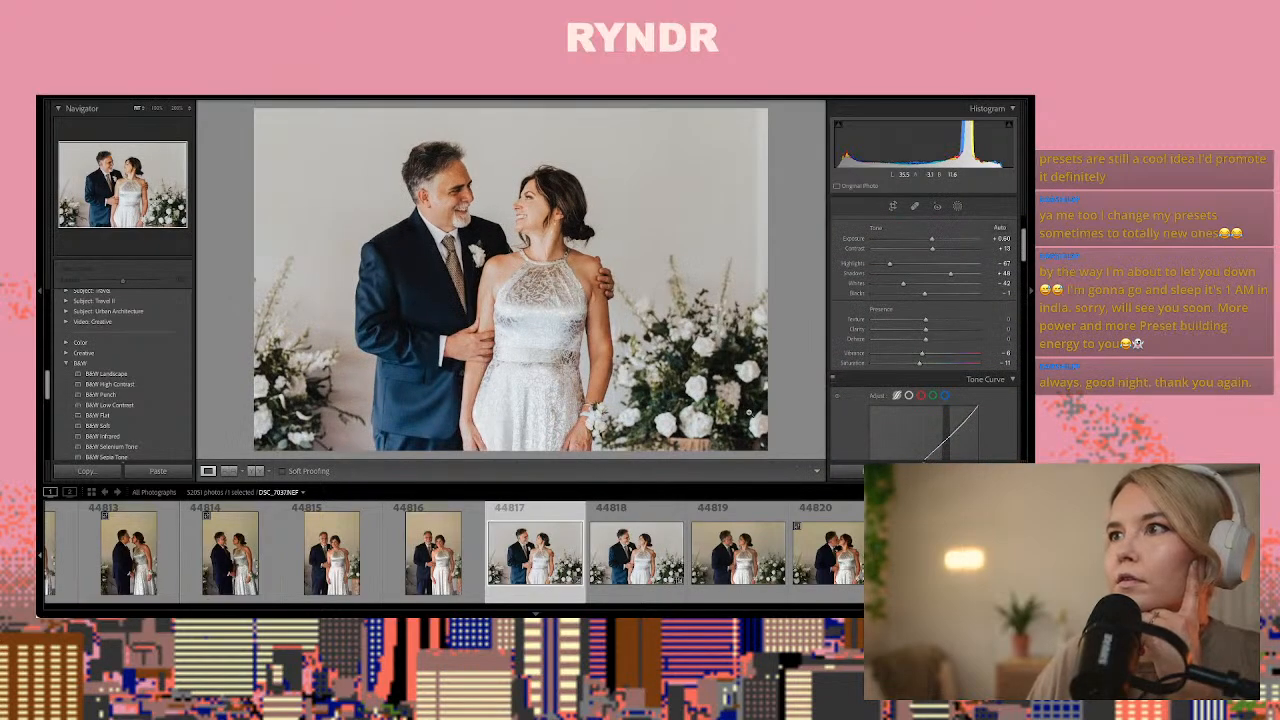
{"action": "left_click", "coordinate": [256, 471]}
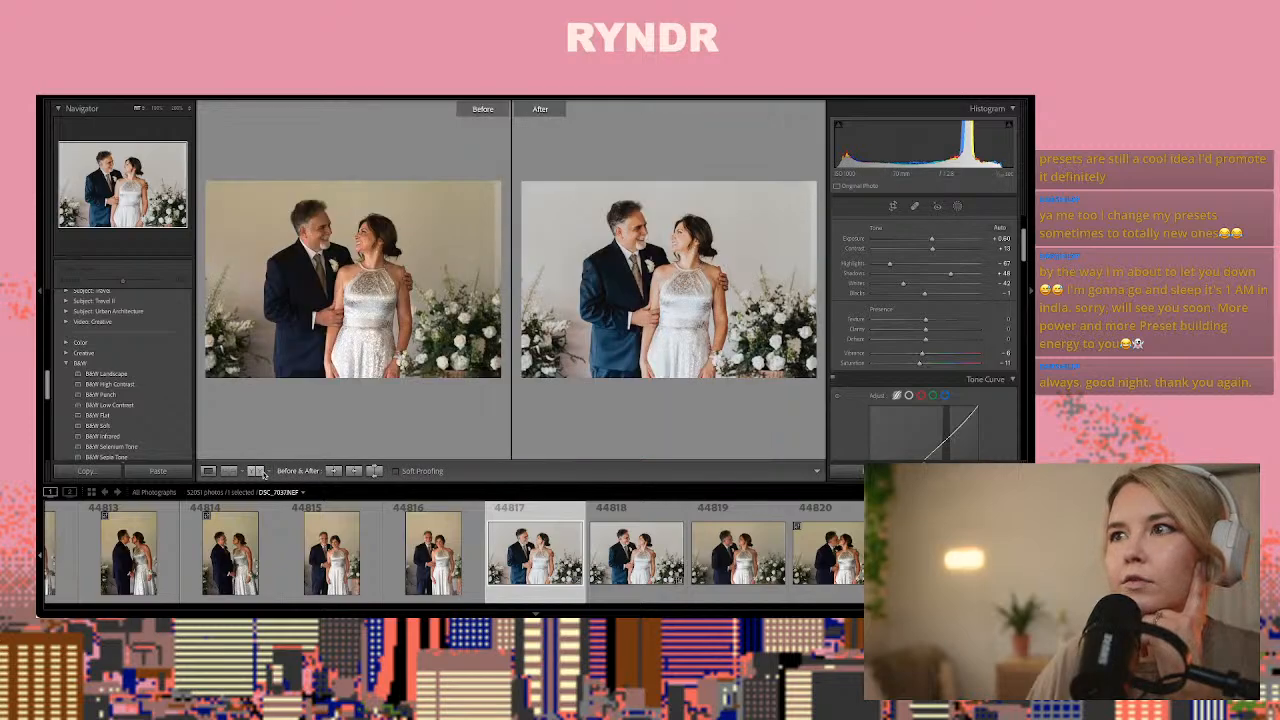
{"action": "left_click", "coordinate": [362, 237]}
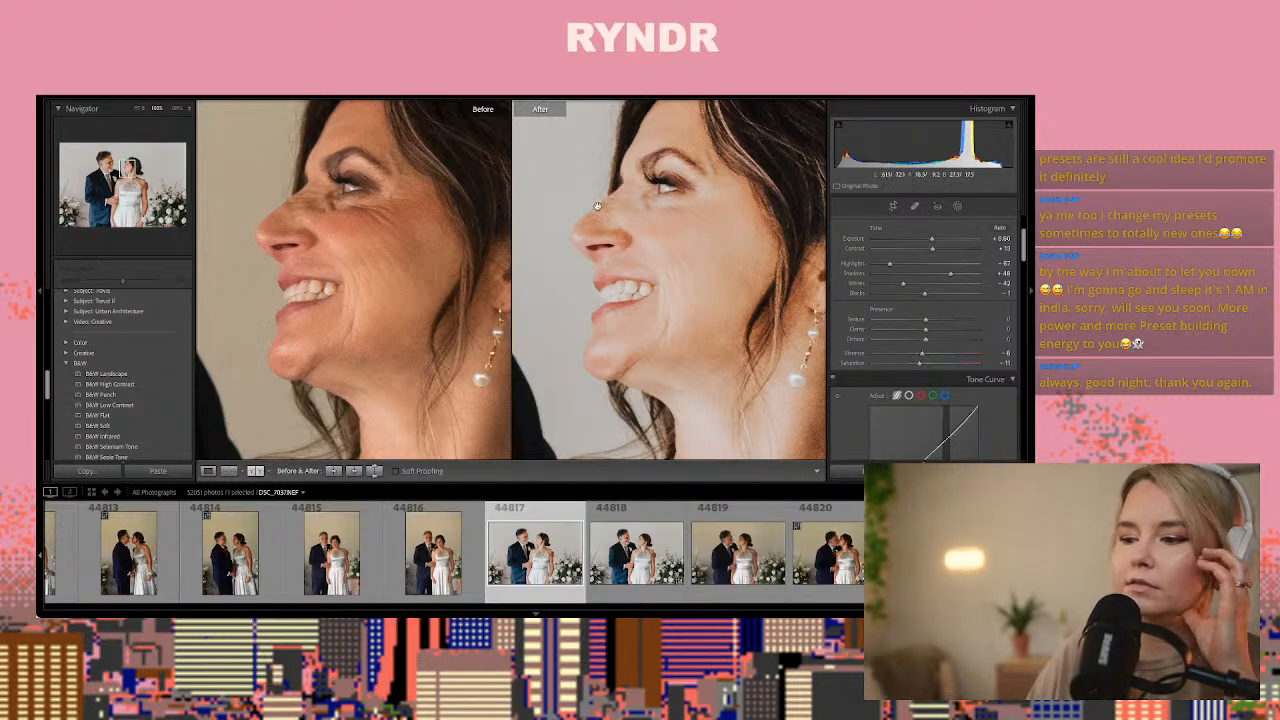
{"action": "left_click", "coordinate": [384, 308]}
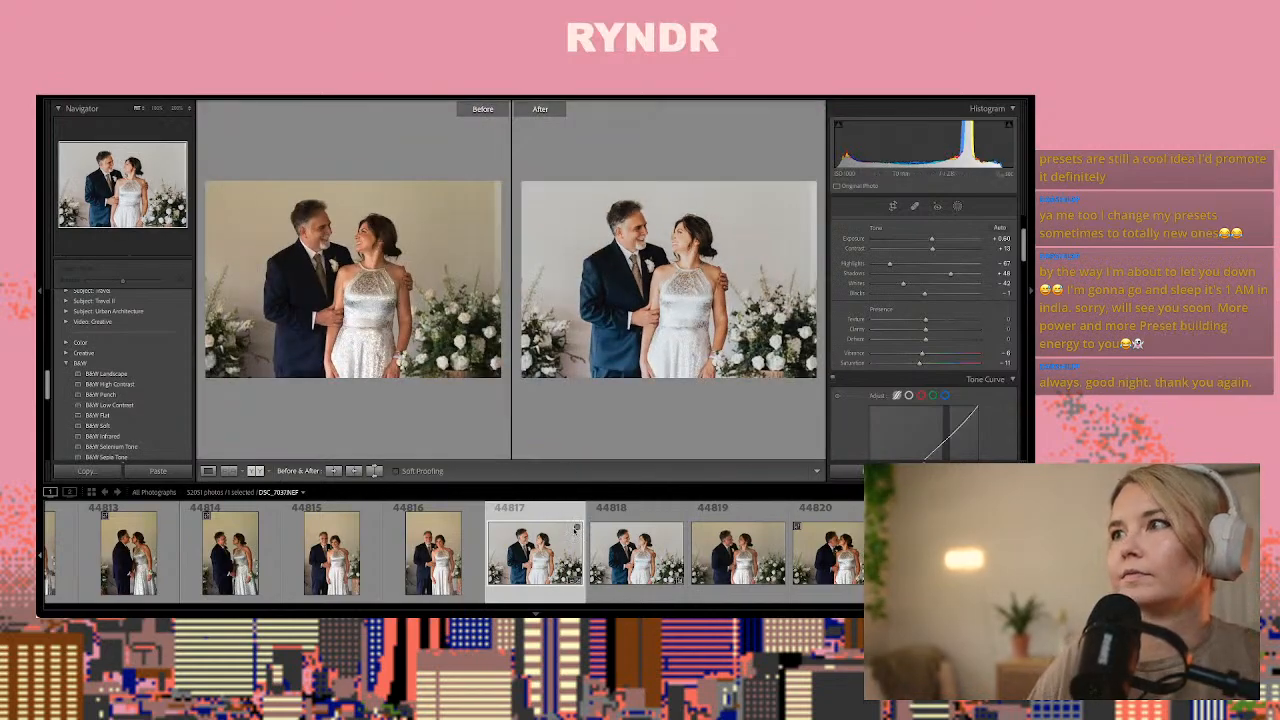
{"action": "left_click", "coordinate": [208, 470]}
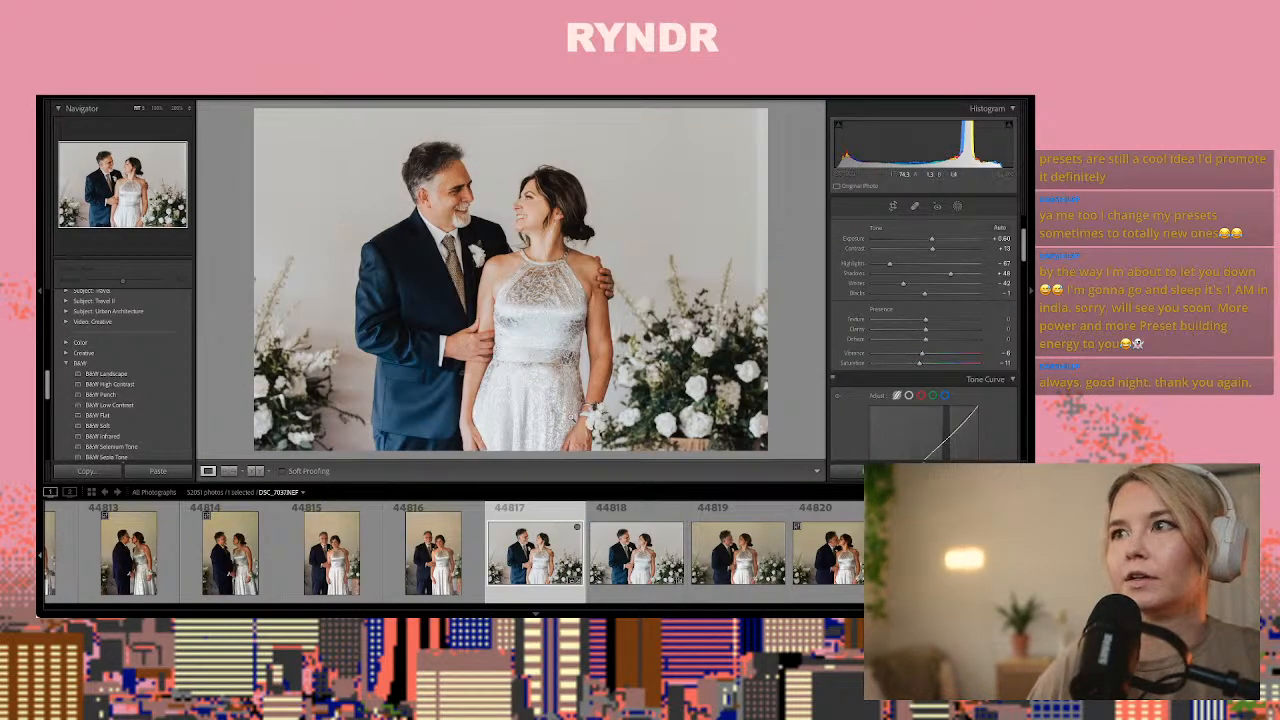
Compare the neighbouring frames of the couple and paste the copied develop settings onto kissing photo 44820
{"action": "key", "text": "Right"}
{"action": "key", "text": "Right"}
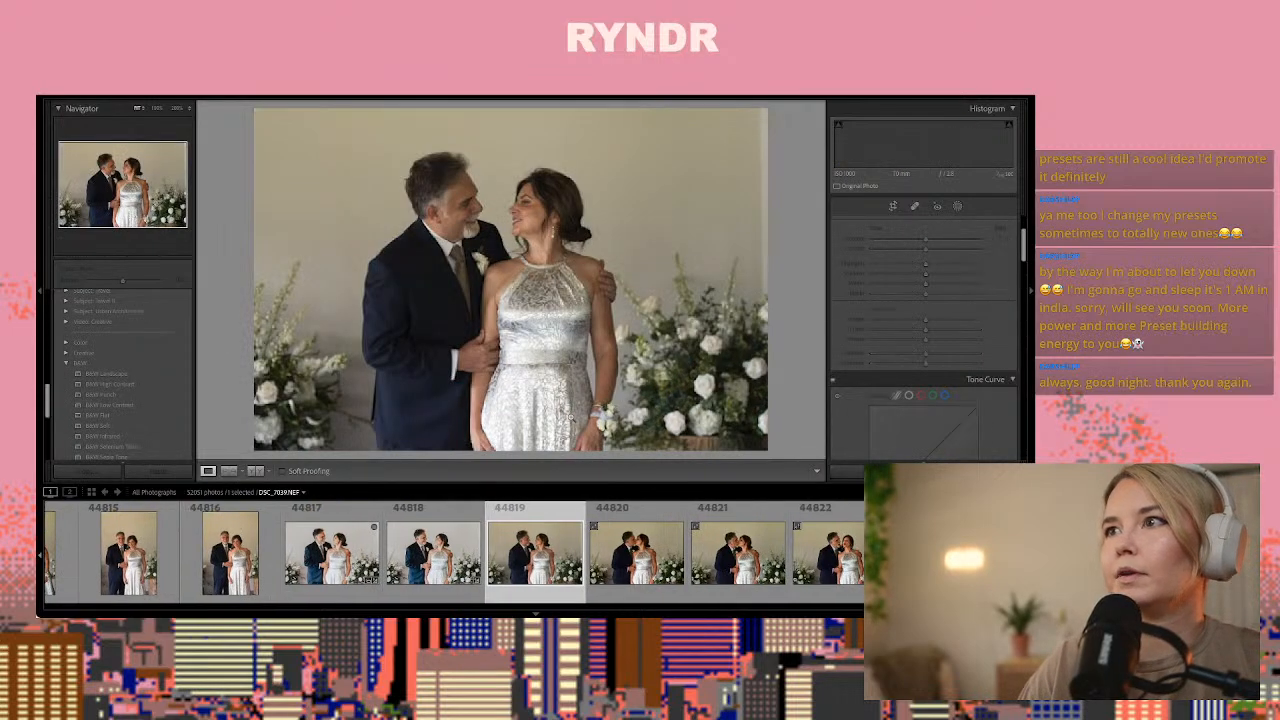
{"action": "key", "text": "Right"}
{"action": "key", "text": "Right"}
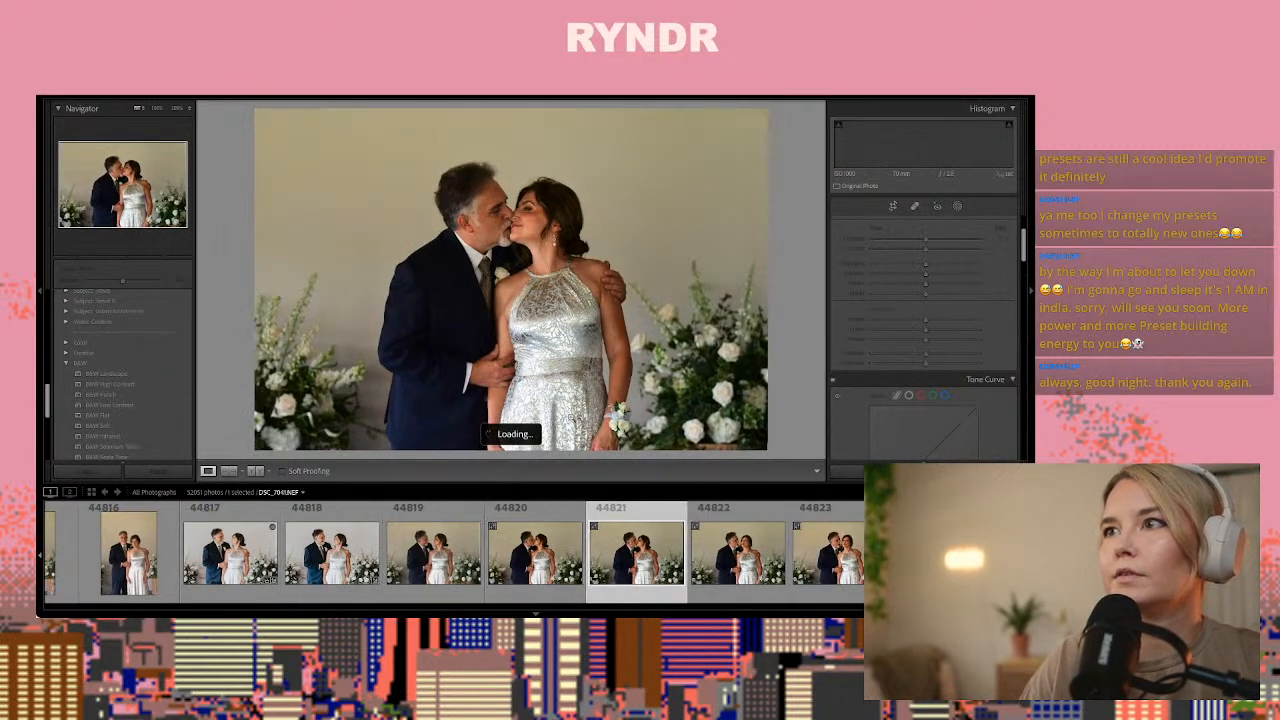
{"action": "key", "text": "Left"}
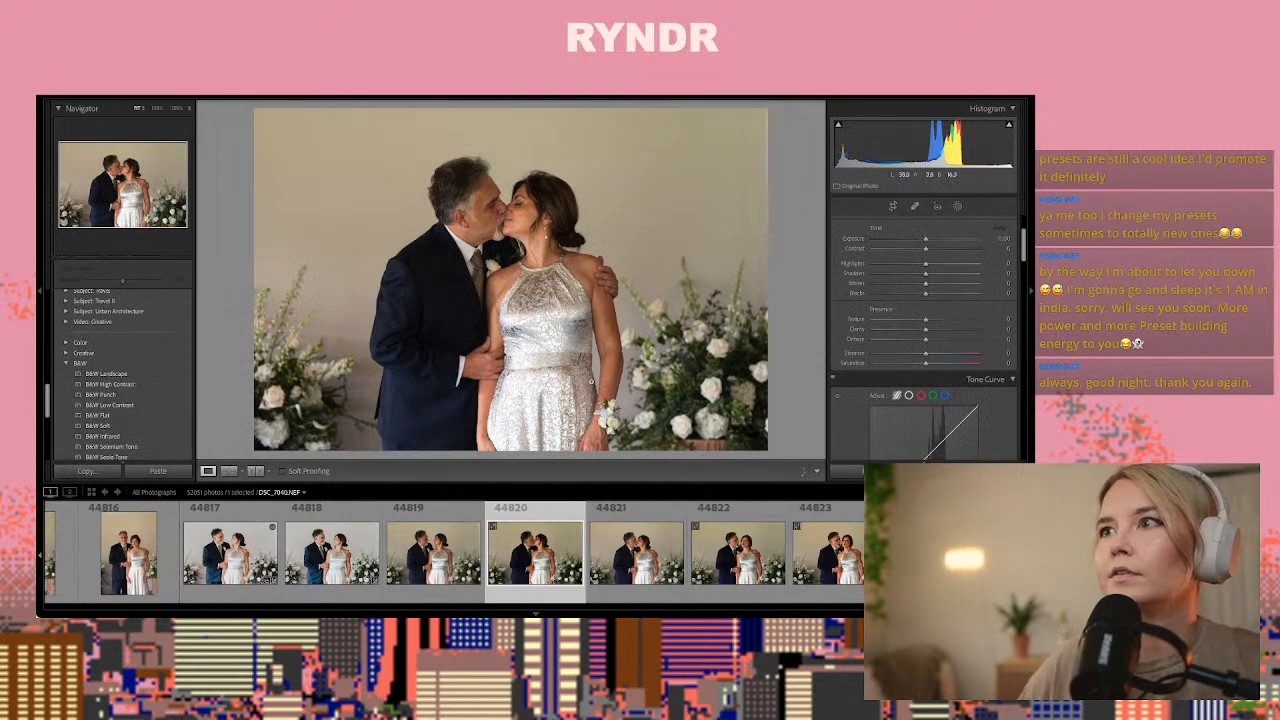
{"action": "key", "text": "ctrl+shift+v"}
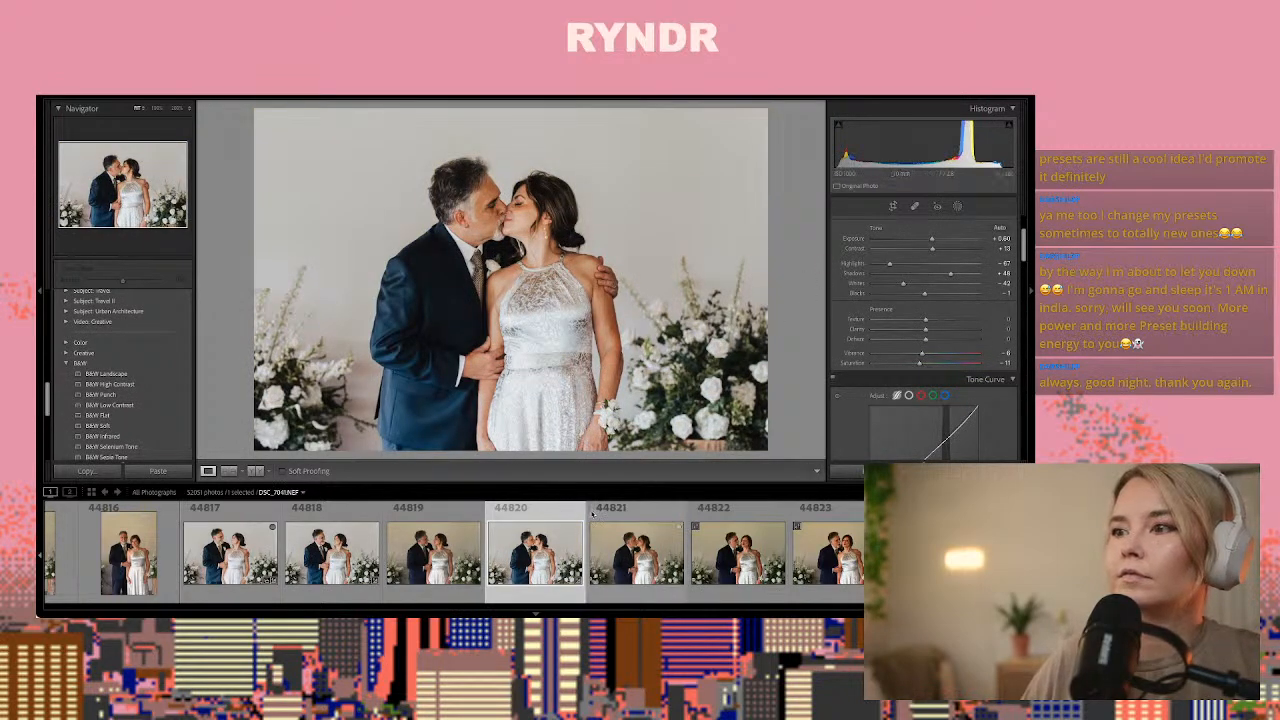
Compare the frames of the man kissing the woman's cheek and paste the copied develop settings onto photo 44825
{"action": "key", "text": "Right"}
{"action": "key", "text": "Right"}
{"action": "key", "text": "Right"}
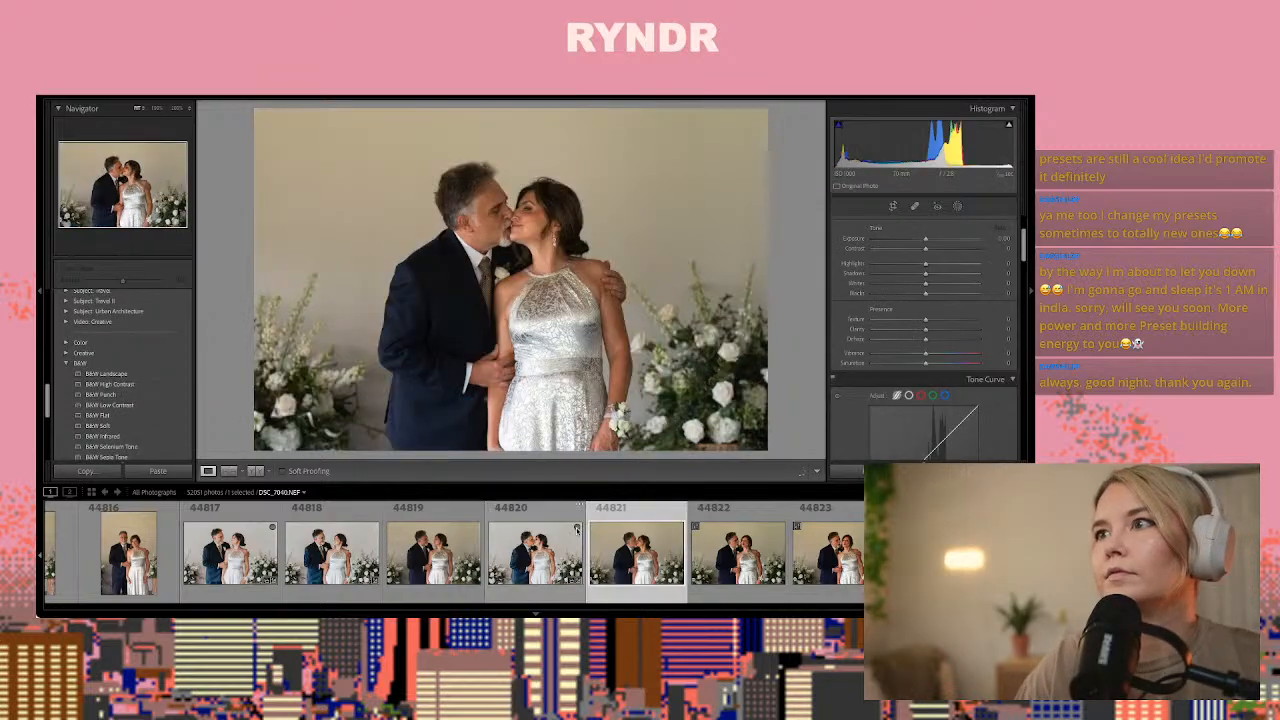
{"action": "key", "text": "Right"}
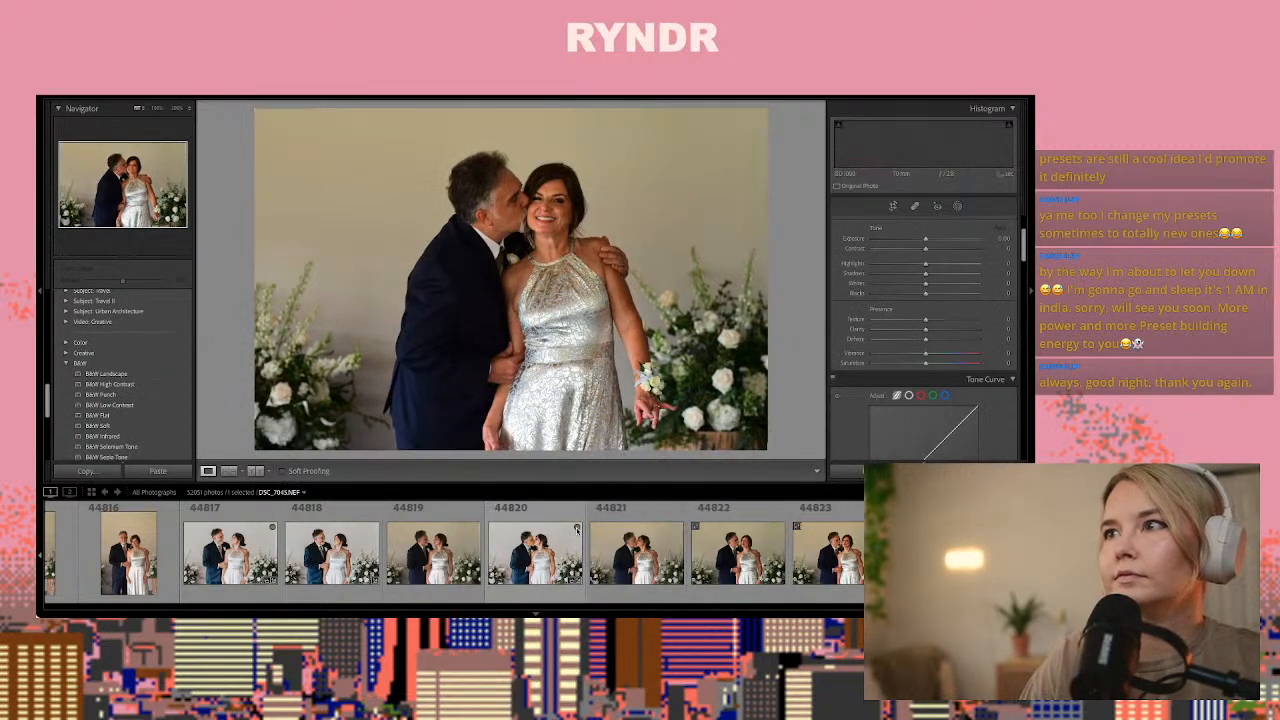
{"action": "key", "text": "Right"}
{"action": "key", "text": "Right"}
{"action": "key", "text": "Right"}
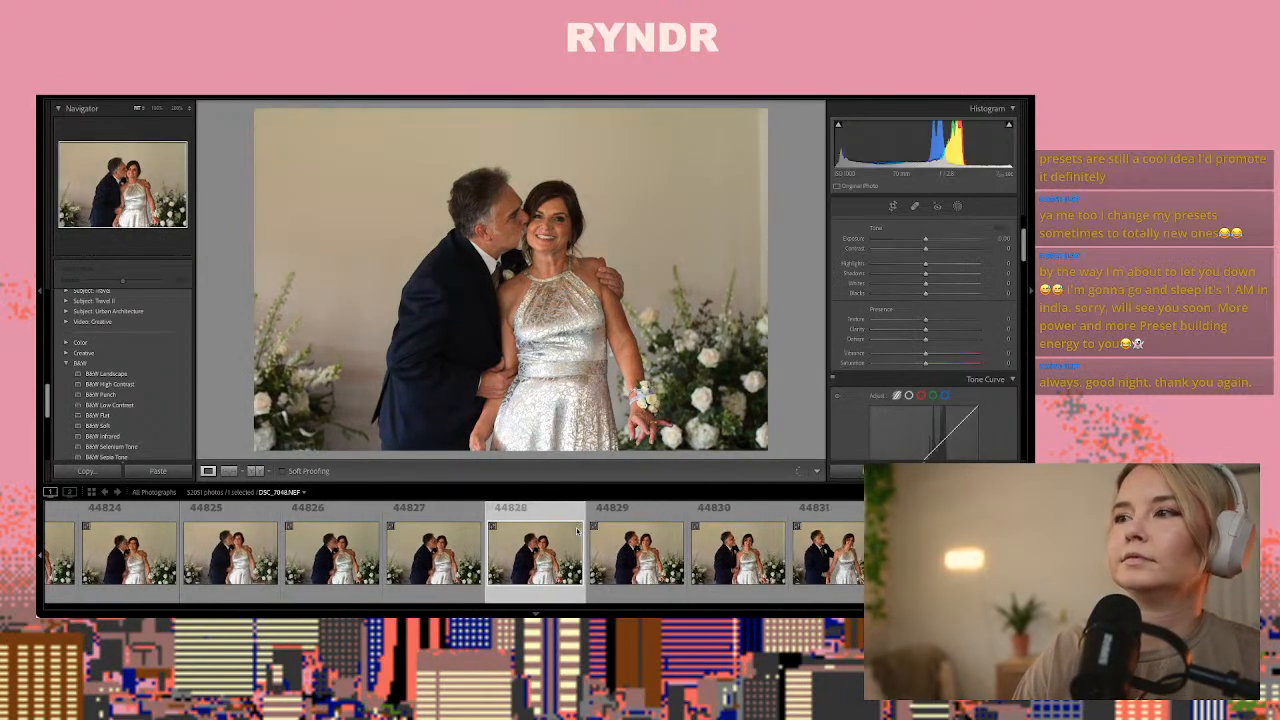
{"action": "key", "text": "Right"}
{"action": "key", "text": "Right"}
{"action": "key", "text": "Left"}
{"action": "key", "text": "Left"}
{"action": "key", "text": "Left"}
{"action": "key", "text": "Left"}
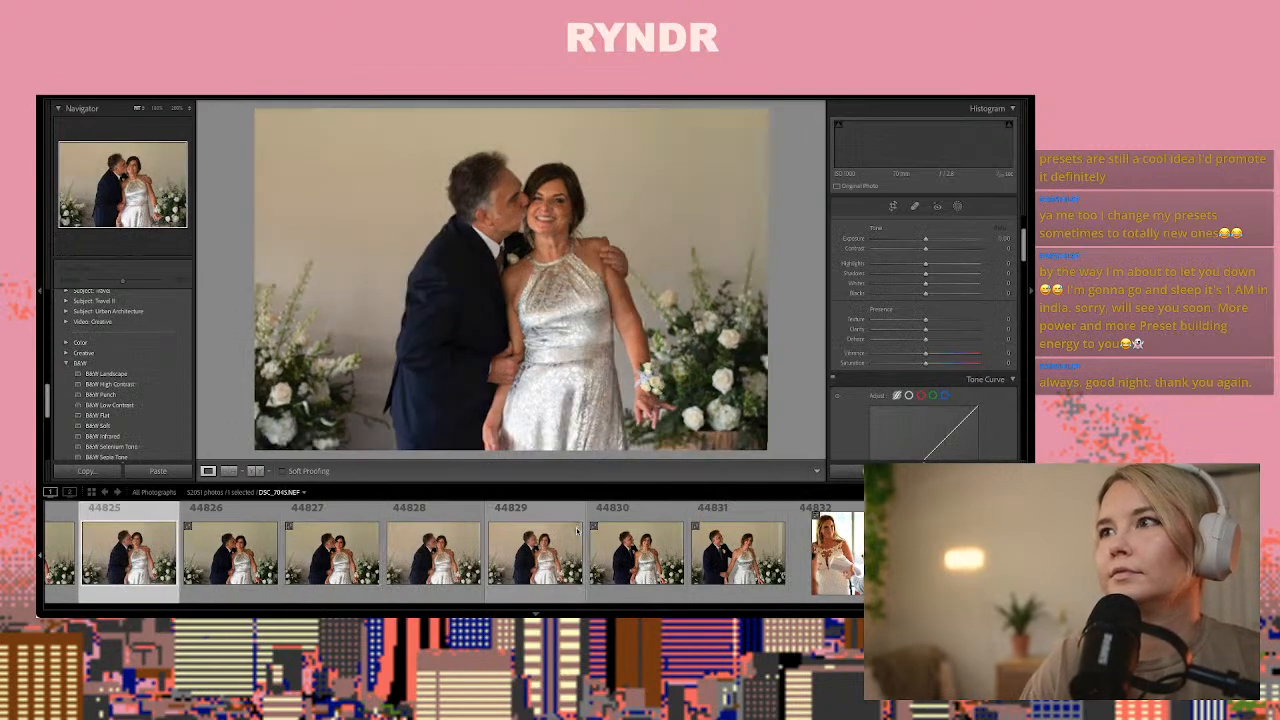
{"action": "key", "text": "Left"}
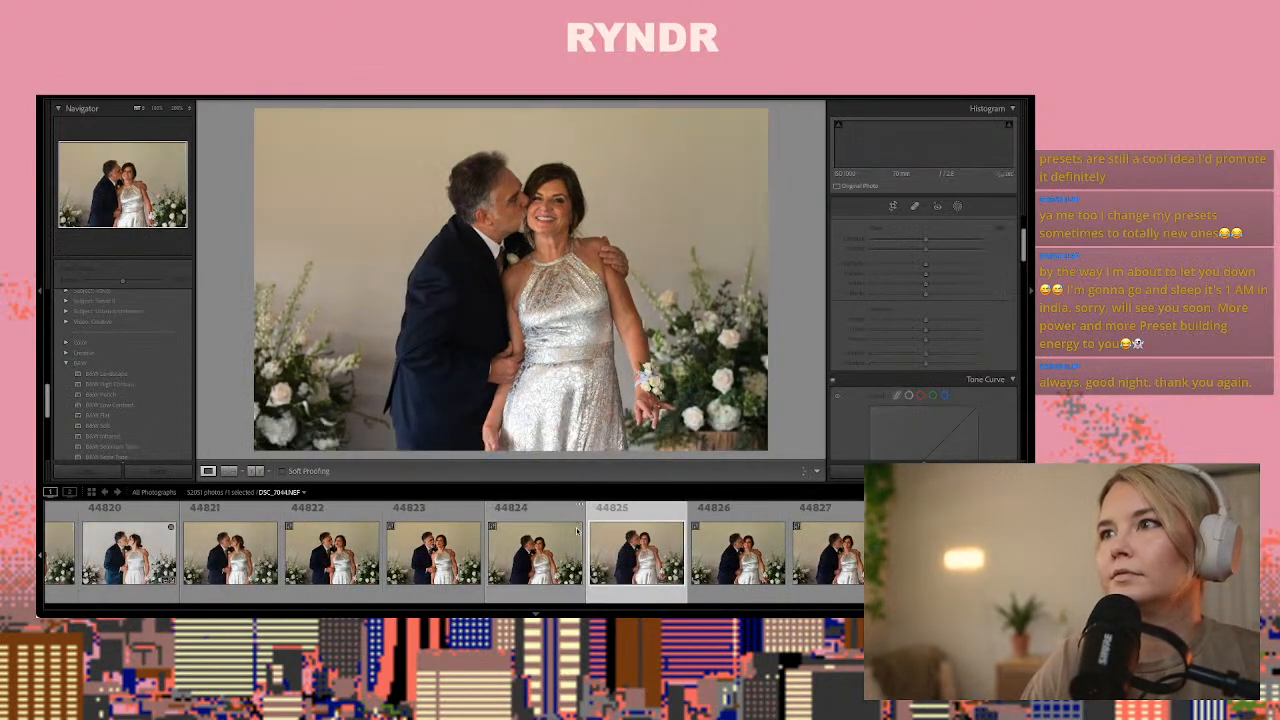
{"action": "key", "text": "Right"}
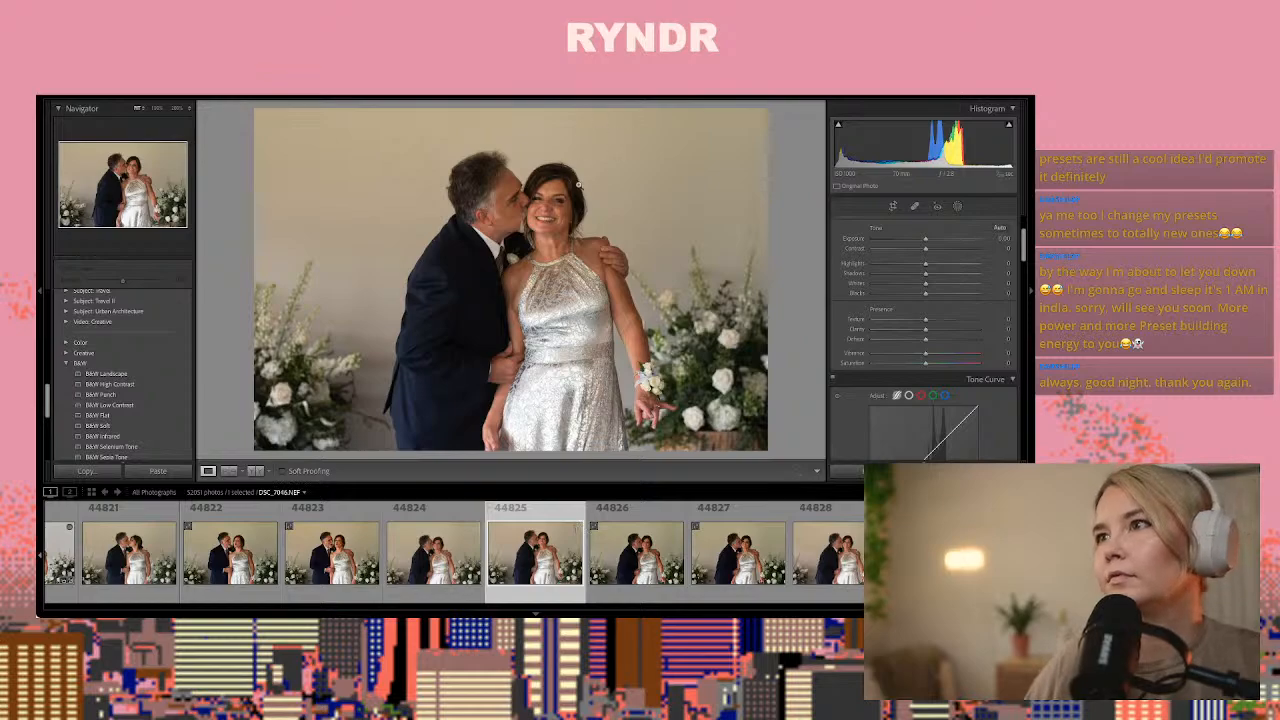
Create a brush mask with the wrinkle eraser effect in photo 44825, set its size to about 7 and paint under the woman's eye
{"action": "left_click", "coordinate": [560, 208]}
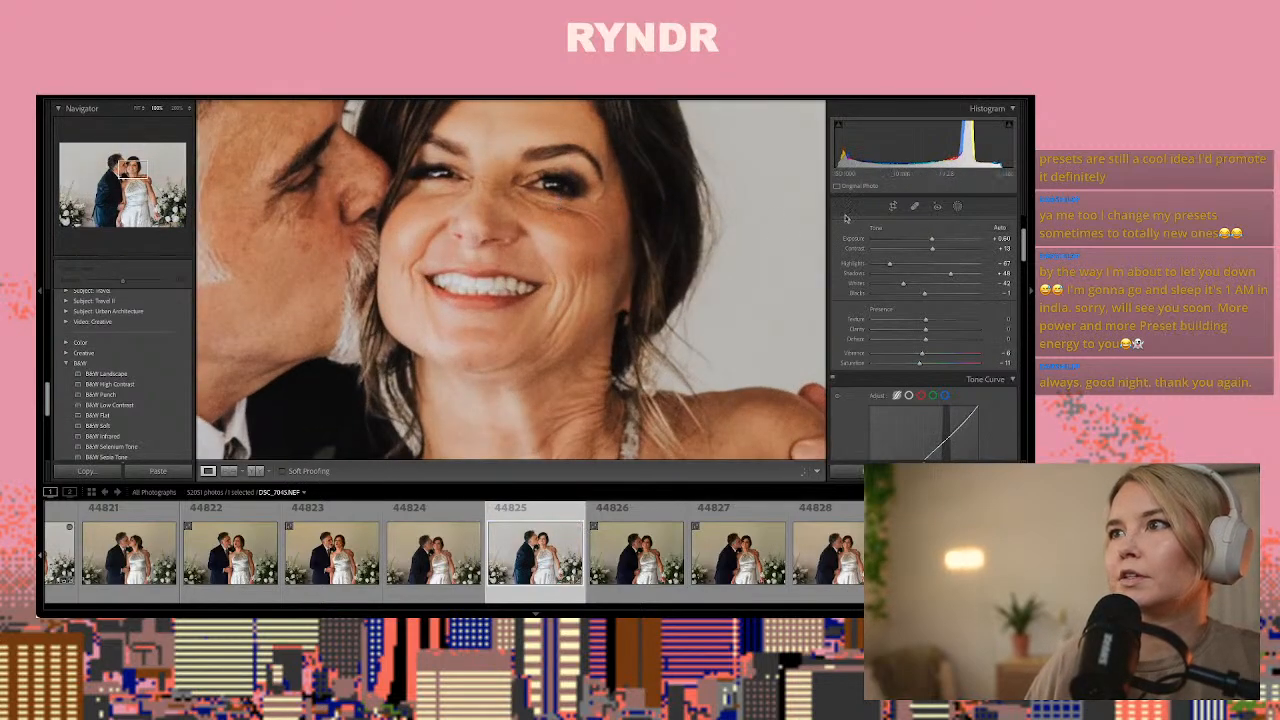
{"action": "left_click", "coordinate": [957, 208]}
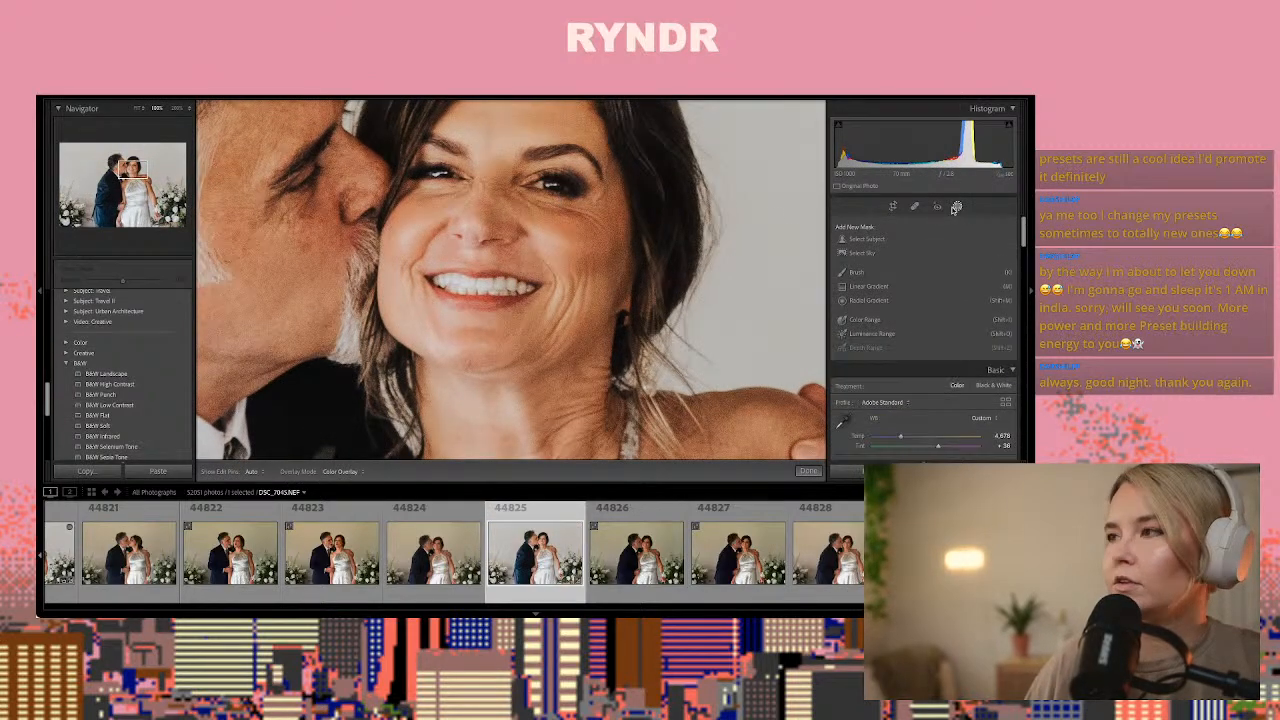
{"action": "left_click", "coordinate": [871, 275]}
{"action": "left_click", "coordinate": [897, 356]}
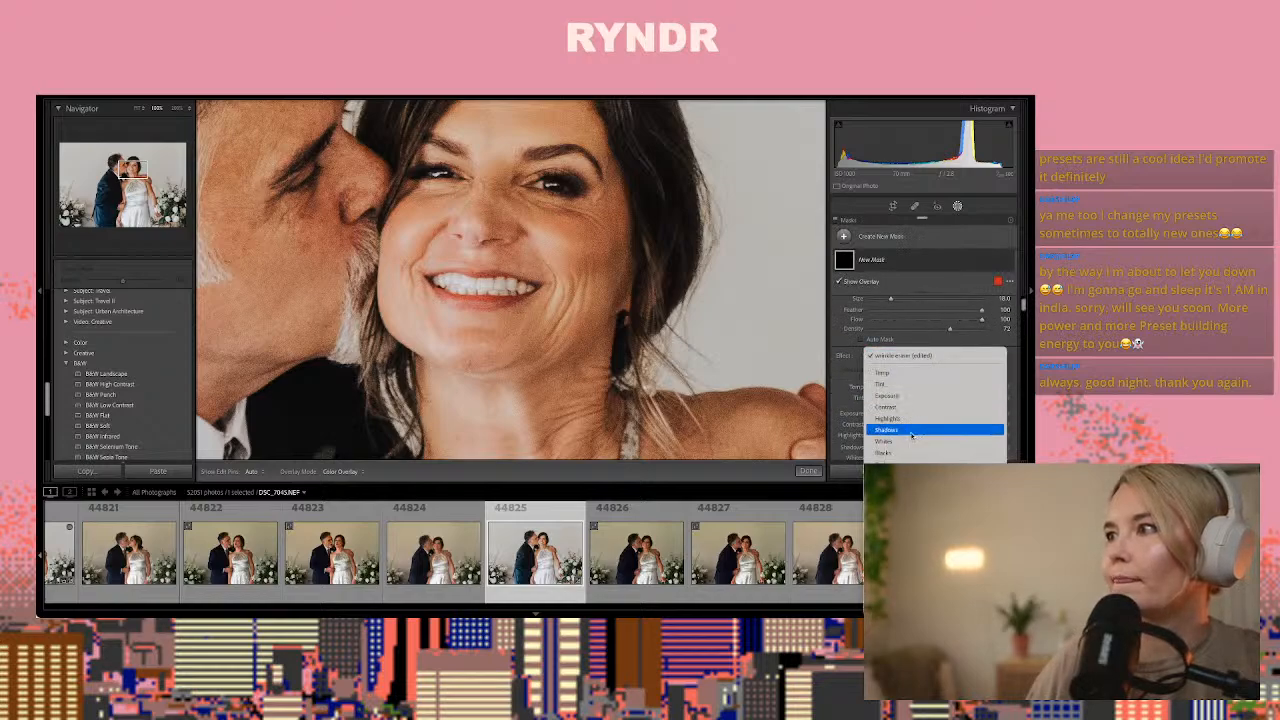
{"action": "left_click", "coordinate": [876, 496]}
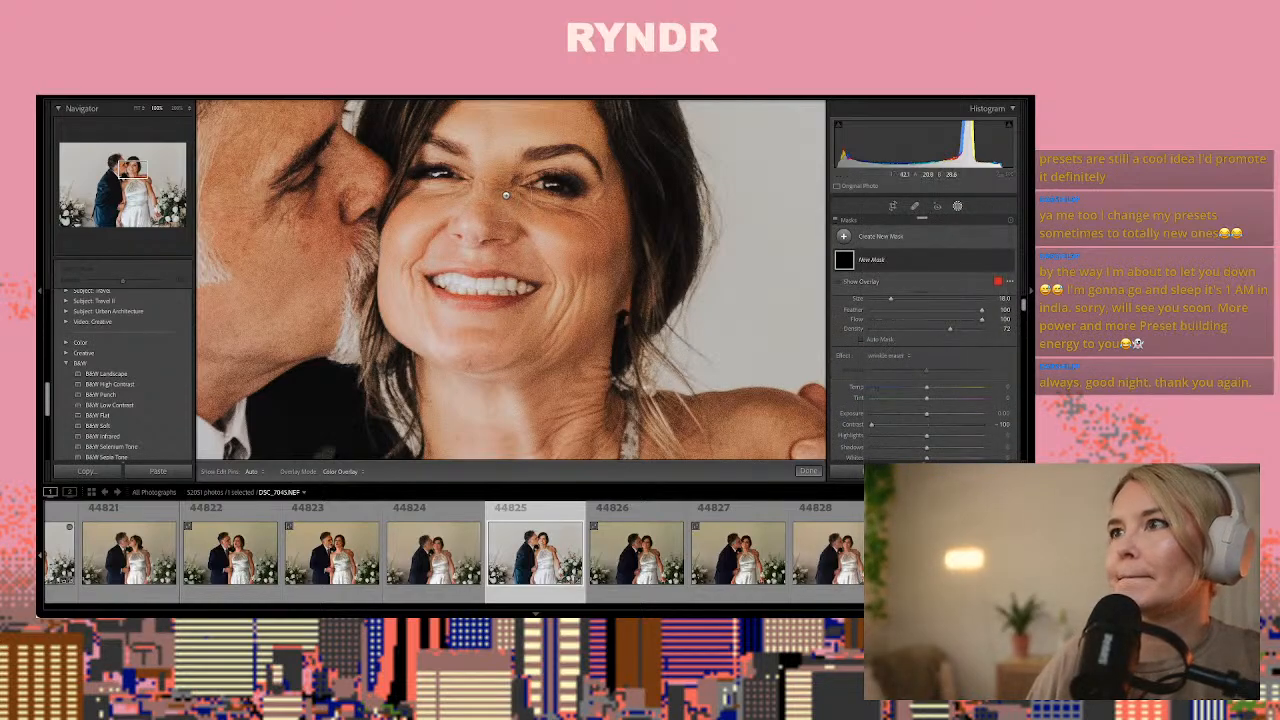
{"action": "key", "text": "h"}
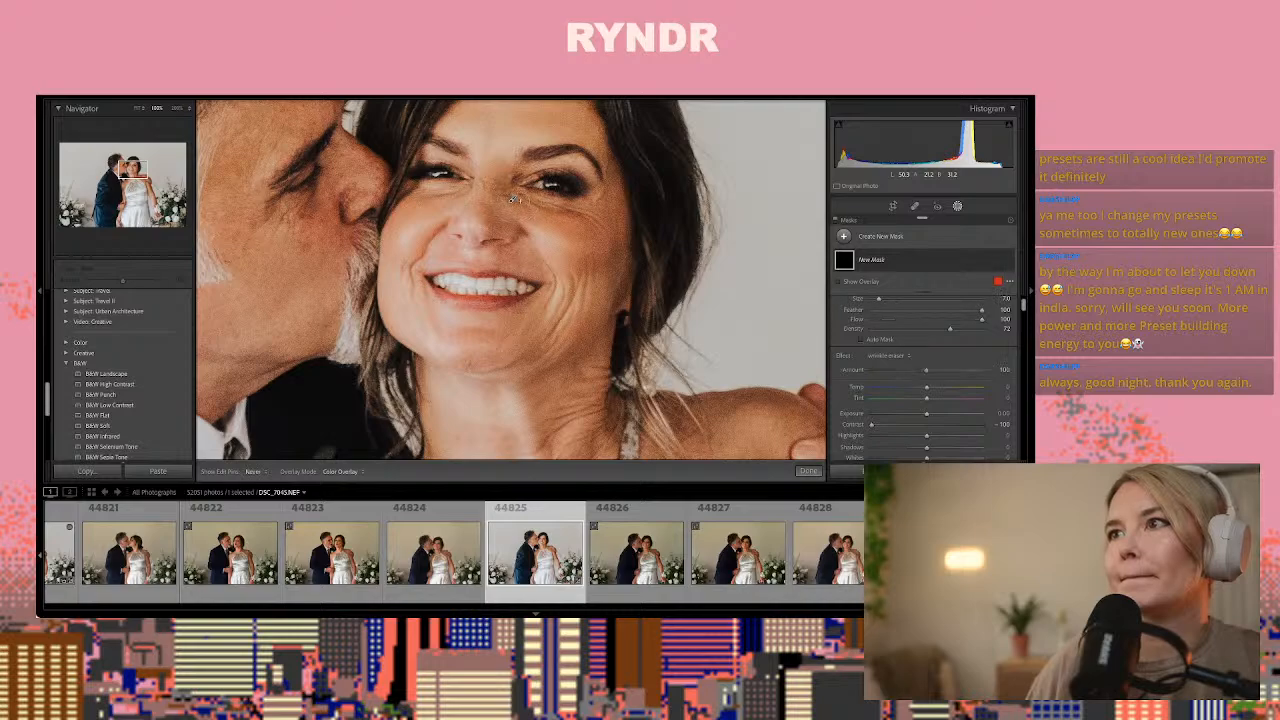
{"action": "left_click_drag", "start_coordinate": [513, 200], "coordinate": [588, 218]}
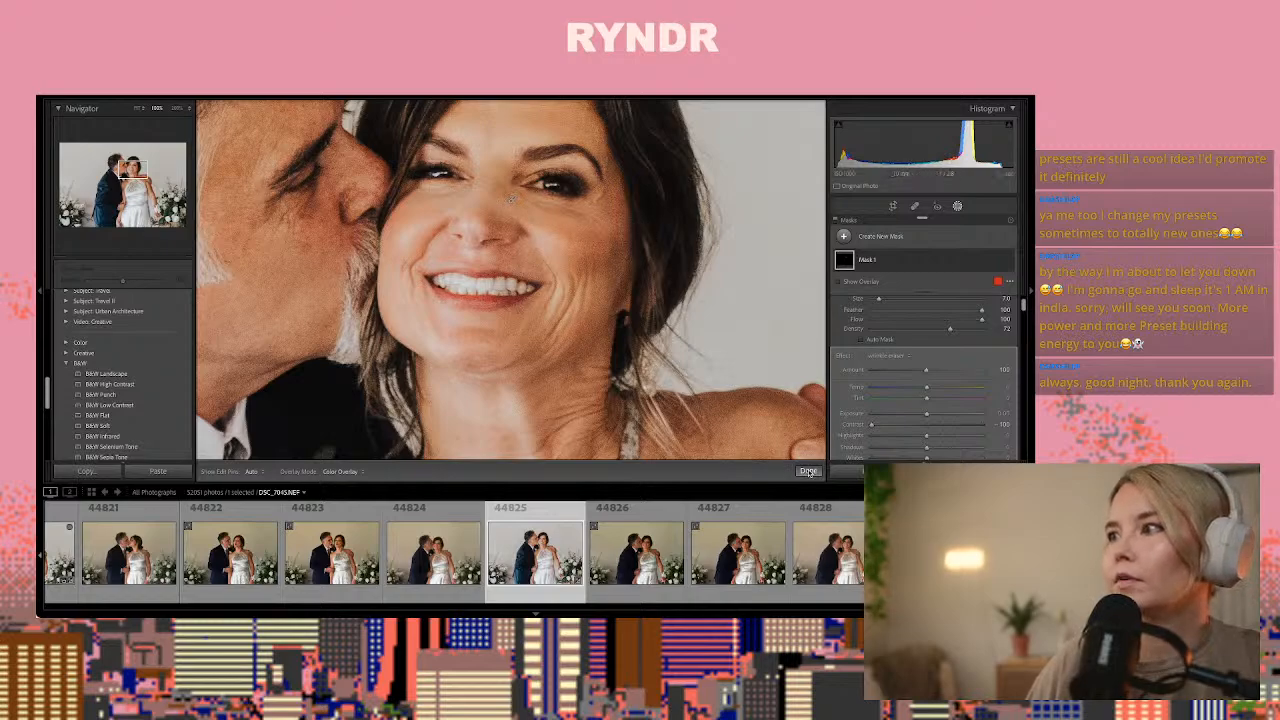
Finish masking and copy photo 44825's develop settings, leaving out masking, spot removal, crop and transform
{"action": "left_click", "coordinate": [808, 471]}
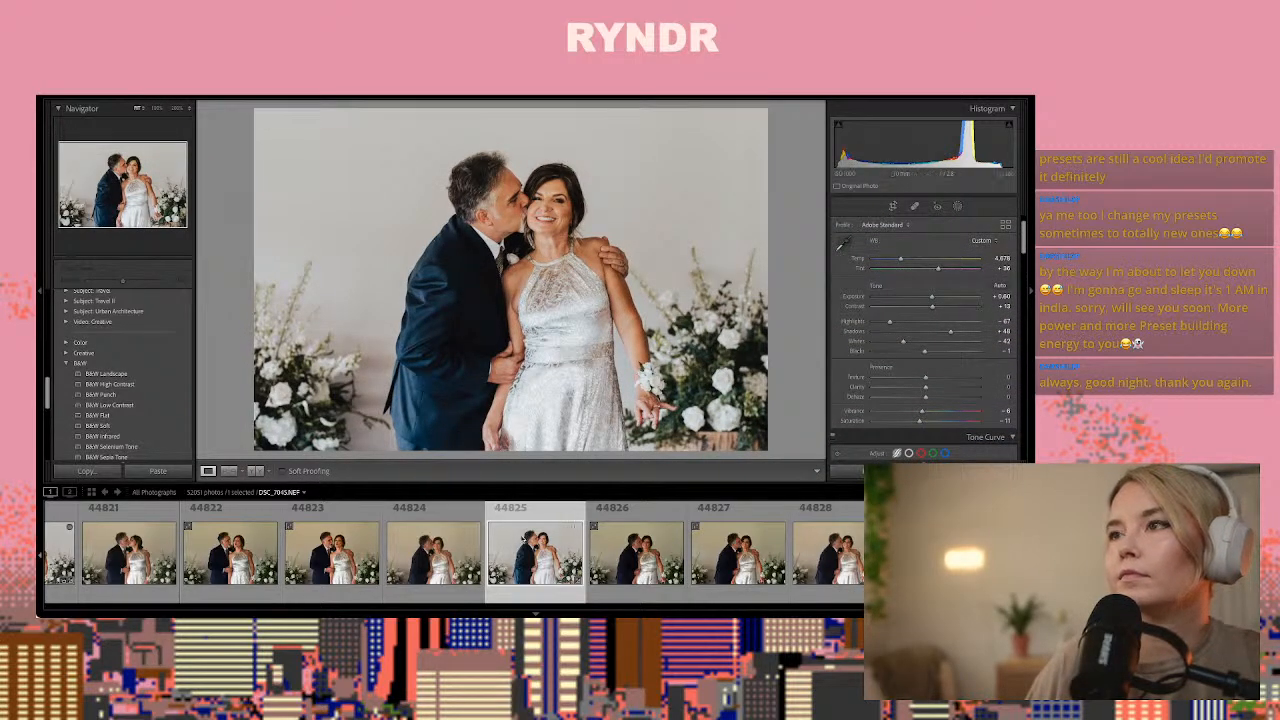
{"action": "key", "text": "ctrl+shift+c"}
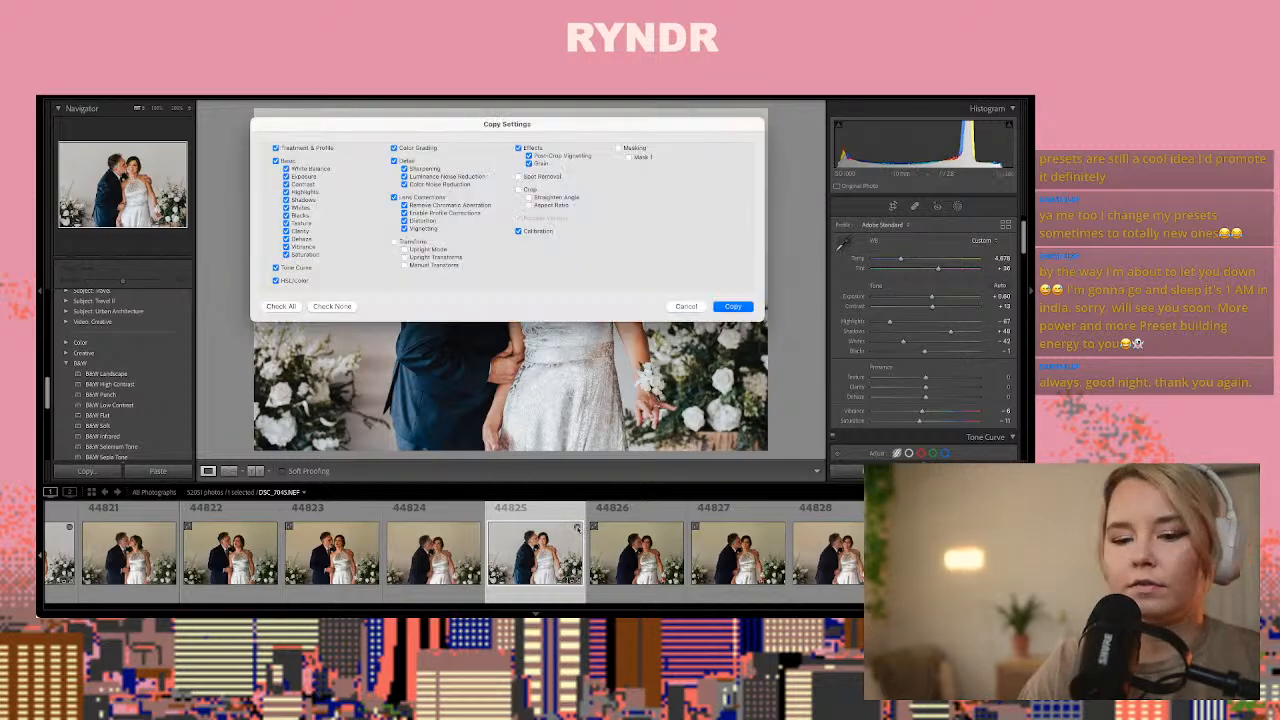
{"action": "key", "text": "Return"}
Examine the remaining couple frames and the shots of the bride and the embellished shoe for one to edit
{"action": "key", "text": "Right"}
{"action": "key", "text": "Right"}
{"action": "key", "text": "Right"}
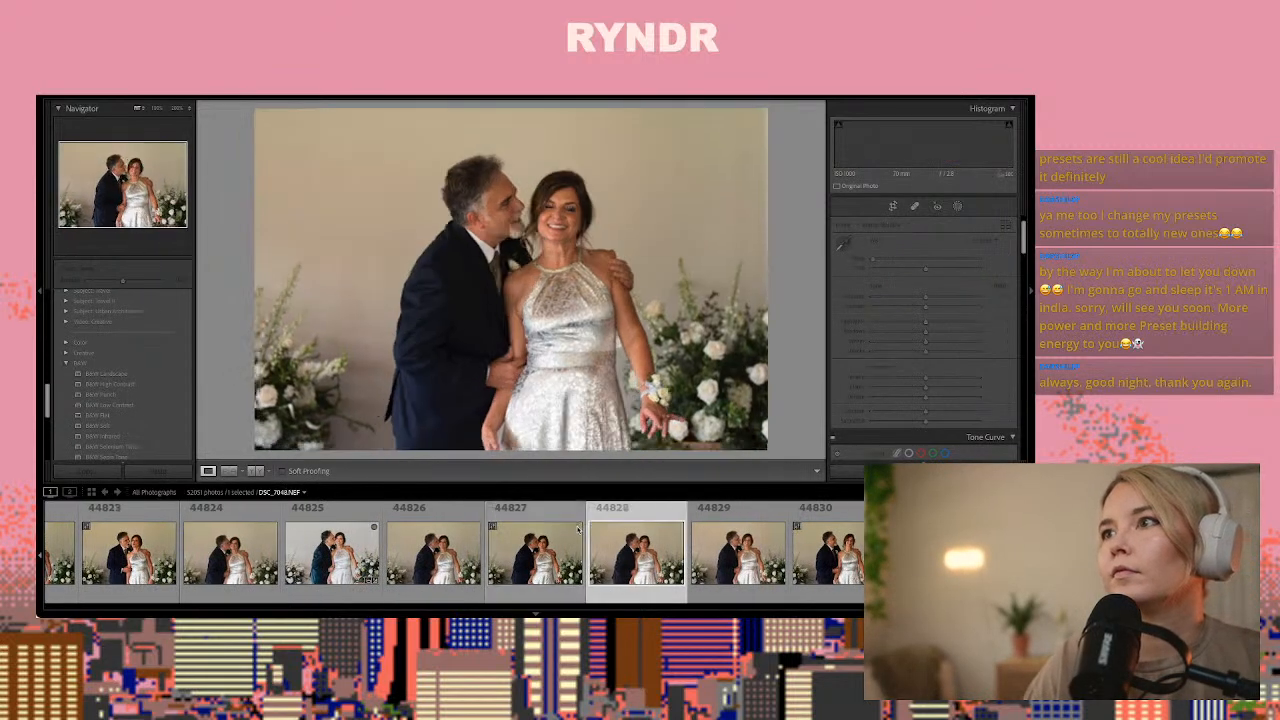
{"action": "key", "text": "Right"}
{"action": "key", "text": "Right"}
{"action": "key", "text": "Right"}
{"action": "key", "text": "Right"}
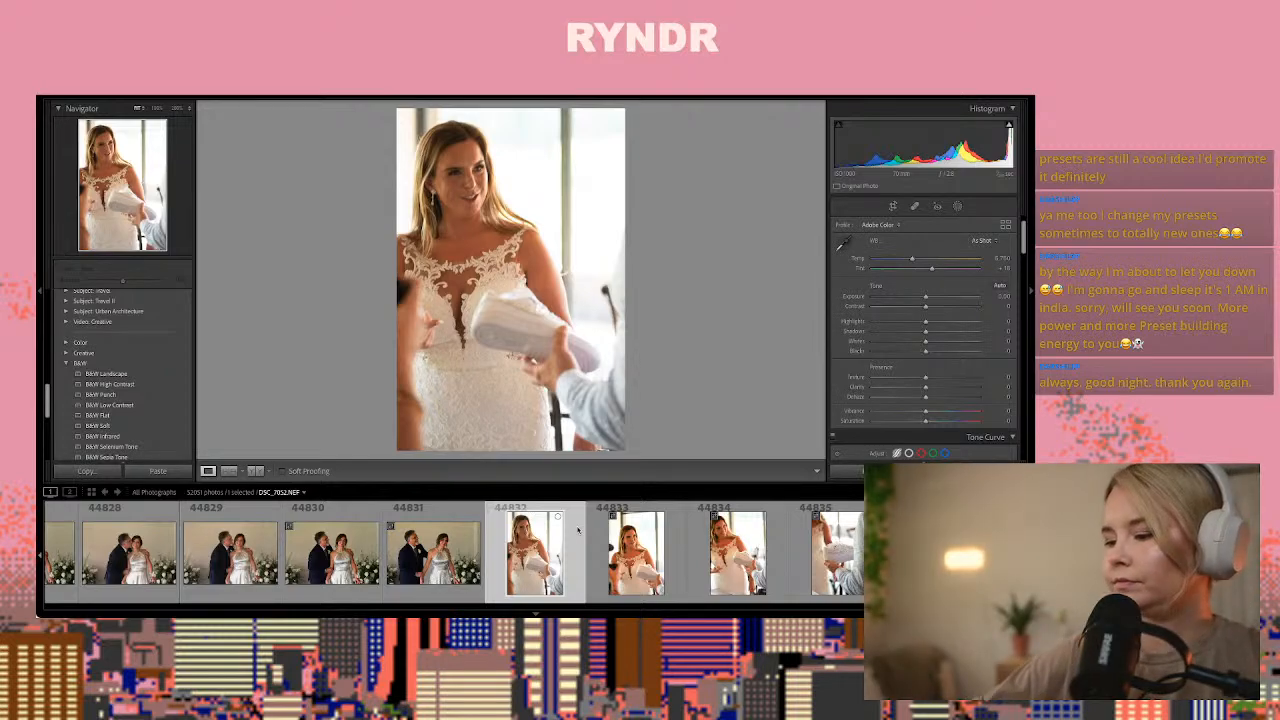
{"action": "key", "text": "Right"}
{"action": "key", "text": "Right"}
{"action": "key", "text": "Right"}
{"action": "key", "text": "Right"}
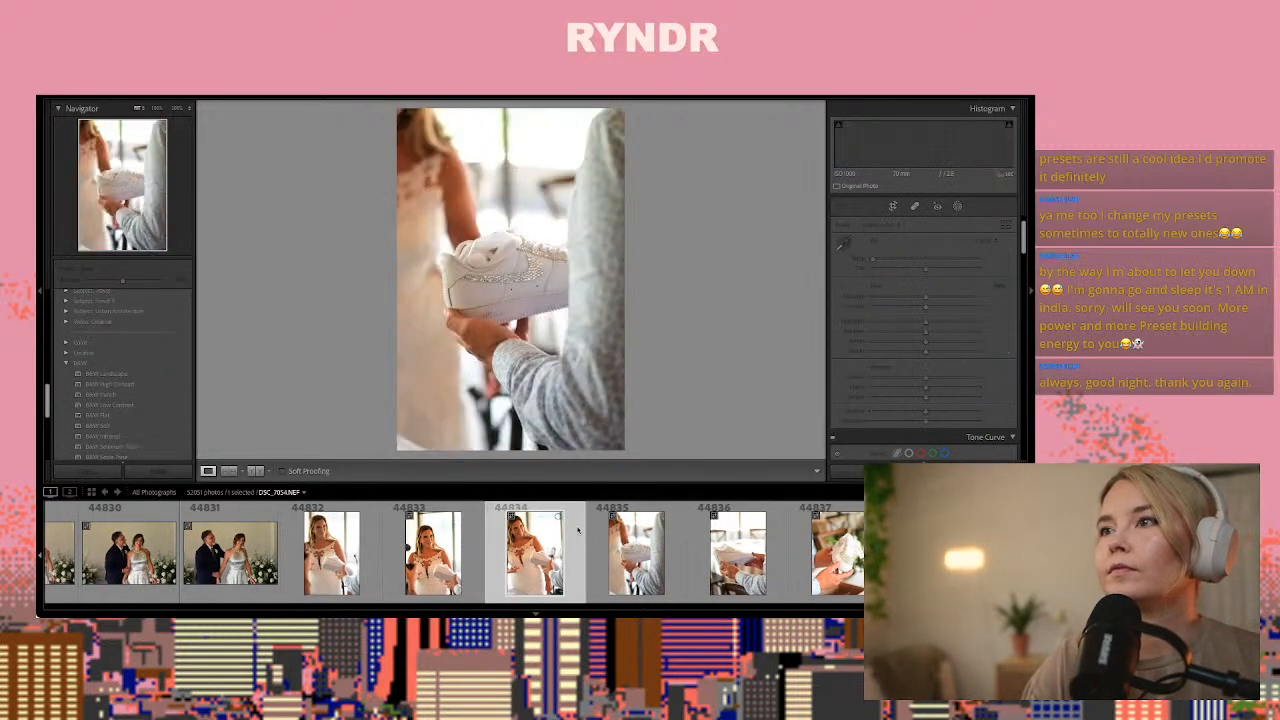
{"action": "key", "text": "Left"}
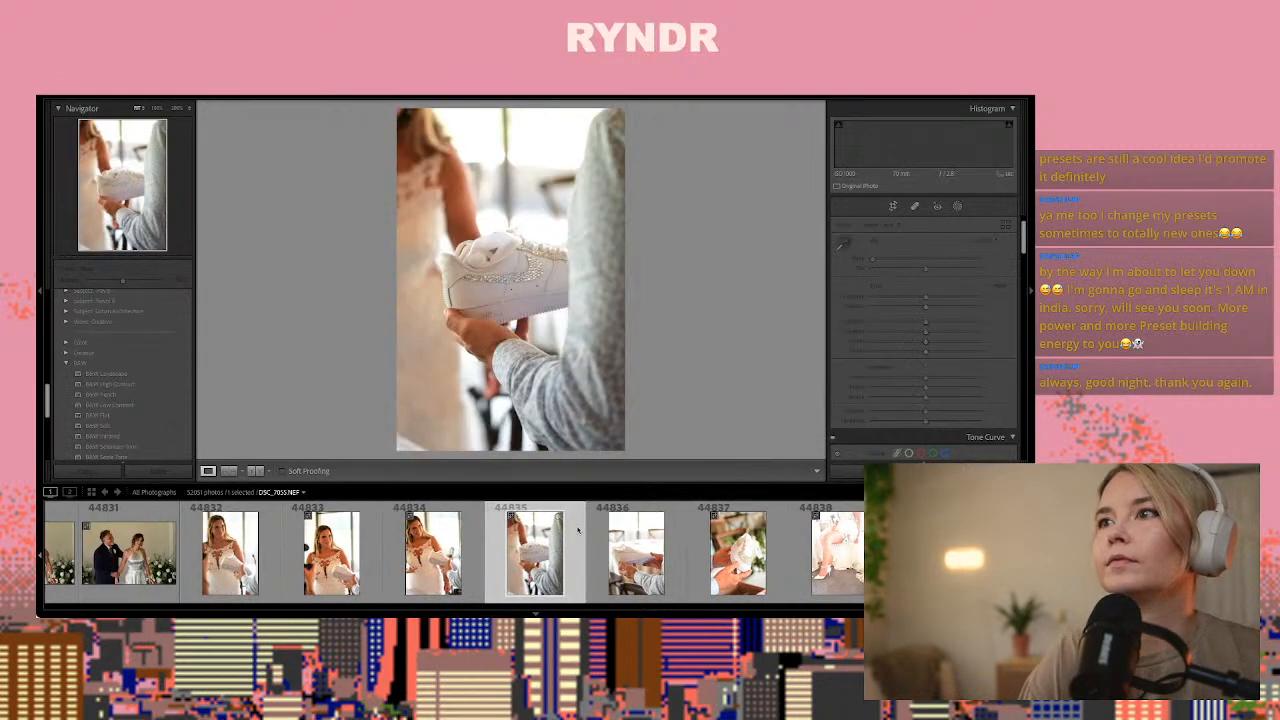
{"action": "key", "text": "Right"}
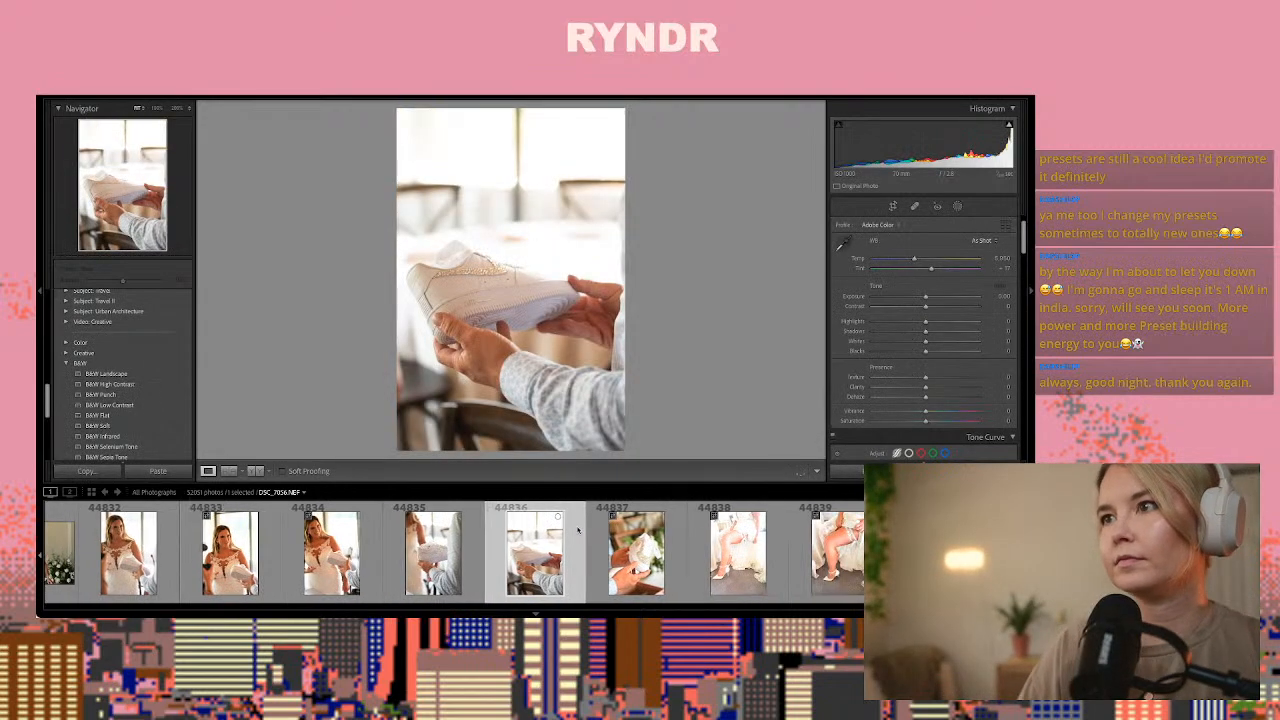
{"action": "key", "text": "Right"}
{"action": "key", "text": "Left"}
{"action": "key", "text": "Left"}
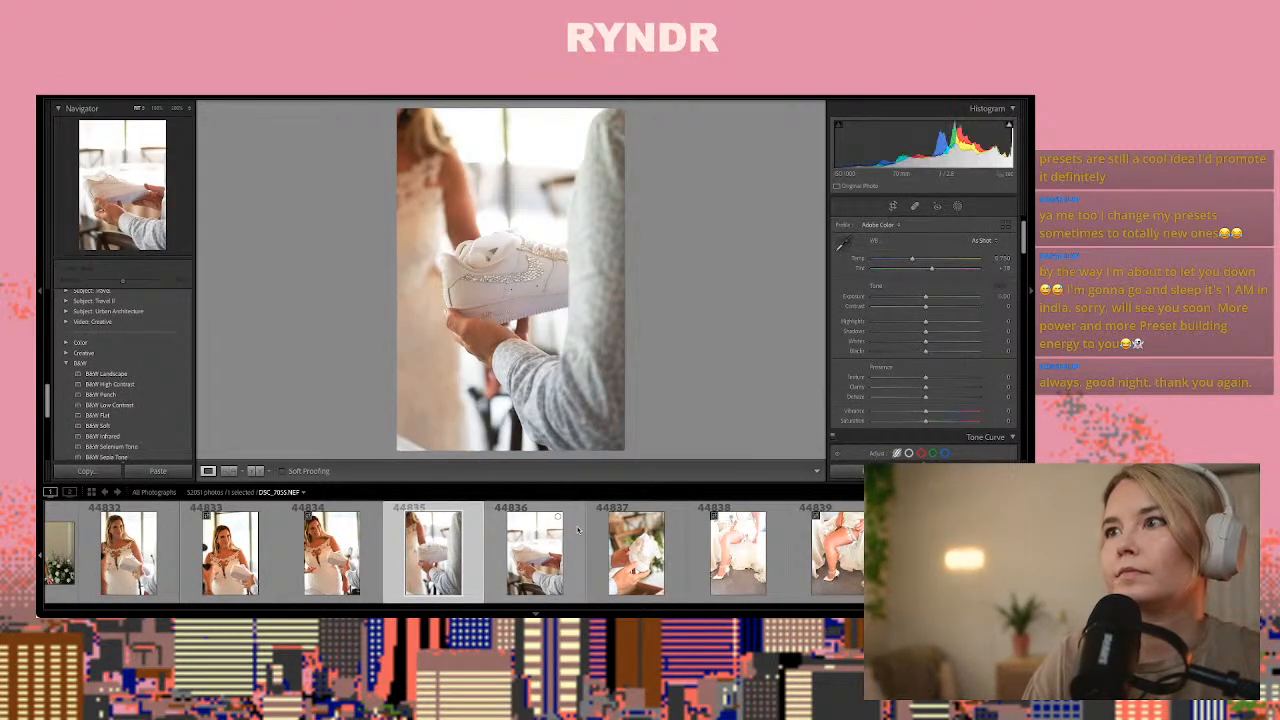
Paste the copied develop settings onto shoe photo 44835, set exposure to about -0.30 and temperature to about 5,670, and inspect the shoe up close
{"action": "key", "text": "Right"}
{"action": "left_click_drag", "start_coordinate": [931, 297], "coordinate": [921, 302]}
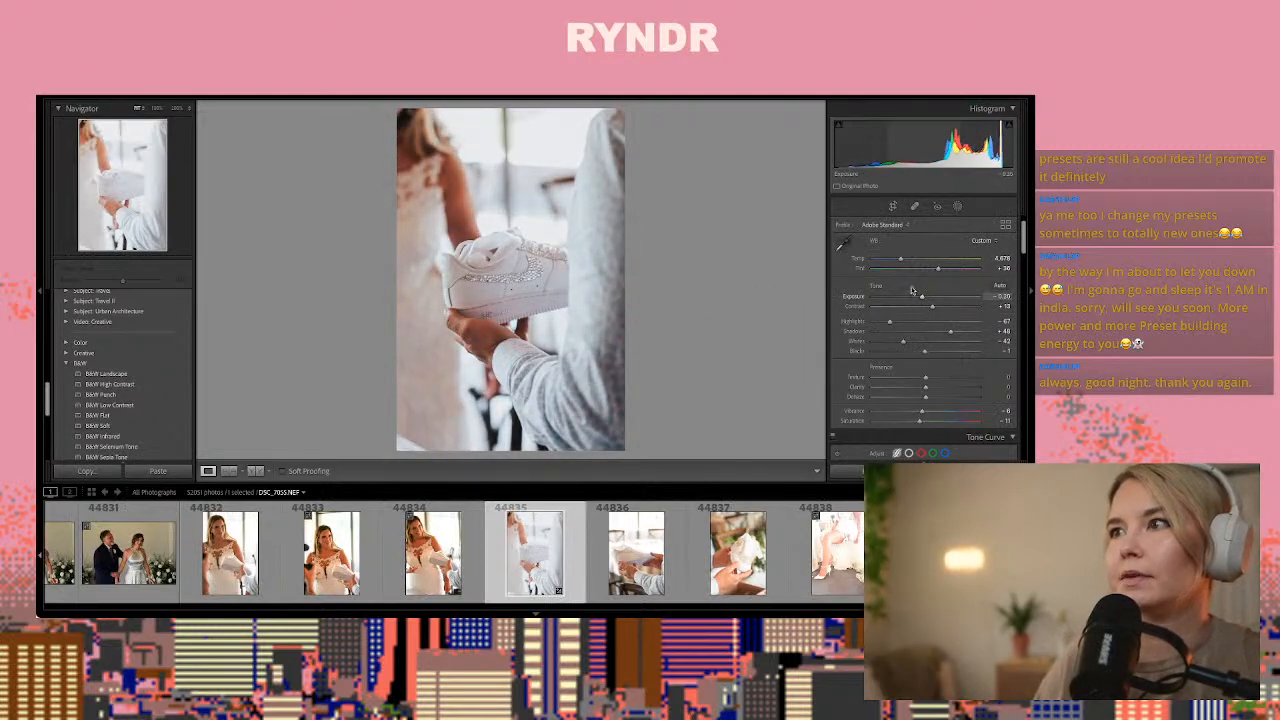
{"action": "left_click_drag", "start_coordinate": [900, 259], "coordinate": [911, 261]}
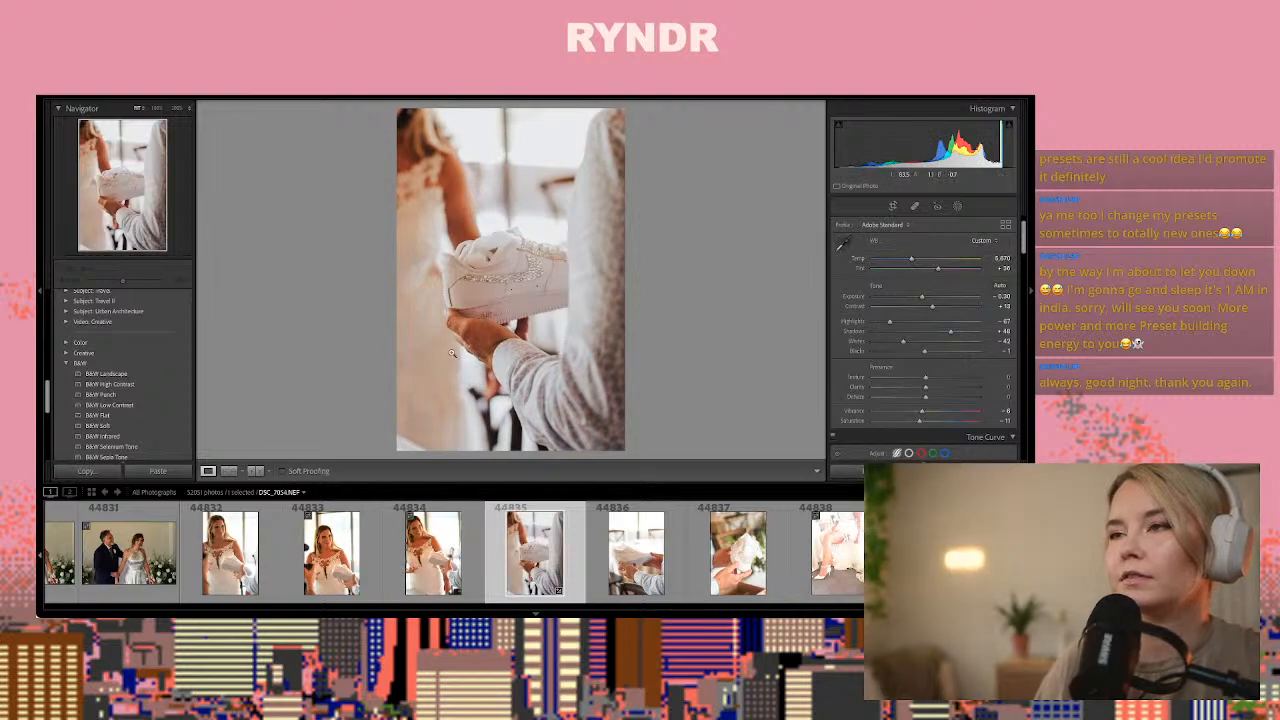
{"action": "left_click", "coordinate": [500, 265]}
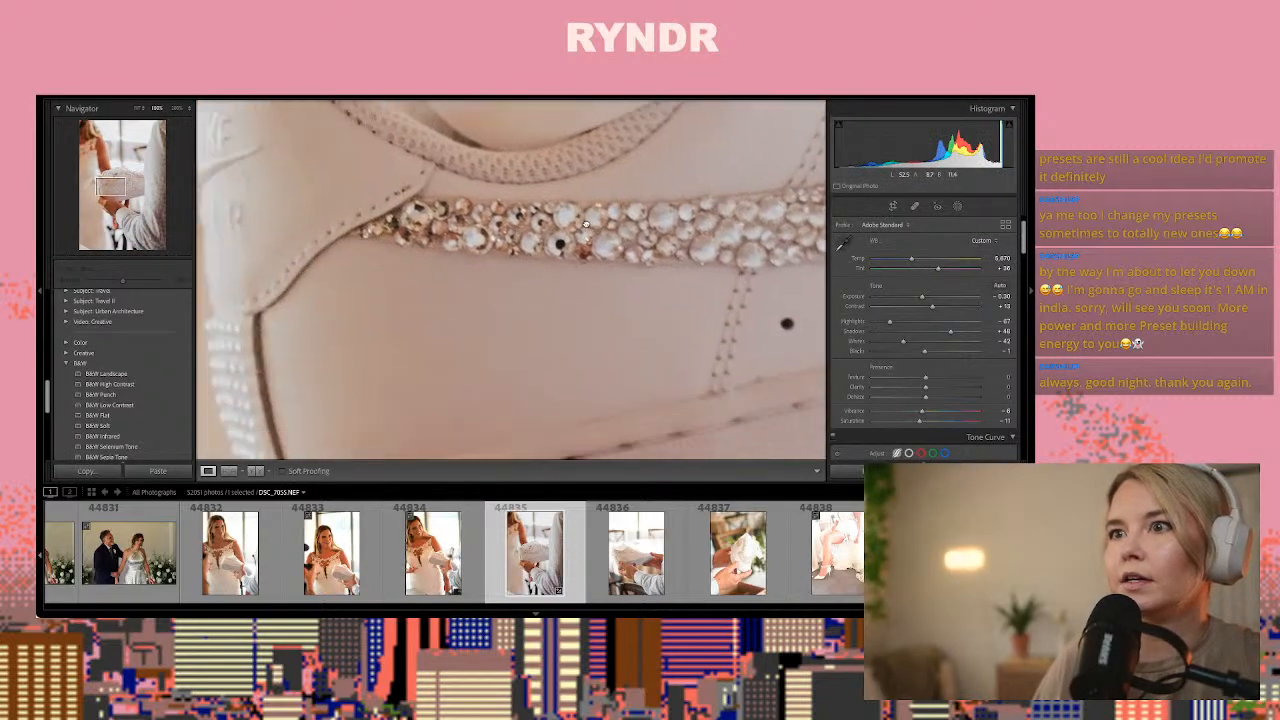
{"action": "left_click", "coordinate": [535, 371]}
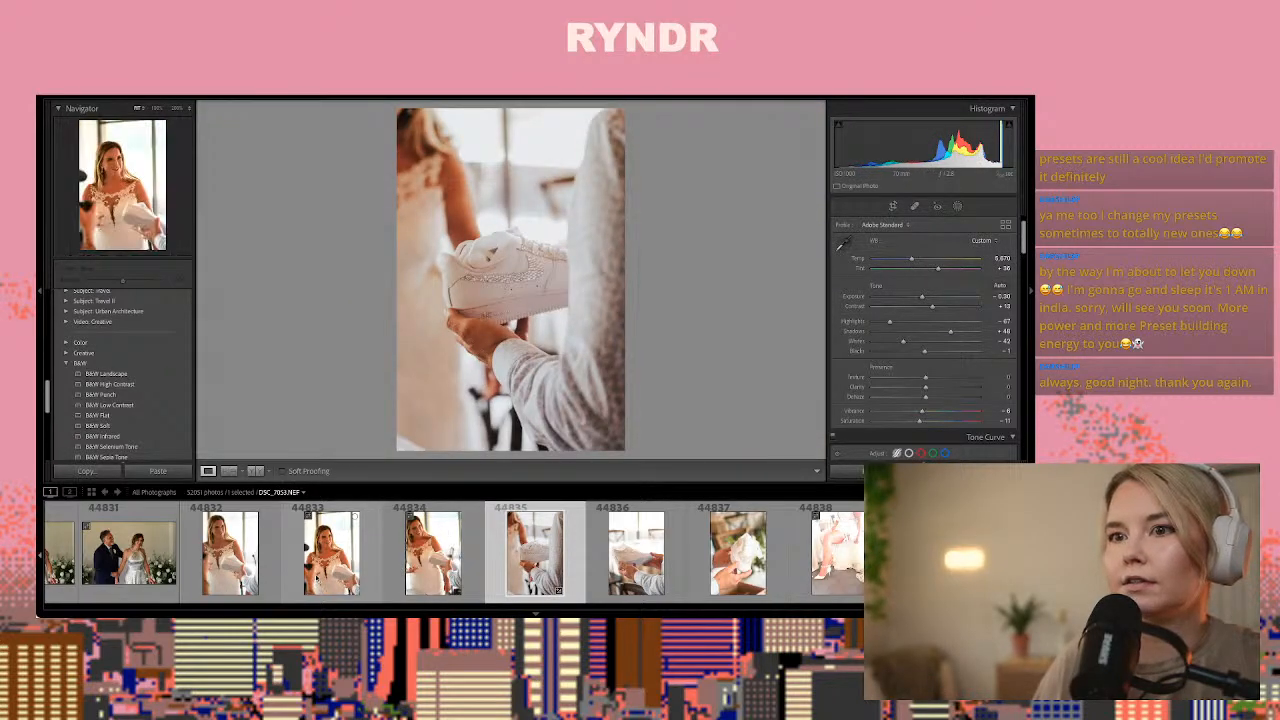
Examine the bride portraits, the shoe close-ups and the garter shots through photo 44841 for a frame to edit
{"action": "left_click", "coordinate": [316, 579]}
{"action": "key", "text": "Left"}
{"action": "key", "text": "Left"}
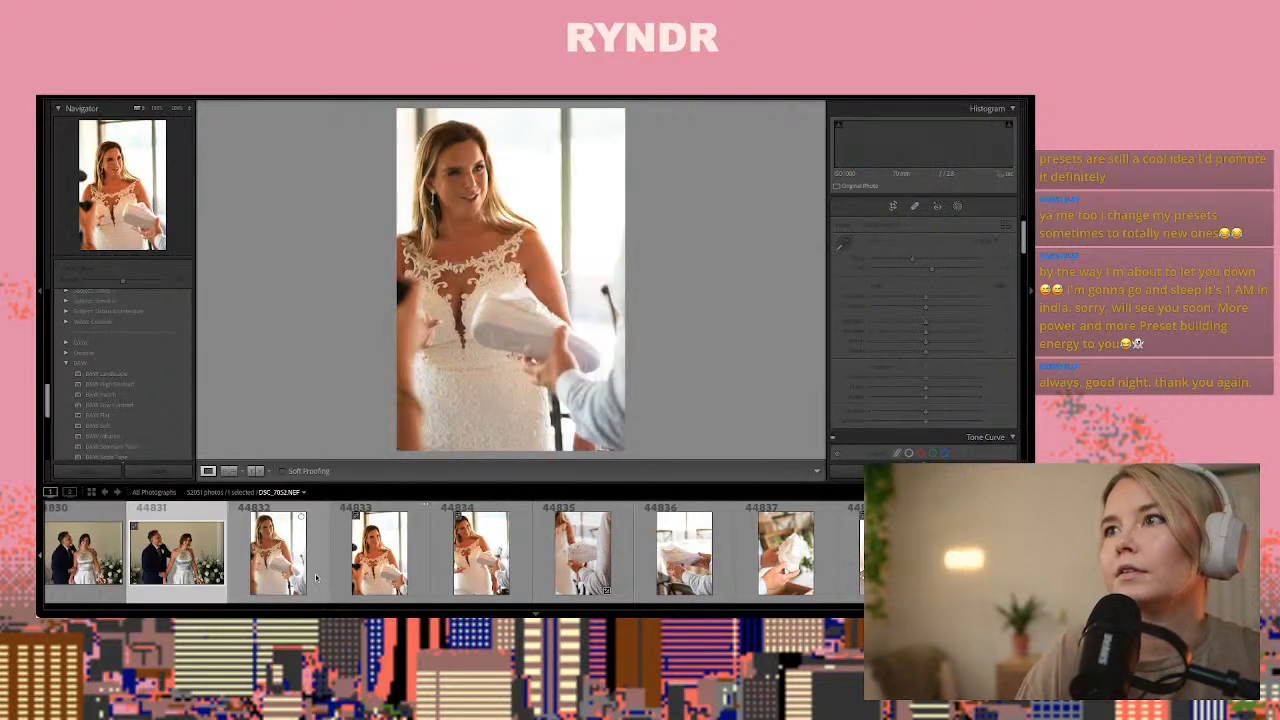
{"action": "key", "text": "Right"}
{"action": "key", "text": "Right"}
{"action": "key", "text": "Right"}
{"action": "key", "text": "Right"}
{"action": "key", "text": "Right"}
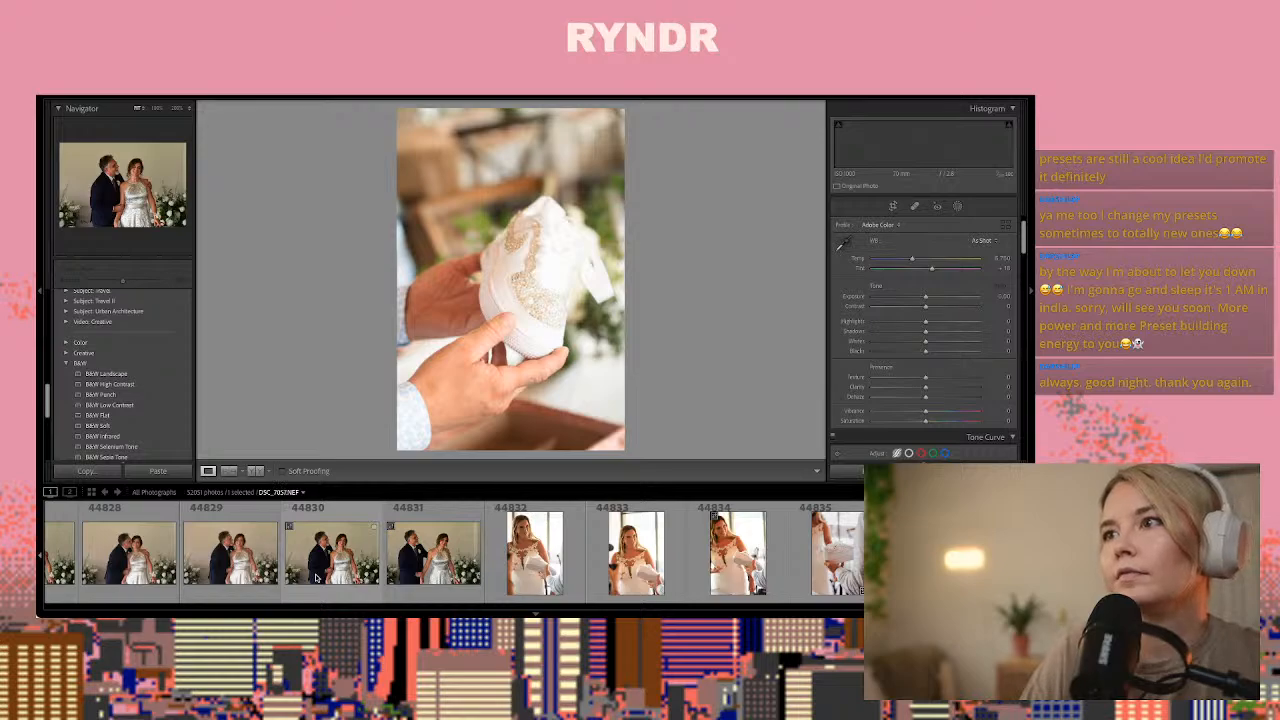
{"action": "key", "text": "Right"}
{"action": "key", "text": "Right"}
{"action": "key", "text": "Right"}
{"action": "key", "text": "Right"}
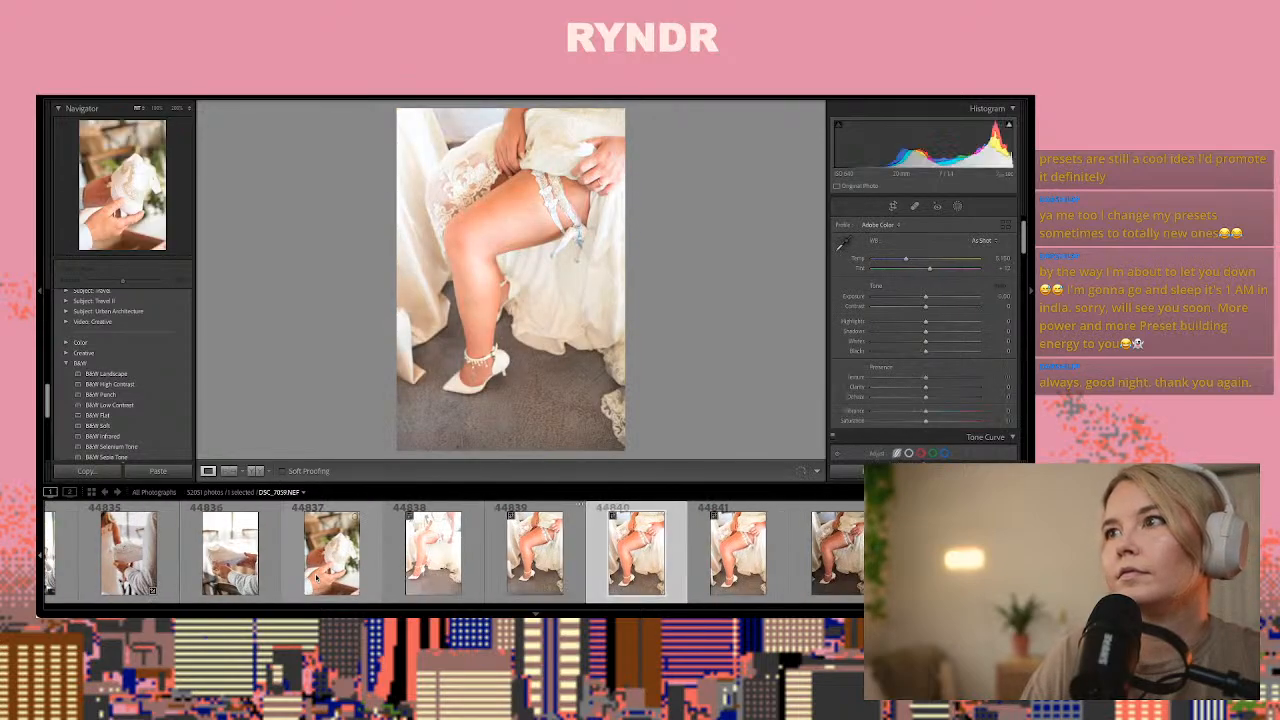
{"action": "key", "text": "Right"}
{"action": "key", "text": "Right"}
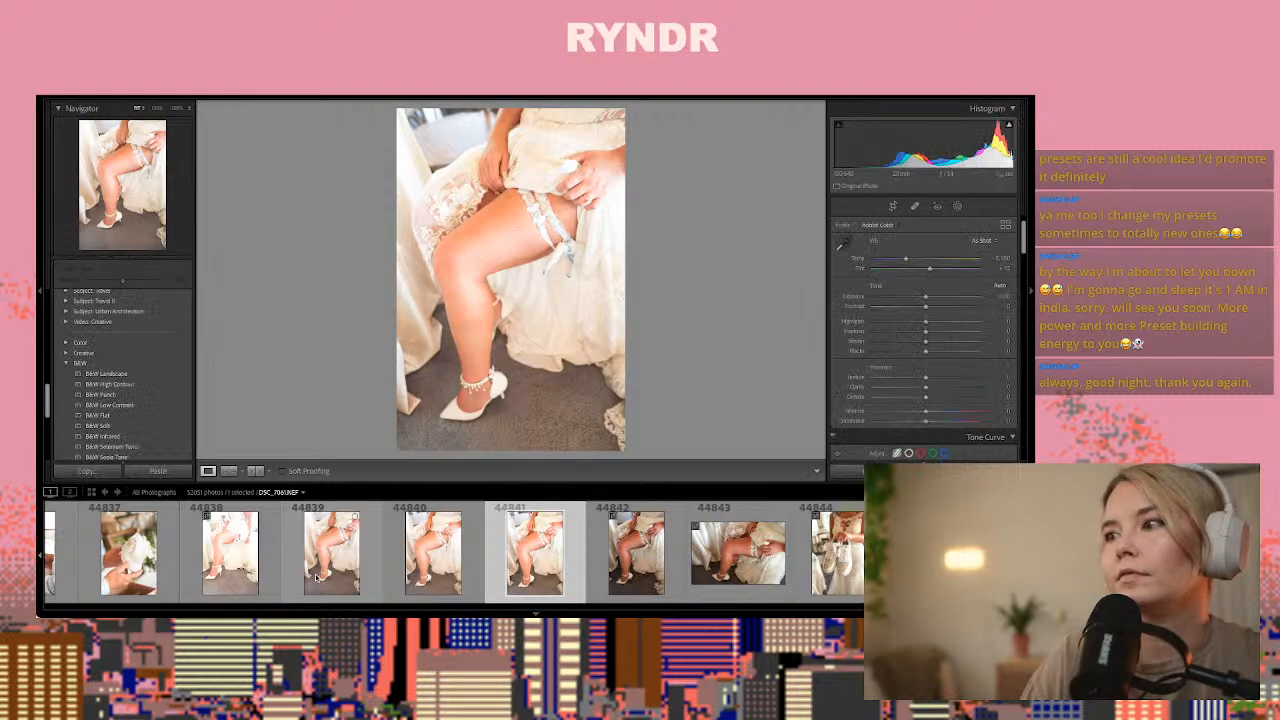
Paste the copied develop settings onto garter photo 44842, set tint to about +14 and warm the temperature slightly
{"action": "key", "text": "Right"}
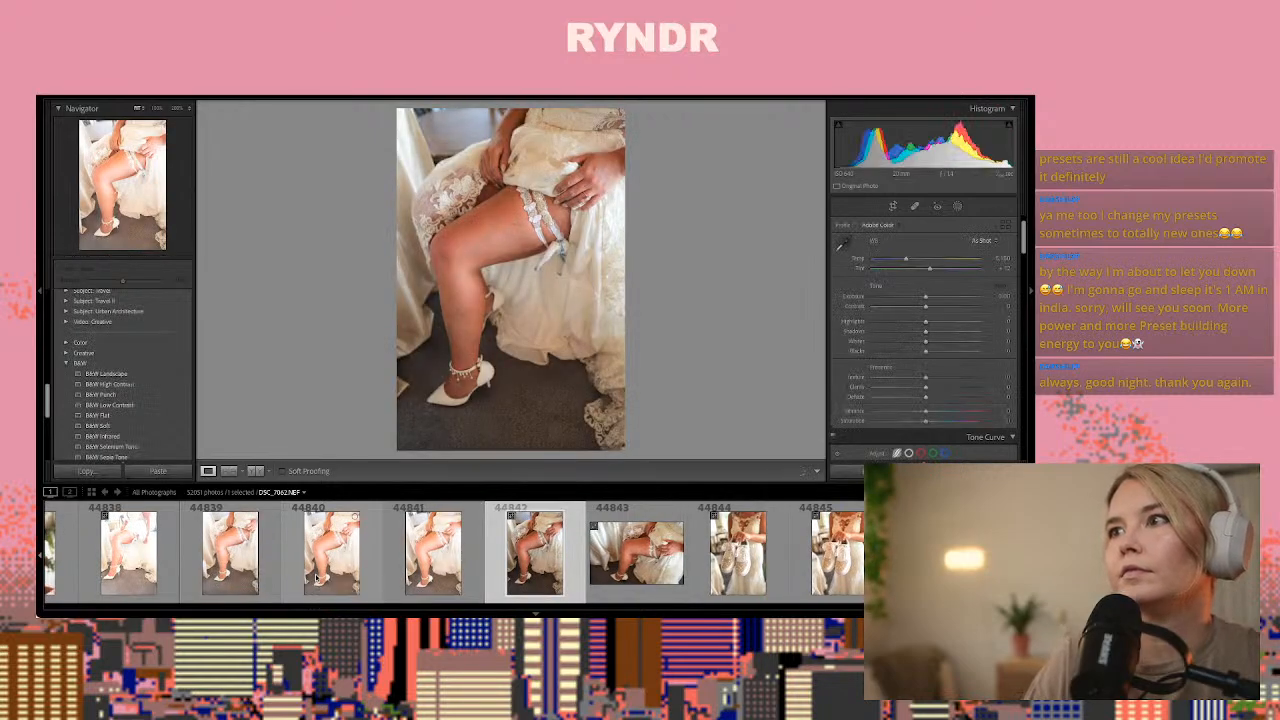
{"action": "key", "text": "ctrl+shift+v"}
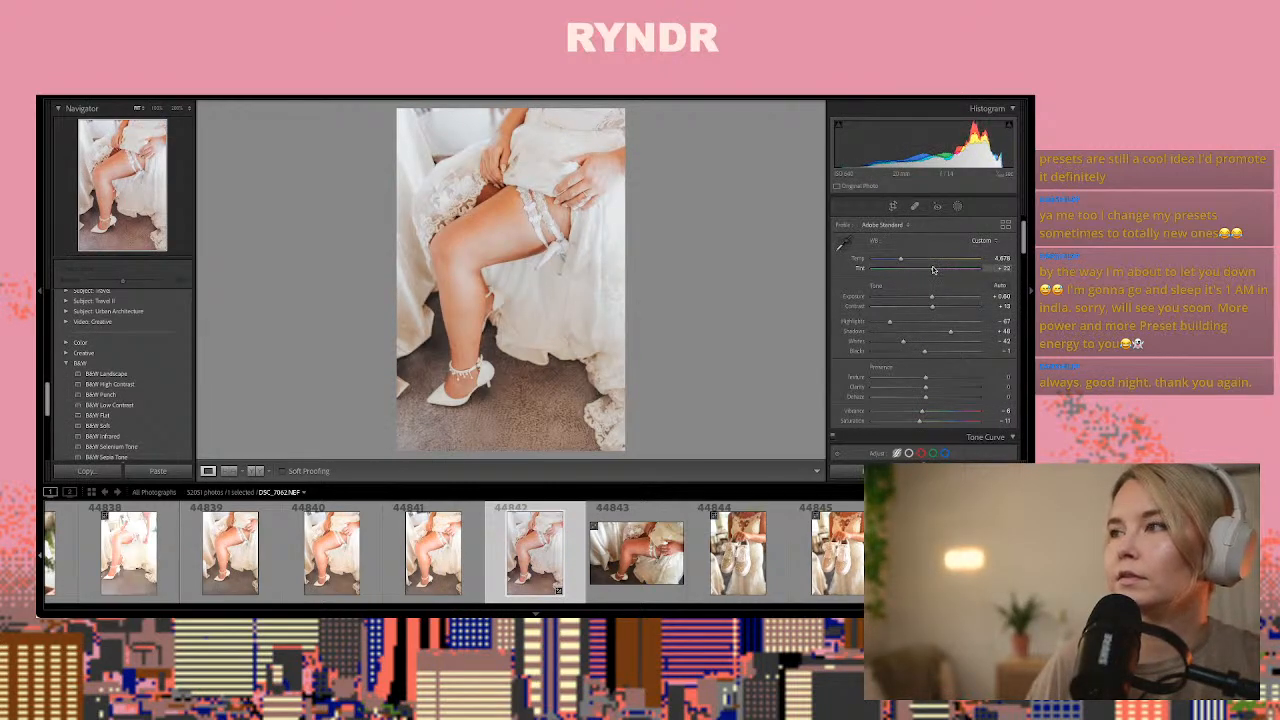
{"action": "left_click_drag", "start_coordinate": [933, 270], "coordinate": [902, 260]}
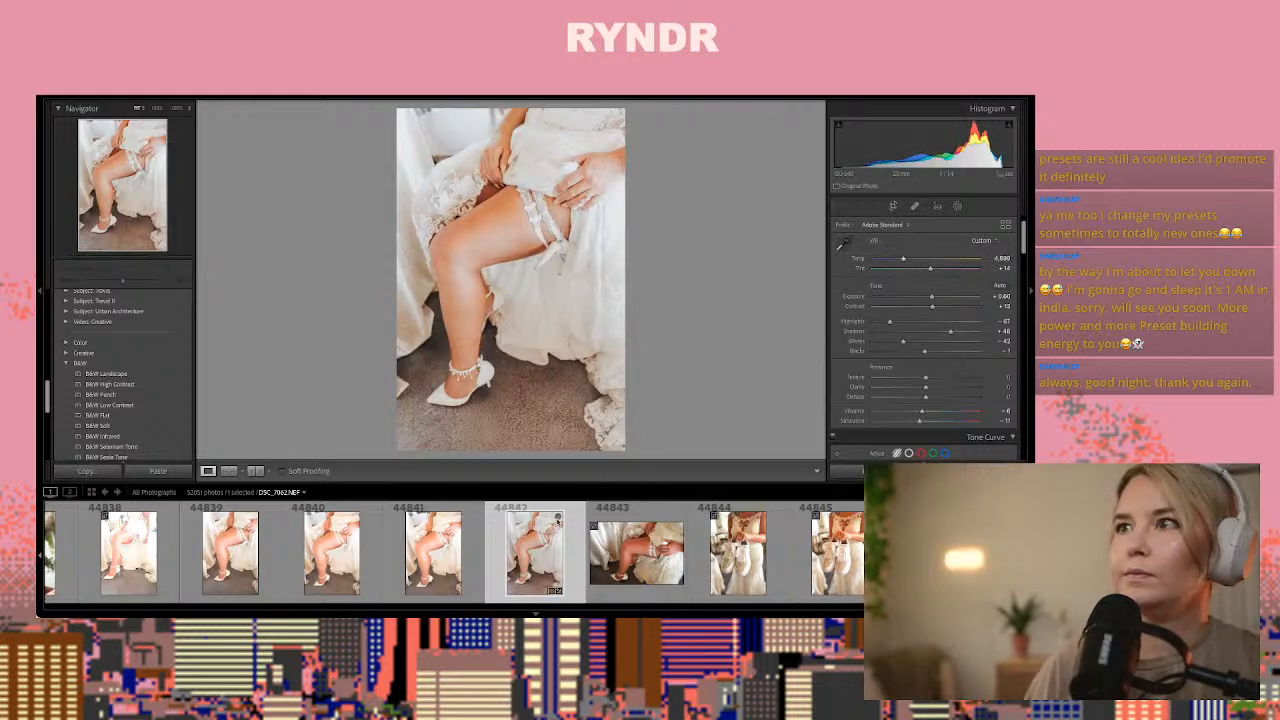
Paste the copied develop settings onto photo 44846 of the bride holding her sneakers, setting exposure to about +0.4 and tint to about +31
{"action": "left_click", "coordinate": [628, 563]}
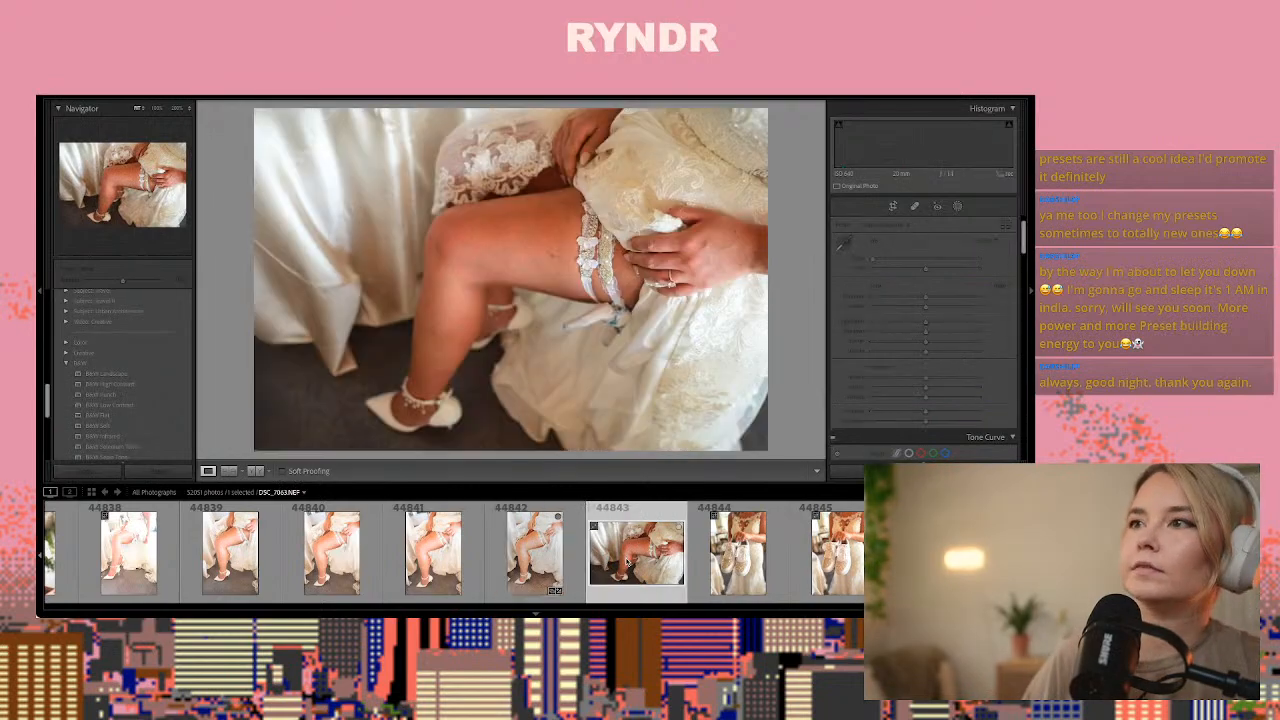
{"action": "key", "text": "Right"}
{"action": "key", "text": "Right"}
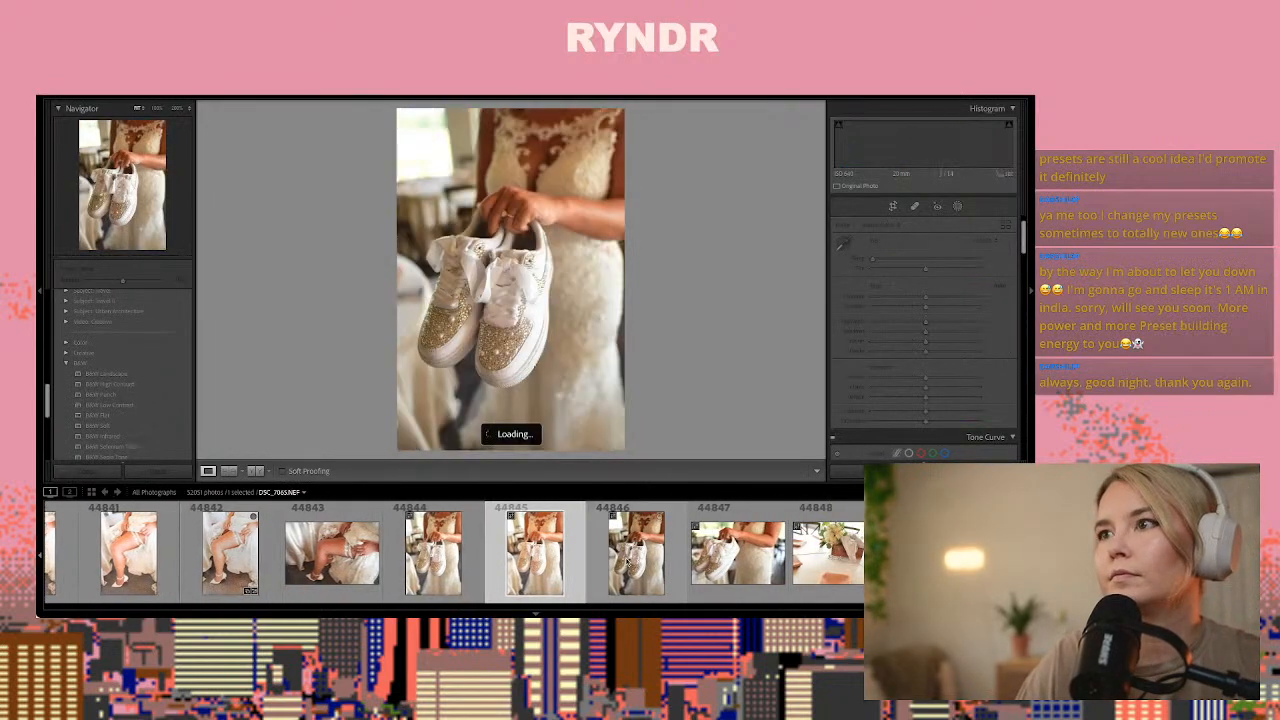
{"action": "left_click", "coordinate": [628, 563]}
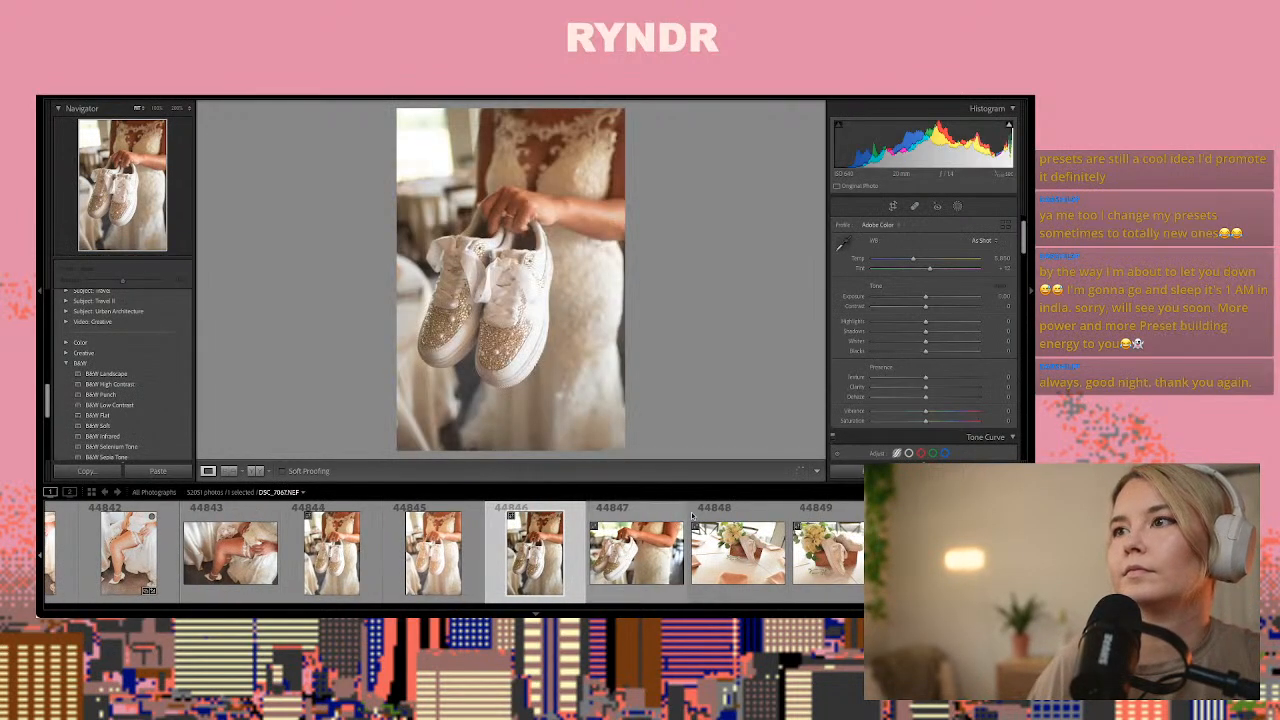
{"action": "key", "text": "ctrl+v"}
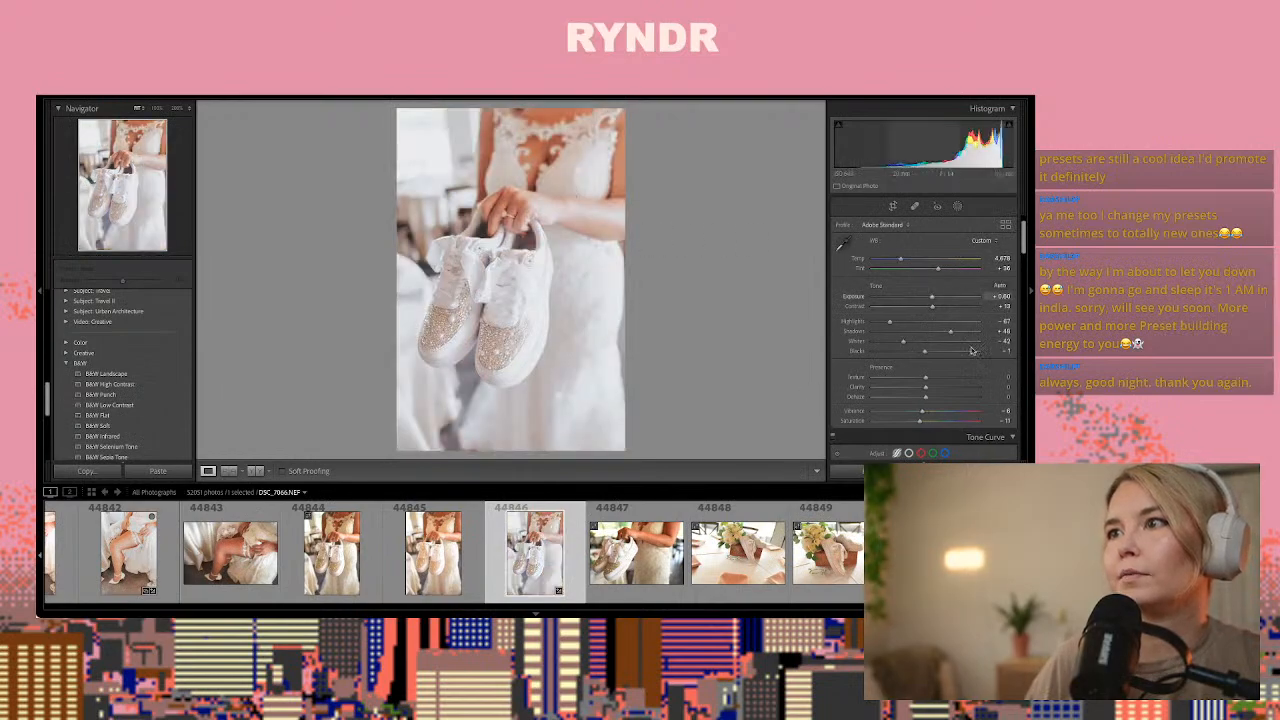
{"action": "left_click_drag", "start_coordinate": [932, 299], "coordinate": [930, 299]}
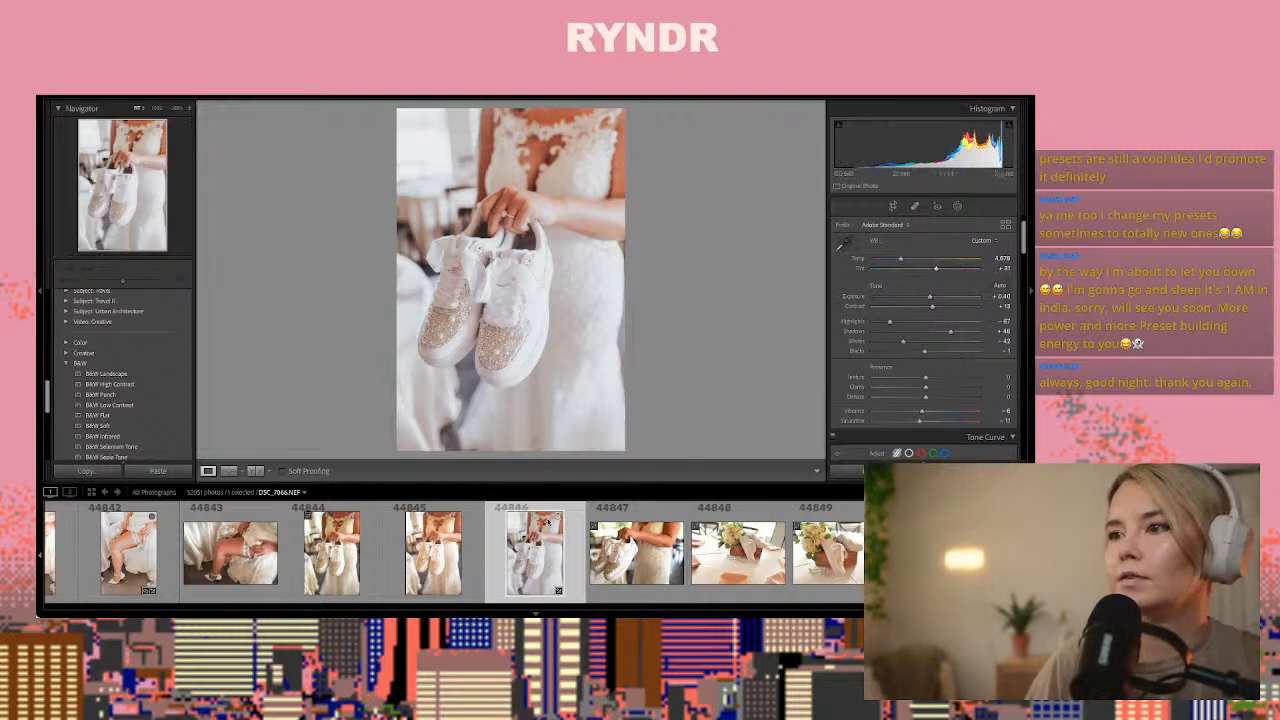
Compare the following shots of the sneakers in hand and beside the bouquet for one to edit
{"action": "left_click", "coordinate": [630, 560]}
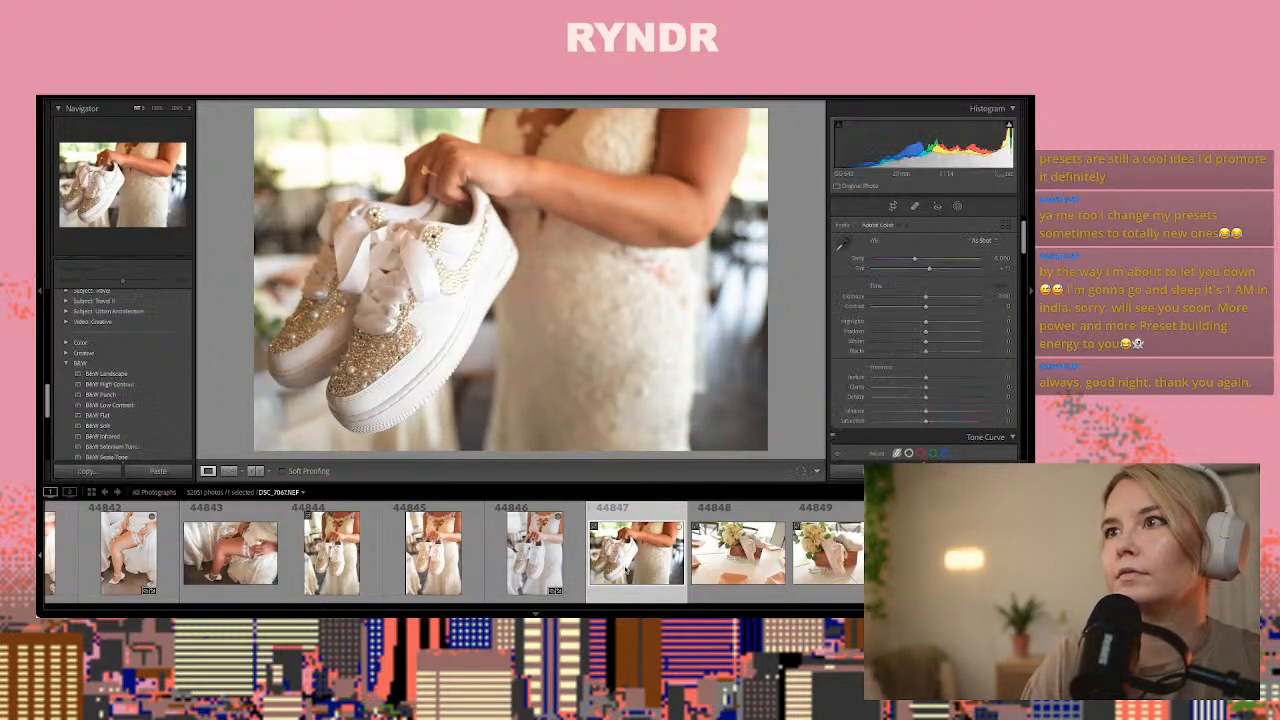
{"action": "key", "text": "Right"}
{"action": "key", "text": "Right"}
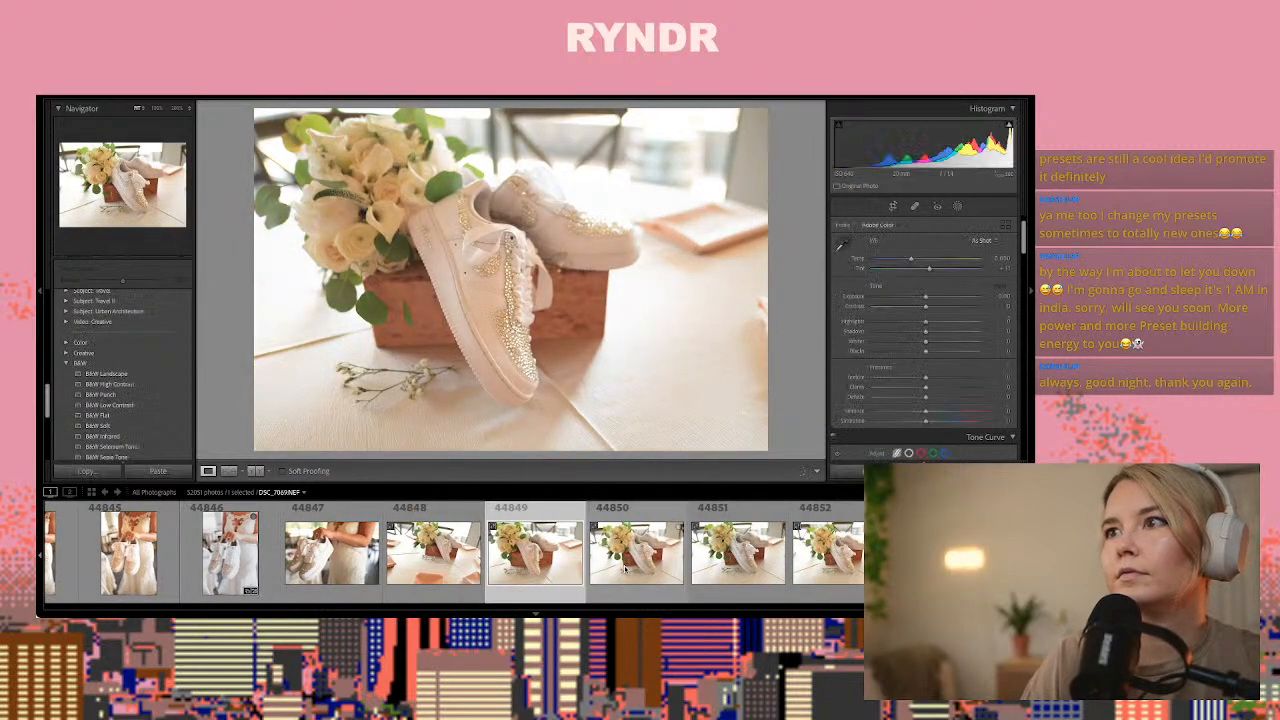
{"action": "key", "text": "Right"}
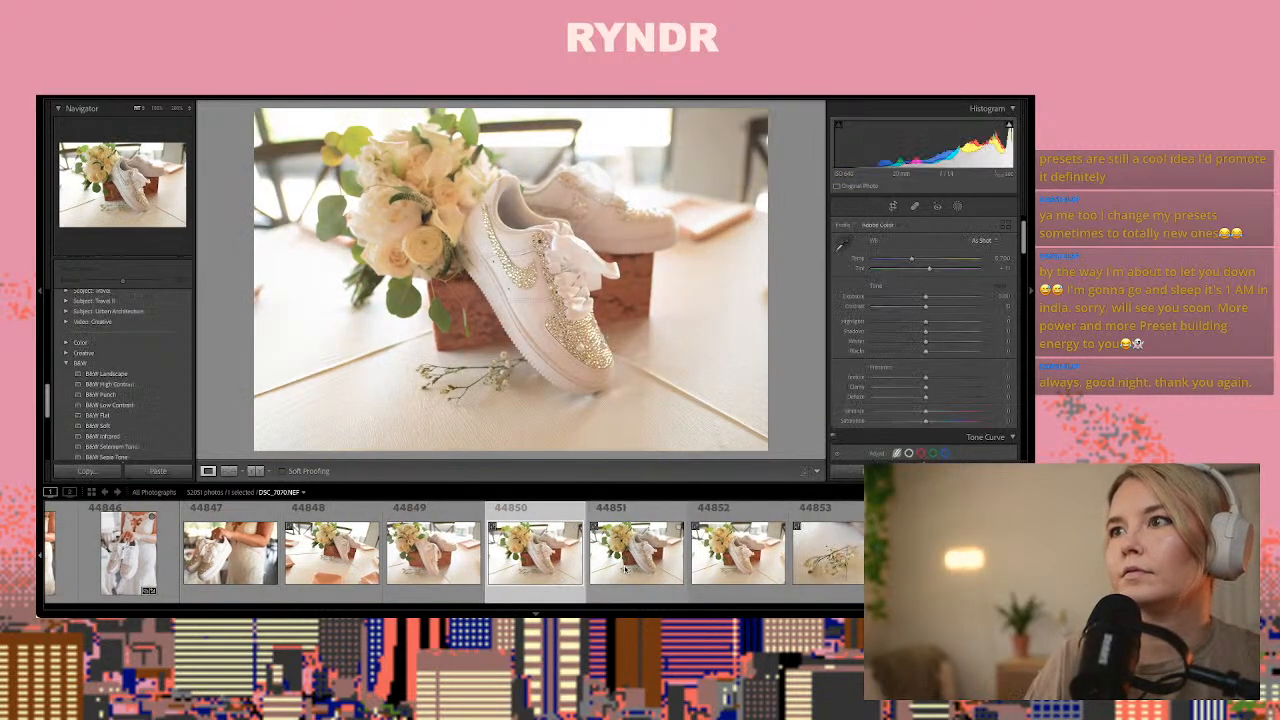
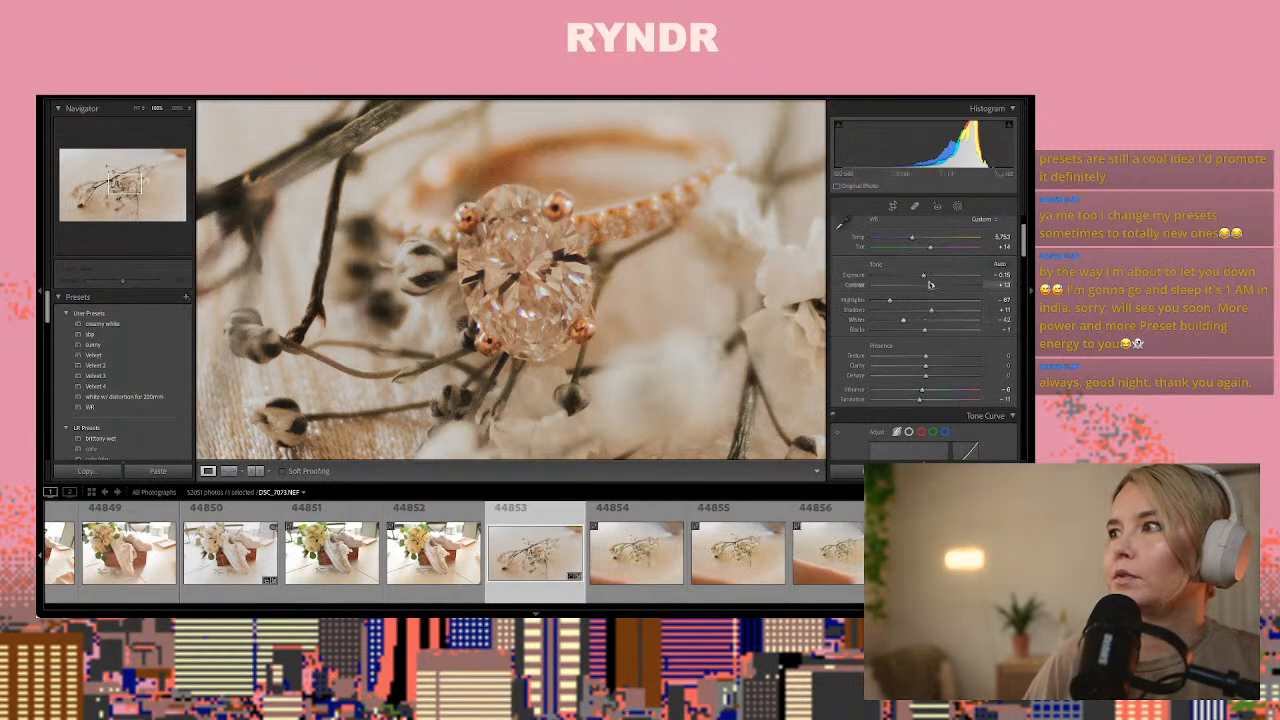
Set the exposure of ring photo 44853 to about +0.16 and compare it side by side with its unedited version
{"action": "left_click_drag", "start_coordinate": [923, 276], "coordinate": [929, 279]}
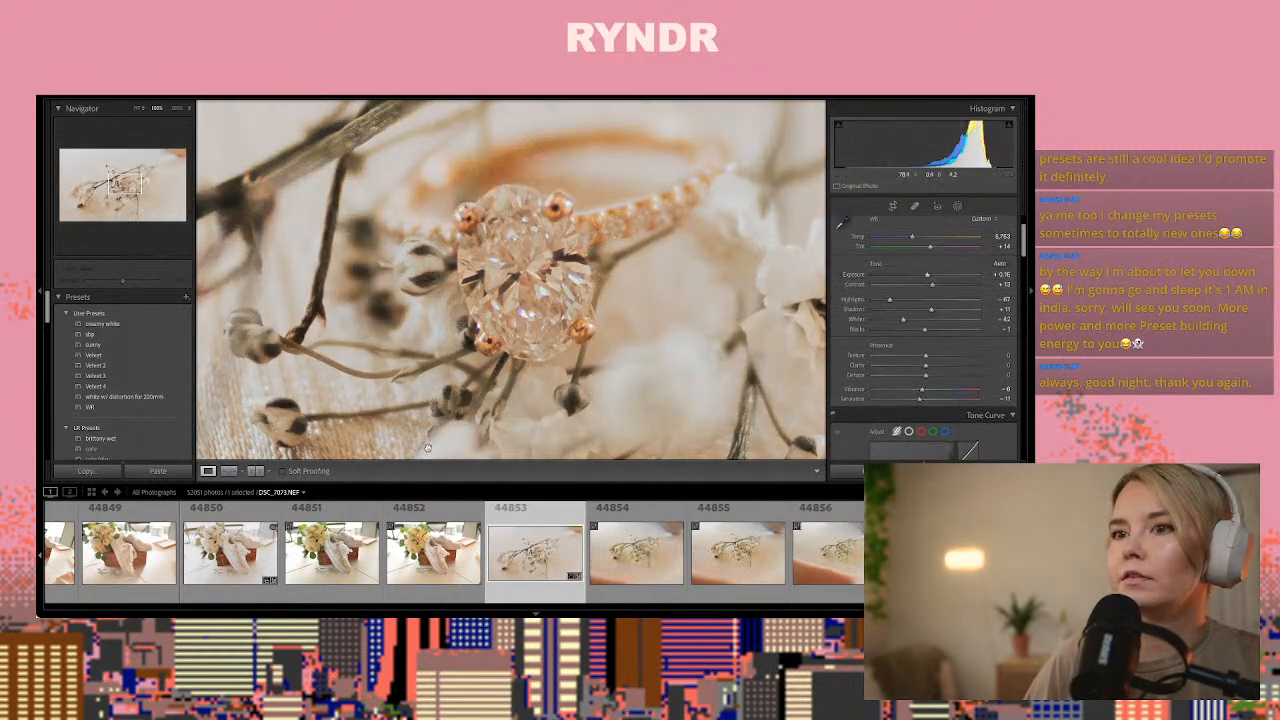
{"action": "left_click", "coordinate": [257, 472]}
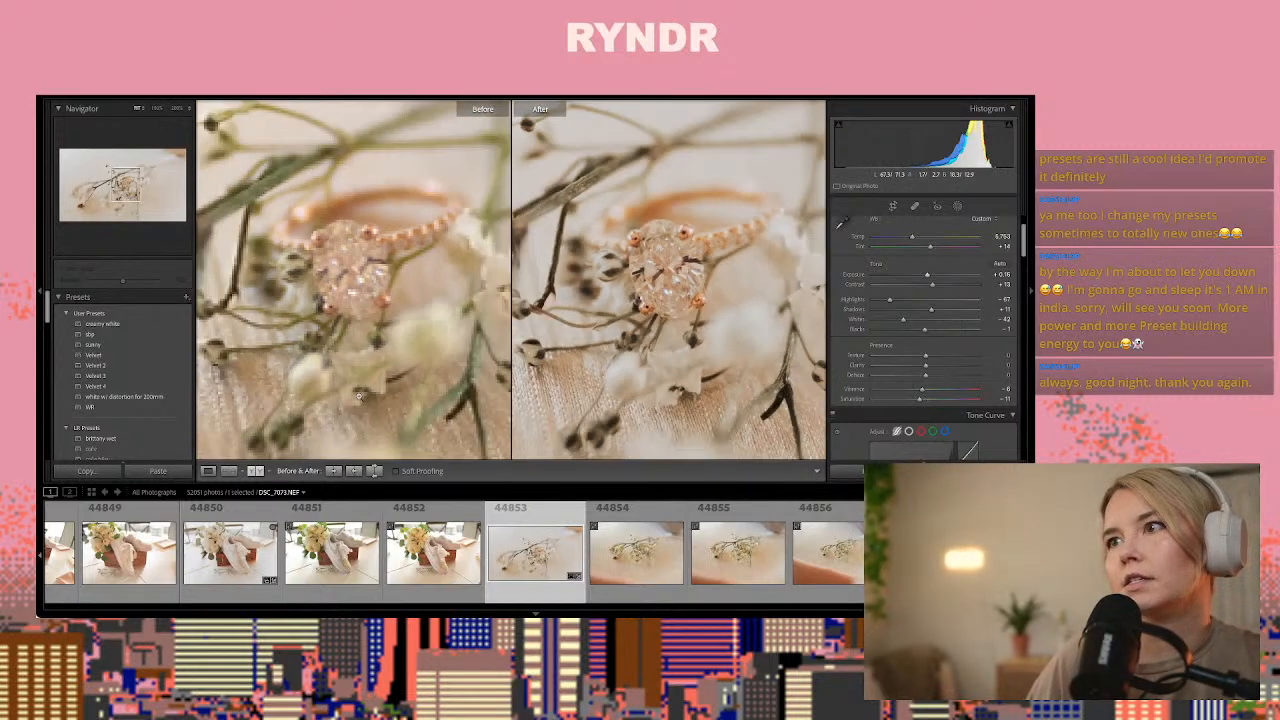
{"action": "left_click", "coordinate": [594, 398]}
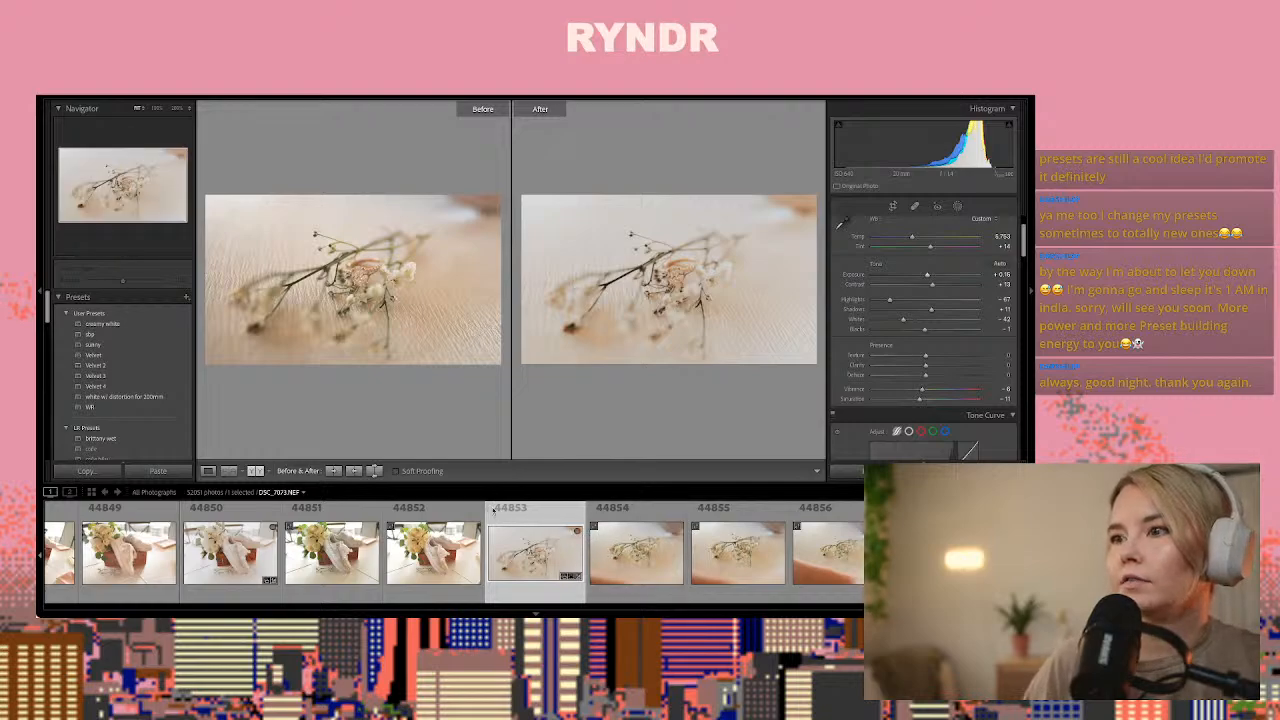
Return to the single-photo view and examine the ring and dried-flower close-ups from 44854 to 44870 for one to edit
{"action": "left_click", "coordinate": [648, 562]}
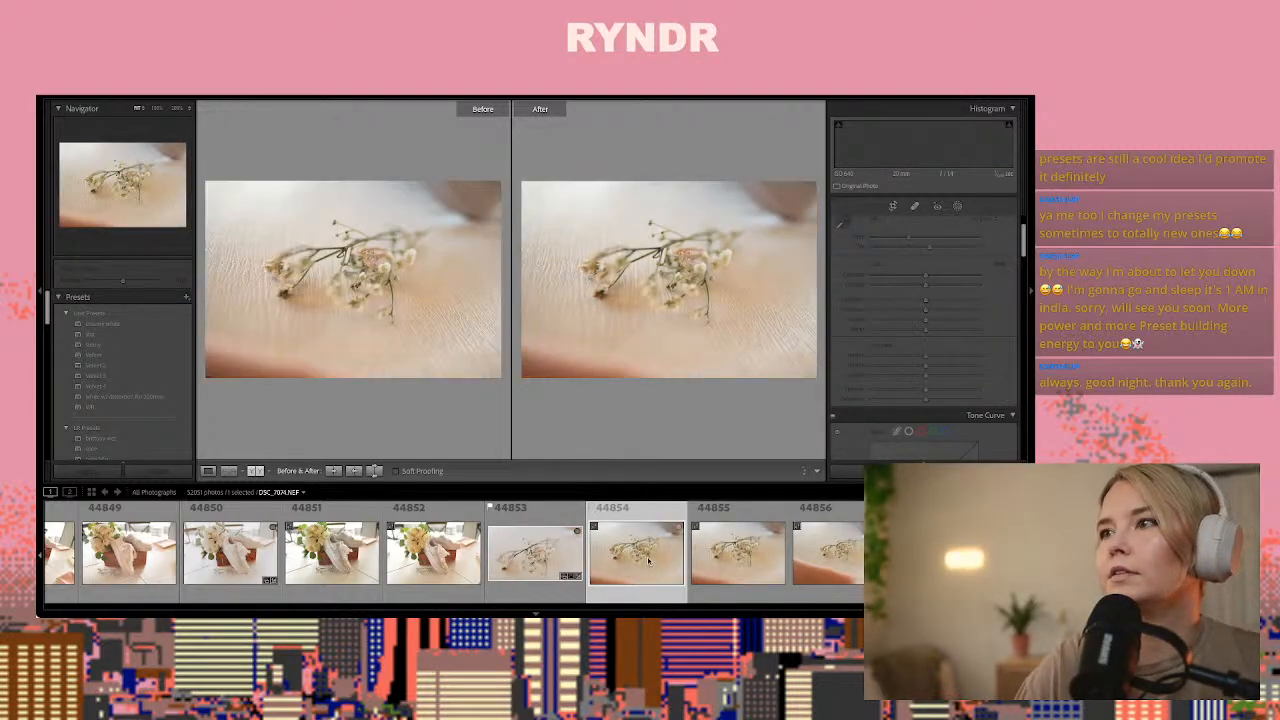
{"action": "left_click", "coordinate": [207, 470]}
{"action": "key", "text": "Right"}
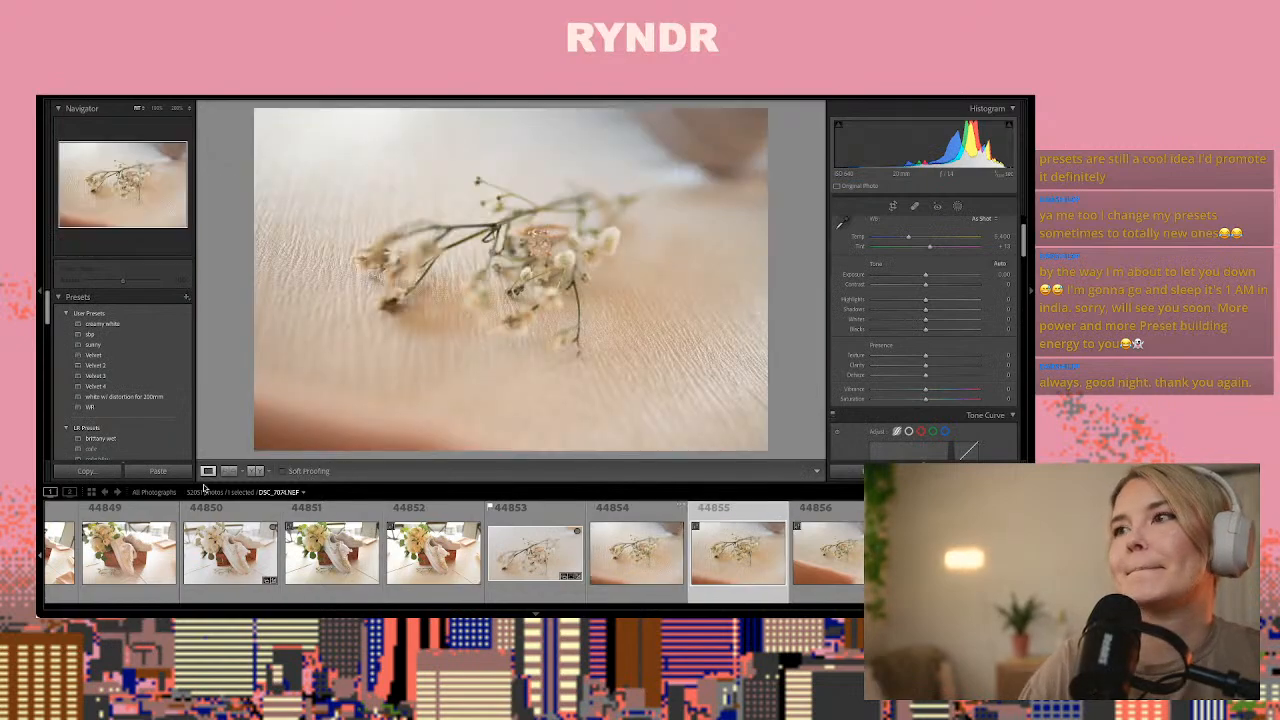
{"action": "key", "text": "Right"}
{"action": "key", "text": "Right"}
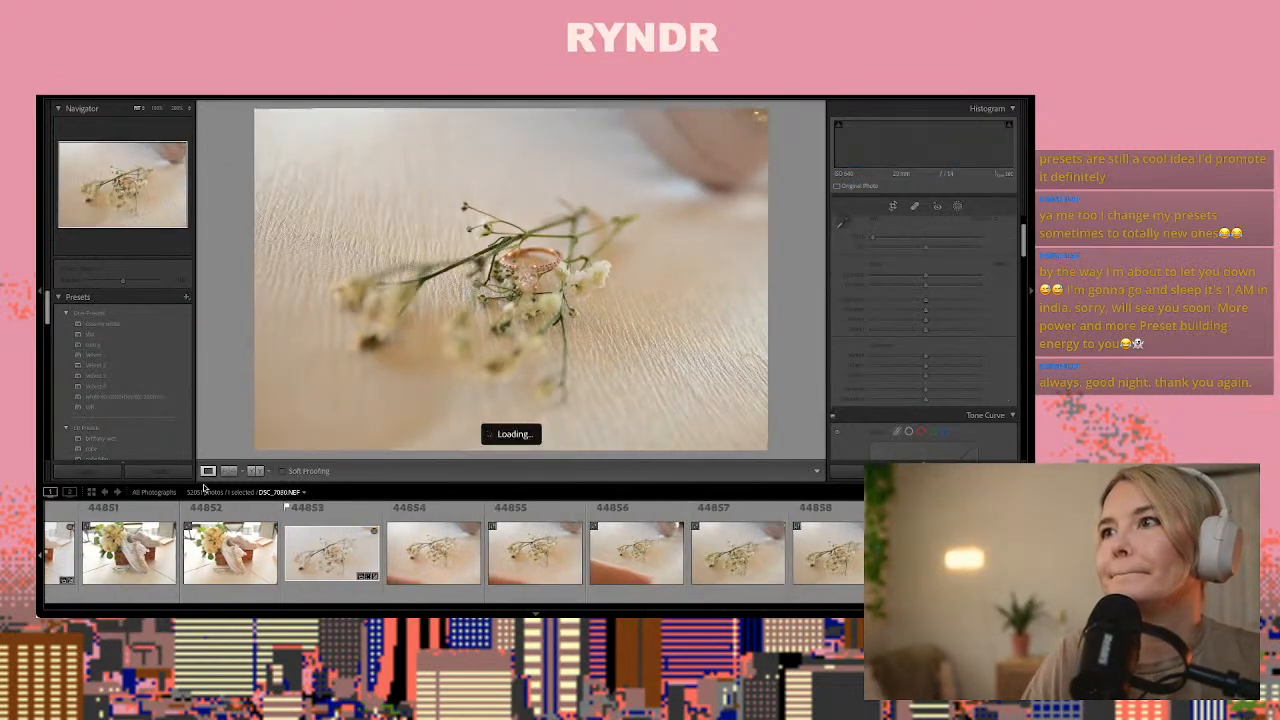
{"action": "key", "text": "Right"}
{"action": "key", "text": "Right"}
{"action": "key", "text": "Right"}
{"action": "key", "text": "Right"}
{"action": "key", "text": "Right"}
{"action": "key", "text": "Right"}
{"action": "key", "text": "Right"}
{"action": "key", "text": "Right"}
{"action": "key", "text": "Right"}
{"action": "key", "text": "Right"}
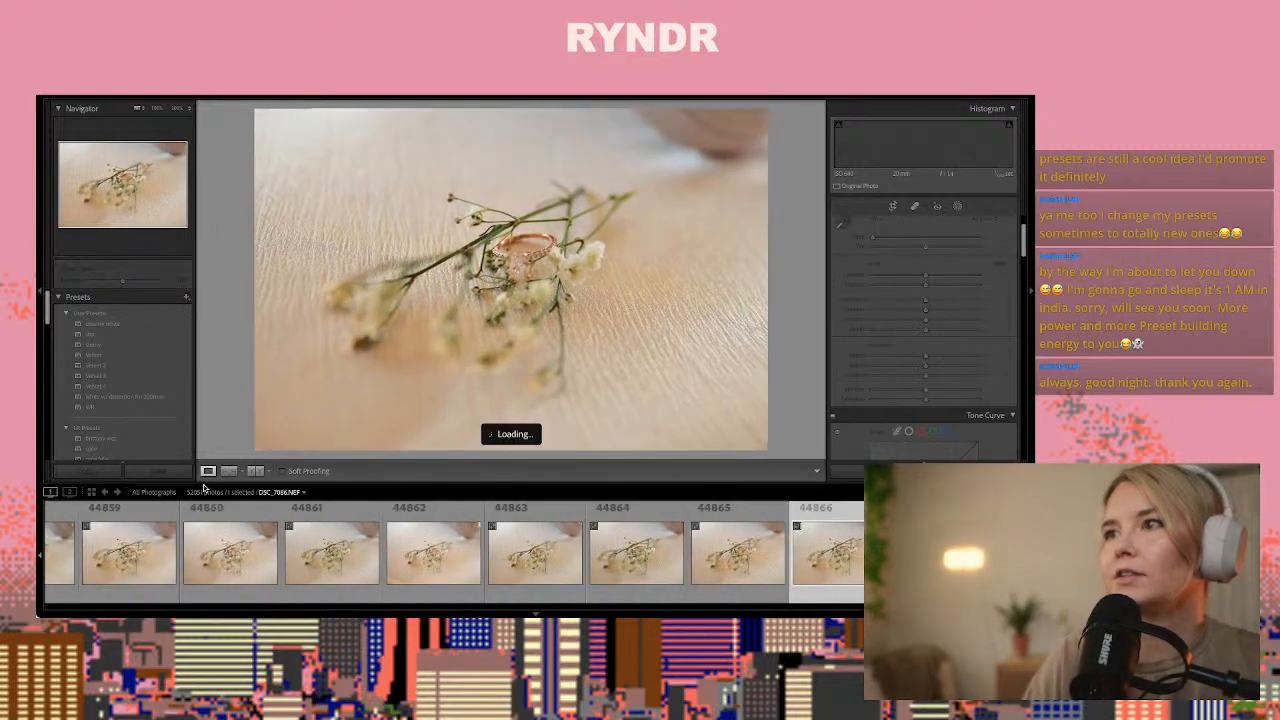
{"action": "key", "text": "Right"}
{"action": "key", "text": "Right"}
{"action": "key", "text": "Right"}
{"action": "key", "text": "Right"}
{"action": "key", "text": "Left"}
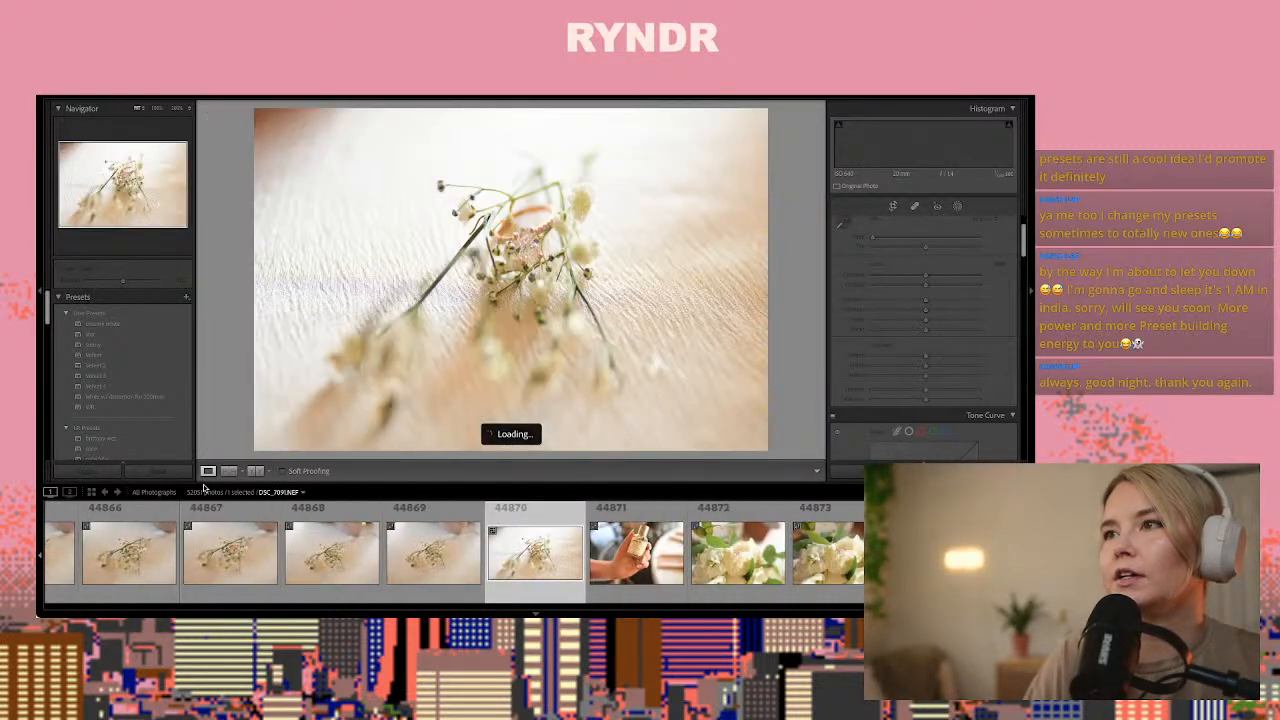
Check the diamond's sharpness in photo 44870 and paste the copied develop settings onto it
{"action": "left_click", "coordinate": [541, 252]}
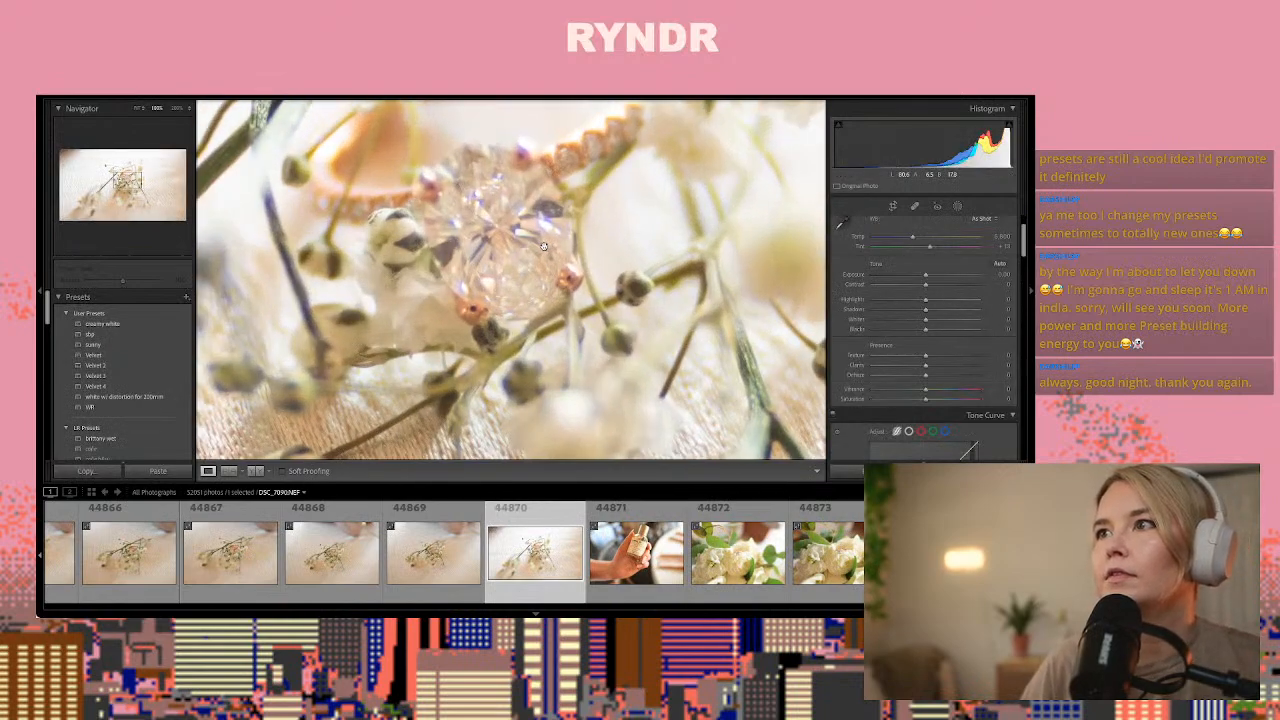
{"action": "left_click_drag", "start_coordinate": [545, 247], "coordinate": [565, 287]}
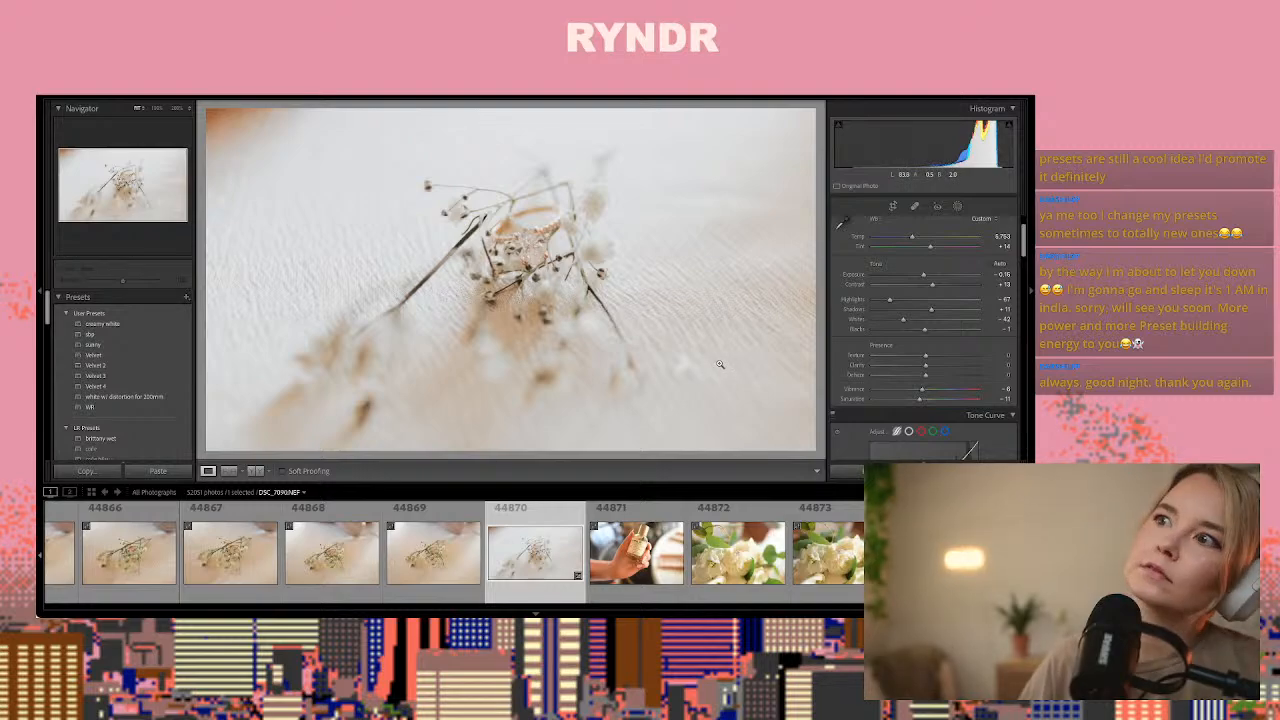
Paste the develop settings onto perfume photo 44871, set exposure to about +0.06 and copy the resulting settings
{"action": "key", "text": "Right"}
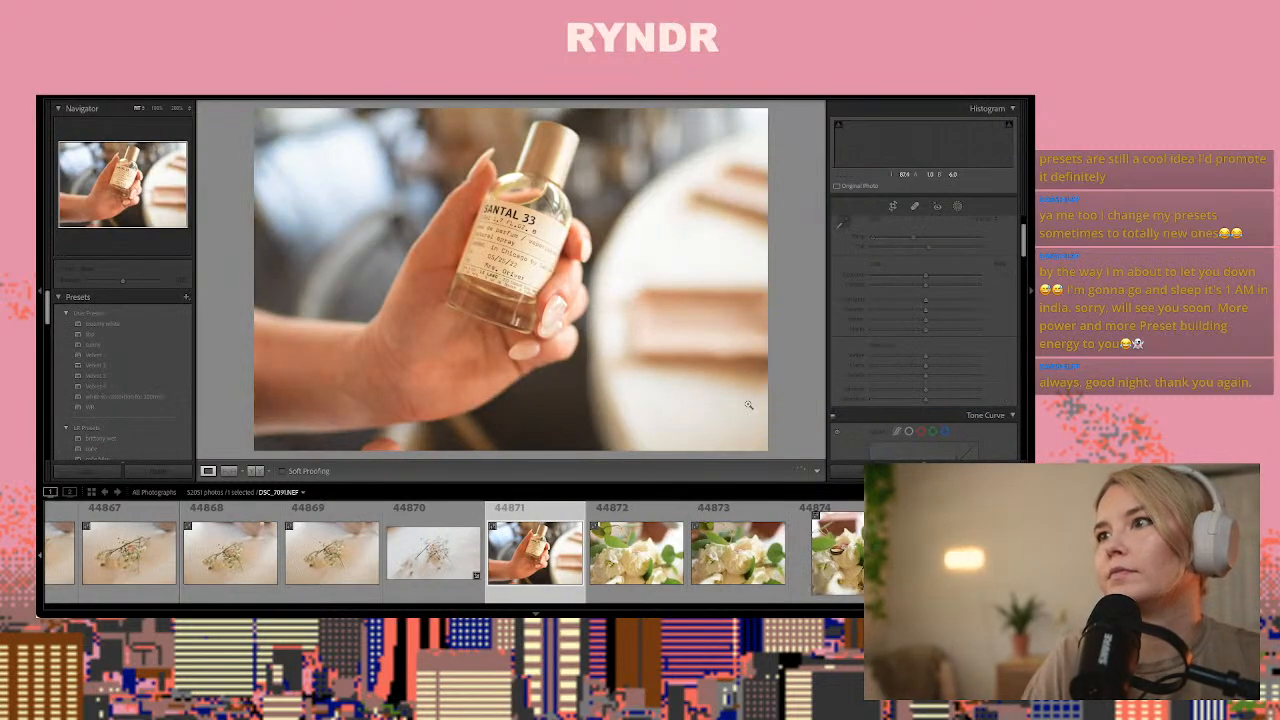
{"action": "key", "text": "ctrl+shift+v"}
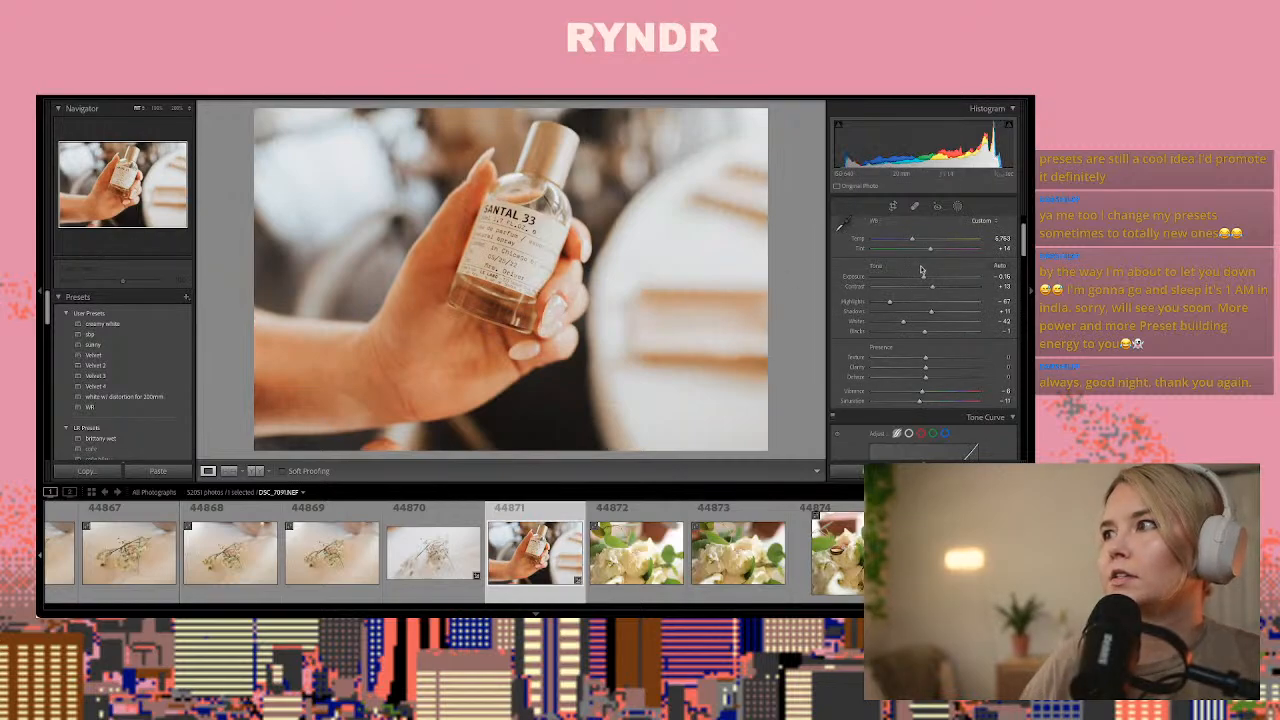
{"action": "left_click_drag", "start_coordinate": [925, 279], "coordinate": [928, 279]}
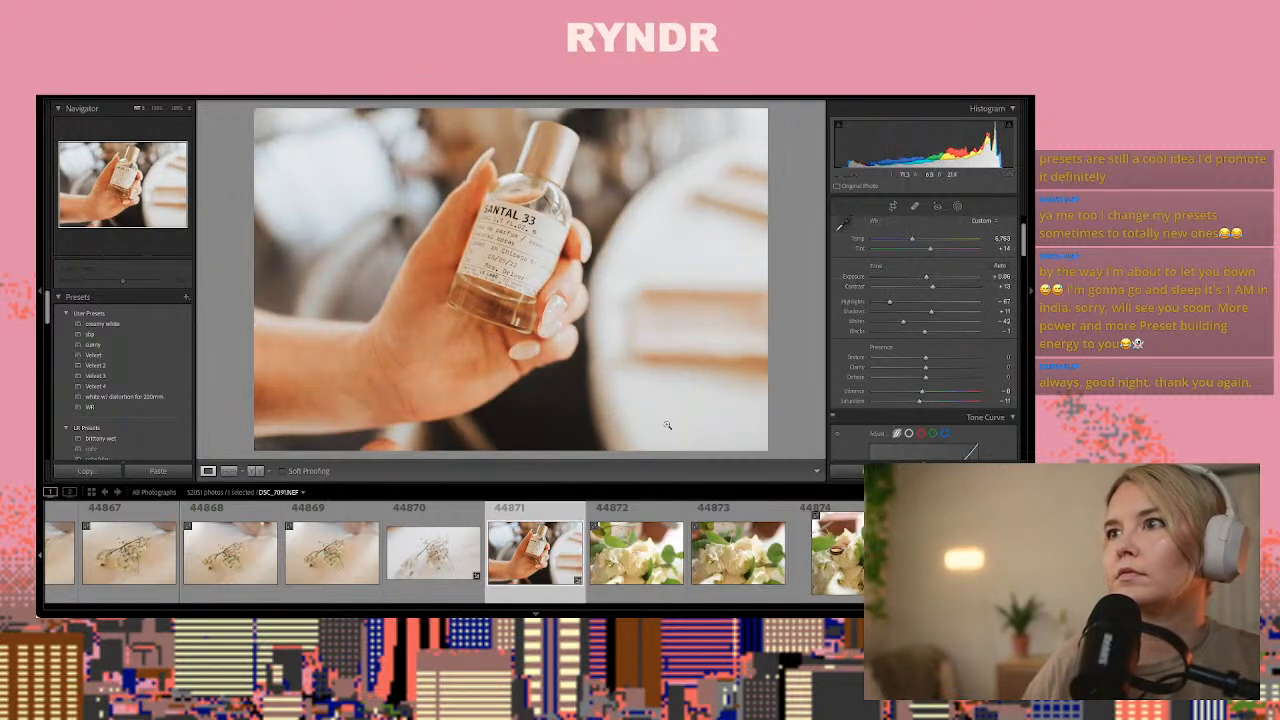
{"action": "key", "text": "ctrl+shift+c"}
{"action": "key", "text": "Return"}
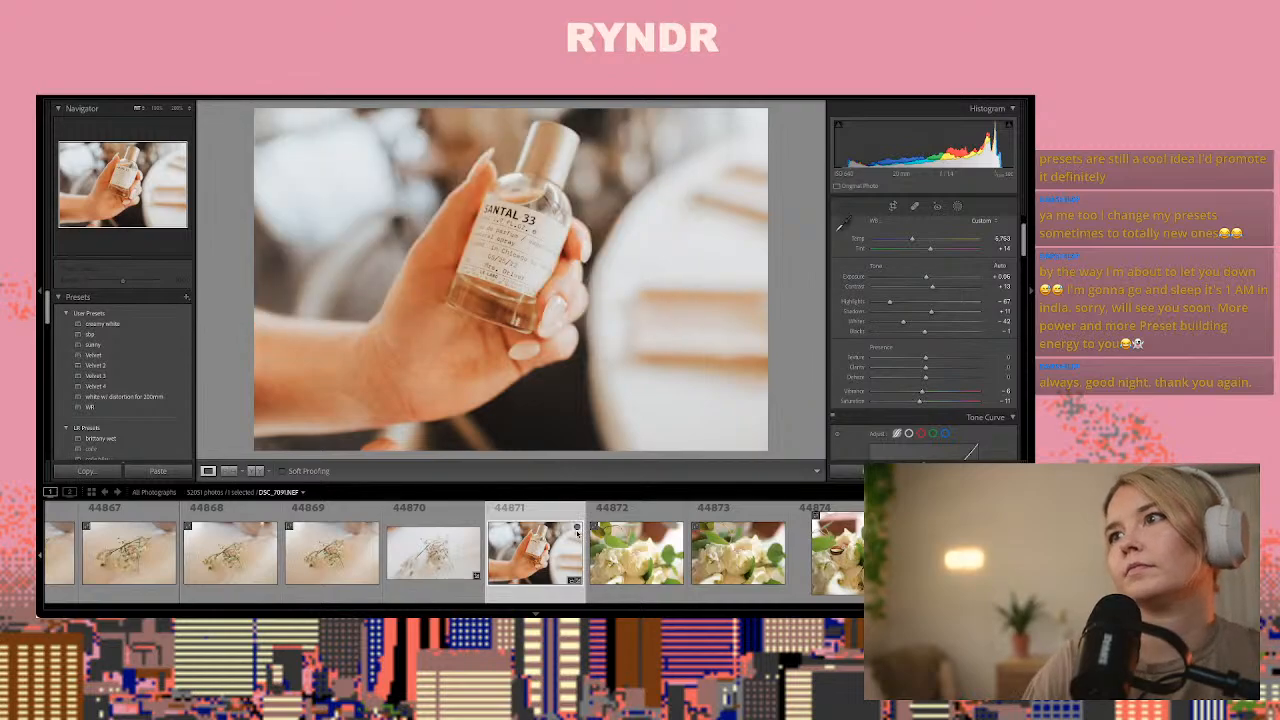
Compare the shots of the rings on the white bouquet, photos 44872 to 44874, for one to edit
{"action": "key", "text": "Right"}
{"action": "key", "text": "Right"}
{"action": "key", "text": "Right"}
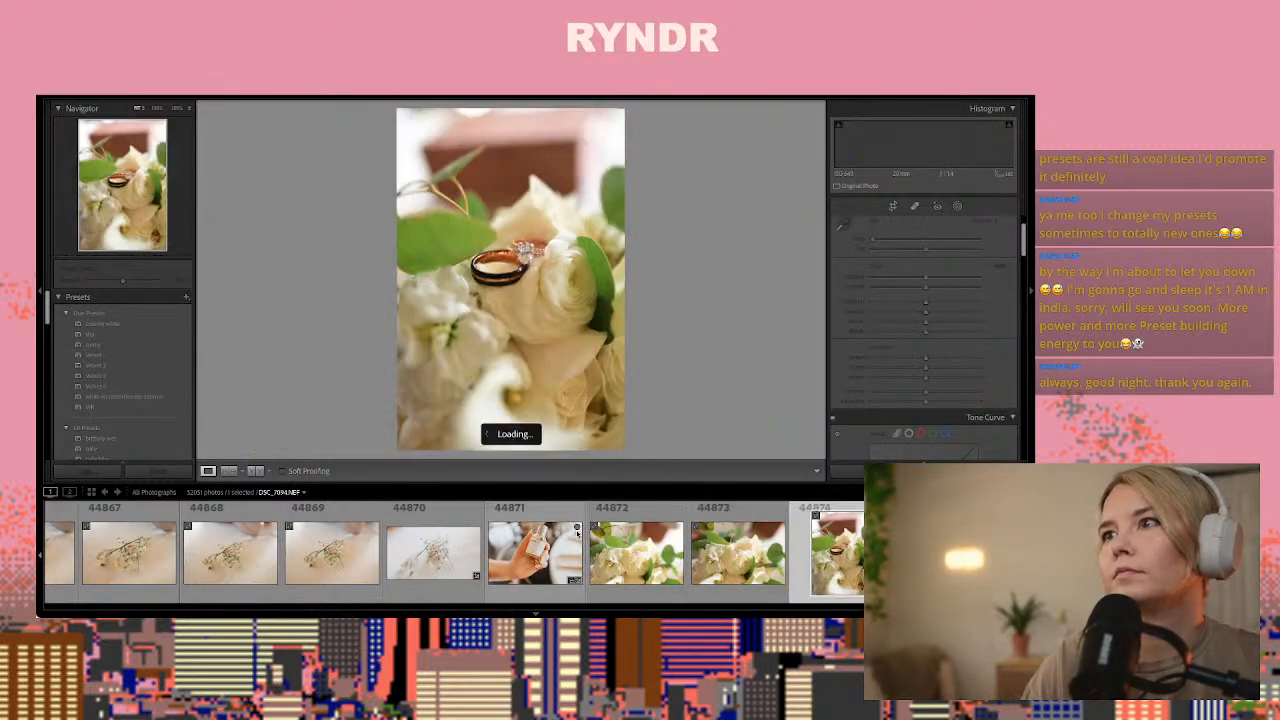
{"action": "key", "text": "Left"}
{"action": "key", "text": "Left"}
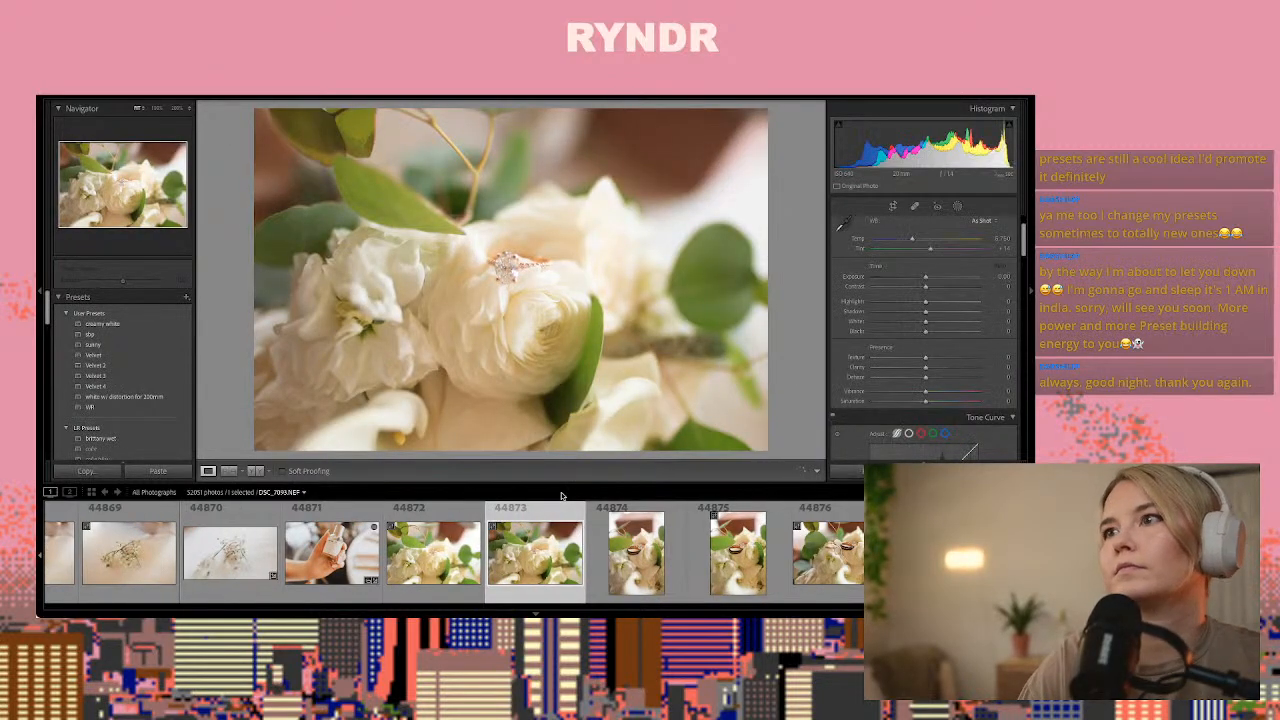
{"action": "key", "text": "Left"}
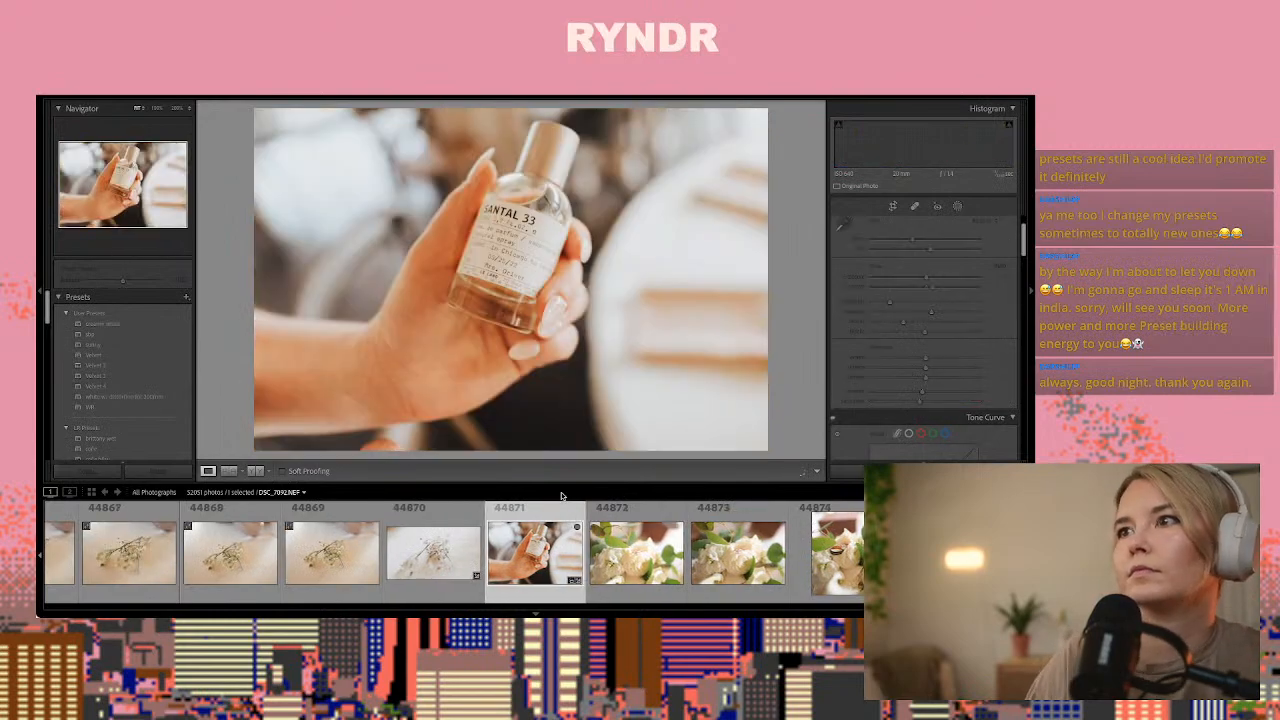
{"action": "key", "text": "ctrl+z"}
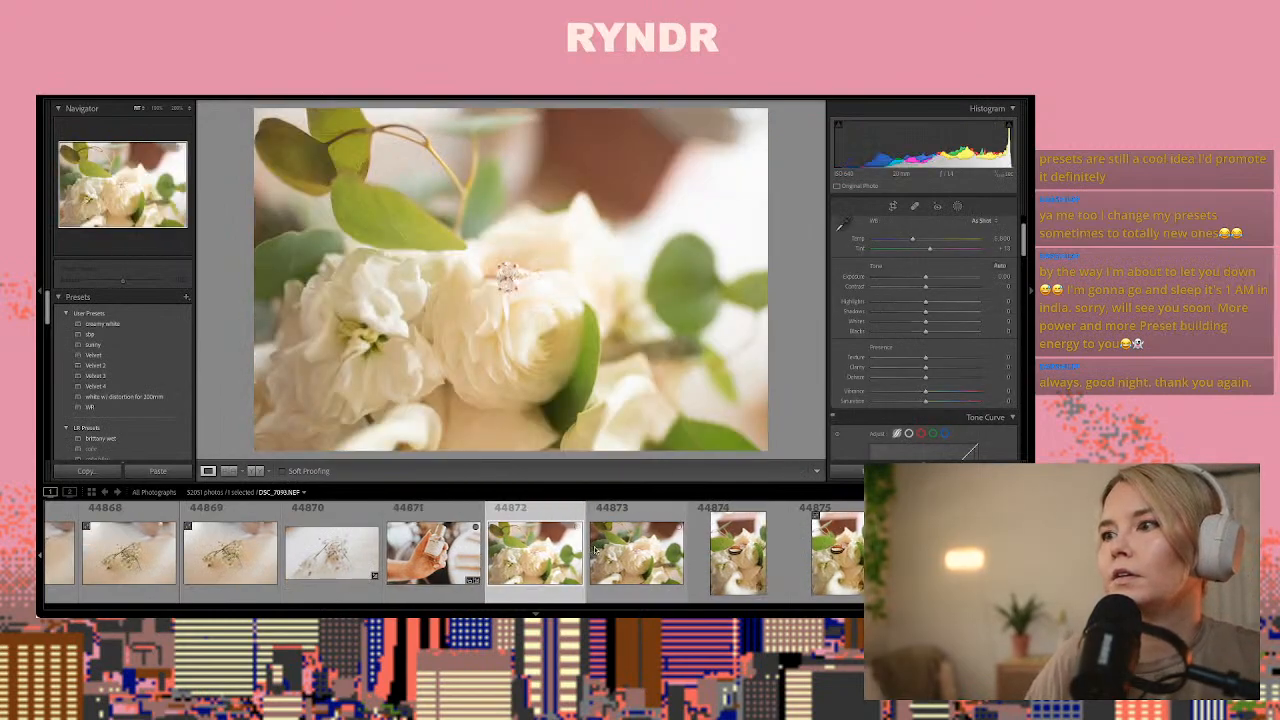
{"action": "left_click", "coordinate": [627, 557]}
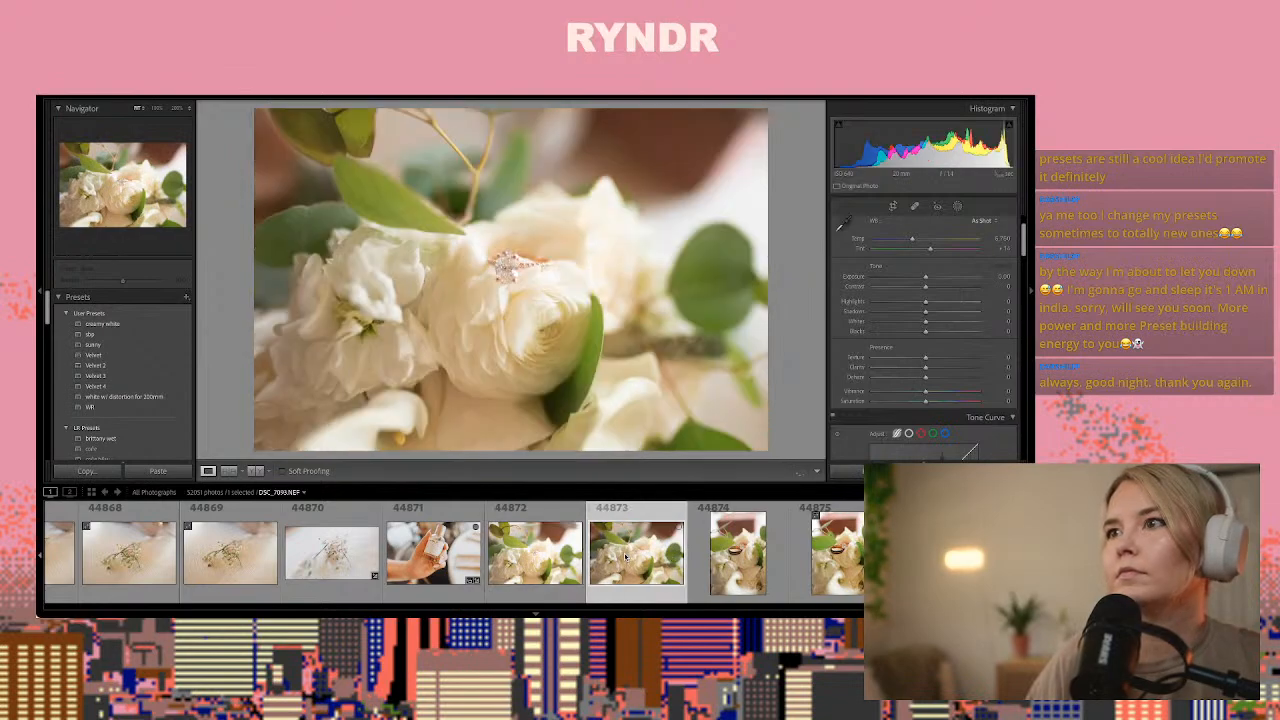
{"action": "key", "text": "Left"}
{"action": "key", "text": "Right"}
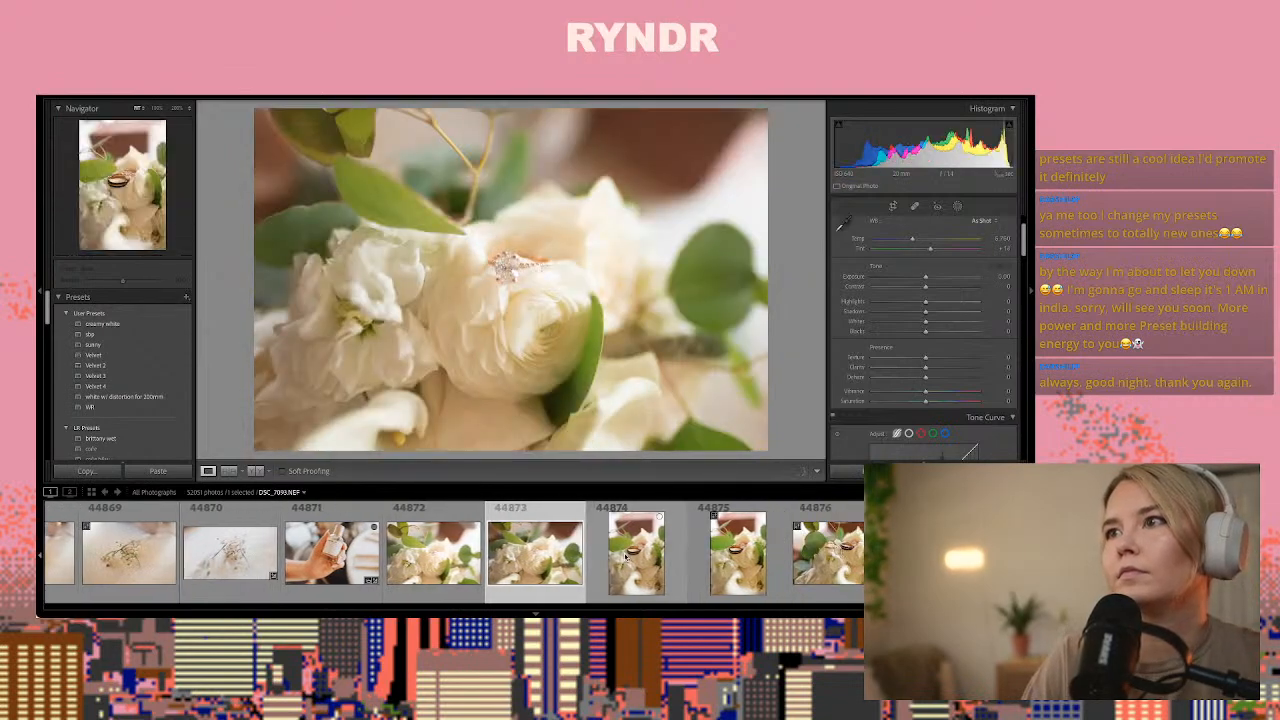
Paste the copied develop settings onto bouquet photo 44872 and create a new brush mask with the diamond in close view
{"action": "key", "text": "Left"}
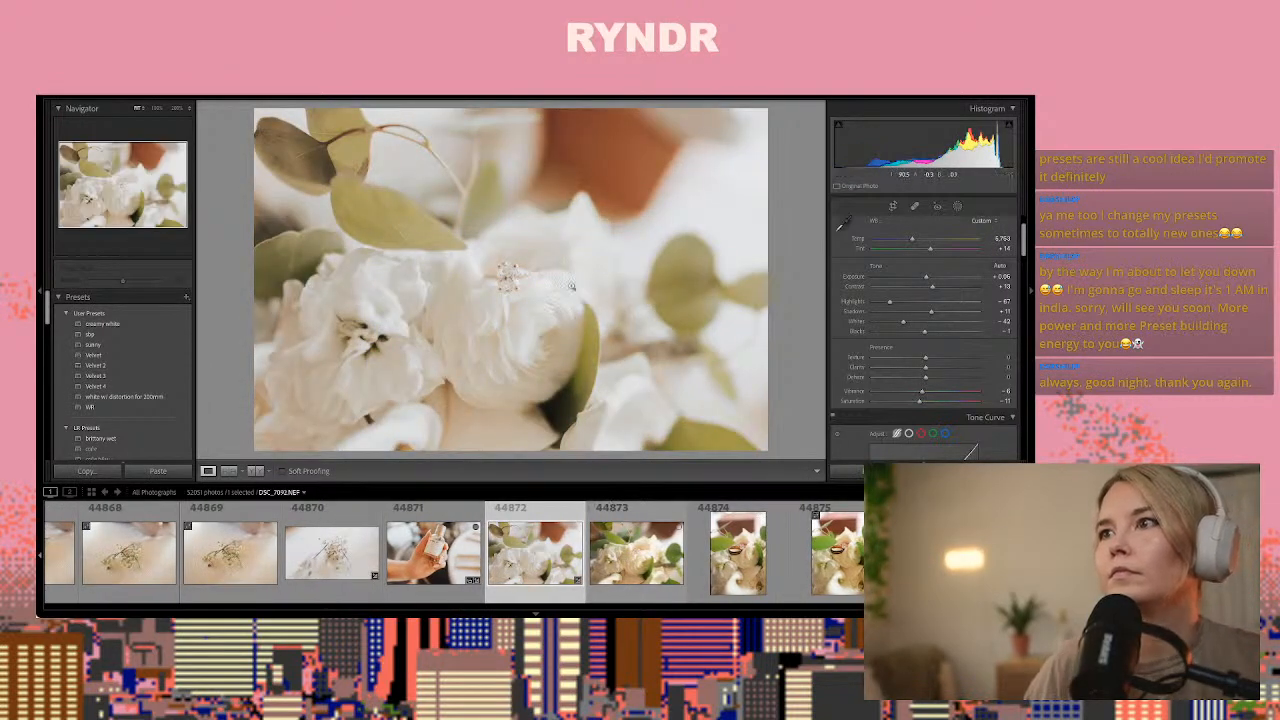
{"action": "left_click", "coordinate": [503, 275]}
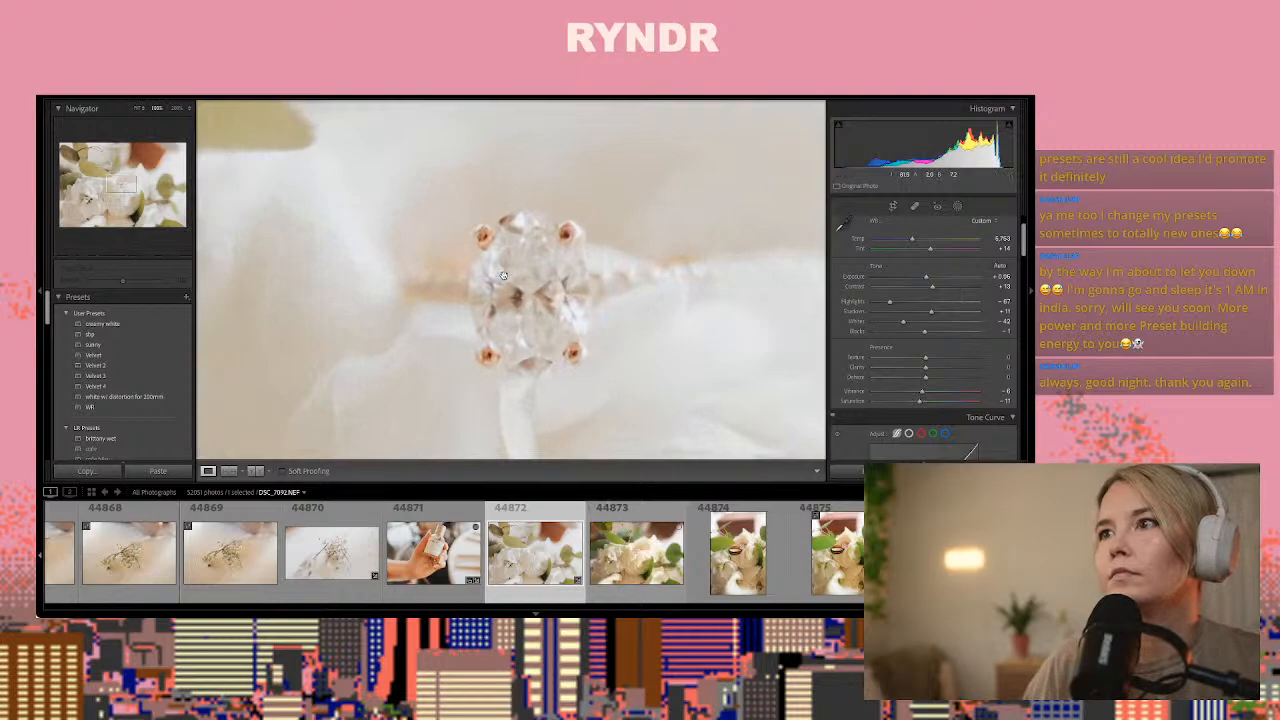
{"action": "left_click", "coordinate": [957, 208]}
{"action": "left_click", "coordinate": [858, 272]}
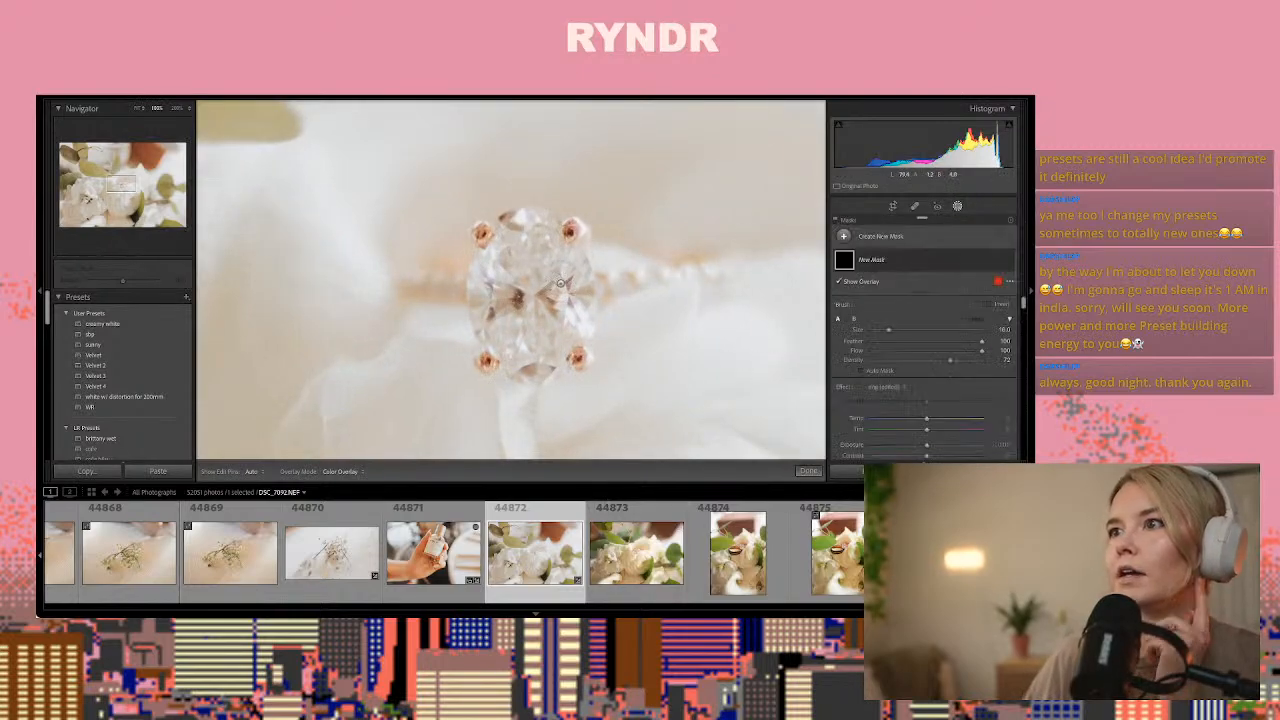
Choose the saved ring effect for the brush and paint it over the diamond in photo 44872
{"action": "scroll", "coordinate": [897, 393], "scroll_direction": "down", "scroll_amount": 5}
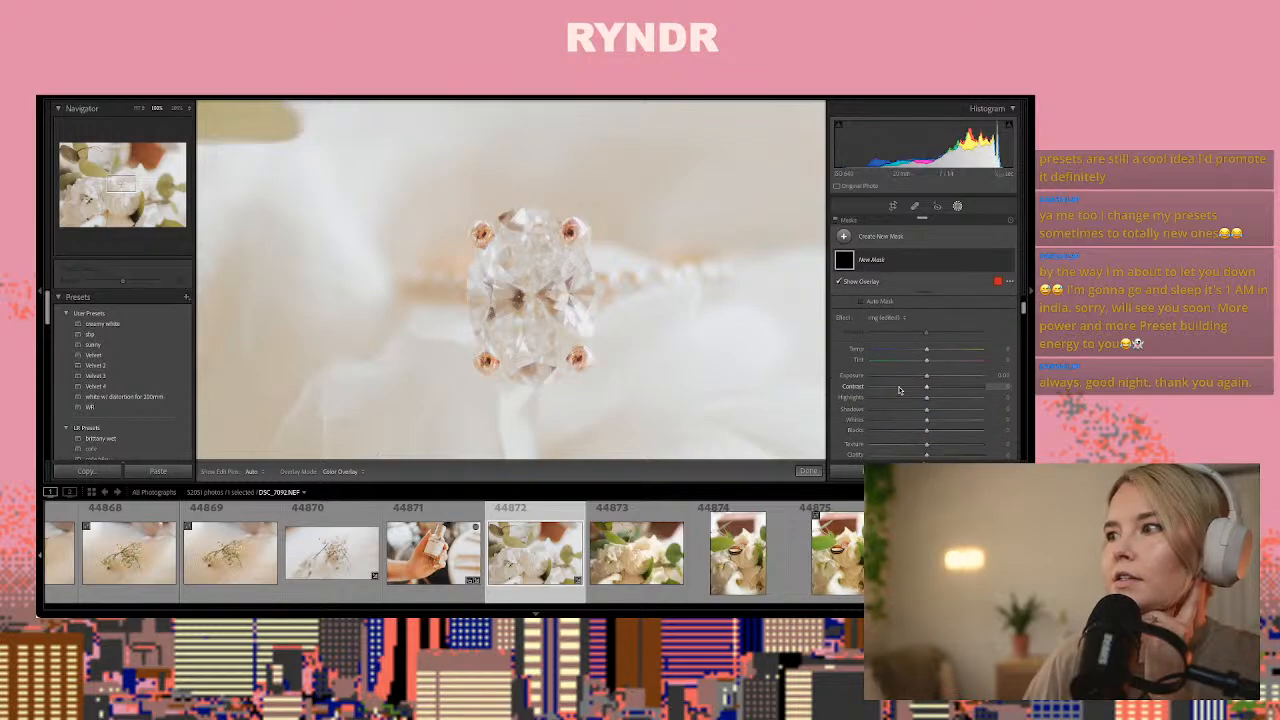
{"action": "scroll", "coordinate": [898, 384], "scroll_direction": "up", "scroll_amount": 5}
{"action": "left_click", "coordinate": [886, 390]}
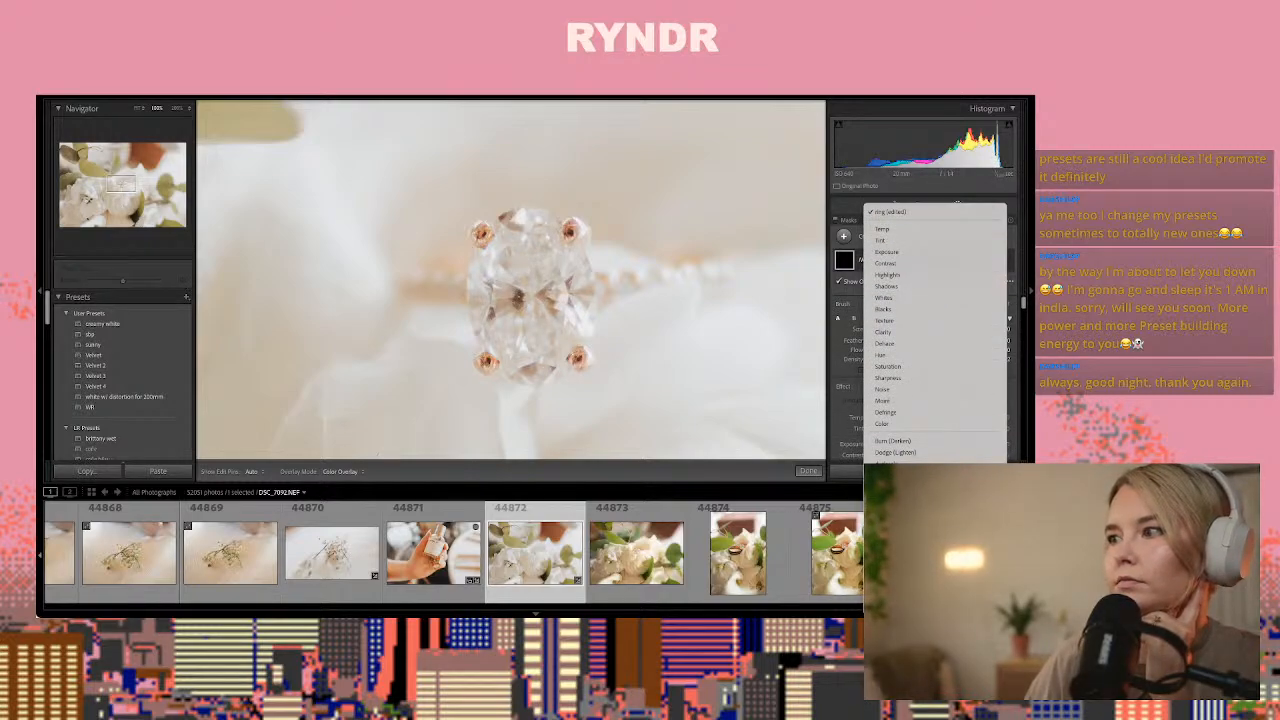
{"action": "left_click", "coordinate": [886, 499]}
{"action": "left_click_drag", "start_coordinate": [553, 291], "coordinate": [510, 316]}
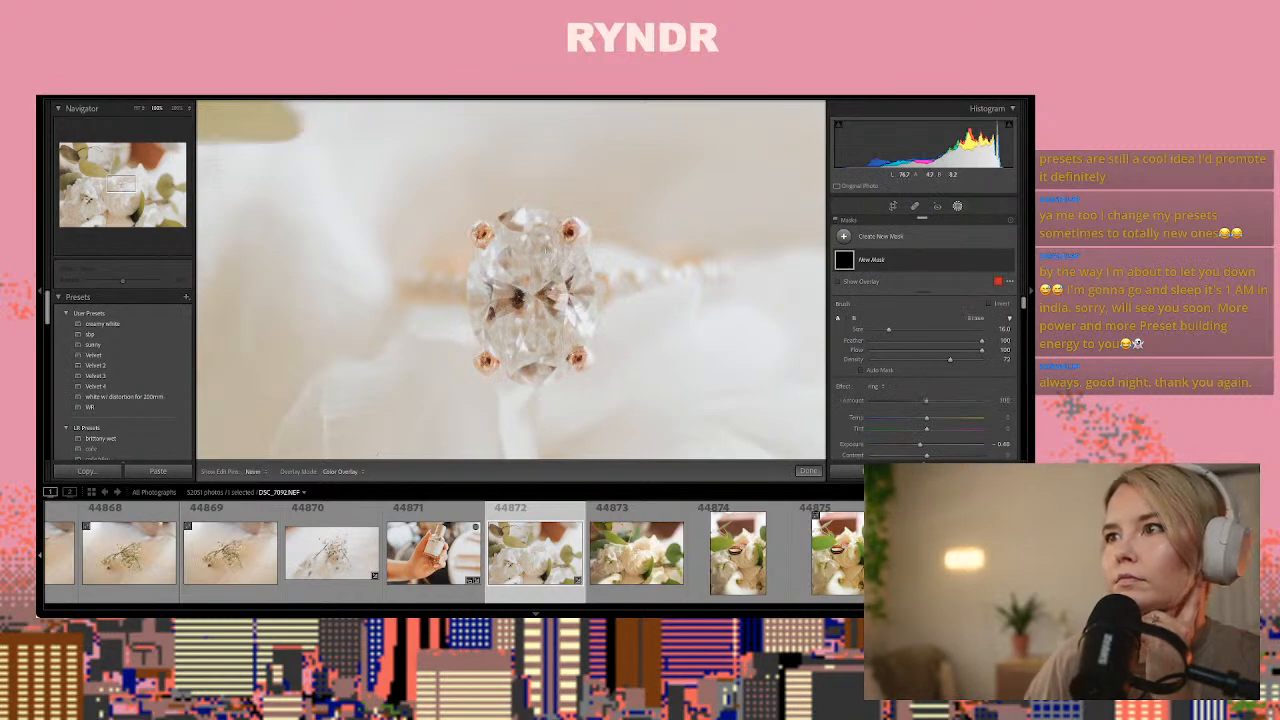
{"action": "left_click_drag", "start_coordinate": [550, 290], "coordinate": [553, 293]}
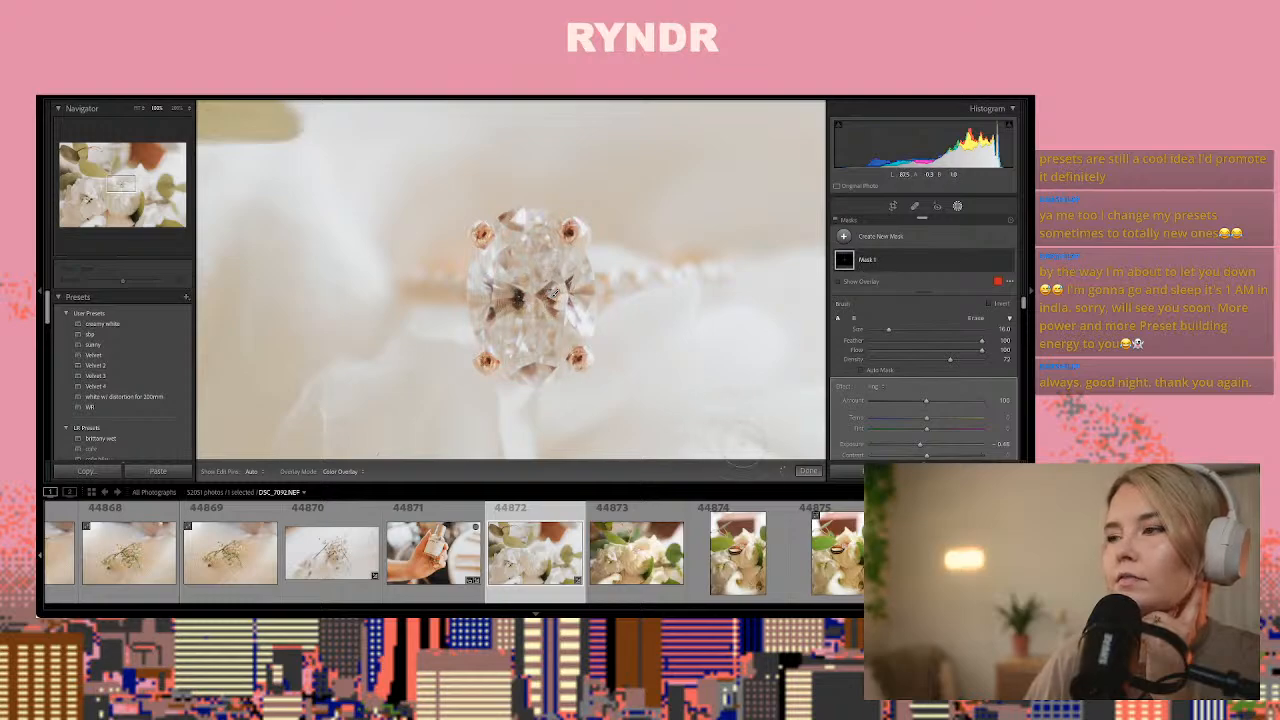
Finish masking and lower the overall exposure of photo 44872 to about -0.36
{"action": "left_click", "coordinate": [808, 472]}
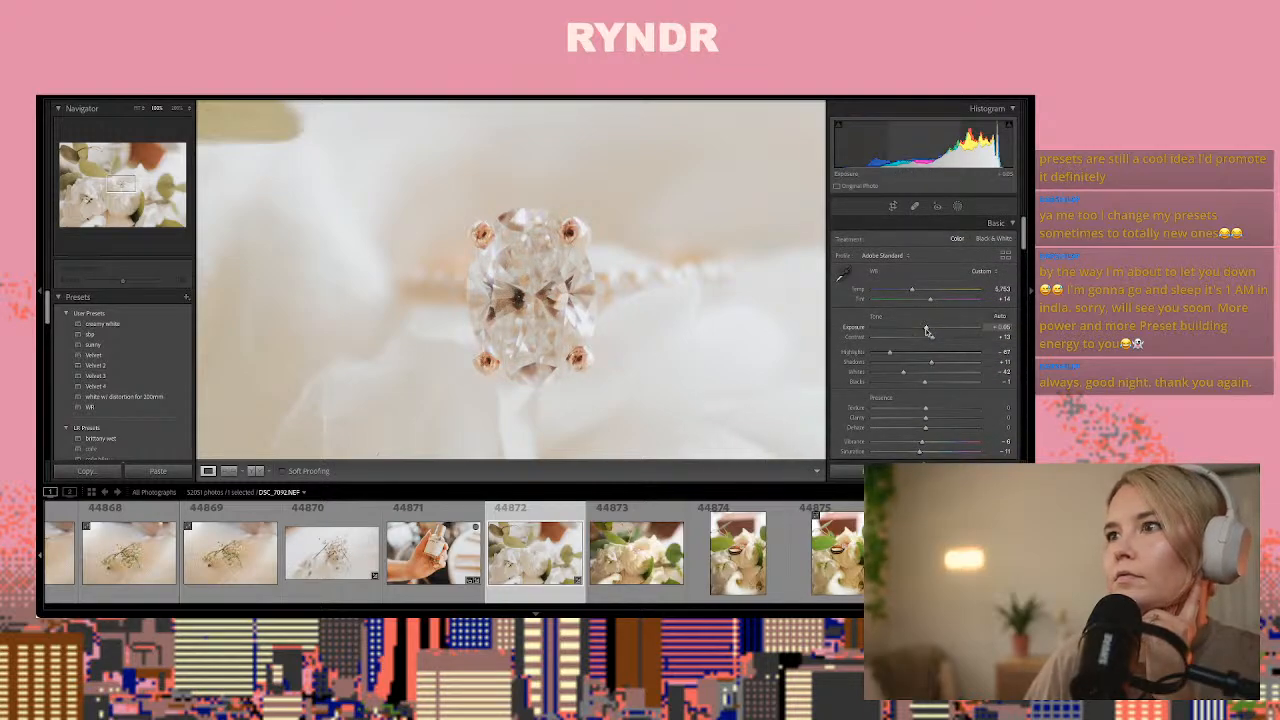
{"action": "left_click_drag", "start_coordinate": [927, 332], "coordinate": [921, 332]}
{"action": "key", "text": "z"}
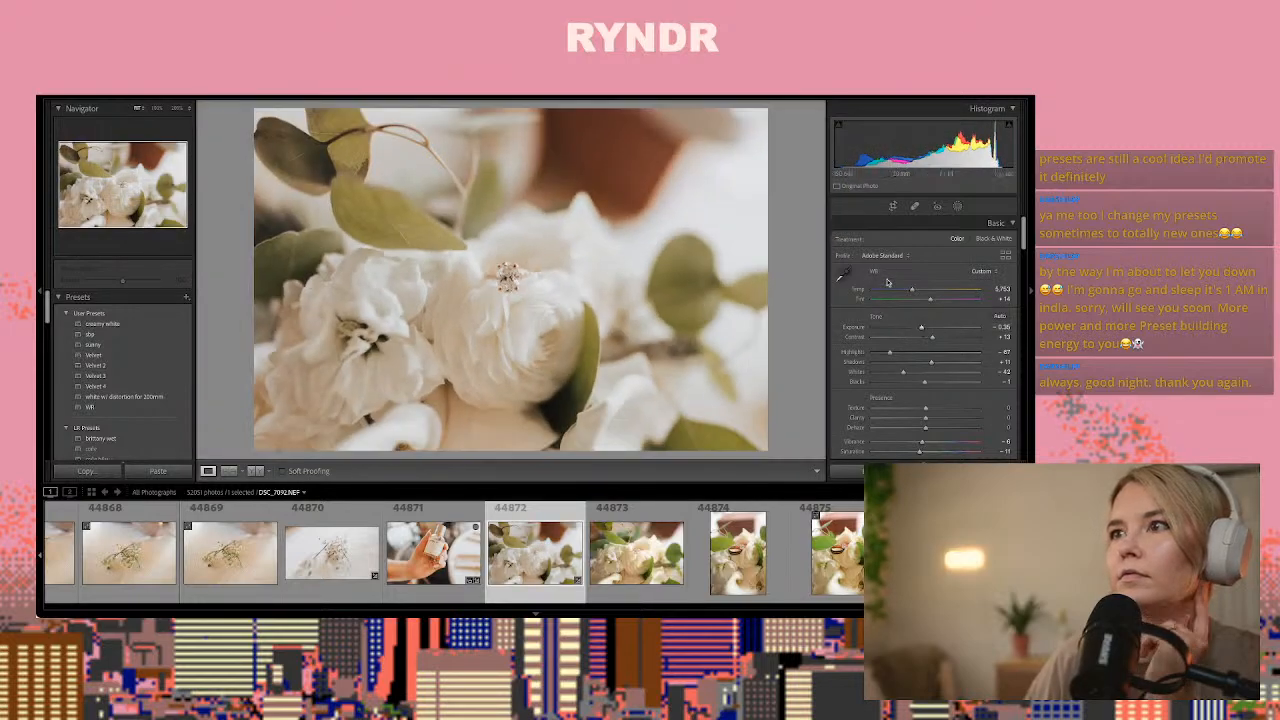
Go through the following bouquet ring shots and paste the copied develop settings onto photo 44876
{"action": "left_click", "coordinate": [762, 550]}
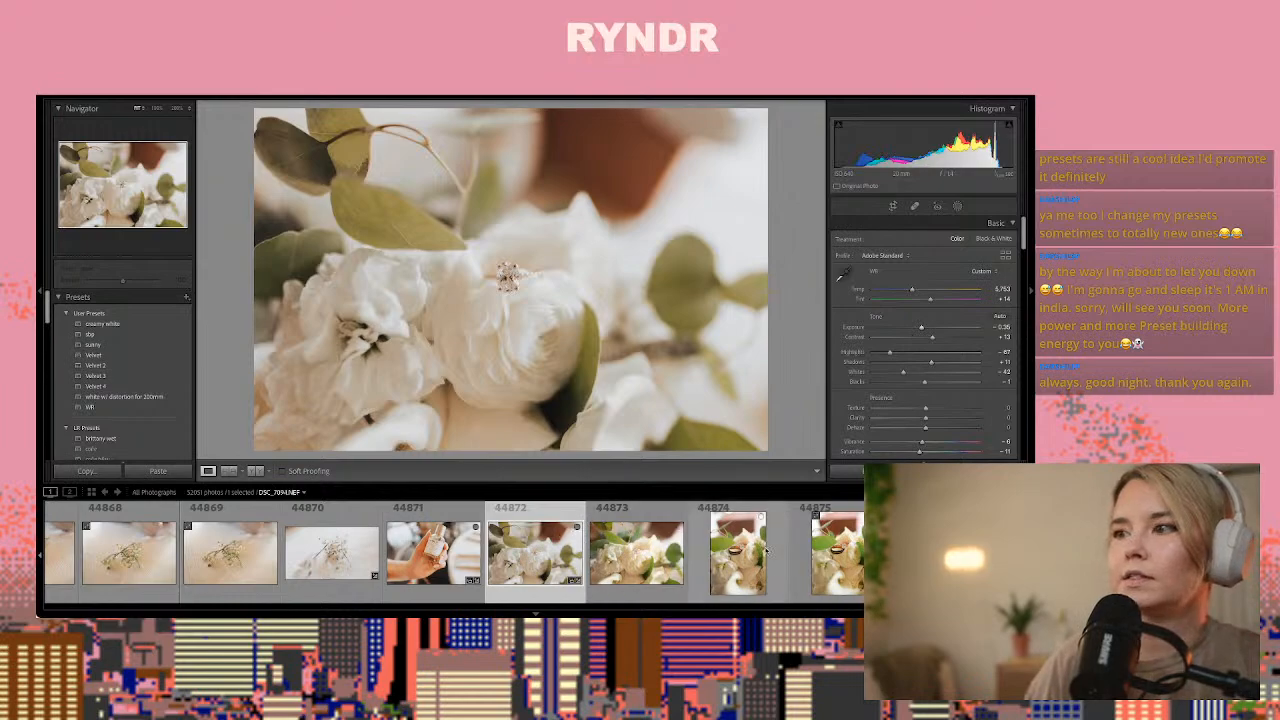
{"action": "key", "text": "Right"}
{"action": "key", "text": "Right"}
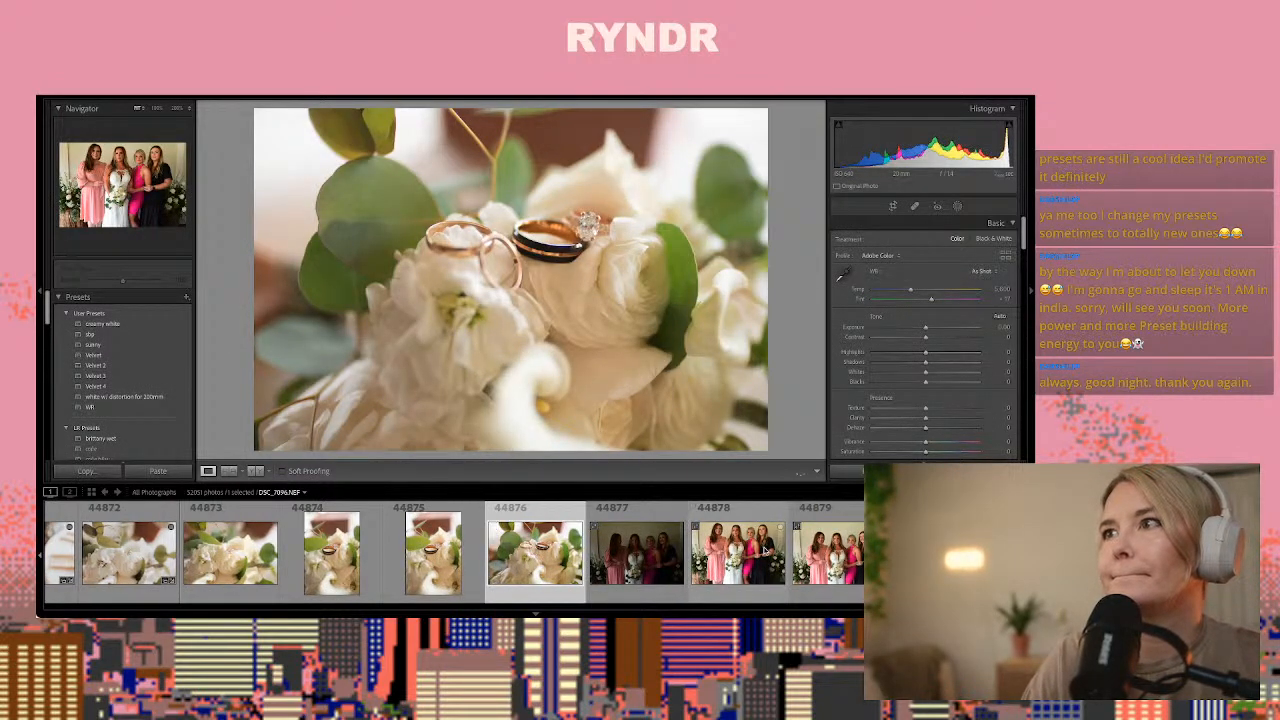
{"action": "key", "text": "ctrl+shift+v"}
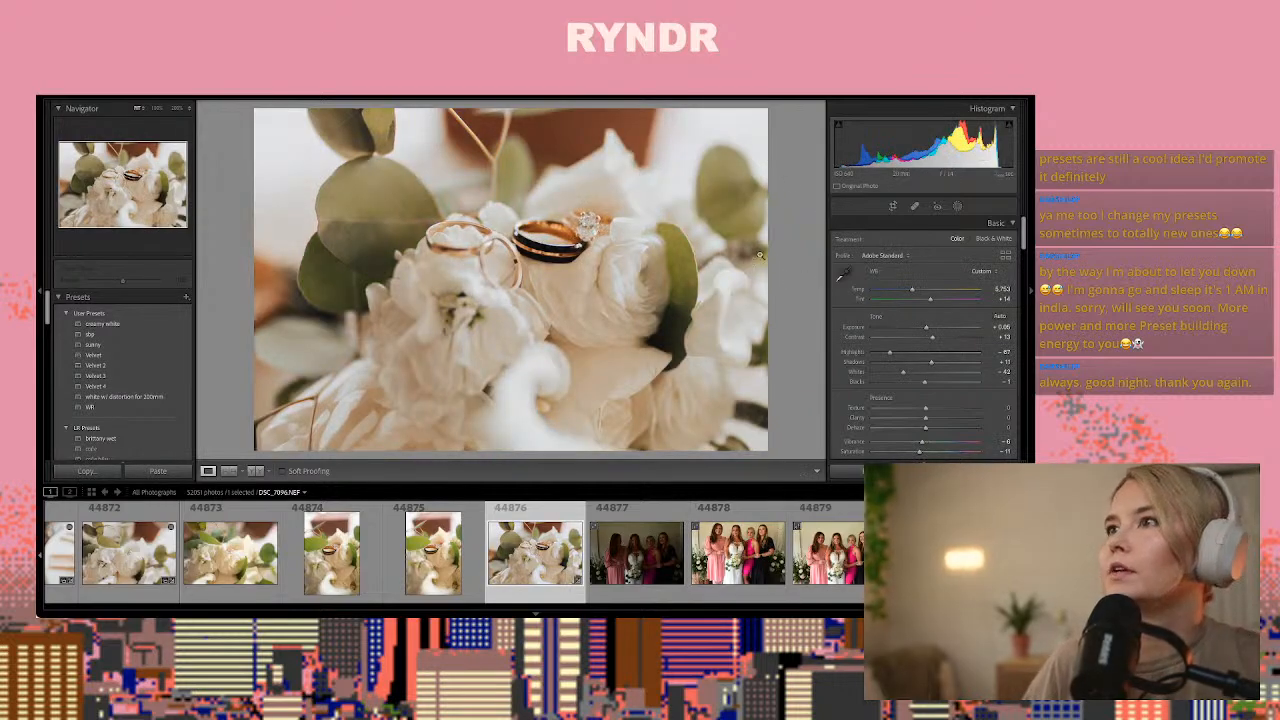
Create a new brush mask with the diamond of photo 44876 in close view and choose the saved ring effect
{"action": "left_click", "coordinate": [590, 226]}
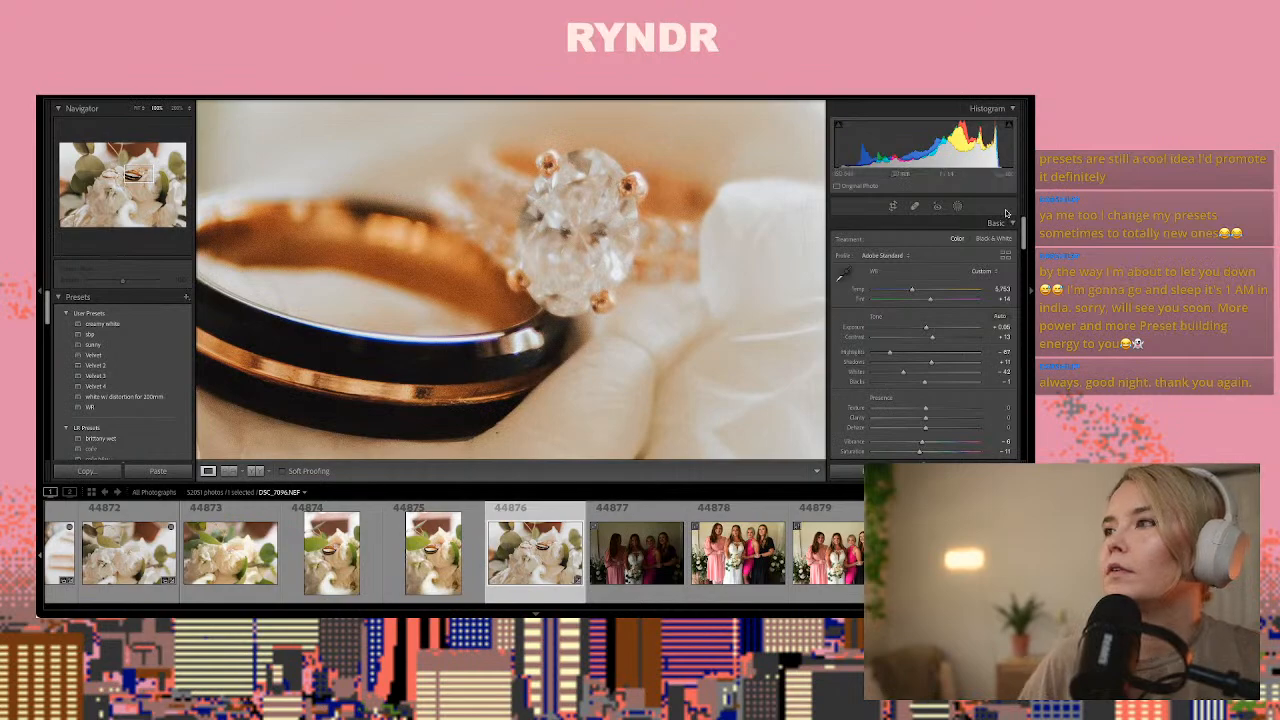
{"action": "left_click", "coordinate": [957, 206]}
{"action": "left_click", "coordinate": [858, 272]}
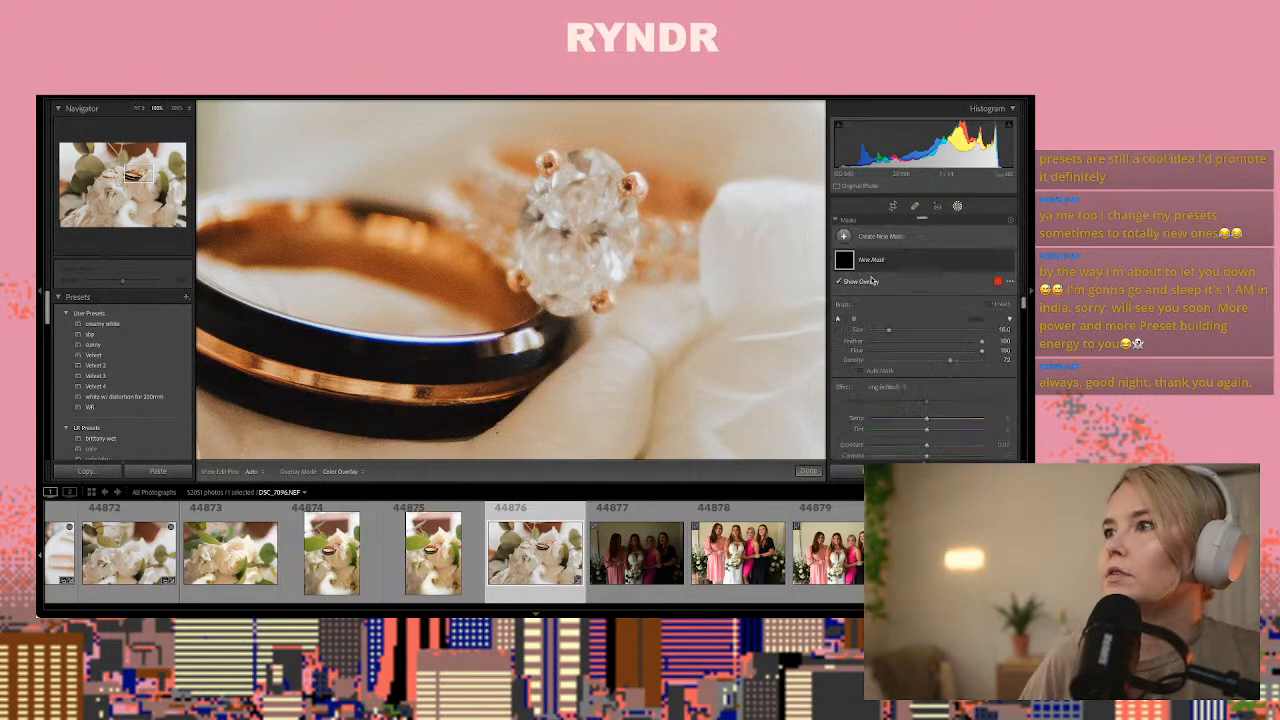
{"action": "left_click", "coordinate": [891, 386]}
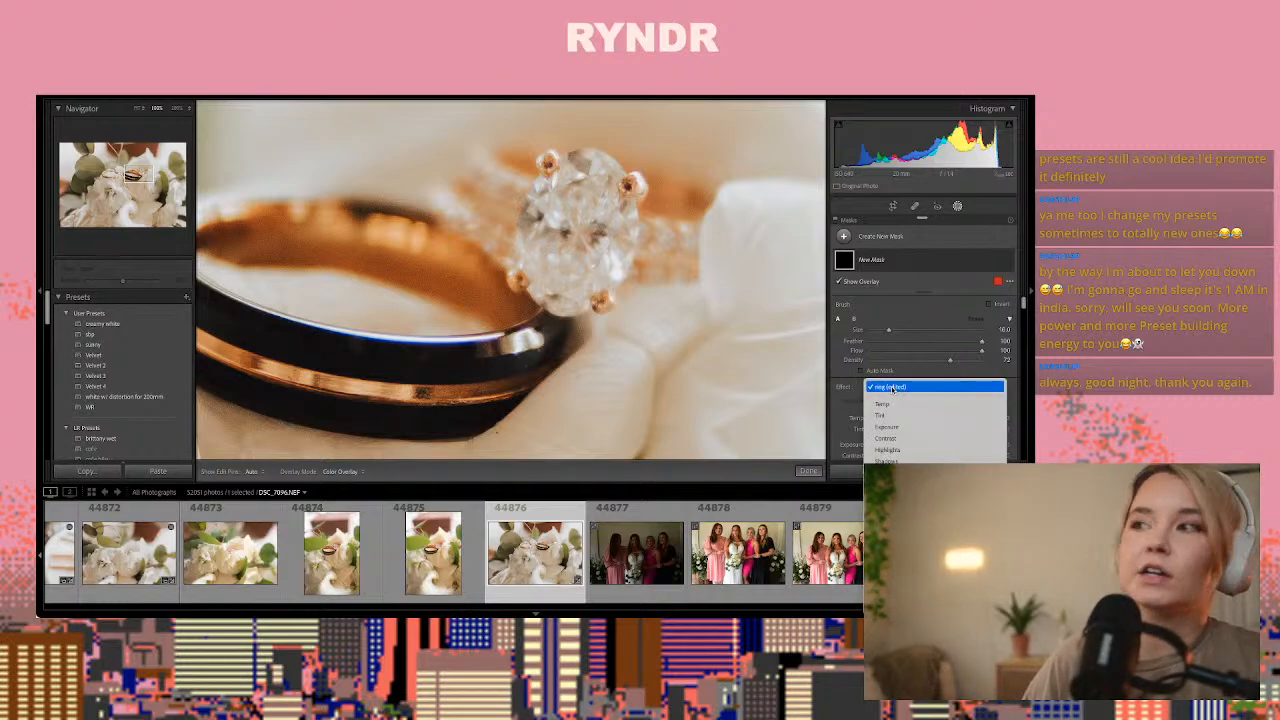
{"action": "scroll", "coordinate": [897, 416], "scroll_direction": "down", "scroll_amount": 5}
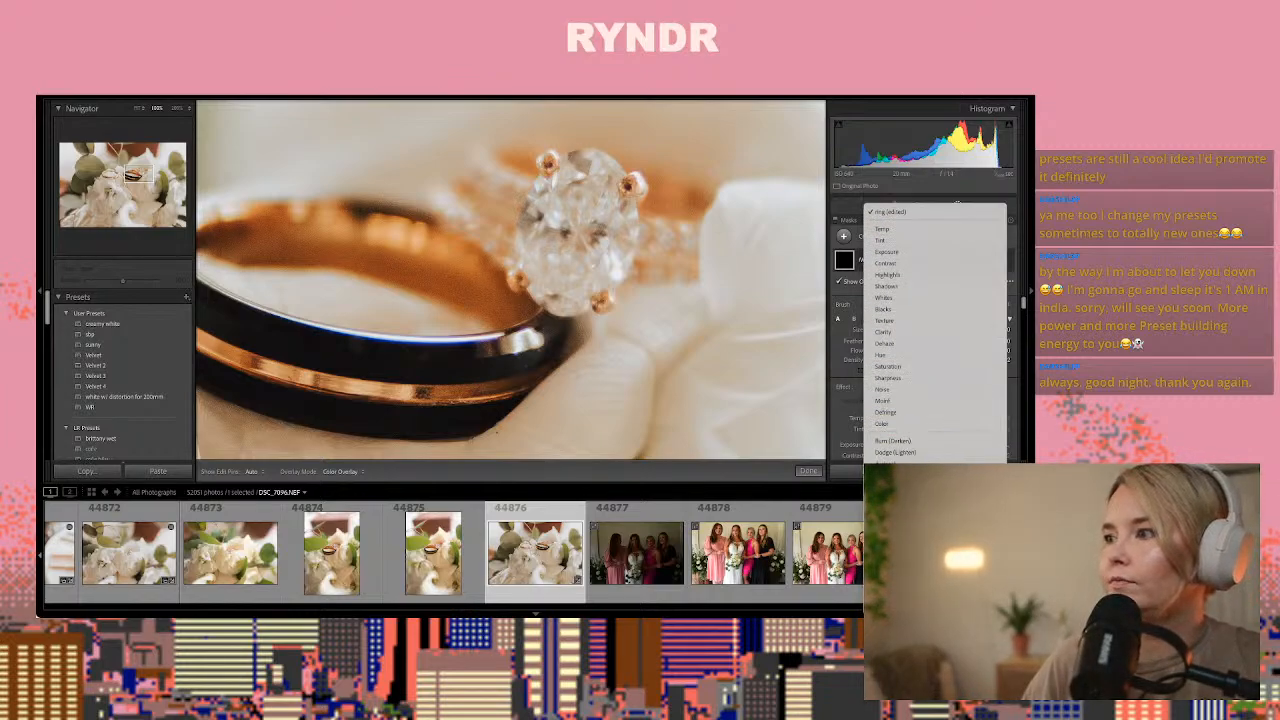
{"action": "left_click", "coordinate": [888, 560]}
Paint the ring effect over the diamond in photo 44876, finish masking and return to the full photo view
{"action": "mouse_move", "coordinate": [587, 210]}
{"action": "left_mouse_down"}
{"action": "mouse_move", "coordinate": [590, 232]}
{"action": "mouse_move", "coordinate": [556, 272]}
{"action": "left_mouse_up"}
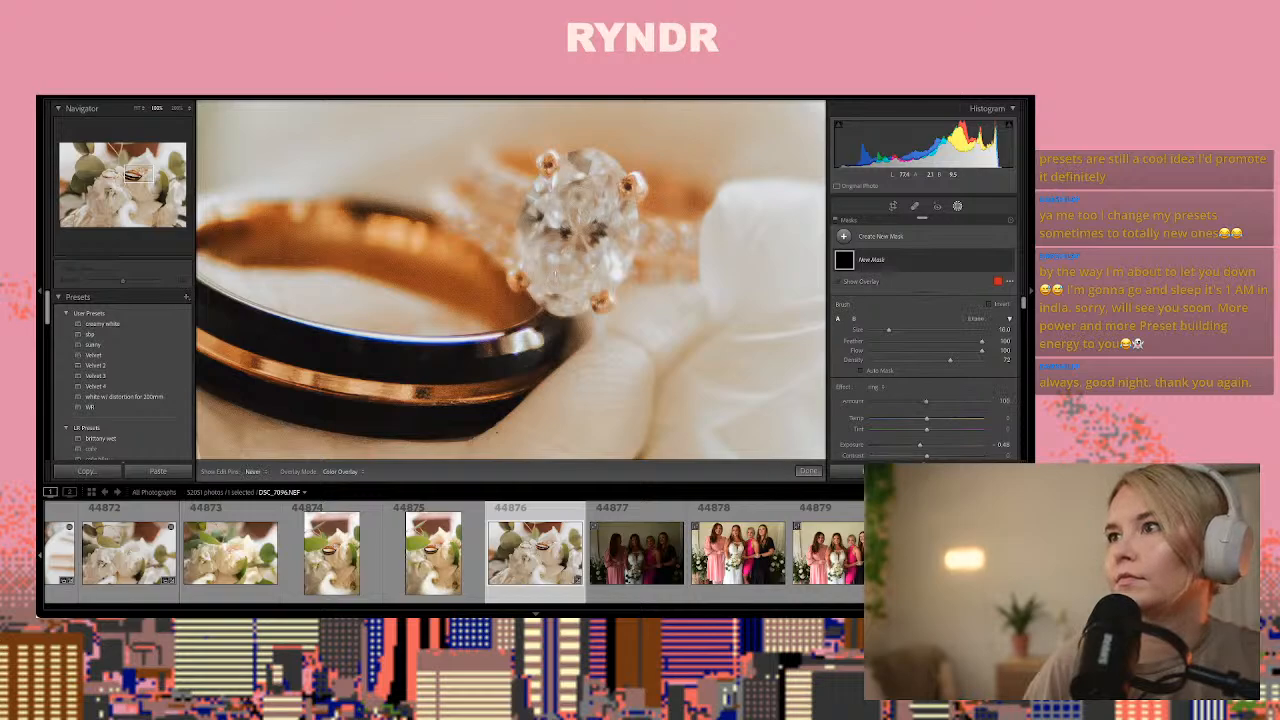
{"action": "key", "text": "h"}
{"action": "left_click", "coordinate": [807, 471]}
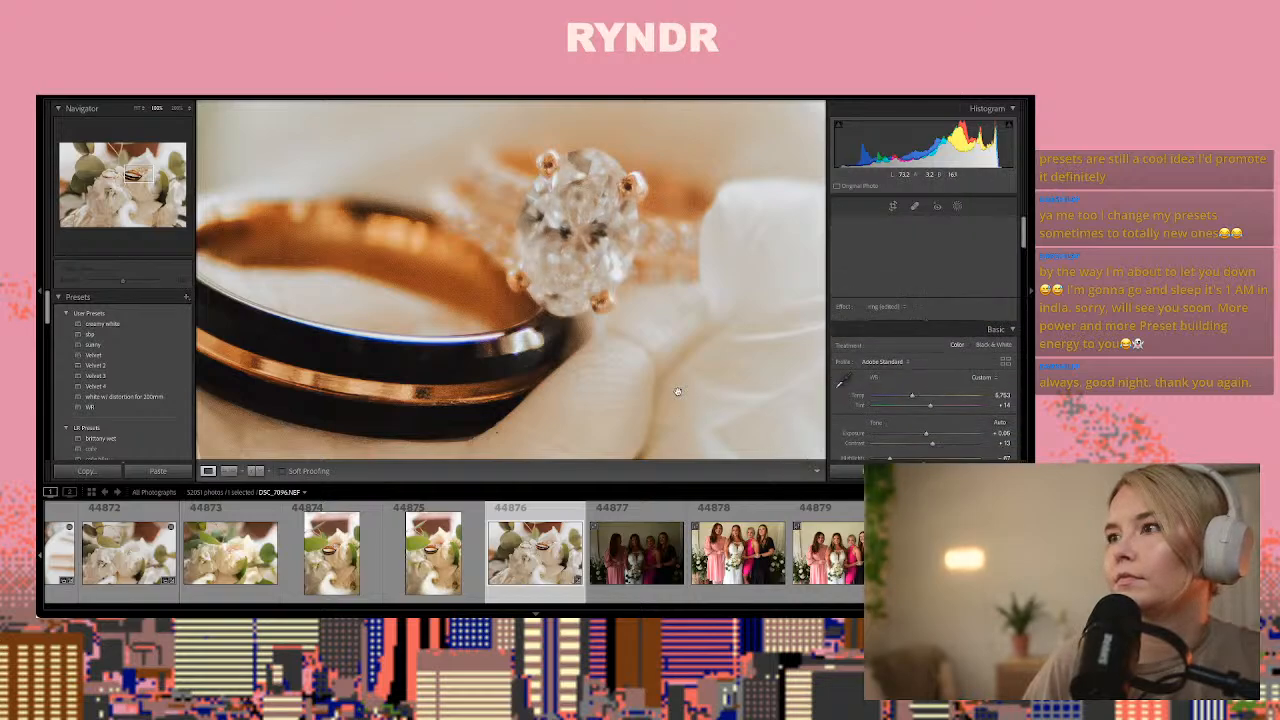
{"action": "left_click", "coordinate": [672, 386]}
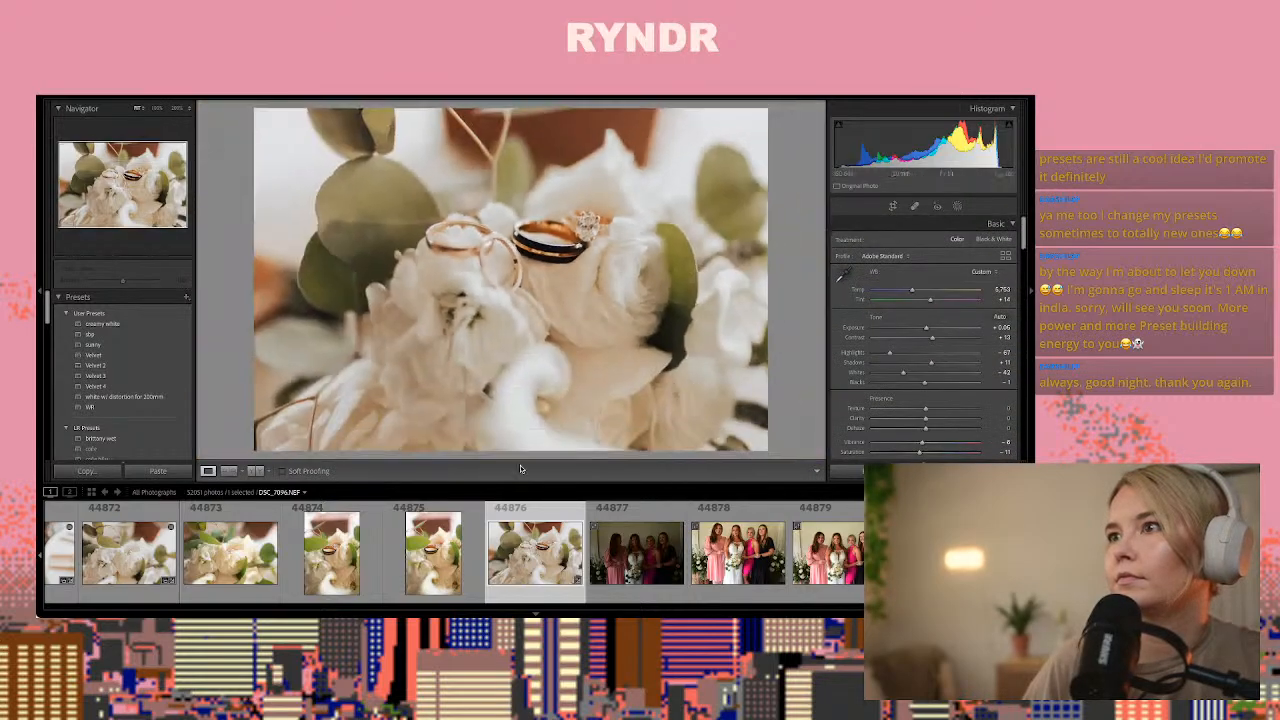
Crop photo 44876 tighter around the rings, trimming the lower part and sides of the bouquet
{"action": "left_click", "coordinate": [893, 206]}
{"action": "left_click_drag", "start_coordinate": [256, 450], "coordinate": [386, 397]}
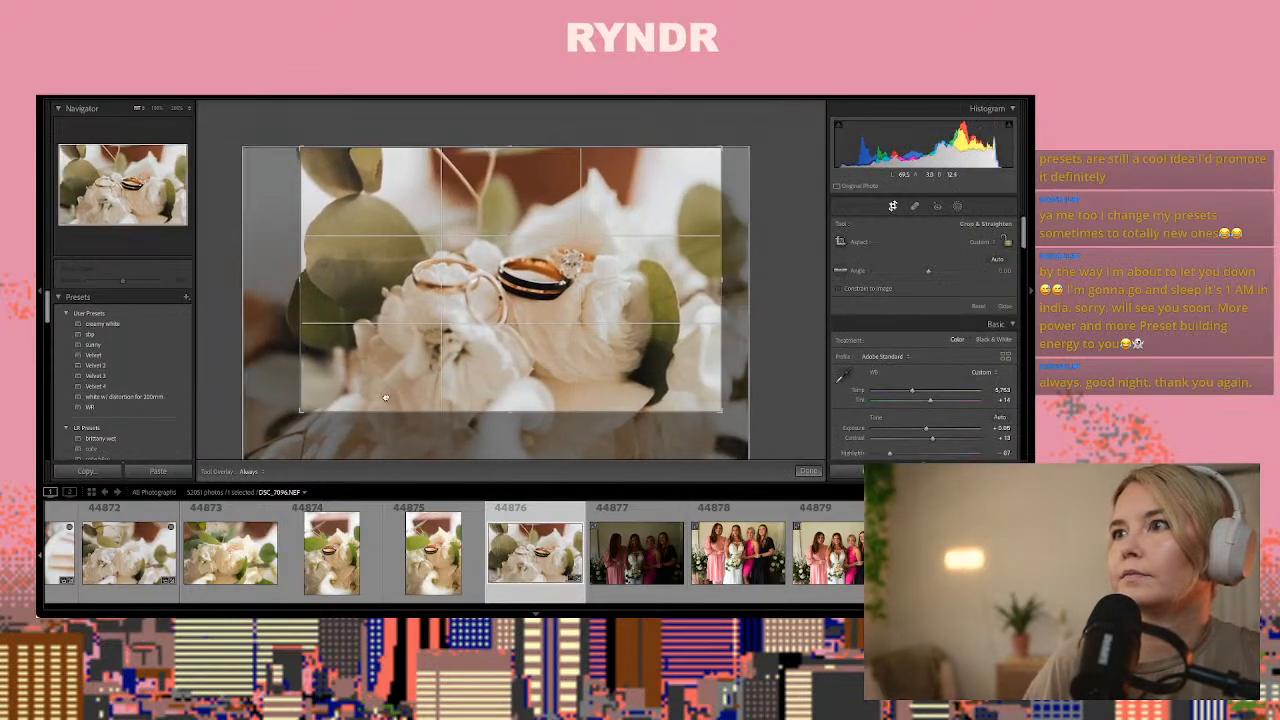
{"action": "left_click", "coordinate": [807, 471]}
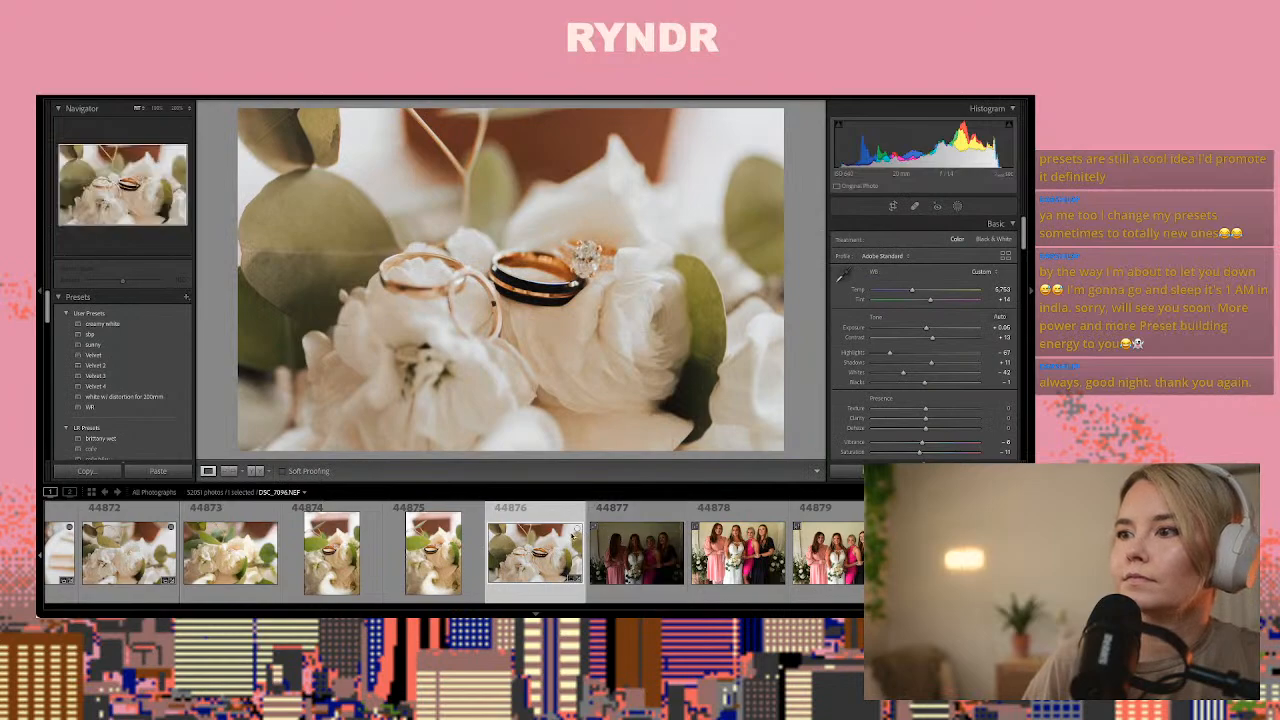
Return to the edited couple photo 44825 in front of the flower arrangements and copy its develop settings
{"action": "key", "text": "Right"}
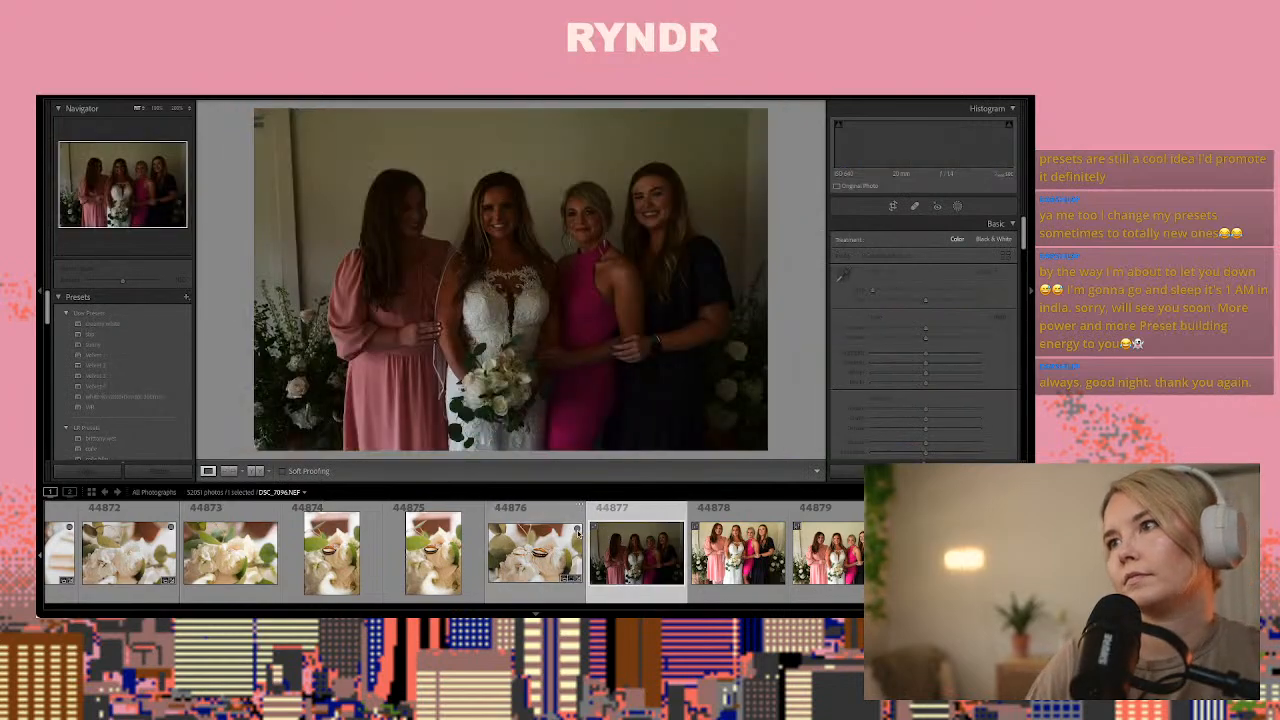
{"action": "key", "text": "Right"}
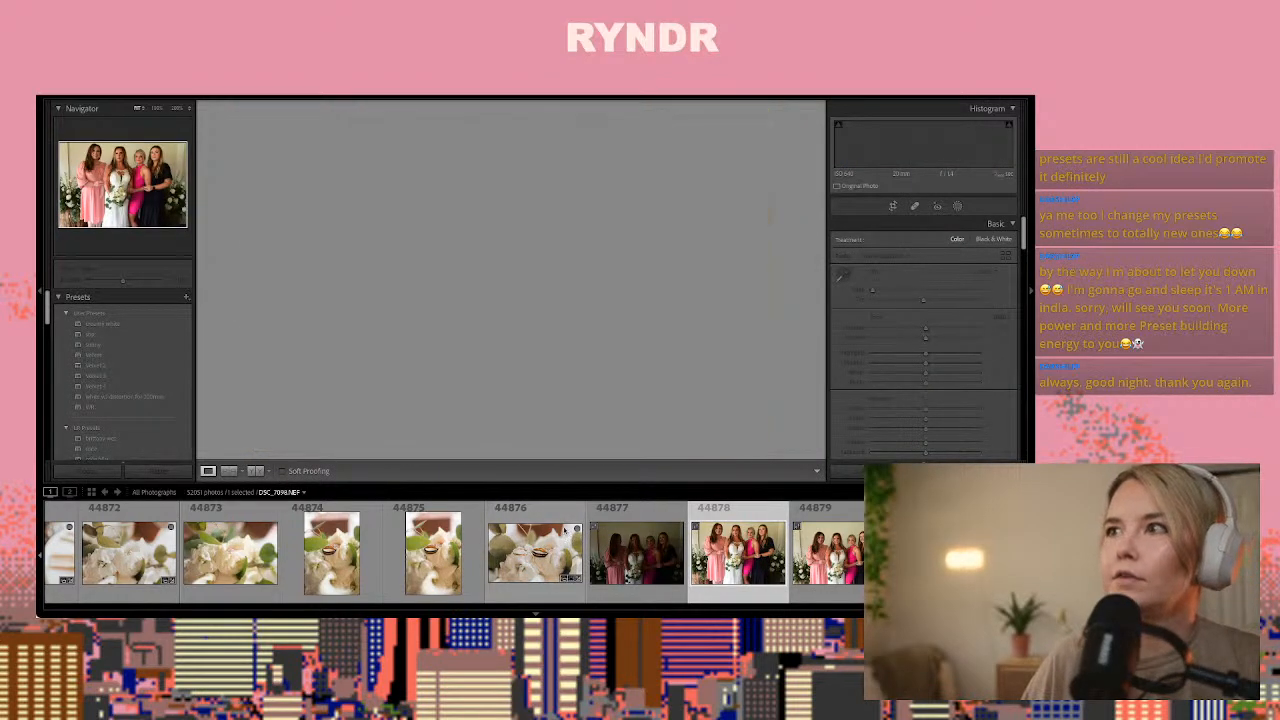
{"action": "scroll", "coordinate": [570, 533], "scroll_direction": "up", "scroll_amount": 5}
{"action": "scroll", "coordinate": [560, 533], "scroll_direction": "up", "scroll_amount": 10}
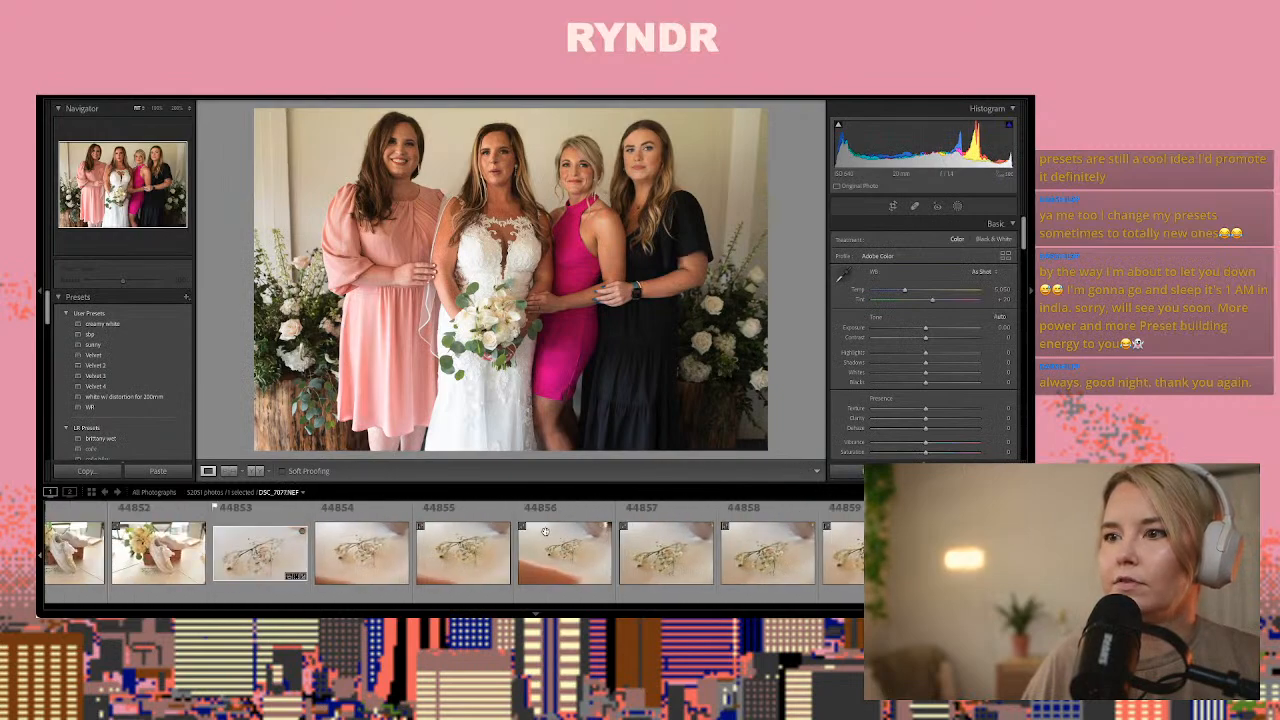
{"action": "scroll", "coordinate": [547, 533], "scroll_direction": "up", "scroll_amount": 7}
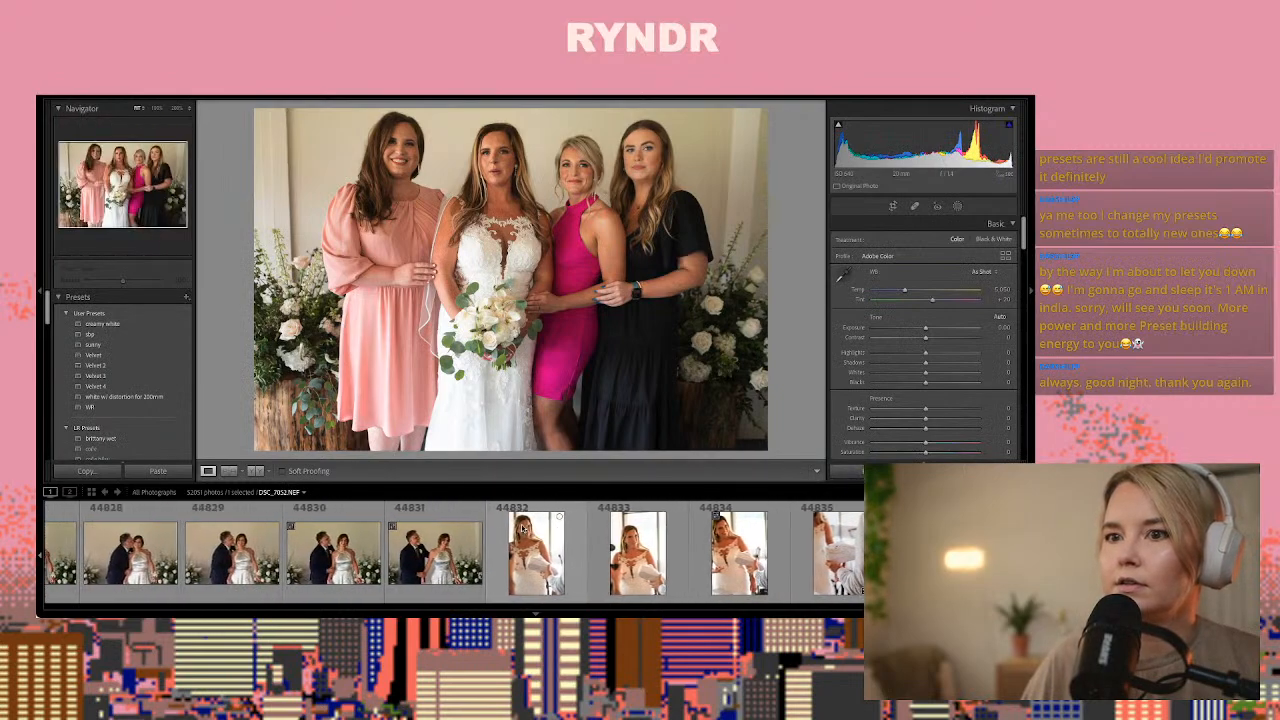
{"action": "scroll", "coordinate": [524, 533], "scroll_direction": "up", "scroll_amount": 1}
{"action": "left_click", "coordinate": [418, 555]}
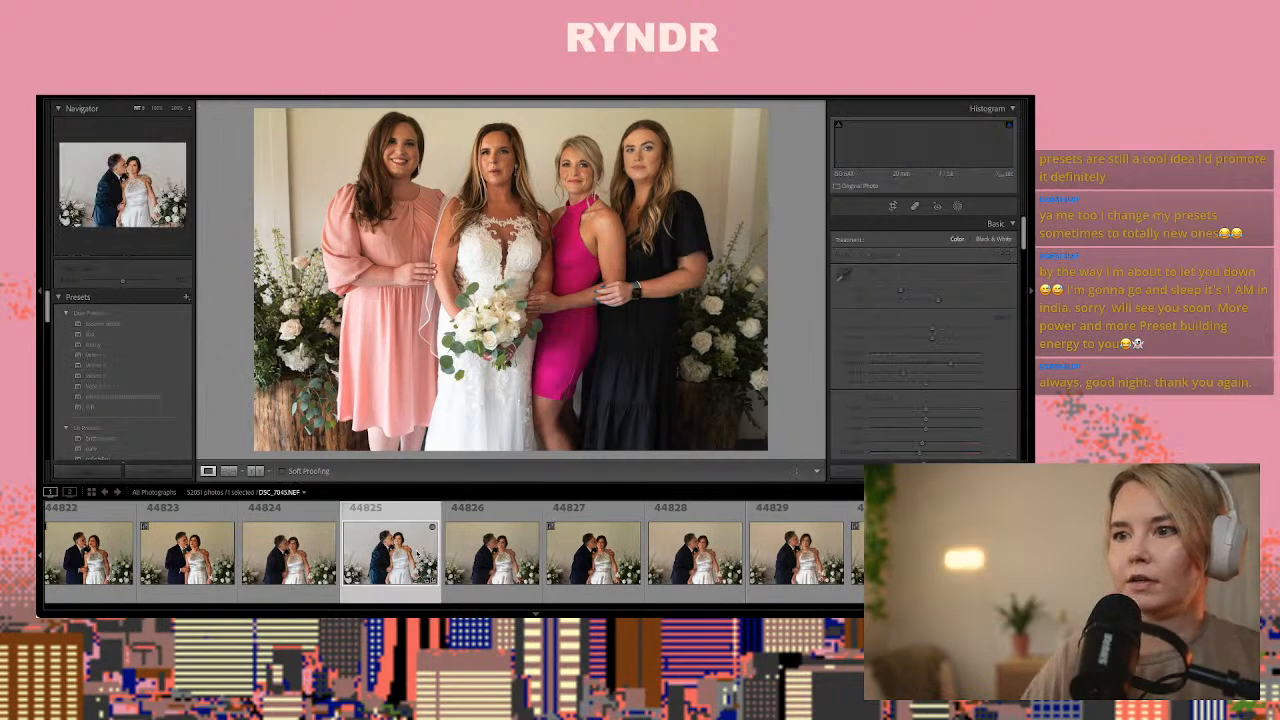
{"action": "key", "text": "ctrl+shift+c"}
{"action": "key", "text": "Return"}
Paste the copied settings onto group photo 44880 and set its exposure to about +0.55 and temperature to about 4,420
{"action": "scroll", "coordinate": [415, 555], "scroll_direction": "down", "scroll_amount": 13}
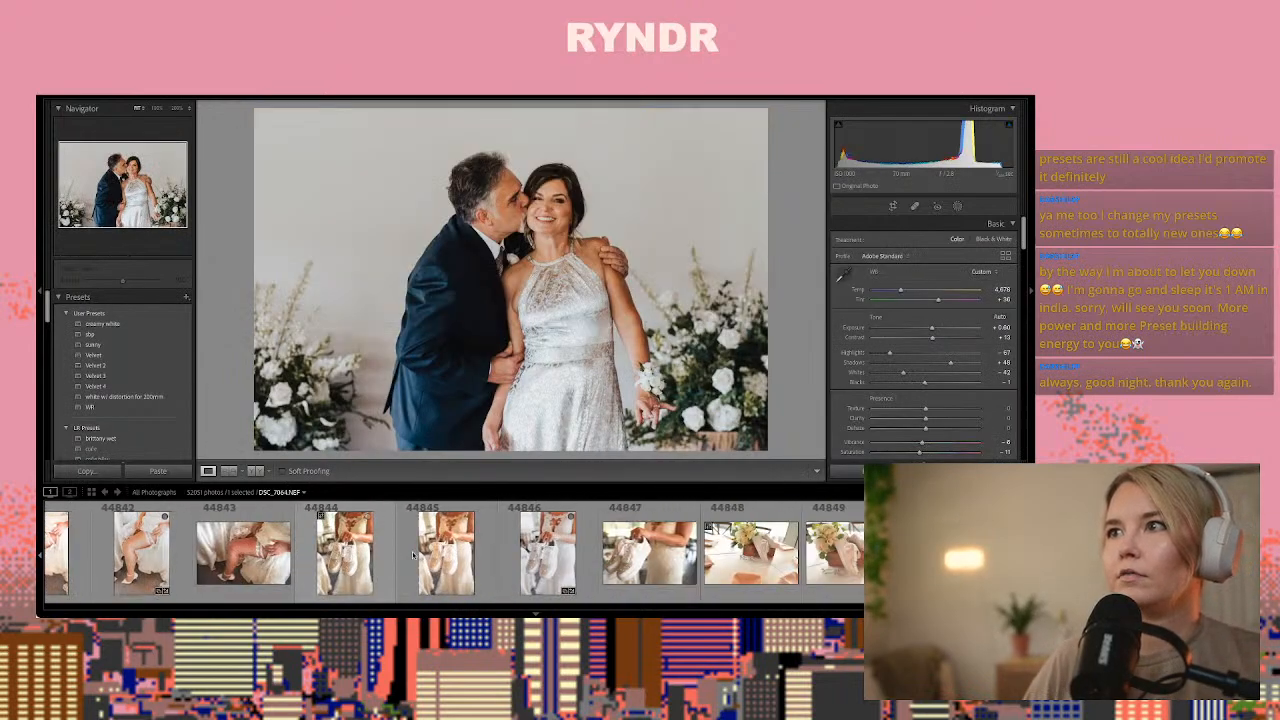
{"action": "scroll", "coordinate": [413, 555], "scroll_direction": "down", "scroll_amount": 9}
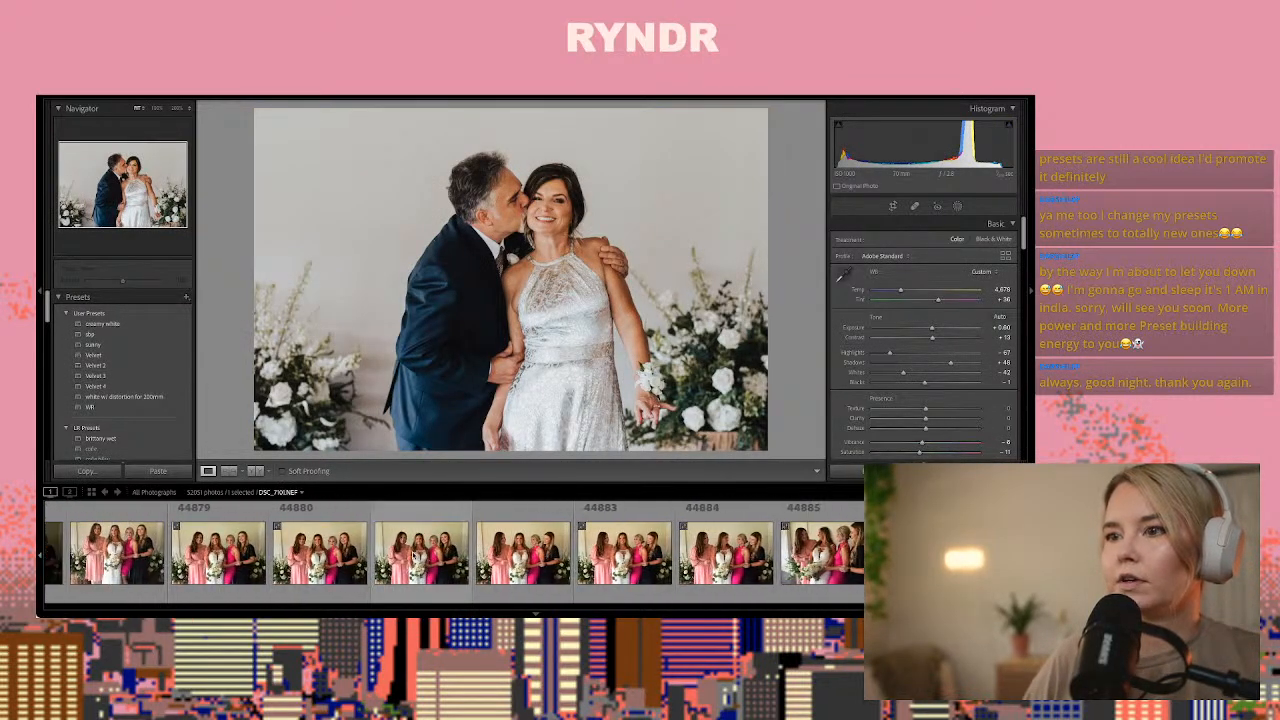
{"action": "left_click", "coordinate": [243, 553]}
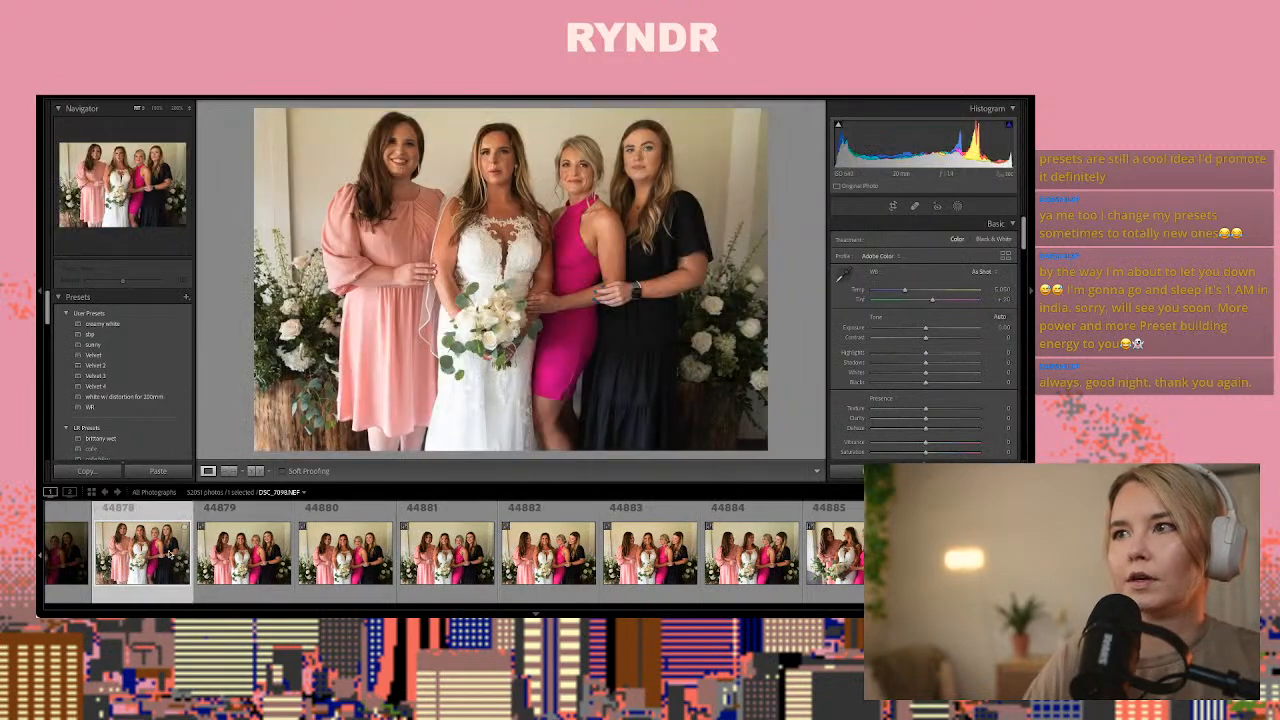
{"action": "key", "text": "Right"}
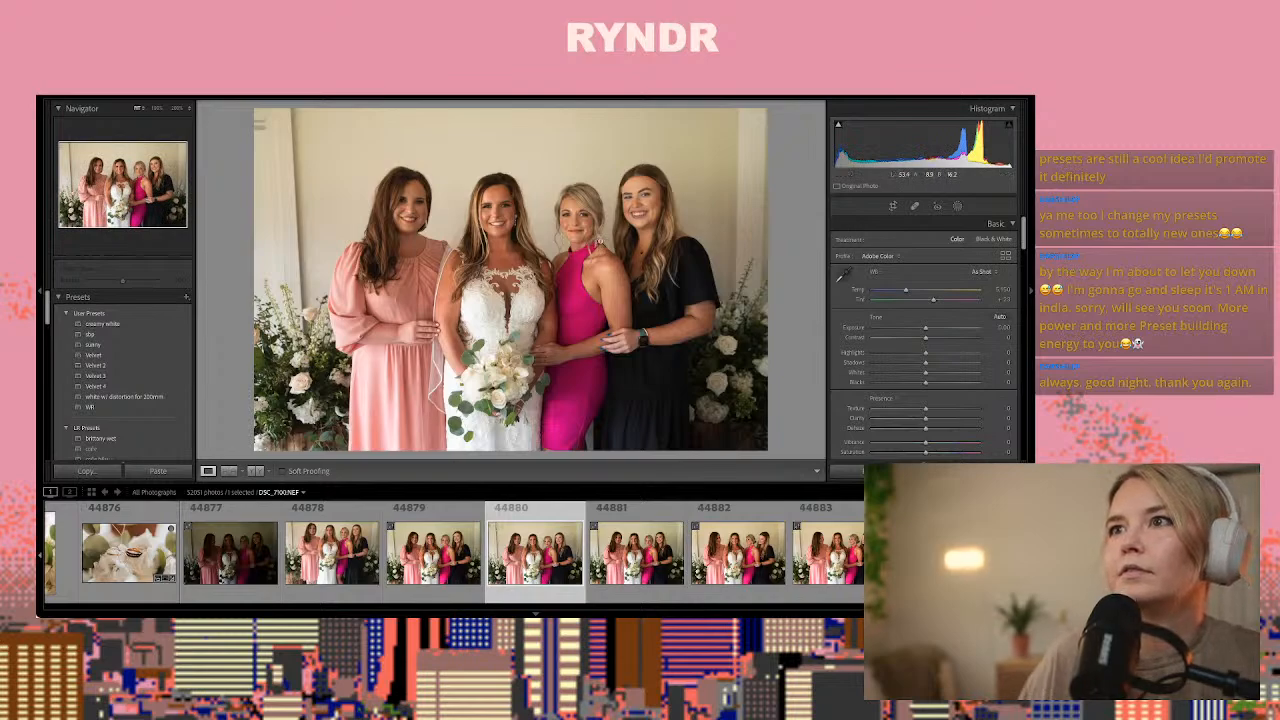
{"action": "key", "text": "Right"}
{"action": "key", "text": "Left"}
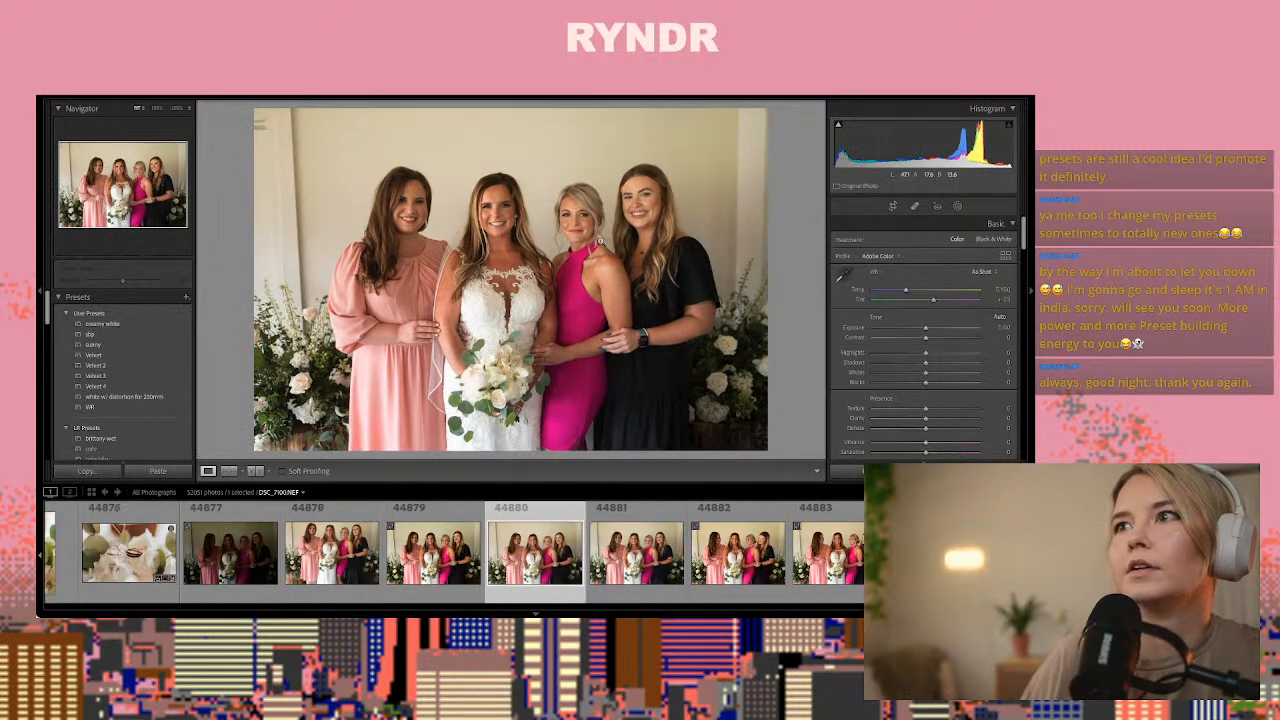
{"action": "key", "text": "ctrl+shift+v"}
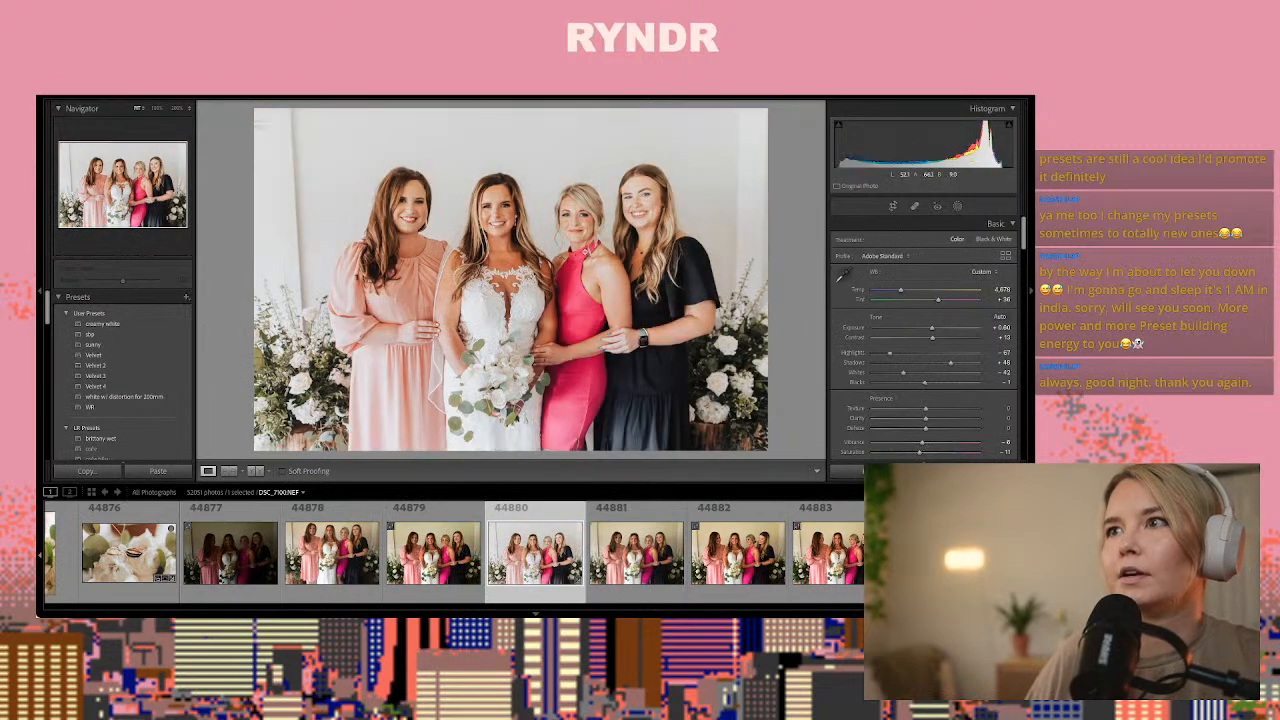
{"action": "left_click_drag", "start_coordinate": [930, 328], "coordinate": [930, 332]}
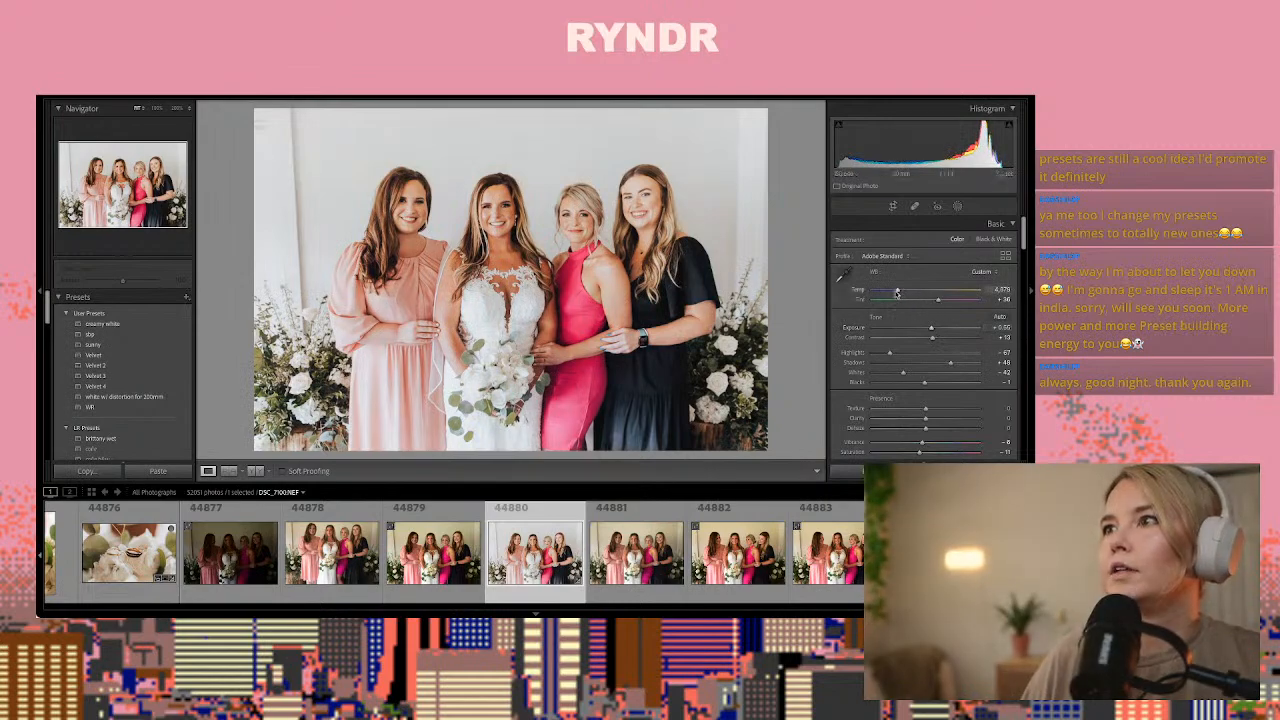
Remove the vertical lines on the wall at both sides of photo 44880 with a healing brush of size about 78
{"action": "left_click", "coordinate": [914, 205]}
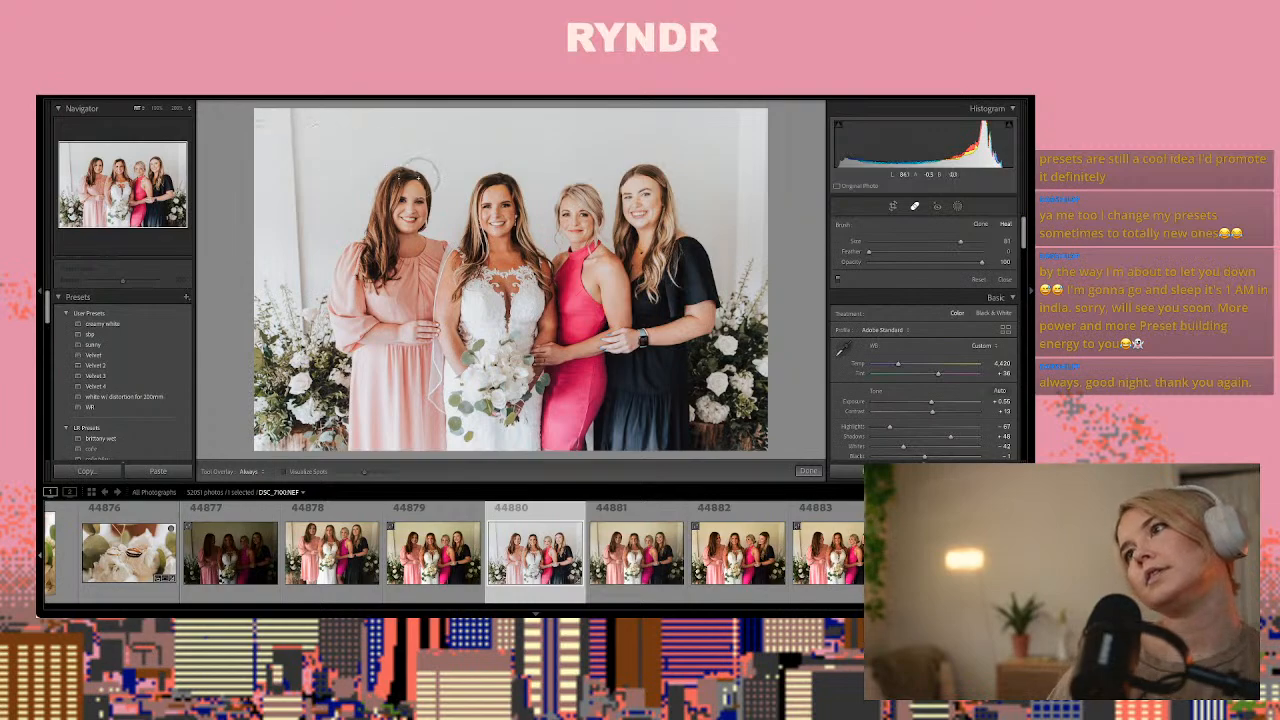
{"action": "scroll", "coordinate": [300, 280], "scroll_direction": "down", "scroll_amount": 4}
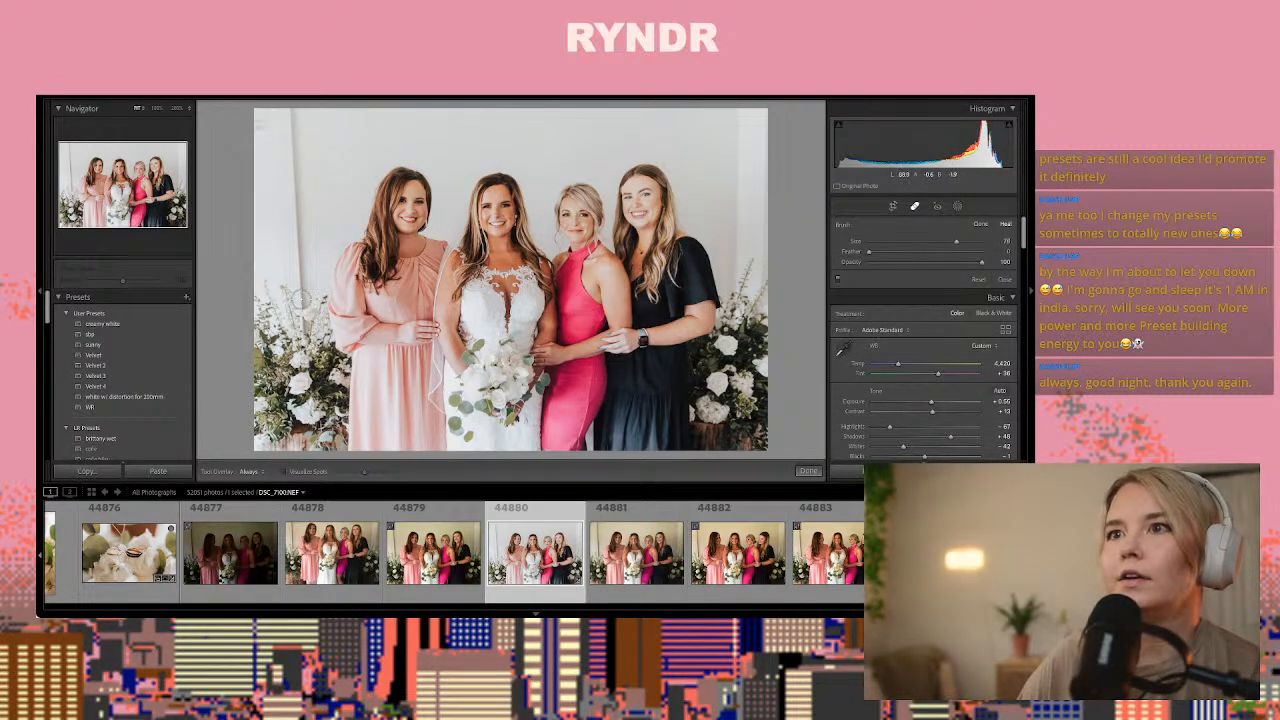
{"action": "left_click_drag", "start_coordinate": [300, 305], "coordinate": [294, 104]}
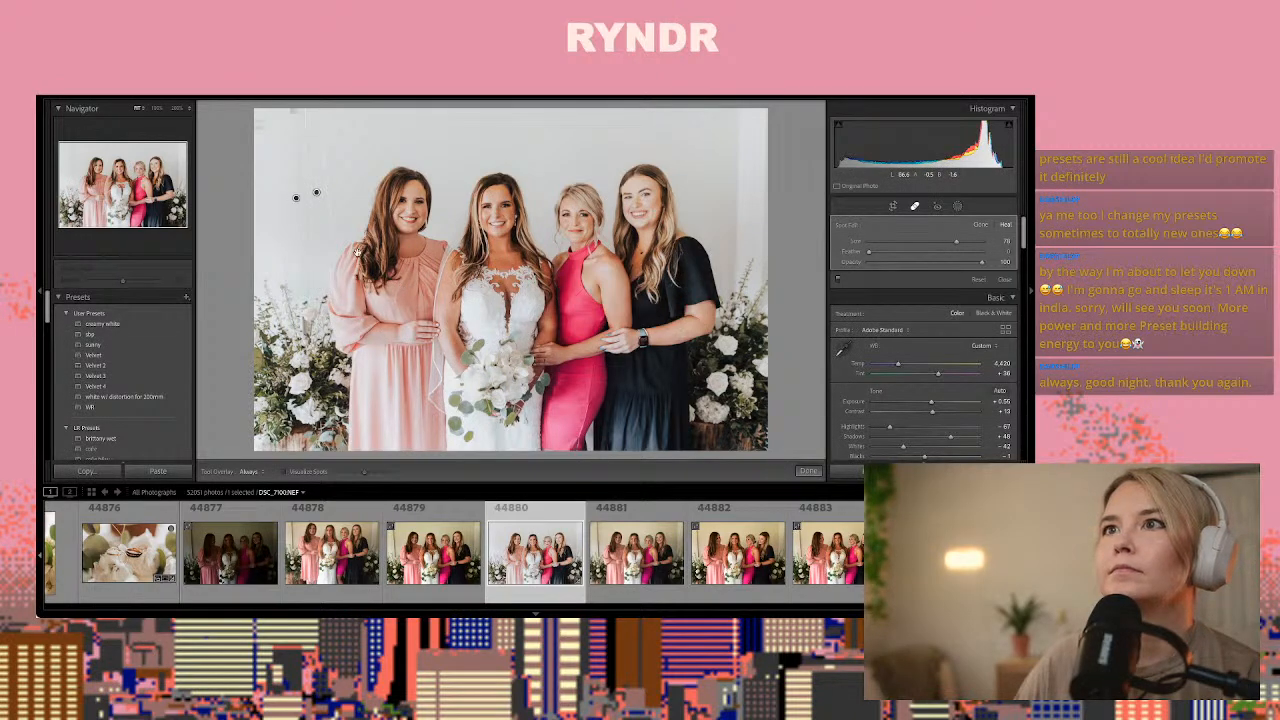
{"action": "left_click", "coordinate": [284, 114]}
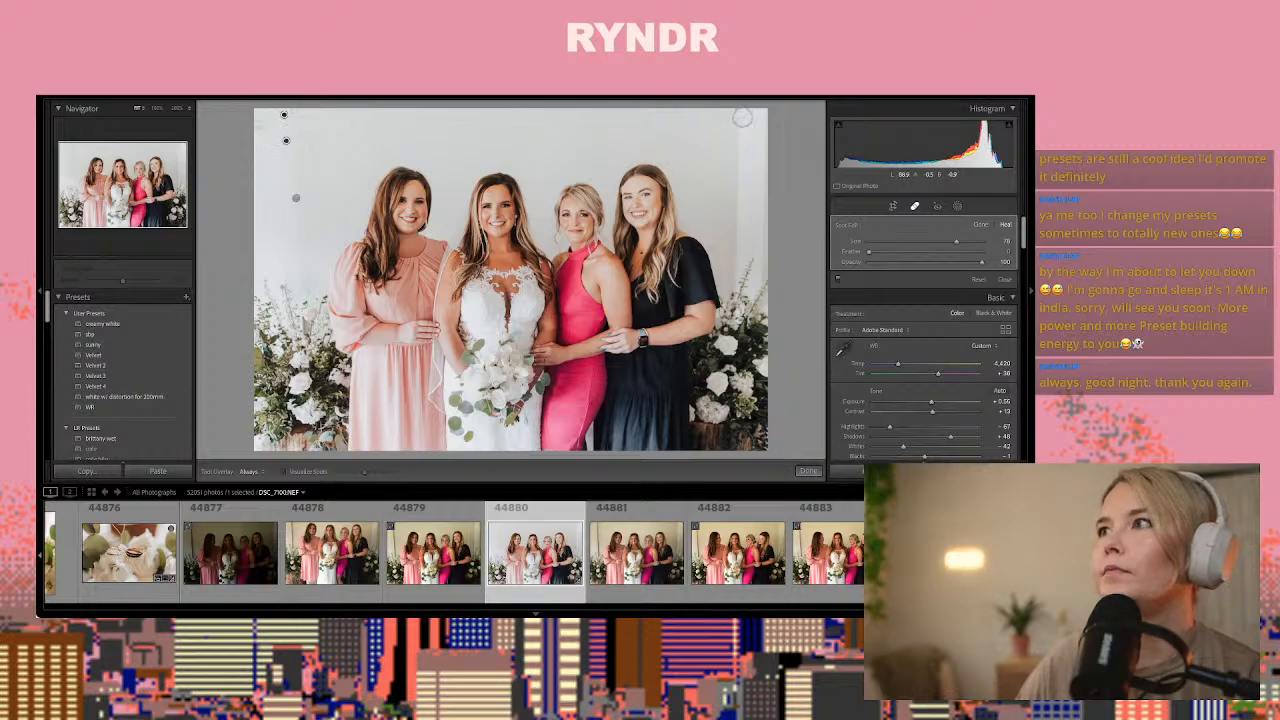
{"action": "left_click_drag", "start_coordinate": [742, 117], "coordinate": [736, 272]}
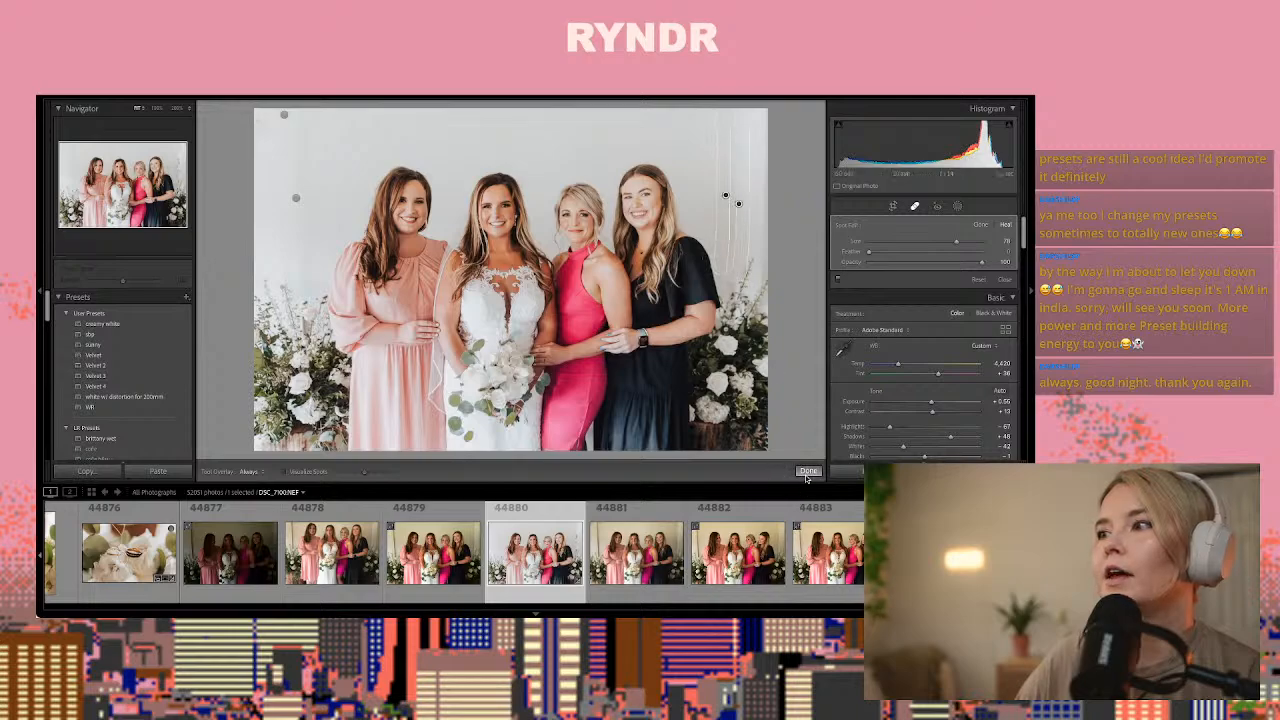
{"action": "left_click", "coordinate": [807, 470]}
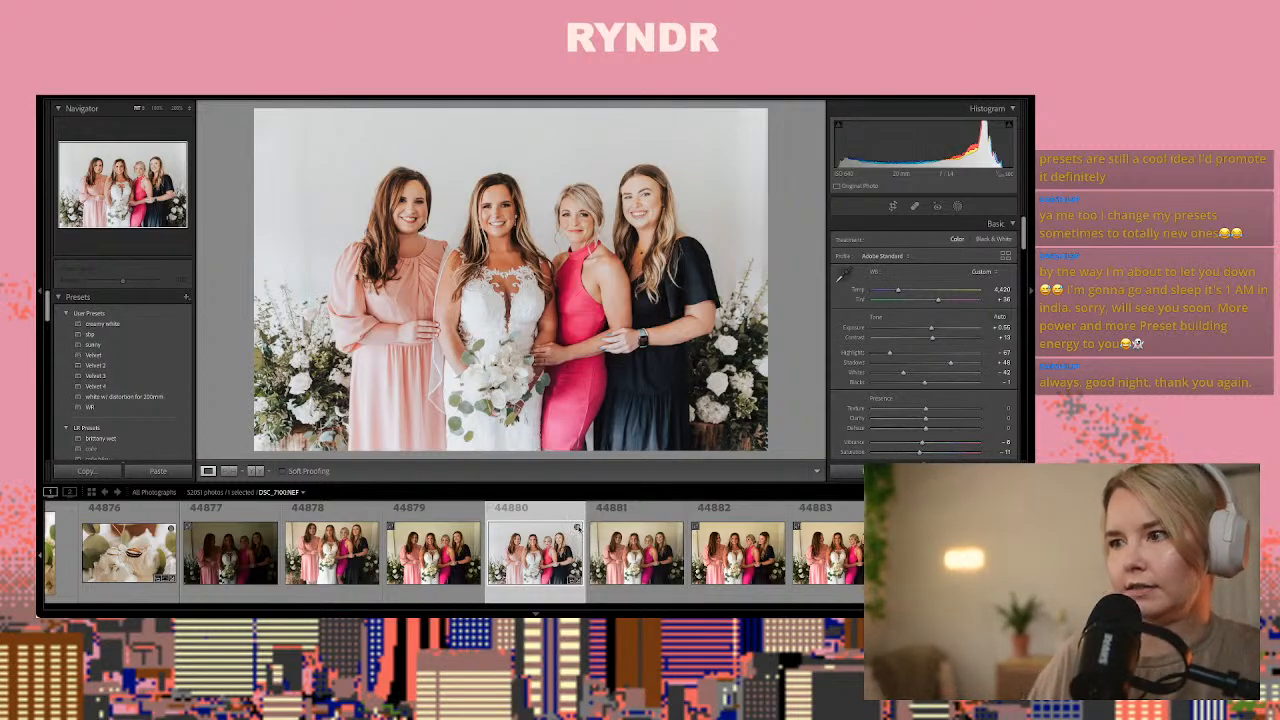
Copy the develop settings of photo 44880, leaving out spot removal, transform, crop and masking
{"action": "key", "text": "ctrl+shift+r"}
{"action": "key", "text": "ctrl+shift+c"}
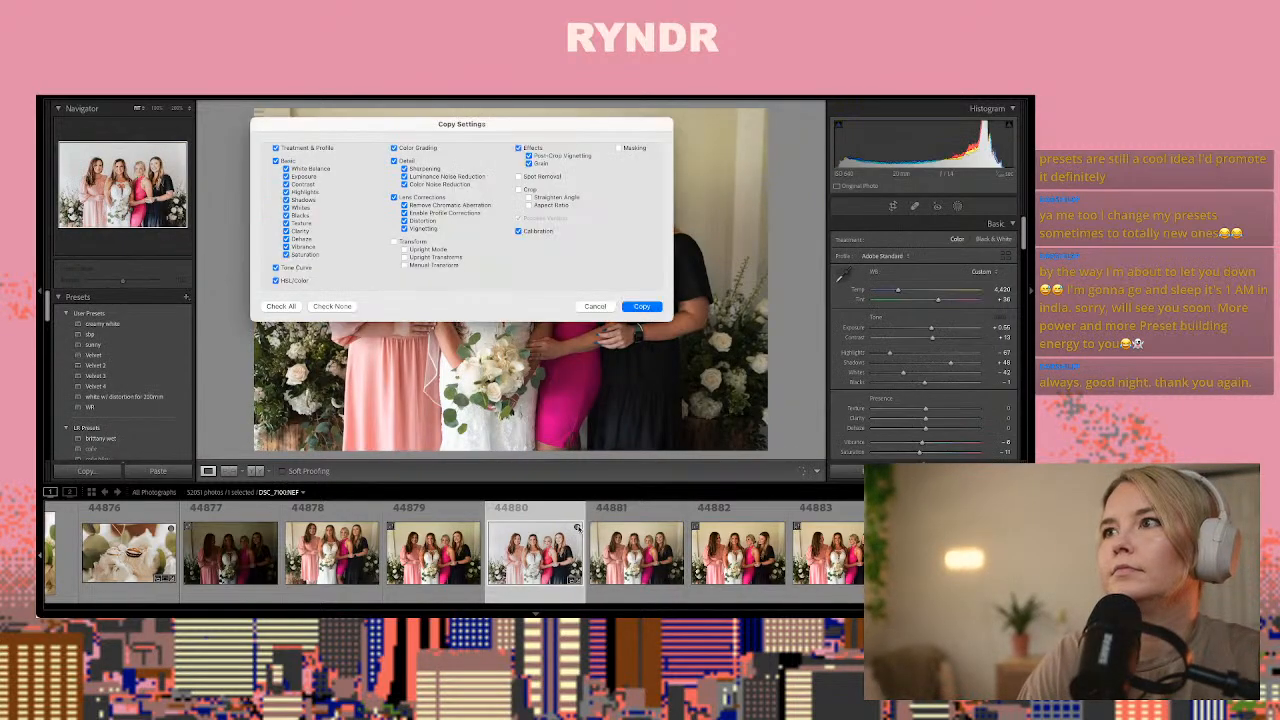
{"action": "key", "text": "Return"}
Go through the following group shots and paste the copied develop settings onto photo 44884
{"action": "key", "text": "Right"}
{"action": "key", "text": "Right"}
{"action": "key", "text": "Right"}
{"action": "key", "text": "Right"}
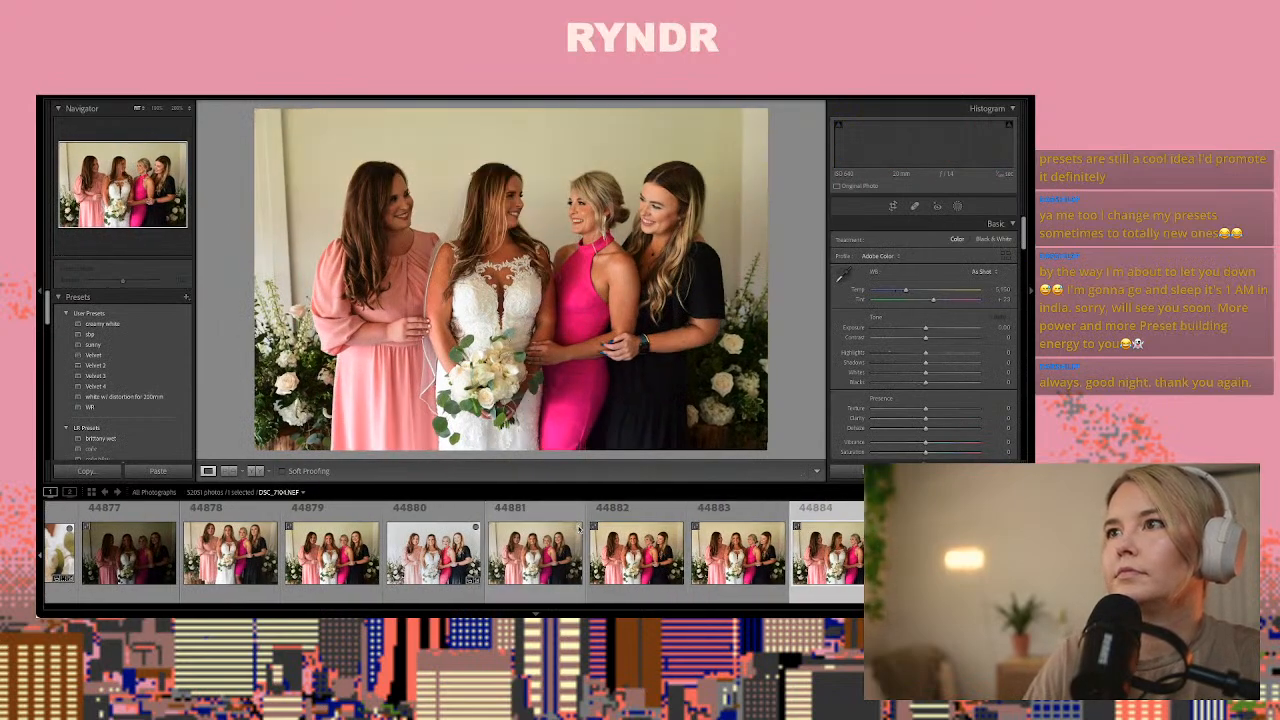
{"action": "key", "text": "Right"}
{"action": "key", "text": "Left"}
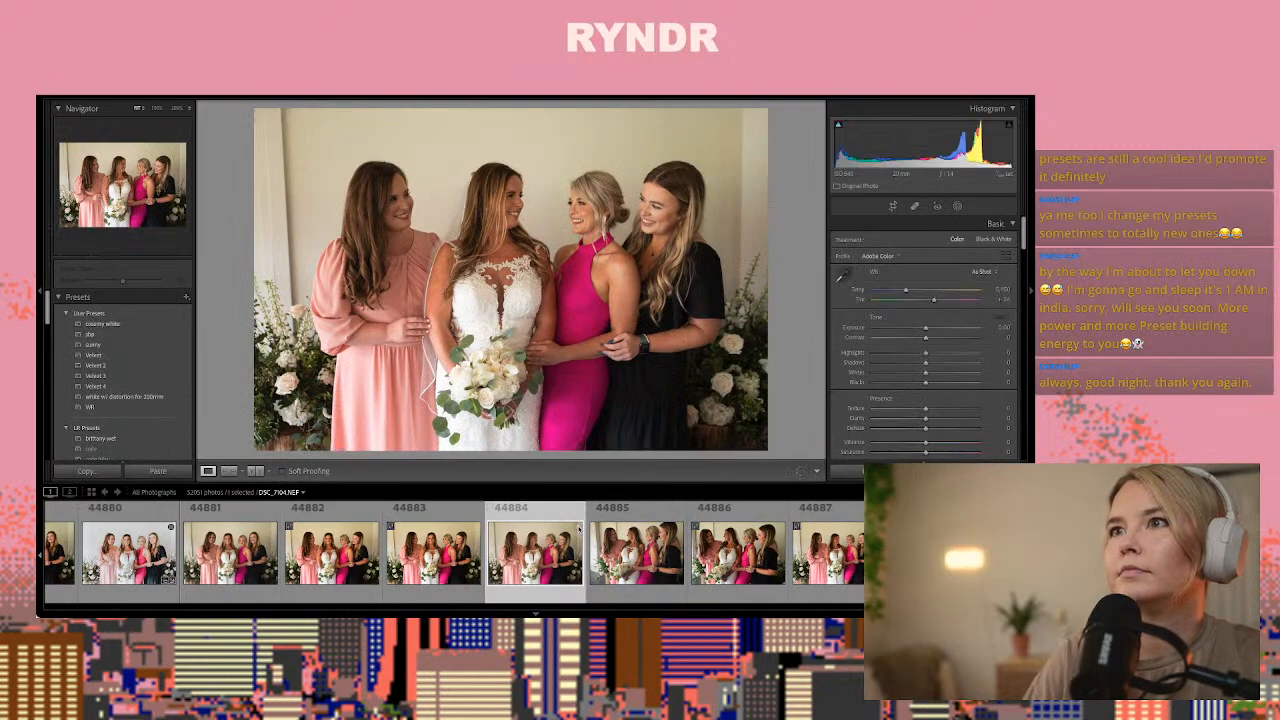
{"action": "key", "text": "ctrl+shift+v"}
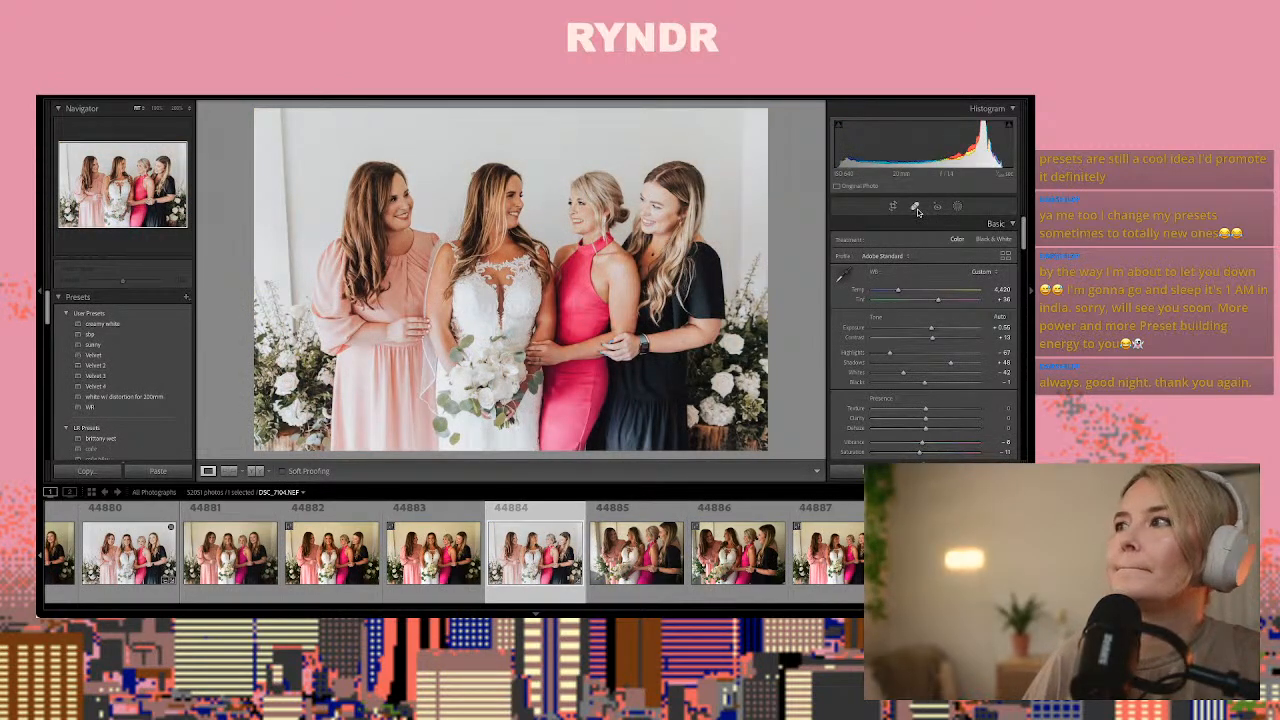
Heal the vertical wall lines on both sides of the group in photo 44884 with a brush of size about 77
{"action": "left_click", "coordinate": [915, 207]}
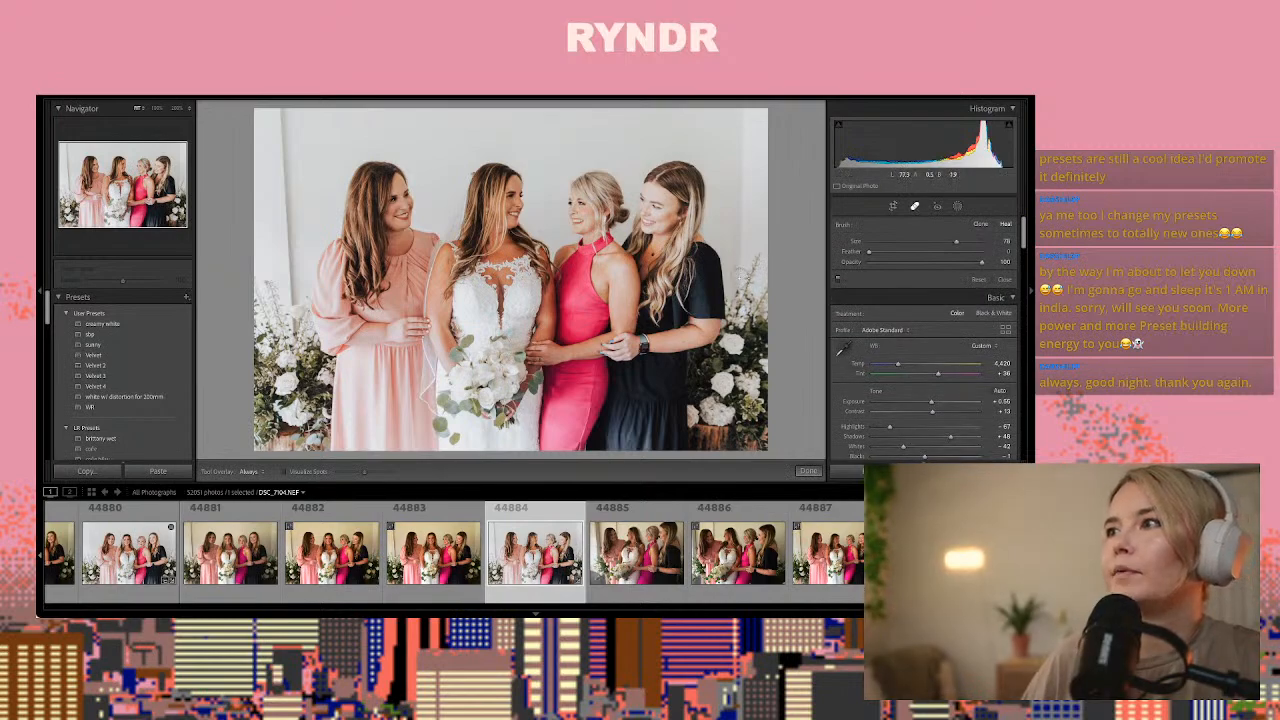
{"action": "left_click_drag", "start_coordinate": [739, 278], "coordinate": [740, 257]}
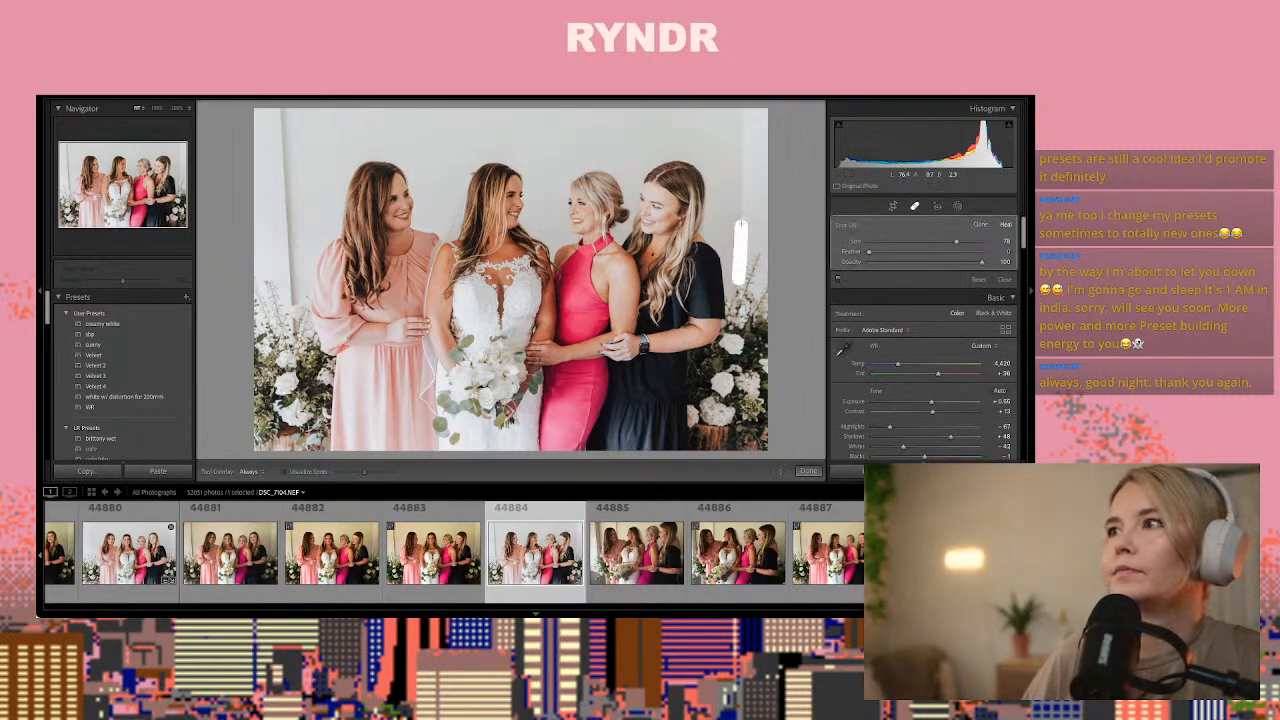
{"action": "left_click_drag", "start_coordinate": [742, 110], "coordinate": [742, 112]}
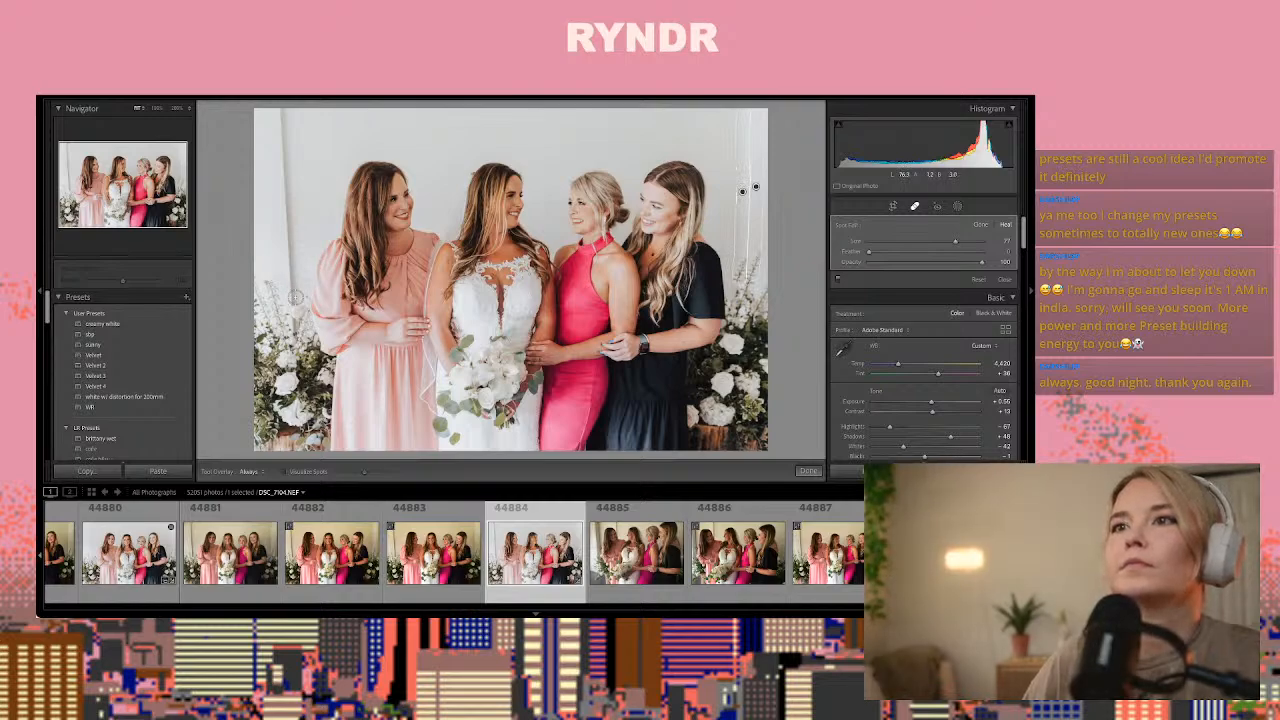
{"action": "left_click_drag", "start_coordinate": [293, 290], "coordinate": [288, 102]}
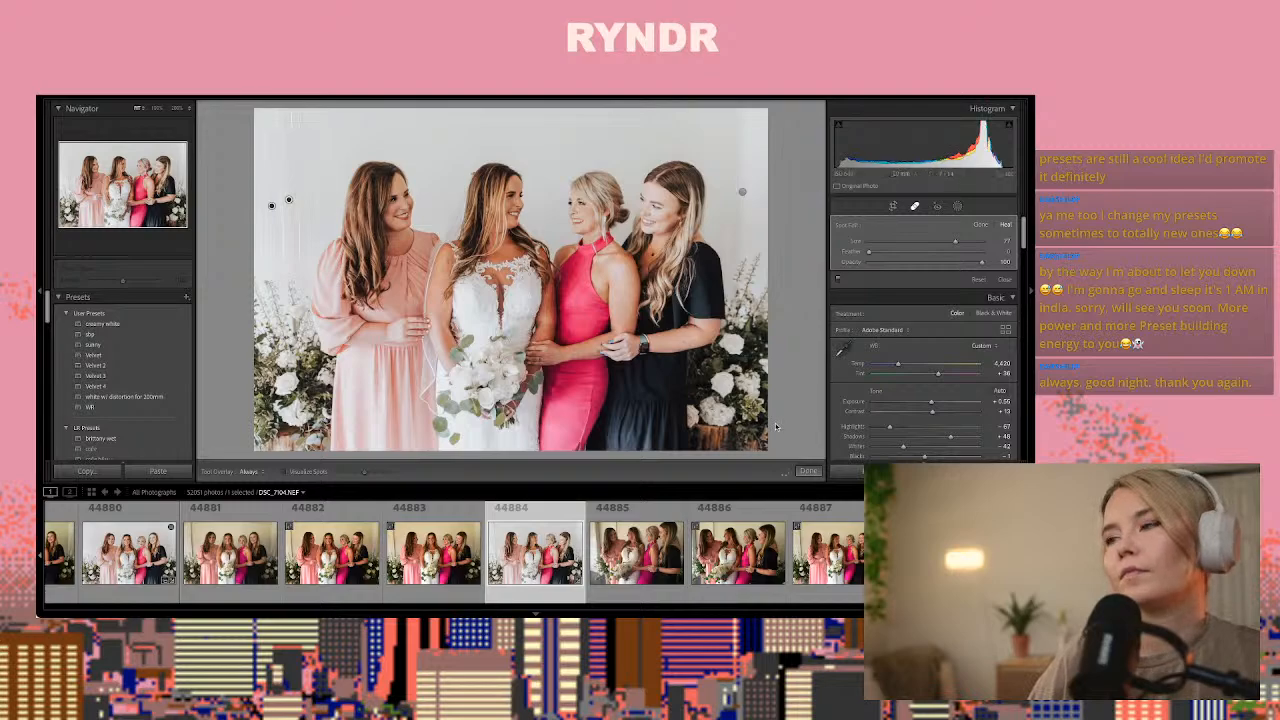
Finish healing photo 44884, go on through the group shots, and paste the copied develop settings onto portrait photo 44894
{"action": "left_click", "coordinate": [808, 470]}
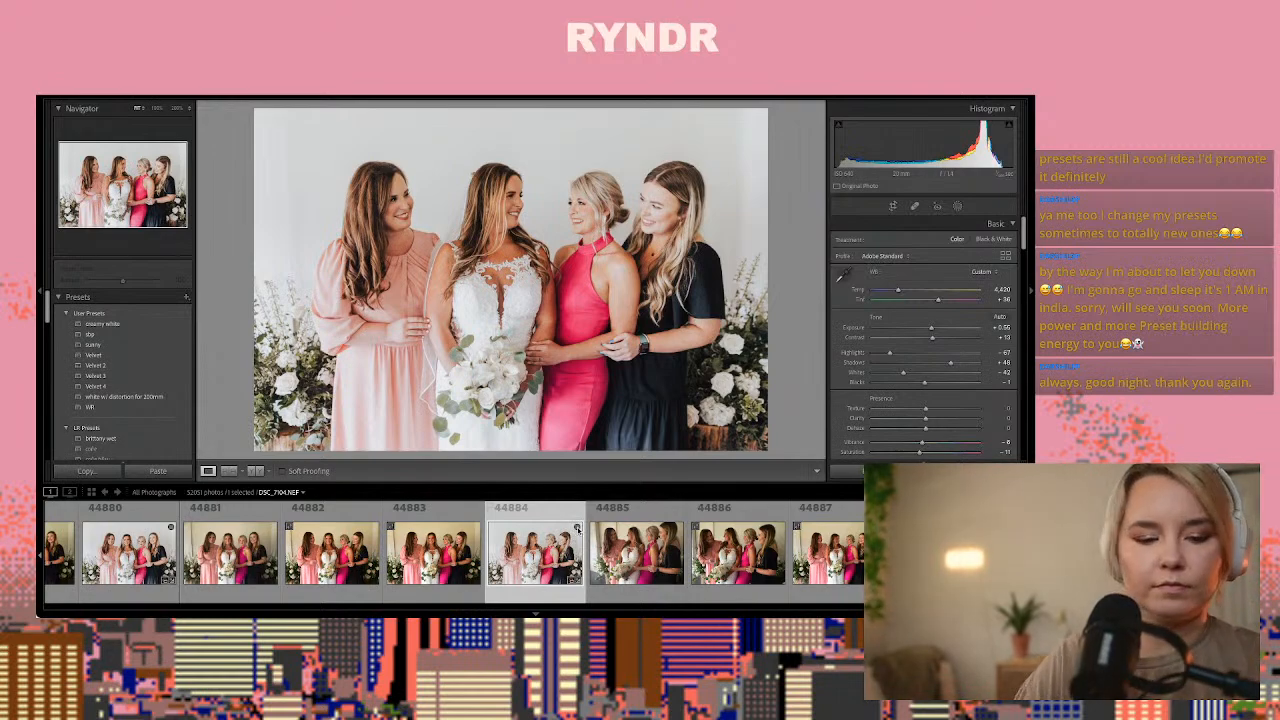
{"action": "key", "text": "Right"}
{"action": "key", "text": "Right"}
{"action": "key", "text": "Right"}
{"action": "key", "text": "Right"}
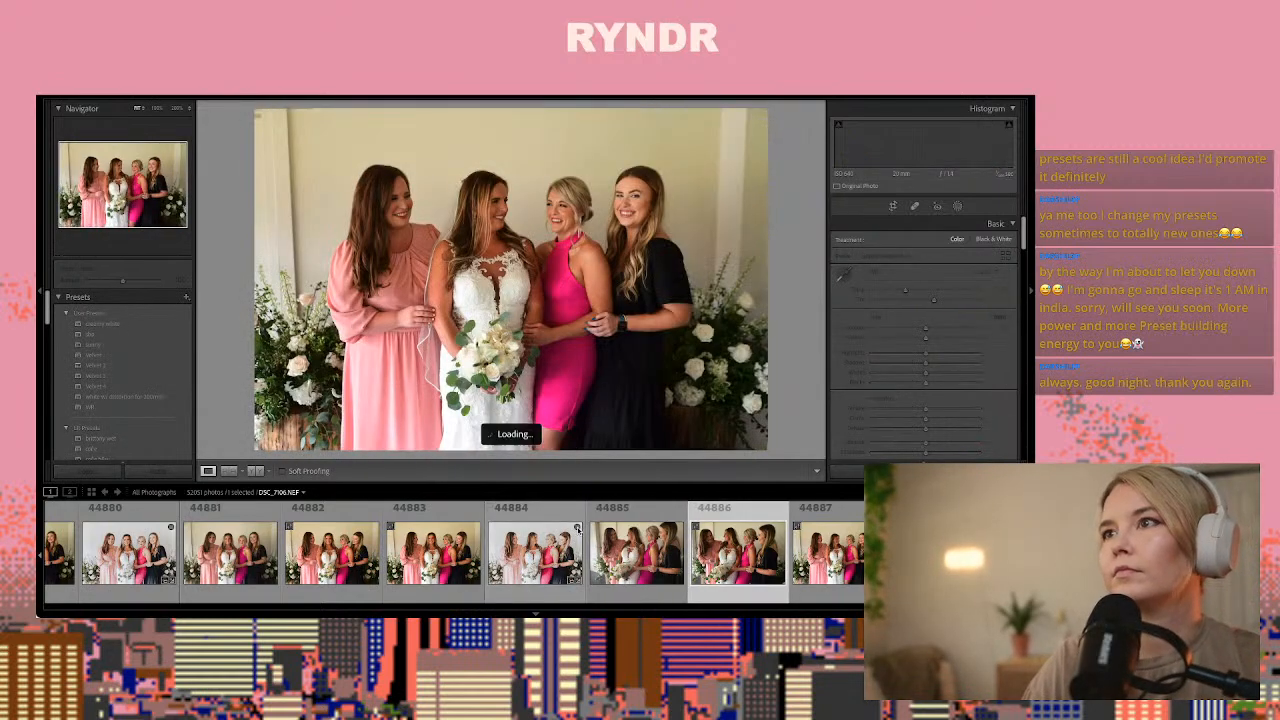
{"action": "key", "text": "Right"}
{"action": "key", "text": "Right"}
{"action": "key", "text": "Right"}
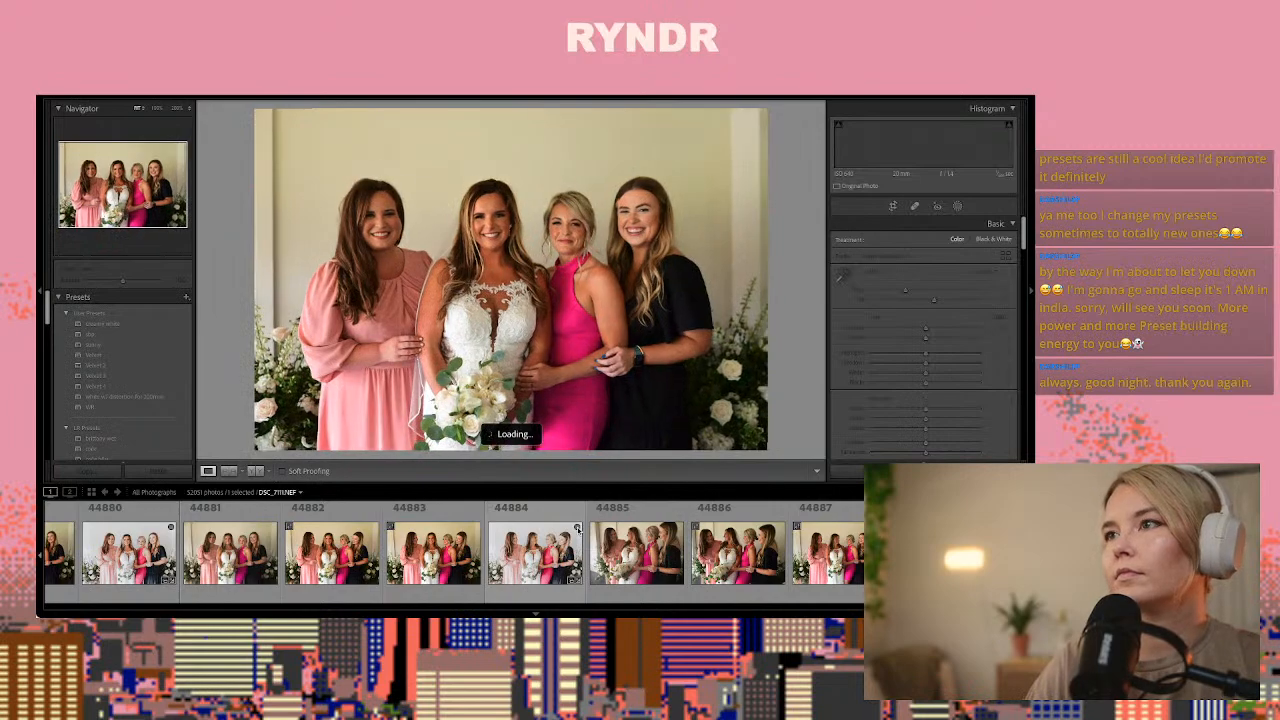
{"action": "key", "text": "Right"}
{"action": "key", "text": "Right"}
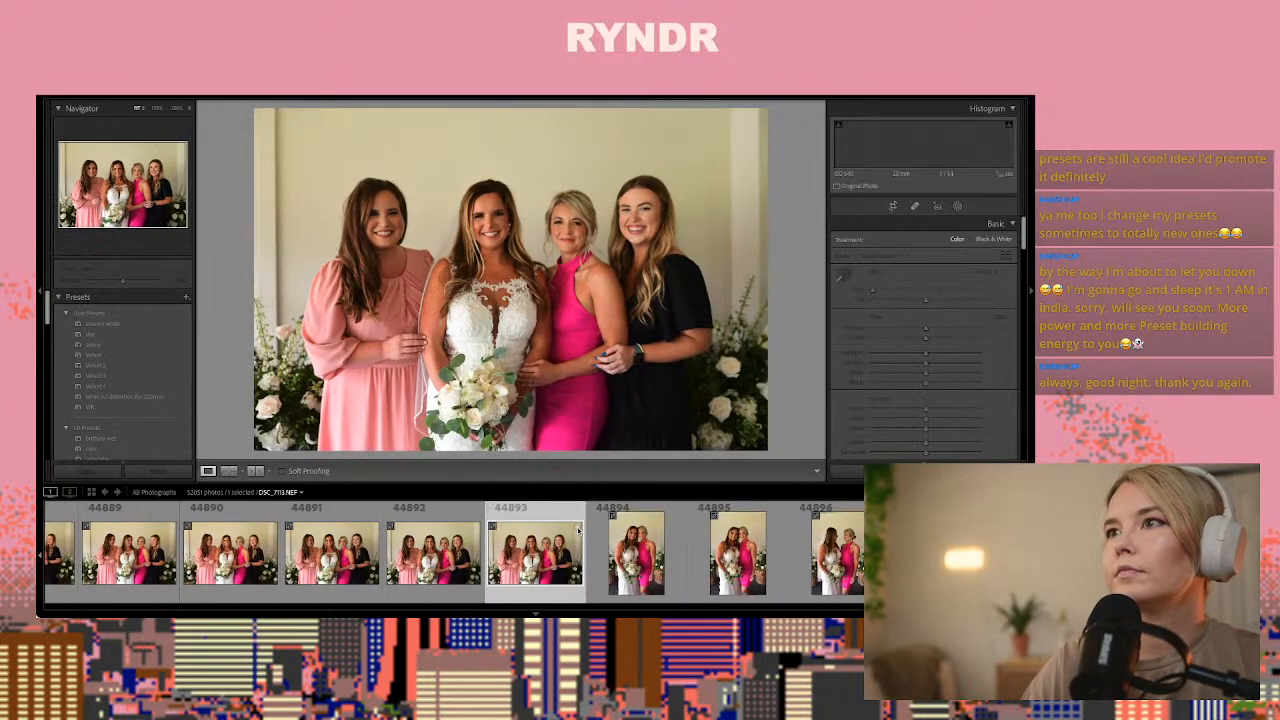
{"action": "key", "text": "Left"}
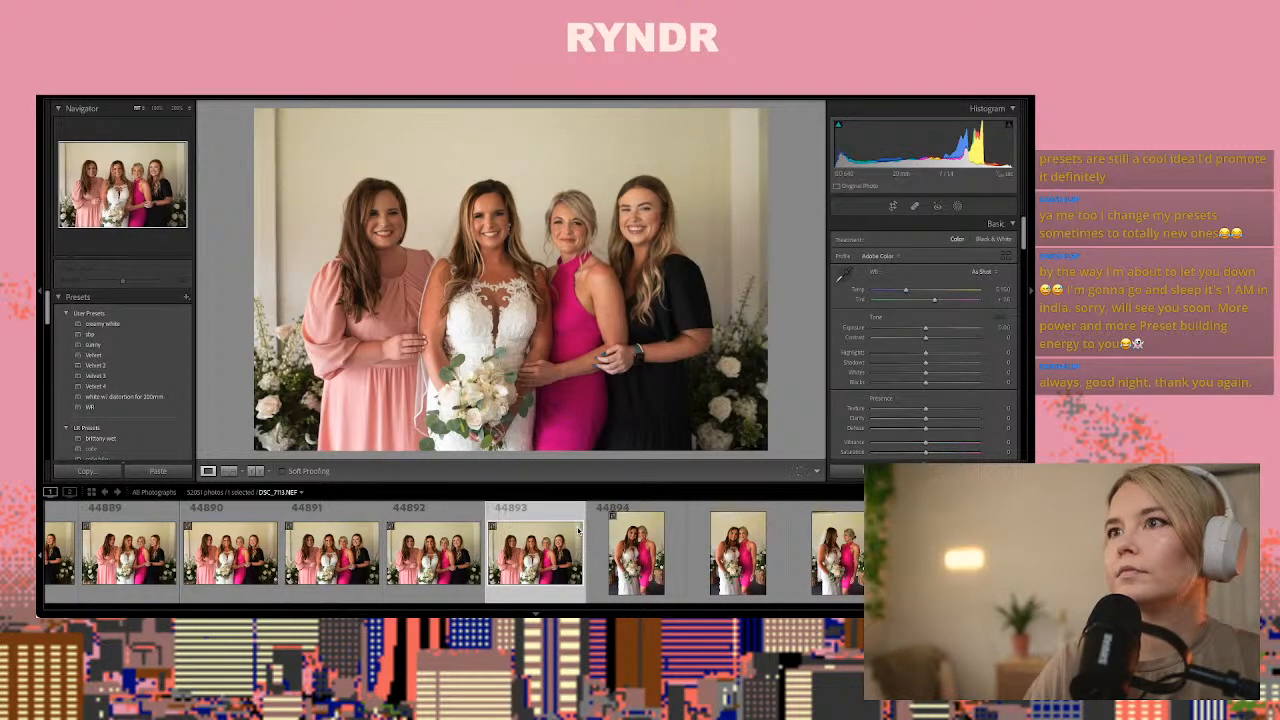
{"action": "key", "text": "Right"}
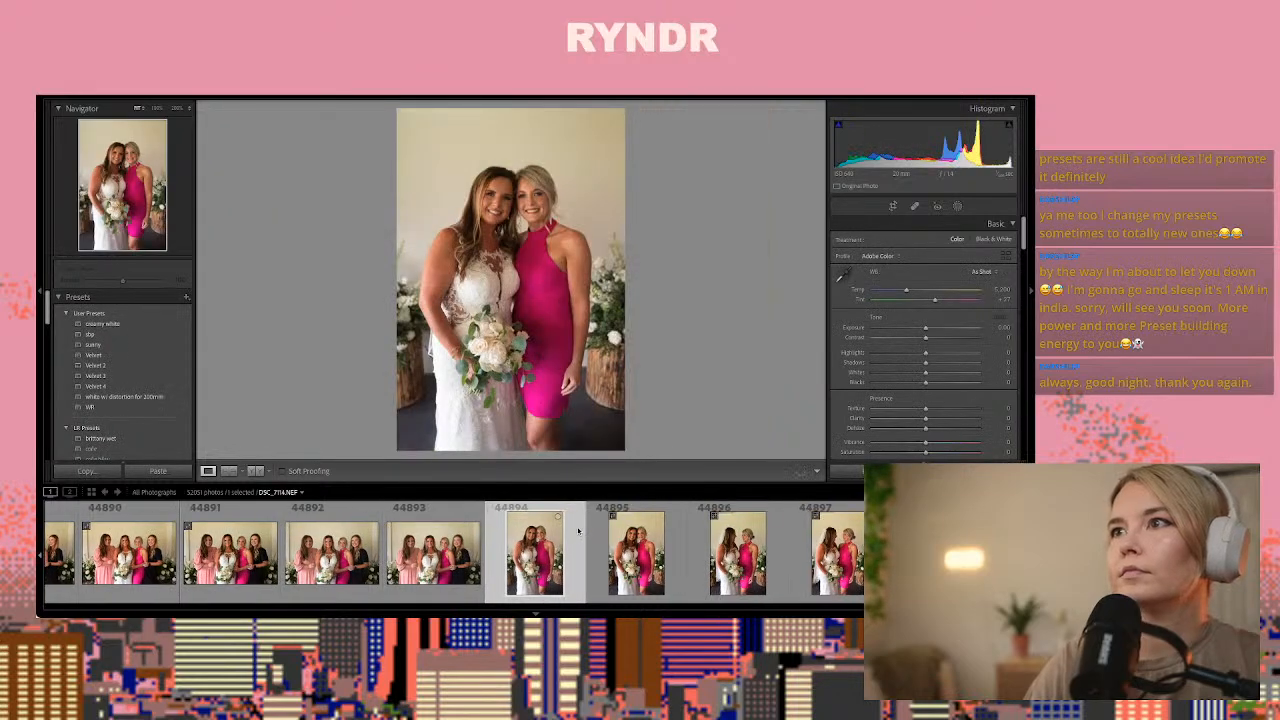
{"action": "key", "text": "ctrl+shift+v"}
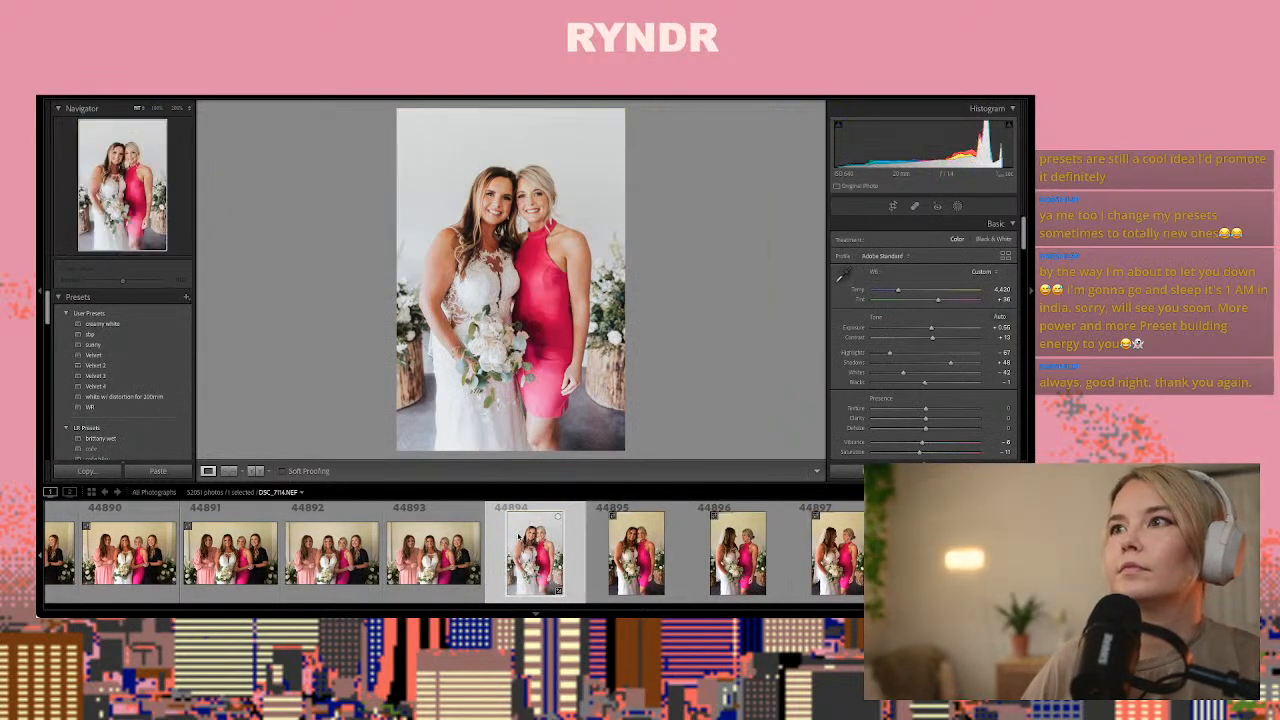
Paste the copied develop settings onto photo 44898 and crop a thin strip off its upper edge
{"action": "key", "text": "Right"}
{"action": "key", "text": "Right"}
{"action": "key", "text": "Right"}
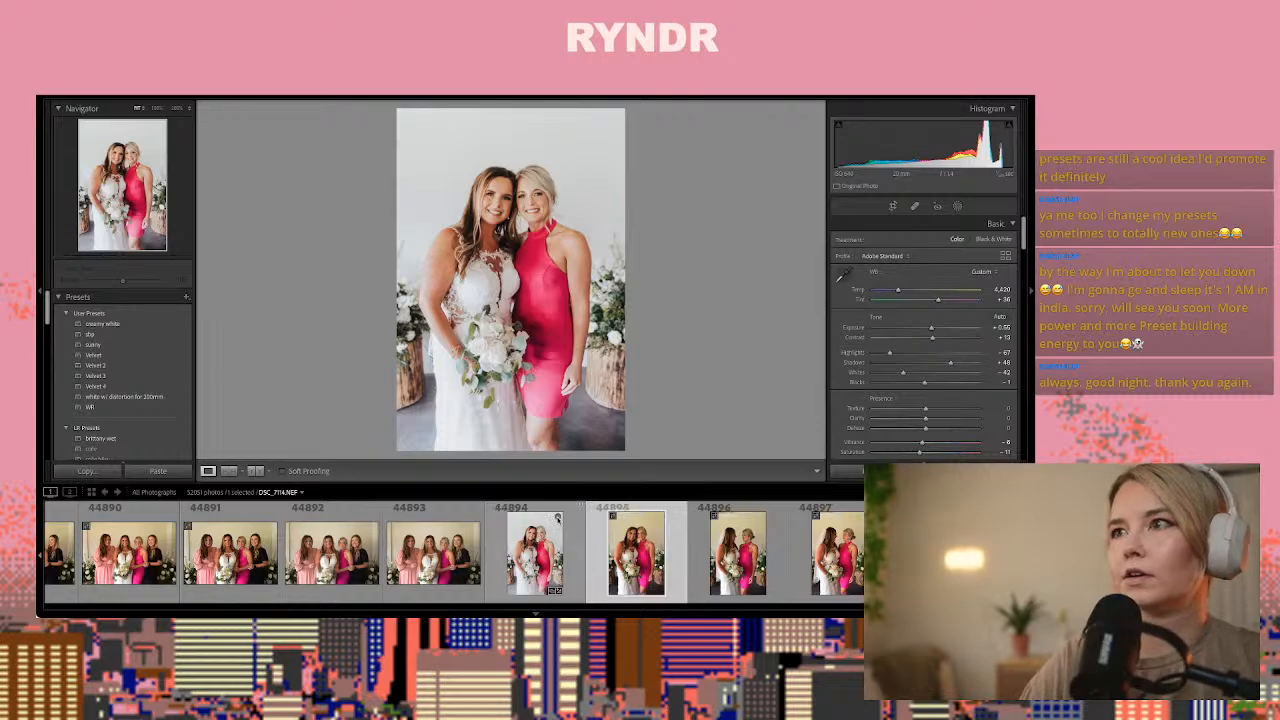
{"action": "key", "text": "Right"}
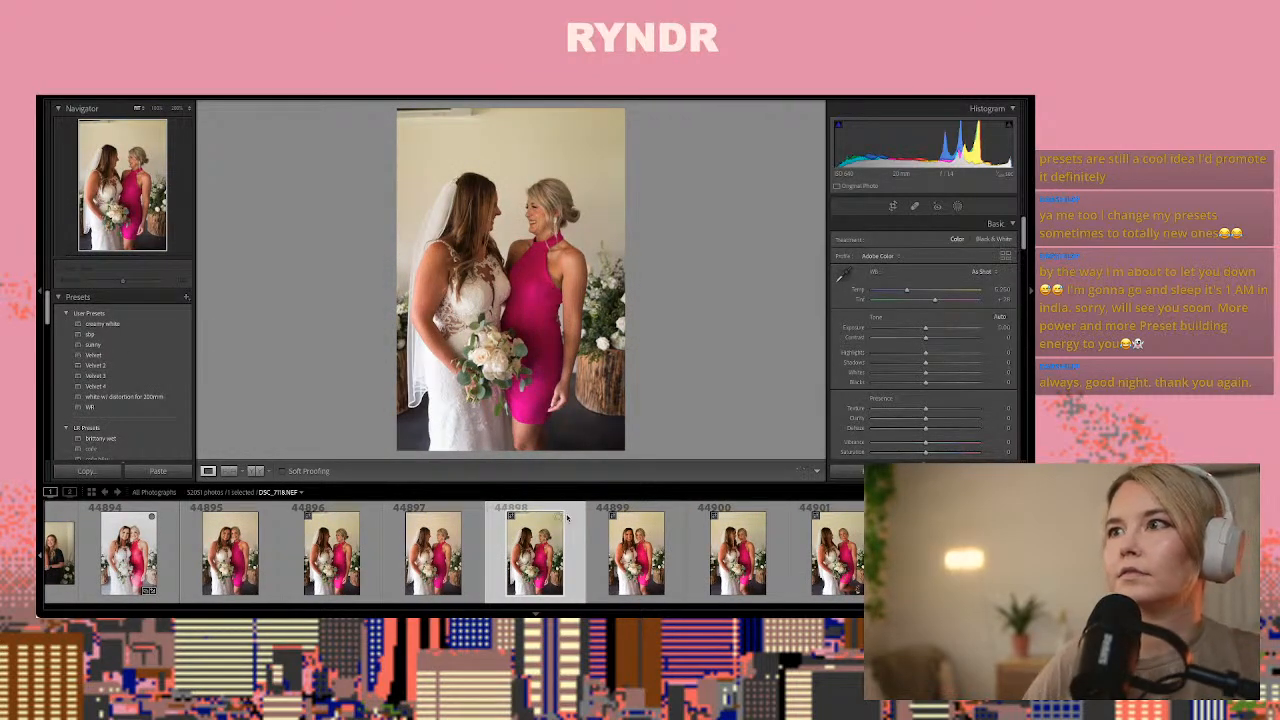
{"action": "key", "text": "ctrl+shift+v"}
{"action": "left_click", "coordinate": [893, 207]}
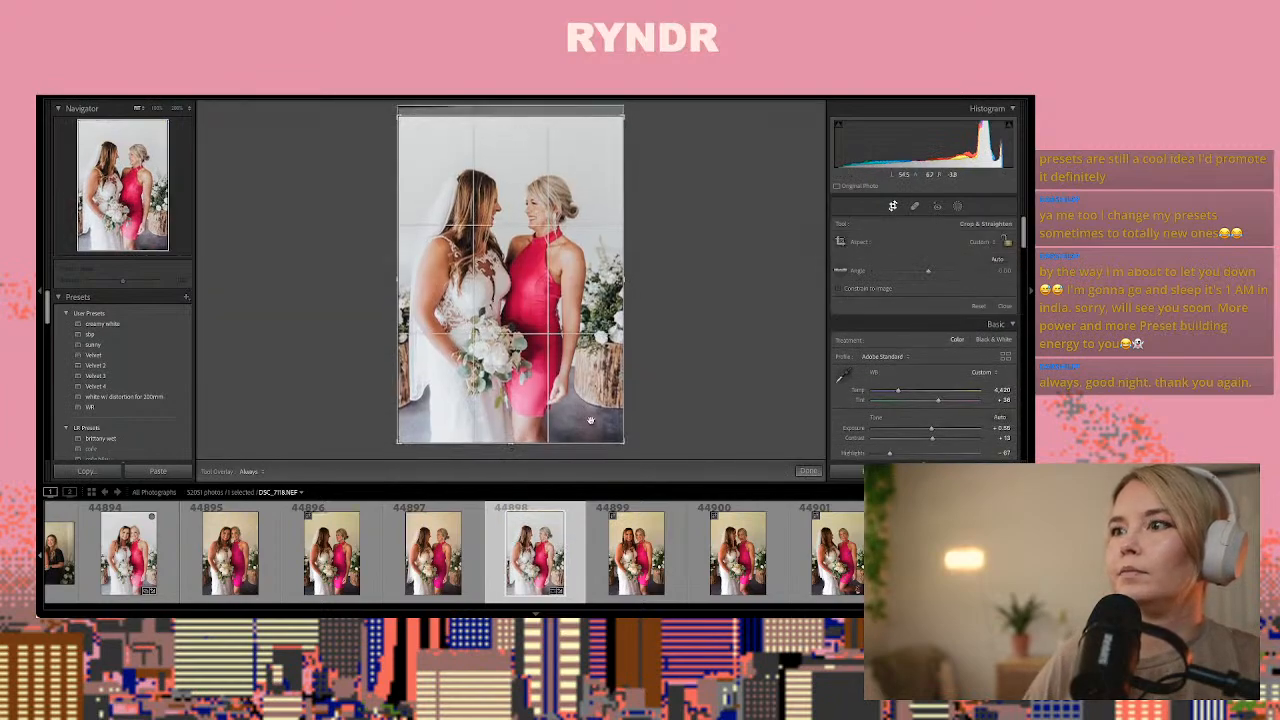
{"action": "left_click", "coordinate": [808, 471]}
Compare the frames of the bride with the bridesmaid in pink after photo 44898 to choose the next one to edit
{"action": "key", "text": "Right"}
{"action": "key", "text": "Right"}
{"action": "key", "text": "Right"}
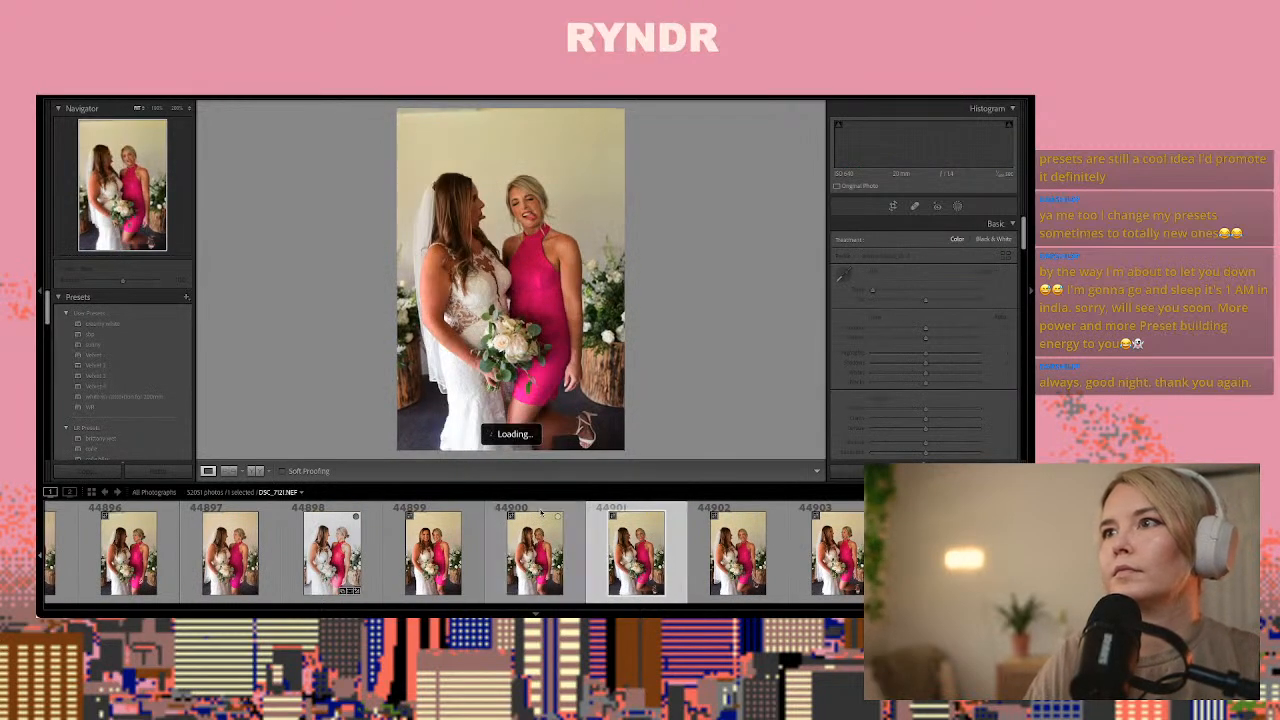
{"action": "key", "text": "Right"}
{"action": "key", "text": "Right"}
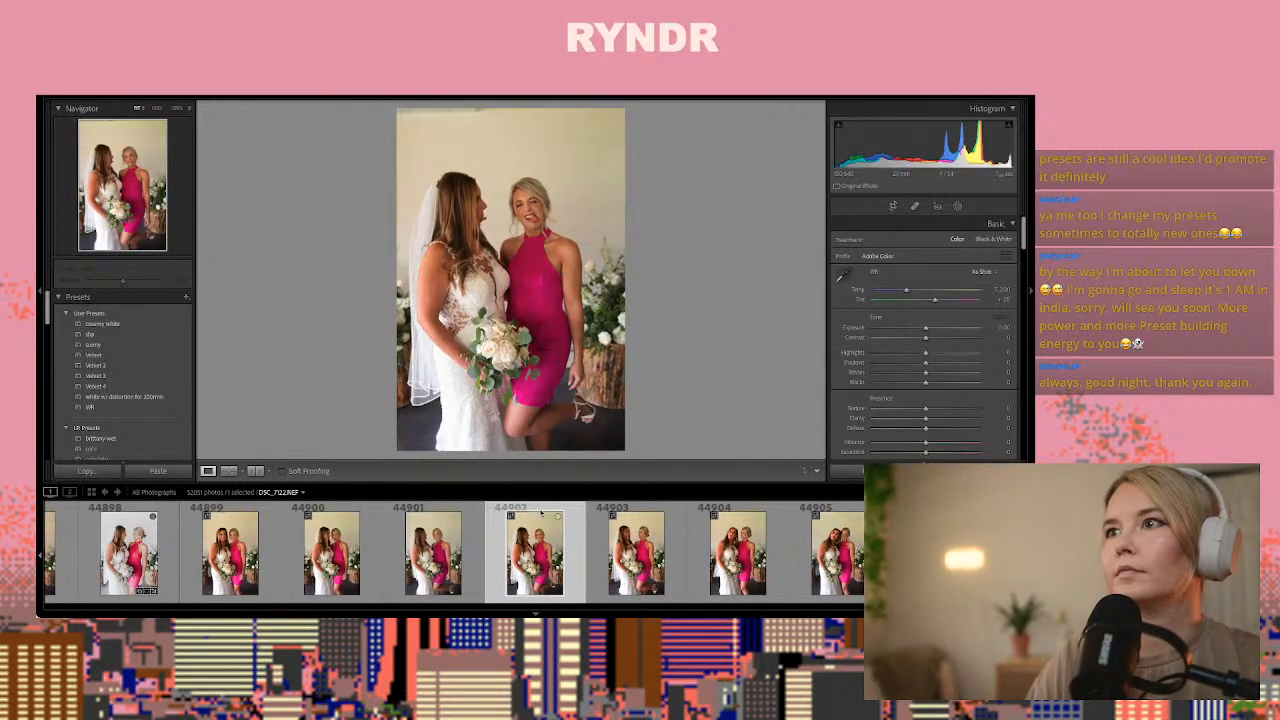
{"action": "key", "text": "Right"}
{"action": "key", "text": "Right"}
{"action": "key", "text": "Right"}
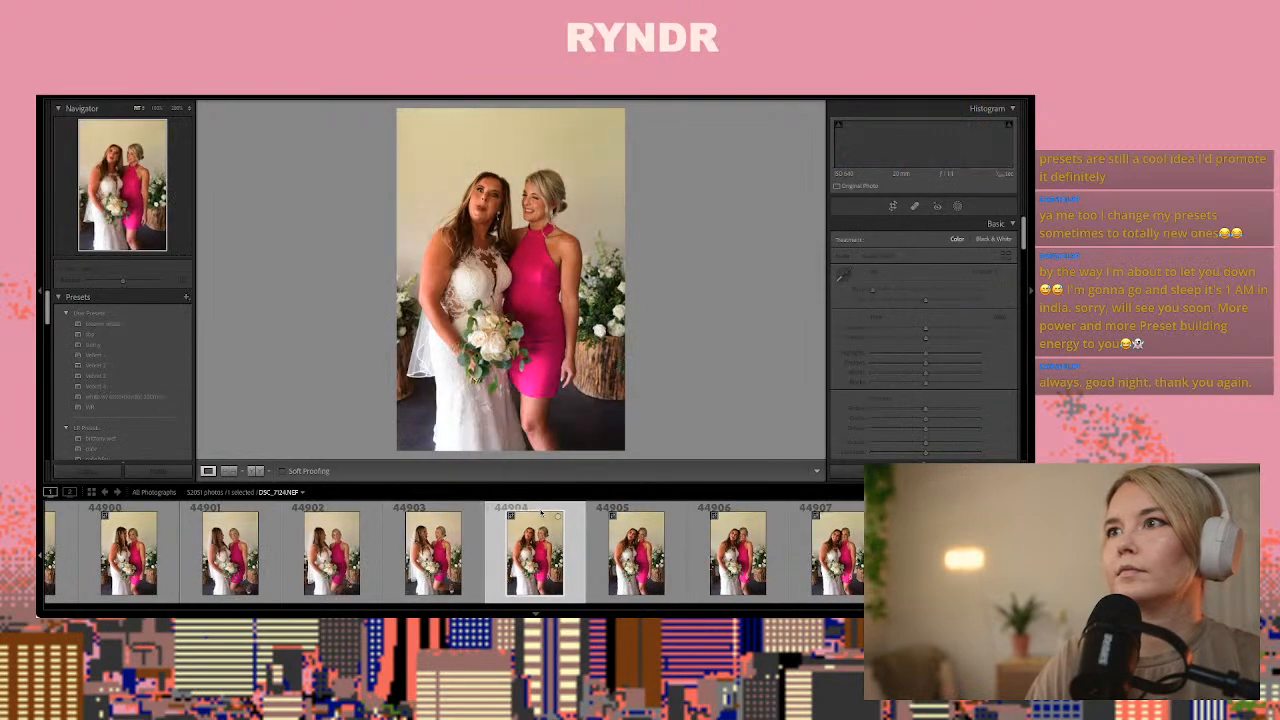
{"action": "key", "text": "Left"}
{"action": "key", "text": "Left"}
{"action": "key", "text": "Left"}
{"action": "key", "text": "Left"}
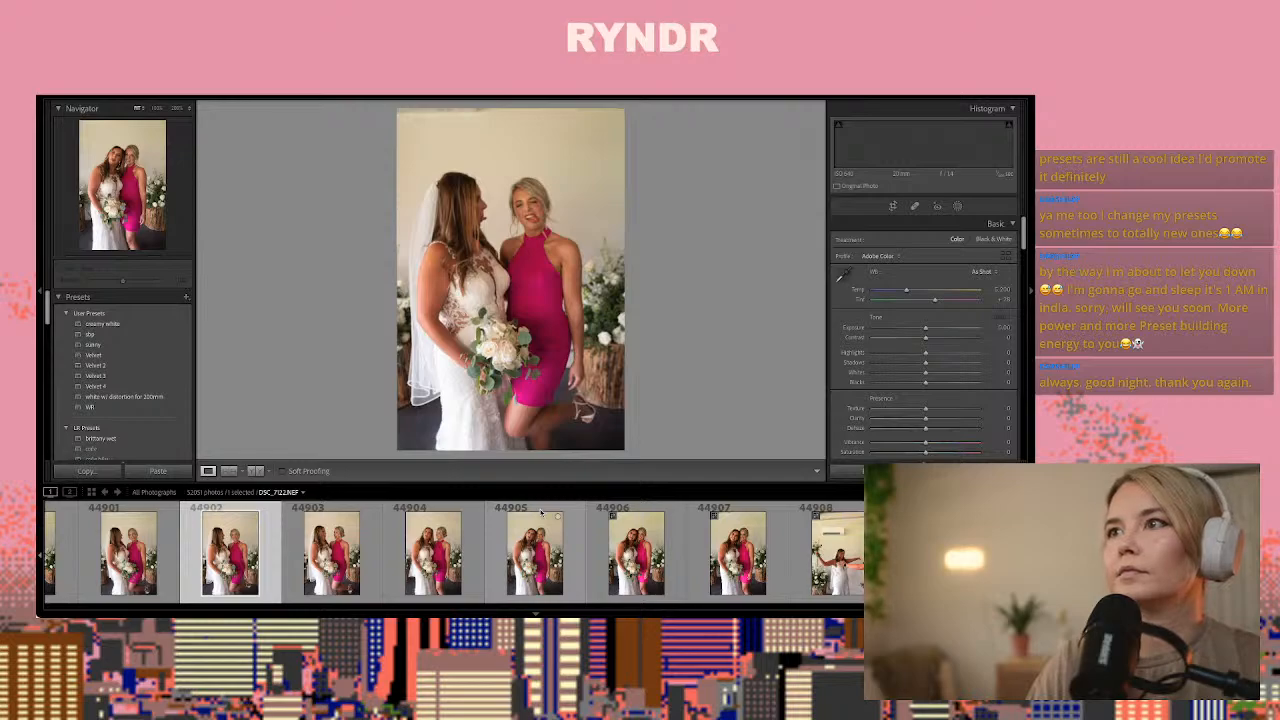
{"action": "key", "text": "Left"}
{"action": "key", "text": "Left"}
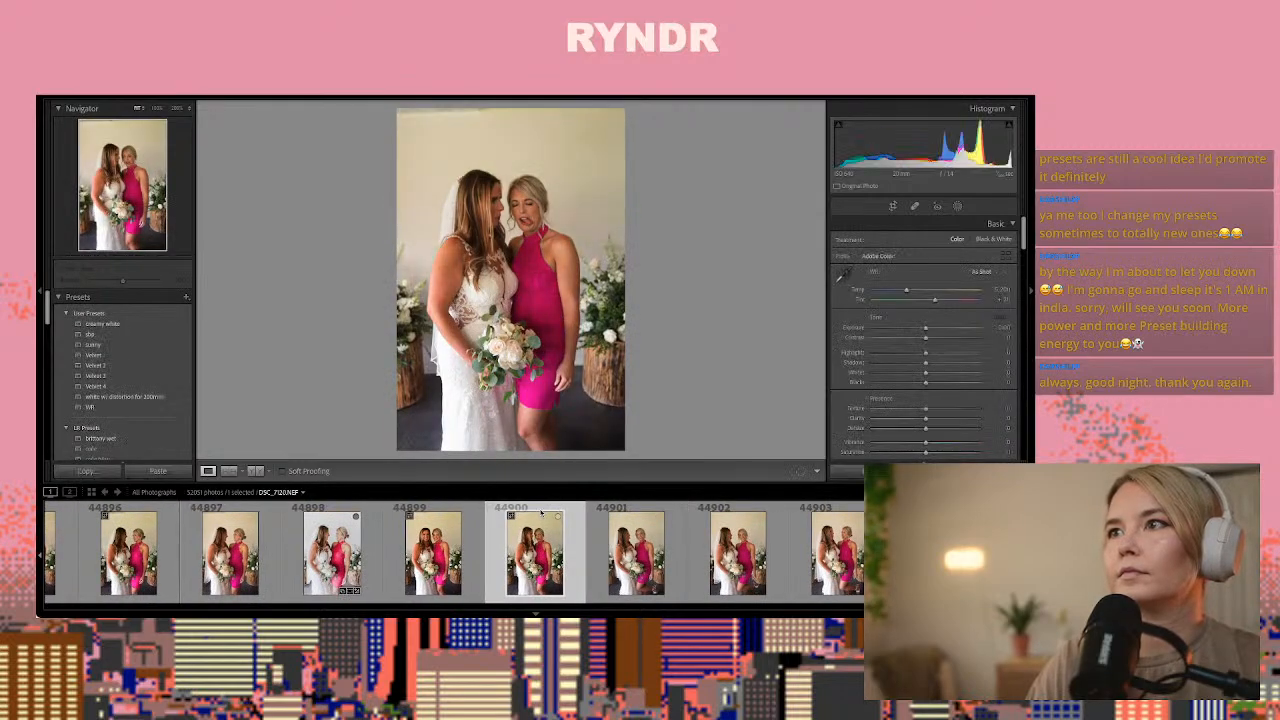
Paste the copied develop settings onto photo 44901 and crop a thin strip off its upper edge
{"action": "key", "text": "Right"}
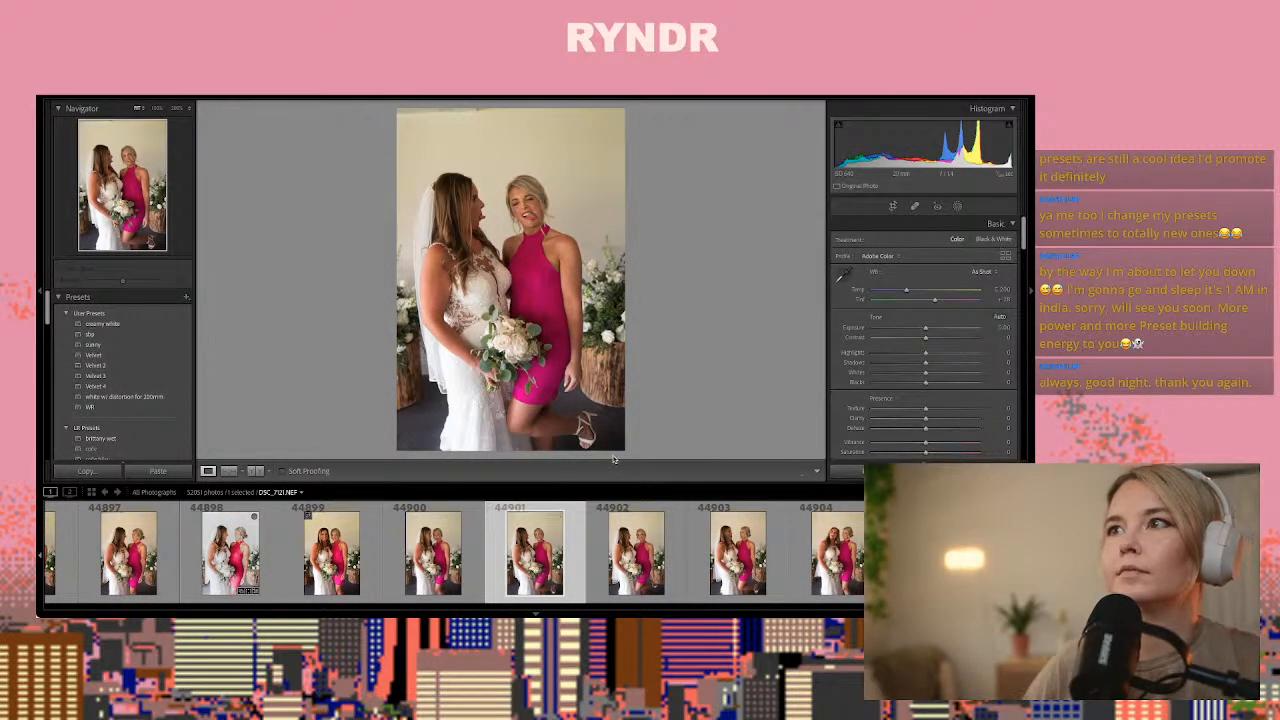
{"action": "key", "text": "ctrl+shift+v"}
{"action": "left_click", "coordinate": [893, 206]}
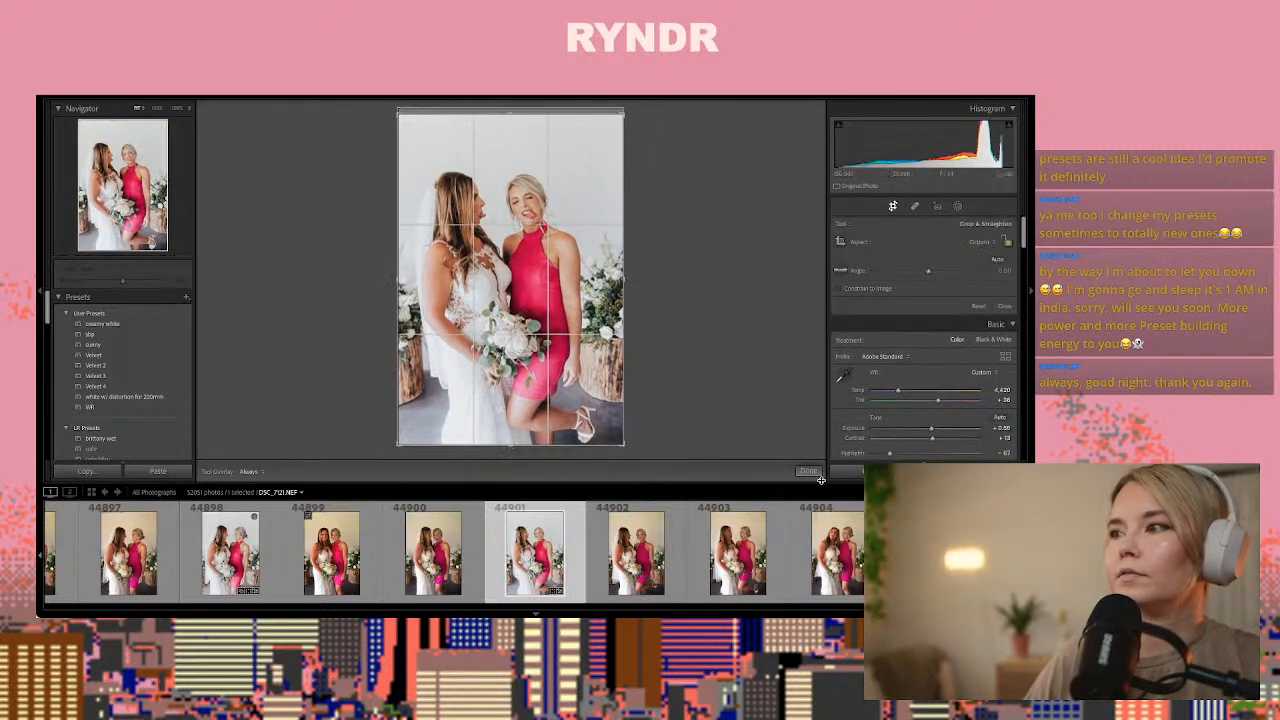
{"action": "left_click", "coordinate": [806, 471]}
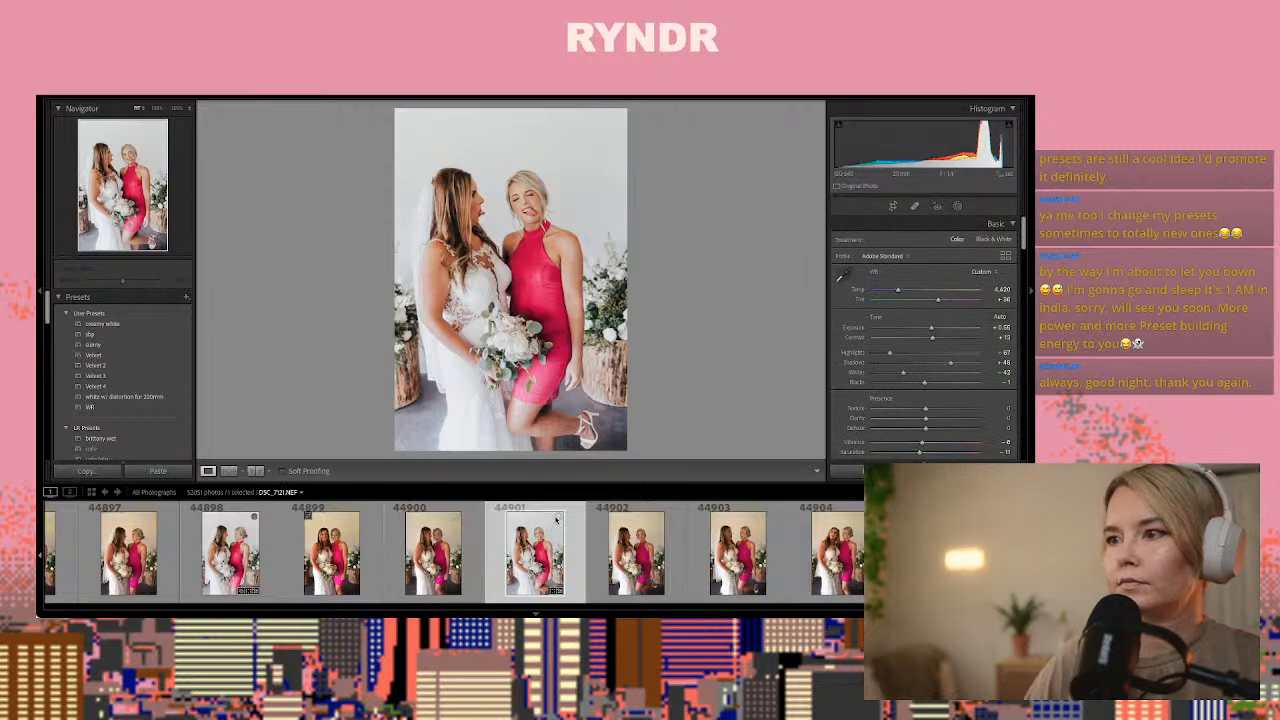
Go on to photo 44911 of the bride with the bridesmaid in black and paste the copied develop settings onto it
{"action": "key", "text": "Right"}
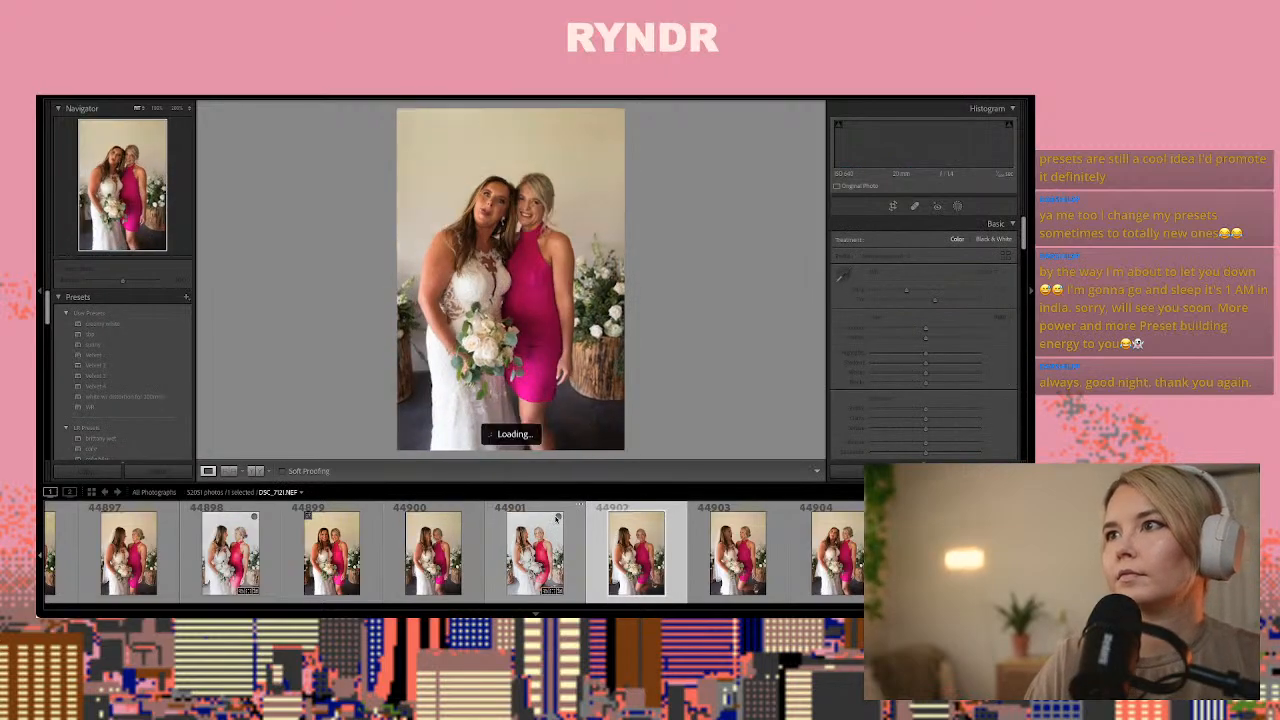
{"action": "key", "text": "Right"}
{"action": "key", "text": "Right"}
{"action": "key", "text": "Right"}
{"action": "key", "text": "Right"}
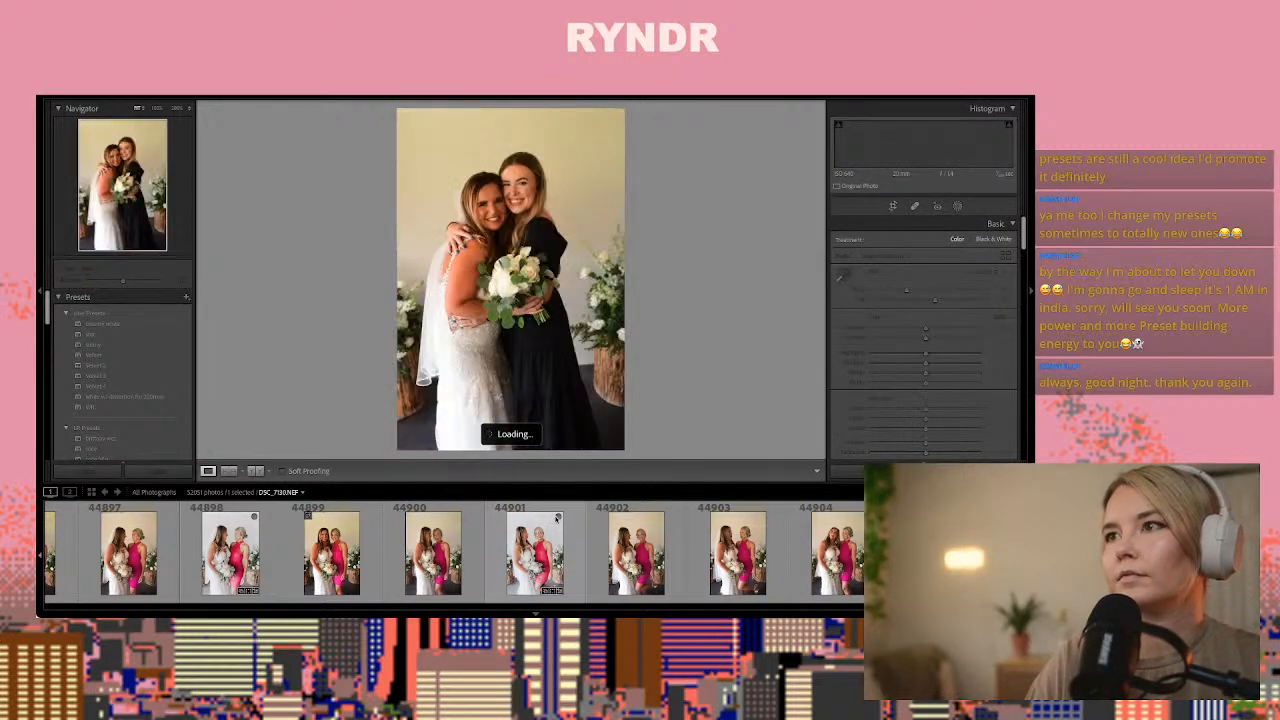
{"action": "key", "text": "Right"}
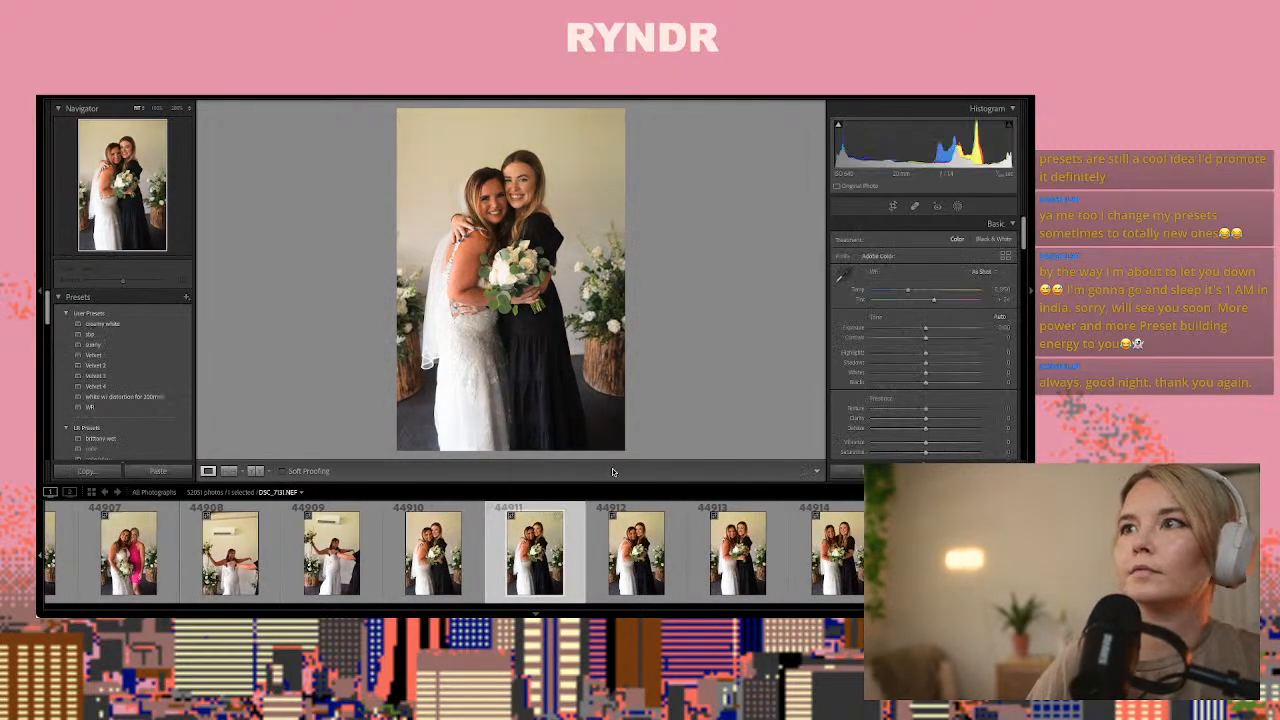
{"action": "key", "text": "ctrl+shift+v"}
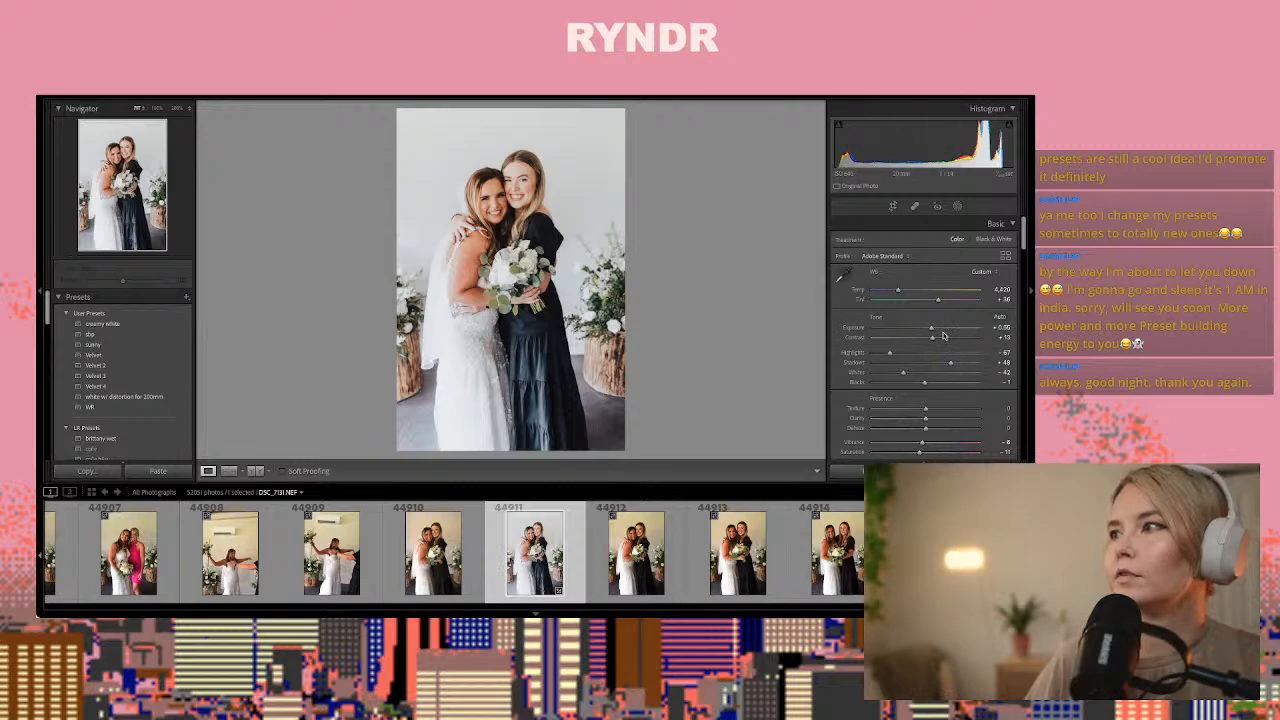
Set the exposure of photo 44911 to +0.50 and copy its develop settings
{"action": "left_click_drag", "start_coordinate": [932, 329], "coordinate": [931, 336]}
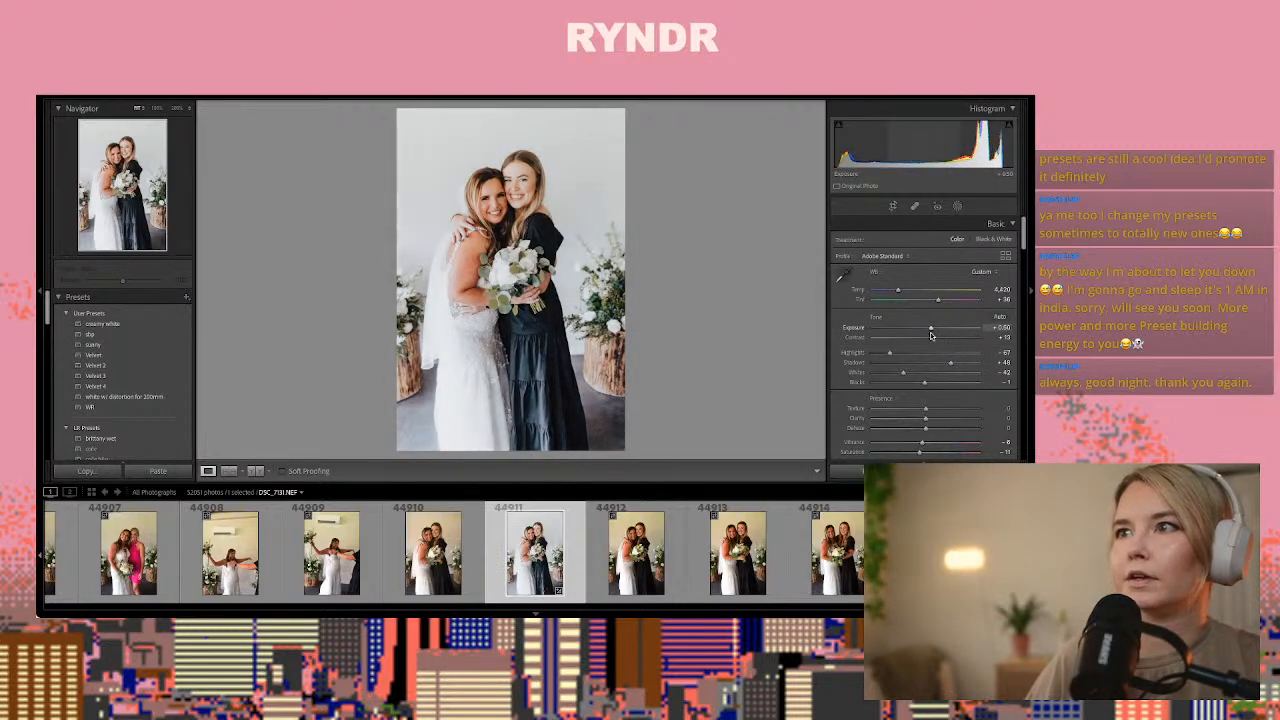
{"action": "key", "text": "ctrl+shift+c"}
{"action": "key", "text": "Return"}
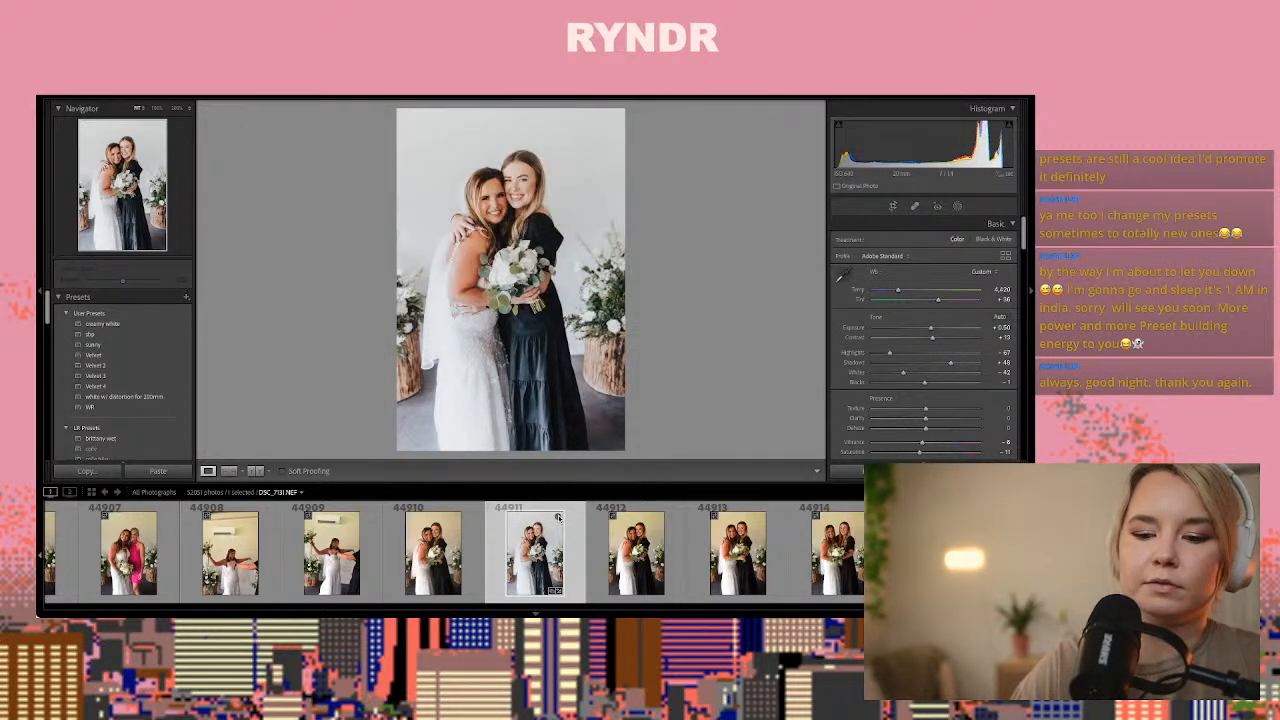
Review the frames of the bride with the bridesmaid in black after photo 44911 and compare their poses and expressions
{"action": "key", "text": "Right"}
{"action": "key", "text": "Right"}
{"action": "key", "text": "Right"}
{"action": "key", "text": "Right"}
{"action": "key", "text": "Right"}
{"action": "key", "text": "Right"}
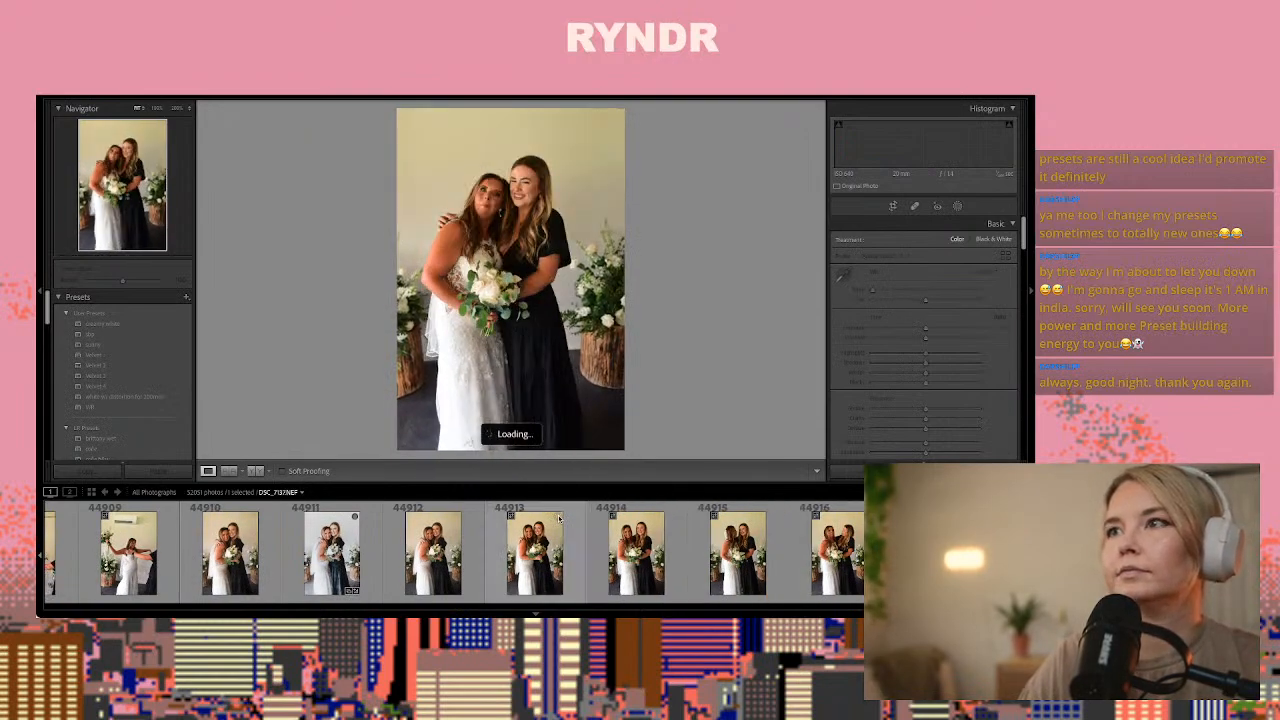
{"action": "key", "text": "Right"}
{"action": "key", "text": "Right"}
{"action": "key", "text": "Right"}
{"action": "key", "text": "Right"}
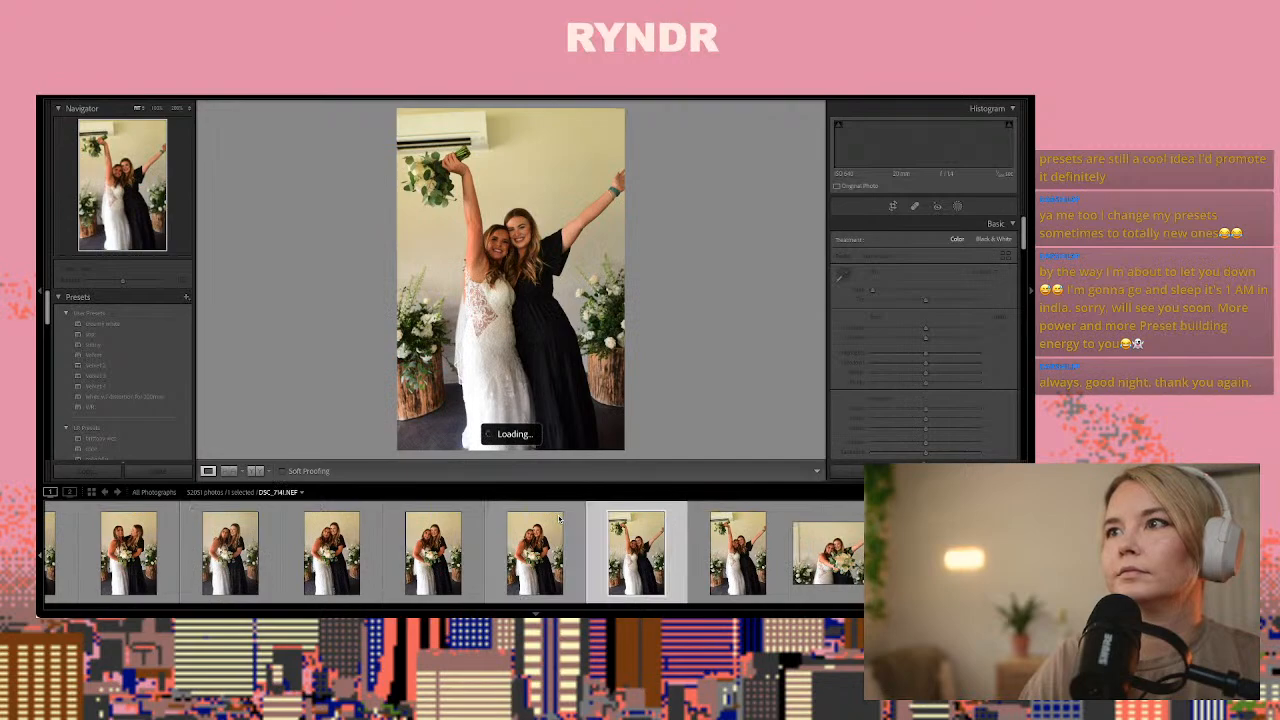
{"action": "key", "text": "Right"}
{"action": "key", "text": "Right"}
{"action": "key", "text": "Right"}
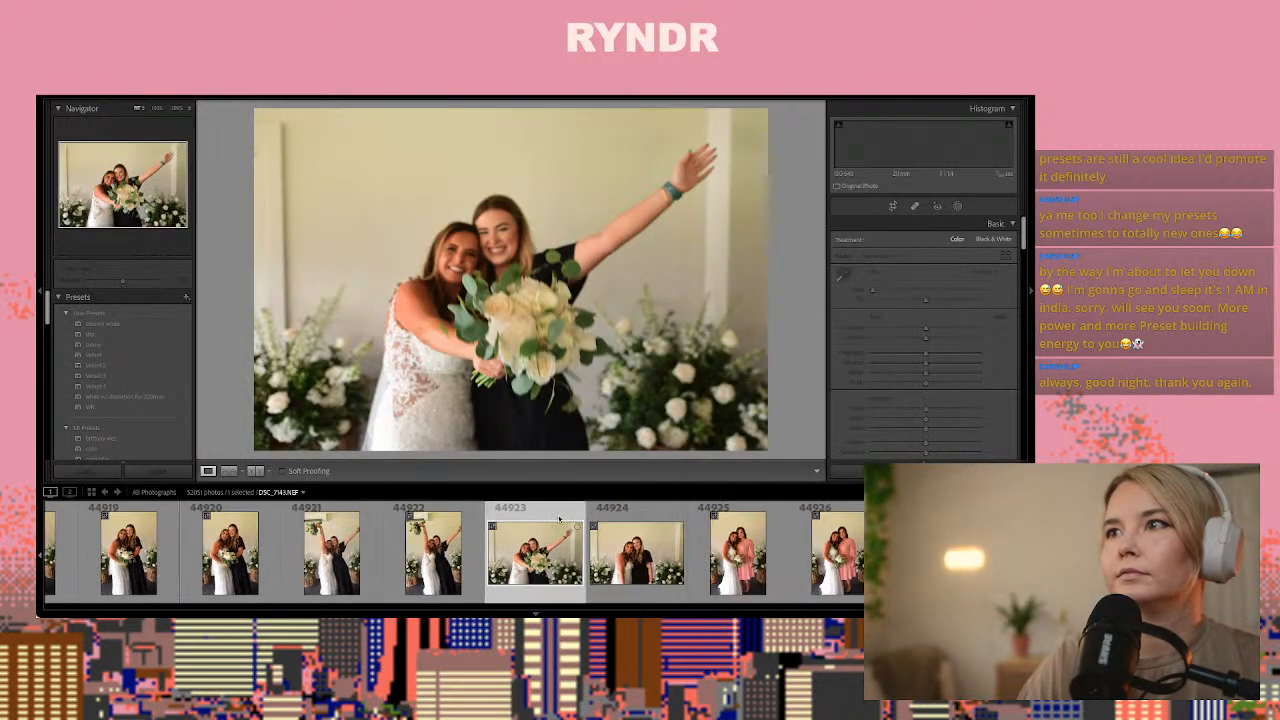
{"action": "key", "text": "Left"}
{"action": "key", "text": "Left"}
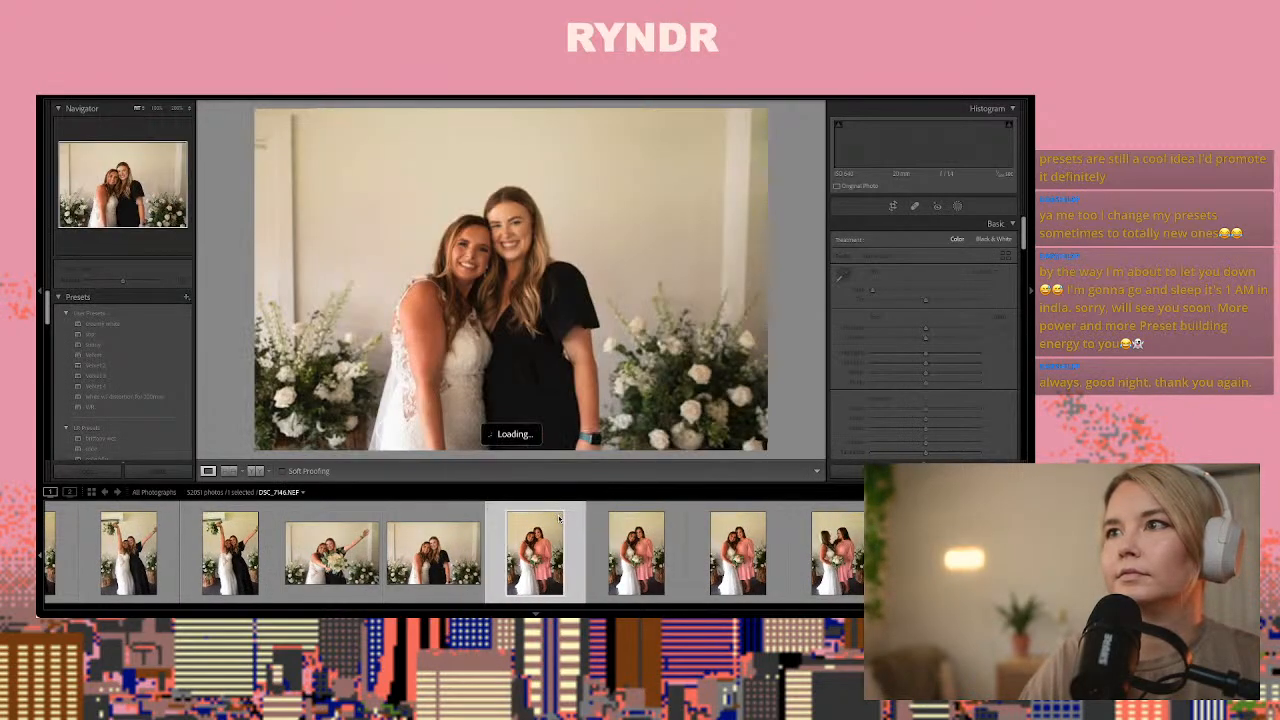
{"action": "key", "text": "Left"}
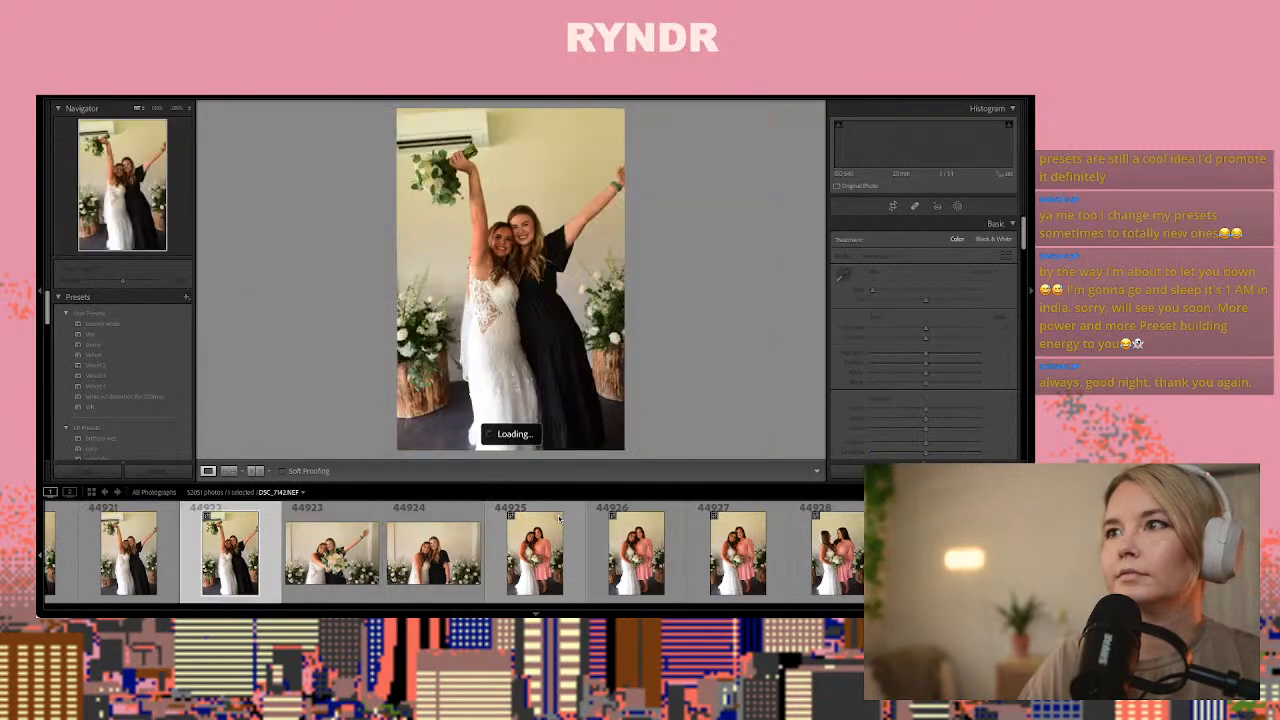
{"action": "key", "text": "Left"}
{"action": "key", "text": "Left"}
{"action": "key", "text": "Left"}
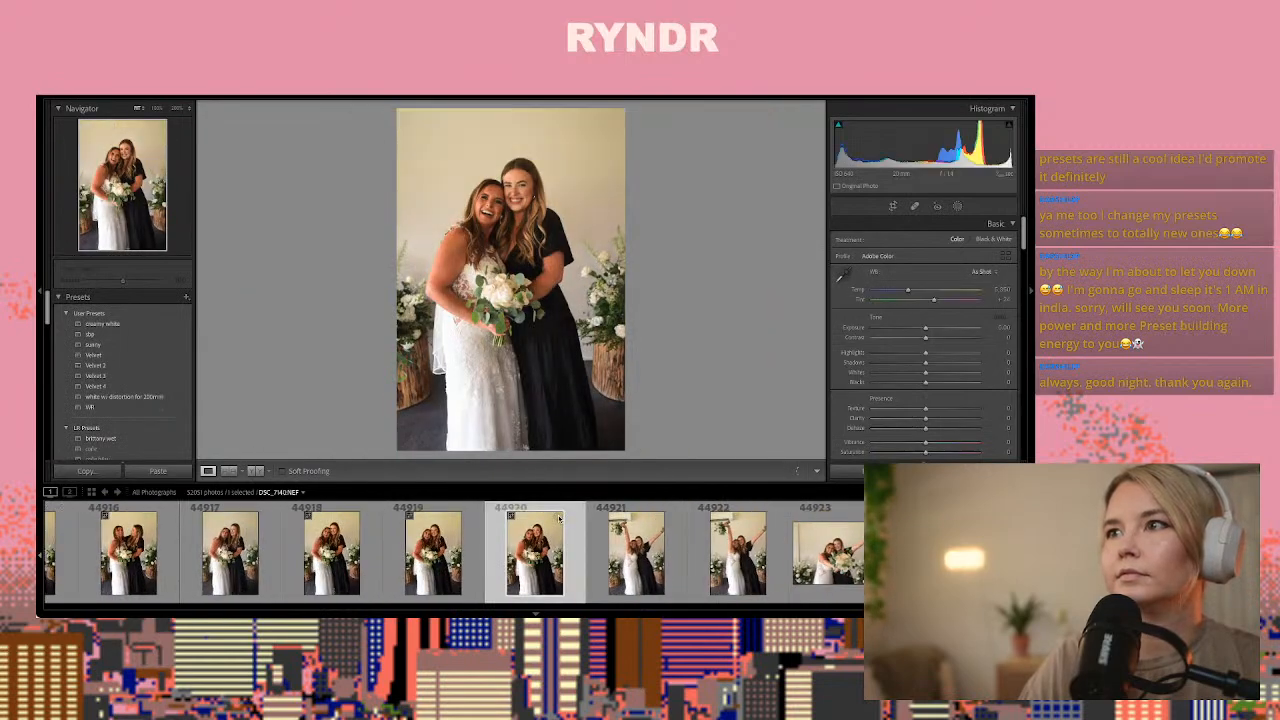
{"action": "key", "text": "Left"}
{"action": "key", "text": "Left"}
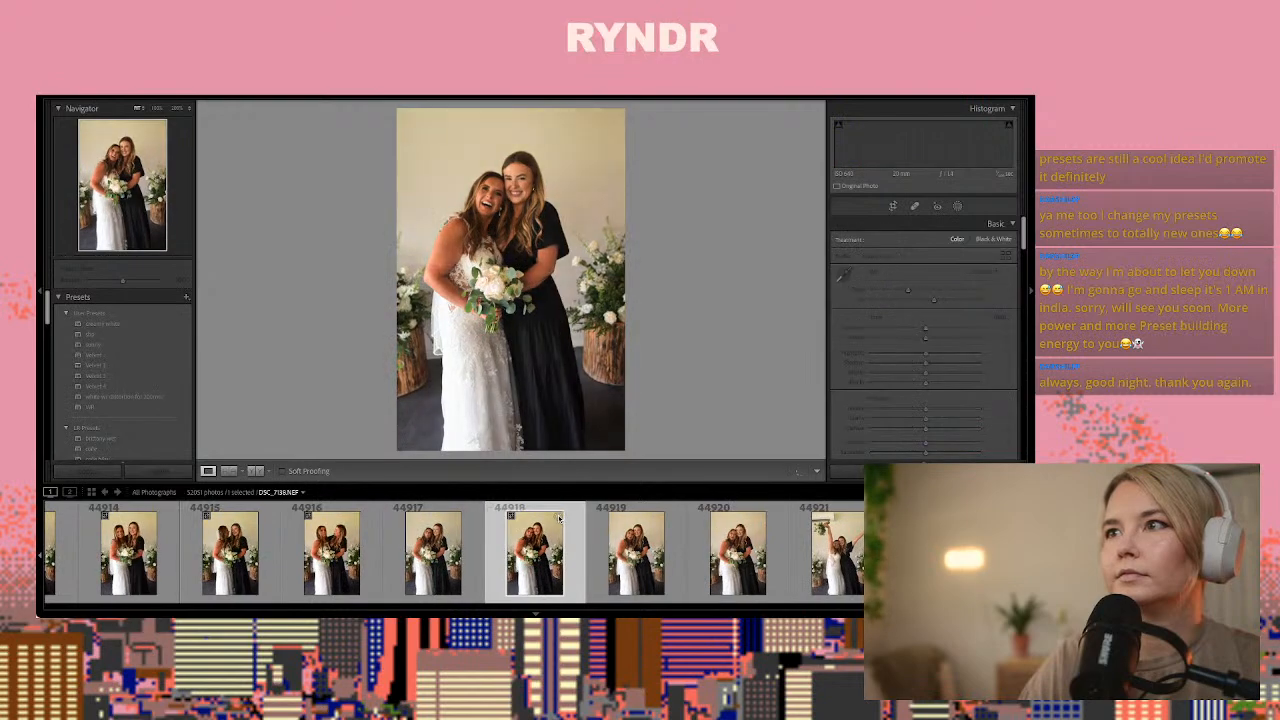
{"action": "key", "text": "Left"}
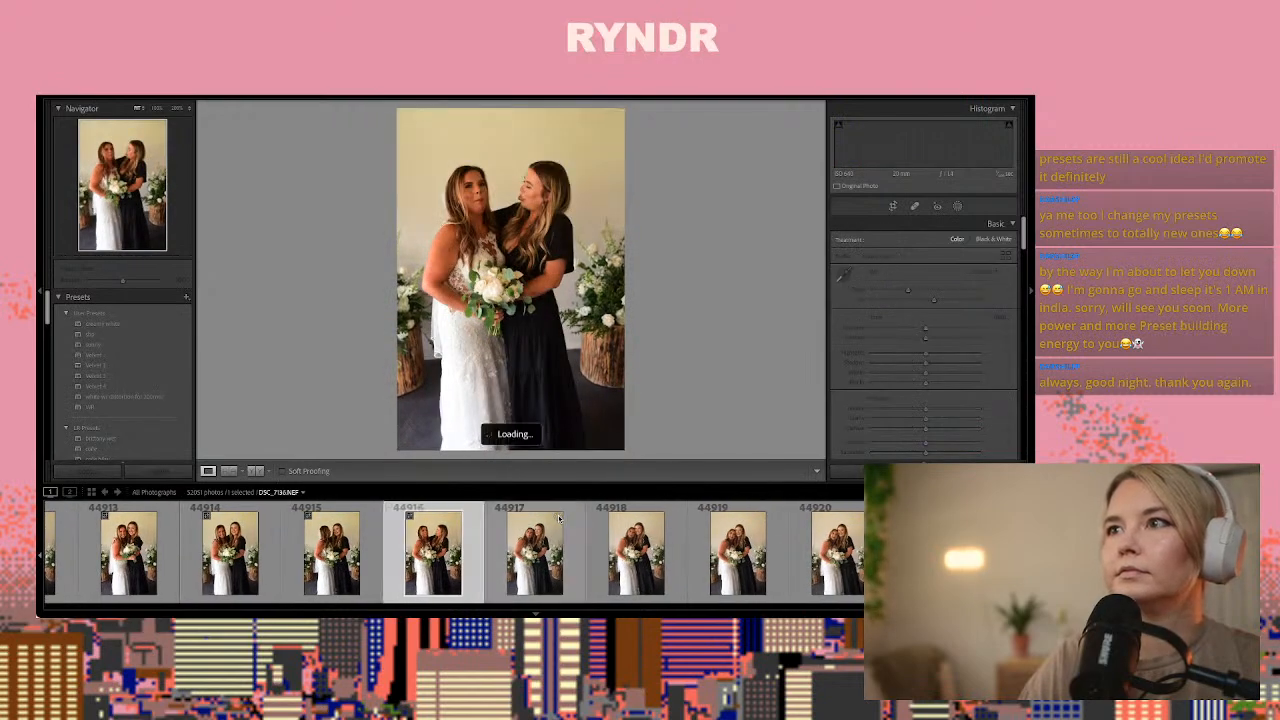
Compare photo 44916 with the frame after it and paste the copied develop settings onto 44916
{"action": "key", "text": "Right"}
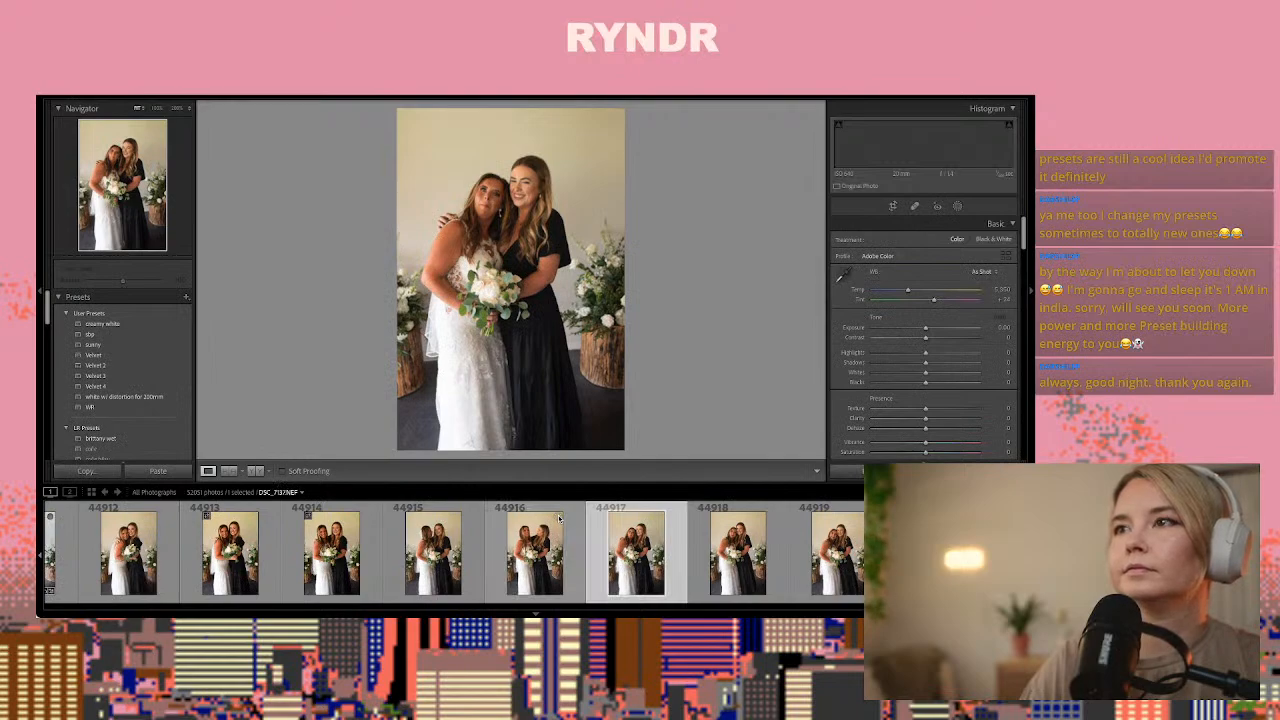
{"action": "key", "text": "Left"}
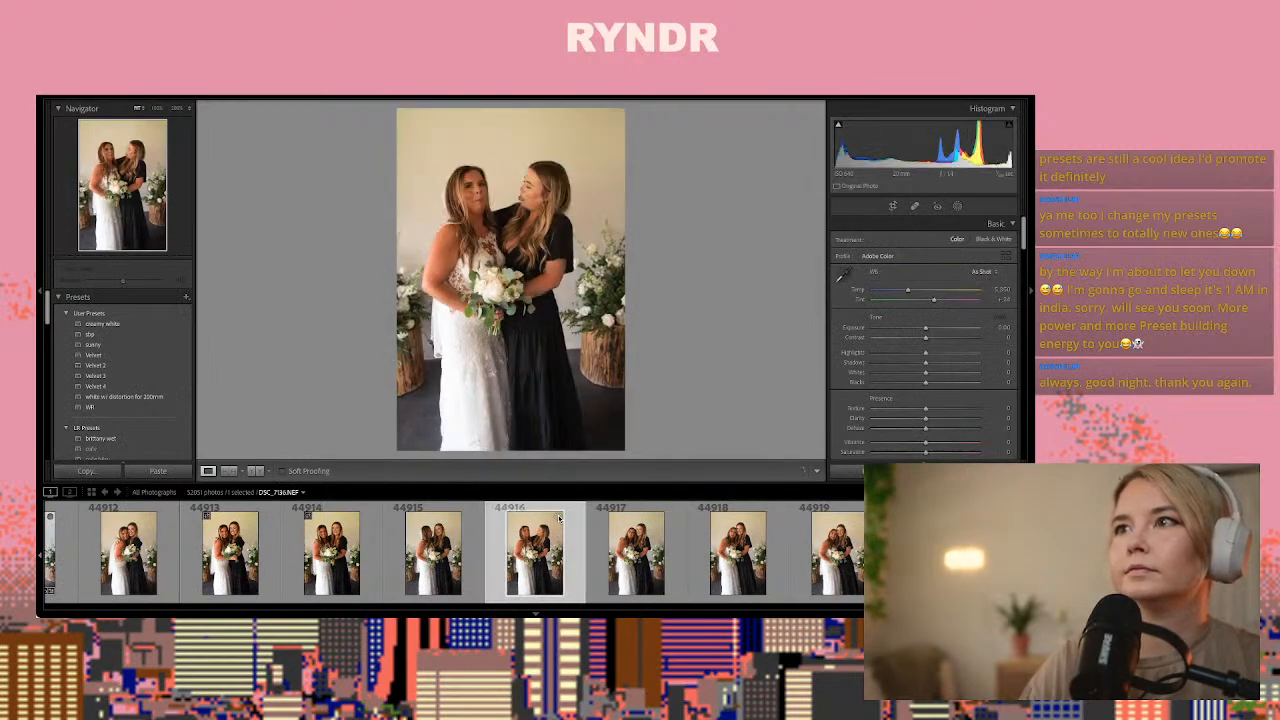
{"action": "key", "text": "ctrl+shift+v"}
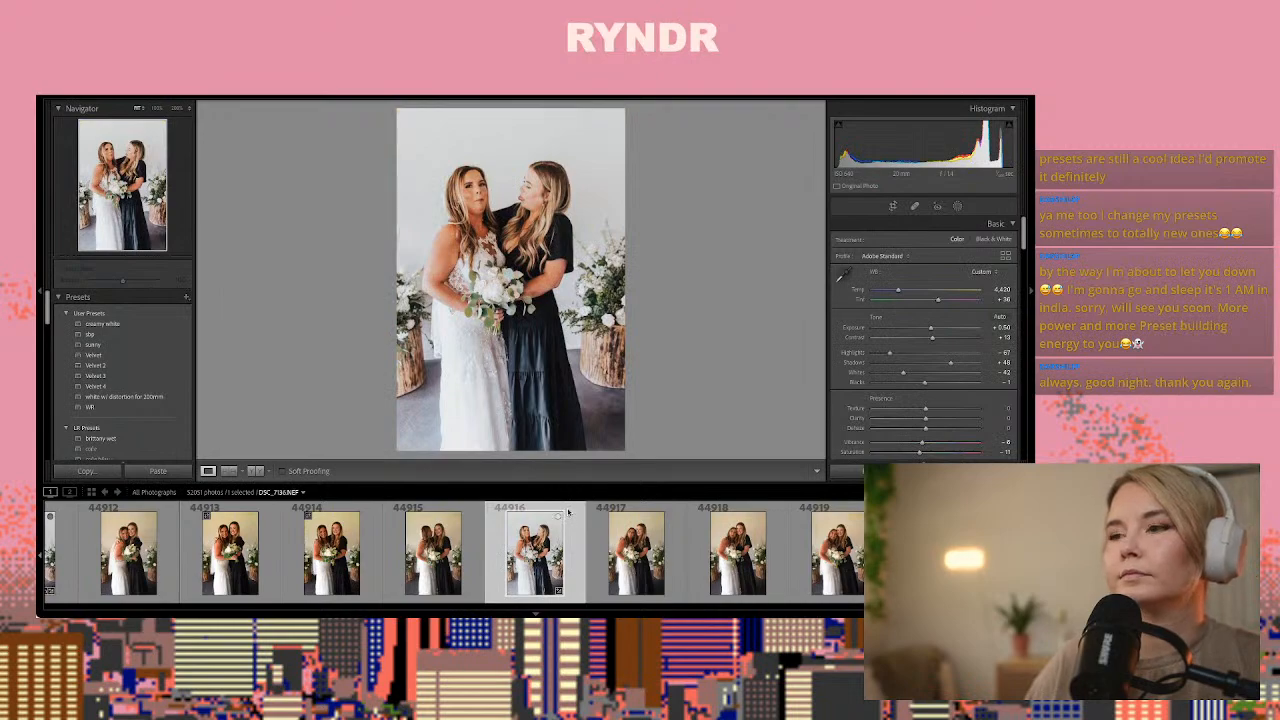
Go on to landscape photo 44923 of the bride with the bridesmaid in black and paste the copied develop settings onto it
{"action": "key", "text": "Right"}
{"action": "key", "text": "Right"}
{"action": "key", "text": "Right"}
{"action": "key", "text": "Right"}
{"action": "key", "text": "Right"}
{"action": "key", "text": "Right"}
{"action": "key", "text": "Right"}
{"action": "key", "text": "Right"}
{"action": "key", "text": "Right"}
{"action": "key", "text": "Right"}
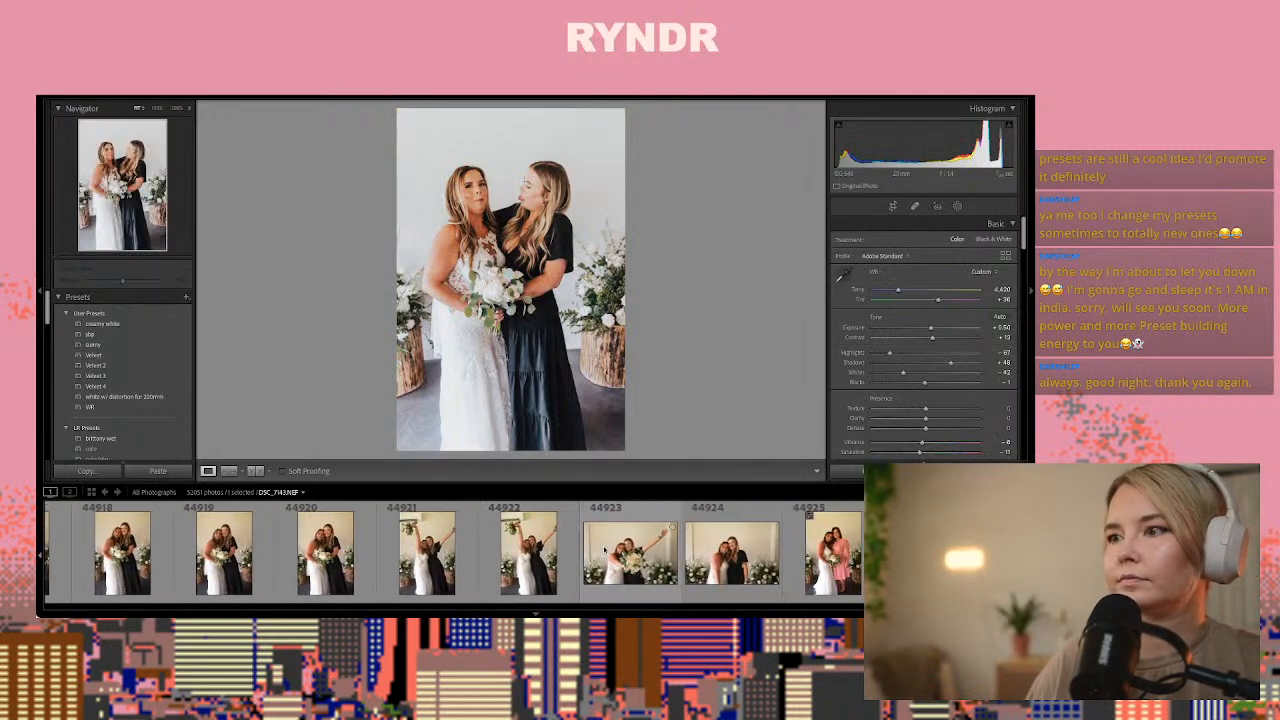
{"action": "left_click", "coordinate": [197, 546]}
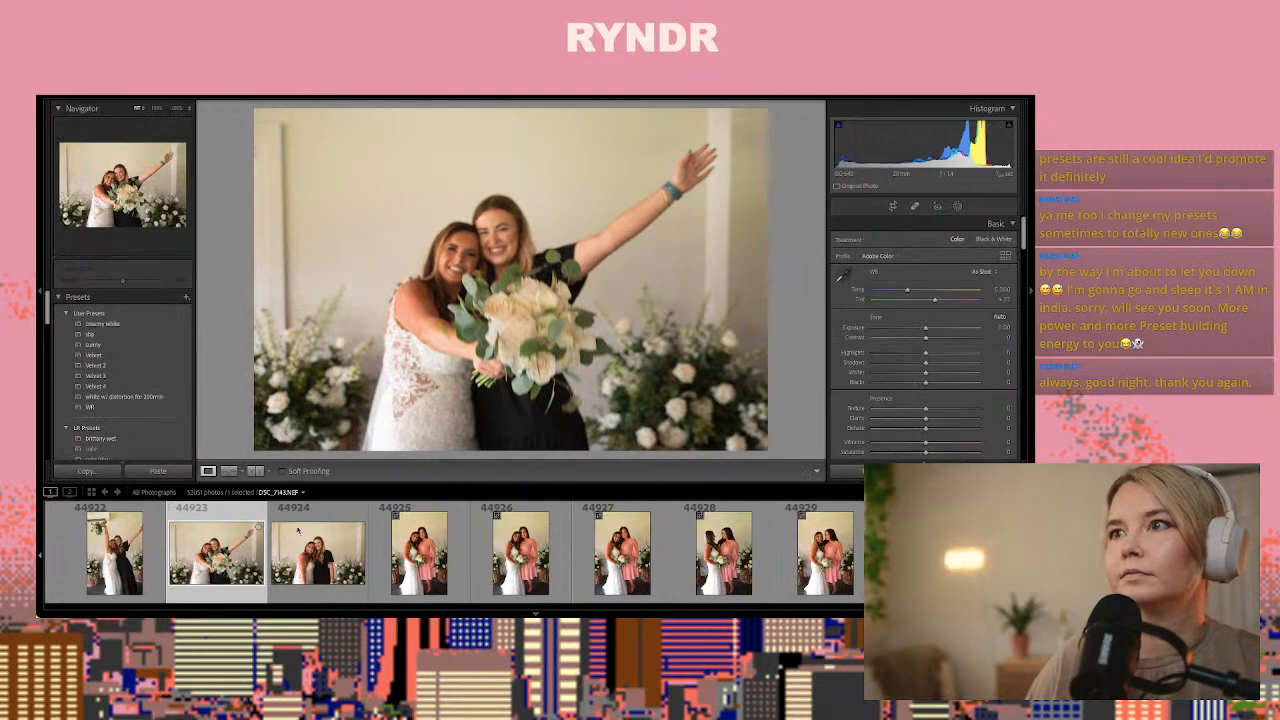
{"action": "key", "text": "ctrl+shift+v"}
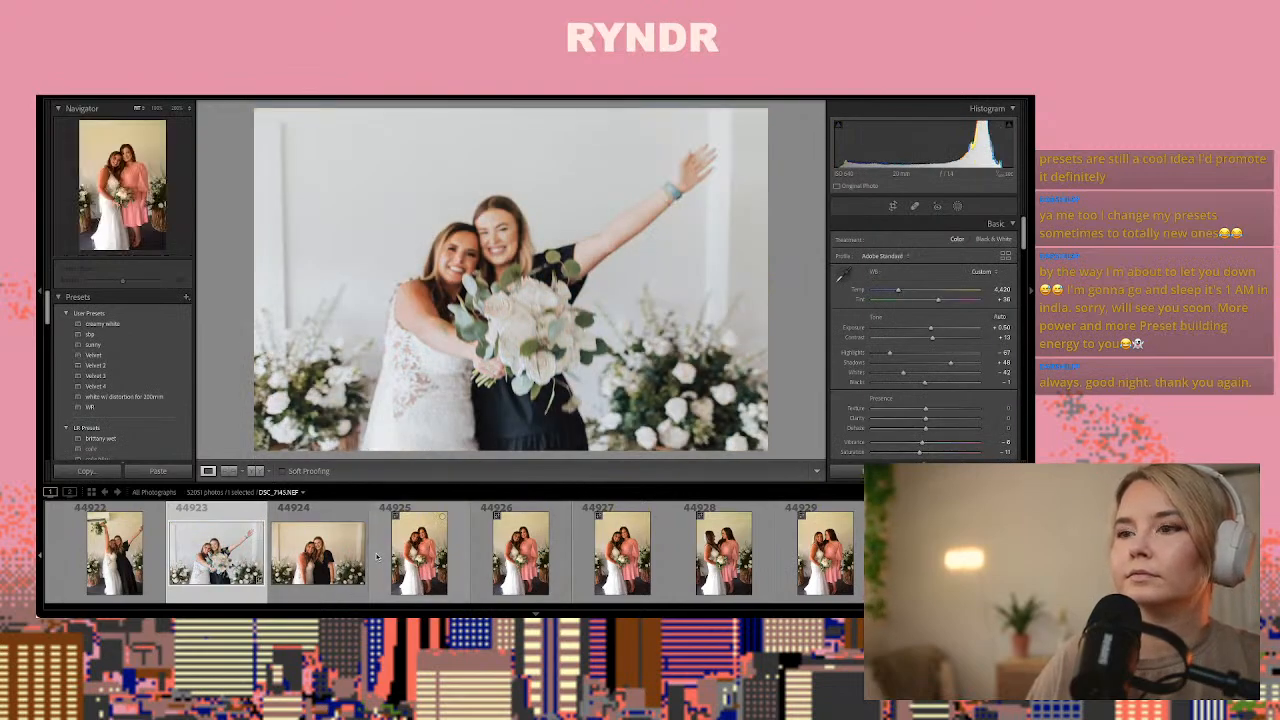
Select photo 44924 of the bride hugging the bridesmaid in black and paste the copied develop settings onto it
{"action": "left_click", "coordinate": [408, 557]}
{"action": "key", "text": "Left"}
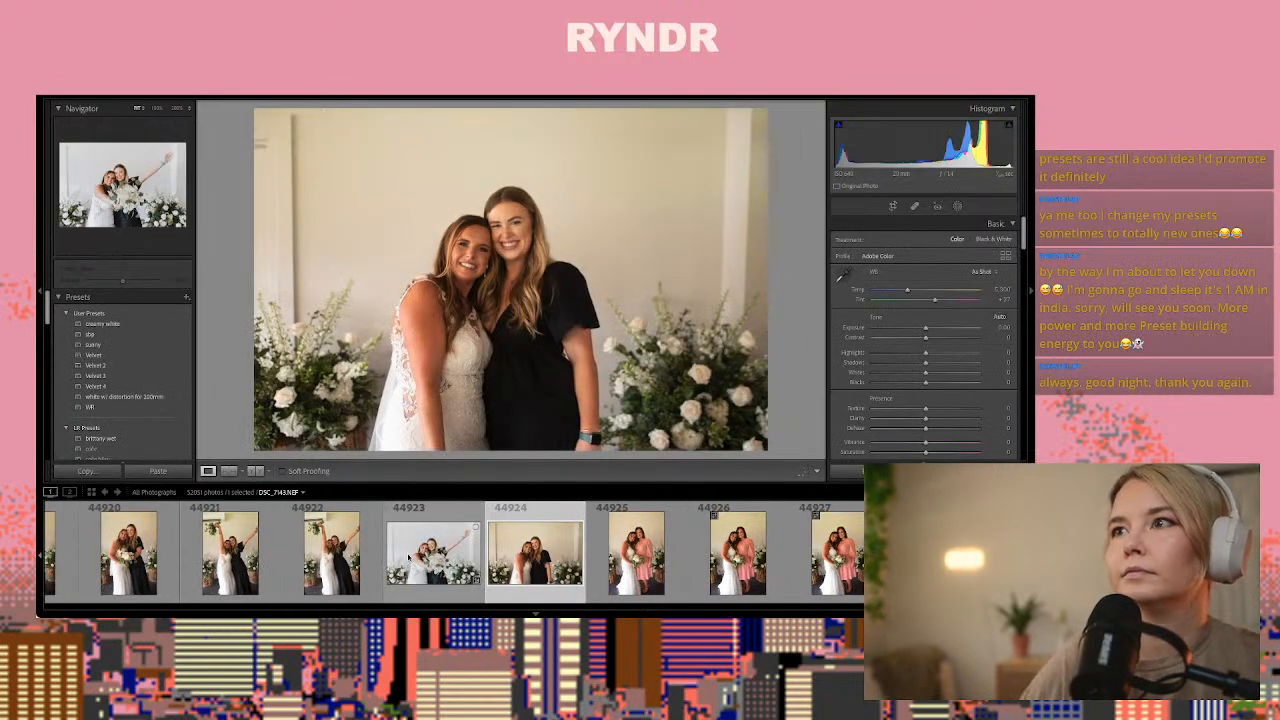
{"action": "key", "text": "ctrl+shift+v"}
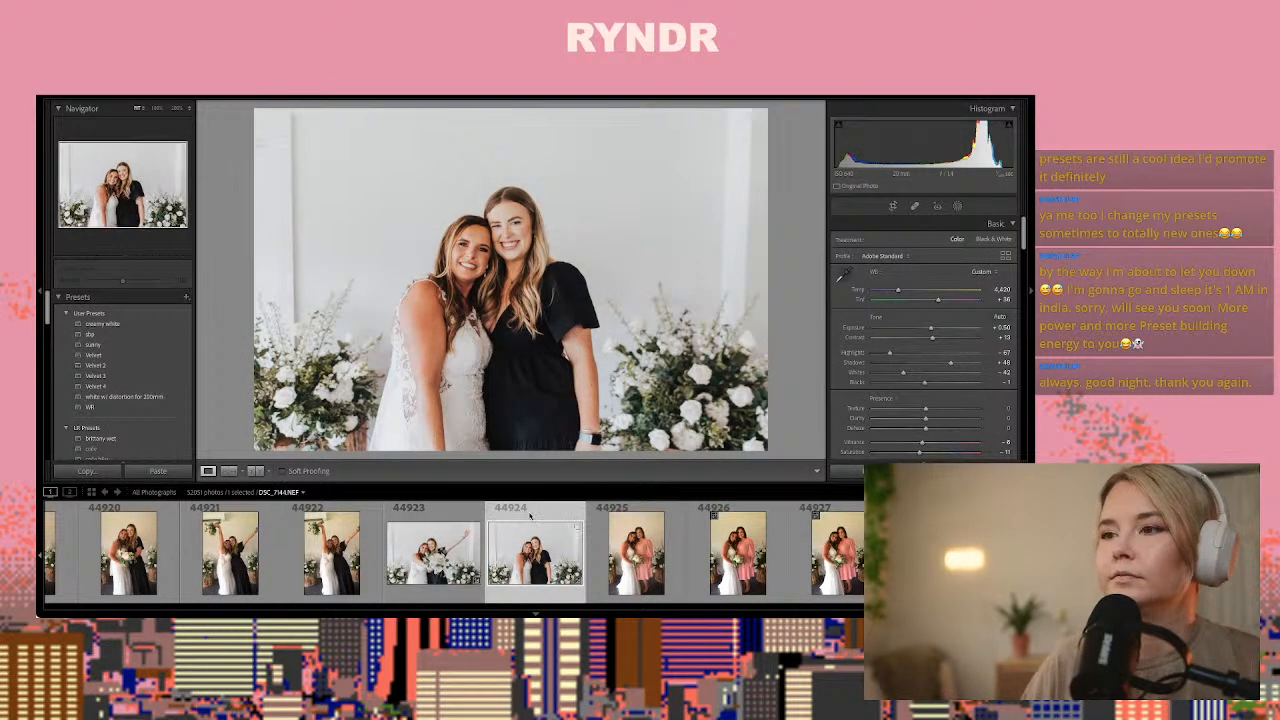
Heal the vertical trim lines on the wall at both sides of photo 44924
{"action": "left_click", "coordinate": [913, 207]}
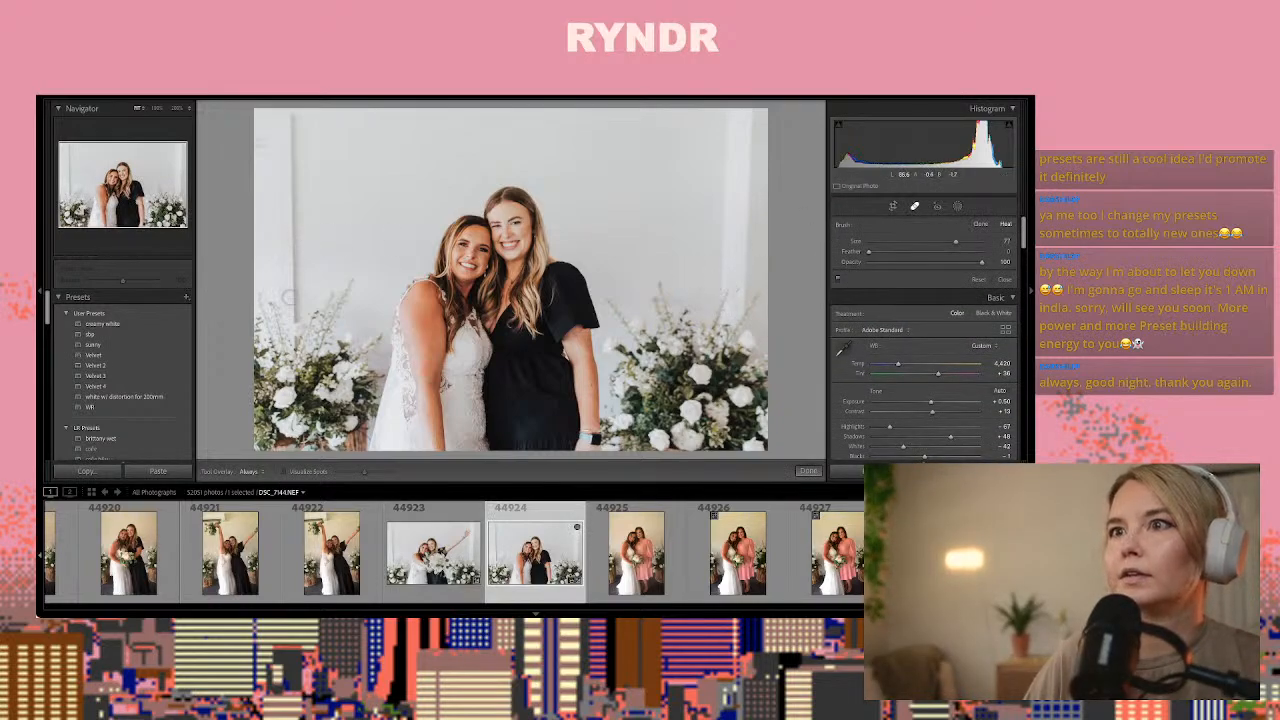
{"action": "left_click_drag", "start_coordinate": [293, 313], "coordinate": [292, 108]}
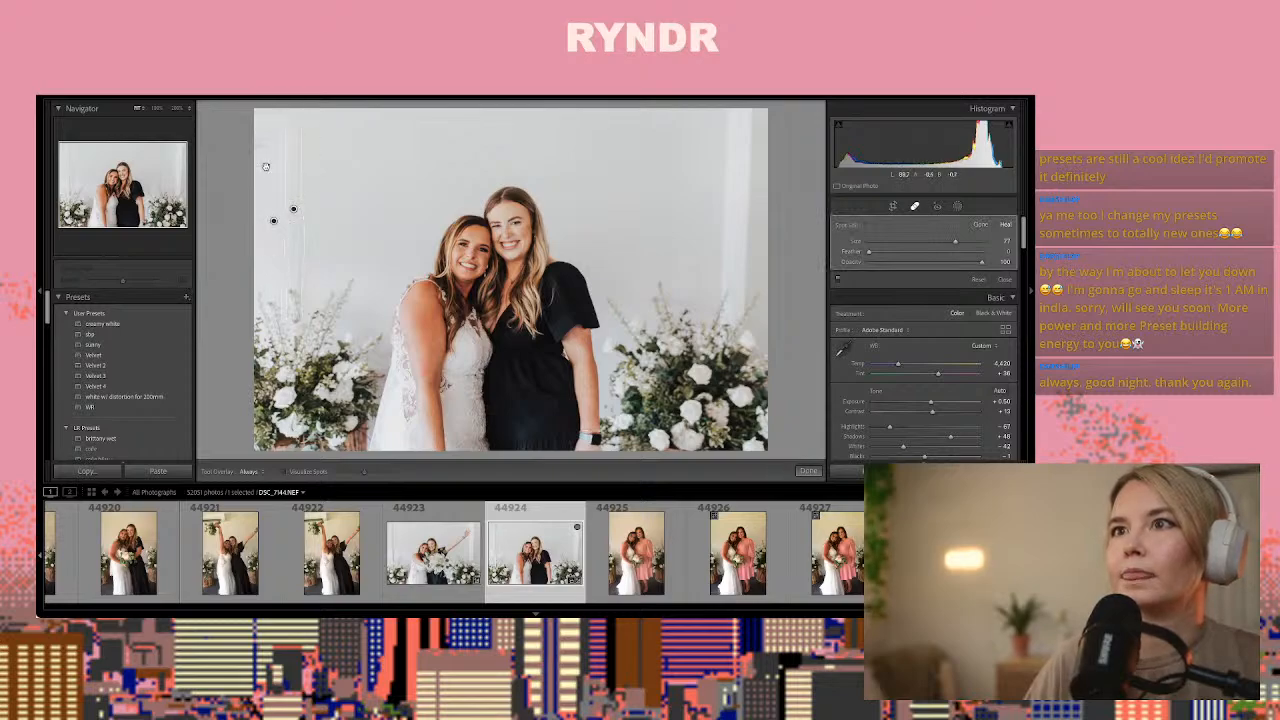
{"action": "mouse_move", "coordinate": [723, 113]}
{"action": "left_mouse_down"}
{"action": "mouse_move", "coordinate": [723, 289]}
{"action": "mouse_move", "coordinate": [745, 110]}
{"action": "left_mouse_up"}
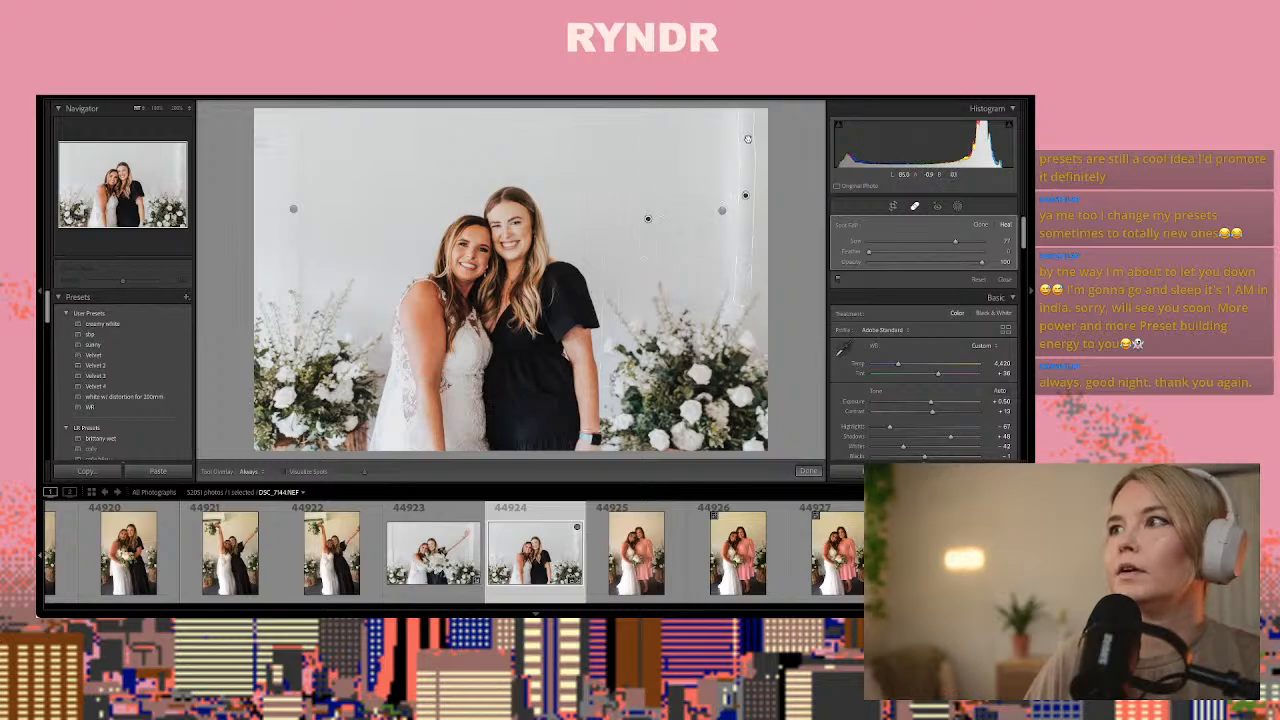
{"action": "left_click_drag", "start_coordinate": [740, 110], "coordinate": [738, 300]}
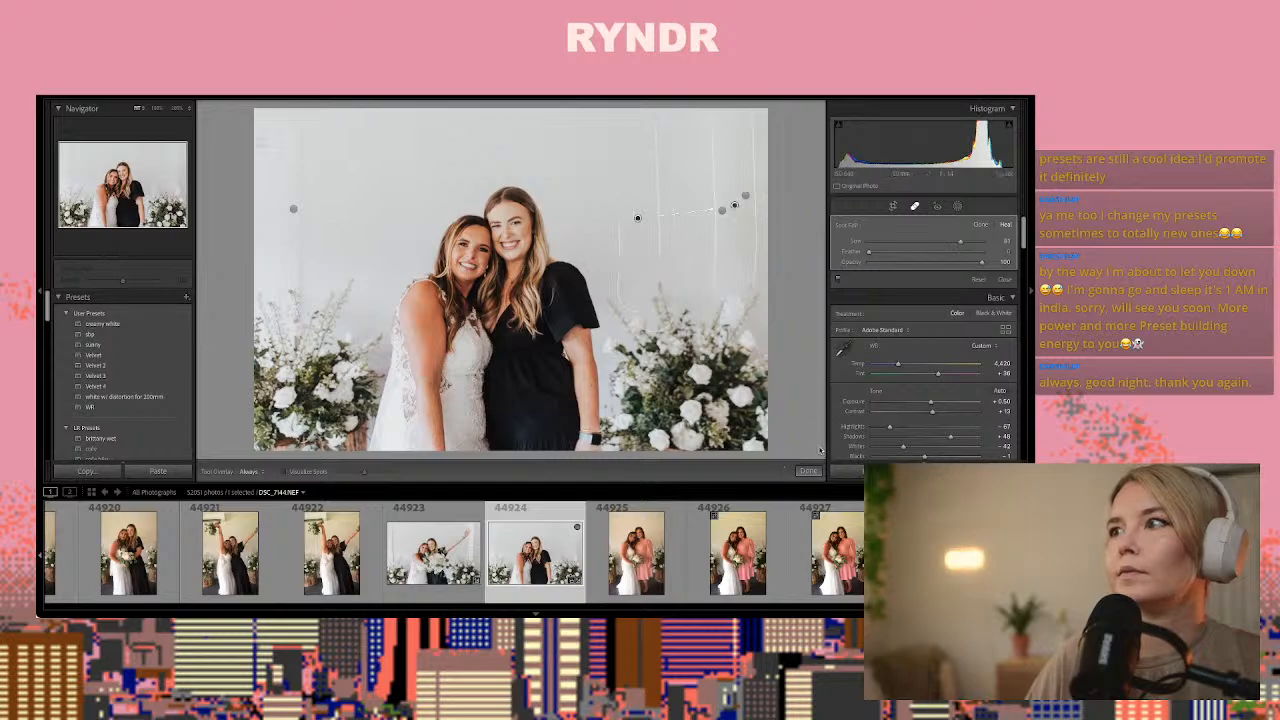
{"action": "left_click", "coordinate": [808, 471]}
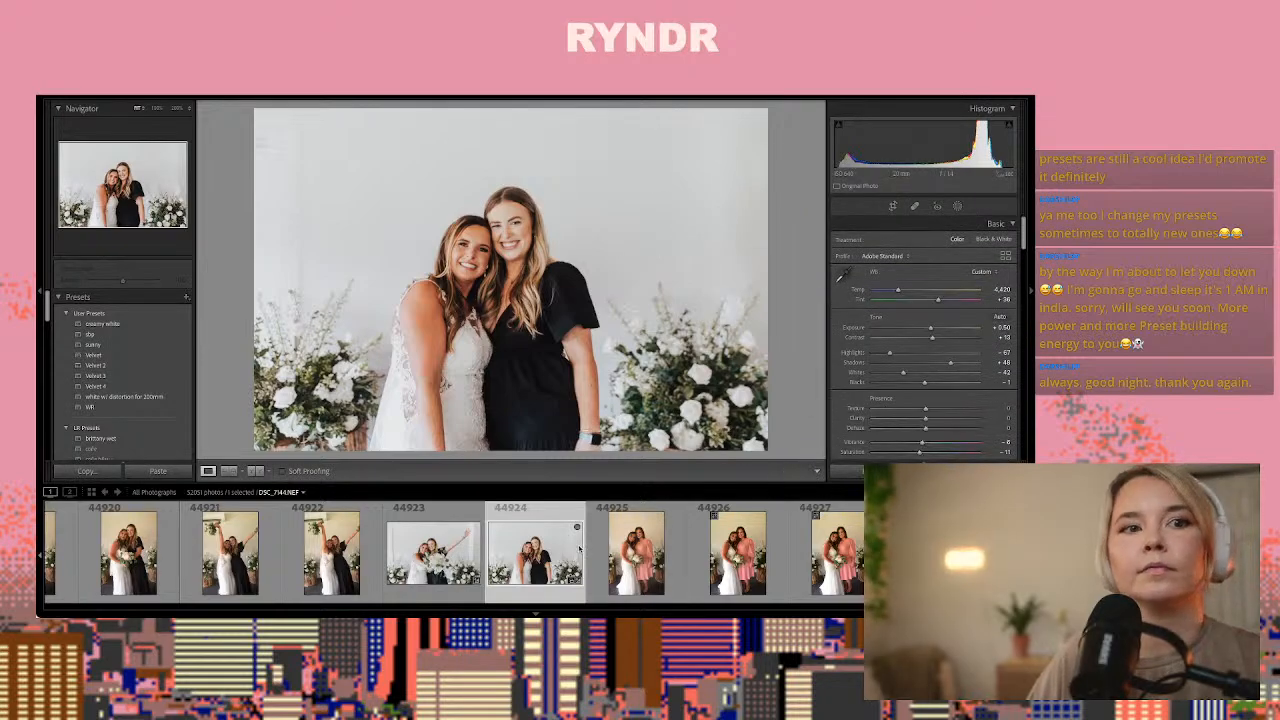
Compare the frames of the bride with the bridesmaid in pink and paste the copied develop settings onto photo 44931
{"action": "left_click", "coordinate": [624, 532]}
{"action": "key", "text": "Right"}
{"action": "key", "text": "Right"}
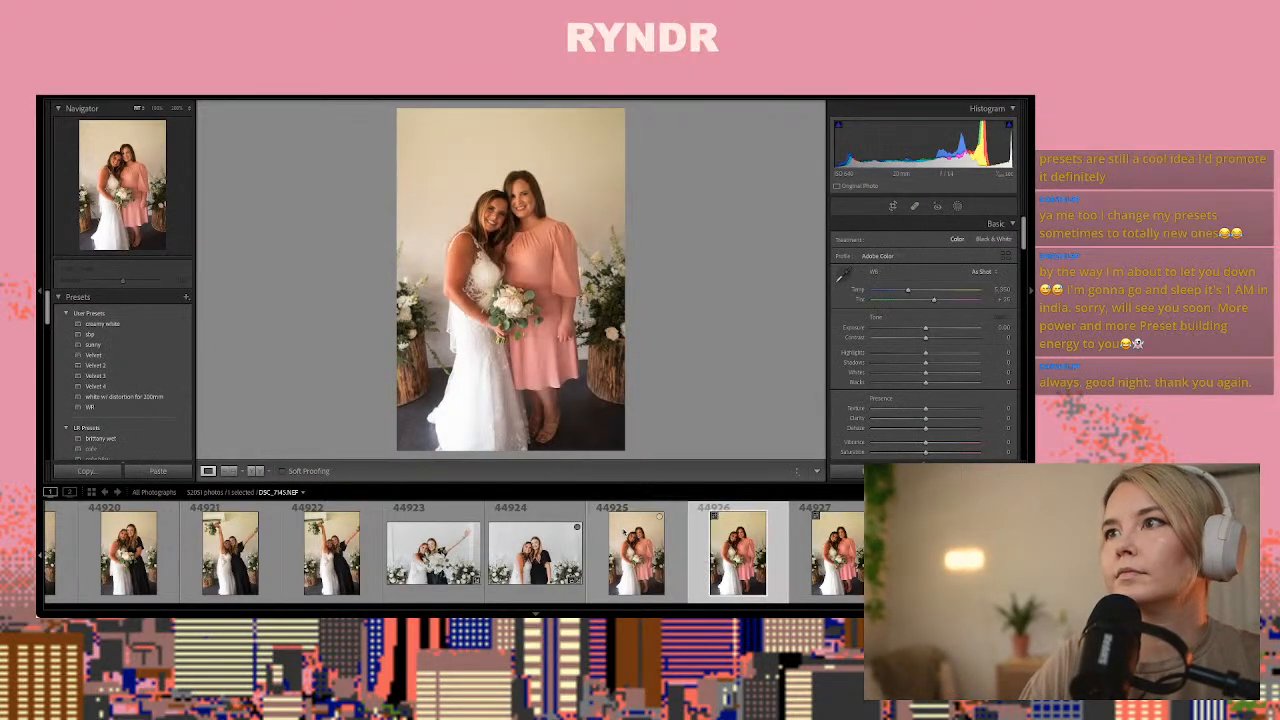
{"action": "key", "text": "Right"}
{"action": "key", "text": "Right"}
{"action": "key", "text": "Right"}
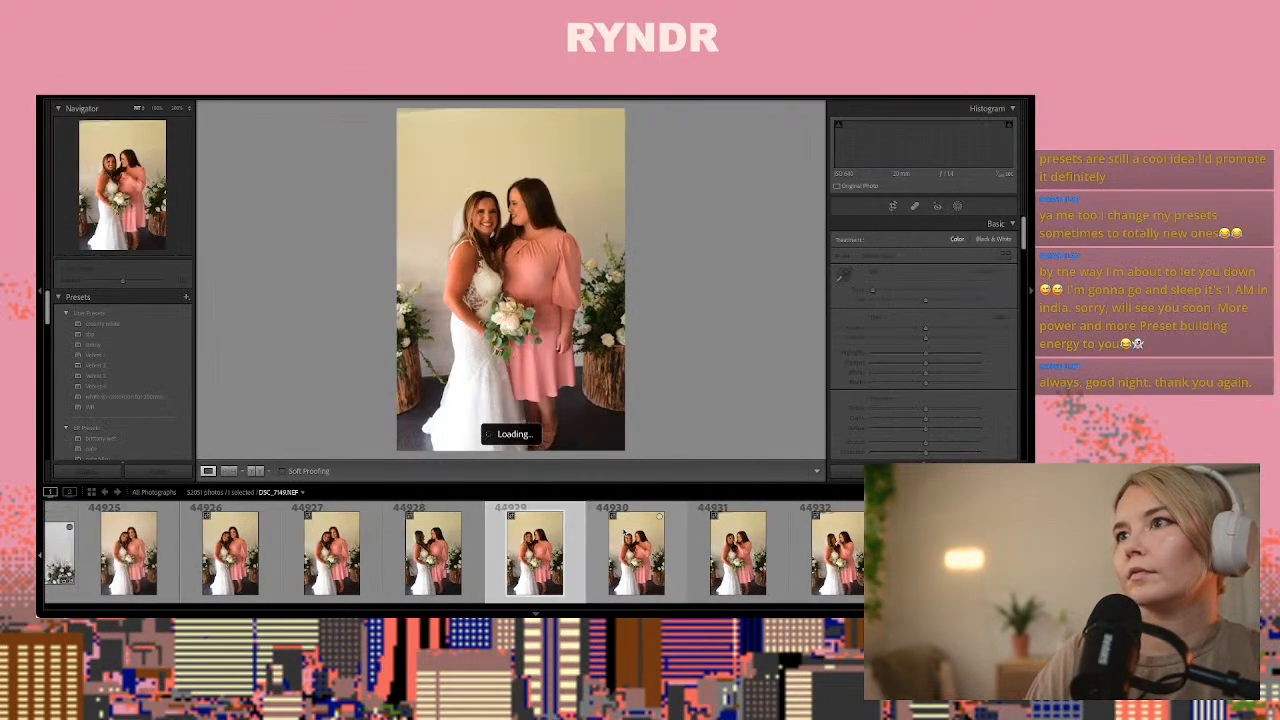
{"action": "key", "text": "Right"}
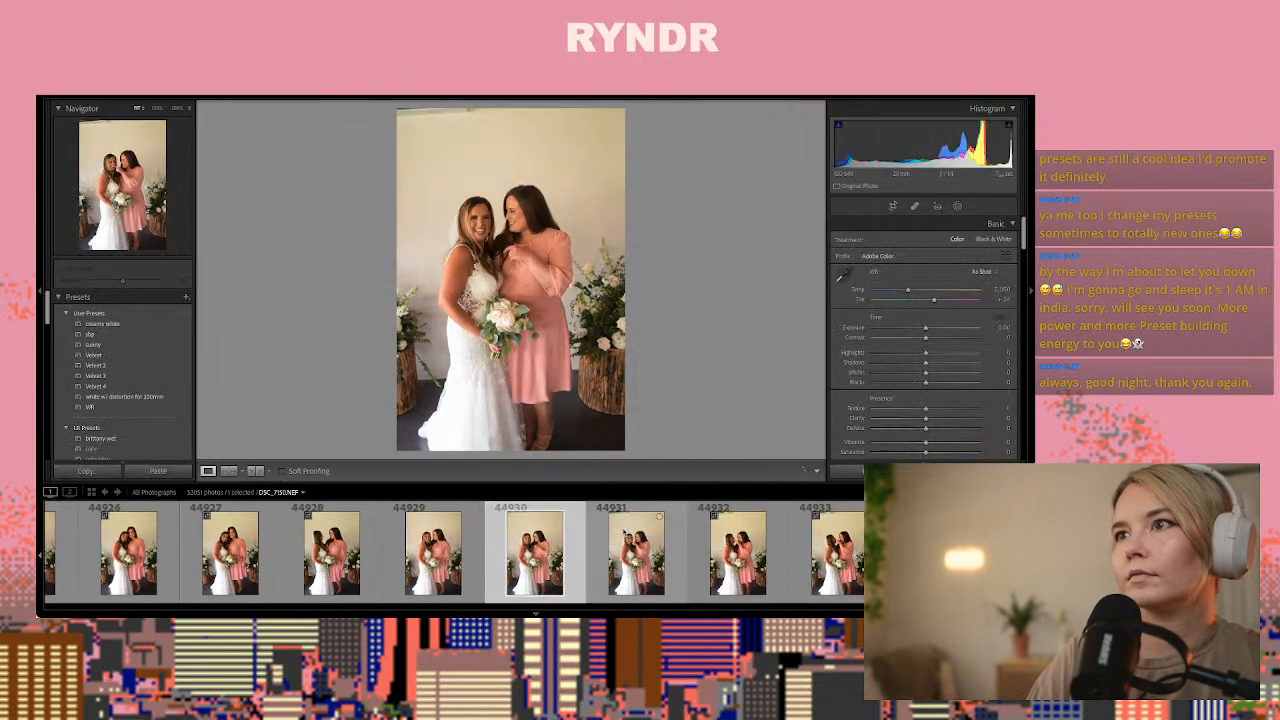
{"action": "key", "text": "Right"}
{"action": "key", "text": "Left"}
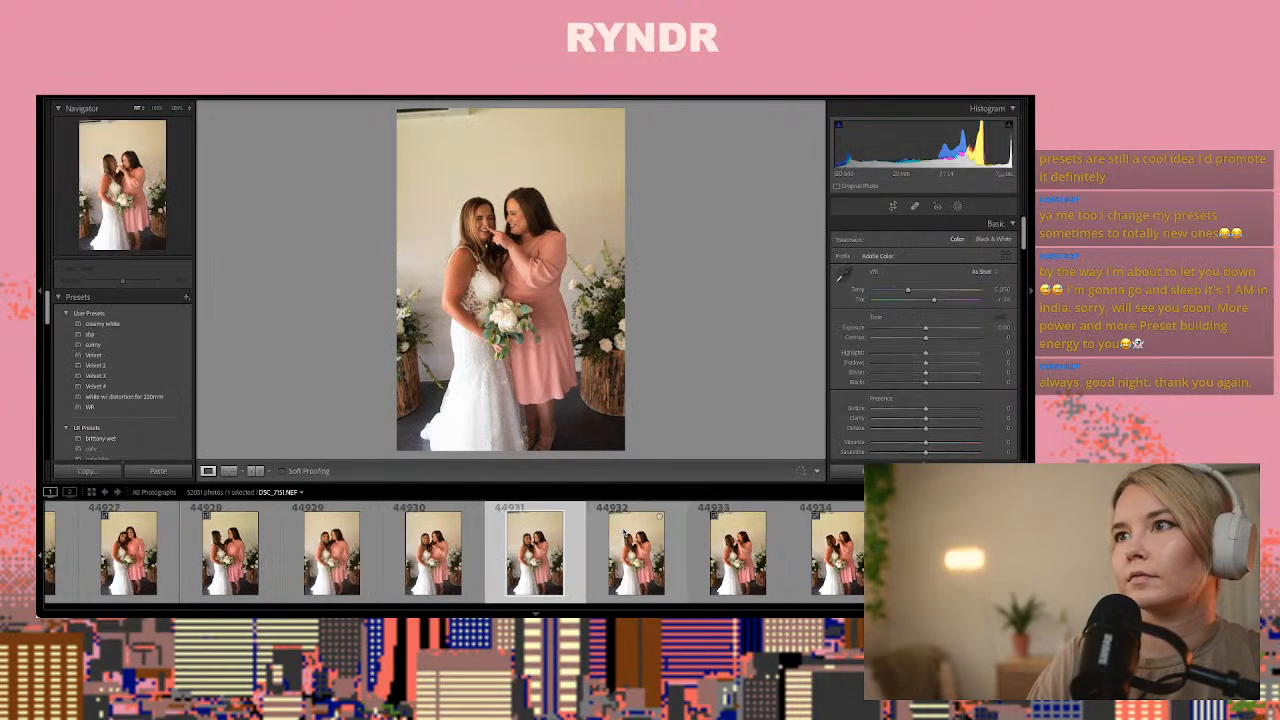
{"action": "key", "text": "ctrl+shift+v"}
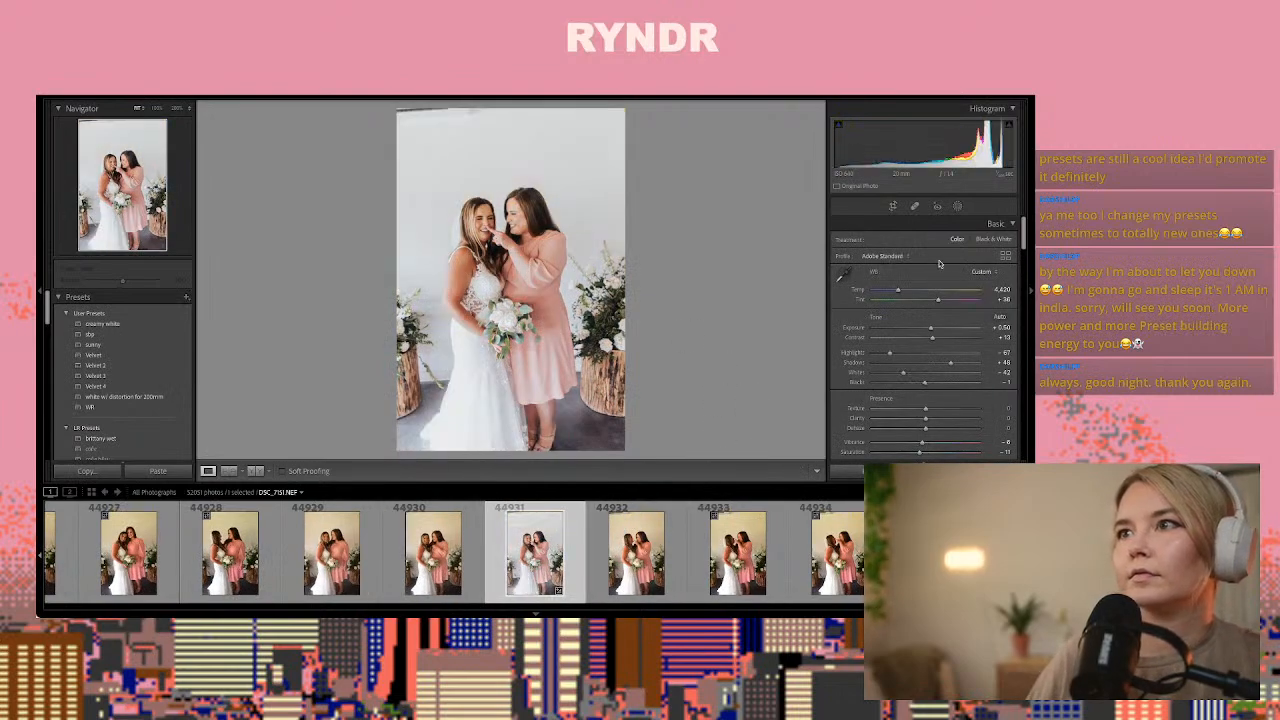
Crop photo 44931 slightly tighter to cut off the ceiling fixture above the bride and bridesmaid
{"action": "left_click", "coordinate": [891, 208]}
{"action": "left_click_drag", "start_coordinate": [590, 103], "coordinate": [589, 129]}
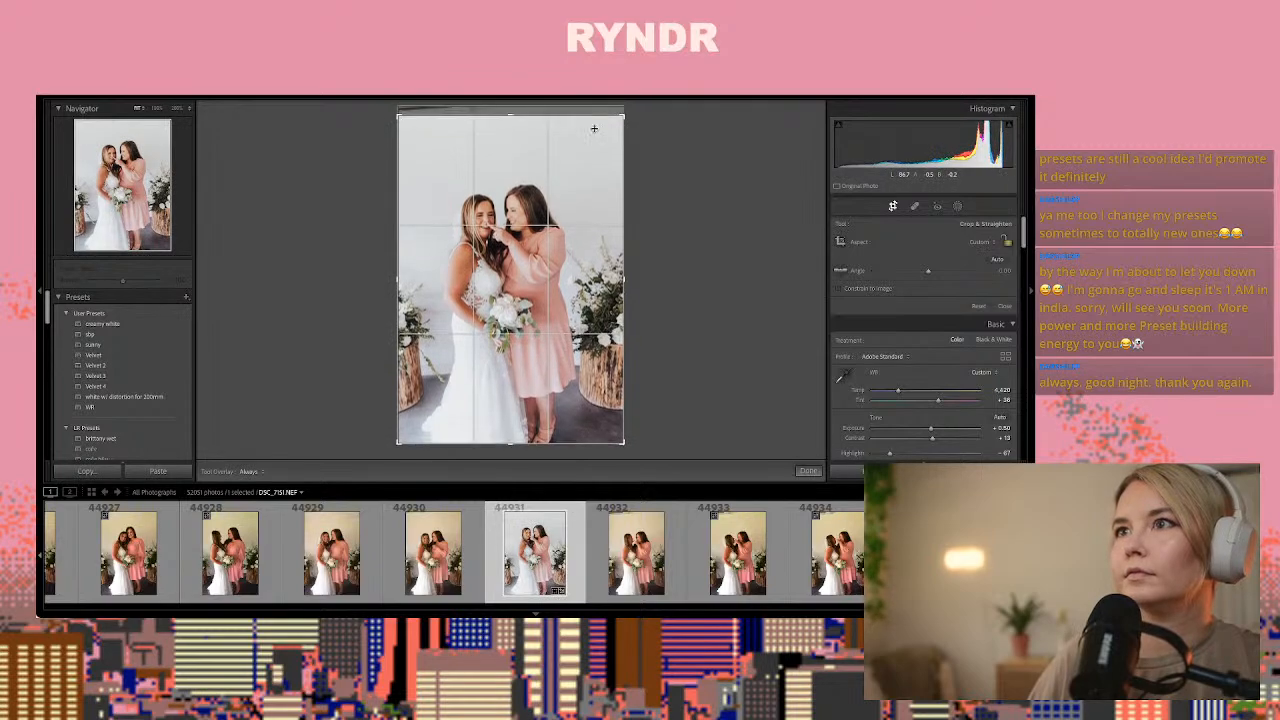
{"action": "left_click", "coordinate": [808, 470]}
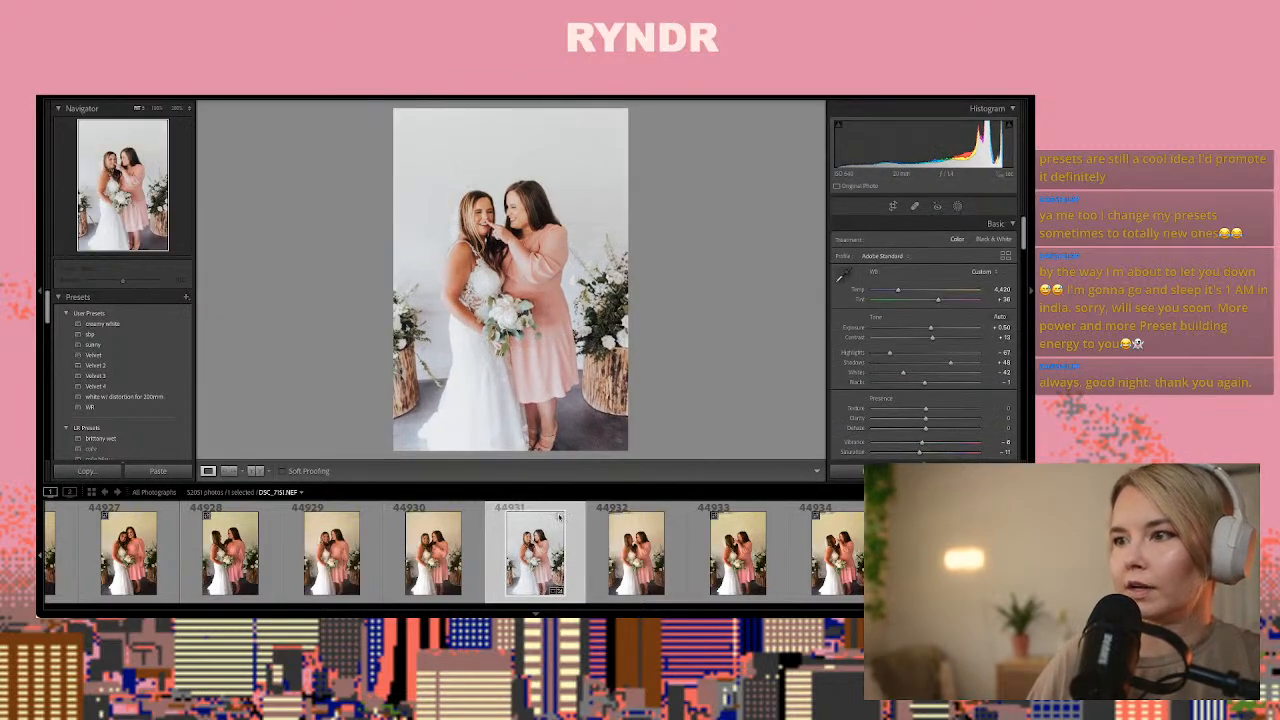
Pass over the remaining pink-dress frames to photo 44939 of the hugging trio and crop its right and bottom edges tighter
{"action": "key", "text": "Right"}
{"action": "key", "text": "Right"}
{"action": "key", "text": "Right"}
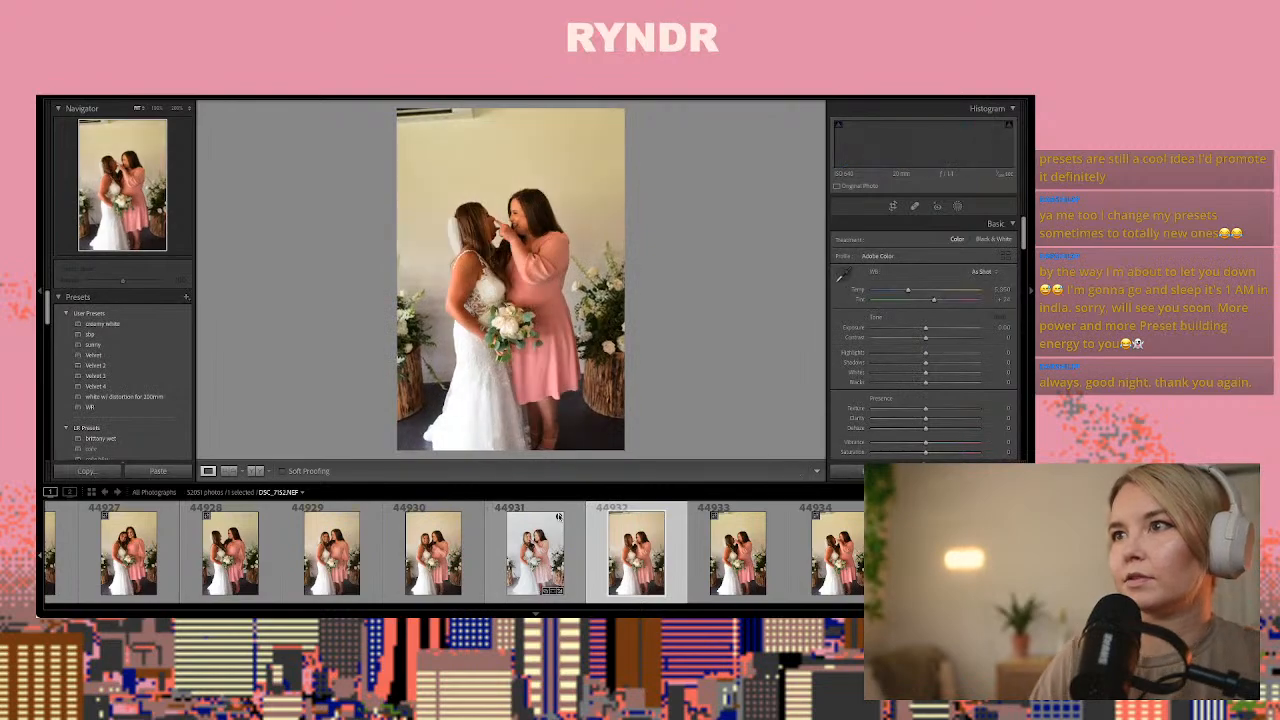
{"action": "key", "text": "Right"}
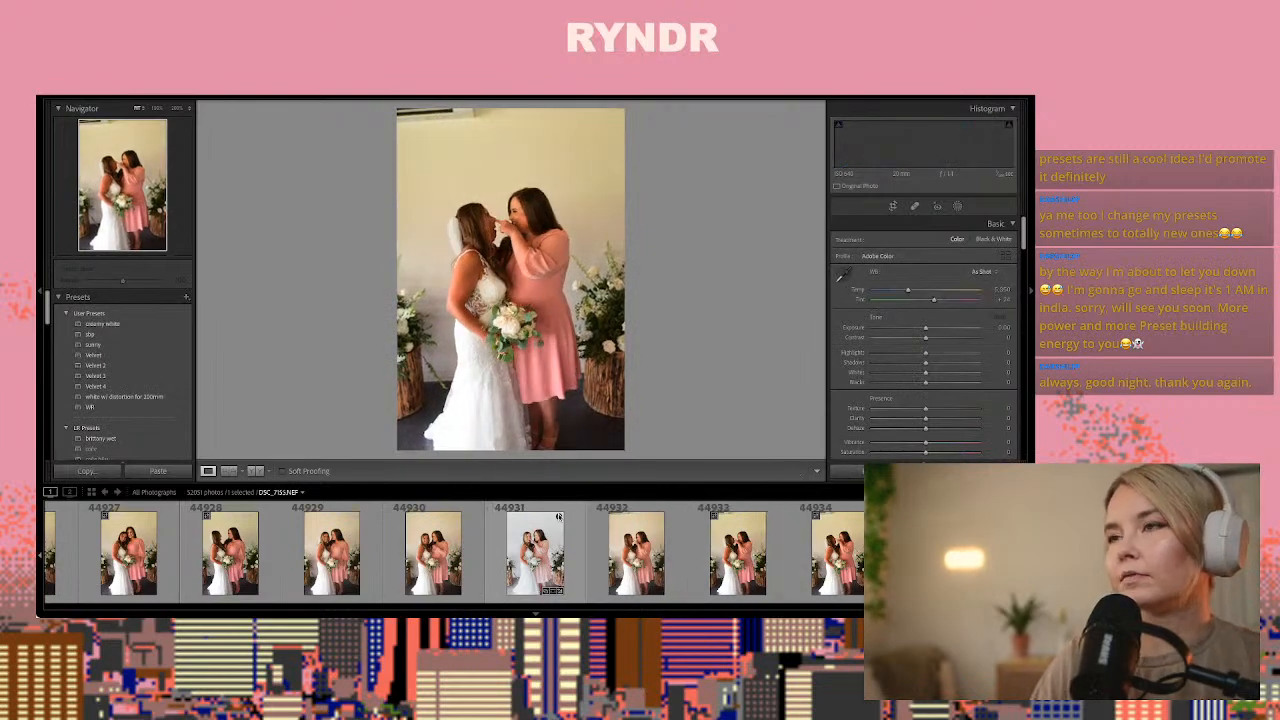
{"action": "key", "text": "Right"}
{"action": "key", "text": "Right"}
{"action": "key", "text": "Right"}
{"action": "key", "text": "Right"}
{"action": "key", "text": "Right"}
{"action": "key", "text": "Right"}
{"action": "key", "text": "Right"}
{"action": "key", "text": "Right"}
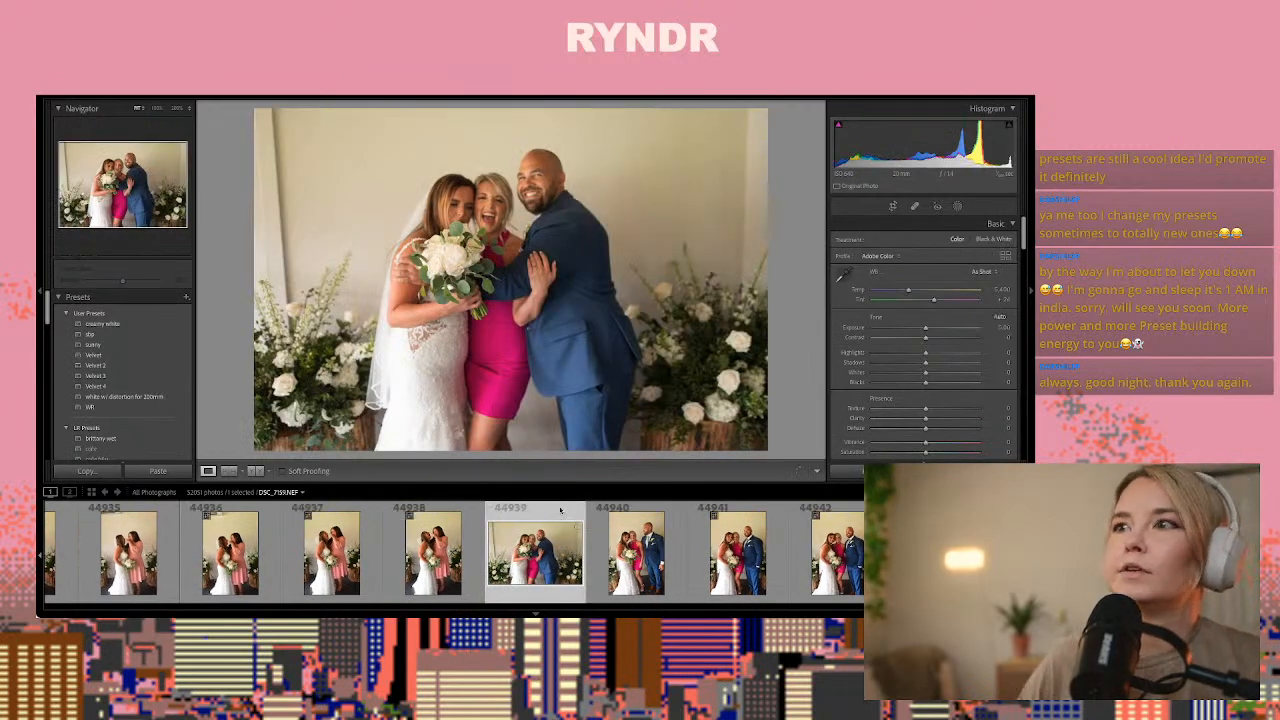
{"action": "left_click", "coordinate": [891, 204]}
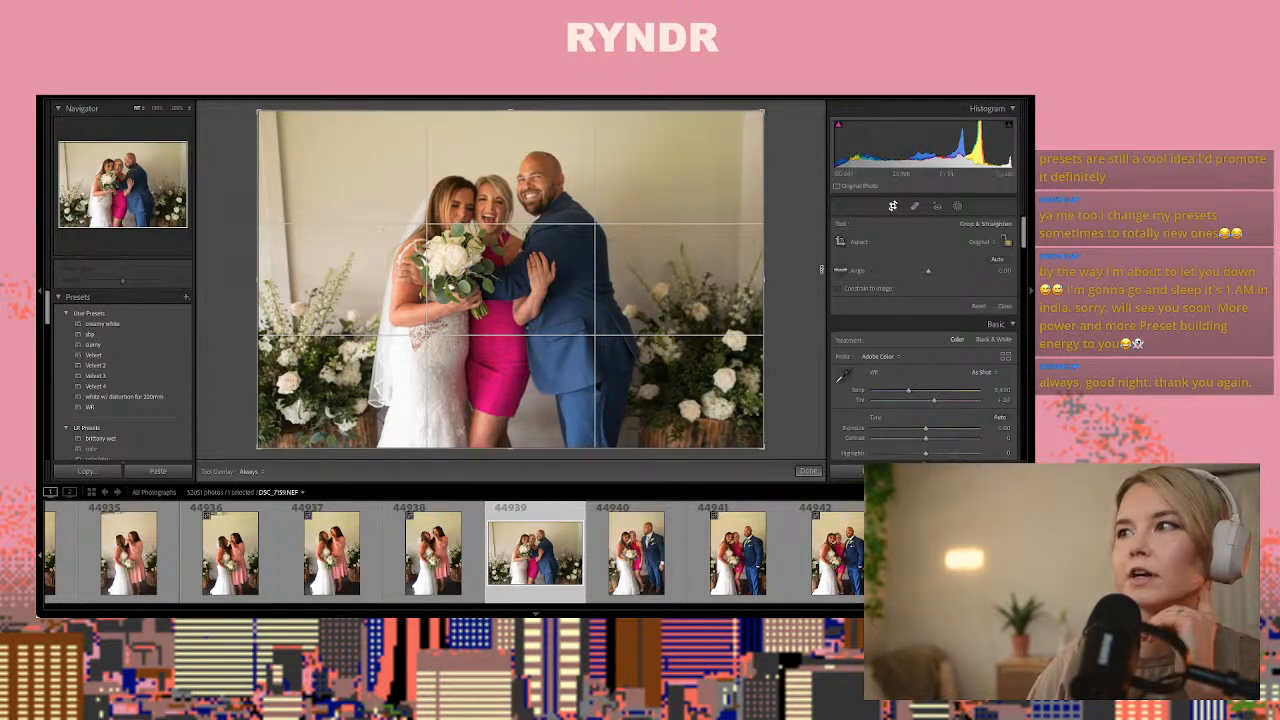
{"action": "left_click_drag", "start_coordinate": [768, 448], "coordinate": [742, 428]}
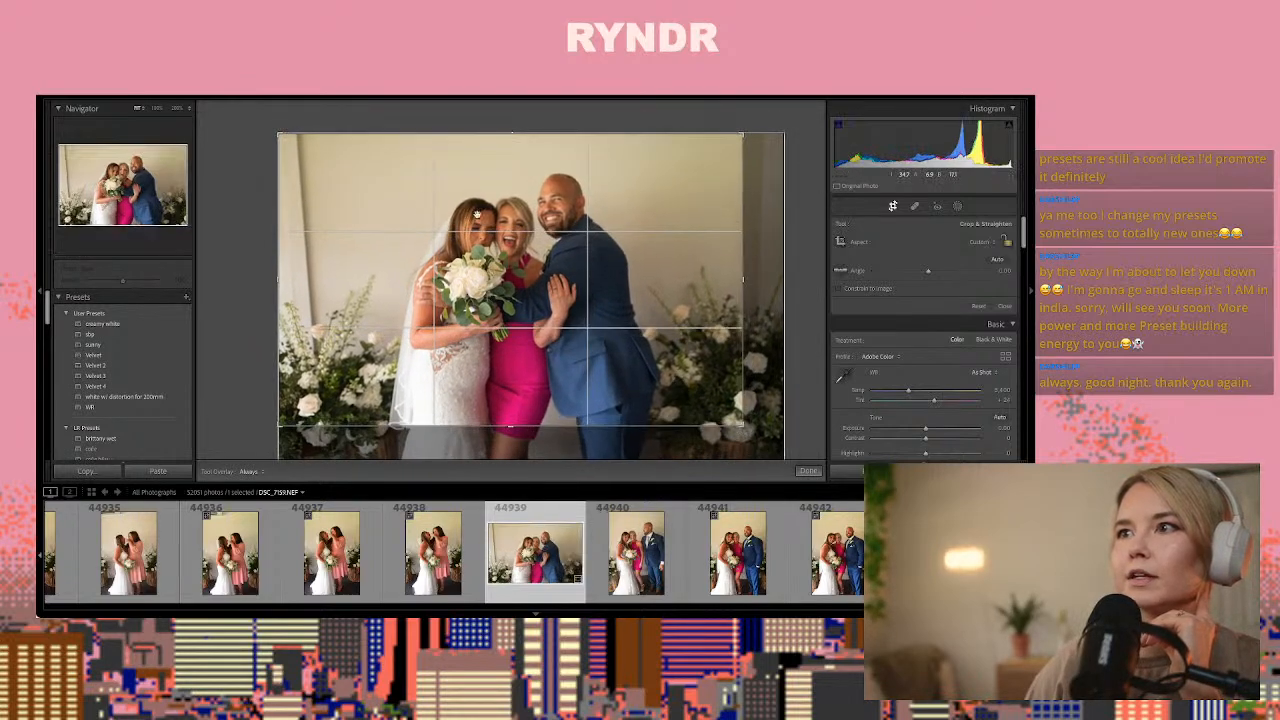
{"action": "left_click", "coordinate": [810, 471]}
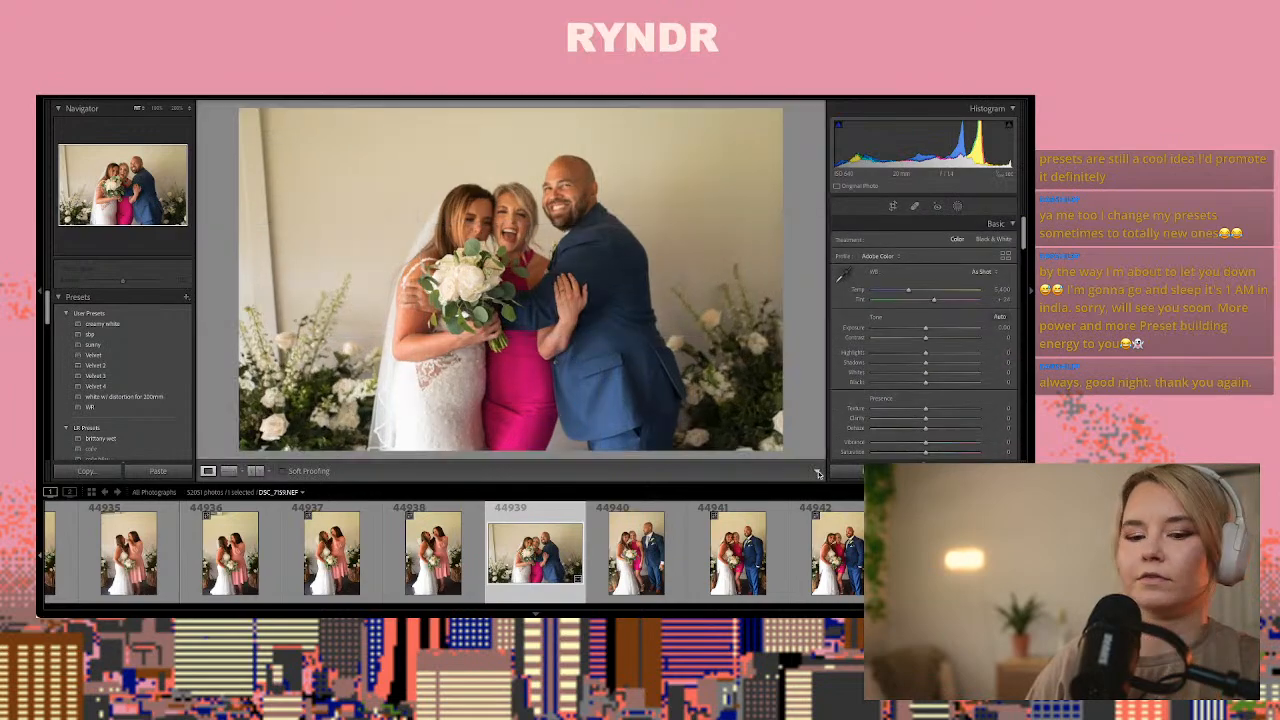
Compare the portrait frames of the trio after photo 44939 and paste the copied develop settings onto 44941
{"action": "key", "text": "Right"}
{"action": "key", "text": "Right"}
{"action": "key", "text": "Right"}
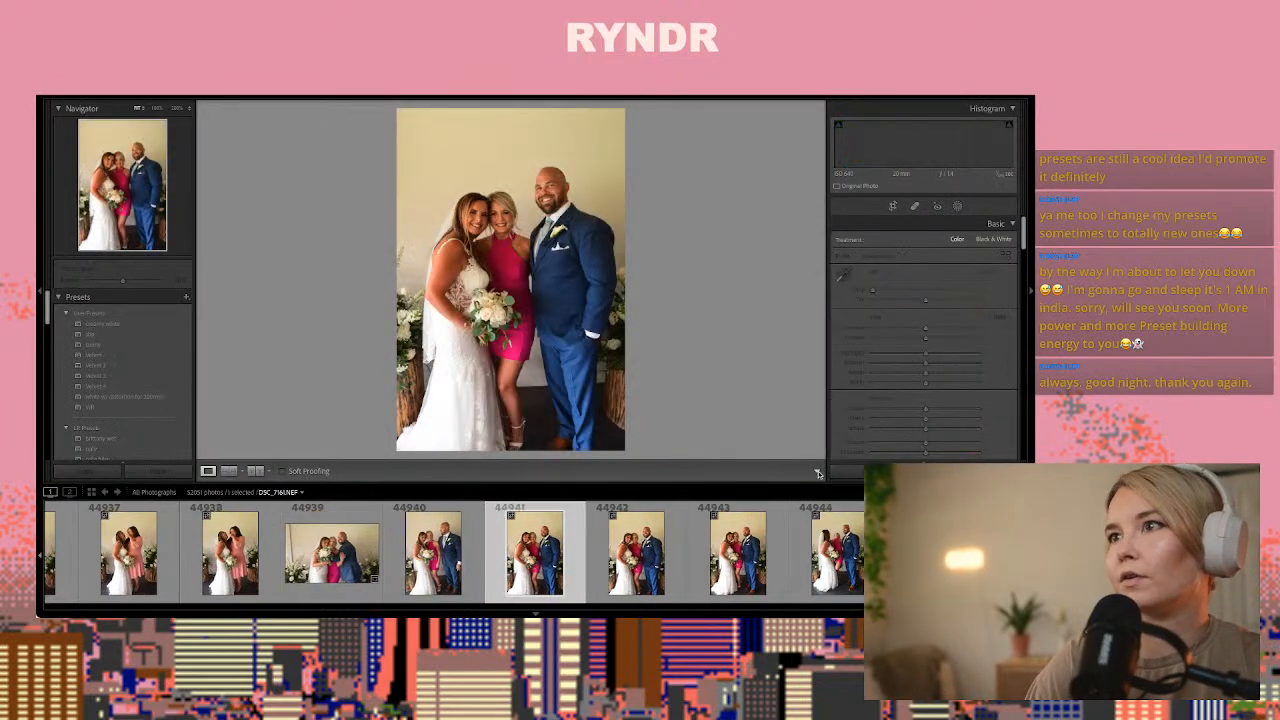
{"action": "key", "text": "Left"}
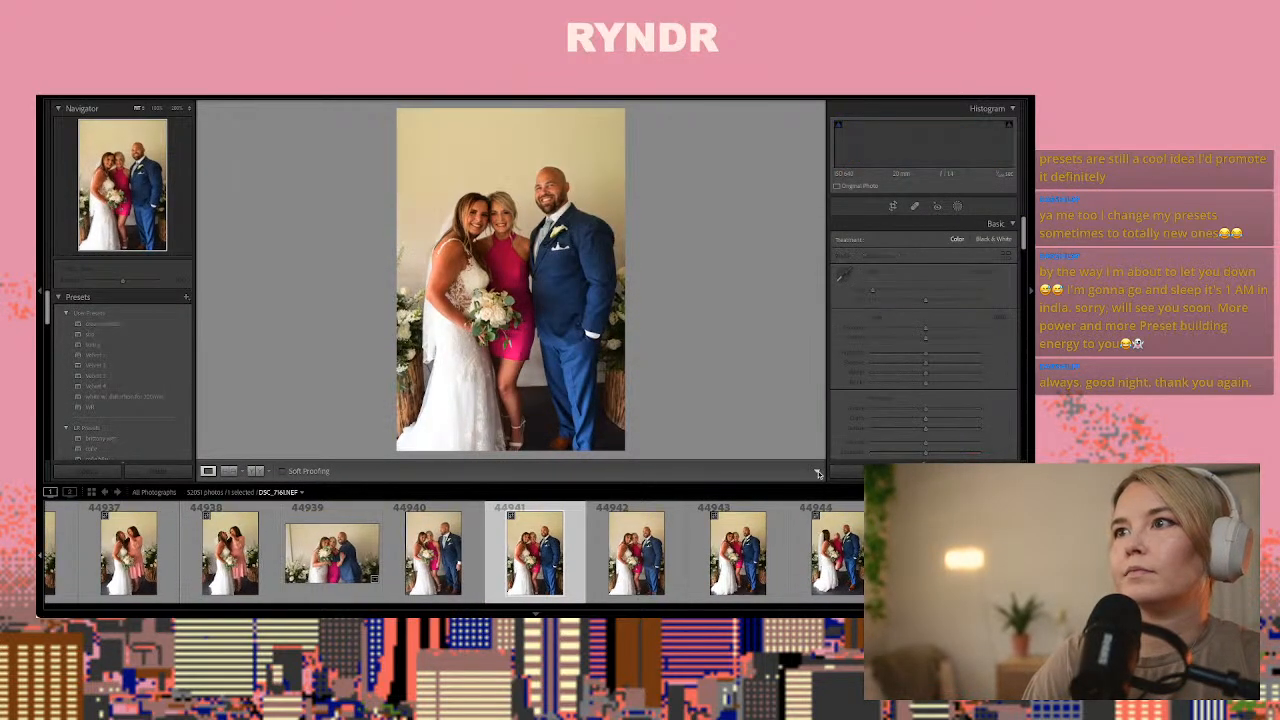
{"action": "key", "text": "ctrl+shift+v"}
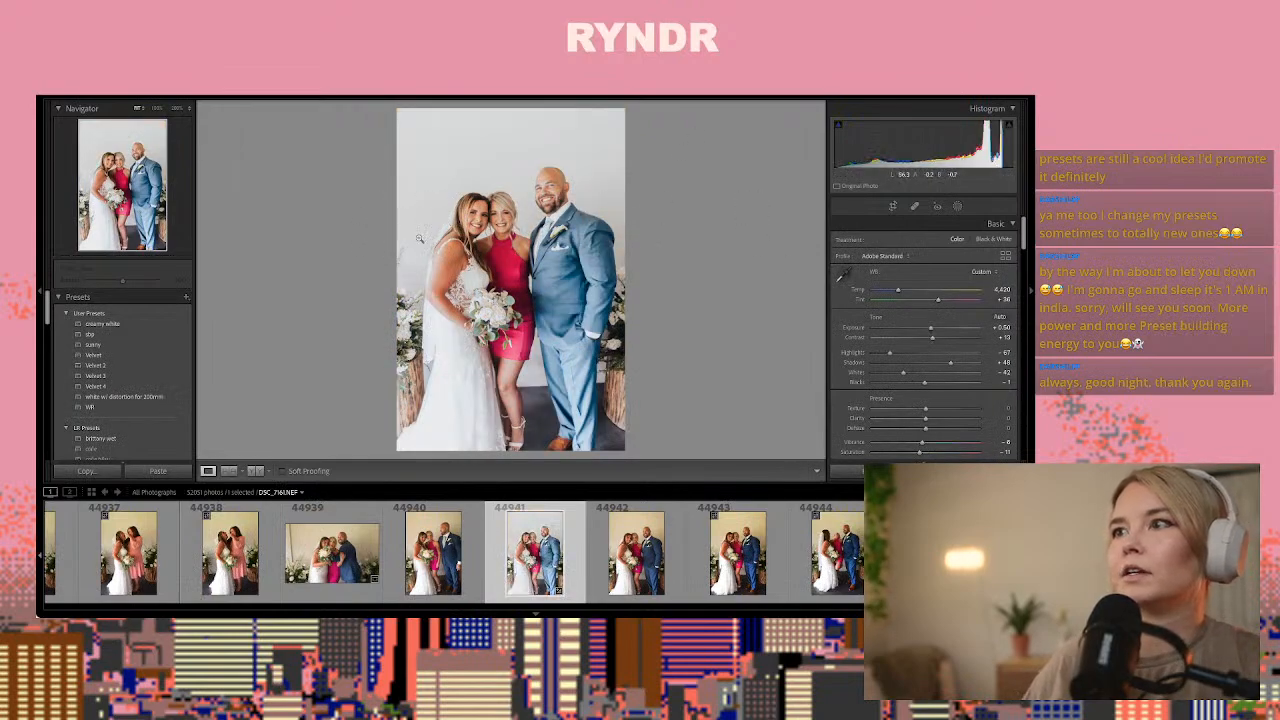
Check the faces in photo 44941 and set its exposure to +0.20
{"action": "left_click", "coordinate": [478, 212]}
{"action": "left_click", "coordinate": [657, 241]}
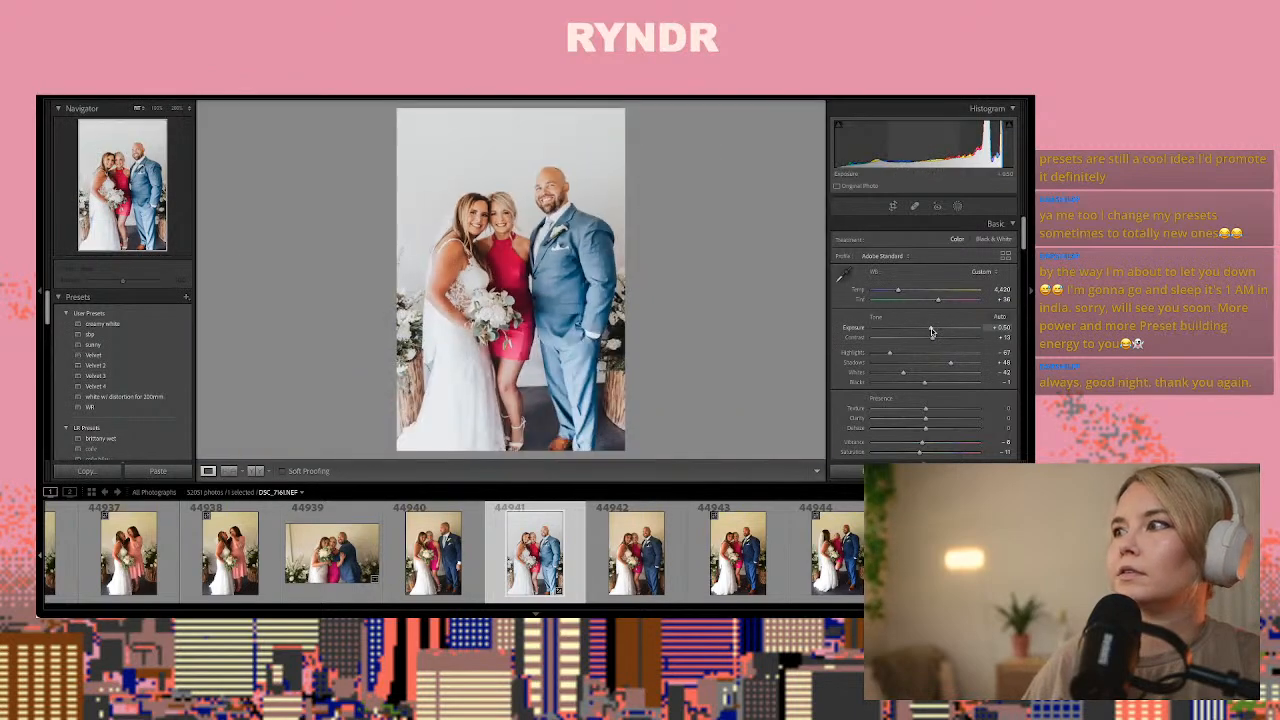
{"action": "left_click_drag", "start_coordinate": [931, 331], "coordinate": [928, 331]}
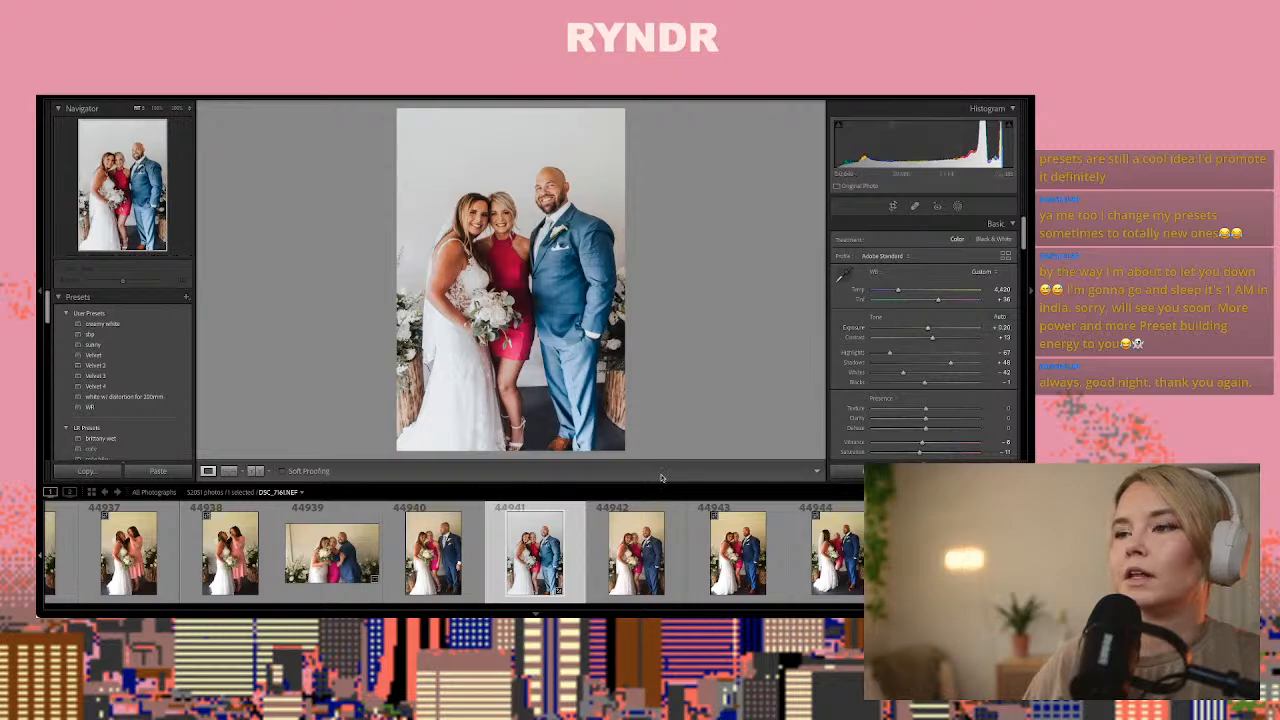
Add a linear gradient mask over the man's side of photo 44941 and lower its exposure and contrast
{"action": "left_click", "coordinate": [957, 206]}
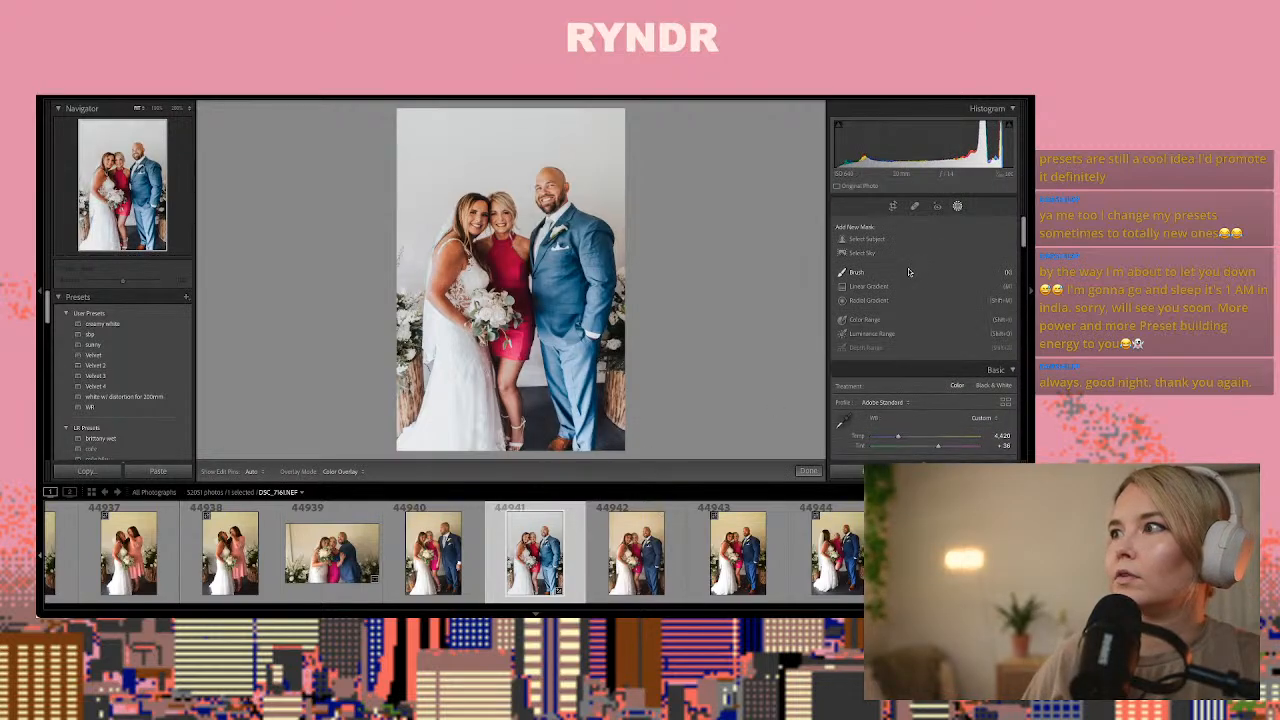
{"action": "left_click", "coordinate": [868, 286]}
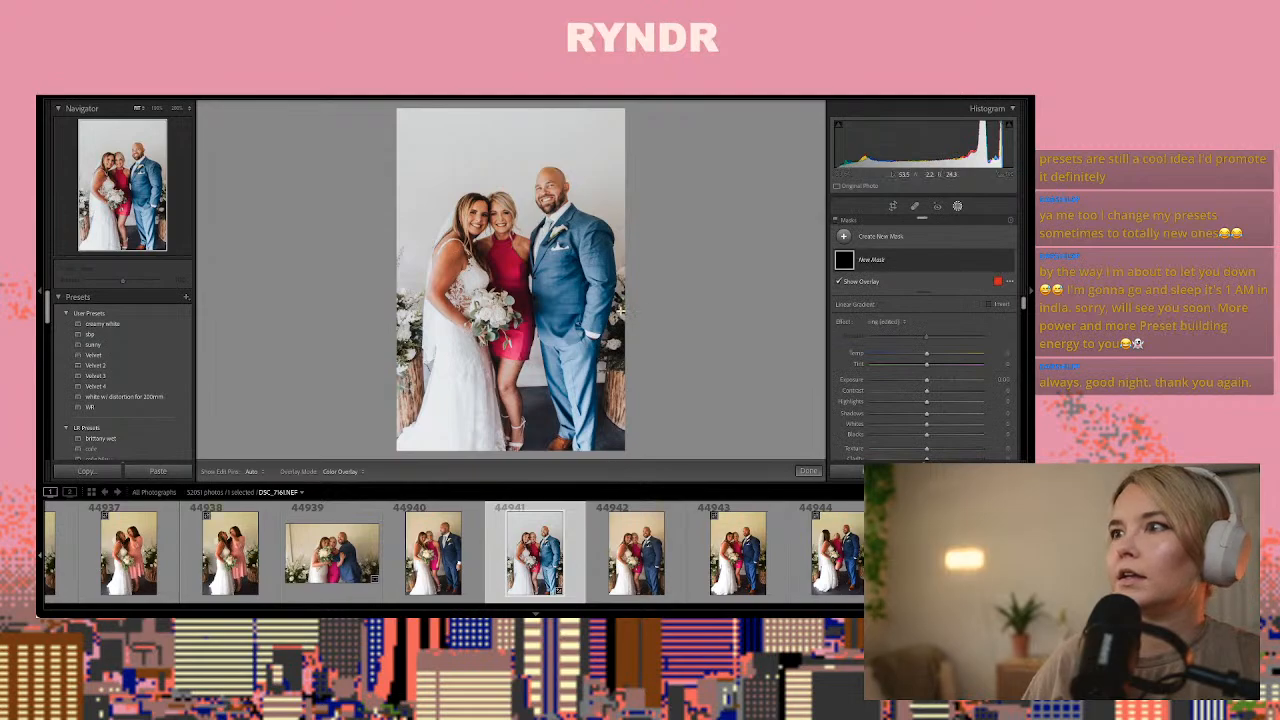
{"action": "left_click_drag", "start_coordinate": [620, 312], "coordinate": [528, 273]}
{"action": "mouse_move", "coordinate": [913, 397]}
{"action": "left_mouse_down"}
{"action": "mouse_move", "coordinate": [900, 397]}
{"action": "mouse_move", "coordinate": [983, 394]}
{"action": "mouse_move", "coordinate": [875, 394]}
{"action": "mouse_move", "coordinate": [919, 384]}
{"action": "mouse_move", "coordinate": [907, 385]}
{"action": "left_mouse_up"}
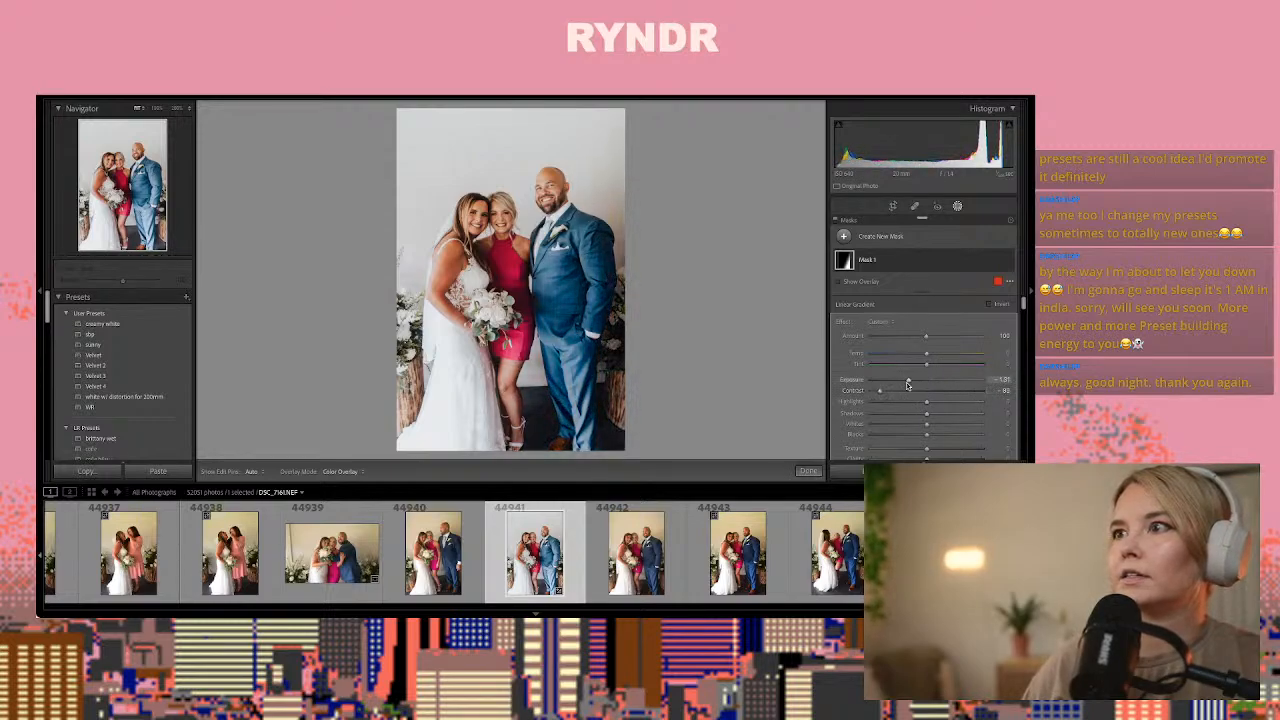
Lower the saturation of the linear gradient mask on photo 44941
{"action": "scroll", "coordinate": [915, 410], "scroll_direction": "down", "scroll_amount": 4}
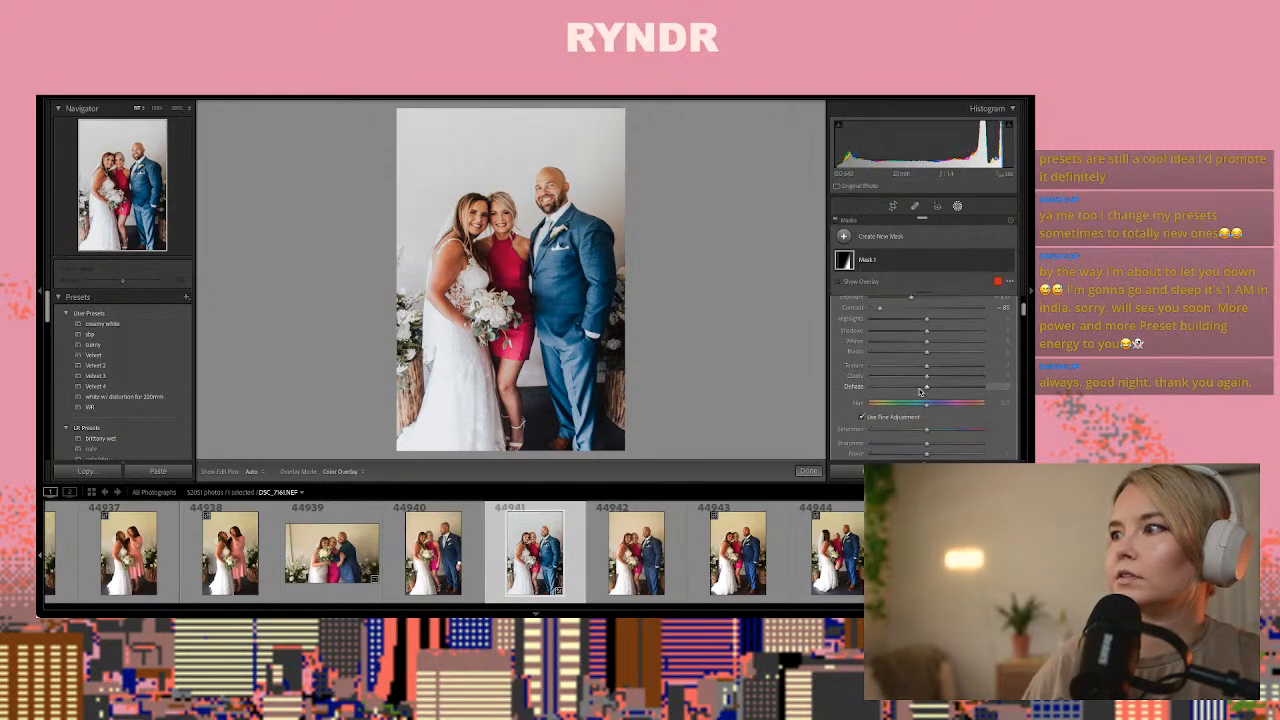
{"action": "scroll", "coordinate": [912, 440], "scroll_direction": "down", "scroll_amount": 2}
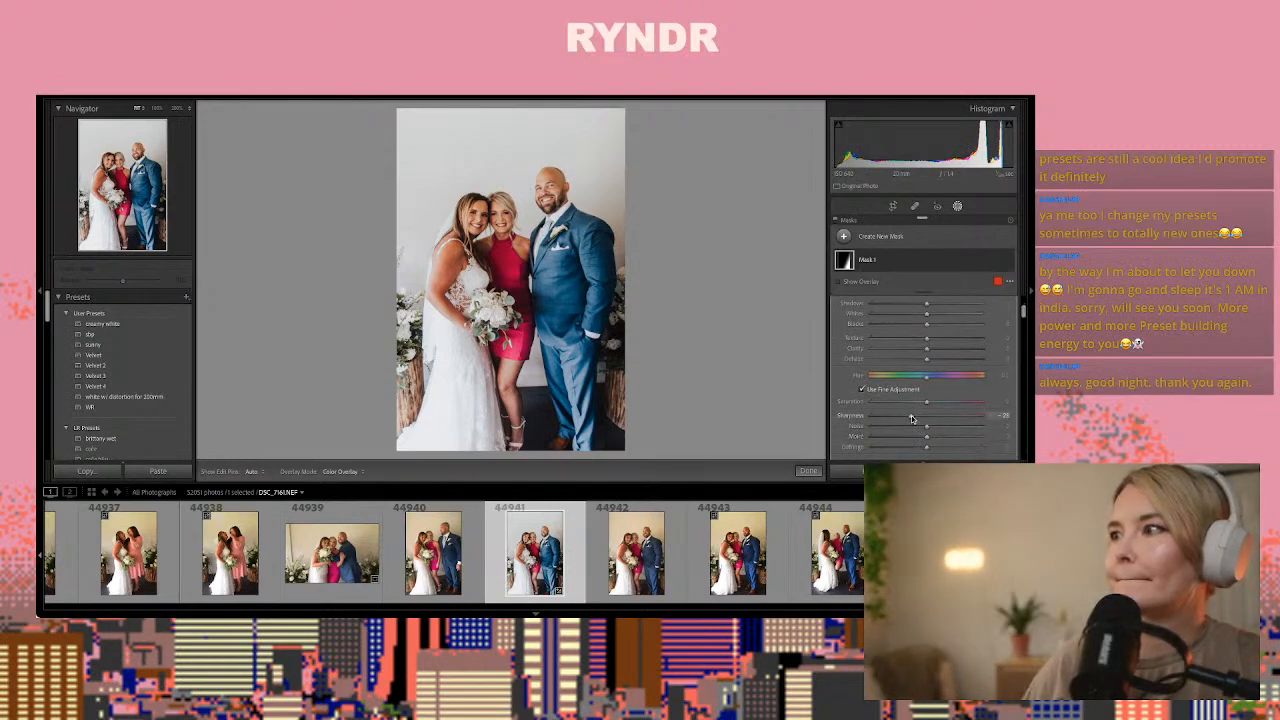
{"action": "scroll", "coordinate": [926, 410], "scroll_direction": "down", "scroll_amount": 3}
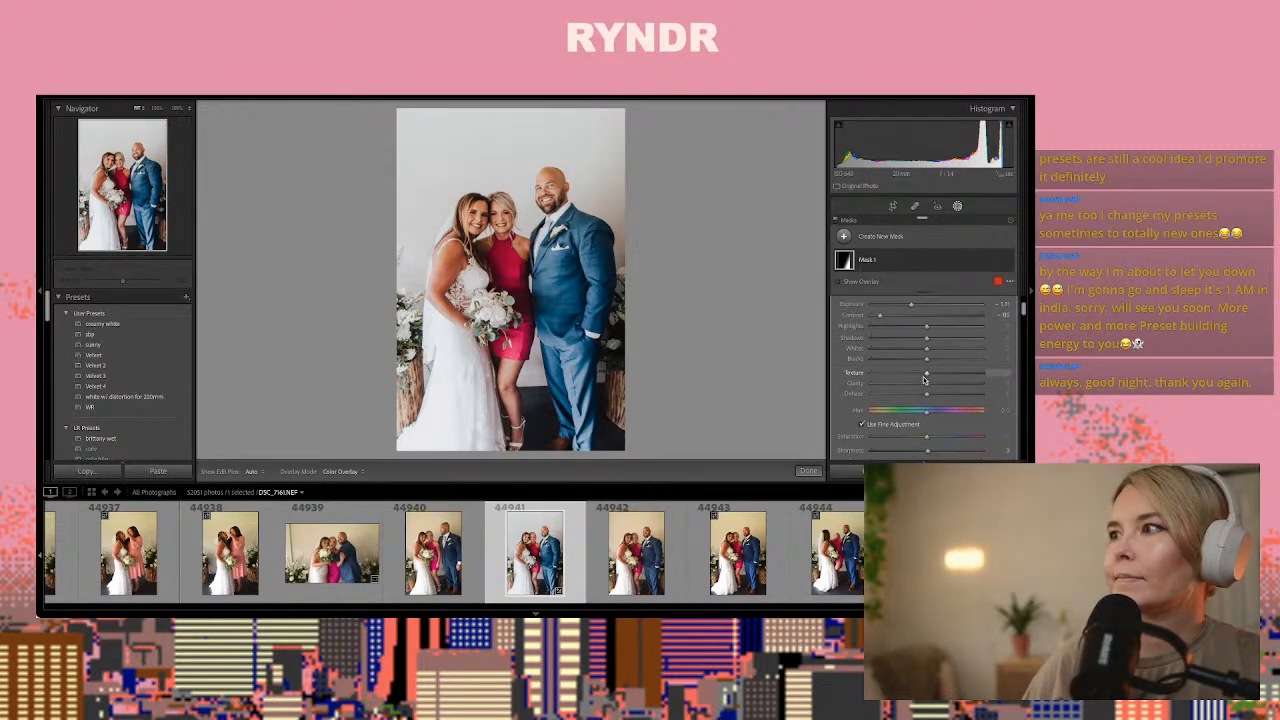
{"action": "scroll", "coordinate": [923, 381], "scroll_direction": "up", "scroll_amount": 1}
{"action": "left_click", "coordinate": [905, 345]}
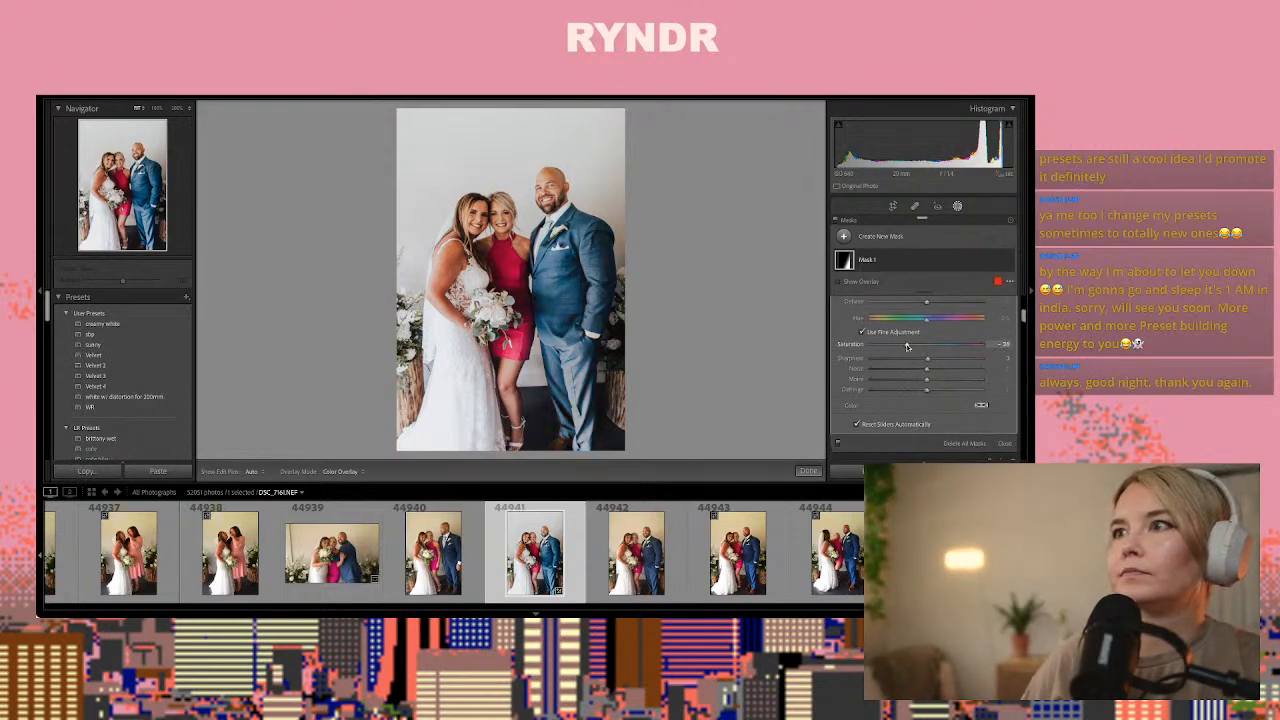
Finish the mask on photo 44941, compare the trio's following frames and paste the copied develop settings onto 44947
{"action": "left_click", "coordinate": [808, 470]}
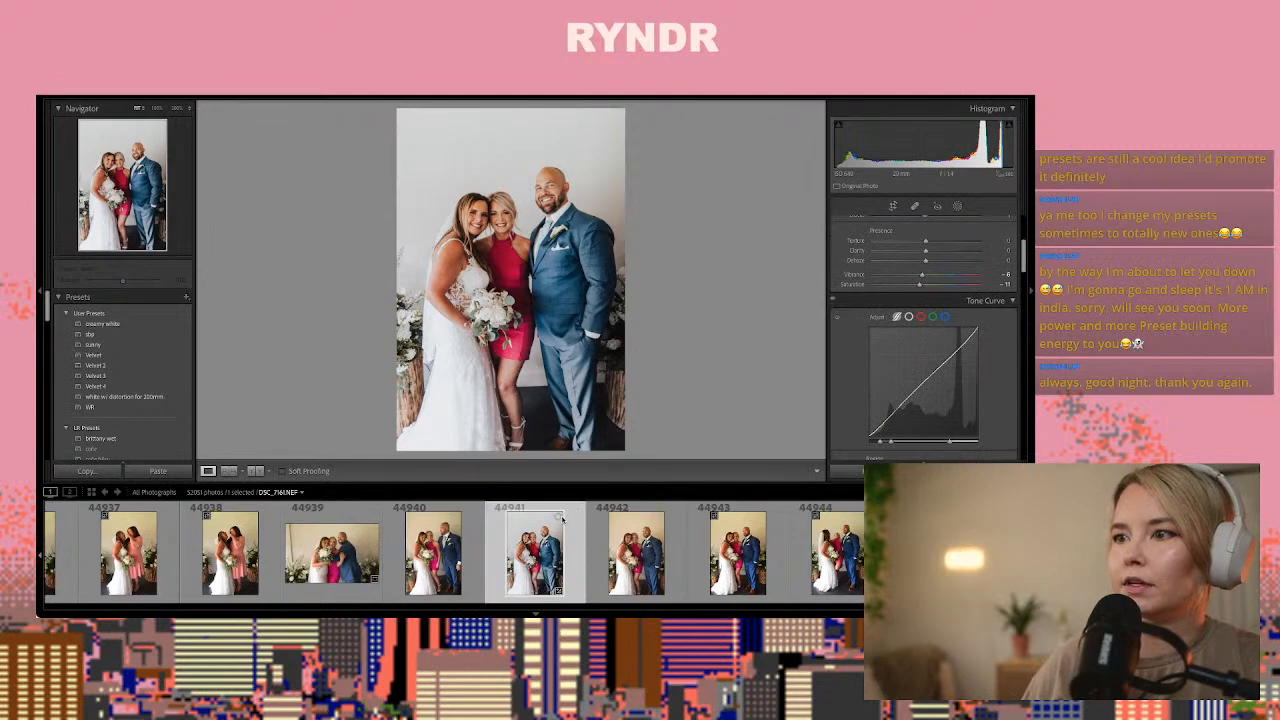
{"action": "key", "text": "Right"}
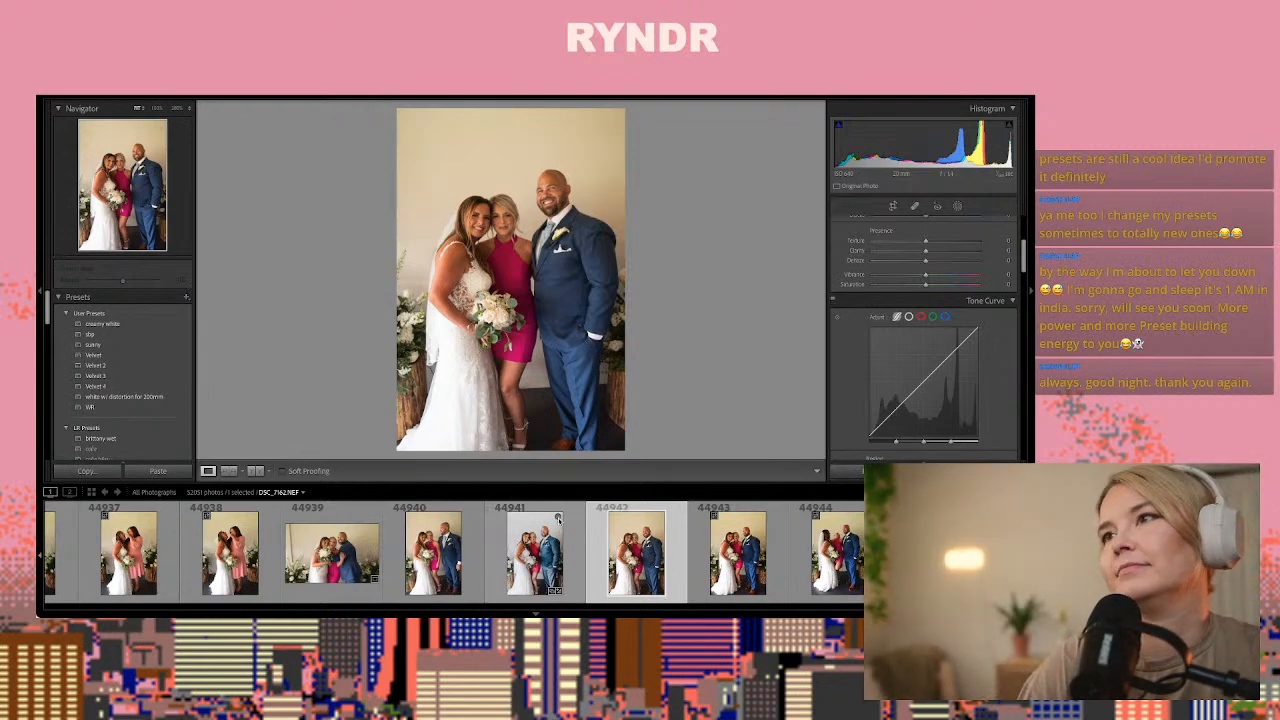
{"action": "key", "text": "Right"}
{"action": "key", "text": "Right"}
{"action": "key", "text": "Right"}
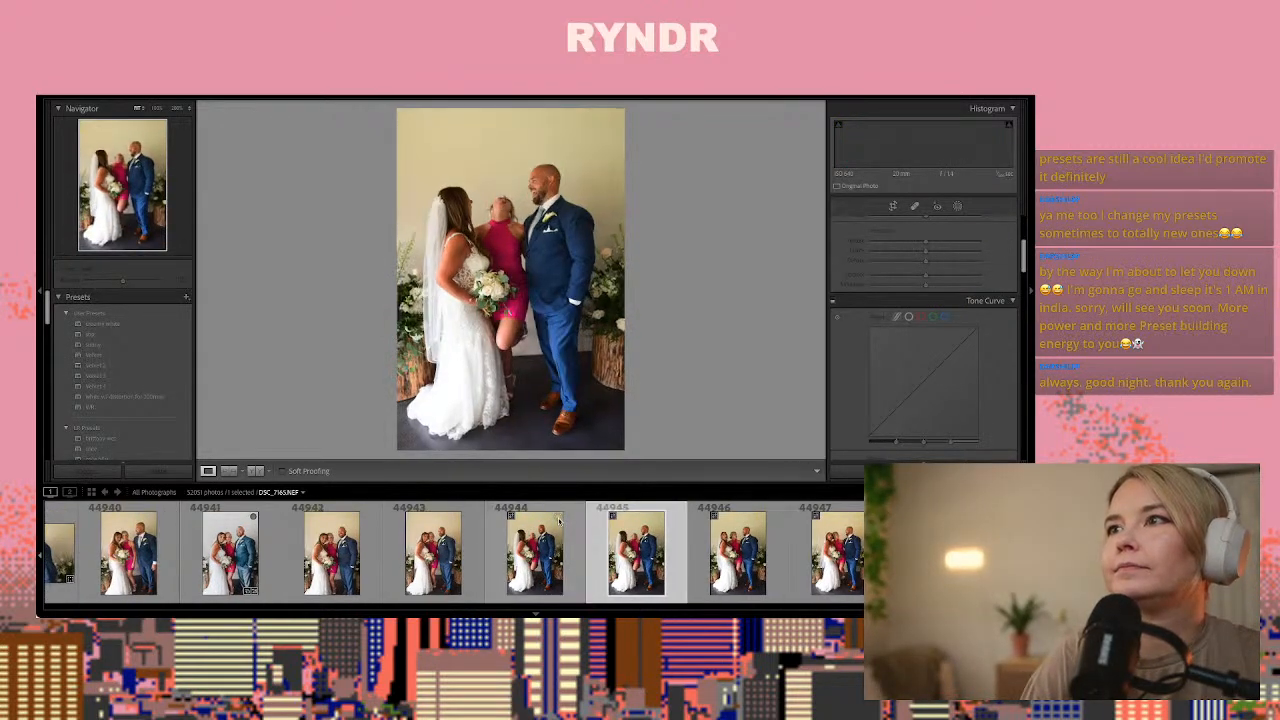
{"action": "key", "text": "Right"}
{"action": "key", "text": "Right"}
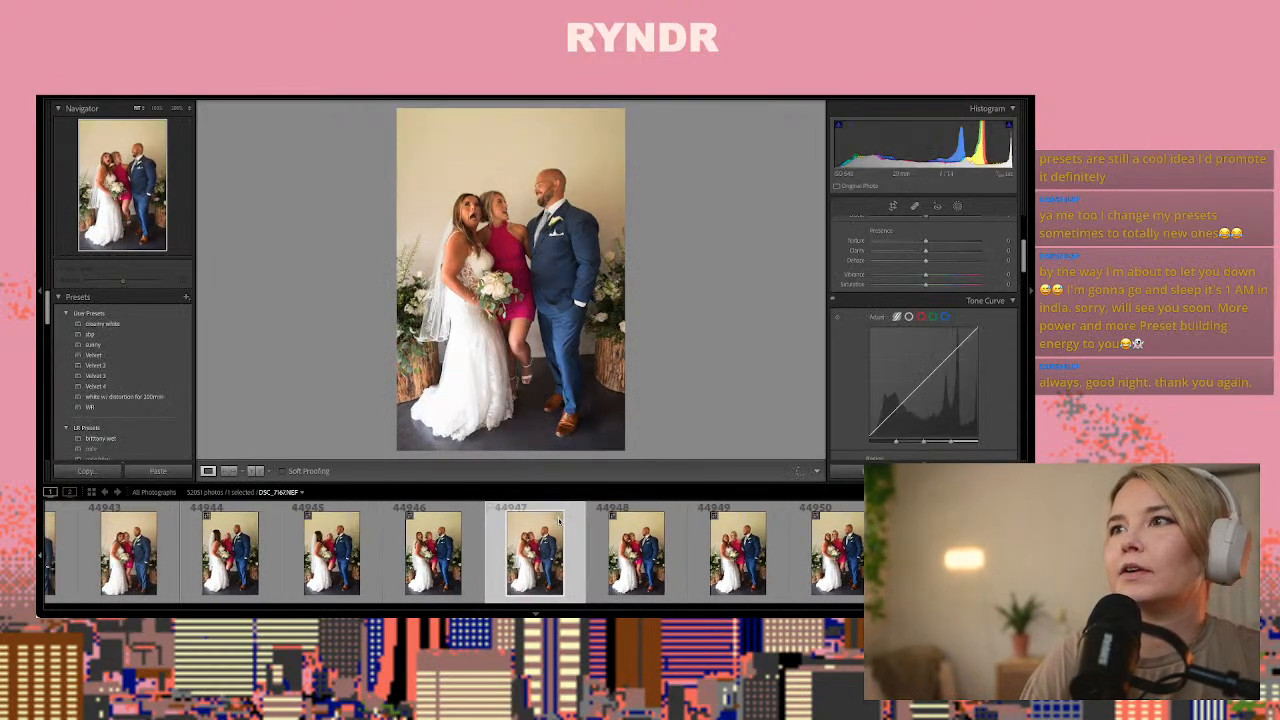
{"action": "key", "text": "ctrl+shift+v"}
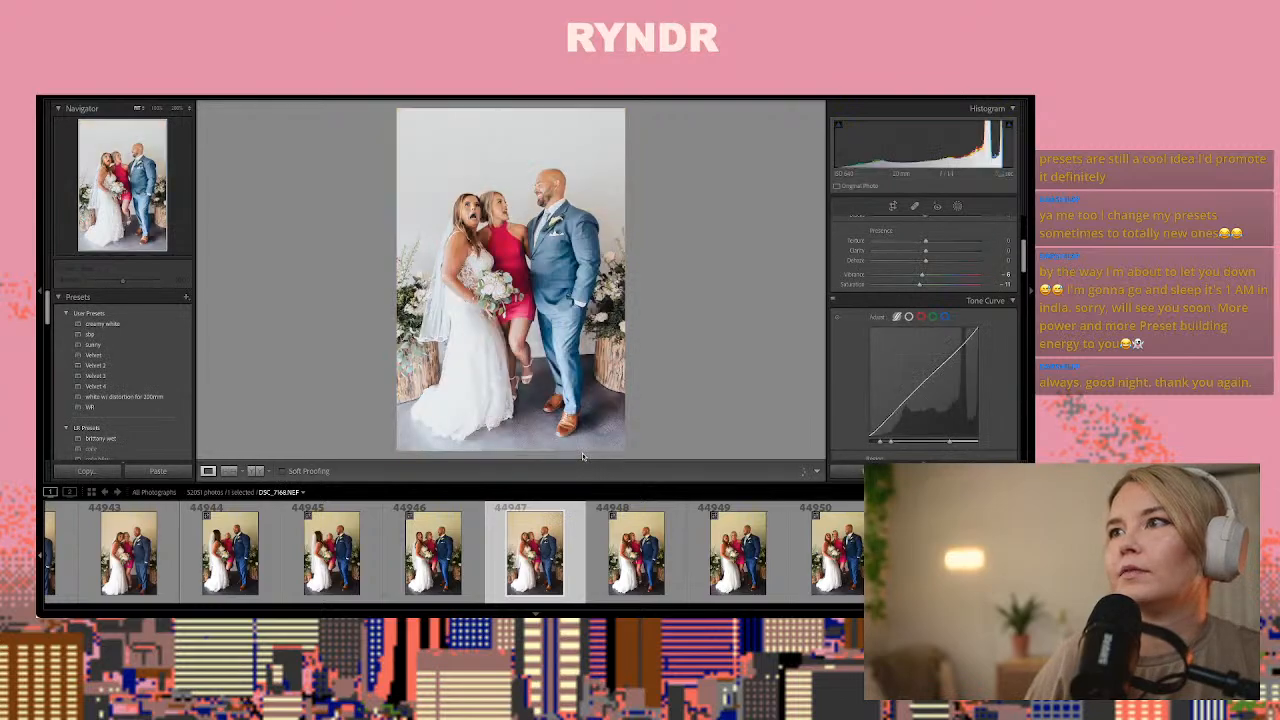
Copy the develop settings of photo 44947, look through the remaining trio frames and paste the settings onto couple portrait 44969
{"action": "scroll", "coordinate": [925, 330], "scroll_direction": "up", "scroll_amount": 5}
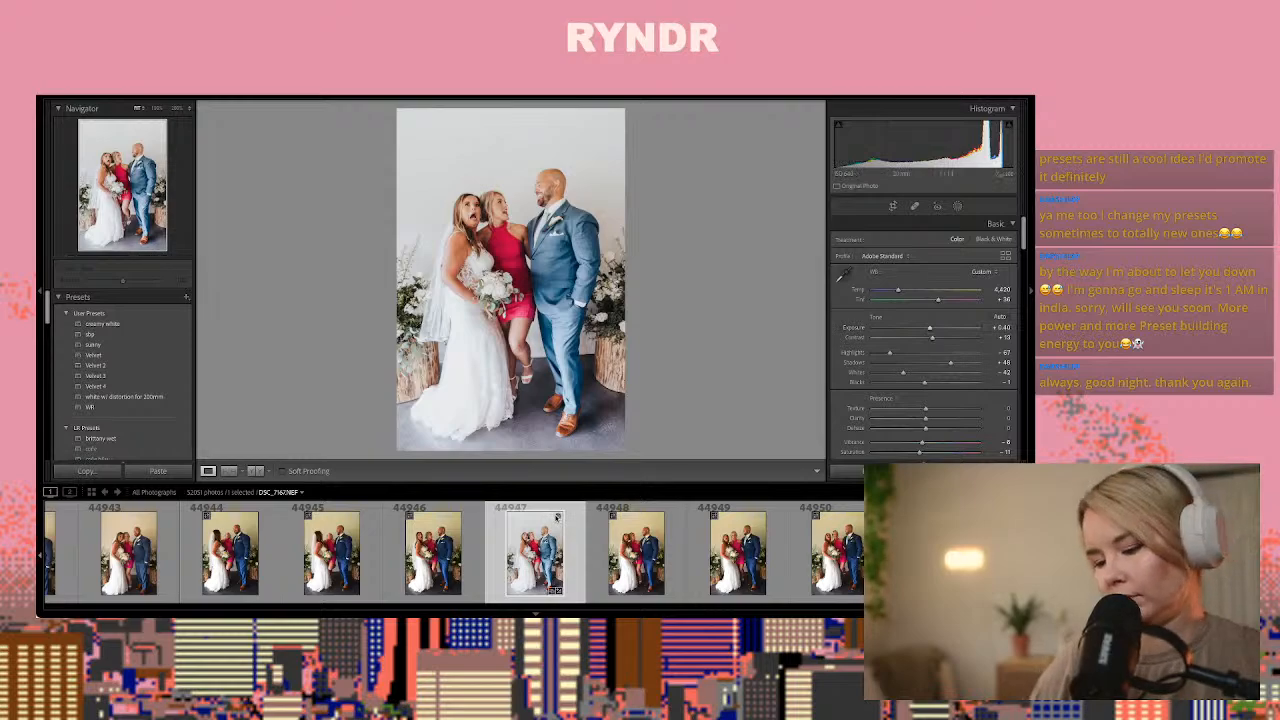
{"action": "key", "text": "ctrl+shift+c"}
{"action": "key", "text": "Return"}
{"action": "key", "text": "Right"}
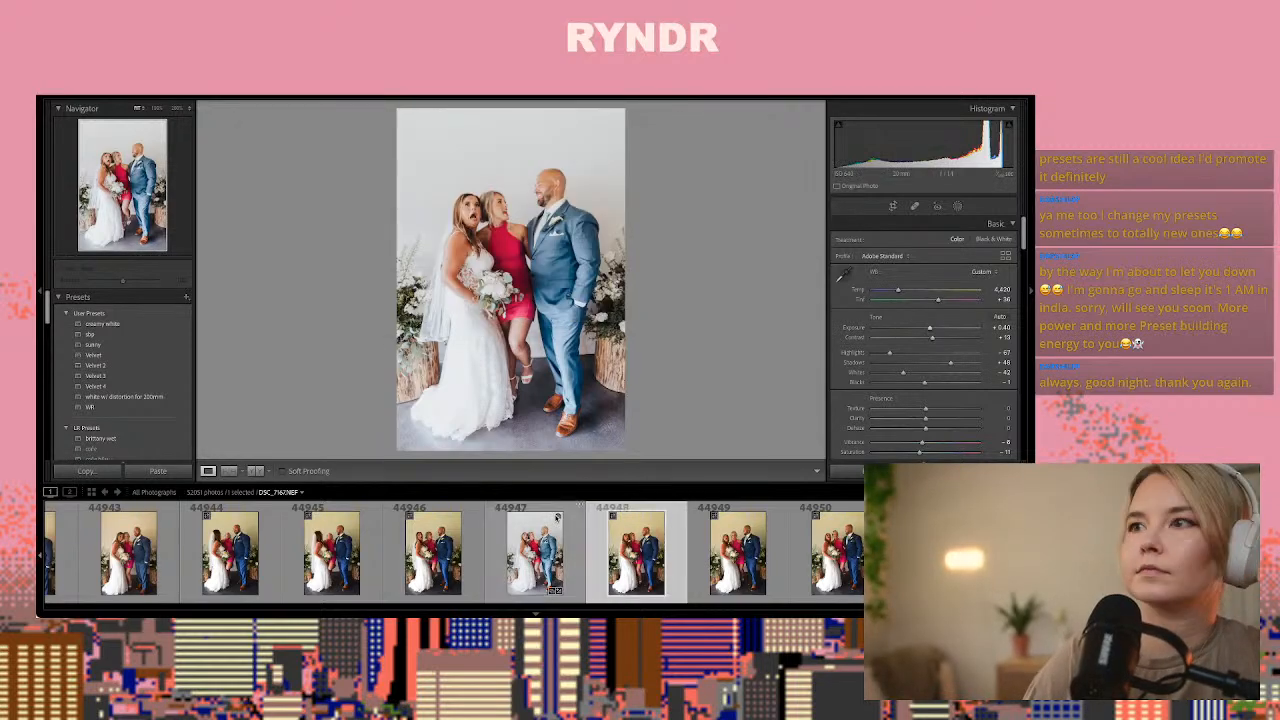
{"action": "key", "text": "Right"}
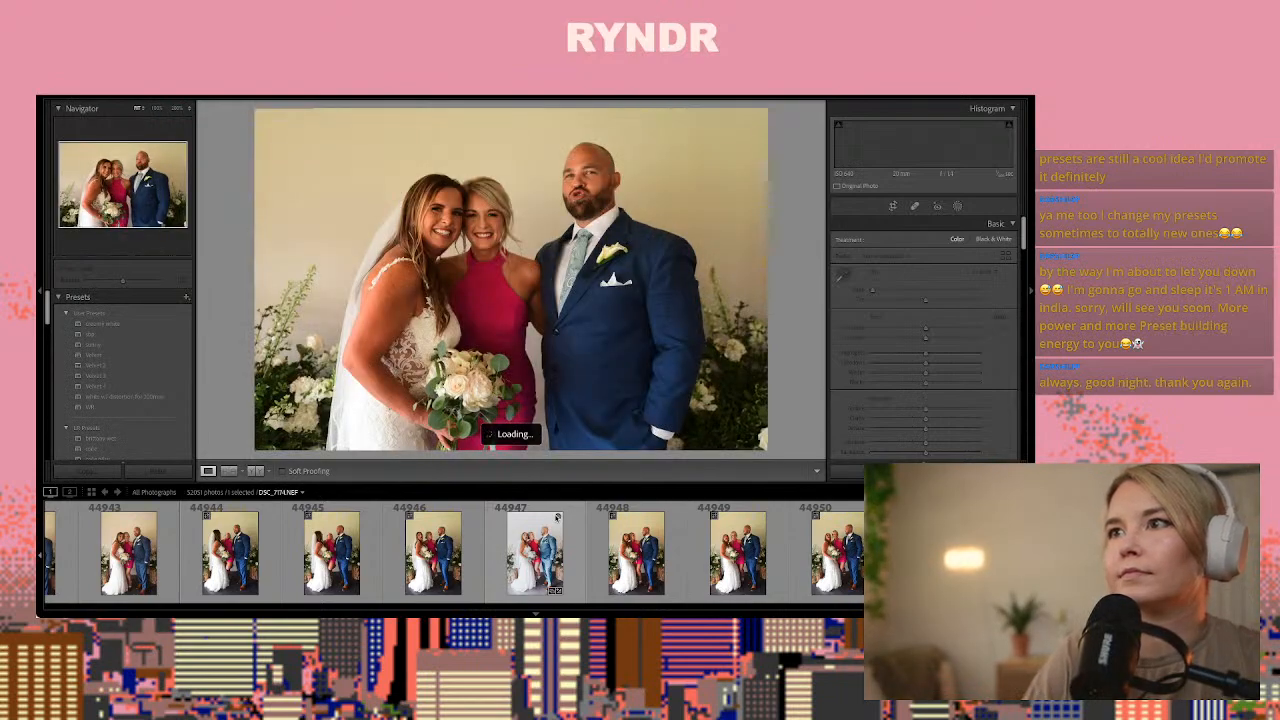
{"action": "key", "text": "Right"}
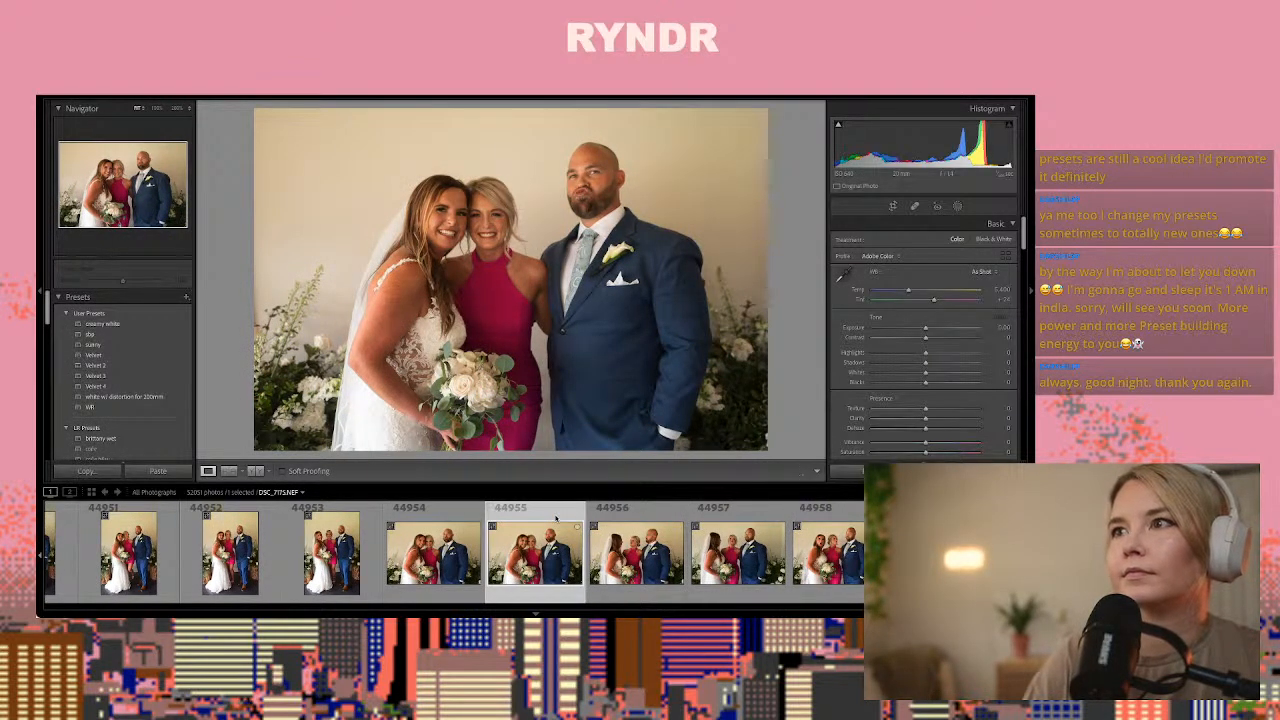
{"action": "key", "text": "Right"}
{"action": "key", "text": "Right"}
{"action": "key", "text": "Right"}
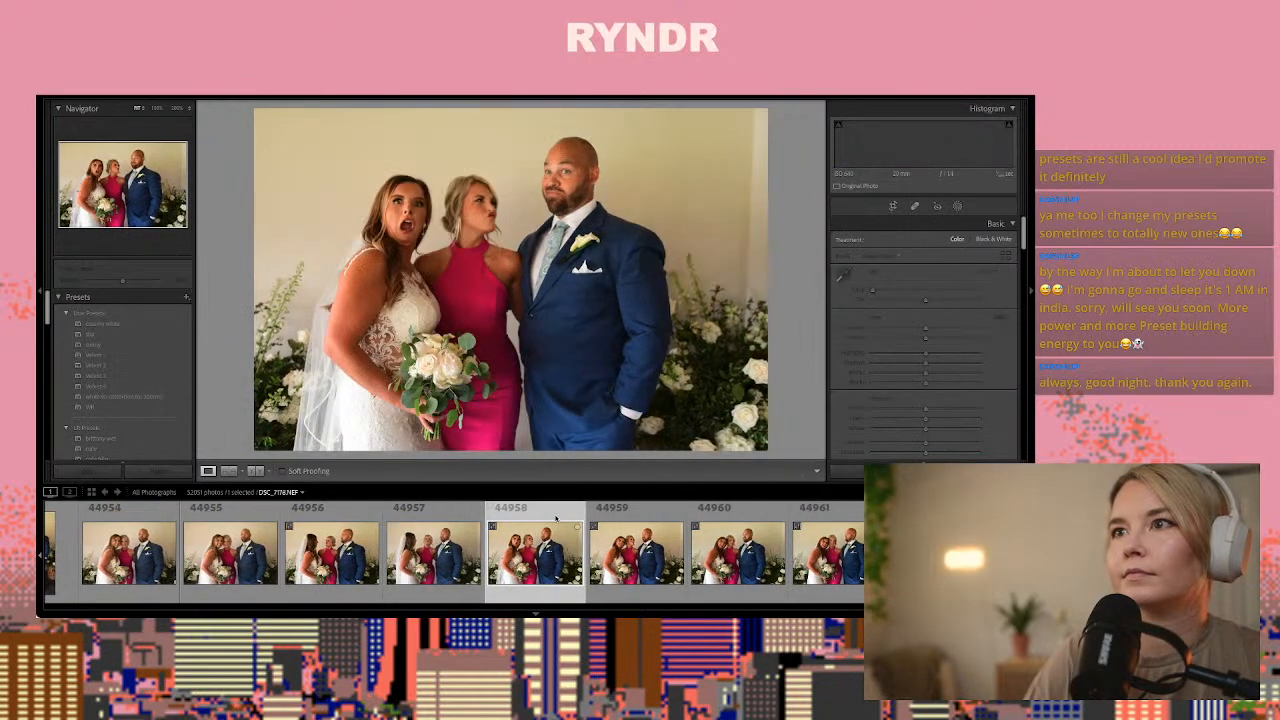
{"action": "key", "text": "Right"}
{"action": "key", "text": "Right"}
{"action": "key", "text": "Right"}
{"action": "key", "text": "Right"}
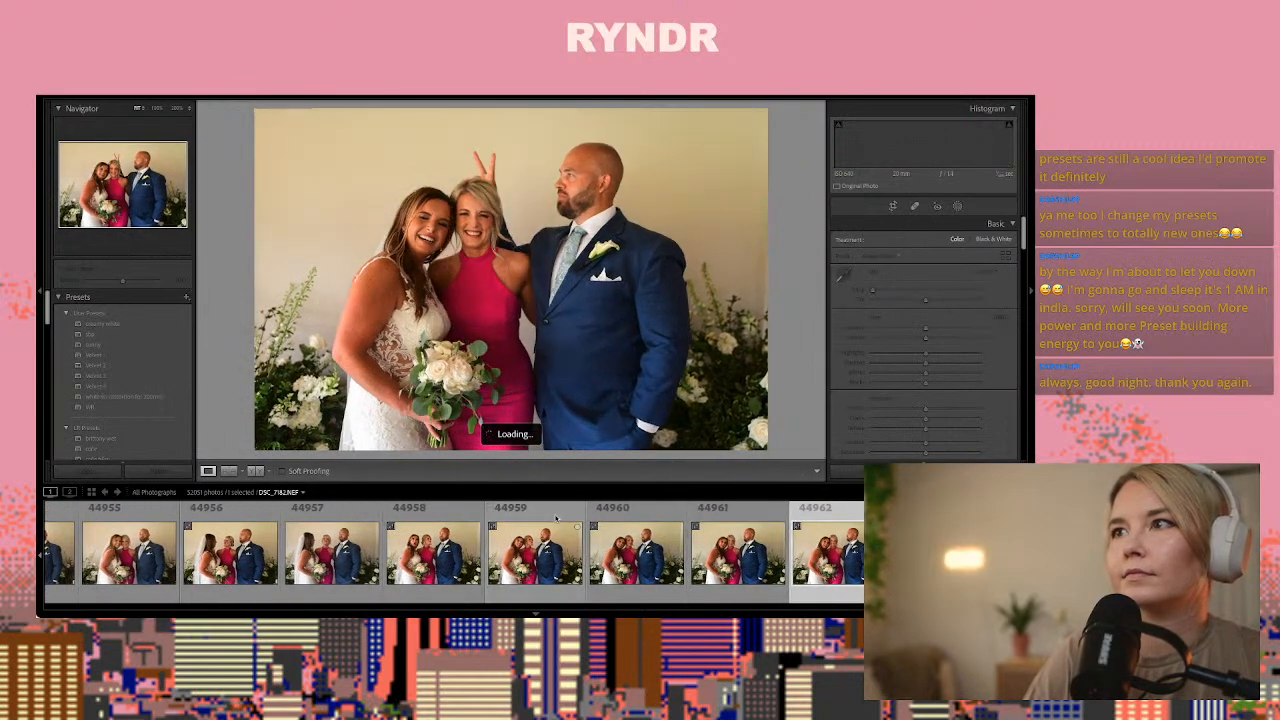
{"action": "key", "text": "Right"}
{"action": "key", "text": "Right"}
{"action": "key", "text": "Right"}
{"action": "key", "text": "Right"}
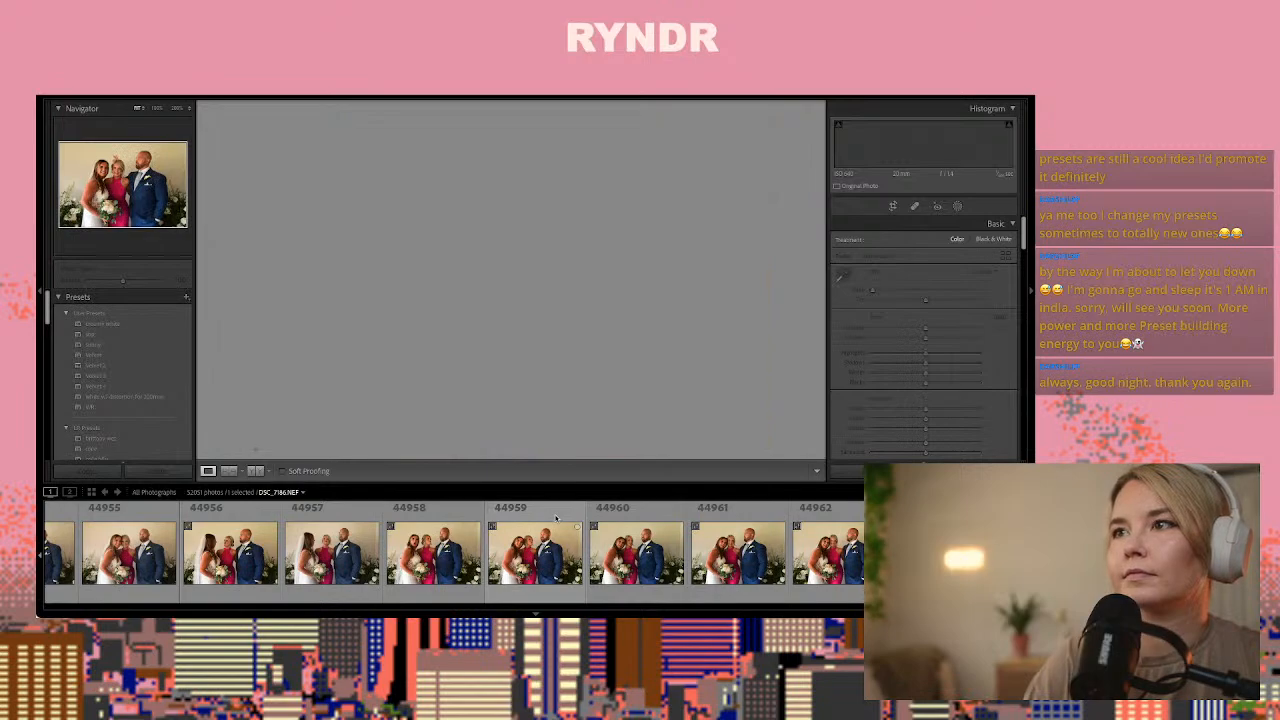
{"action": "key", "text": "Right"}
{"action": "key", "text": "Right"}
{"action": "key", "text": "Right"}
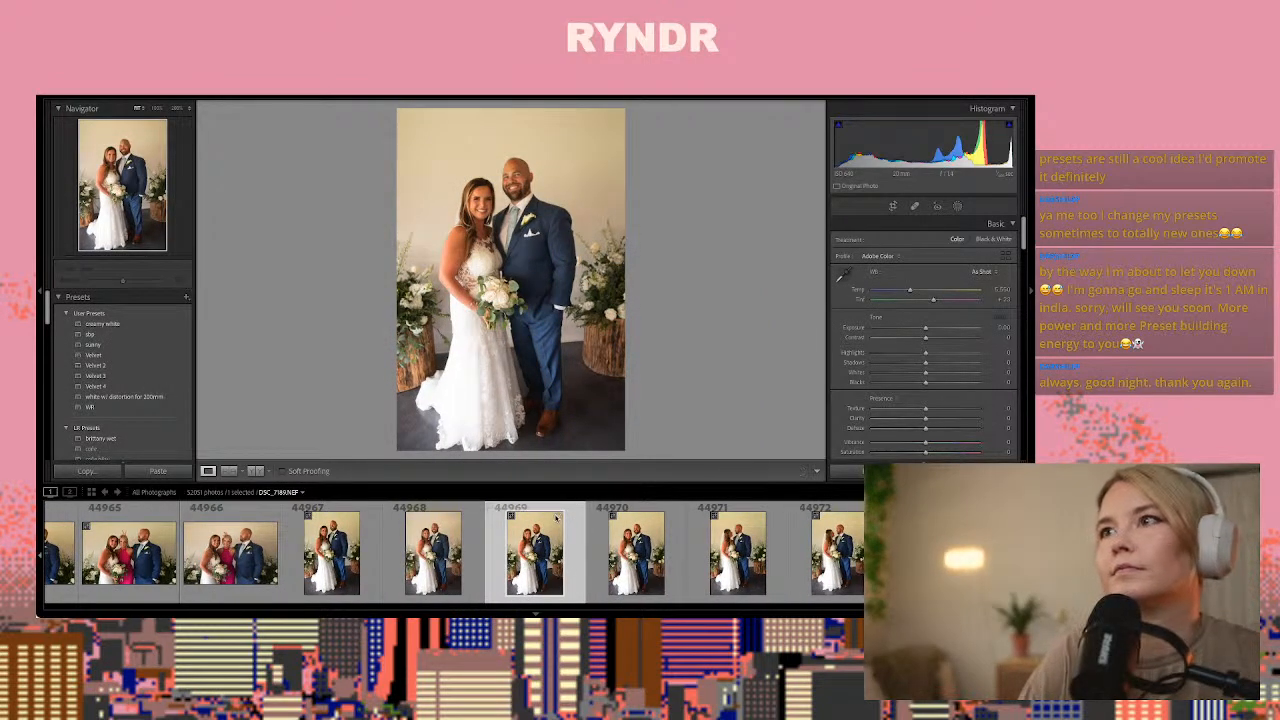
Compare the man's face up close in photos 44969 and 44968 and paste the copied develop settings onto 44968
{"action": "left_click", "coordinate": [529, 176]}
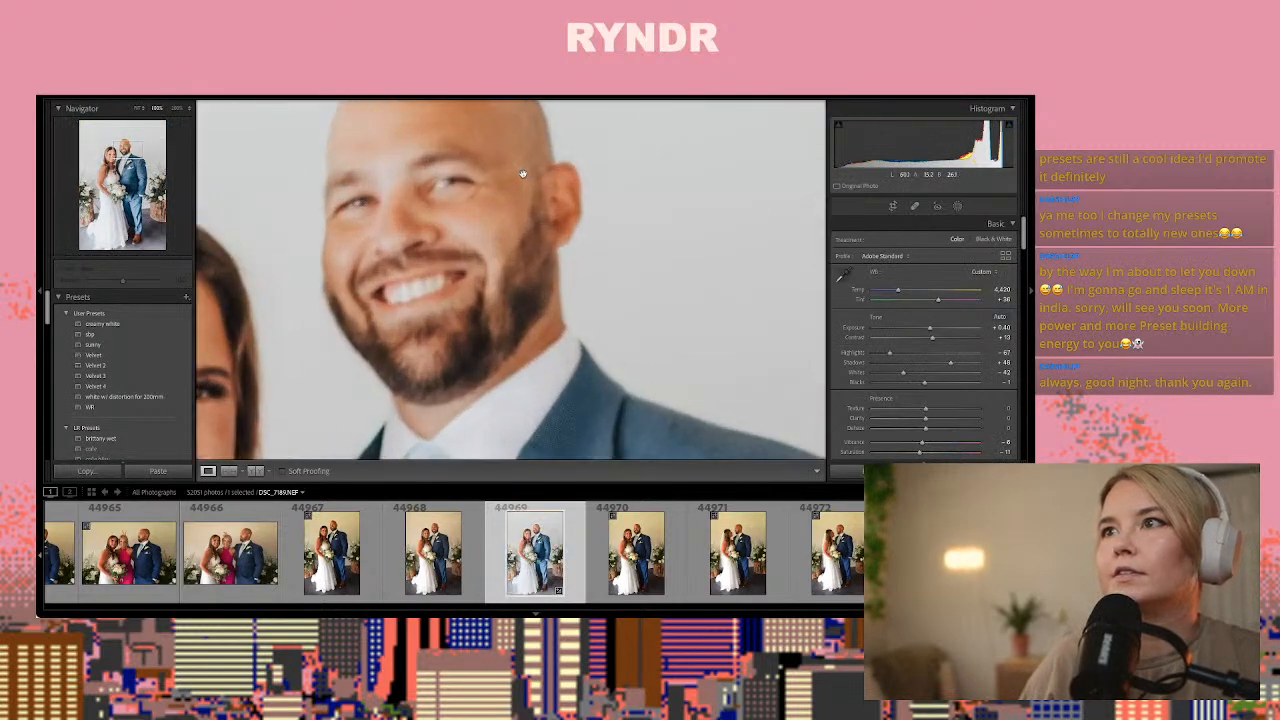
{"action": "key", "text": "Left"}
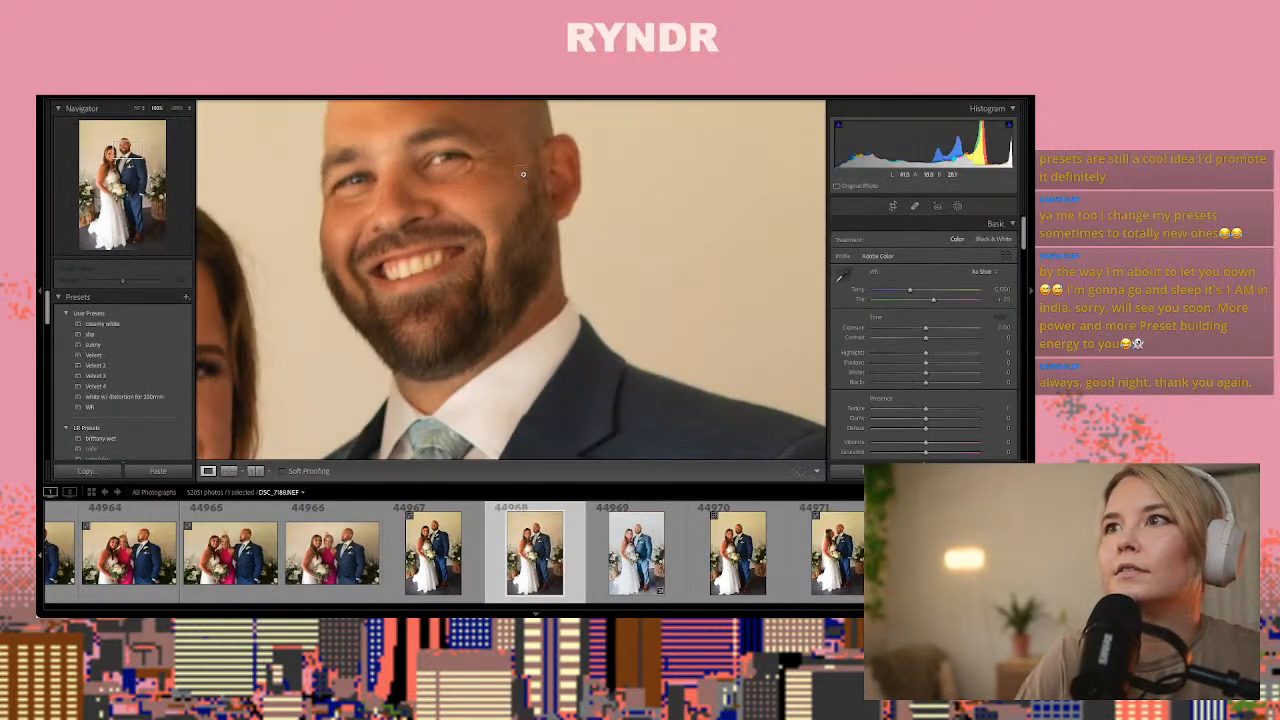
{"action": "key", "text": "ctrl+alt+v"}
{"action": "left_click", "coordinate": [484, 196]}
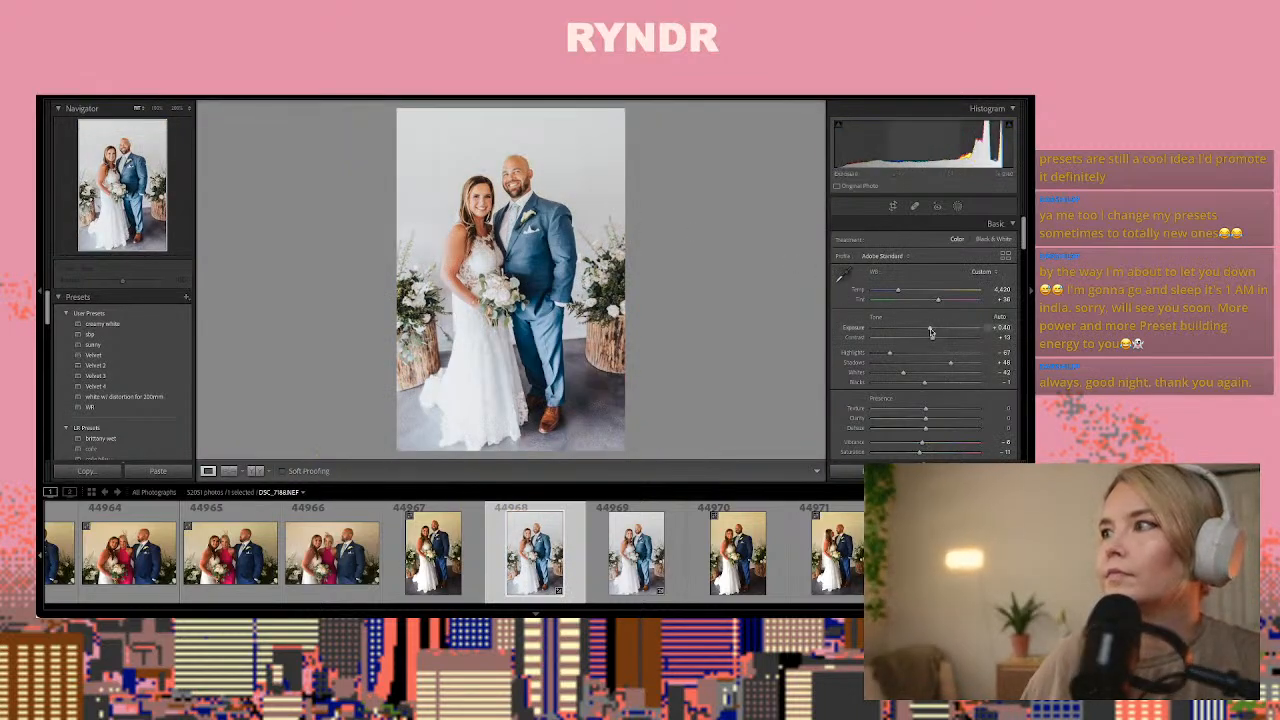
Set the exposure of photo 44968 to +0.20 and copy its develop settings
{"action": "left_click_drag", "start_coordinate": [930, 329], "coordinate": [930, 329]}
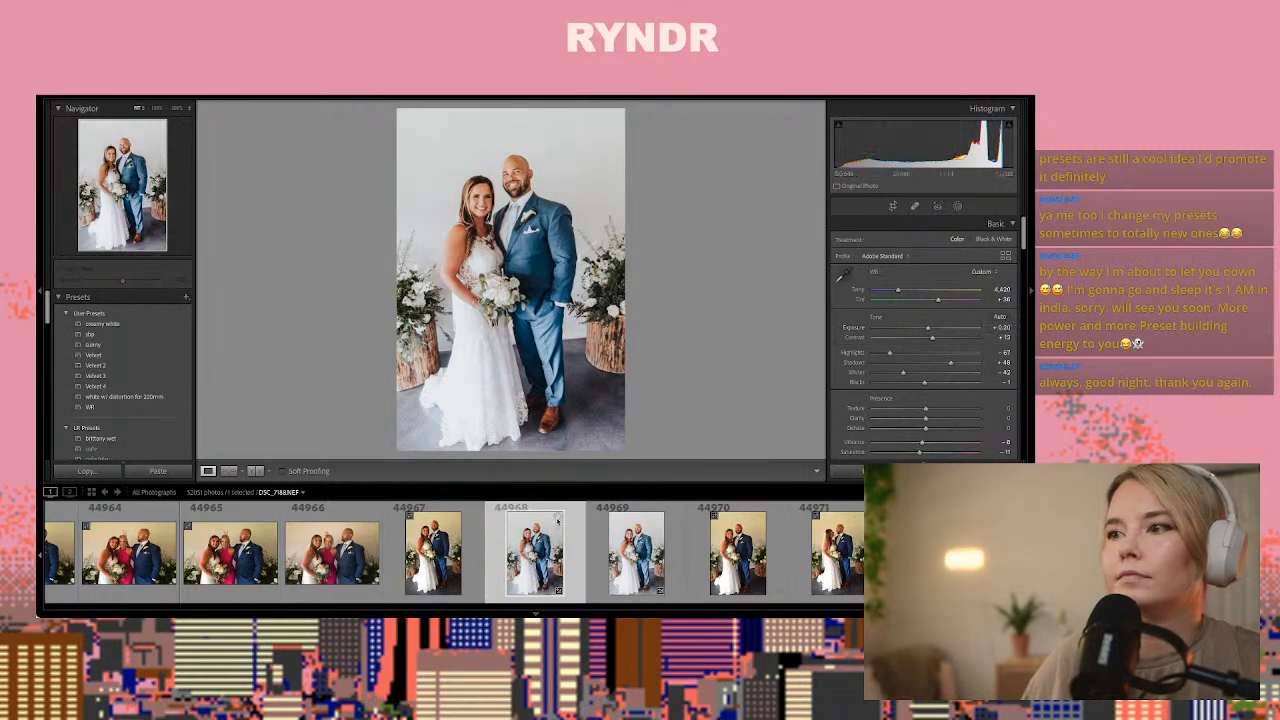
{"action": "key", "text": "ctrl+shift+c"}
{"action": "key", "text": "Return"}
Compare the next couple portraits and paste the copied develop settings onto photo 44972
{"action": "key", "text": "Right"}
{"action": "key", "text": "Right"}
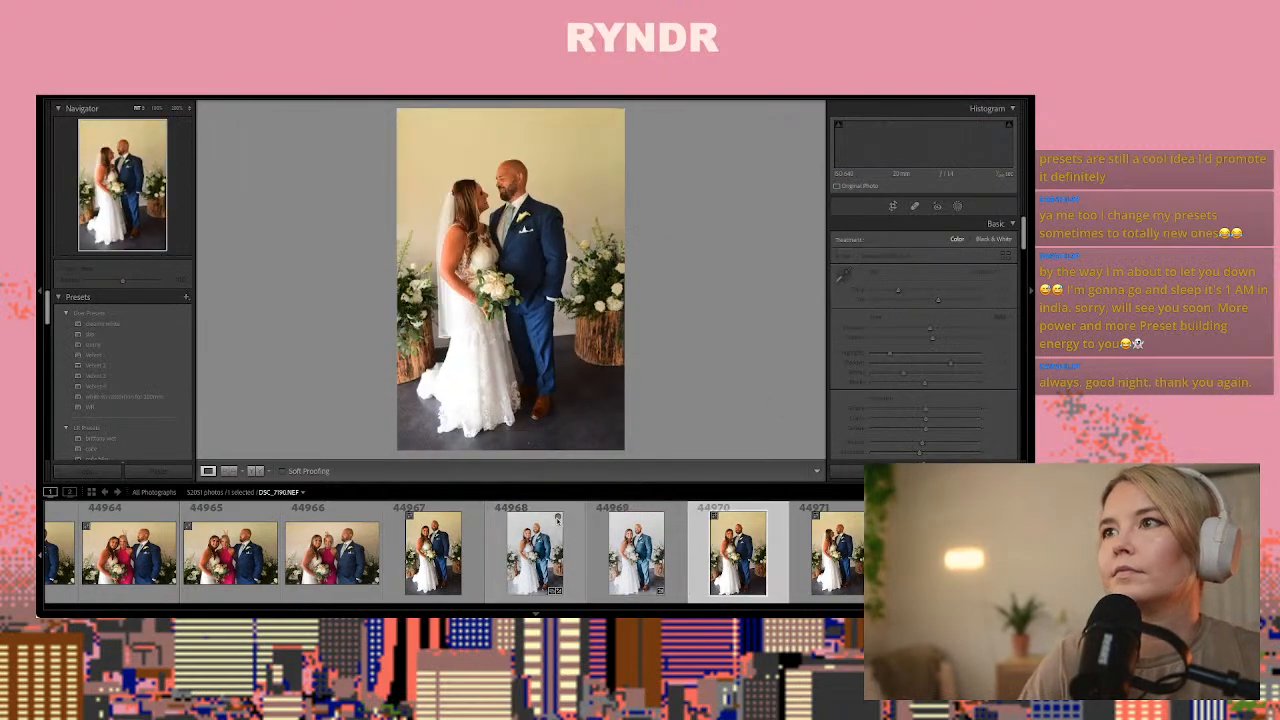
{"action": "key", "text": "Right"}
{"action": "key", "text": "Right"}
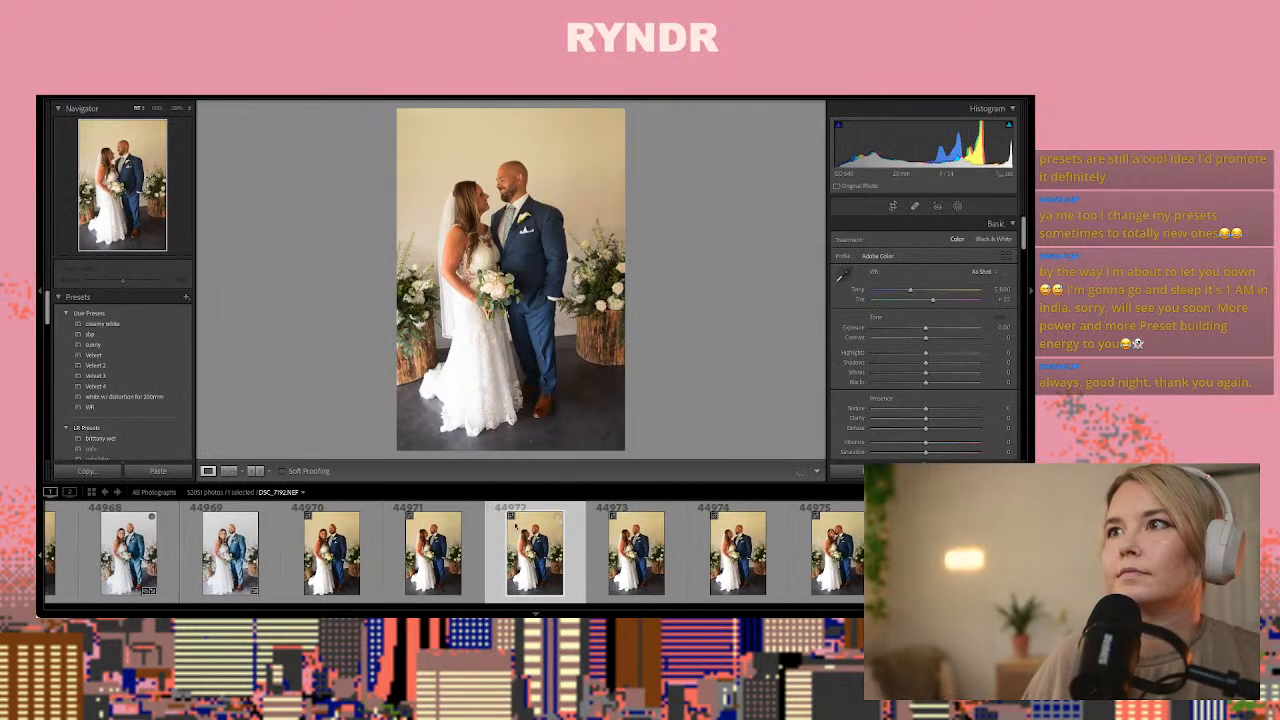
{"action": "key", "text": "ctrl+shift+v"}
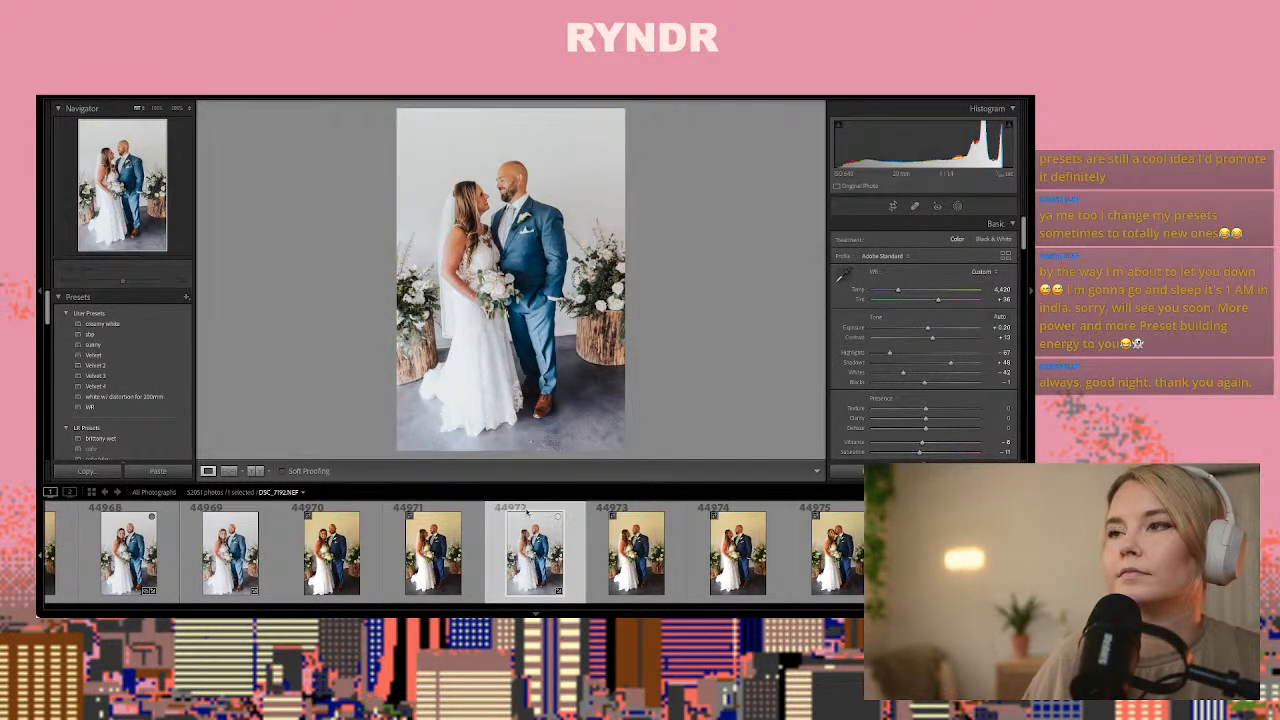
Compare the couple frames between 44973 and 44977 and paste the copied develop settings onto 44976
{"action": "key", "text": "Right"}
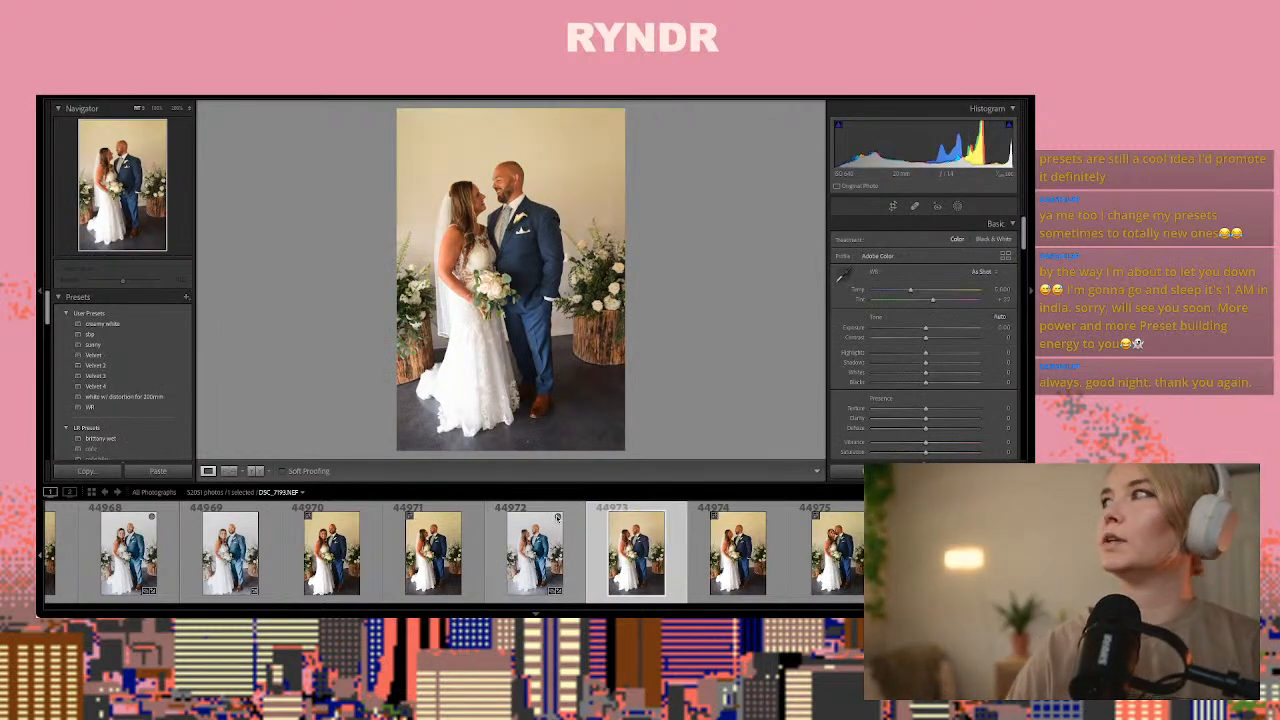
{"action": "key", "text": "Right"}
{"action": "key", "text": "Right"}
{"action": "key", "text": "Right"}
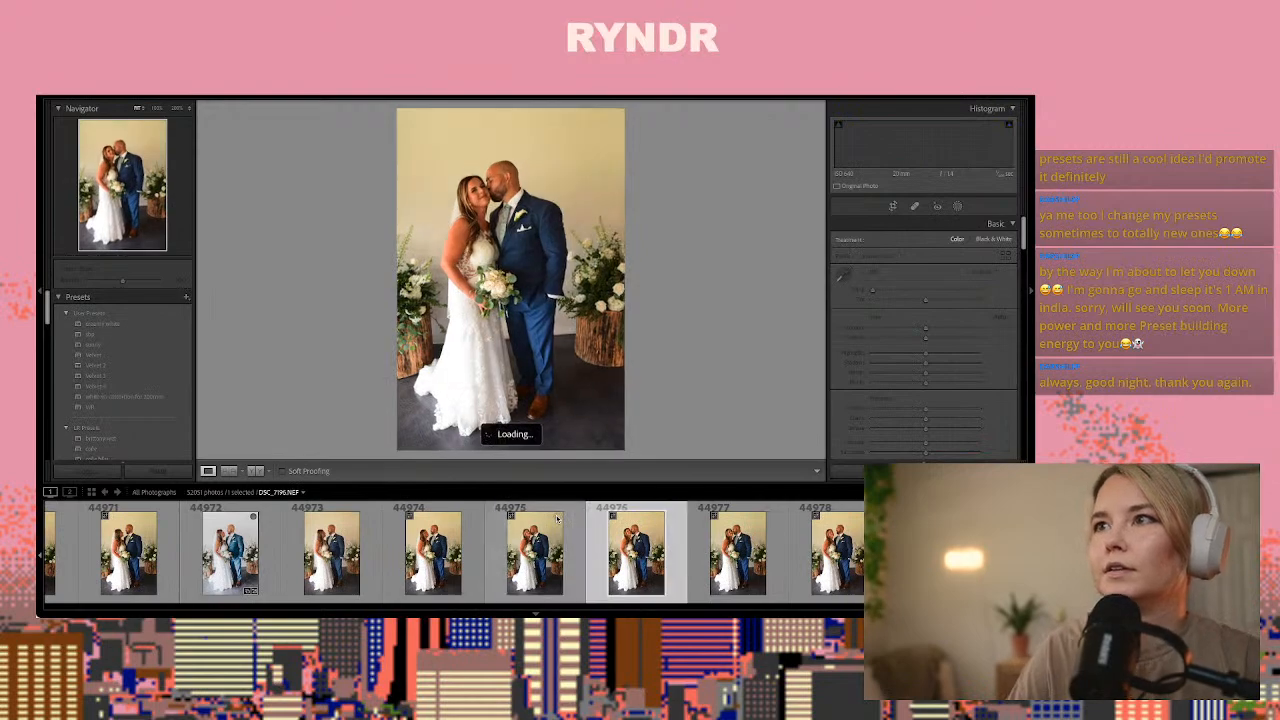
{"action": "key", "text": "Right"}
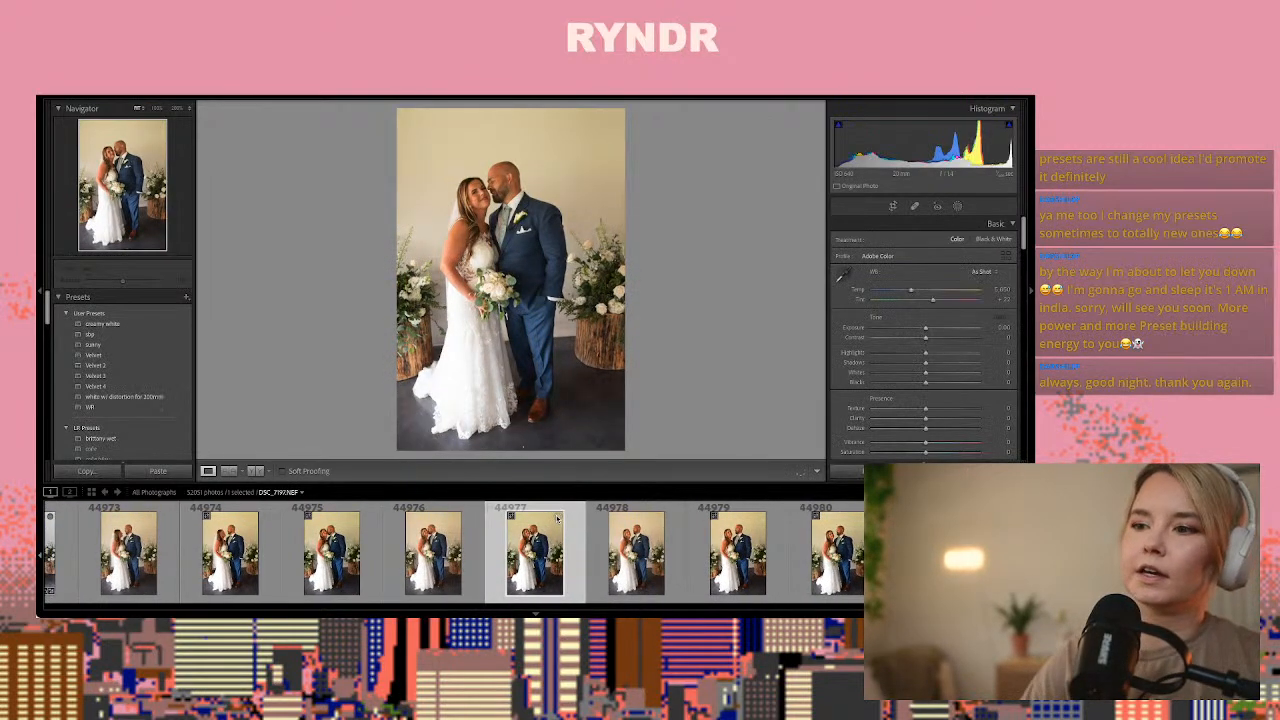
{"action": "key", "text": "Left"}
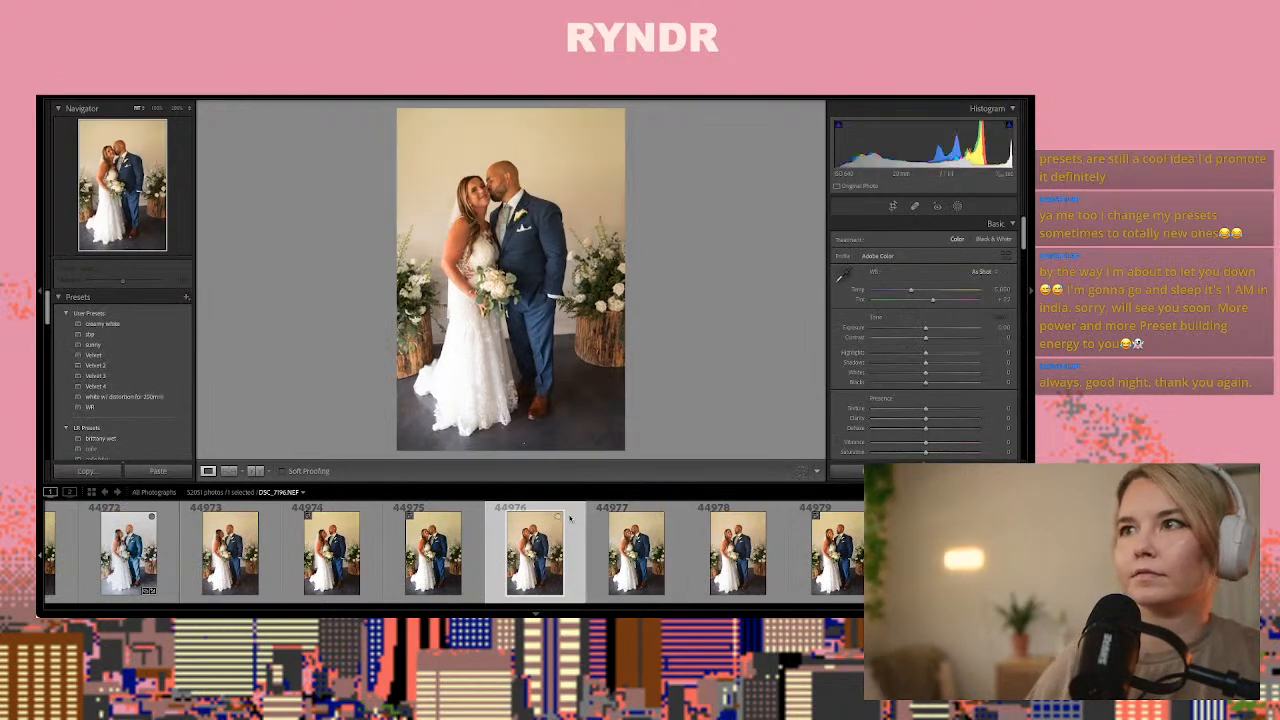
{"action": "key", "text": "ctrl+shift+v"}
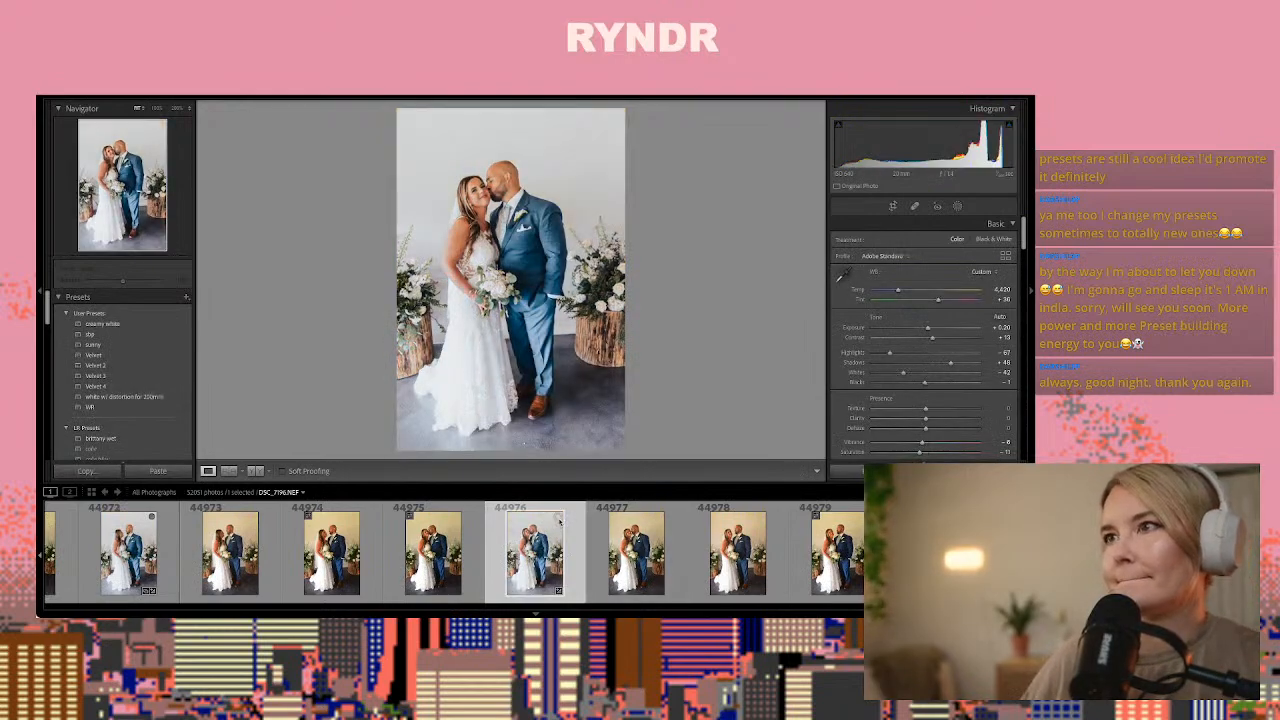
Move past the last couple portraits and paste the copied develop settings onto photo 44981 of the two men
{"action": "key", "text": "Right"}
{"action": "key", "text": "Right"}
{"action": "key", "text": "Right"}
{"action": "key", "text": "Right"}
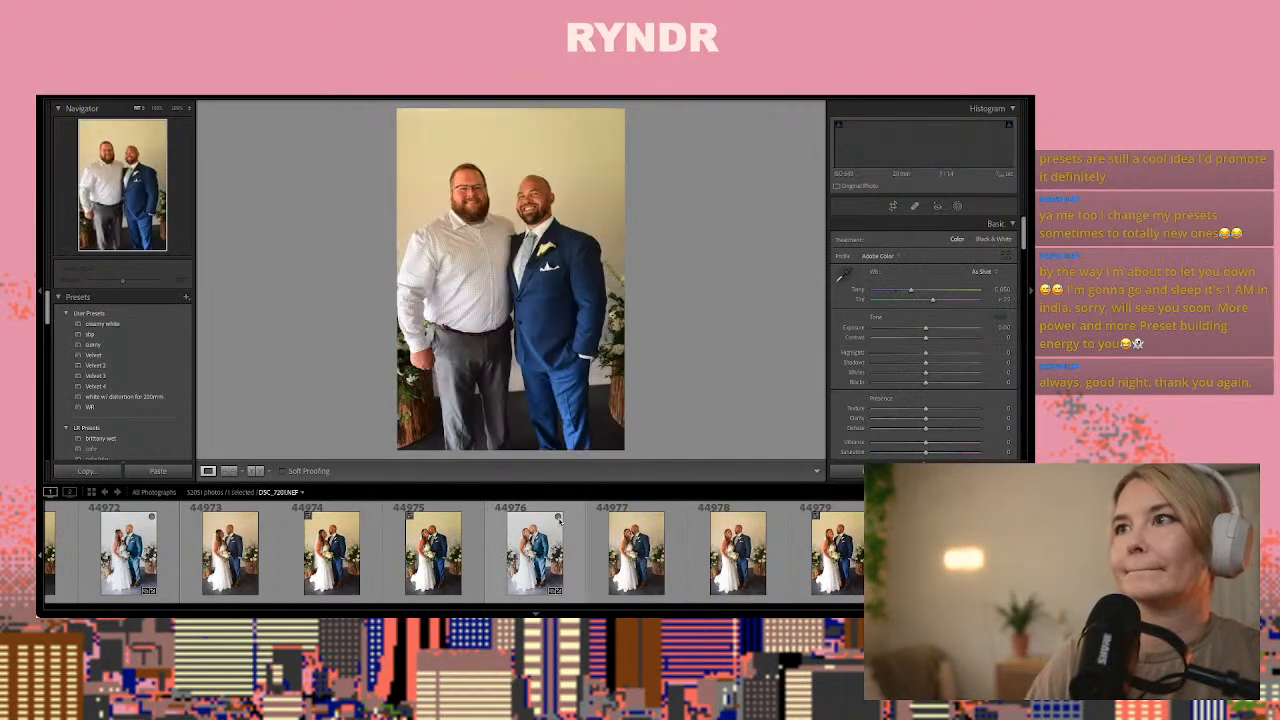
{"action": "key", "text": "Right"}
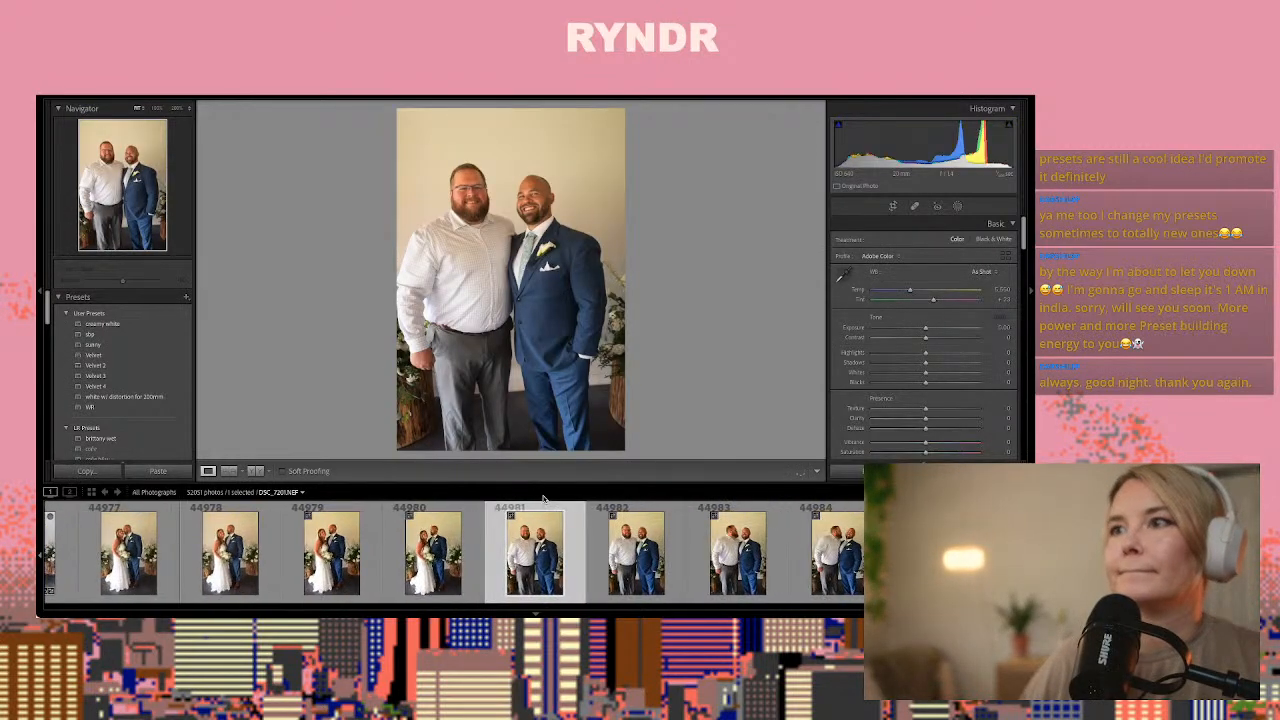
{"action": "key", "text": "ctrl+shift+v"}
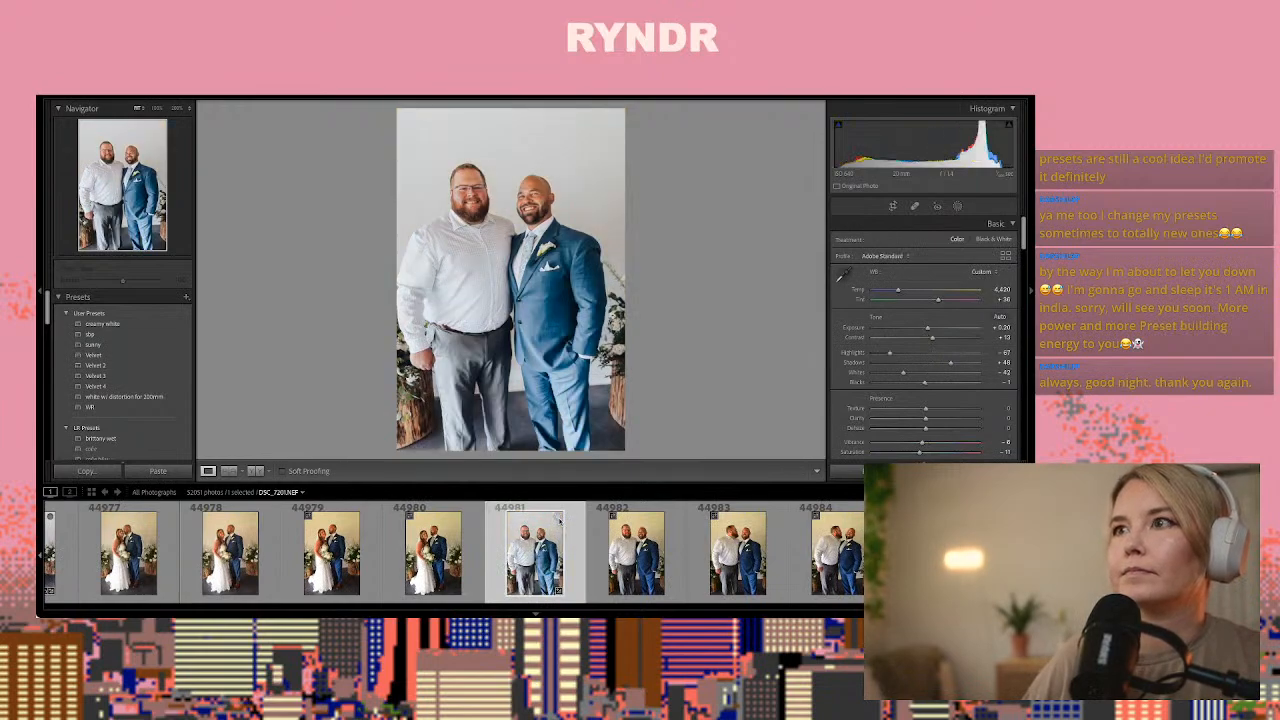
Compare the following frames of the two men and paste the copied develop settings onto photo 44985
{"action": "key", "text": "Right"}
{"action": "key", "text": "Right"}
{"action": "key", "text": "Right"}
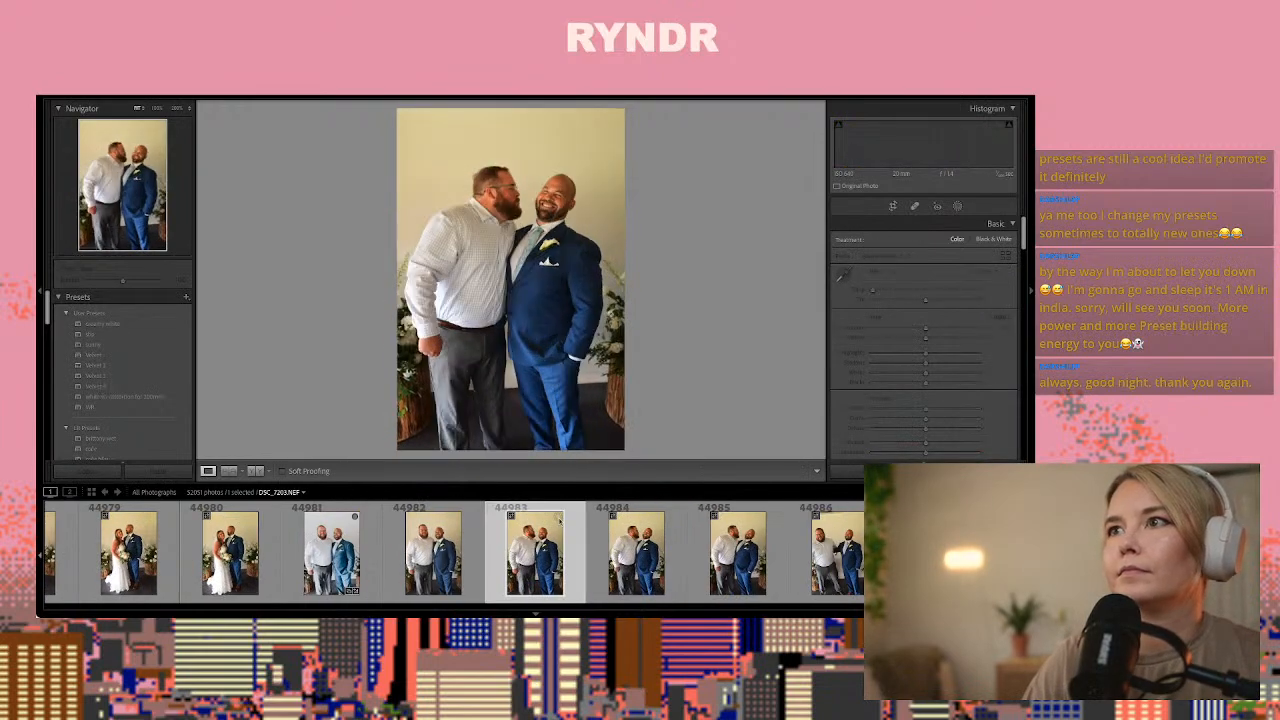
{"action": "key", "text": "Right"}
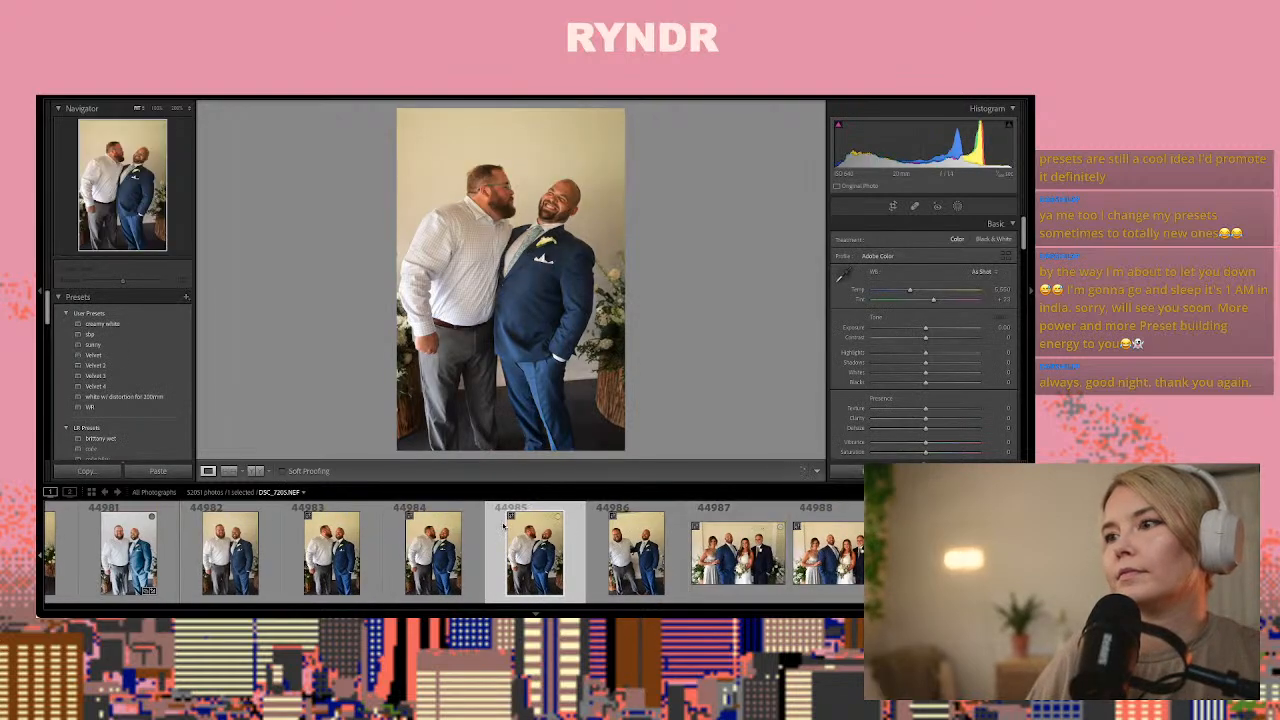
{"action": "key", "text": "ctrl+shift+v"}
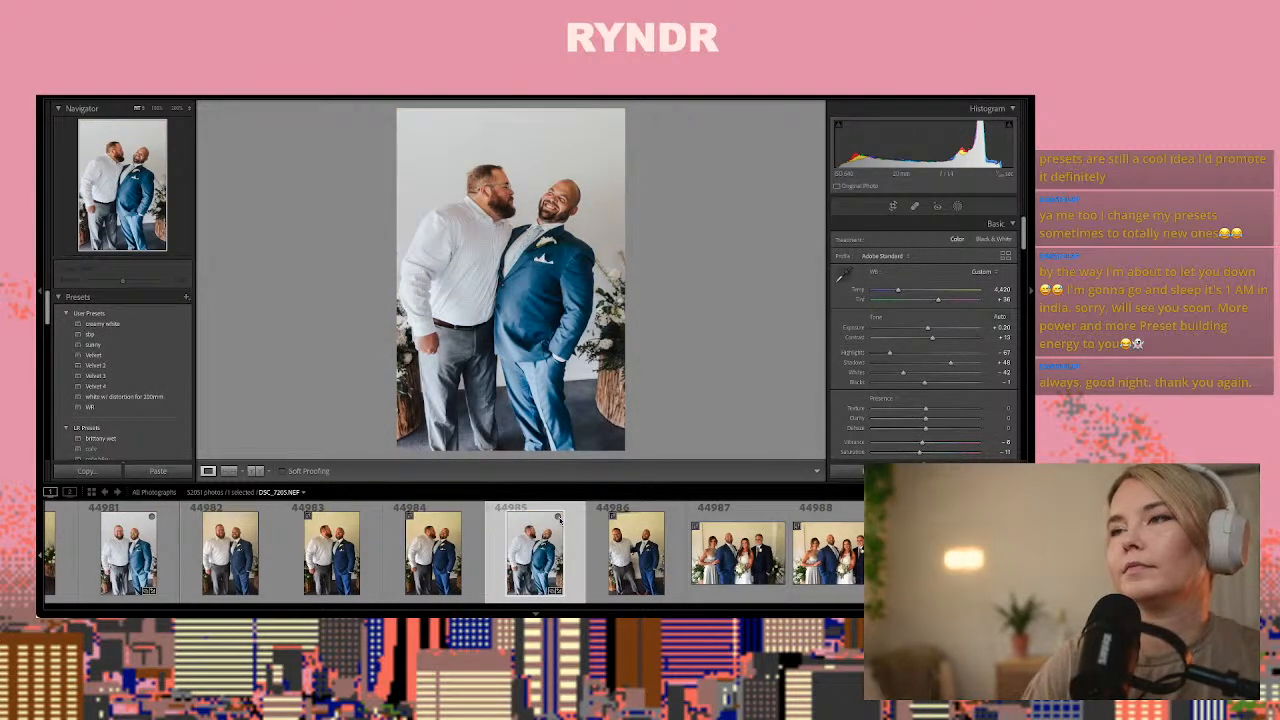
Compare the horizontal group frames between 44987 and 44991 and paste the copied develop settings onto photo 44991
{"action": "key", "text": "Right"}
{"action": "key", "text": "Right"}
{"action": "key", "text": "Right"}
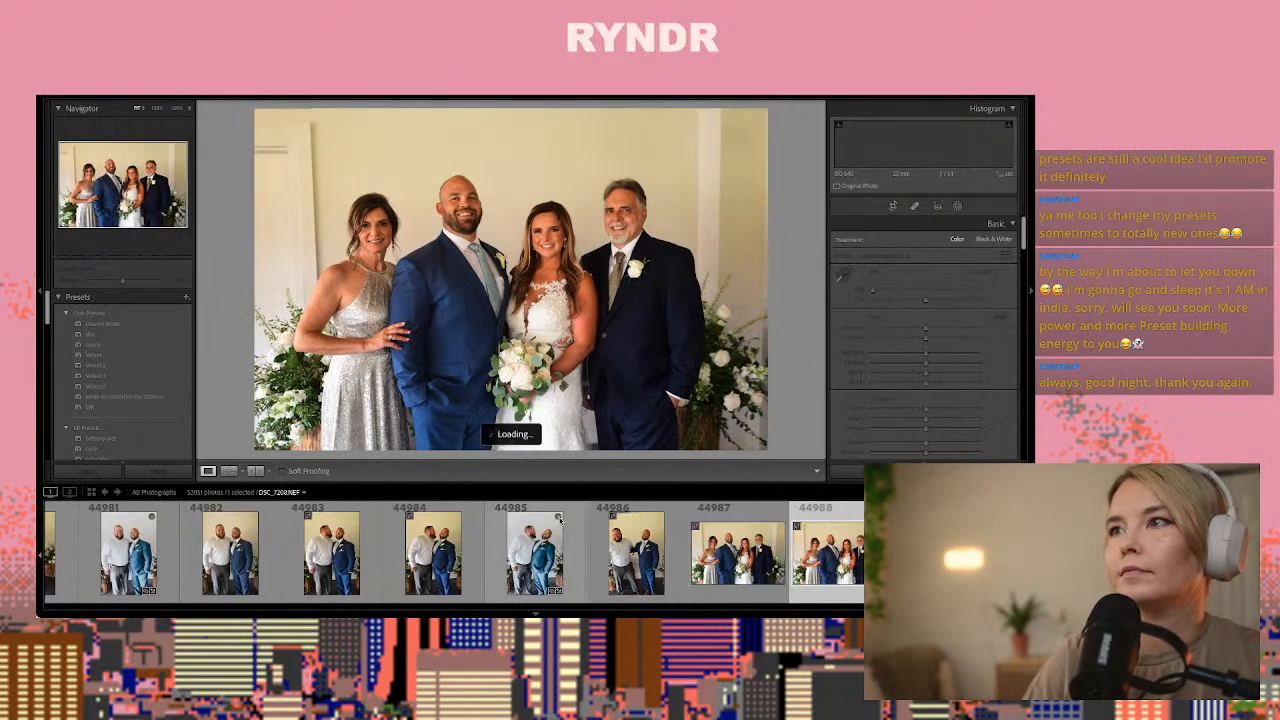
{"action": "key", "text": "Right"}
{"action": "key", "text": "Right"}
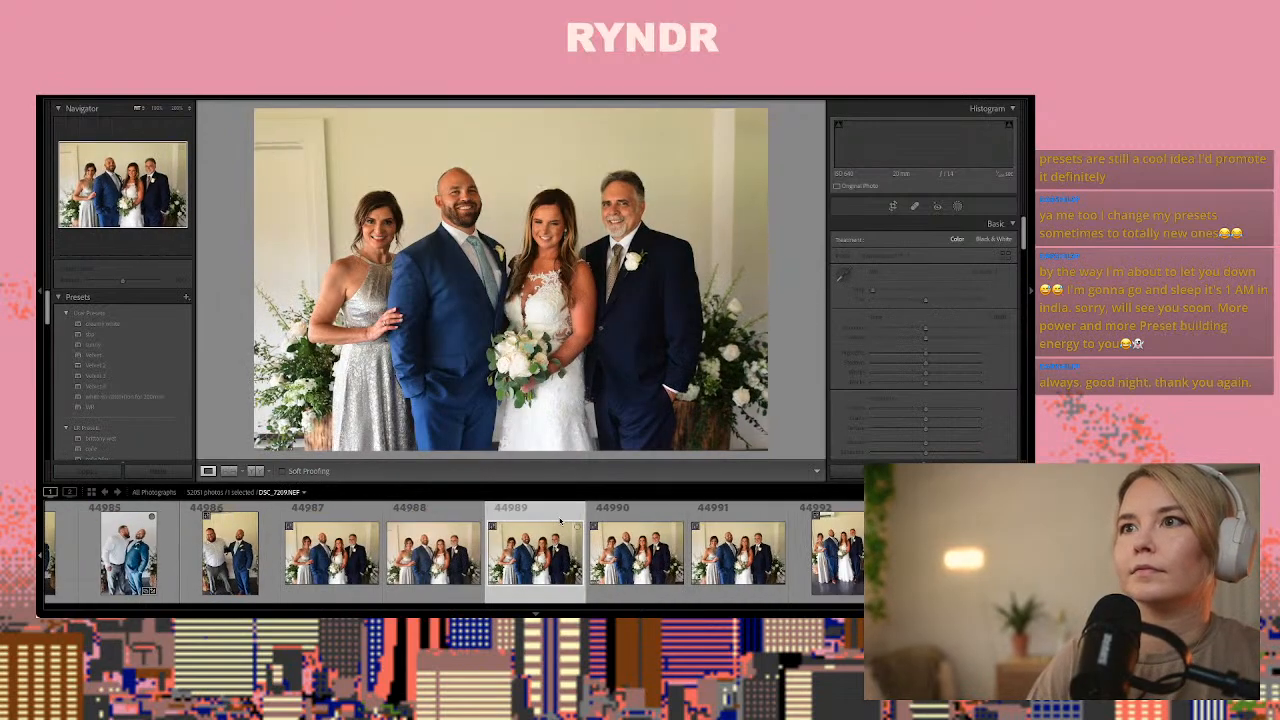
{"action": "key", "text": "Left"}
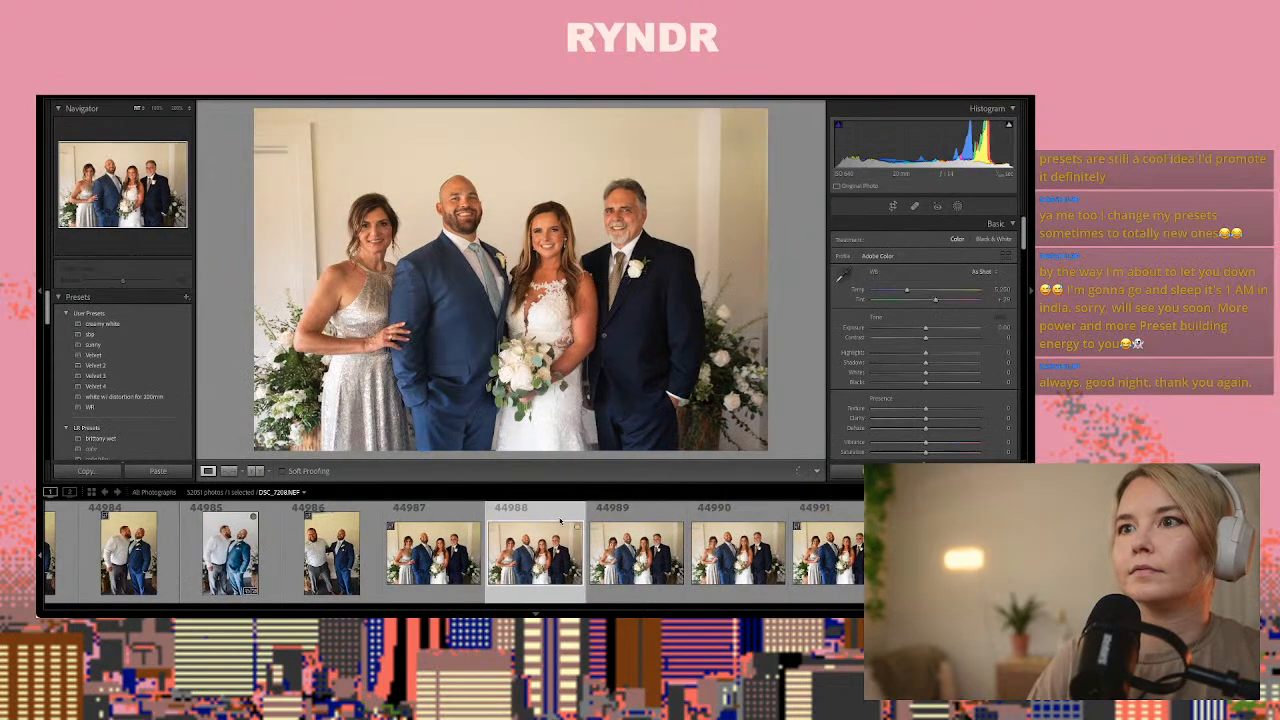
{"action": "key", "text": "Right"}
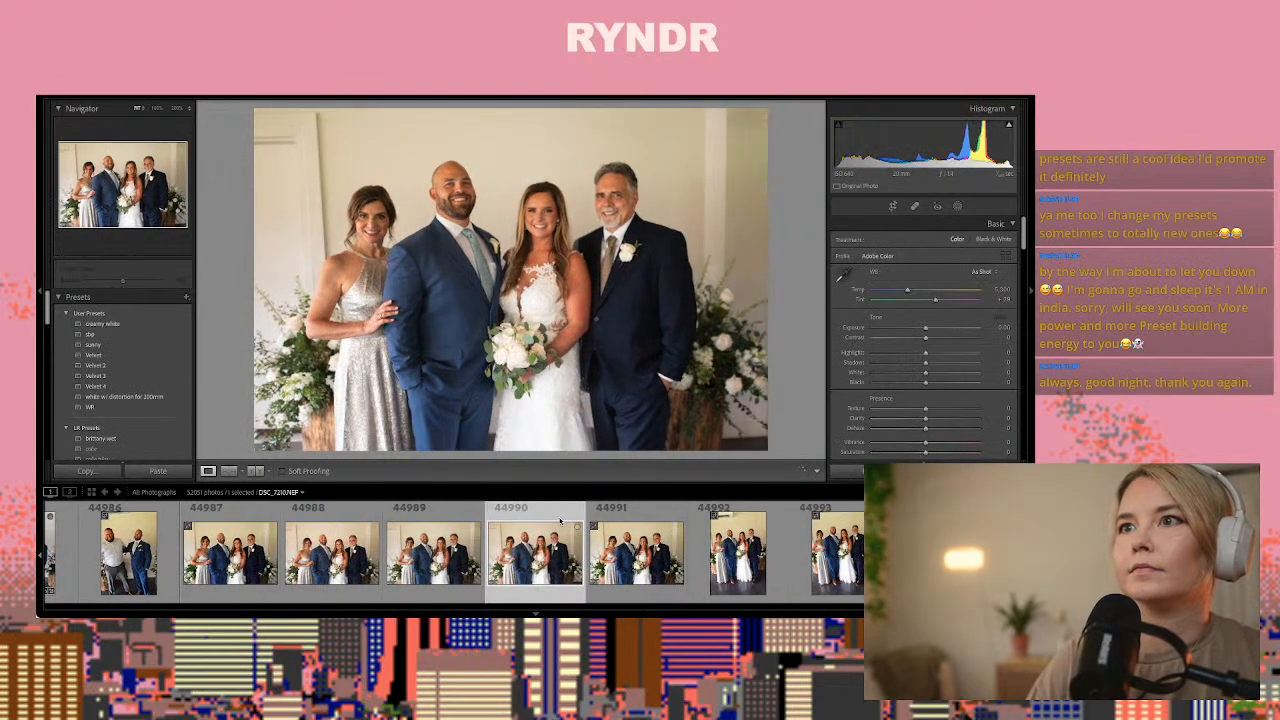
{"action": "key", "text": "Left"}
{"action": "key", "text": "Right"}
{"action": "key", "text": "Right"}
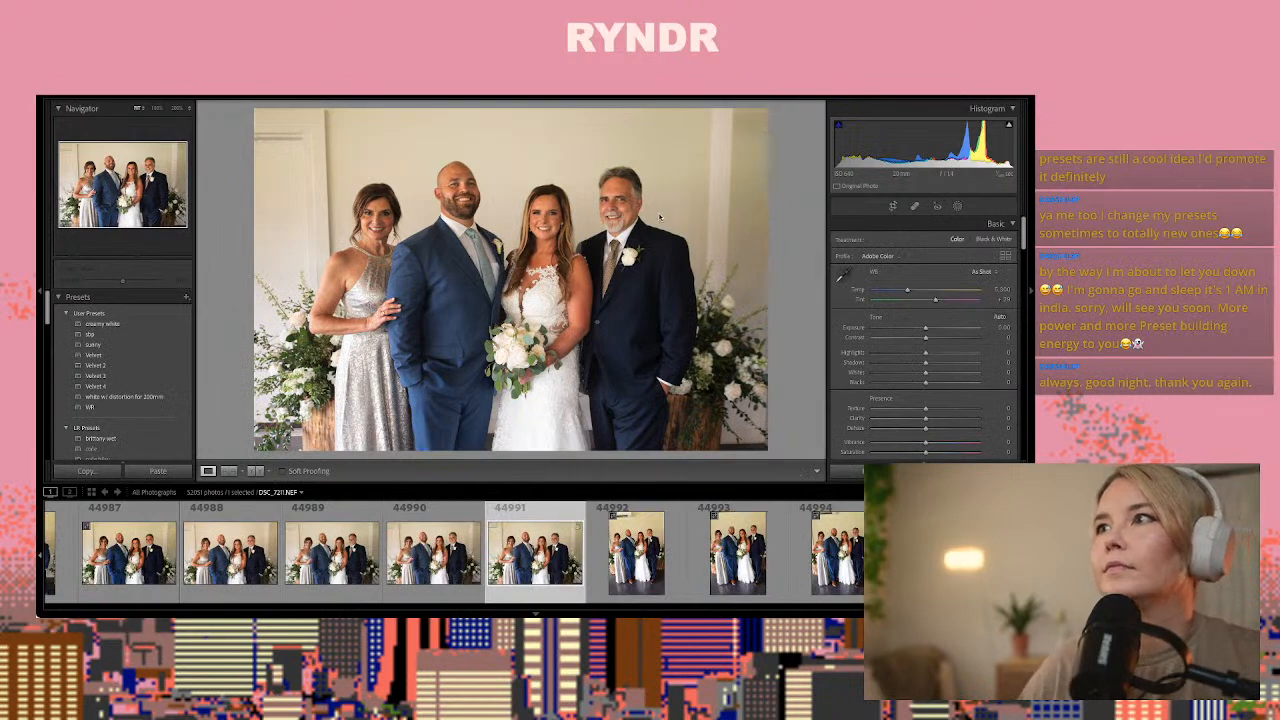
{"action": "key", "text": "ctrl+shift+v"}
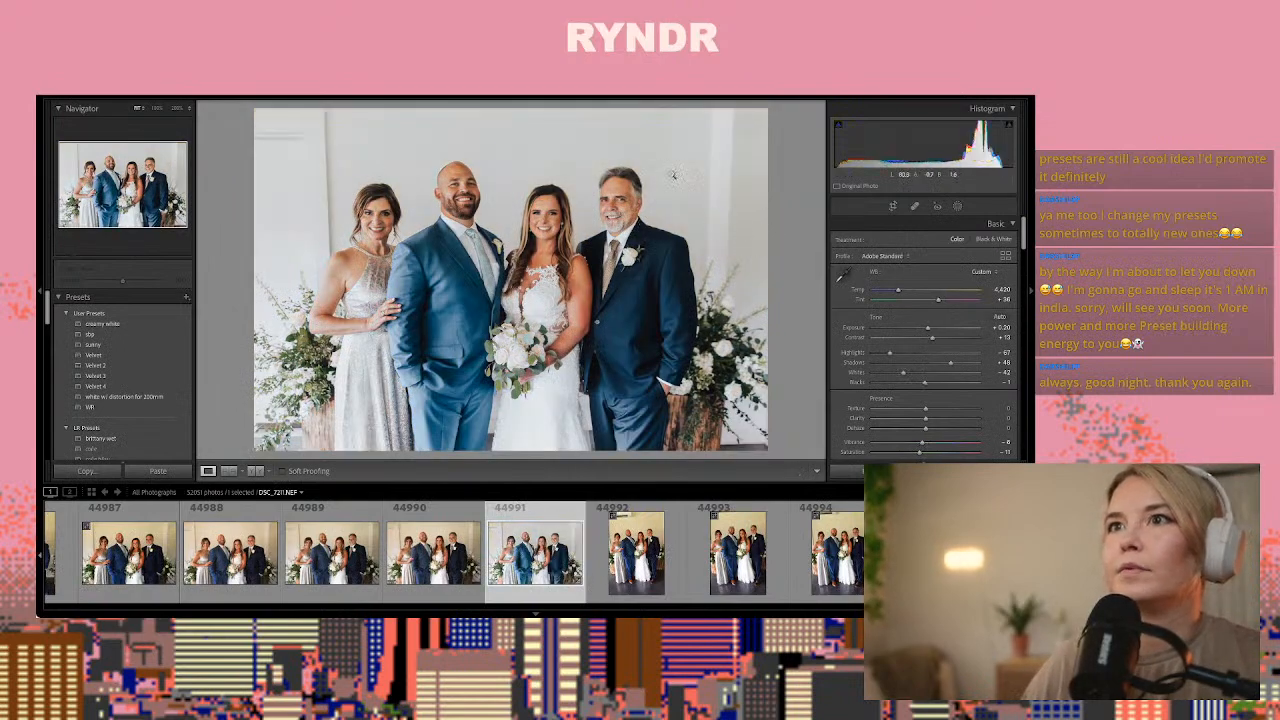
Heal the door trim and wall moulding on both sides of the group in photo 44991, sampling from clean wall
{"action": "left_click", "coordinate": [914, 205]}
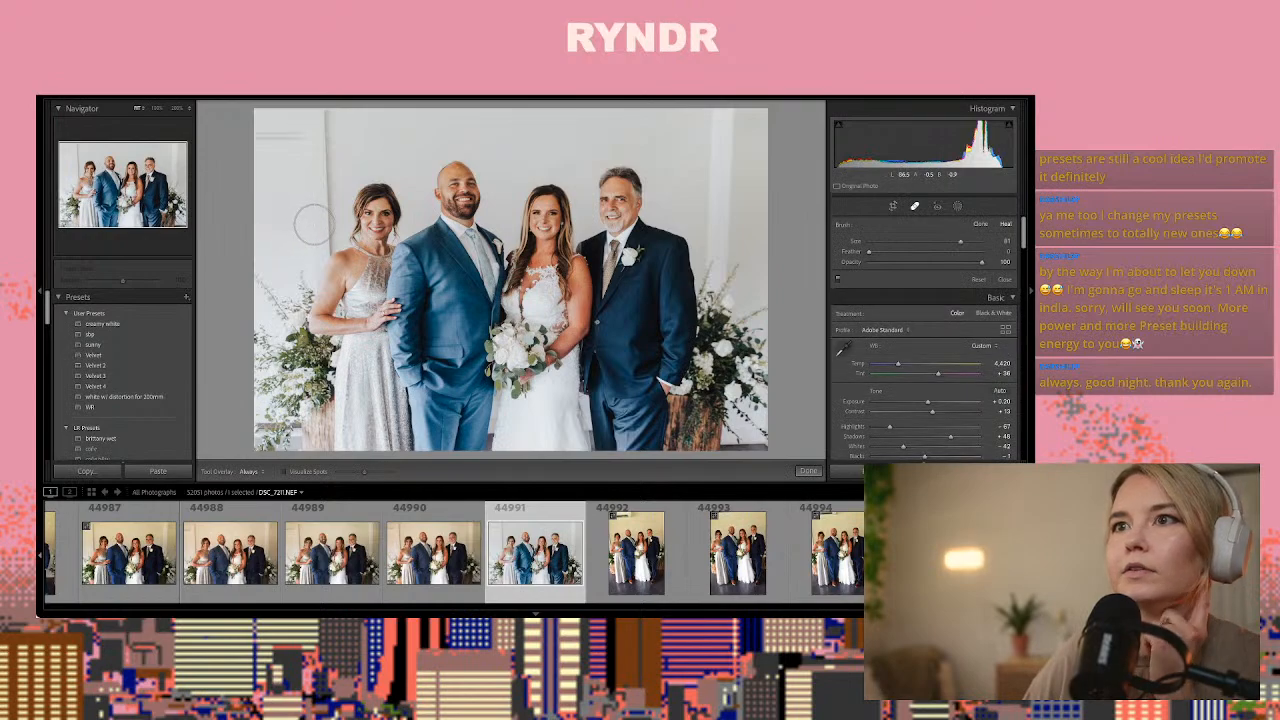
{"action": "mouse_move", "coordinate": [320, 238]}
{"action": "left_mouse_down"}
{"action": "mouse_move", "coordinate": [318, 96]}
{"action": "mouse_move", "coordinate": [359, 138]}
{"action": "mouse_move", "coordinate": [276, 134]}
{"action": "left_mouse_up"}
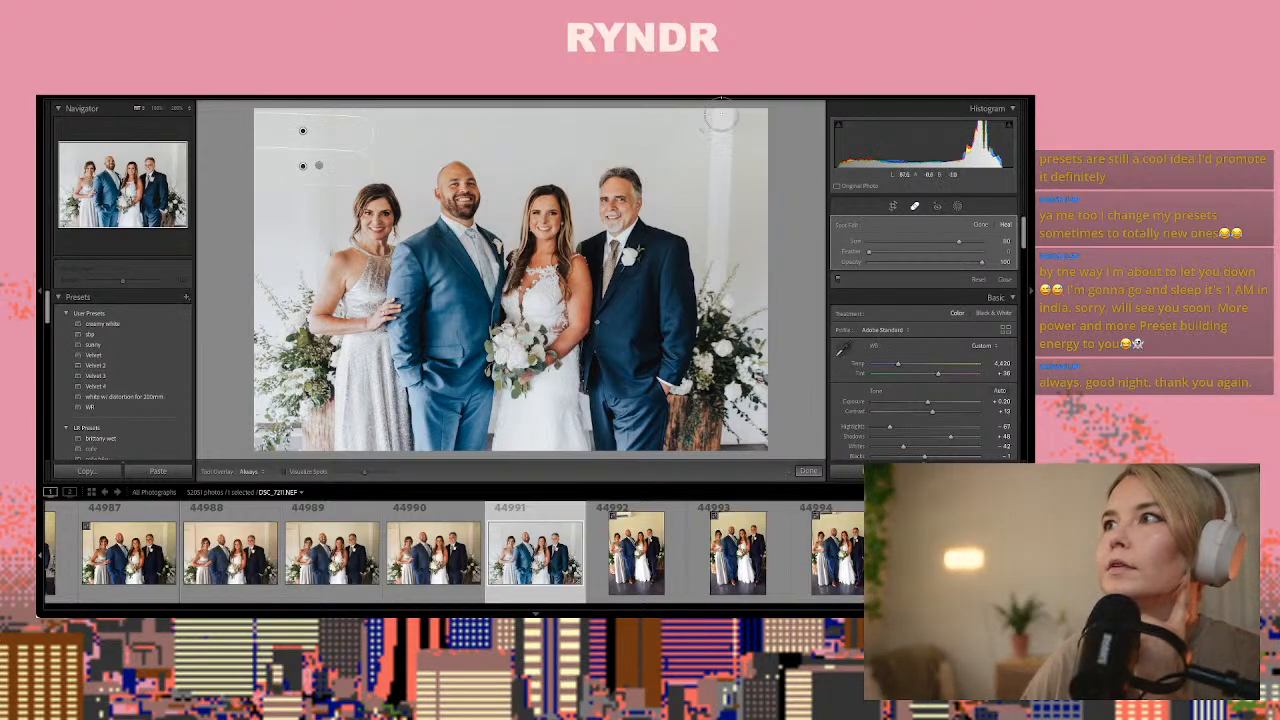
{"action": "mouse_move", "coordinate": [719, 126]}
{"action": "left_mouse_down"}
{"action": "mouse_move", "coordinate": [712, 289]}
{"action": "mouse_move", "coordinate": [685, 222]}
{"action": "mouse_move", "coordinate": [652, 270]}
{"action": "mouse_move", "coordinate": [457, 306]}
{"action": "mouse_move", "coordinate": [316, 276]}
{"action": "mouse_move", "coordinate": [287, 218]}
{"action": "mouse_move", "coordinate": [288, 135]}
{"action": "mouse_move", "coordinate": [269, 141]}
{"action": "mouse_move", "coordinate": [303, 137]}
{"action": "left_mouse_up"}
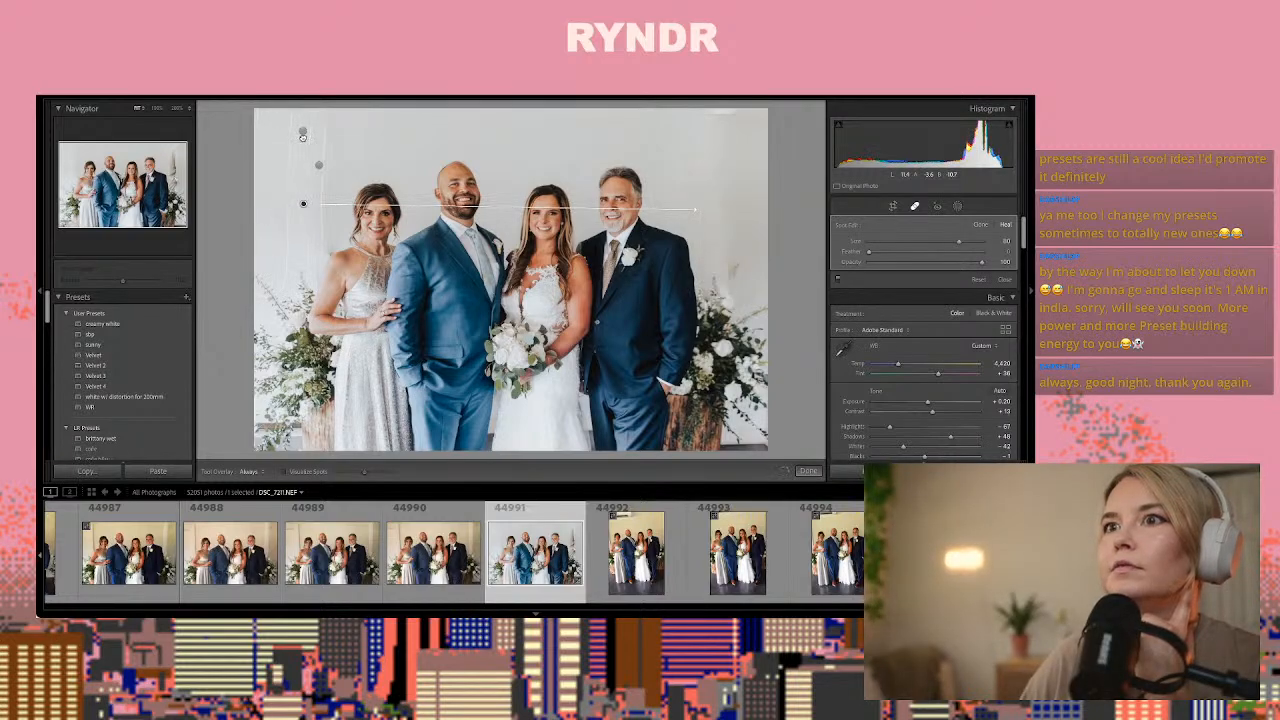
{"action": "left_click_drag", "start_coordinate": [727, 267], "coordinate": [728, 259]}
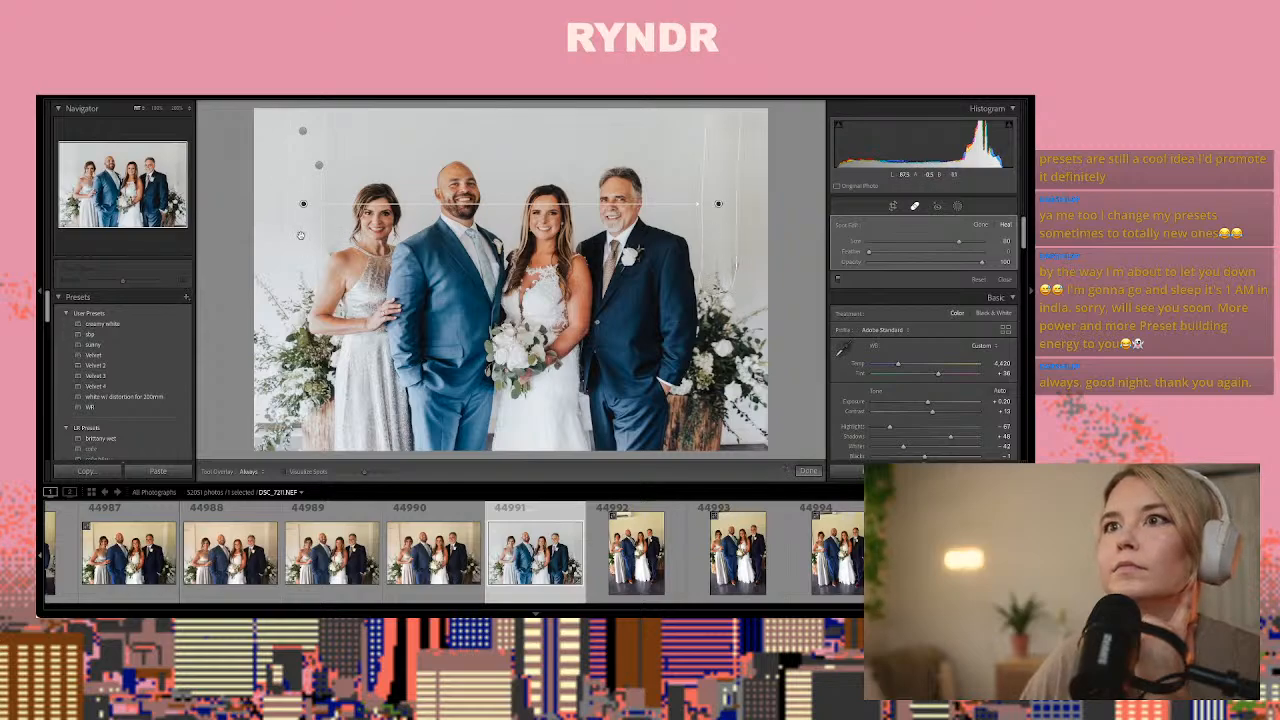
{"action": "mouse_move", "coordinate": [300, 235]}
{"action": "left_mouse_down"}
{"action": "mouse_move", "coordinate": [745, 221]}
{"action": "mouse_move", "coordinate": [711, 244]}
{"action": "left_mouse_up"}
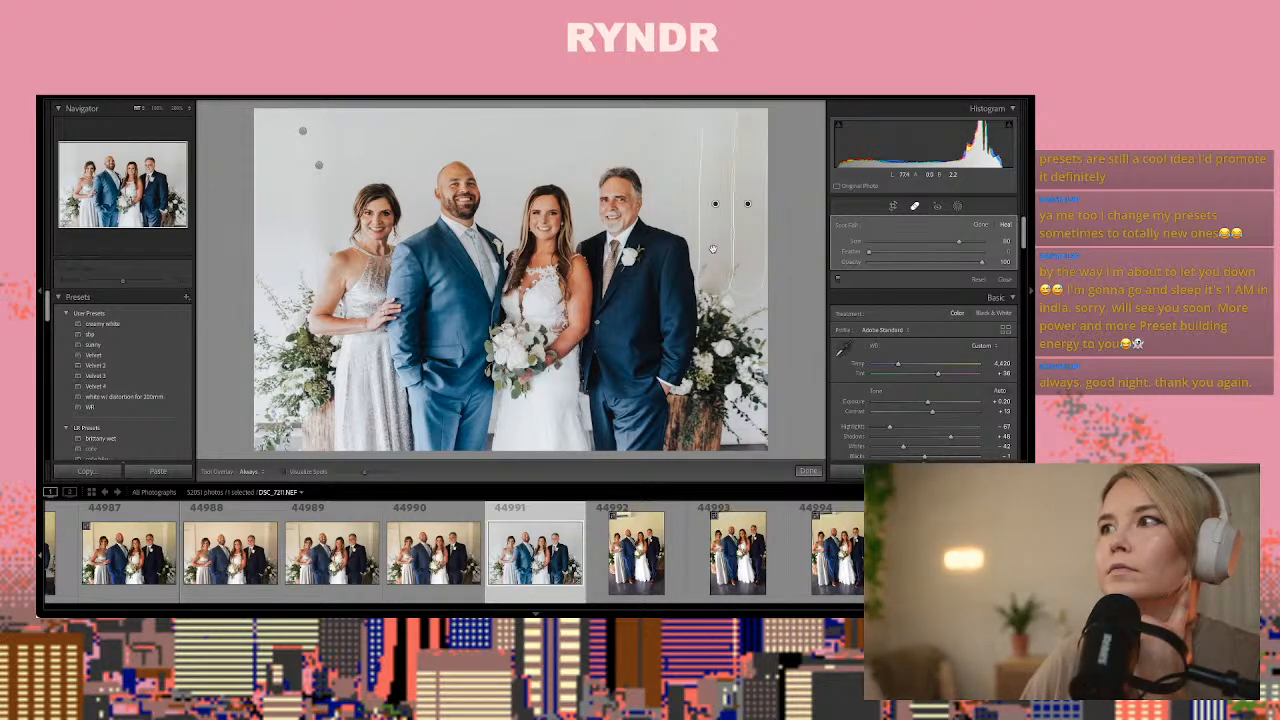
{"action": "left_click", "coordinate": [800, 469]}
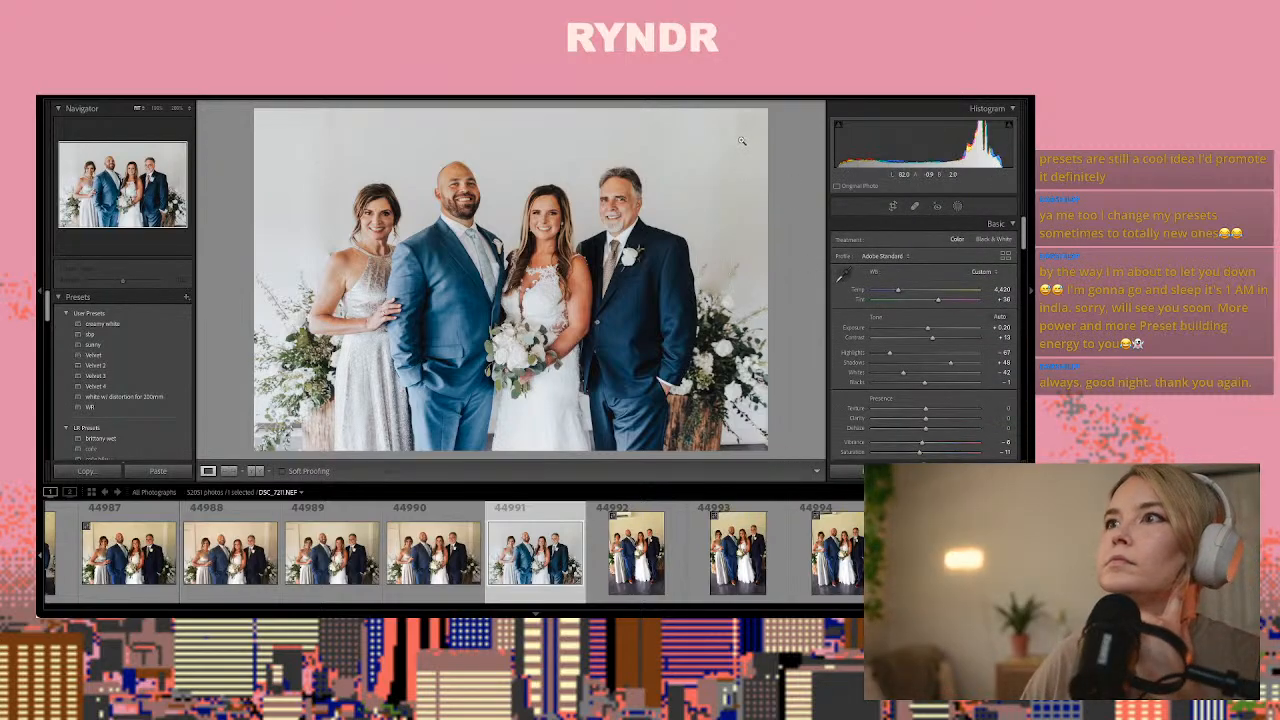
Add a brush mask with the wrinkle eraser effect and paint it under the eyes of the woman in the silver dress
{"action": "left_click", "coordinate": [370, 212]}
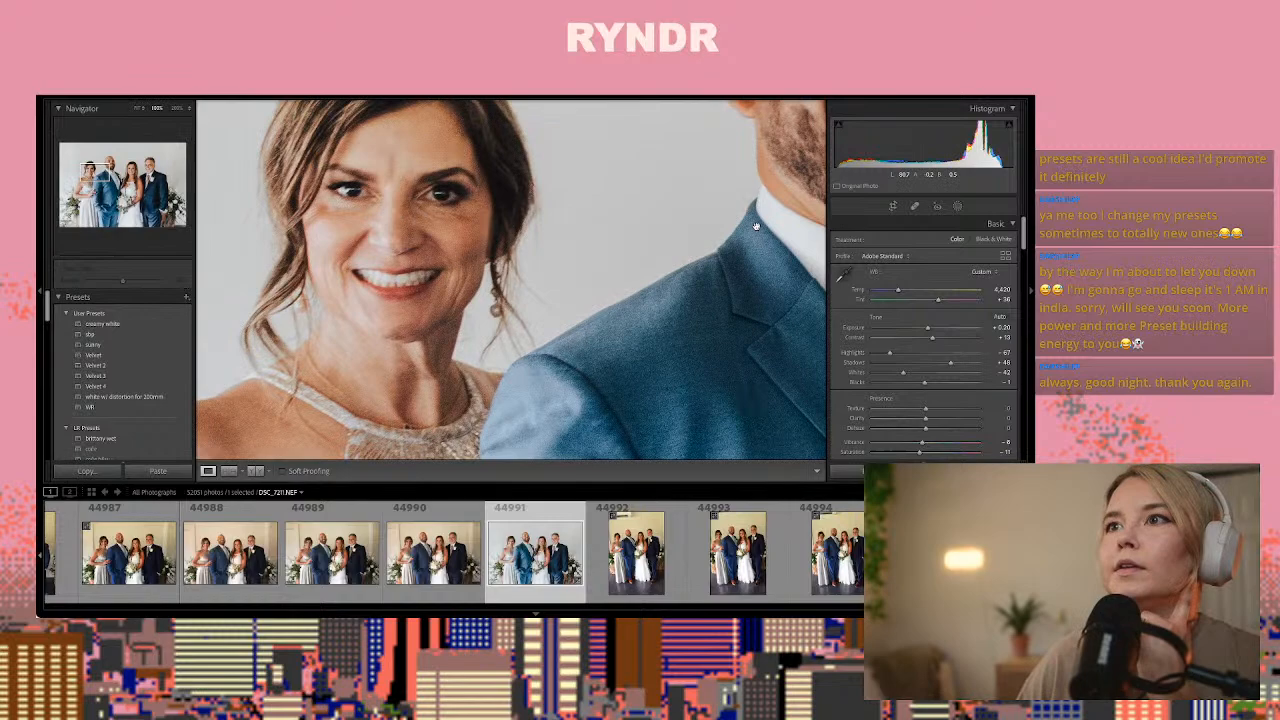
{"action": "left_click", "coordinate": [957, 207]}
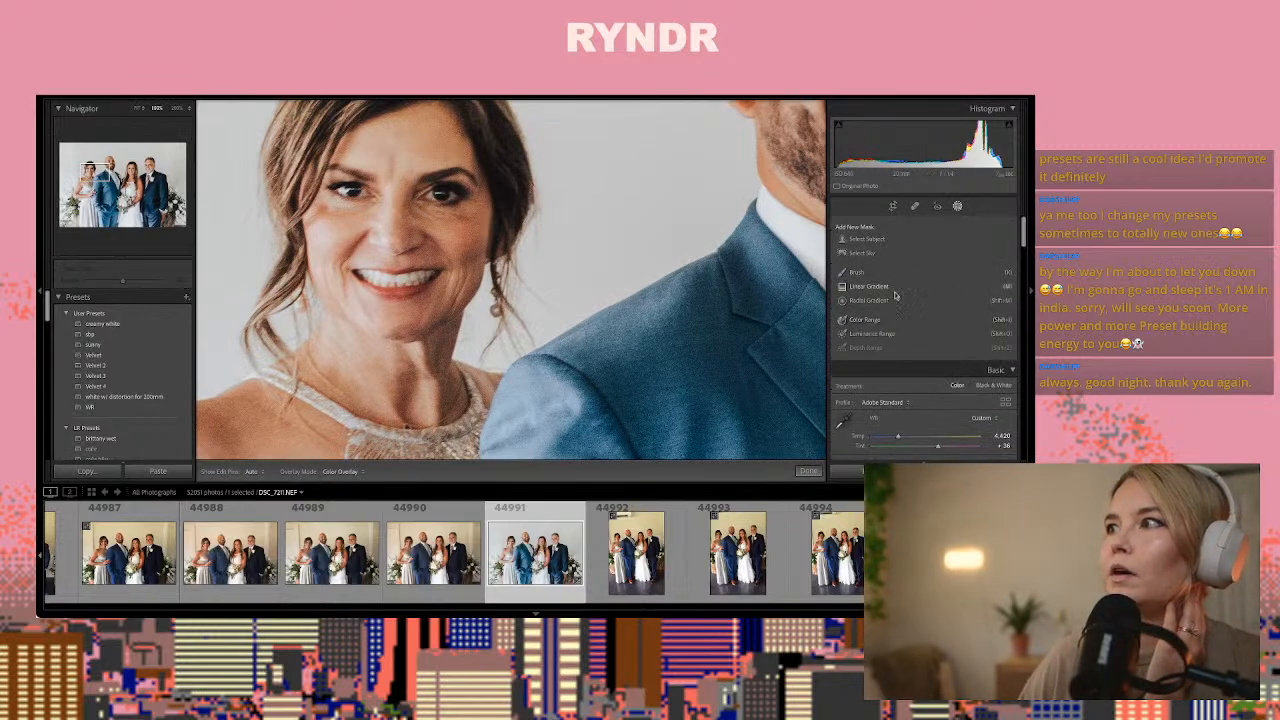
{"action": "left_click", "coordinate": [858, 272]}
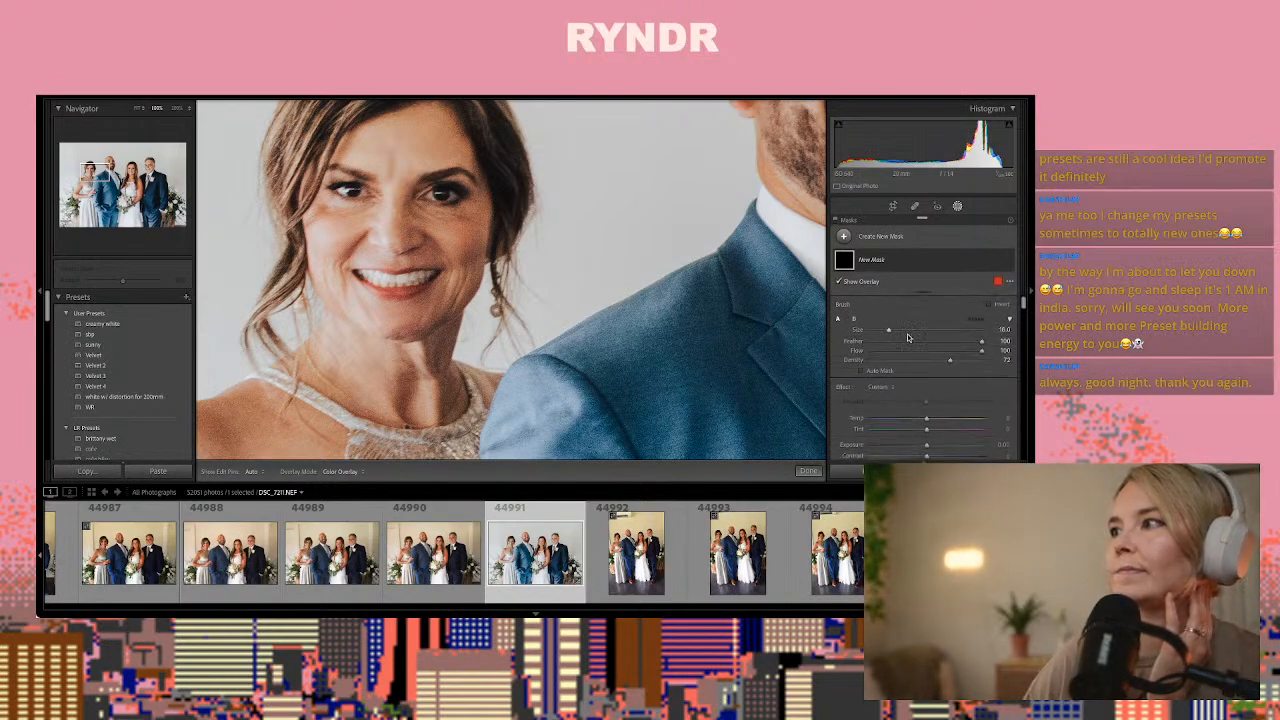
{"action": "scroll", "coordinate": [908, 338], "scroll_direction": "down", "scroll_amount": 2}
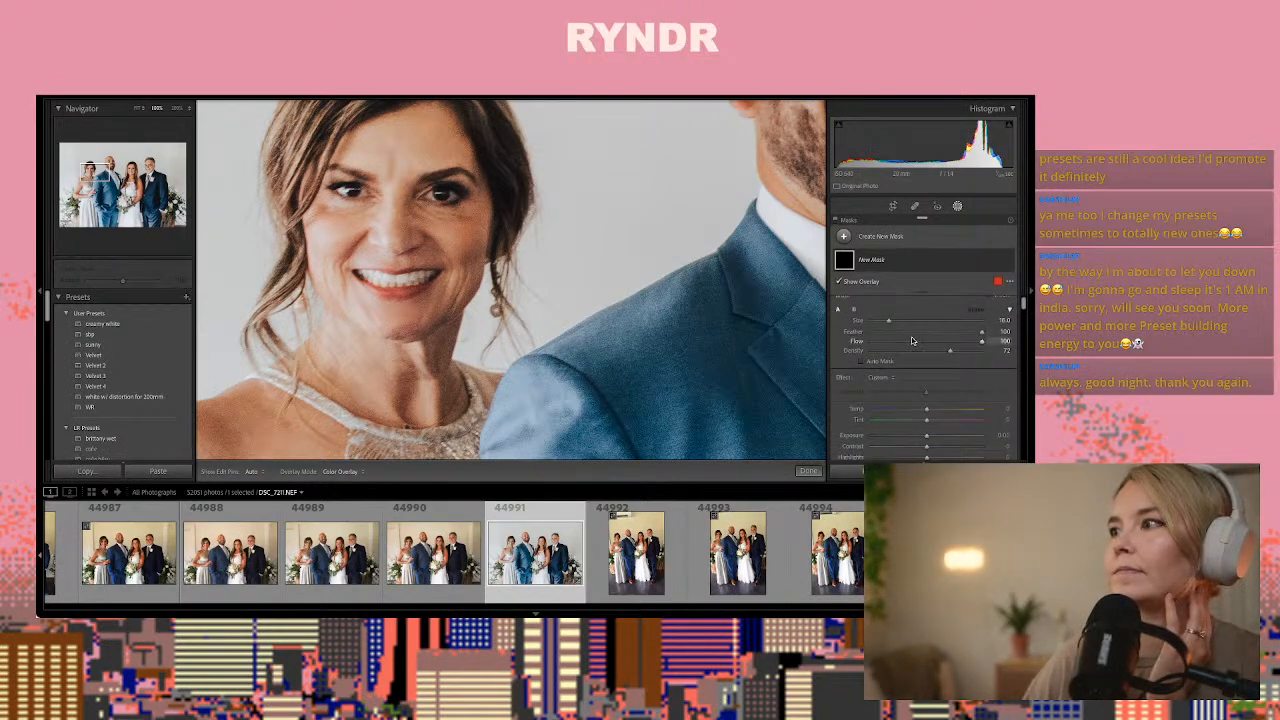
{"action": "left_click", "coordinate": [879, 387]}
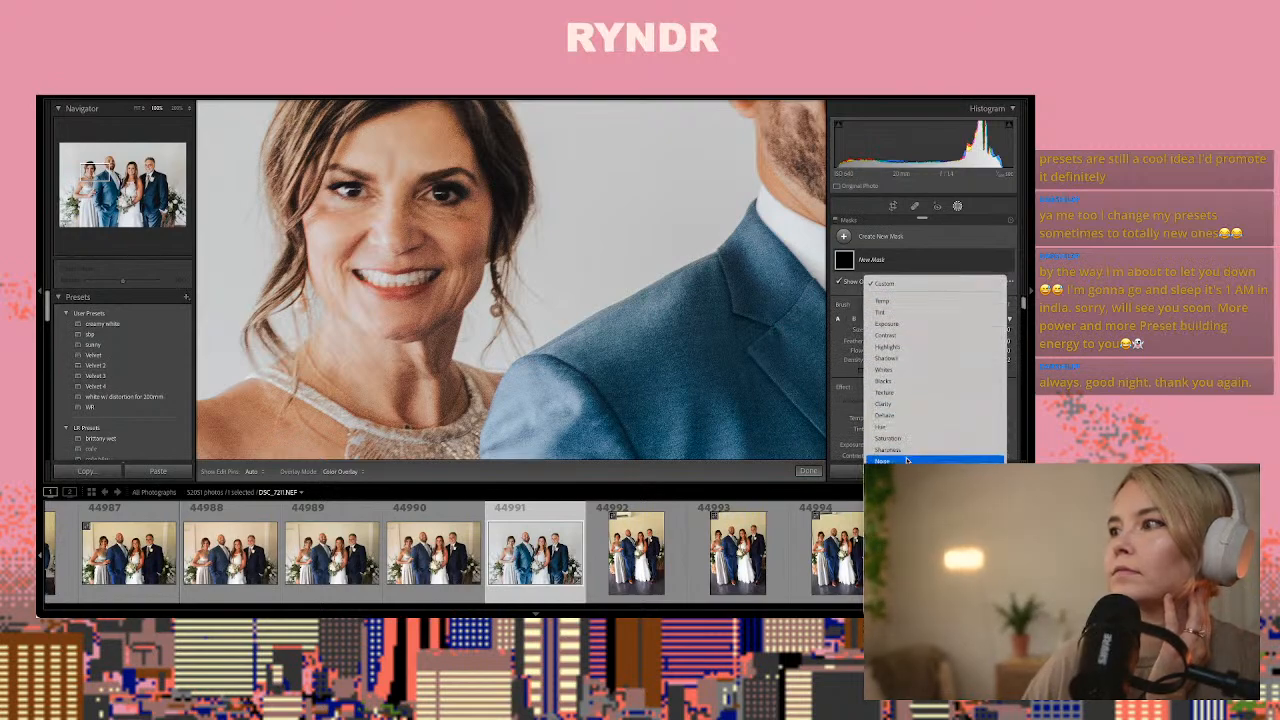
{"action": "left_click", "coordinate": [888, 545]}
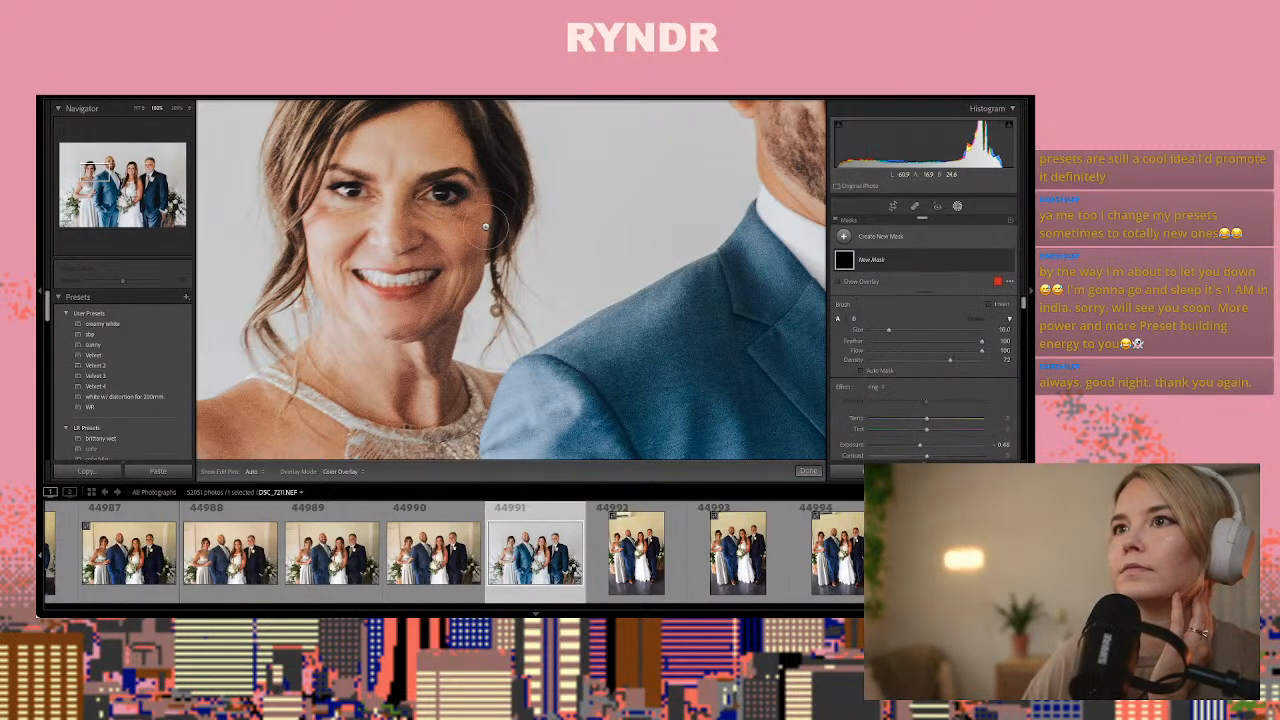
{"action": "left_click", "coordinate": [888, 393]}
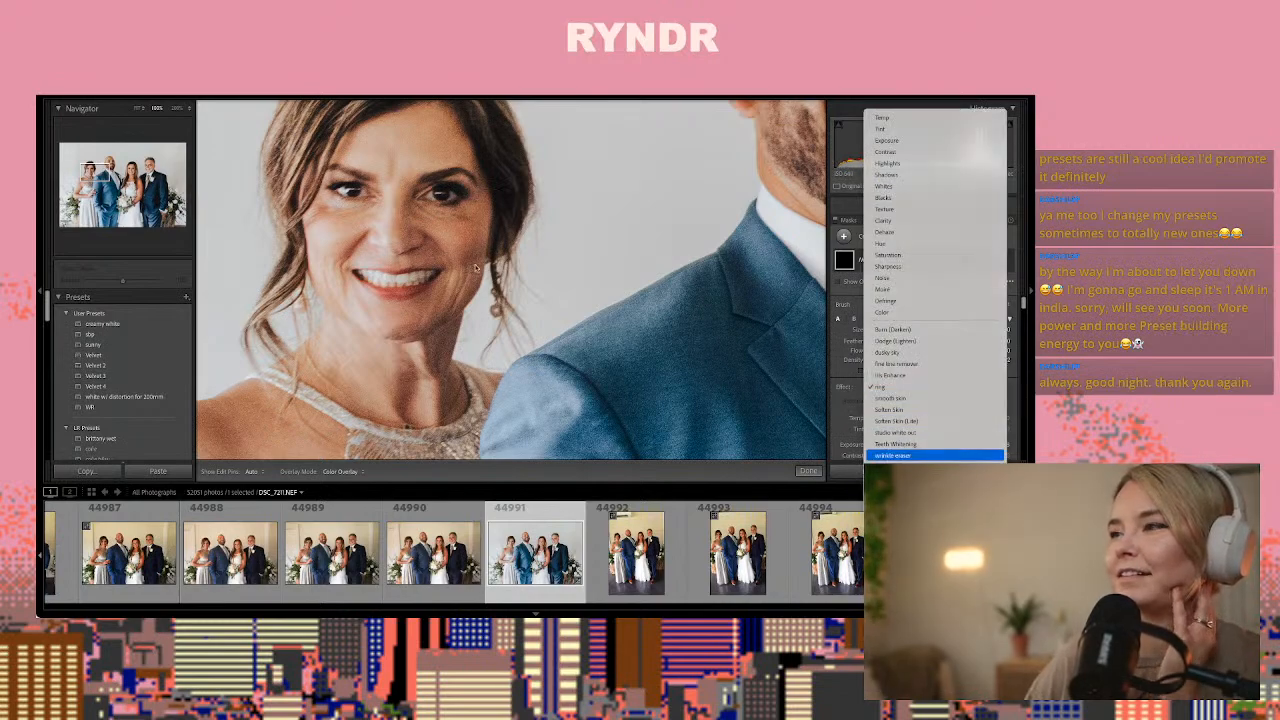
{"action": "left_click", "coordinate": [918, 455]}
{"action": "scroll", "coordinate": [374, 207], "scroll_direction": "down", "scroll_amount": 2}
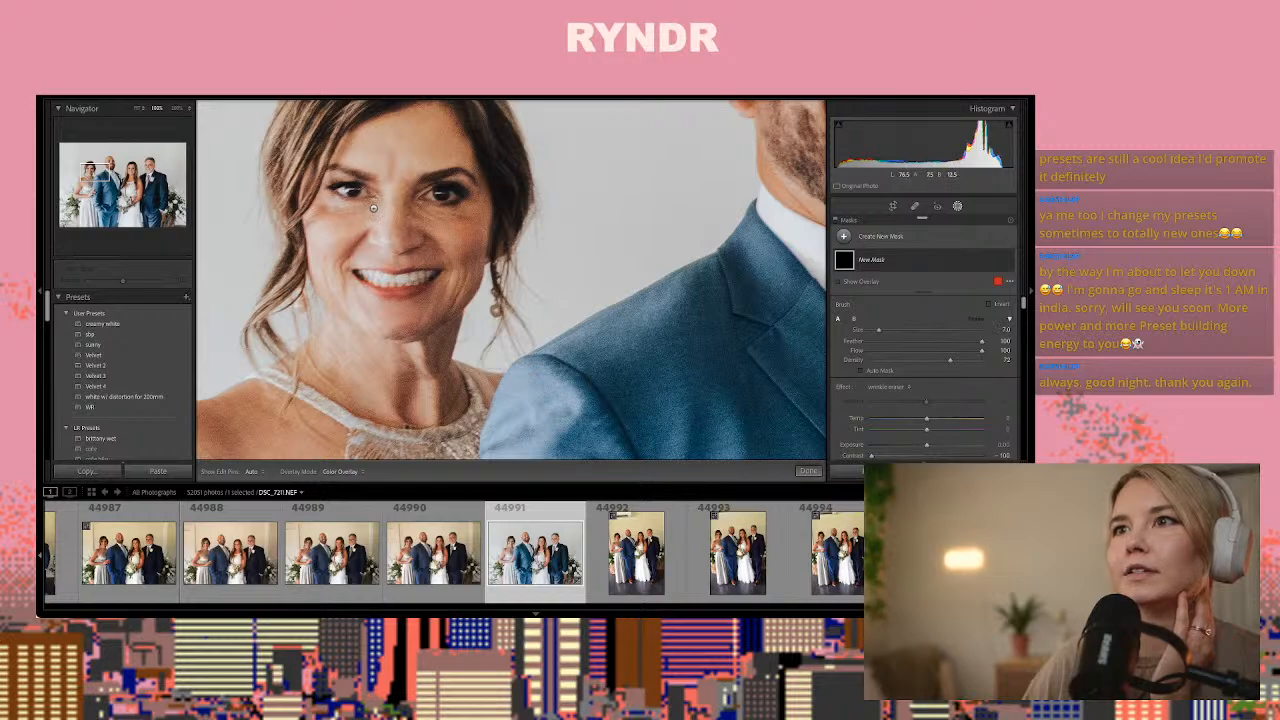
{"action": "left_click_drag", "start_coordinate": [374, 207], "coordinate": [470, 218]}
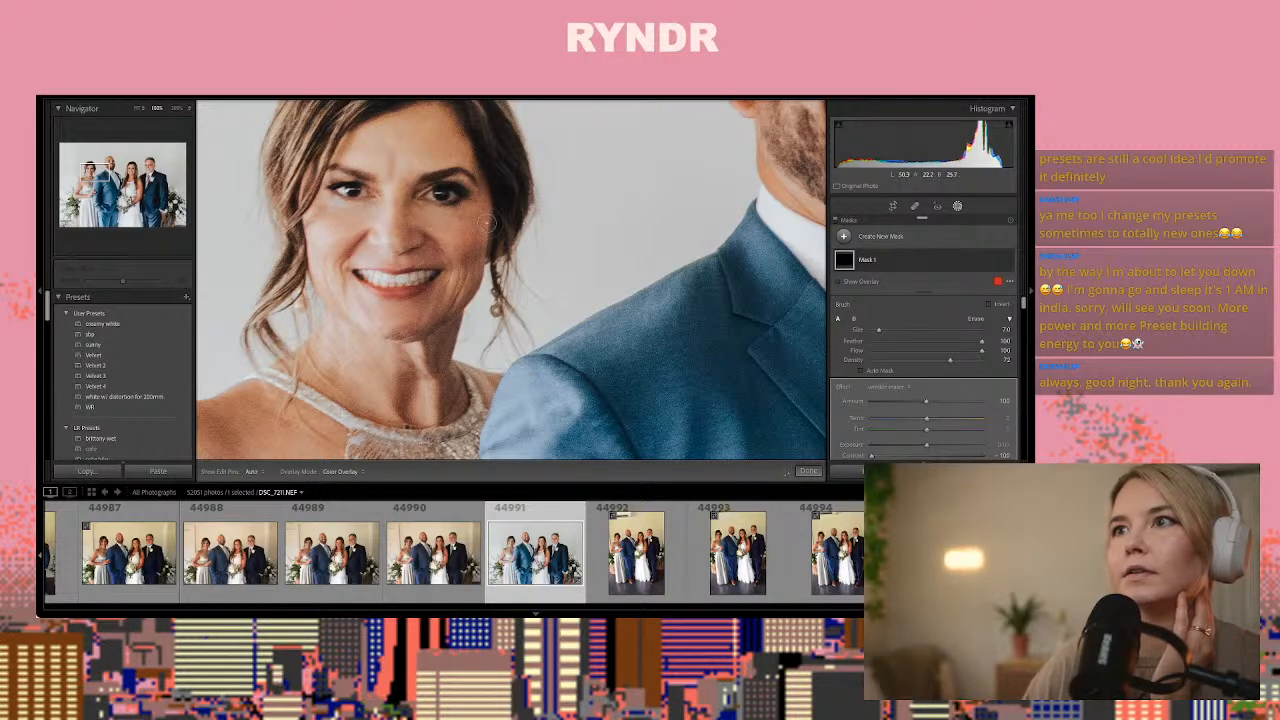
{"action": "left_click", "coordinate": [808, 470]}
{"action": "left_click", "coordinate": [745, 428]}
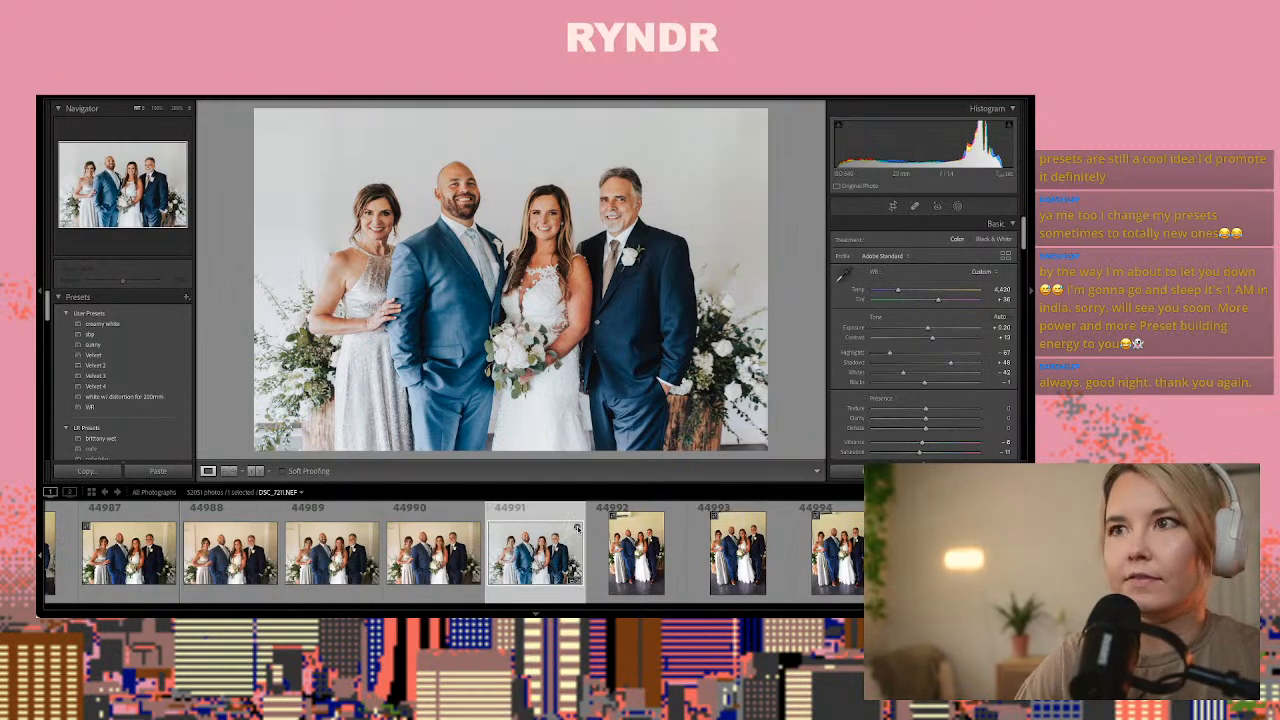
Compare the vertical group frames between 44992 and 44995 and paste the copied develop settings onto photo 44994
{"action": "key", "text": "Right"}
{"action": "key", "text": "Right"}
{"action": "key", "text": "Right"}
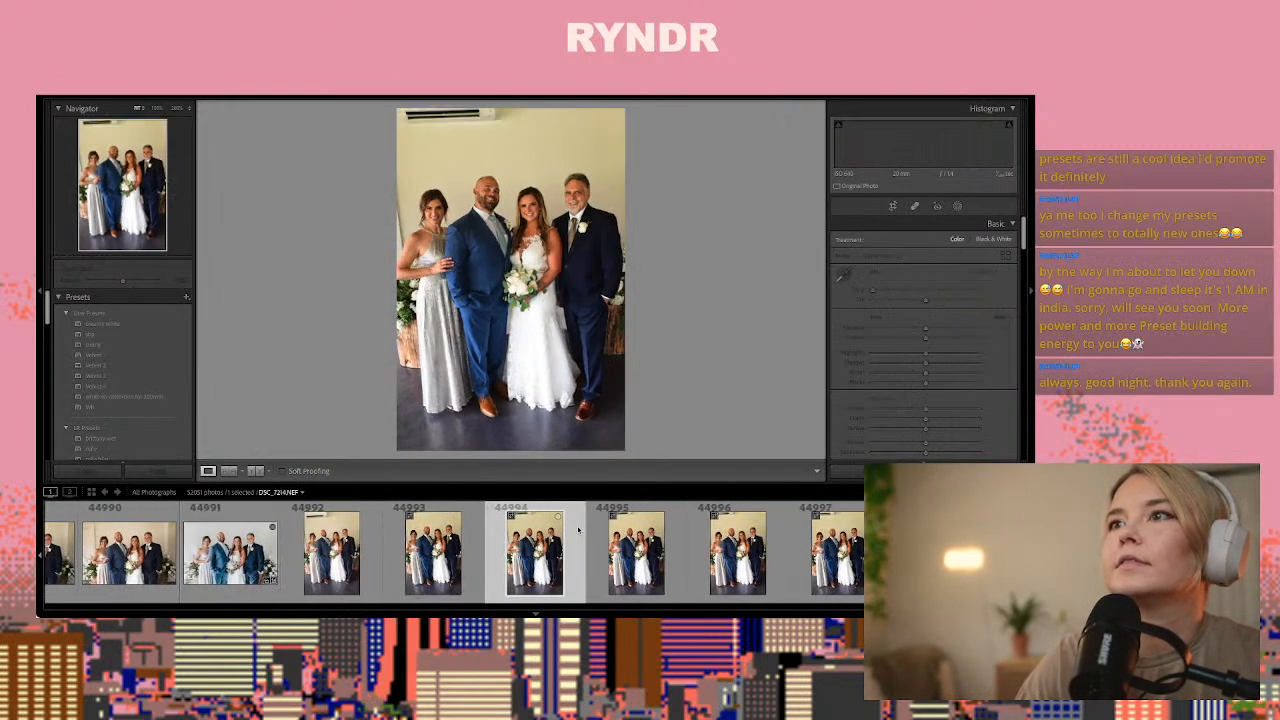
{"action": "key", "text": "Left"}
{"action": "key", "text": "Right"}
{"action": "key", "text": "Right"}
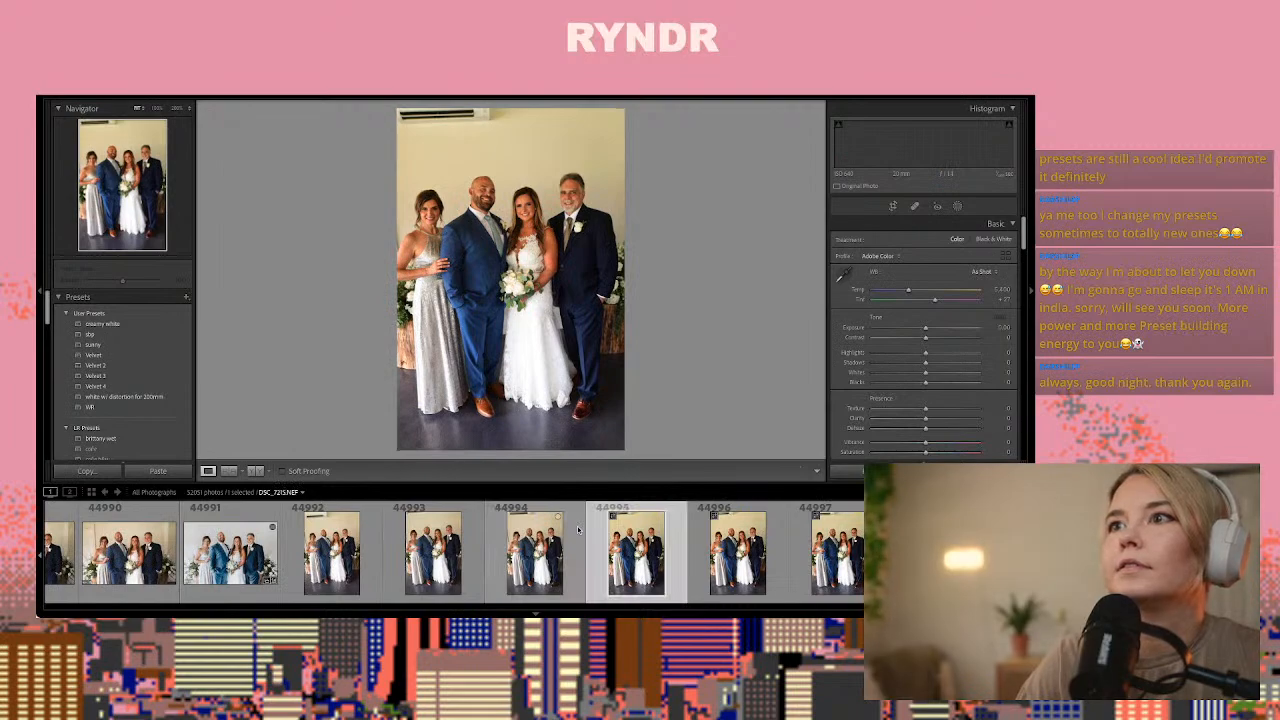
{"action": "key", "text": "Left"}
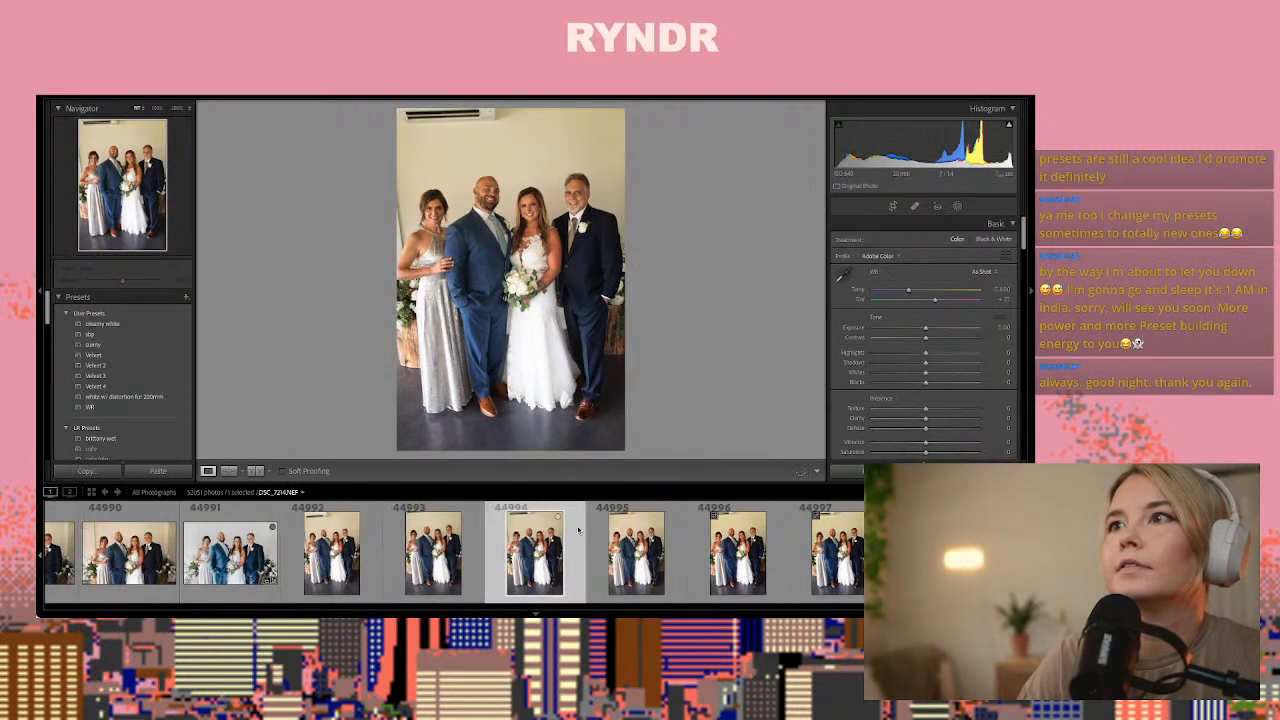
{"action": "key", "text": "ctrl+shift+v"}
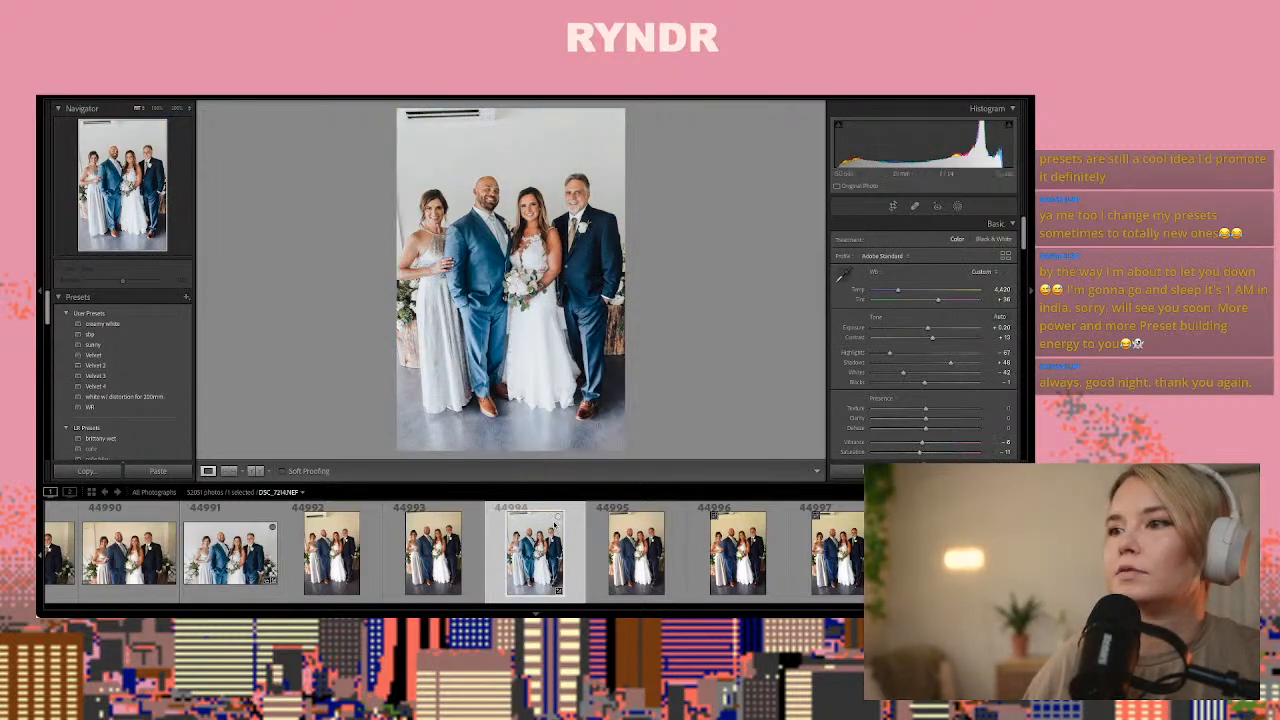
Brush a wrinkle eraser mask under the eyes of the woman in the silver dress in photo 44994
{"action": "left_click", "coordinate": [434, 198]}
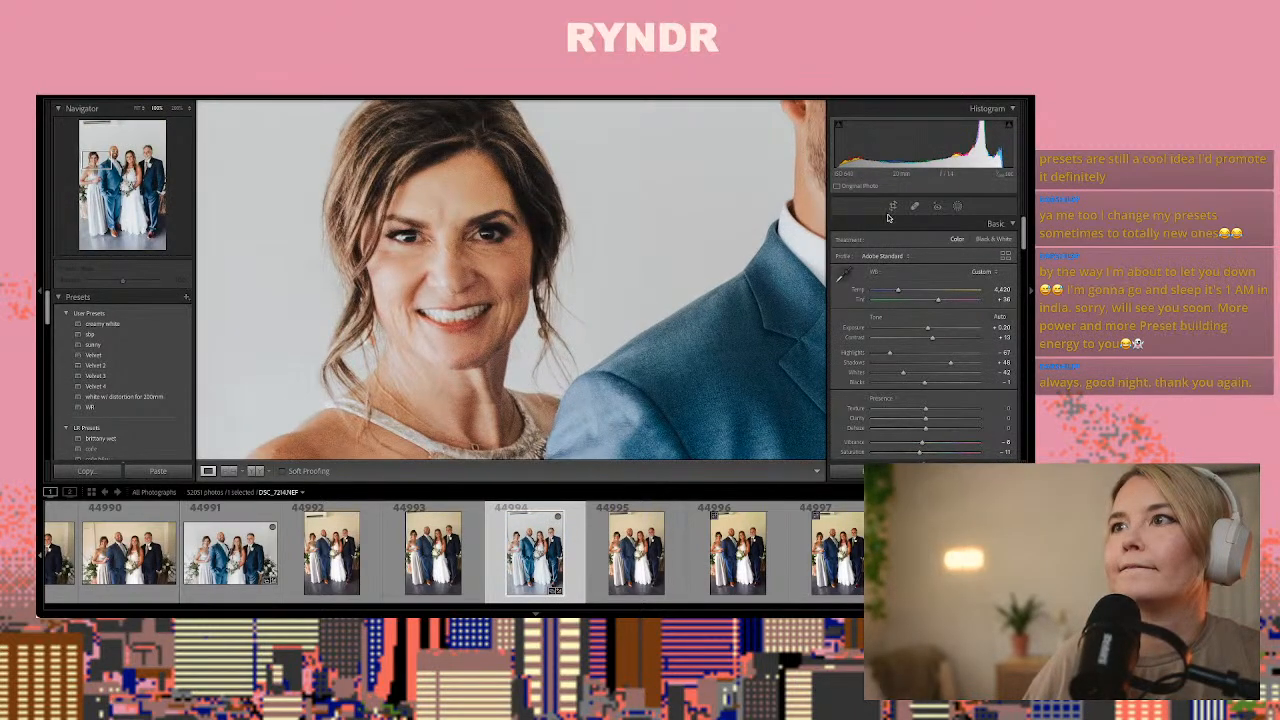
{"action": "left_click", "coordinate": [958, 207]}
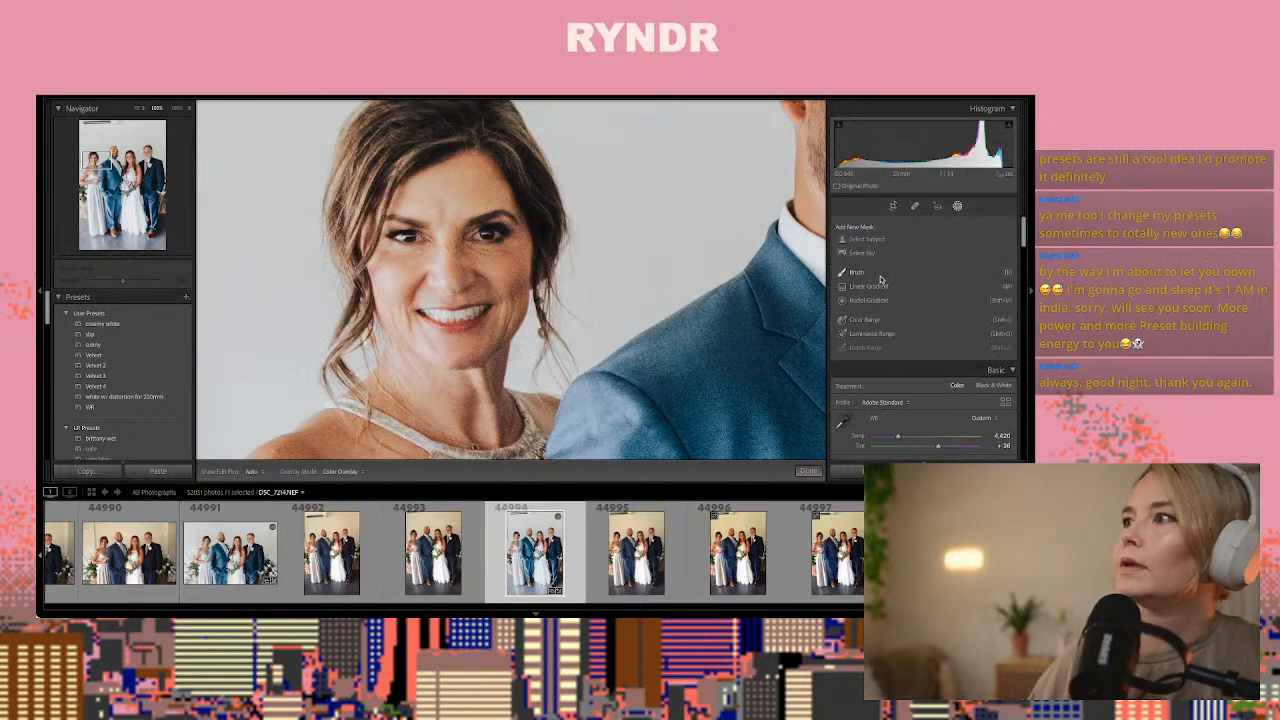
{"action": "left_click", "coordinate": [882, 281]}
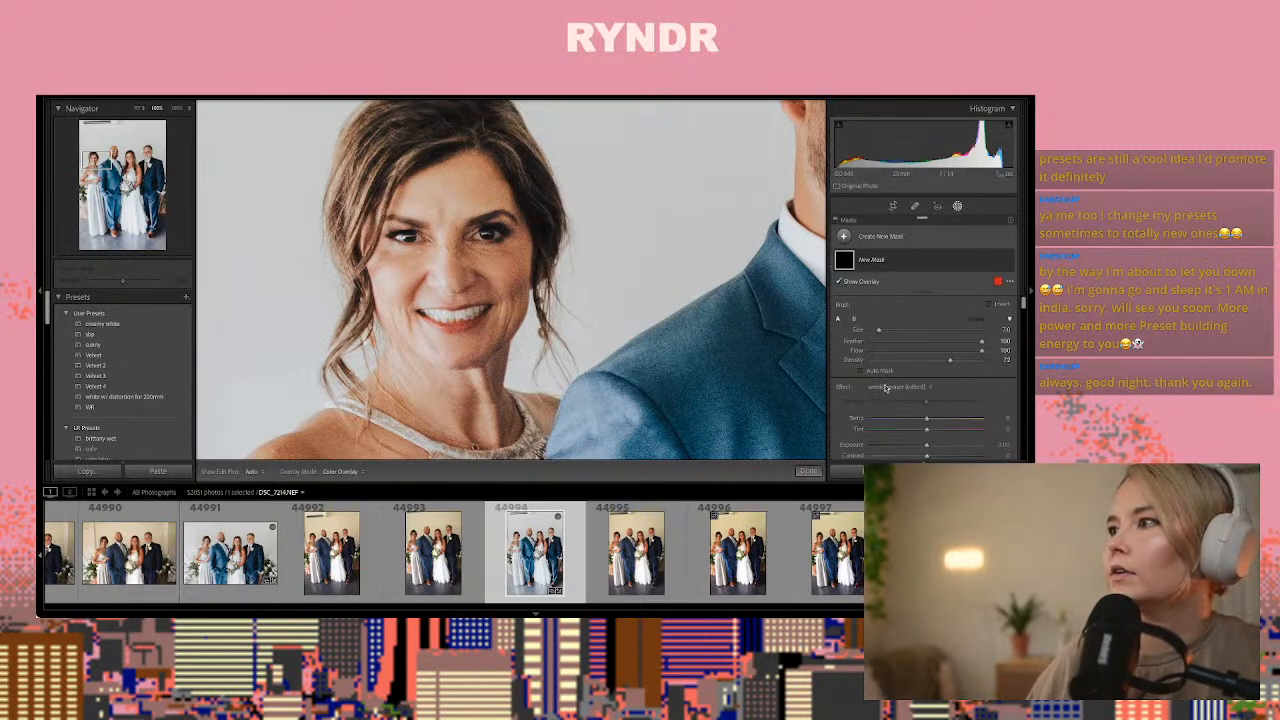
{"action": "left_click", "coordinate": [884, 388]}
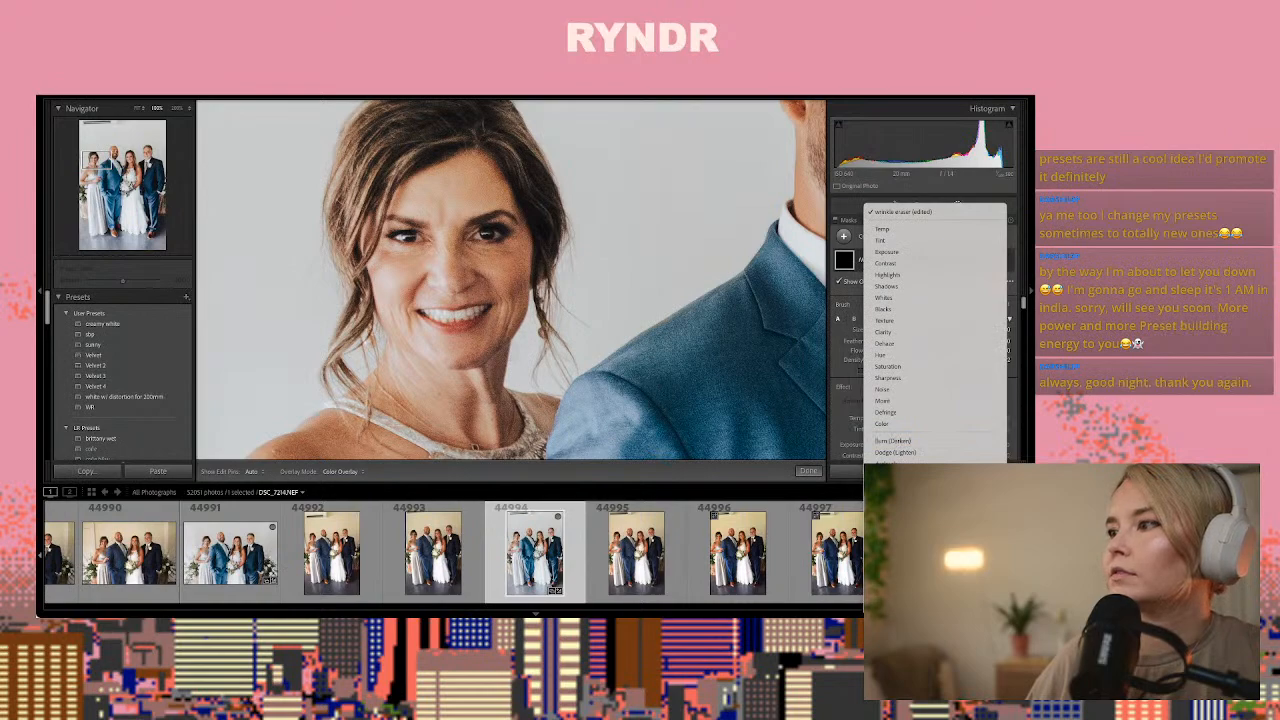
{"action": "left_click", "coordinate": [892, 533]}
{"action": "key", "text": "h"}
{"action": "scroll", "coordinate": [395, 251], "scroll_direction": "up", "scroll_amount": 1}
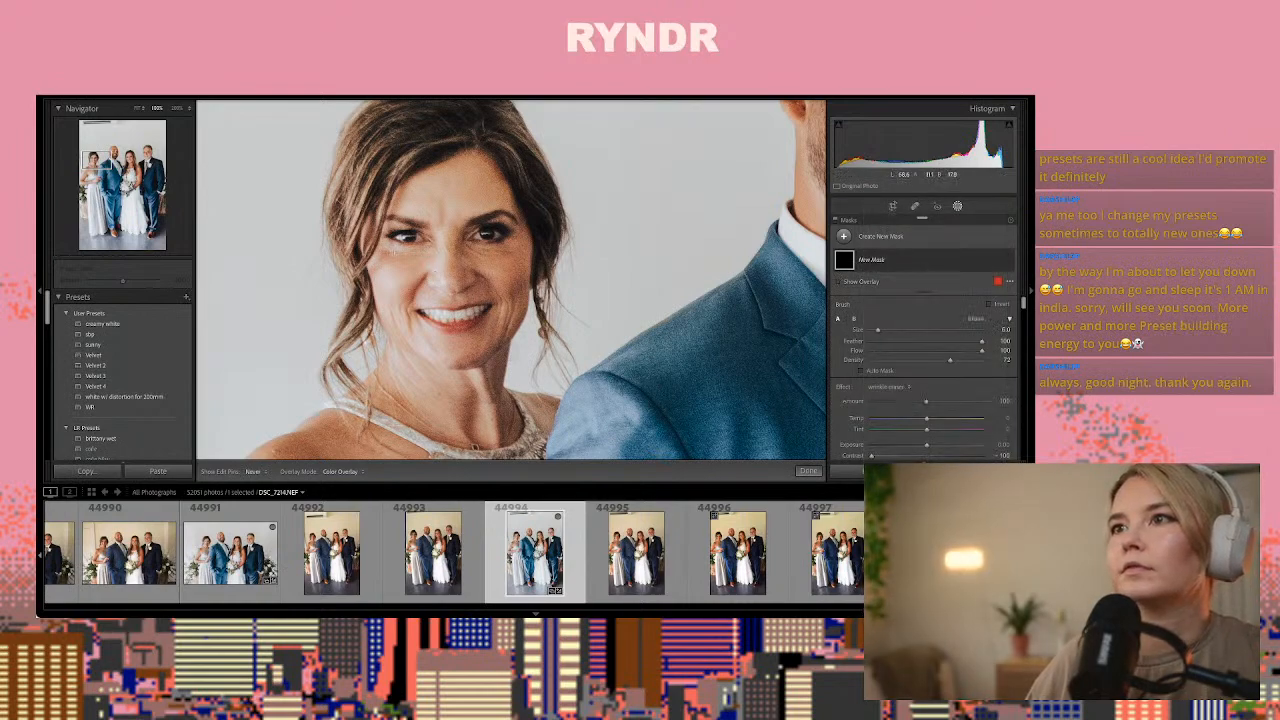
{"action": "left_click_drag", "start_coordinate": [389, 253], "coordinate": [424, 250]}
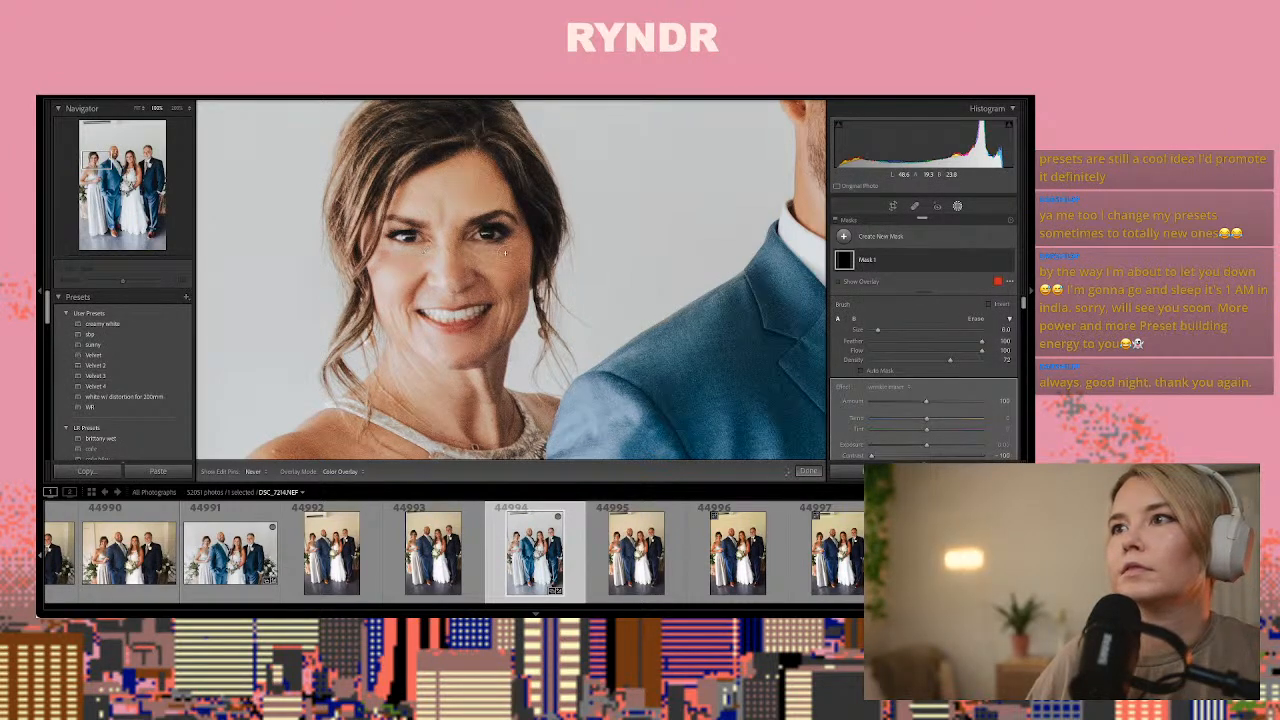
{"action": "left_click", "coordinate": [808, 470]}
{"action": "left_click", "coordinate": [773, 431]}
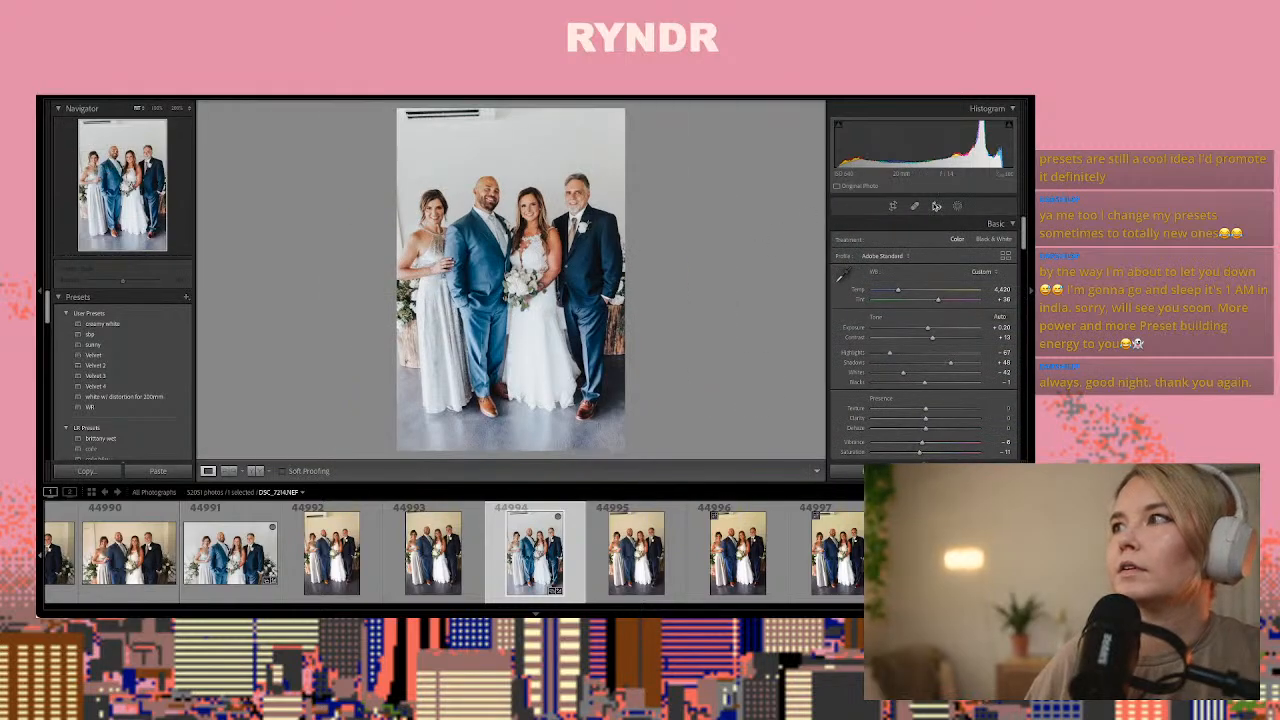
{"action": "left_click", "coordinate": [957, 207]}
{"action": "left_click", "coordinate": [843, 237]}
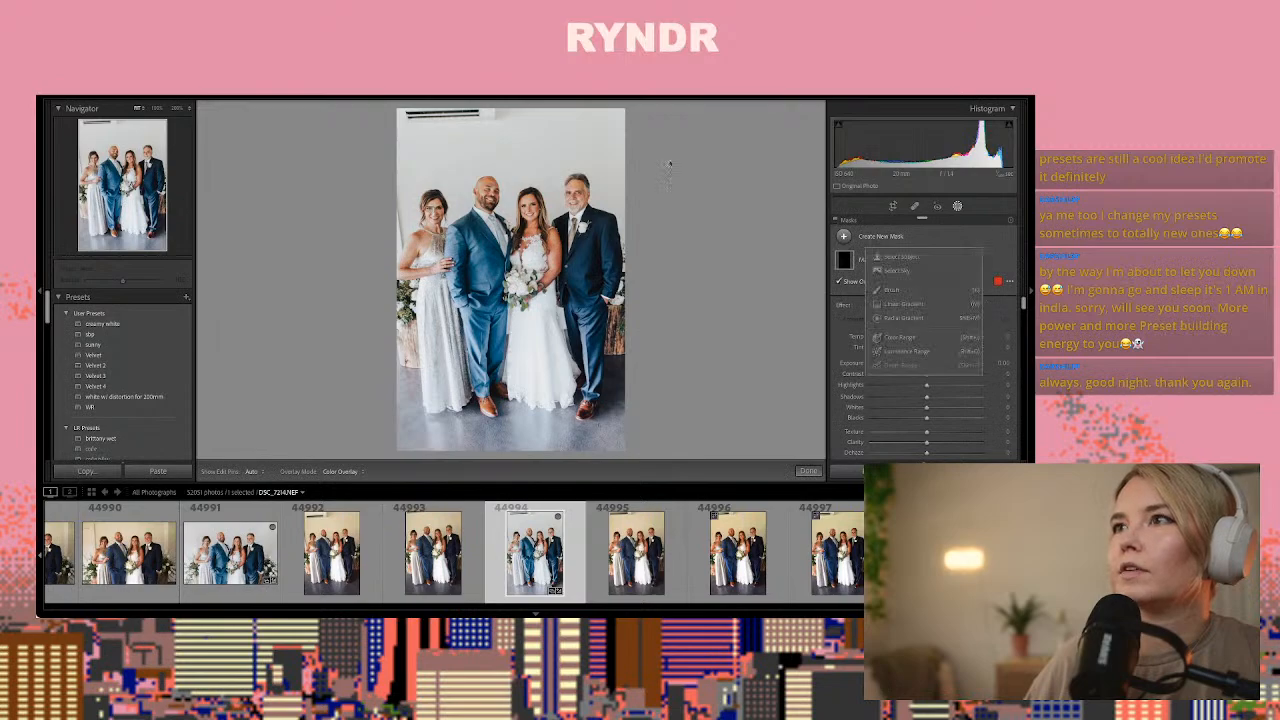
{"action": "left_click", "coordinate": [892, 289]}
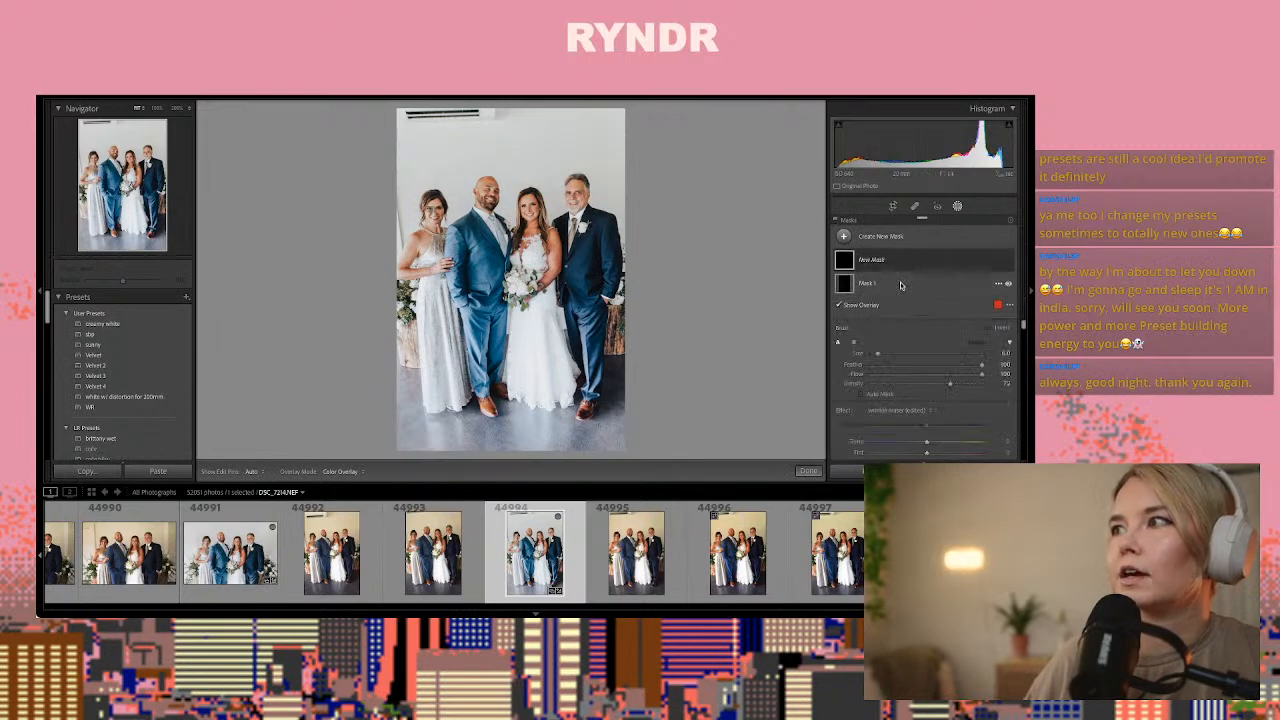
{"action": "left_click_drag", "start_coordinate": [495, 112], "coordinate": [402, 118]}
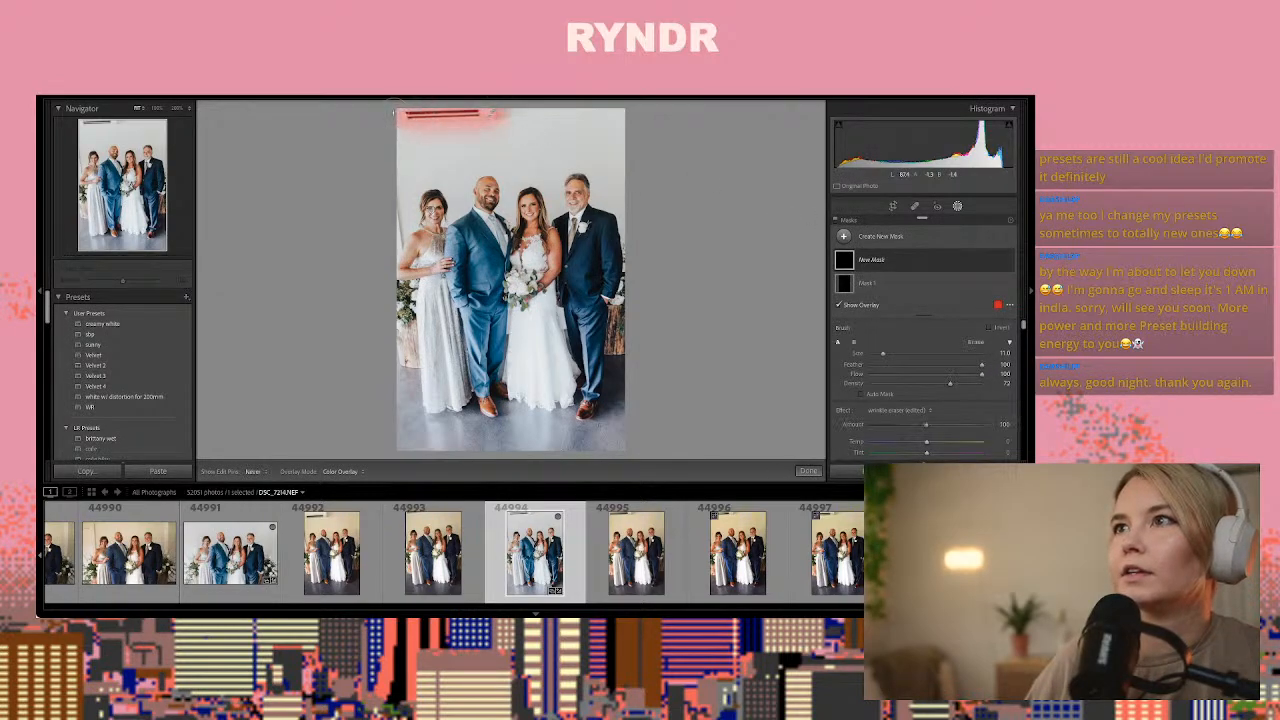
{"action": "key", "text": "Delete"}
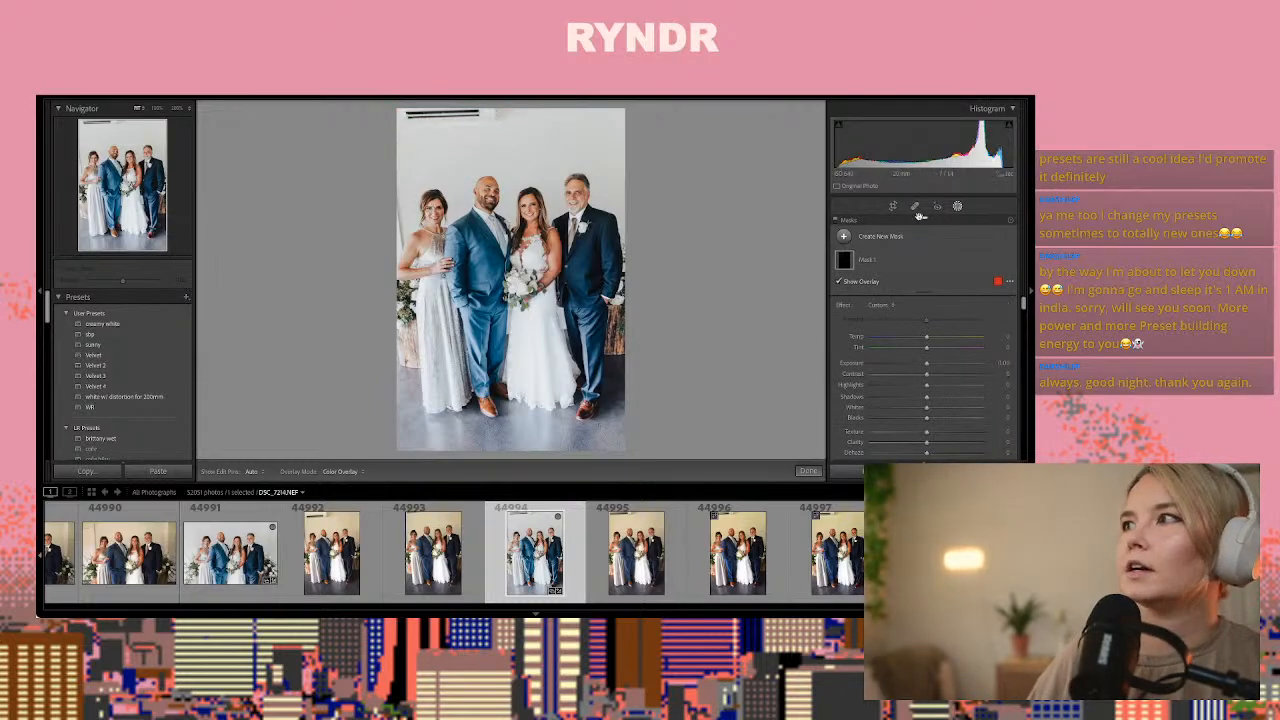
Heal the wall-mounted air conditioner out of the upper edge of photo 44994, sampling from clean wall
{"action": "left_click", "coordinate": [915, 207]}
{"action": "left_click_drag", "start_coordinate": [493, 115], "coordinate": [494, 116]}
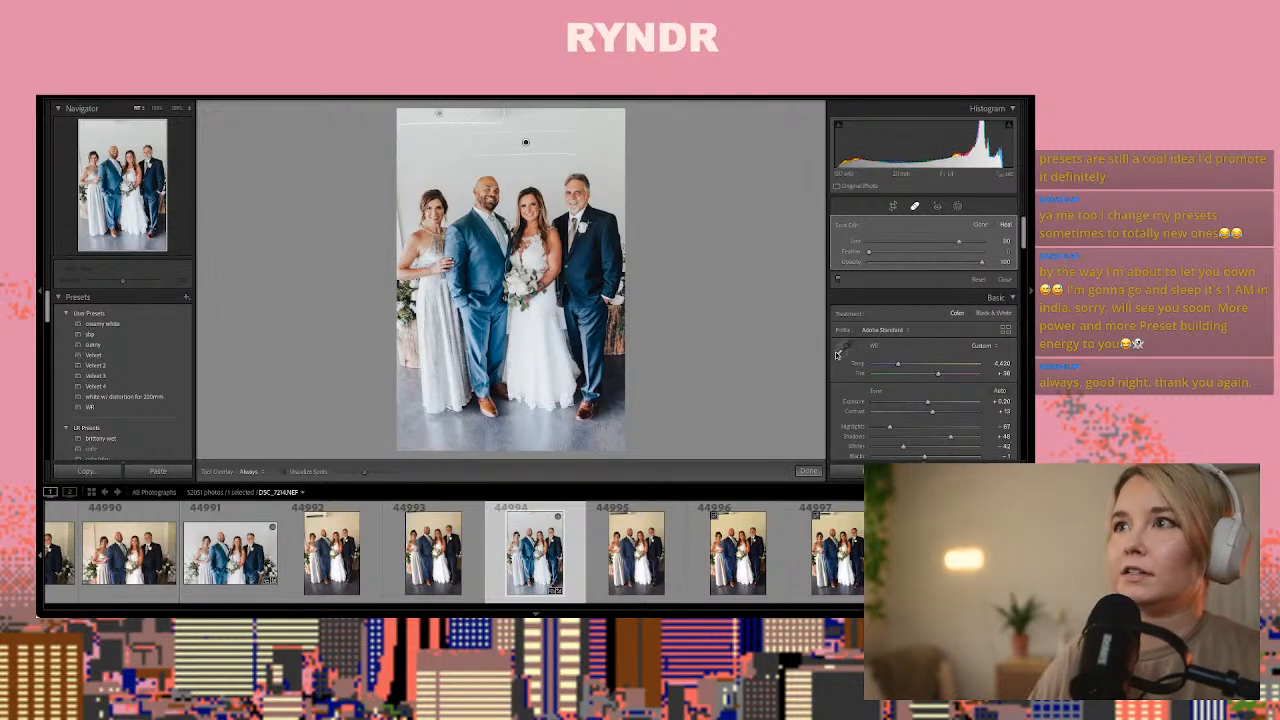
{"action": "left_click", "coordinate": [806, 471]}
Compare the following vertical group frames and paste the copied develop settings onto photo 44999
{"action": "key", "text": "Right"}
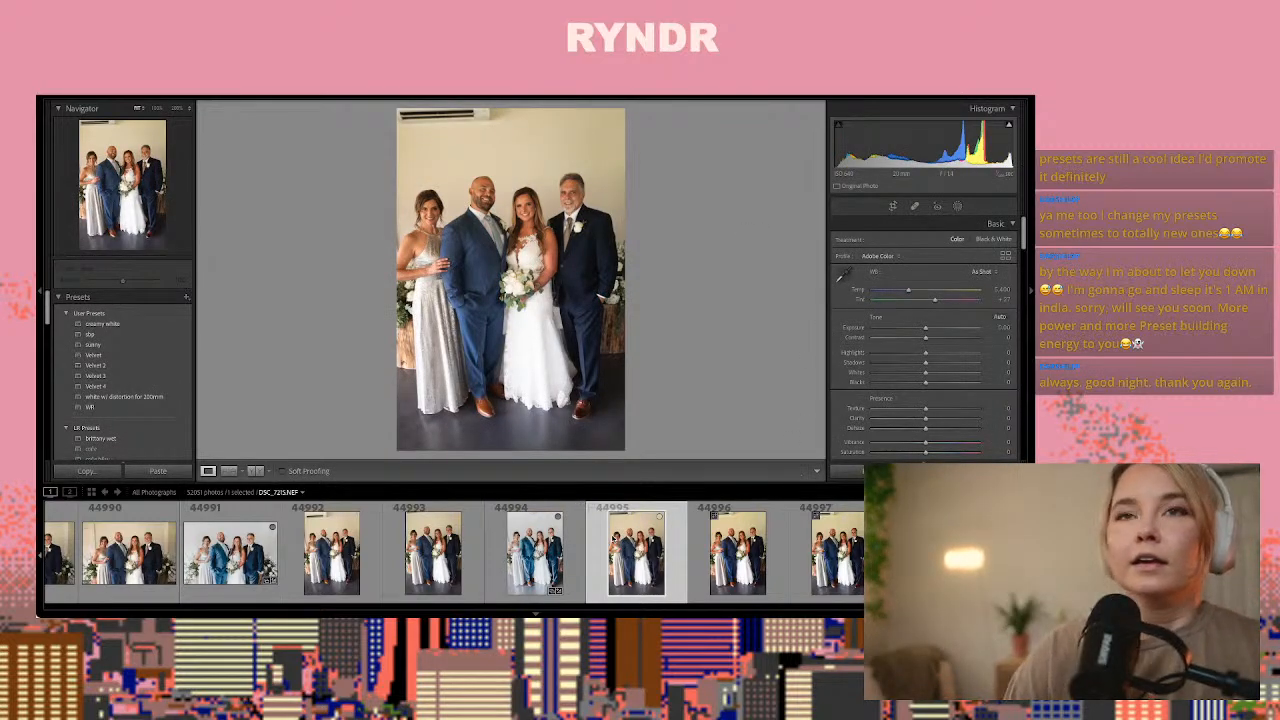
{"action": "key", "text": "Right"}
{"action": "key", "text": "Right"}
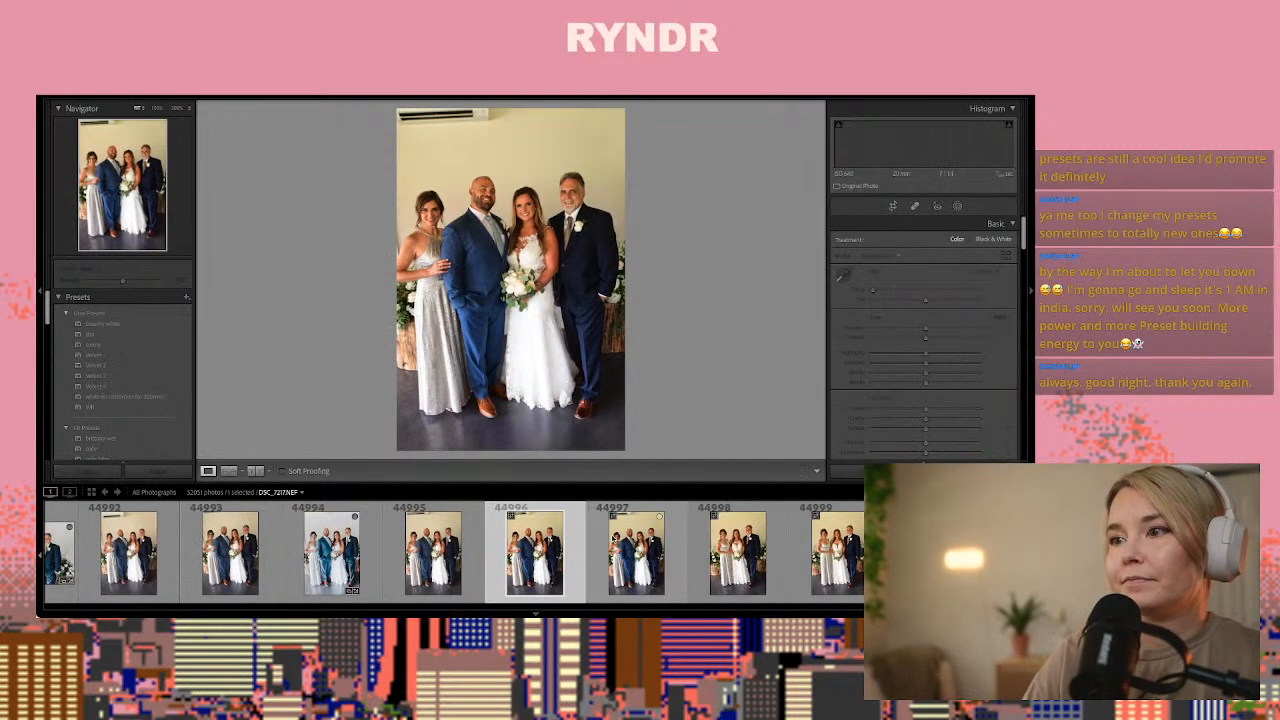
{"action": "key", "text": "Right"}
{"action": "key", "text": "Right"}
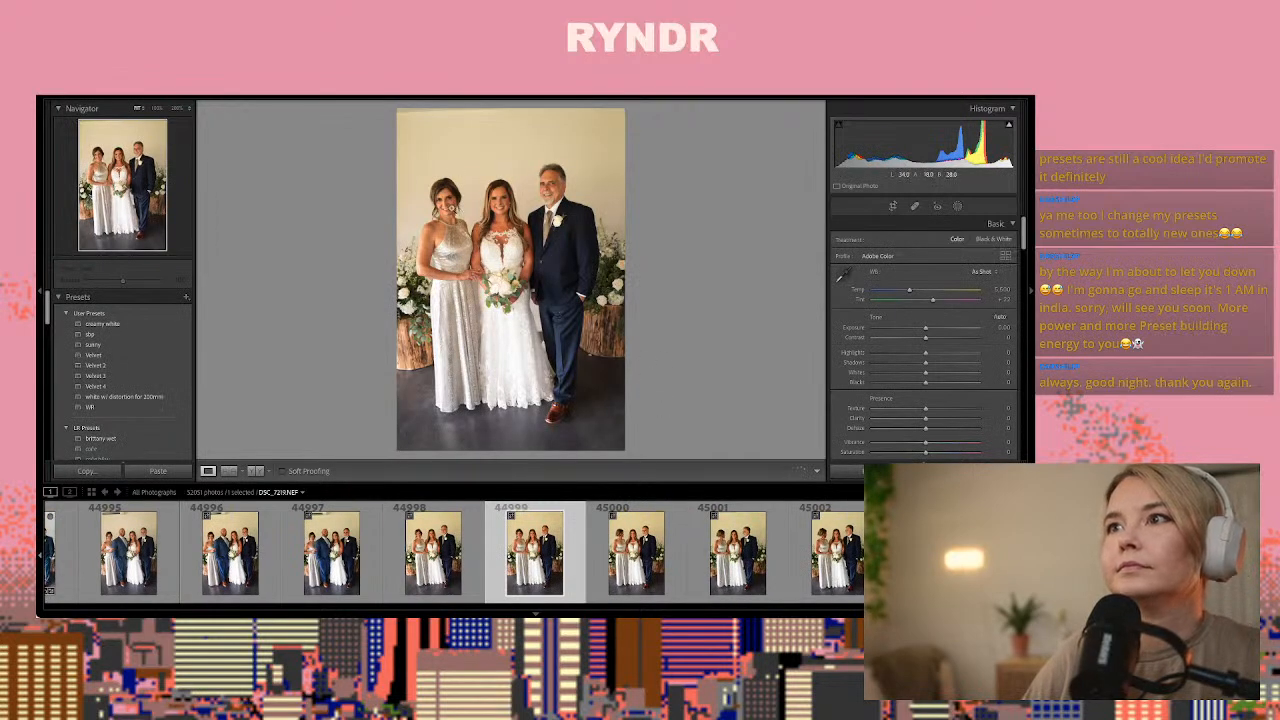
{"action": "key", "text": "ctrl+shift+v"}
Brush a wrinkle eraser mask under the eyes of the woman in the silver dress in photo 44999
{"action": "left_click", "coordinate": [452, 205]}
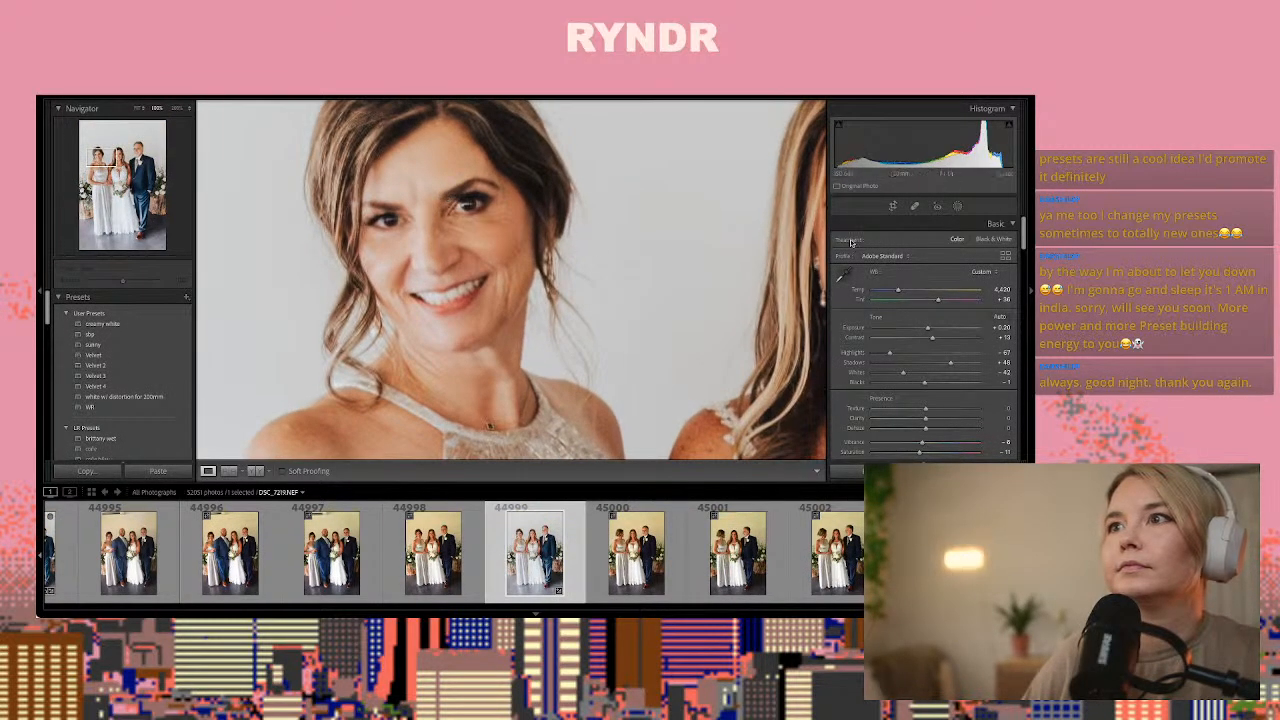
{"action": "left_click", "coordinate": [957, 205]}
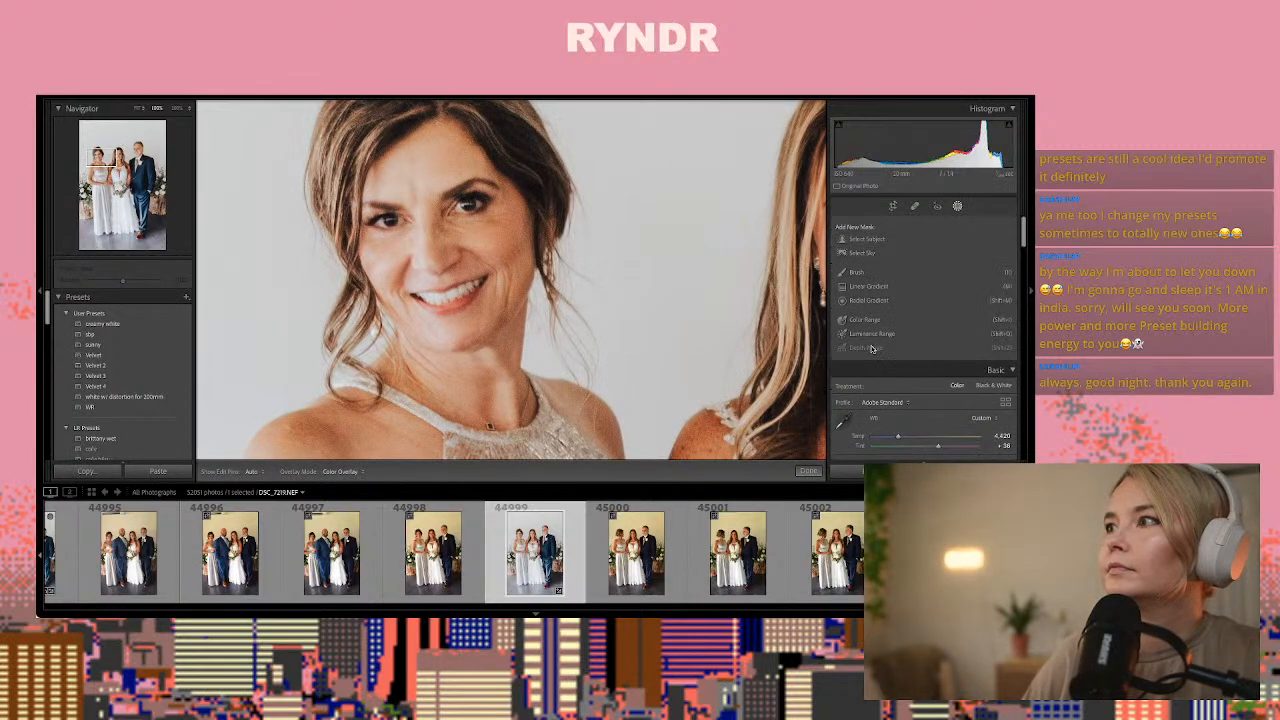
{"action": "left_click", "coordinate": [860, 272]}
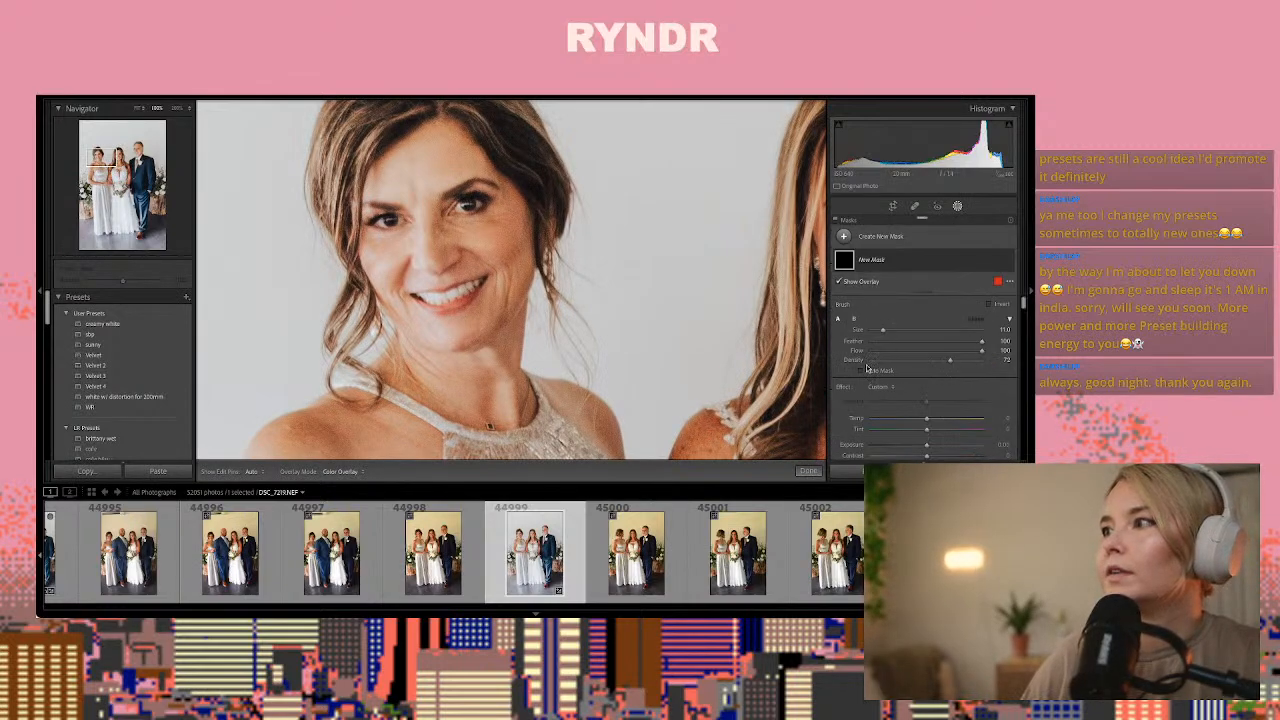
{"action": "left_click", "coordinate": [883, 392]}
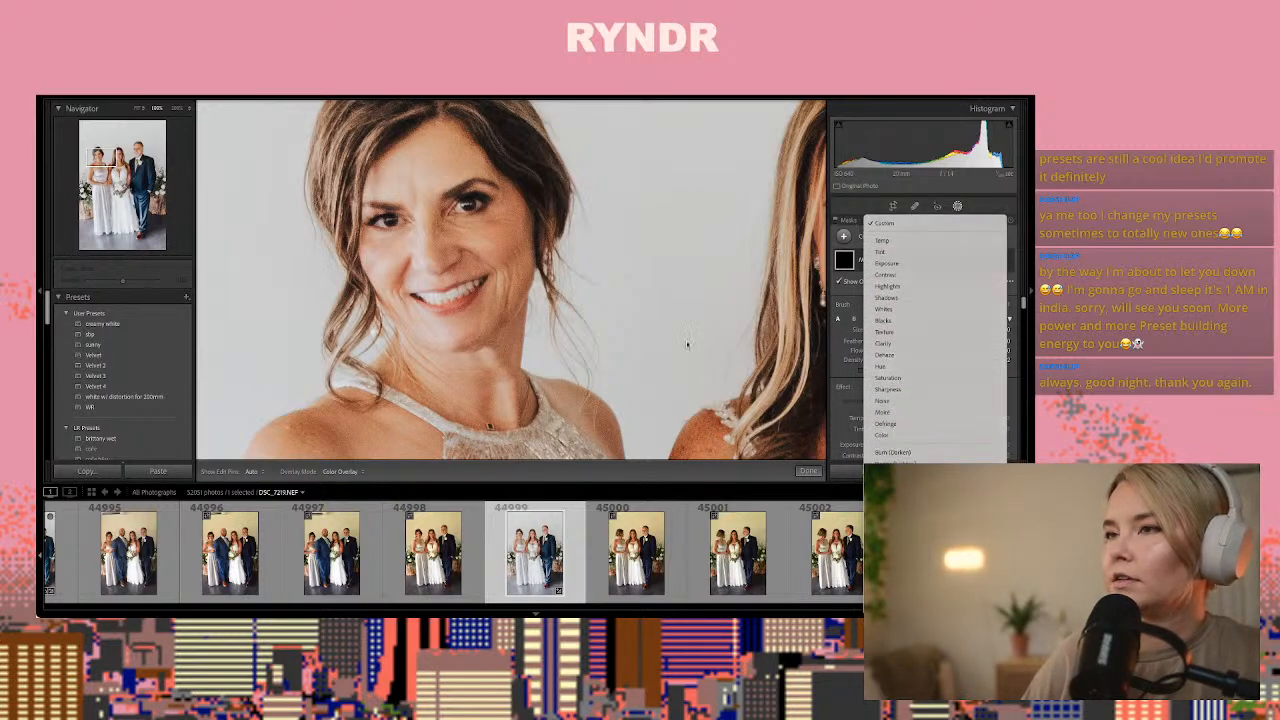
{"action": "left_click_drag", "start_coordinate": [407, 233], "coordinate": [381, 237]}
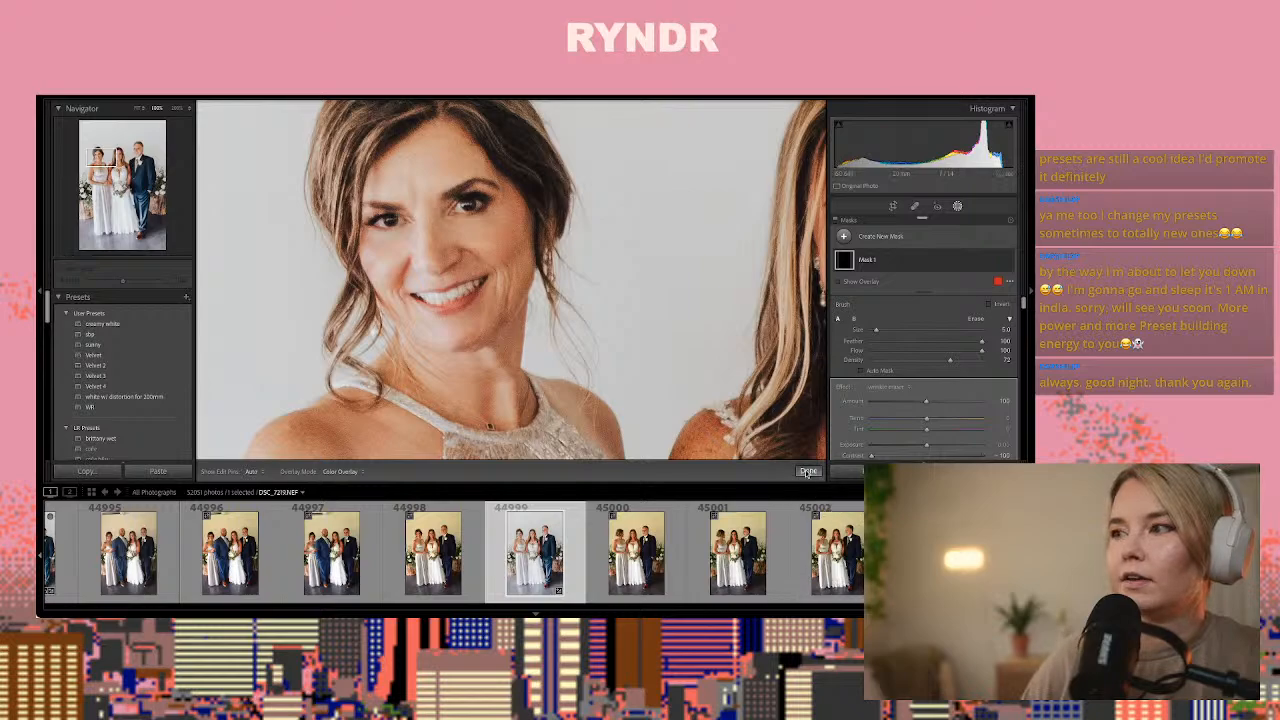
{"action": "left_click", "coordinate": [808, 471]}
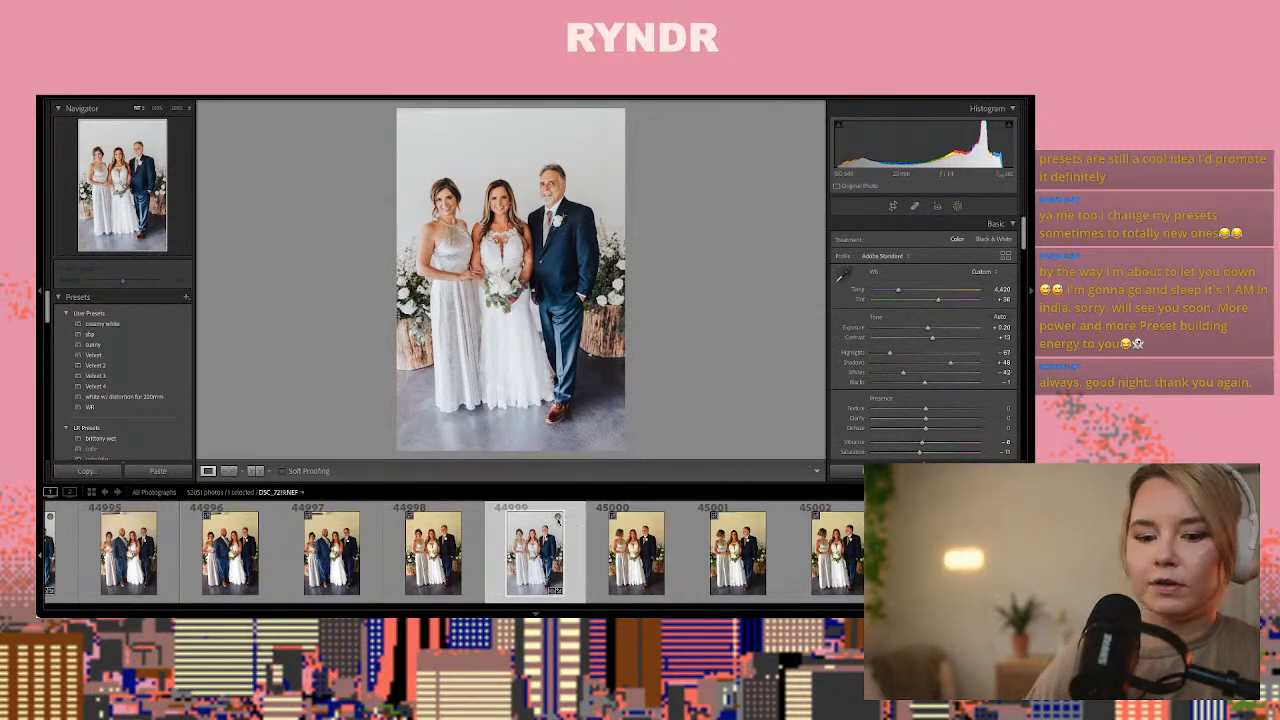
Copy the develop settings of photo 44999 and paste them onto photo 45002
{"action": "key", "text": "ctrl+shift+c"}
{"action": "key", "text": "Return"}
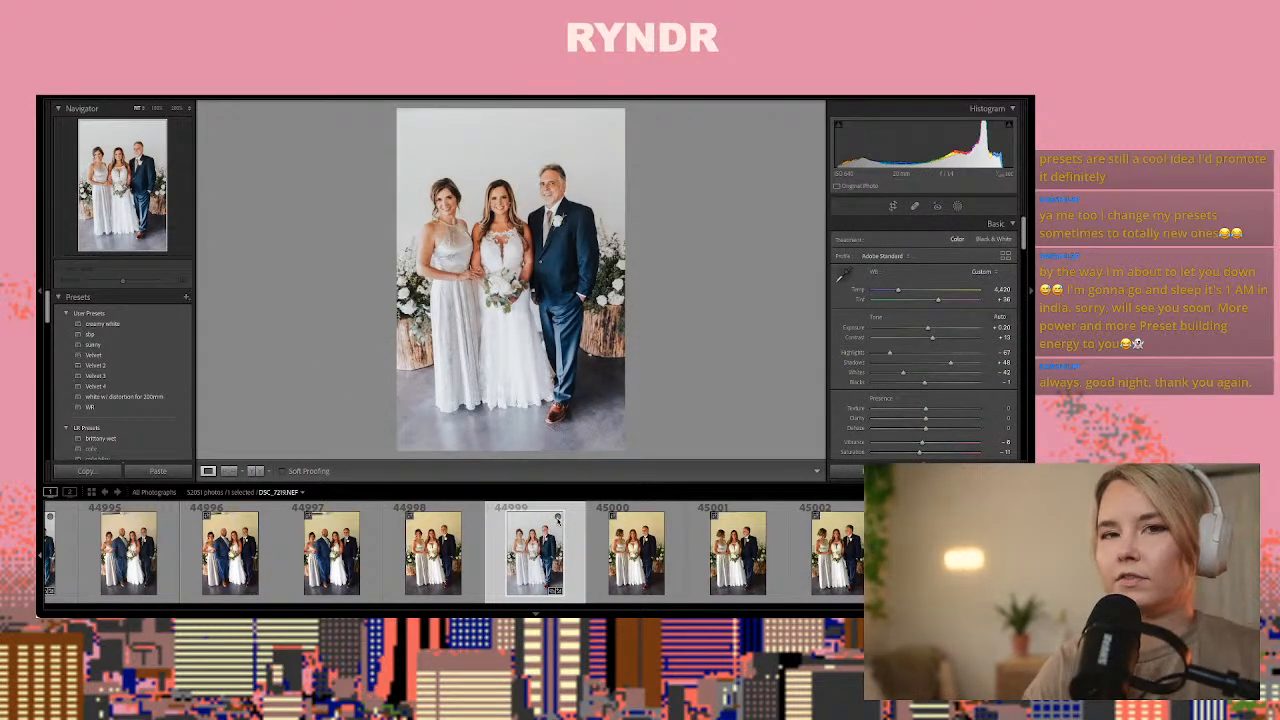
{"action": "key", "text": "Right"}
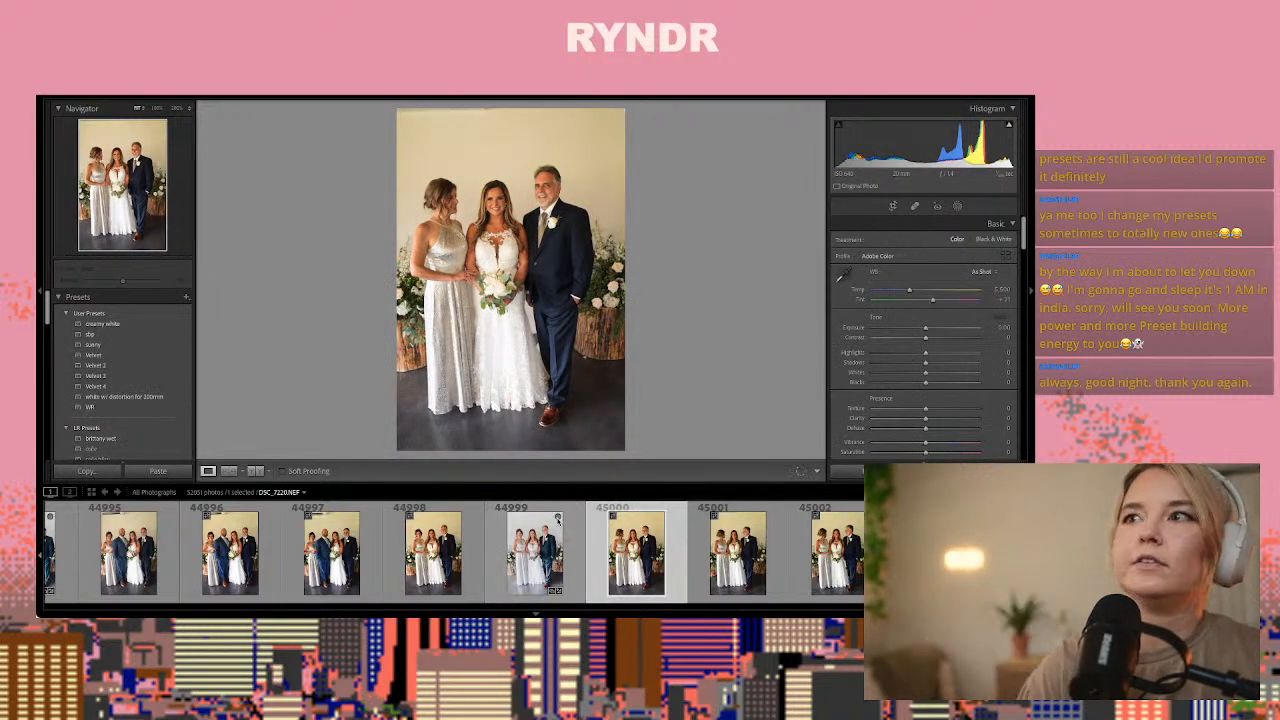
{"action": "key", "text": "Right"}
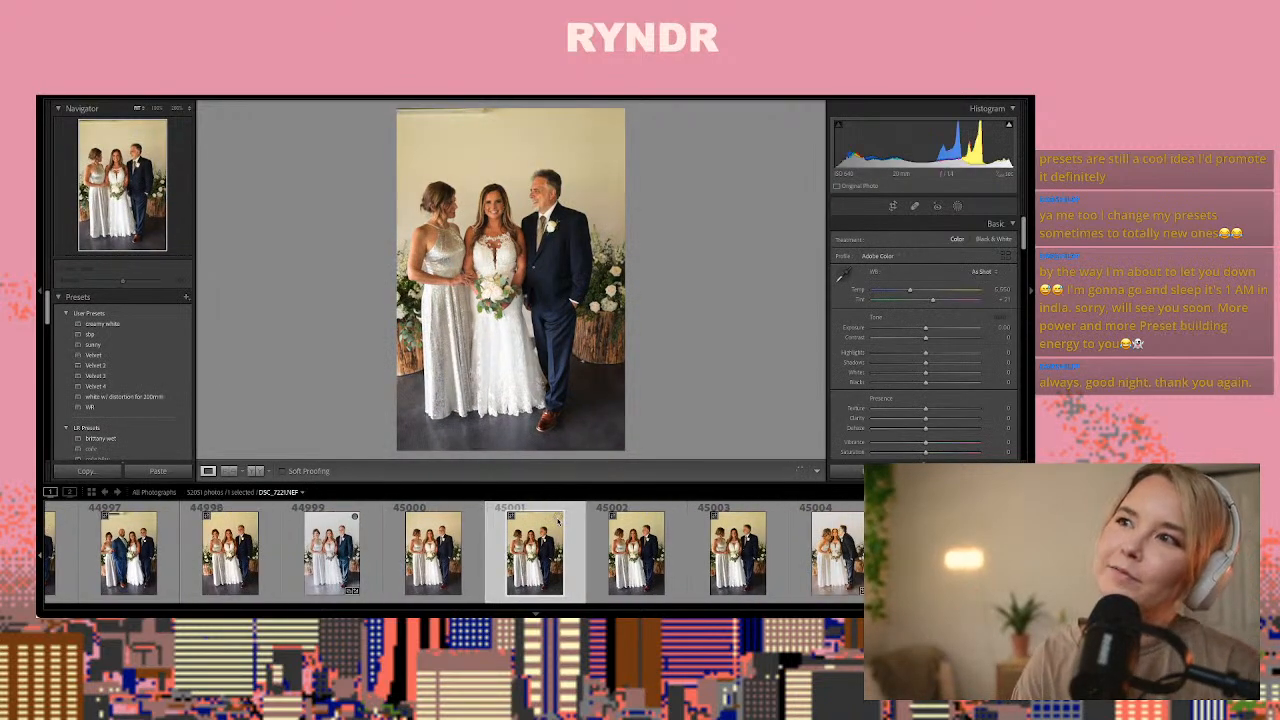
{"action": "key", "text": "Right"}
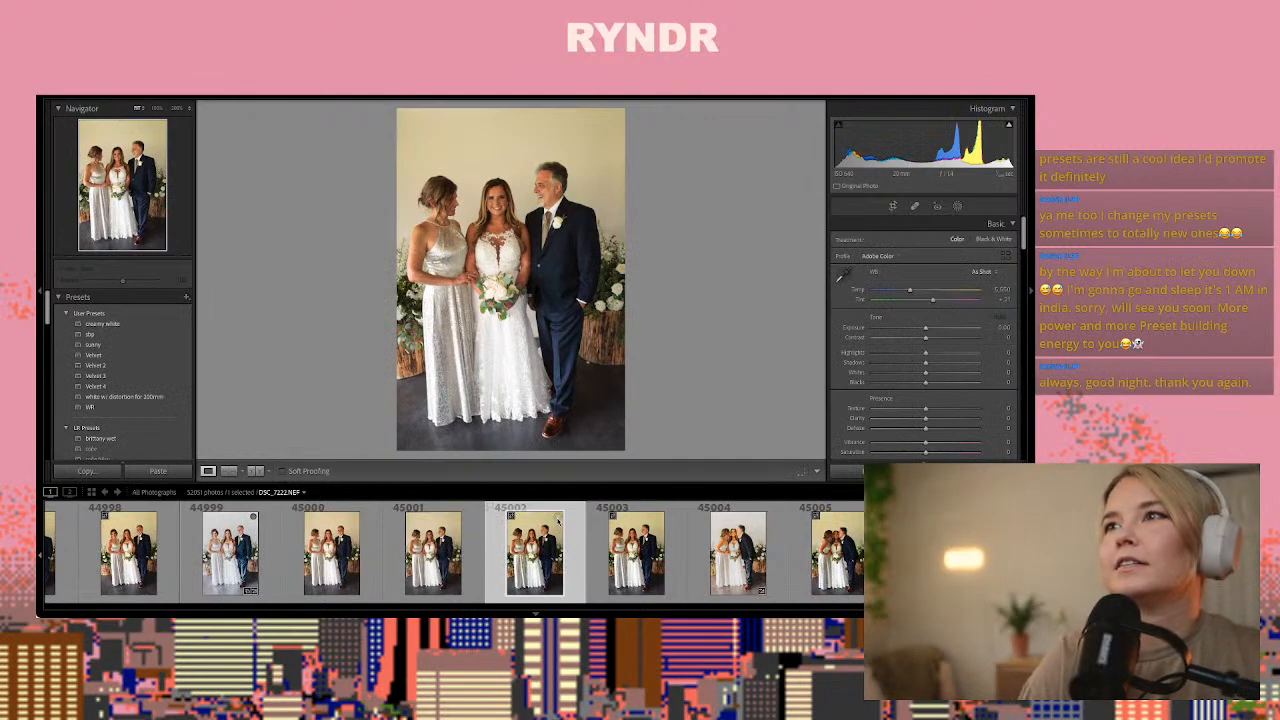
{"action": "key", "text": "ctrl+shift+v"}
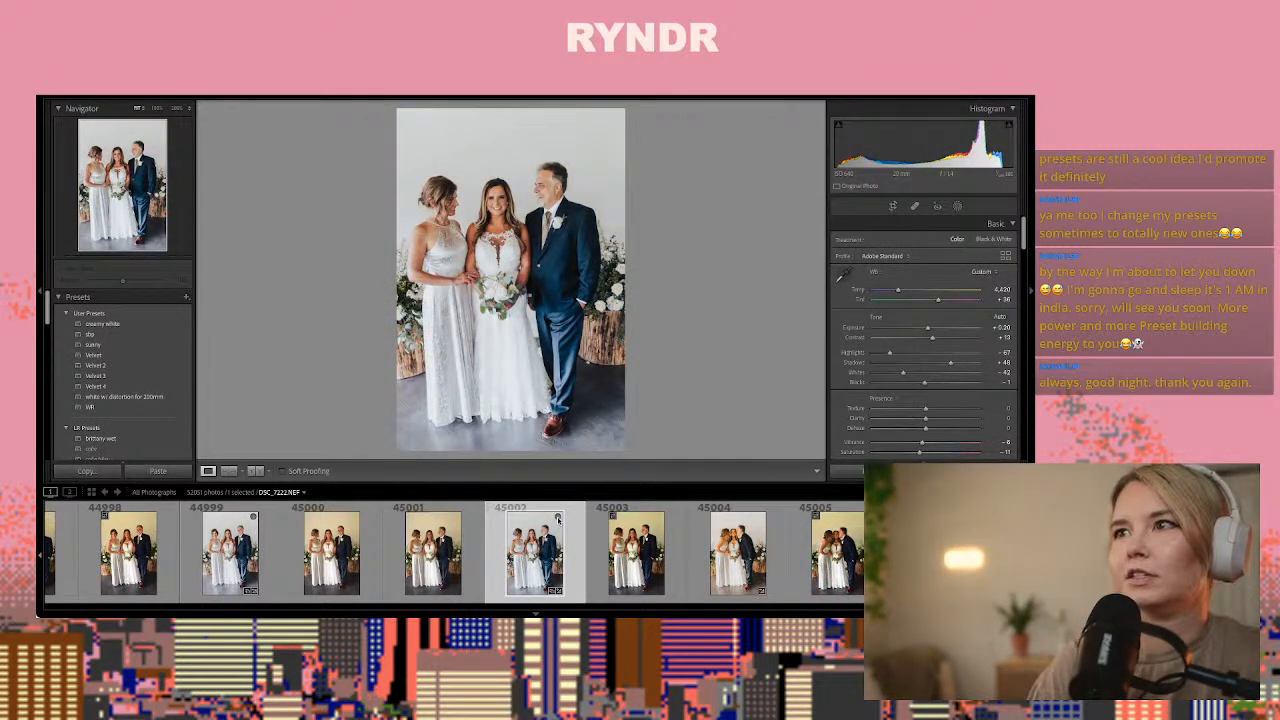
Paste the copied develop settings onto photo 45004, where both parents kiss the bride, replacing its Velvet look
{"action": "key", "text": "Right"}
{"action": "key", "text": "Right"}
{"action": "key", "text": "Right"}
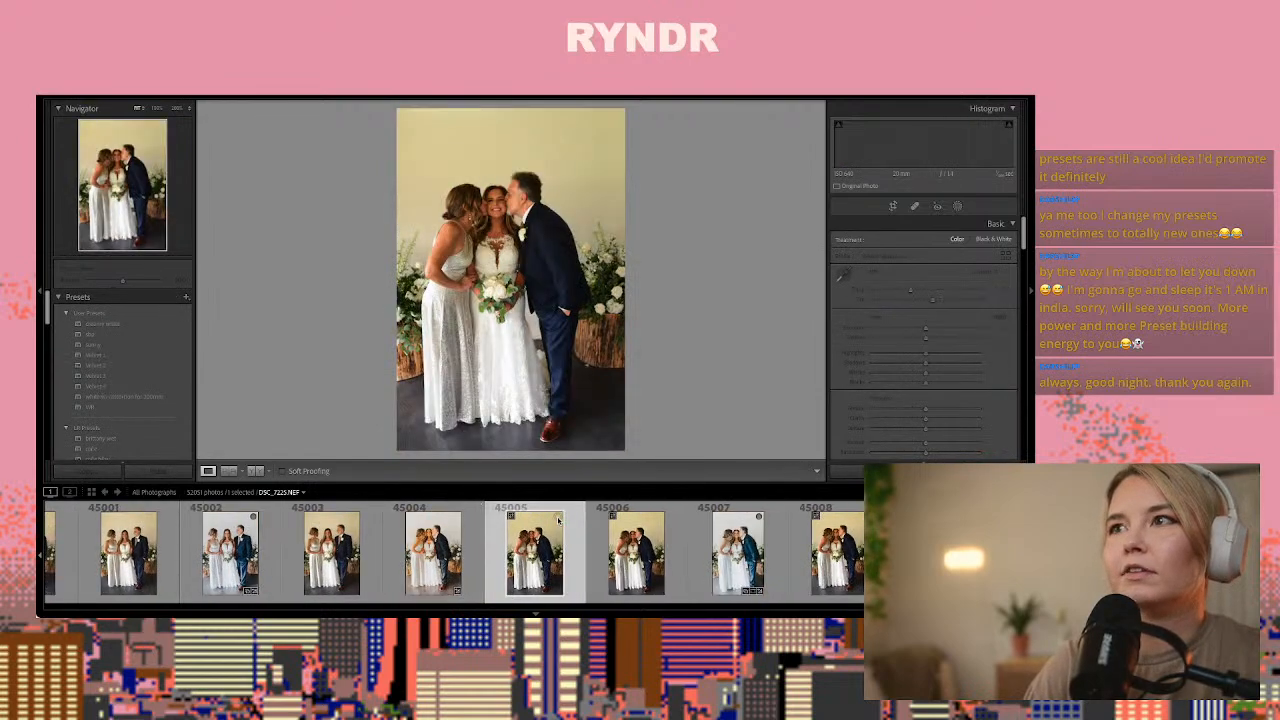
{"action": "key", "text": "Left"}
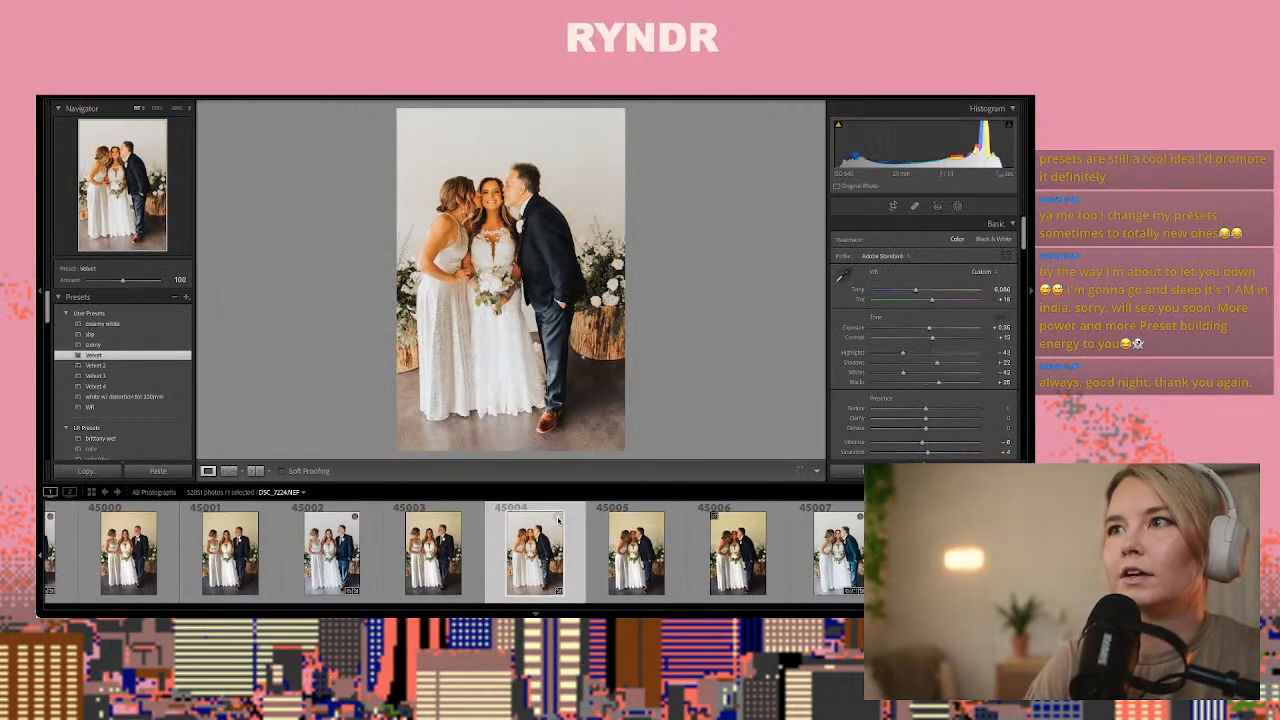
{"action": "key", "text": "ctrl+shift+v"}
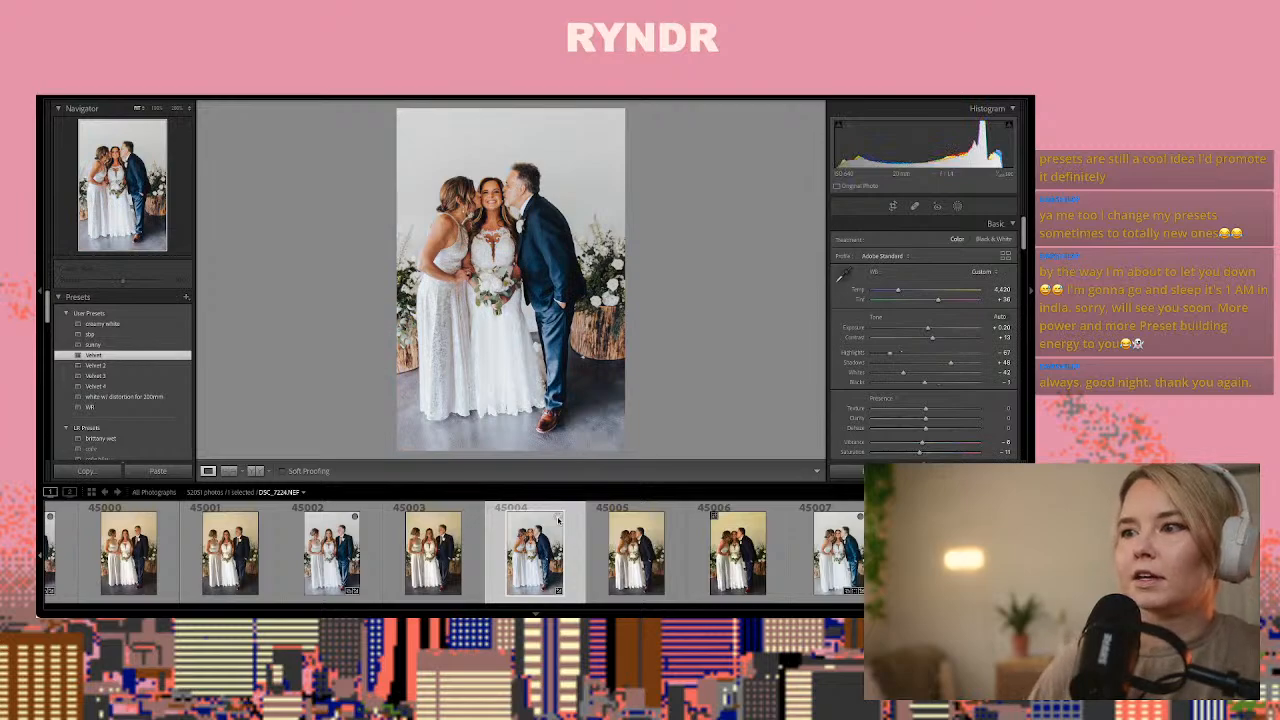
Paste the copied develop settings onto the kissing frame 45007 and raise its exposure slightly
{"action": "left_click", "coordinate": [838, 550]}
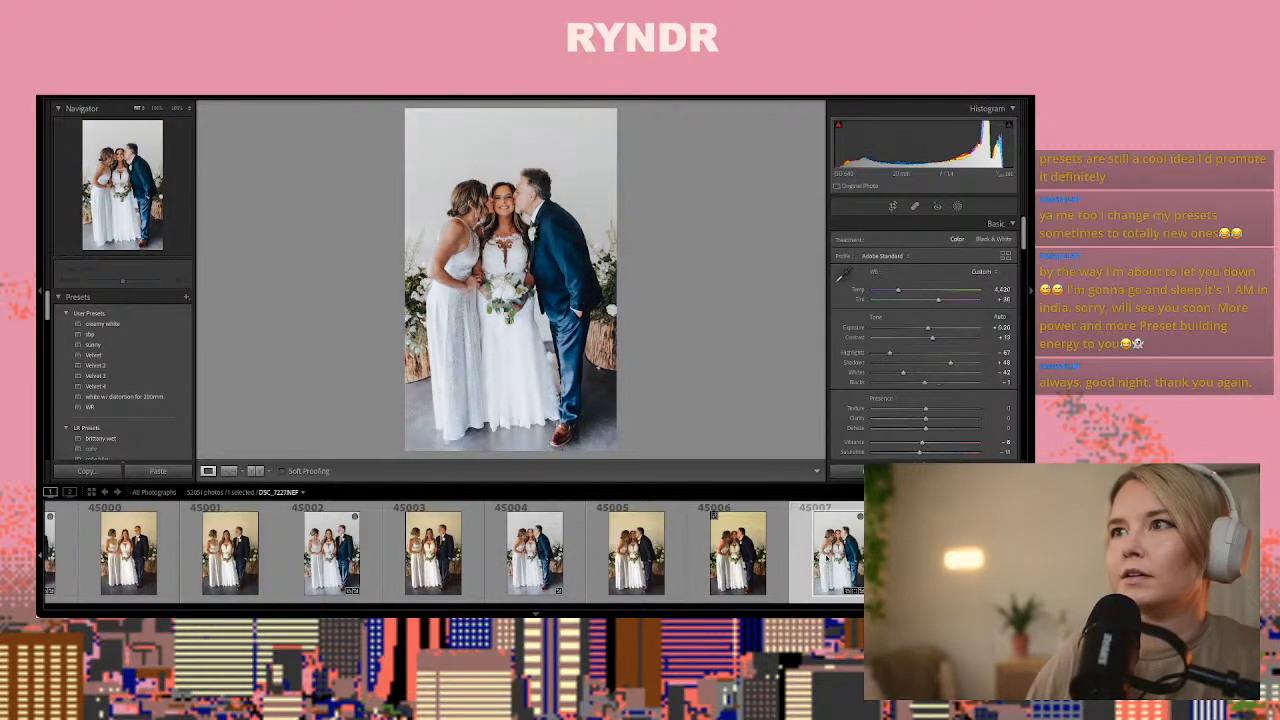
{"action": "key", "text": "ctrl+shift+v"}
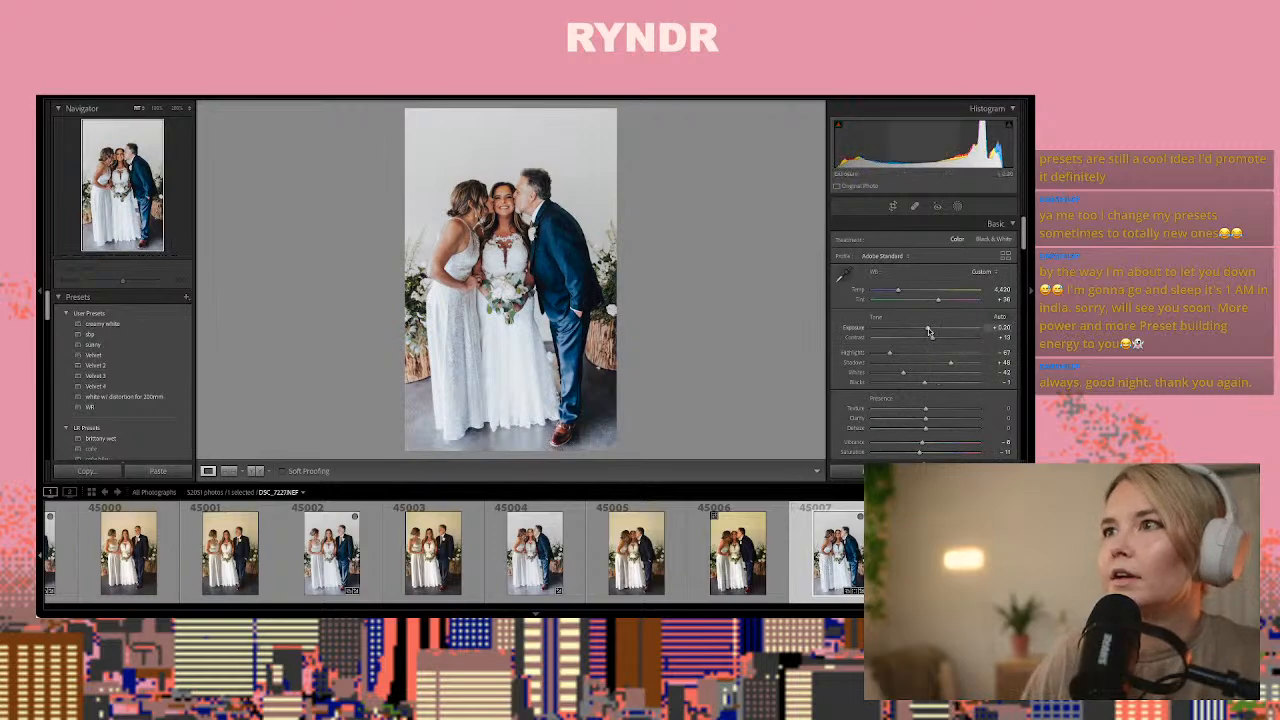
{"action": "left_click_drag", "start_coordinate": [928, 331], "coordinate": [931, 331]}
Compare the frames from 45008 through the horizontal close-ups of the bride with her parents and paste the copied develop settings onto photo 45016
{"action": "left_click", "coordinate": [945, 550]}
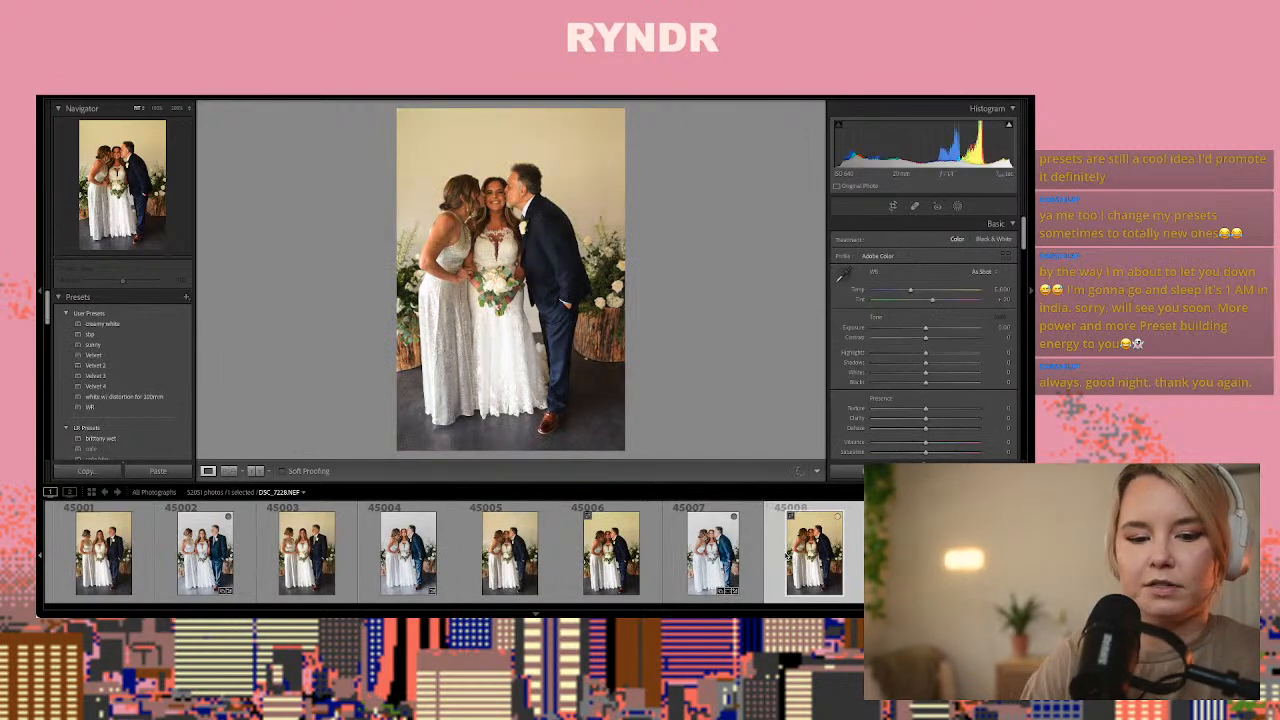
{"action": "key", "text": "Right"}
{"action": "key", "text": "Right"}
{"action": "key", "text": "Right"}
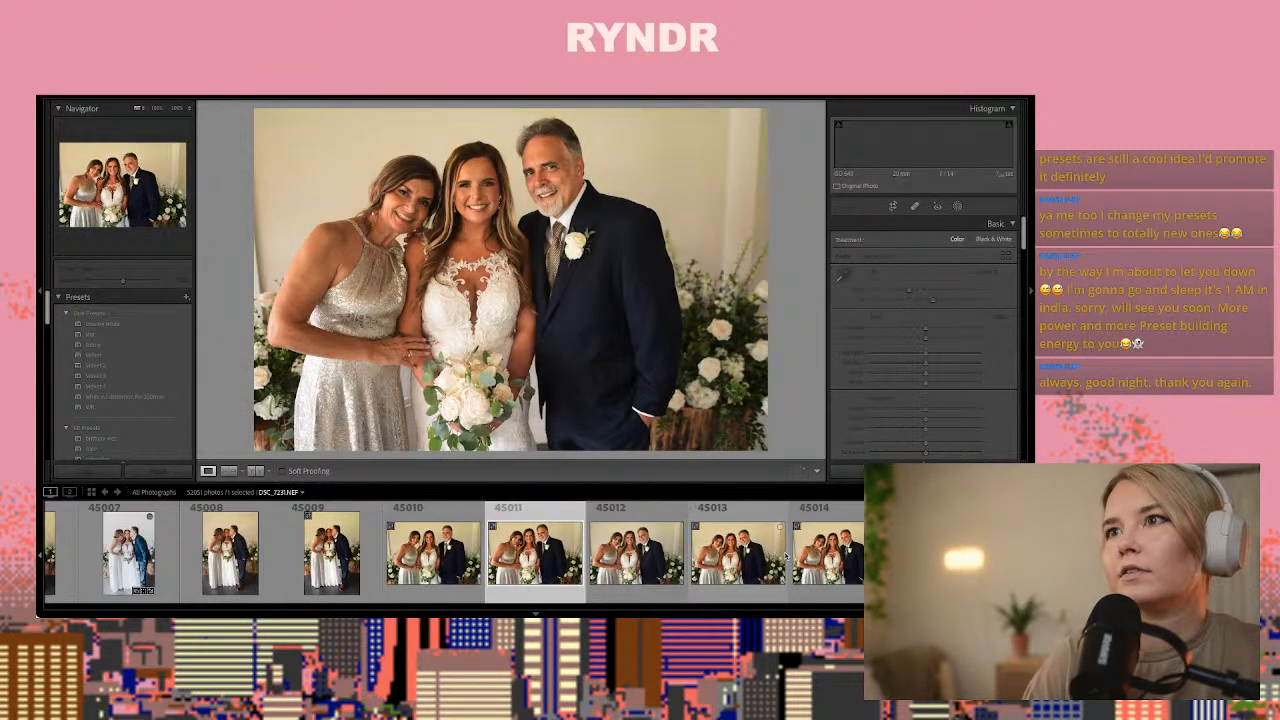
{"action": "key", "text": "Right"}
{"action": "key", "text": "Right"}
{"action": "key", "text": "Right"}
{"action": "key", "text": "Right"}
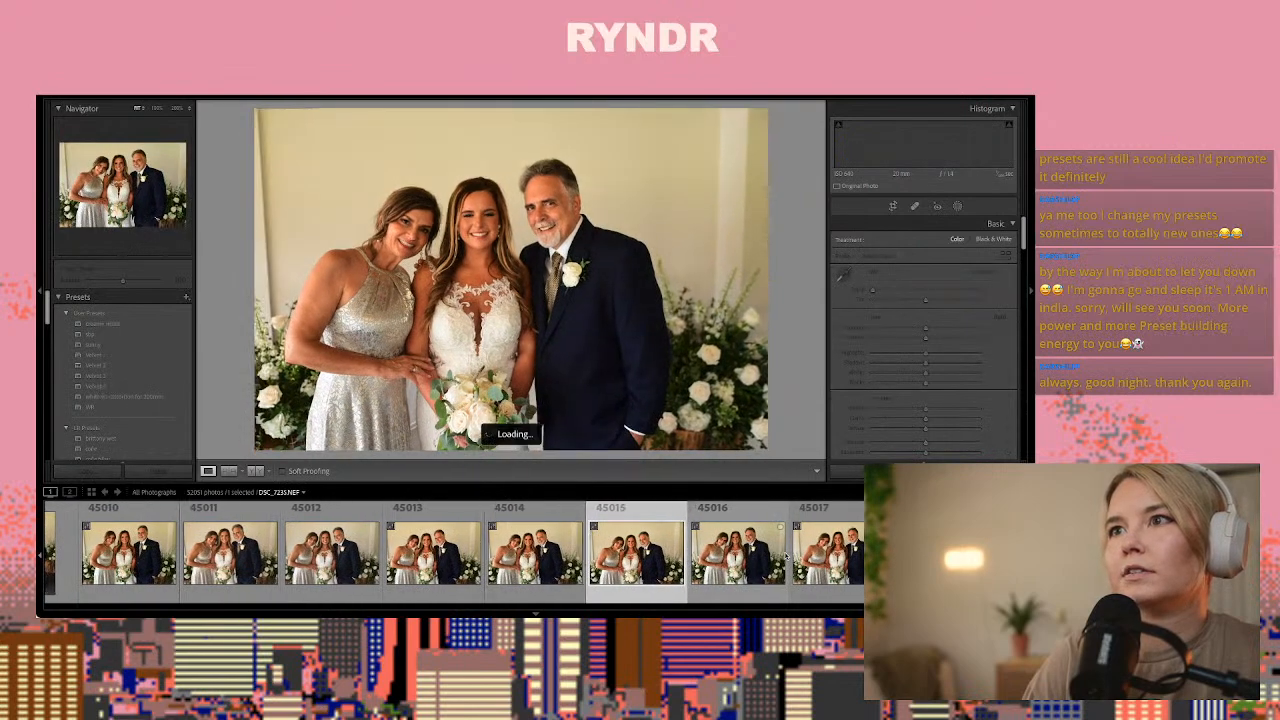
{"action": "key", "text": "Right"}
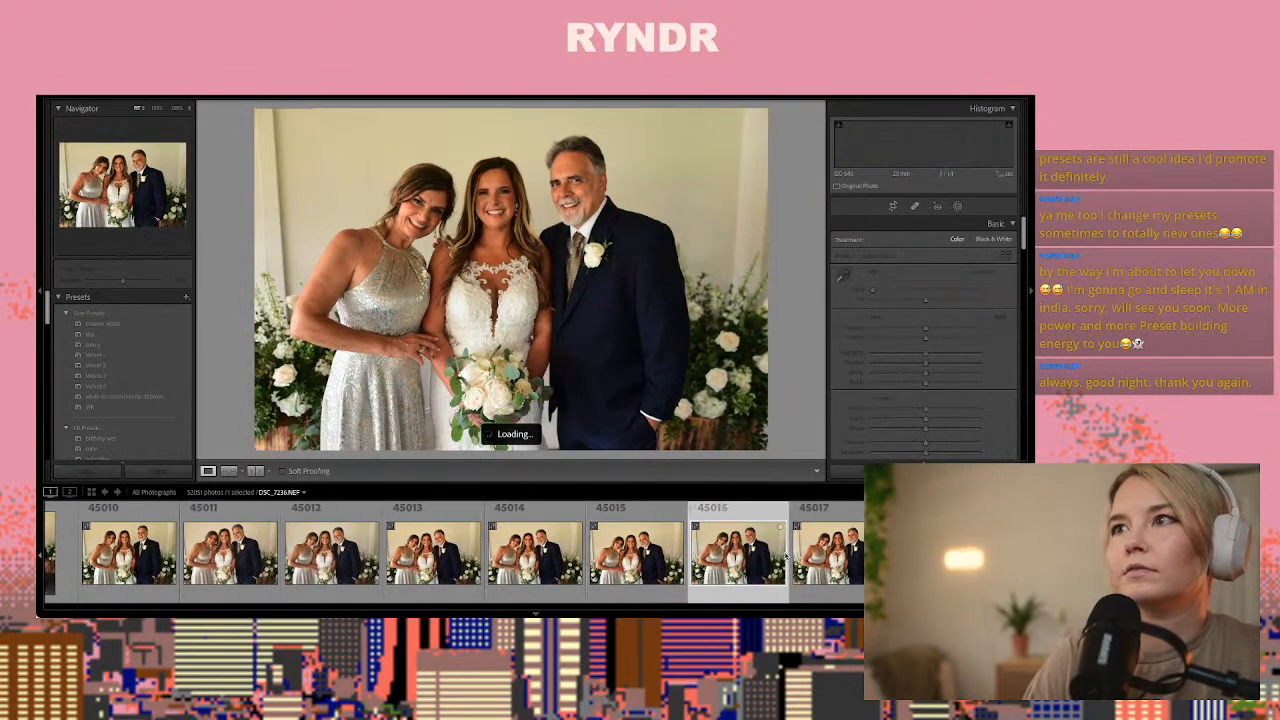
{"action": "key", "text": "Left"}
{"action": "key", "text": "Left"}
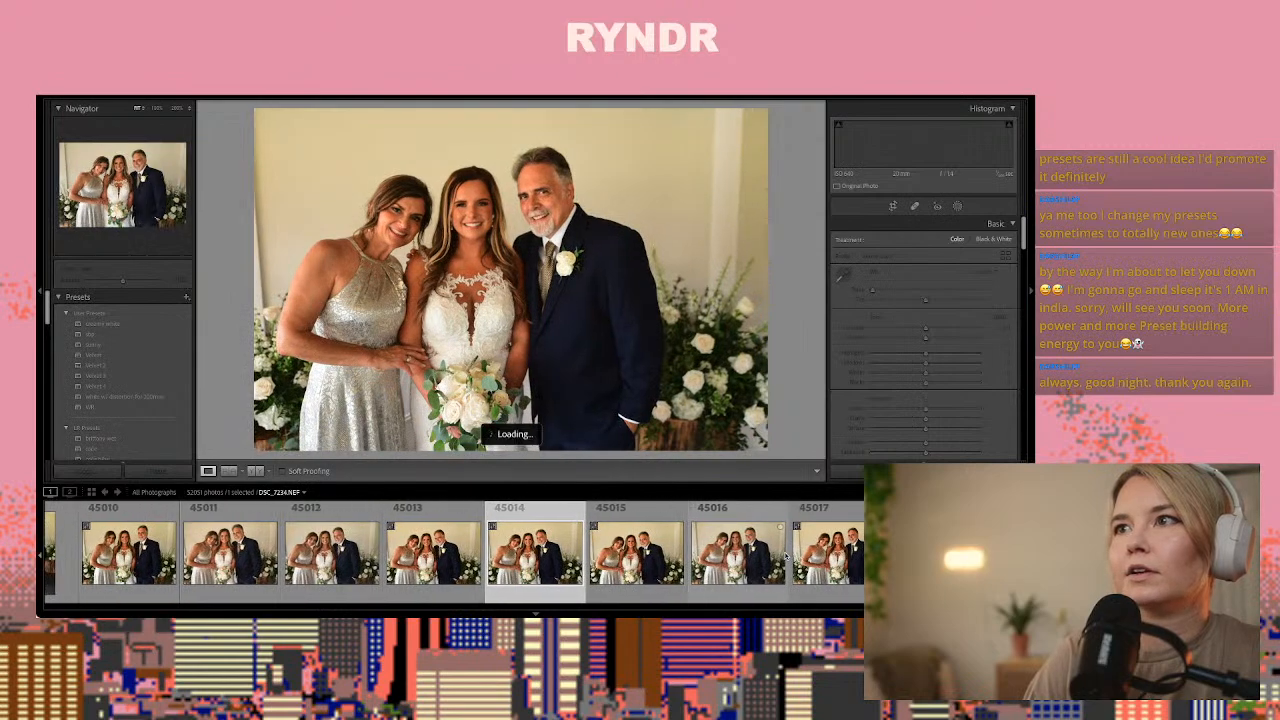
{"action": "key", "text": "Left"}
{"action": "key", "text": "Left"}
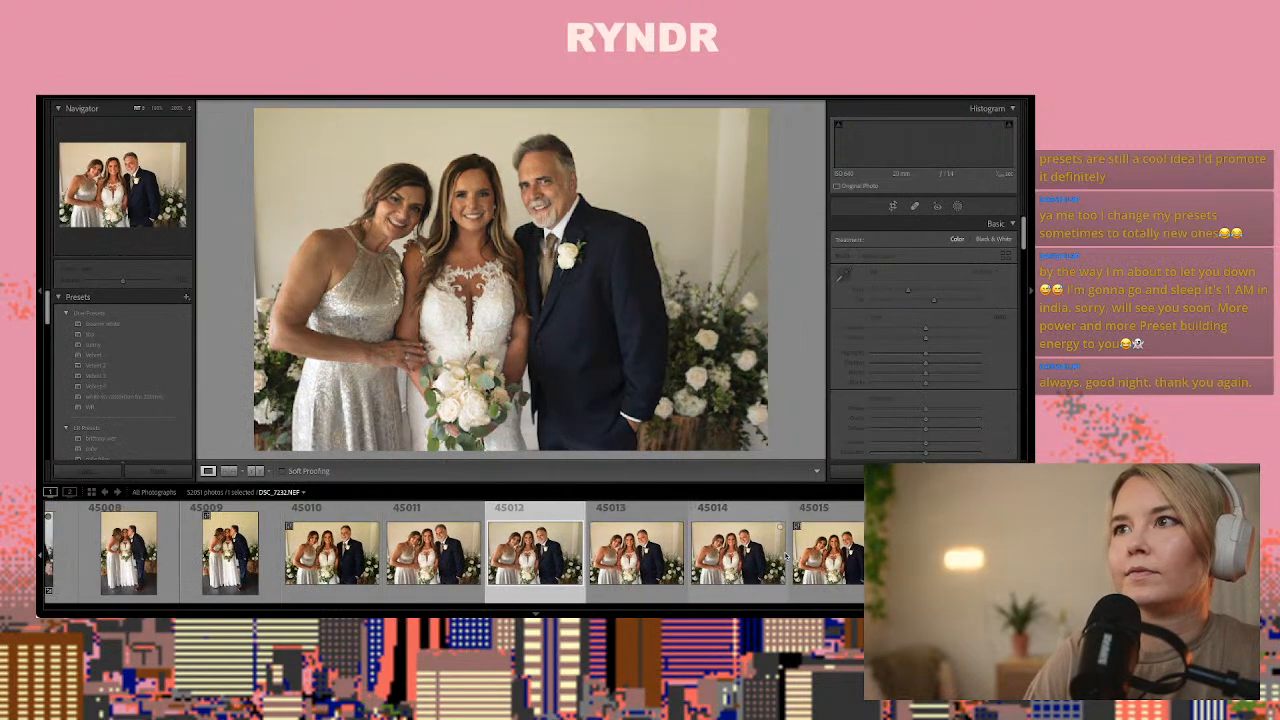
{"action": "key", "text": "Right"}
{"action": "key", "text": "Right"}
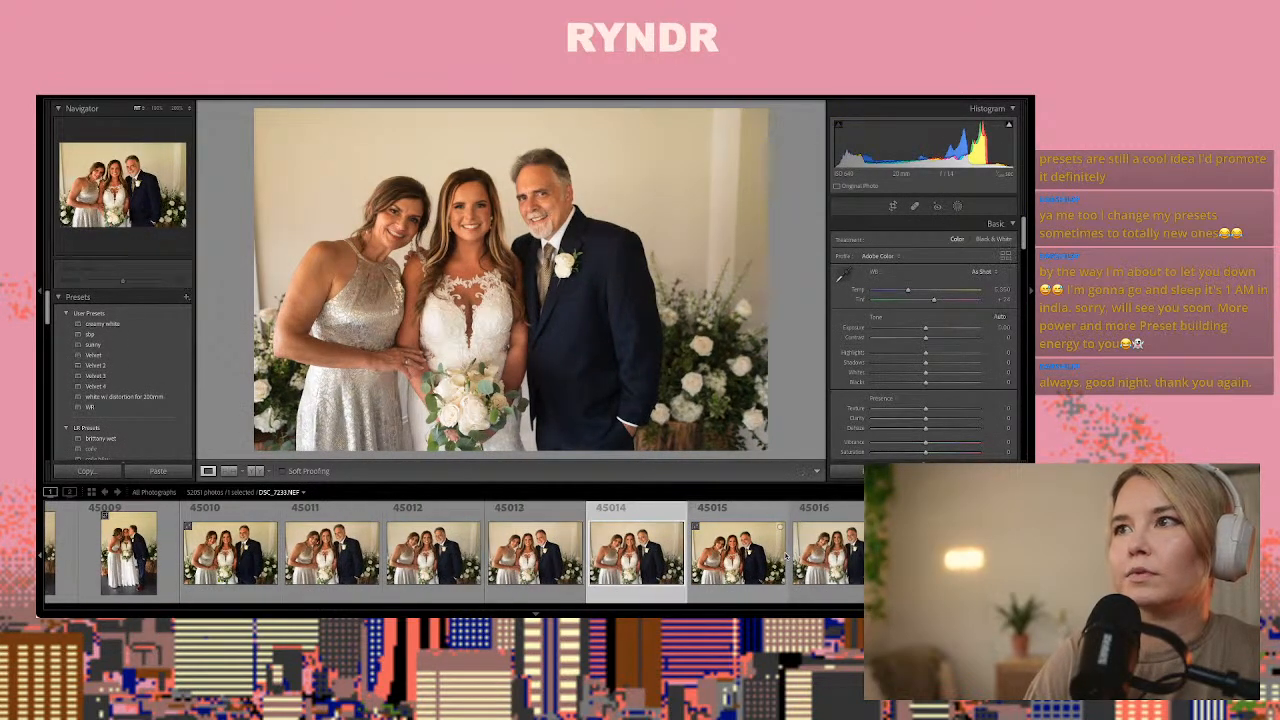
{"action": "key", "text": "Right"}
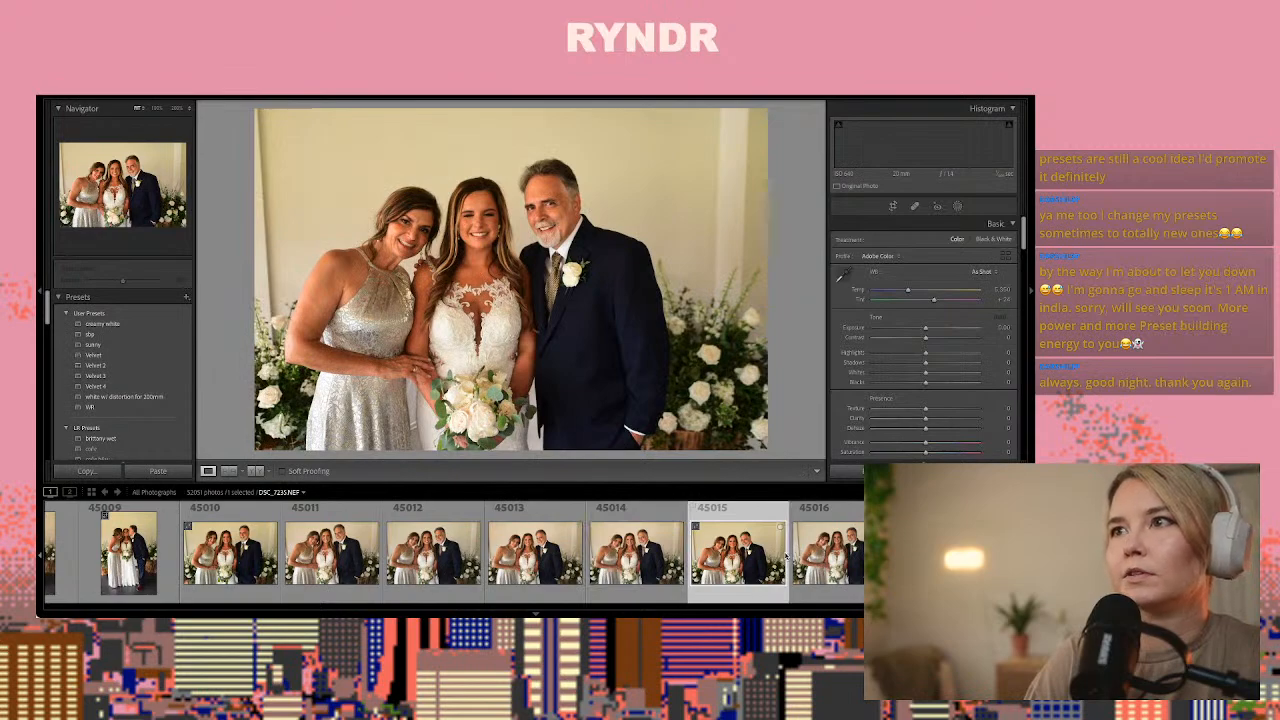
{"action": "key", "text": "Right"}
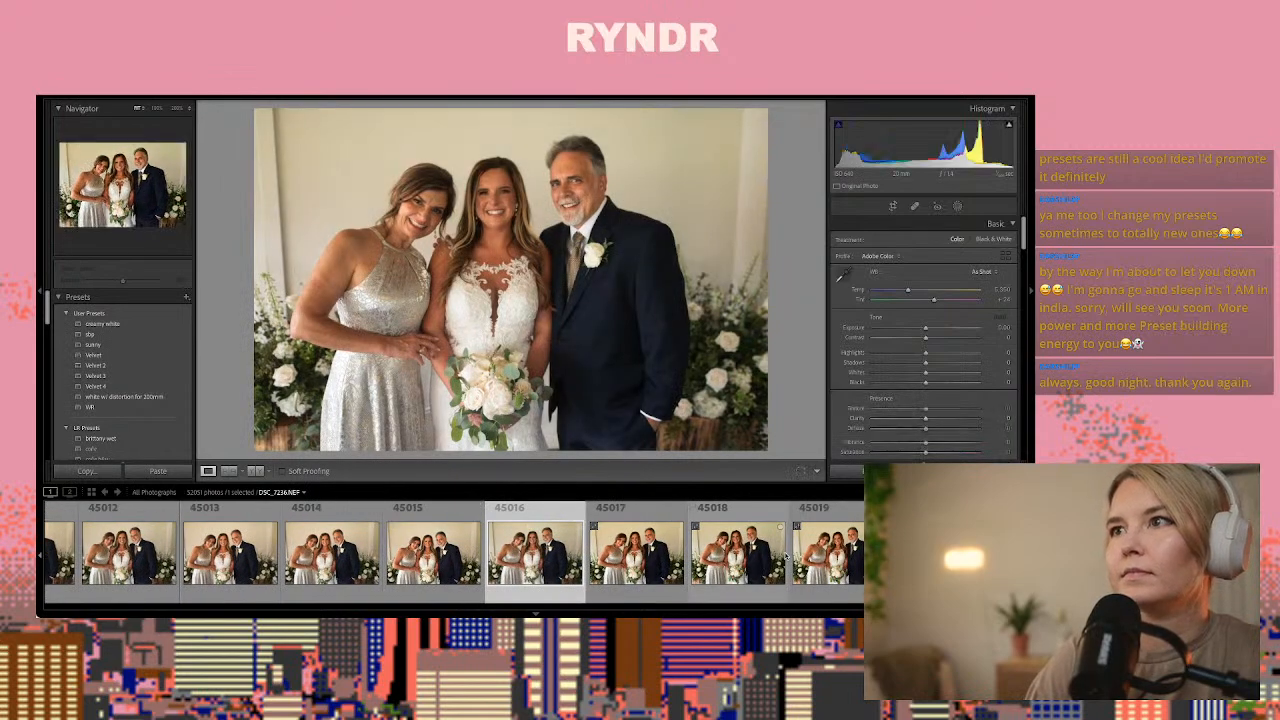
{"action": "key", "text": "Right"}
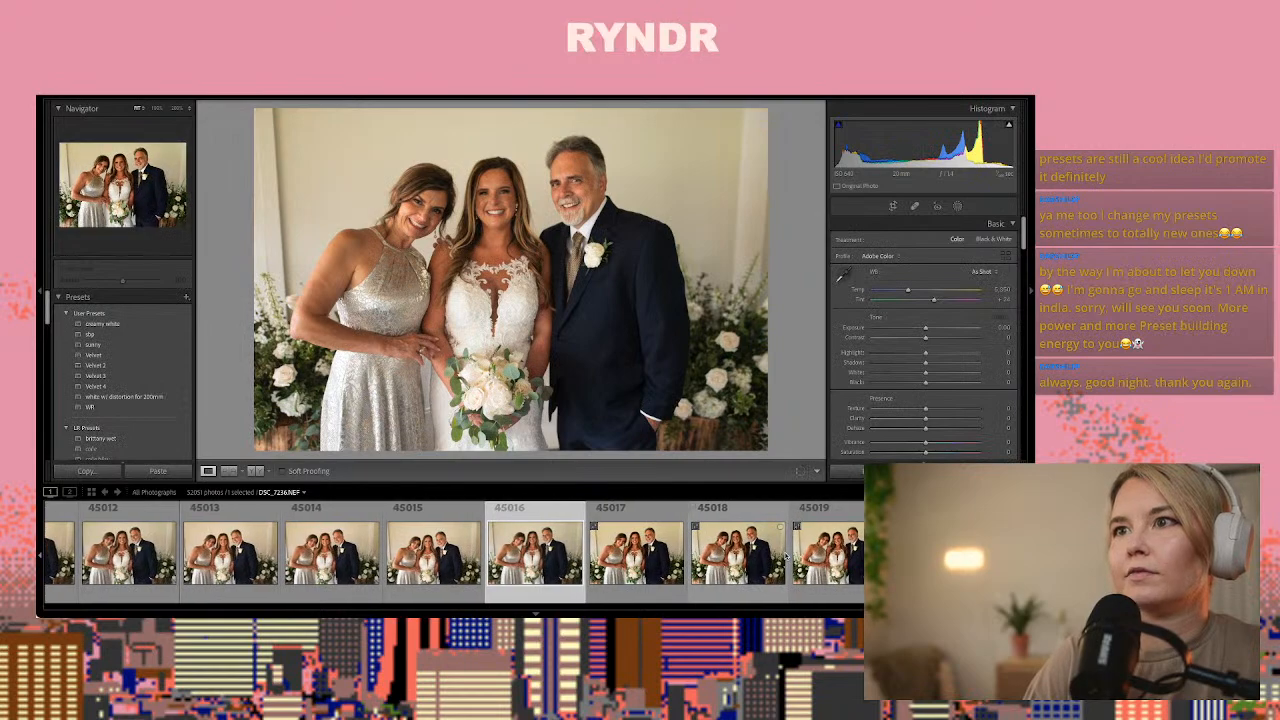
{"action": "key", "text": "ctrl+shift+v"}
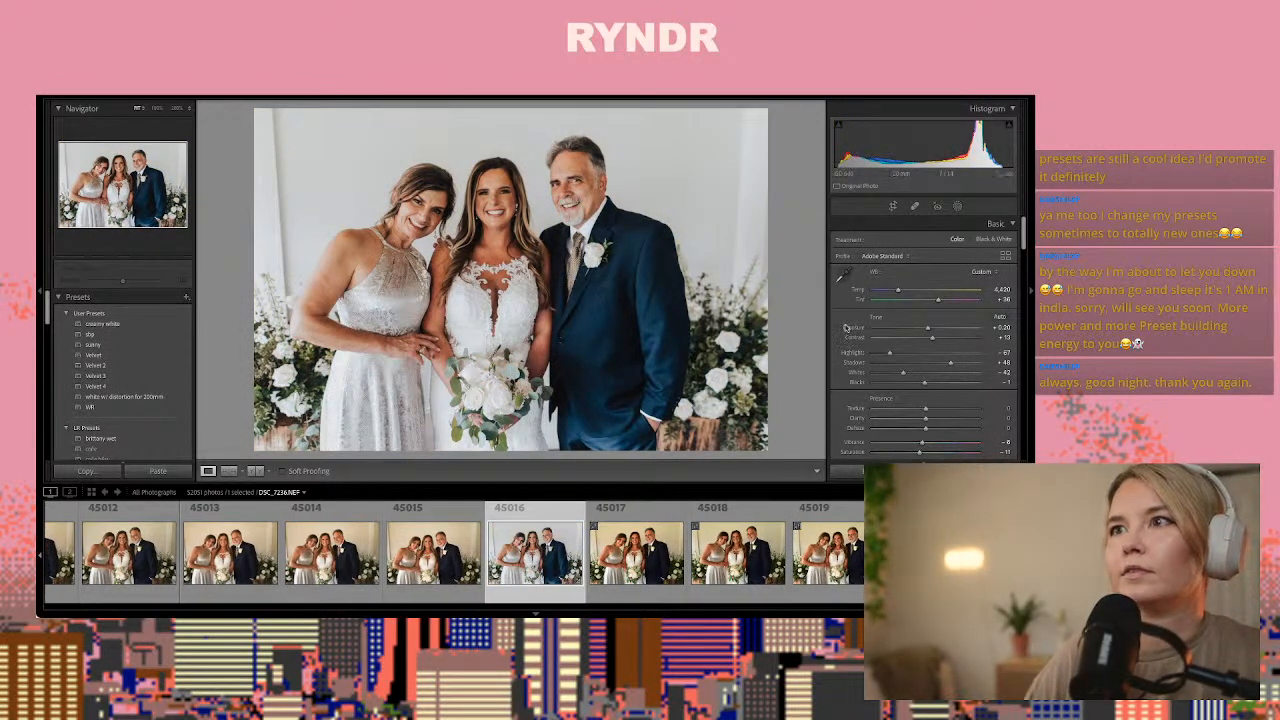
Raise photo 45016's exposure to +0.45 and smooth the skin under the mother's eye with a wrinkle eraser brush mask
{"action": "left_click_drag", "start_coordinate": [927, 331], "coordinate": [929, 332]}
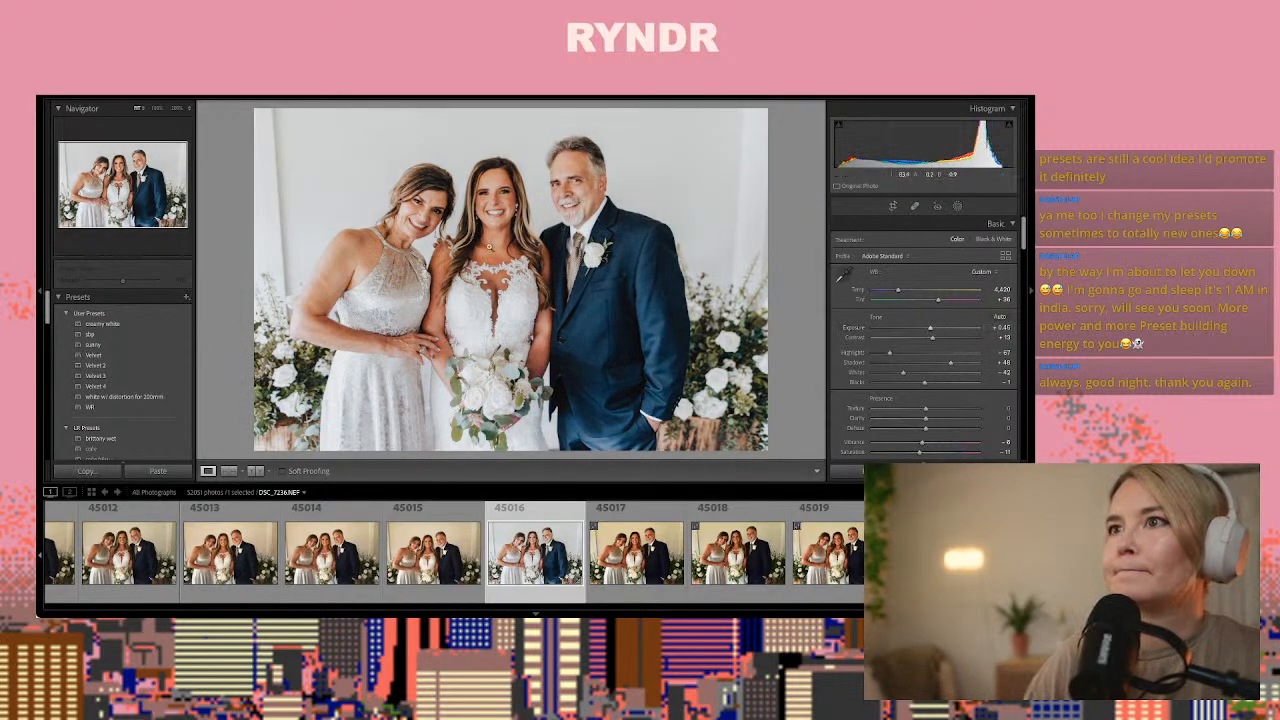
{"action": "left_click", "coordinate": [440, 204]}
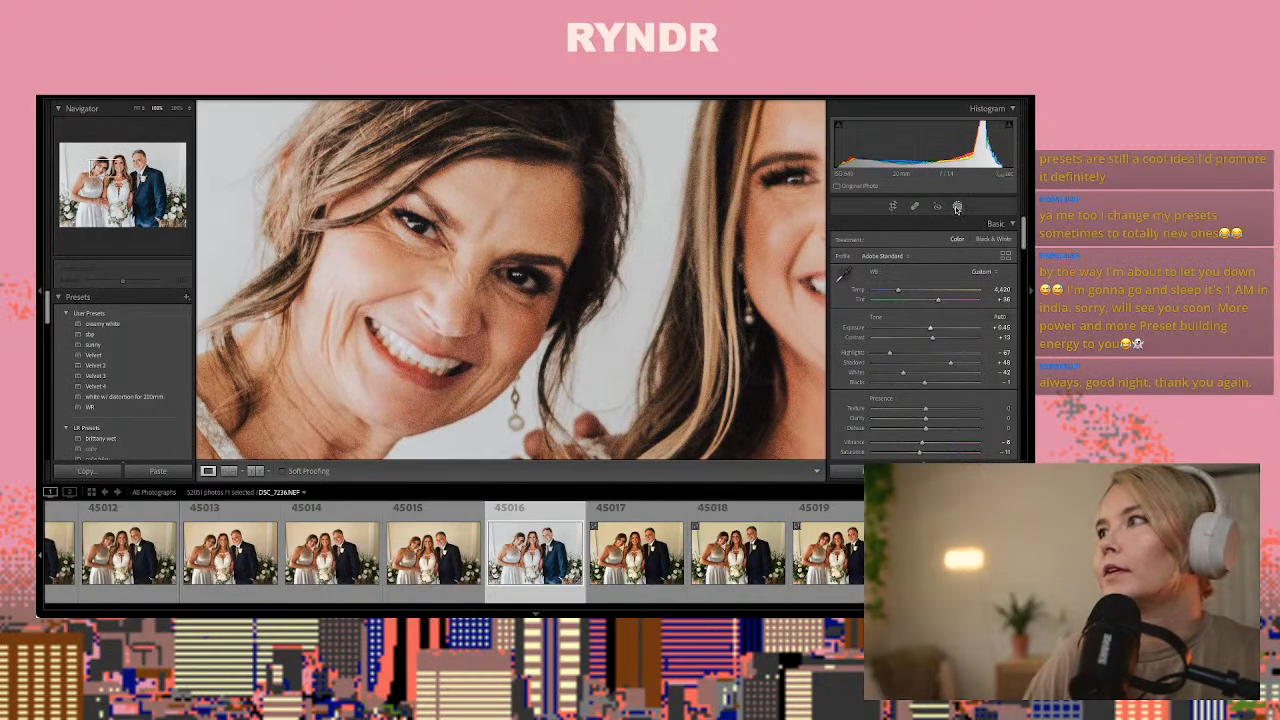
{"action": "left_click", "coordinate": [957, 206]}
{"action": "left_click", "coordinate": [856, 271]}
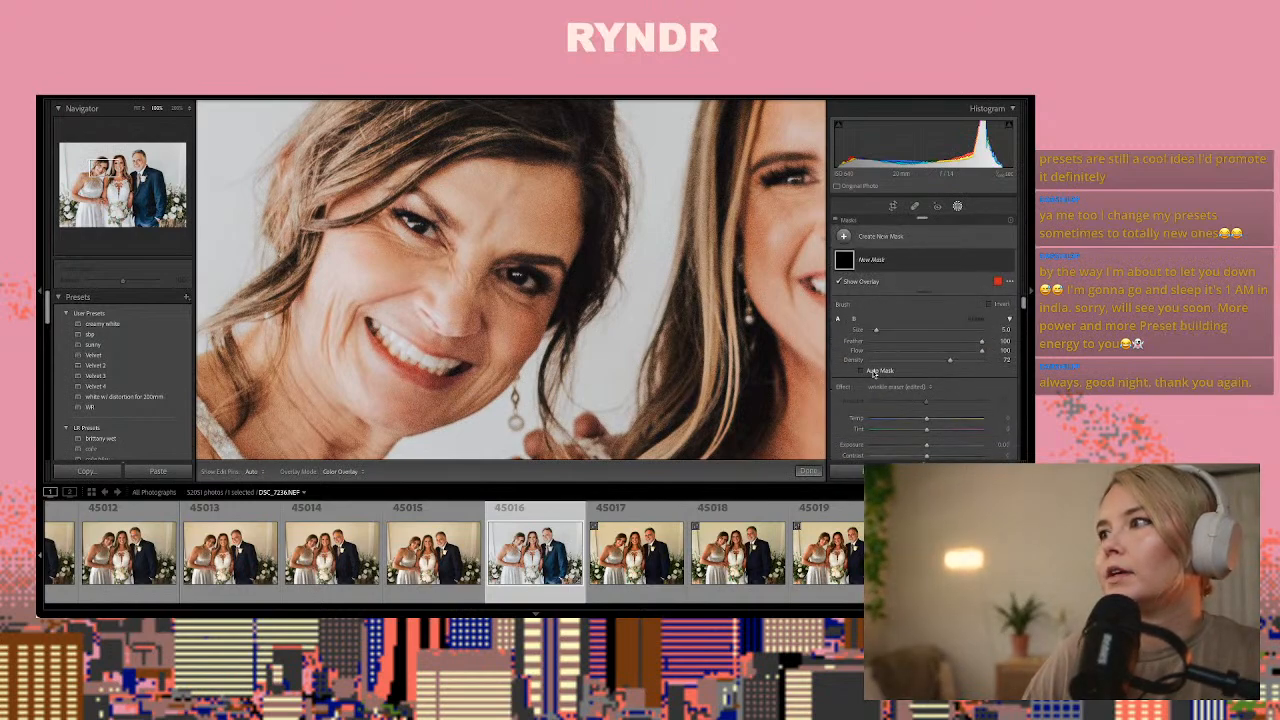
{"action": "left_click", "coordinate": [888, 388]}
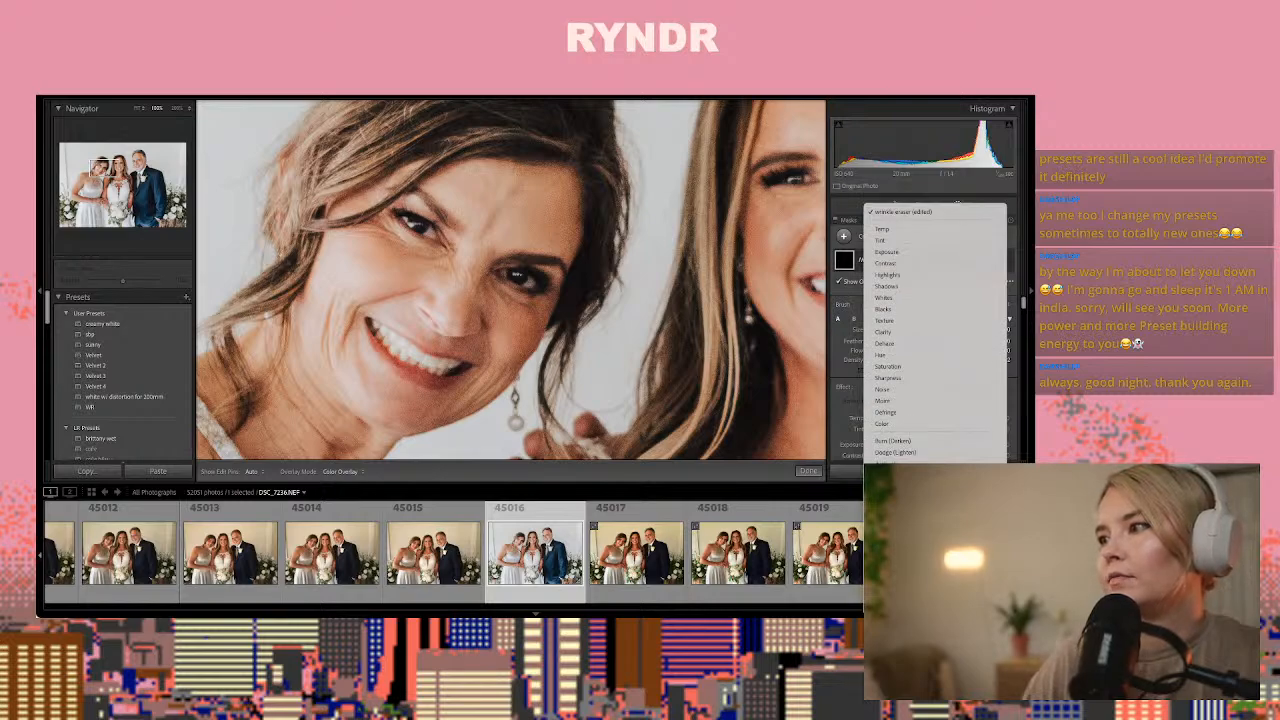
{"action": "left_click", "coordinate": [895, 511]}
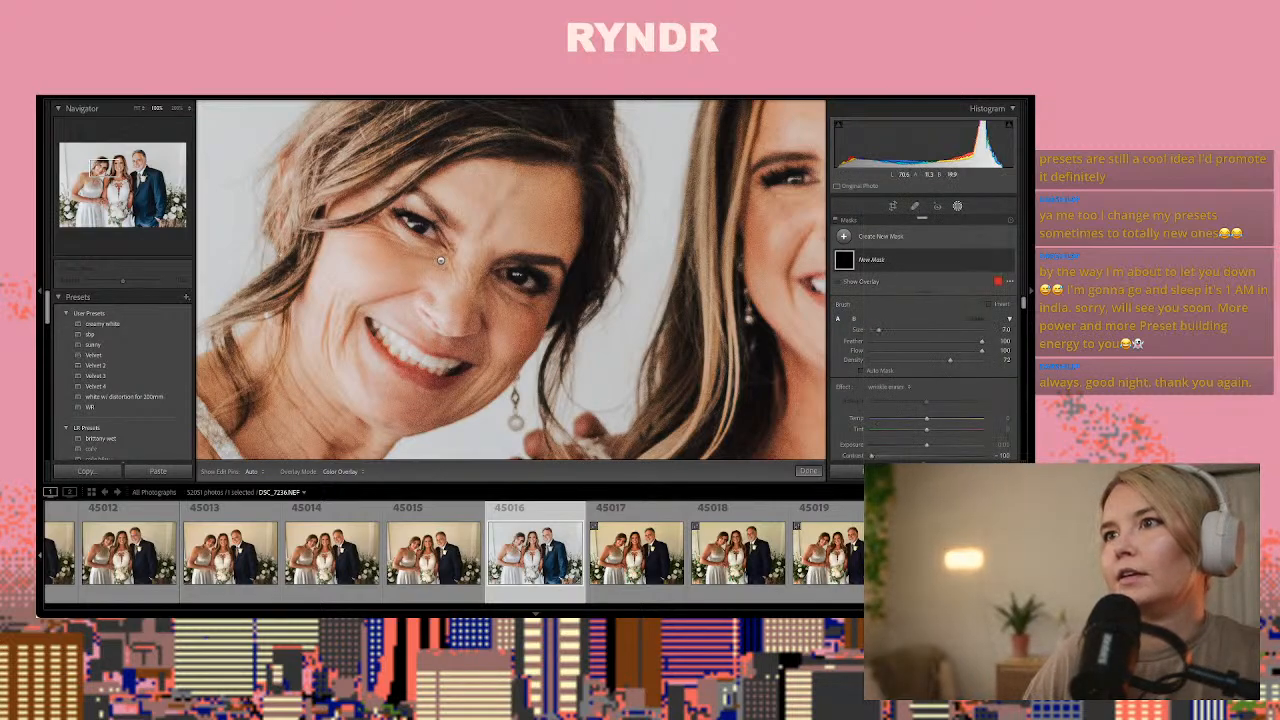
{"action": "left_click_drag", "start_coordinate": [440, 260], "coordinate": [394, 244]}
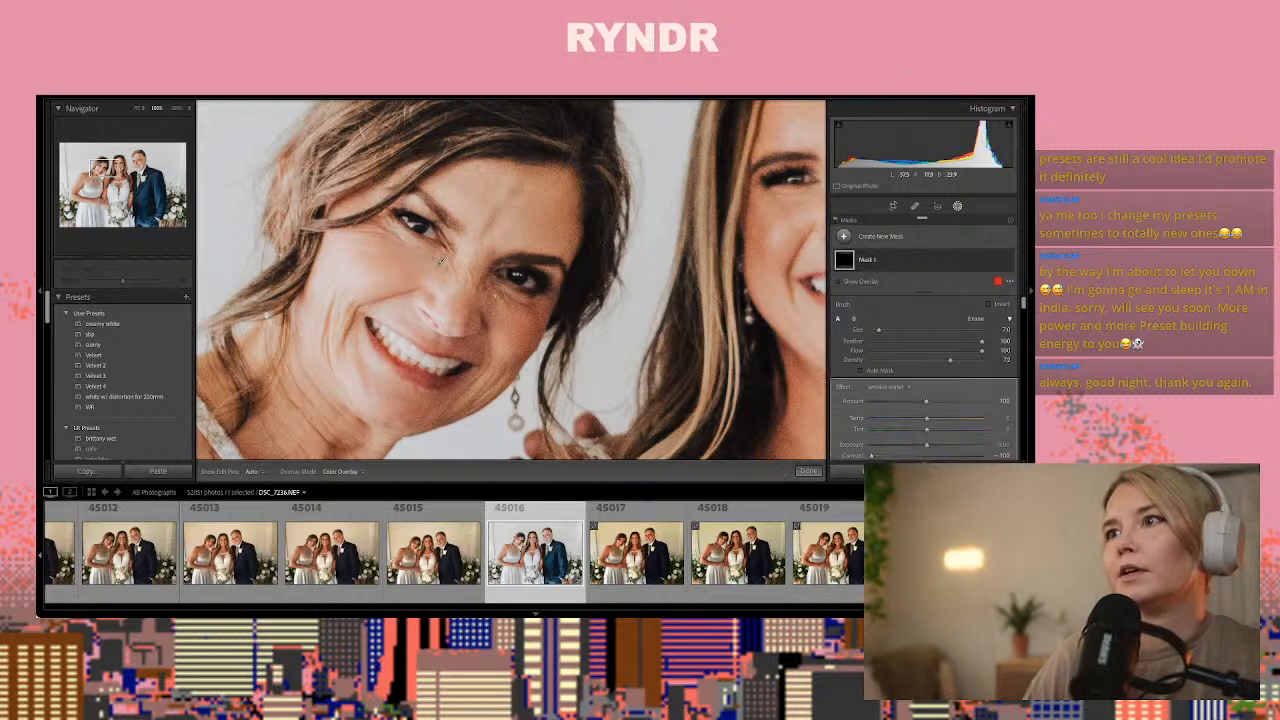
{"action": "key", "text": "h"}
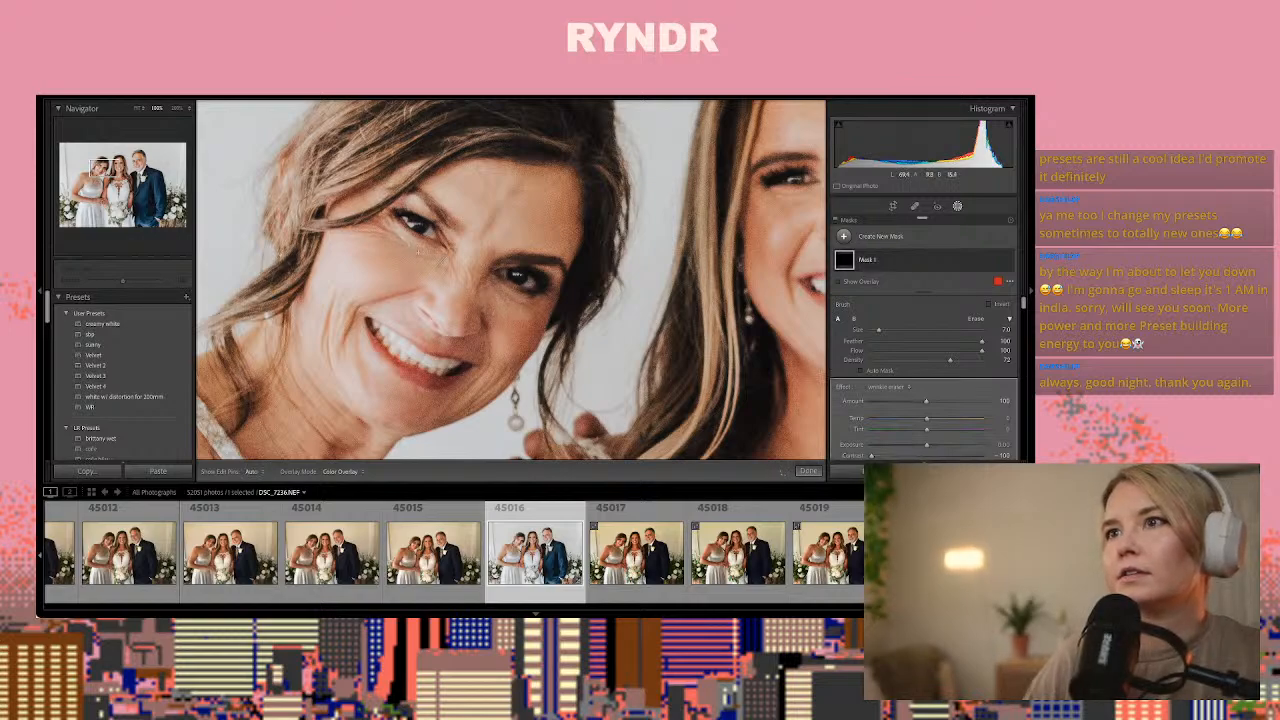
{"action": "left_click_drag", "start_coordinate": [418, 250], "coordinate": [438, 259]}
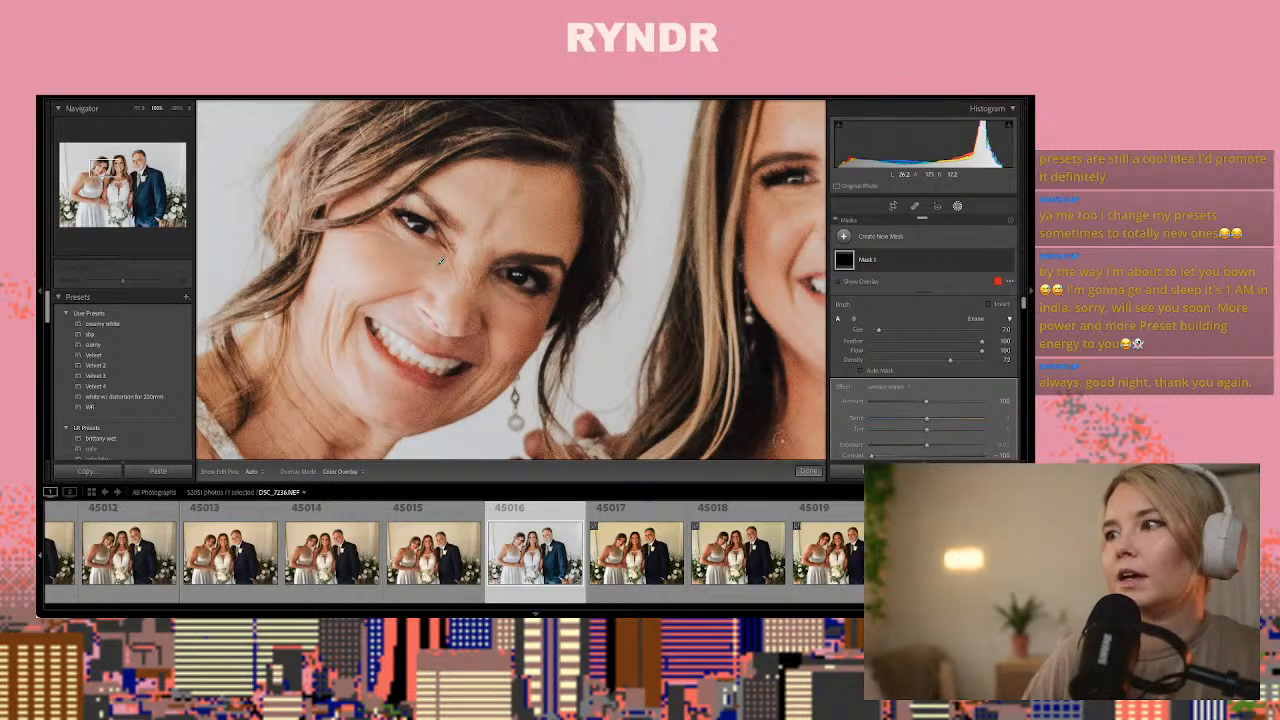
{"action": "left_click", "coordinate": [808, 471]}
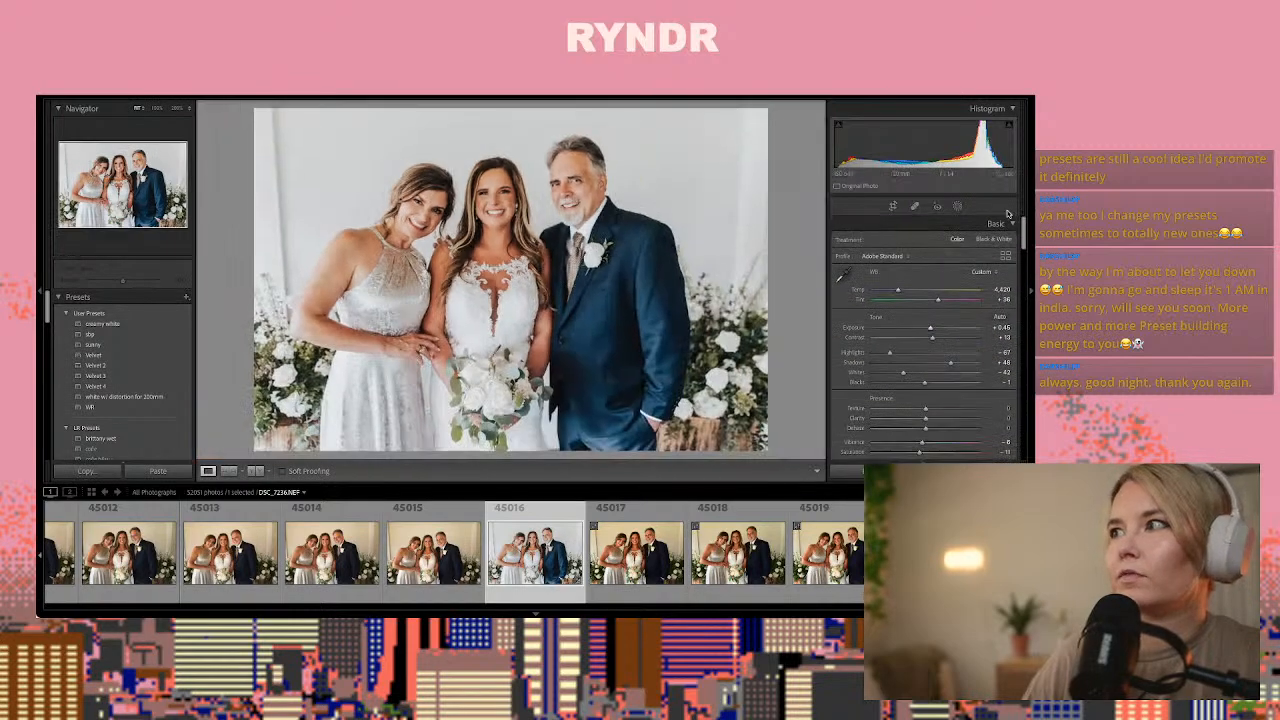
Add a second brush mask to photo 45016 with texture and clarity both lowered to about -40
{"action": "left_click", "coordinate": [957, 205]}
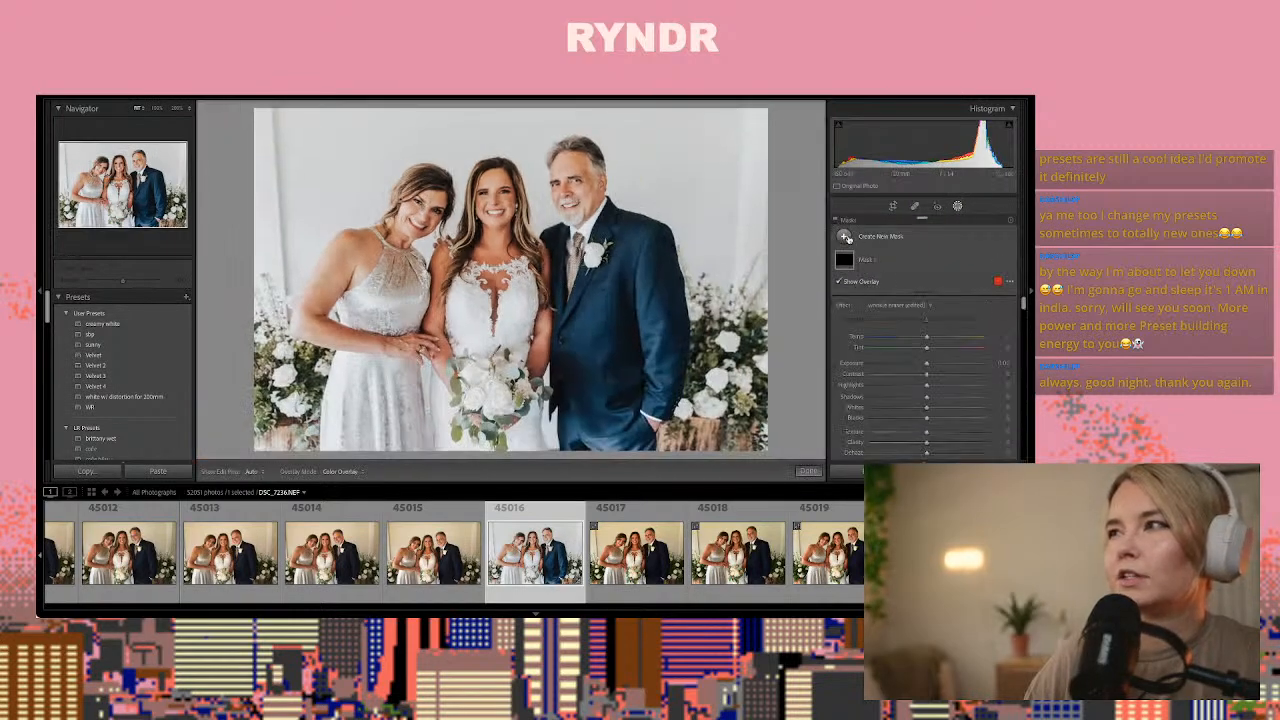
{"action": "left_click", "coordinate": [857, 237]}
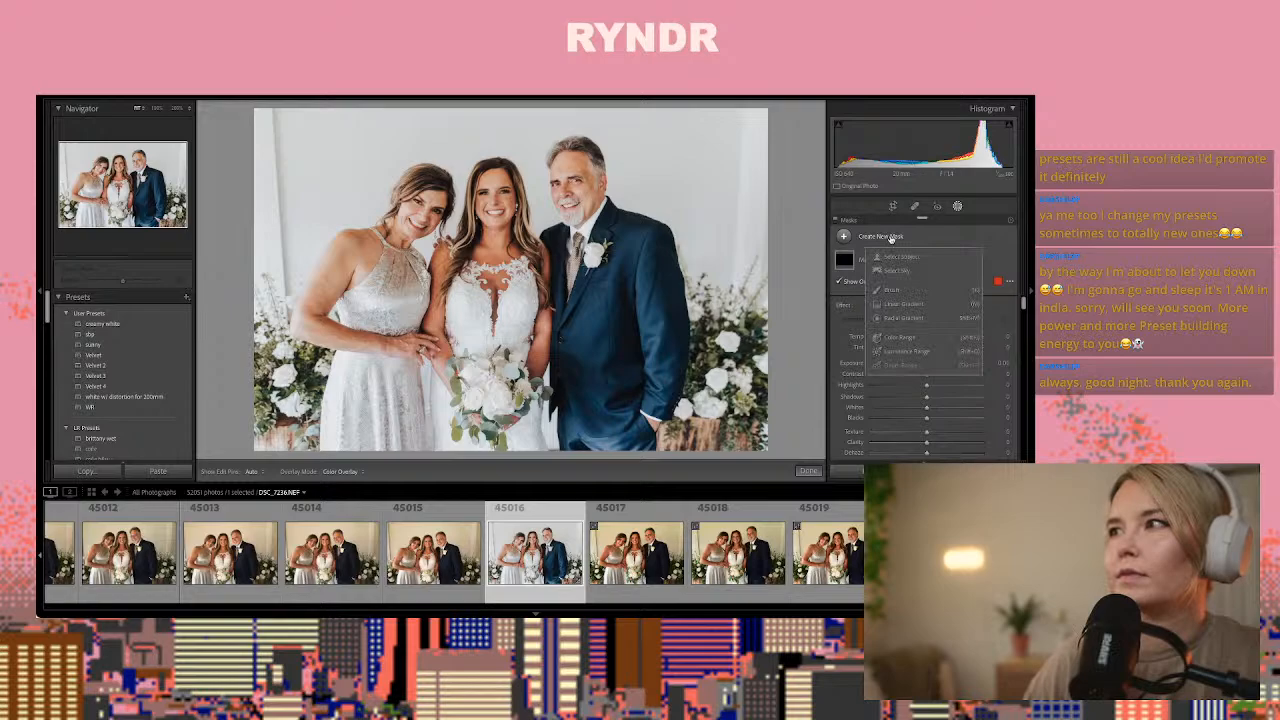
{"action": "left_click", "coordinate": [903, 291]}
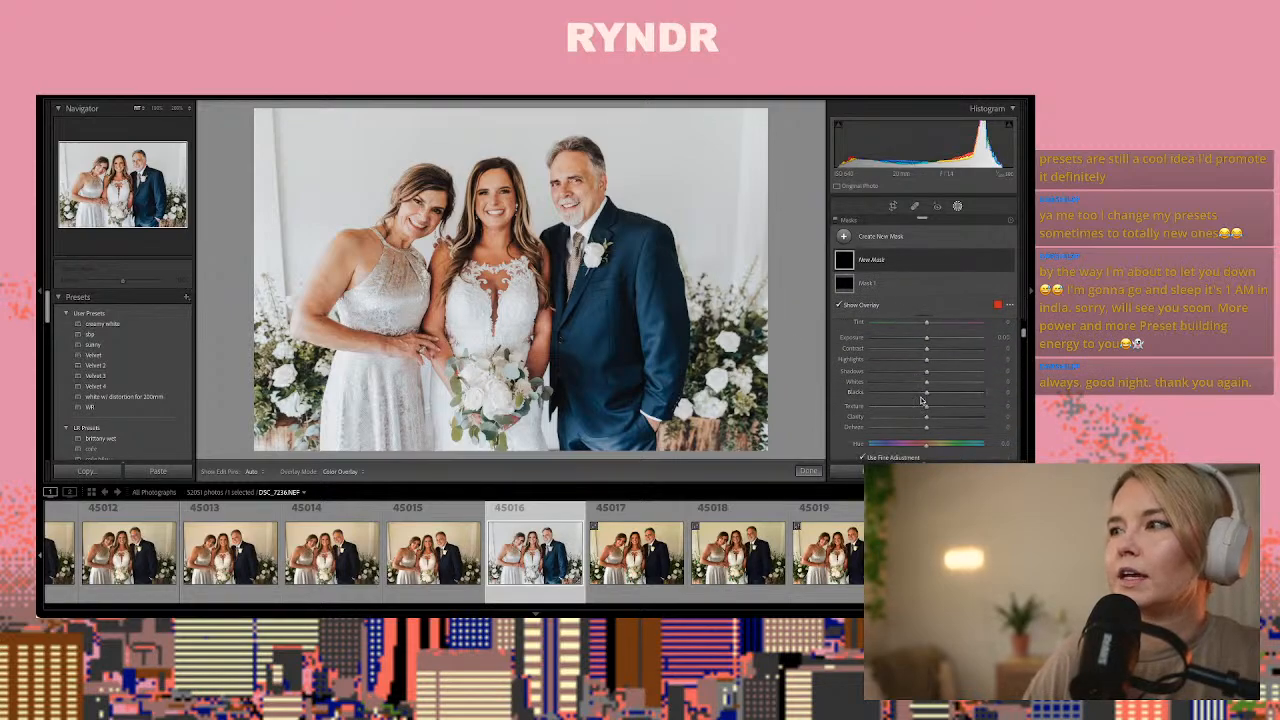
{"action": "left_click", "coordinate": [903, 409]}
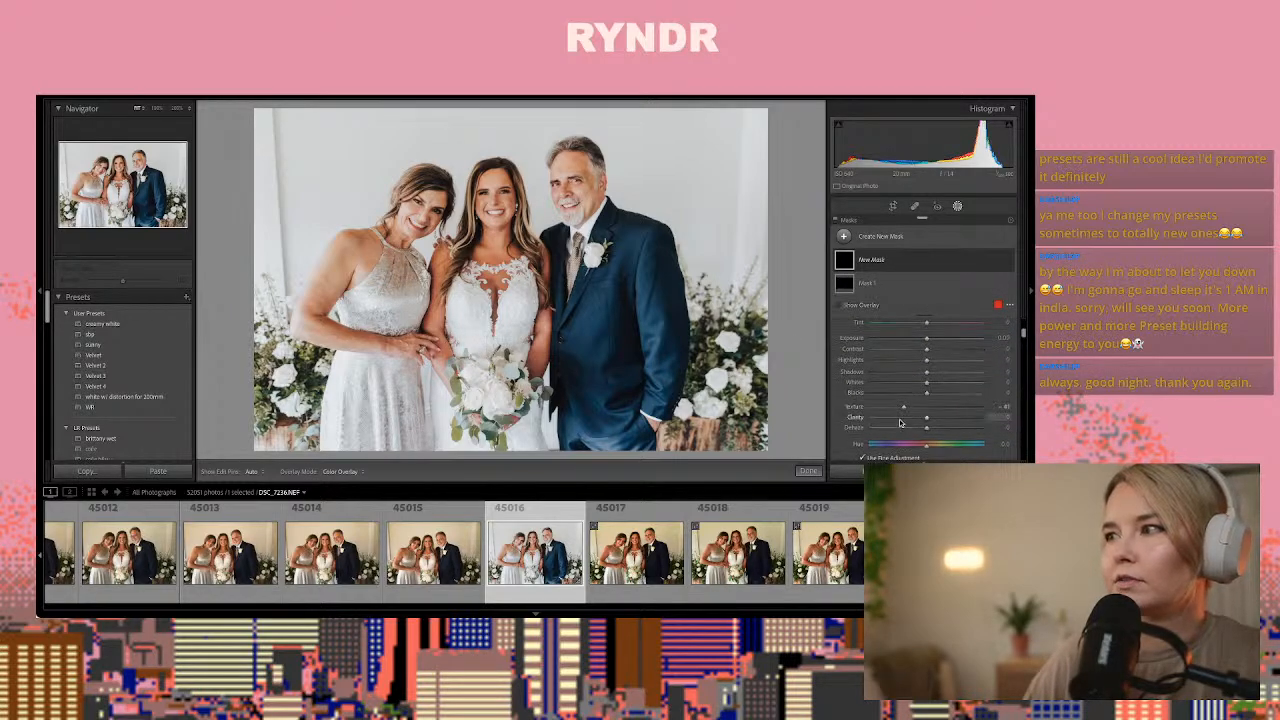
{"action": "left_click", "coordinate": [903, 419]}
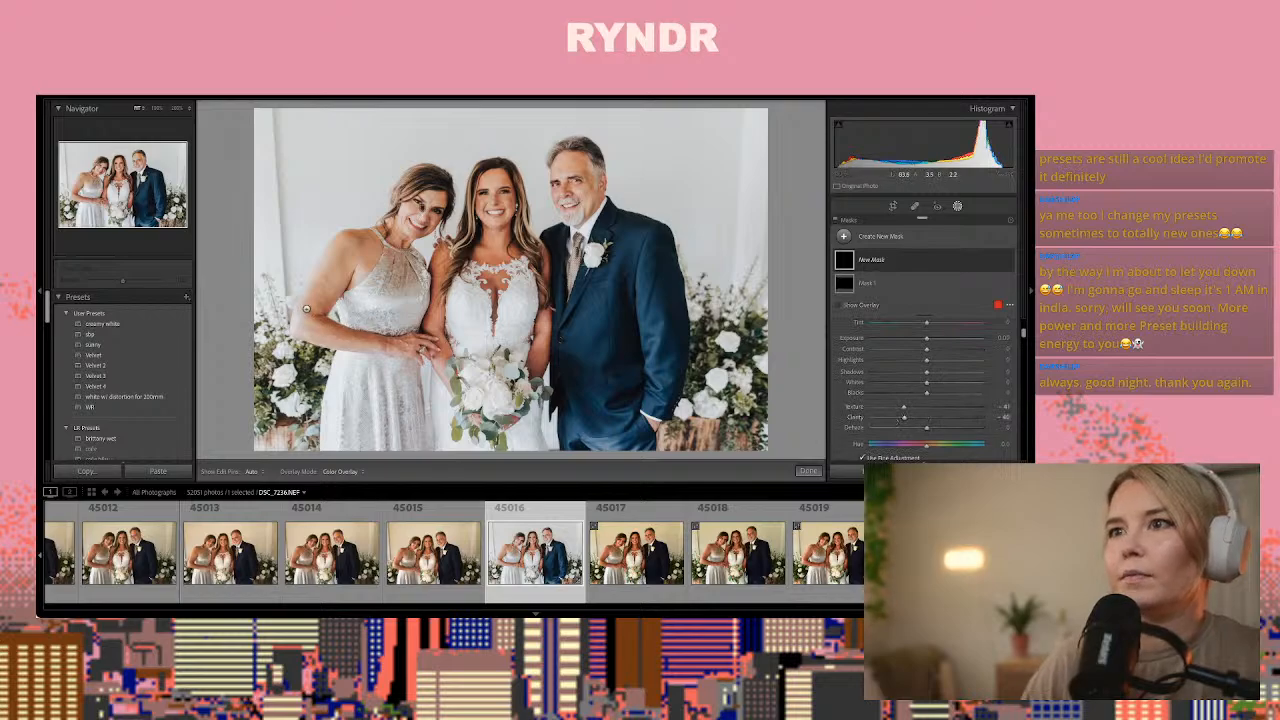
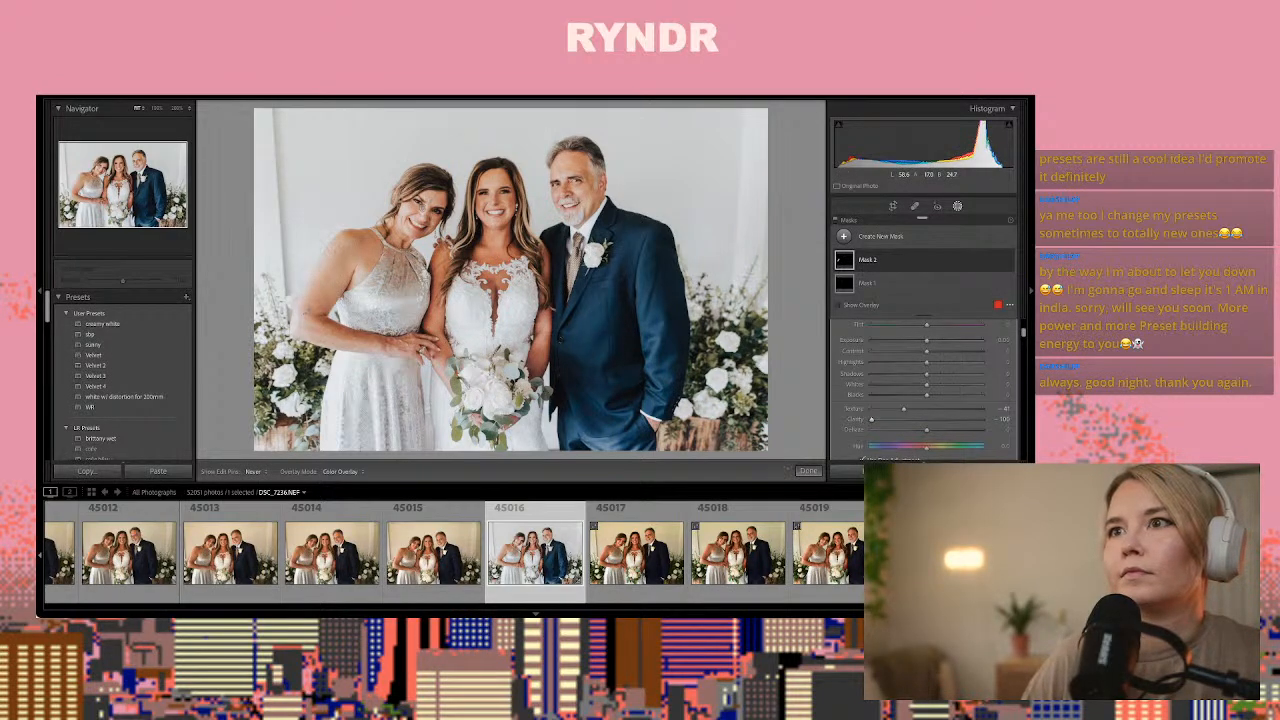
Finish masking photo 45016 and heal the vertical lines on the white wall along both sides of the group
{"action": "left_click", "coordinate": [806, 471]}
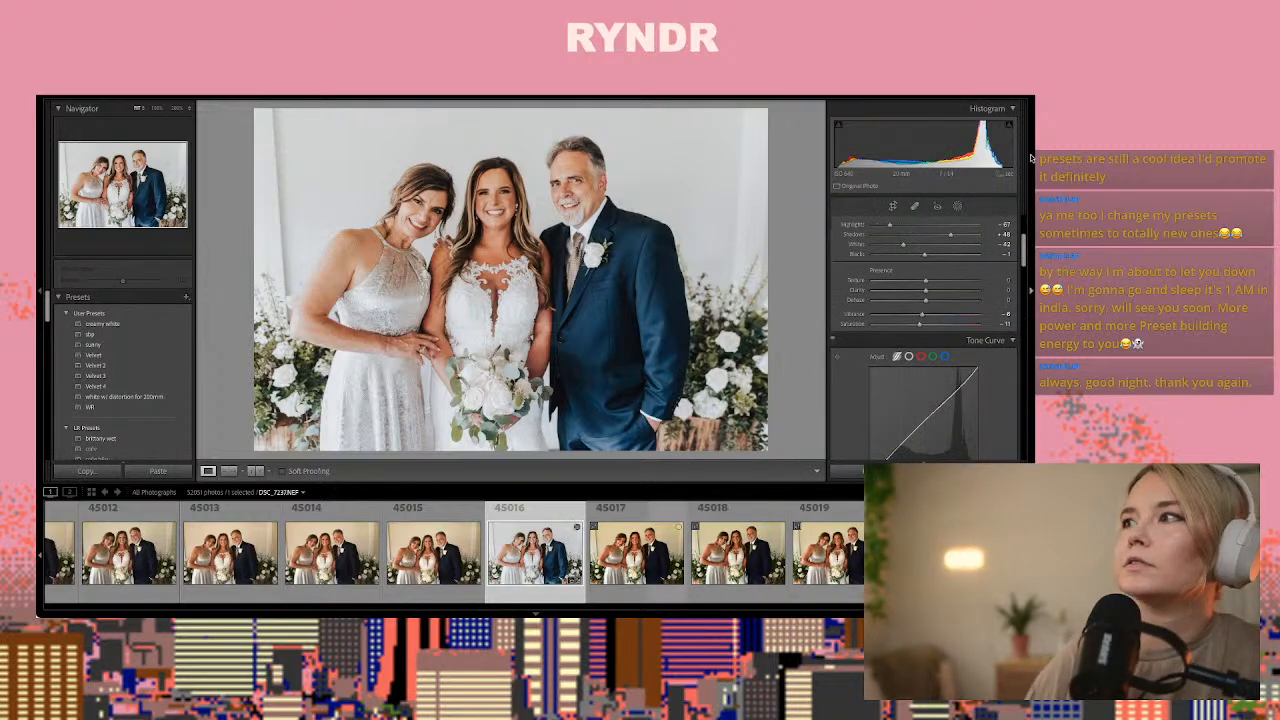
{"action": "left_click", "coordinate": [916, 205]}
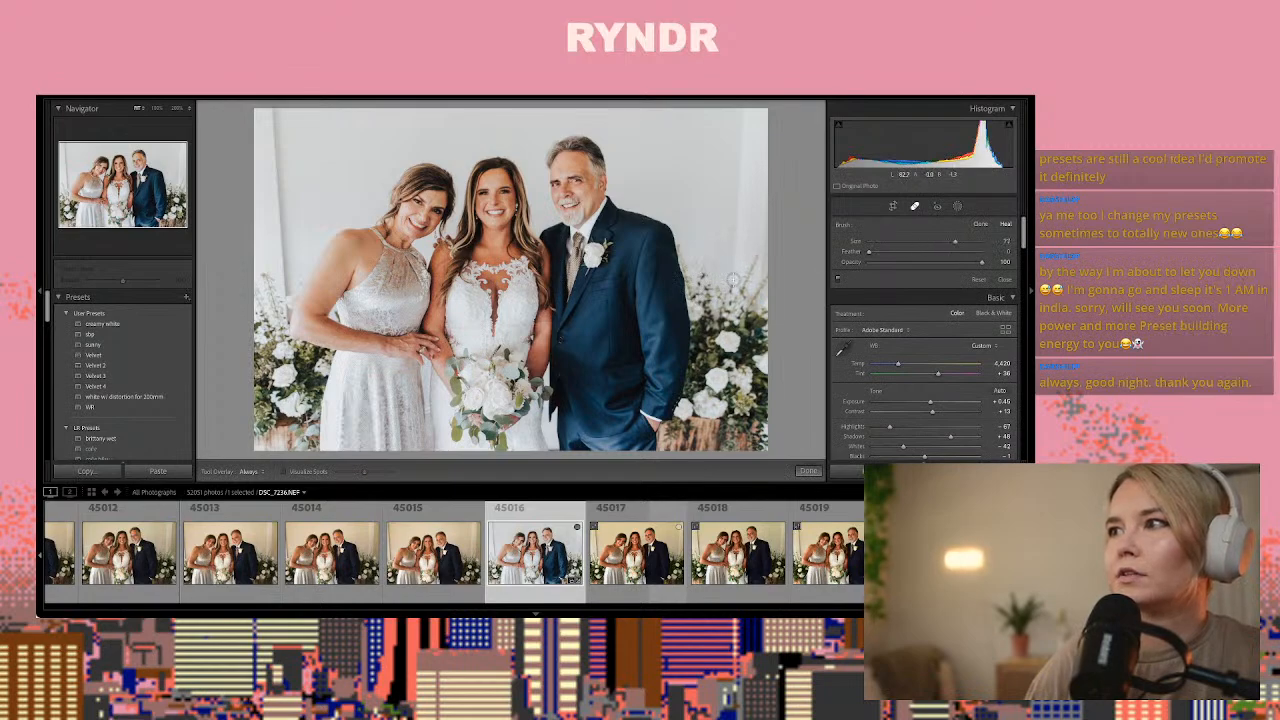
{"action": "left_click_drag", "start_coordinate": [733, 280], "coordinate": [740, 120]}
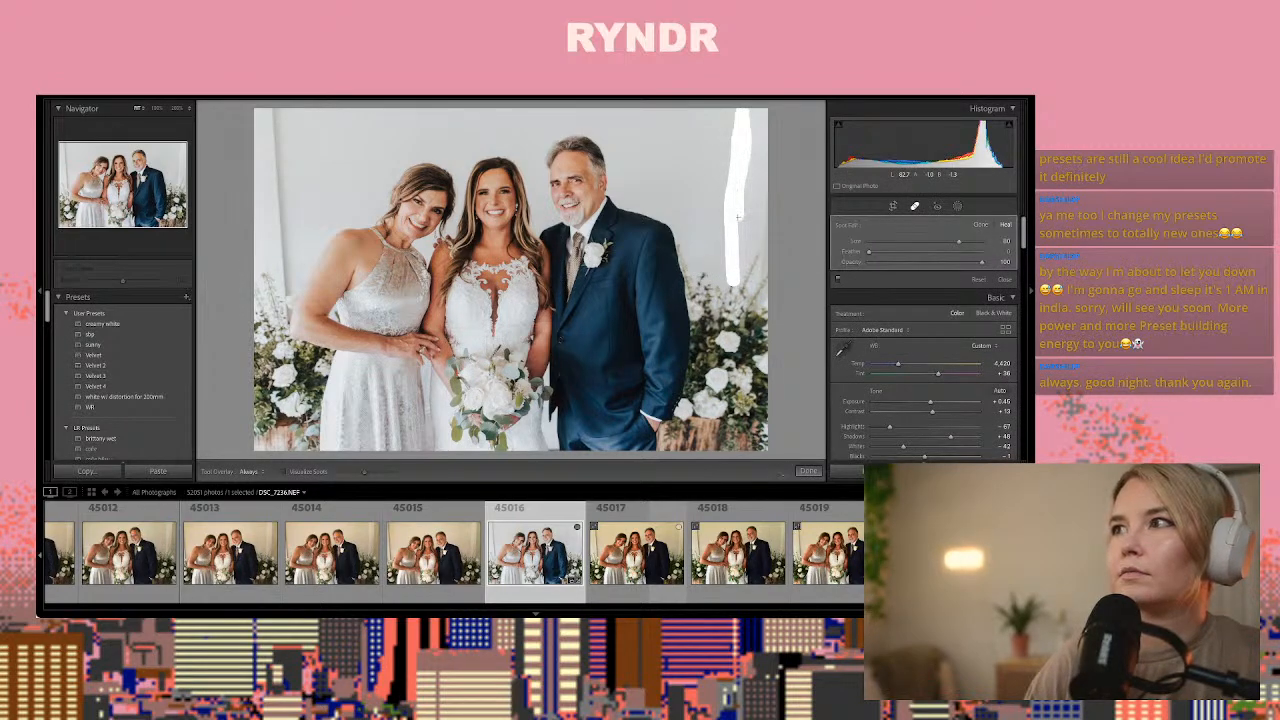
{"action": "left_click_drag", "start_coordinate": [733, 263], "coordinate": [732, 258]}
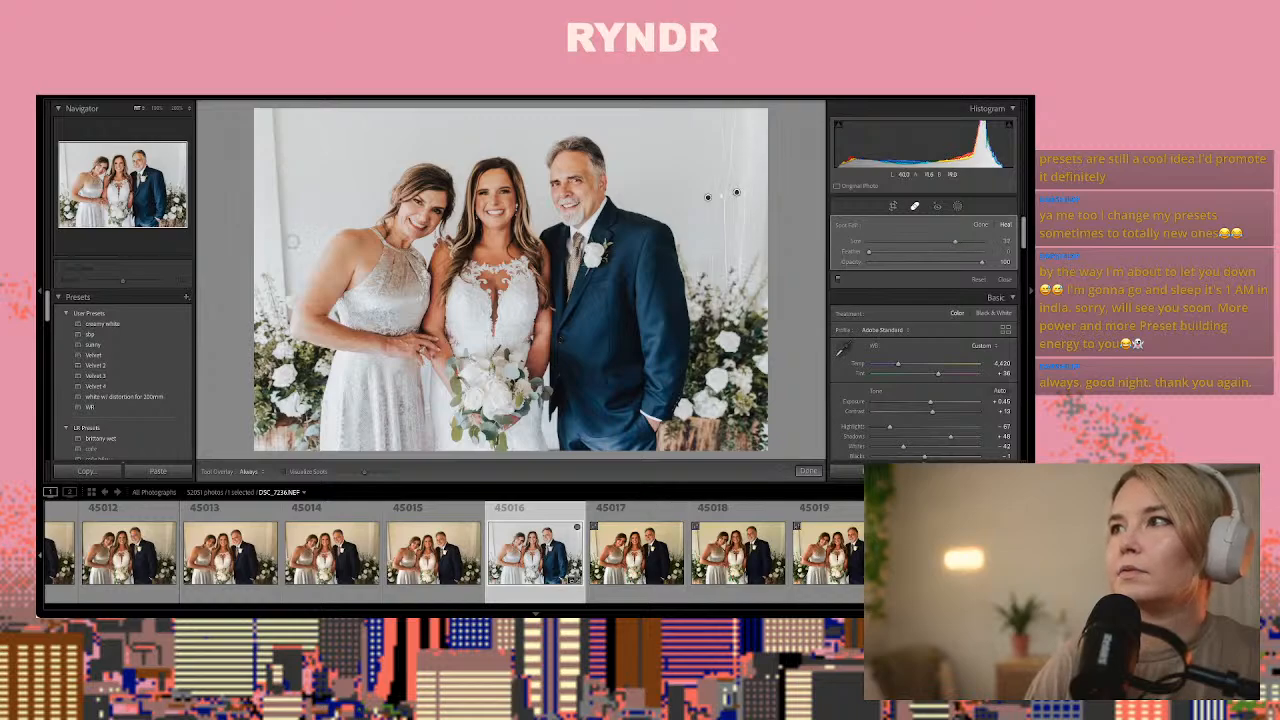
{"action": "left_click_drag", "start_coordinate": [281, 288], "coordinate": [280, 165]}
{"action": "left_click_drag", "start_coordinate": [273, 107], "coordinate": [273, 105]}
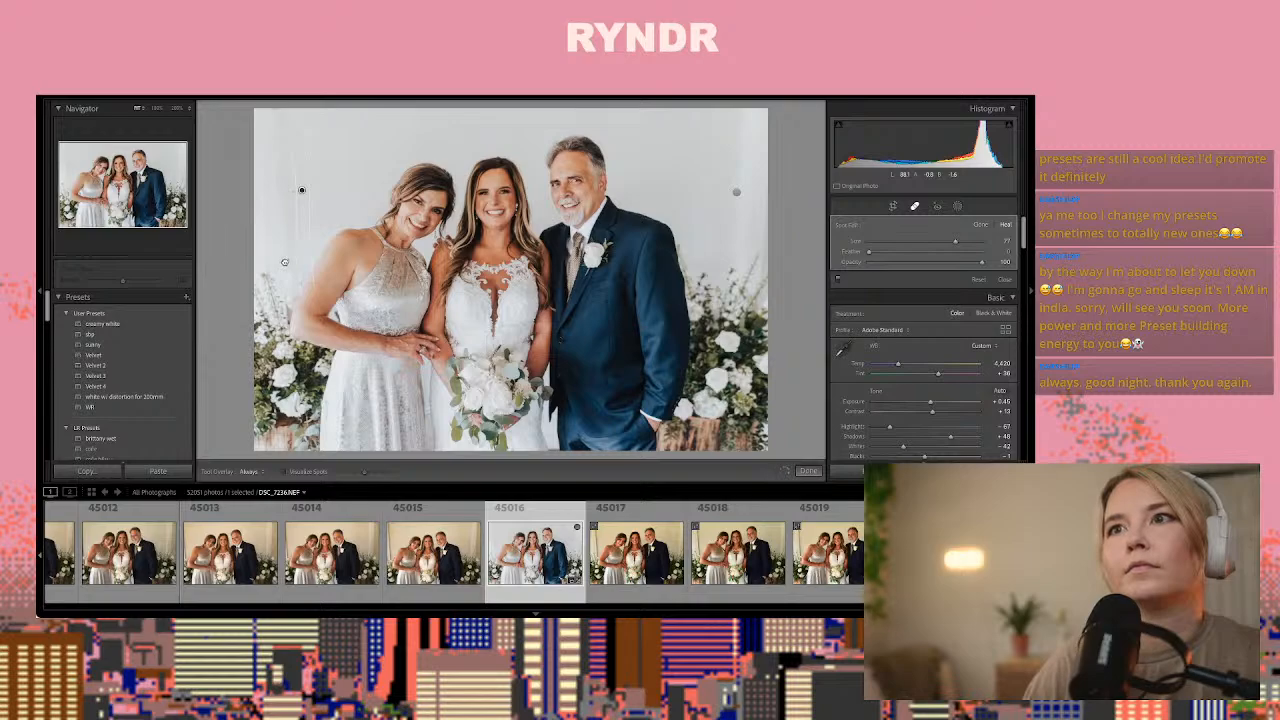
{"action": "left_click", "coordinate": [808, 470]}
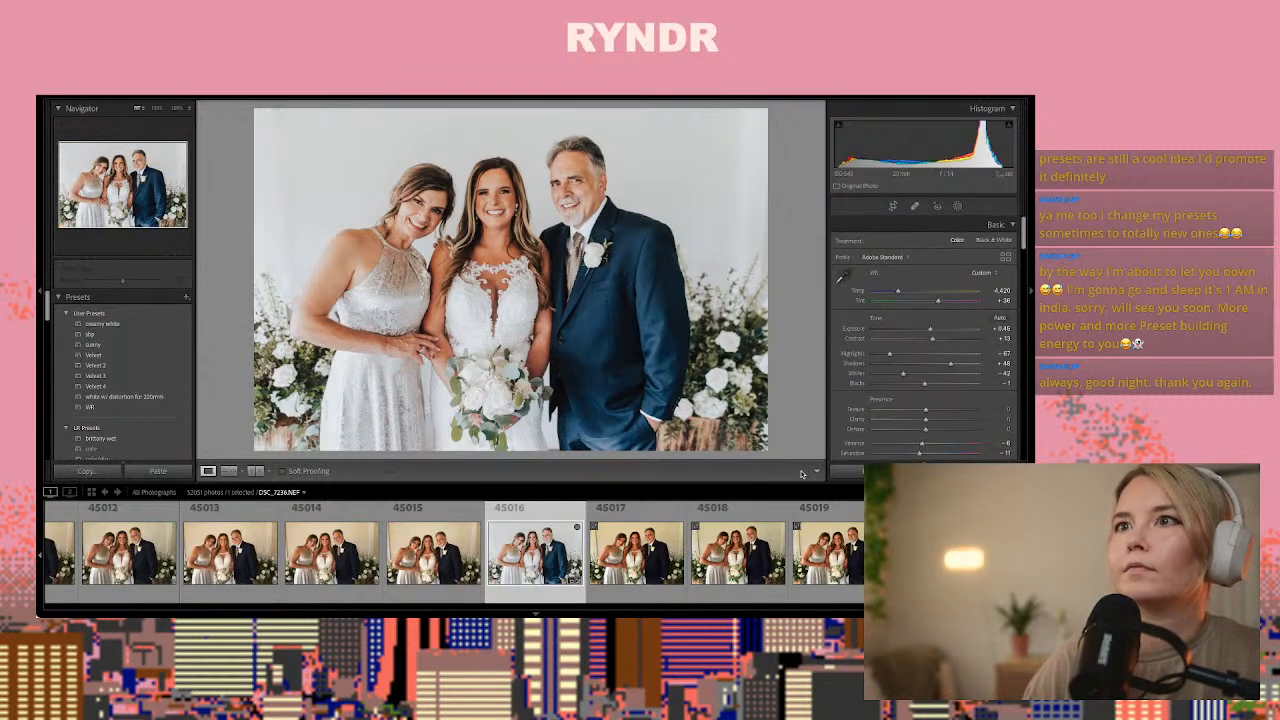
Compare the frames from 45017 through the bride and mother portraits and paste the copied develop settings onto photo 45029
{"action": "left_click", "coordinate": [655, 550]}
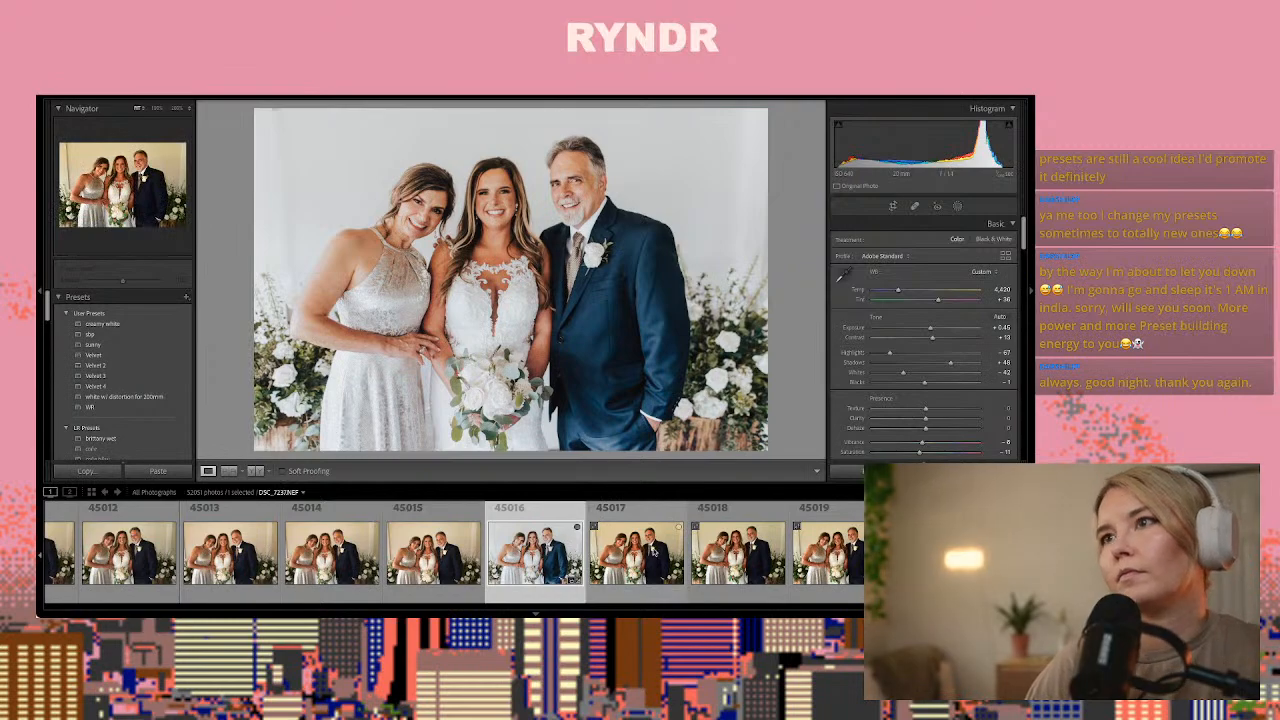
{"action": "key", "text": "Right"}
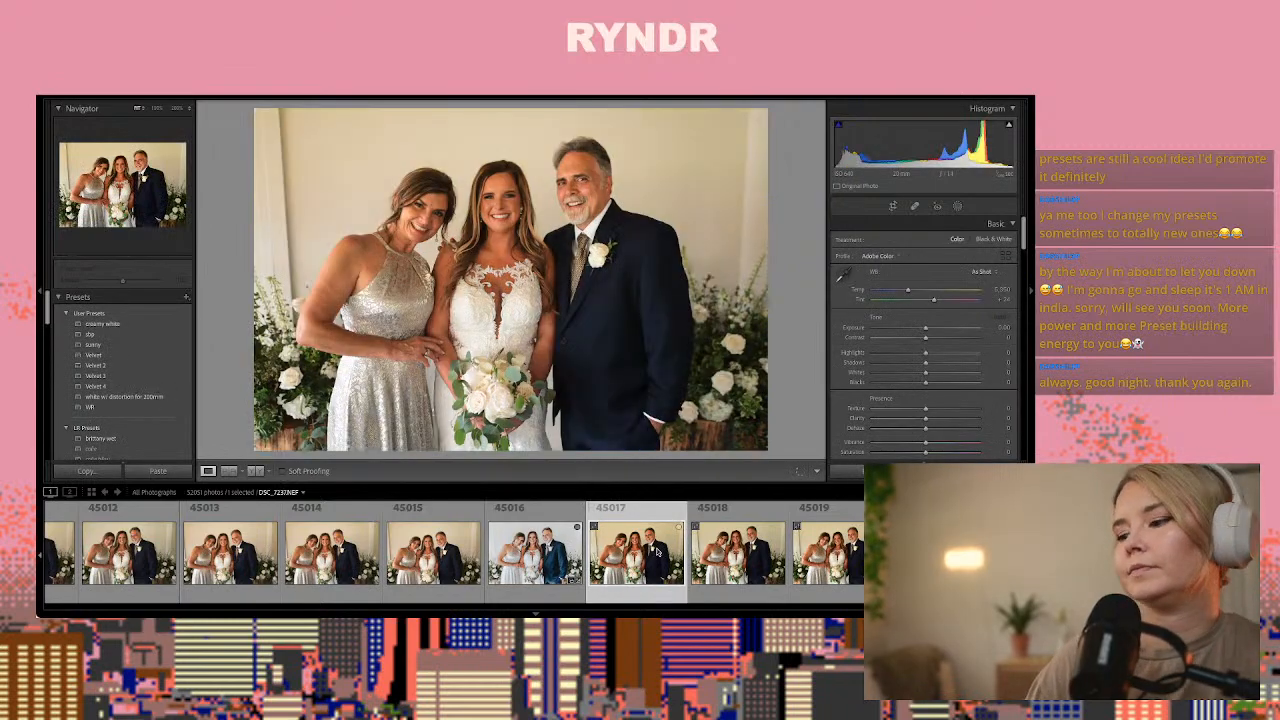
{"action": "key", "text": "Right"}
{"action": "key", "text": "Right"}
{"action": "key", "text": "Right"}
{"action": "key", "text": "Right"}
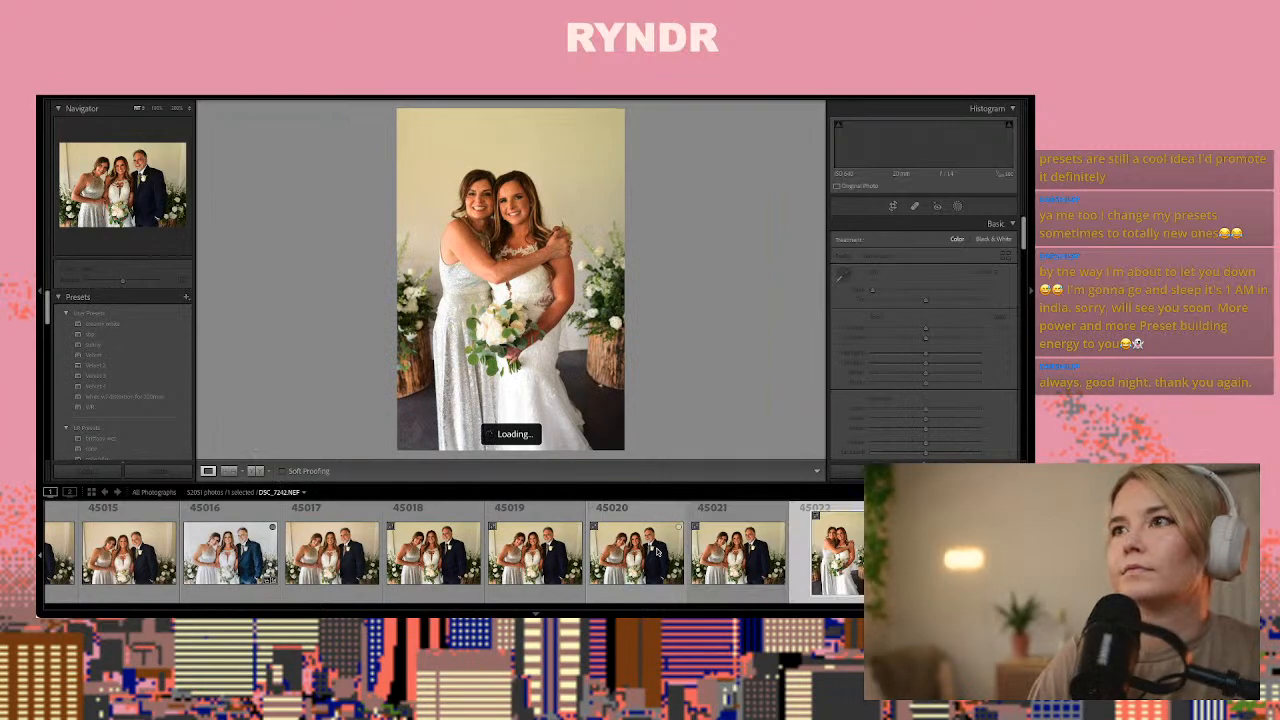
{"action": "key", "text": "Right"}
{"action": "key", "text": "Right"}
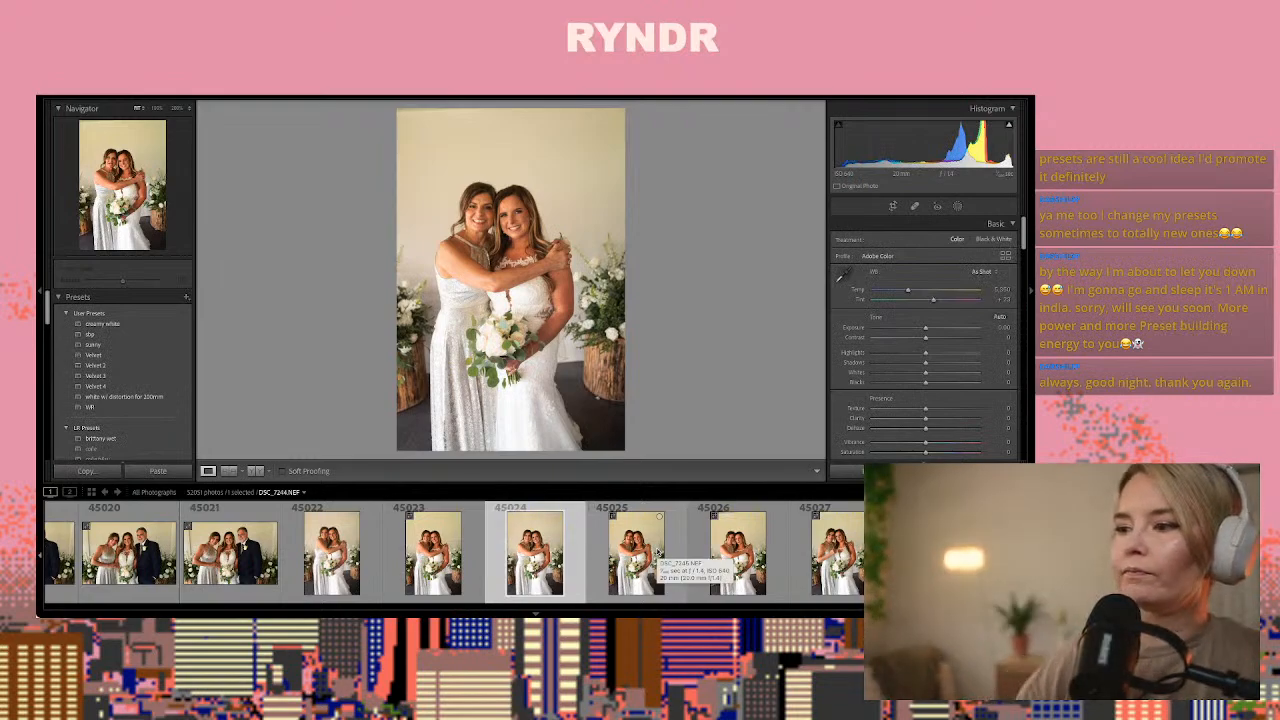
{"action": "key", "text": "Right"}
{"action": "key", "text": "Right"}
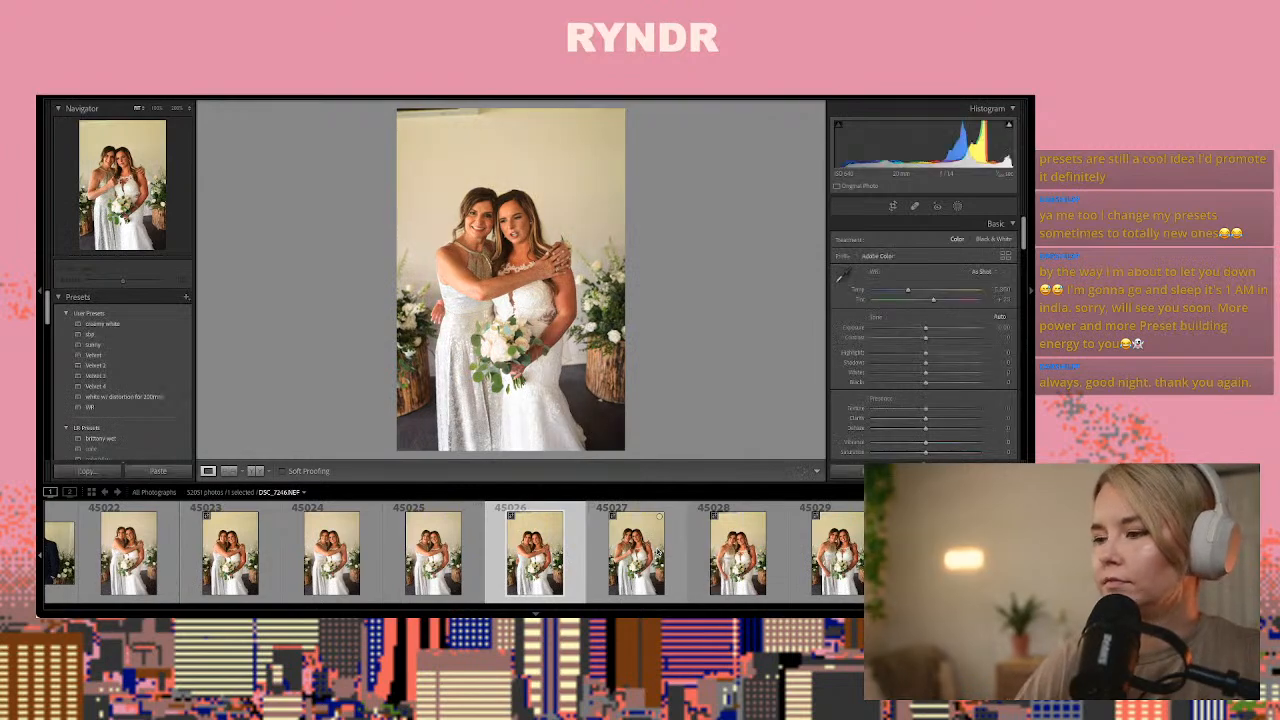
{"action": "key", "text": "Right"}
{"action": "key", "text": "Right"}
{"action": "key", "text": "Right"}
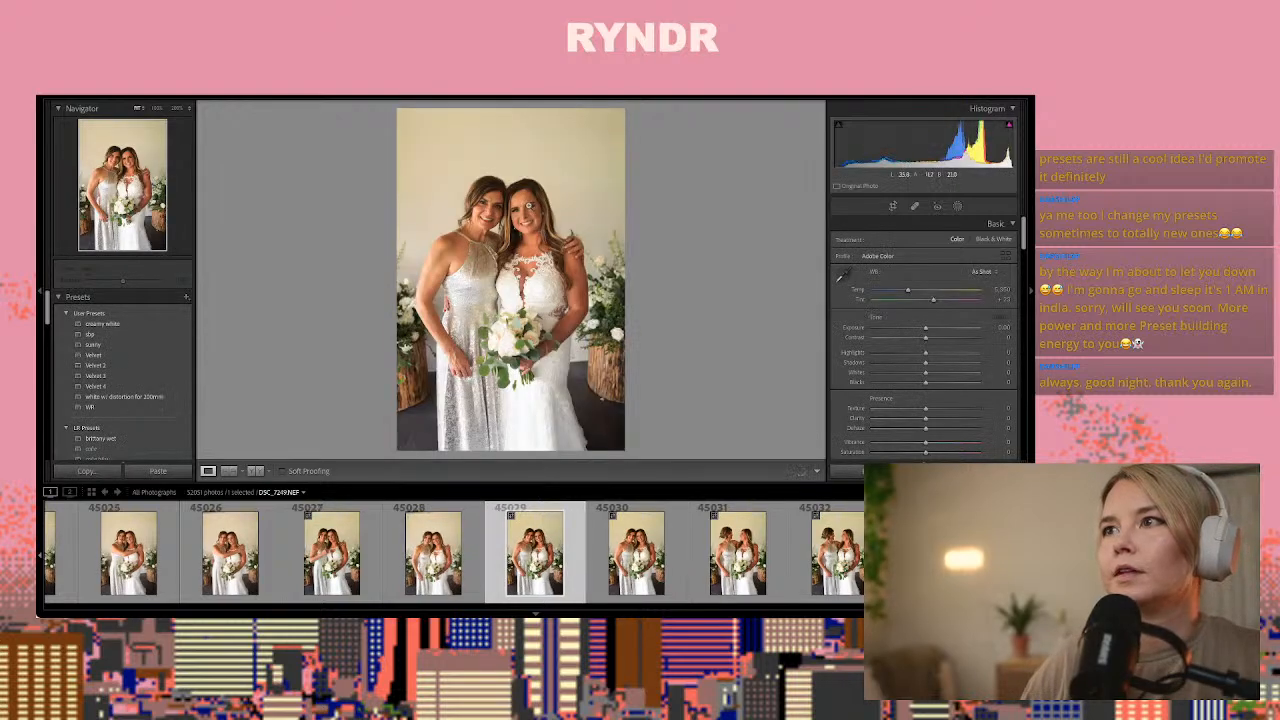
{"action": "key", "text": "ctrl+shift+v"}
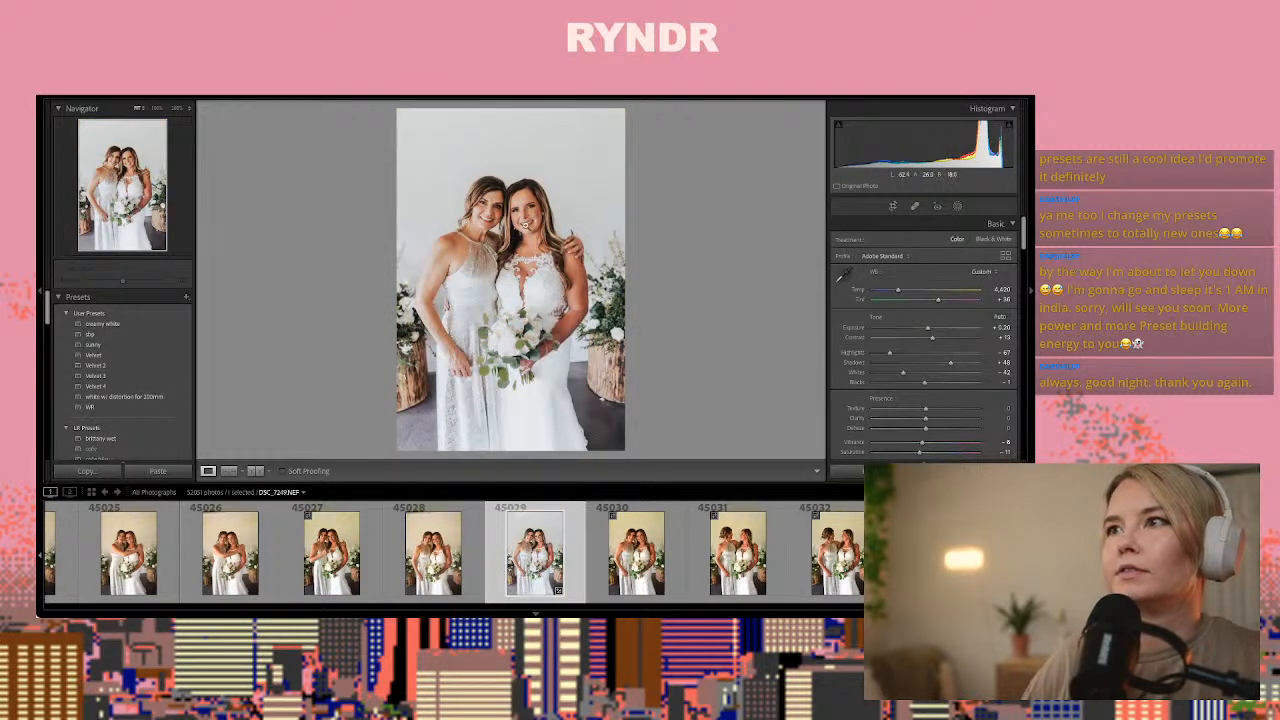
Smooth the skin under both of the mother's eyes in photo 45029 with a wrinkle eraser brush mask
{"action": "left_click", "coordinate": [483, 204]}
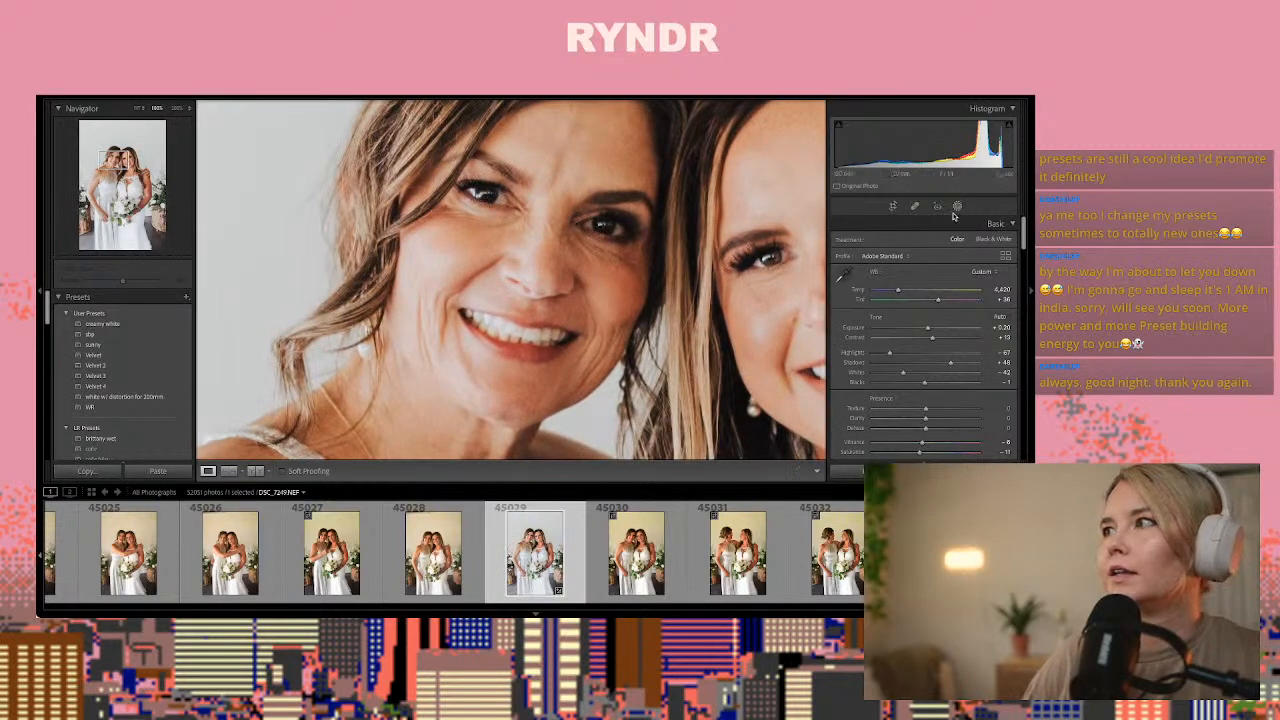
{"action": "key", "text": "k"}
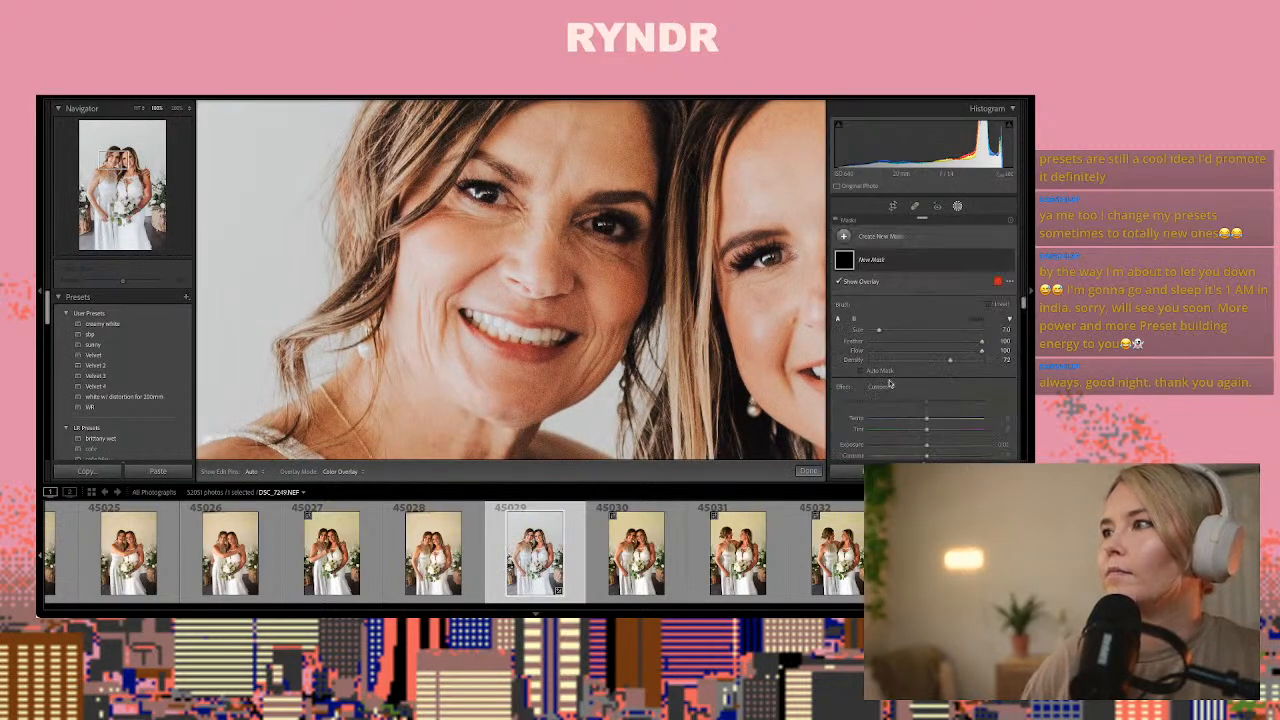
{"action": "left_click", "coordinate": [880, 386]}
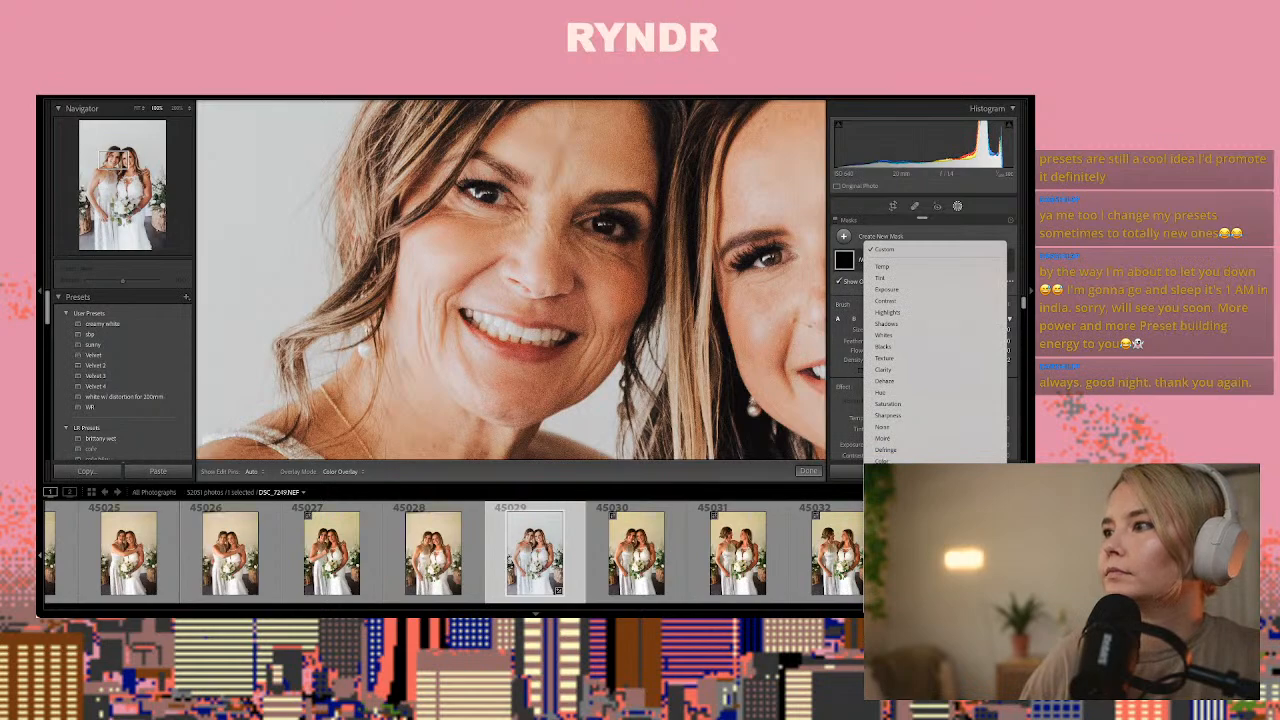
{"action": "left_click", "coordinate": [895, 570]}
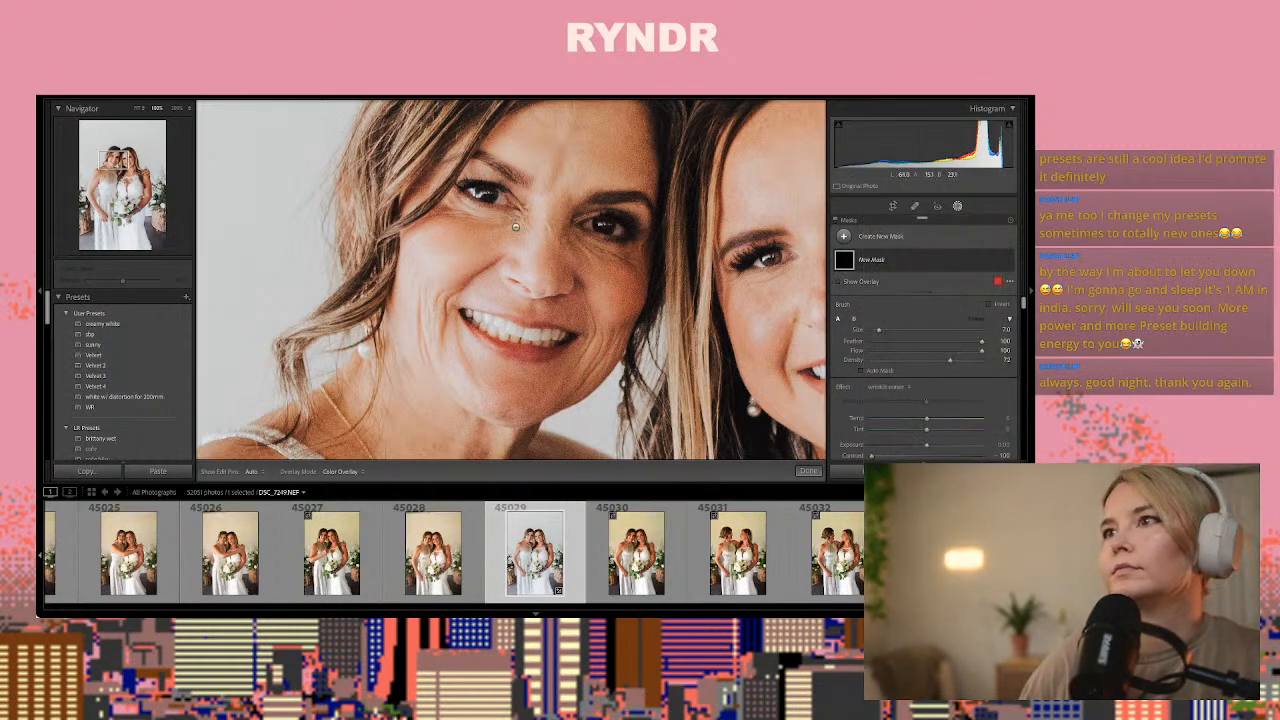
{"action": "left_click_drag", "start_coordinate": [519, 227], "coordinate": [486, 212]}
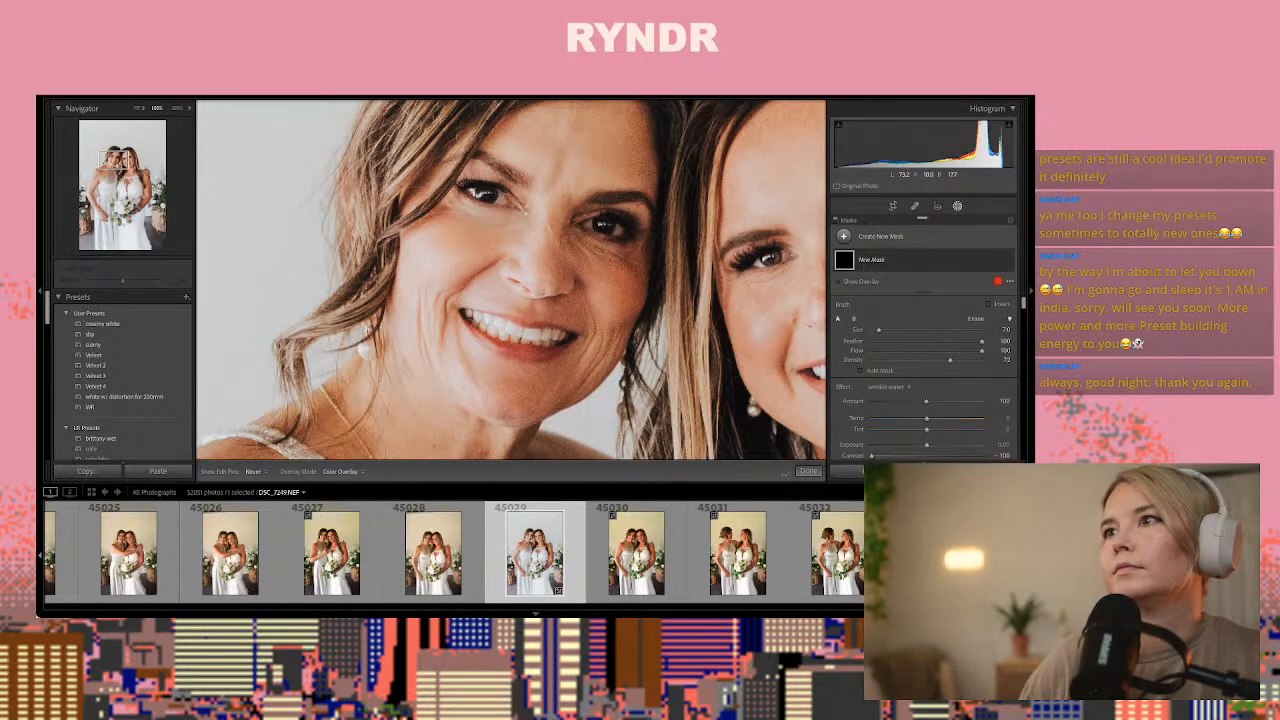
{"action": "left_click_drag", "start_coordinate": [572, 237], "coordinate": [630, 261]}
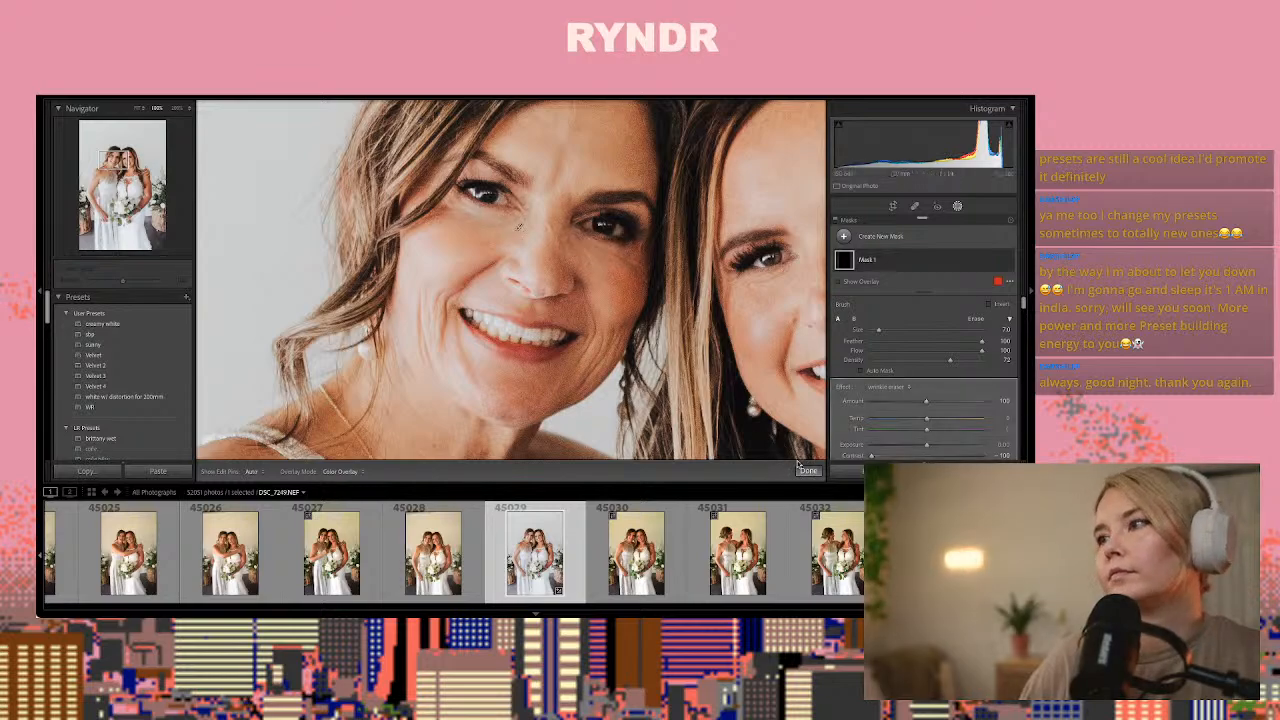
{"action": "left_click", "coordinate": [808, 471]}
{"action": "key", "text": "z"}
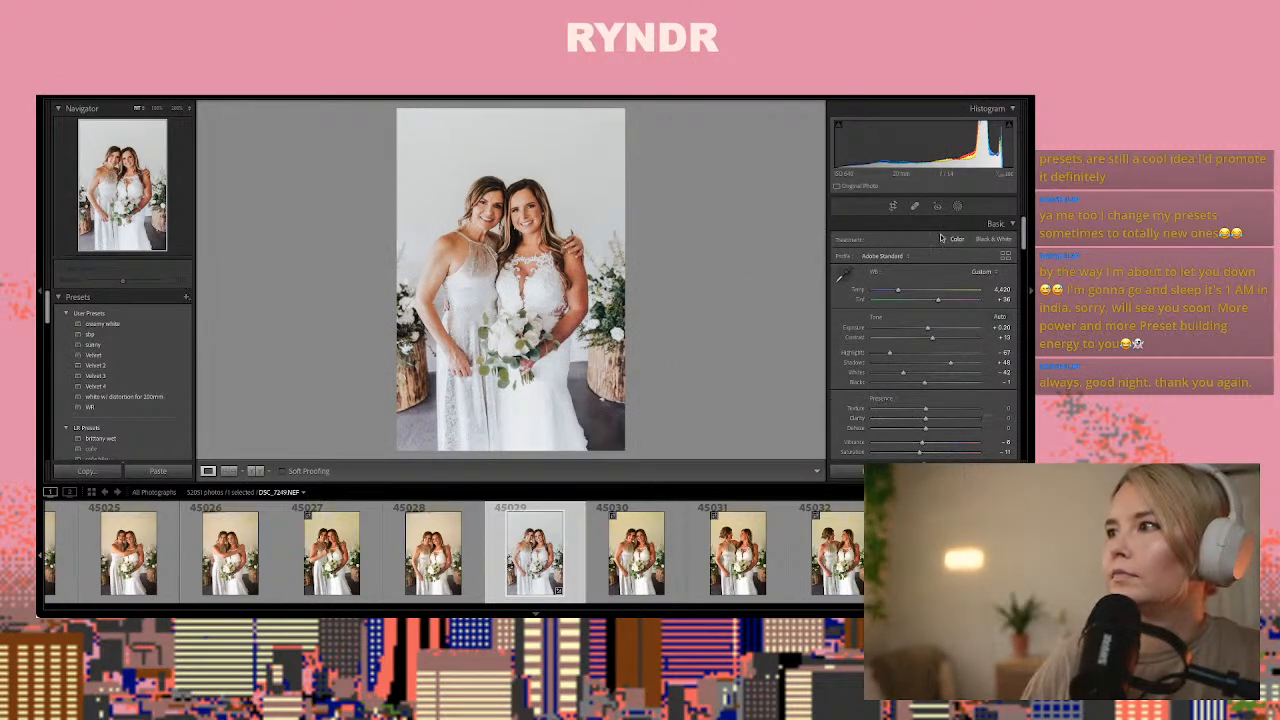
Add a second brush mask over the mother's face in photo 45029 with texture at about -62 and clarity at about -63
{"action": "left_click", "coordinate": [958, 207]}
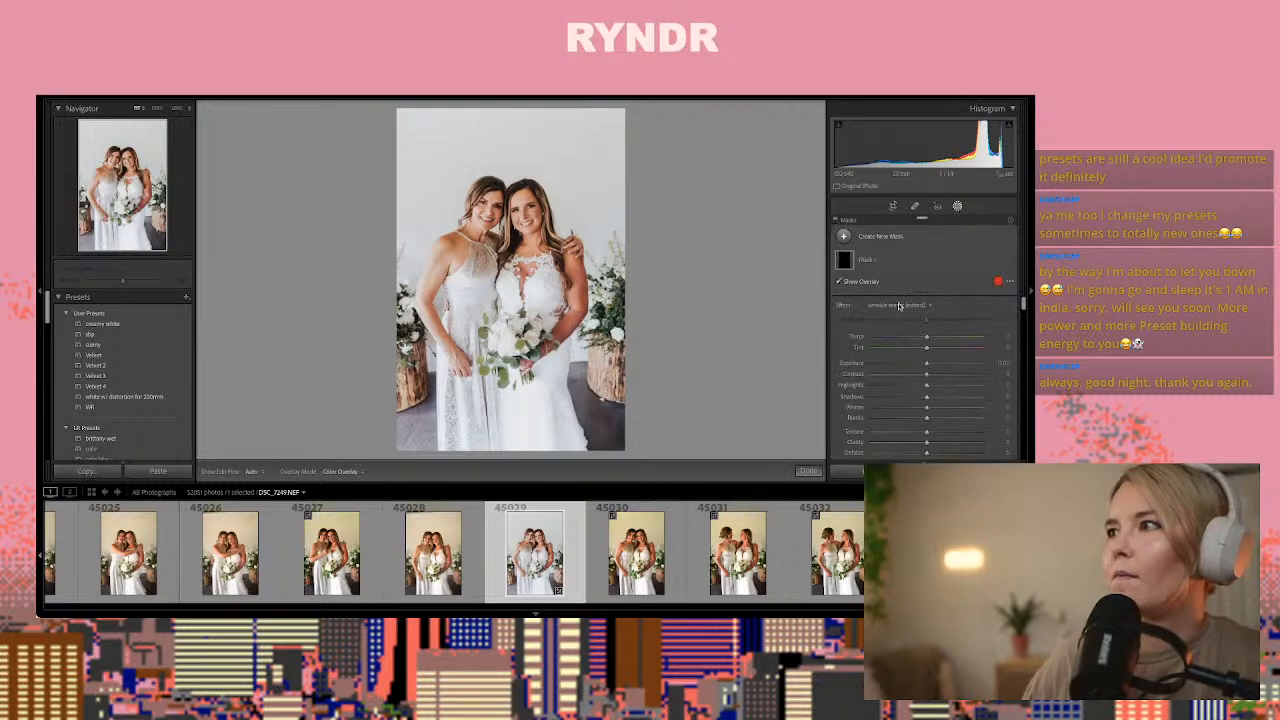
{"action": "left_click", "coordinate": [899, 306]}
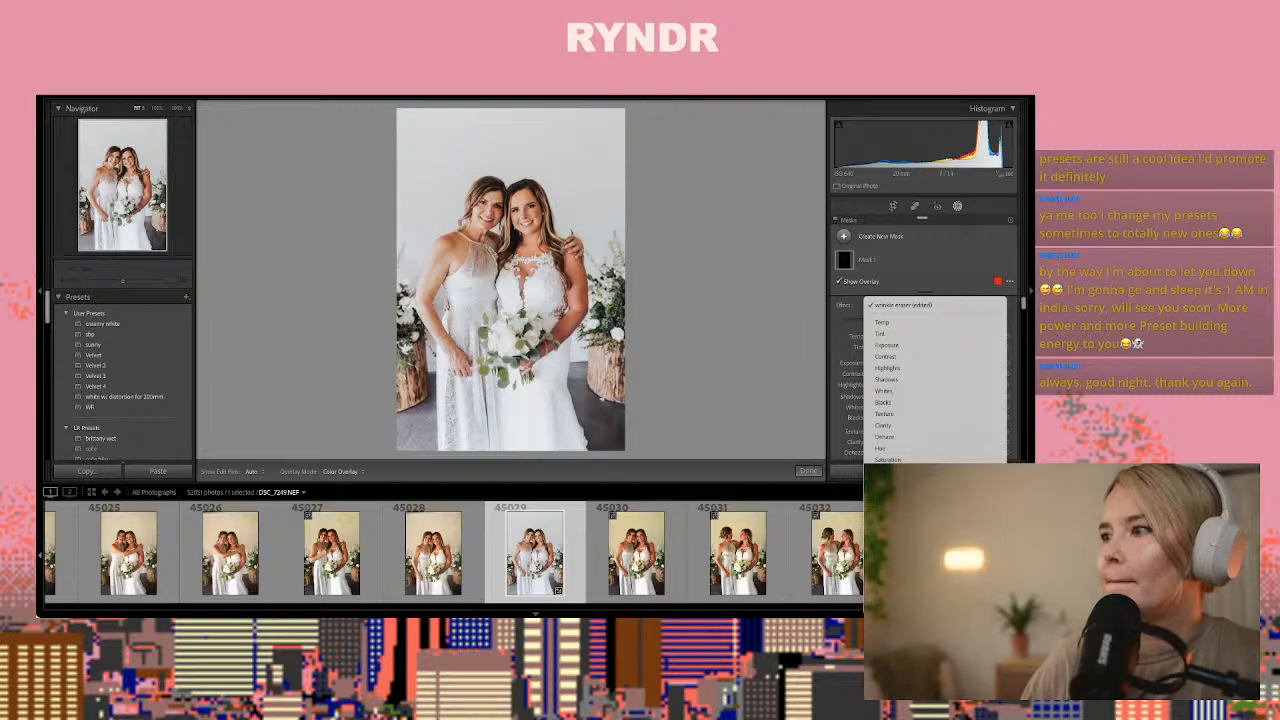
{"action": "left_click", "coordinate": [829, 344]}
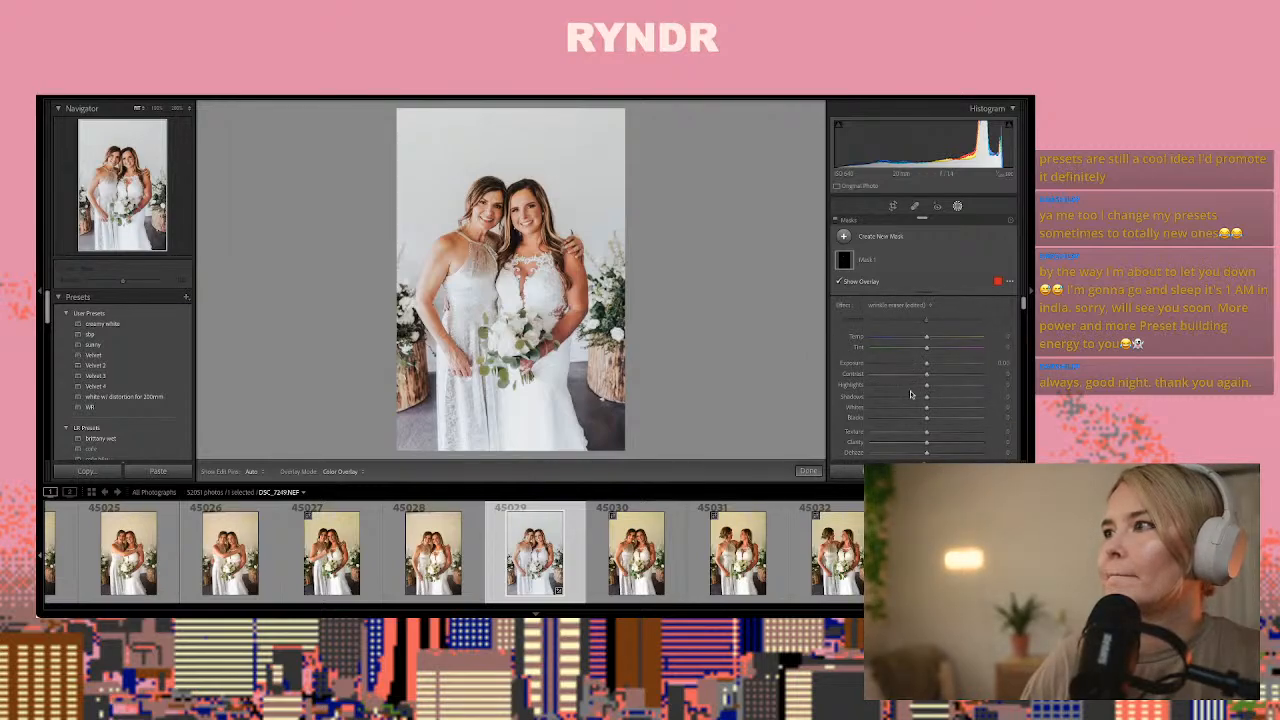
{"action": "left_click", "coordinate": [893, 432]}
{"action": "left_click", "coordinate": [892, 442]}
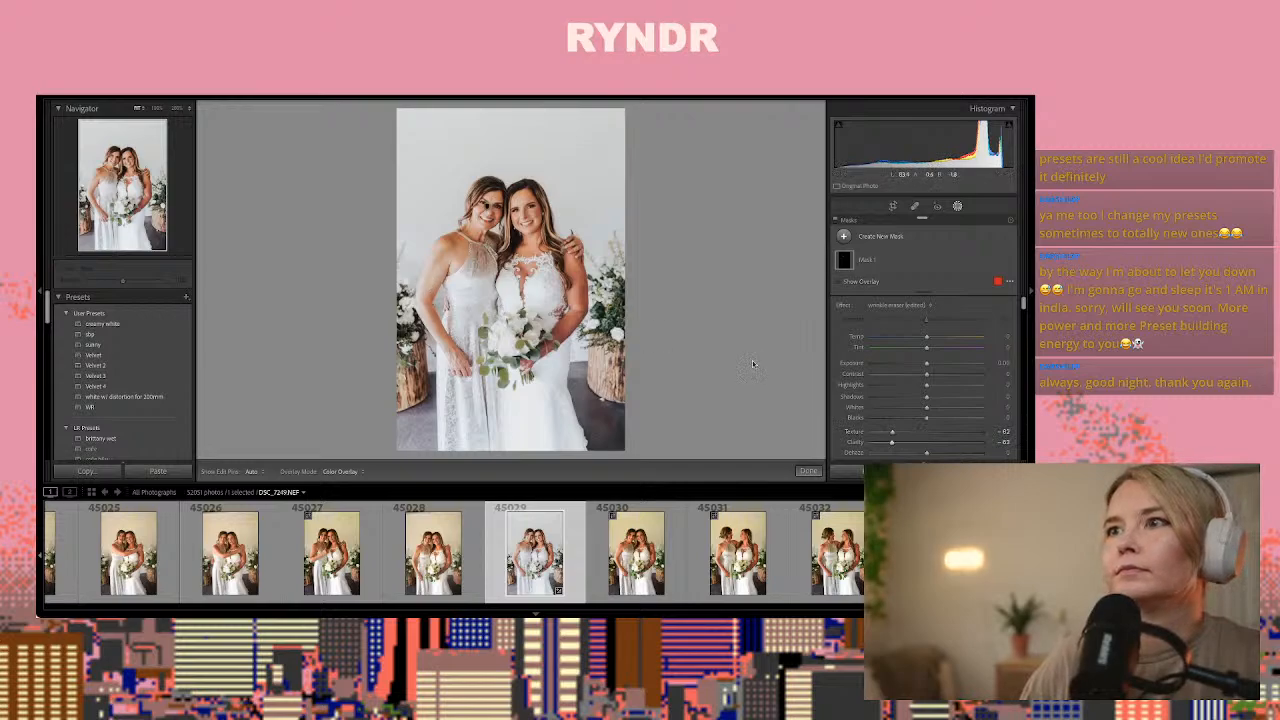
{"action": "left_click", "coordinate": [843, 236]}
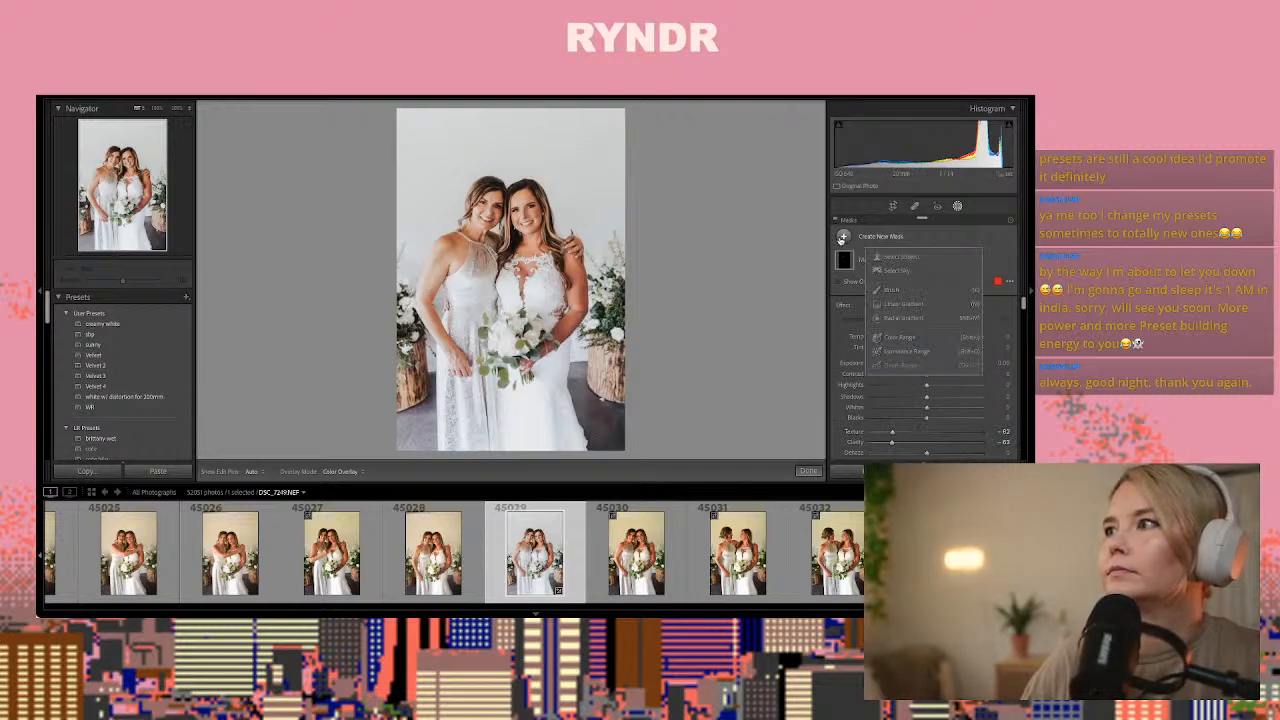
{"action": "left_click", "coordinate": [892, 304]}
{"action": "scroll", "coordinate": [886, 428], "scroll_direction": "down", "scroll_amount": 5}
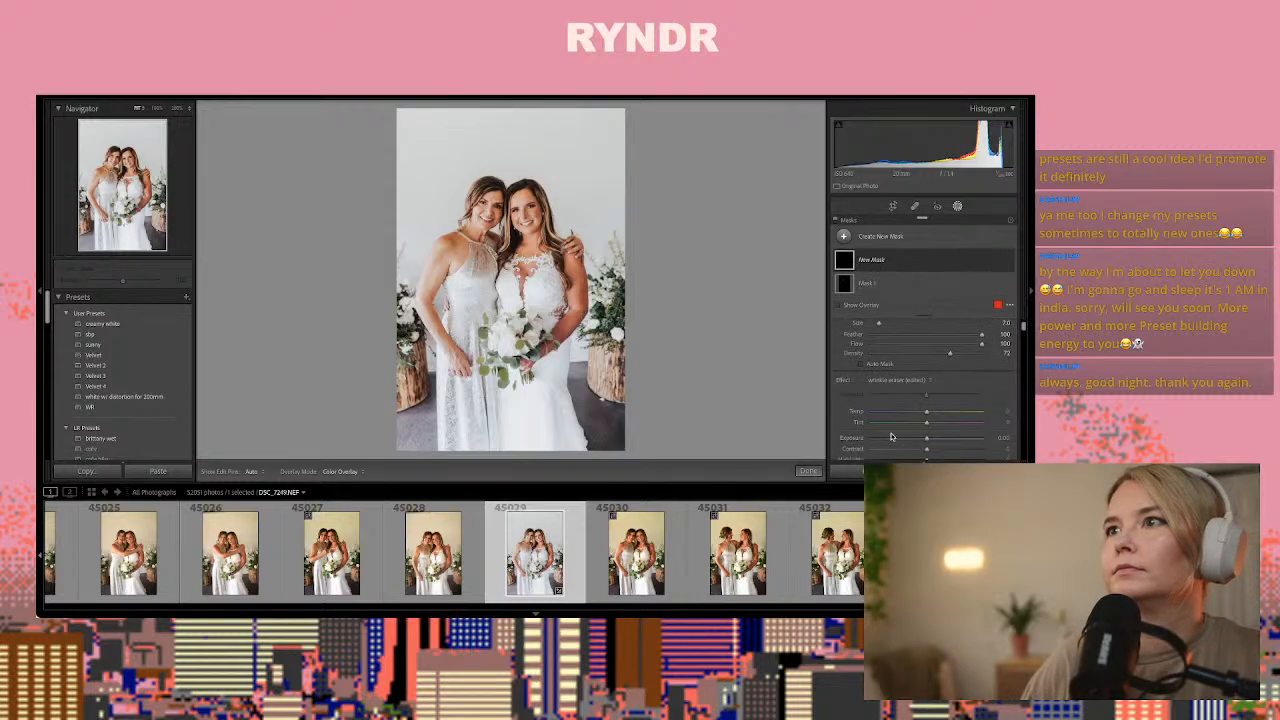
{"action": "scroll", "coordinate": [891, 436], "scroll_direction": "down", "scroll_amount": 2}
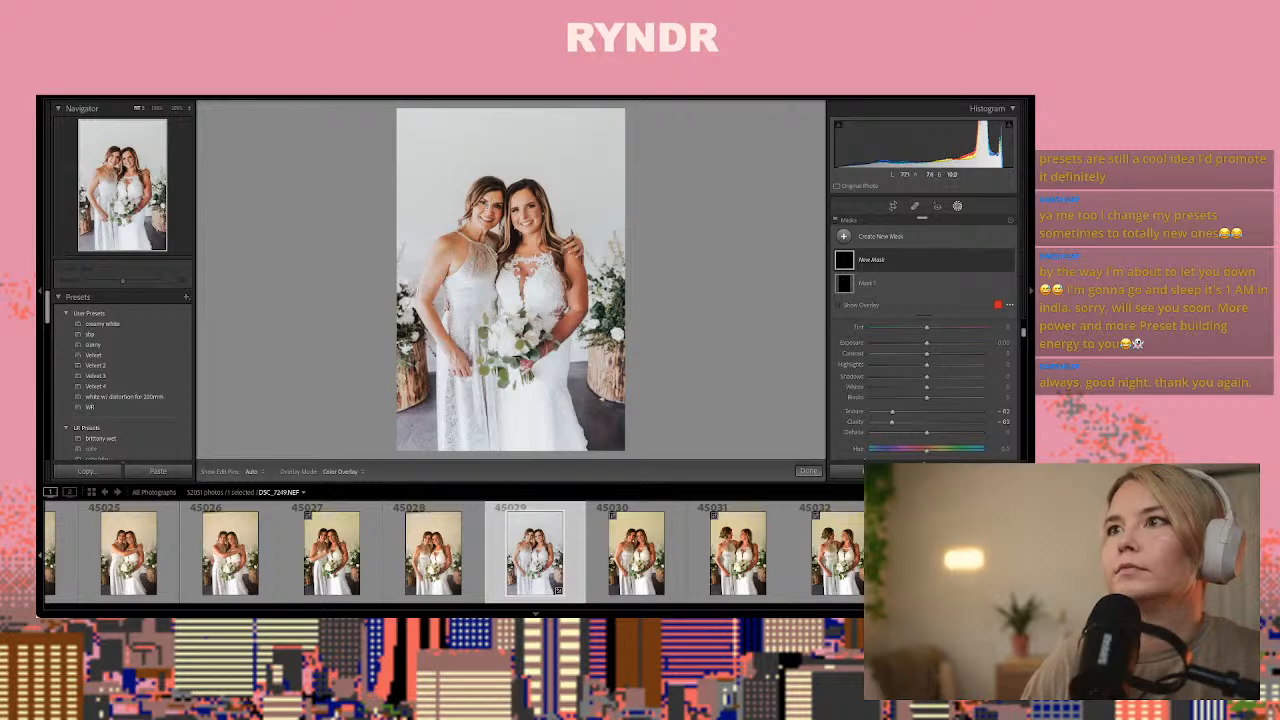
{"action": "left_click", "coordinate": [487, 206]}
{"action": "left_click", "coordinate": [808, 470]}
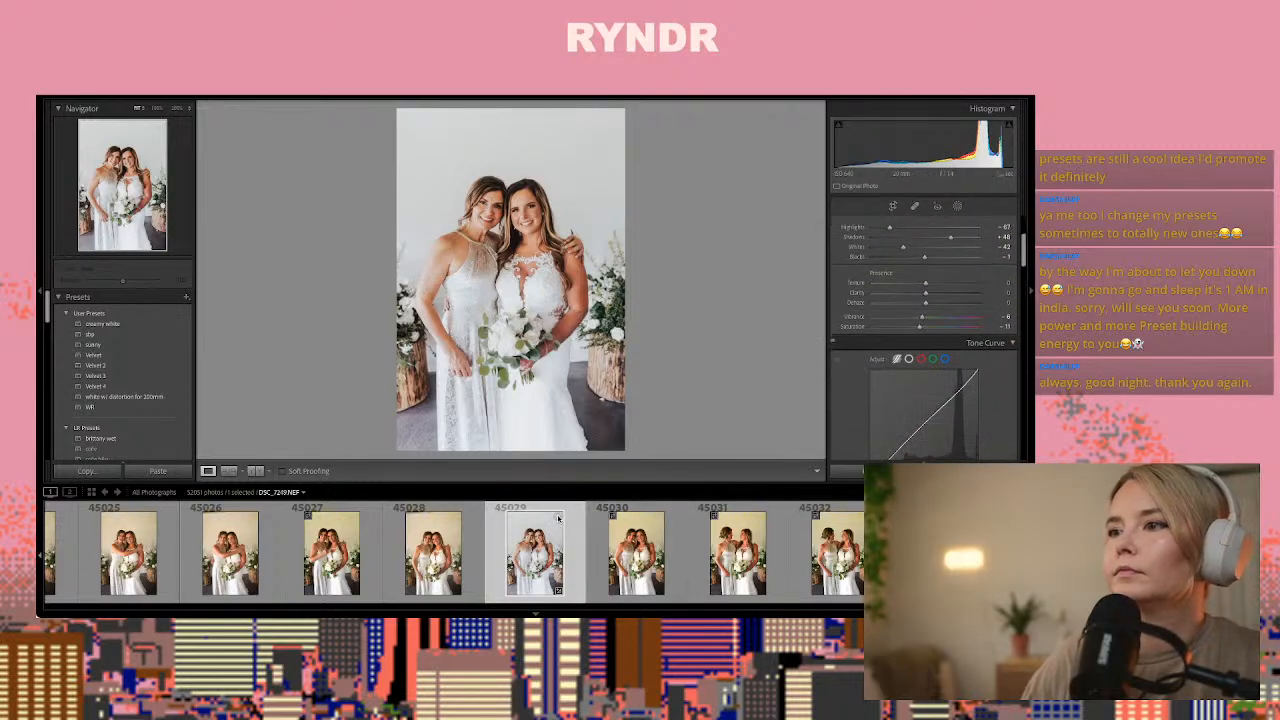
Compare frames 45030 to 45034 of the bride and her mother and paste the copied develop settings onto photo 45032
{"action": "left_click", "coordinate": [600, 520]}
{"action": "key", "text": "Right"}
{"action": "key", "text": "Right"}
{"action": "key", "text": "Right"}
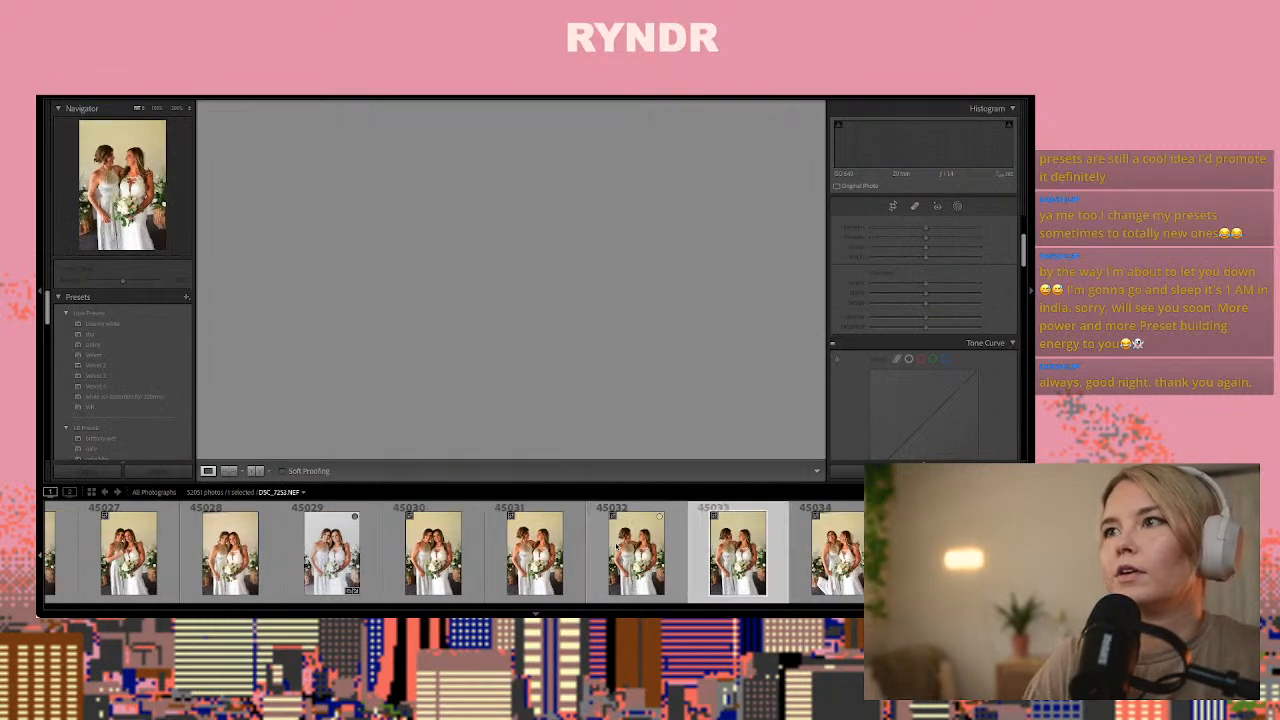
{"action": "key", "text": "Right"}
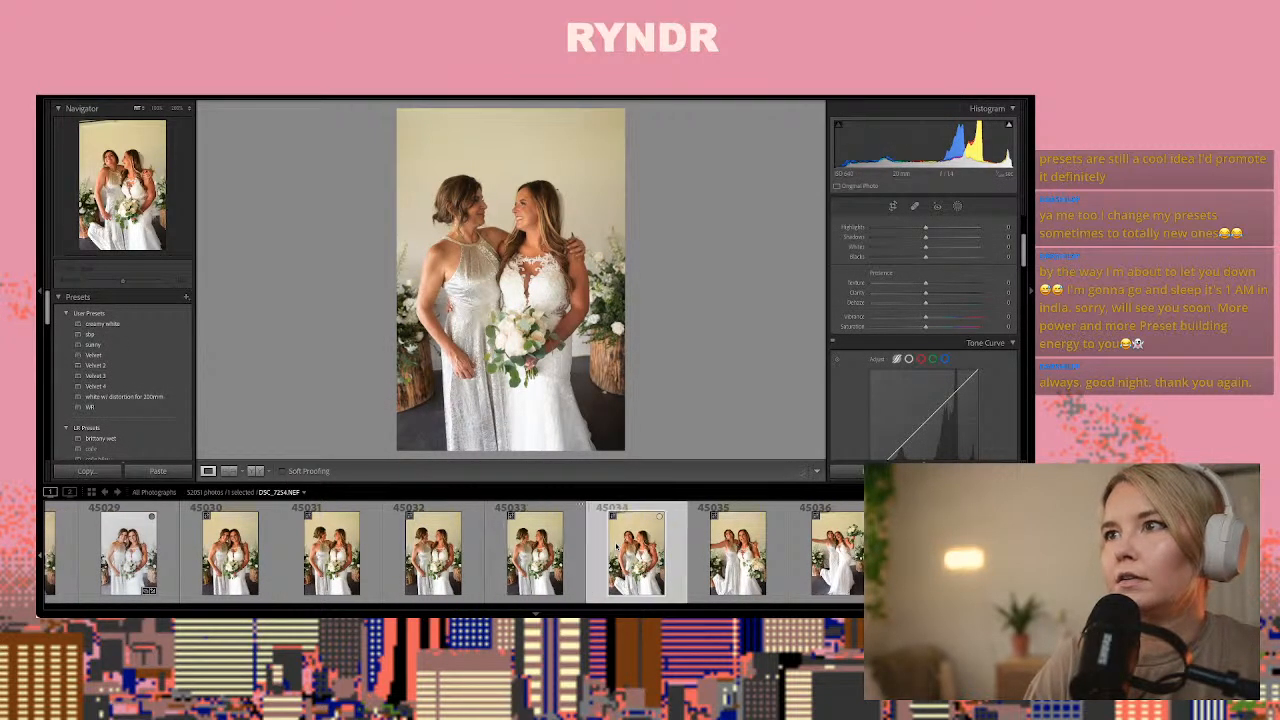
{"action": "key", "text": "Left"}
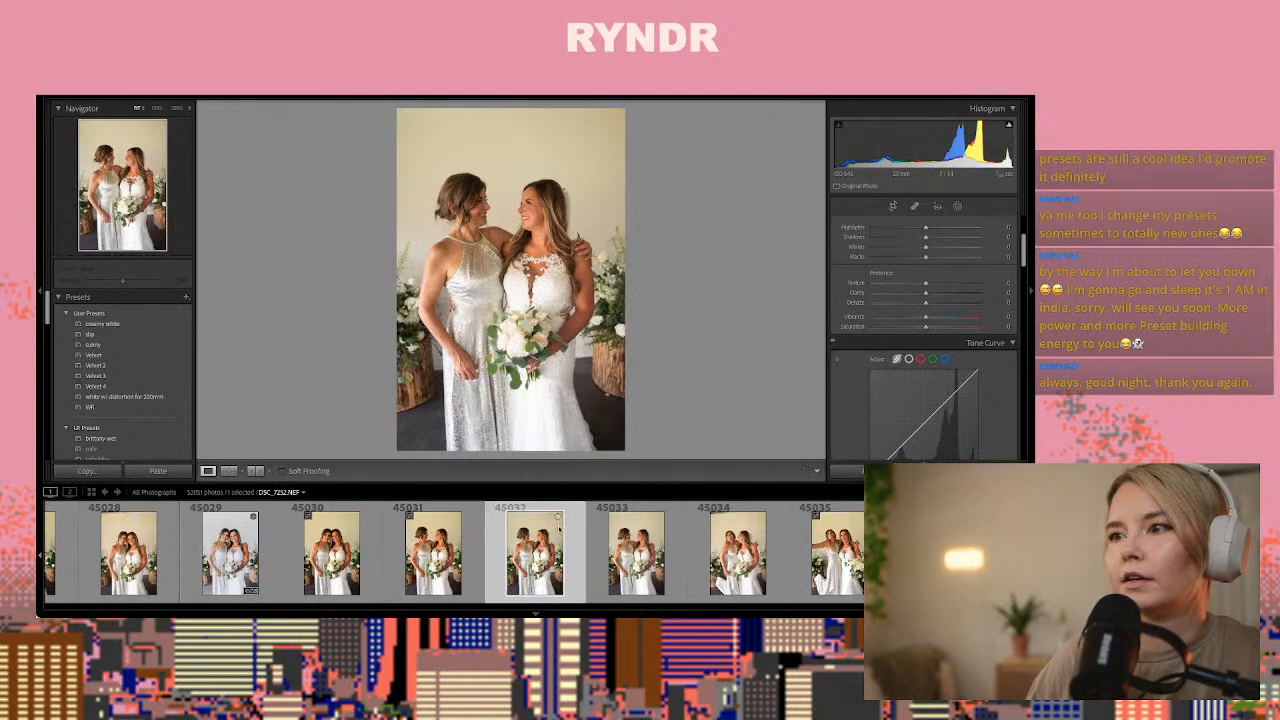
{"action": "key", "text": "ctrl+shift+v"}
Review the unedited frames of the bride and her mother from 45033 up to the first bride and father portrait
{"action": "key", "text": "Right"}
{"action": "key", "text": "Right"}
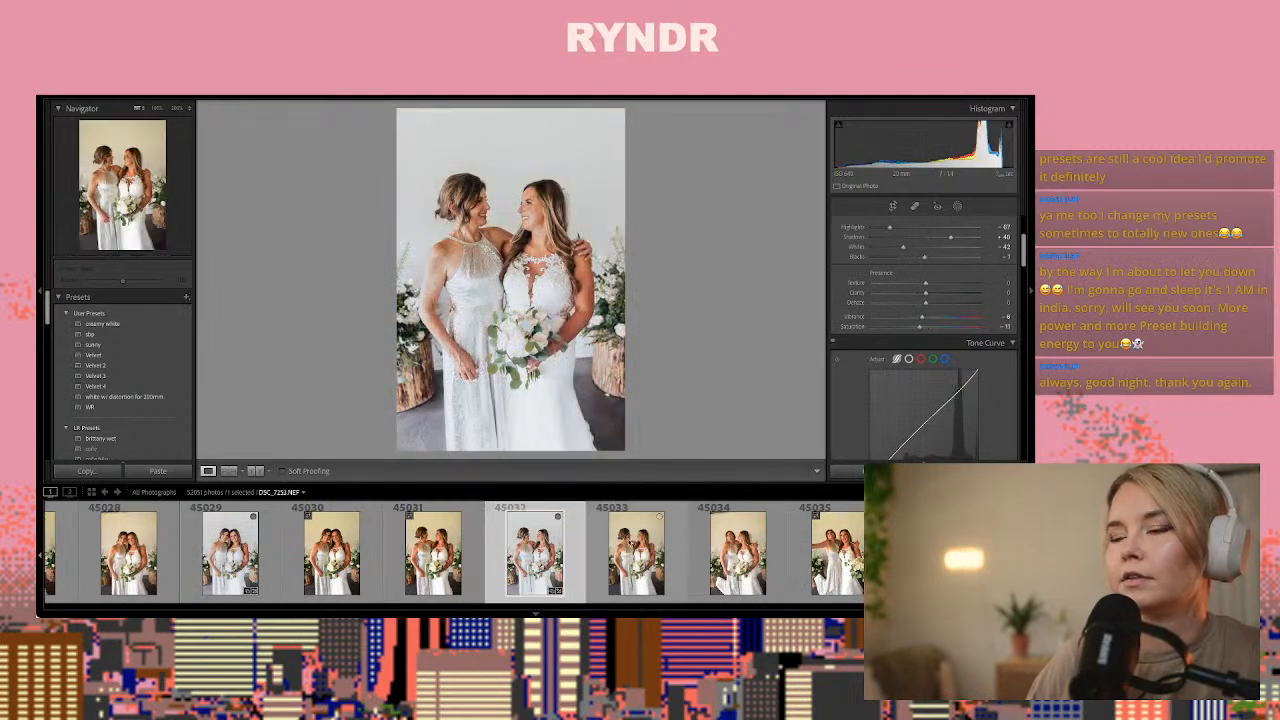
{"action": "key", "text": "Right"}
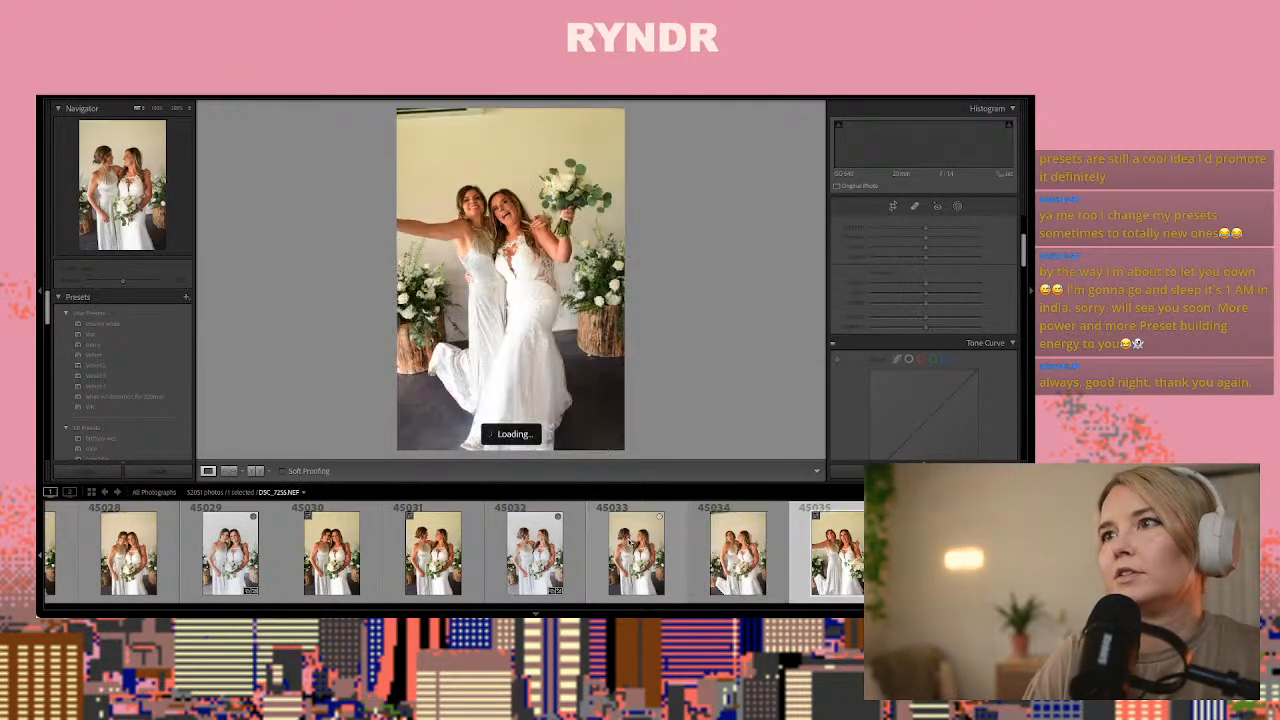
{"action": "key", "text": "Right"}
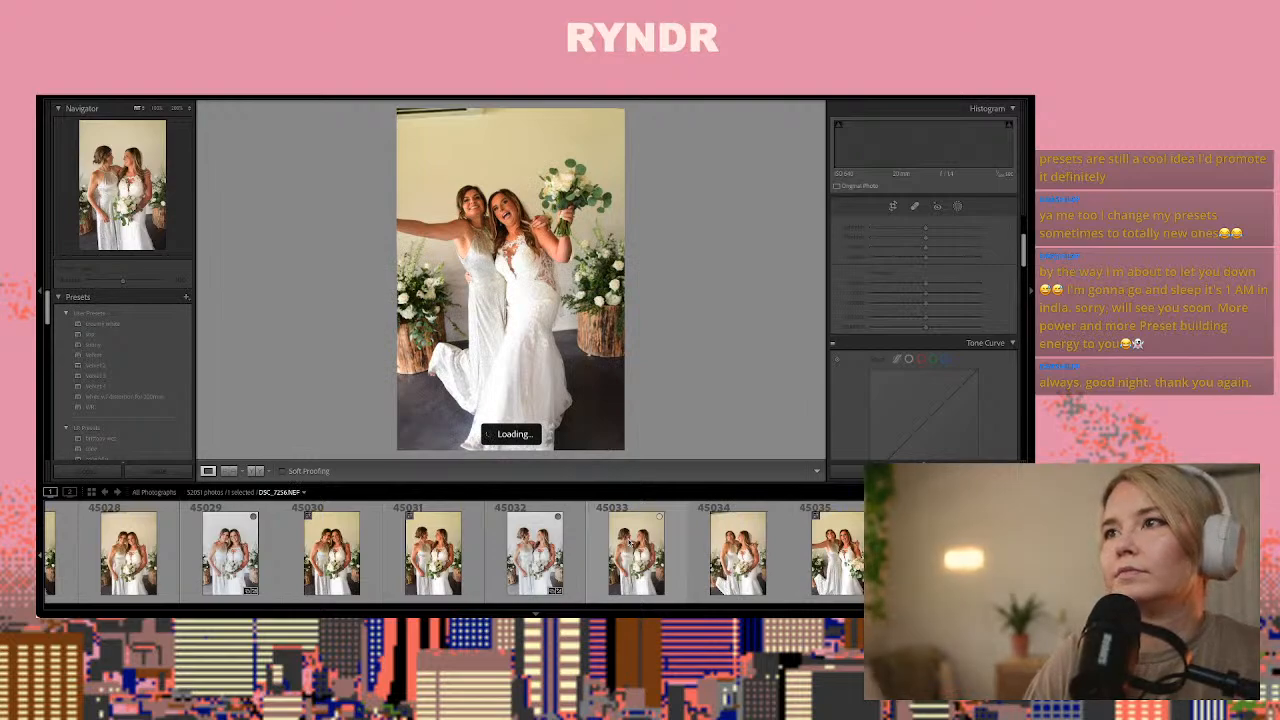
{"action": "key", "text": "Right"}
{"action": "key", "text": "Right"}
{"action": "key", "text": "Right"}
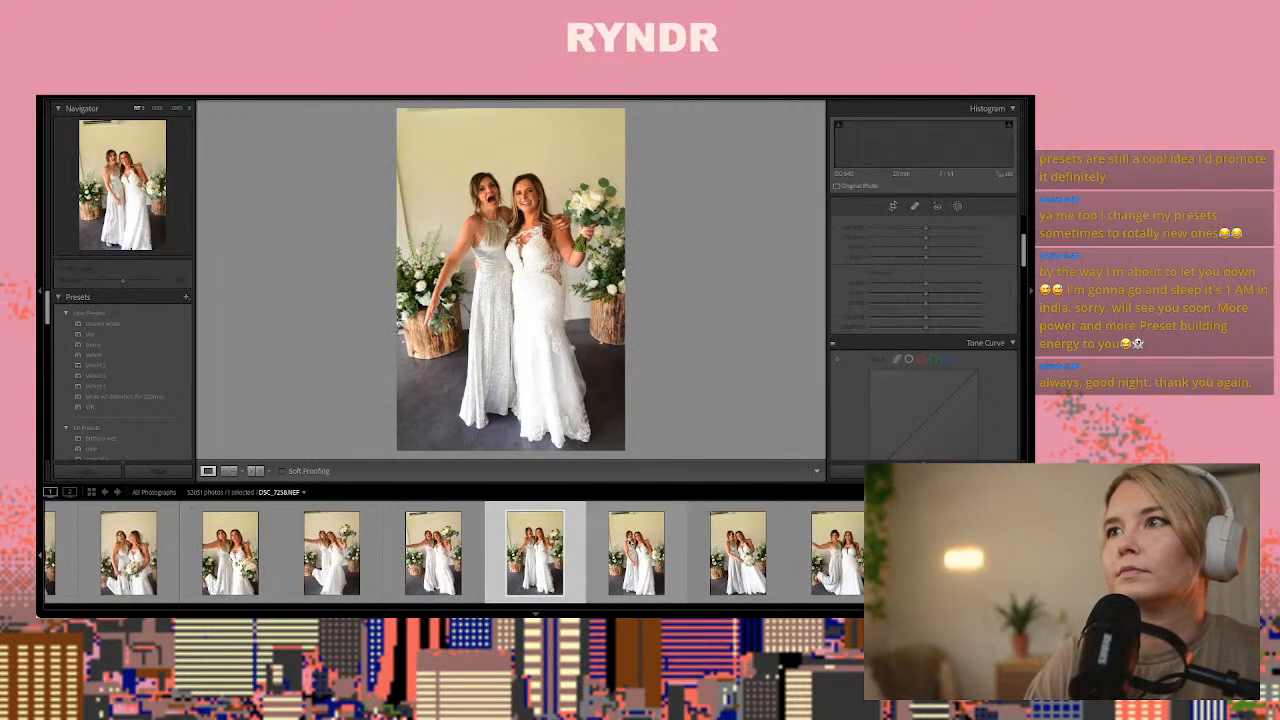
{"action": "key", "text": "Right"}
{"action": "key", "text": "Right"}
{"action": "key", "text": "Right"}
{"action": "key", "text": "Right"}
{"action": "key", "text": "Right"}
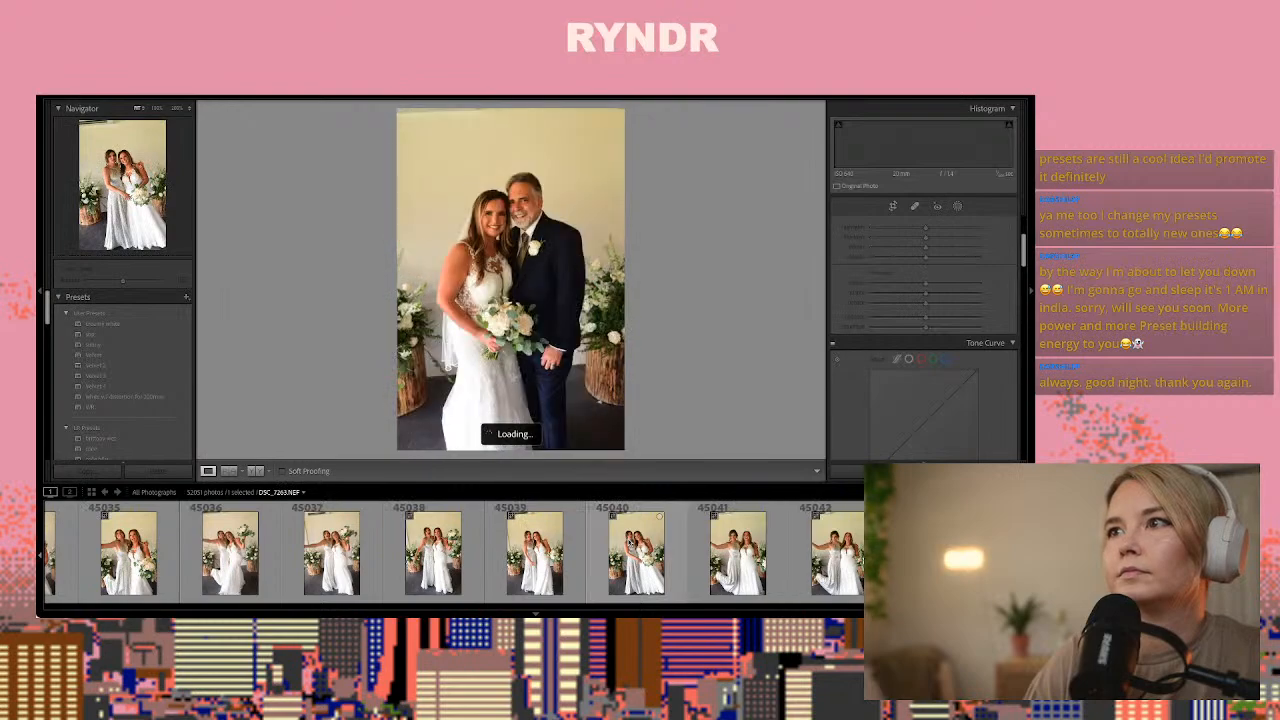
Go back through the bride and mother frames to photo 45034 and paste the copied develop settings onto it
{"action": "key", "text": "Left"}
{"action": "key", "text": "Left"}
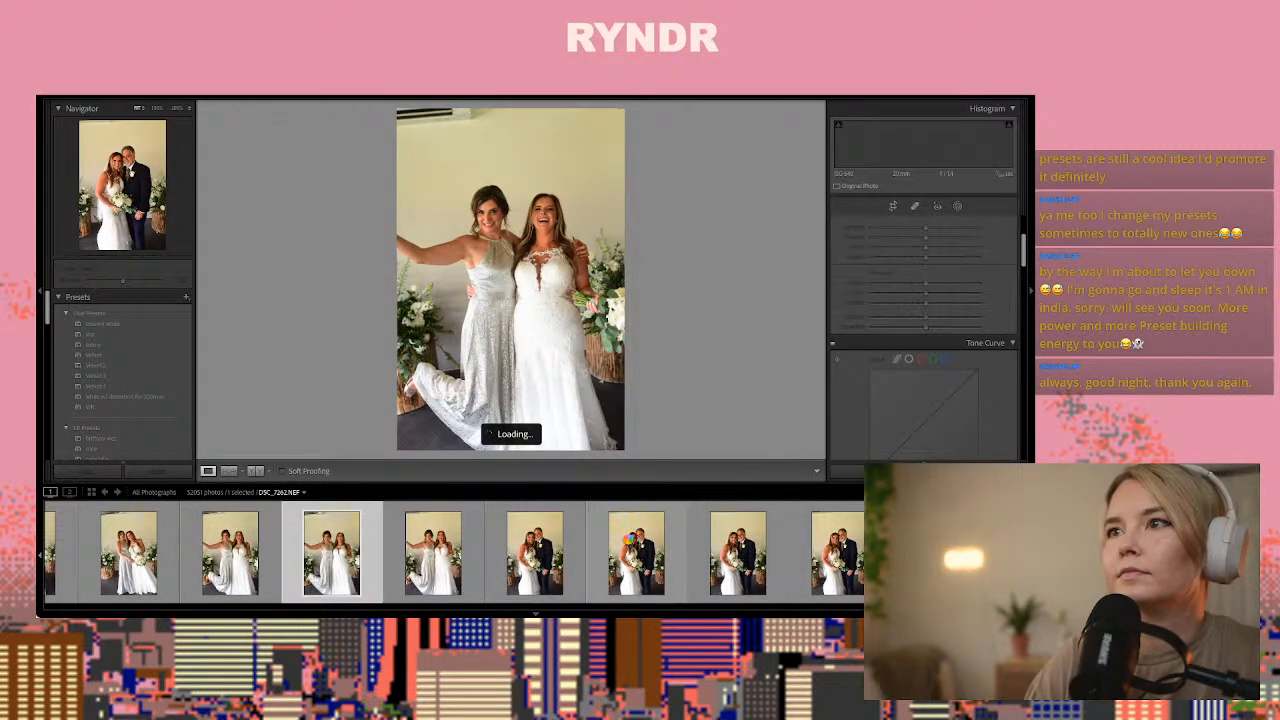
{"action": "key", "text": "Left"}
{"action": "key", "text": "Left"}
{"action": "key", "text": "Left"}
{"action": "key", "text": "Left"}
{"action": "key", "text": "Left"}
{"action": "key", "text": "Left"}
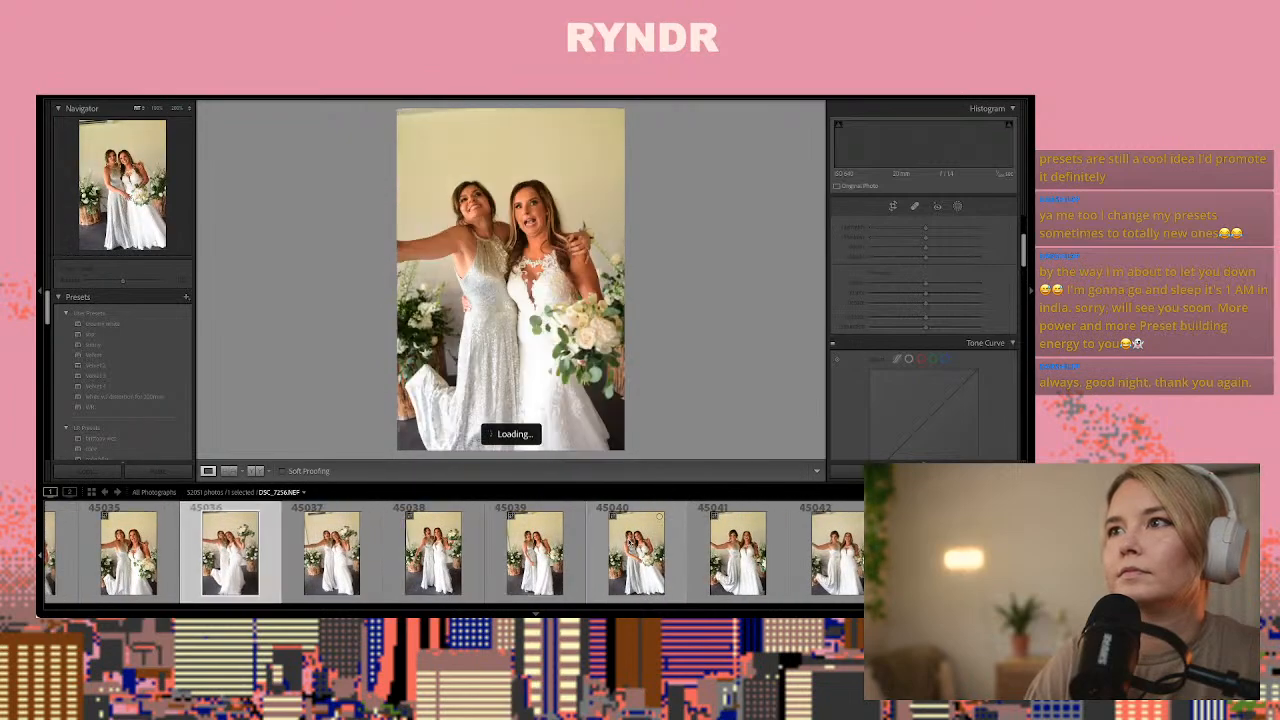
{"action": "key", "text": "Left"}
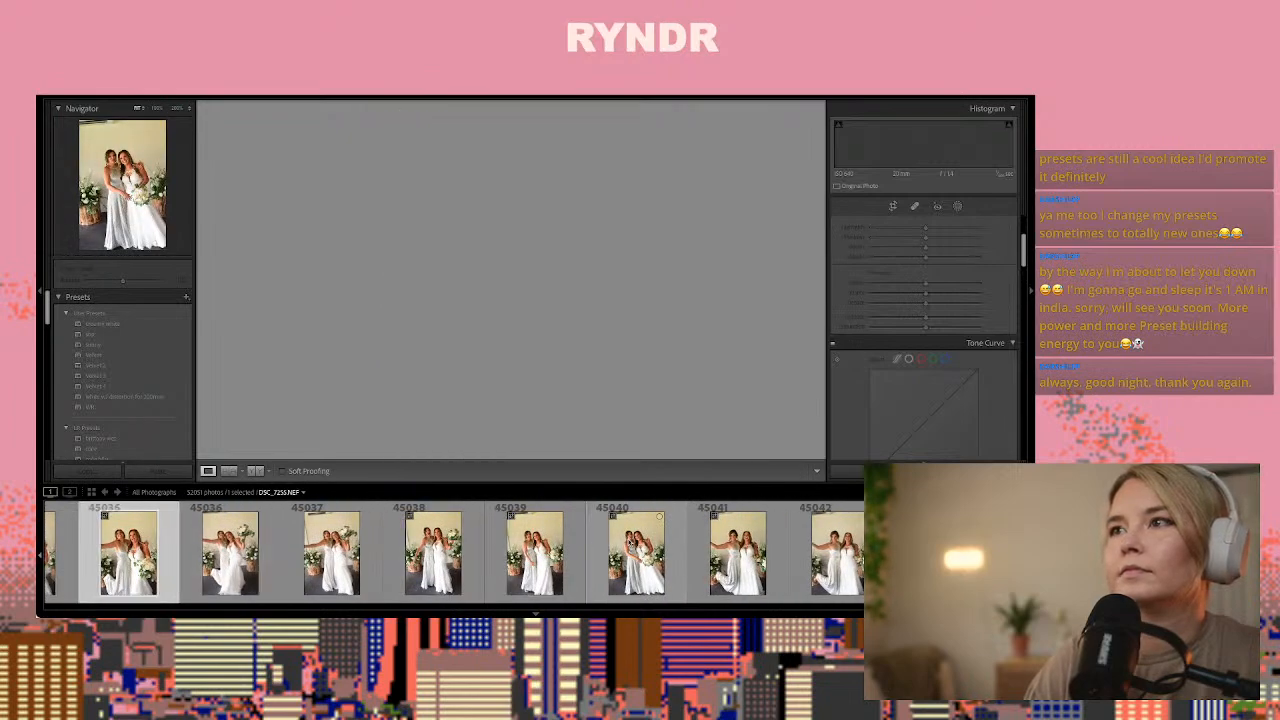
{"action": "key", "text": "Left"}
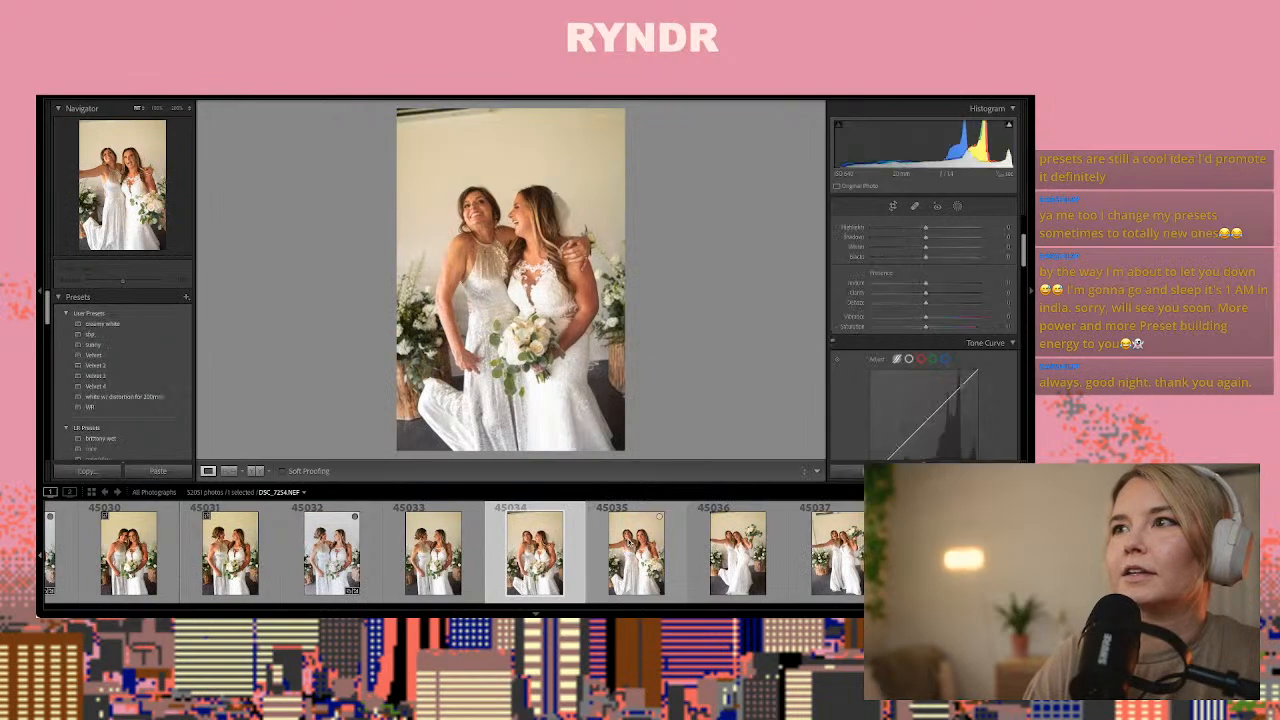
{"action": "key", "text": "ctrl+shift+v"}
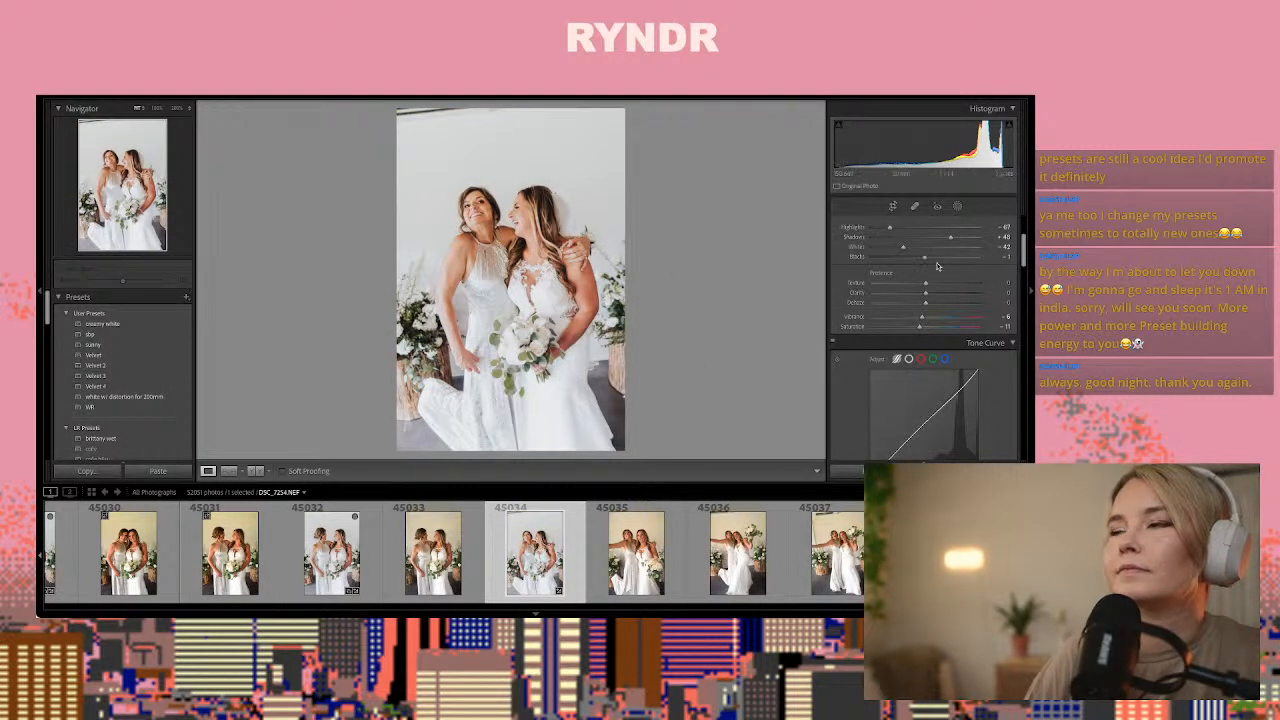
Add a skin-softening mask on the mother's arm in photo 45034 with texture at about -77 and clarity at about -78
{"action": "left_click", "coordinate": [957, 211]}
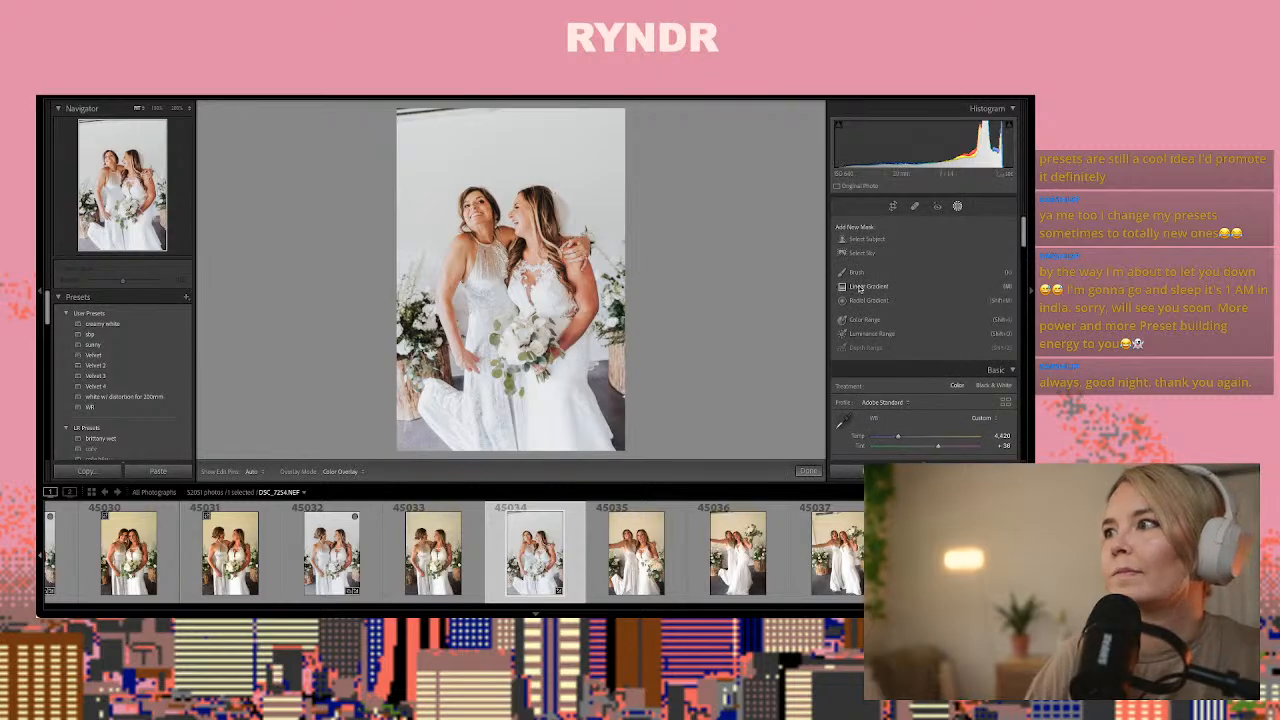
{"action": "left_click", "coordinate": [862, 287]}
{"action": "scroll", "coordinate": [900, 390], "scroll_direction": "down", "scroll_amount": 8}
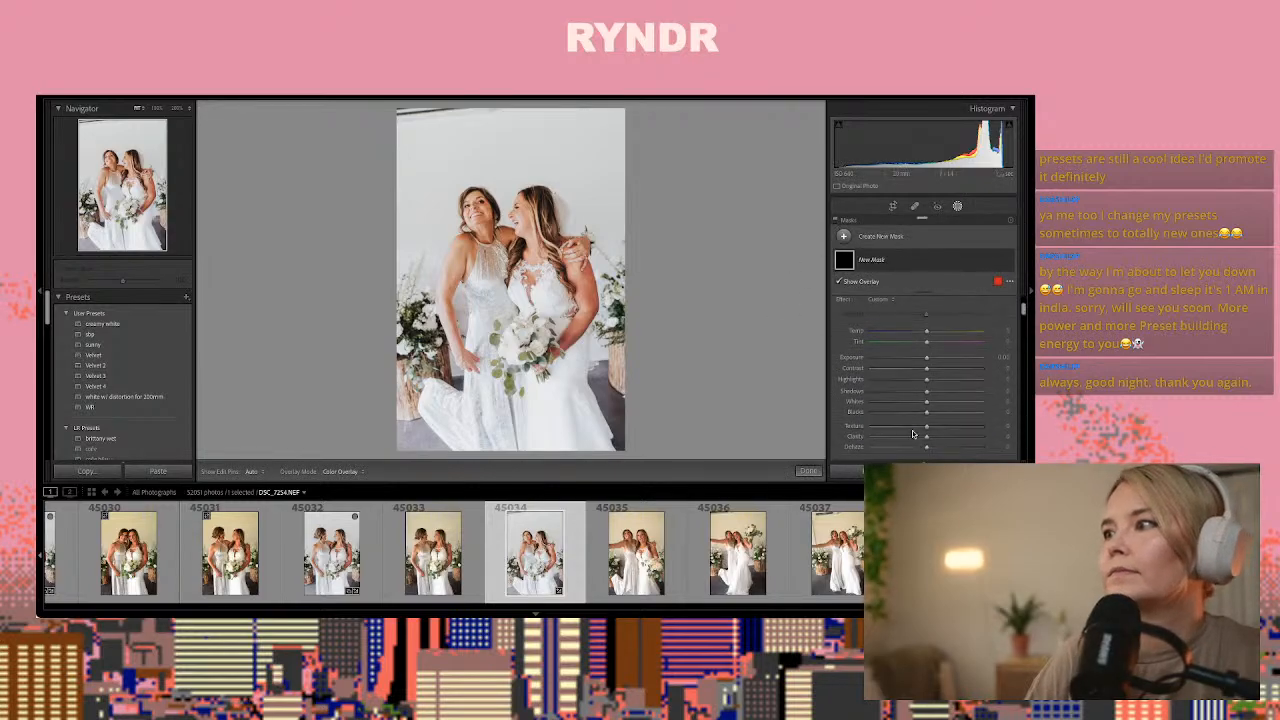
{"action": "scroll", "coordinate": [914, 433], "scroll_direction": "up", "scroll_amount": 1}
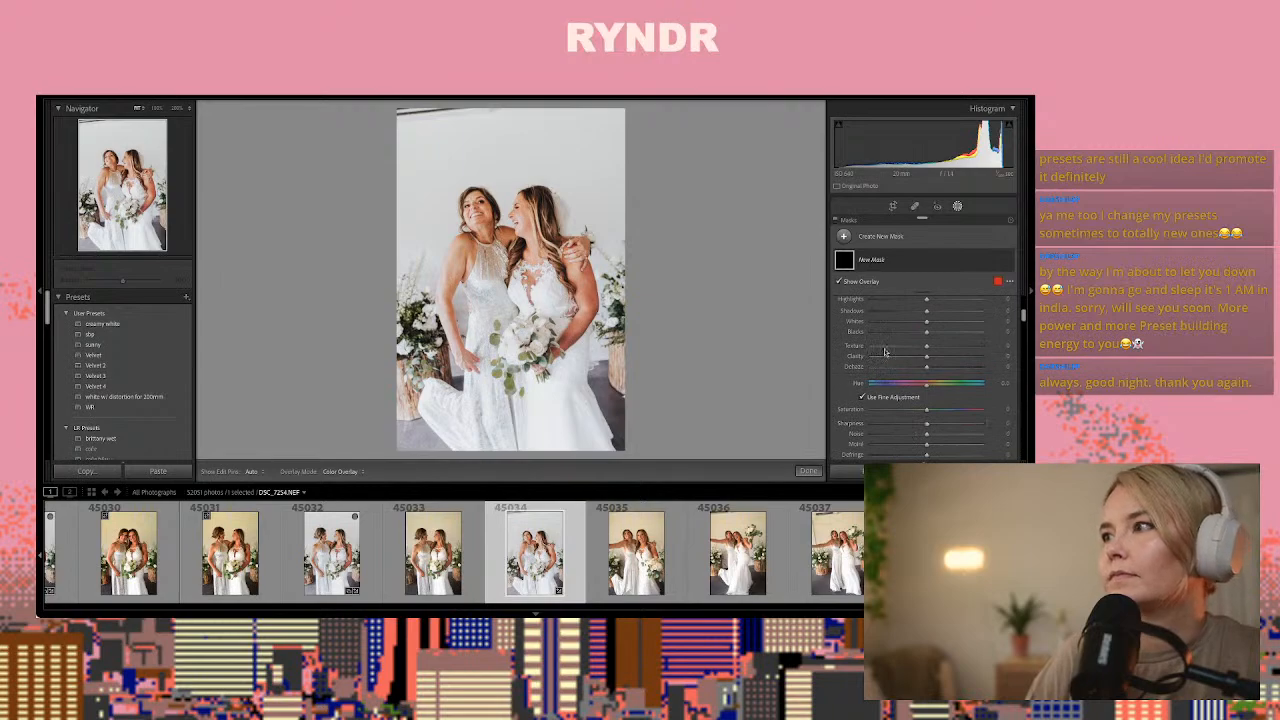
{"action": "left_click", "coordinate": [884, 346]}
{"action": "left_click", "coordinate": [886, 357]}
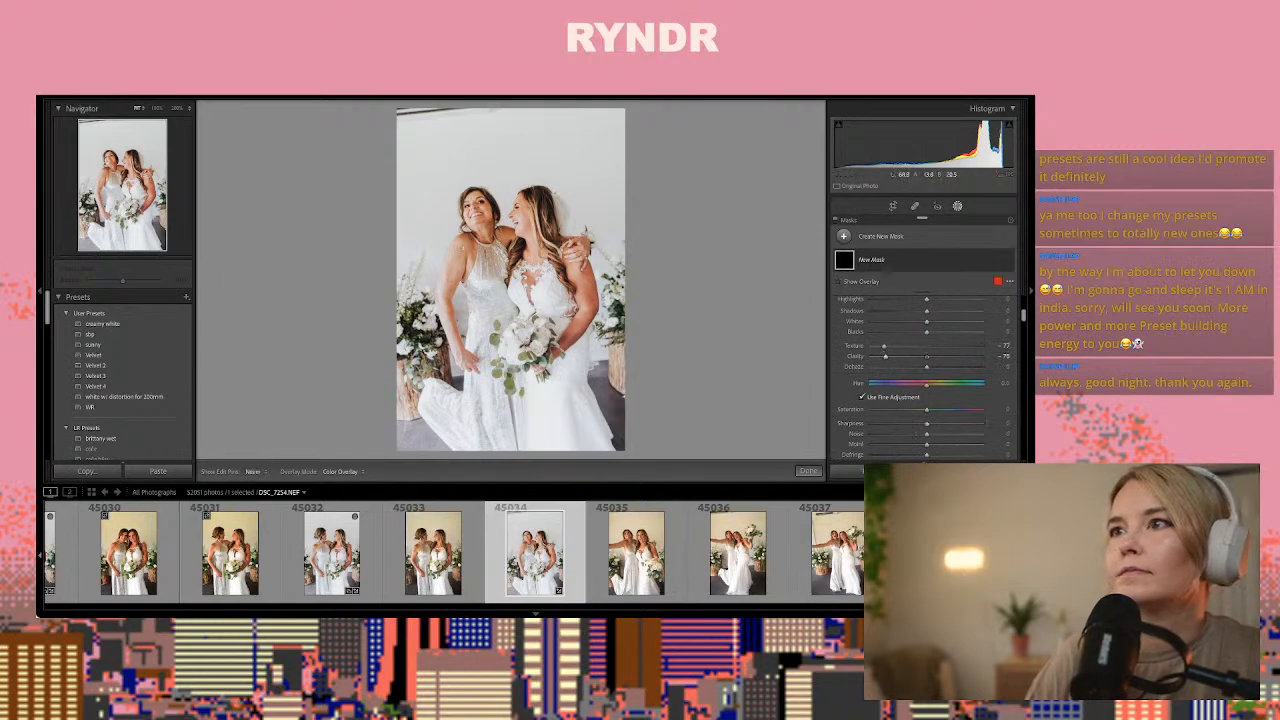
{"action": "left_click", "coordinate": [451, 283]}
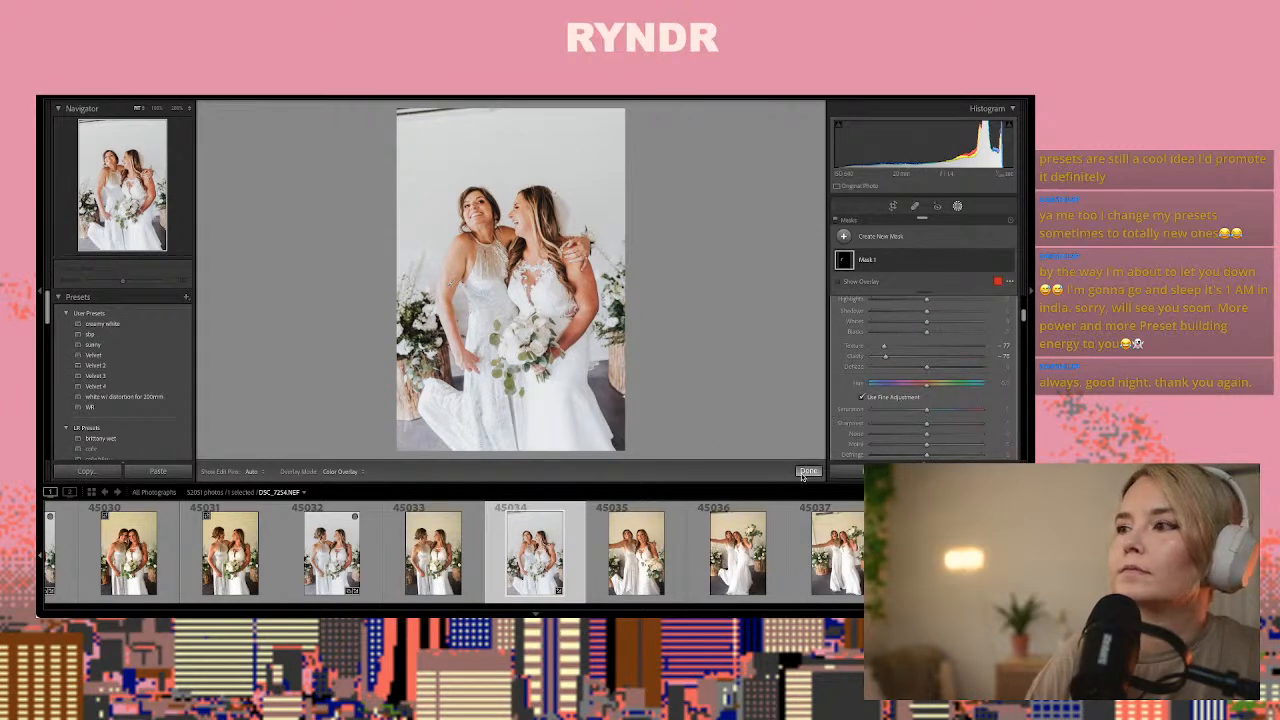
{"action": "left_click", "coordinate": [803, 472]}
Paste the copied develop settings onto photo 45046 of the bride and her father and crop the frame slightly tighter
{"action": "scroll", "coordinate": [600, 540], "scroll_direction": "down", "scroll_amount": 5}
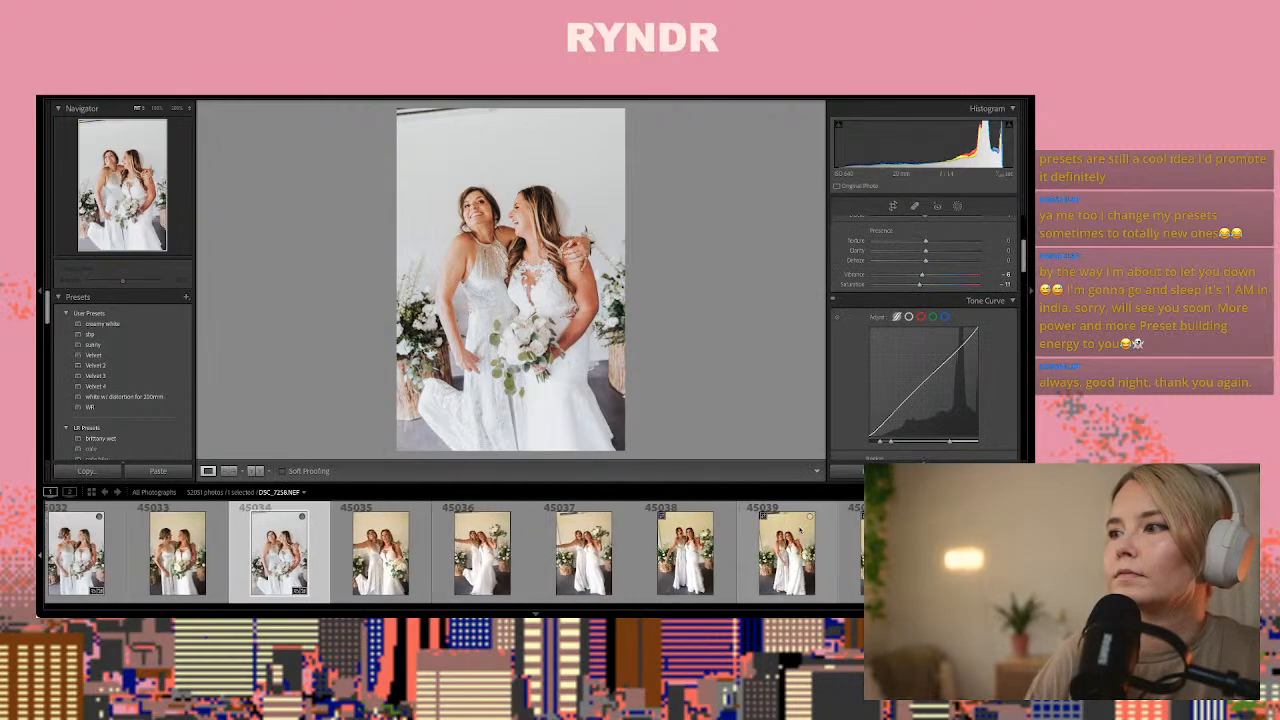
{"action": "left_click", "coordinate": [652, 546]}
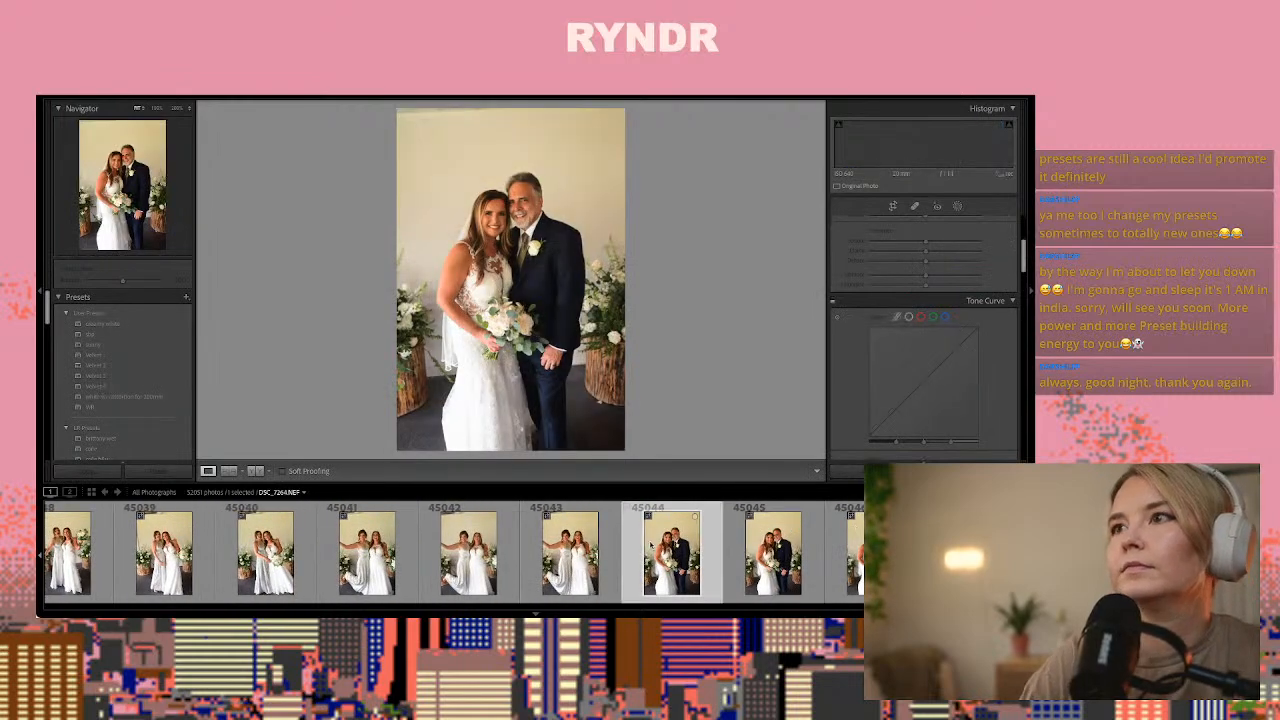
{"action": "key", "text": "Right"}
{"action": "key", "text": "Right"}
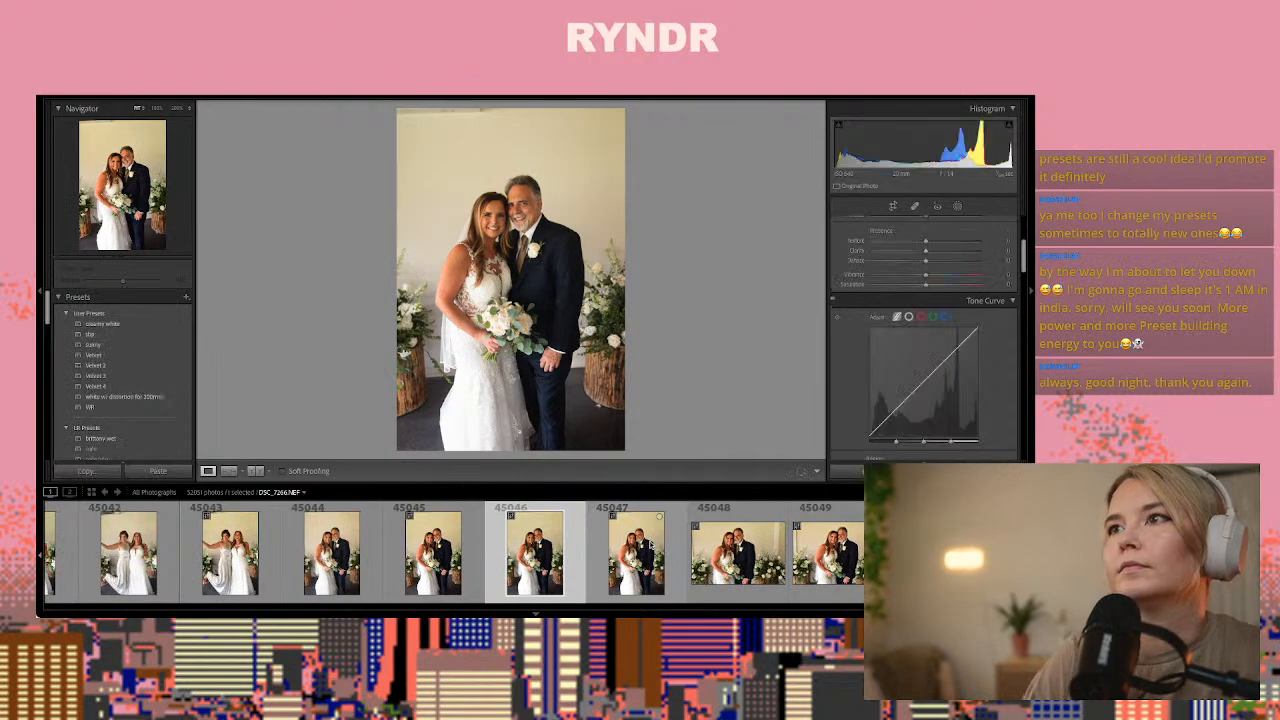
{"action": "left_click", "coordinate": [893, 206]}
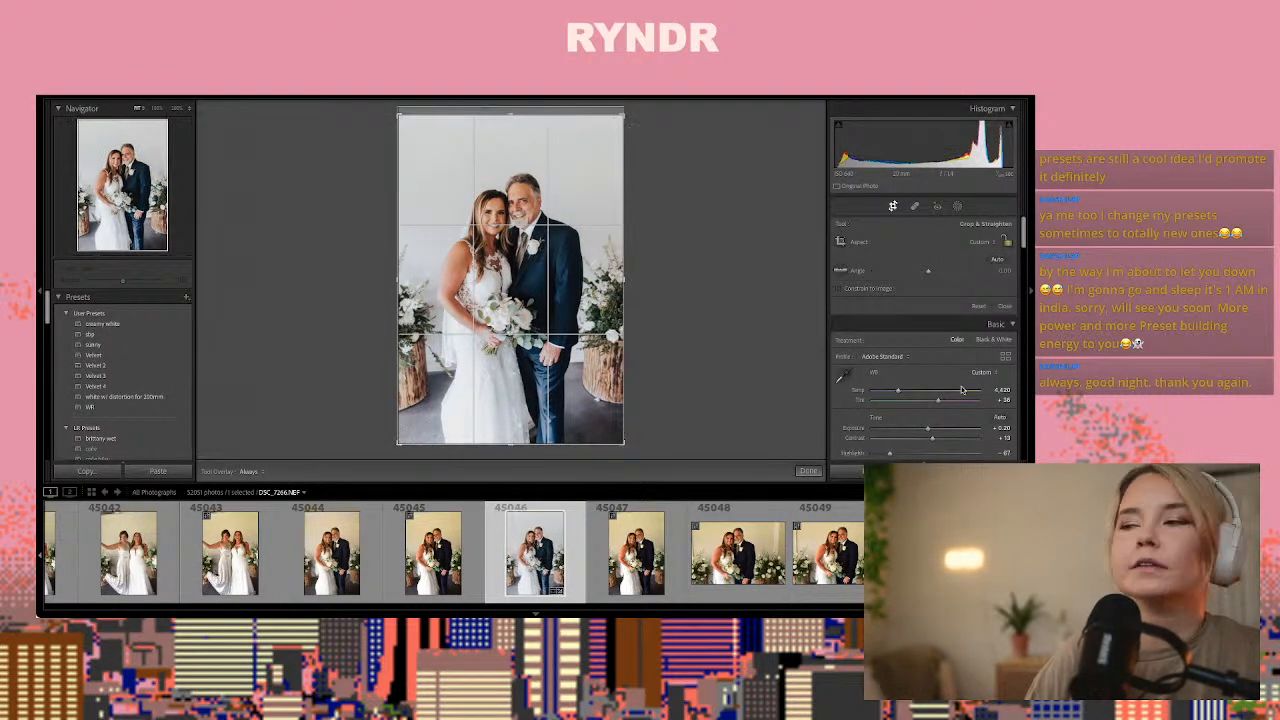
{"action": "left_click", "coordinate": [811, 470]}
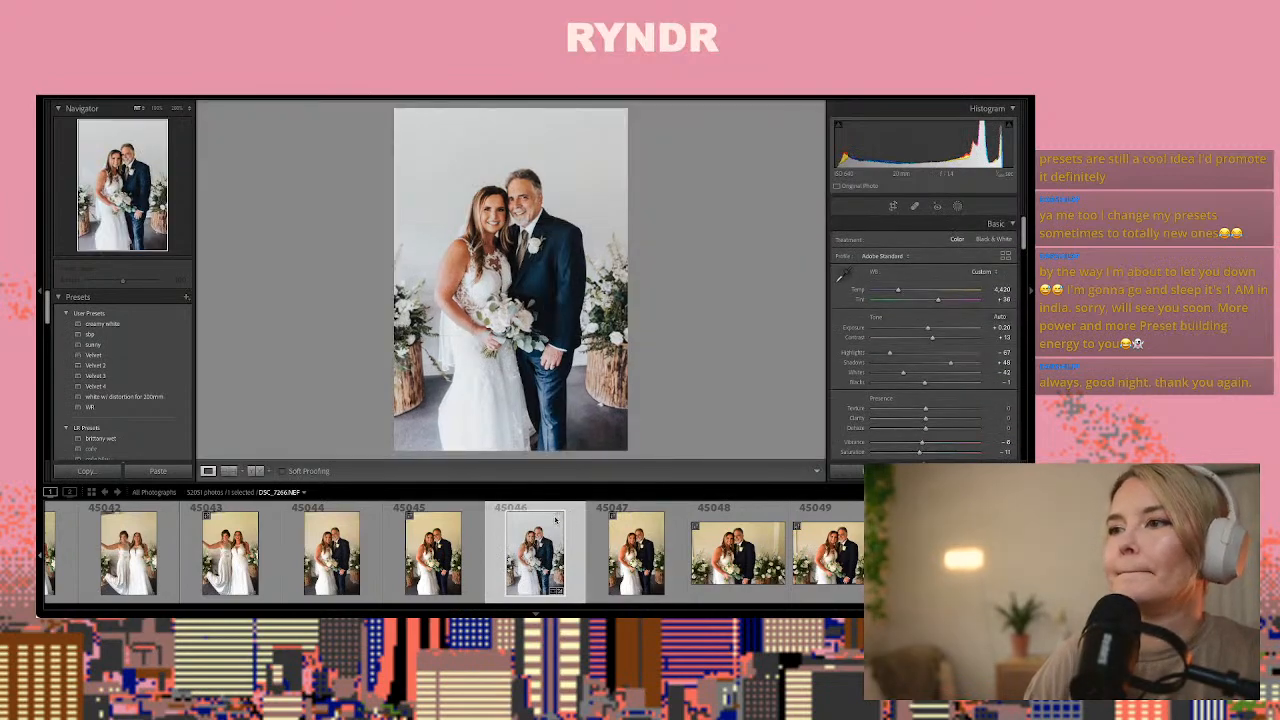
Copy the develop settings from photo 45046 and paste them onto the horizontal bride and father photo 45048
{"action": "key", "text": "shift+super+c"}
{"action": "key", "text": "Return"}
{"action": "key", "text": "Right"}
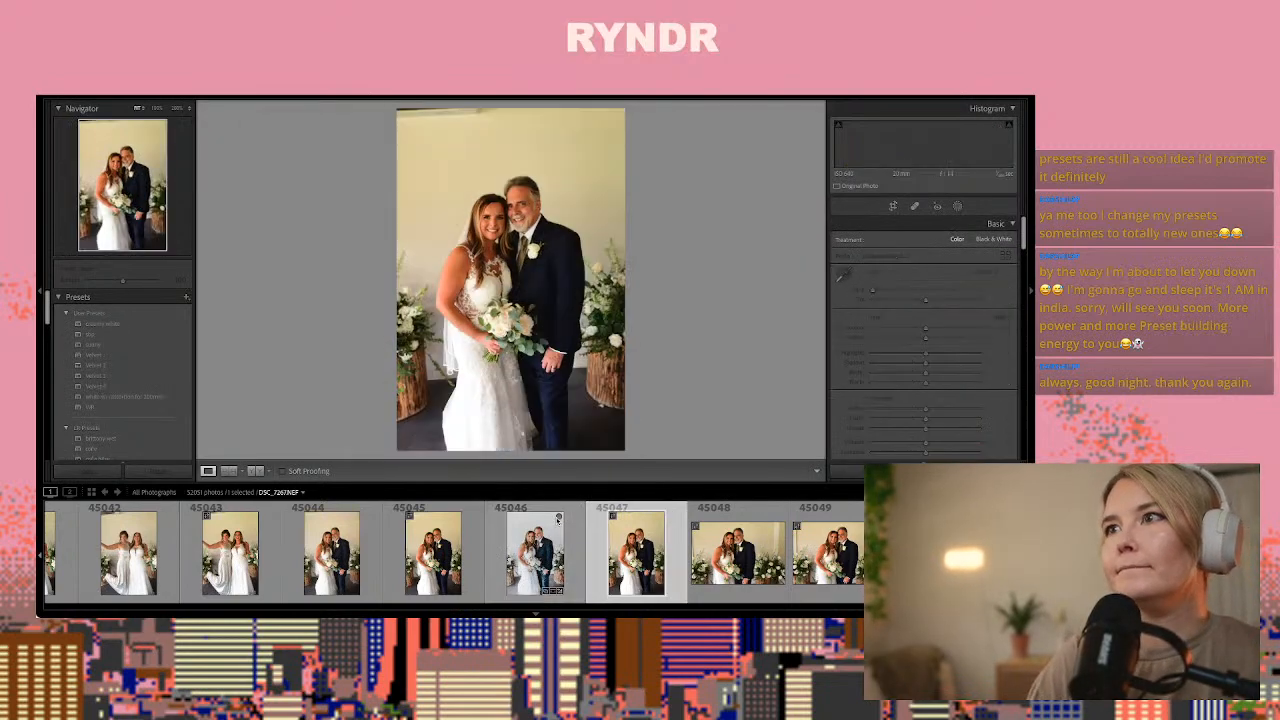
{"action": "key", "text": "Right"}
{"action": "key", "text": "Right"}
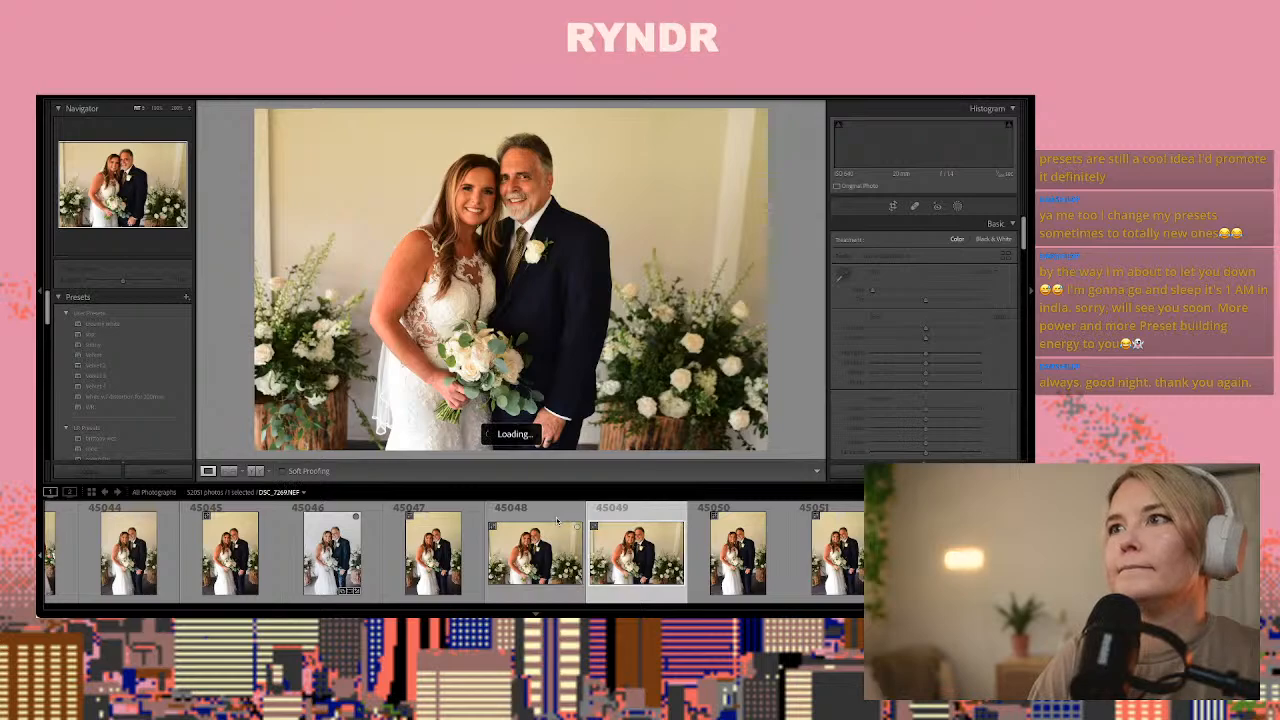
{"action": "key", "text": "Right"}
{"action": "key", "text": "Right"}
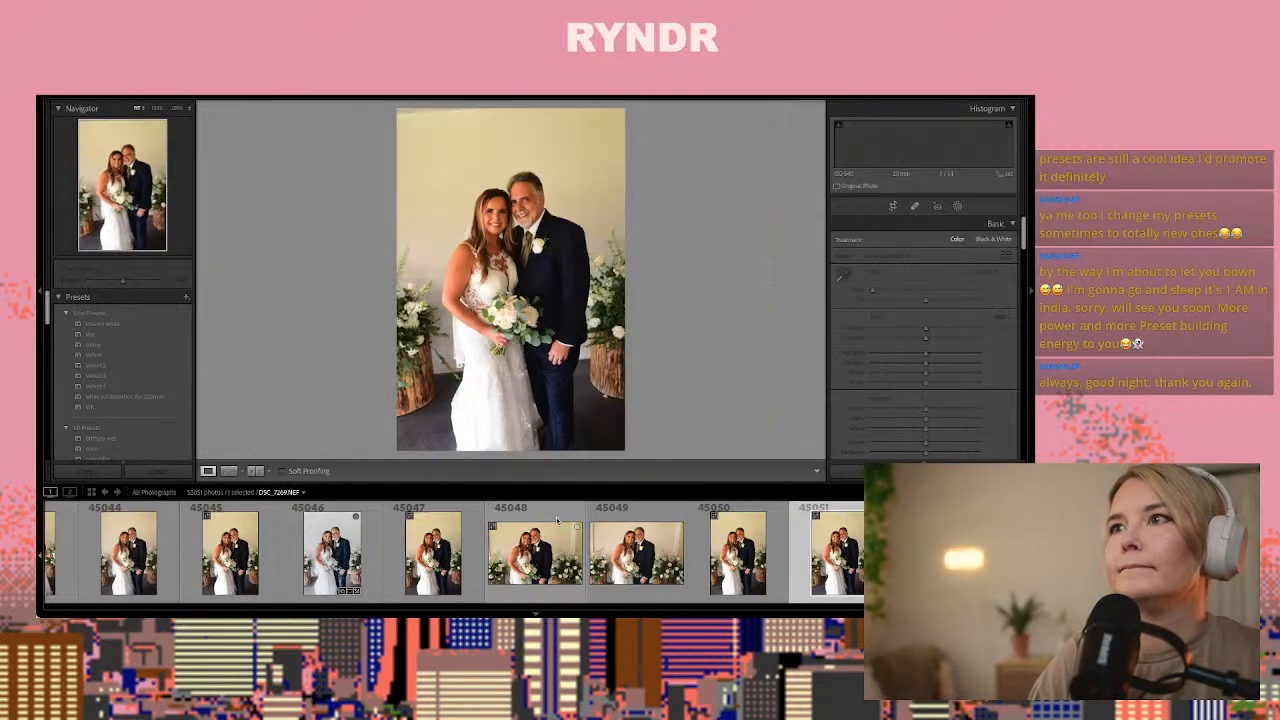
{"action": "key", "text": "Left"}
{"action": "key", "text": "Left"}
{"action": "key", "text": "Left"}
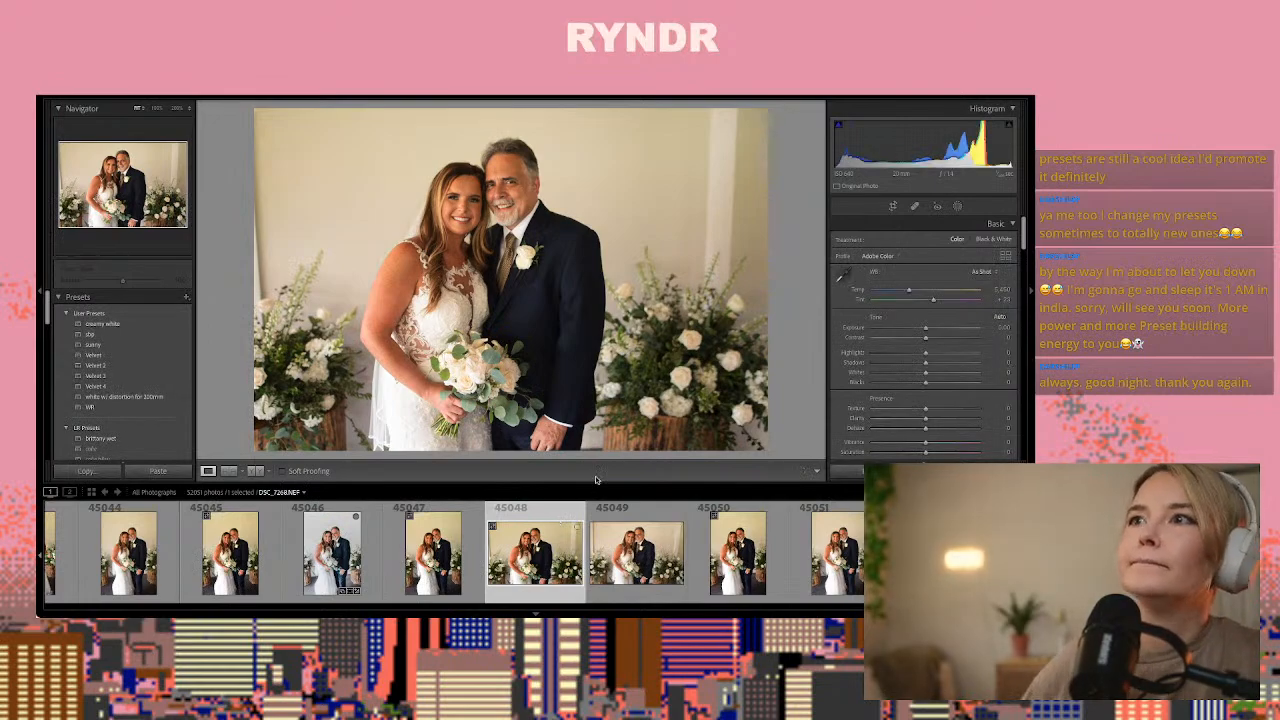
{"action": "key", "text": "ctrl+shift+v"}
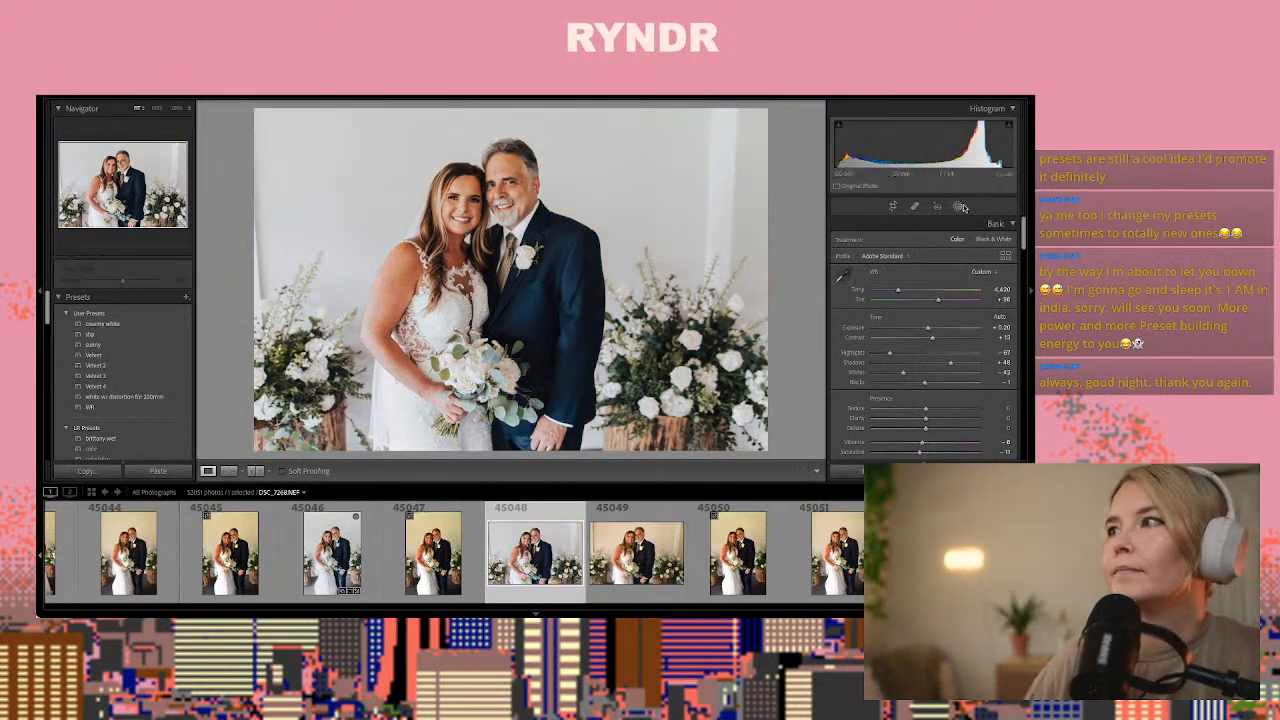
Heal the vertical lines on the background wall at both sides of the couple in photo 45048 with Spot Removal
{"action": "left_click", "coordinate": [916, 207]}
{"action": "left_click_drag", "start_coordinate": [700, 262], "coordinate": [713, 110]}
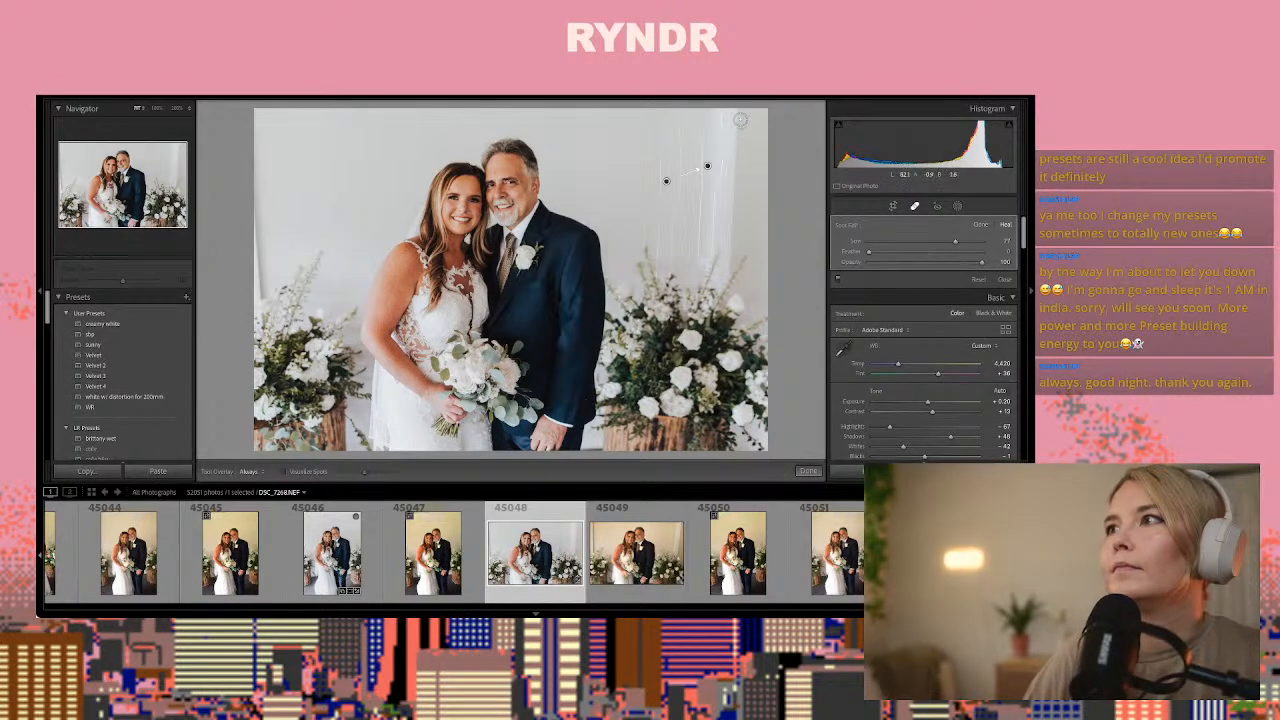
{"action": "left_click_drag", "start_coordinate": [738, 118], "coordinate": [731, 270]}
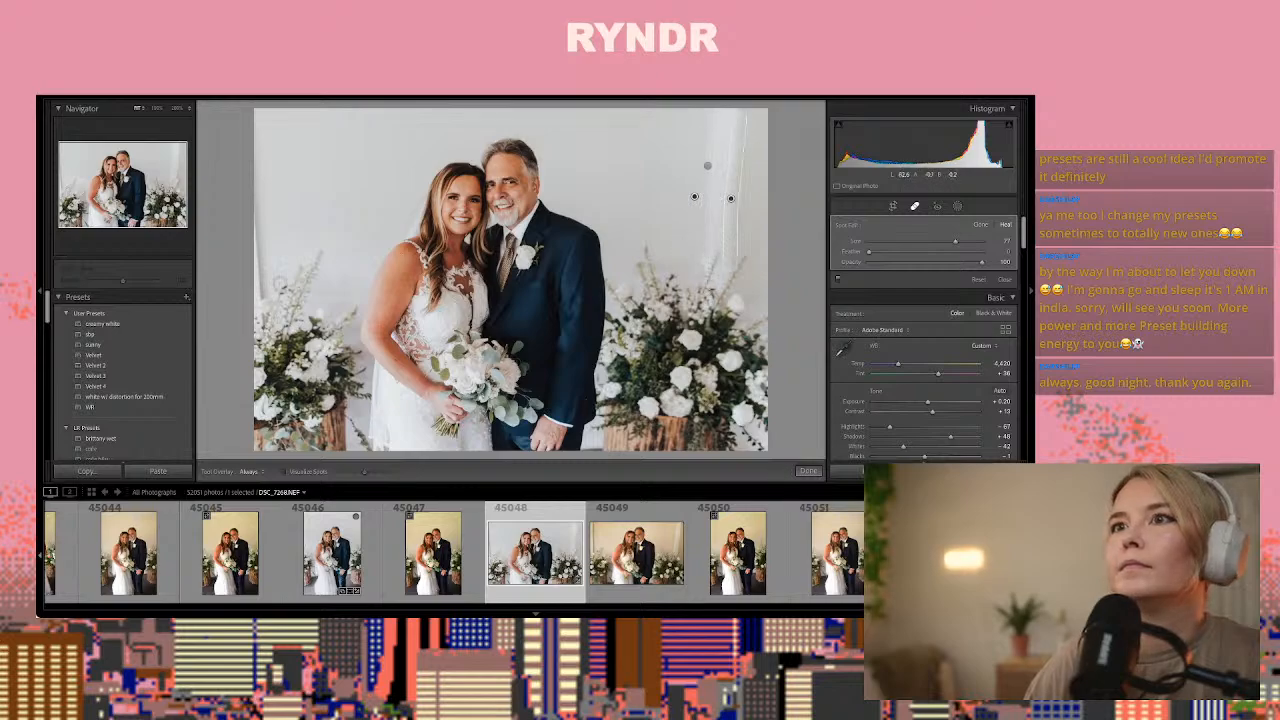
{"action": "left_click_drag", "start_coordinate": [256, 296], "coordinate": [252, 196]}
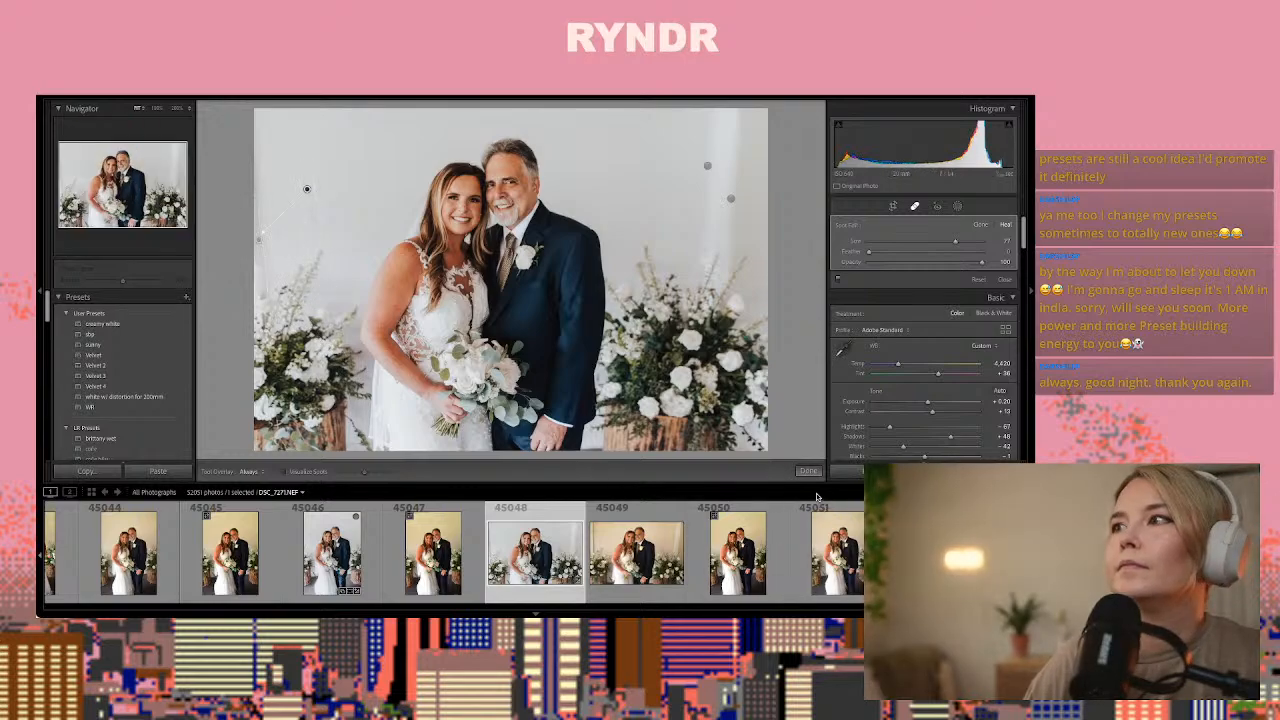
{"action": "left_click", "coordinate": [807, 471]}
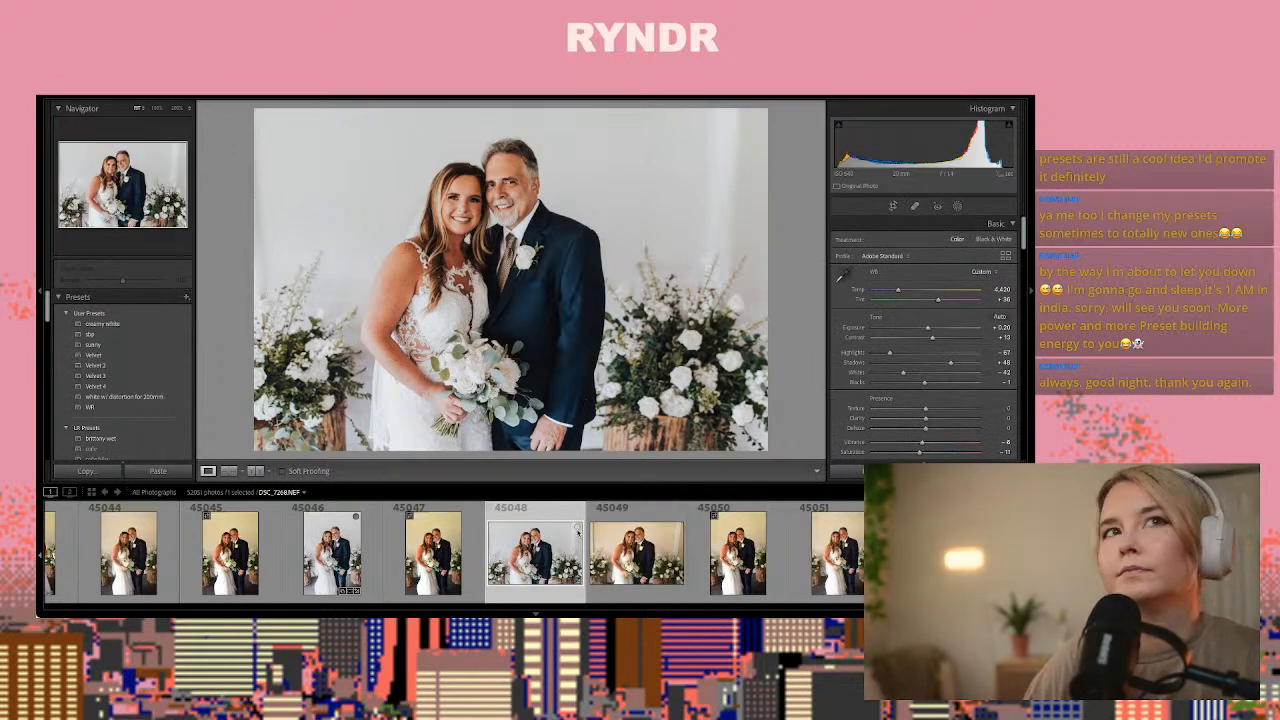
Compare the bride and father frames 45050 to 45057 and paste the copied develop settings onto photo 45057
{"action": "left_click", "coordinate": [756, 568]}
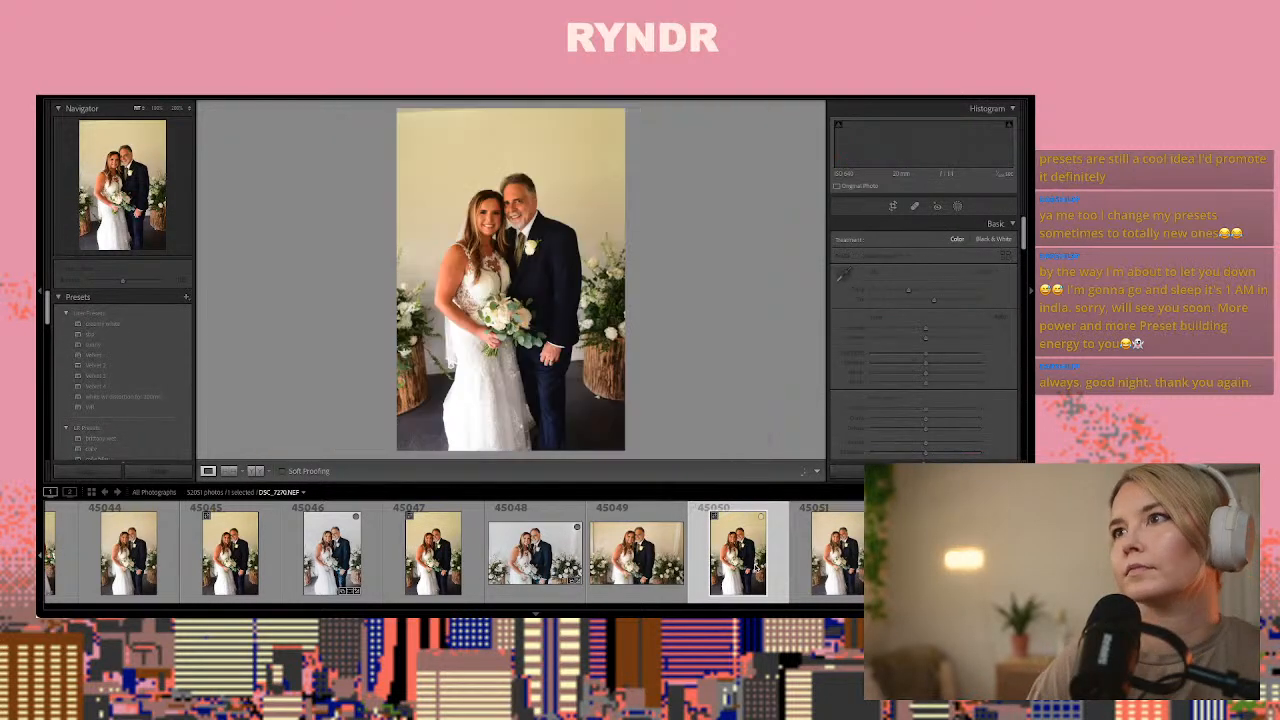
{"action": "key", "text": "Right"}
{"action": "key", "text": "Right"}
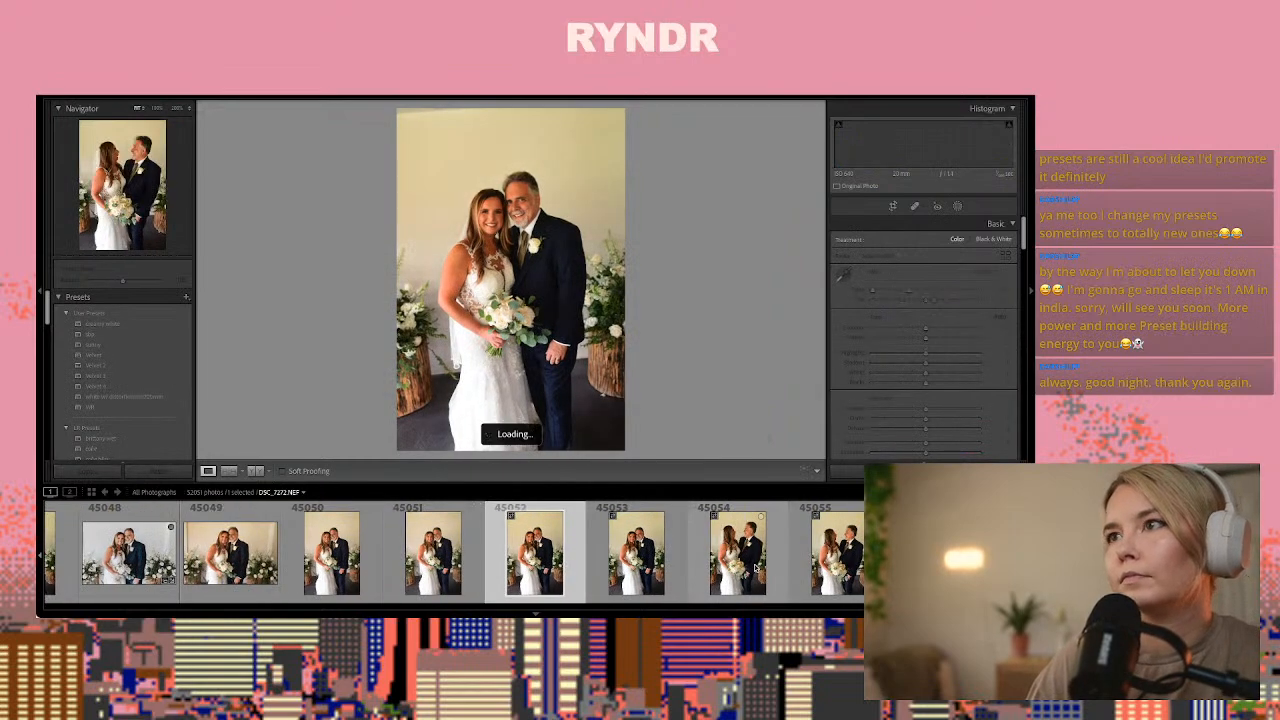
{"action": "key", "text": "Right"}
{"action": "key", "text": "Right"}
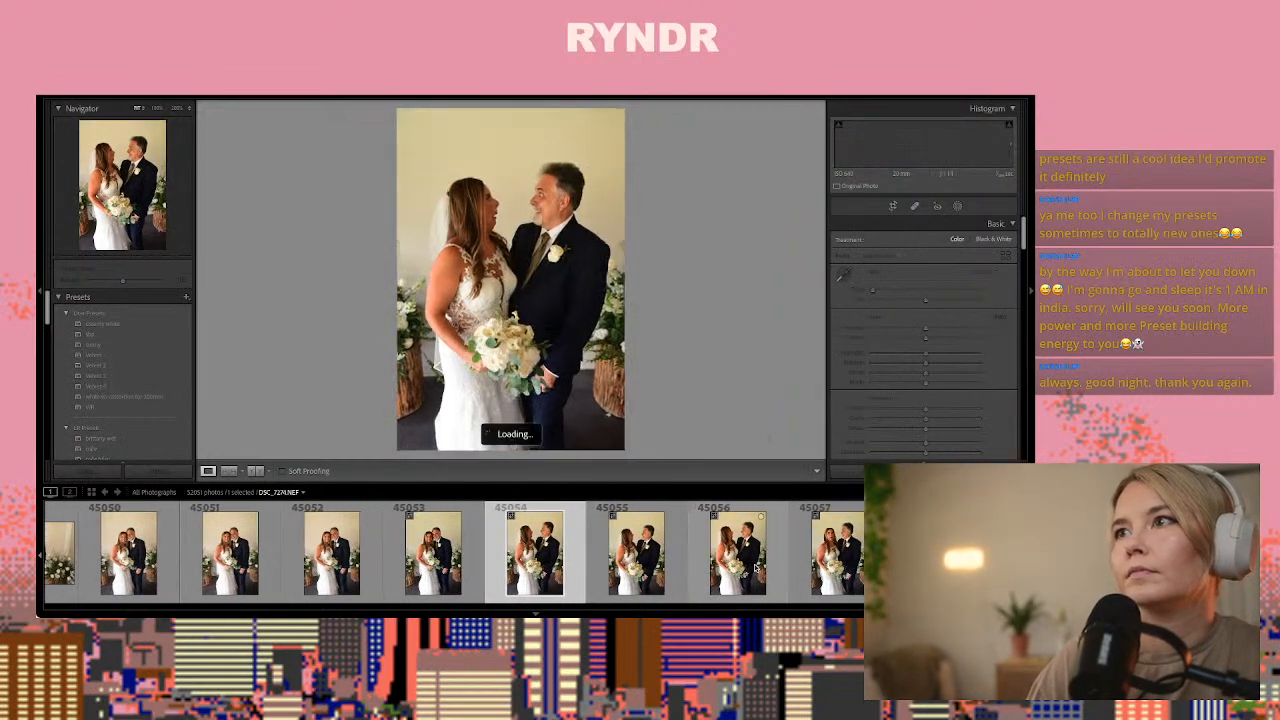
{"action": "key", "text": "Right"}
{"action": "key", "text": "Right"}
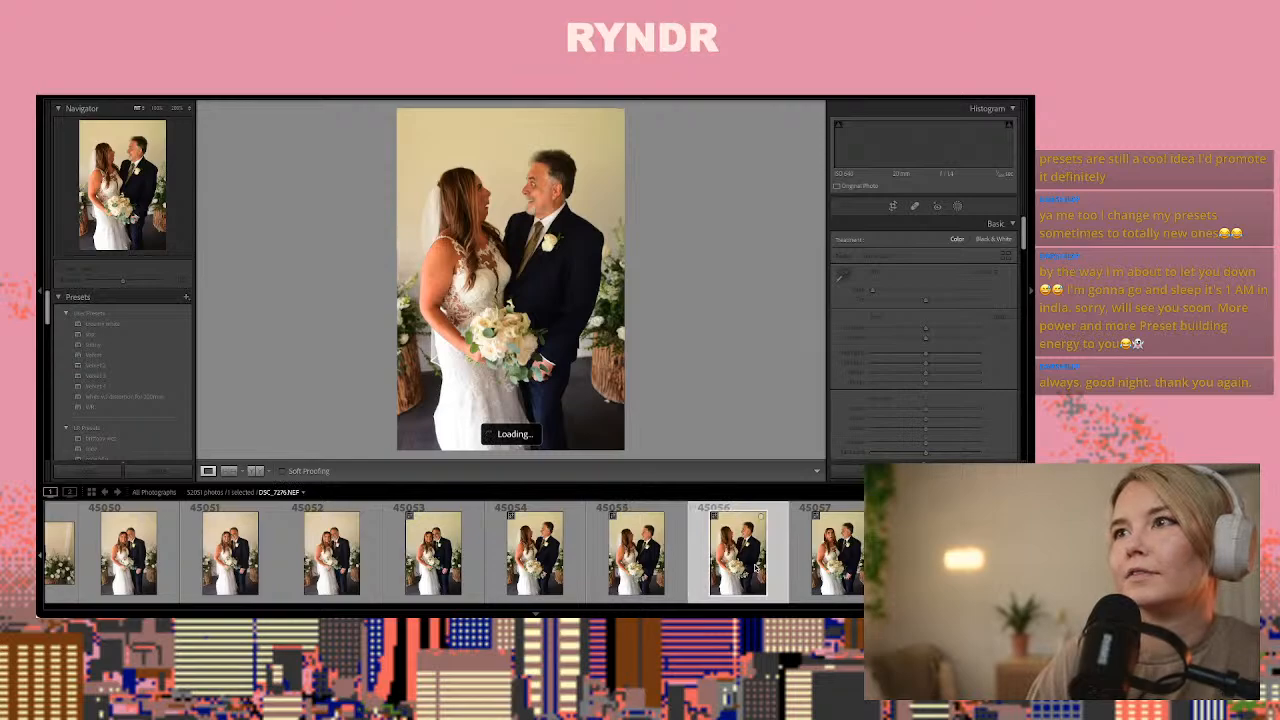
{"action": "key", "text": "Right"}
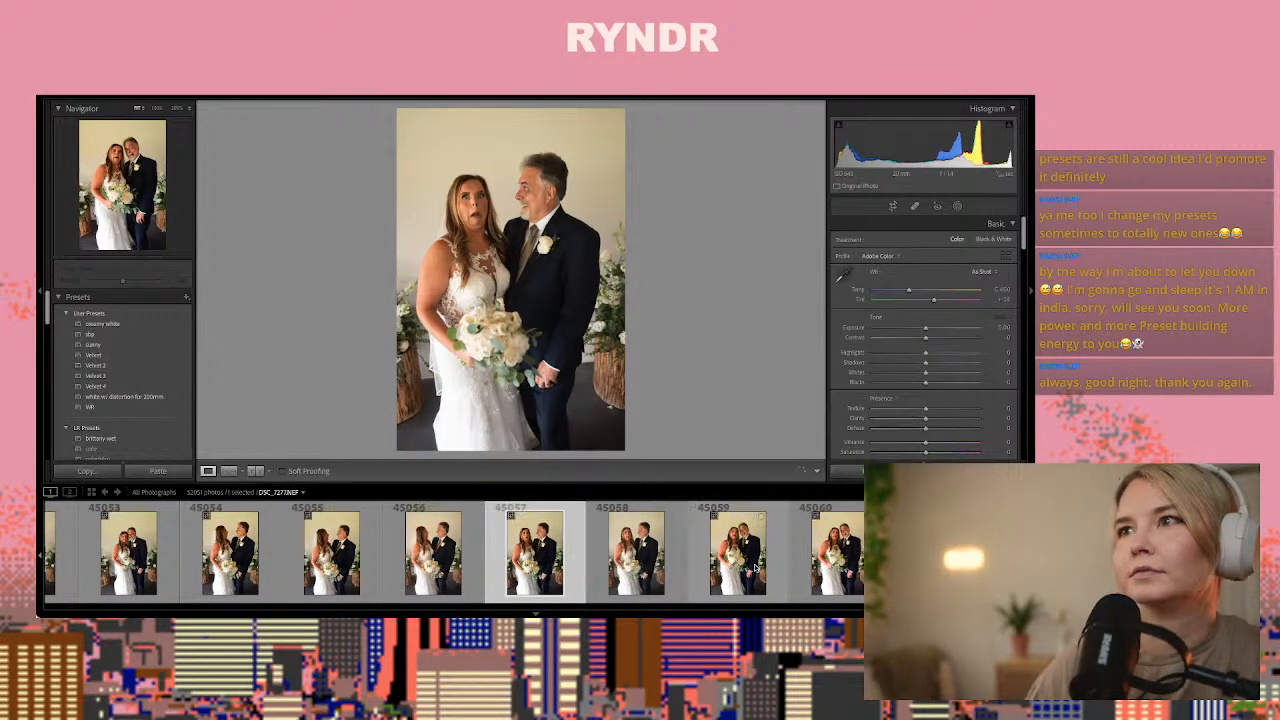
{"action": "key", "text": "ctrl+shift+v"}
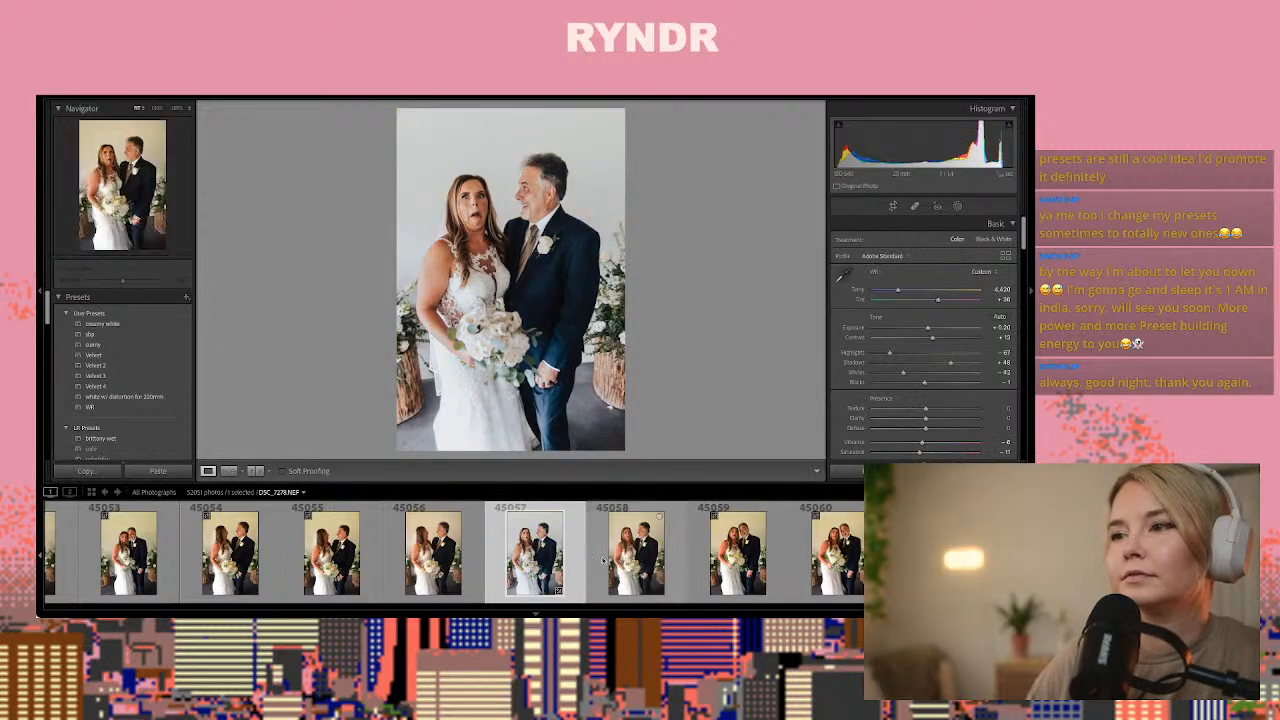
Browse past the remaining bride and father frames, paste the copied develop settings onto photo 45064 of the four men, and set its exposure to +0.50
{"action": "key", "text": "Right"}
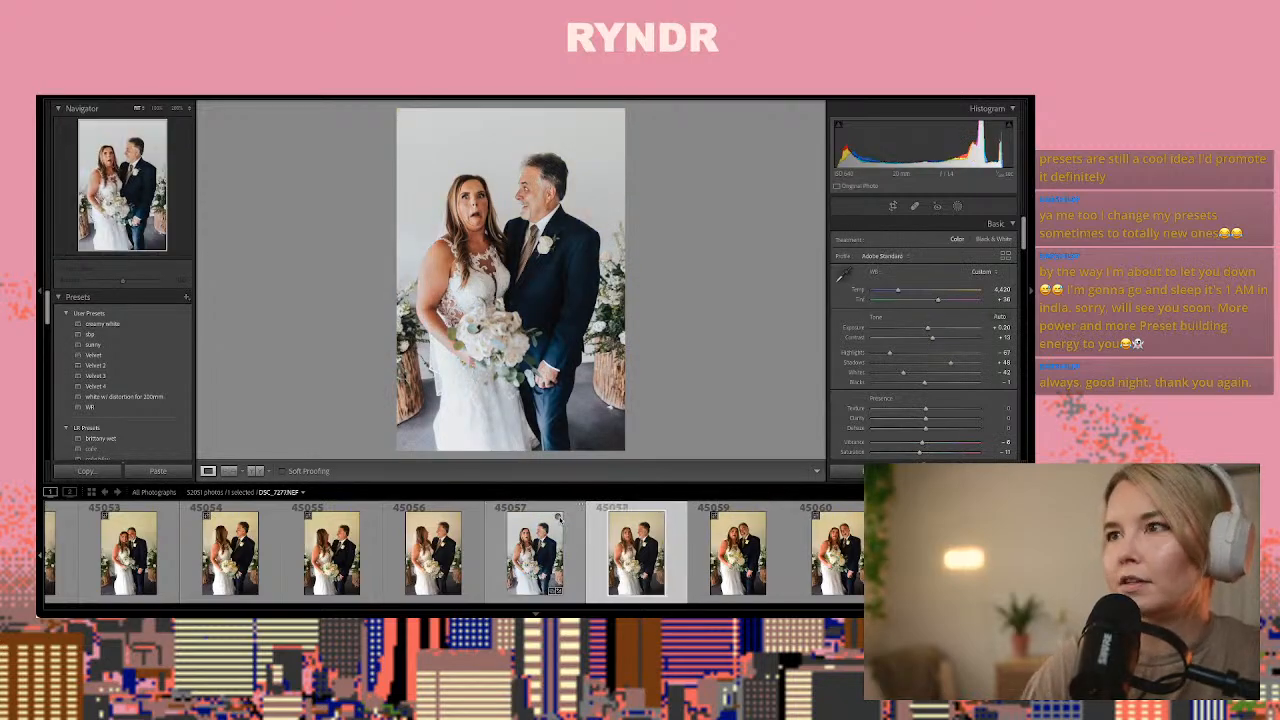
{"action": "key", "text": "Right"}
{"action": "key", "text": "Right"}
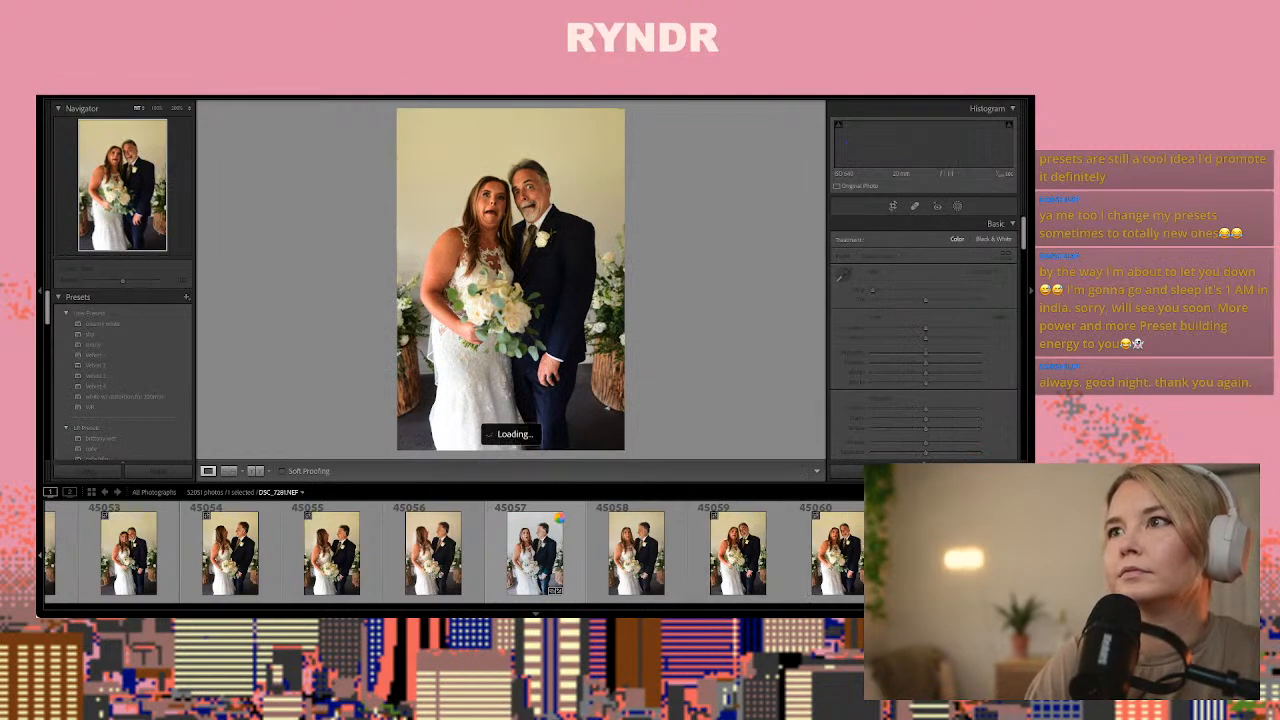
{"action": "key", "text": "Right"}
{"action": "key", "text": "Right"}
{"action": "key", "text": "Right"}
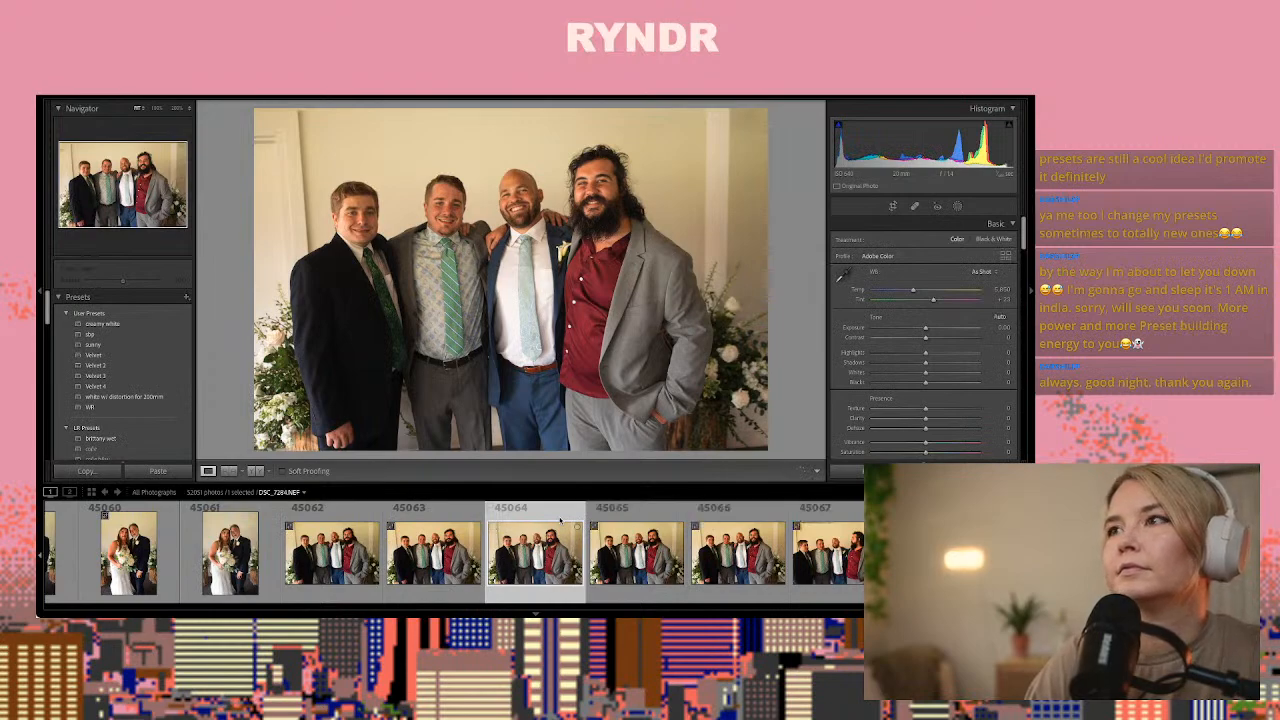
{"action": "key", "text": "ctrl+shift+v"}
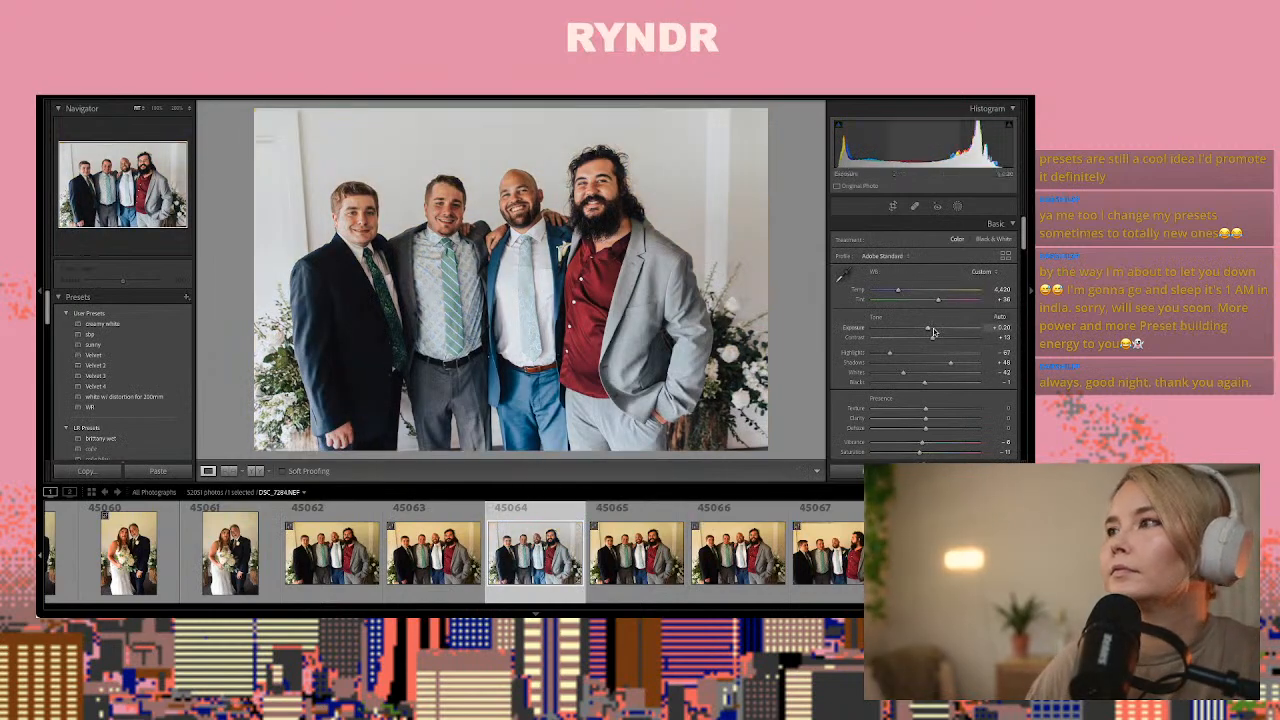
{"action": "left_click_drag", "start_coordinate": [929, 332], "coordinate": [932, 332]}
{"action": "key", "text": "Right"}
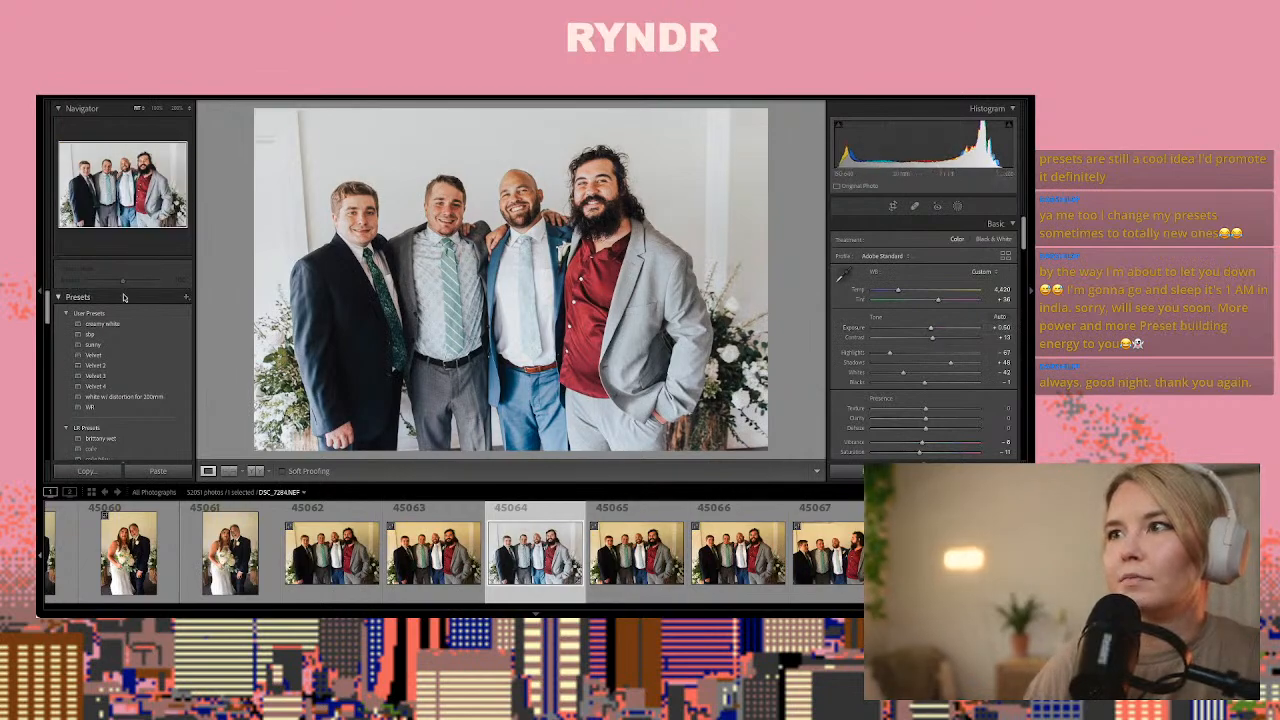
Remove the vertical wall line and moulding marks beside the man in the black suit in photo 45064, using Clone for the spot near his shoulder
{"action": "left_click", "coordinate": [913, 207]}
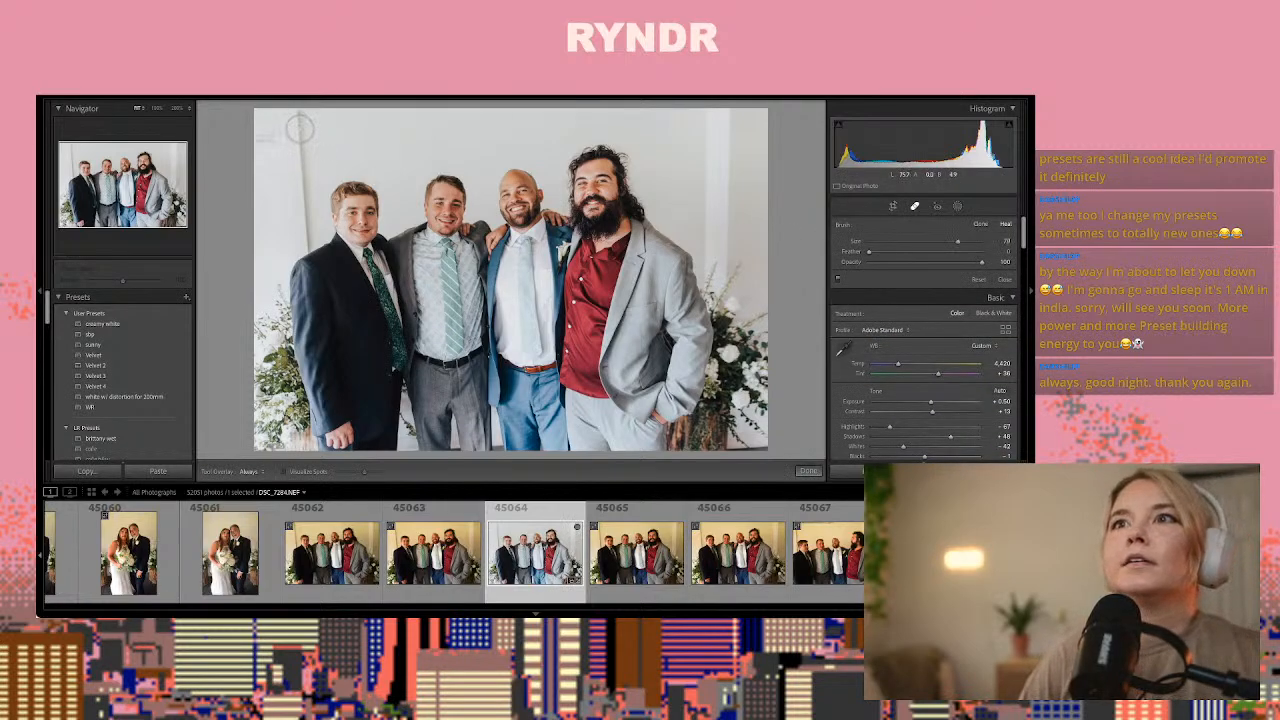
{"action": "left_click_drag", "start_coordinate": [300, 116], "coordinate": [304, 242]}
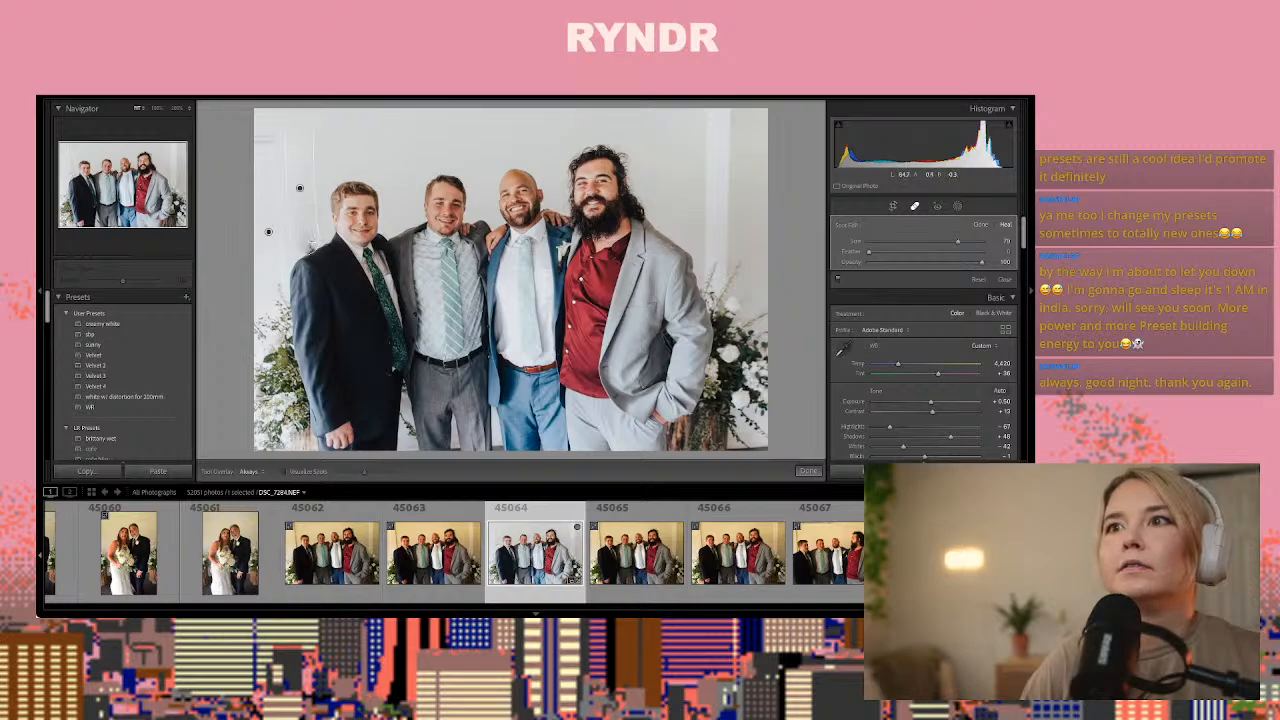
{"action": "left_click_drag", "start_coordinate": [312, 246], "coordinate": [297, 247]}
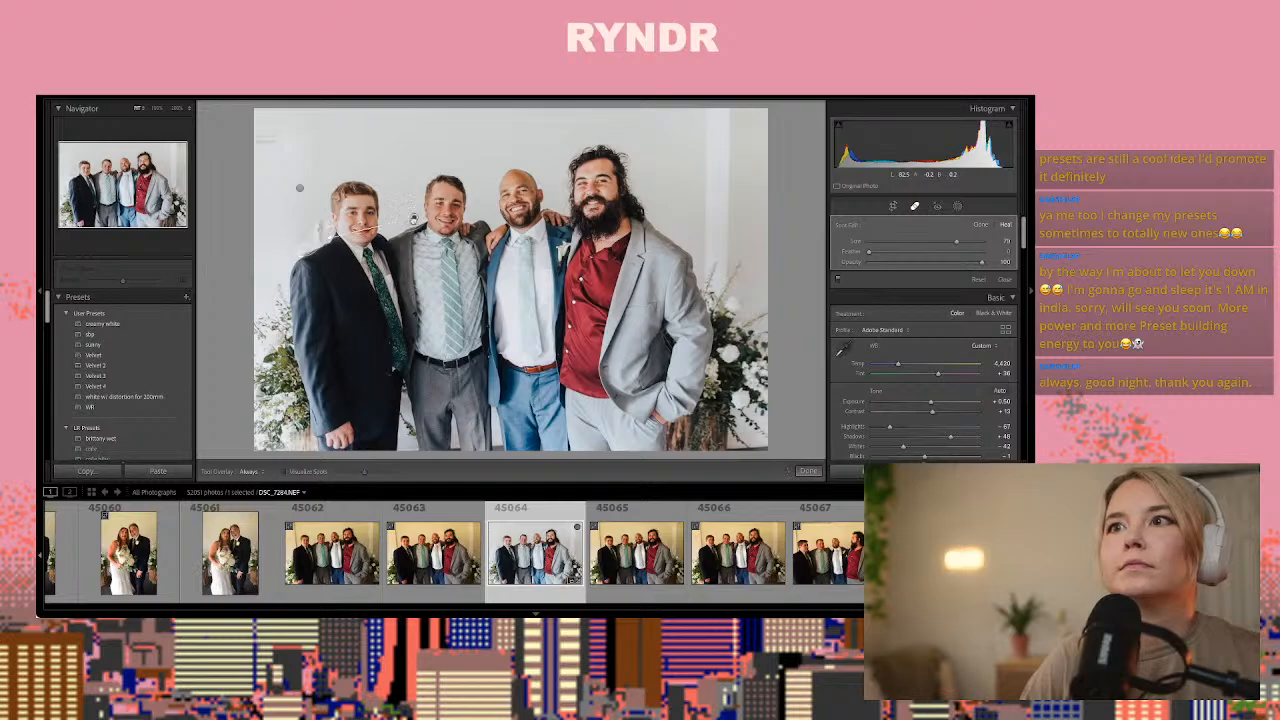
{"action": "left_click", "coordinate": [980, 225]}
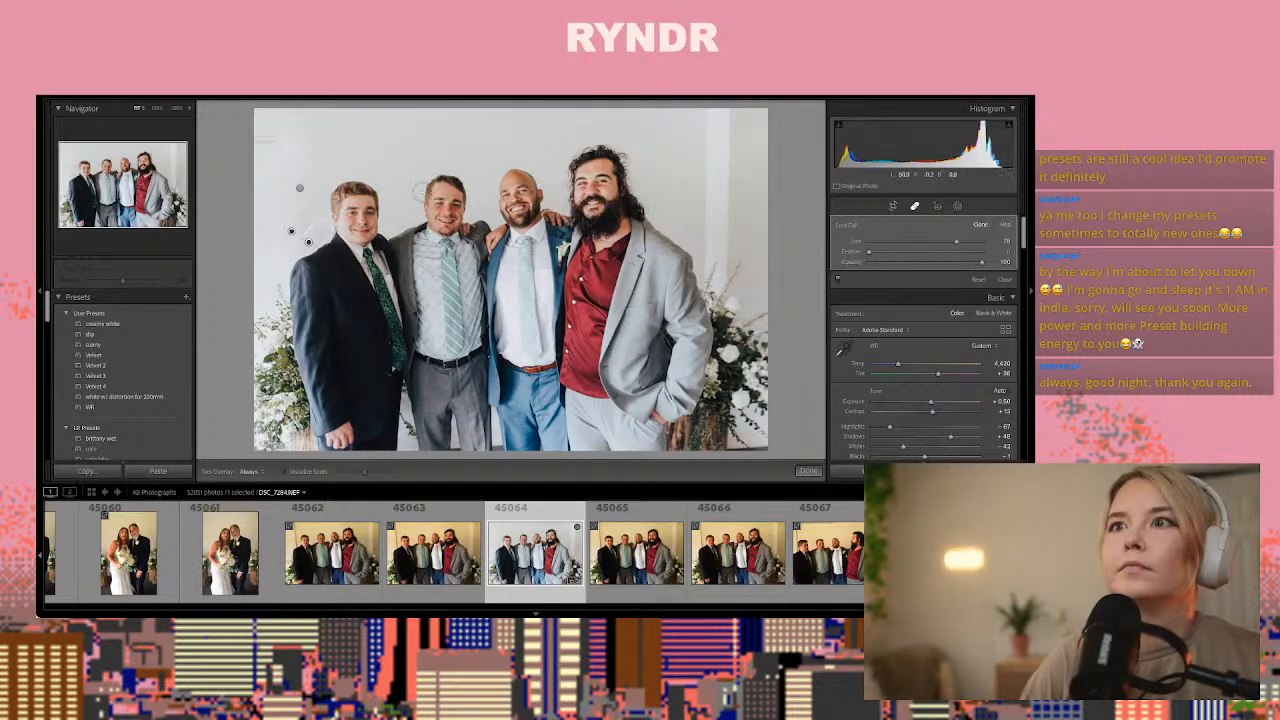
{"action": "left_click", "coordinate": [259, 139]}
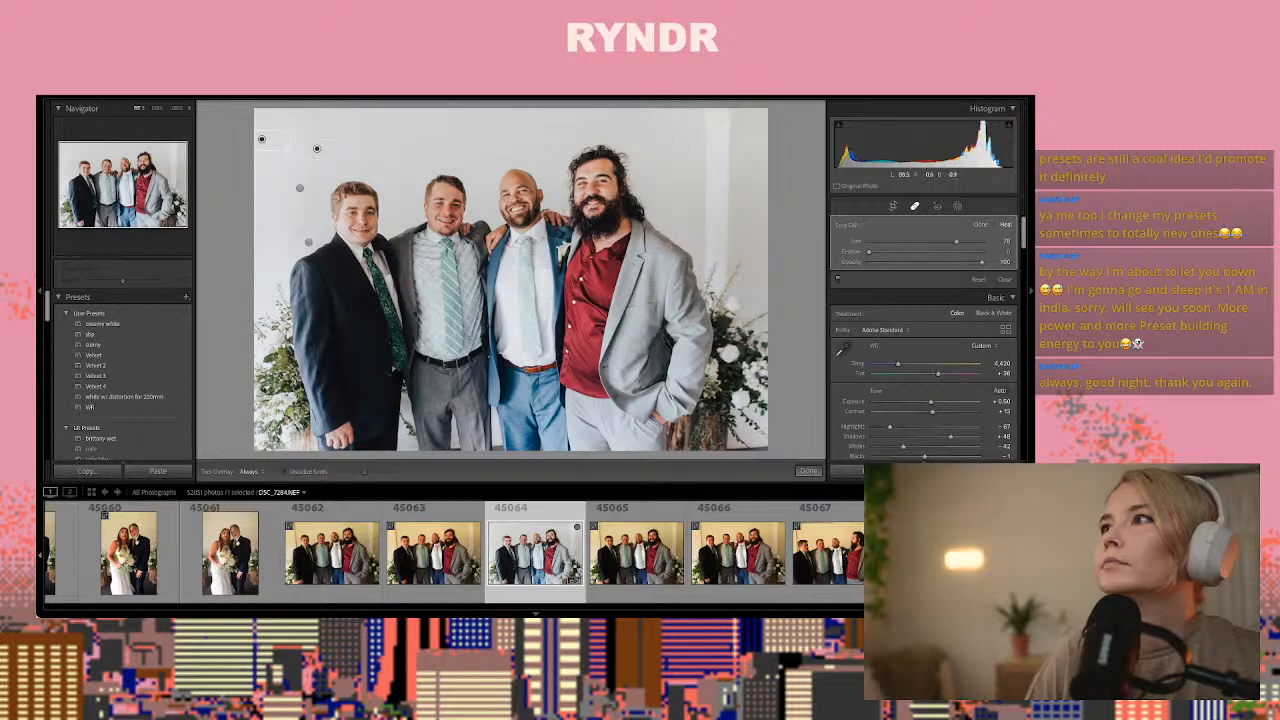
Heal the vertical wall trim and its leftover traces beside the bearded man in photo 45064 and finish Spot Removal
{"action": "left_click_drag", "start_coordinate": [716, 122], "coordinate": [716, 246]}
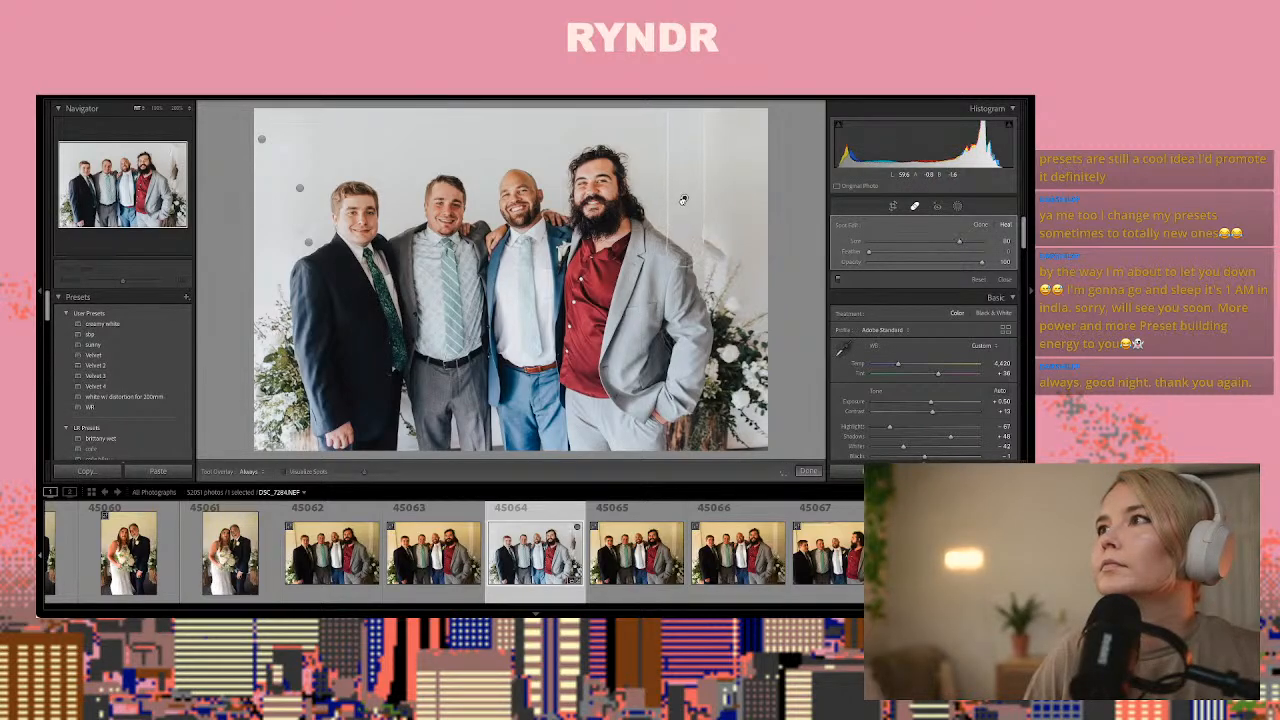
{"action": "left_click_drag", "start_coordinate": [683, 200], "coordinate": [684, 198]}
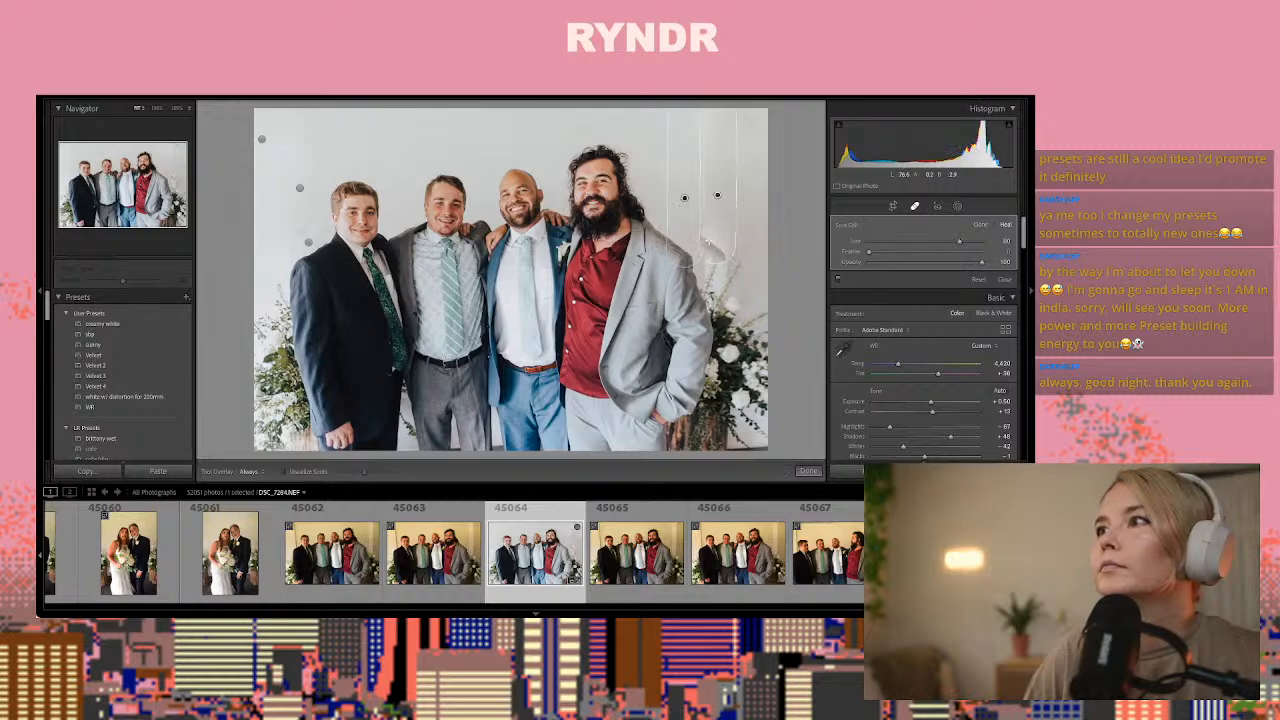
{"action": "left_click_drag", "start_coordinate": [707, 241], "coordinate": [704, 240]}
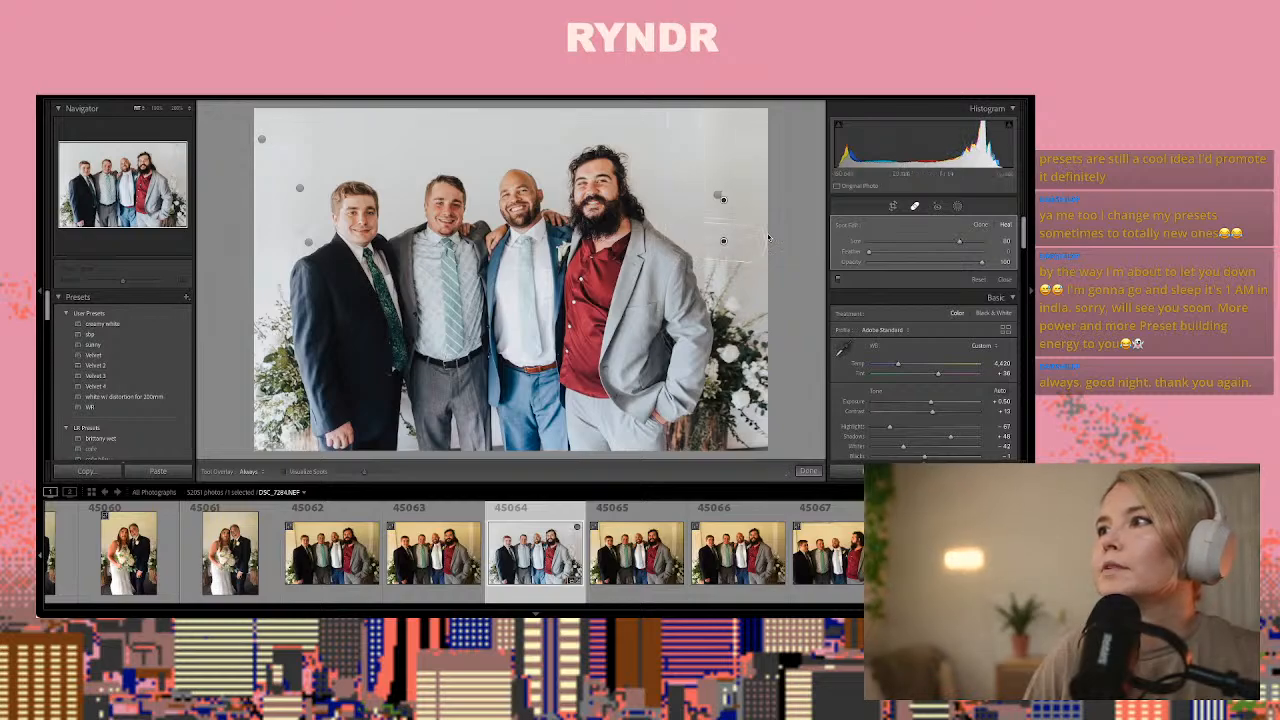
{"action": "left_click", "coordinate": [712, 218]}
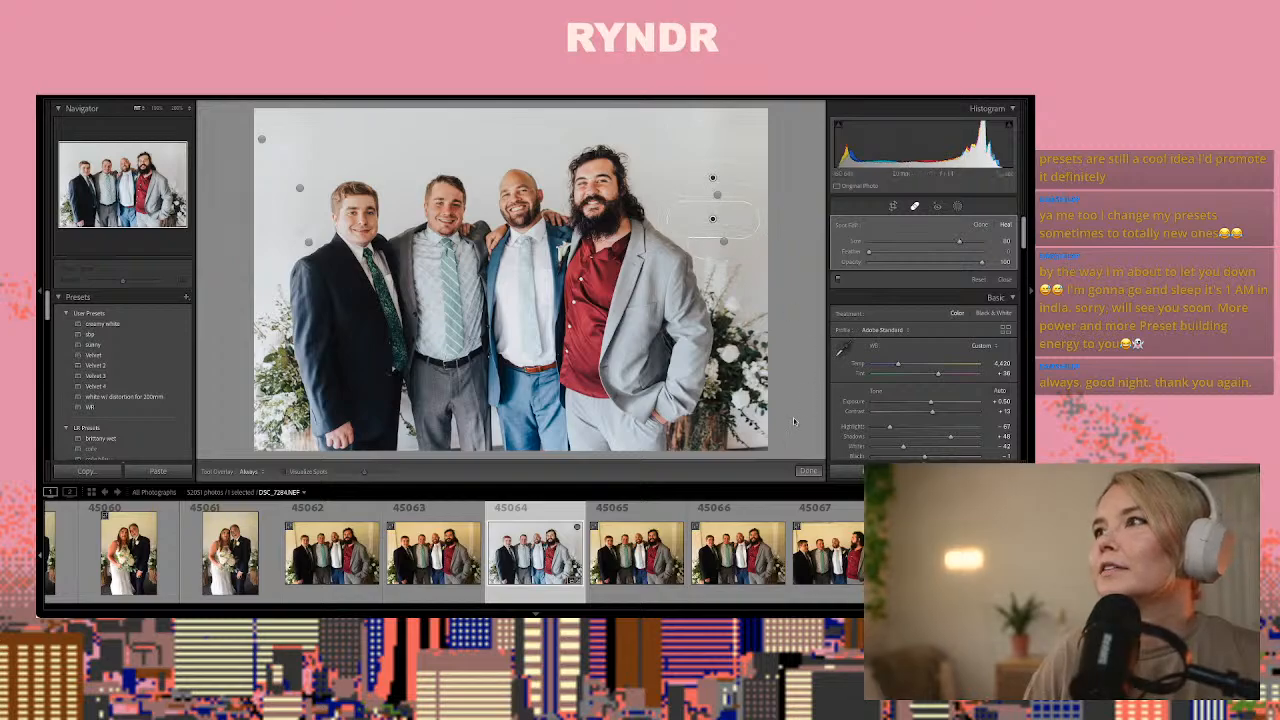
{"action": "left_click", "coordinate": [807, 469]}
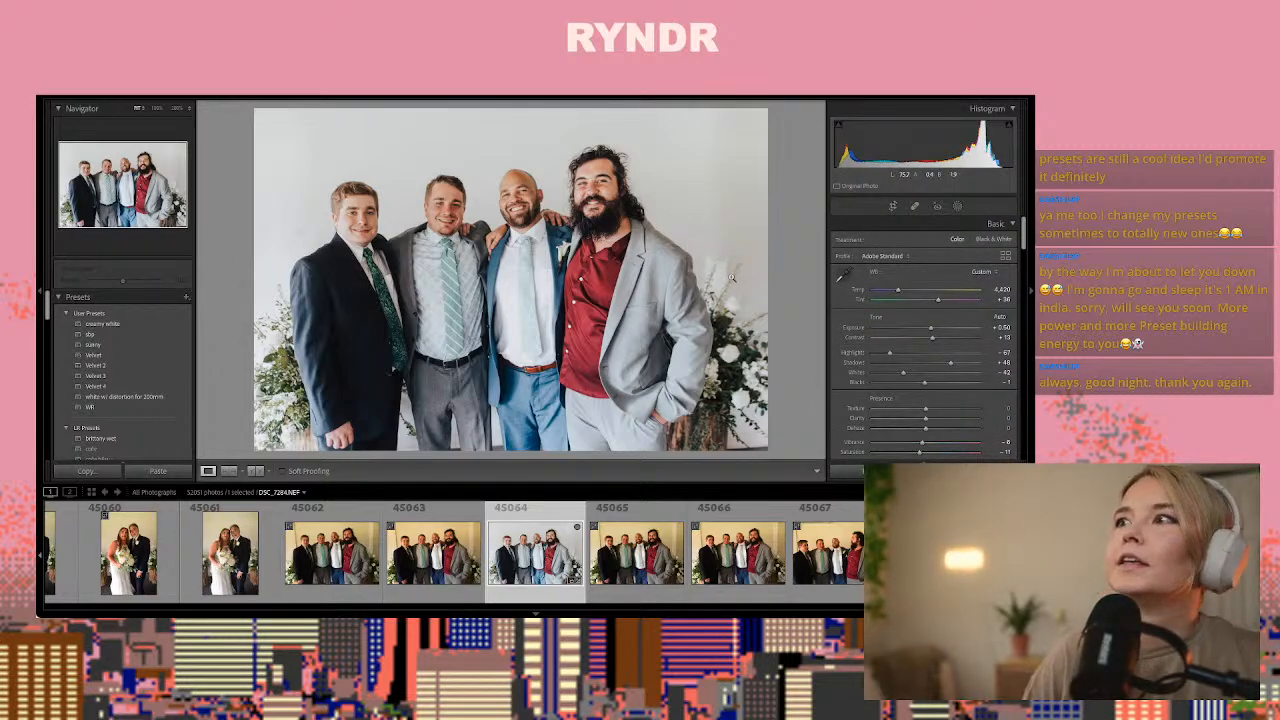
Compare the group frames 45065 to 45069 and paste the copied develop settings onto photo 45069 of the bride with the four men
{"action": "left_click", "coordinate": [607, 540]}
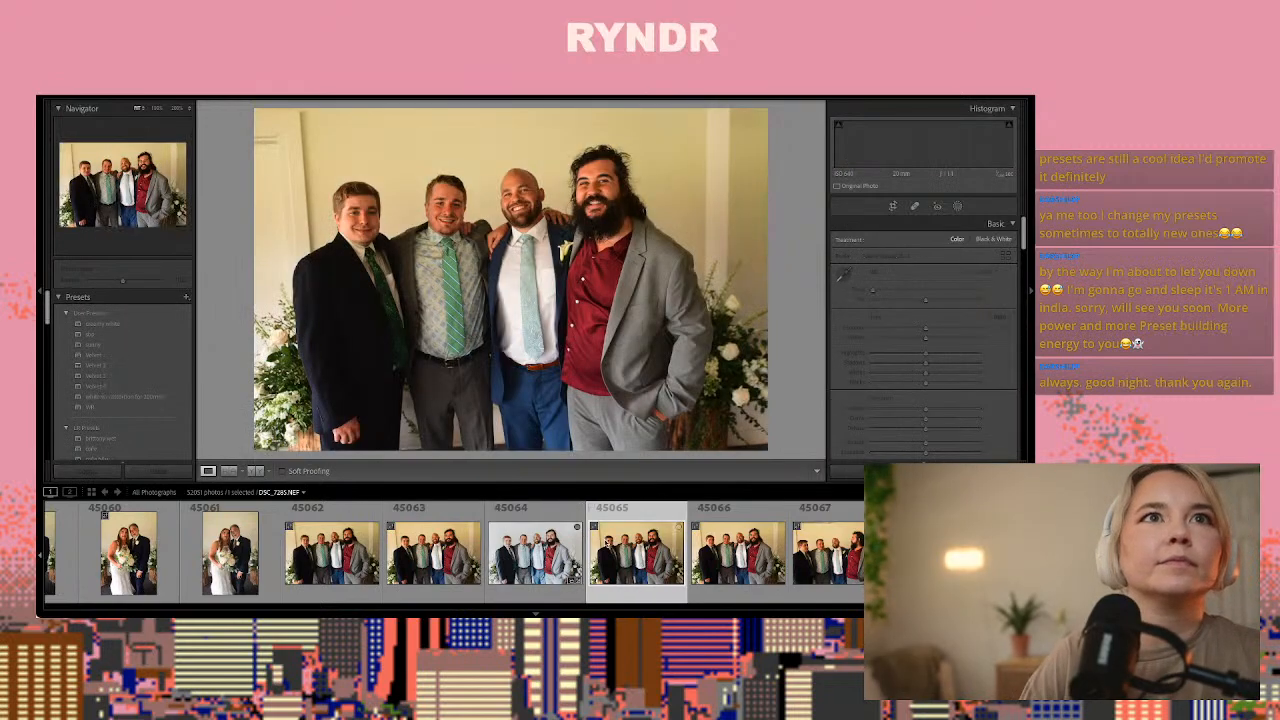
{"action": "key", "text": "Right"}
{"action": "key", "text": "Right"}
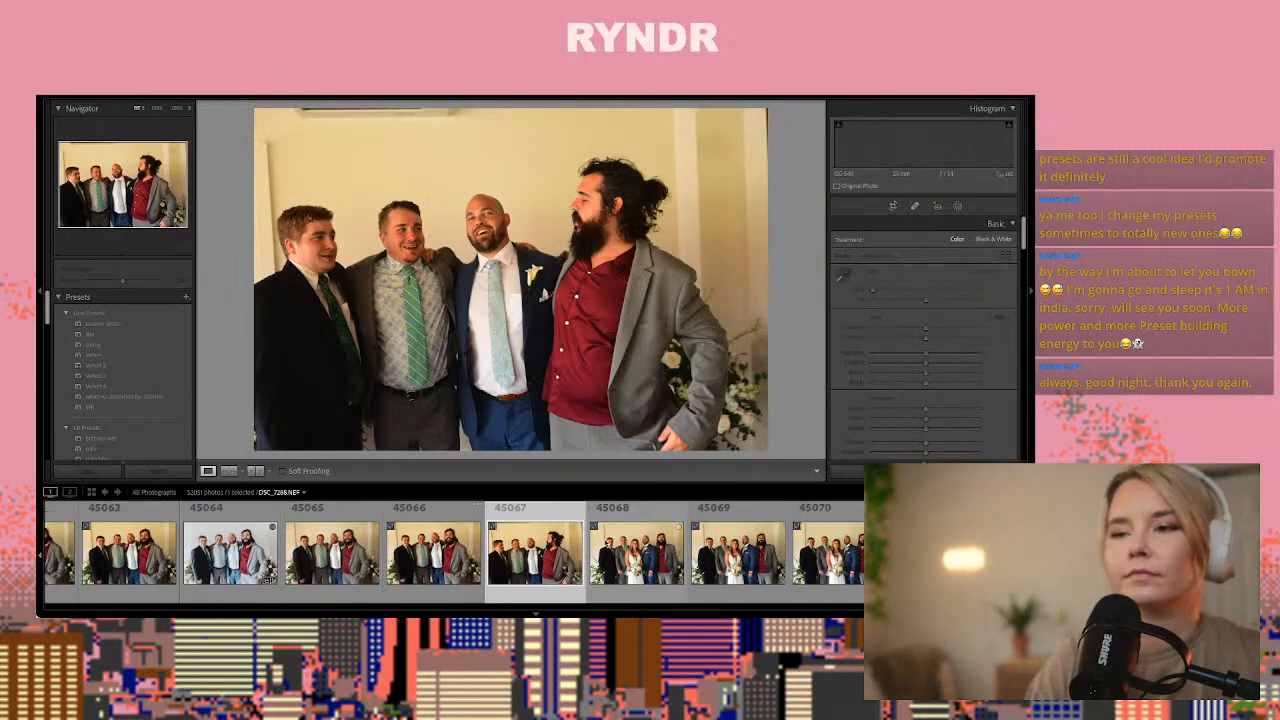
{"action": "key", "text": "Right"}
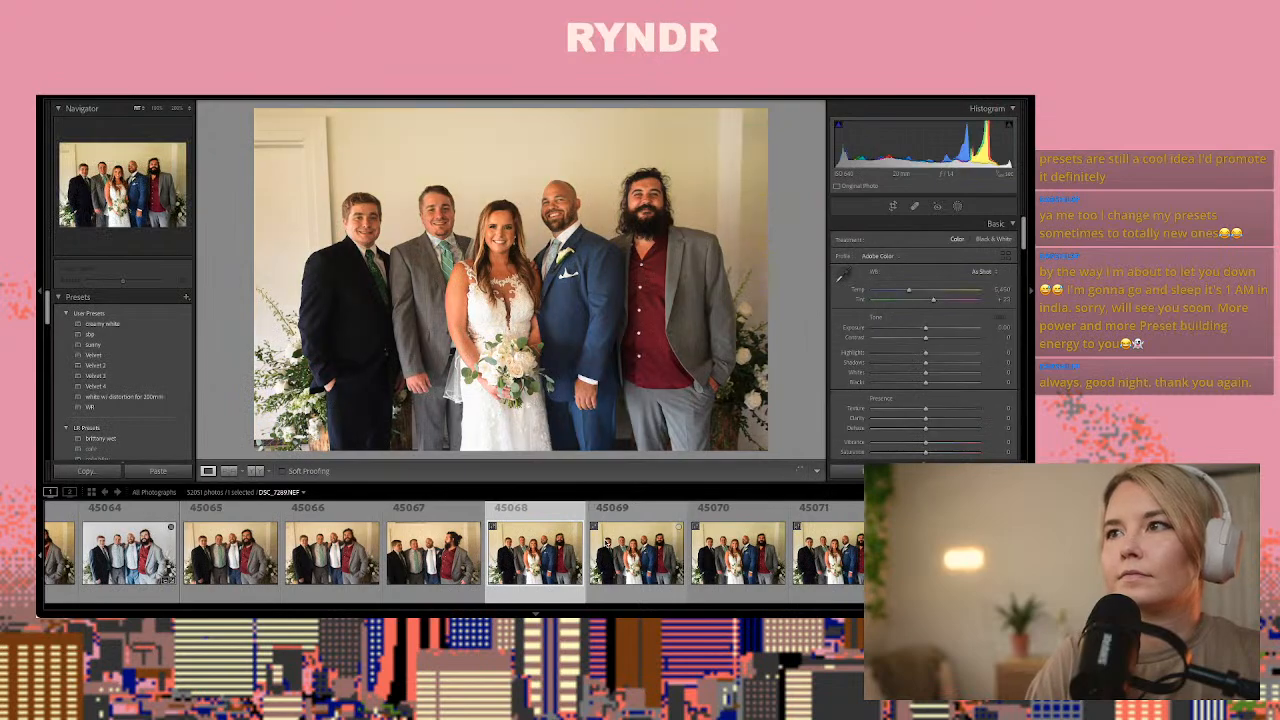
{"action": "key", "text": "Right"}
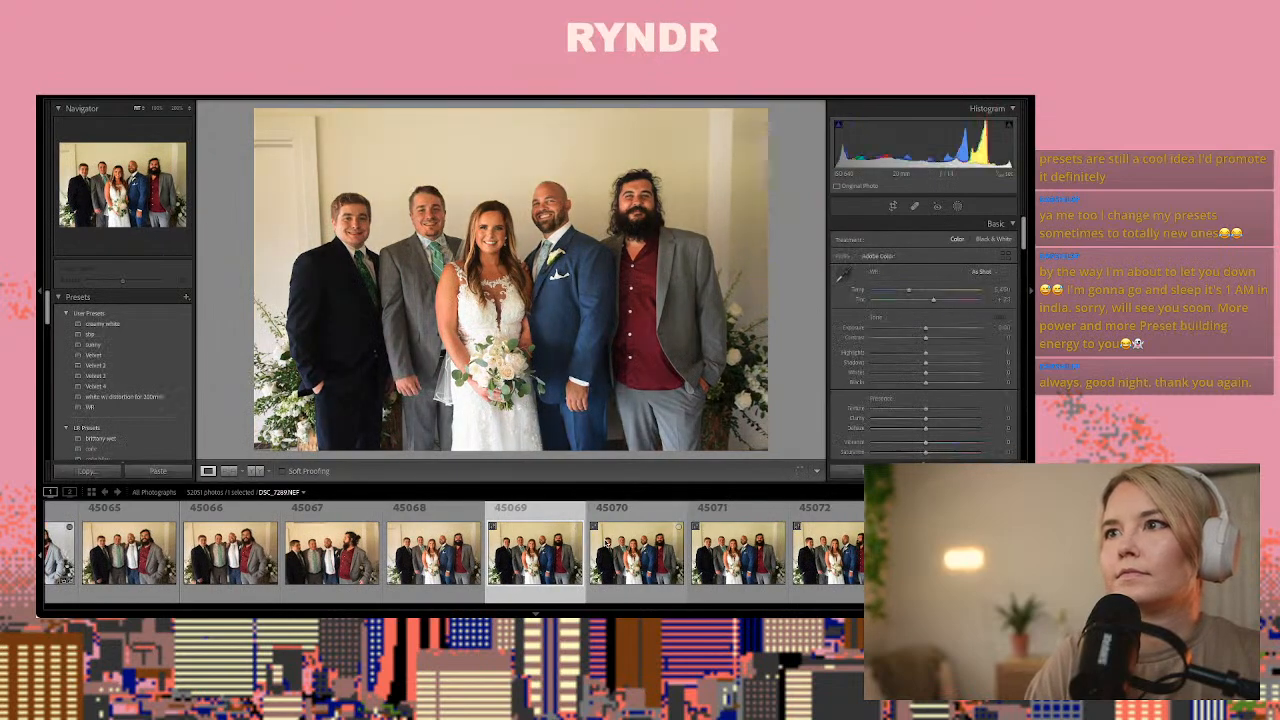
{"action": "key", "text": "ctrl+shift+v"}
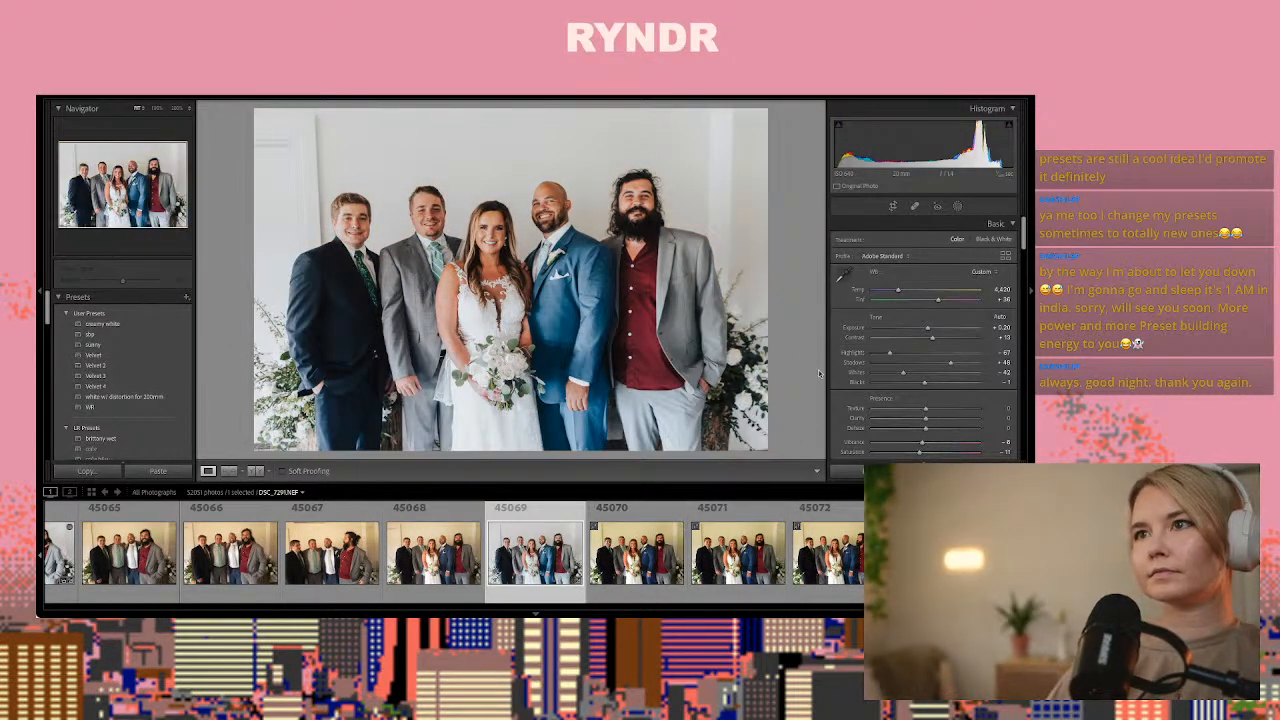
Lower the clarity of photo 45069 slightly and raise its exposure to about +0.35
{"action": "scroll", "coordinate": [924, 364], "scroll_direction": "down", "scroll_amount": 2}
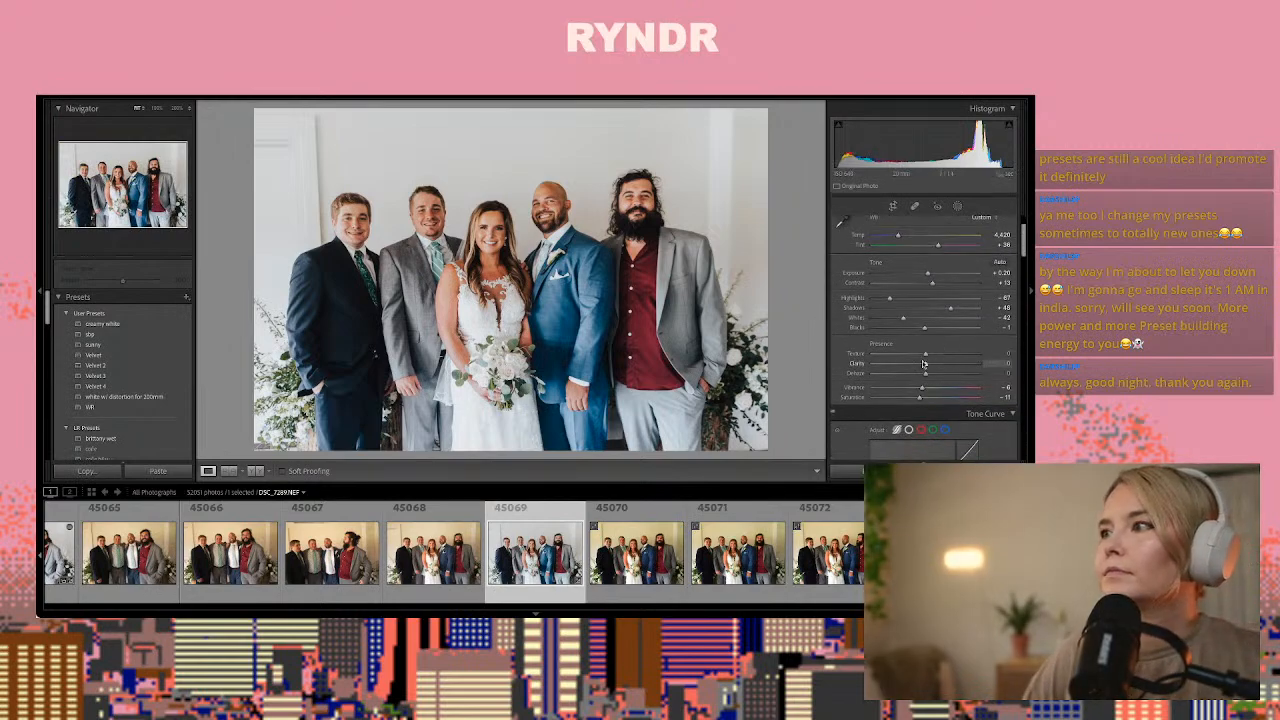
{"action": "left_click_drag", "start_coordinate": [916, 367], "coordinate": [928, 328]}
{"action": "scroll", "coordinate": [925, 355], "scroll_direction": "up", "scroll_amount": 2}
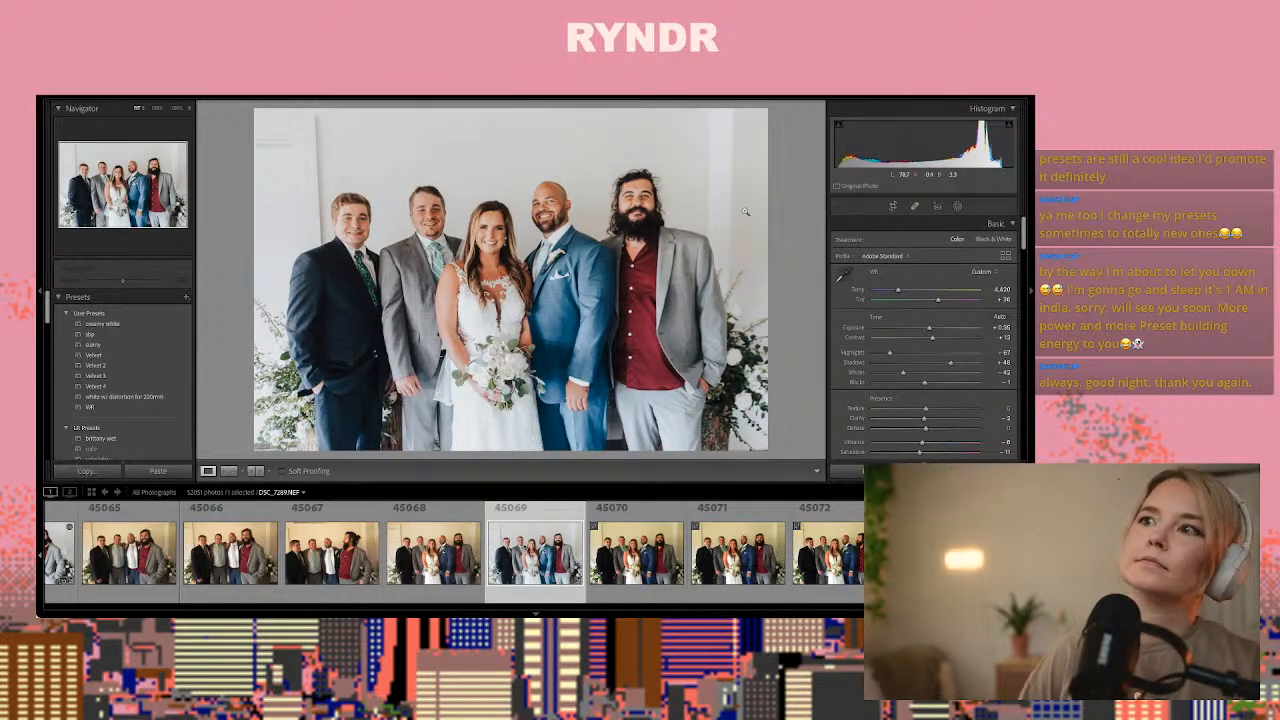
Heal the moulding marks on the wall above the man in the black suit in photo 45069 with Spot Removal
{"action": "left_click", "coordinate": [914, 207]}
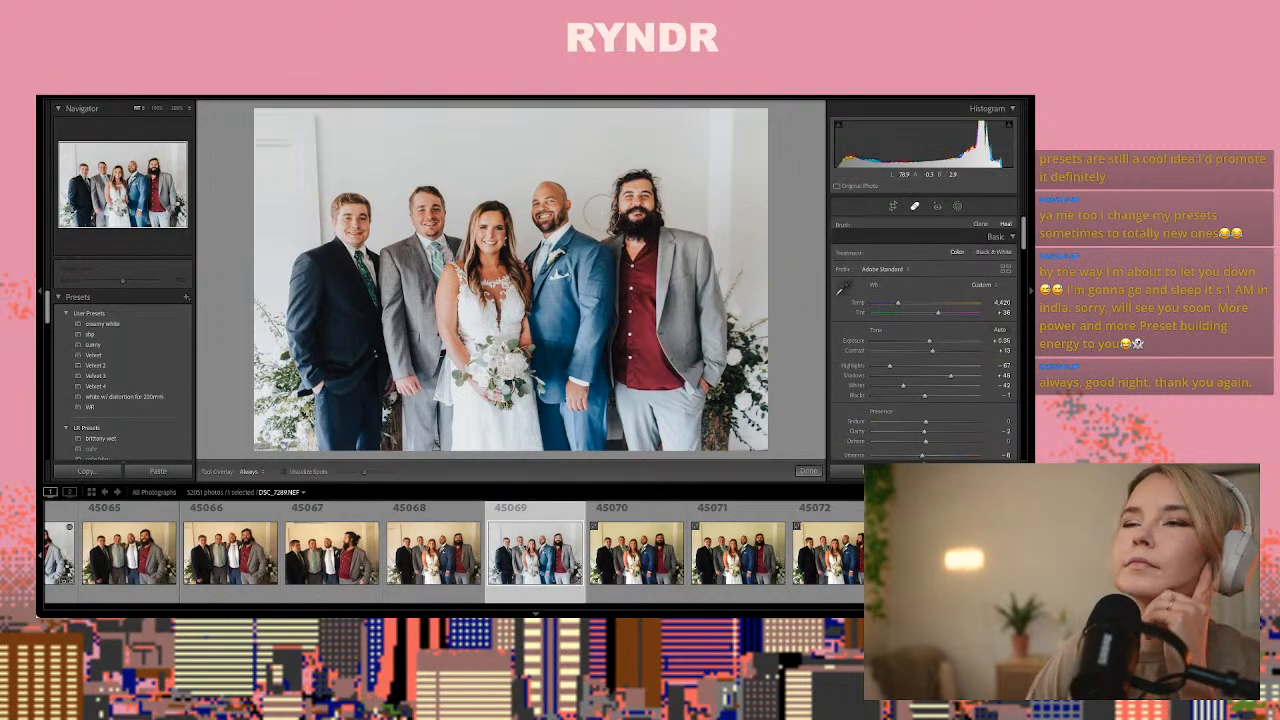
{"action": "scroll", "coordinate": [287, 149], "scroll_direction": "down", "scroll_amount": 5}
{"action": "left_click", "coordinate": [287, 144]}
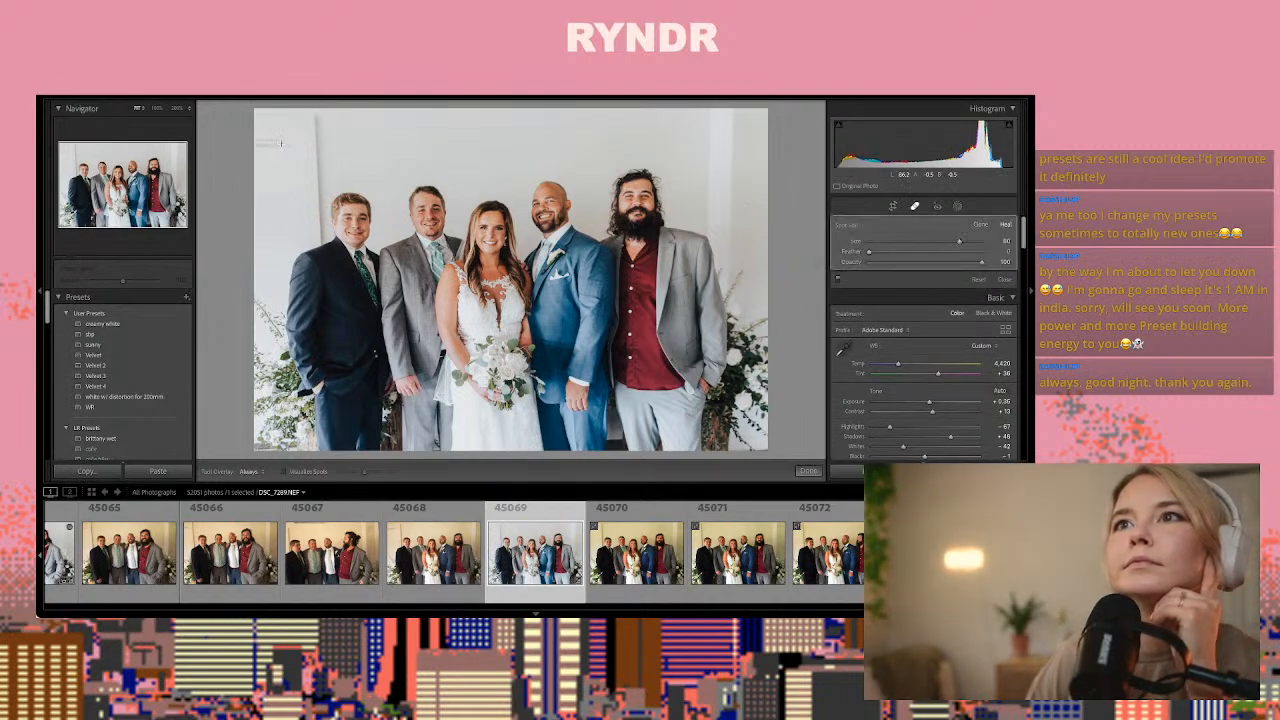
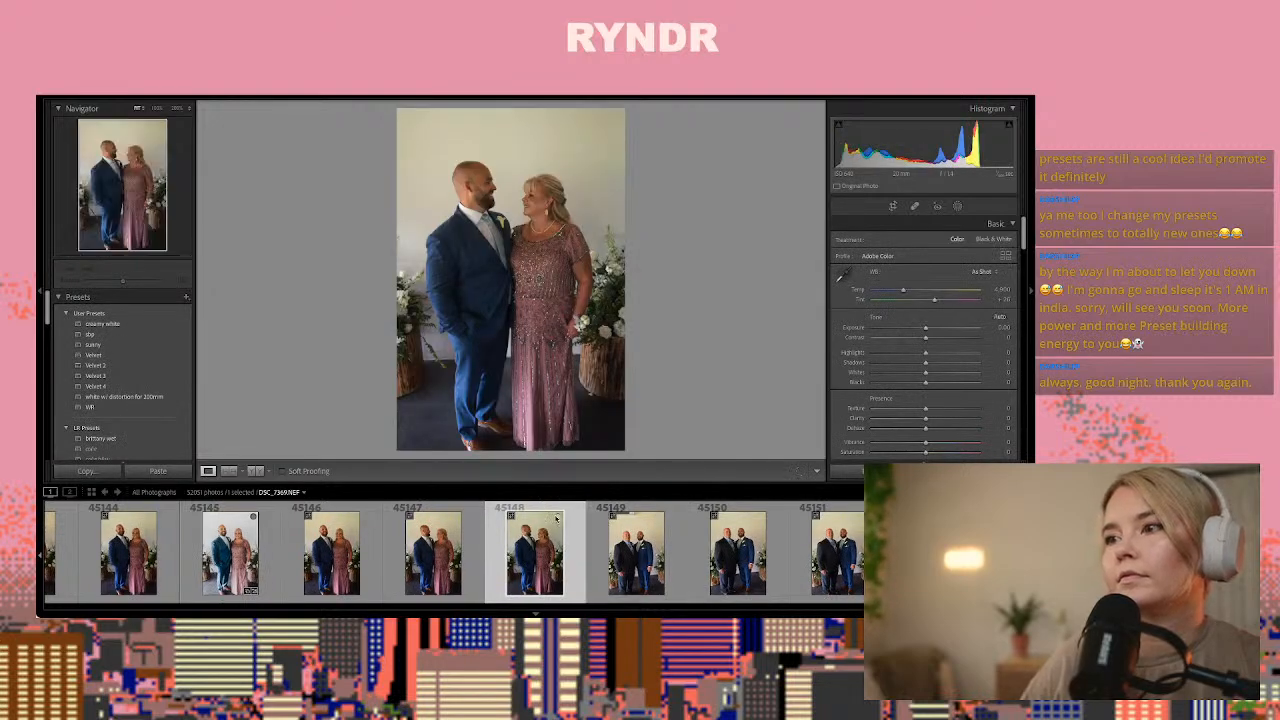
Compare frames 45149 to 45154 and paste the copied develop settings onto photo 45152 of the two men in suits, leaving it uncropped
{"action": "key", "text": "Right"}
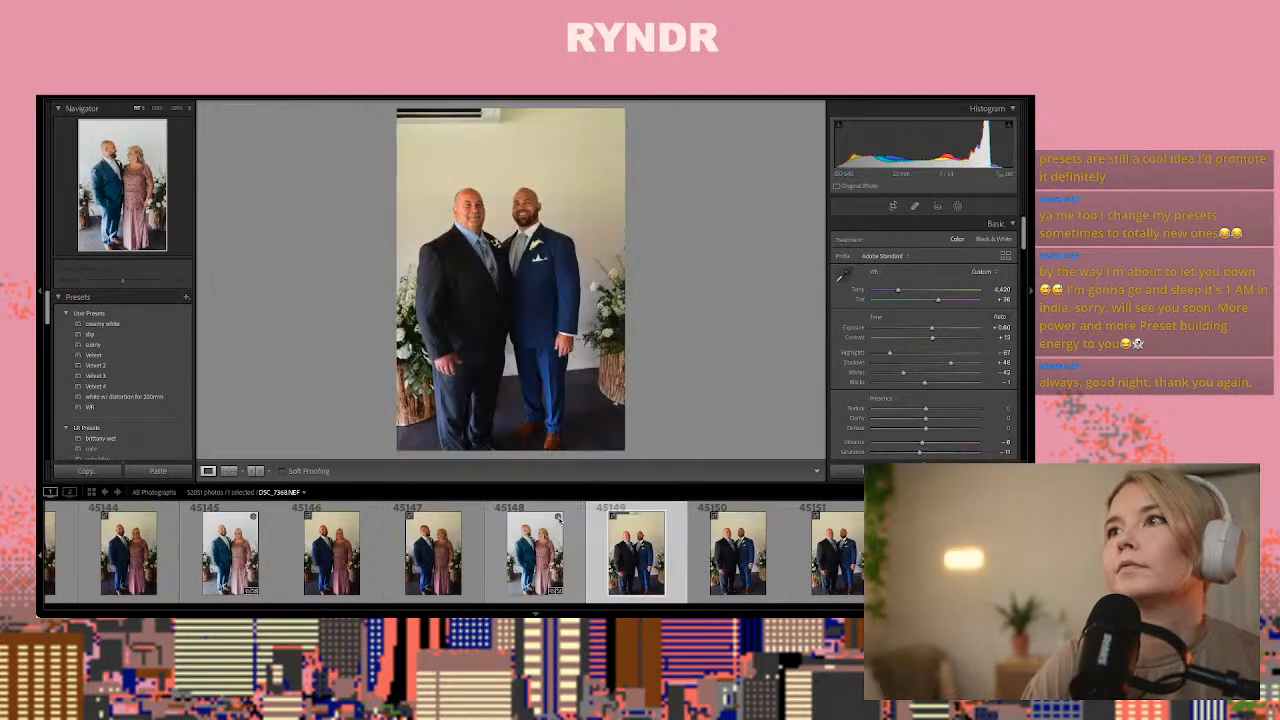
{"action": "key", "text": "Right"}
{"action": "key", "text": "Right"}
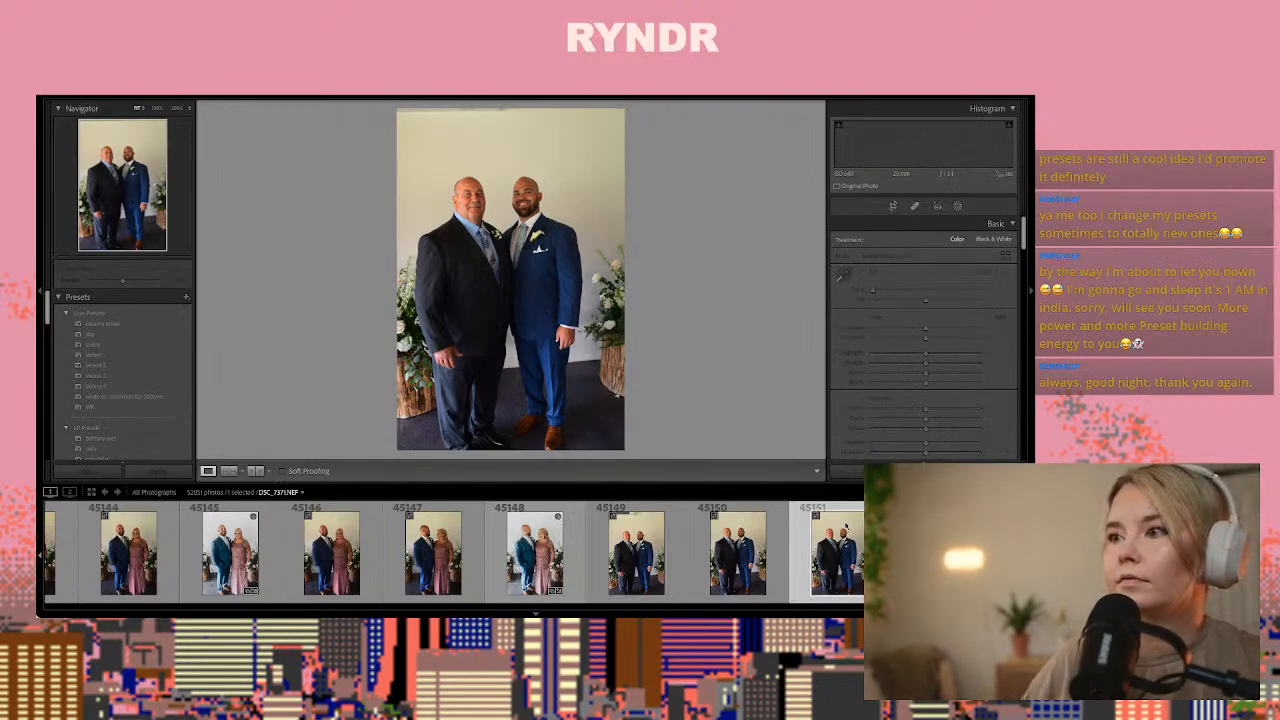
{"action": "key", "text": "Right"}
{"action": "key", "text": "Right"}
{"action": "key", "text": "Right"}
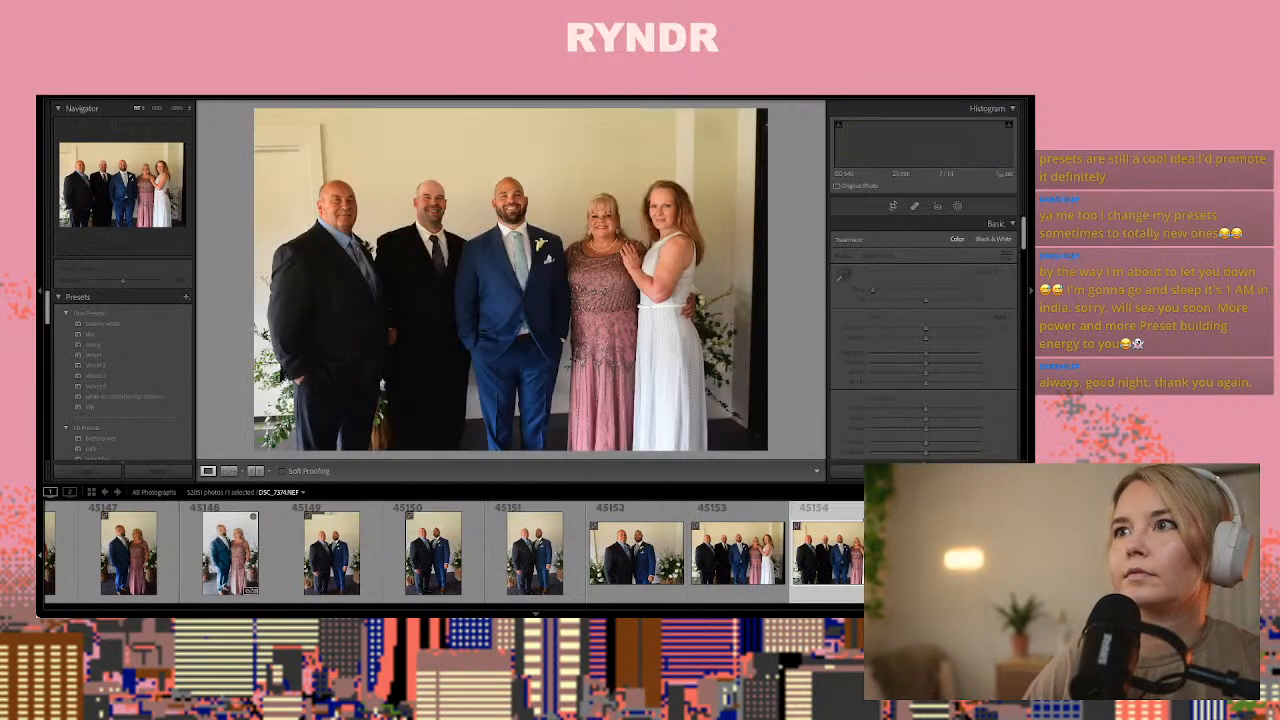
{"action": "key", "text": "Left"}
{"action": "key", "text": "Left"}
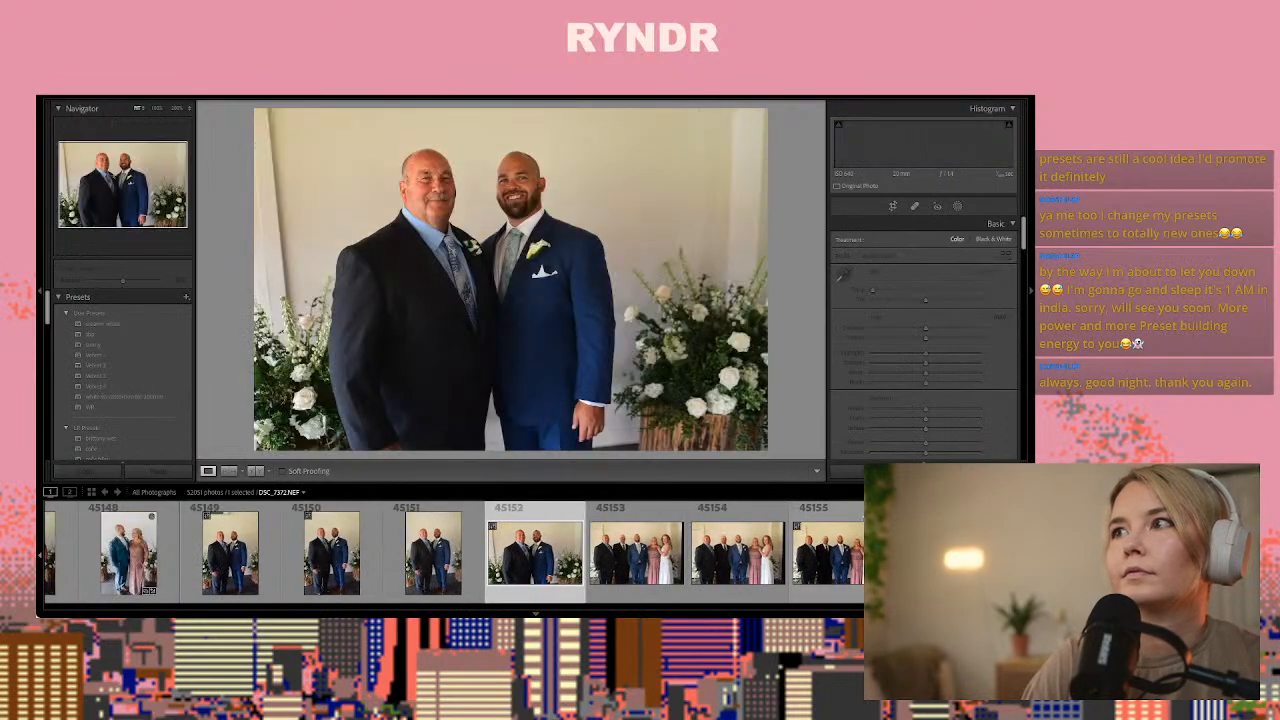
{"action": "key", "text": "ctrl+shift+r"}
{"action": "key", "text": "Left"}
{"action": "key", "text": "Right"}
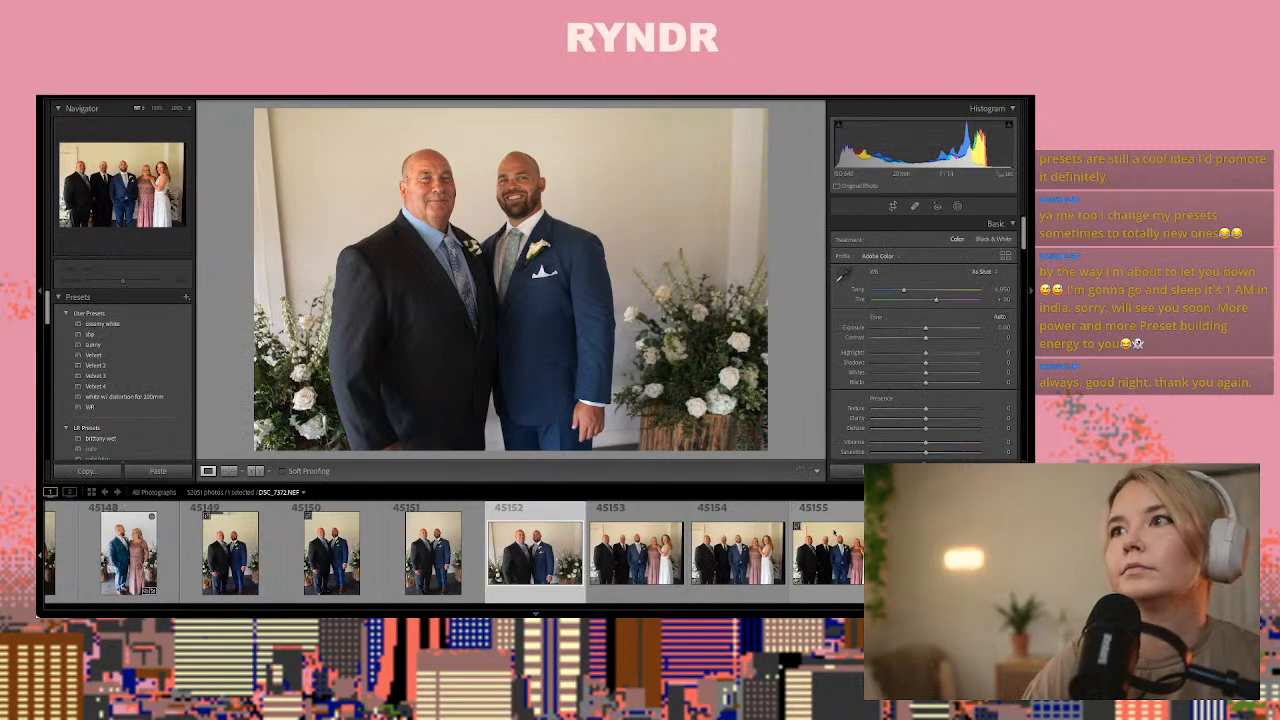
{"action": "key", "text": "ctrl+shift+v"}
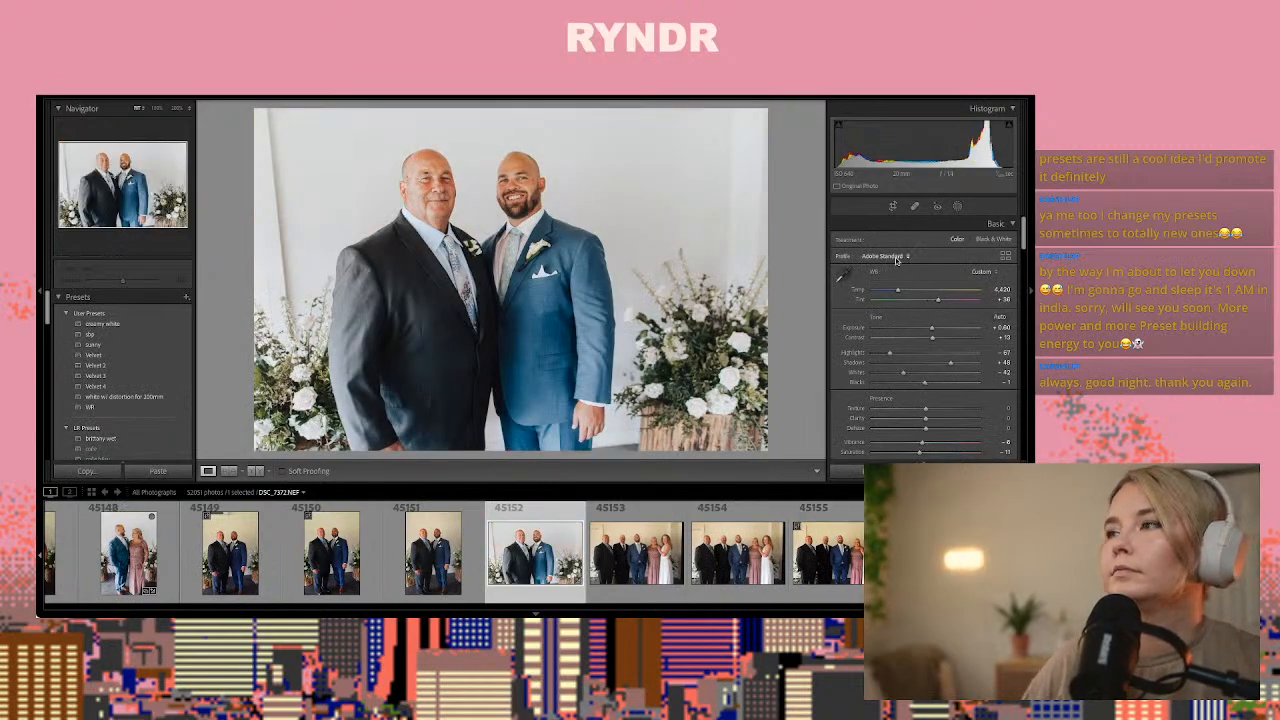
{"action": "left_click", "coordinate": [892, 206]}
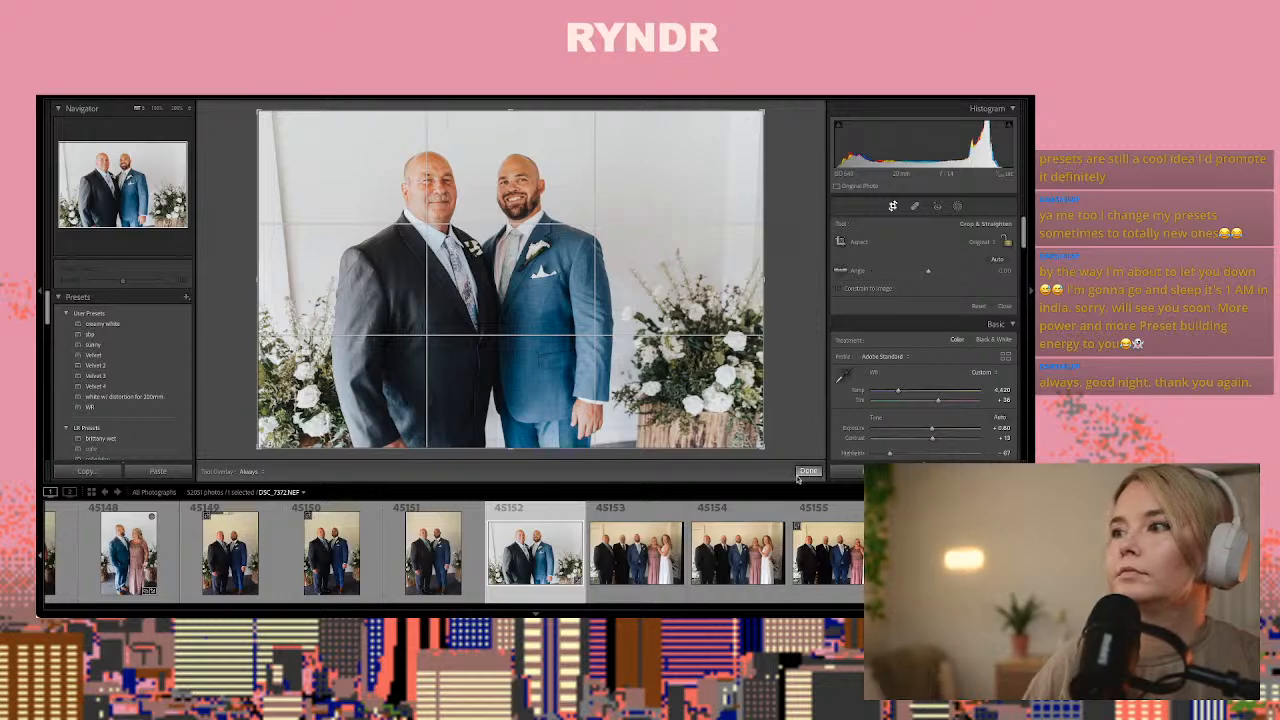
{"action": "left_click", "coordinate": [807, 471]}
Compare the group-of-five frames 45155 to 45158 and paste the copied develop settings onto photo 45158
{"action": "left_click", "coordinate": [828, 552]}
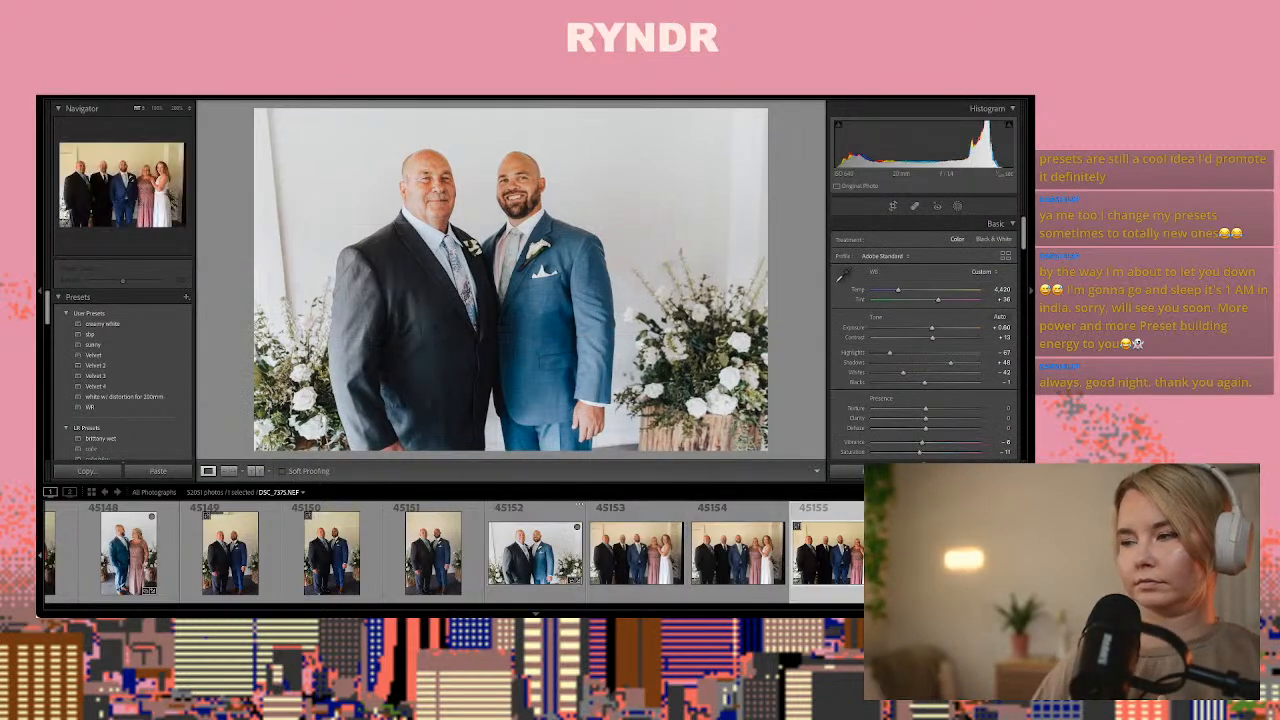
{"action": "key", "text": "Right"}
{"action": "key", "text": "Right"}
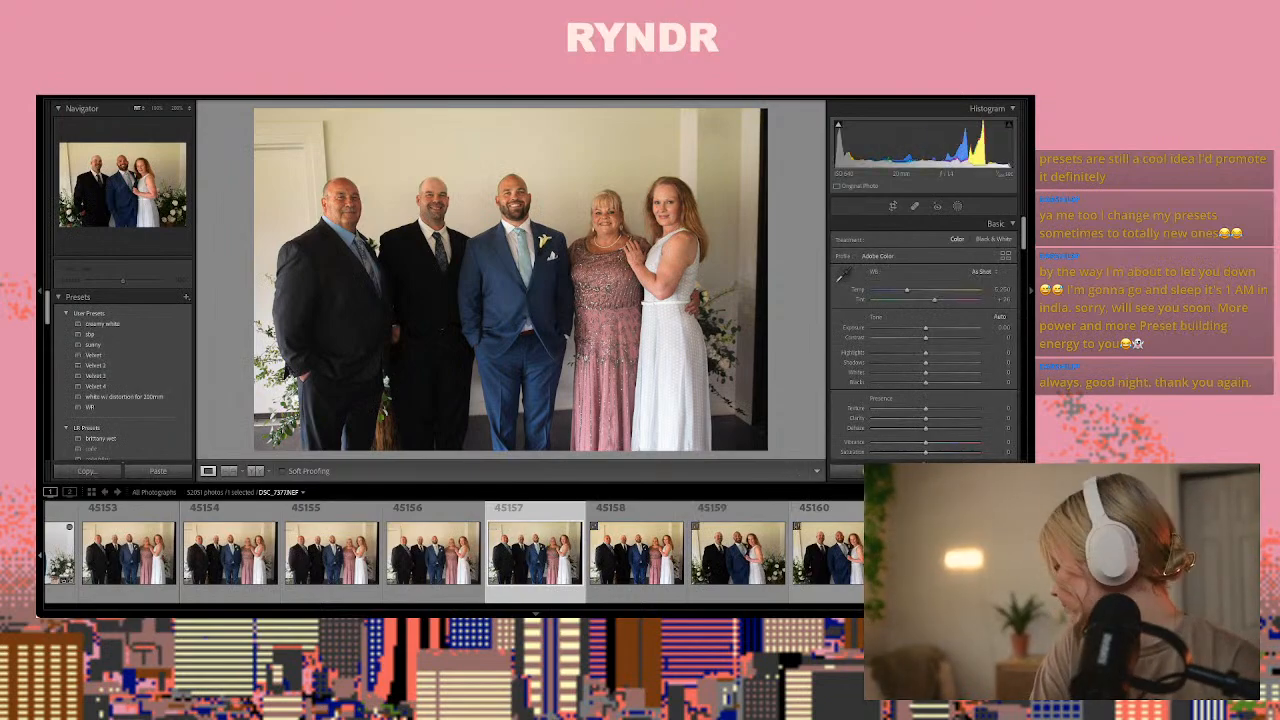
{"action": "key", "text": "Right"}
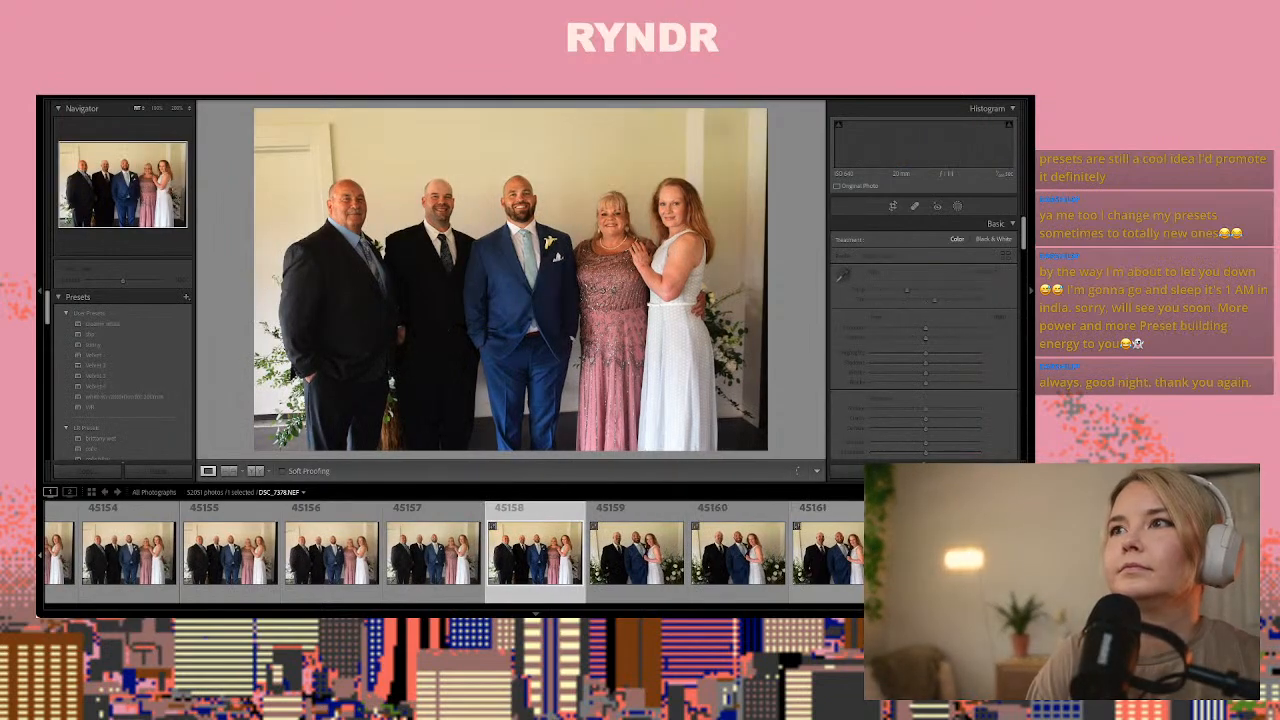
{"action": "key", "text": "Right"}
{"action": "key", "text": "Left"}
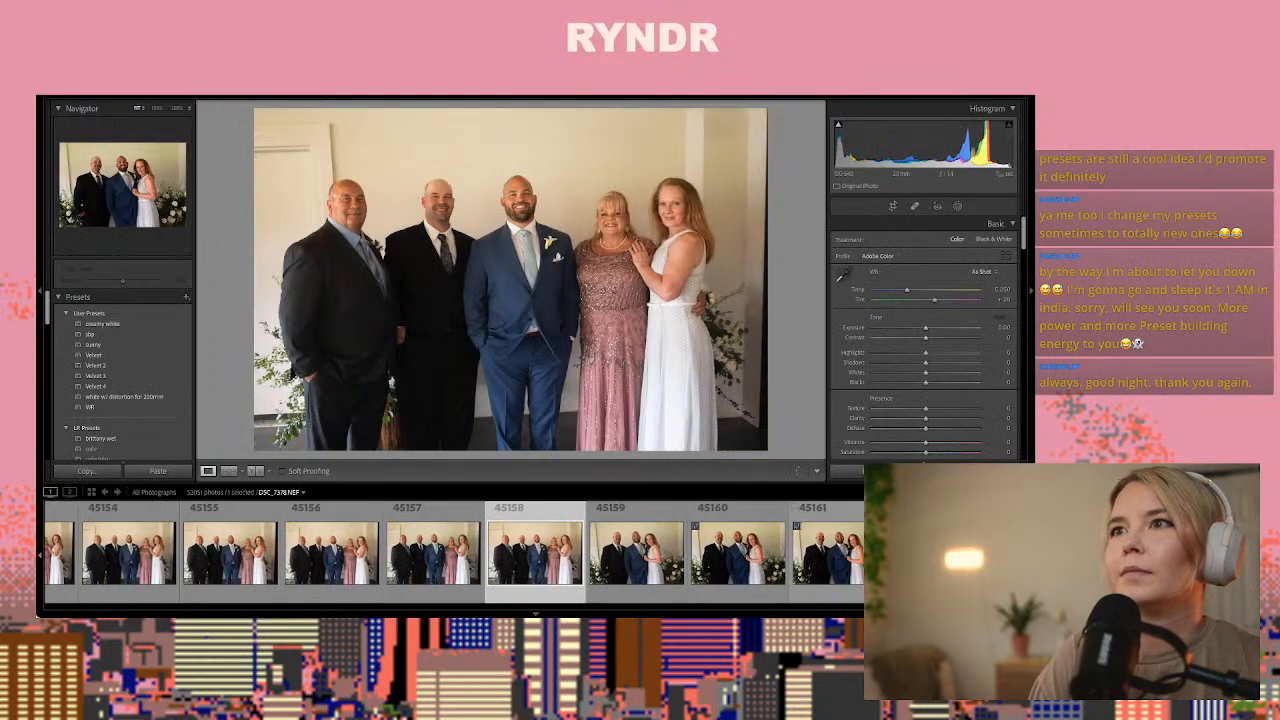
{"action": "key", "text": "Left"}
{"action": "key", "text": "Right"}
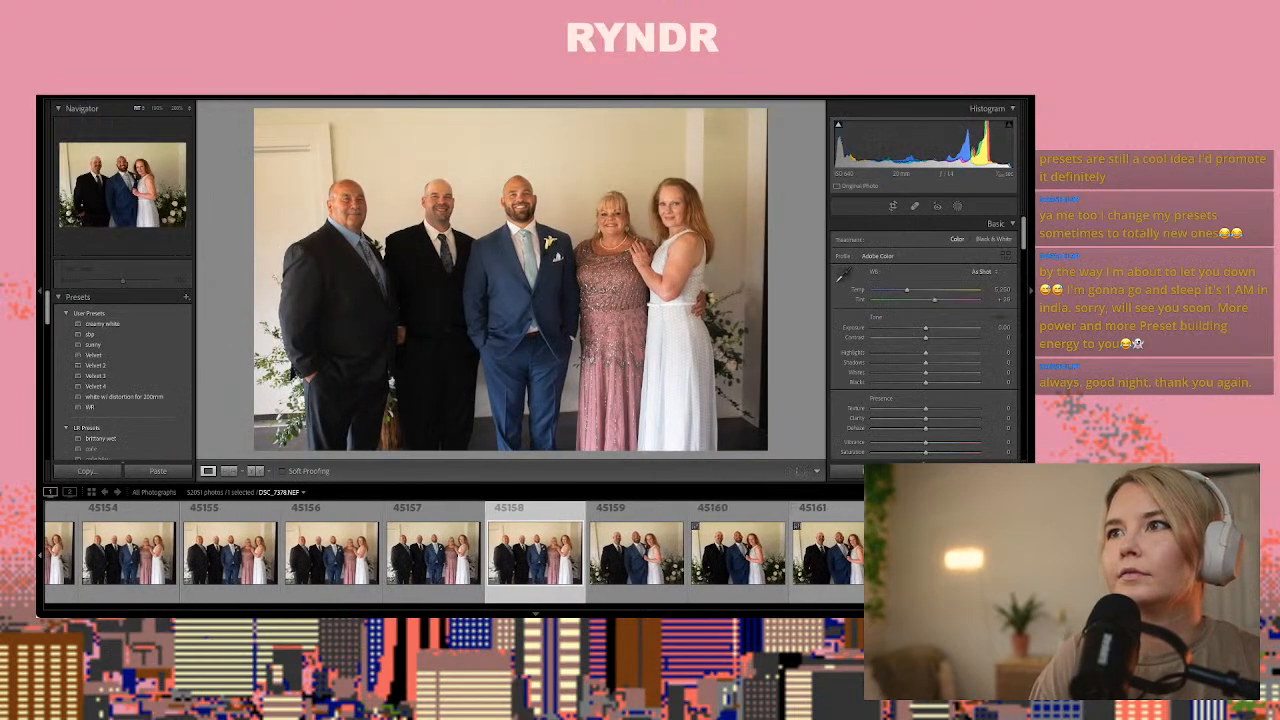
{"action": "key", "text": "ctrl+shift+v"}
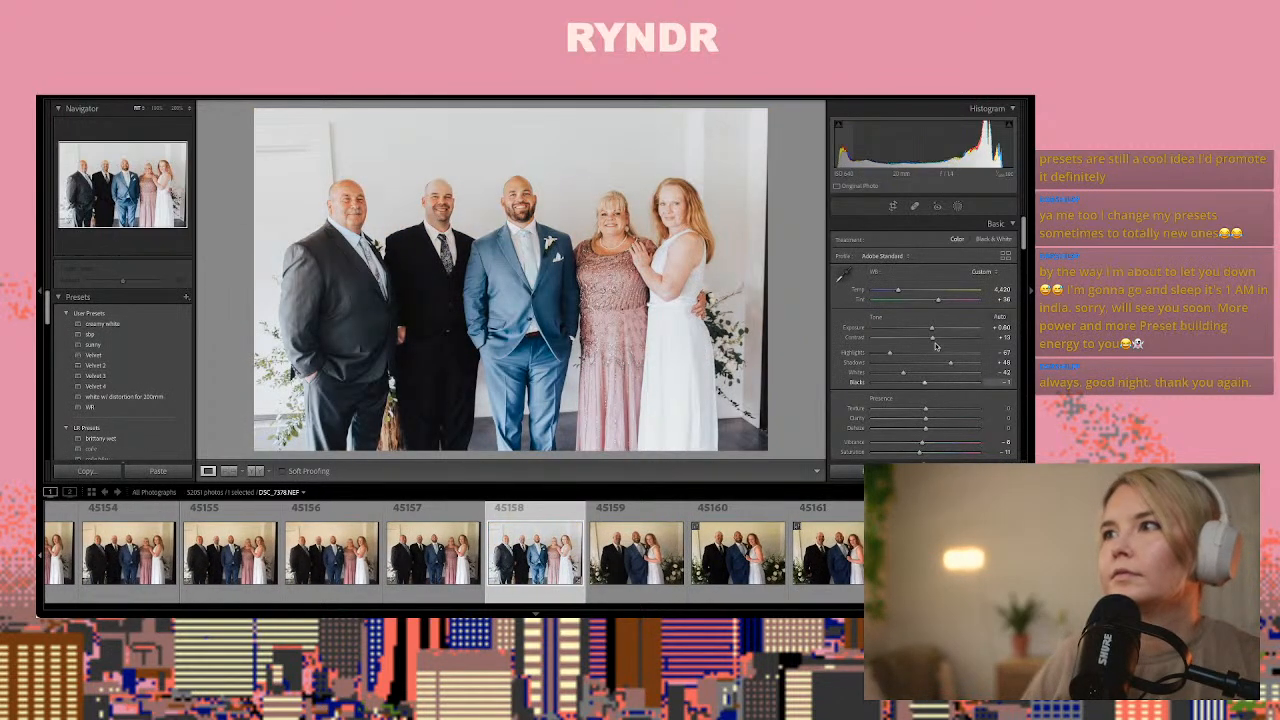
Set the exposure of group photo 45158 to +0.20
{"action": "left_click_drag", "start_coordinate": [932, 329], "coordinate": [928, 327]}
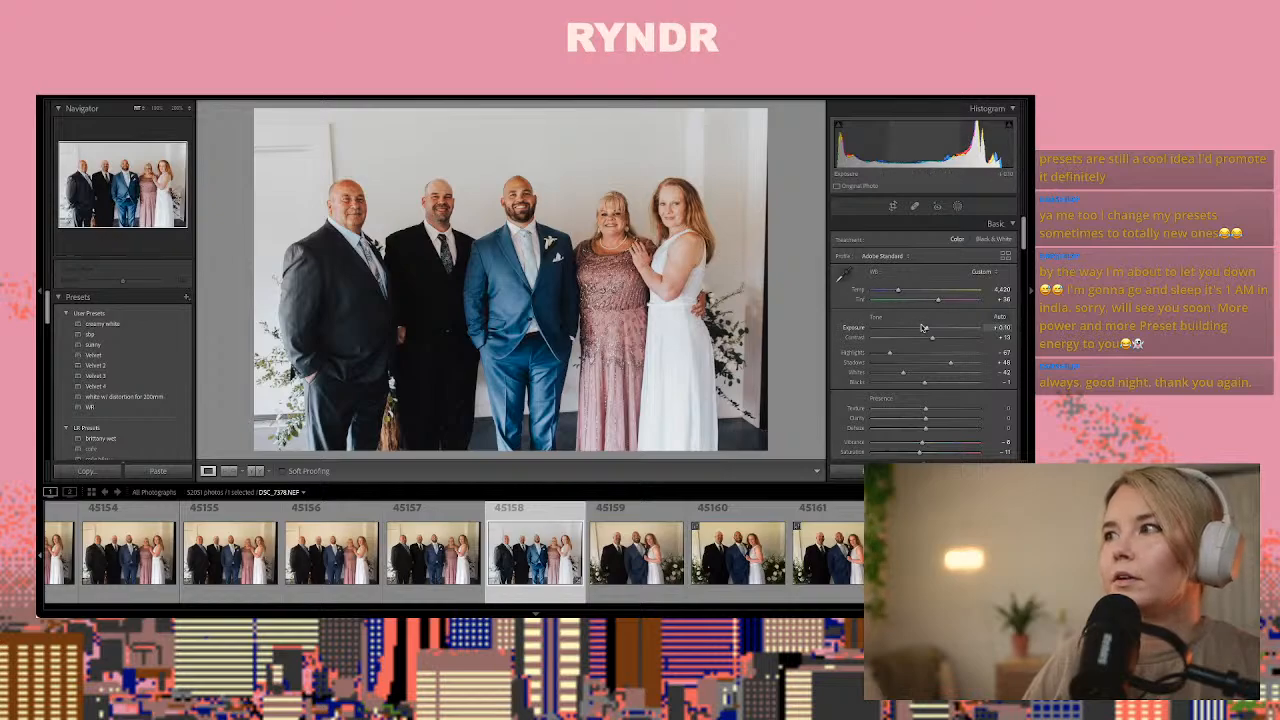
{"action": "left_click_drag", "start_coordinate": [926, 330], "coordinate": [930, 332]}
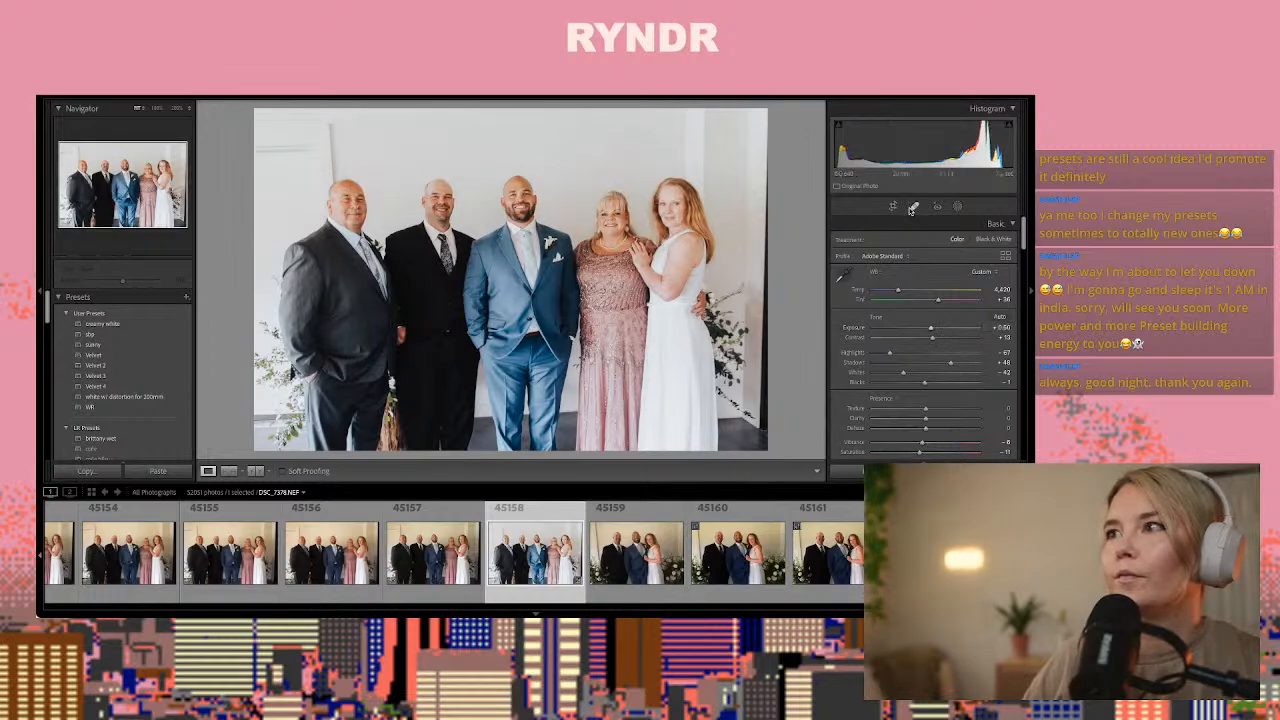
{"action": "left_click_drag", "start_coordinate": [932, 331], "coordinate": [930, 331]}
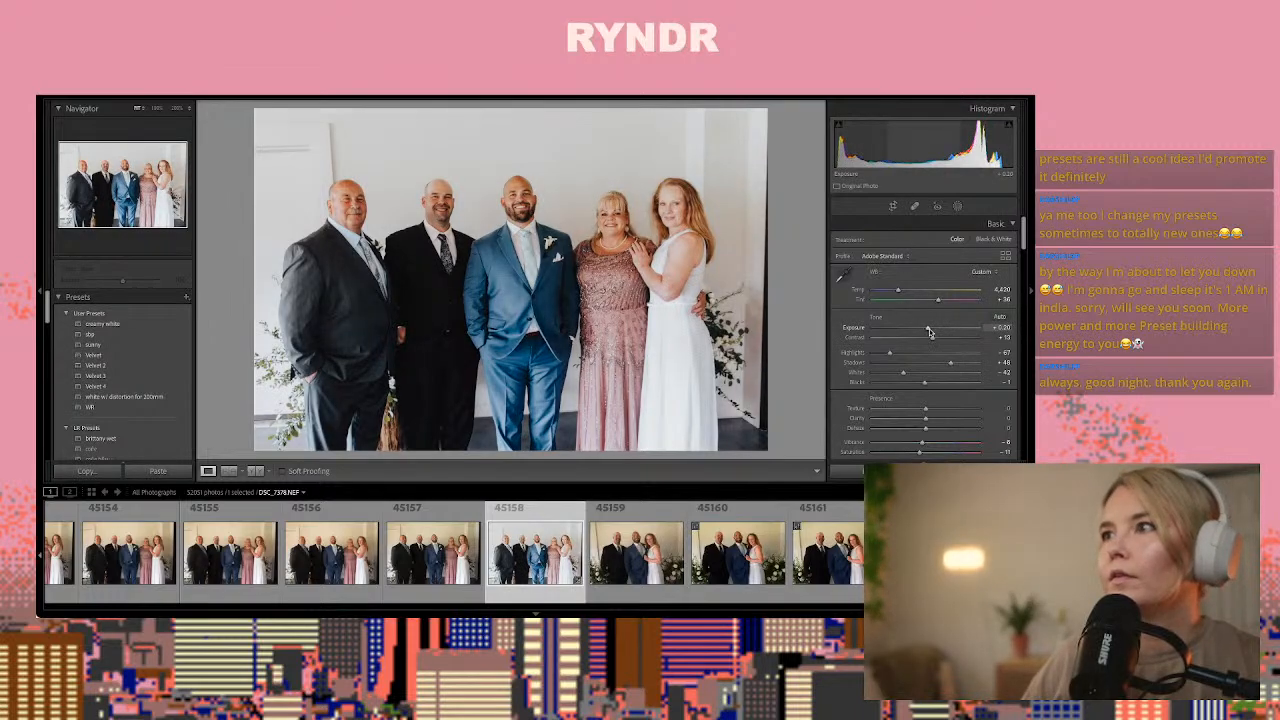
Heal the dark strip along the image edge beside the woman in white in photo 45158 with Spot Removal
{"action": "left_click", "coordinate": [914, 205]}
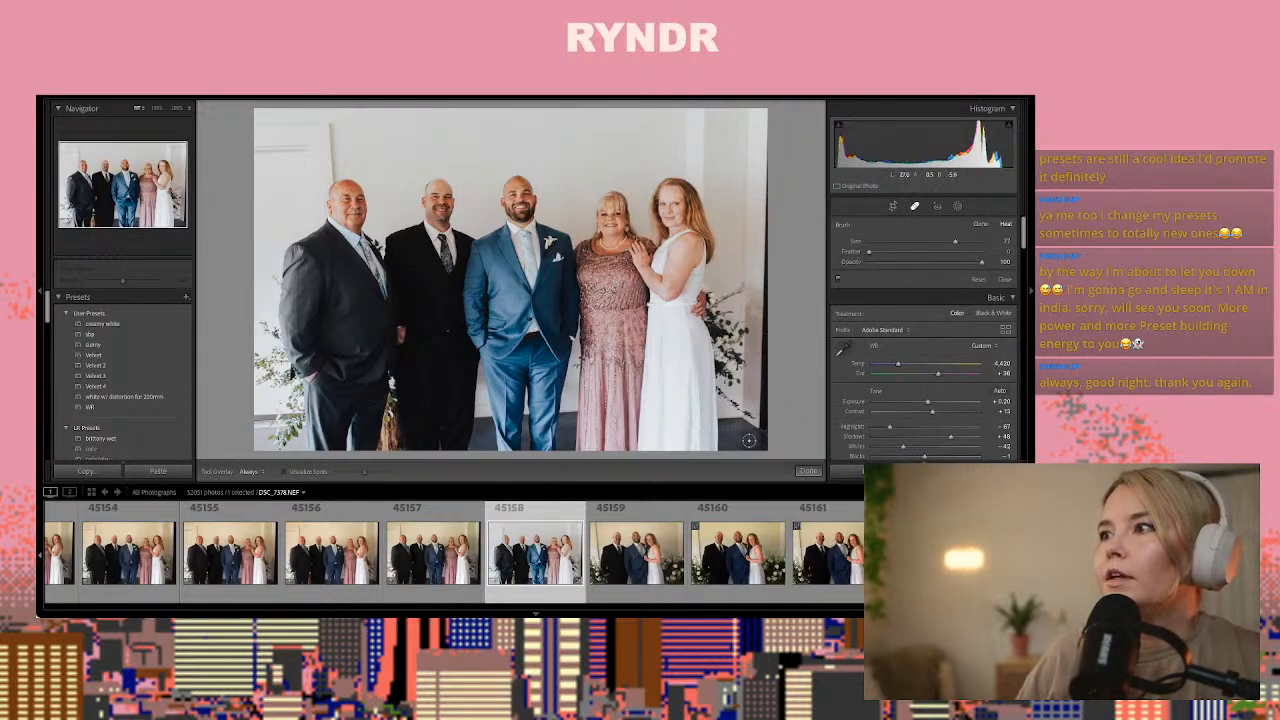
{"action": "mouse_move", "coordinate": [763, 426]}
{"action": "left_mouse_down"}
{"action": "mouse_move", "coordinate": [757, 297]}
{"action": "mouse_move", "coordinate": [762, 396]}
{"action": "mouse_move", "coordinate": [768, 264]}
{"action": "left_mouse_up"}
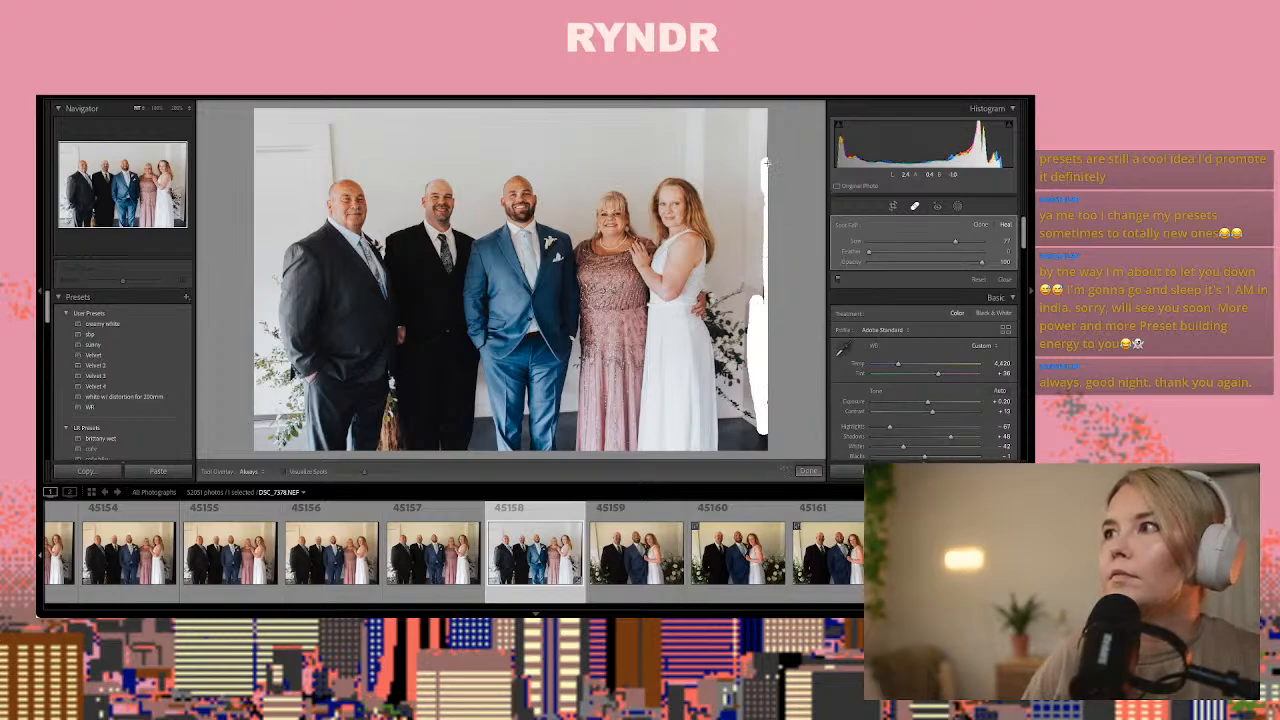
{"action": "left_click_drag", "start_coordinate": [766, 162], "coordinate": [759, 211]}
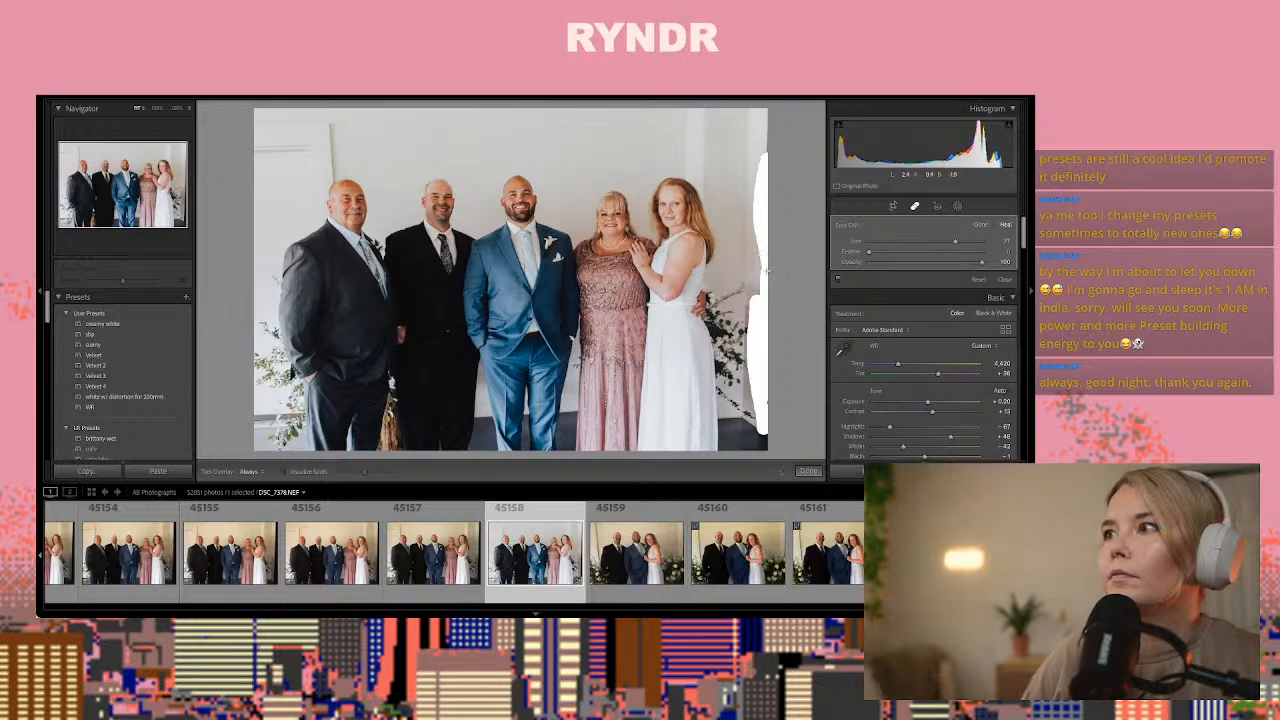
Crop photo 45158 slightly tighter around the five people, trimming the edge beside the woman in white
{"action": "key", "text": "r"}
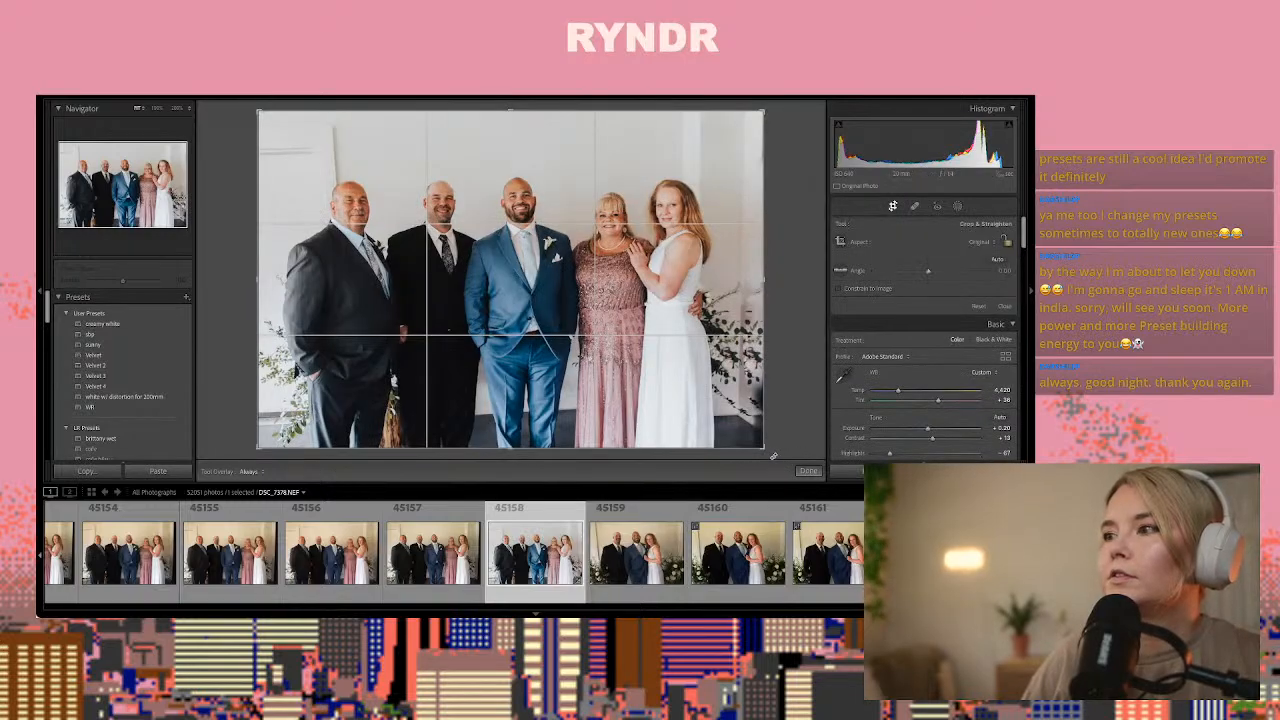
{"action": "left_click_drag", "start_coordinate": [766, 451], "coordinate": [753, 442]}
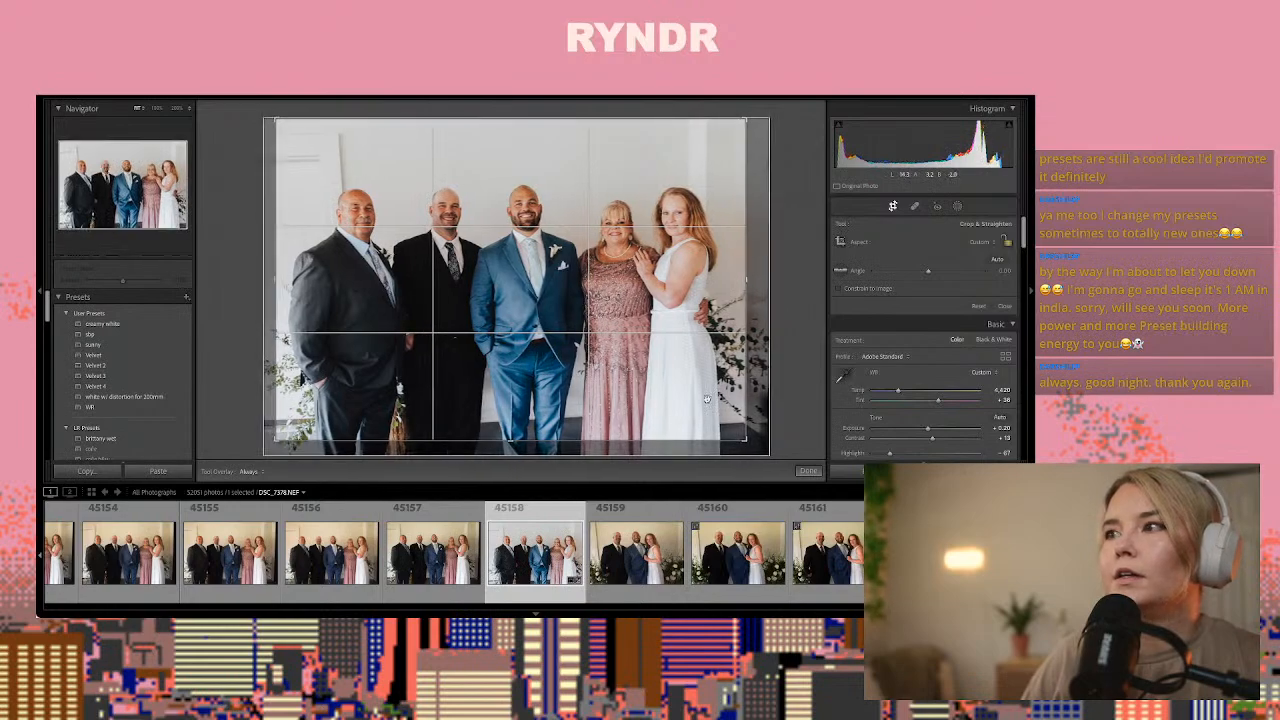
{"action": "left_click", "coordinate": [809, 471]}
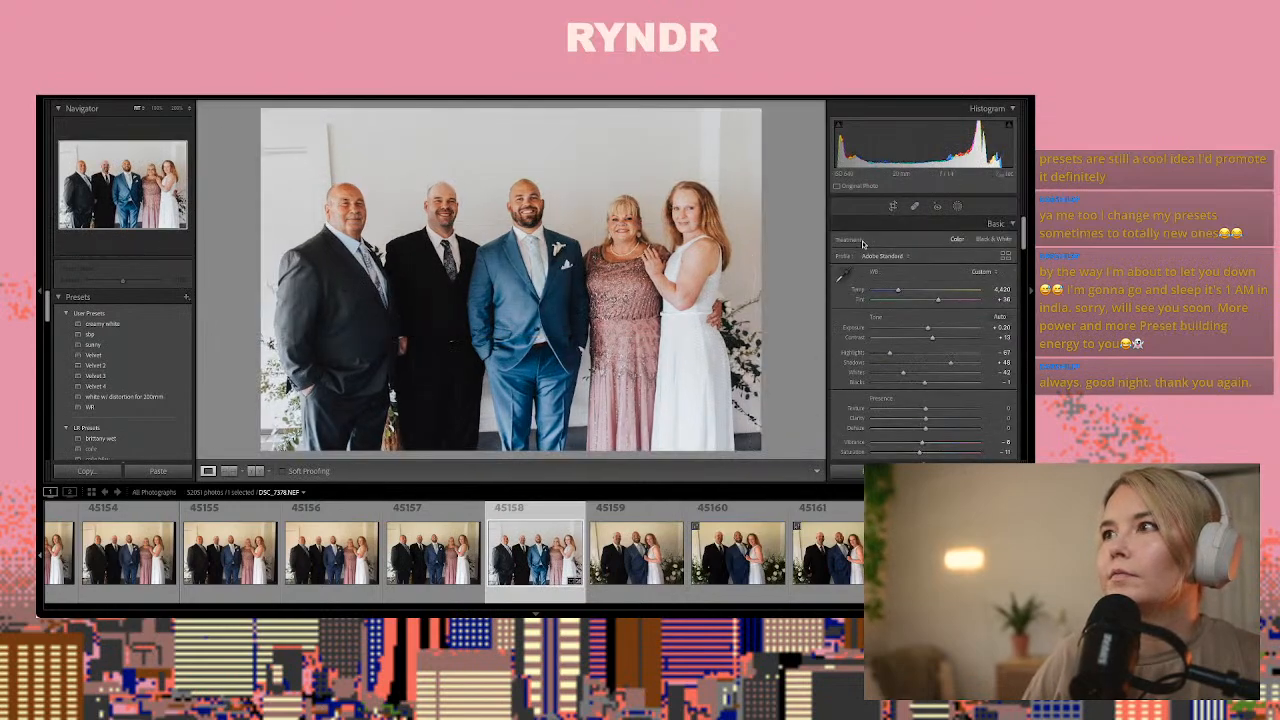
Heal the wall panel moulding above the bald man in grey and the vertical trim behind the woman in white in photo 45158
{"action": "left_click", "coordinate": [914, 206]}
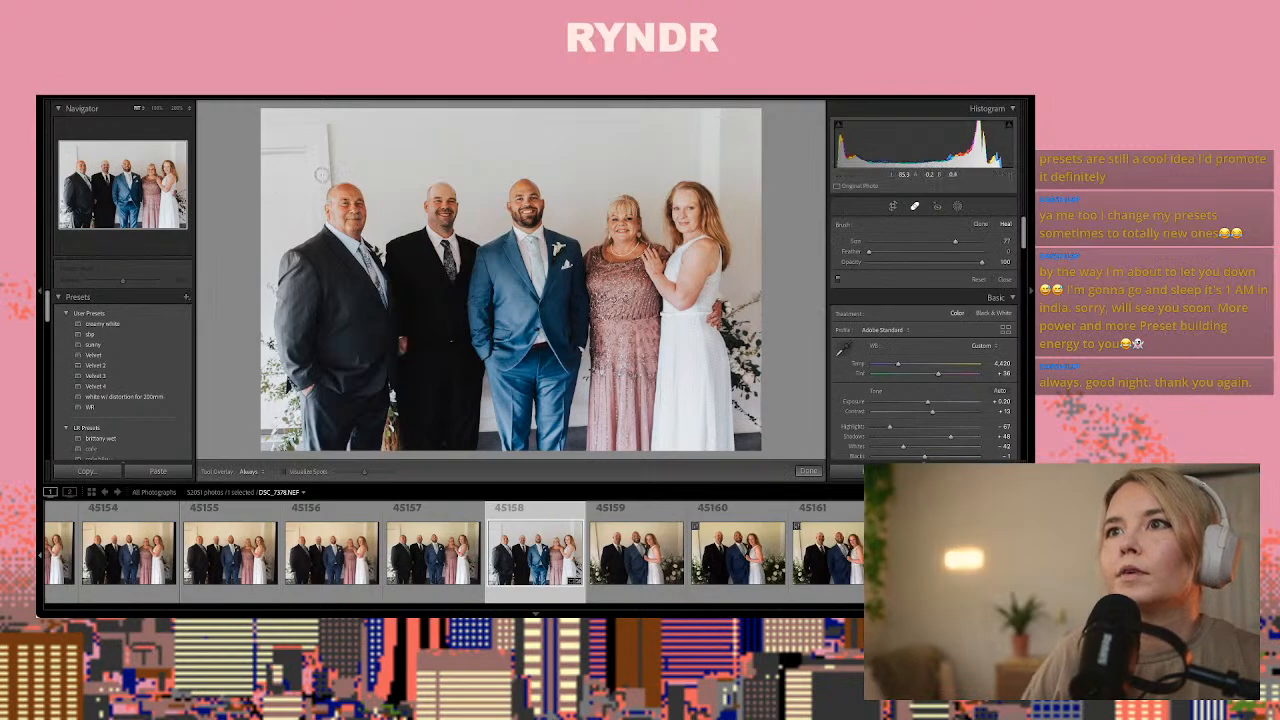
{"action": "mouse_move", "coordinate": [328, 180]}
{"action": "left_mouse_down"}
{"action": "mouse_move", "coordinate": [326, 127]}
{"action": "mouse_move", "coordinate": [260, 125]}
{"action": "left_mouse_up"}
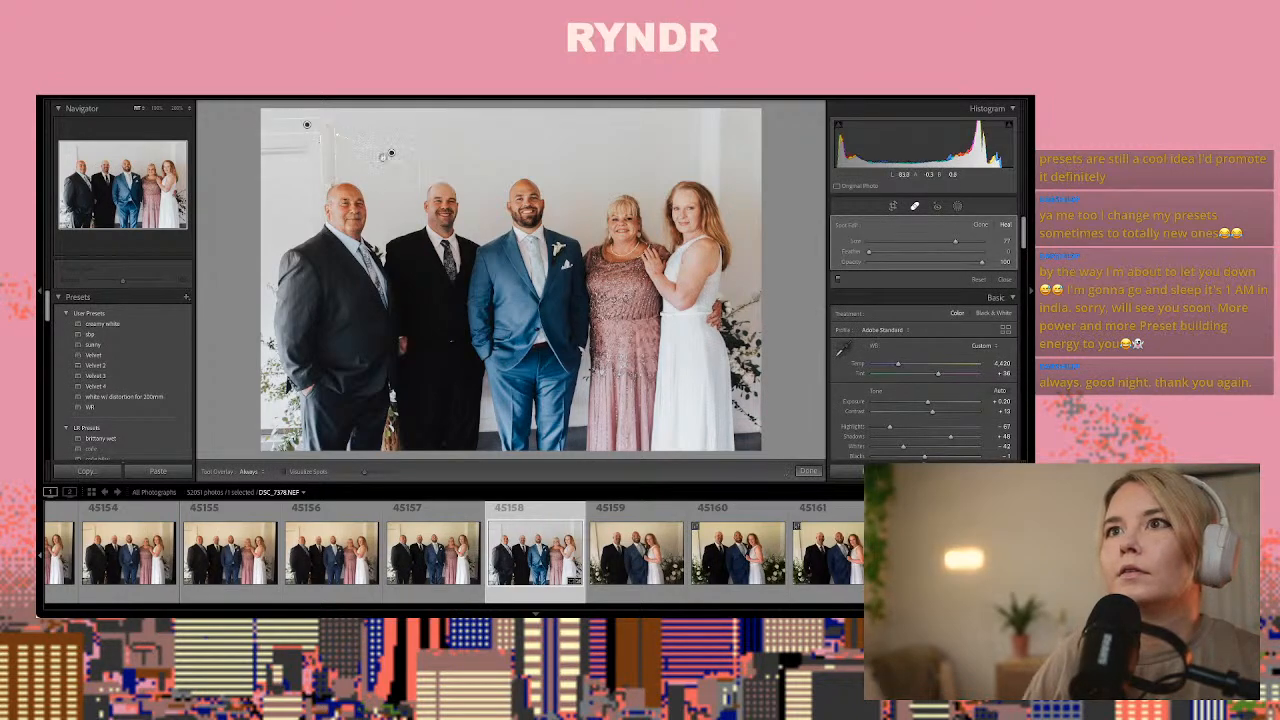
{"action": "mouse_move", "coordinate": [316, 218]}
{"action": "left_mouse_down"}
{"action": "mouse_move", "coordinate": [302, 148]}
{"action": "mouse_move", "coordinate": [264, 150]}
{"action": "left_mouse_up"}
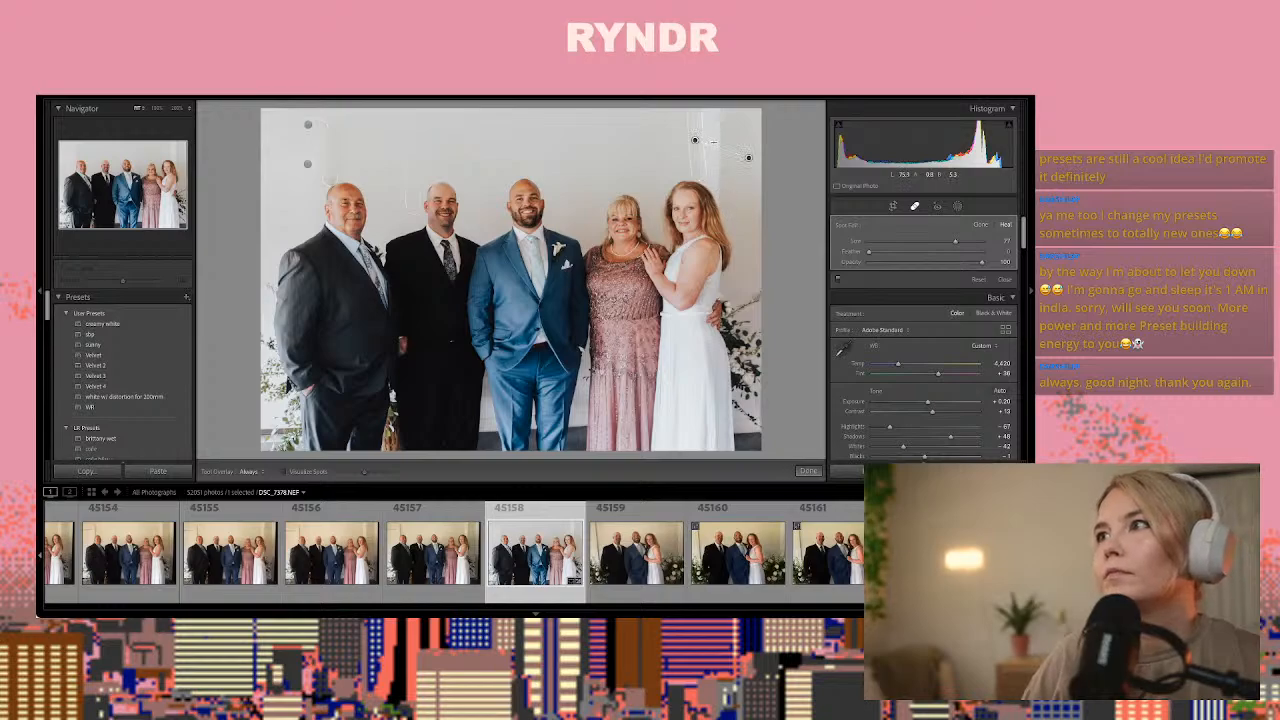
{"action": "left_click_drag", "start_coordinate": [722, 205], "coordinate": [714, 121]}
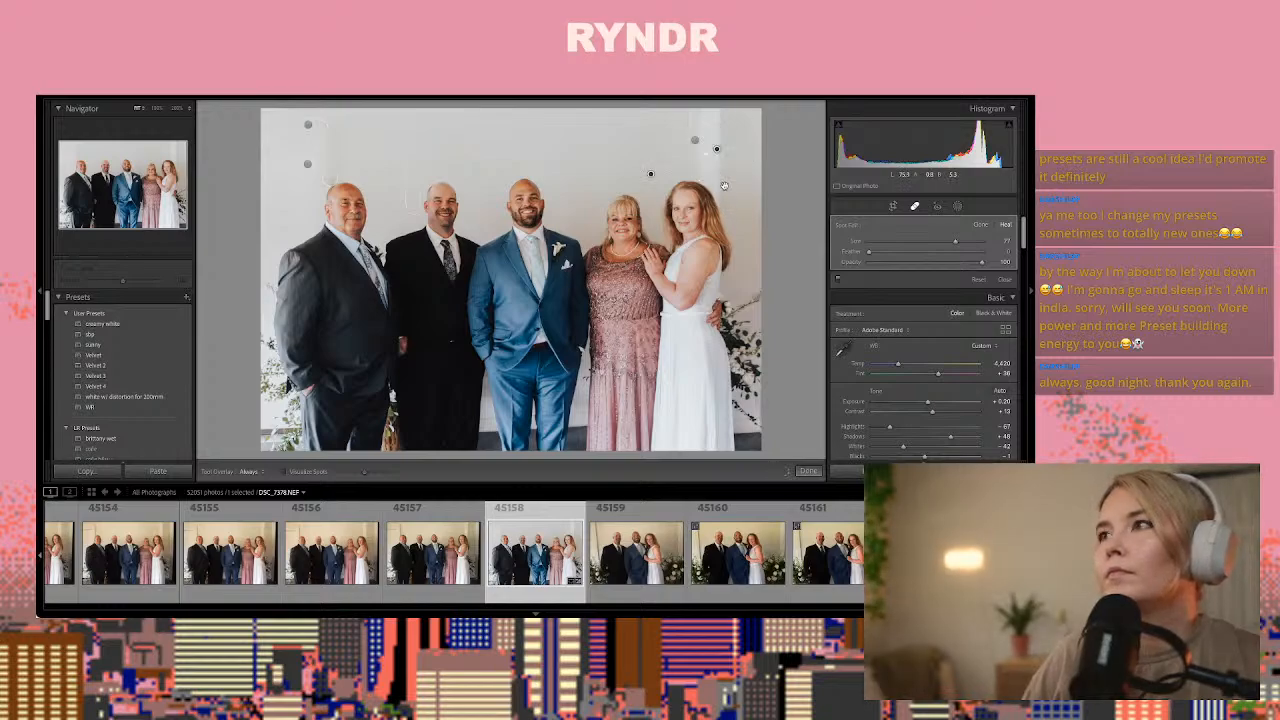
{"action": "left_click", "coordinate": [808, 470]}
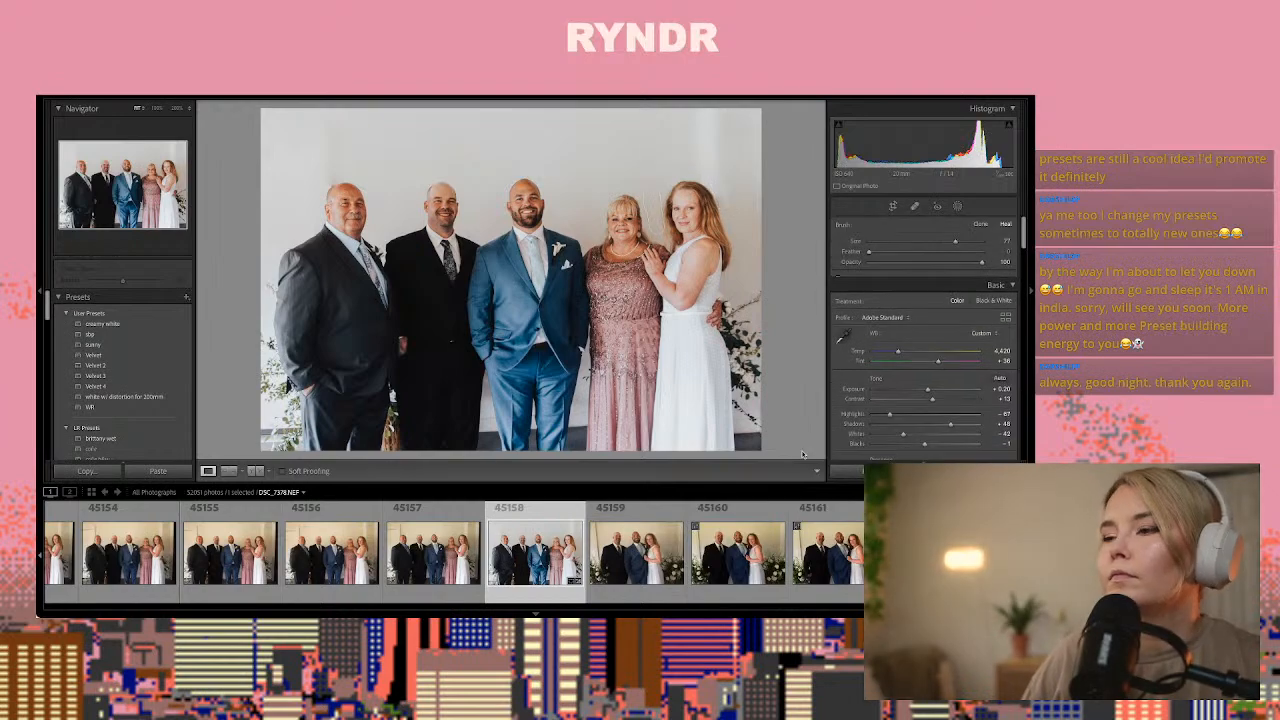
Compare frames 45159 to 45162 and paste the copied develop settings onto photo 45161 of the two men and the woman in white
{"action": "left_click", "coordinate": [650, 562]}
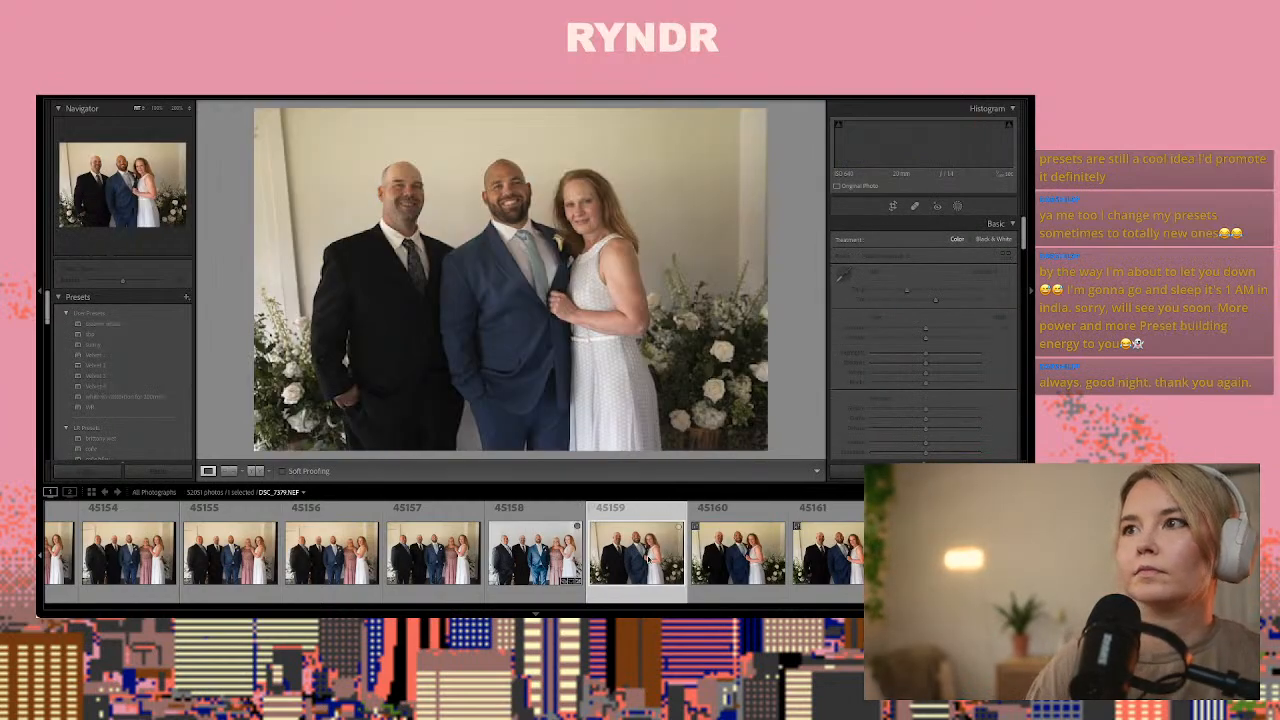
{"action": "key", "text": "Right"}
{"action": "key", "text": "Right"}
{"action": "key", "text": "Right"}
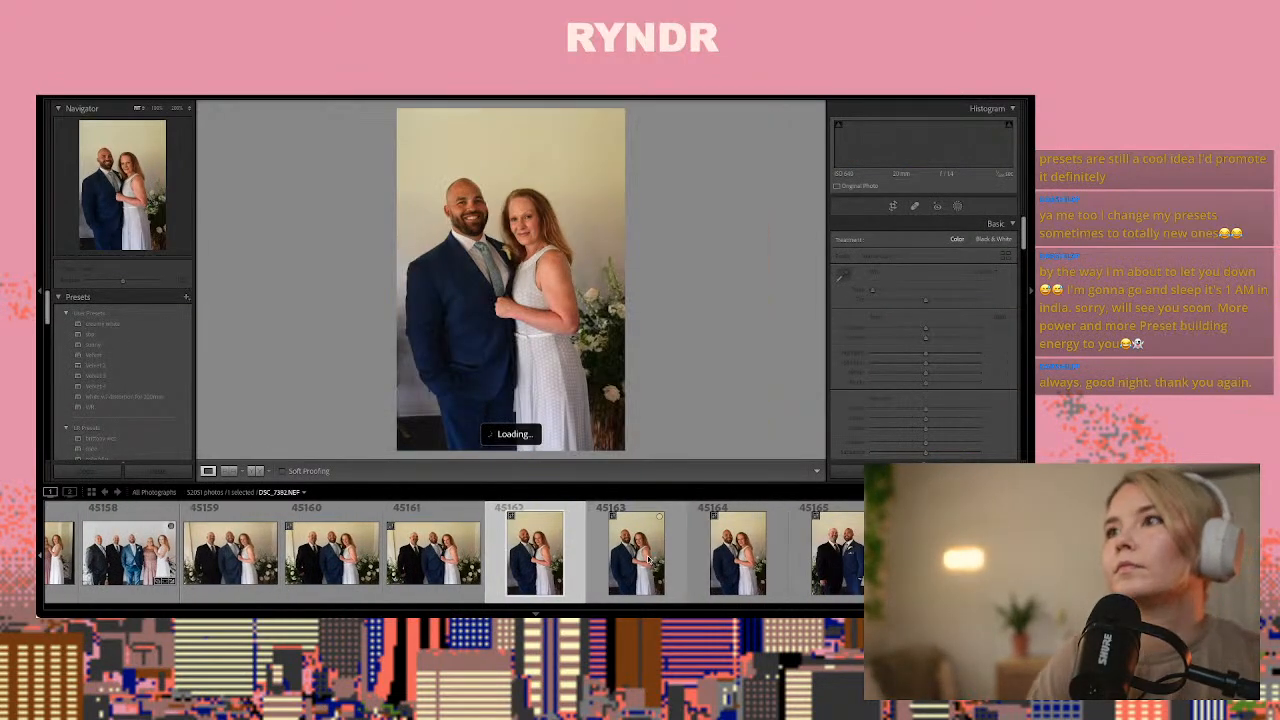
{"action": "key", "text": "Left"}
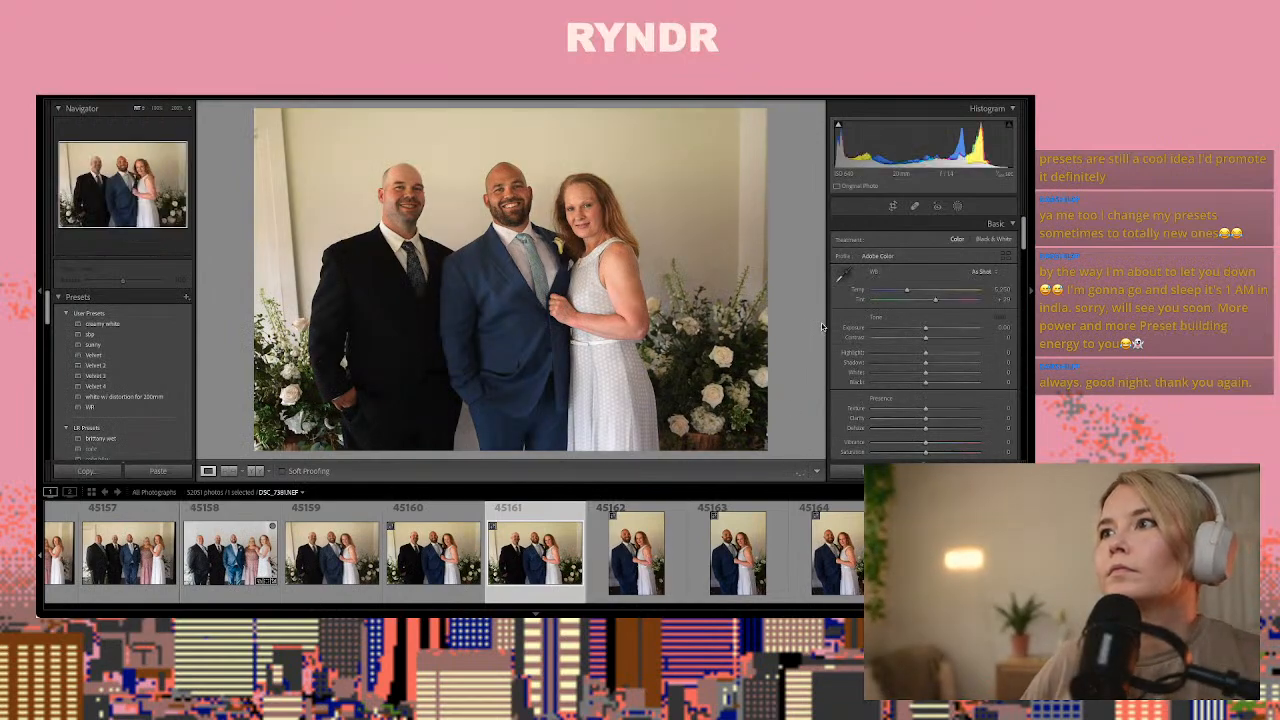
{"action": "key", "text": "ctrl+shift+v"}
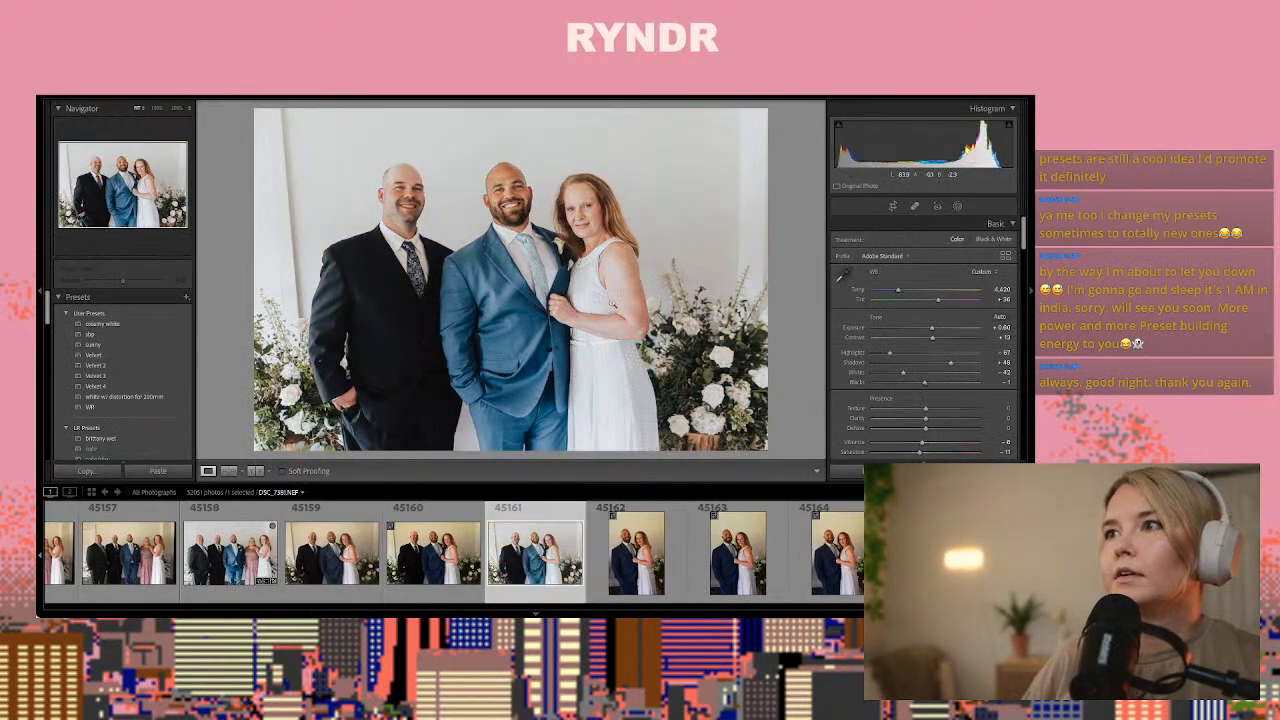
Heal the vertical wall trim near the image edge beside the woman in white and the trim beside the man in black in photo 45161
{"action": "left_click", "coordinate": [892, 208]}
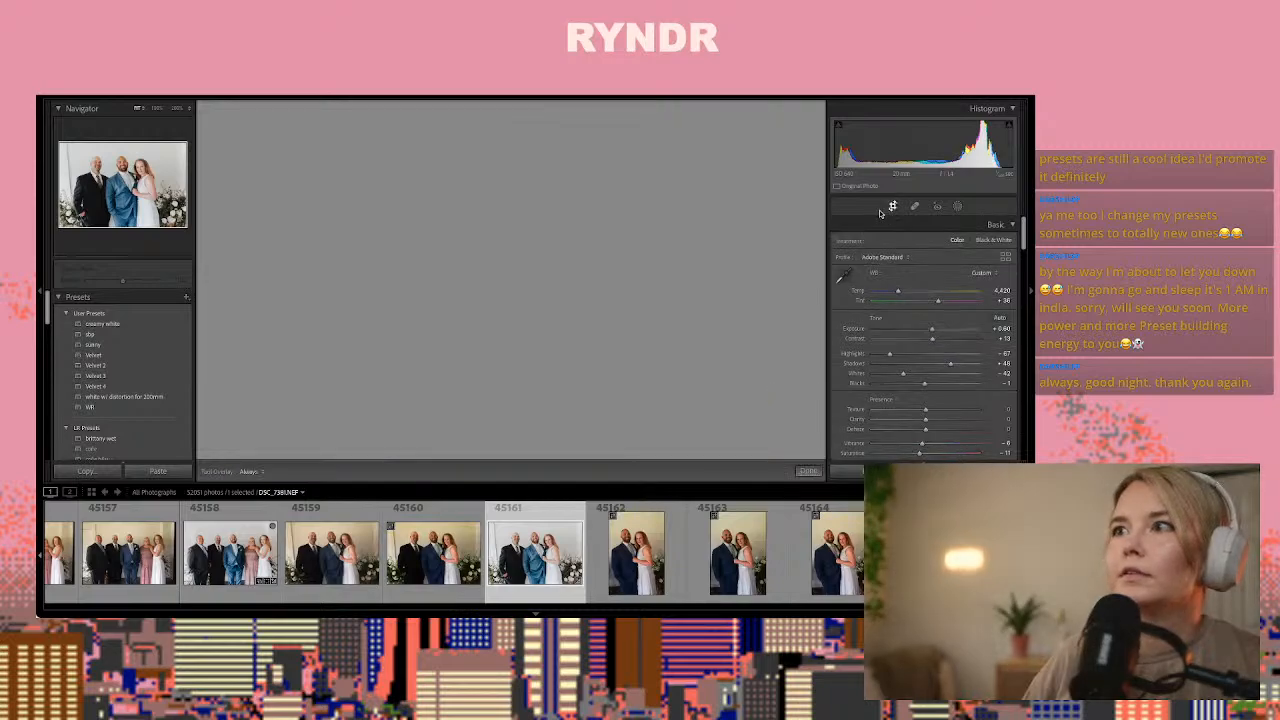
{"action": "key", "text": "q"}
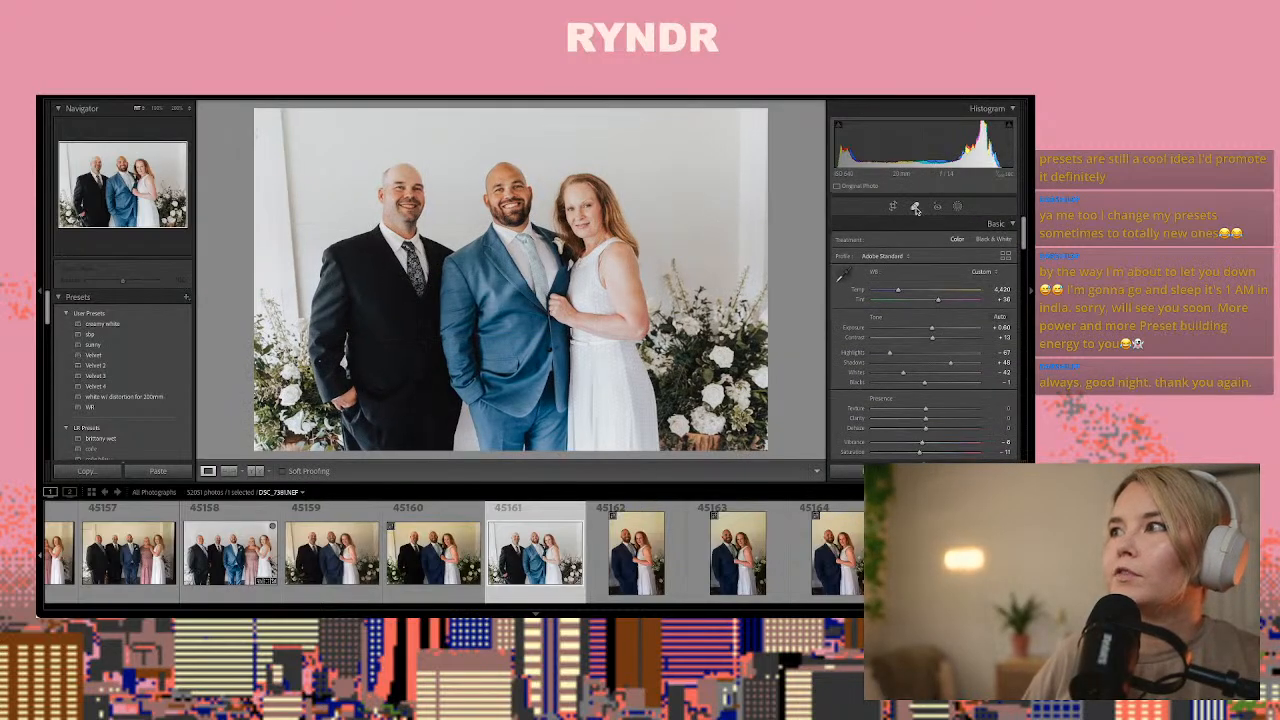
{"action": "left_click_drag", "start_coordinate": [742, 263], "coordinate": [743, 110]}
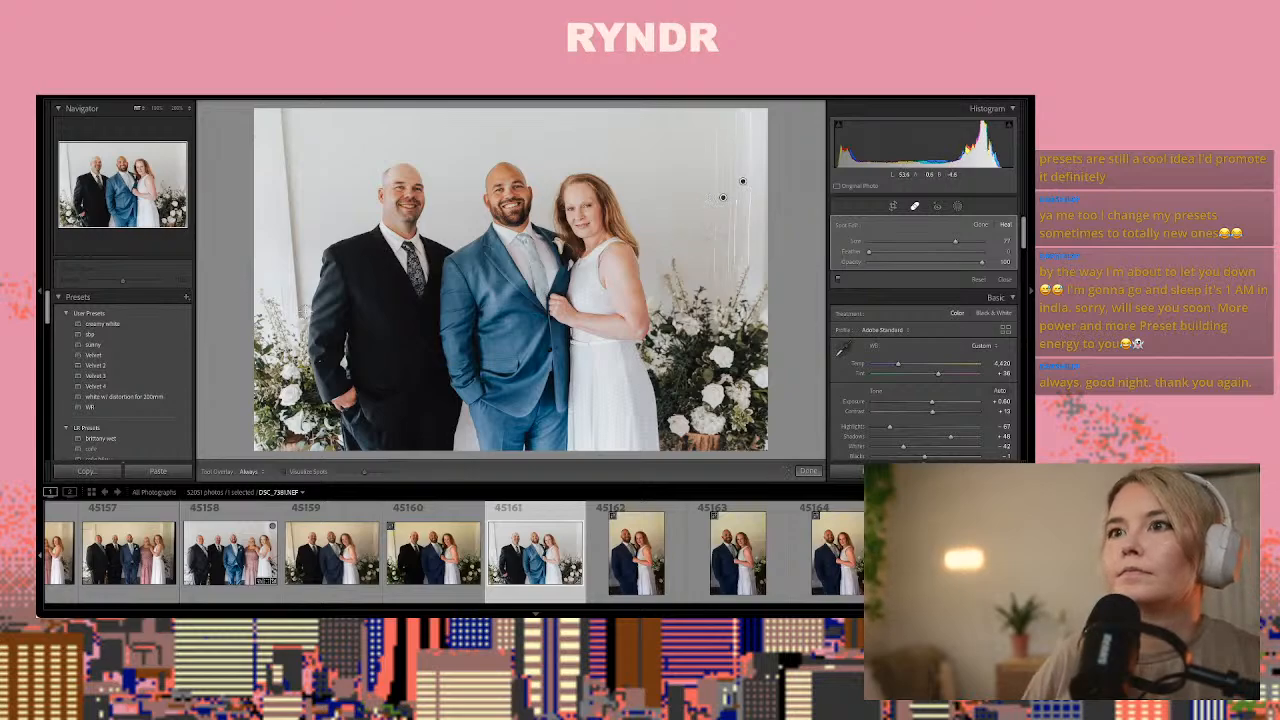
{"action": "left_click_drag", "start_coordinate": [295, 316], "coordinate": [282, 108]}
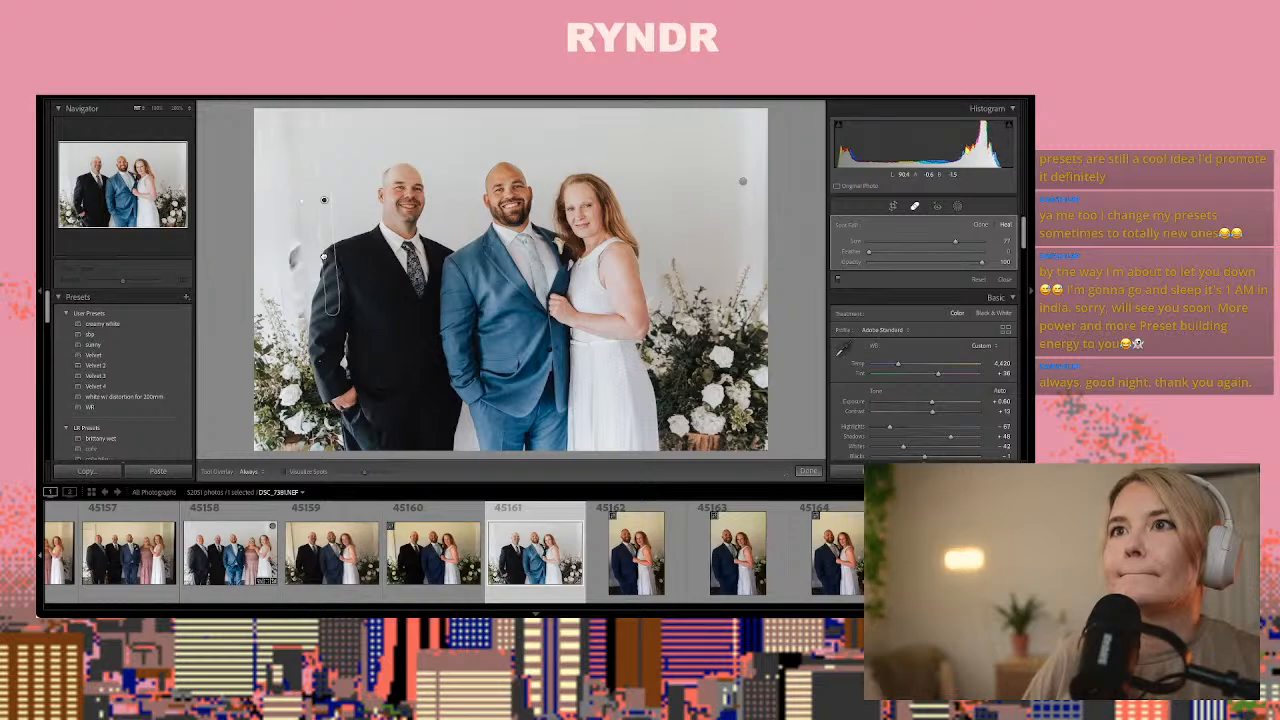
{"action": "left_click_drag", "start_coordinate": [331, 254], "coordinate": [702, 241]}
{"action": "left_click", "coordinate": [703, 244]}
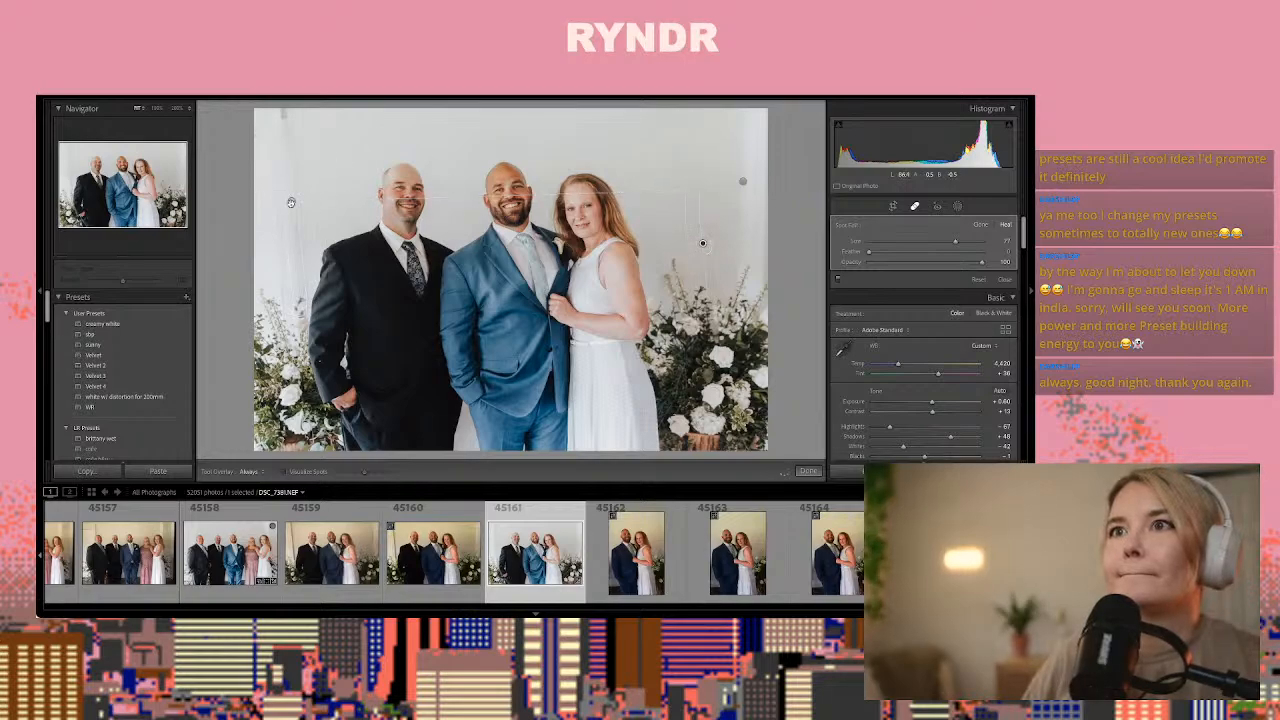
Heal the remaining wall trim beside the man in black in photo 45161, sampling clean wall beside the woman in white
{"action": "left_click_drag", "start_coordinate": [292, 204], "coordinate": [291, 187]}
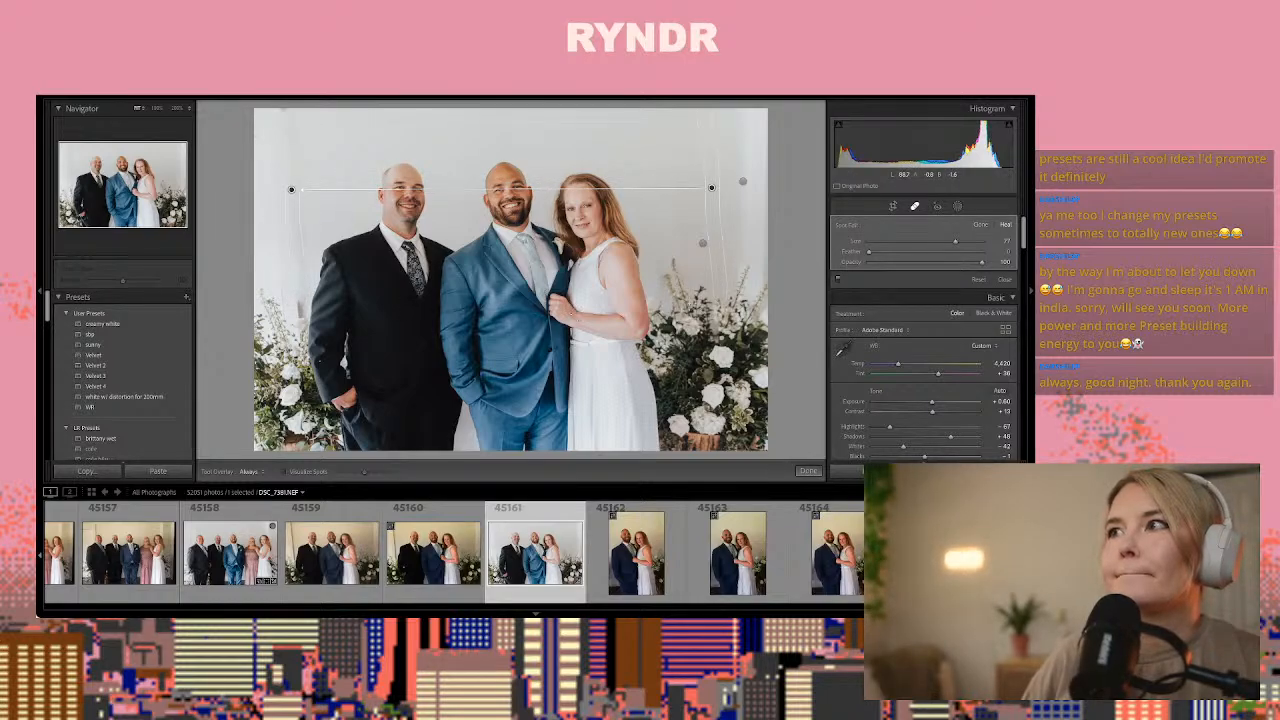
{"action": "left_click_drag", "start_coordinate": [712, 260], "coordinate": [718, 310]}
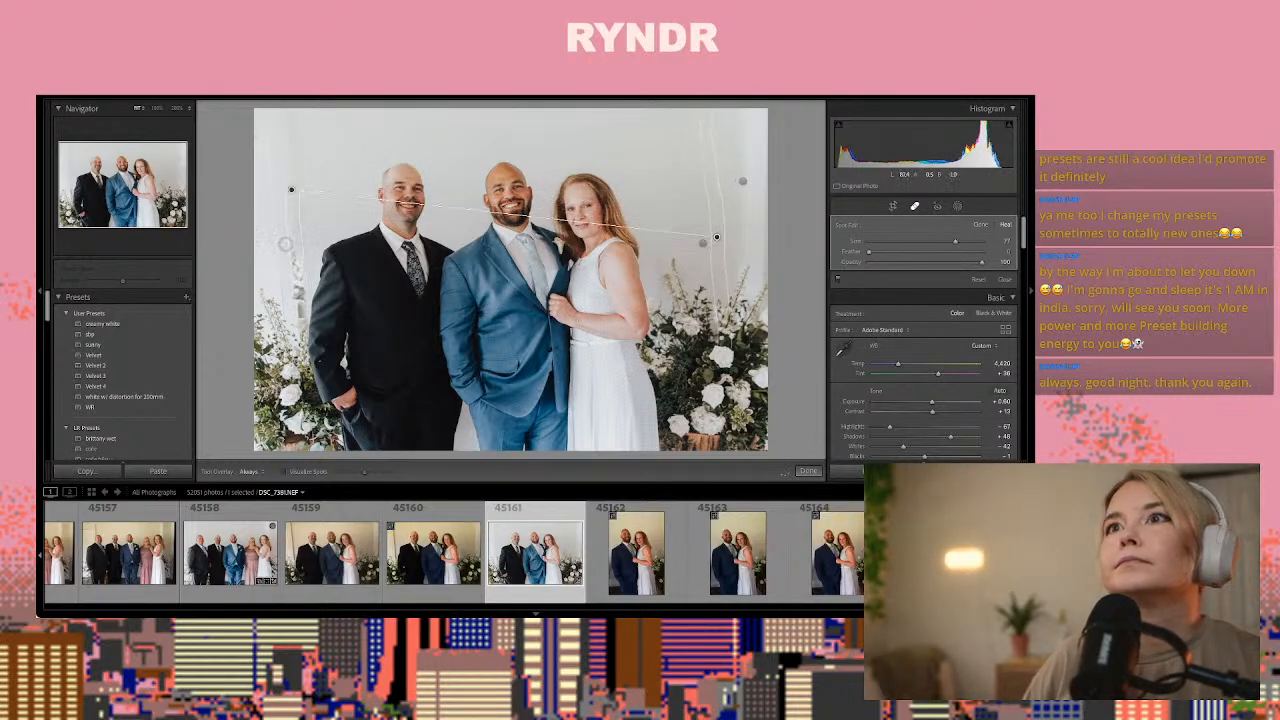
{"action": "left_click_drag", "start_coordinate": [296, 241], "coordinate": [296, 255]}
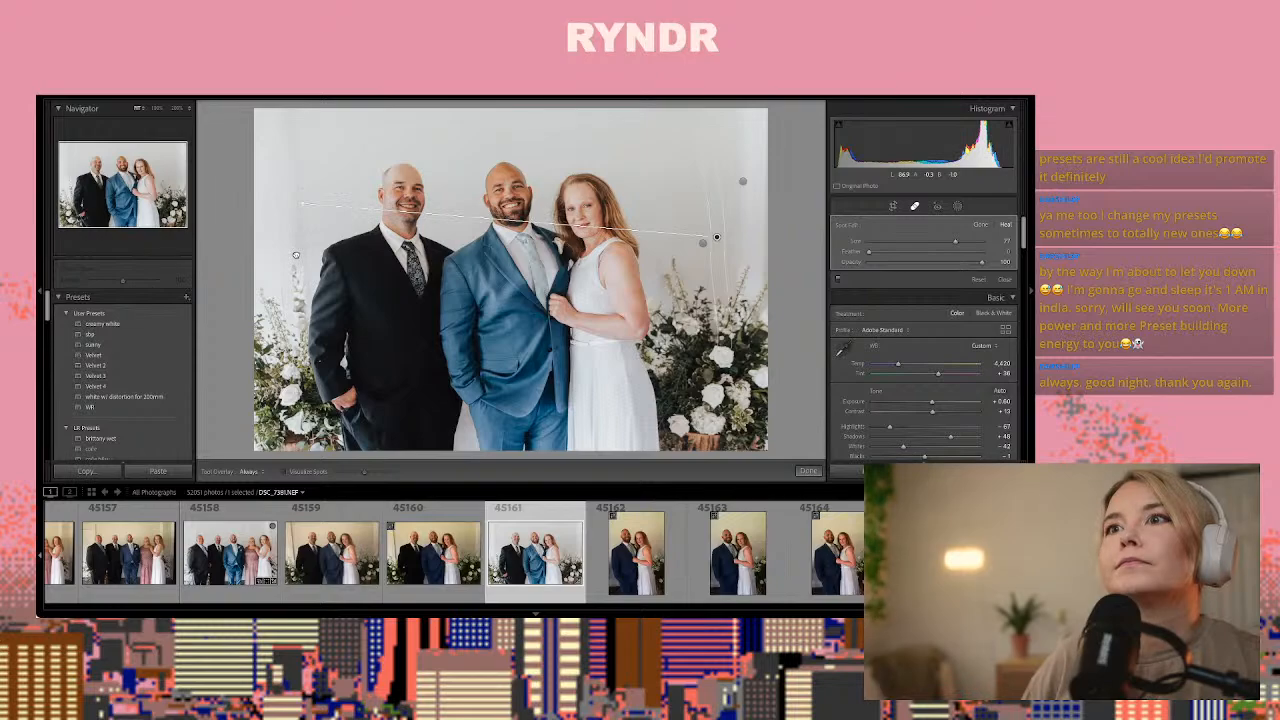
{"action": "left_click", "coordinate": [808, 470]}
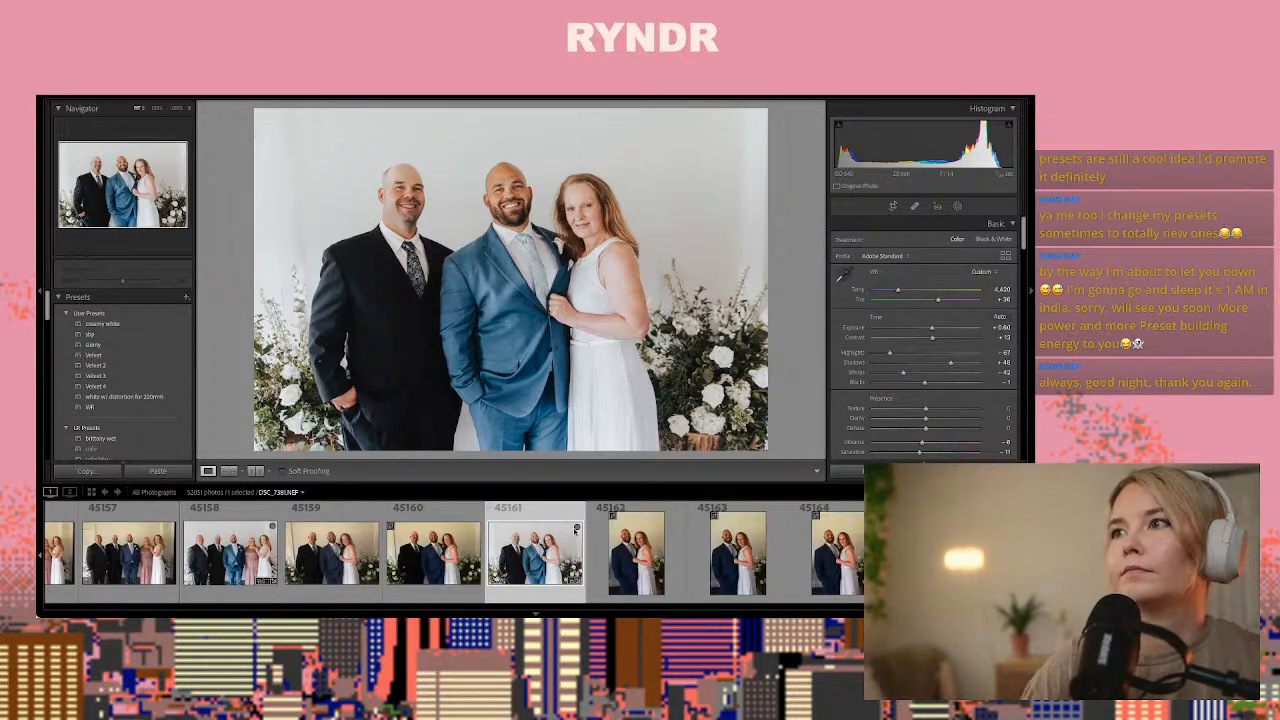
Paste the copied develop settings onto photo 45163 of the man in blue and the woman in white
{"action": "key", "text": "Right"}
{"action": "key", "text": "Right"}
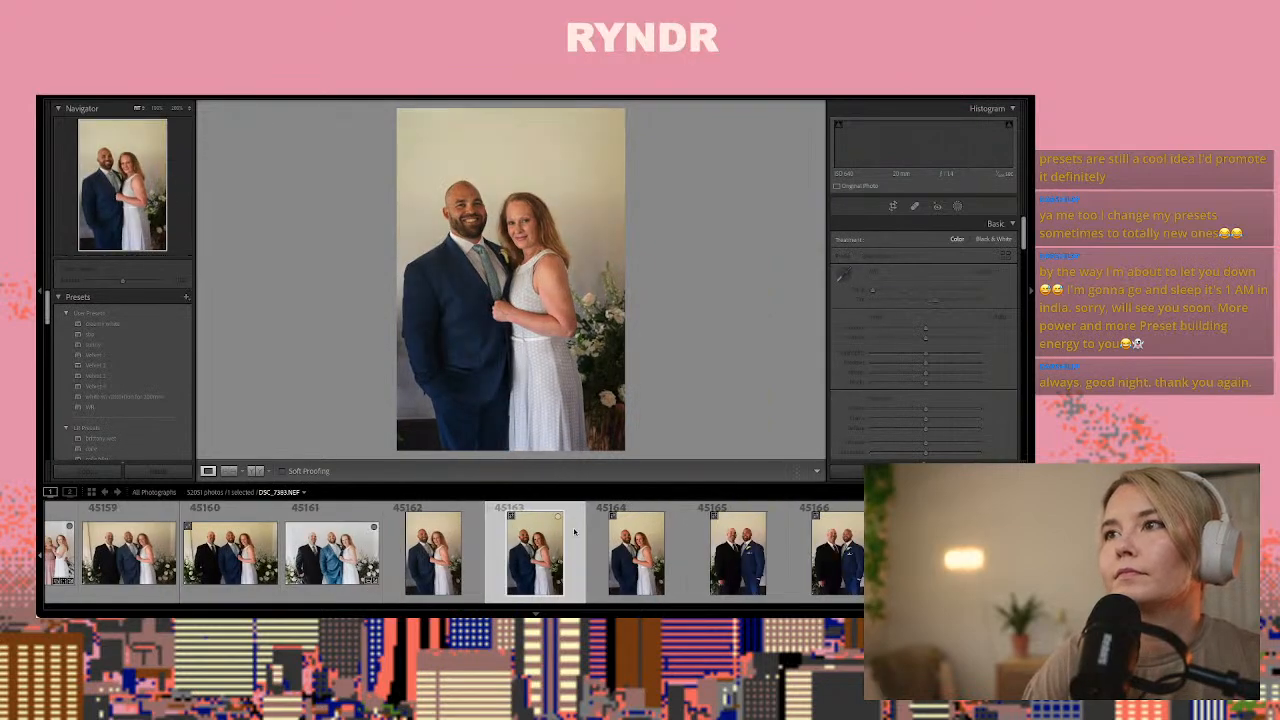
{"action": "key", "text": "ctrl+shift+v"}
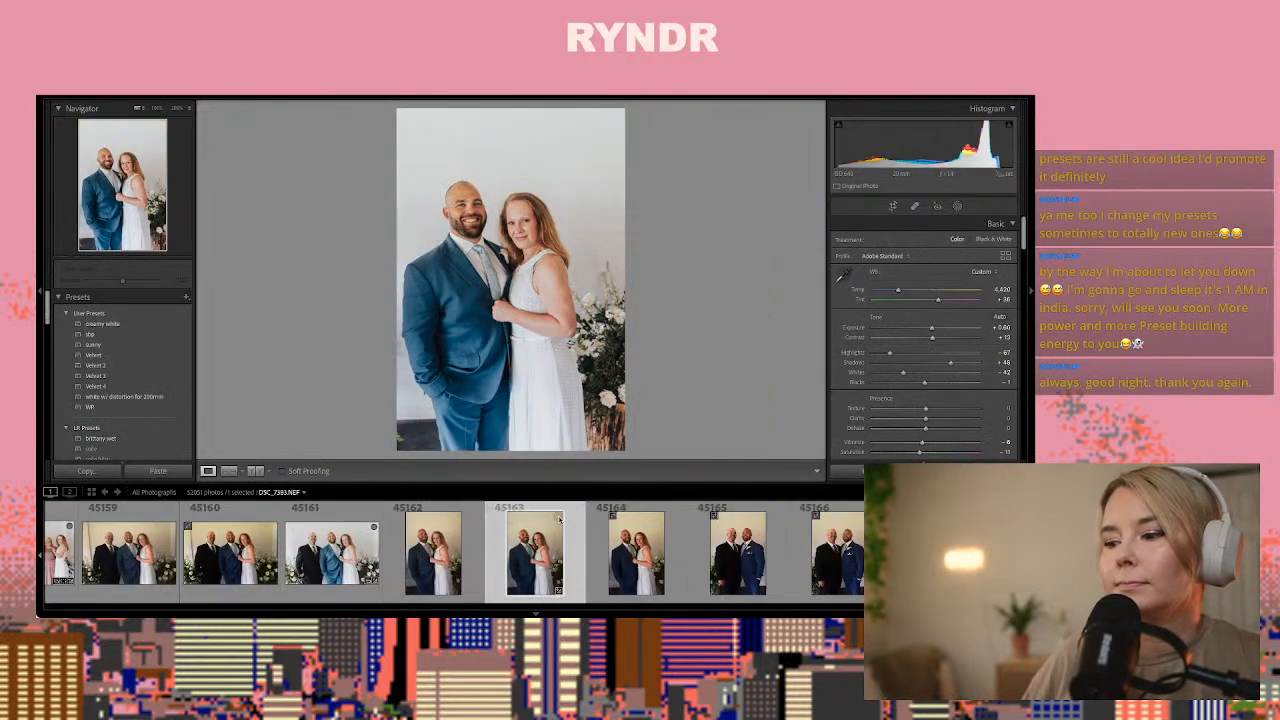
Paste the copied develop settings onto photo 45166 of the two men in suits
{"action": "key", "text": "Right"}
{"action": "key", "text": "Right"}
{"action": "key", "text": "Right"}
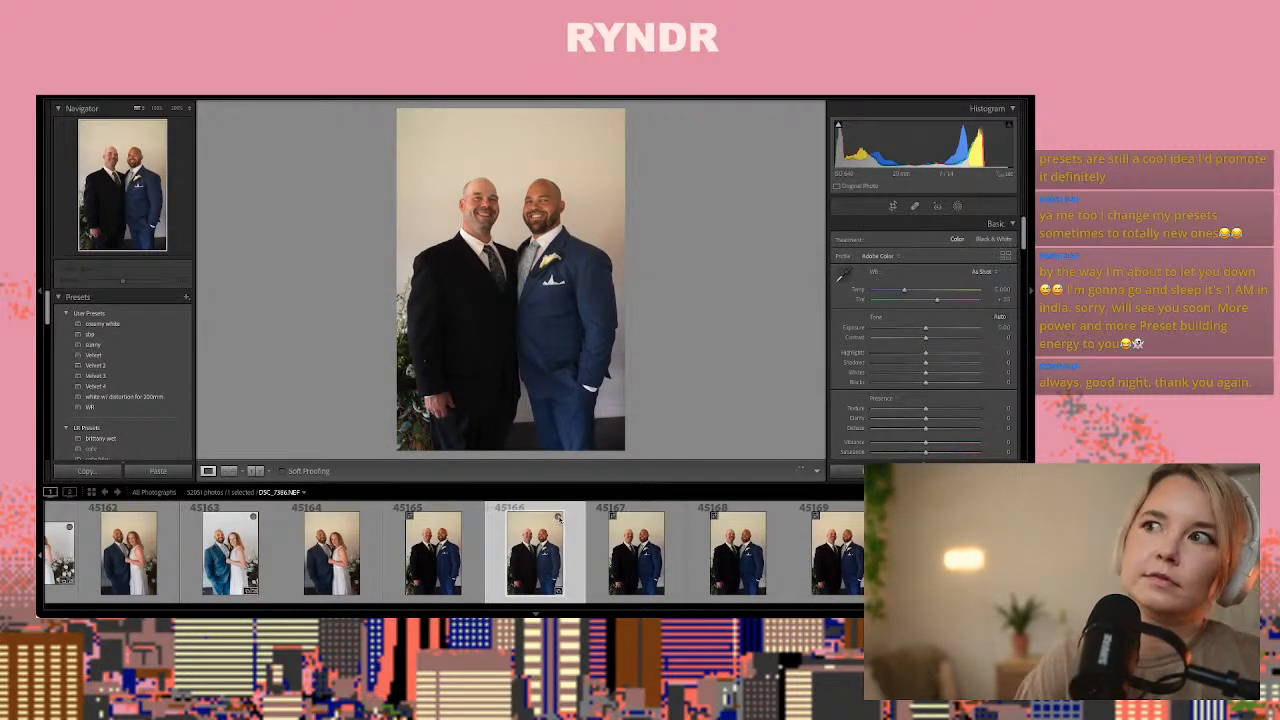
Look through the frames following 45166 and compare the bridal party group shots 45173 to 45175
{"action": "key", "text": "Right"}
{"action": "key", "text": "Right"}
{"action": "key", "text": "Right"}
{"action": "key", "text": "Right"}
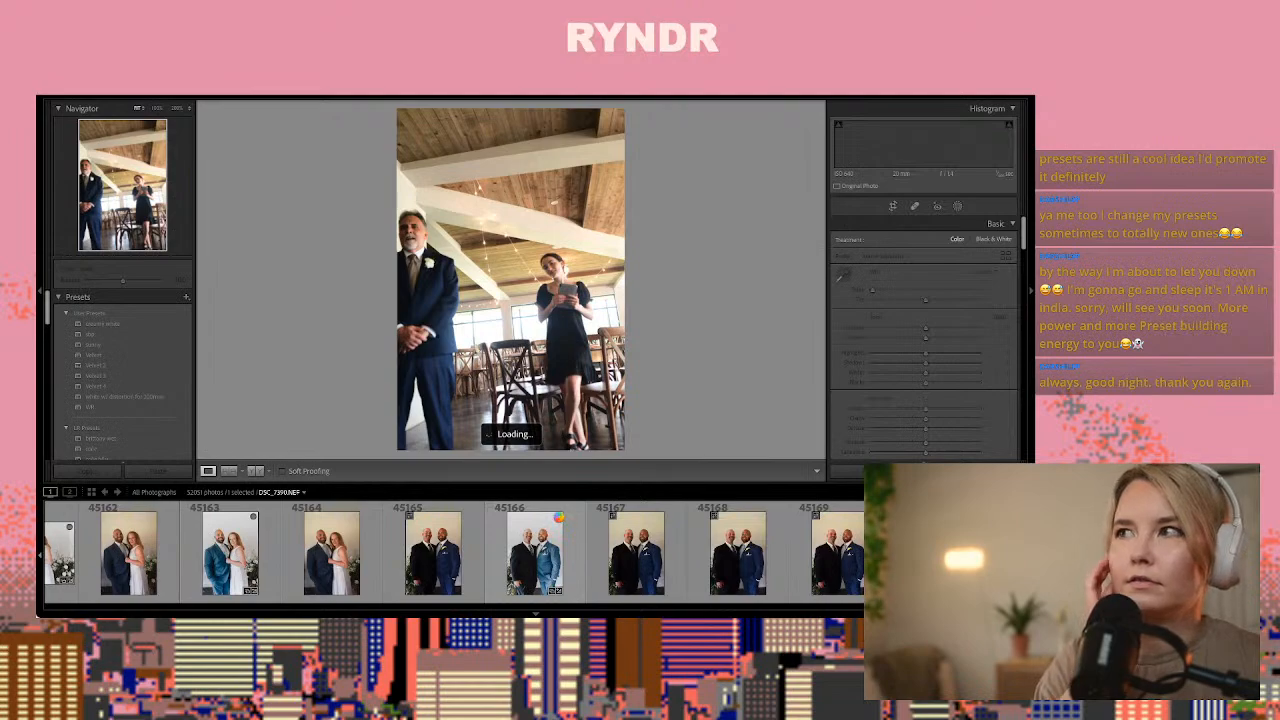
{"action": "key", "text": "Right"}
{"action": "key", "text": "Right"}
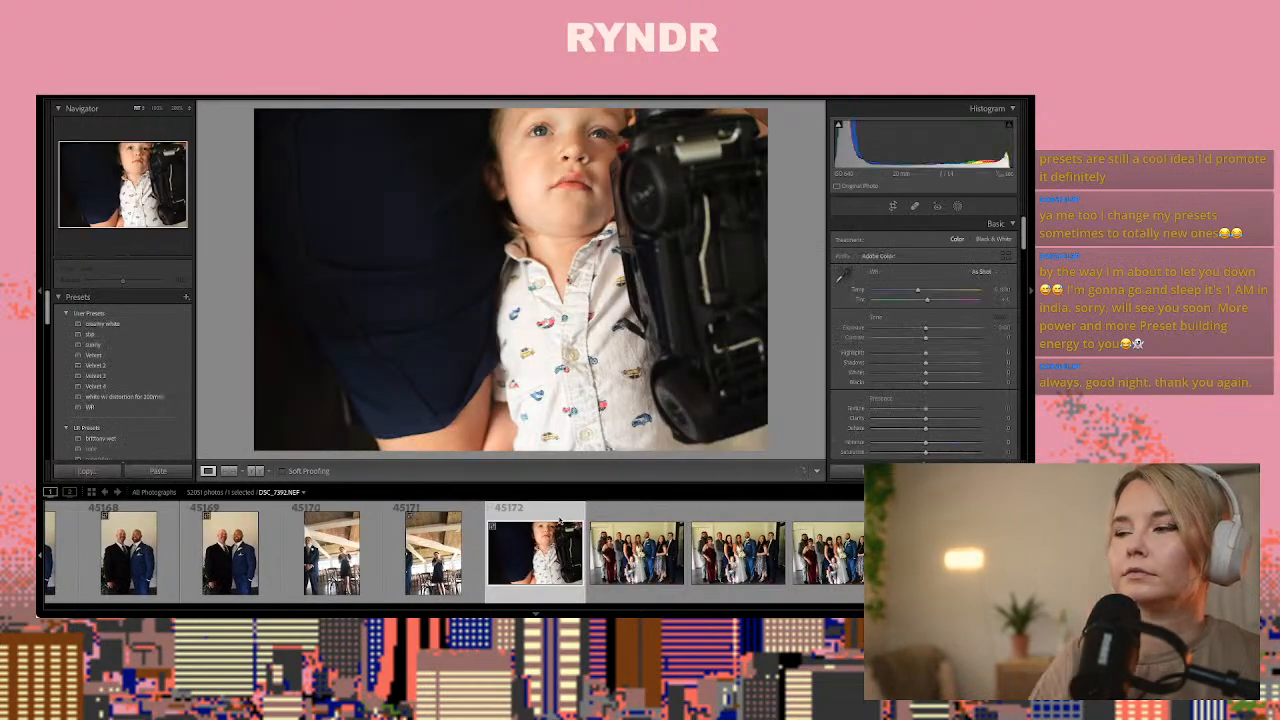
{"action": "key", "text": "Right"}
{"action": "key", "text": "Right"}
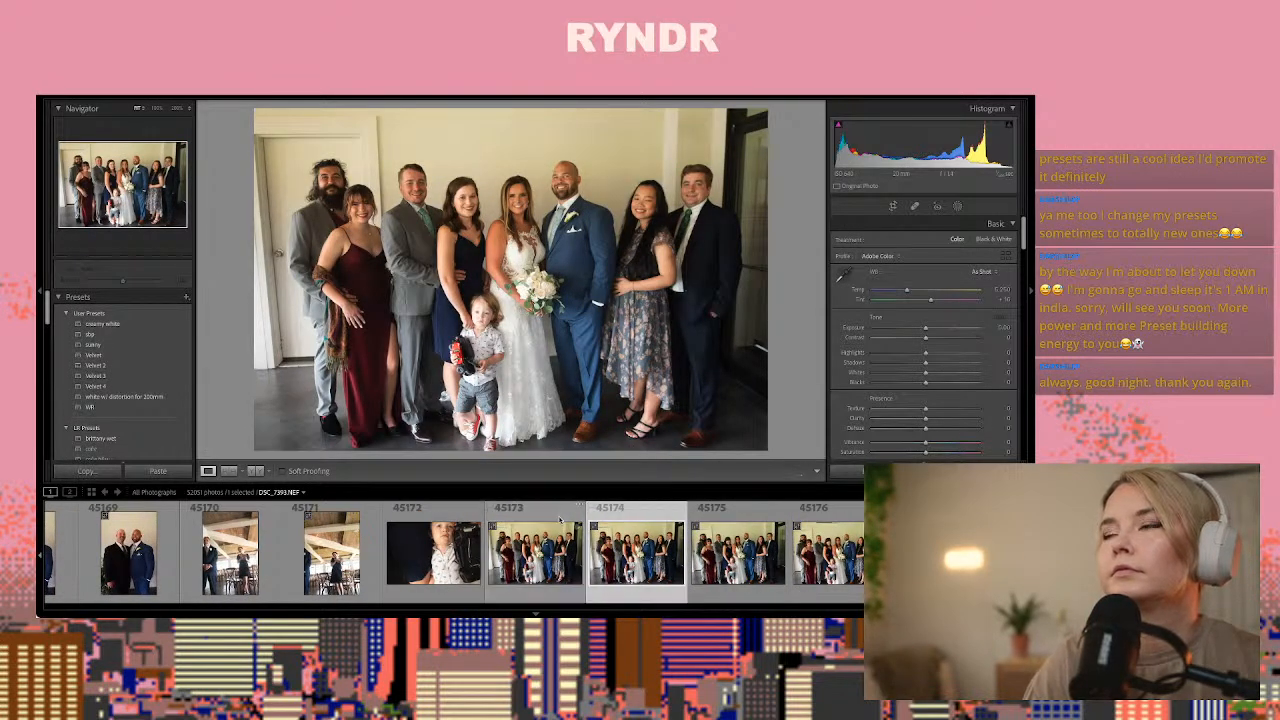
{"action": "key", "text": "Right"}
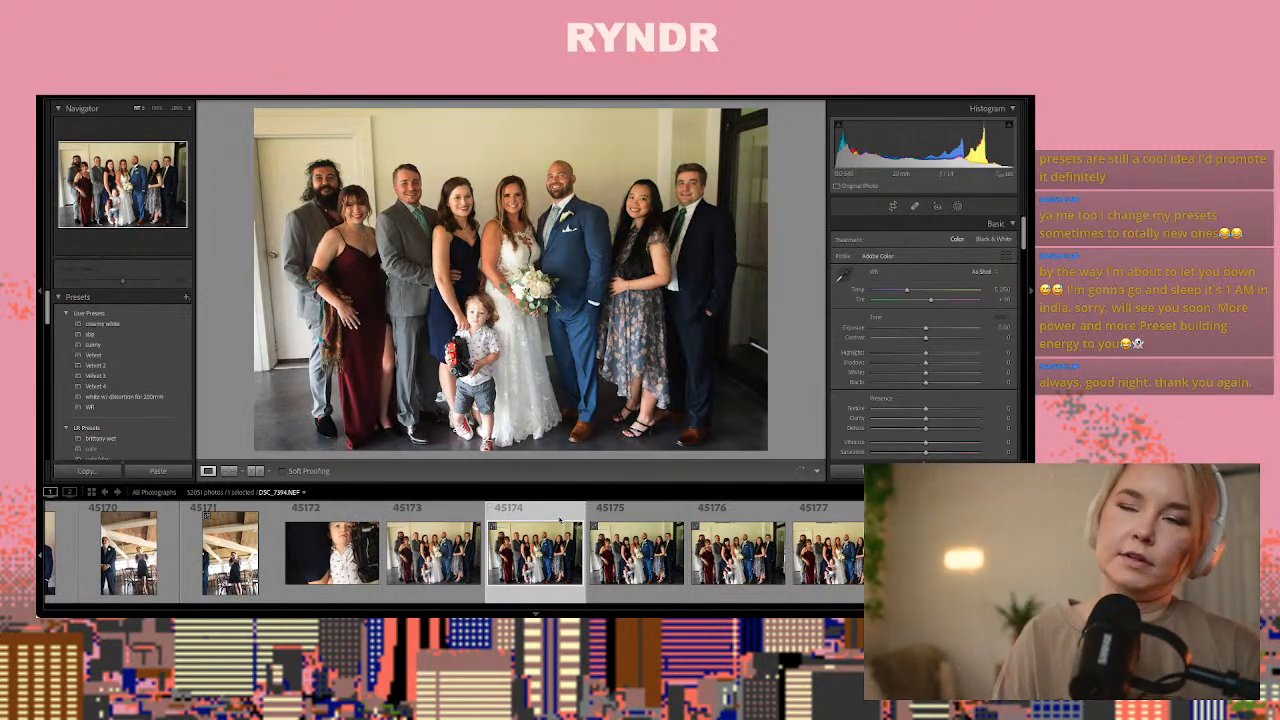
{"action": "key", "text": "Right"}
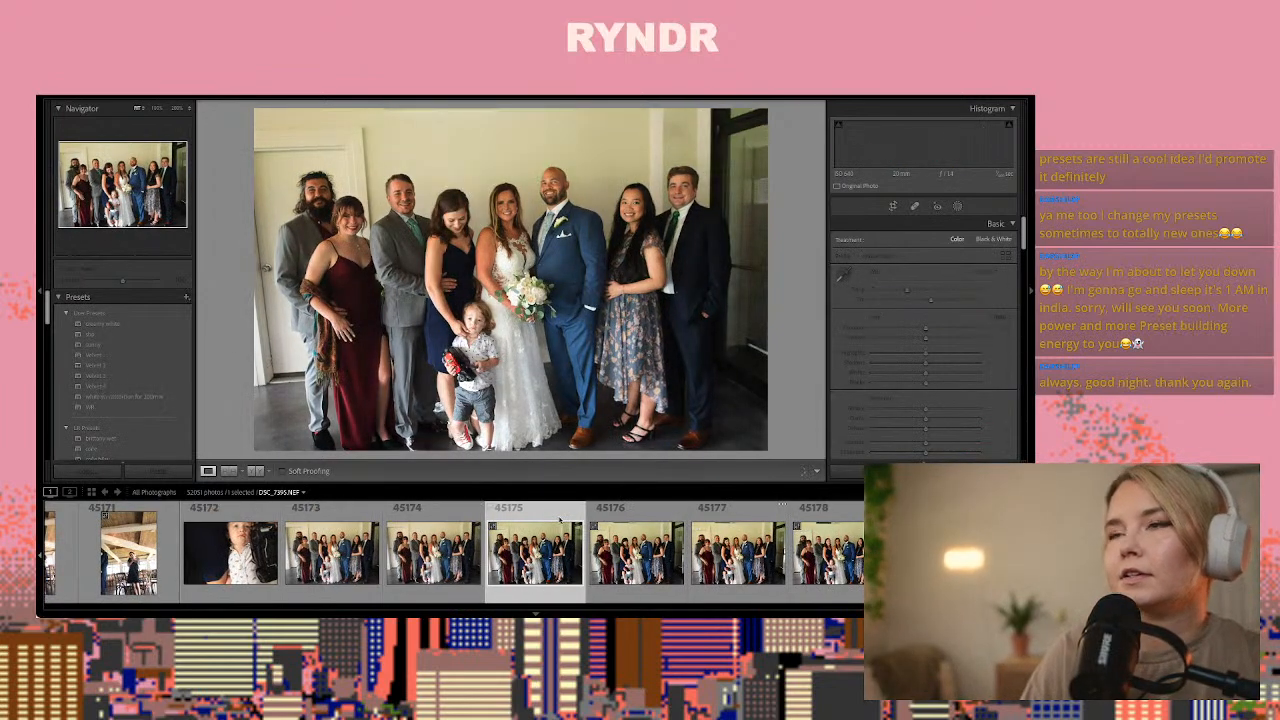
Paste the copied develop settings onto group photo 45174, then lower its exposure slightly and warm its temperature slightly
{"action": "key", "text": "Left"}
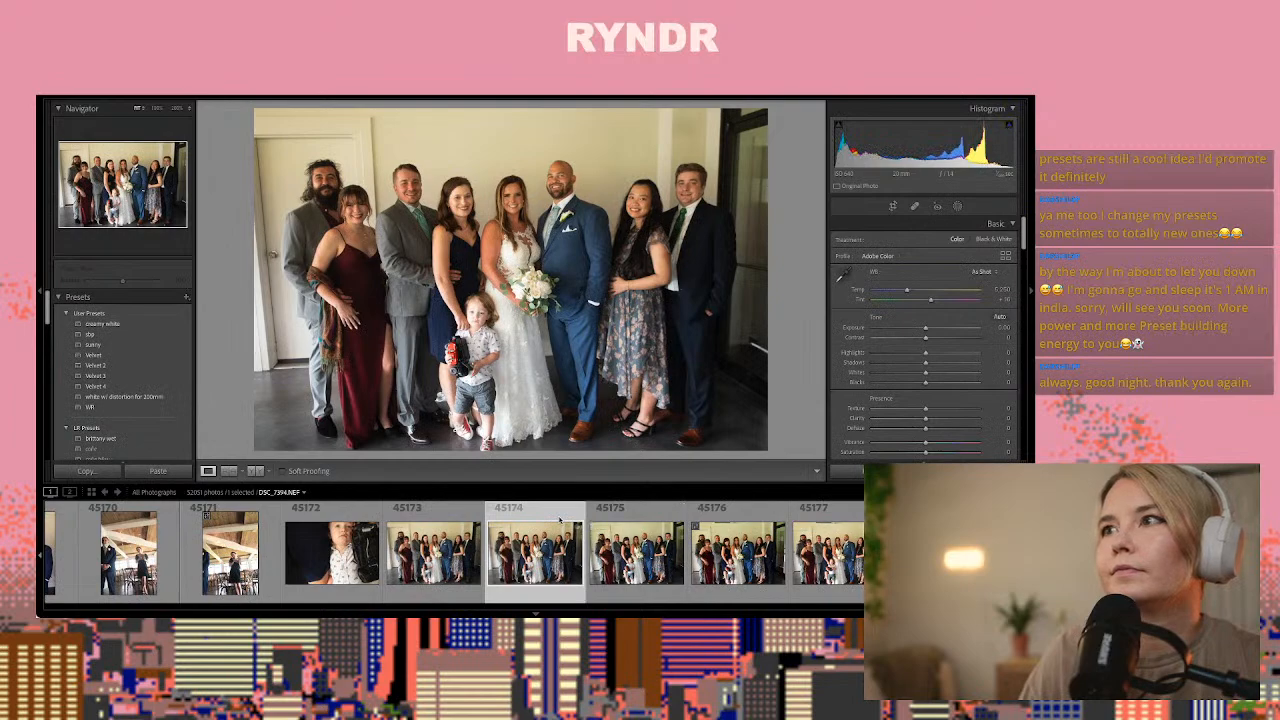
{"action": "key", "text": "ctrl+shift+v"}
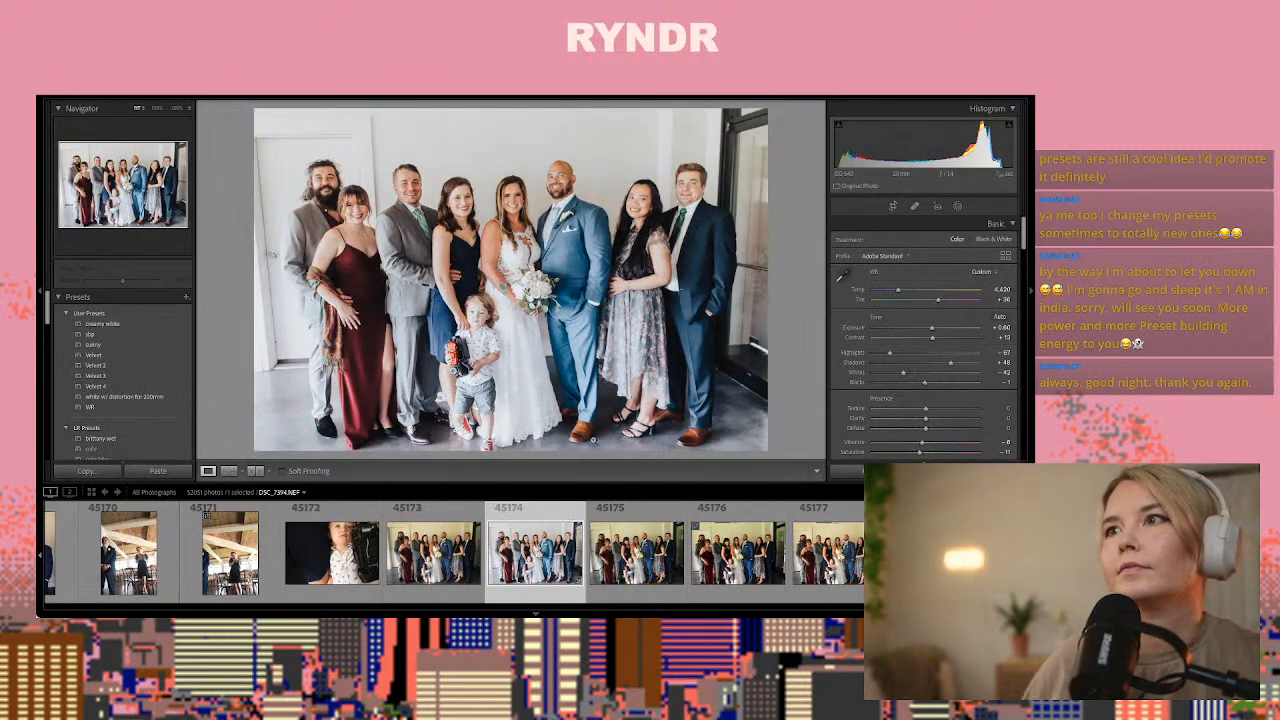
{"action": "left_click_drag", "start_coordinate": [933, 329], "coordinate": [930, 332]}
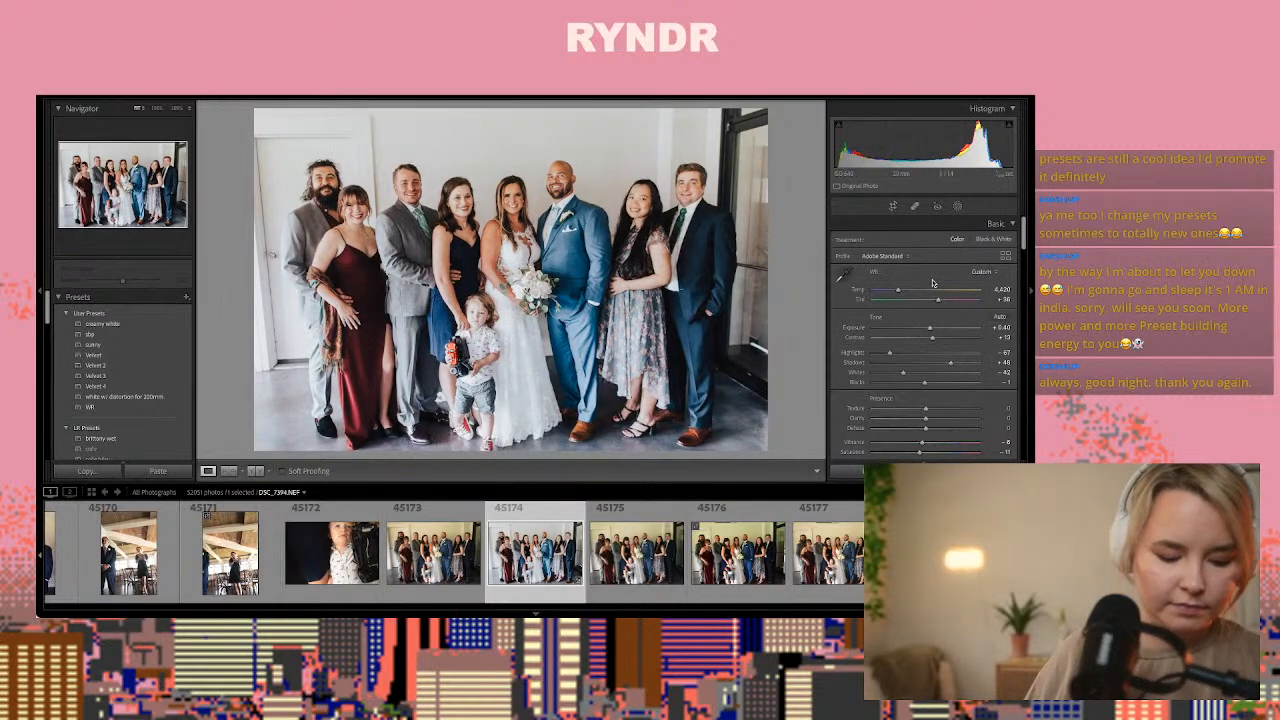
{"action": "left_click_drag", "start_coordinate": [898, 291], "coordinate": [899, 292]}
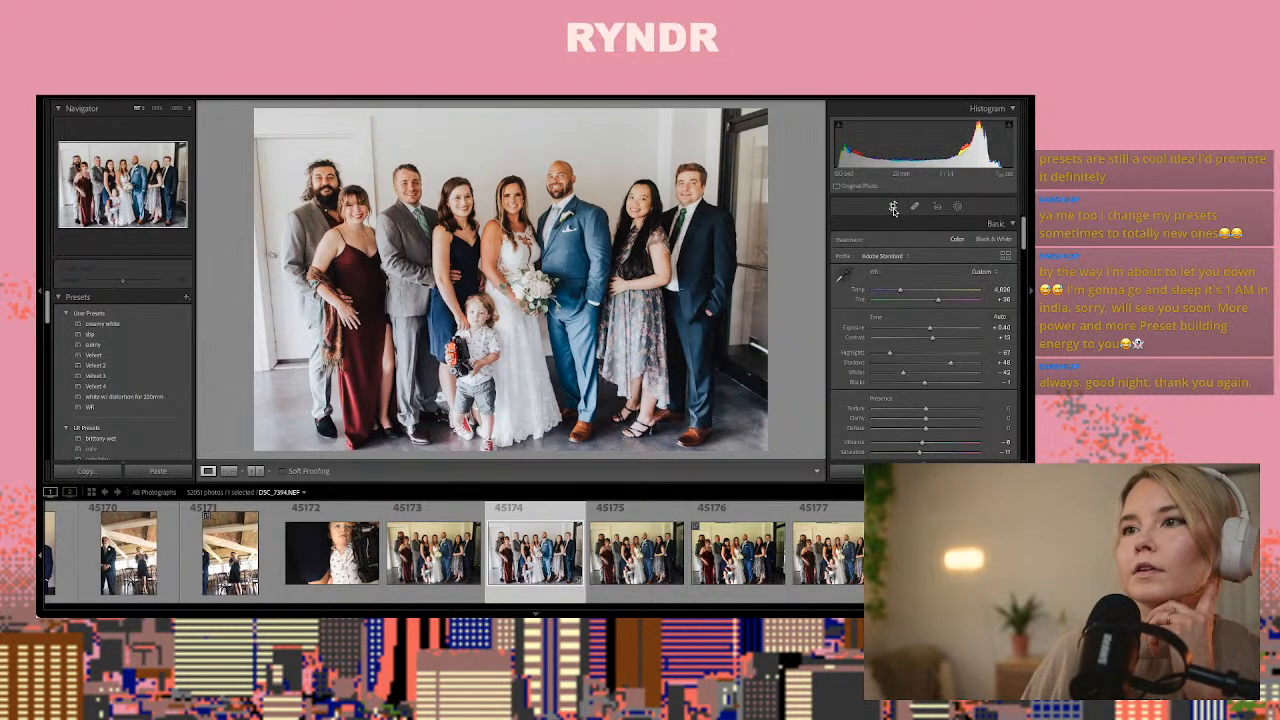
Crop group photo 45174 narrower, trimming the dark doorway on one side and the white door on the other
{"action": "left_click", "coordinate": [893, 206]}
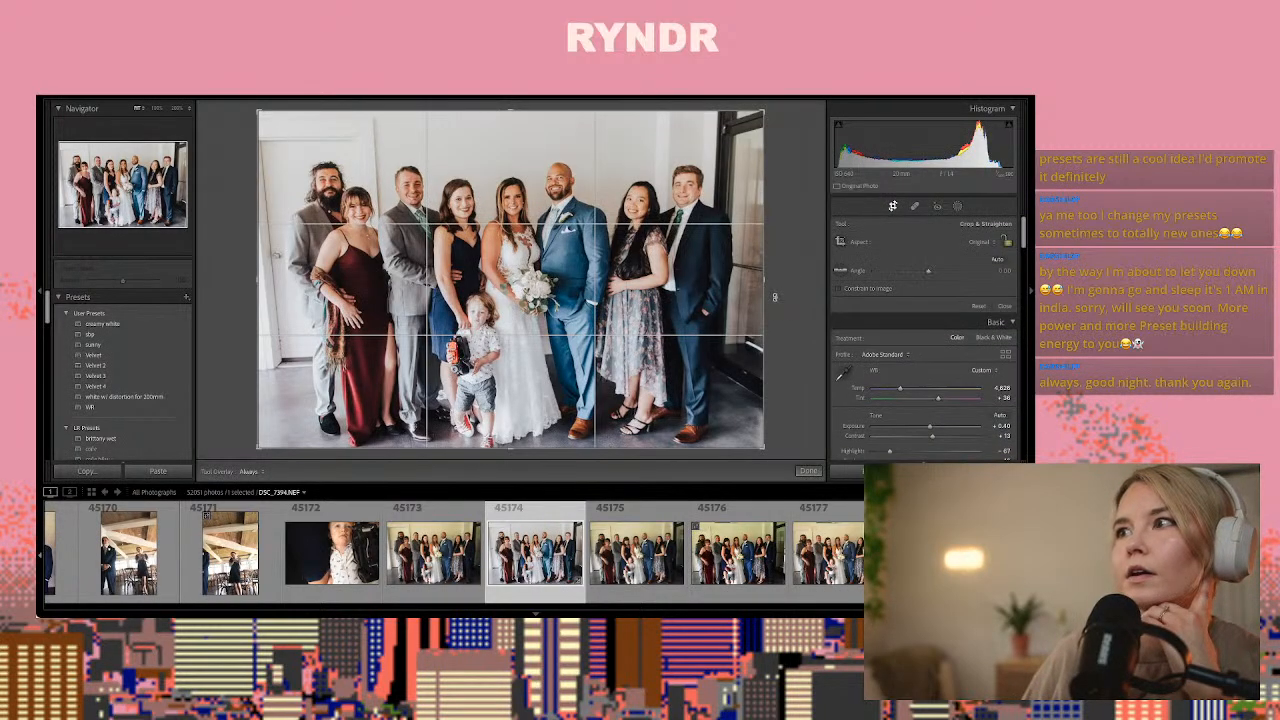
{"action": "left_click_drag", "start_coordinate": [769, 296], "coordinate": [755, 296]}
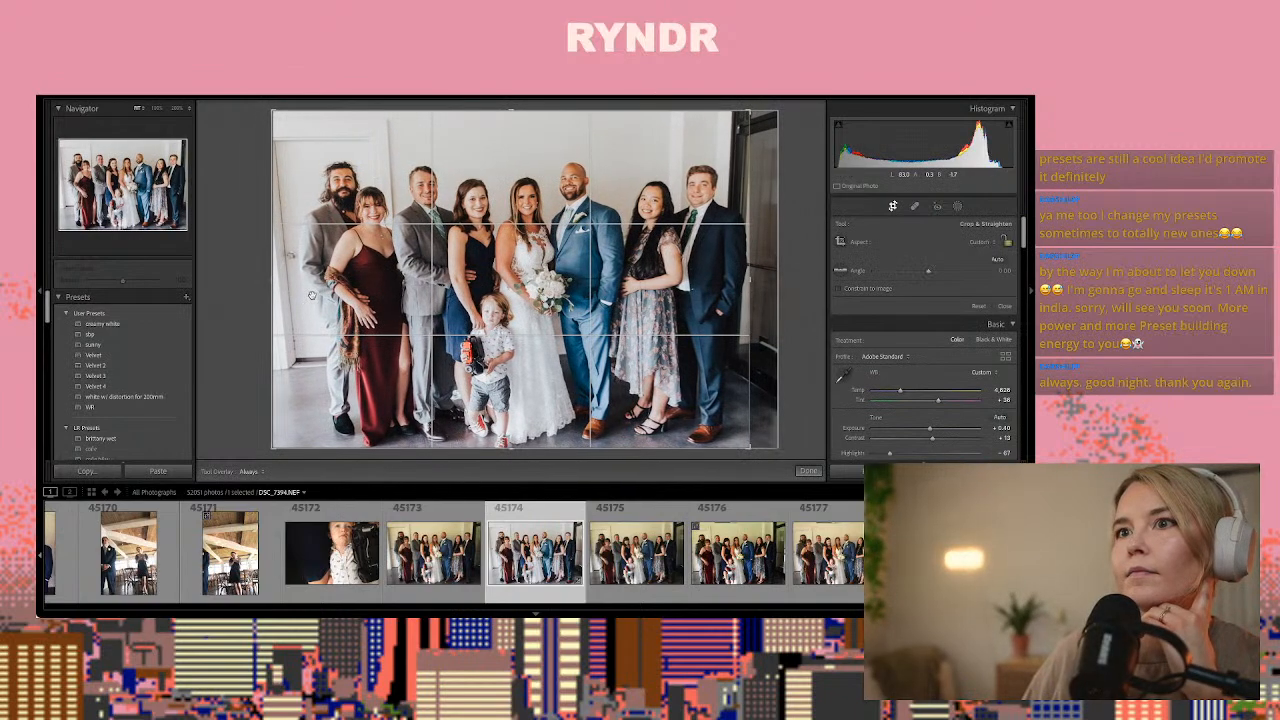
{"action": "left_click_drag", "start_coordinate": [262, 295], "coordinate": [277, 292]}
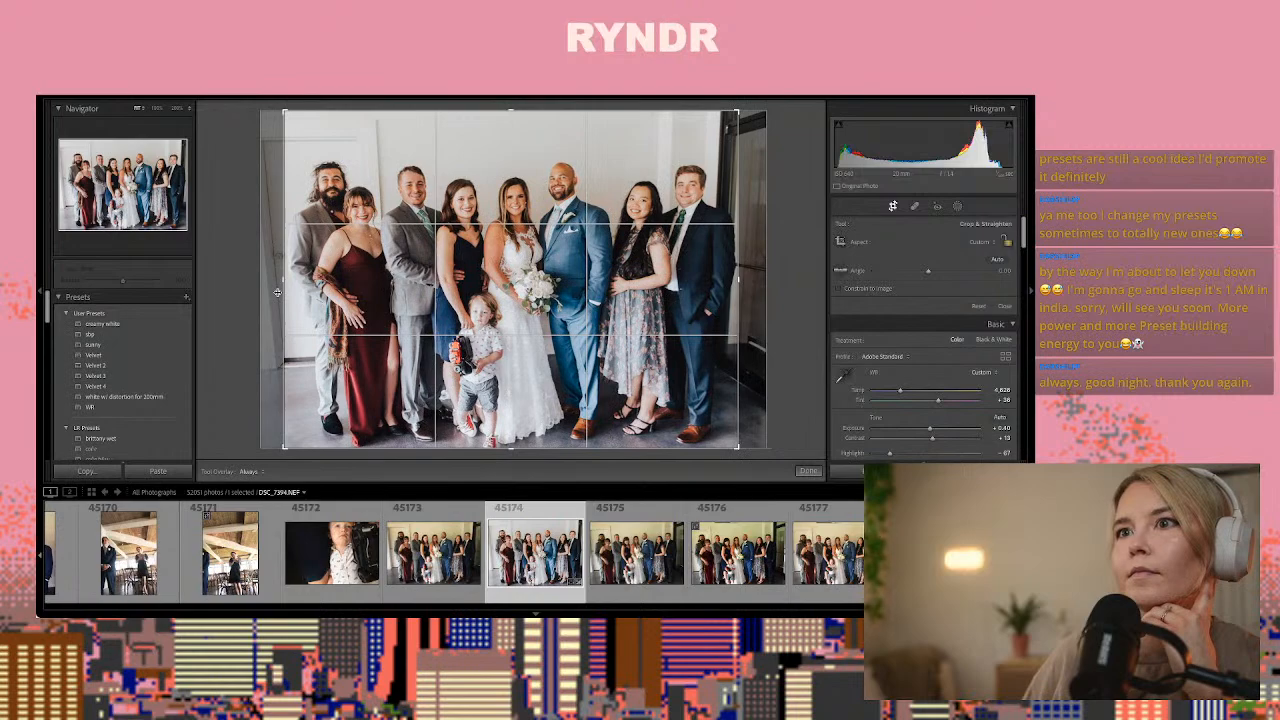
{"action": "left_click", "coordinate": [808, 471]}
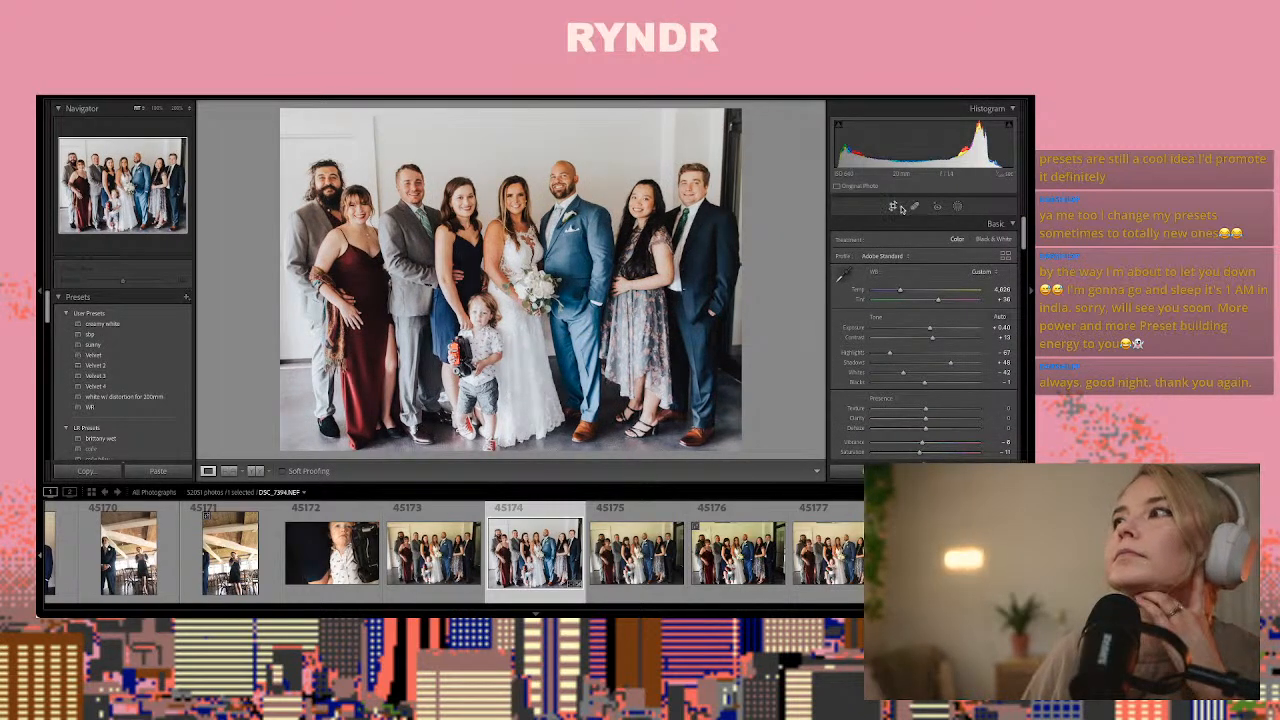
Clone clean wall over the dark door frame above and beside the man at the doorway end of group photo 45174
{"action": "key", "text": "q"}
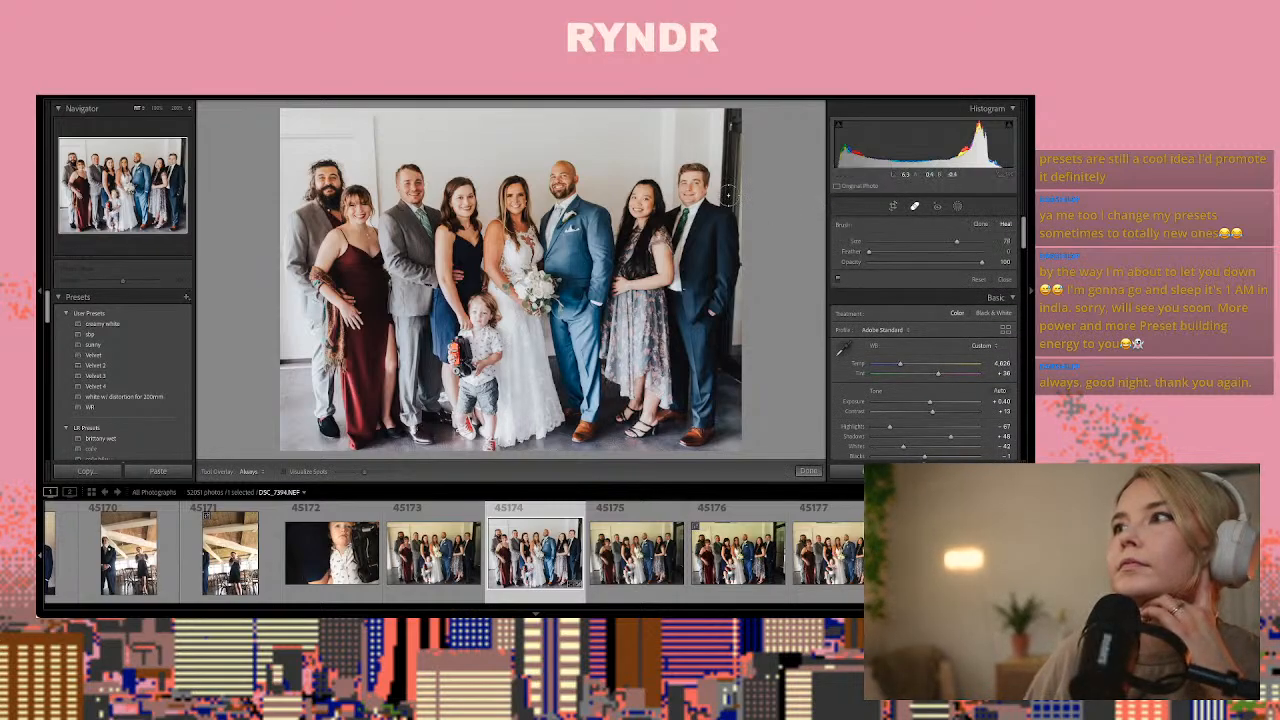
{"action": "left_click_drag", "start_coordinate": [727, 148], "coordinate": [730, 118]}
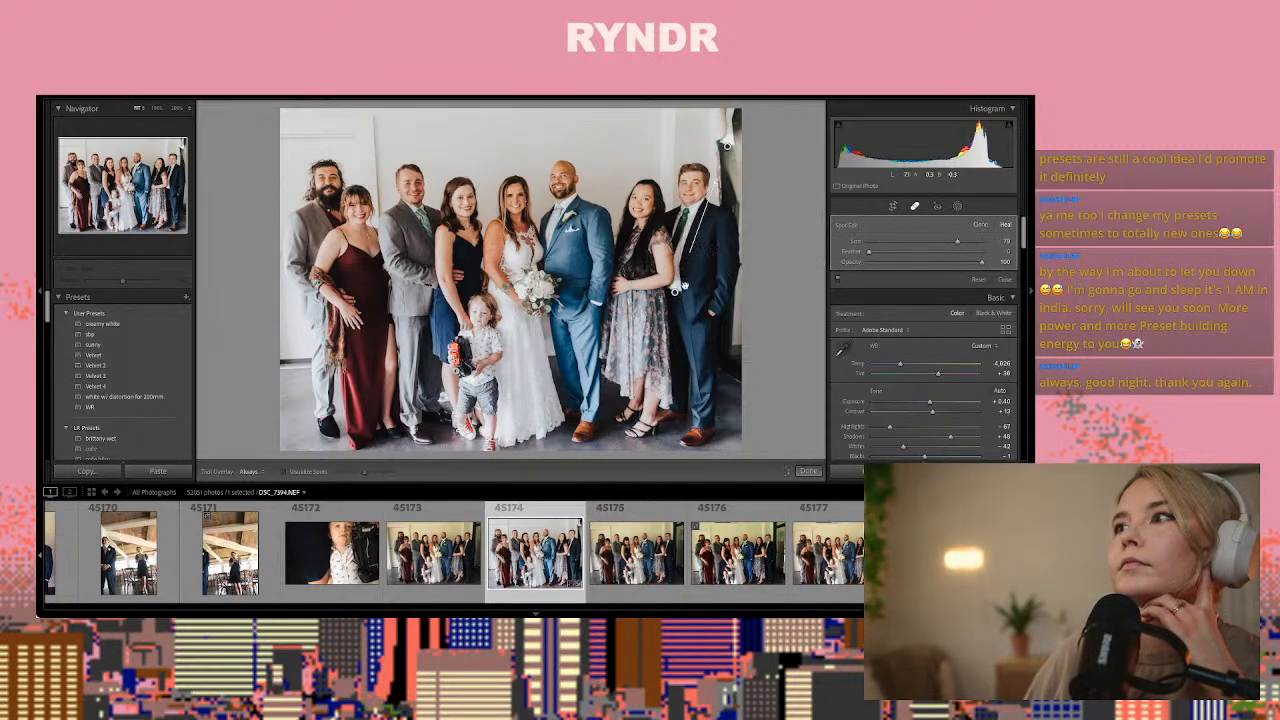
{"action": "mouse_move", "coordinate": [676, 292]}
{"action": "left_mouse_down"}
{"action": "mouse_move", "coordinate": [609, 171]}
{"action": "mouse_move", "coordinate": [610, 138]}
{"action": "mouse_move", "coordinate": [605, 149]}
{"action": "left_mouse_up"}
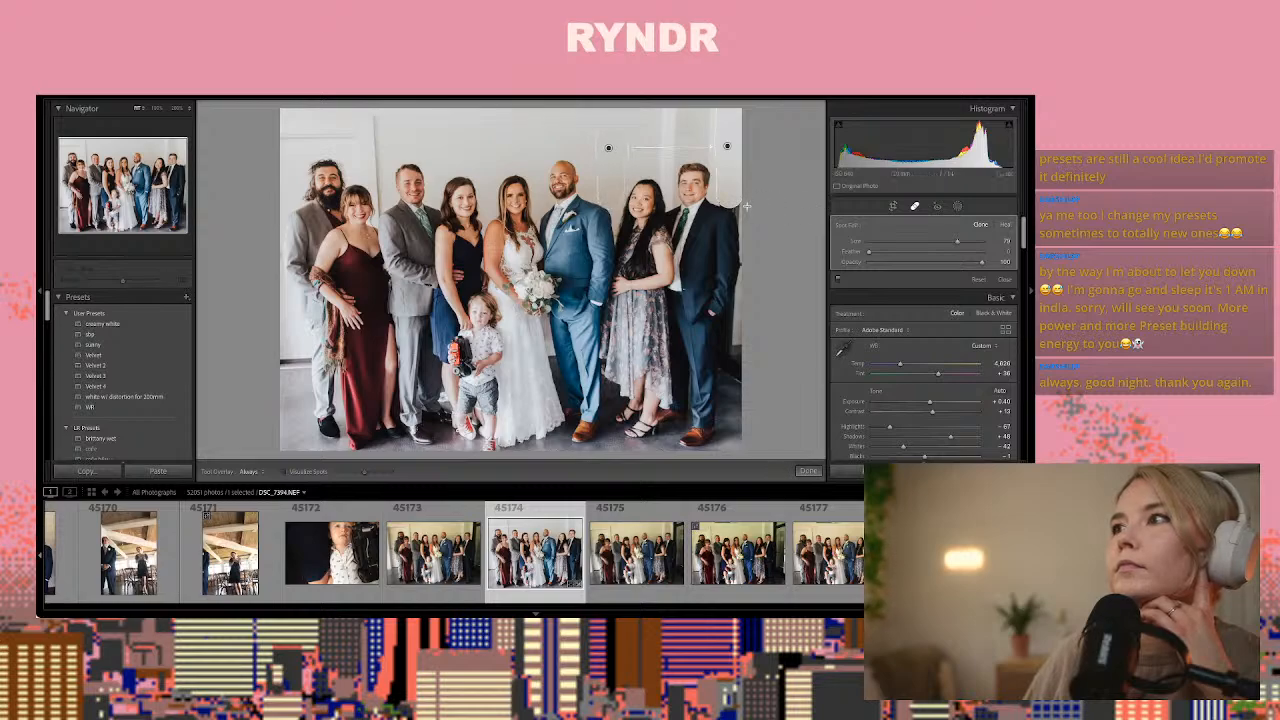
{"action": "left_click_drag", "start_coordinate": [743, 205], "coordinate": [741, 204]}
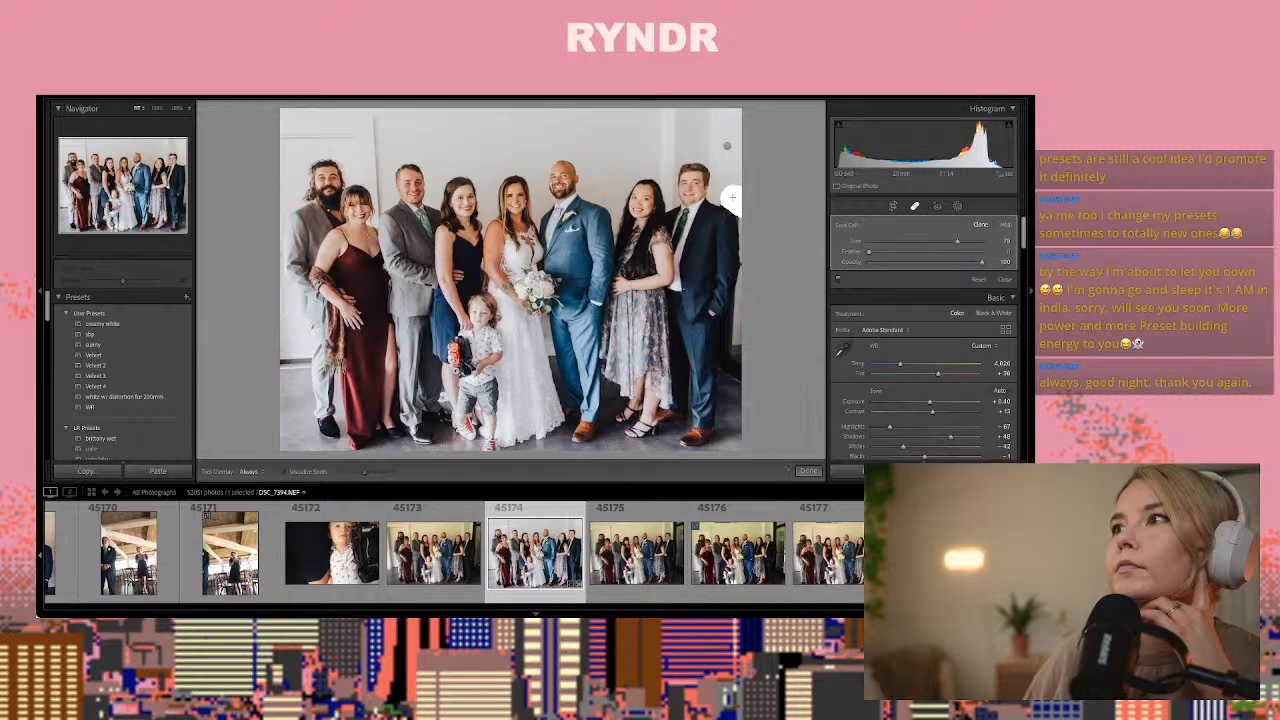
{"action": "left_click_drag", "start_coordinate": [728, 195], "coordinate": [728, 195]}
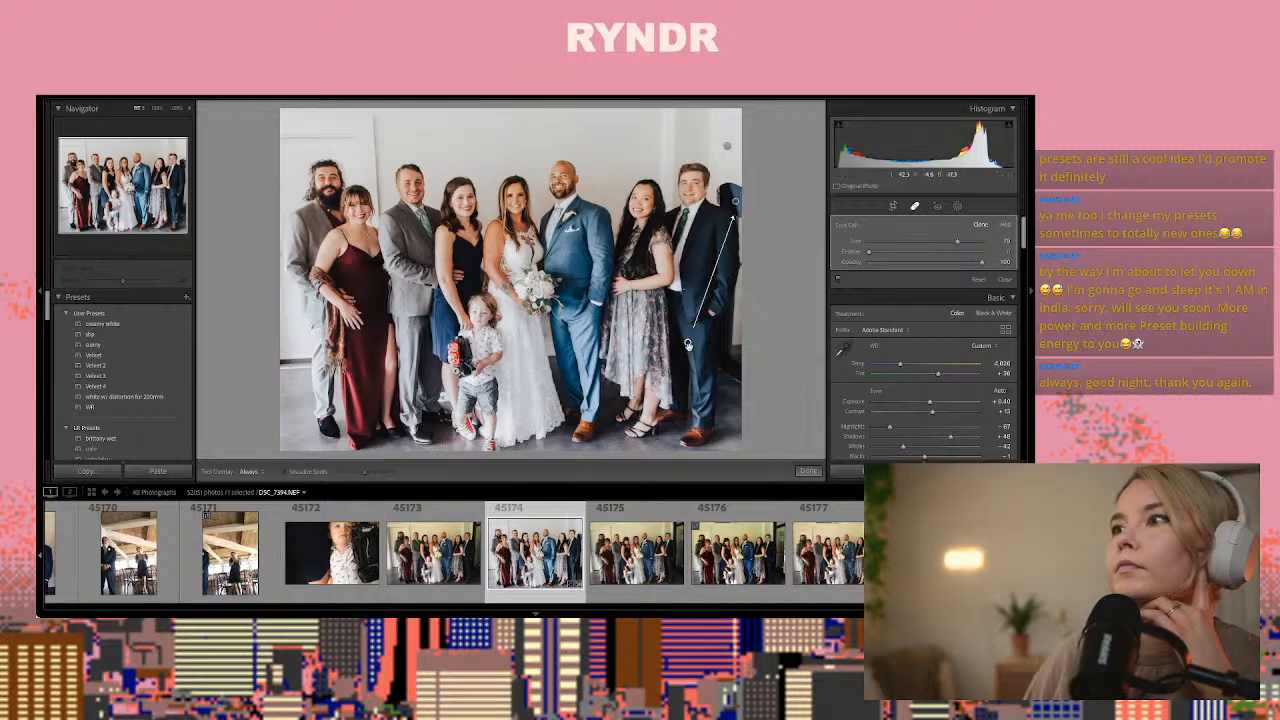
{"action": "mouse_move", "coordinate": [688, 342]}
{"action": "left_mouse_down"}
{"action": "mouse_move", "coordinate": [612, 163]}
{"action": "mouse_move", "coordinate": [635, 162]}
{"action": "mouse_move", "coordinate": [608, 209]}
{"action": "mouse_move", "coordinate": [603, 195]}
{"action": "left_mouse_up"}
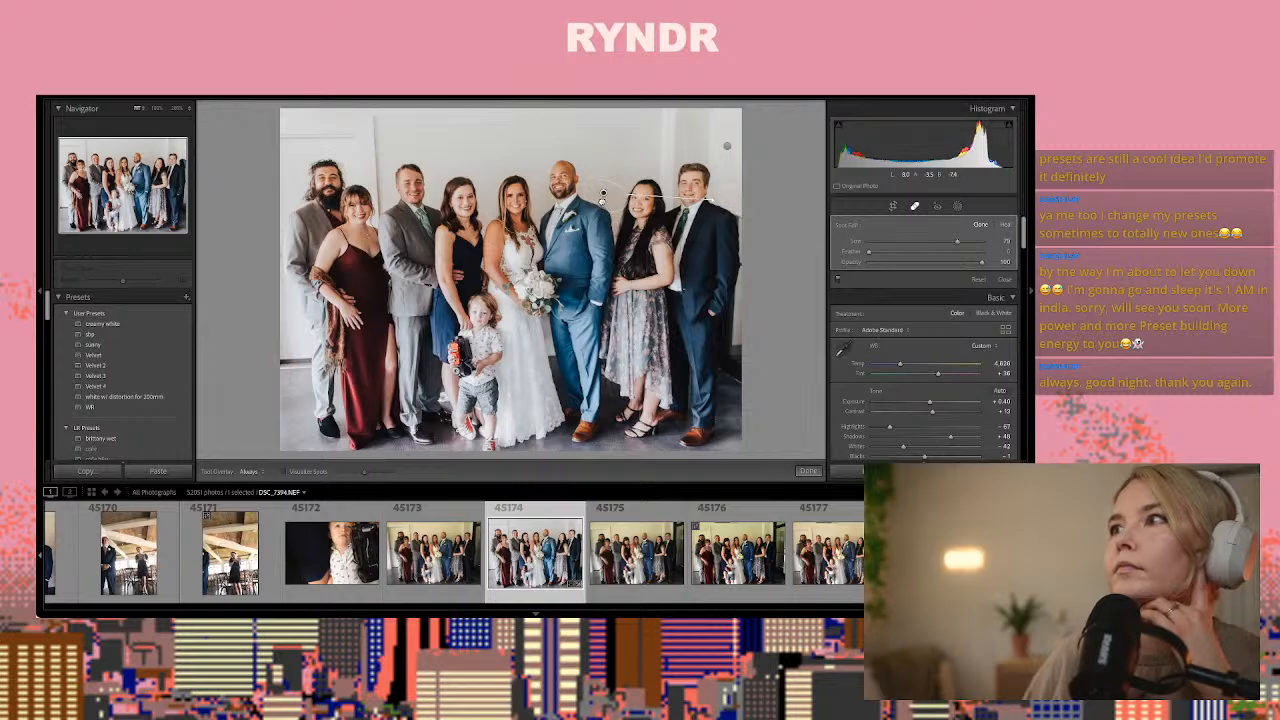
{"action": "left_click", "coordinate": [808, 470]}
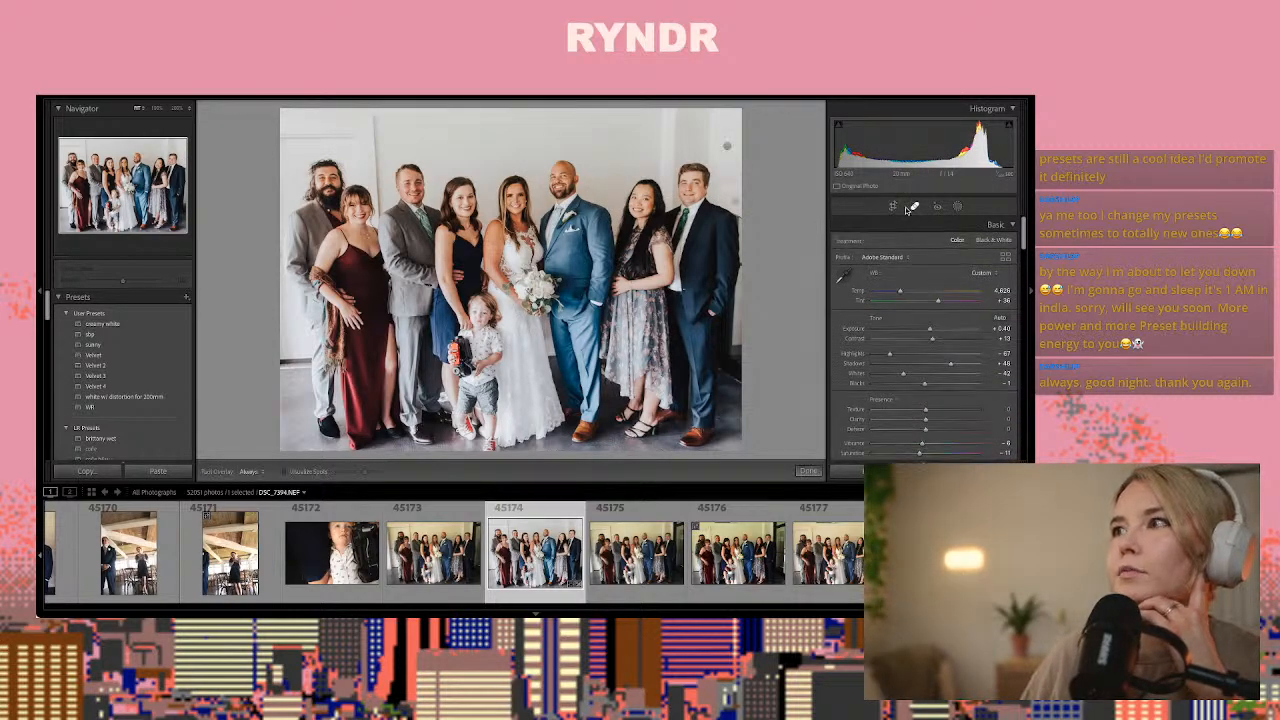
Heal the vertical door trim above the bearded man's side of photo 45174, sampling clean wall above the women in the middle
{"action": "left_click", "coordinate": [914, 205]}
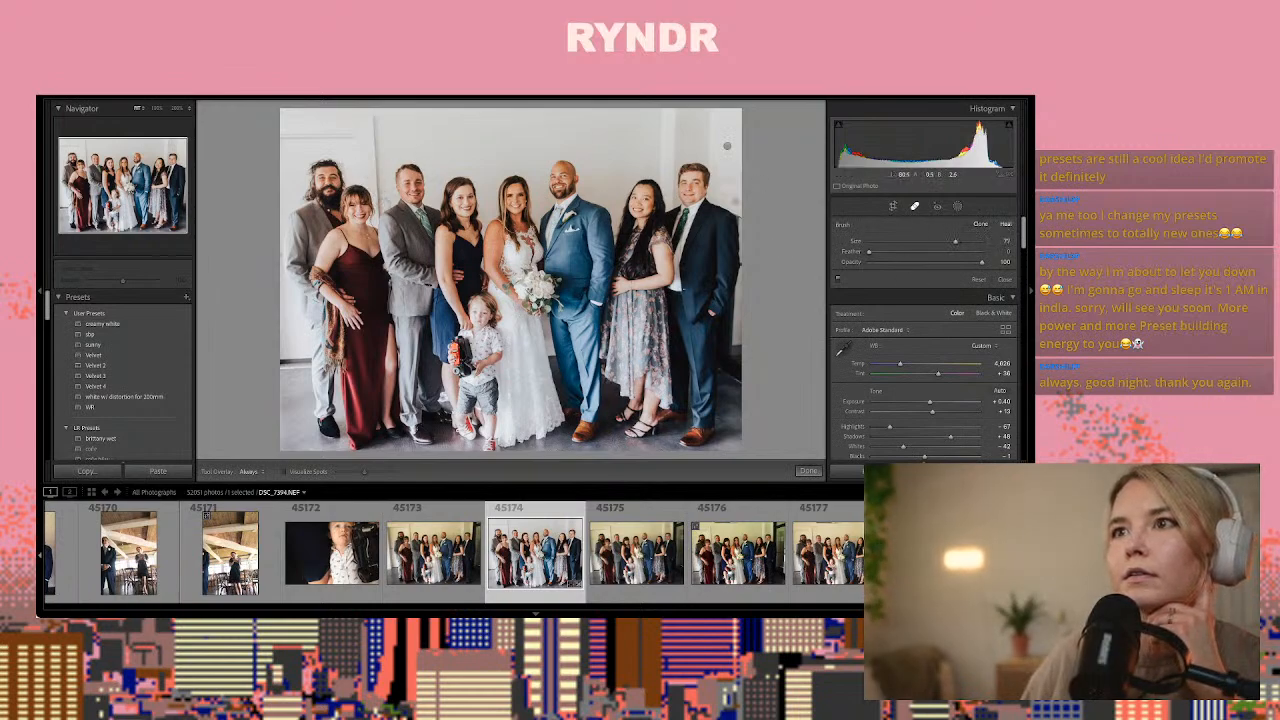
{"action": "left_click_drag", "start_coordinate": [384, 204], "coordinate": [379, 110]}
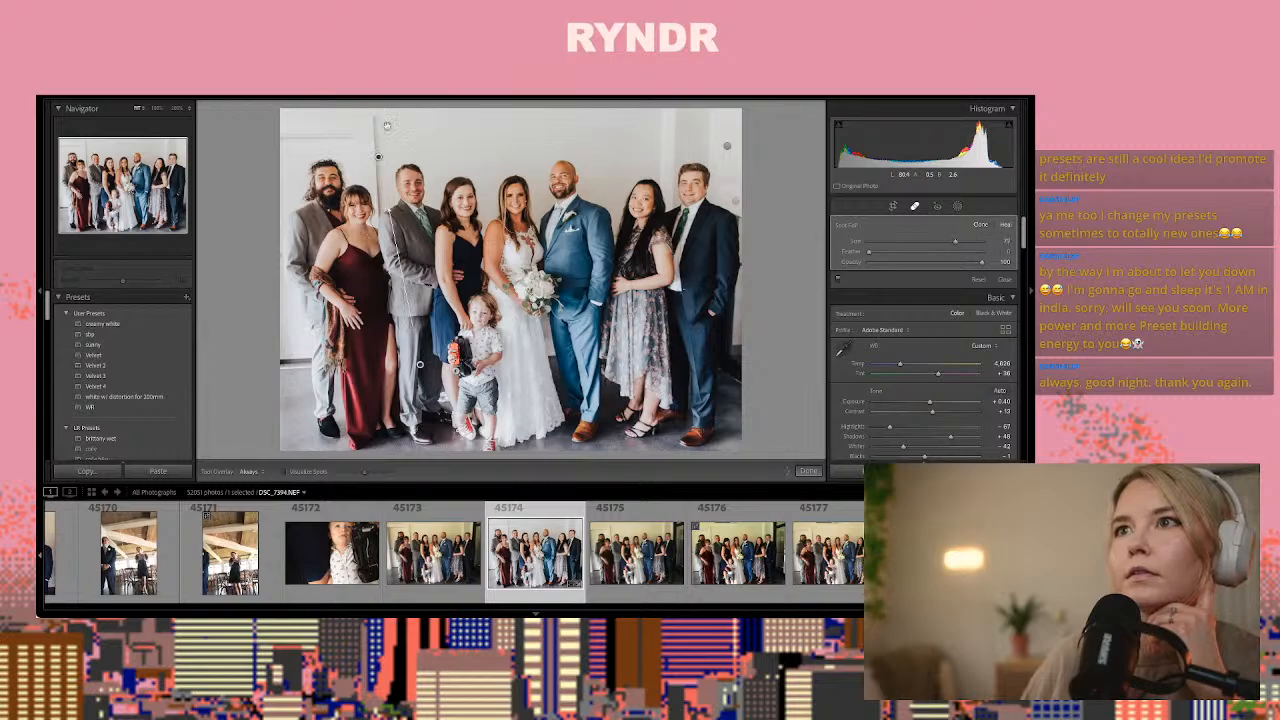
{"action": "mouse_move", "coordinate": [420, 367]}
{"action": "left_mouse_down"}
{"action": "mouse_move", "coordinate": [487, 180]}
{"action": "mouse_move", "coordinate": [487, 144]}
{"action": "mouse_move", "coordinate": [487, 183]}
{"action": "left_mouse_up"}
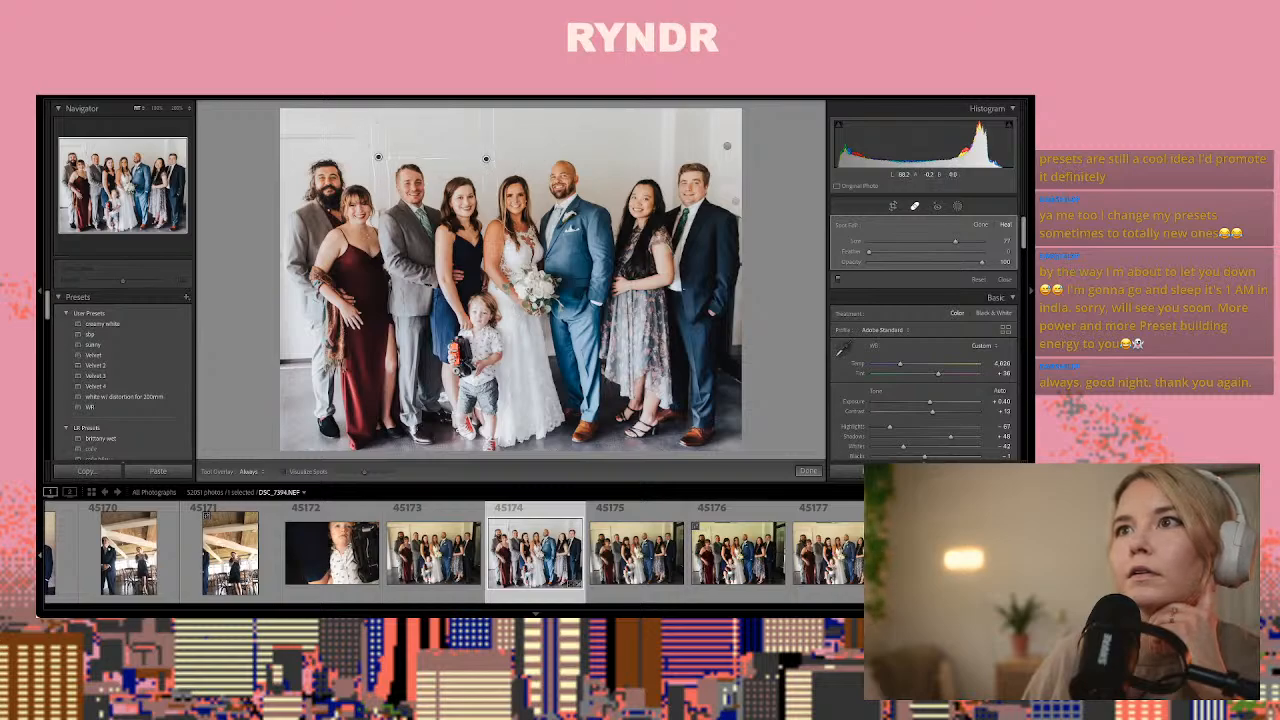
Heal the remaining horizontal and vertical door trim on the wall above the bearded man in photo 45174
{"action": "left_click_drag", "start_coordinate": [362, 139], "coordinate": [286, 138]}
{"action": "mouse_move", "coordinate": [411, 156]}
{"action": "left_mouse_down"}
{"action": "mouse_move", "coordinate": [377, 121]}
{"action": "mouse_move", "coordinate": [287, 119]}
{"action": "left_mouse_up"}
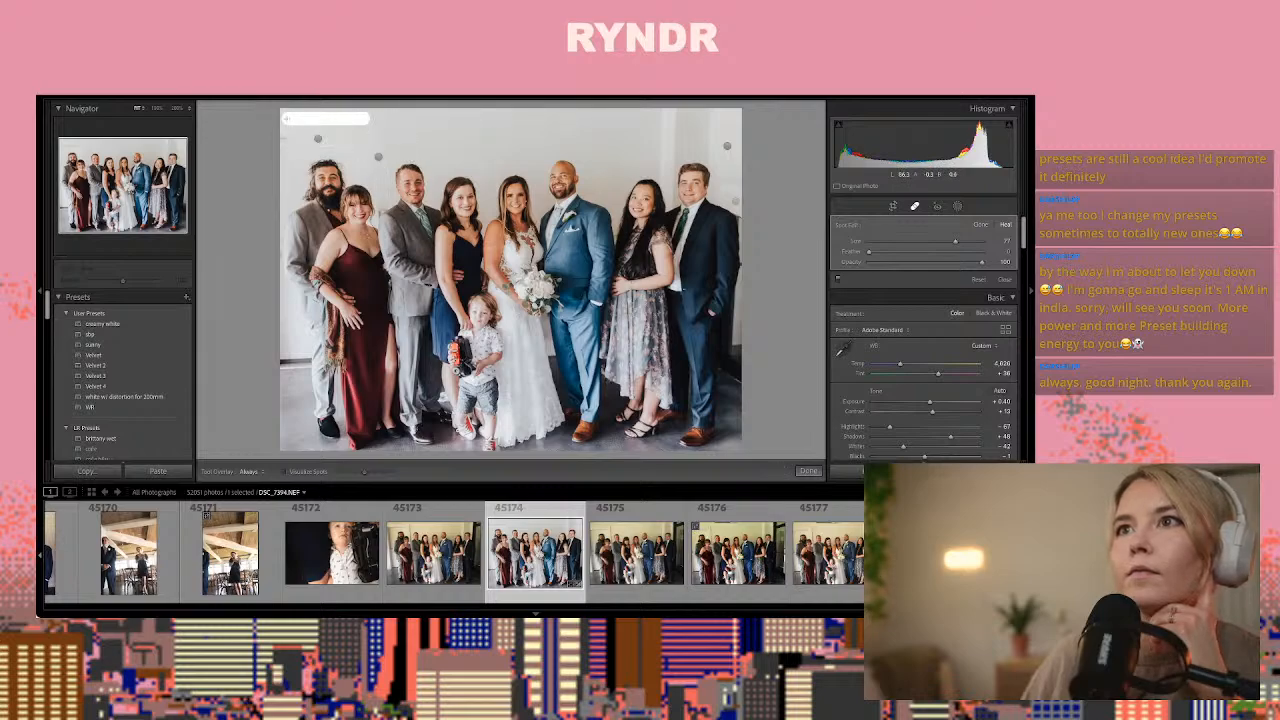
{"action": "left_click", "coordinate": [301, 140]}
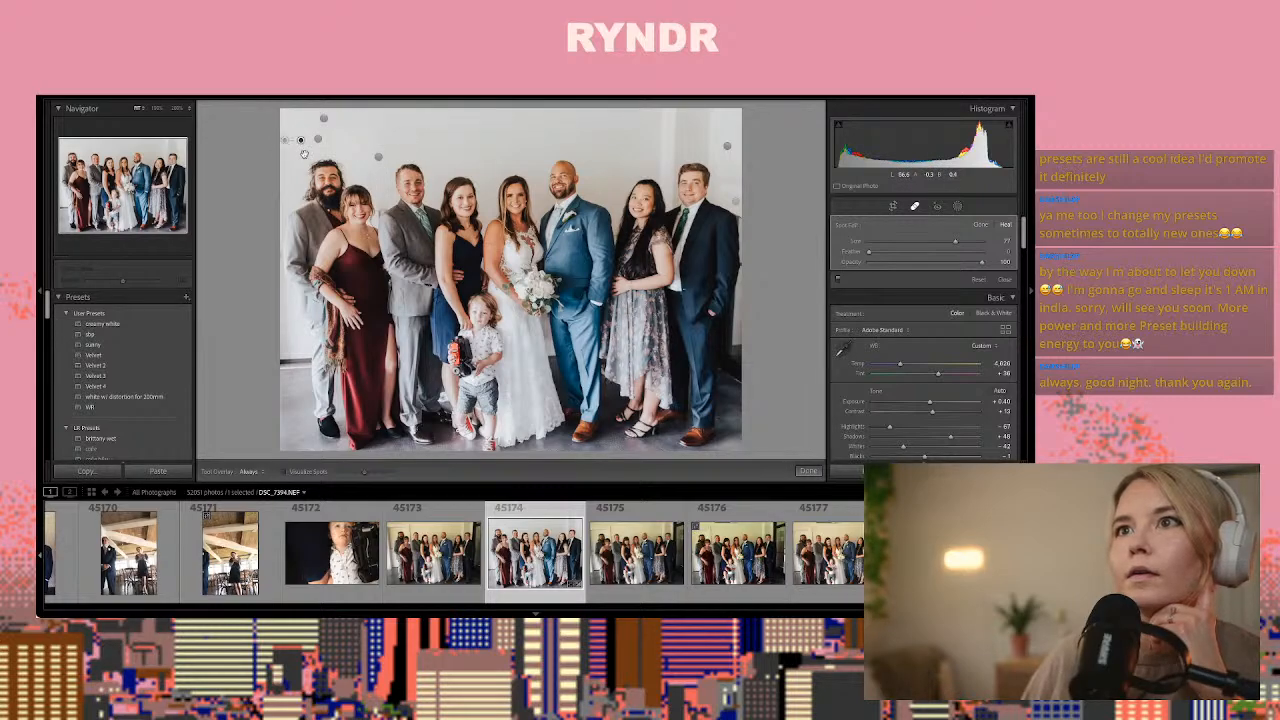
{"action": "left_click", "coordinate": [364, 160]}
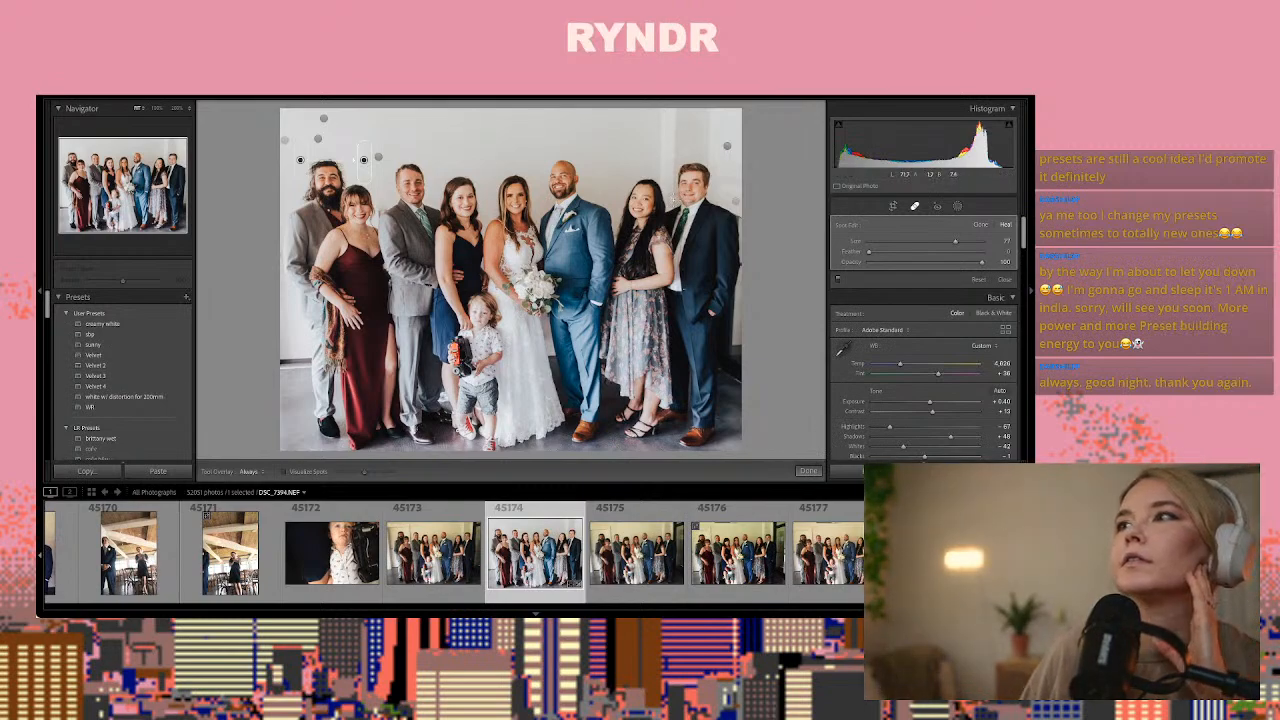
Heal the wall trim above the woman in the floral dress and the man beside her, sampling clean wall nearby
{"action": "left_click_drag", "start_coordinate": [673, 190], "coordinate": [672, 108]}
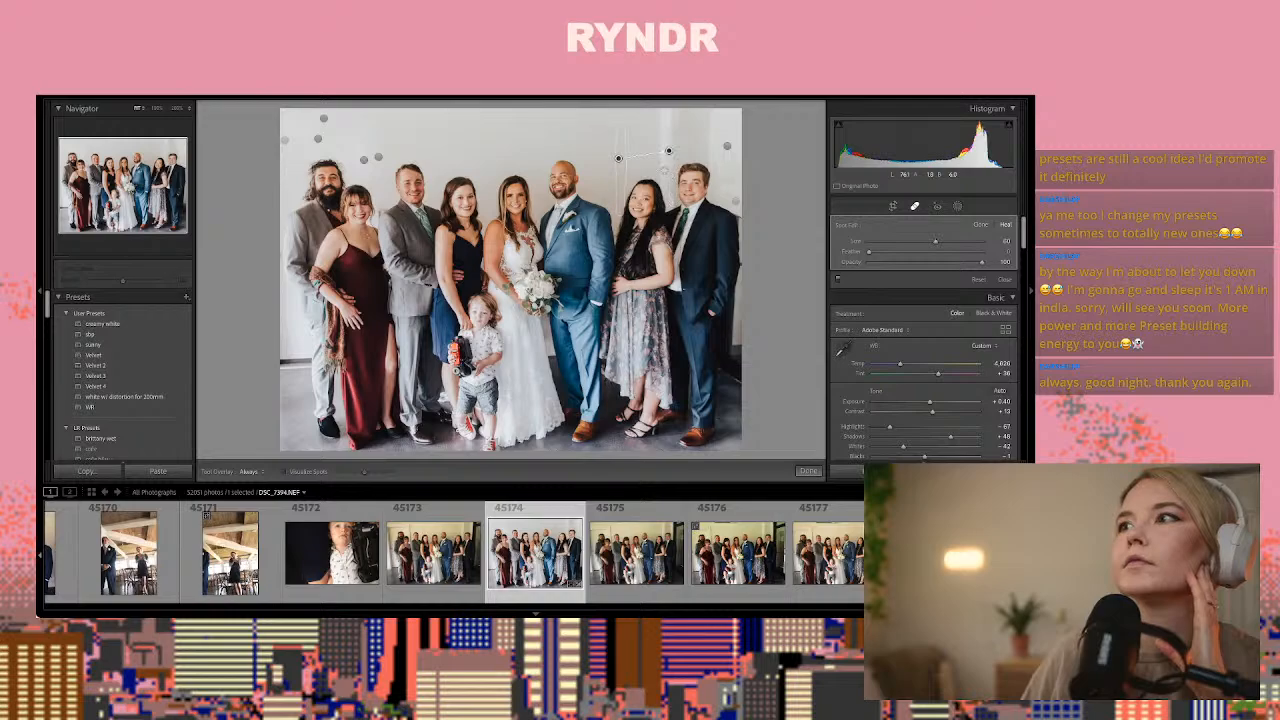
{"action": "left_click_drag", "start_coordinate": [660, 176], "coordinate": [664, 122]}
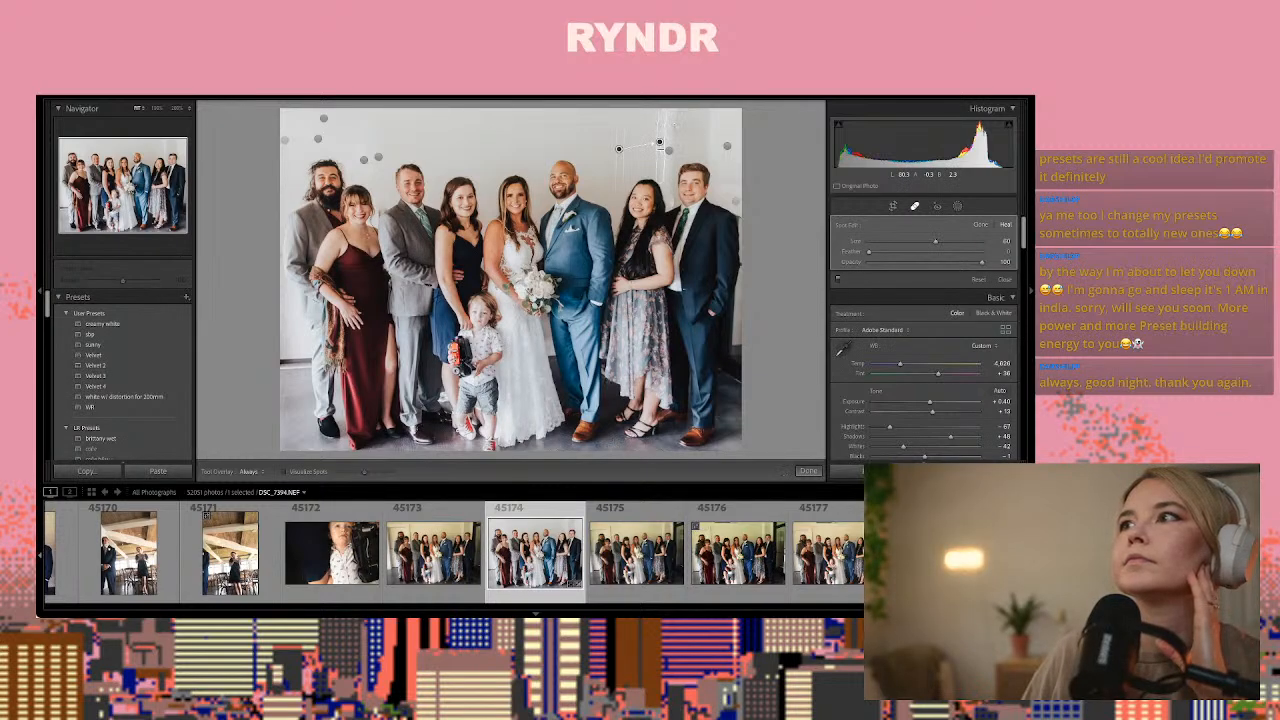
{"action": "left_click_drag", "start_coordinate": [679, 124], "coordinate": [662, 161]}
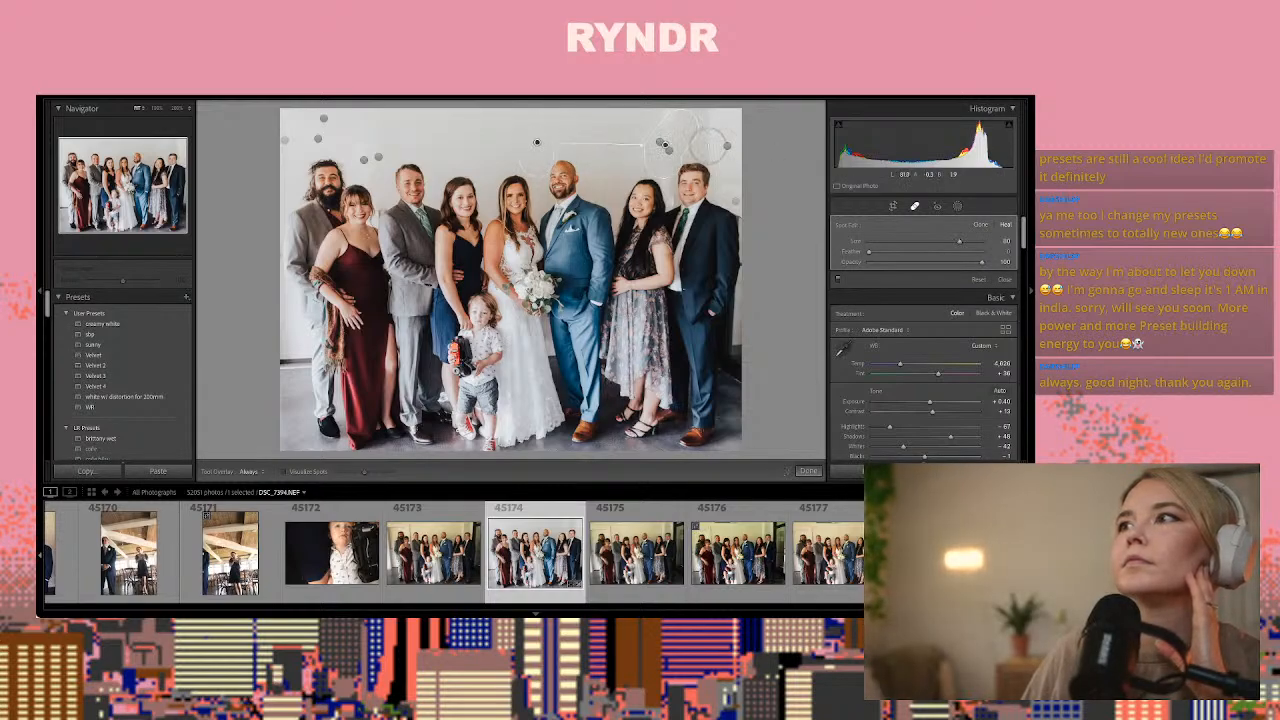
{"action": "left_click_drag", "start_coordinate": [711, 152], "coordinate": [707, 128]}
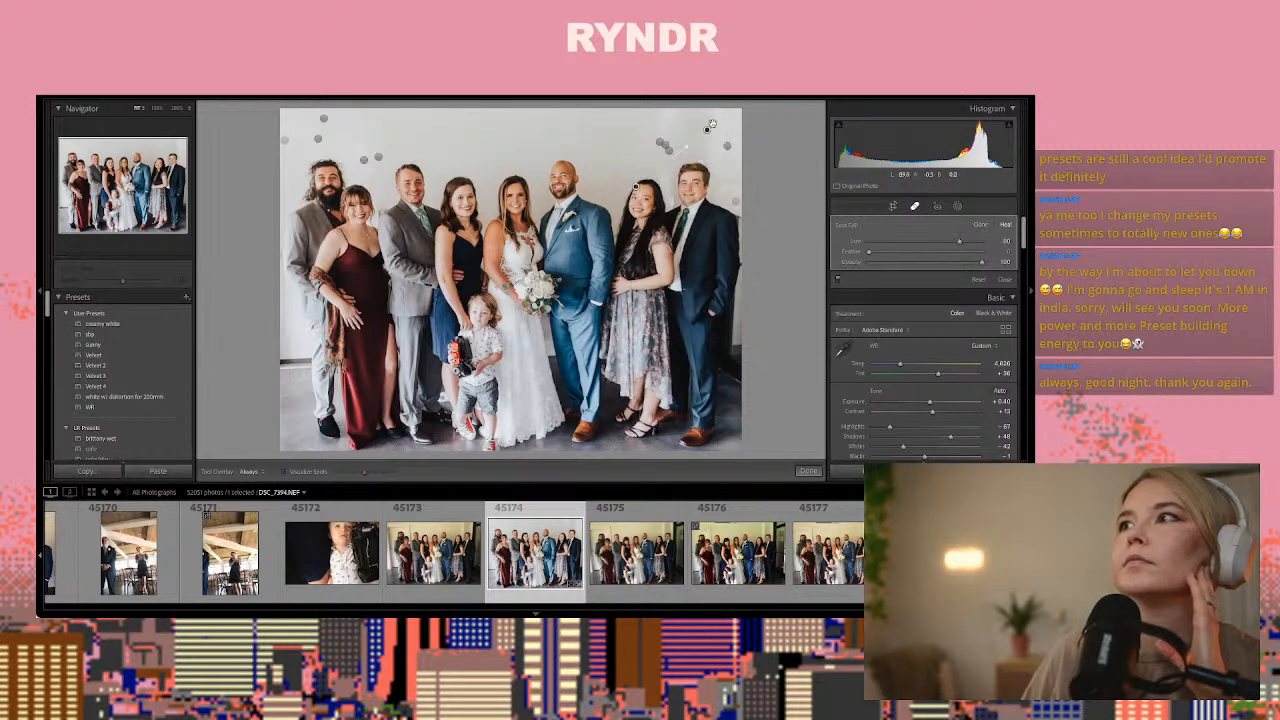
{"action": "left_click_drag", "start_coordinate": [635, 190], "coordinate": [620, 149]}
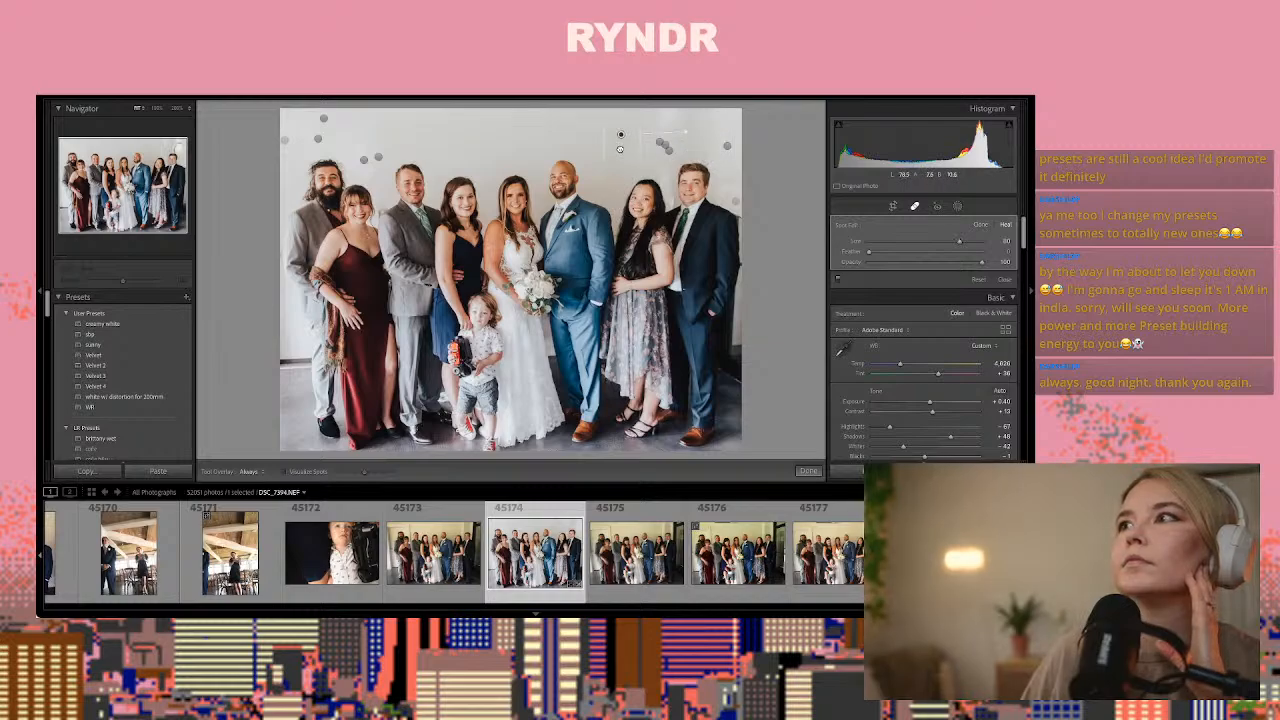
Heal the leftover trim between the floral-dress woman and the end man in photo 45174, then compare the photo before and after
{"action": "key", "text": "q"}
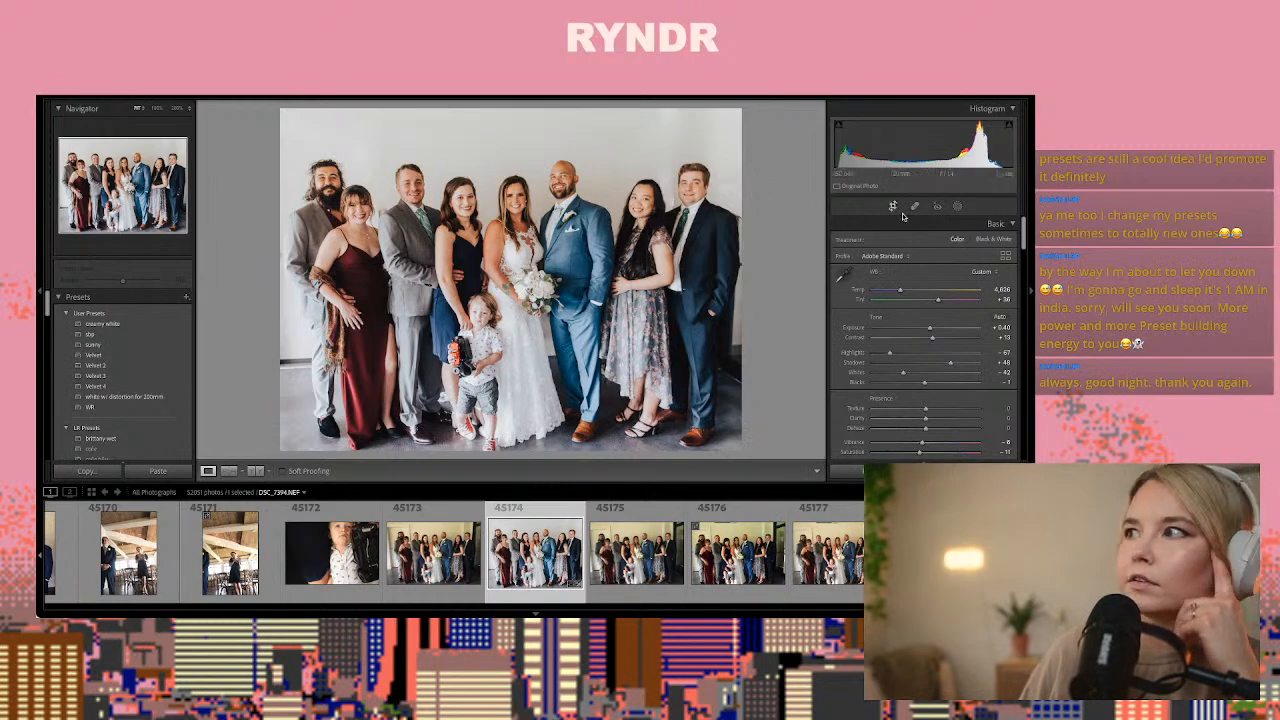
{"action": "key", "text": "q"}
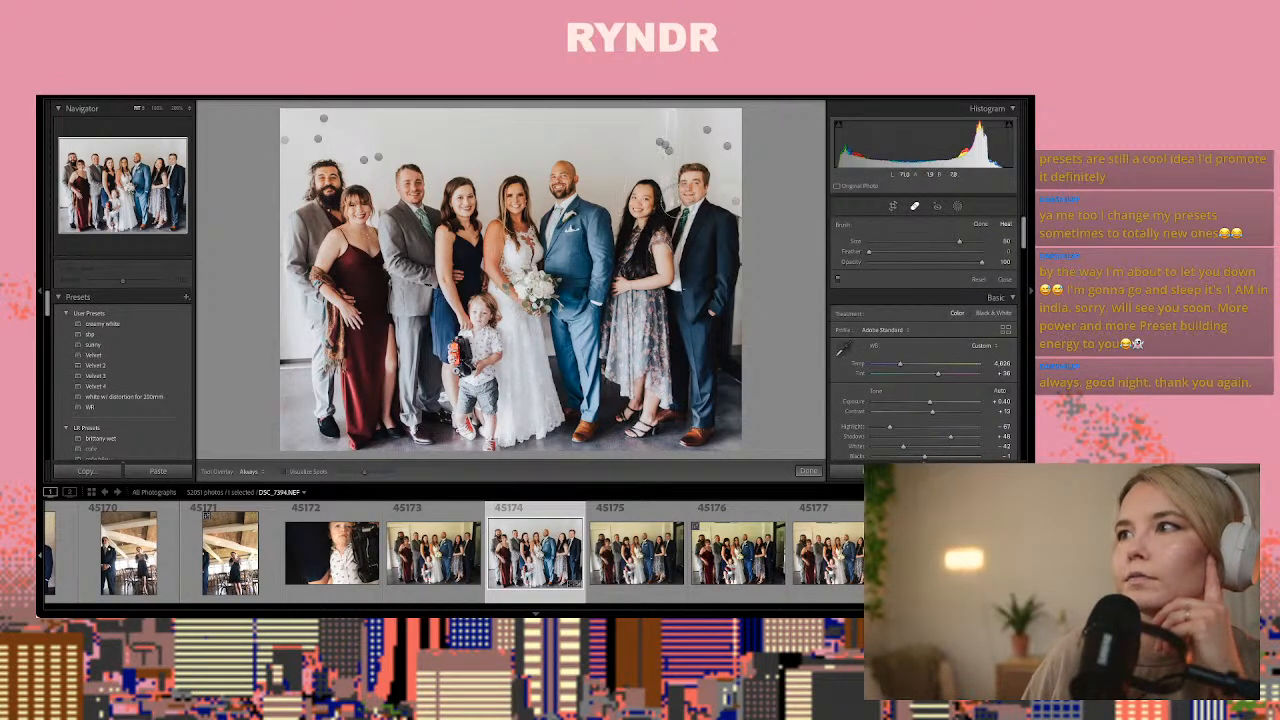
{"action": "left_click", "coordinate": [676, 203]}
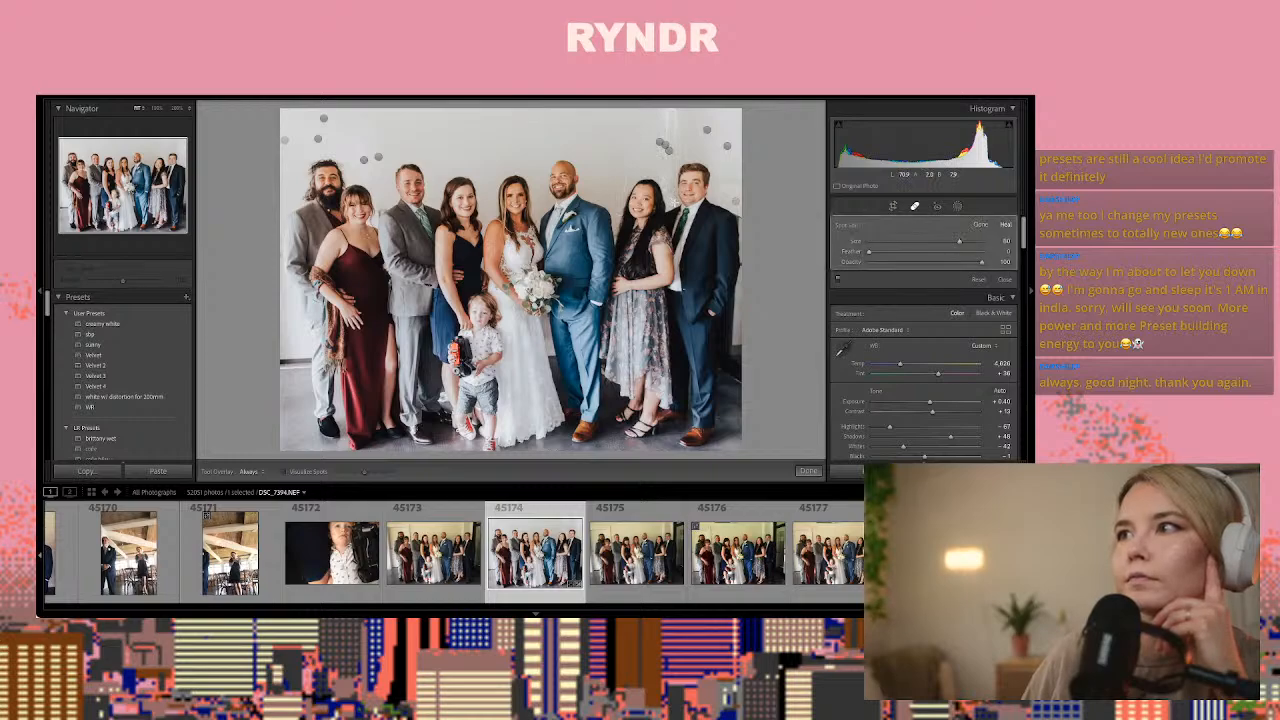
{"action": "left_click", "coordinate": [672, 197]}
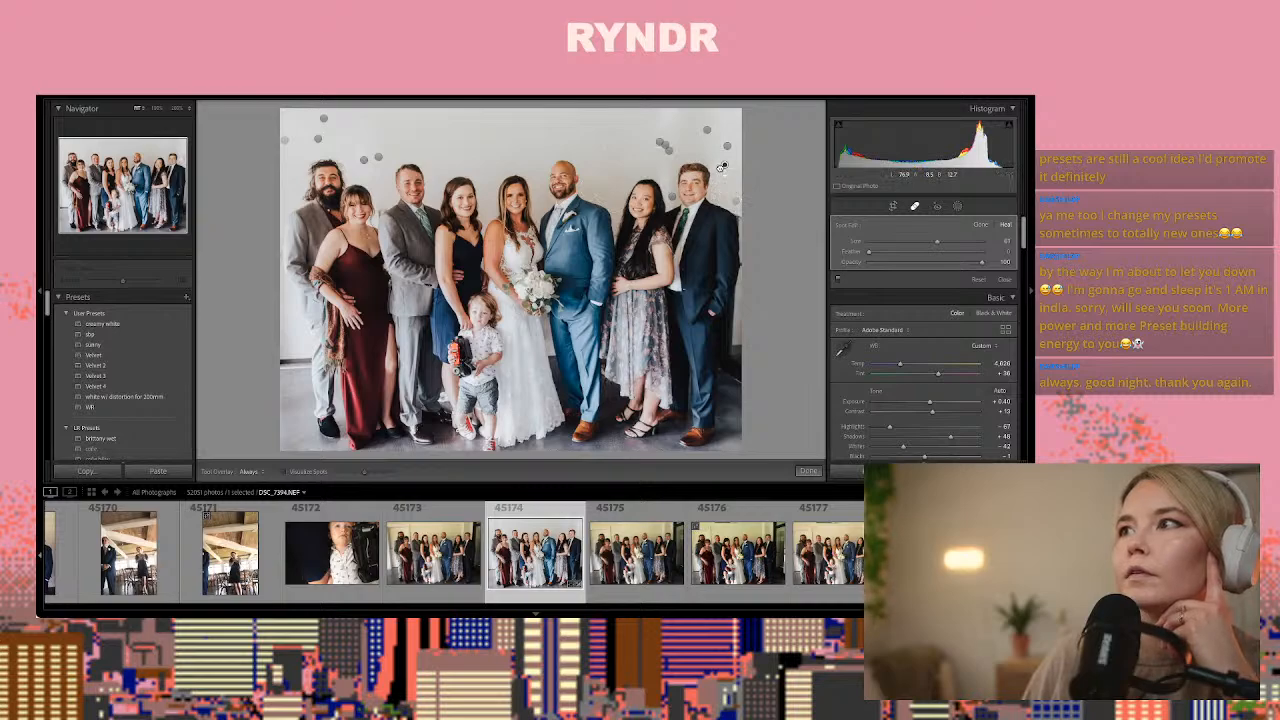
{"action": "left_click", "coordinate": [808, 470]}
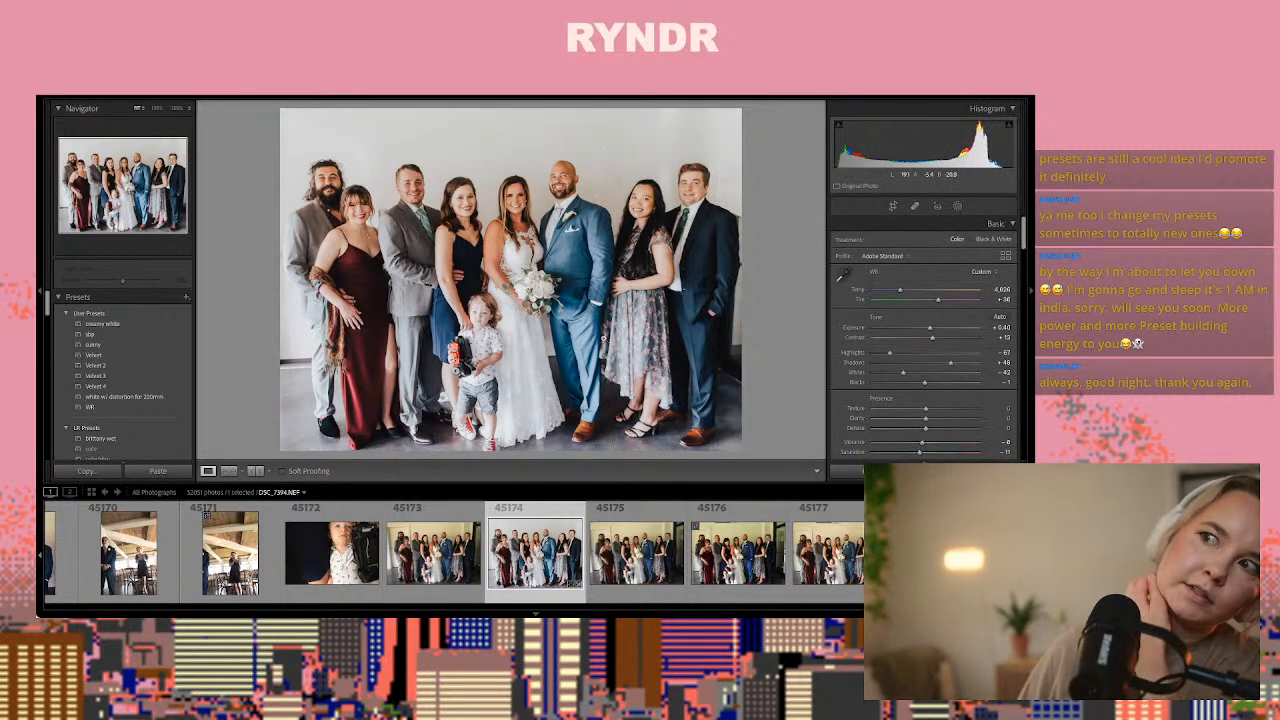
{"action": "left_click", "coordinate": [255, 471]}
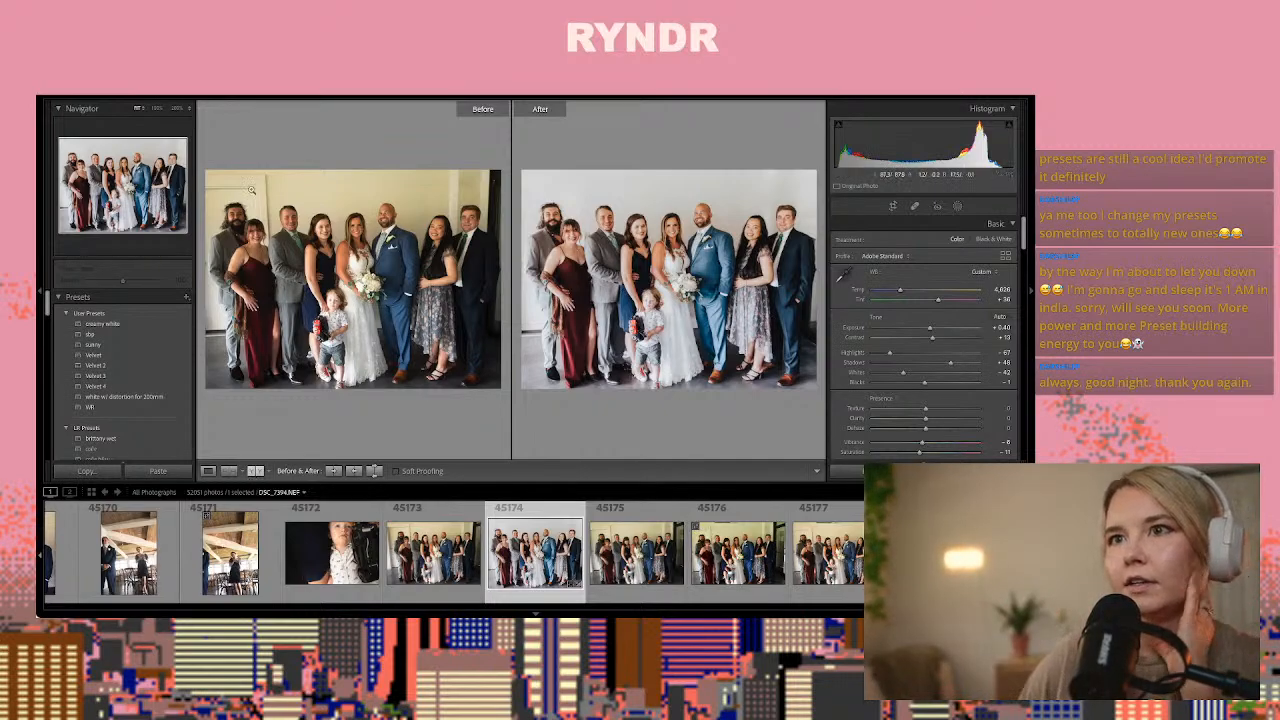
{"action": "left_click", "coordinate": [208, 470]}
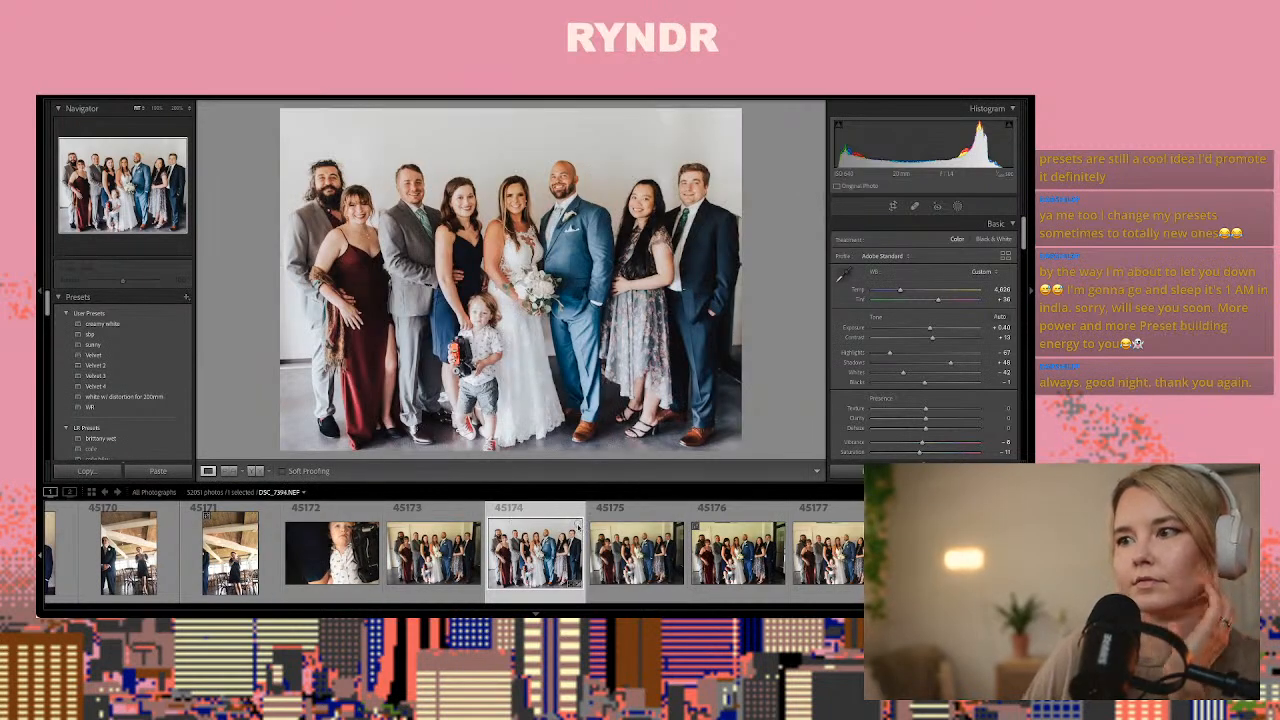
Review the unedited group frames following photo 45174, checking faces and poses for the next one to edit
{"action": "key", "text": "Right"}
{"action": "key", "text": "Right"}
{"action": "key", "text": "Right"}
{"action": "key", "text": "Right"}
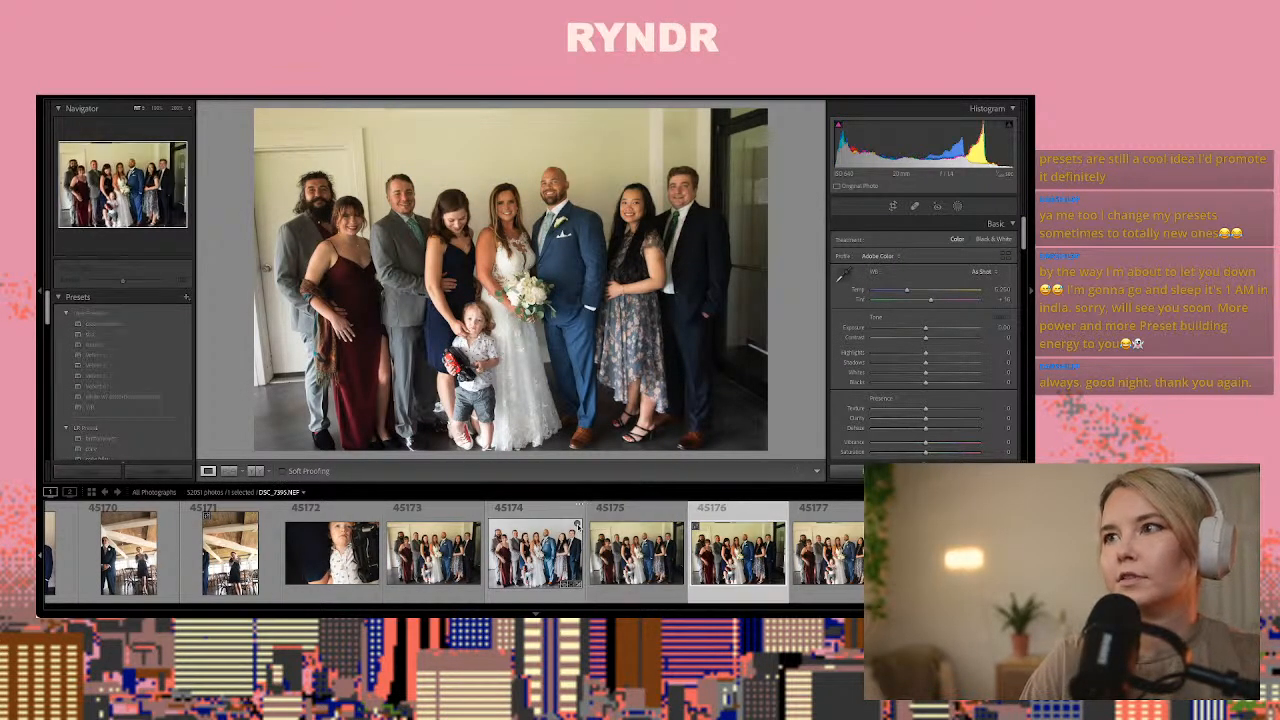
{"action": "key", "text": "Right"}
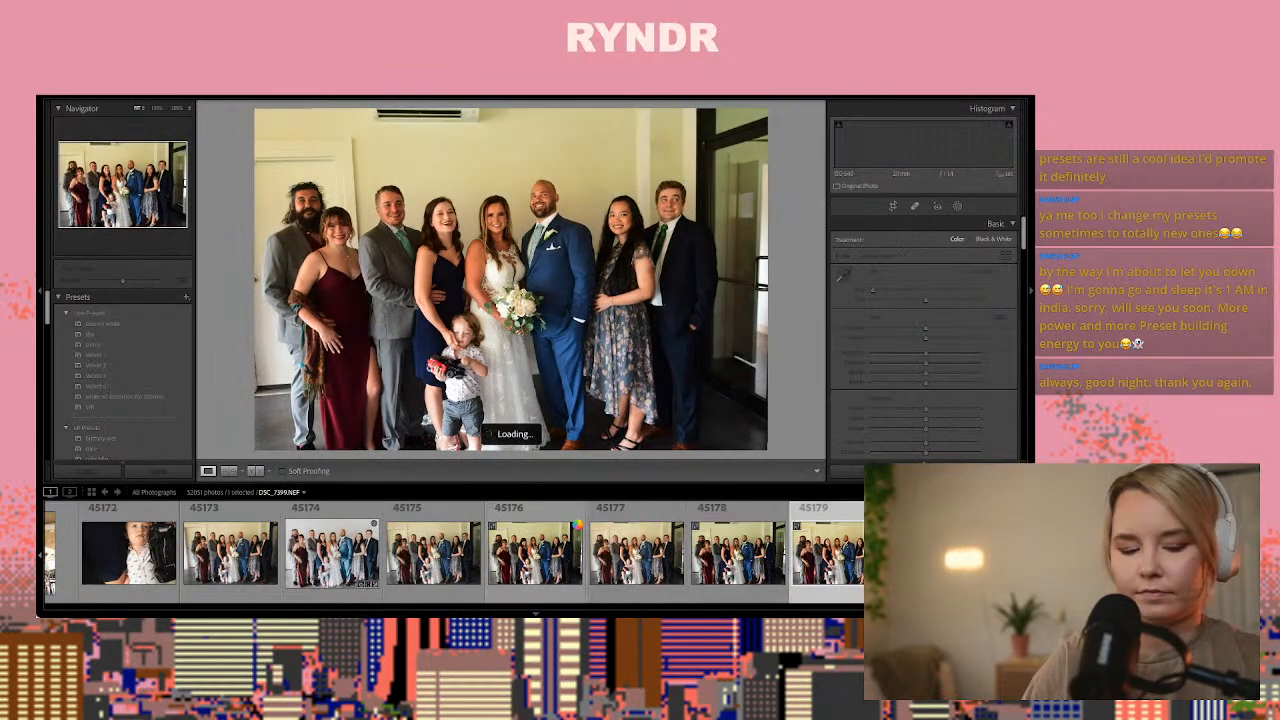
{"action": "key", "text": "Right"}
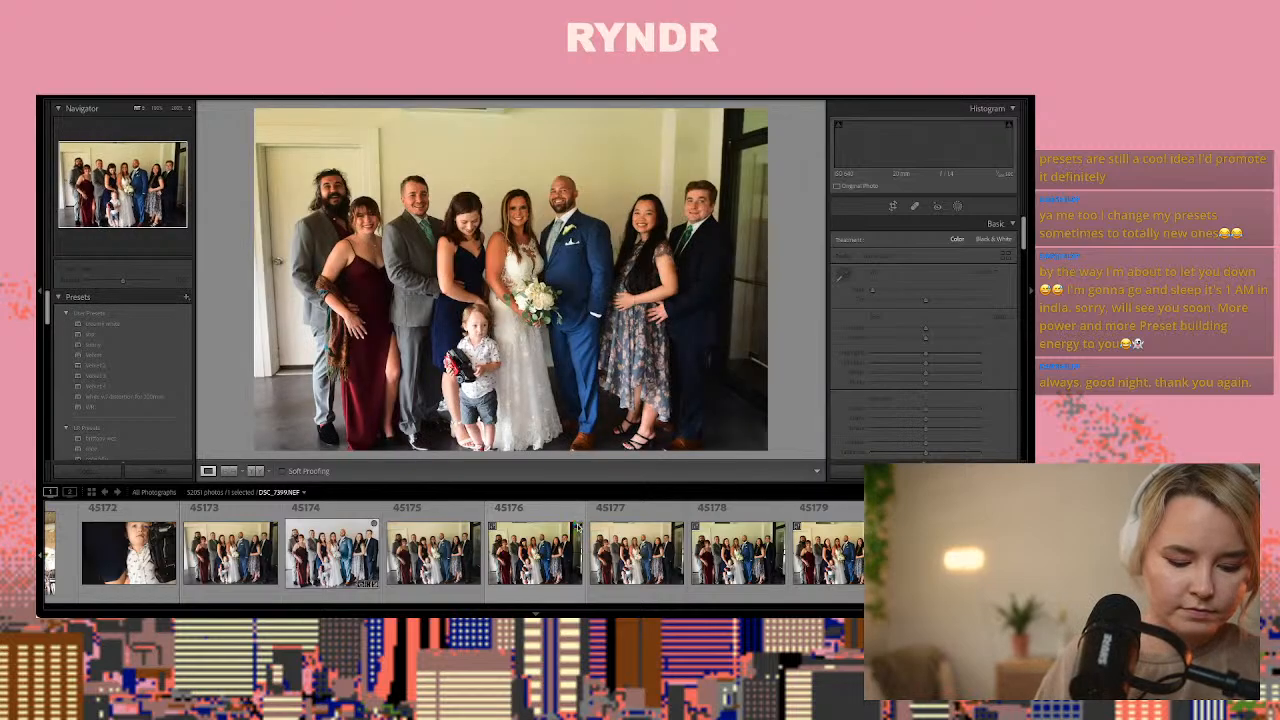
{"action": "left_click", "coordinate": [578, 527]}
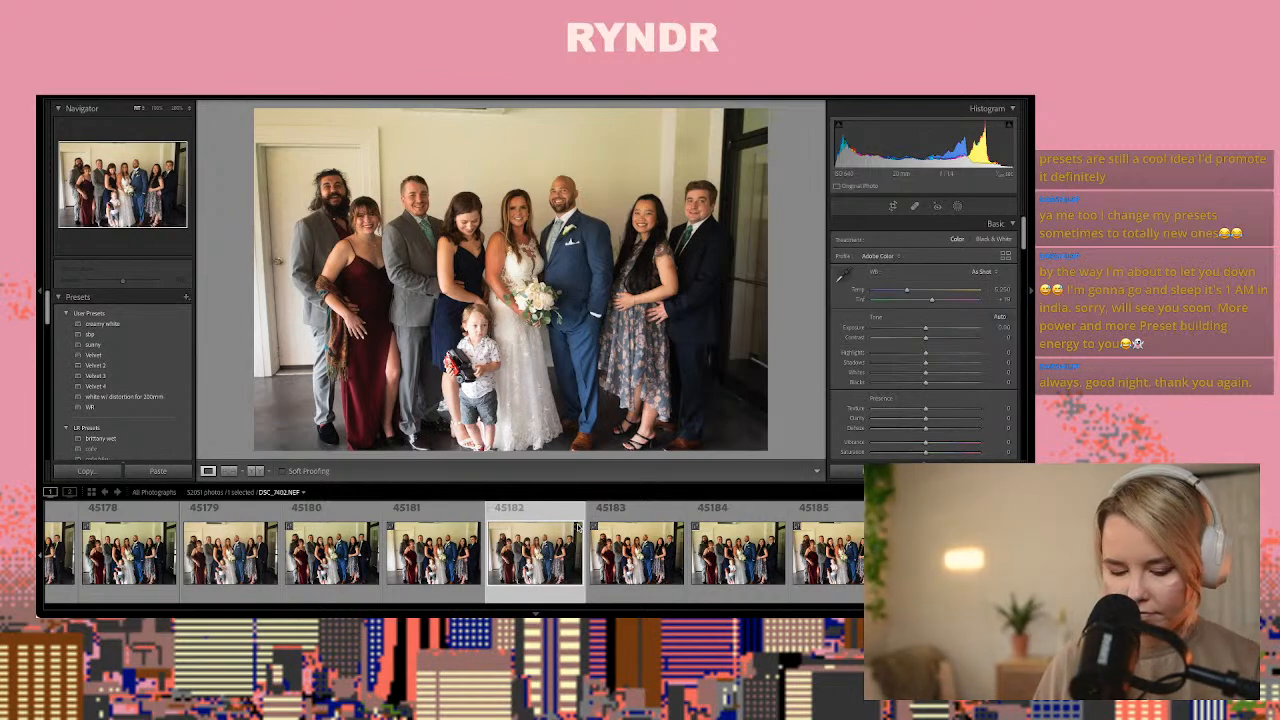
{"action": "key", "text": "Right"}
{"action": "key", "text": "Right"}
{"action": "key", "text": "Right"}
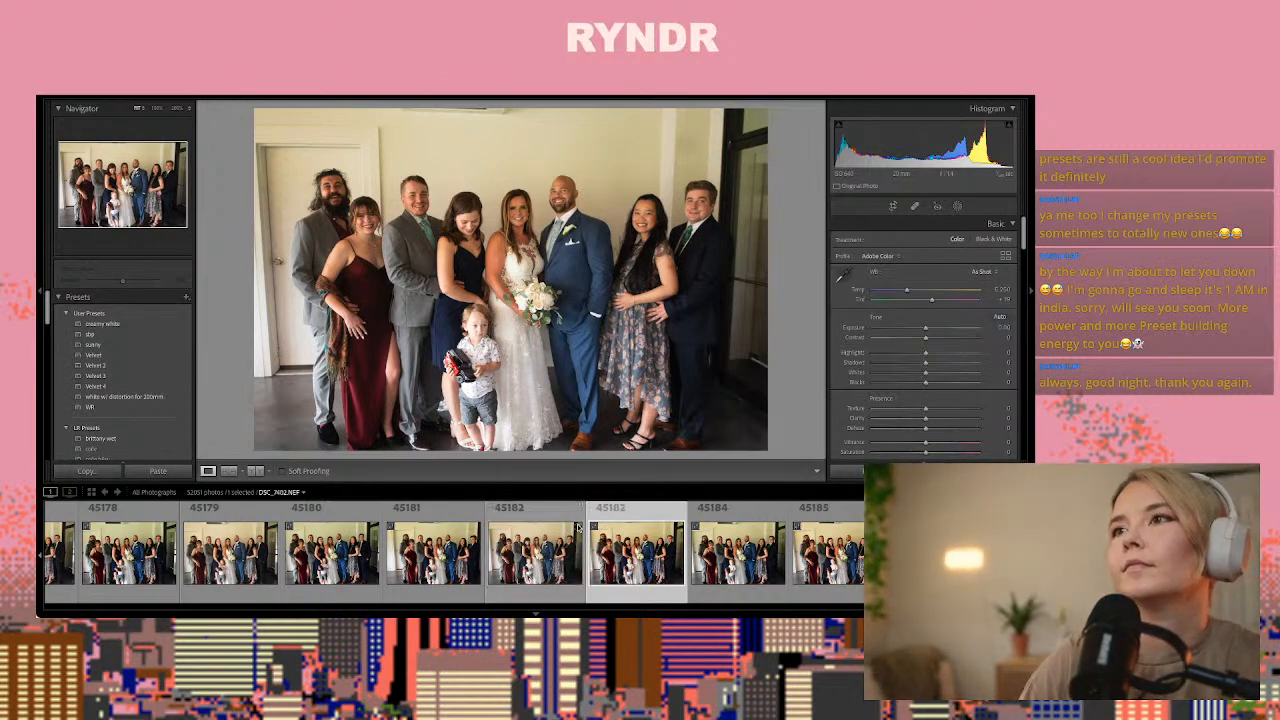
{"action": "key", "text": "Right"}
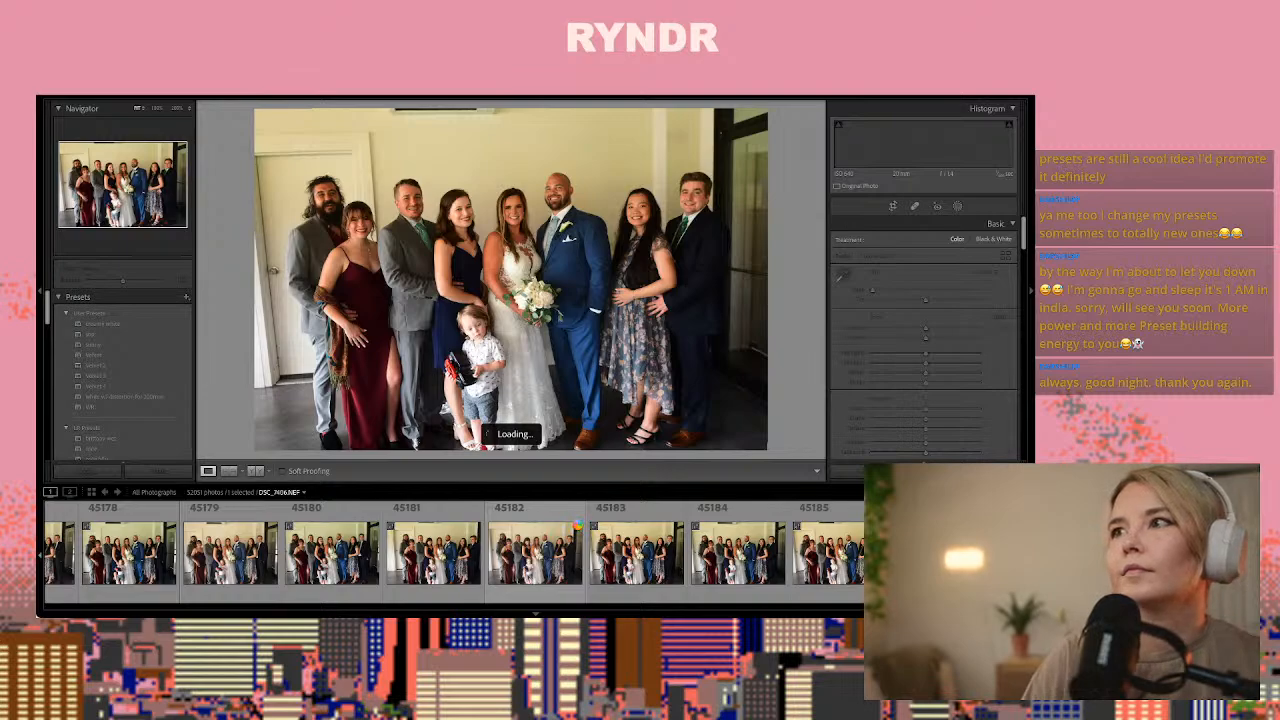
{"action": "key", "text": "Left"}
{"action": "key", "text": "Left"}
{"action": "key", "text": "Left"}
{"action": "key", "text": "Left"}
{"action": "key", "text": "Left"}
{"action": "key", "text": "Left"}
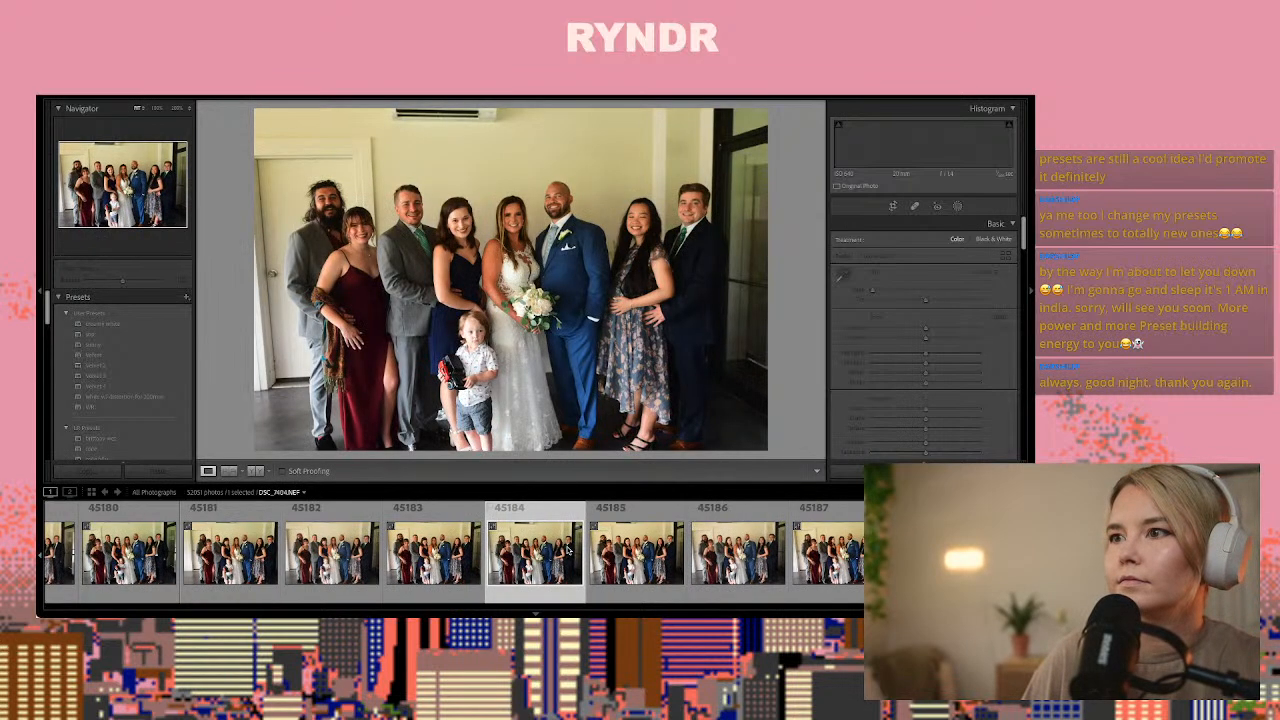
{"action": "key", "text": "Left"}
{"action": "key", "text": "Left"}
{"action": "key", "text": "Left"}
{"action": "key", "text": "Left"}
{"action": "key", "text": "Left"}
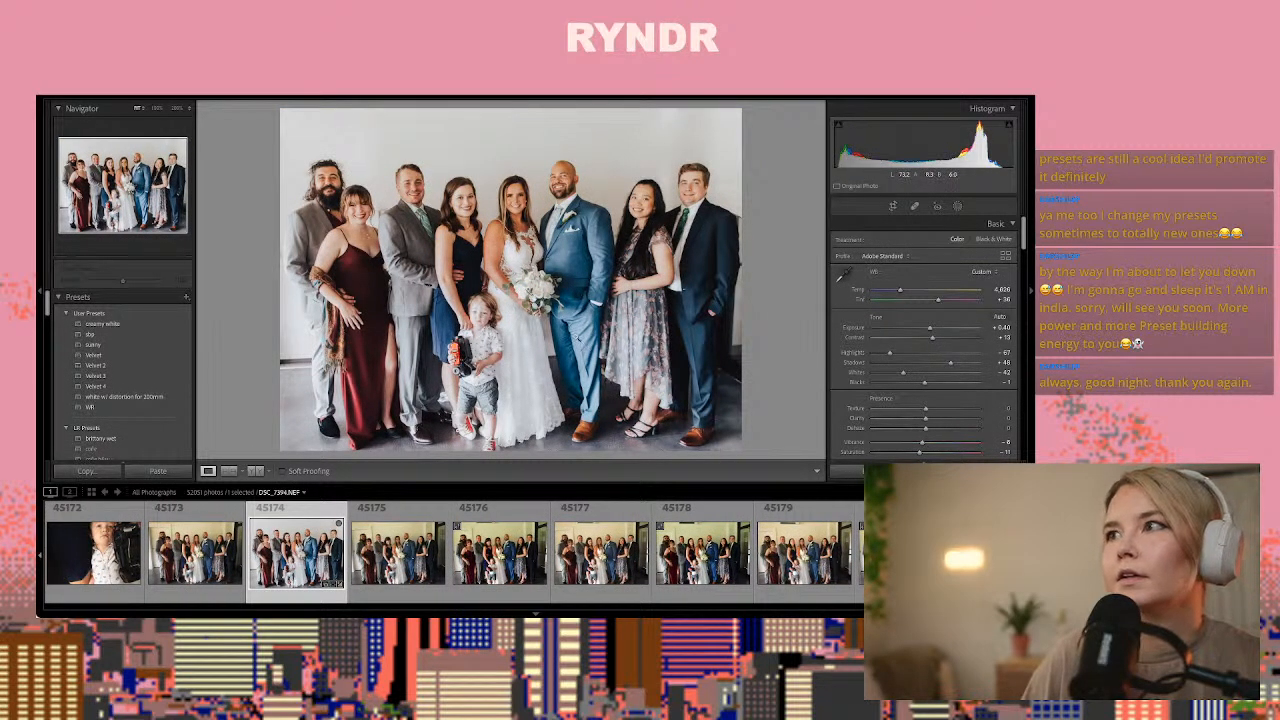
Paste the copied develop settings onto group photo 45193 and lower its exposure to about +0.55
{"action": "scroll", "coordinate": [713, 545], "scroll_direction": "down", "scroll_amount": 10}
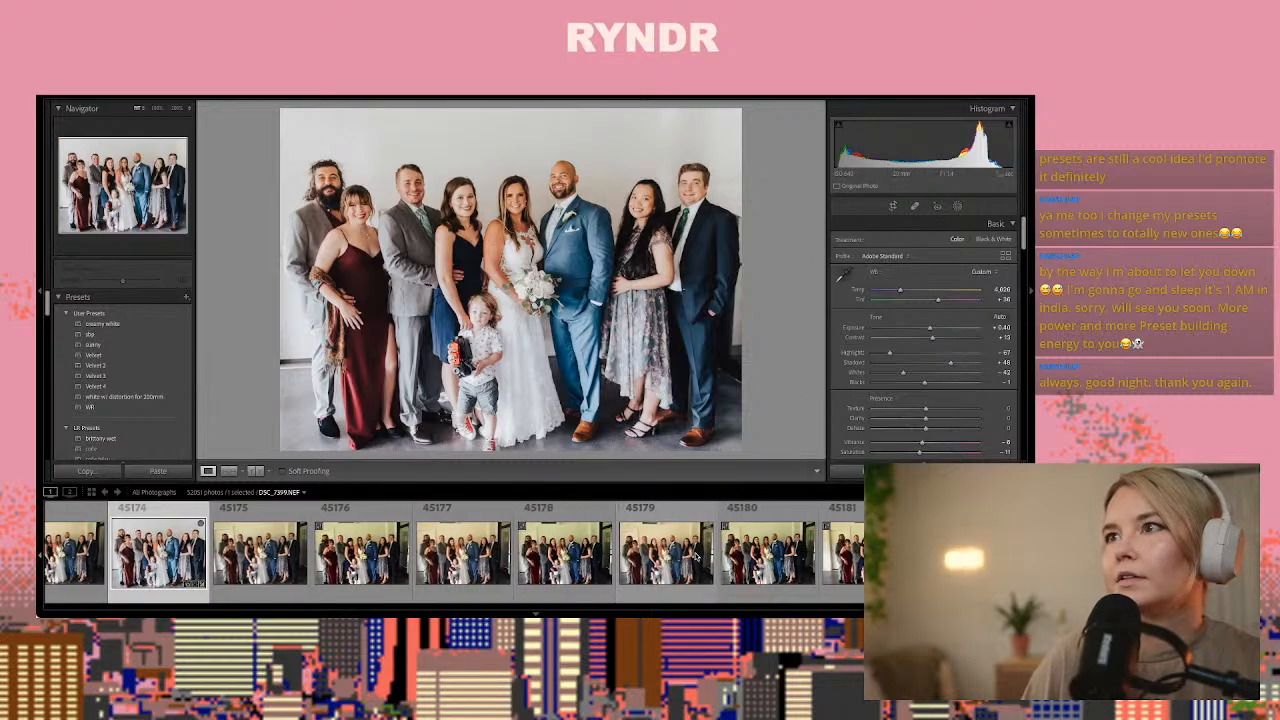
{"action": "scroll", "coordinate": [713, 546], "scroll_direction": "down", "scroll_amount": 1}
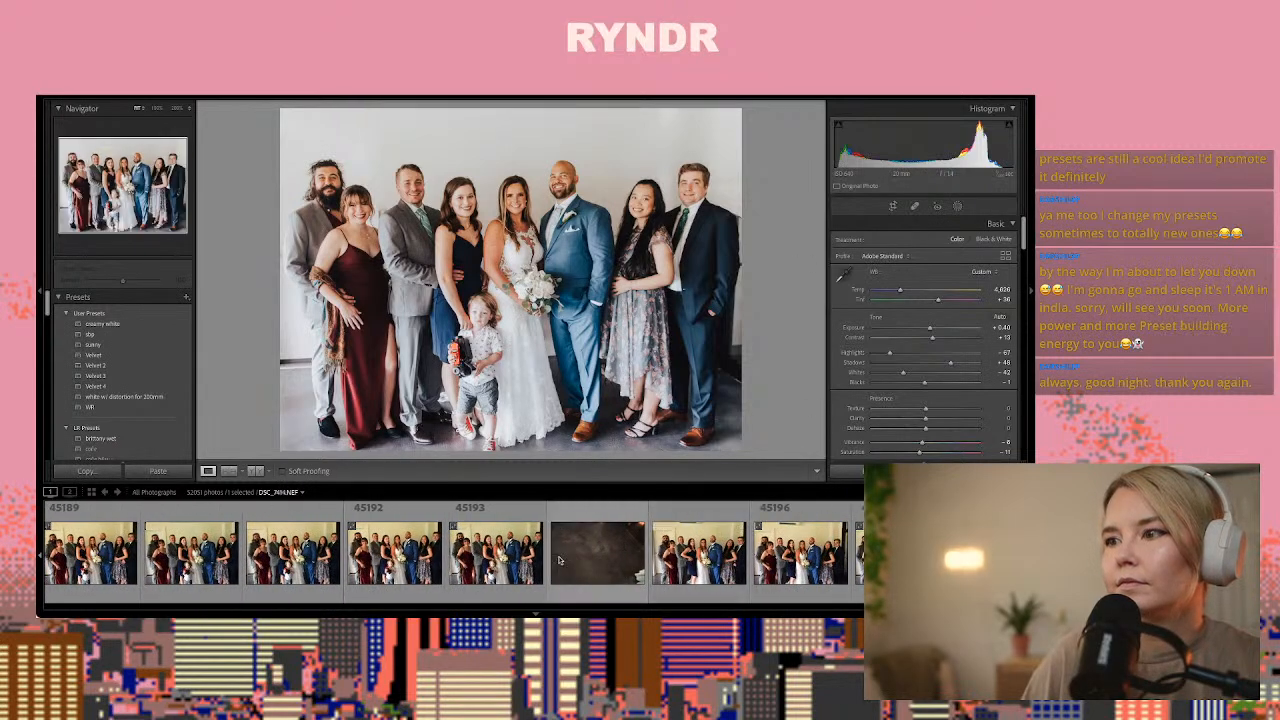
{"action": "left_click", "coordinate": [525, 551]}
{"action": "scroll", "coordinate": [616, 551], "scroll_direction": "down", "scroll_amount": 1}
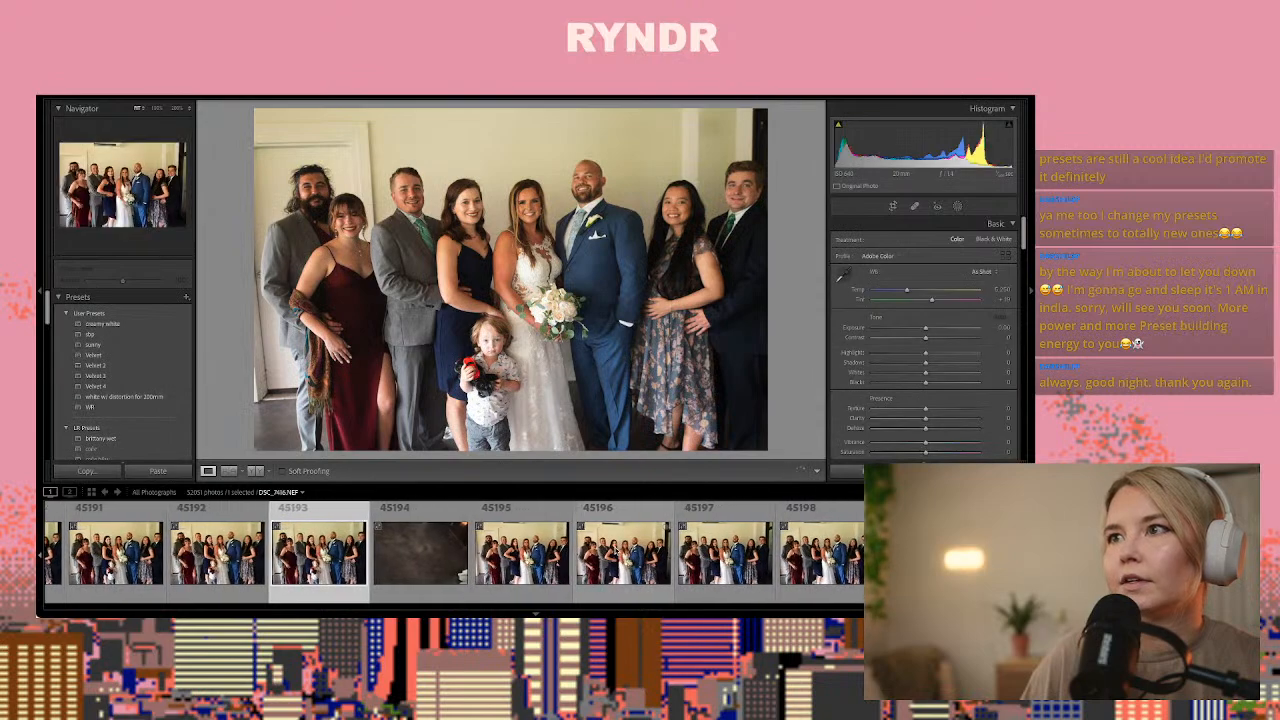
{"action": "key", "text": "ctrl+shift+v"}
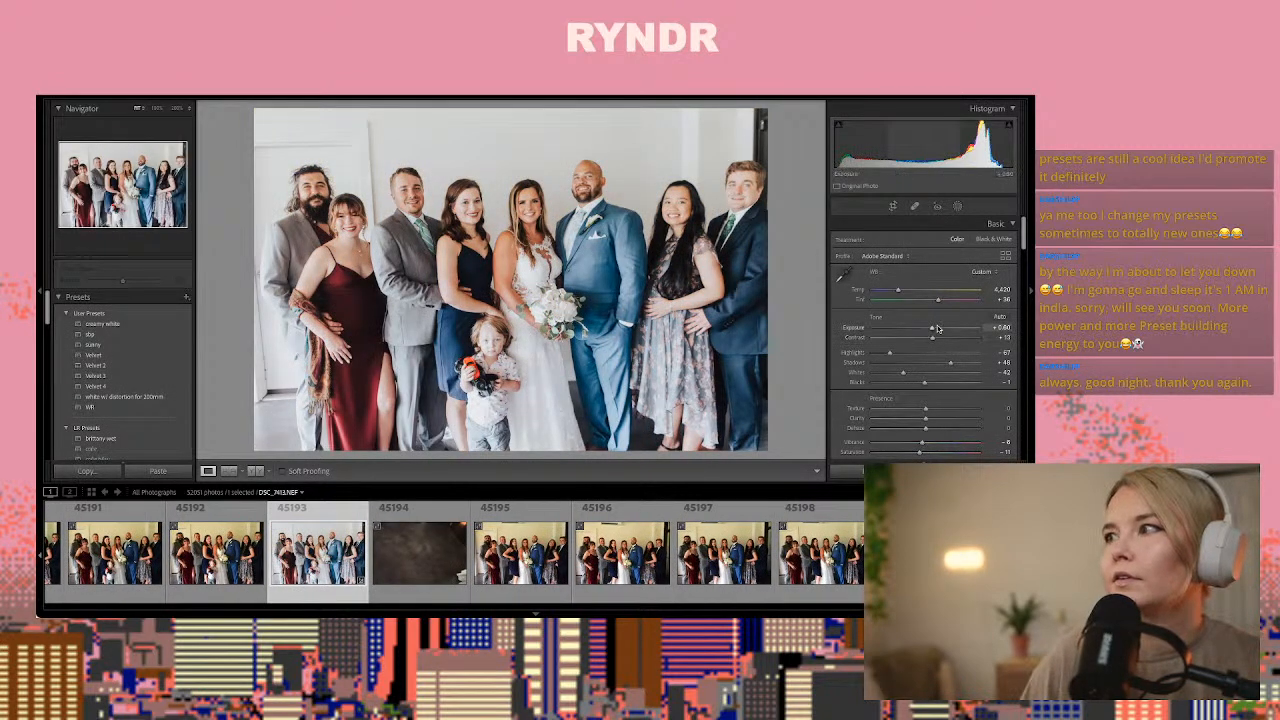
{"action": "left_click_drag", "start_coordinate": [931, 330], "coordinate": [931, 330]}
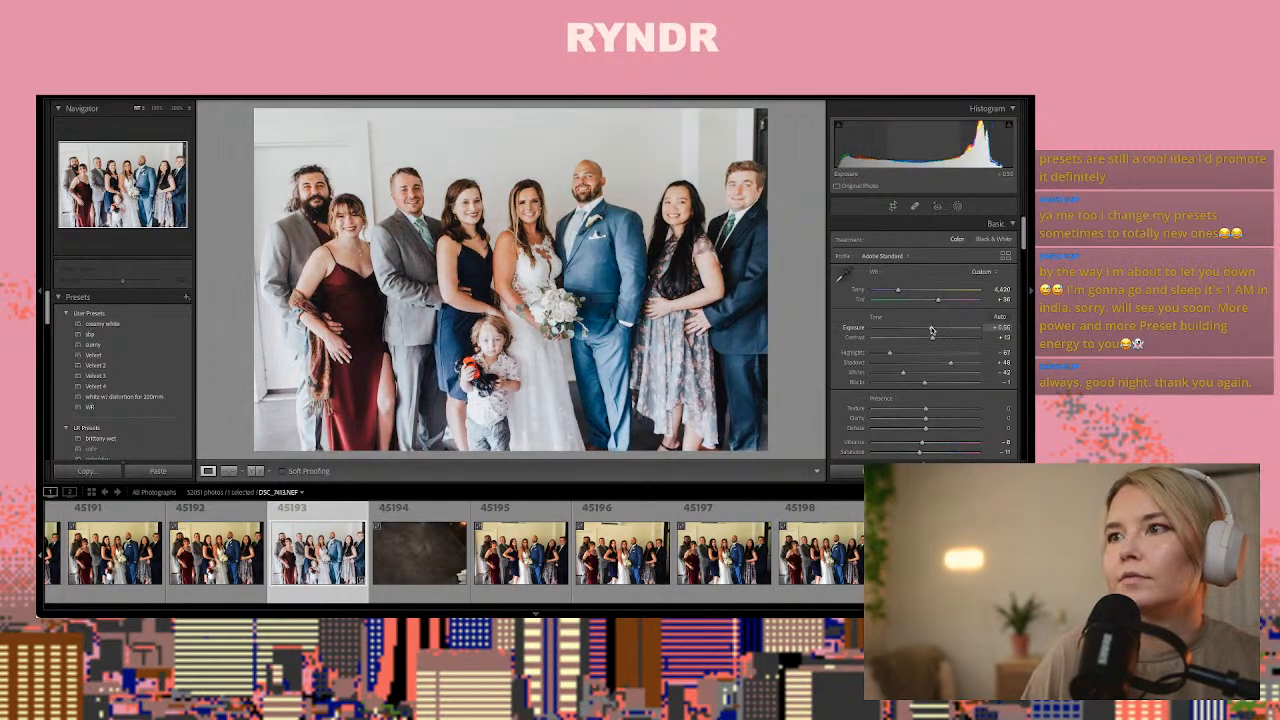
Heal the dark door frame above the man at the doorway end of photo 45193, sampling clean wall above the group
{"action": "left_click", "coordinate": [914, 206]}
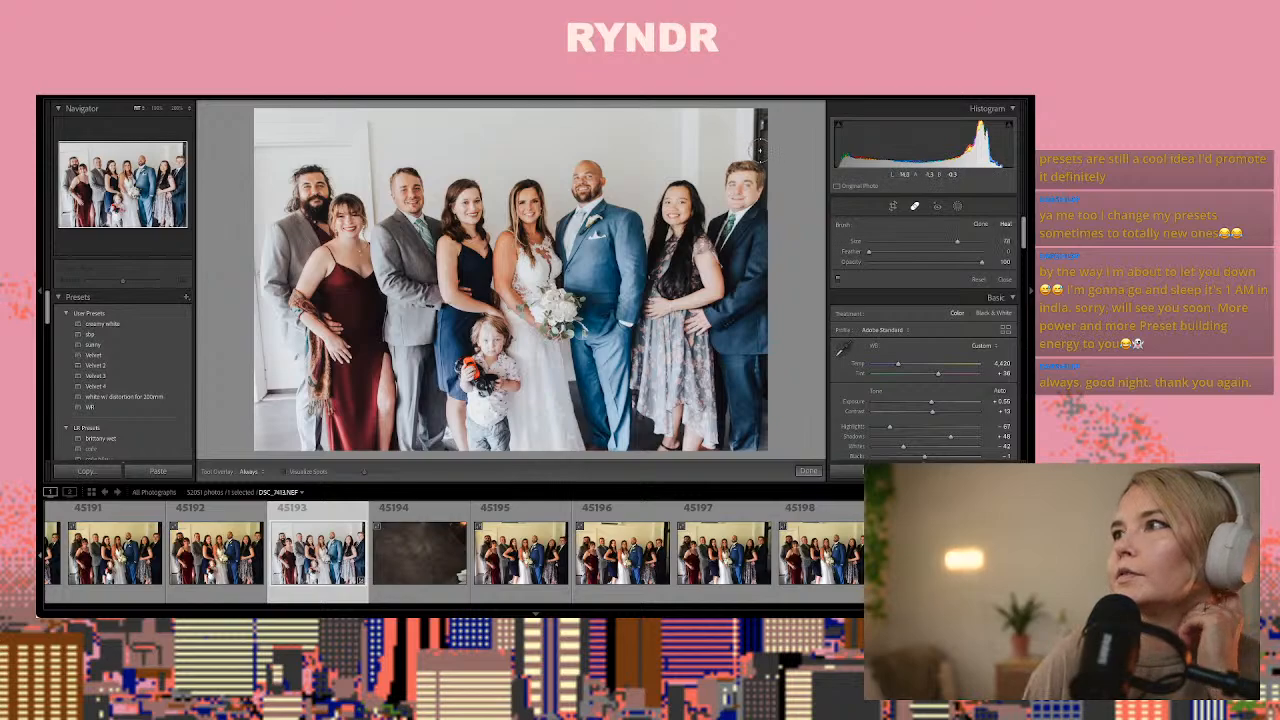
{"action": "scroll", "coordinate": [757, 145], "scroll_direction": "up", "scroll_amount": 5}
{"action": "left_click", "coordinate": [757, 135]}
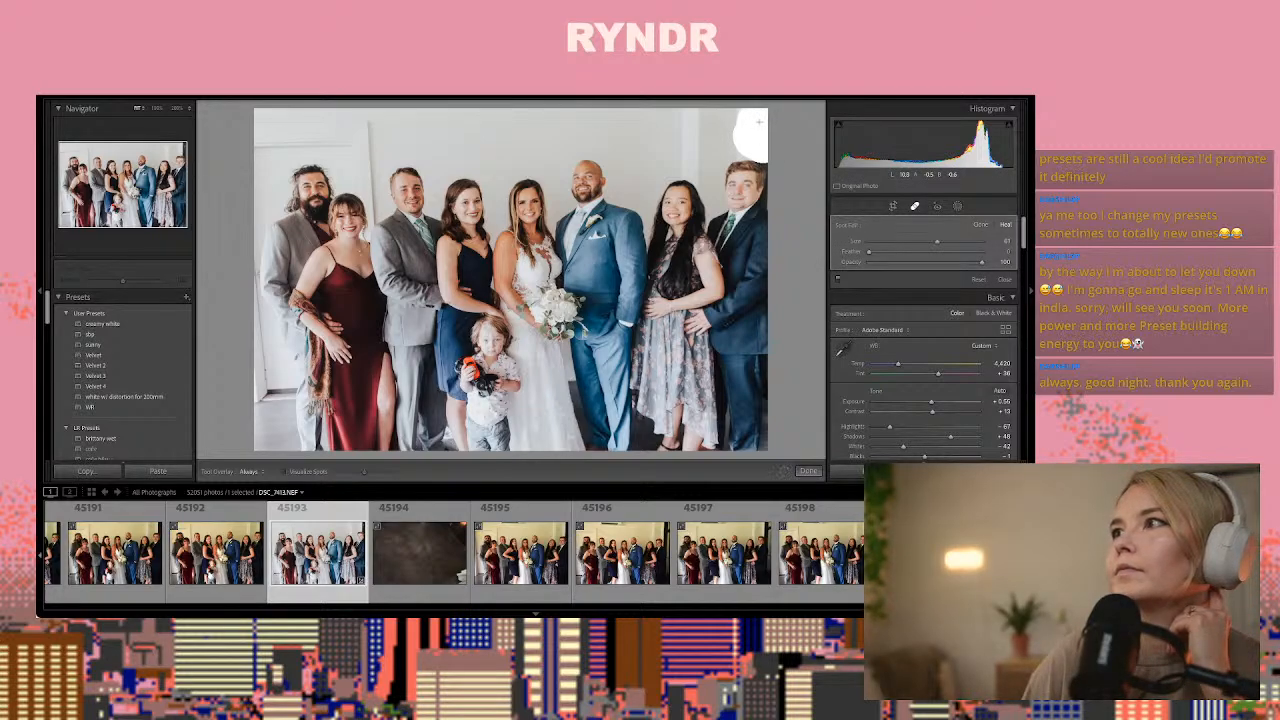
{"action": "left_click_drag", "start_coordinate": [759, 121], "coordinate": [742, 140]}
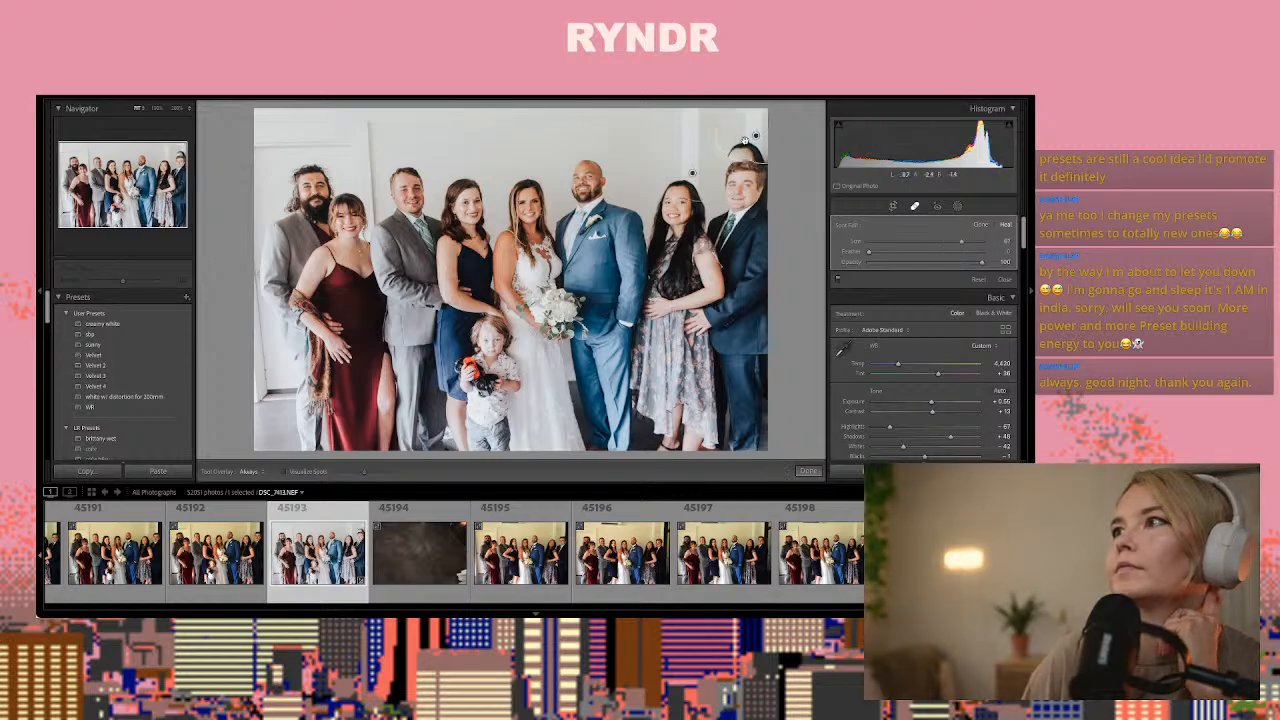
{"action": "mouse_move", "coordinate": [687, 173]}
{"action": "left_mouse_down"}
{"action": "mouse_move", "coordinate": [657, 150]}
{"action": "mouse_move", "coordinate": [534, 176]}
{"action": "mouse_move", "coordinate": [426, 166]}
{"action": "mouse_move", "coordinate": [427, 144]}
{"action": "left_mouse_up"}
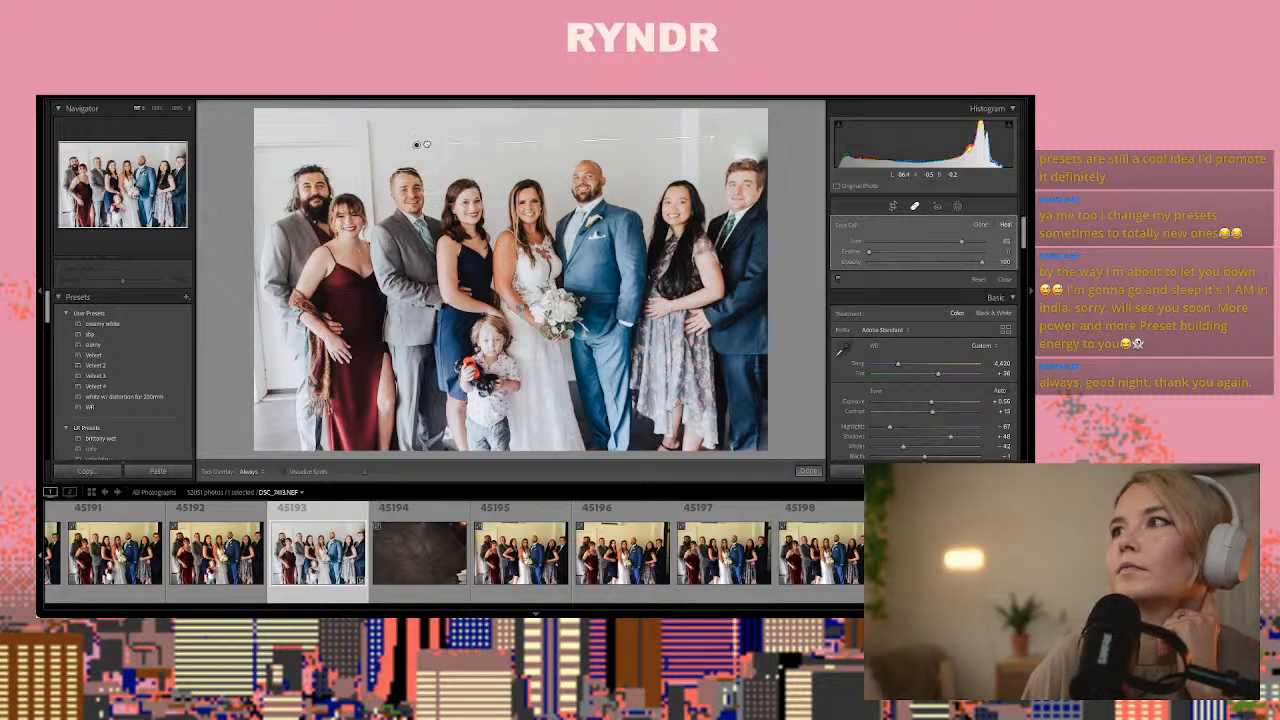
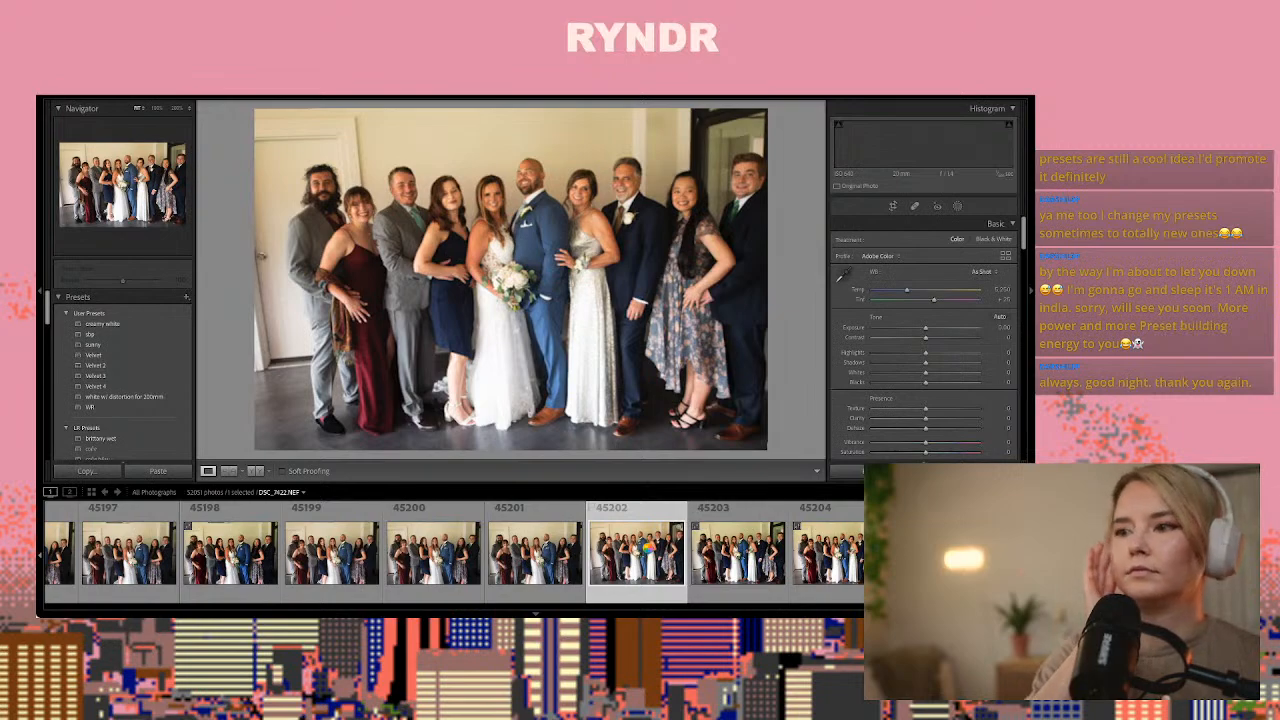
Compare the near-identical group photos, settle on frame 45204, and check the faces close up
{"action": "key", "text": "Right"}
{"action": "key", "text": "Left"}
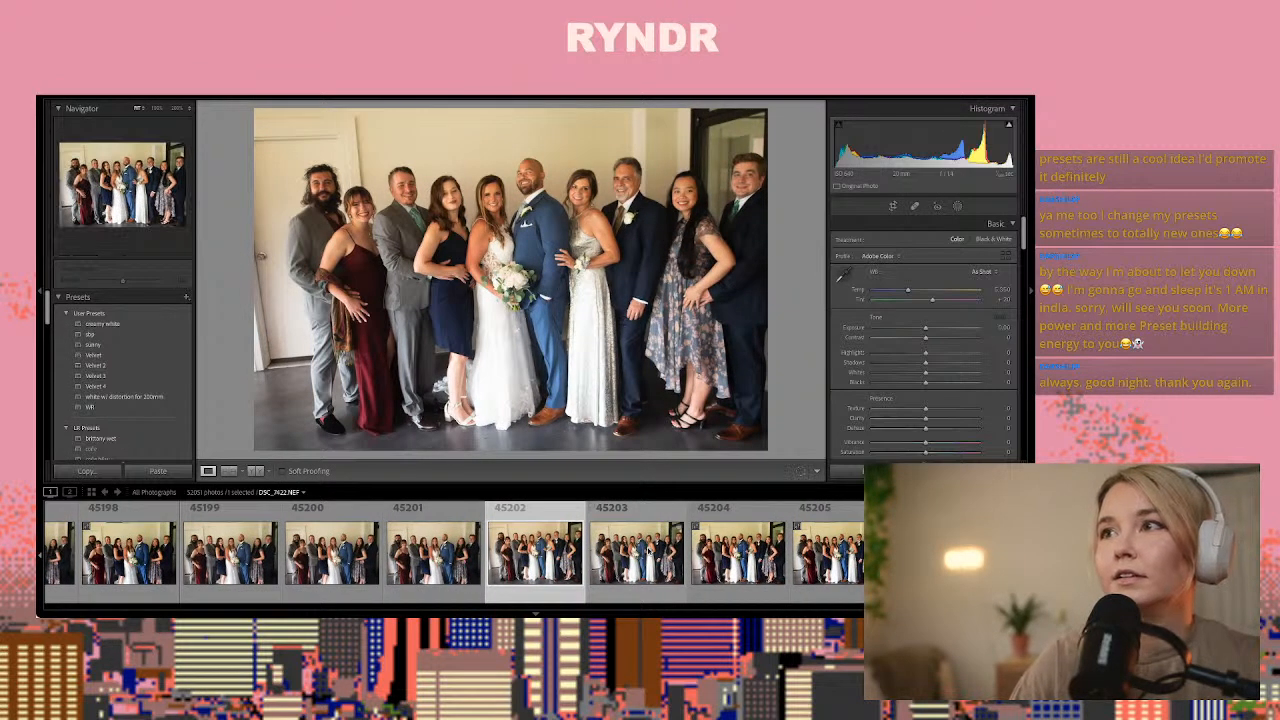
{"action": "key", "text": "Left"}
{"action": "key", "text": "Right"}
{"action": "key", "text": "Right"}
{"action": "key", "text": "Right"}
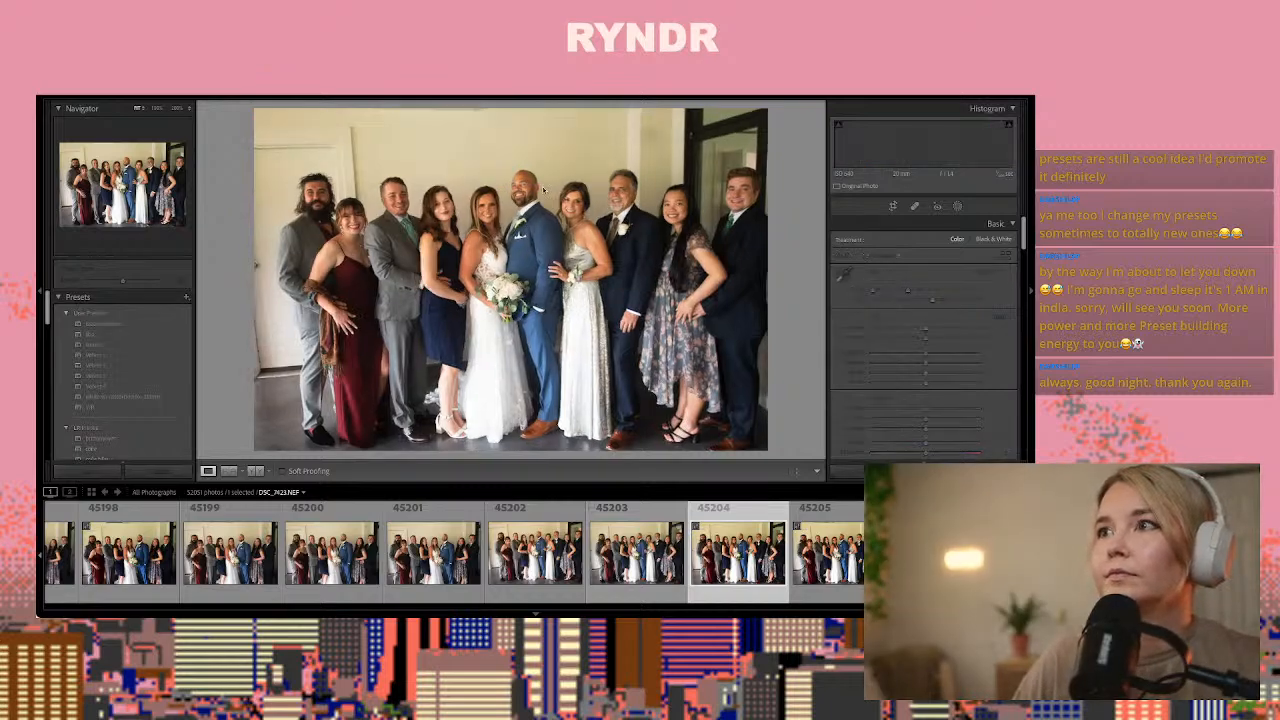
{"action": "left_click", "coordinate": [512, 180]}
{"action": "left_click", "coordinate": [510, 178]}
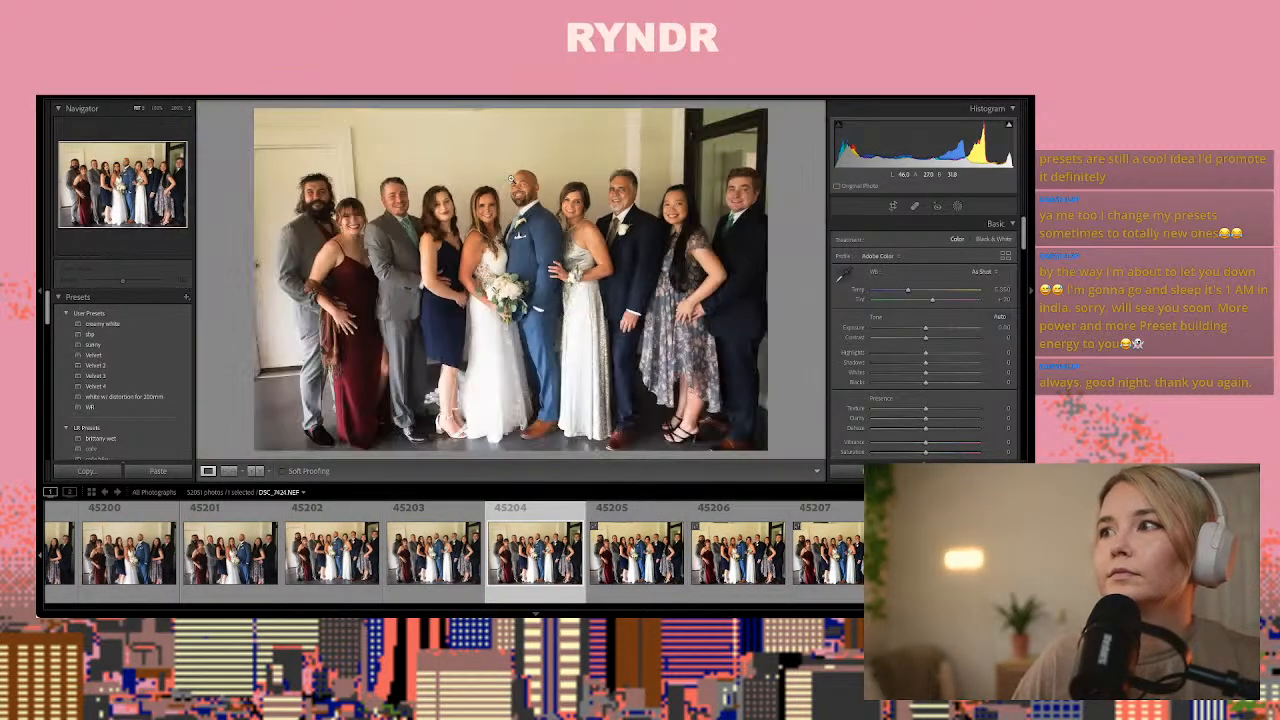
{"action": "left_click", "coordinate": [510, 178]}
{"action": "left_click", "coordinate": [533, 197]}
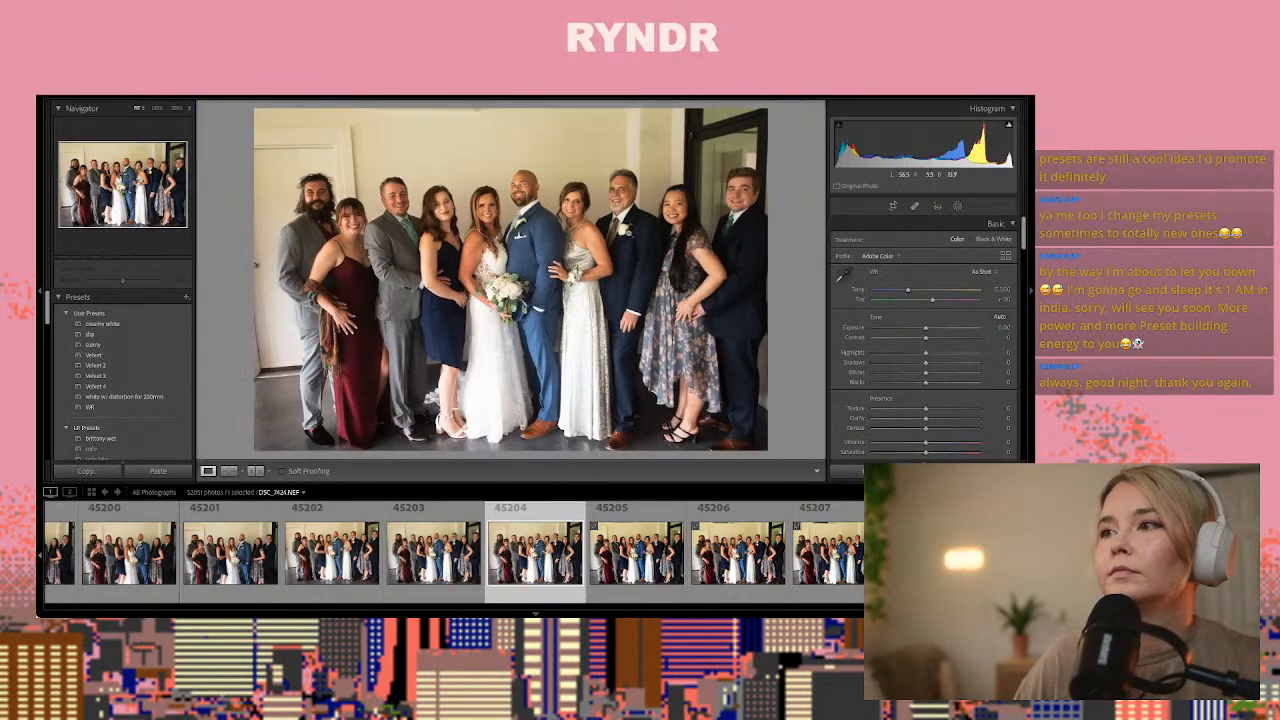
Apply the copied develop settings to the group photo and set its Exposure to +0.20
{"action": "key", "text": "ctrl+shift+v"}
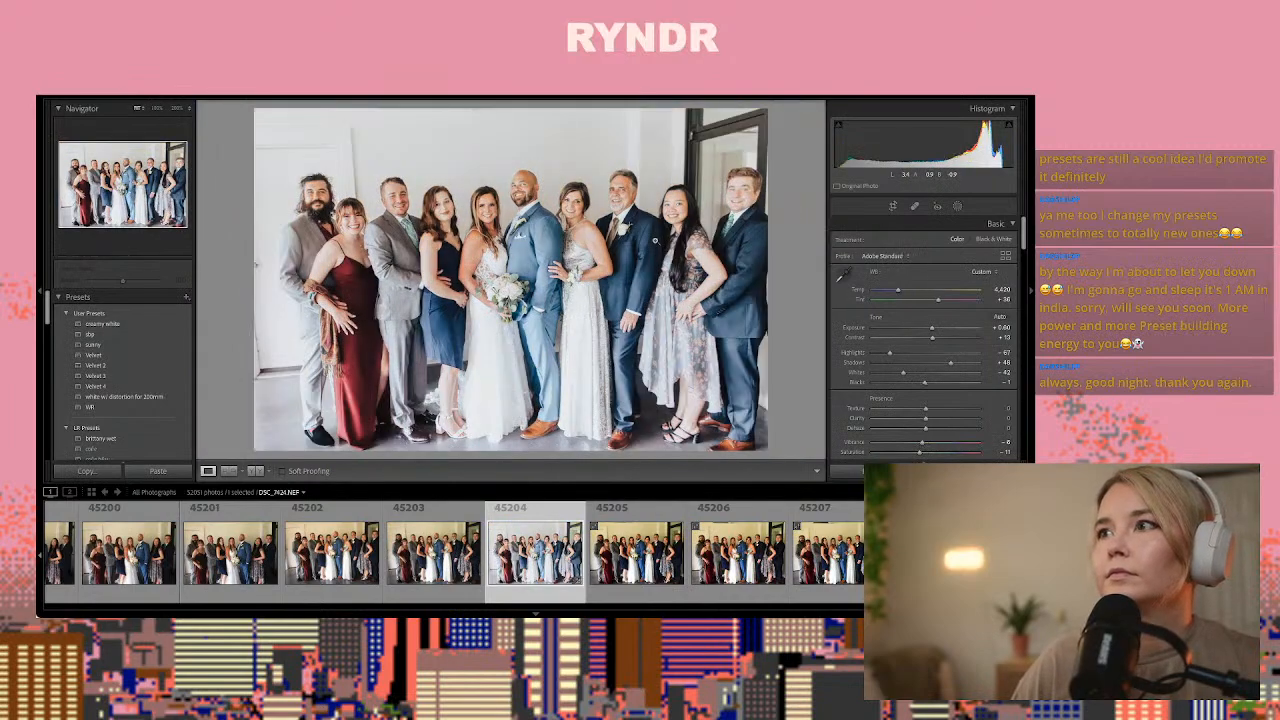
{"action": "left_click_drag", "start_coordinate": [933, 327], "coordinate": [930, 332]}
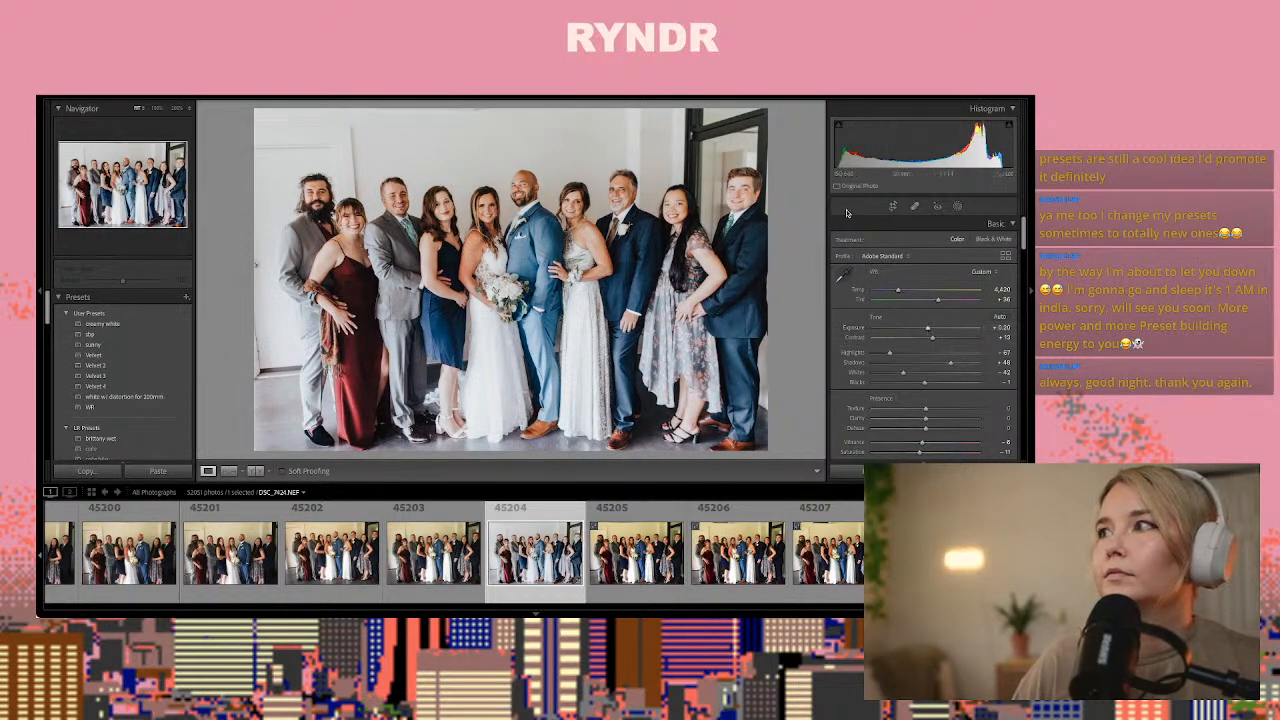
Crop the photo slightly tighter, trimming the empty strip beside the bearded man at the group's left end
{"action": "left_click", "coordinate": [893, 206]}
{"action": "left_click_drag", "start_coordinate": [260, 291], "coordinate": [288, 284]}
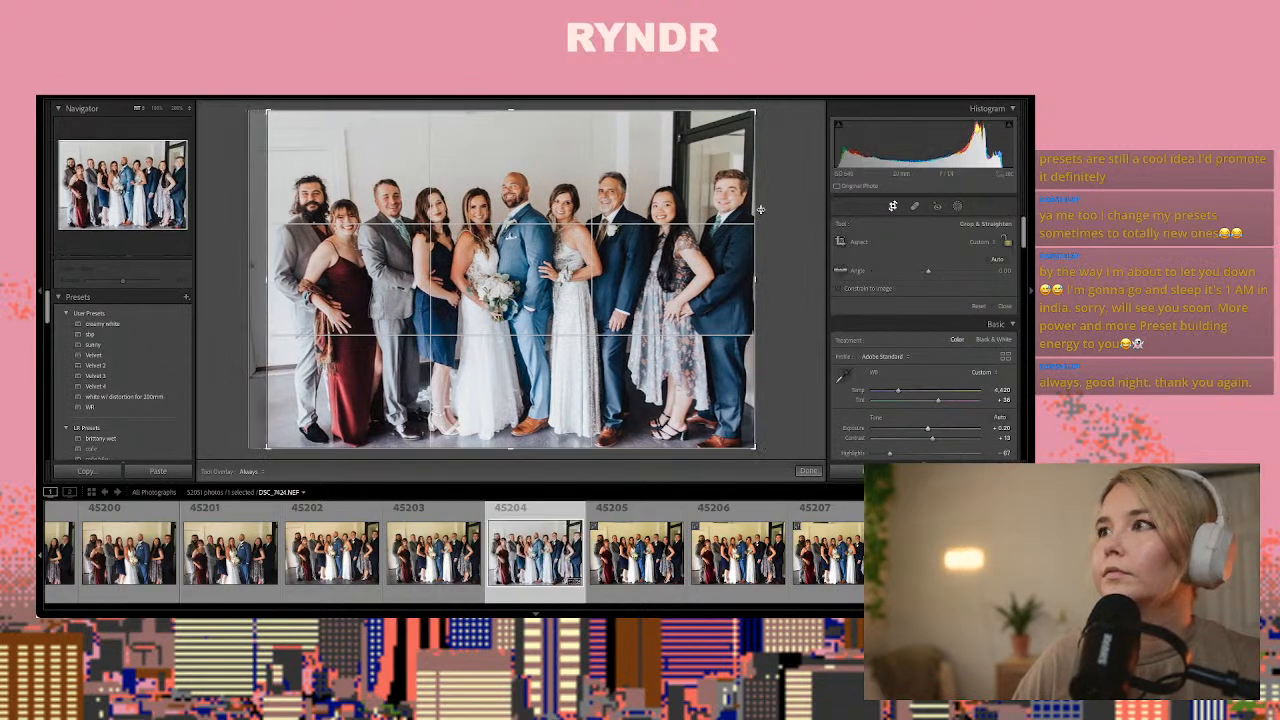
{"action": "left_click", "coordinate": [807, 471]}
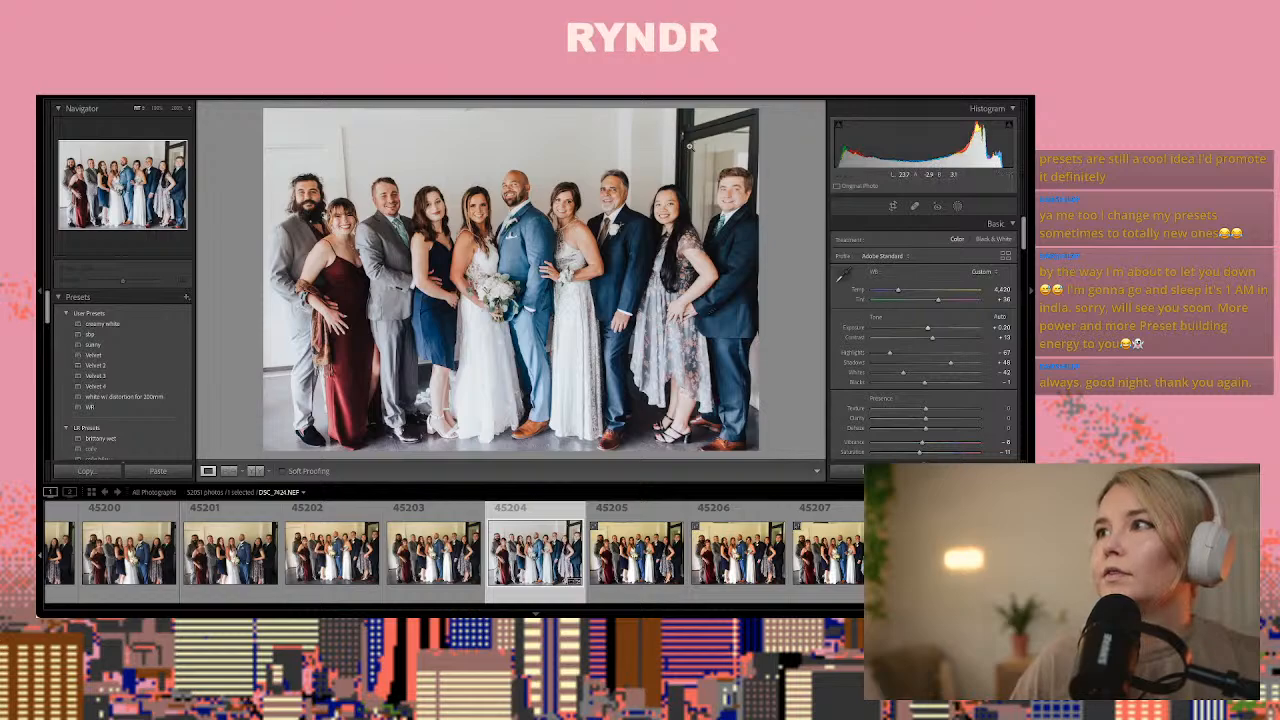
Heal the upper part of the dark door behind the rightmost man with an enlarged brush, sampling blank wall above the couple
{"action": "key", "text": "q"}
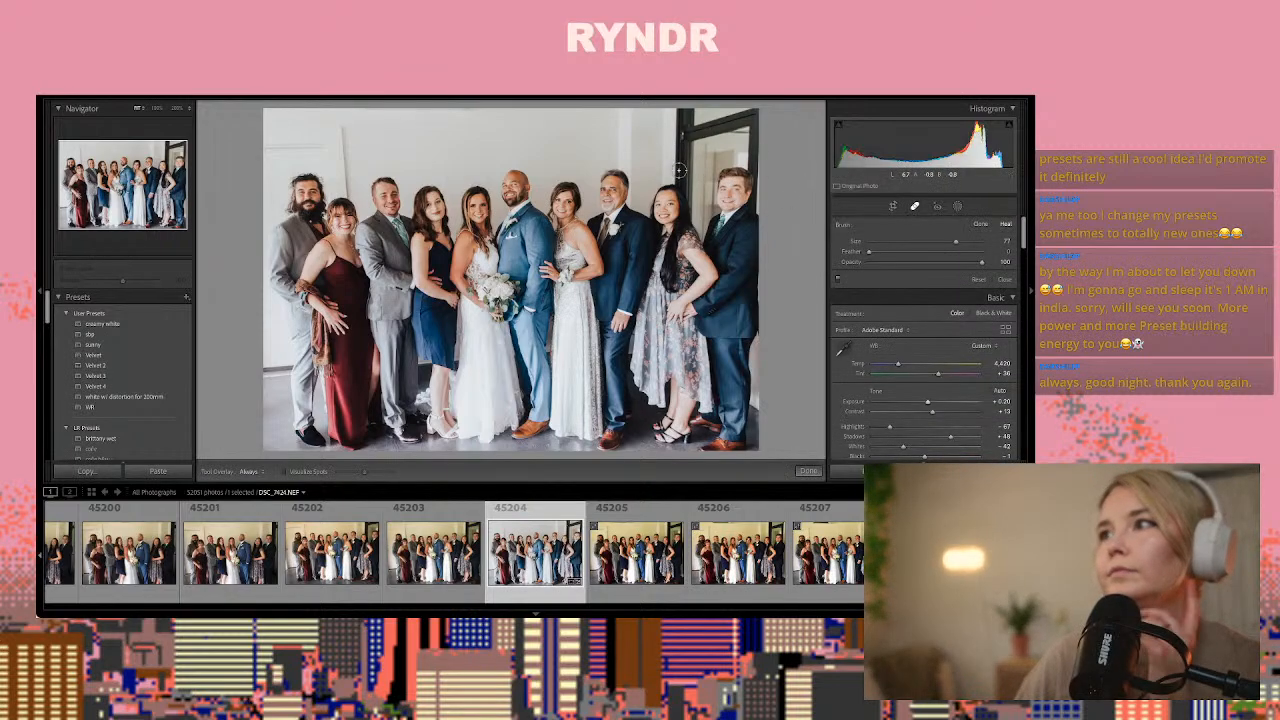
{"action": "scroll", "coordinate": [681, 161], "scroll_direction": "up", "scroll_amount": 5}
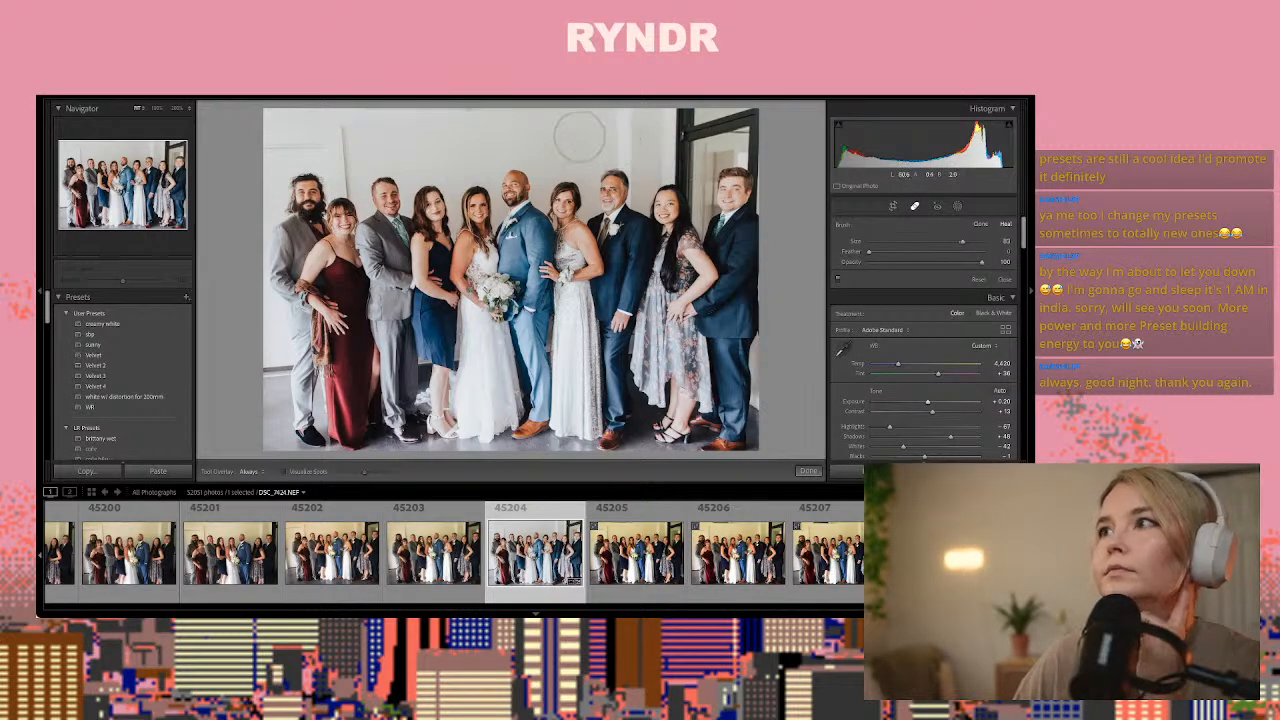
{"action": "left_click_drag", "start_coordinate": [578, 140], "coordinate": [718, 133]}
{"action": "left_click_drag", "start_coordinate": [668, 404], "coordinate": [528, 126]}
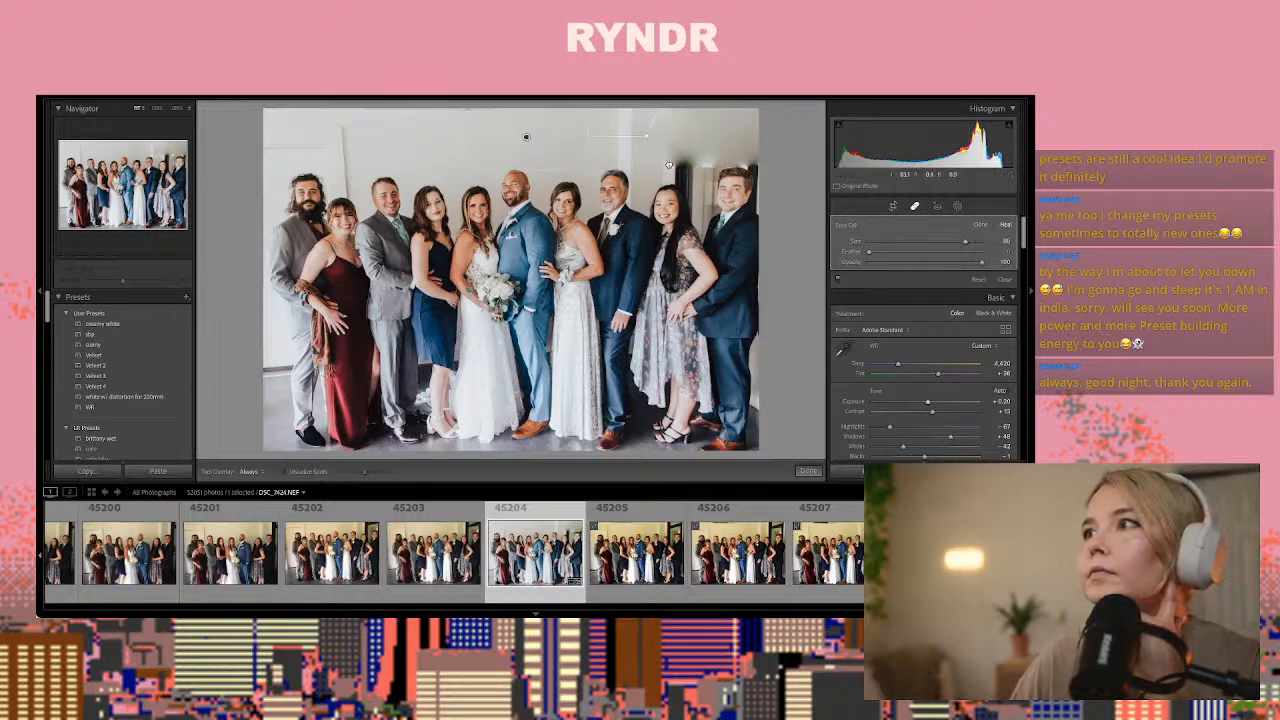
Patch the door remains above and between the two rightmost guests with nearby wall, using Clone mode for the gap and the area around the man's head
{"action": "mouse_move", "coordinate": [678, 163]}
{"action": "left_mouse_down"}
{"action": "mouse_move", "coordinate": [685, 204]}
{"action": "mouse_move", "coordinate": [684, 138]}
{"action": "left_mouse_up"}
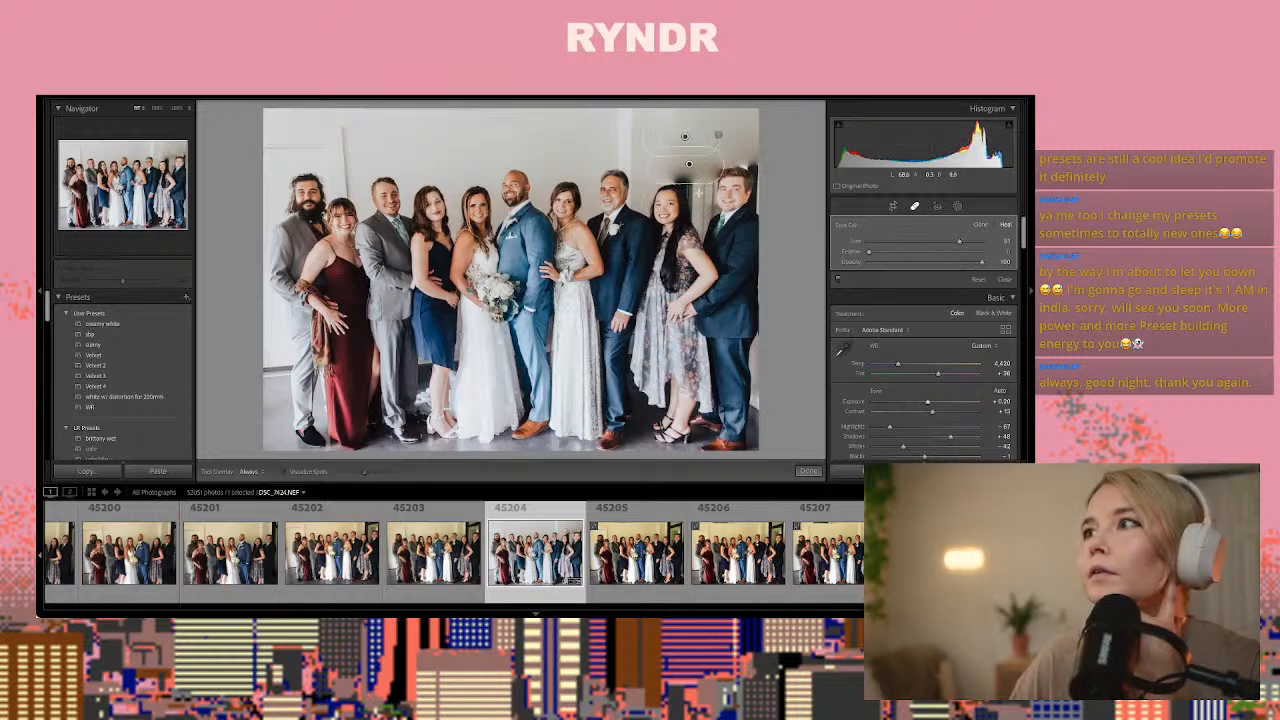
{"action": "mouse_move", "coordinate": [700, 200]}
{"action": "left_mouse_down"}
{"action": "mouse_move", "coordinate": [696, 160]}
{"action": "mouse_move", "coordinate": [708, 178]}
{"action": "left_mouse_up"}
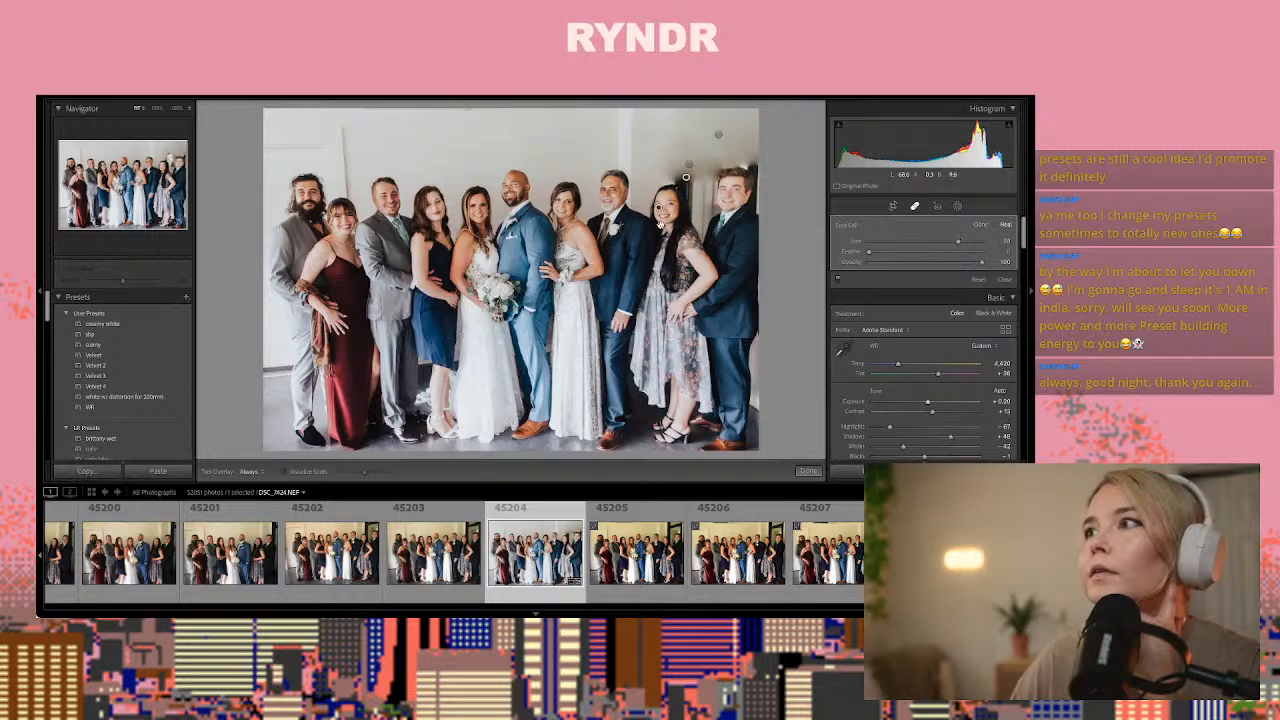
{"action": "left_click_drag", "start_coordinate": [660, 222], "coordinate": [659, 149]}
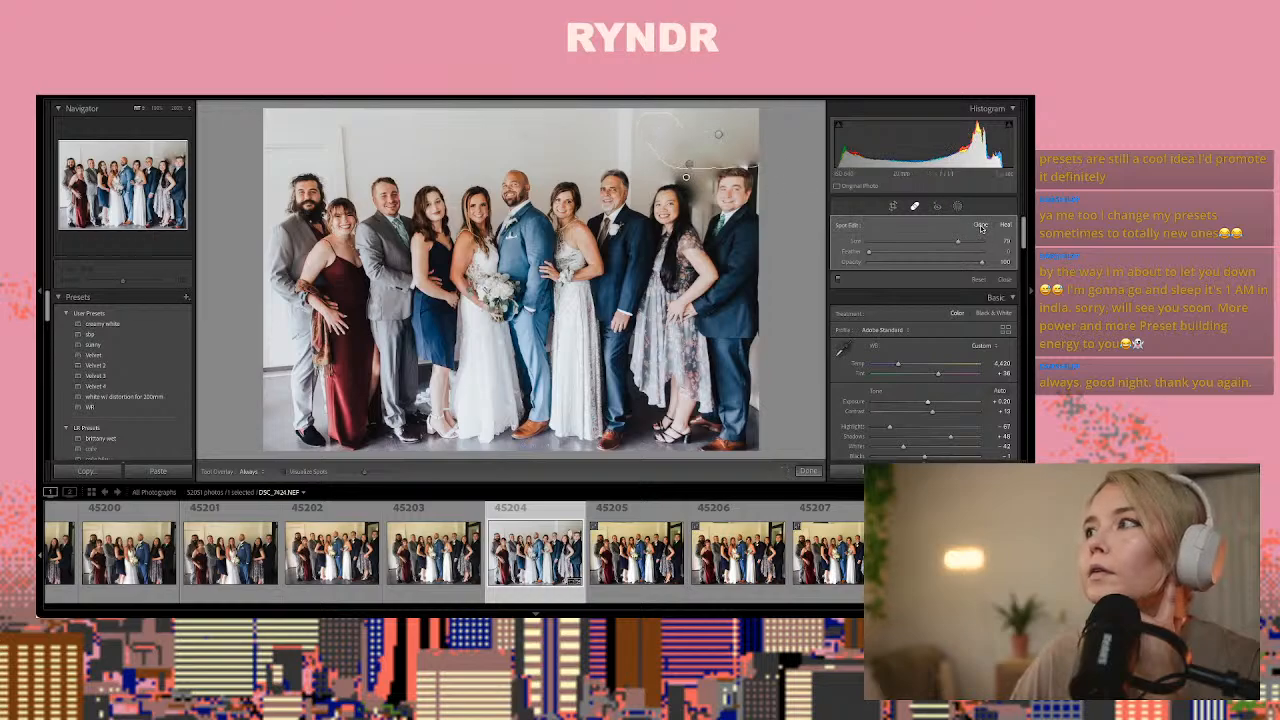
{"action": "left_click", "coordinate": [981, 226]}
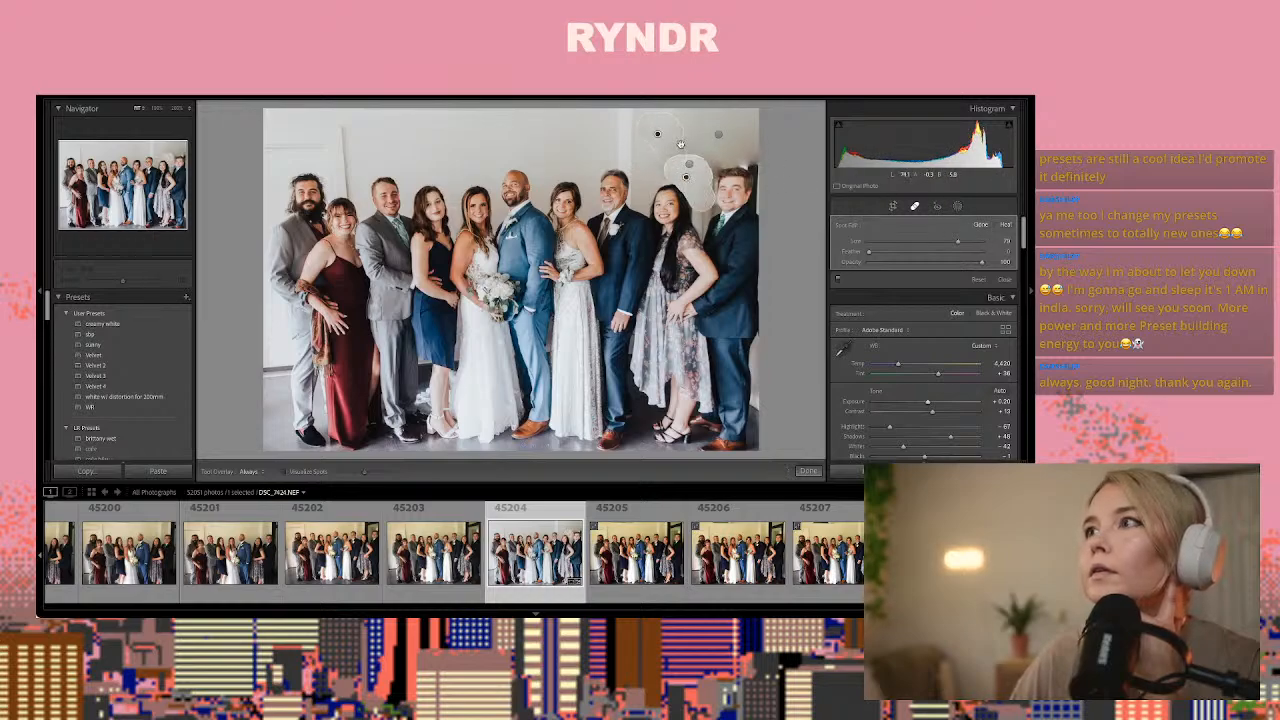
{"action": "left_click_drag", "start_coordinate": [678, 144], "coordinate": [702, 154]}
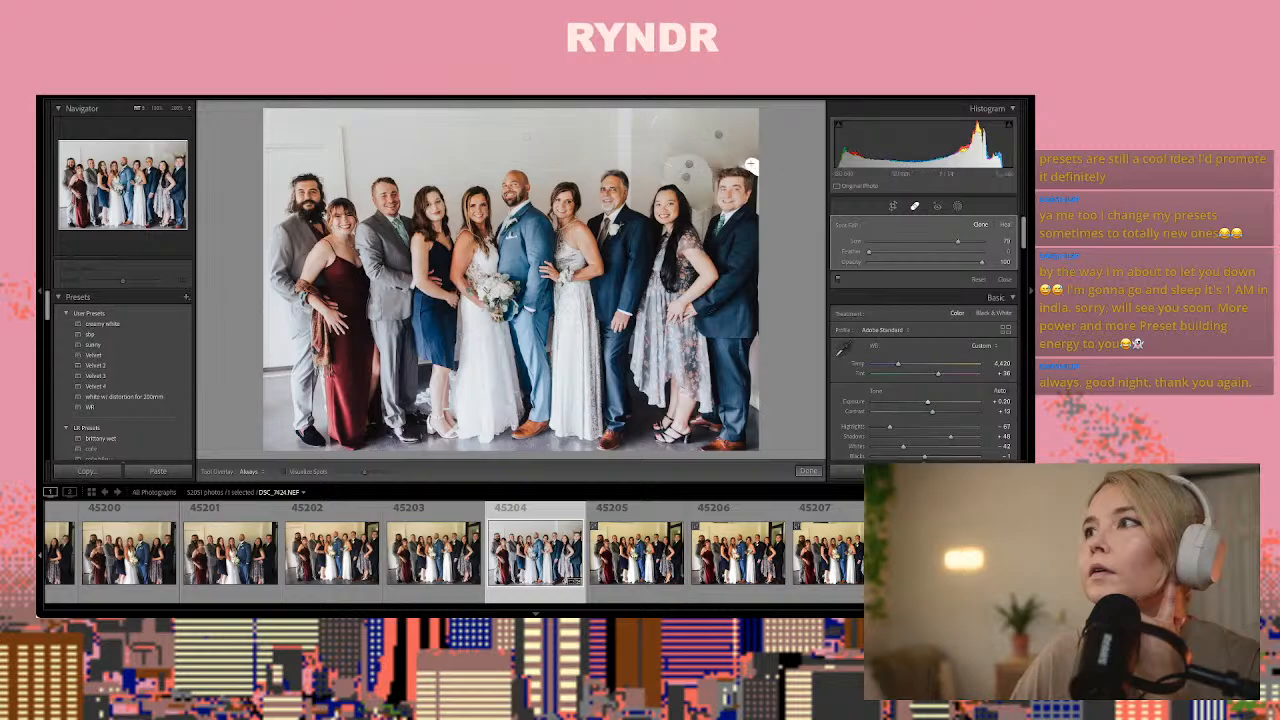
{"action": "mouse_move", "coordinate": [720, 161]}
{"action": "left_mouse_down"}
{"action": "mouse_move", "coordinate": [731, 169]}
{"action": "mouse_move", "coordinate": [733, 155]}
{"action": "left_mouse_up"}
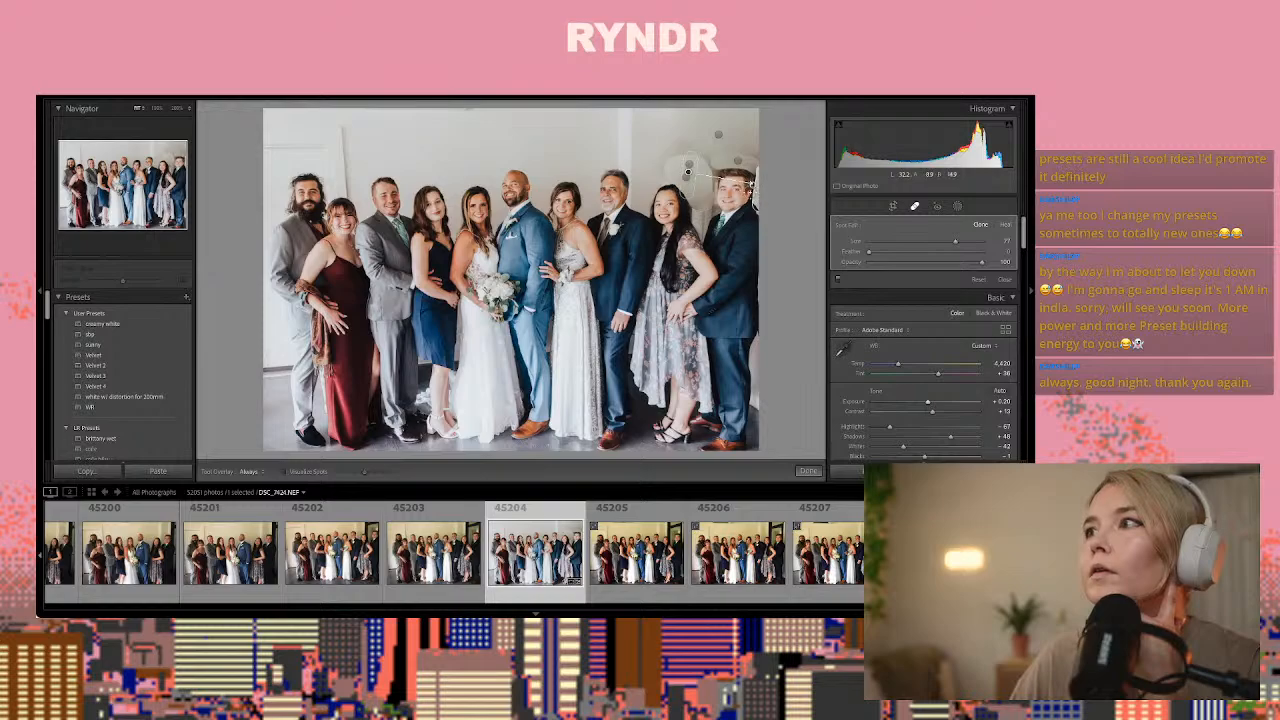
Replace the clone patch beside the rightmost man's head with a new one following his outline, sampled from the clean wall
{"action": "key", "text": "z"}
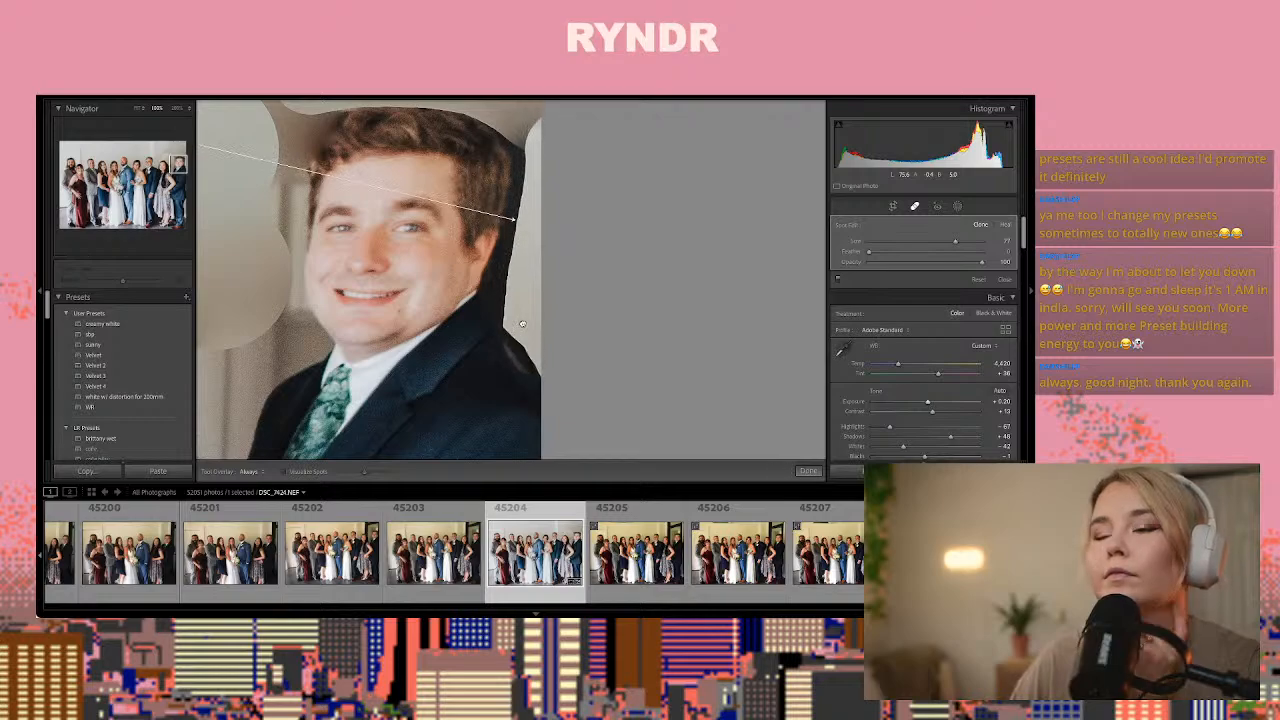
{"action": "key", "text": "Delete"}
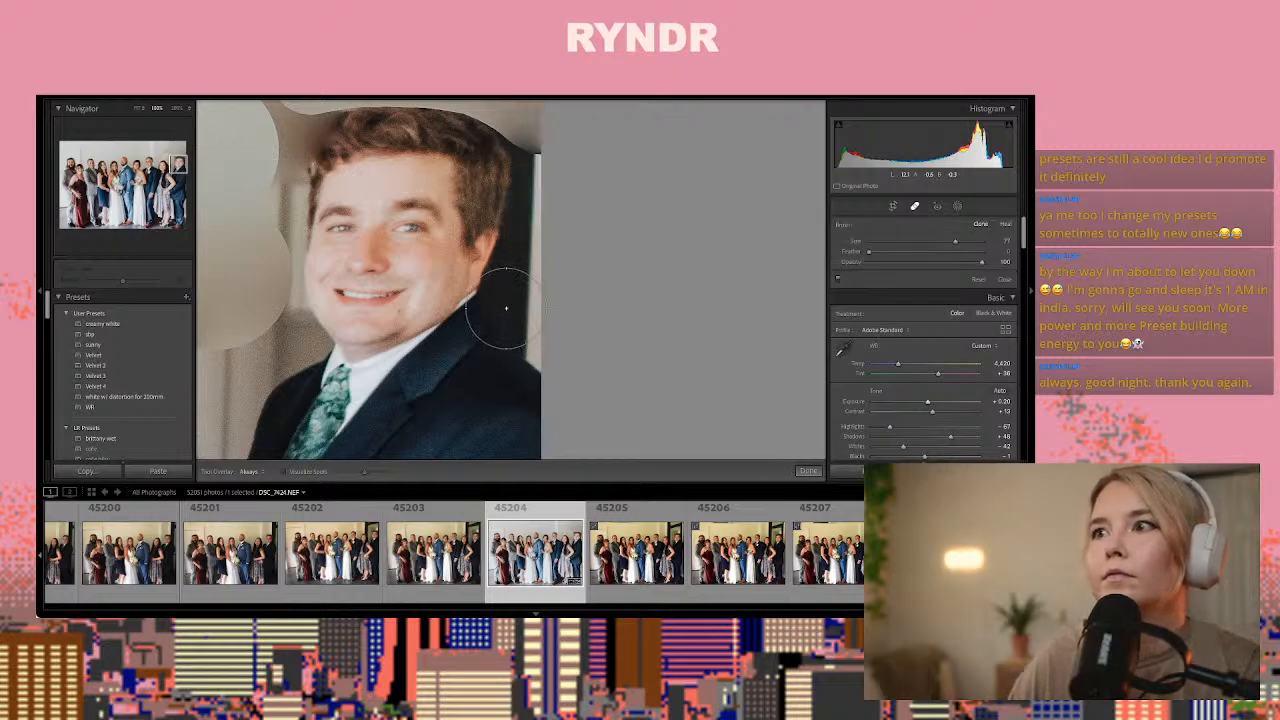
{"action": "mouse_move", "coordinate": [510, 298]}
{"action": "left_mouse_down"}
{"action": "mouse_move", "coordinate": [549, 343]}
{"action": "mouse_move", "coordinate": [503, 286]}
{"action": "mouse_move", "coordinate": [525, 265]}
{"action": "mouse_move", "coordinate": [545, 177]}
{"action": "mouse_move", "coordinate": [522, 115]}
{"action": "left_mouse_up"}
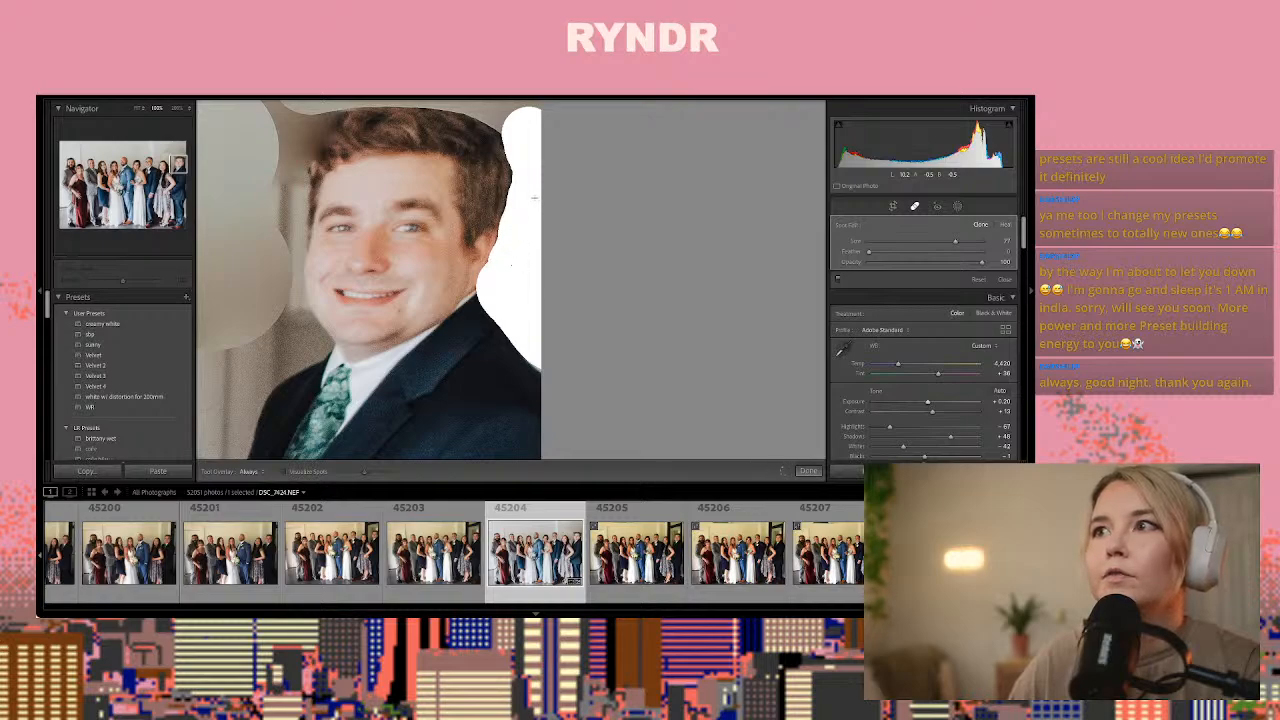
{"action": "left_click_drag", "start_coordinate": [536, 177], "coordinate": [532, 170]}
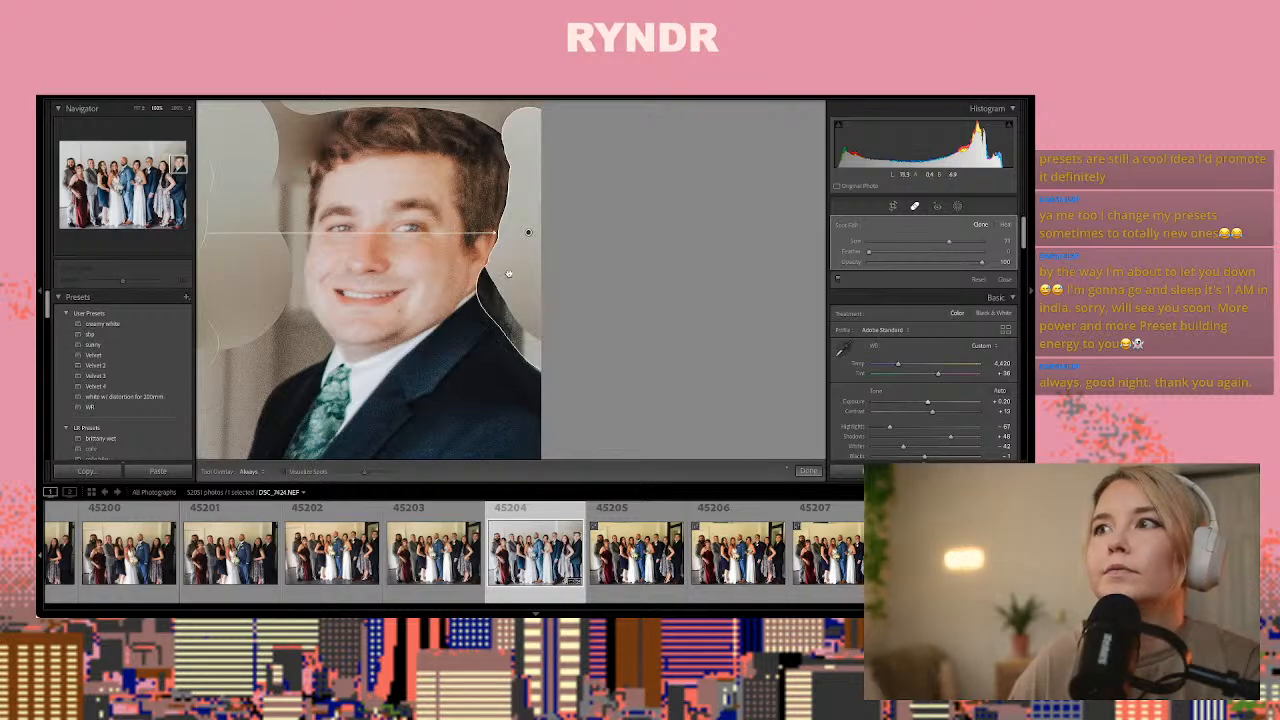
{"action": "left_click_drag", "start_coordinate": [181, 166], "coordinate": [167, 164]}
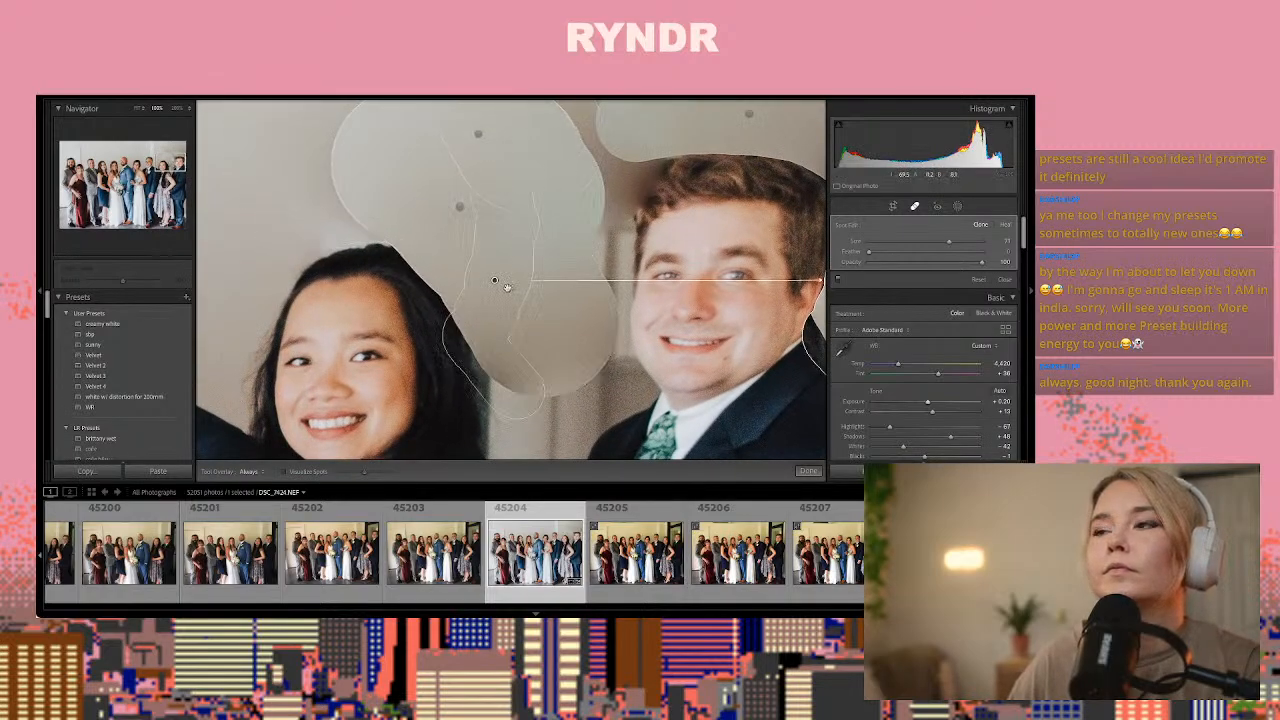
{"action": "left_click_drag", "start_coordinate": [507, 288], "coordinate": [526, 243]}
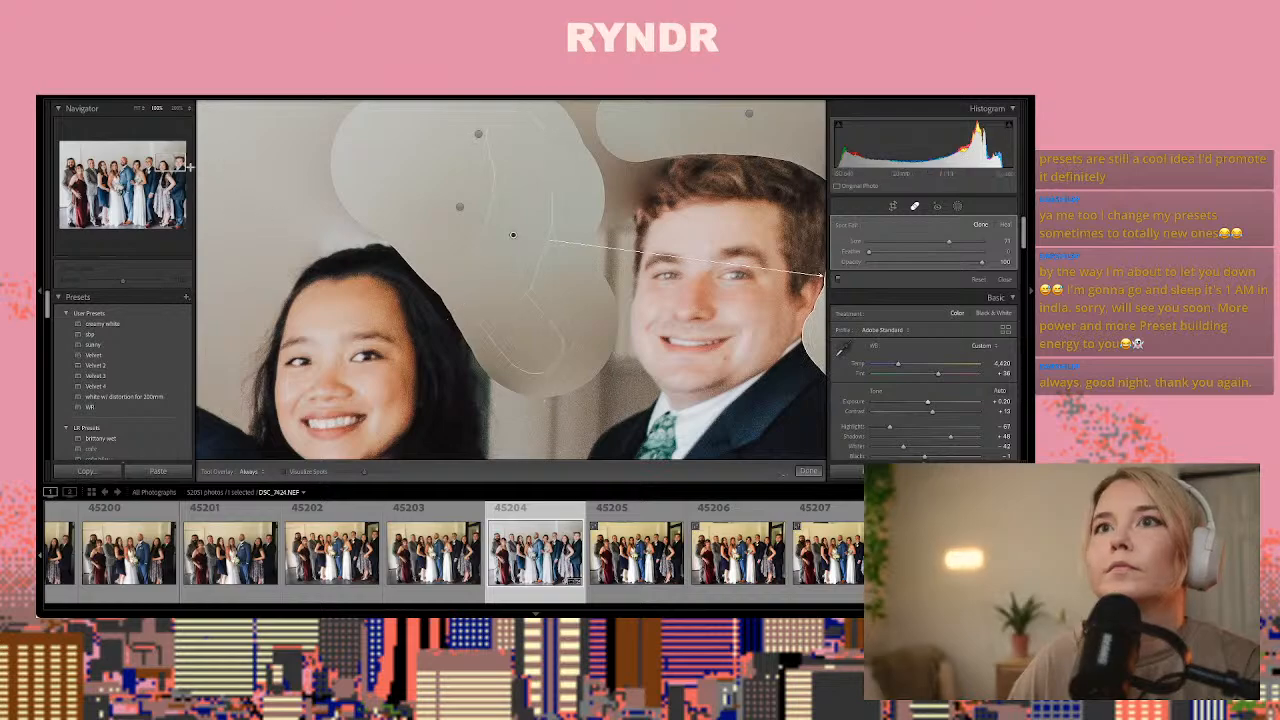
{"action": "left_click_drag", "start_coordinate": [189, 167], "coordinate": [175, 160]}
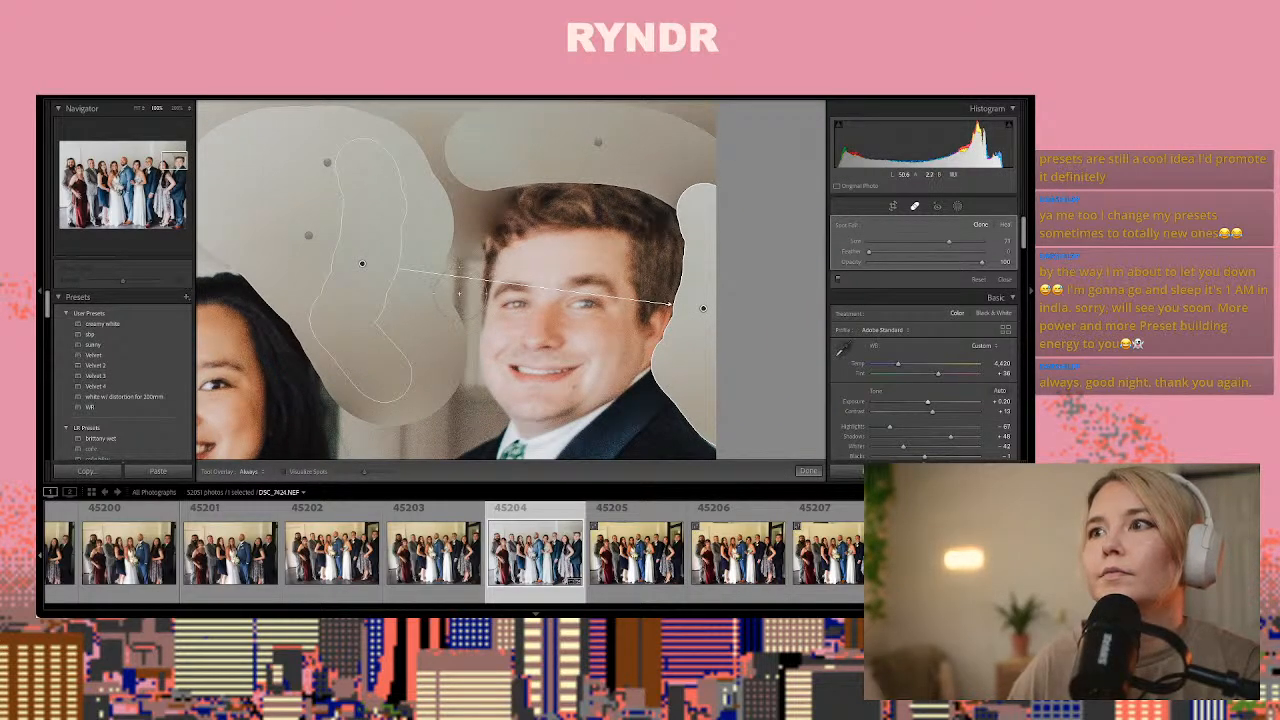
Clone clean wall over the remaining dark gap between the heads of the two rightmost guests
{"action": "mouse_move", "coordinate": [454, 276]}
{"action": "left_mouse_down"}
{"action": "mouse_move", "coordinate": [468, 200]}
{"action": "mouse_move", "coordinate": [505, 160]}
{"action": "mouse_move", "coordinate": [446, 178]}
{"action": "mouse_move", "coordinate": [422, 280]}
{"action": "mouse_move", "coordinate": [451, 309]}
{"action": "mouse_move", "coordinate": [450, 425]}
{"action": "mouse_move", "coordinate": [390, 440]}
{"action": "mouse_move", "coordinate": [352, 405]}
{"action": "mouse_move", "coordinate": [405, 400]}
{"action": "mouse_move", "coordinate": [408, 345]}
{"action": "mouse_move", "coordinate": [411, 358]}
{"action": "mouse_move", "coordinate": [372, 376]}
{"action": "mouse_move", "coordinate": [437, 182]}
{"action": "mouse_move", "coordinate": [430, 136]}
{"action": "mouse_move", "coordinate": [392, 349]}
{"action": "mouse_move", "coordinate": [361, 365]}
{"action": "left_mouse_up"}
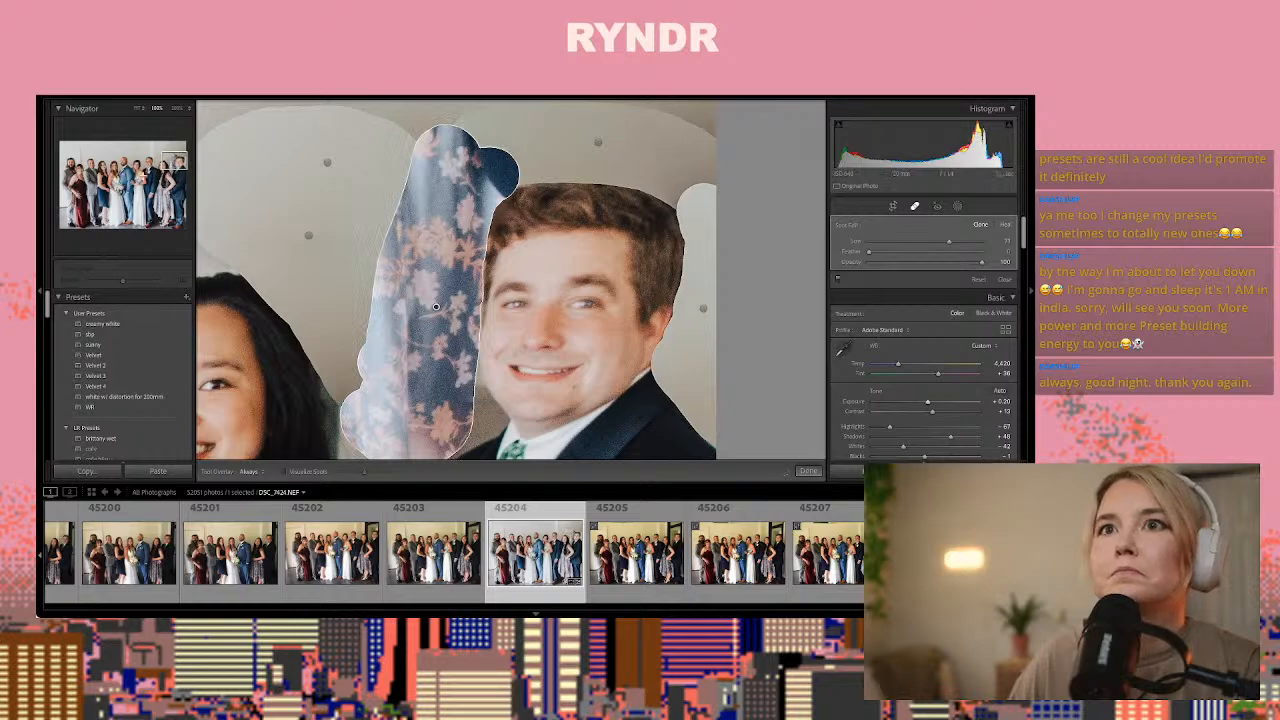
{"action": "left_click", "coordinate": [137, 110]}
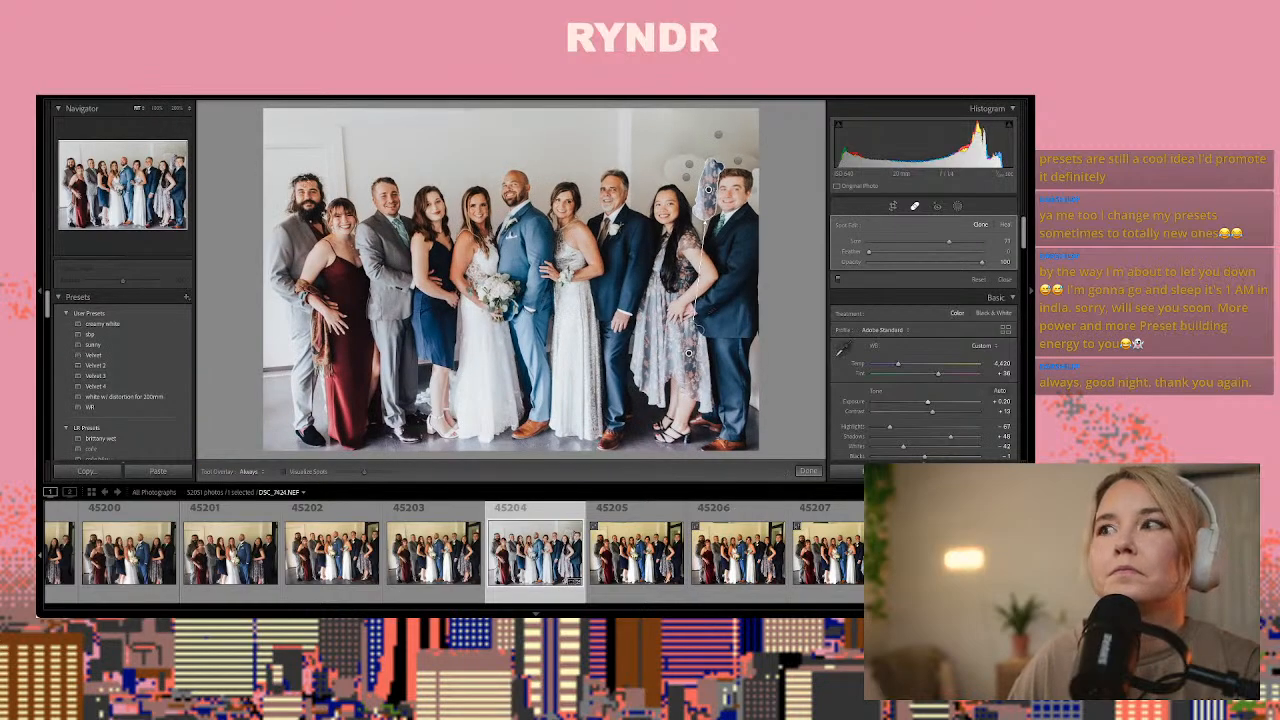
{"action": "left_click_drag", "start_coordinate": [690, 358], "coordinate": [651, 145]}
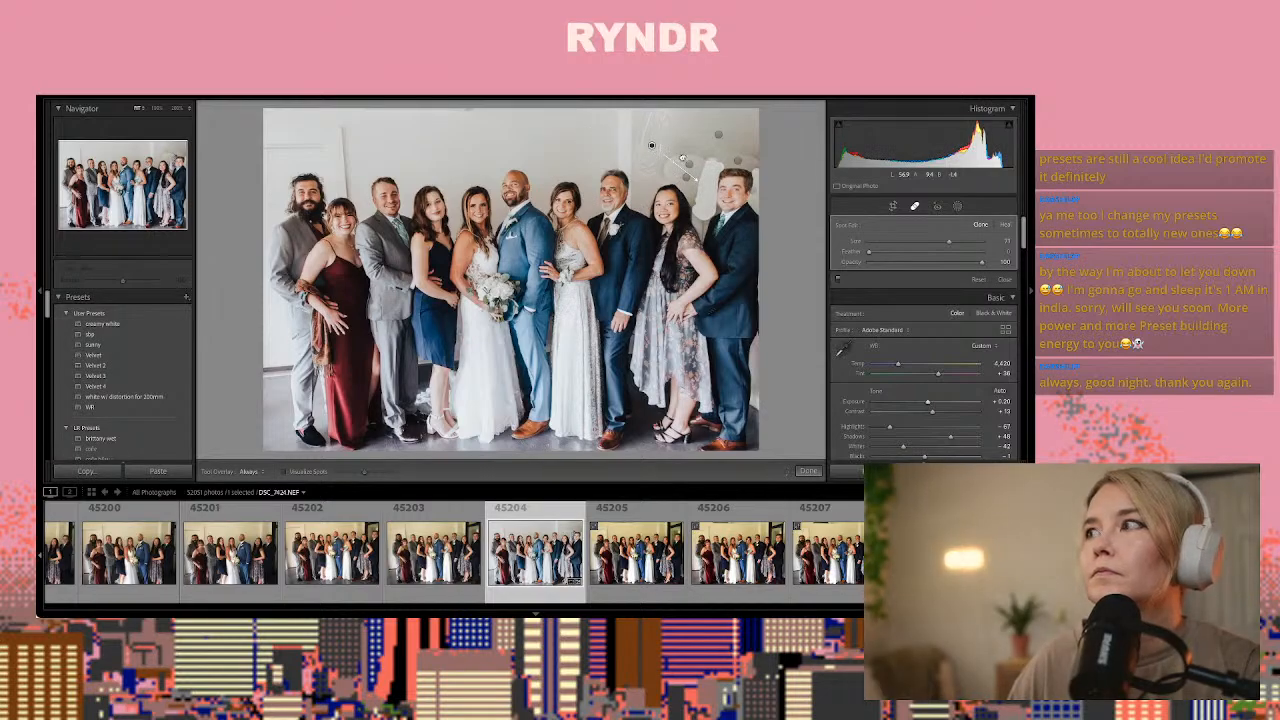
{"action": "left_click", "coordinate": [1005, 225]}
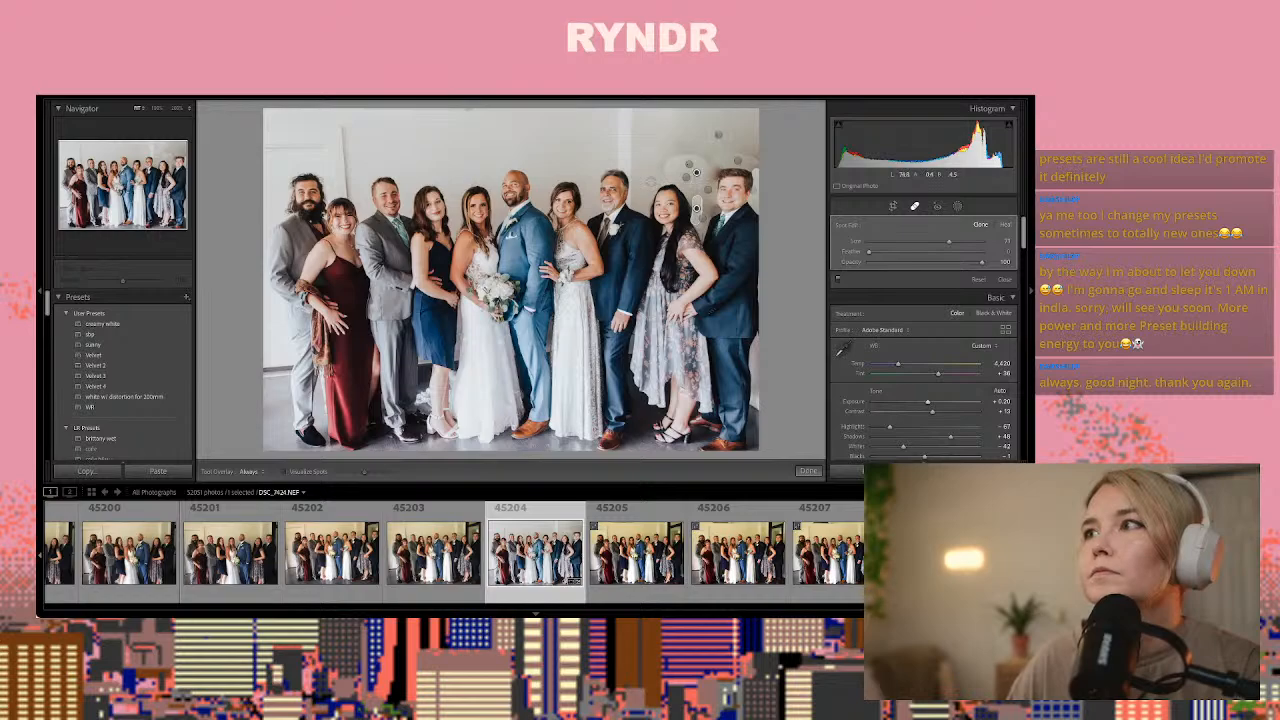
Paint a strip patch over the seams just above the two rightmost guests, set it to Heal, and sample the wall above
{"action": "left_click_drag", "start_coordinate": [648, 181], "coordinate": [762, 157]}
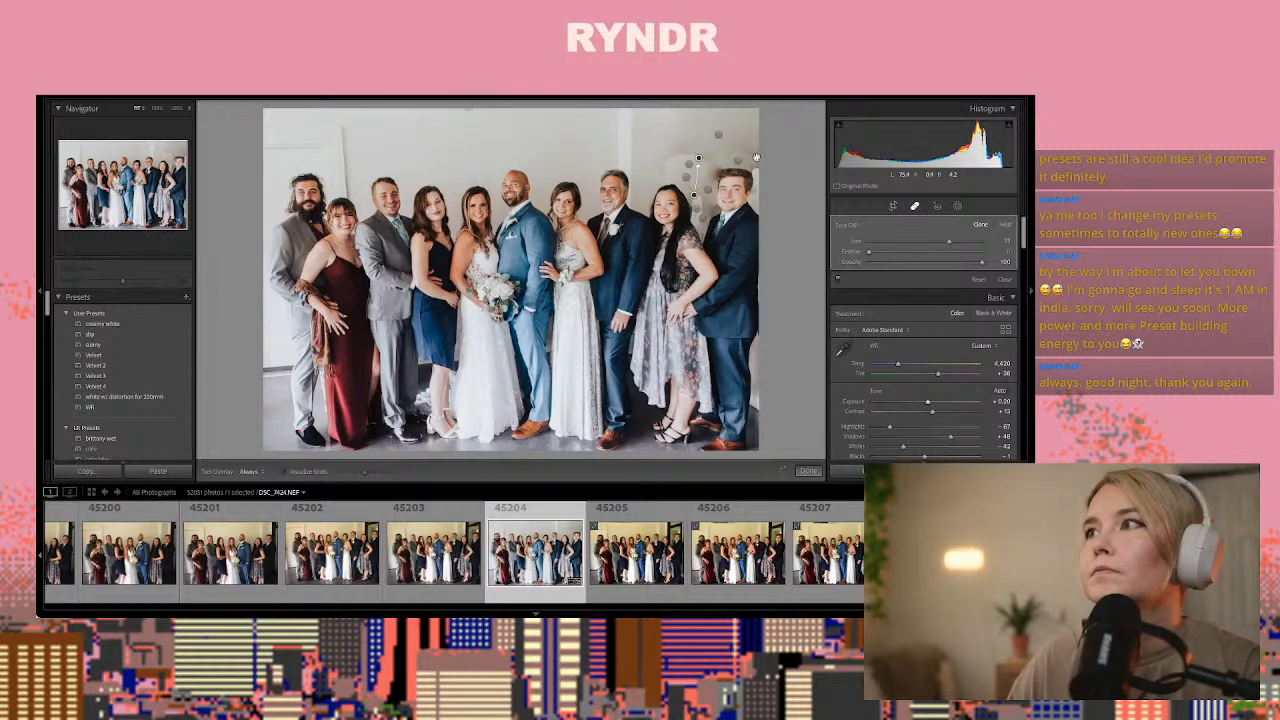
{"action": "left_click", "coordinate": [1002, 226]}
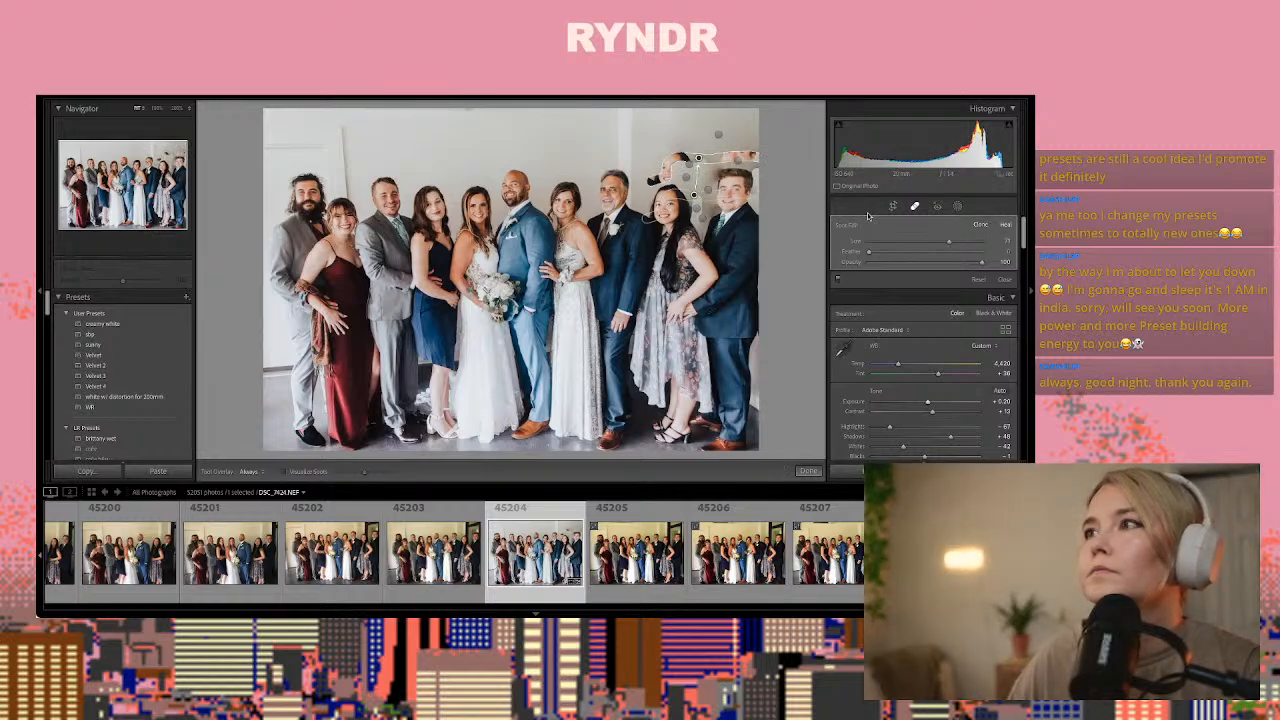
{"action": "mouse_move", "coordinate": [683, 198]}
{"action": "left_mouse_down"}
{"action": "mouse_move", "coordinate": [692, 141]}
{"action": "mouse_move", "coordinate": [676, 156]}
{"action": "left_mouse_up"}
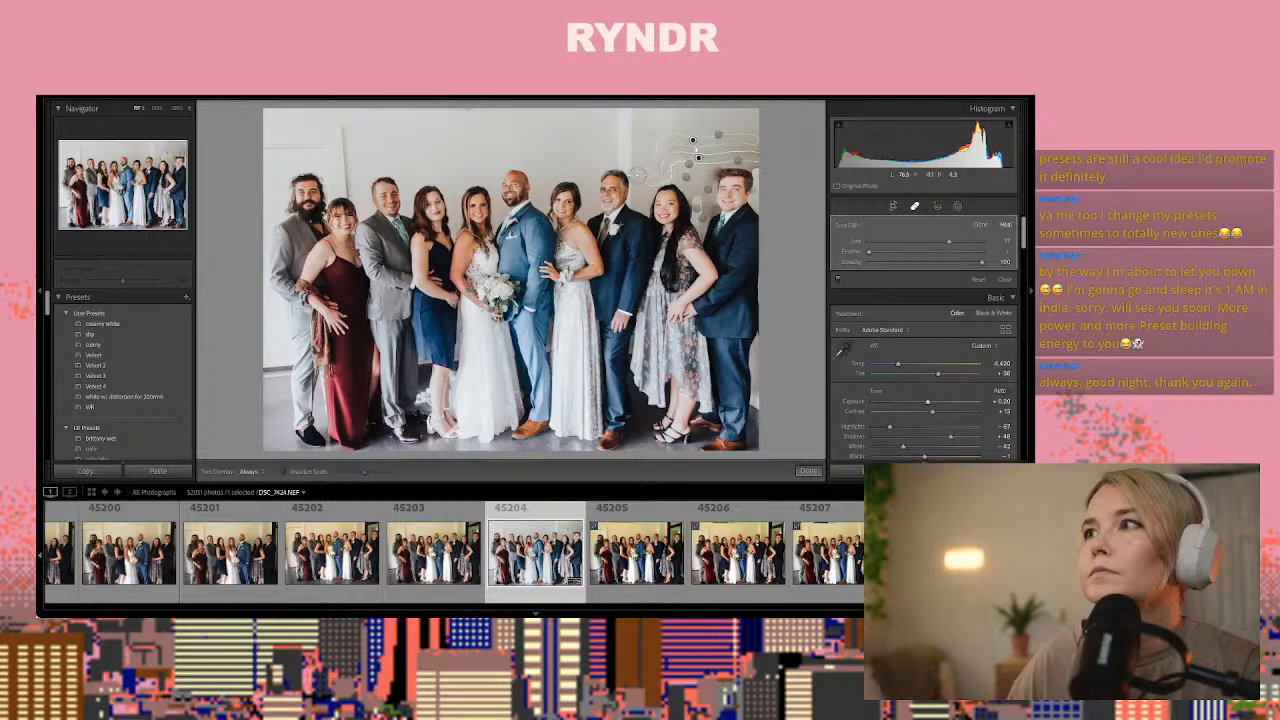
Heal two more broad strips across the wall above the two rightmost guests, sampling the blank wall above the couple
{"action": "left_click_drag", "start_coordinate": [642, 177], "coordinate": [752, 155]}
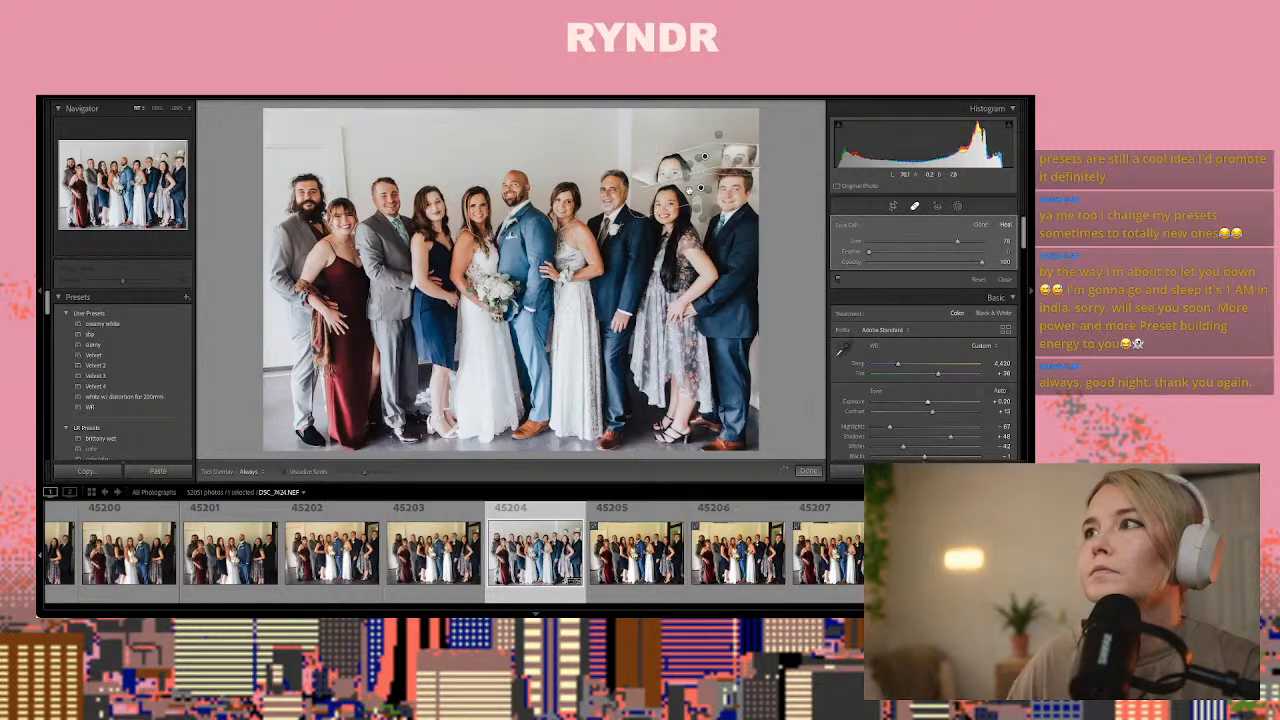
{"action": "left_click_drag", "start_coordinate": [690, 193], "coordinate": [541, 140]}
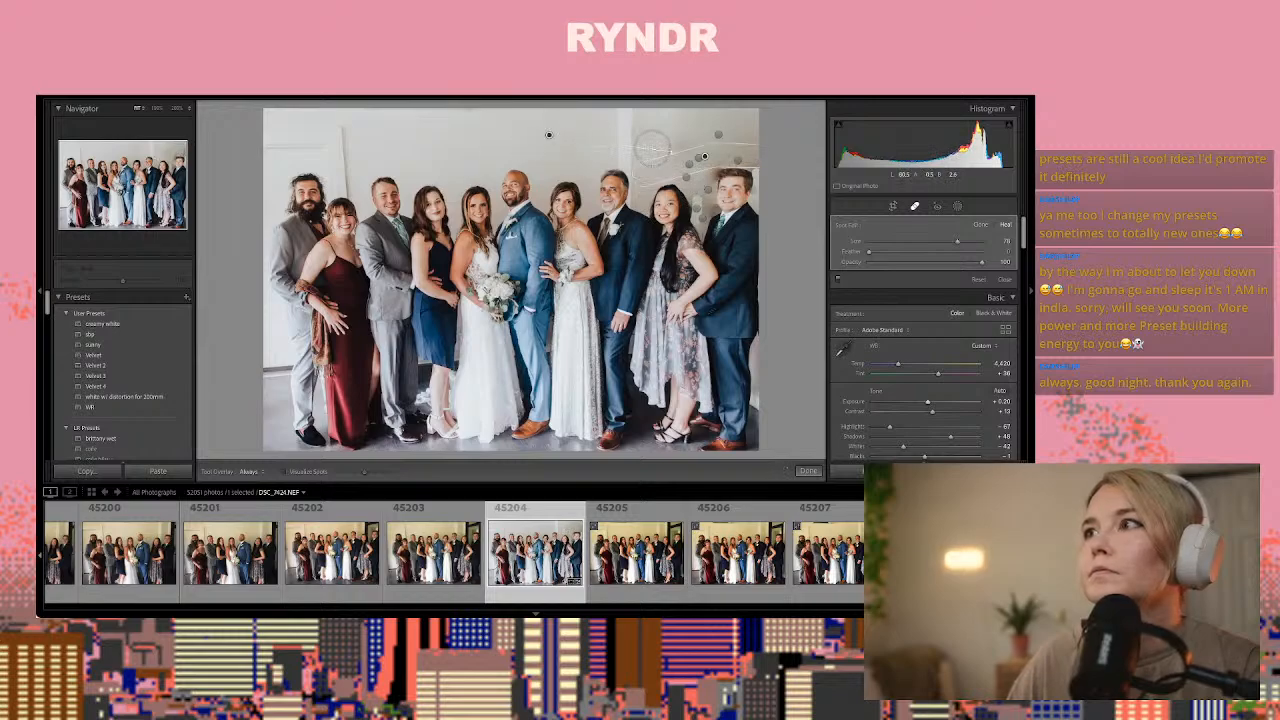
{"action": "scroll", "coordinate": [652, 148], "scroll_direction": "up", "scroll_amount": 1}
{"action": "left_click_drag", "start_coordinate": [652, 149], "coordinate": [755, 146]}
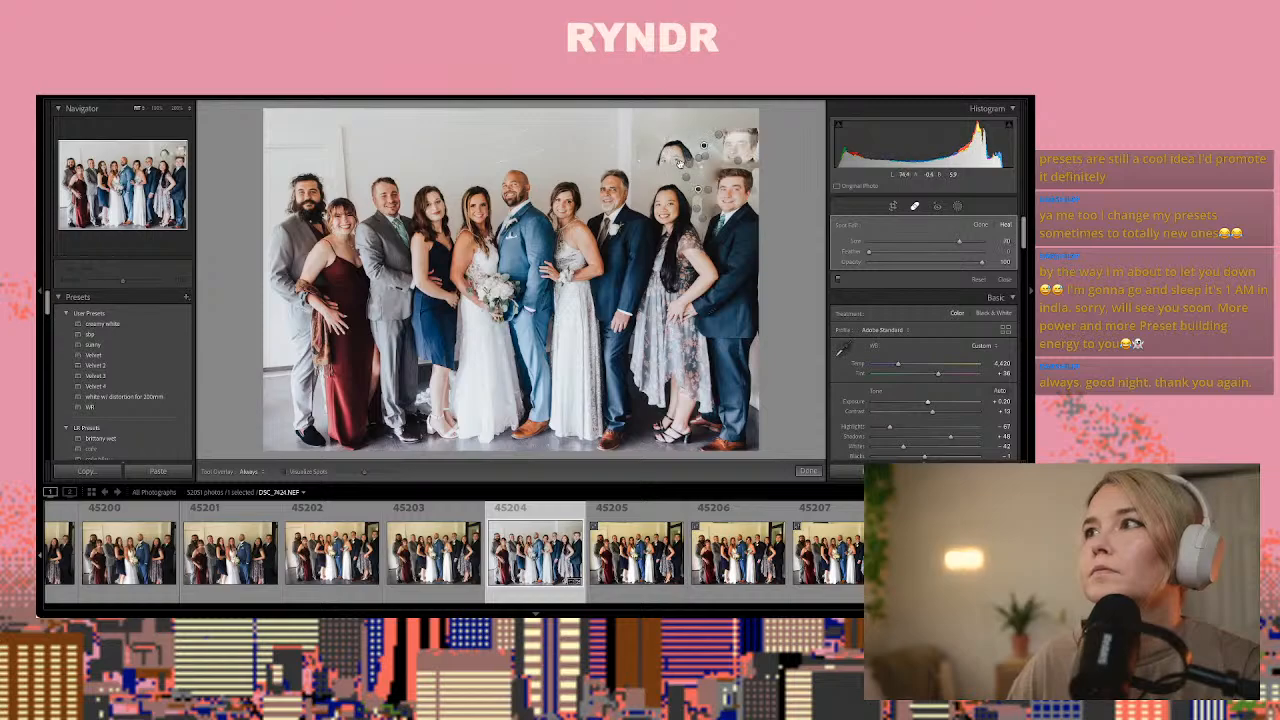
{"action": "left_click_drag", "start_coordinate": [664, 190], "coordinate": [545, 134]}
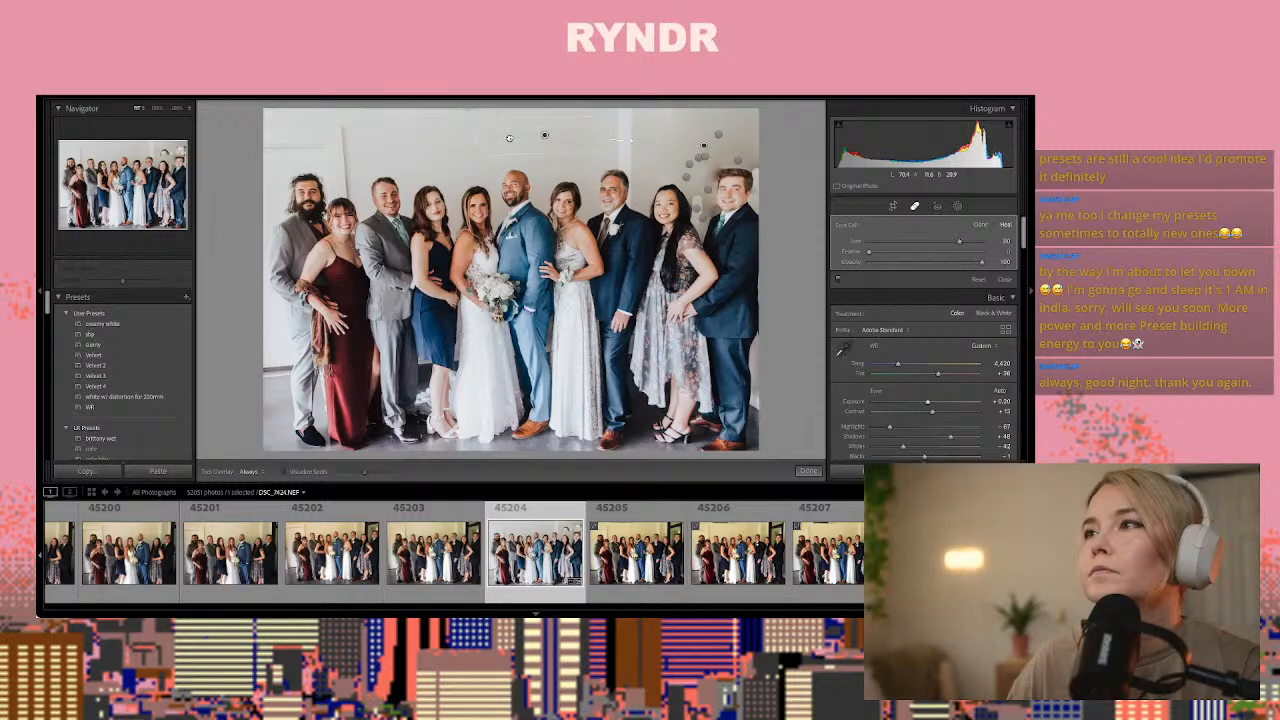
Clone clean wall over the gap between the two rightmost guests' heads and over the spot just above the rightmost woman's head
{"action": "left_click", "coordinate": [709, 185]}
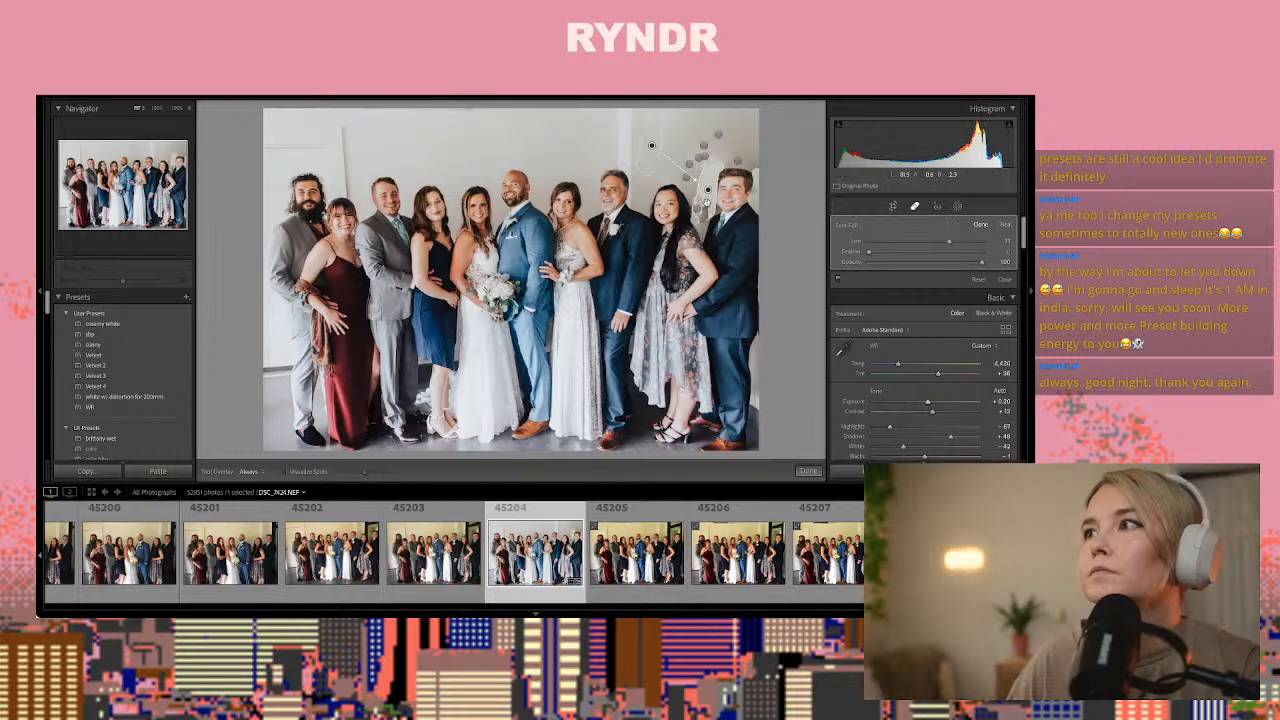
{"action": "left_click", "coordinate": [808, 471]}
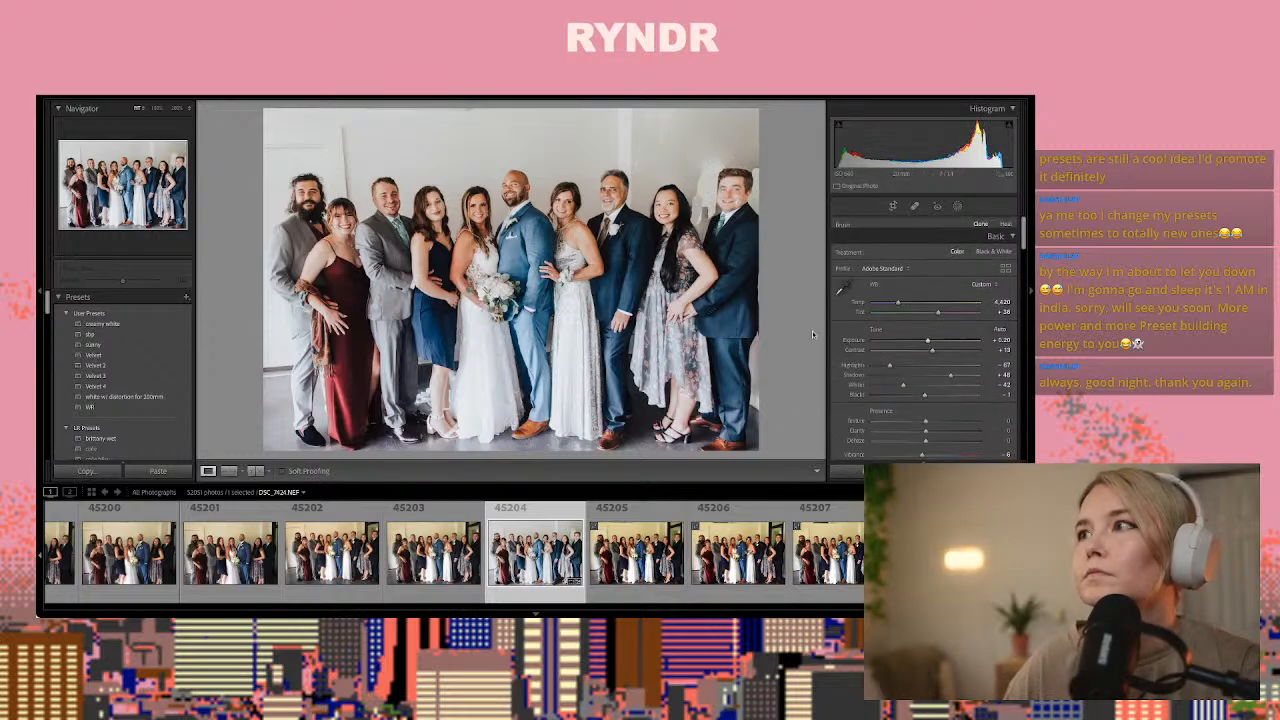
{"action": "left_click", "coordinate": [959, 207]}
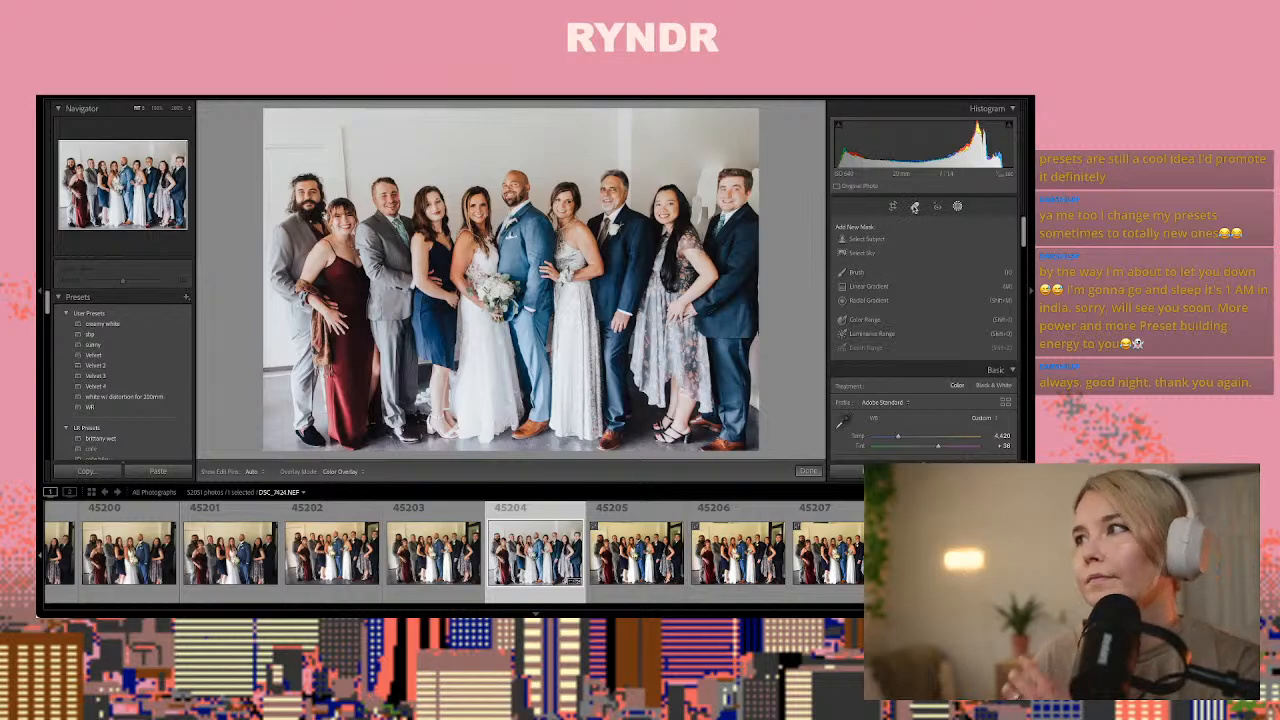
{"action": "left_click", "coordinate": [913, 206]}
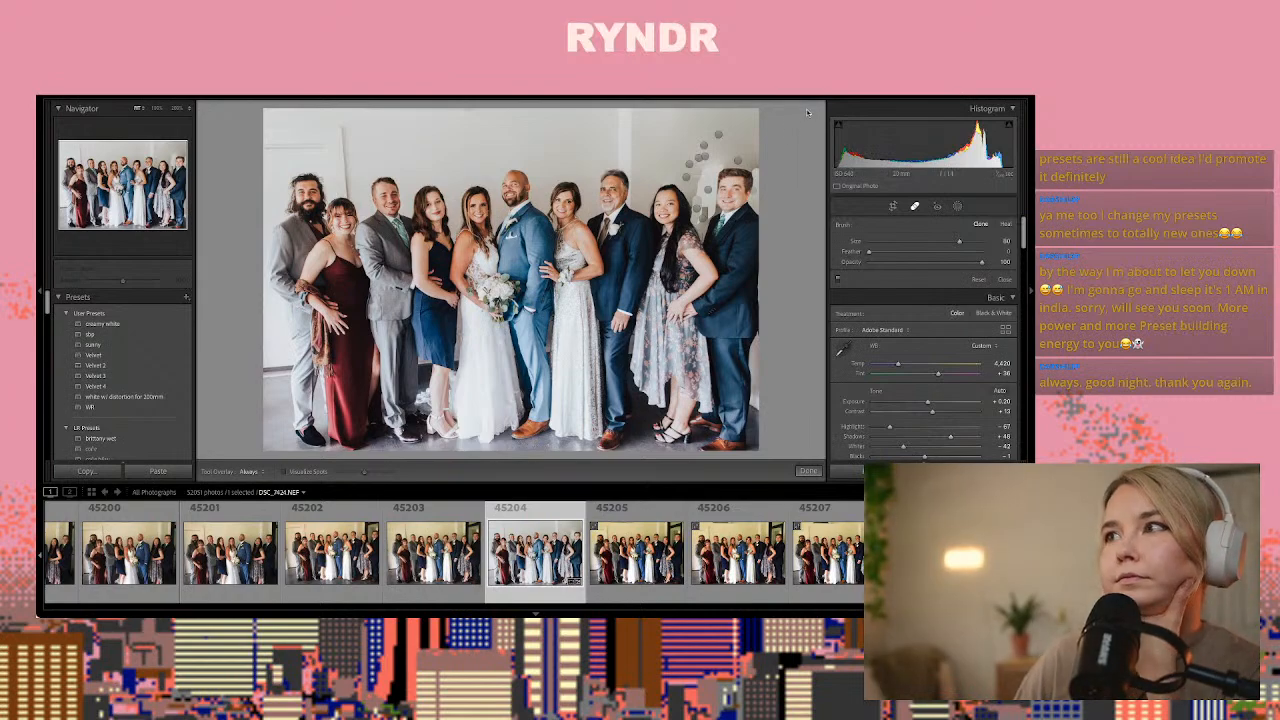
{"action": "left_click", "coordinate": [692, 189]}
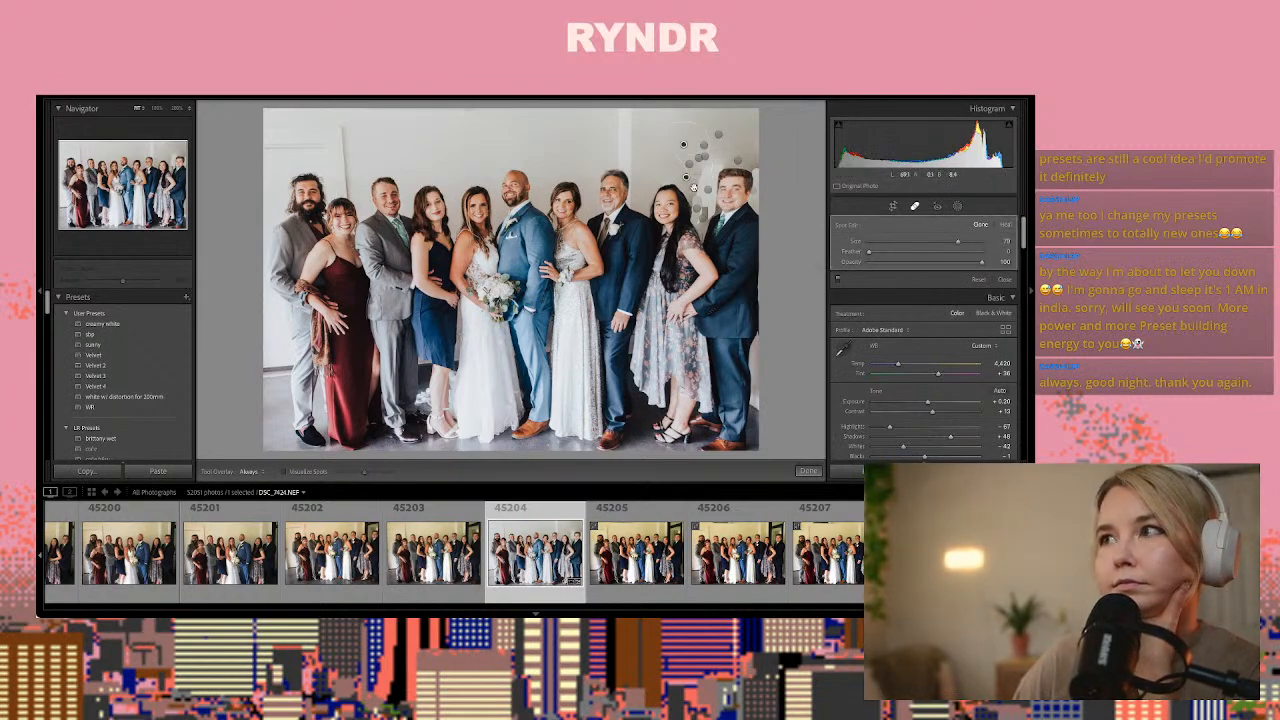
{"action": "mouse_move", "coordinate": [692, 161]}
{"action": "left_mouse_down"}
{"action": "mouse_move", "coordinate": [644, 154]}
{"action": "mouse_move", "coordinate": [684, 144]}
{"action": "left_mouse_up"}
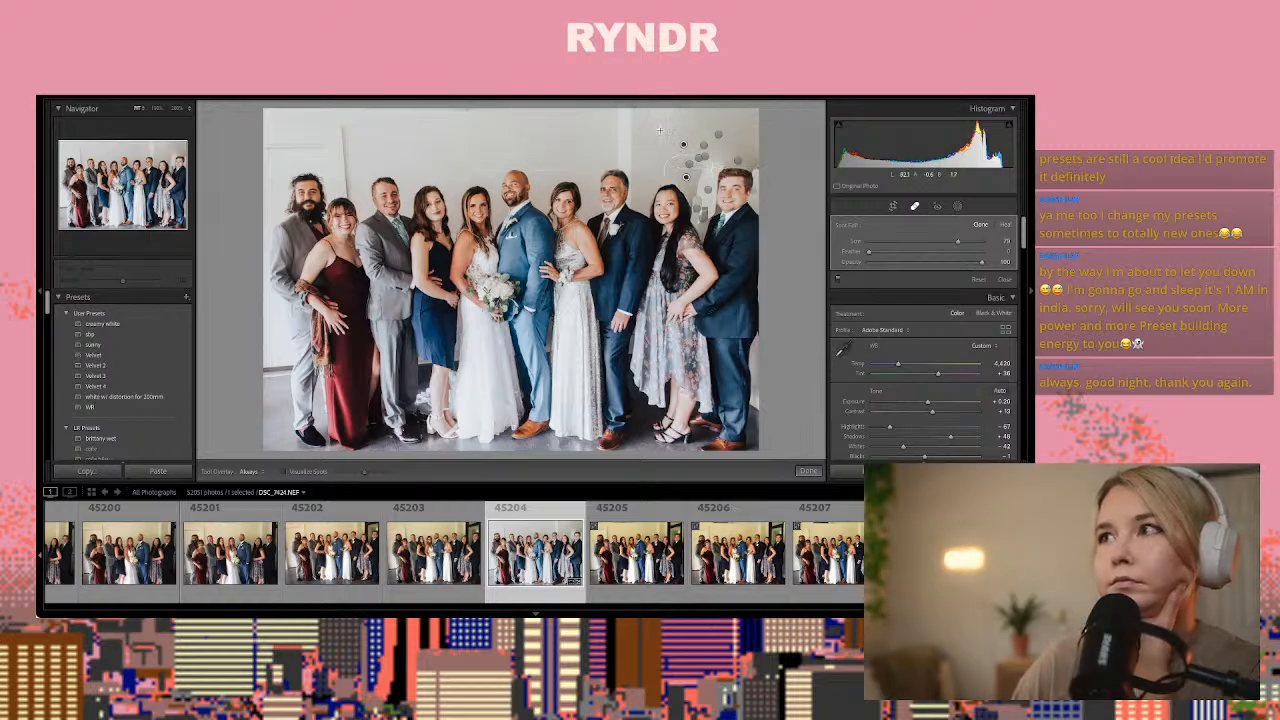
Paint a broad patch over the wall above the rightmost woman, set it to Heal, and sample the blank wall above the bride
{"action": "left_click", "coordinate": [650, 121]}
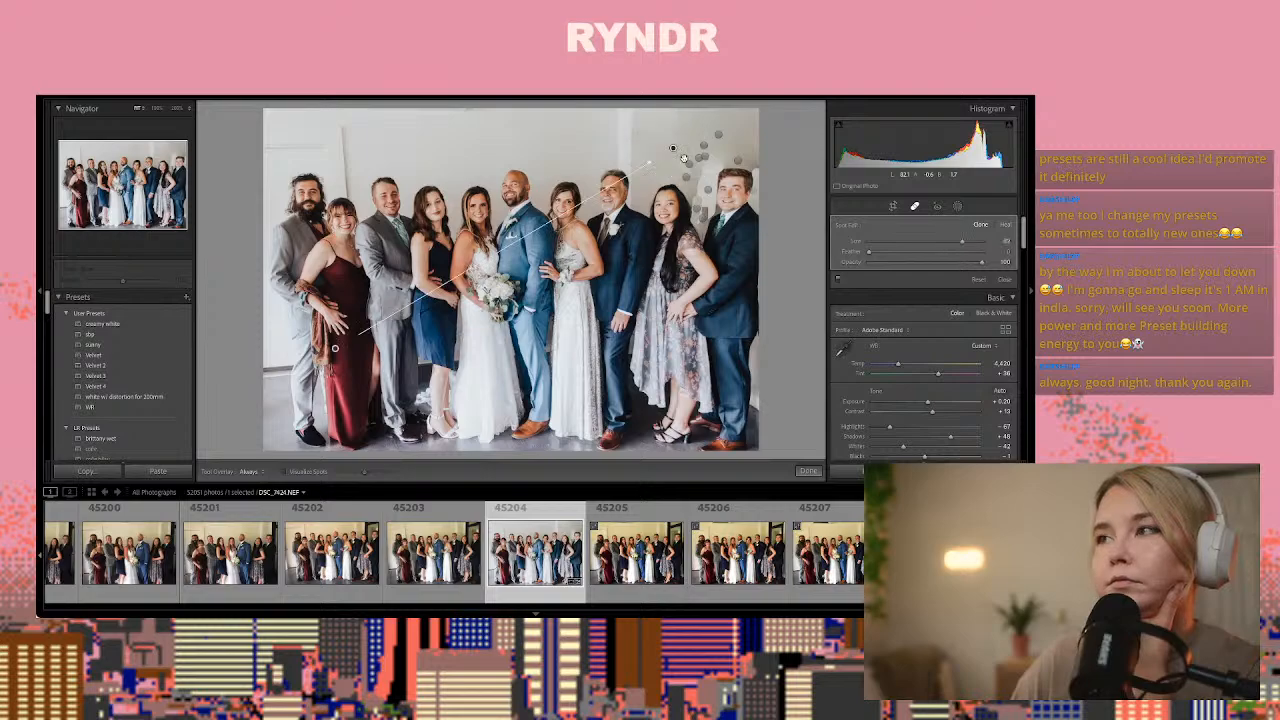
{"action": "left_click_drag", "start_coordinate": [681, 159], "coordinate": [688, 166]}
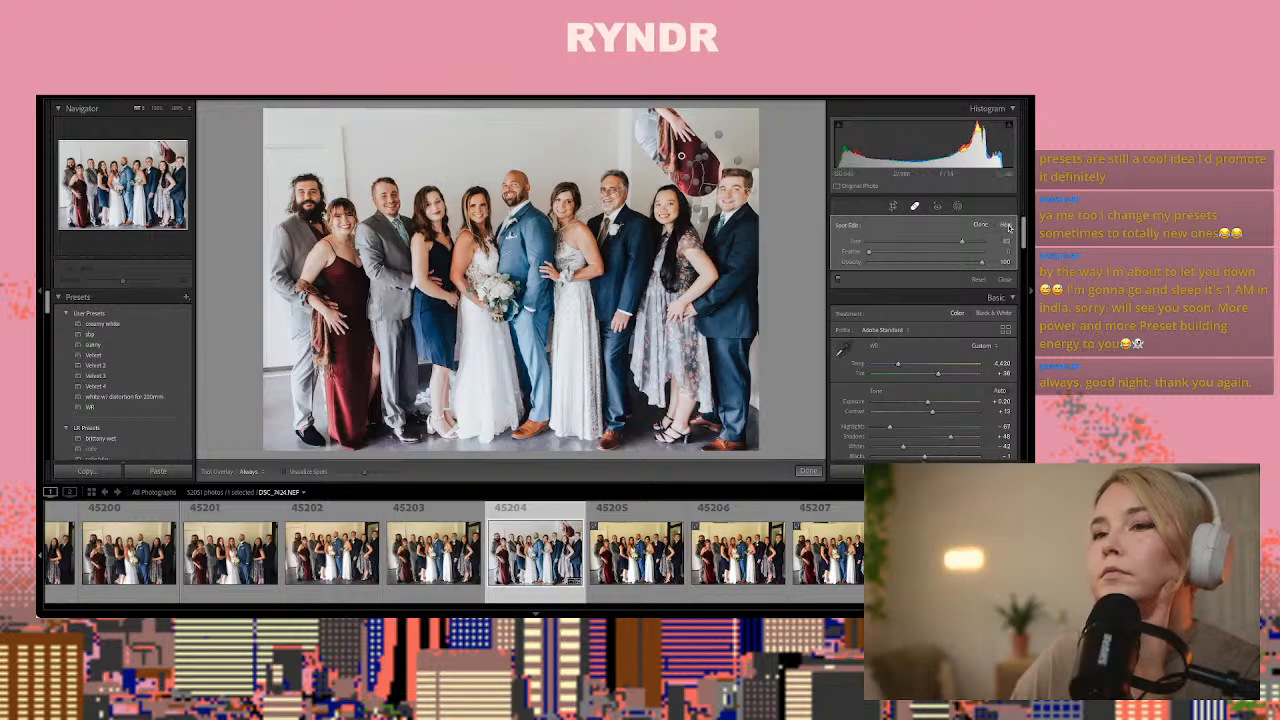
{"action": "left_click", "coordinate": [1006, 225]}
{"action": "mouse_move", "coordinate": [335, 348]}
{"action": "left_mouse_down"}
{"action": "mouse_move", "coordinate": [433, 135]}
{"action": "mouse_move", "coordinate": [457, 145]}
{"action": "left_mouse_up"}
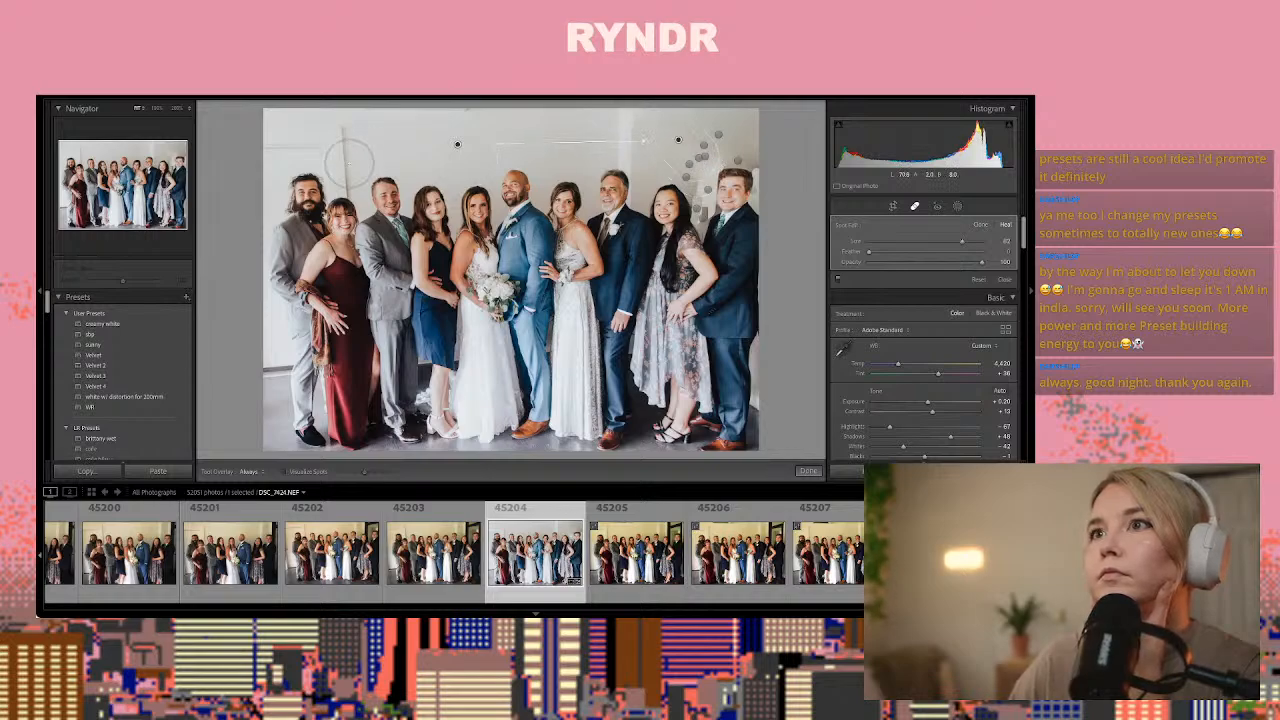
Try to heal the frame lines on the wall above the two leftmost guests with one large patch sampled from the central wall
{"action": "left_click_drag", "start_coordinate": [350, 165], "coordinate": [266, 115]}
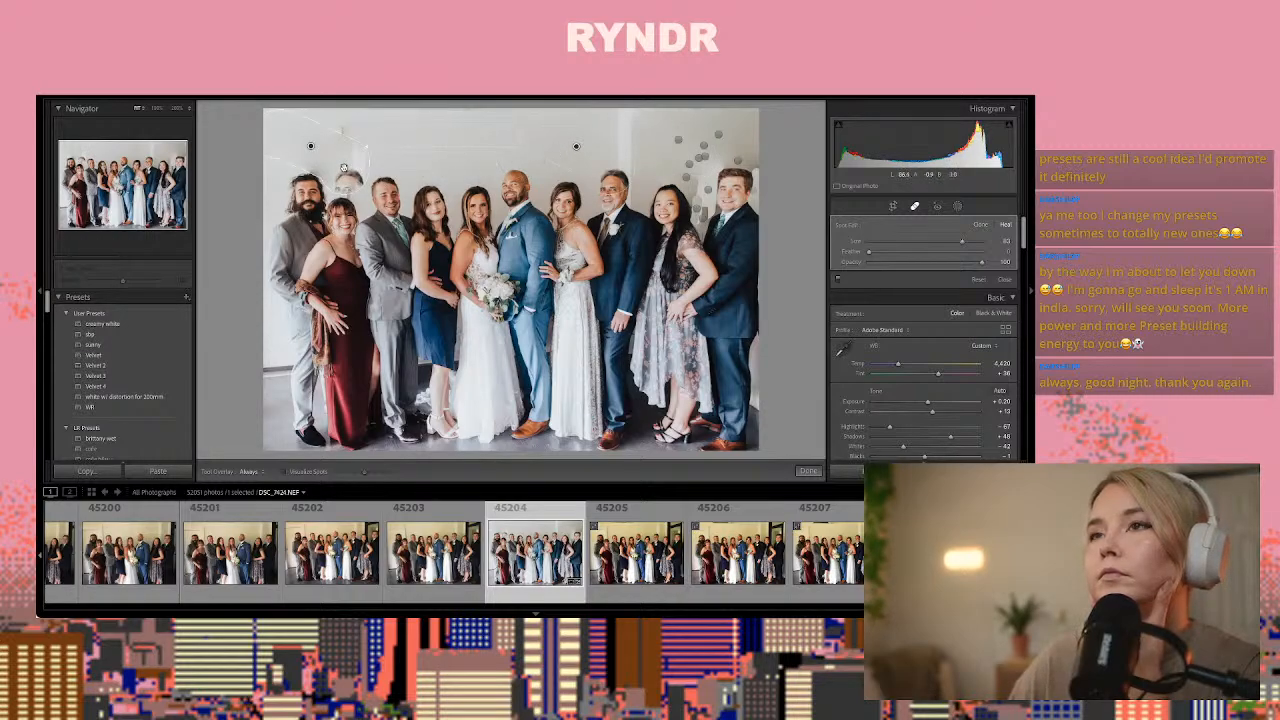
{"action": "left_click_drag", "start_coordinate": [578, 149], "coordinate": [561, 149]}
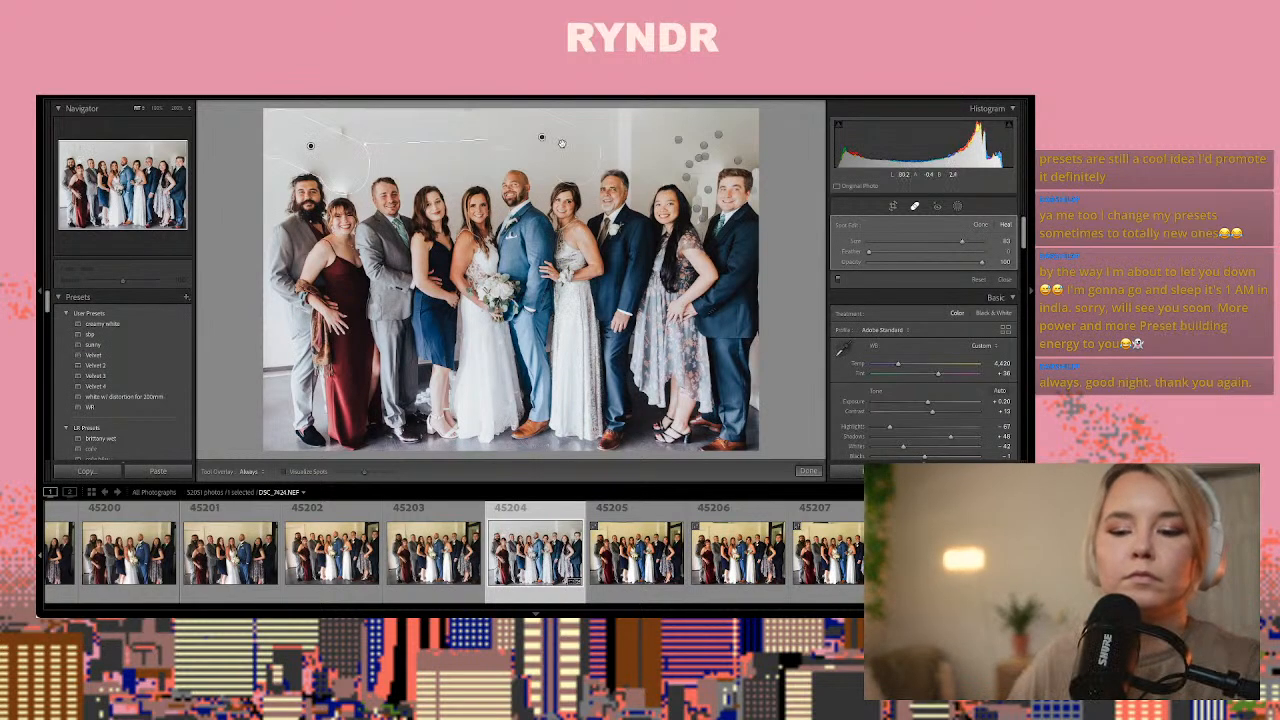
{"action": "key", "text": "Delete"}
Heal the frame lines above the two leftmost guests with two separate patches sampled from clean wall, and check the result without overlays
{"action": "left_click_drag", "start_coordinate": [334, 139], "coordinate": [280, 139]}
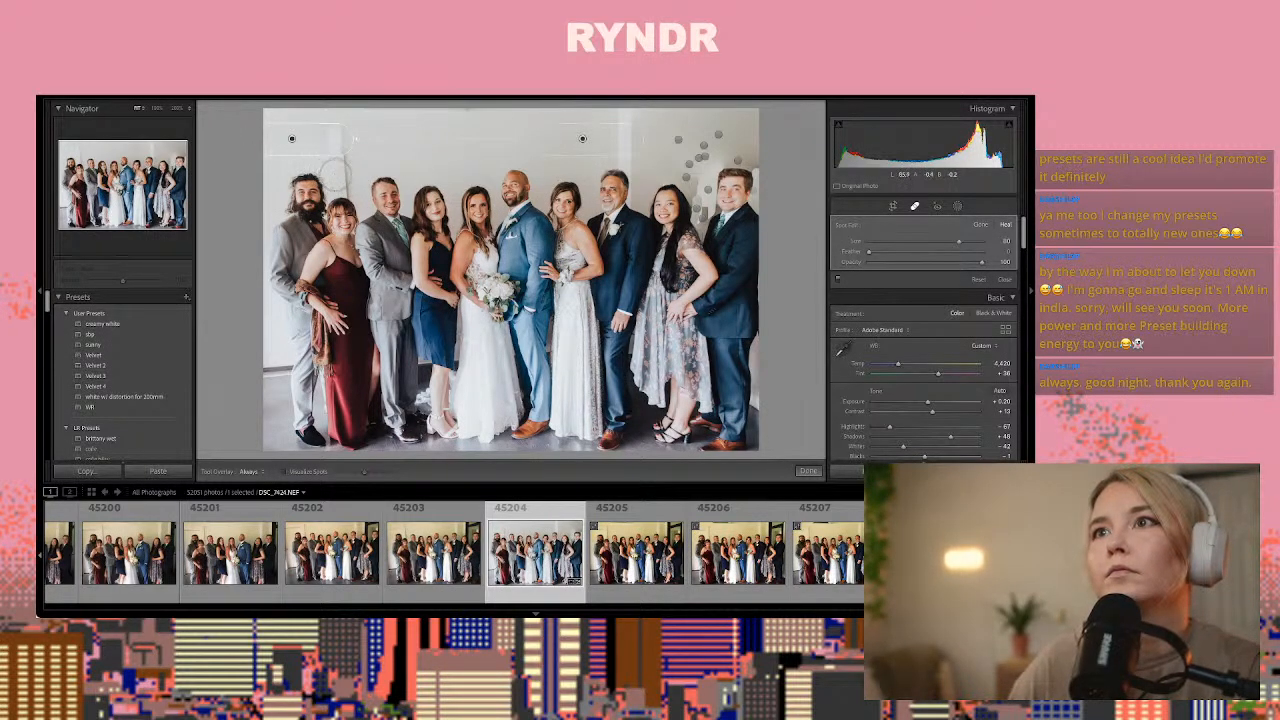
{"action": "mouse_move", "coordinate": [330, 126]}
{"action": "left_mouse_down"}
{"action": "mouse_move", "coordinate": [332, 172]}
{"action": "mouse_move", "coordinate": [408, 143]}
{"action": "left_mouse_up"}
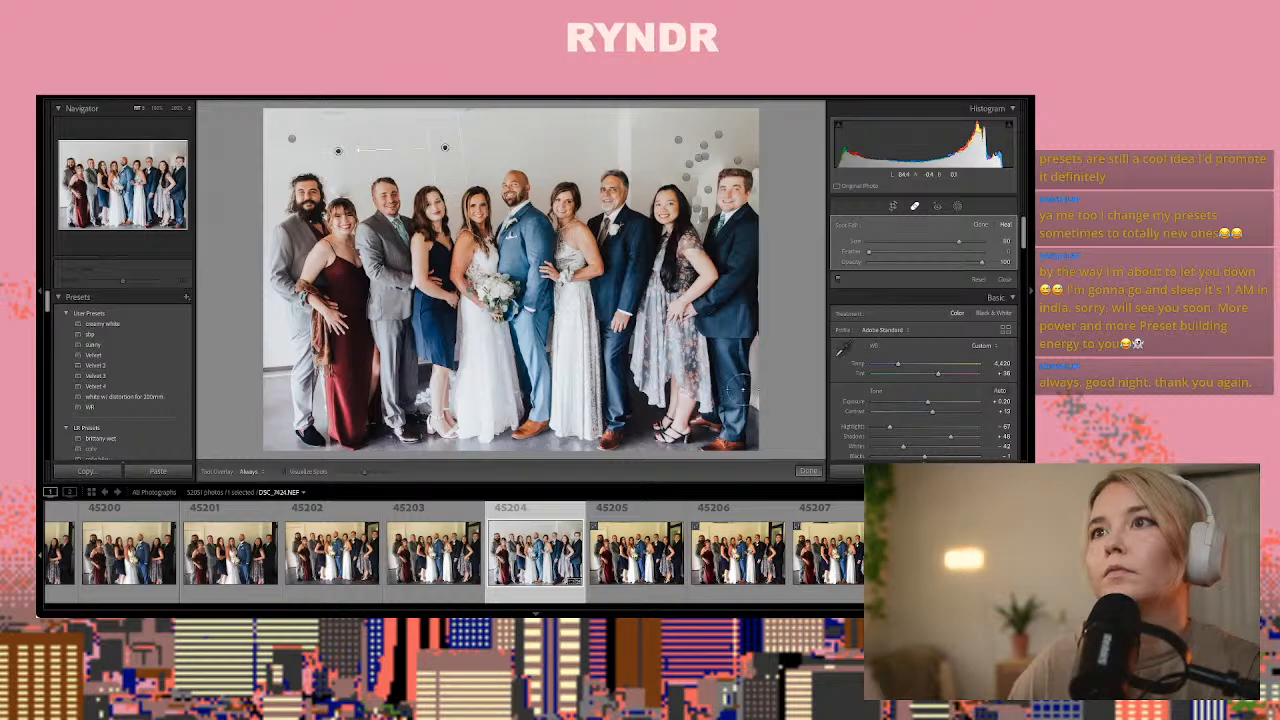
{"action": "left_click", "coordinate": [913, 205]}
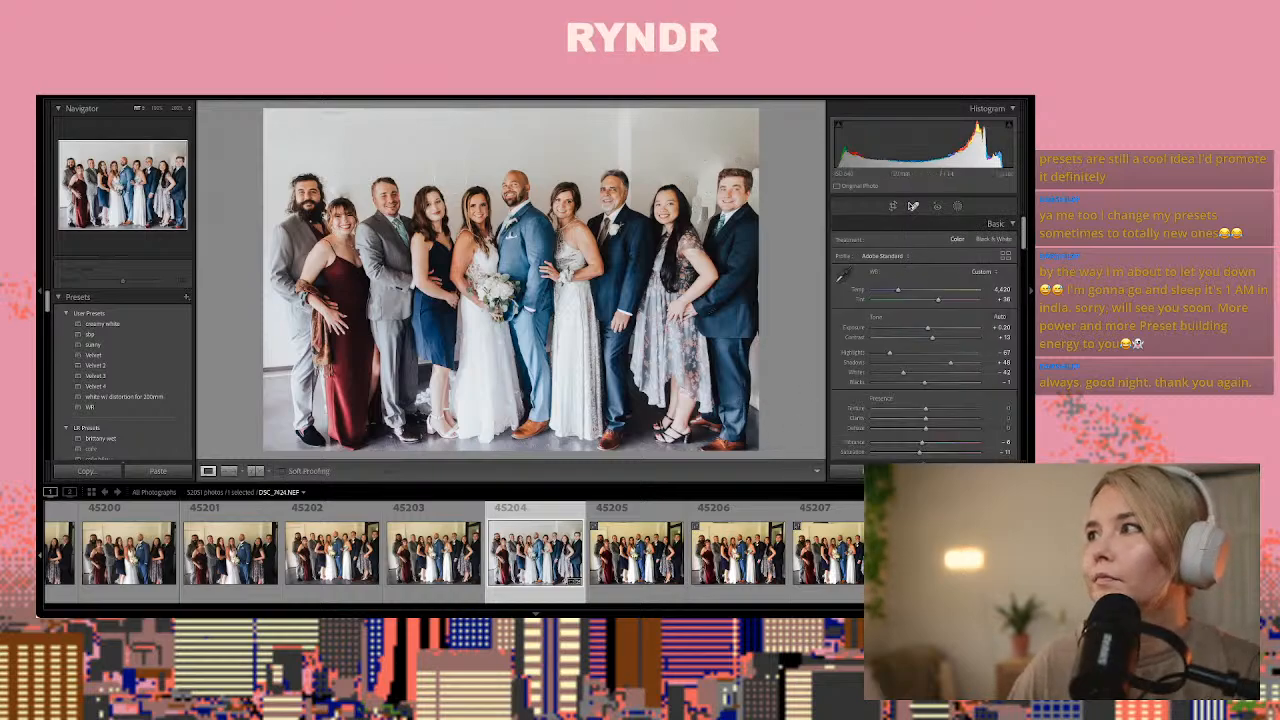
{"action": "left_click", "coordinate": [913, 205]}
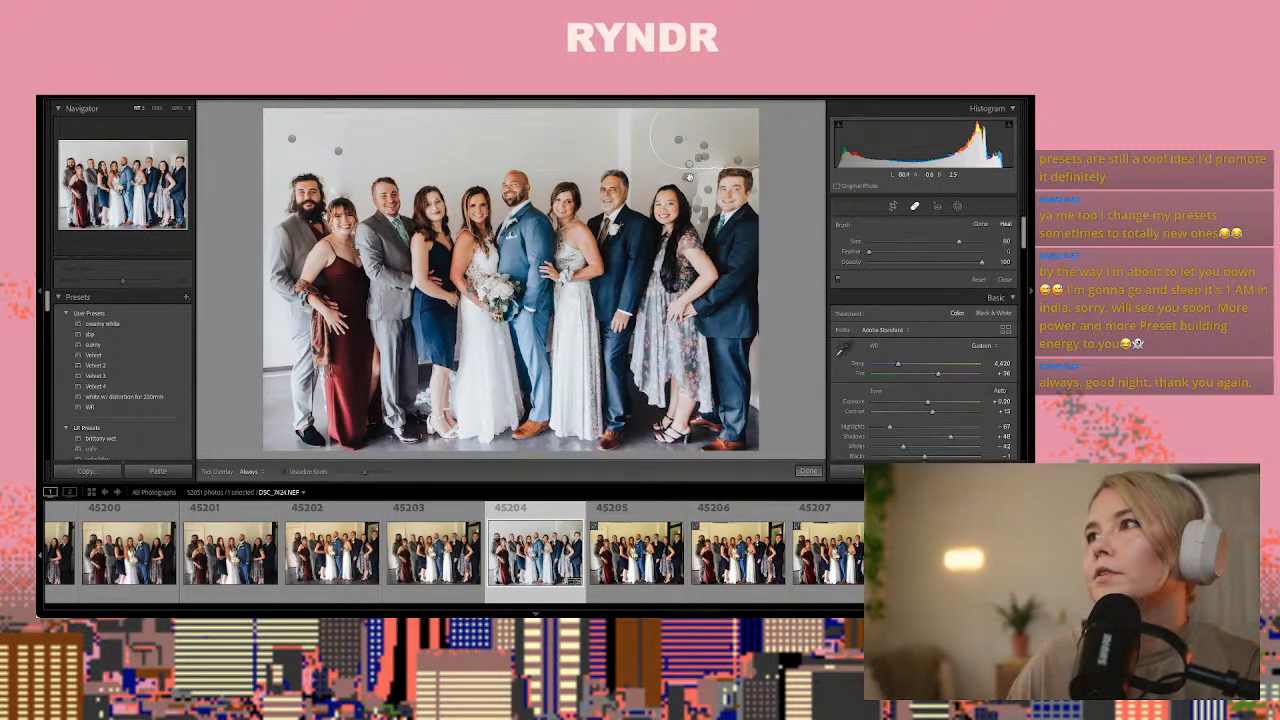
Delete the old retouching patches that cover the upper part of the dark door above the two rightmost guests
{"action": "left_click", "coordinate": [689, 177]}
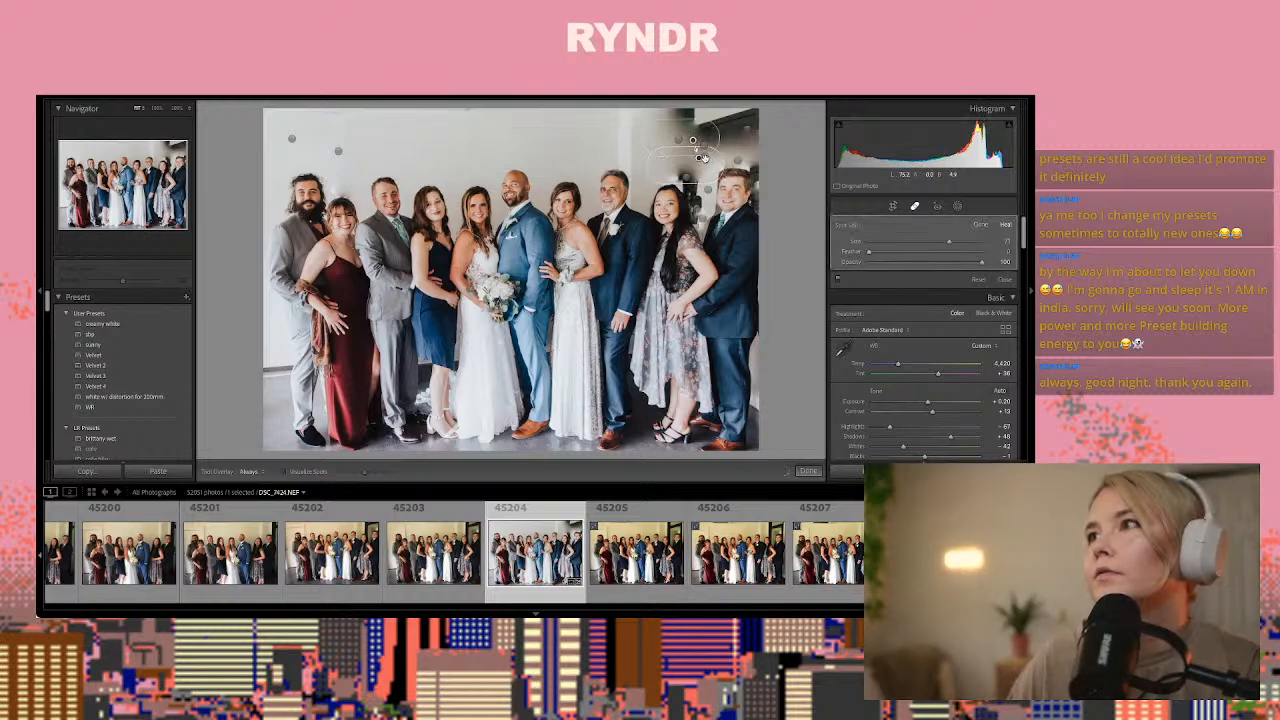
{"action": "key", "text": "ctrl+z"}
{"action": "key", "text": "ctrl+z"}
{"action": "key", "text": "ctrl+z"}
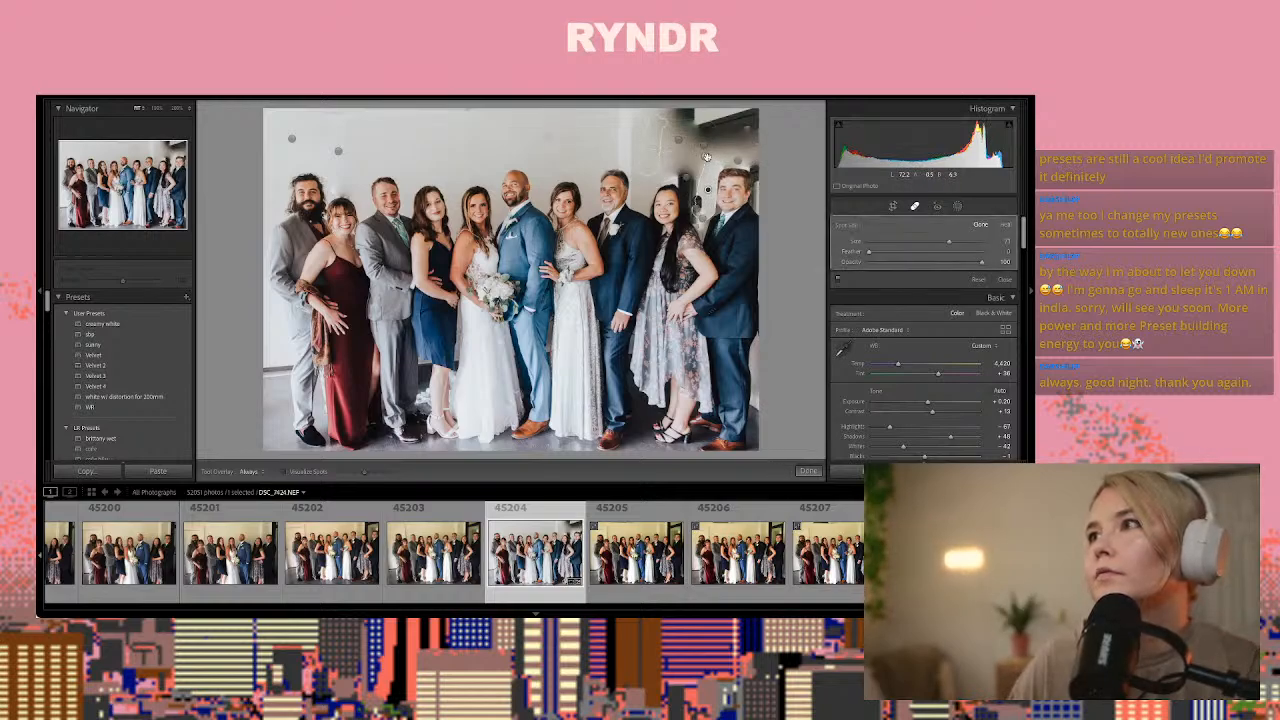
{"action": "key", "text": "ctrl+z"}
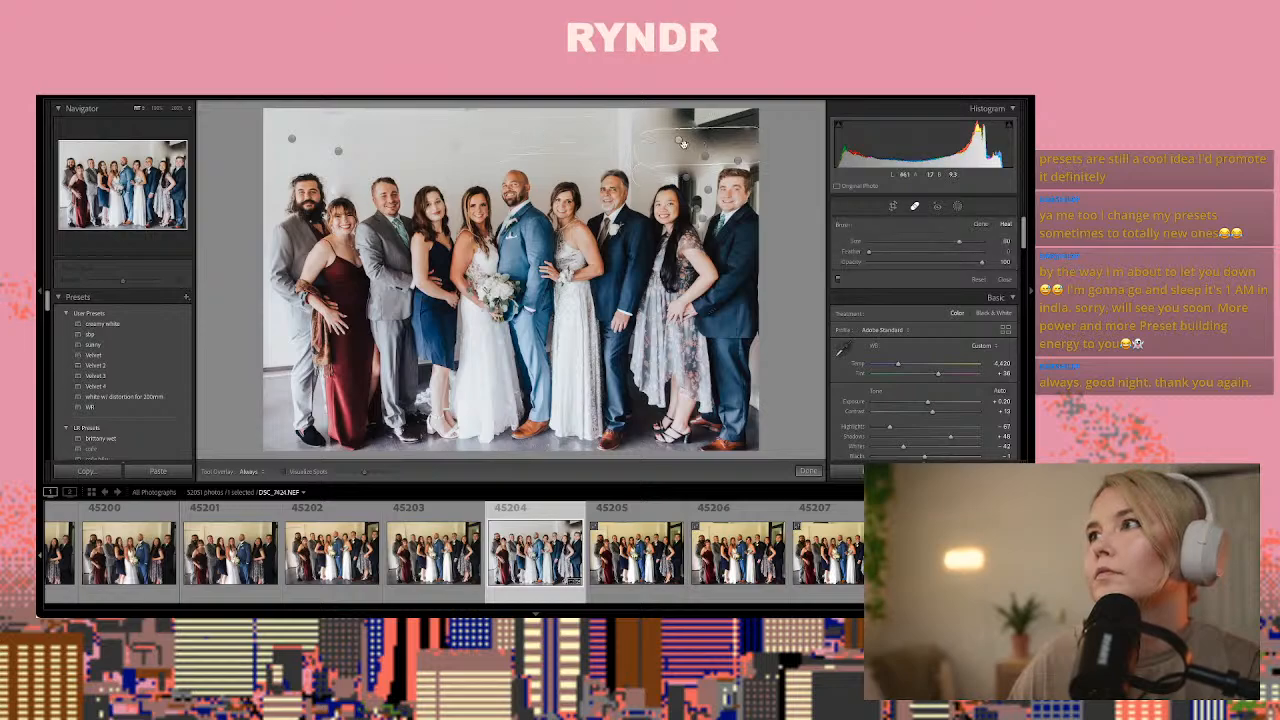
{"action": "left_click", "coordinate": [681, 142]}
{"action": "key", "text": "Delete"}
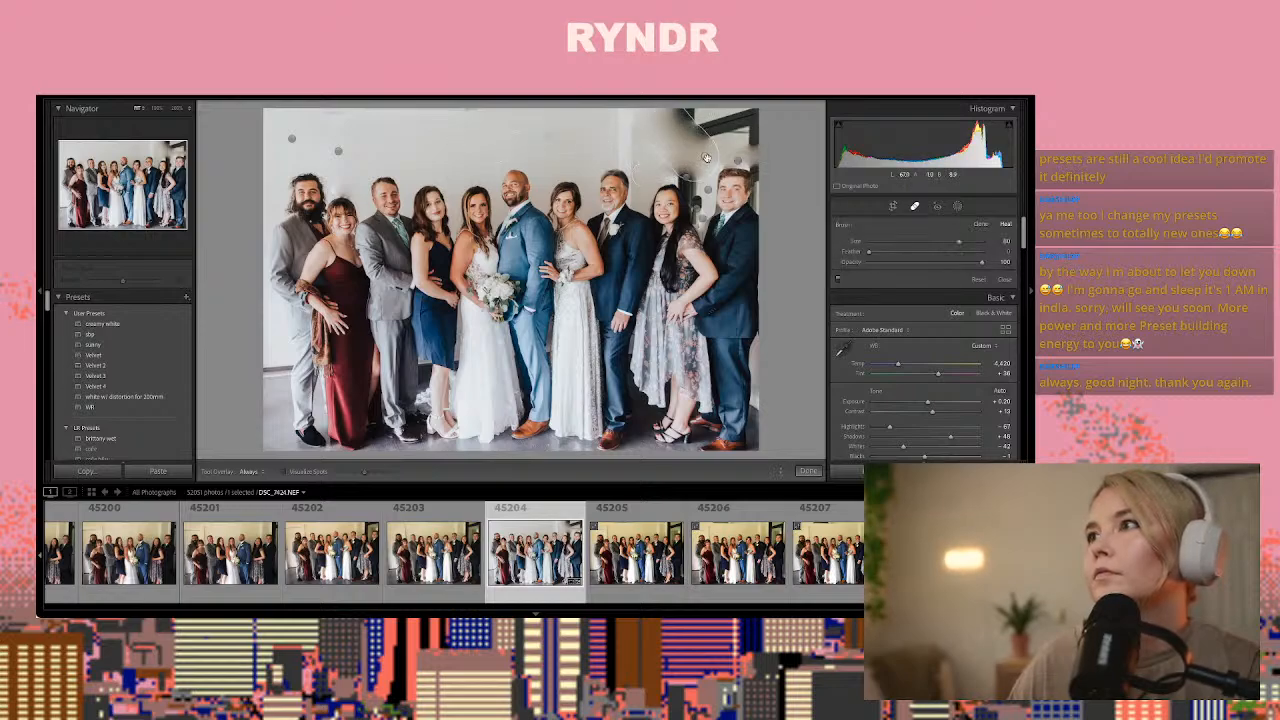
{"action": "left_click", "coordinate": [740, 150]}
{"action": "key", "text": "Delete"}
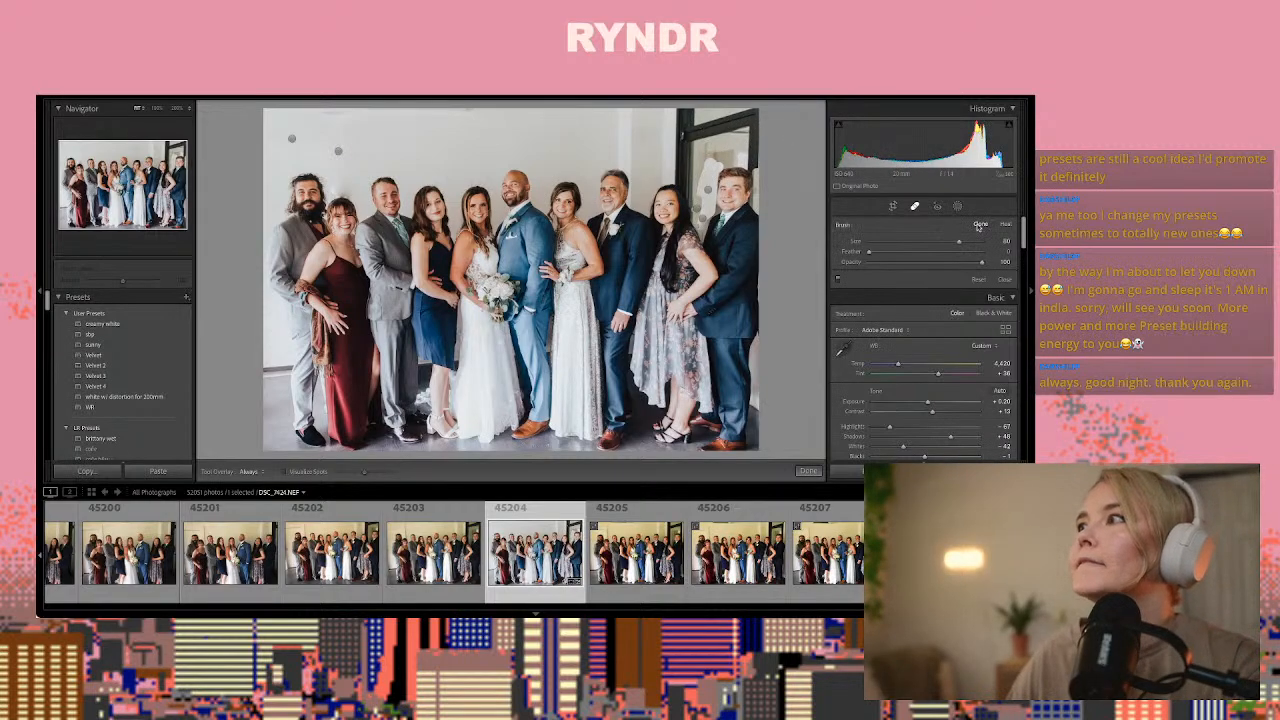
Clone one broad patch over the upper part of the dark door, sampled from the blank wall above the couple
{"action": "scroll", "coordinate": [748, 130], "scroll_direction": "up", "scroll_amount": 3}
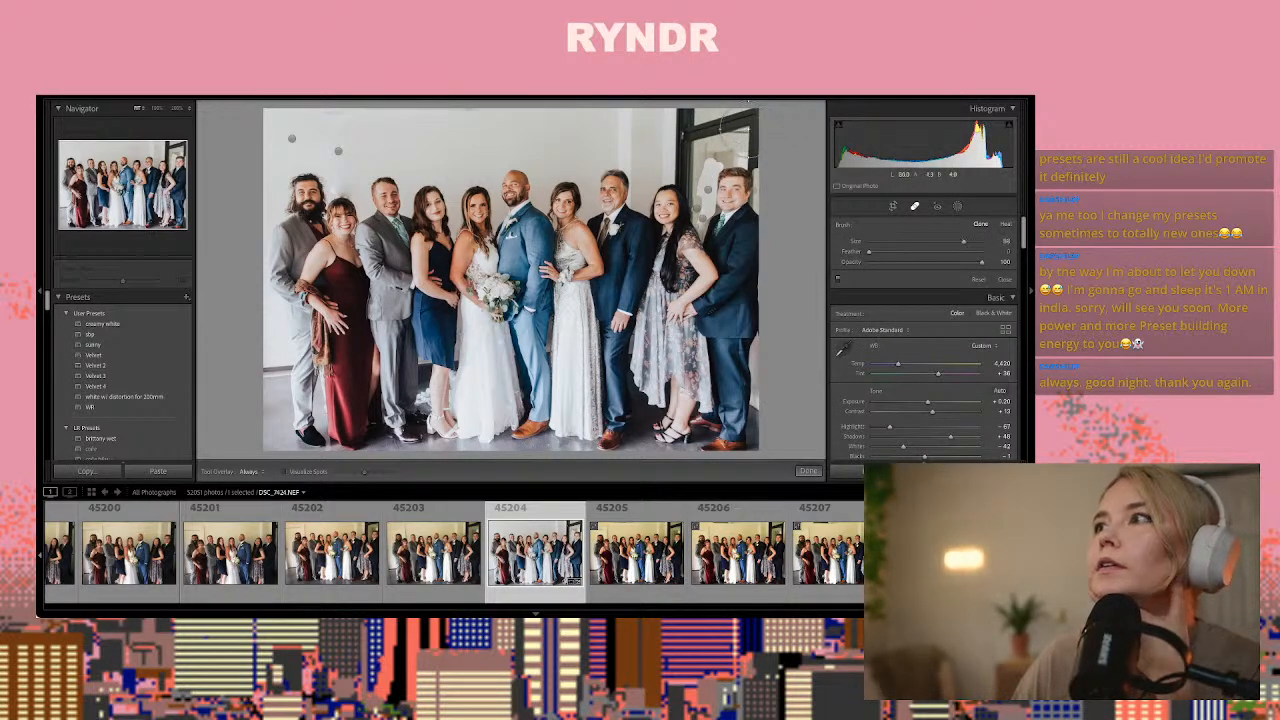
{"action": "scroll", "coordinate": [748, 138], "scroll_direction": "down", "scroll_amount": 2}
{"action": "left_click_drag", "start_coordinate": [745, 135], "coordinate": [620, 128]}
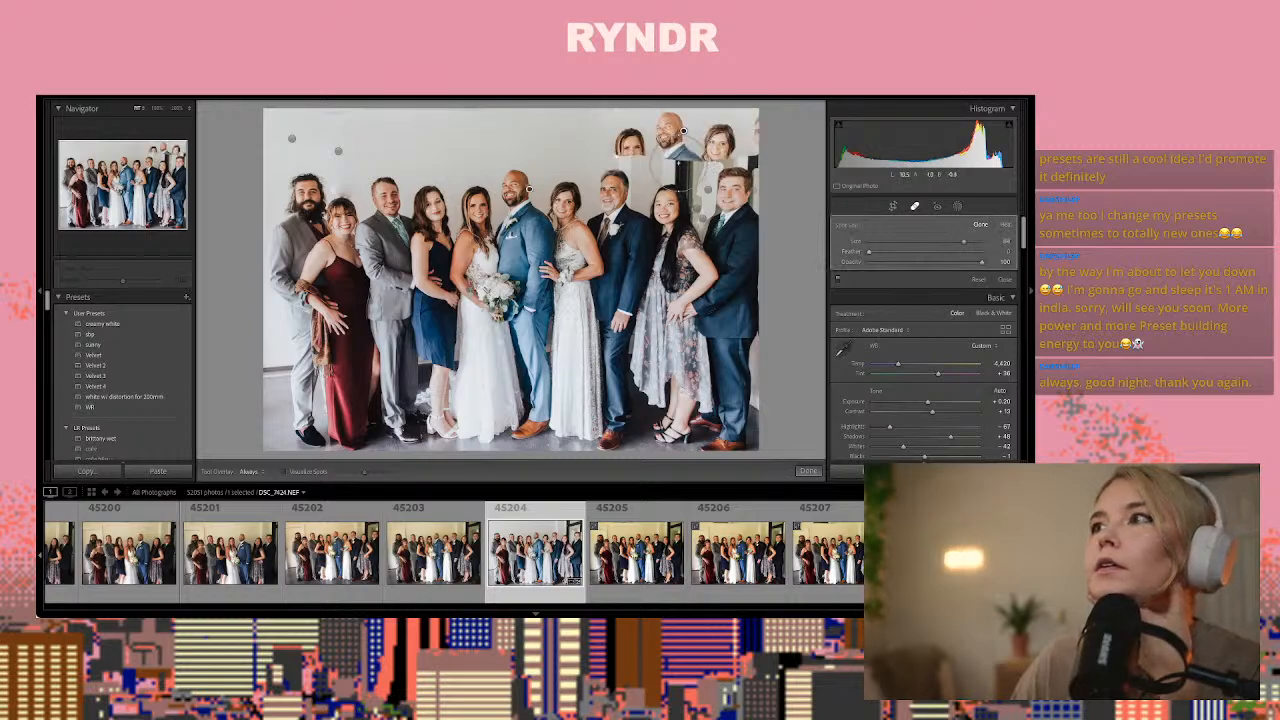
{"action": "left_click_drag", "start_coordinate": [538, 190], "coordinate": [515, 143]}
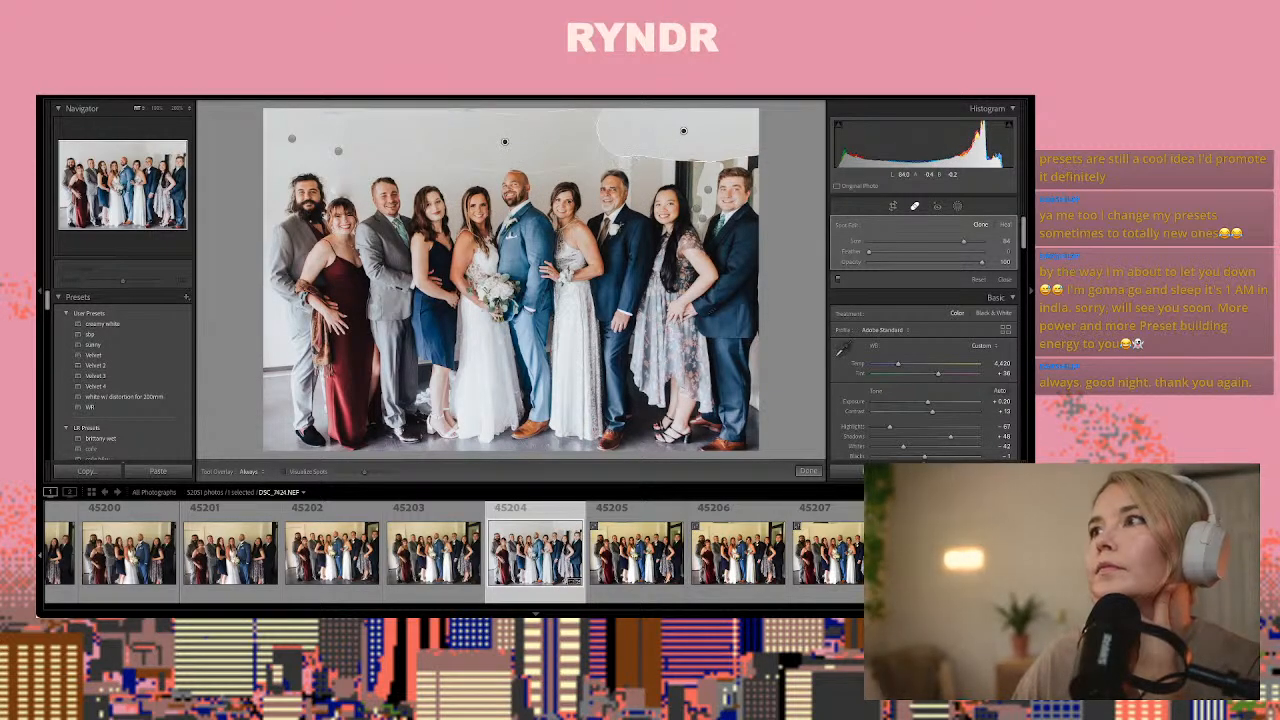
Clone a strip over the remaining dark band just above the two rightmost guests' heads, sampled from the patched wall above it
{"action": "mouse_move", "coordinate": [672, 158]}
{"action": "left_mouse_down"}
{"action": "mouse_move", "coordinate": [645, 156]}
{"action": "mouse_move", "coordinate": [749, 157]}
{"action": "left_mouse_up"}
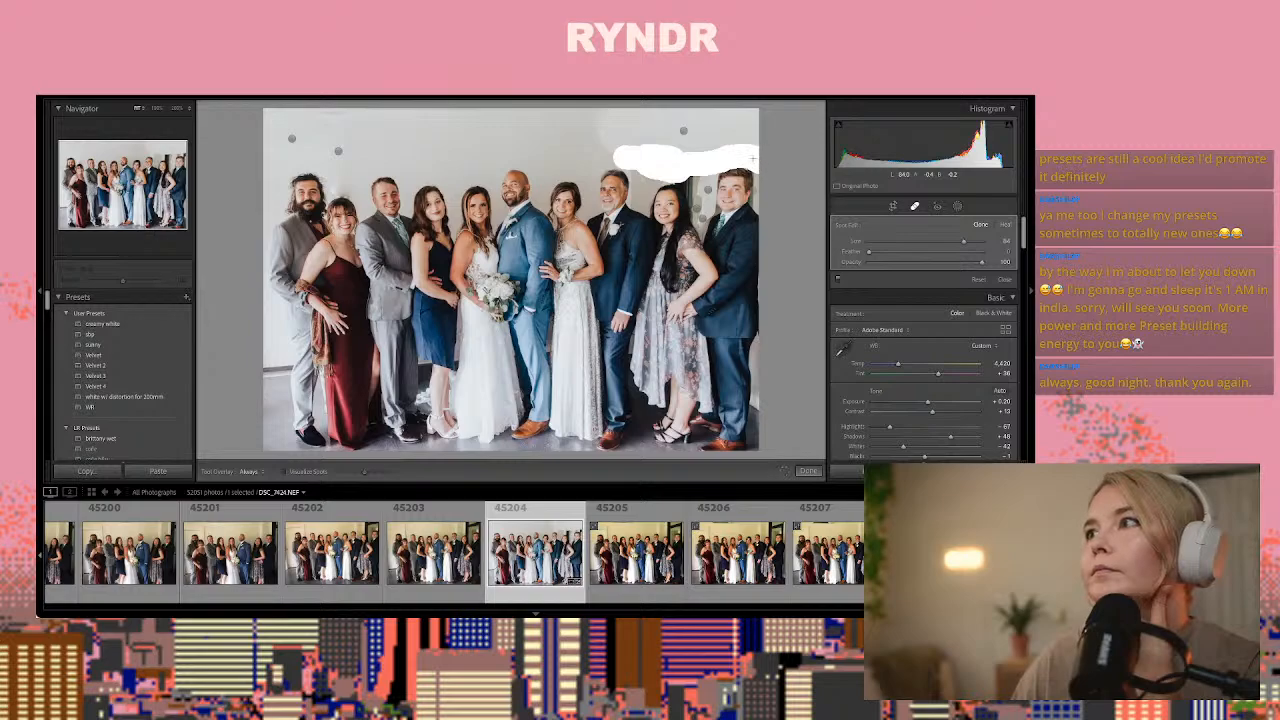
{"action": "left_click_drag", "start_coordinate": [720, 157], "coordinate": [720, 158]}
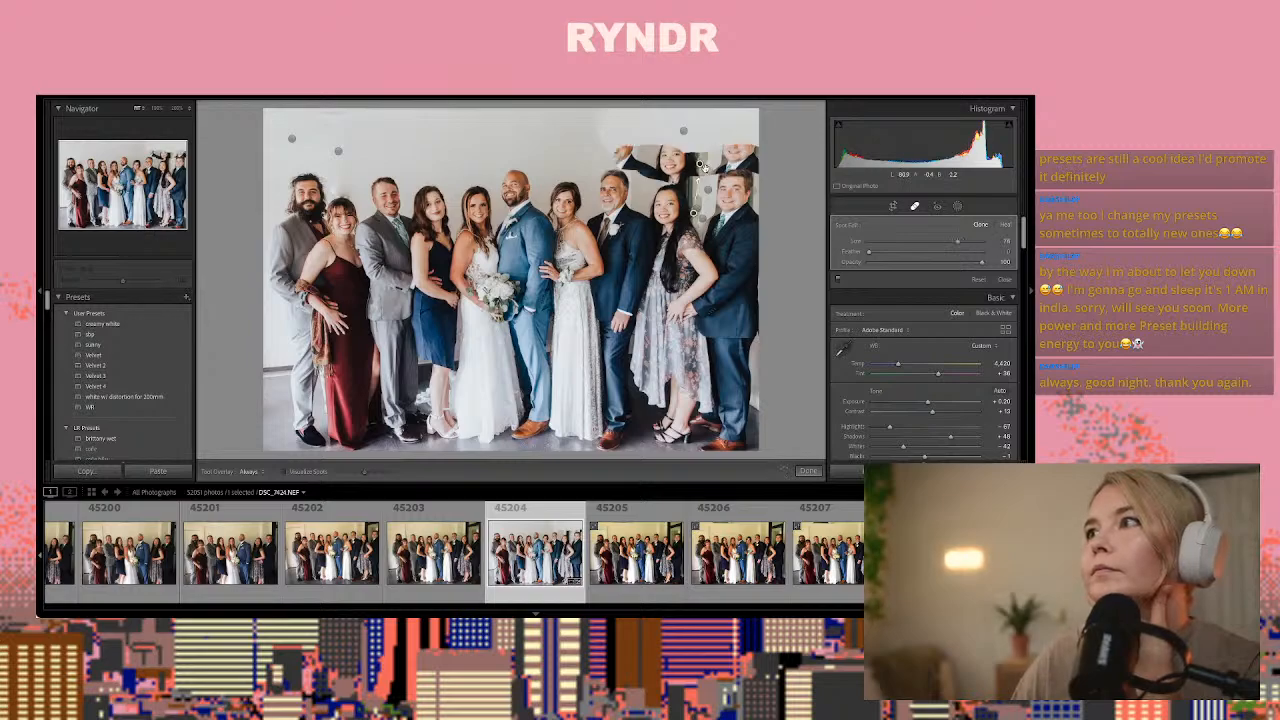
{"action": "key", "text": "Delete"}
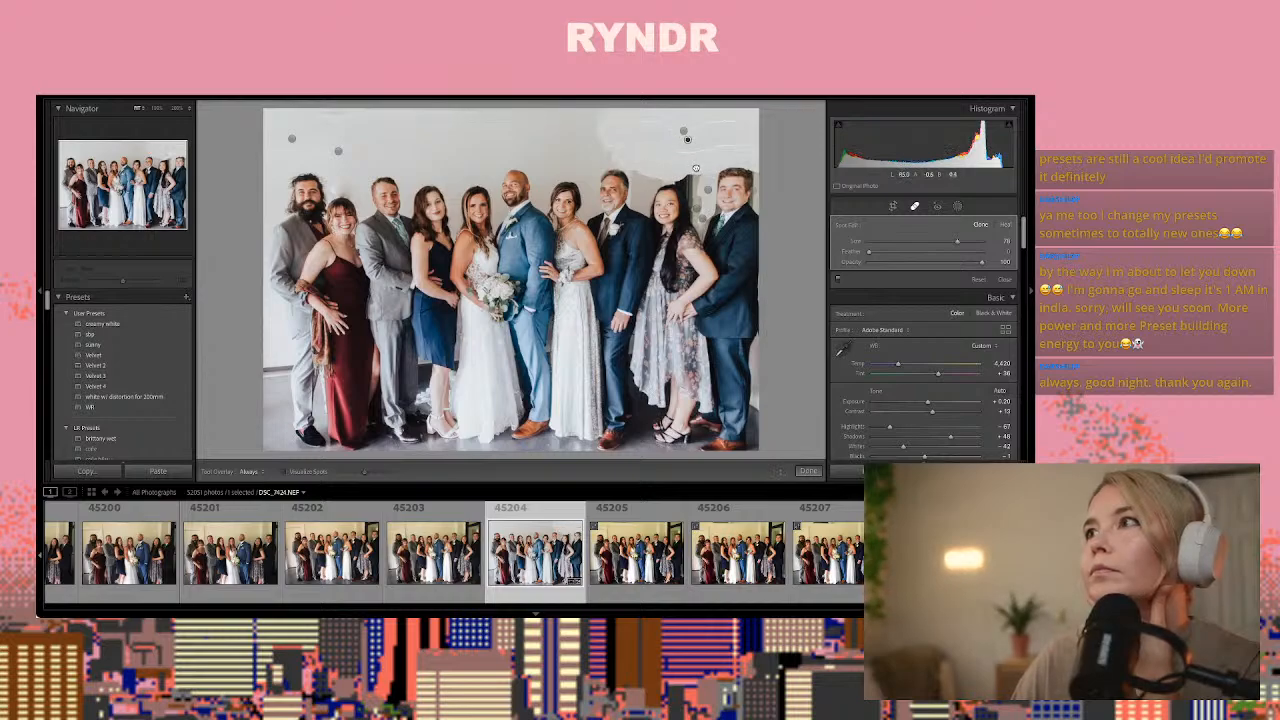
{"action": "left_click_drag", "start_coordinate": [696, 169], "coordinate": [697, 163]}
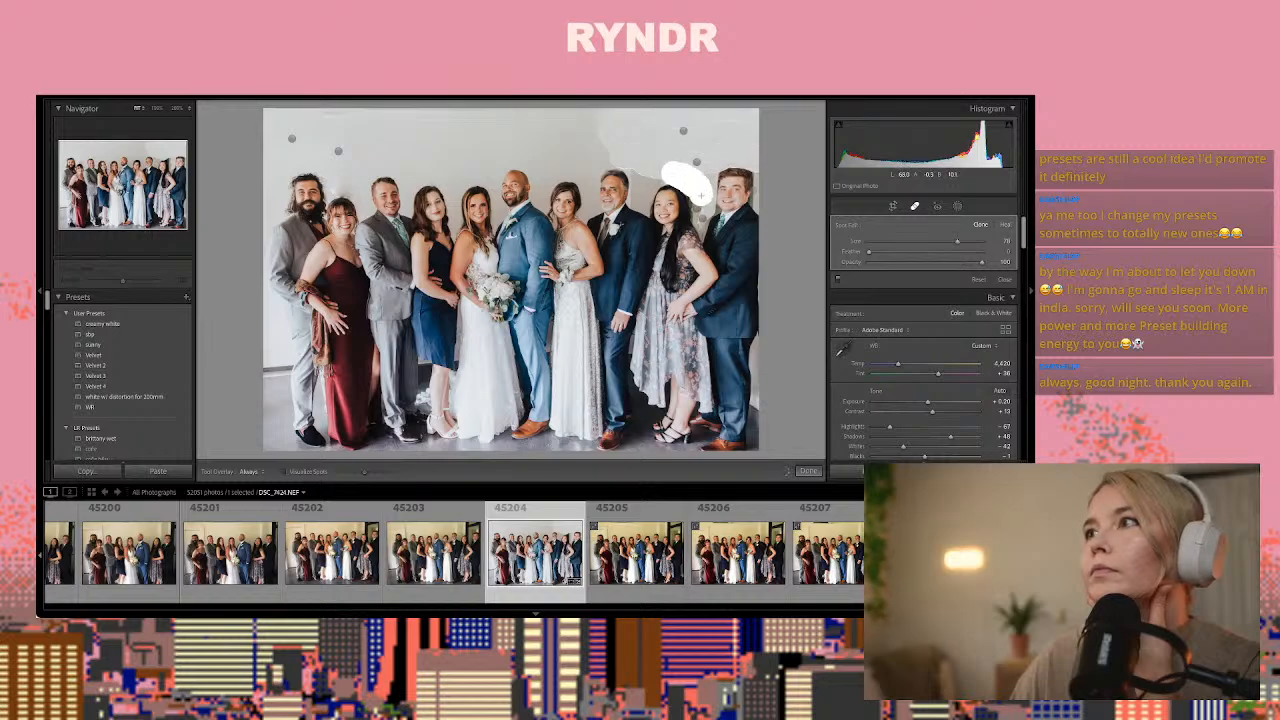
Clone over the dark gap from the rightmost woman's head down between her and the rightmost man, sampling the wall above
{"action": "left_click_drag", "start_coordinate": [702, 195], "coordinate": [703, 208]}
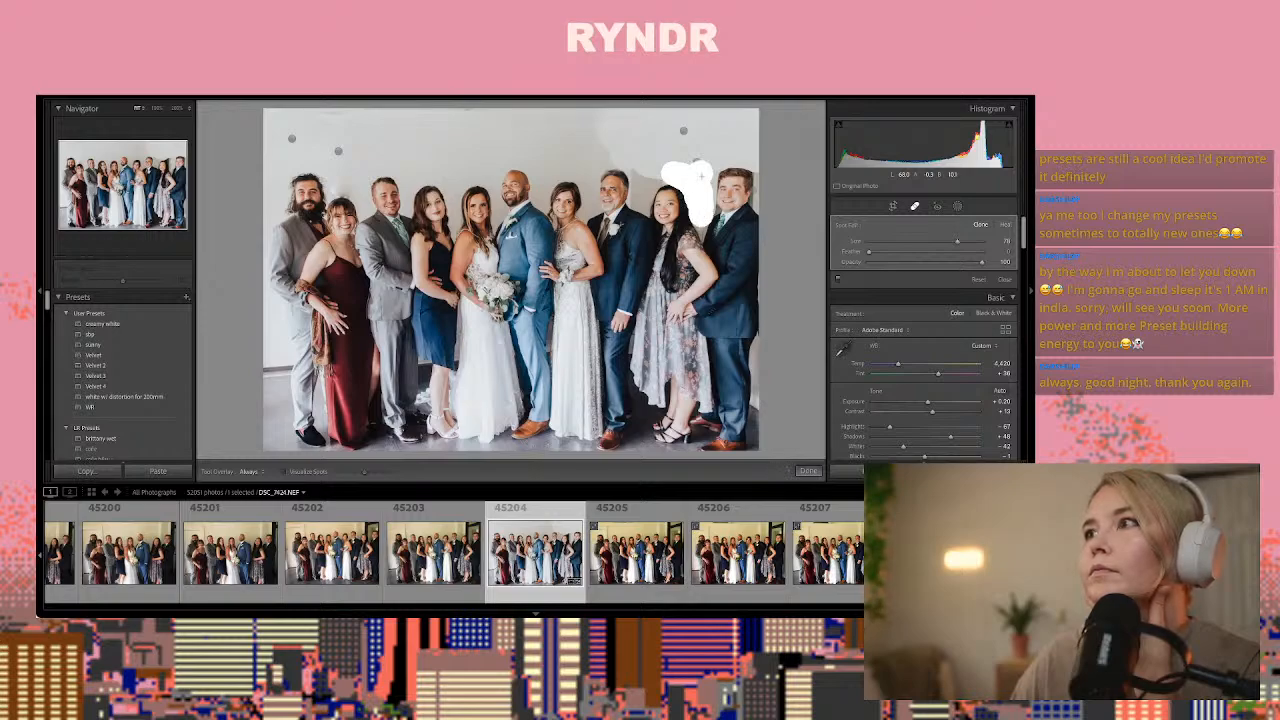
{"action": "left_click_drag", "start_coordinate": [702, 176], "coordinate": [703, 199]}
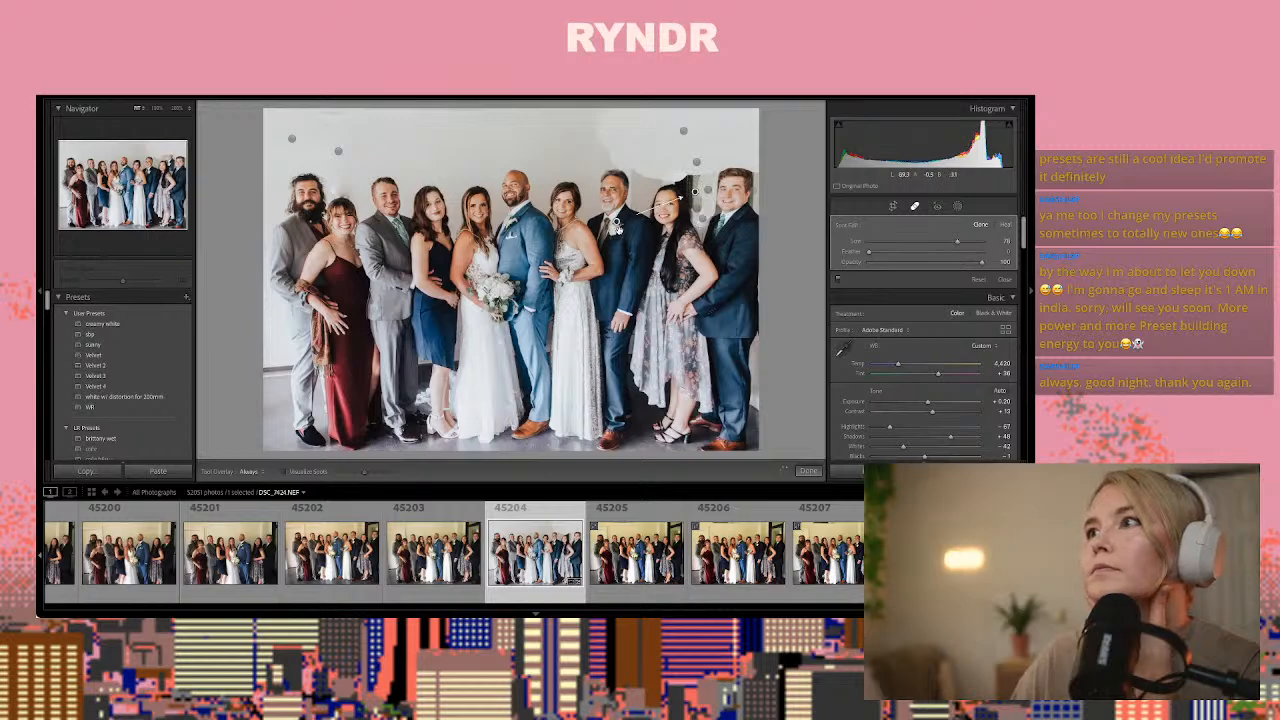
{"action": "left_click_drag", "start_coordinate": [617, 227], "coordinate": [659, 137]}
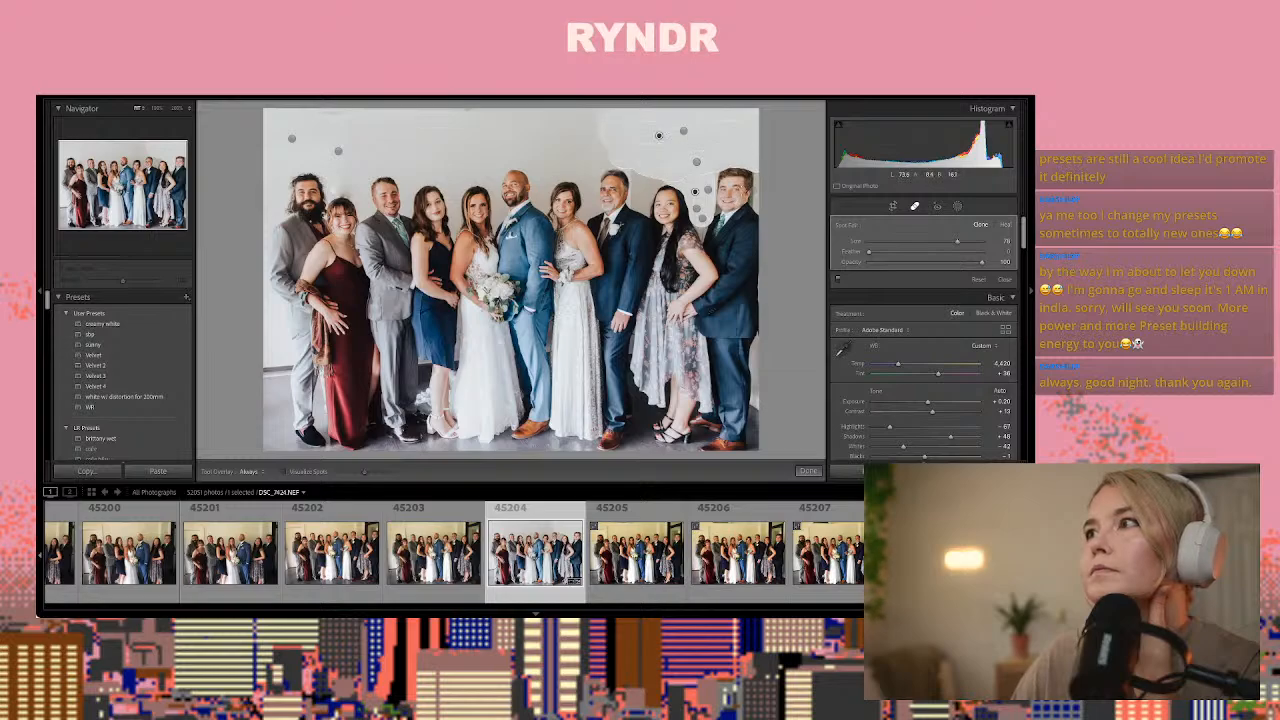
Try to clone over the wall edge beside the rightmost man's head with a small patch
{"action": "left_click_drag", "start_coordinate": [752, 173], "coordinate": [753, 189]}
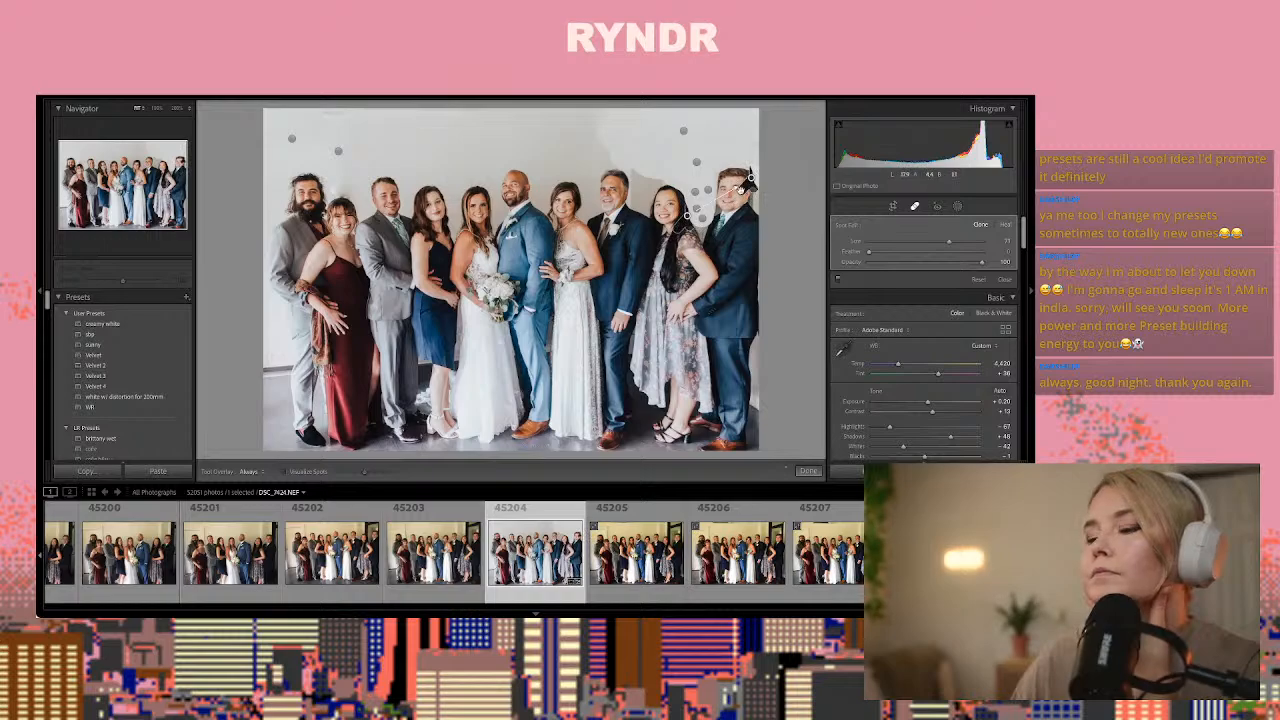
{"action": "key", "text": "Delete"}
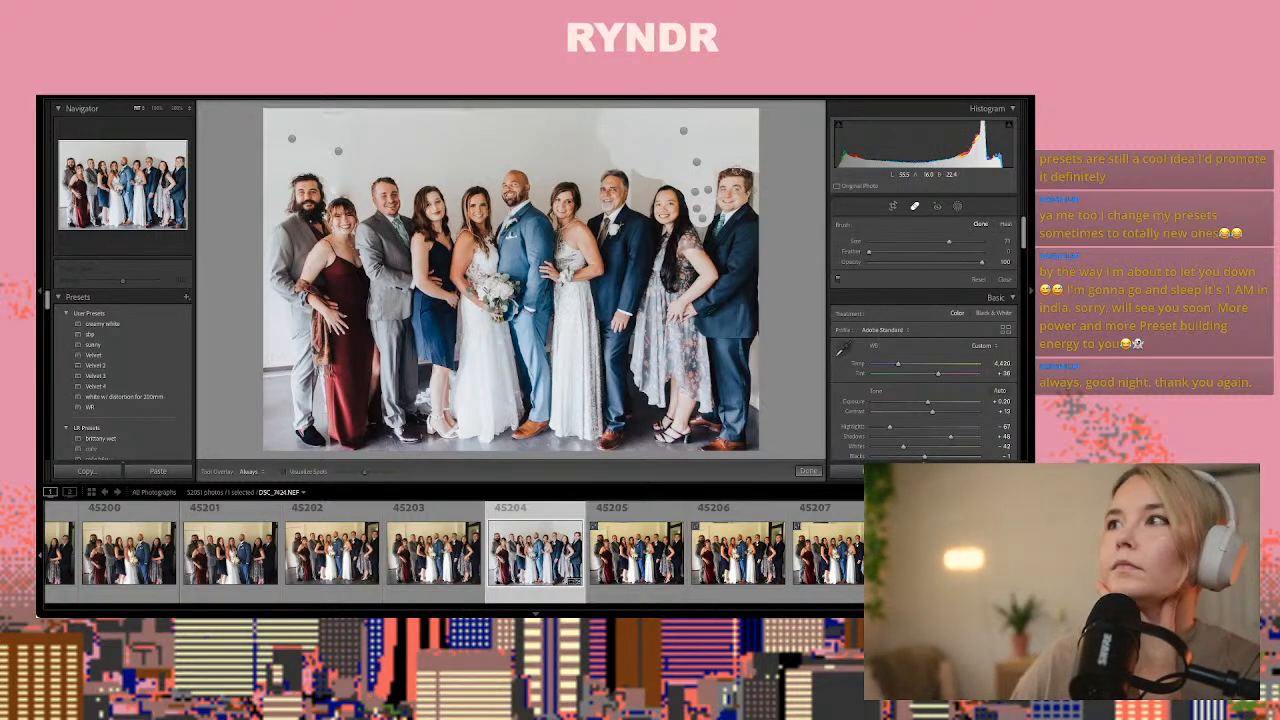
Paint a patch over the wall between the heads of the older man and the rightmost woman, and set it to Heal
{"action": "scroll", "coordinate": [738, 172], "scroll_direction": "up", "scroll_amount": 2}
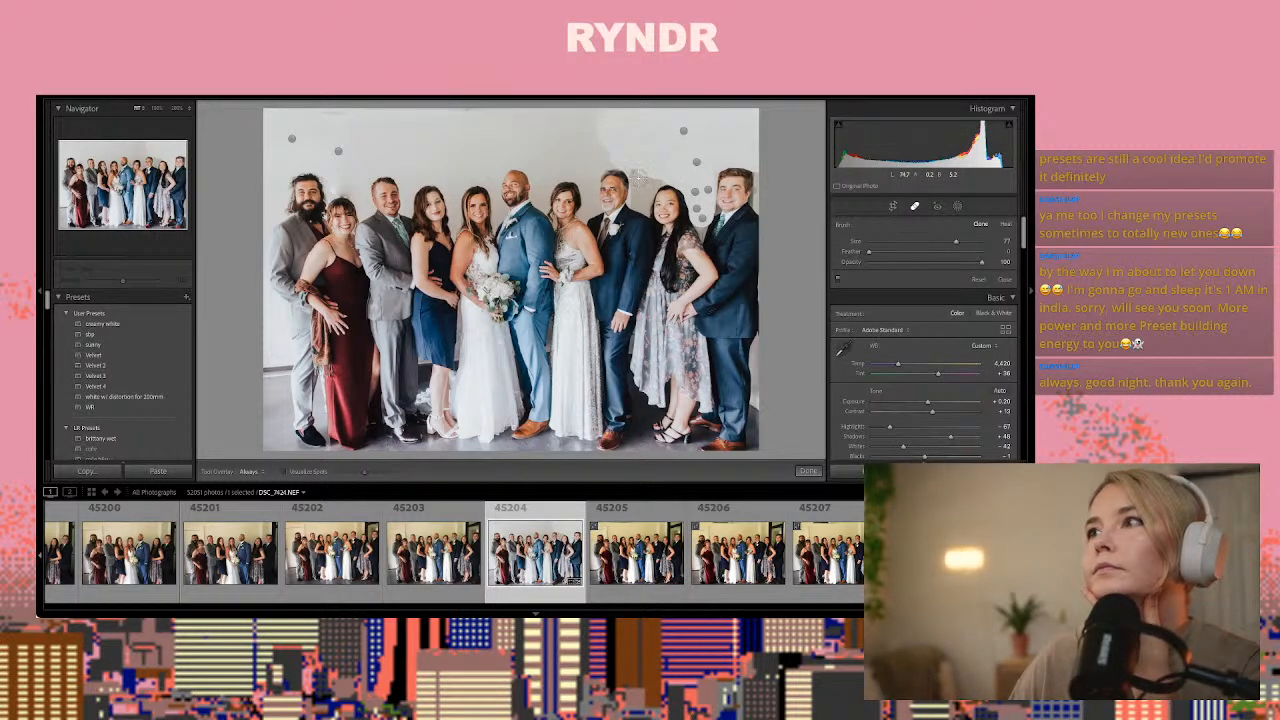
{"action": "mouse_move", "coordinate": [636, 176]}
{"action": "left_mouse_down"}
{"action": "mouse_move", "coordinate": [656, 178]}
{"action": "mouse_move", "coordinate": [644, 191]}
{"action": "left_mouse_up"}
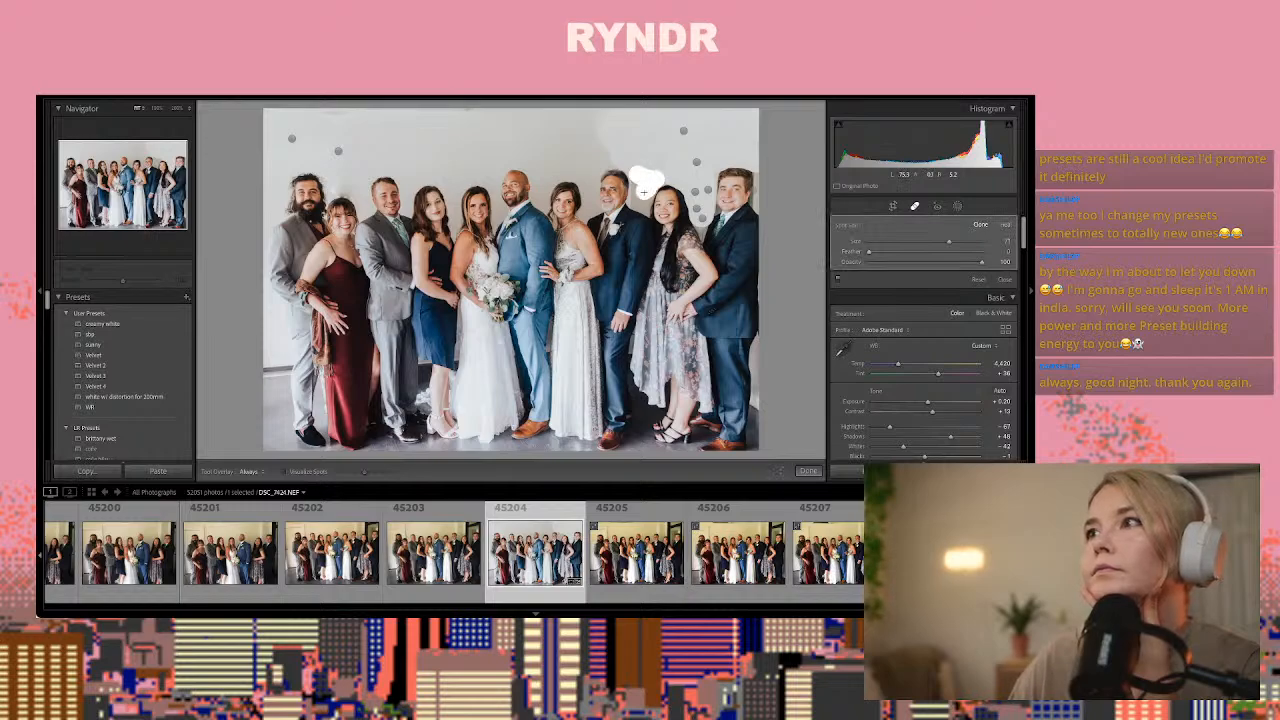
{"action": "left_click", "coordinate": [1004, 225]}
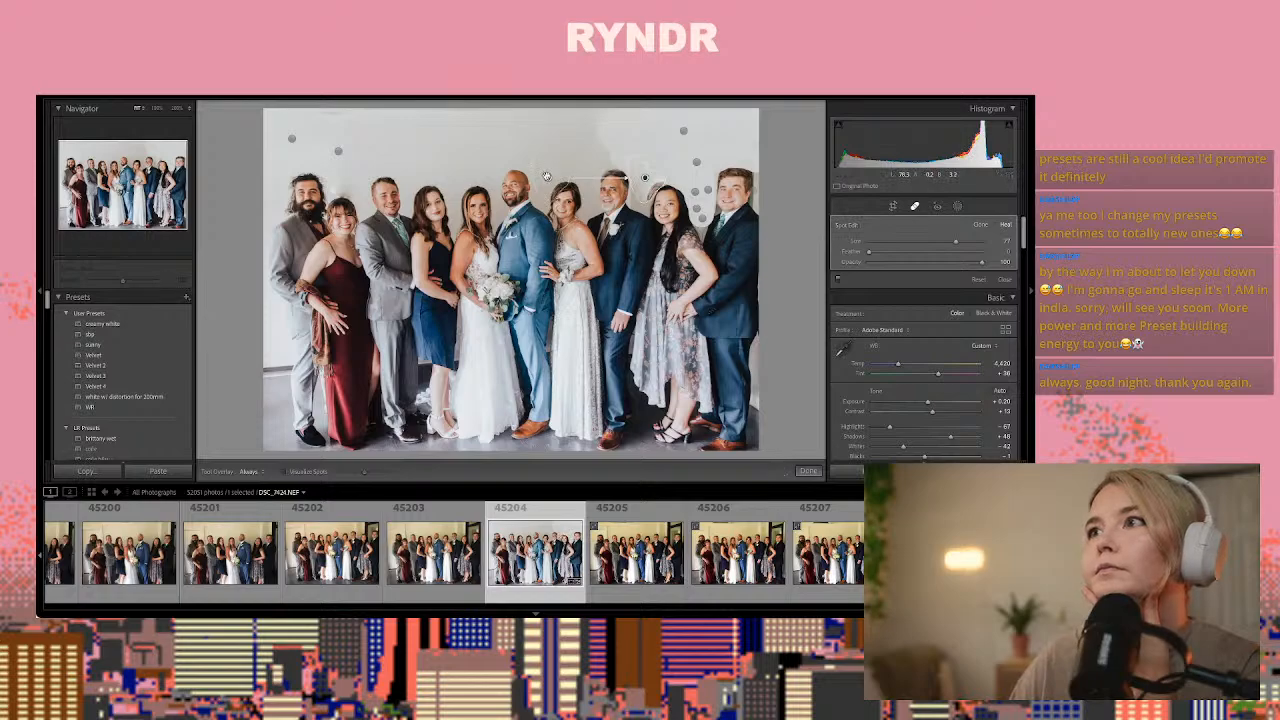
Resample the last patch from plain wall, and heal a vertical strip from the photo's upper edge toward the older man's head
{"action": "left_click_drag", "start_coordinate": [548, 178], "coordinate": [545, 160]}
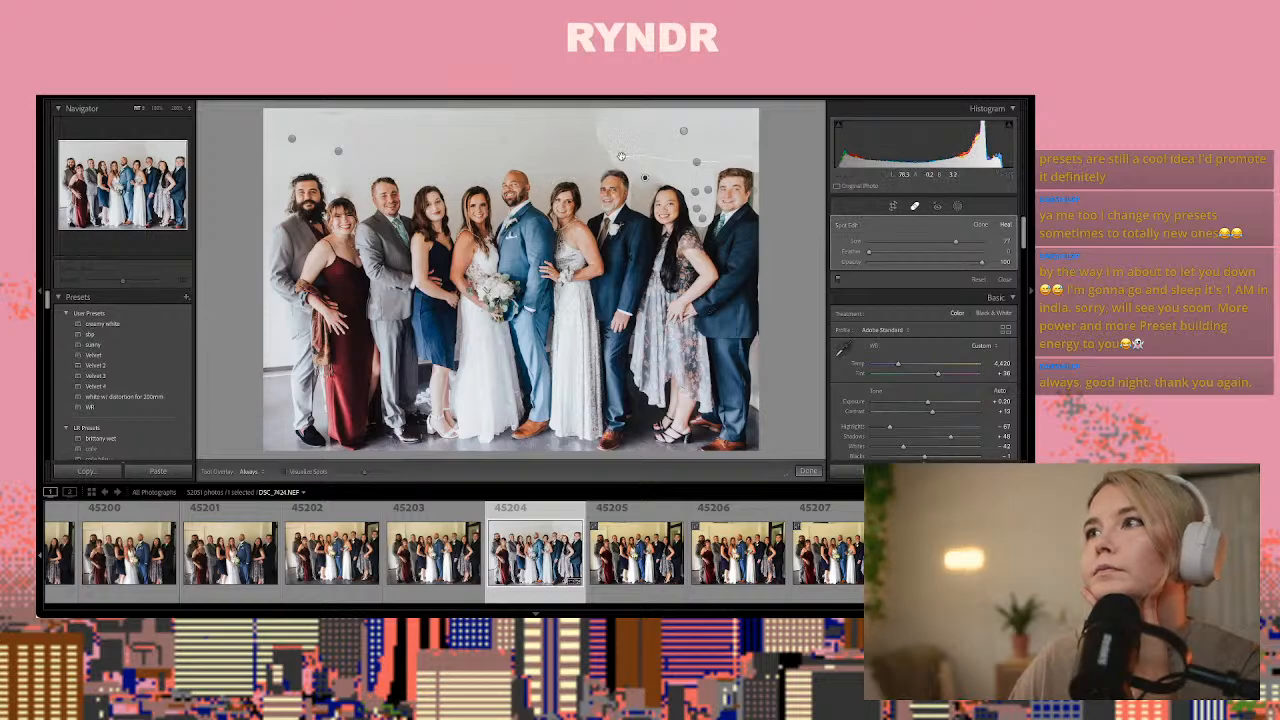
{"action": "left_click_drag", "start_coordinate": [596, 131], "coordinate": [594, 116]}
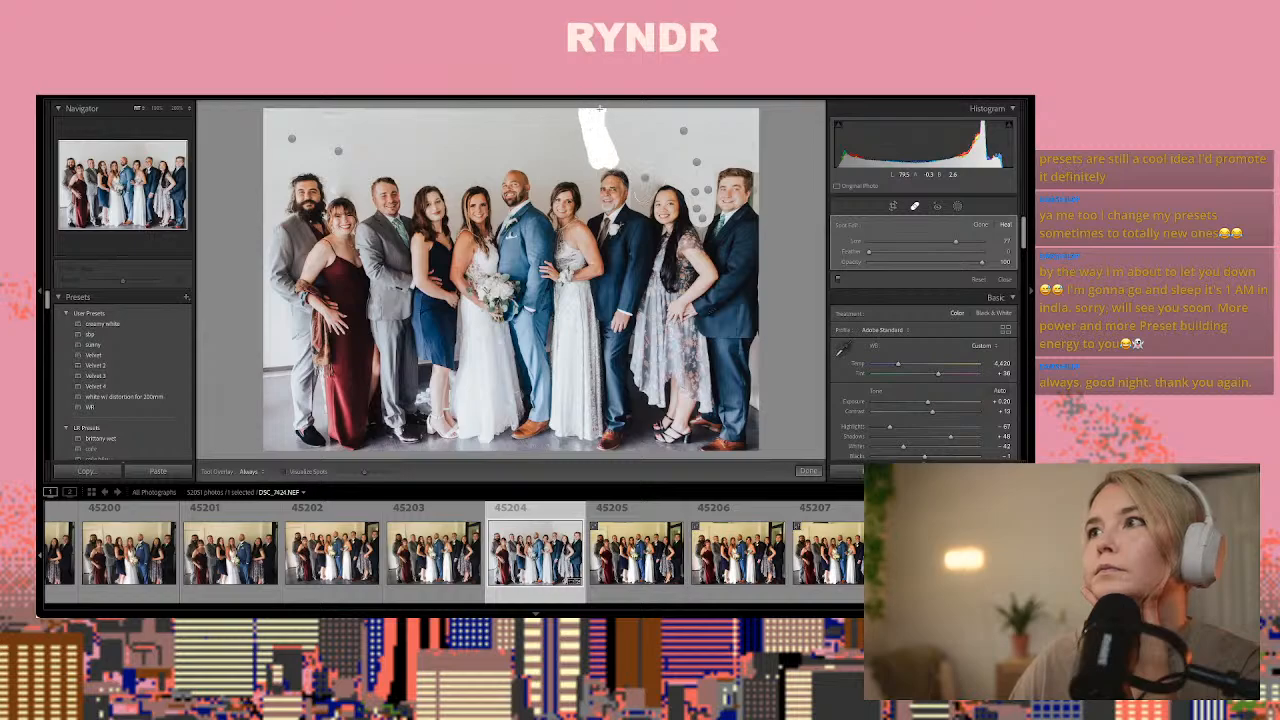
{"action": "left_click_drag", "start_coordinate": [619, 155], "coordinate": [622, 157]}
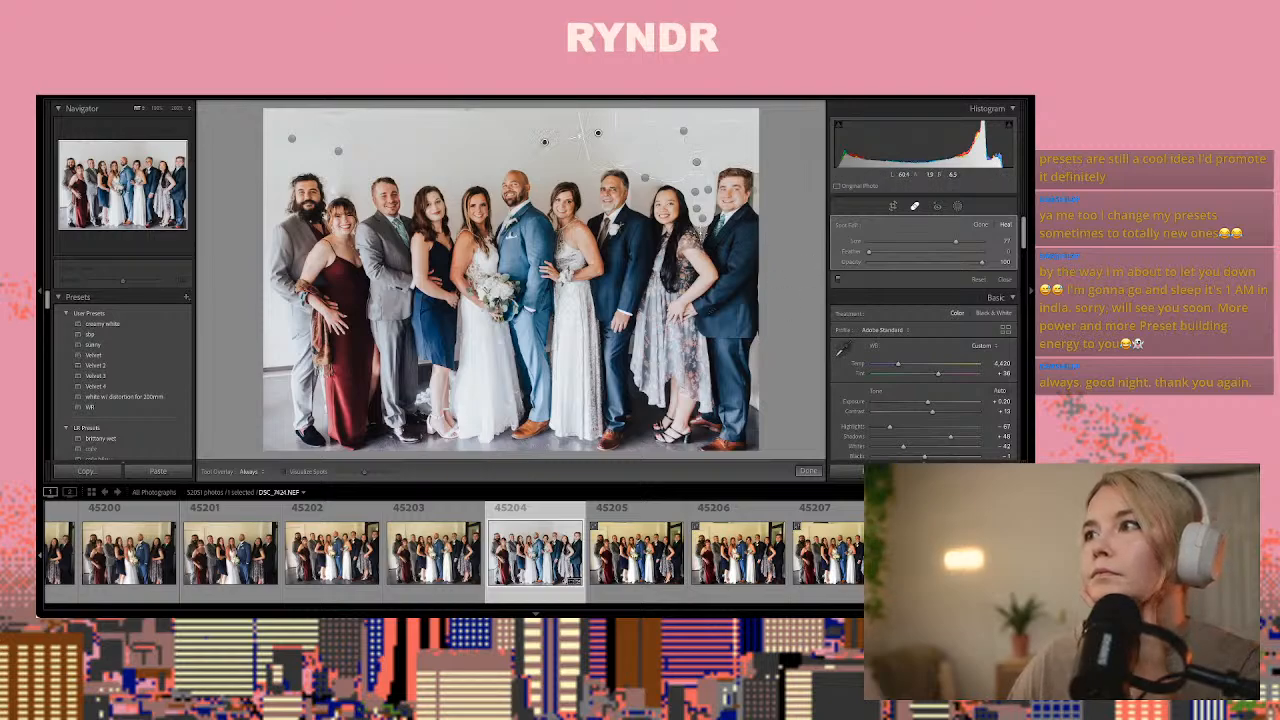
{"action": "left_click", "coordinate": [808, 470]}
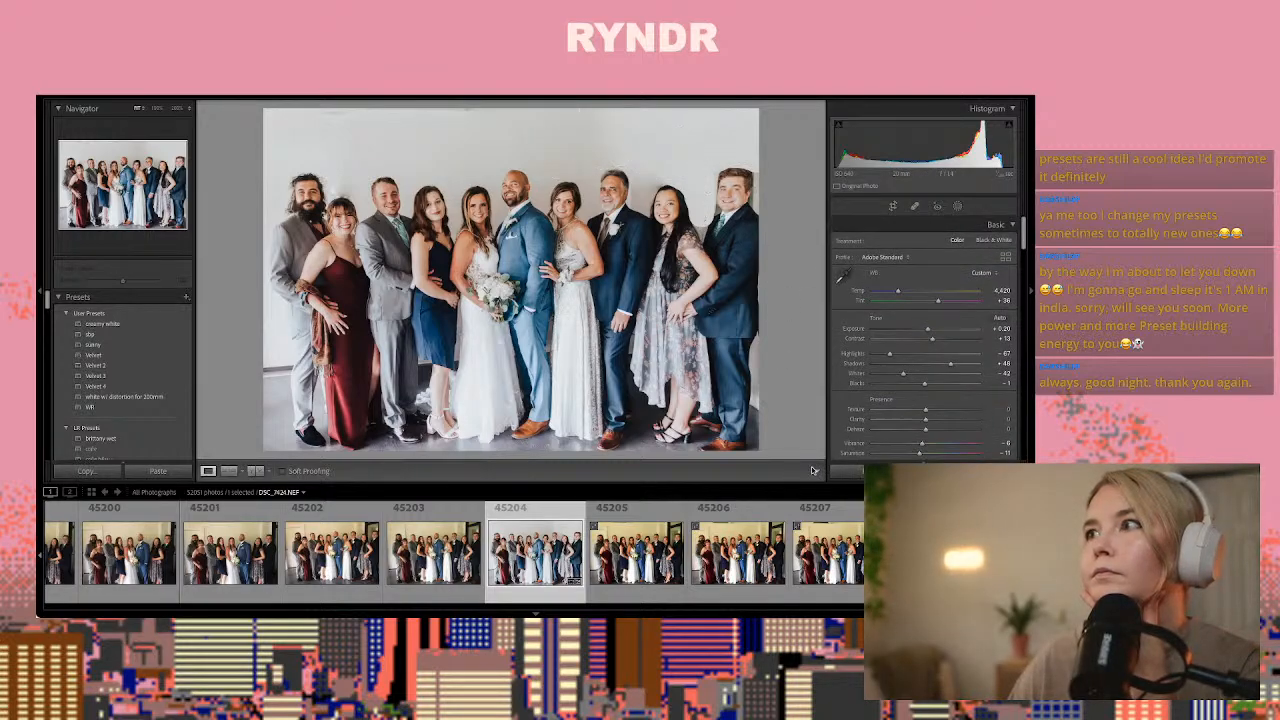
Heal the patch edge on the wall between the rightmost woman and man, closely along his hair and cheek, using a smaller brush
{"action": "left_click", "coordinate": [720, 190]}
{"action": "mouse_move", "coordinate": [720, 190]}
{"action": "left_mouse_down"}
{"action": "mouse_move", "coordinate": [520, 297]}
{"action": "mouse_move", "coordinate": [484, 241]}
{"action": "left_mouse_up"}
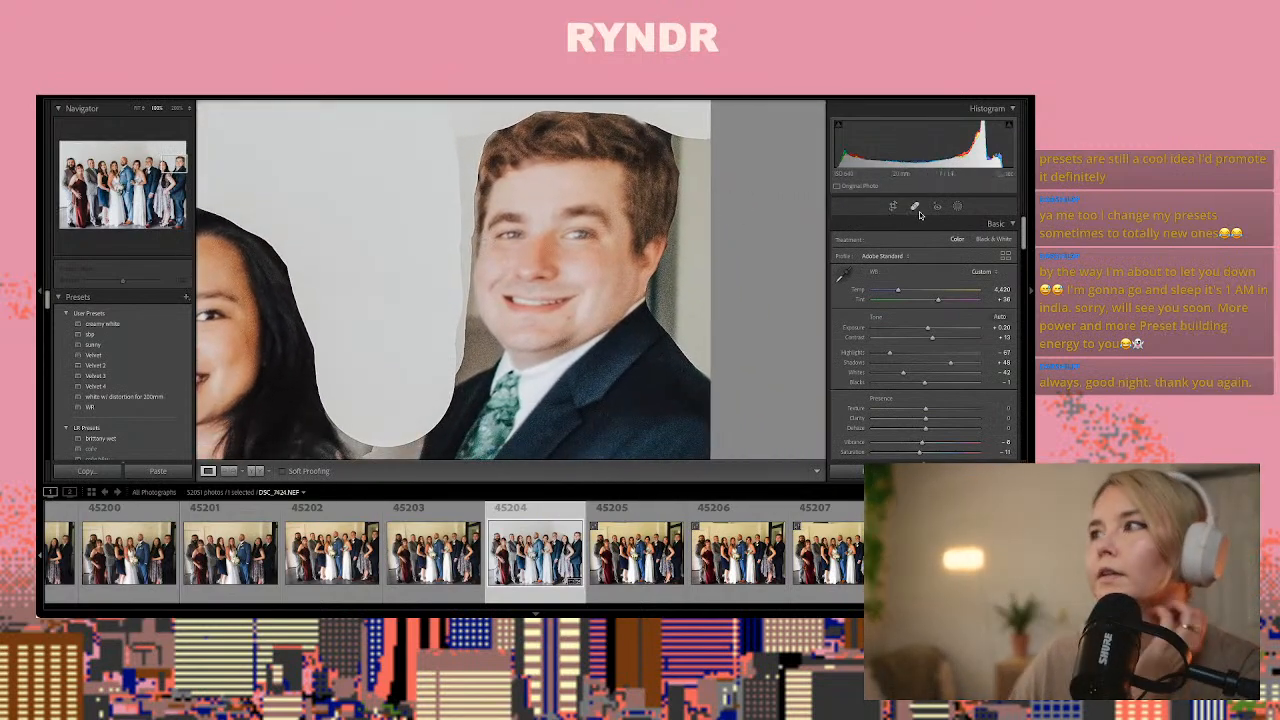
{"action": "key", "text": "q"}
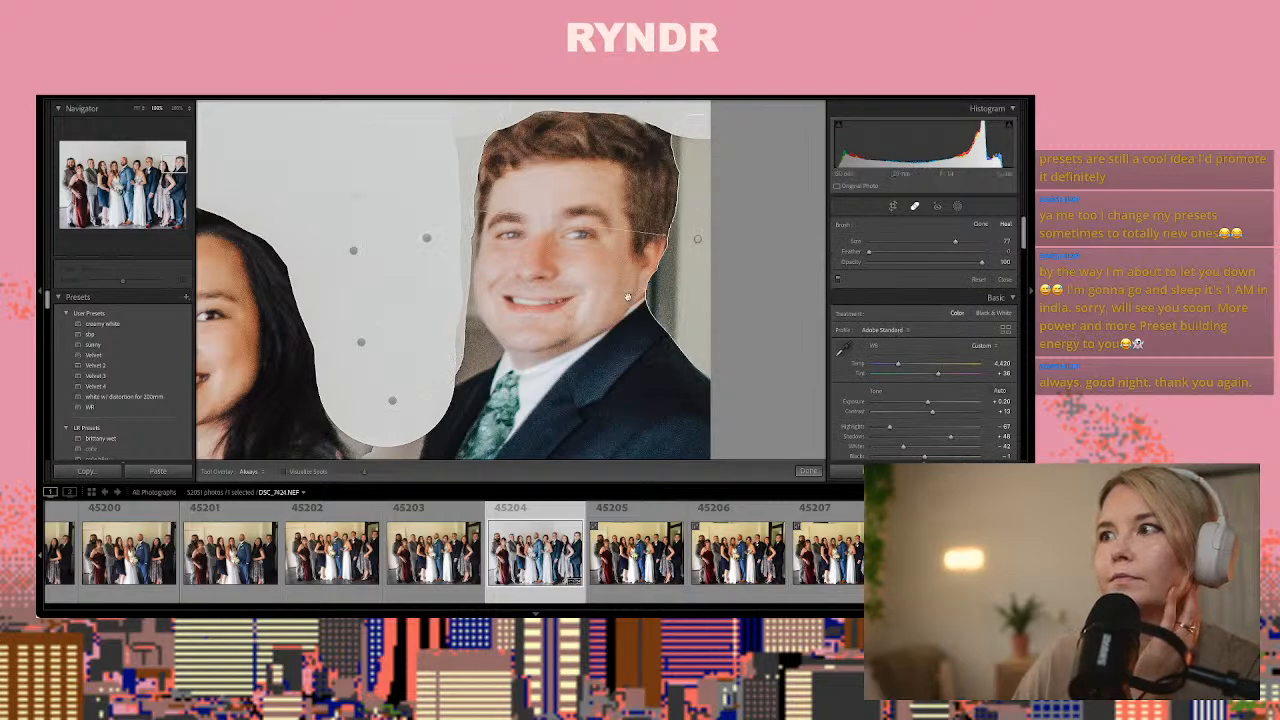
{"action": "scroll", "coordinate": [490, 350], "scroll_direction": "down", "scroll_amount": 5}
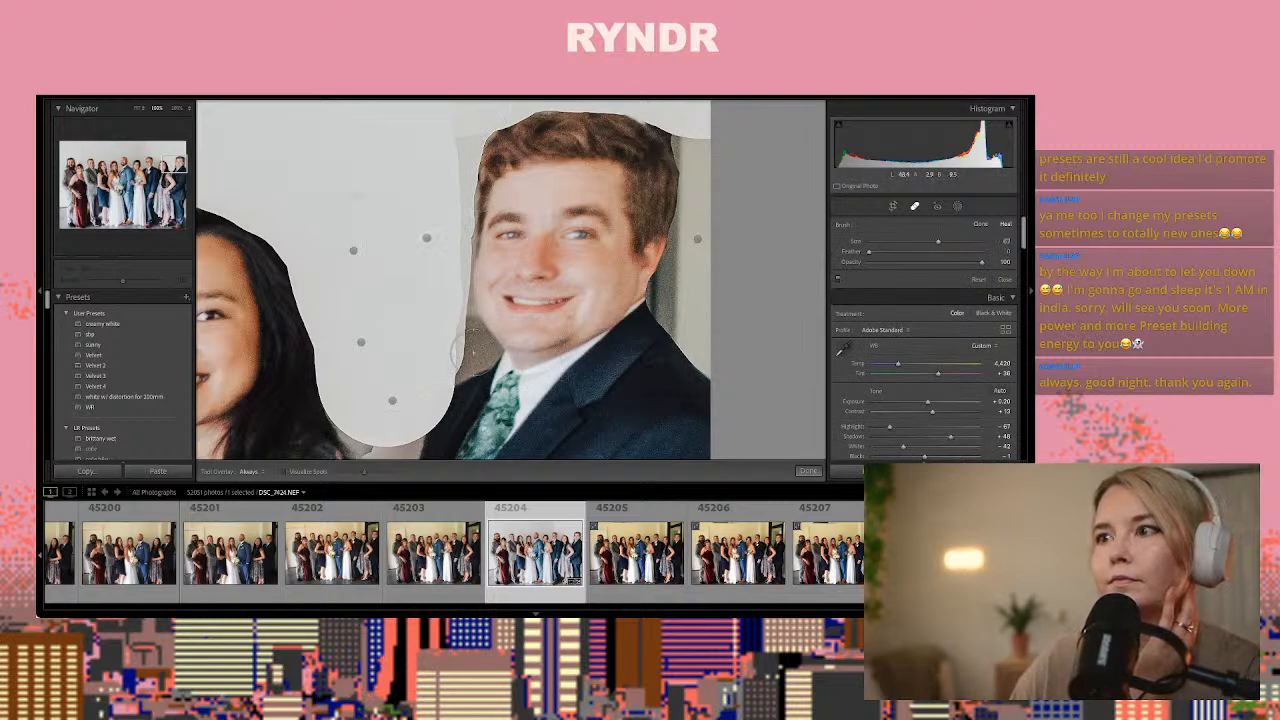
{"action": "mouse_move", "coordinate": [474, 346]}
{"action": "left_mouse_down"}
{"action": "mouse_move", "coordinate": [444, 368]}
{"action": "mouse_move", "coordinate": [456, 252]}
{"action": "mouse_move", "coordinate": [464, 272]}
{"action": "mouse_move", "coordinate": [451, 172]}
{"action": "mouse_move", "coordinate": [458, 120]}
{"action": "mouse_move", "coordinate": [478, 108]}
{"action": "left_mouse_up"}
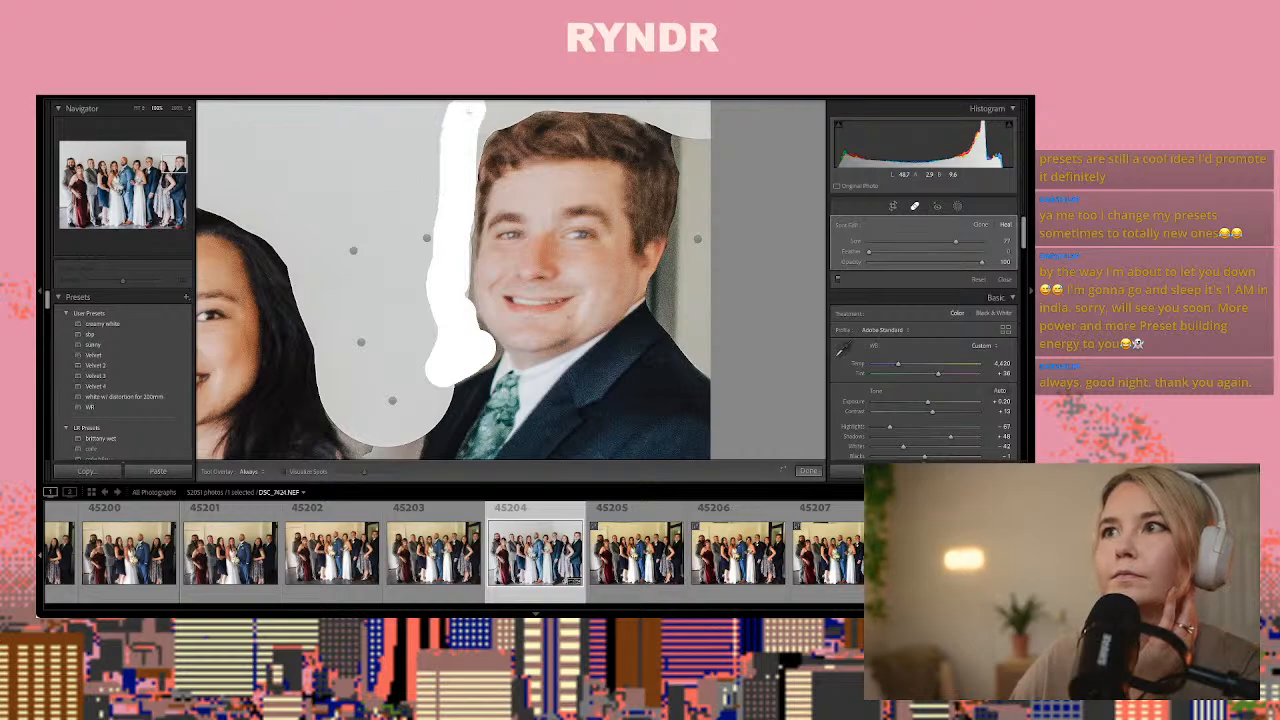
{"action": "left_click_drag", "start_coordinate": [448, 157], "coordinate": [448, 157]}
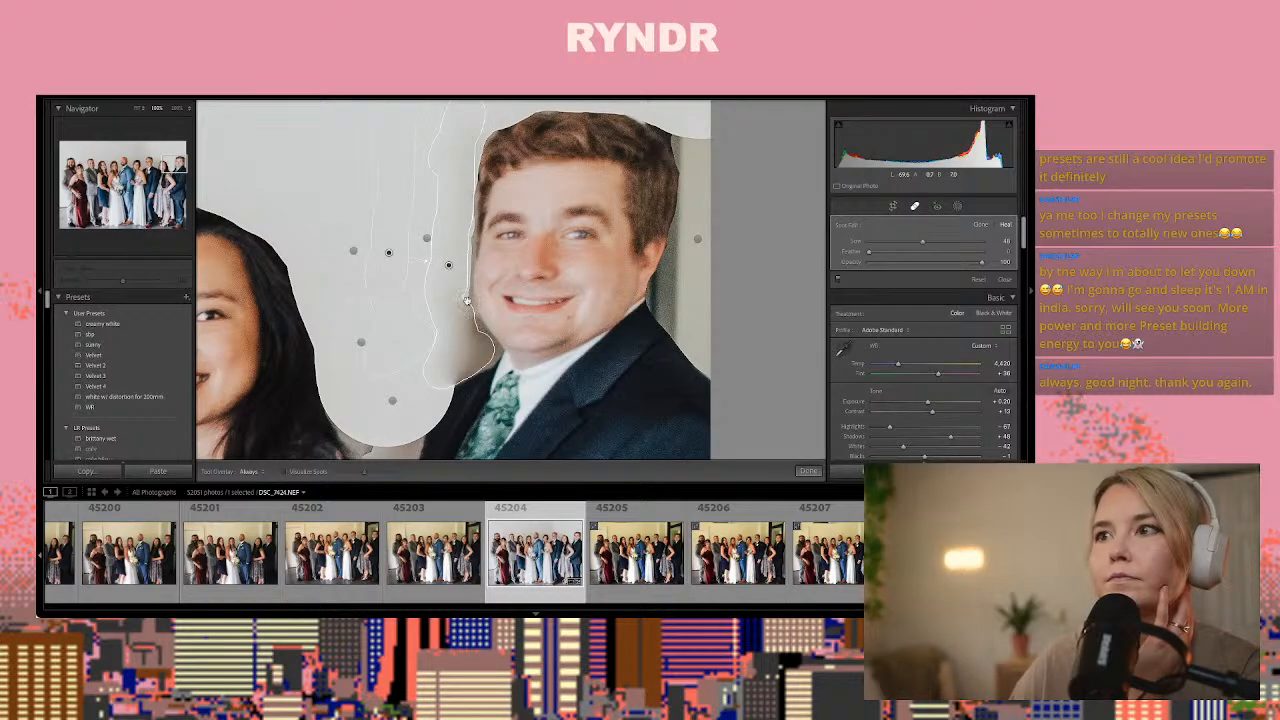
{"action": "key", "text": "ctrl+z"}
{"action": "key", "text": "ctrl+y"}
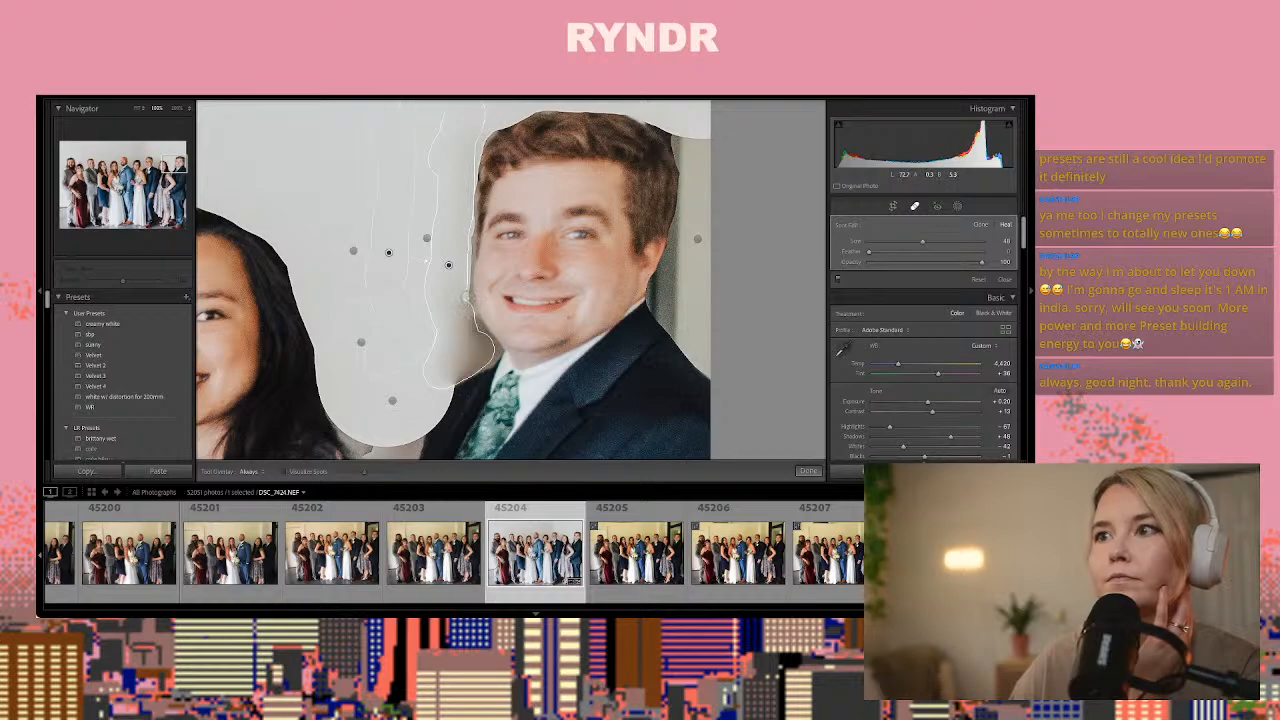
{"action": "left_click_drag", "start_coordinate": [466, 296], "coordinate": [470, 214]}
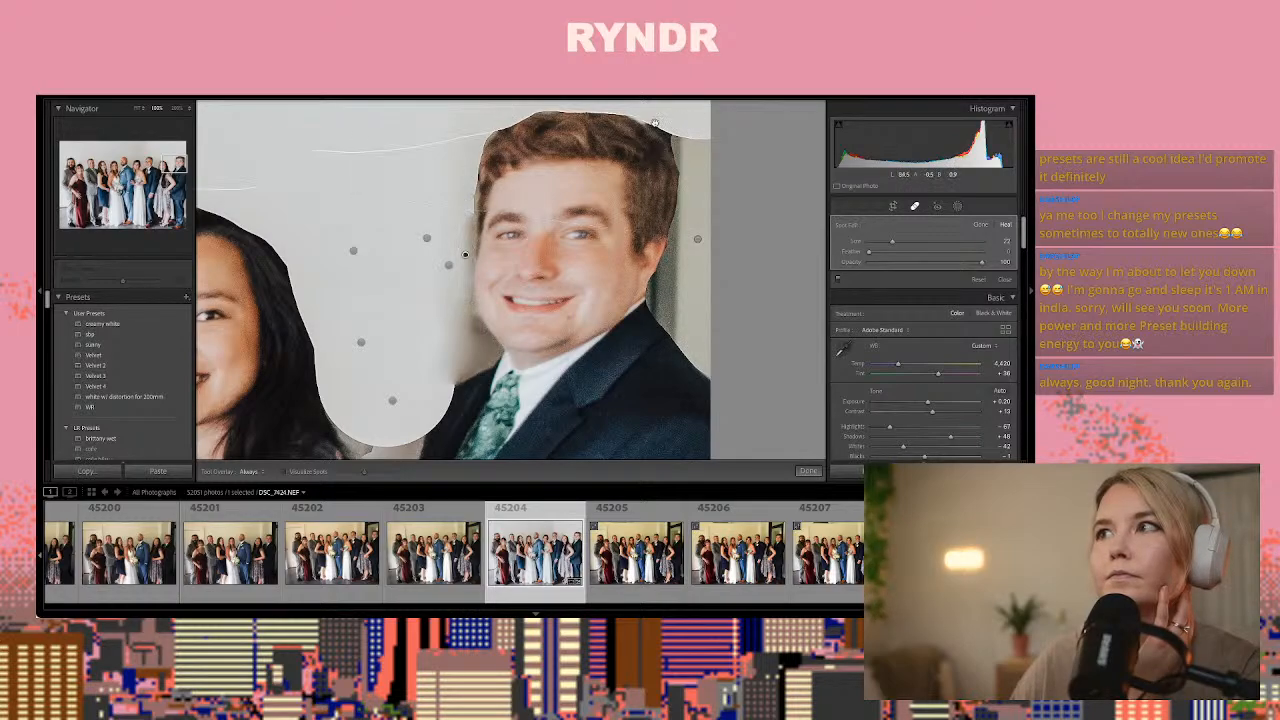
Heal the jagged hair edge along the crown of the rightmost man's head with small strokes, and finish the spot removal
{"action": "left_click_drag", "start_coordinate": [648, 122], "coordinate": [676, 151]}
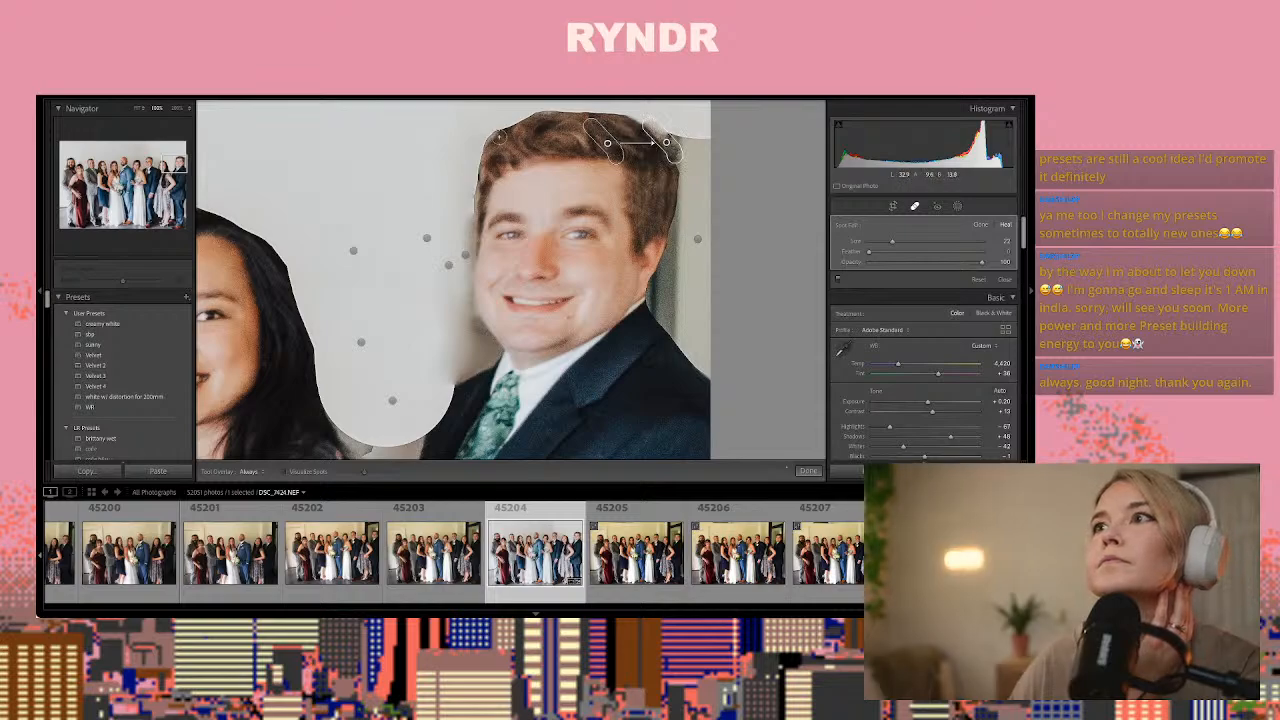
{"action": "mouse_move", "coordinate": [496, 140]}
{"action": "left_mouse_down"}
{"action": "mouse_move", "coordinate": [545, 118]}
{"action": "mouse_move", "coordinate": [620, 121]}
{"action": "left_mouse_up"}
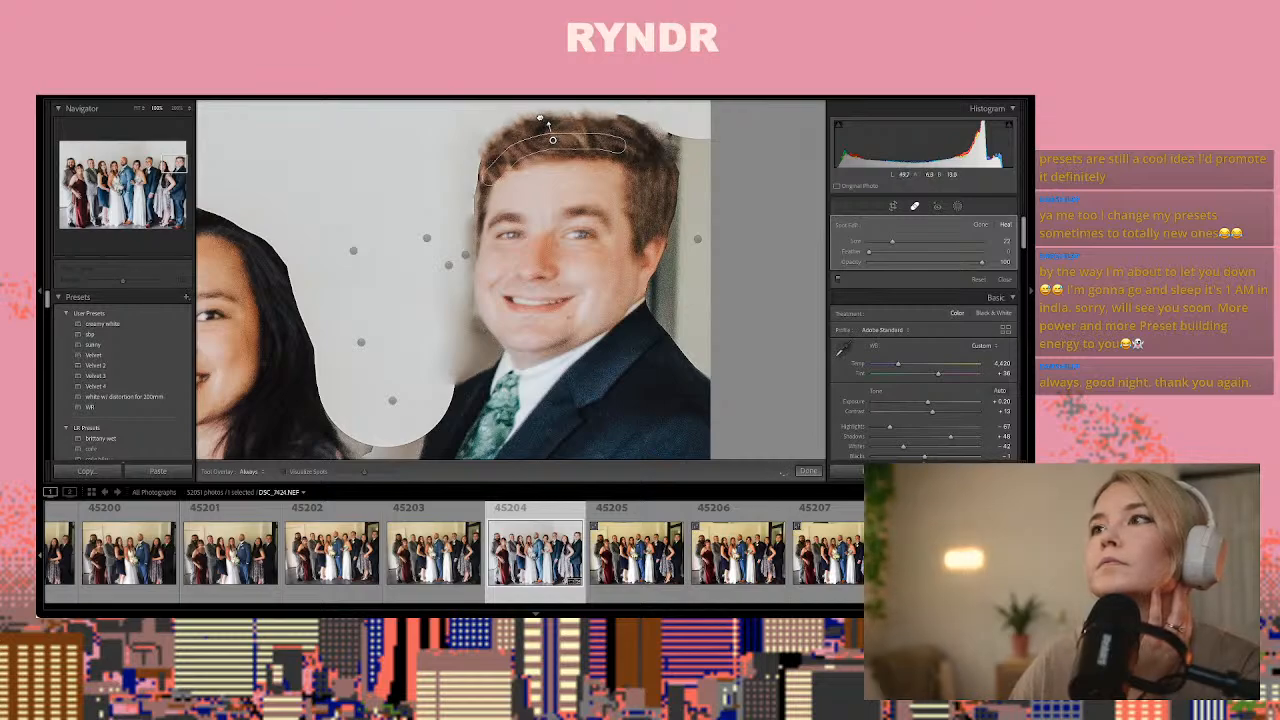
{"action": "left_click", "coordinate": [808, 470]}
{"action": "left_click", "coordinate": [697, 377]}
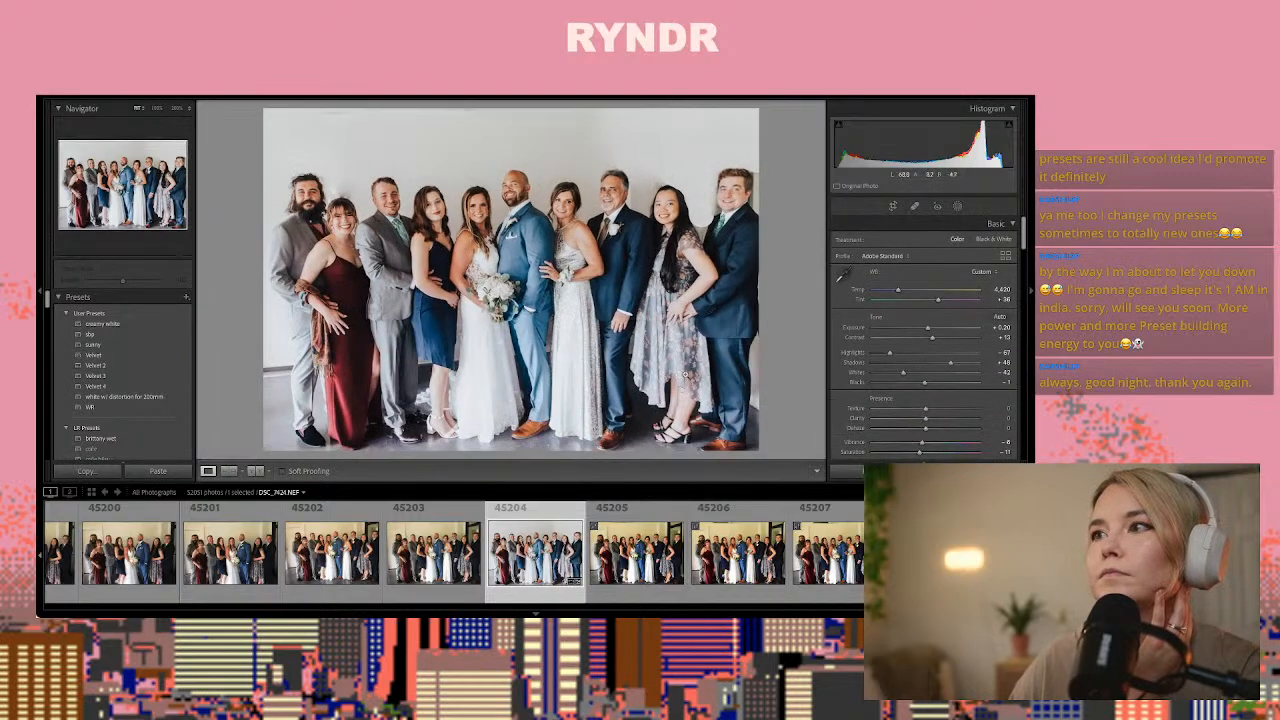
Heal the gap between the rightmost woman's shoulder and the man's jacket, sampling the clean wall above between their heads
{"action": "left_click", "coordinate": [702, 234]}
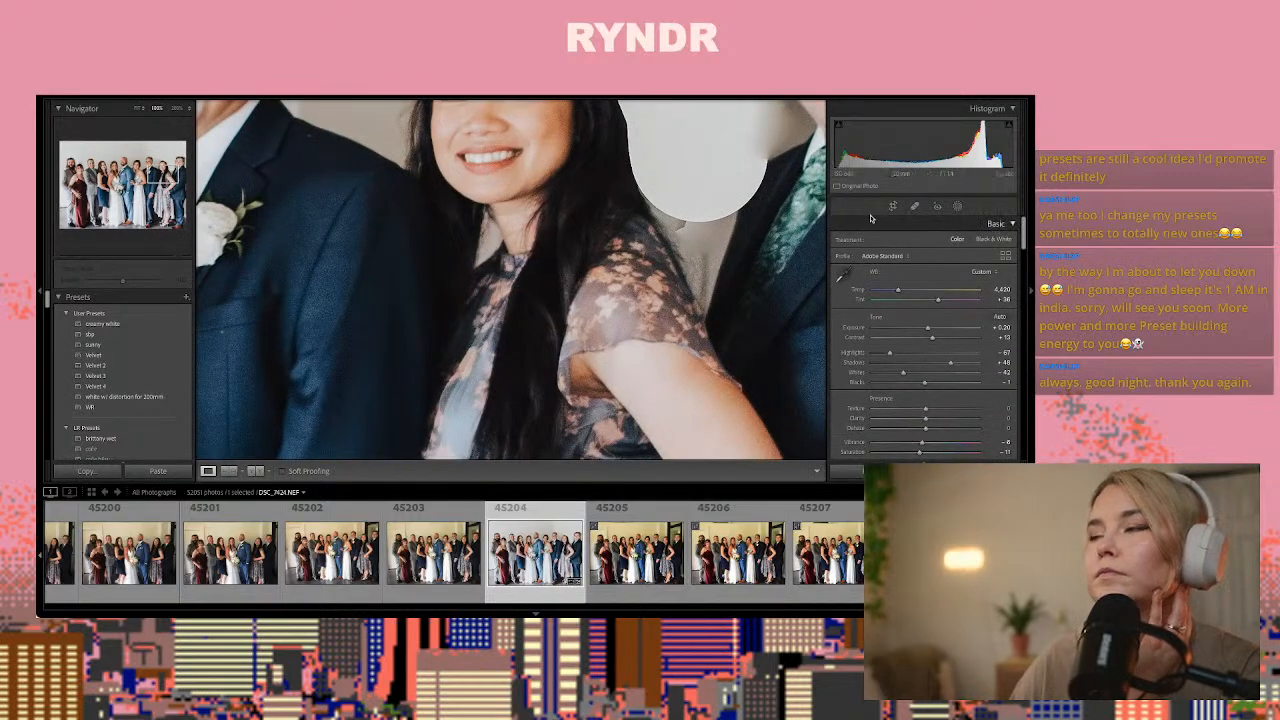
{"action": "left_click", "coordinate": [918, 206]}
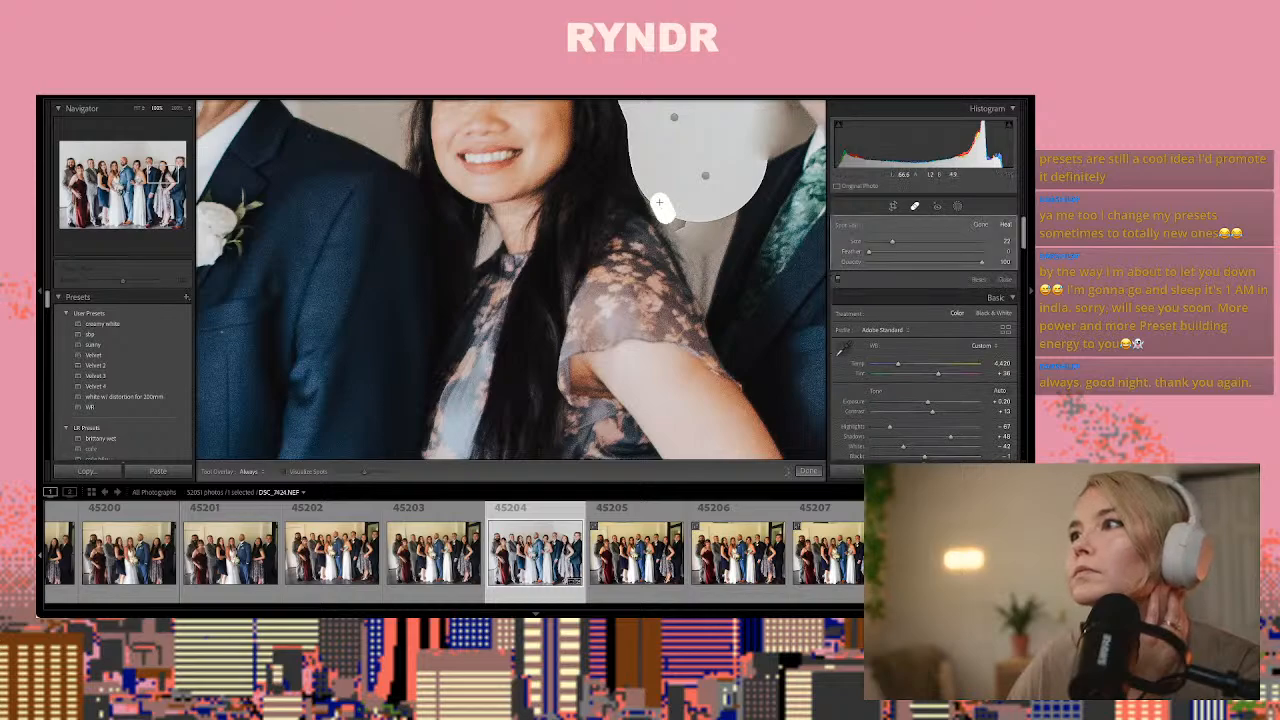
{"action": "mouse_move", "coordinate": [659, 202]}
{"action": "left_mouse_down"}
{"action": "mouse_move", "coordinate": [718, 227]}
{"action": "mouse_move", "coordinate": [732, 213]}
{"action": "mouse_move", "coordinate": [686, 218]}
{"action": "mouse_move", "coordinate": [707, 240]}
{"action": "mouse_move", "coordinate": [724, 207]}
{"action": "mouse_move", "coordinate": [678, 211]}
{"action": "mouse_move", "coordinate": [702, 259]}
{"action": "left_mouse_up"}
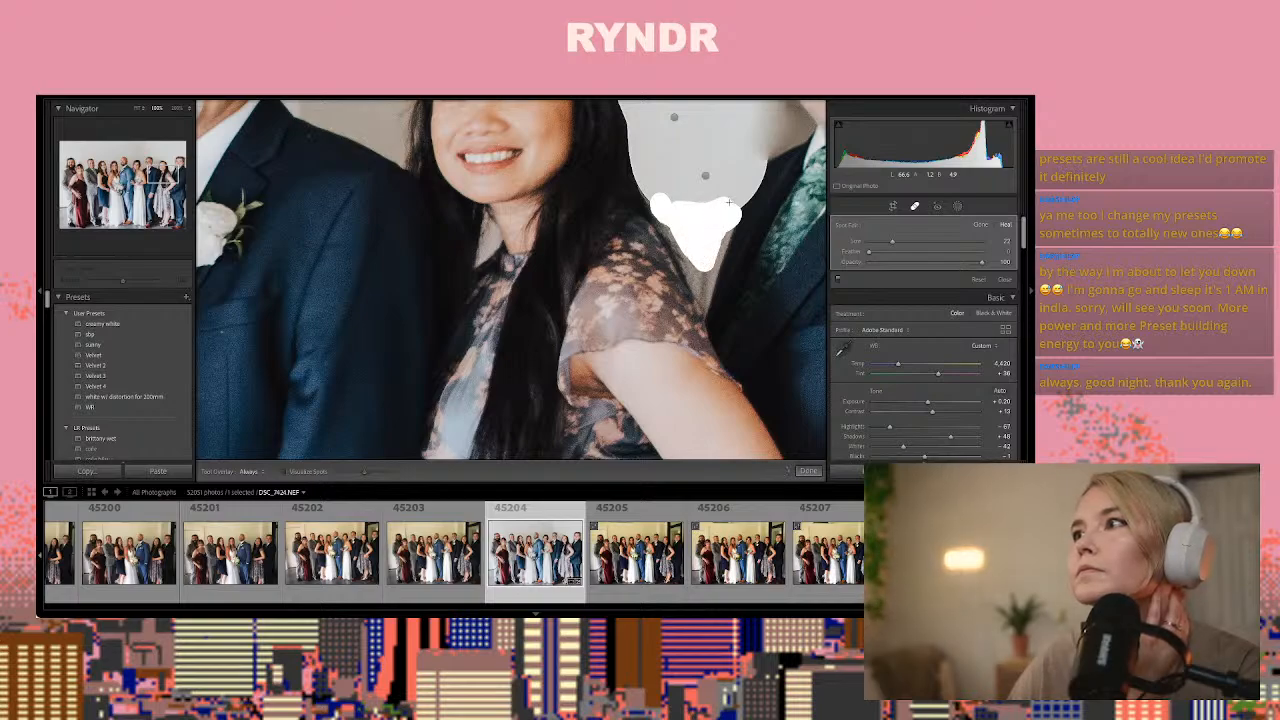
{"action": "mouse_move", "coordinate": [729, 202]}
{"action": "left_mouse_down"}
{"action": "mouse_move", "coordinate": [668, 201]}
{"action": "mouse_move", "coordinate": [668, 214]}
{"action": "left_mouse_up"}
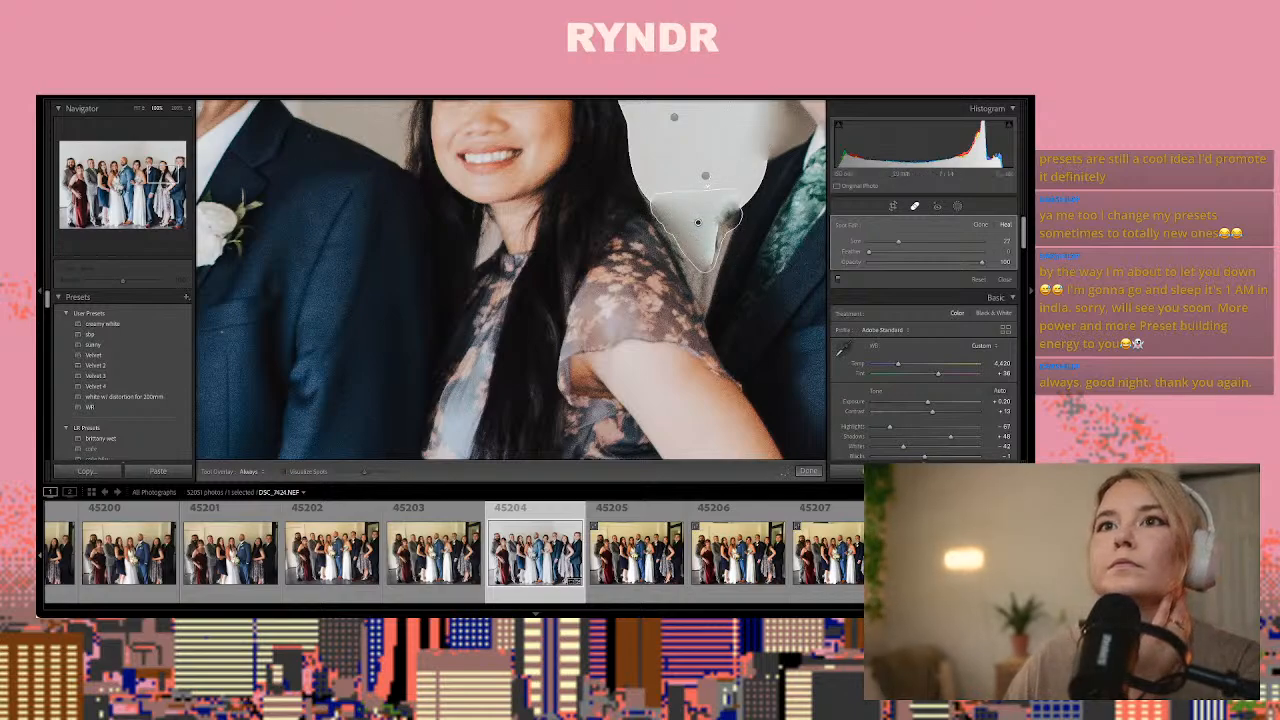
{"action": "left_click", "coordinate": [166, 176]}
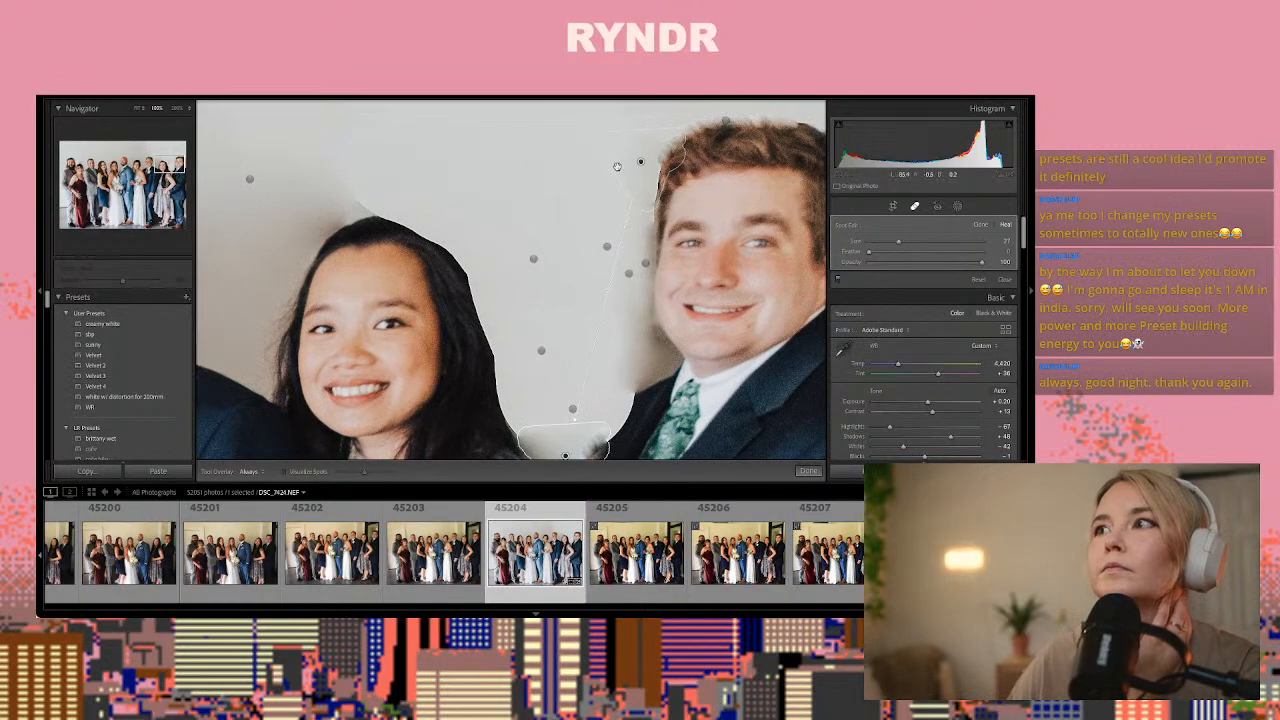
{"action": "left_click_drag", "start_coordinate": [628, 166], "coordinate": [575, 175]}
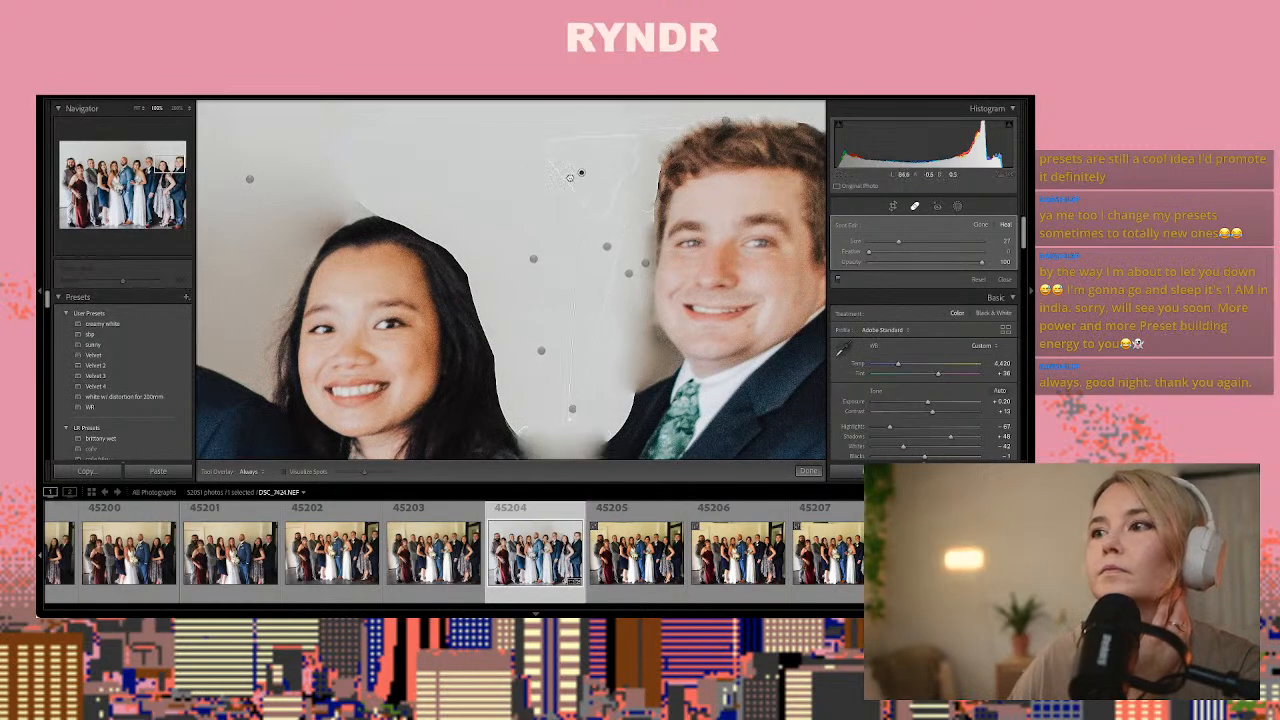
{"action": "left_click", "coordinate": [808, 471]}
{"action": "left_click", "coordinate": [762, 446]}
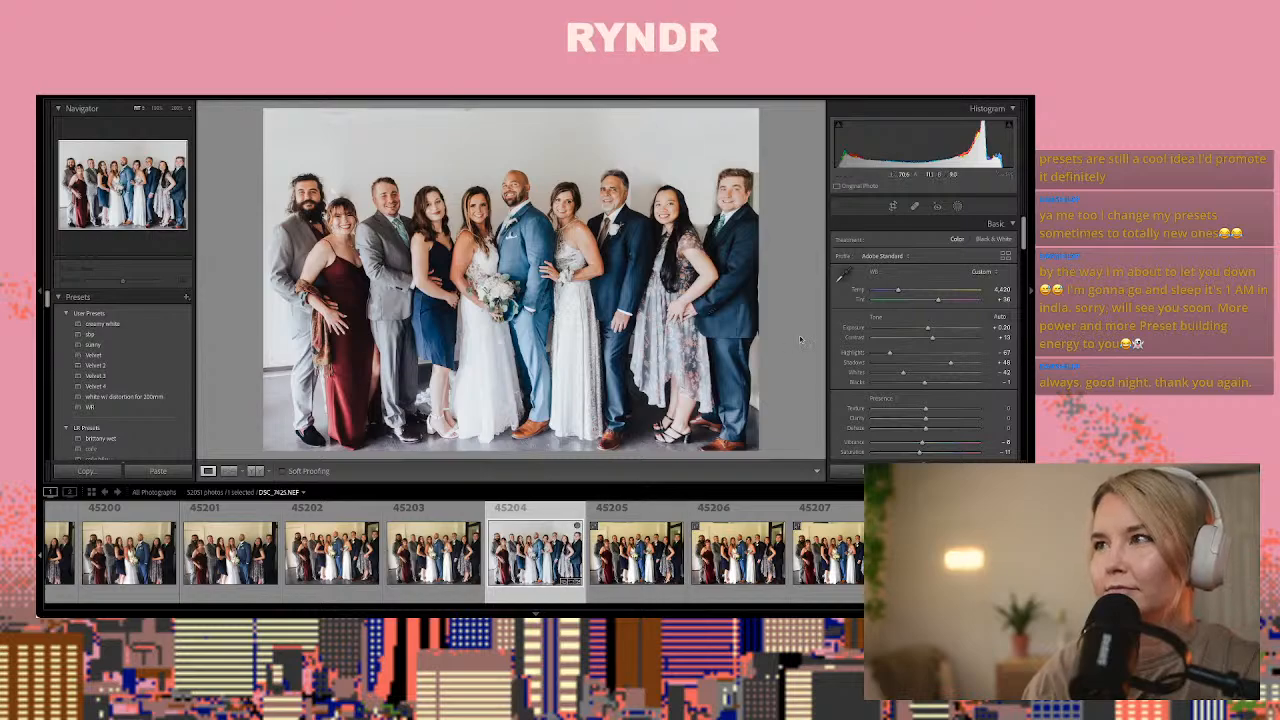
Heal the wall on the outer side of the rightmost man's head and the patch between the older man and rightmost woman
{"action": "left_click", "coordinate": [913, 209]}
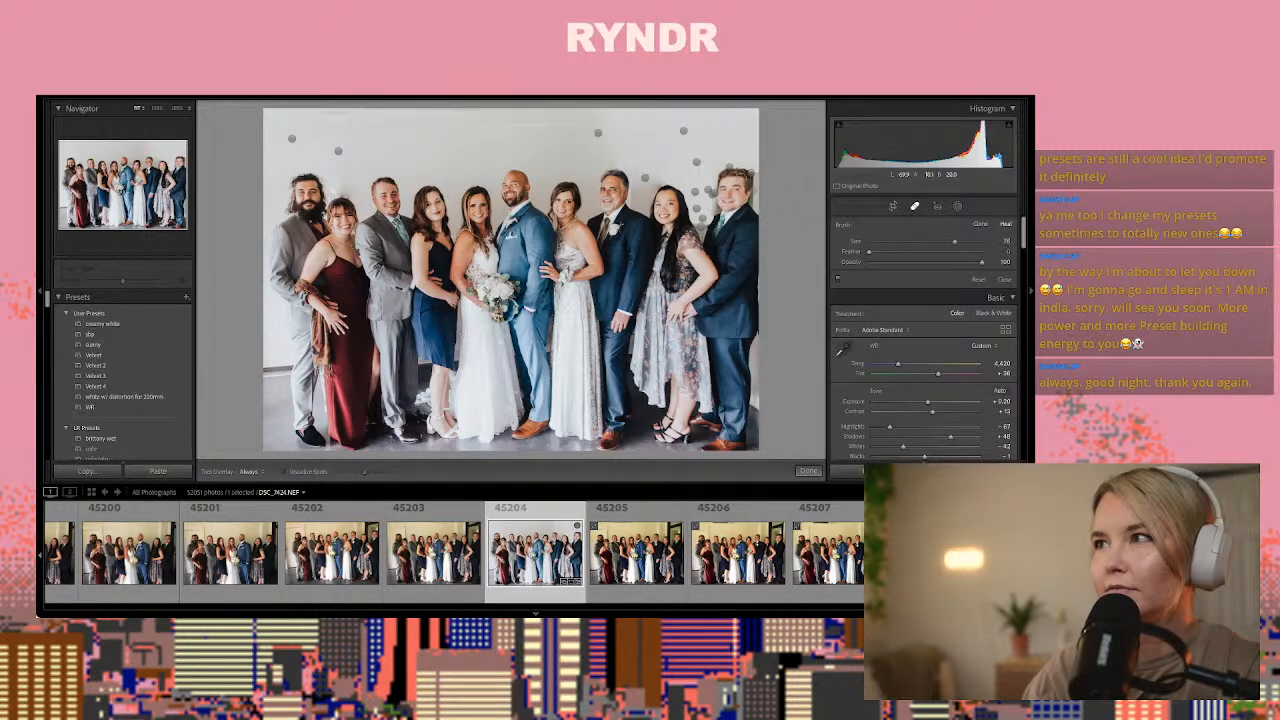
{"action": "left_click", "coordinate": [740, 184]}
{"action": "left_click_drag", "start_coordinate": [740, 193], "coordinate": [744, 190]}
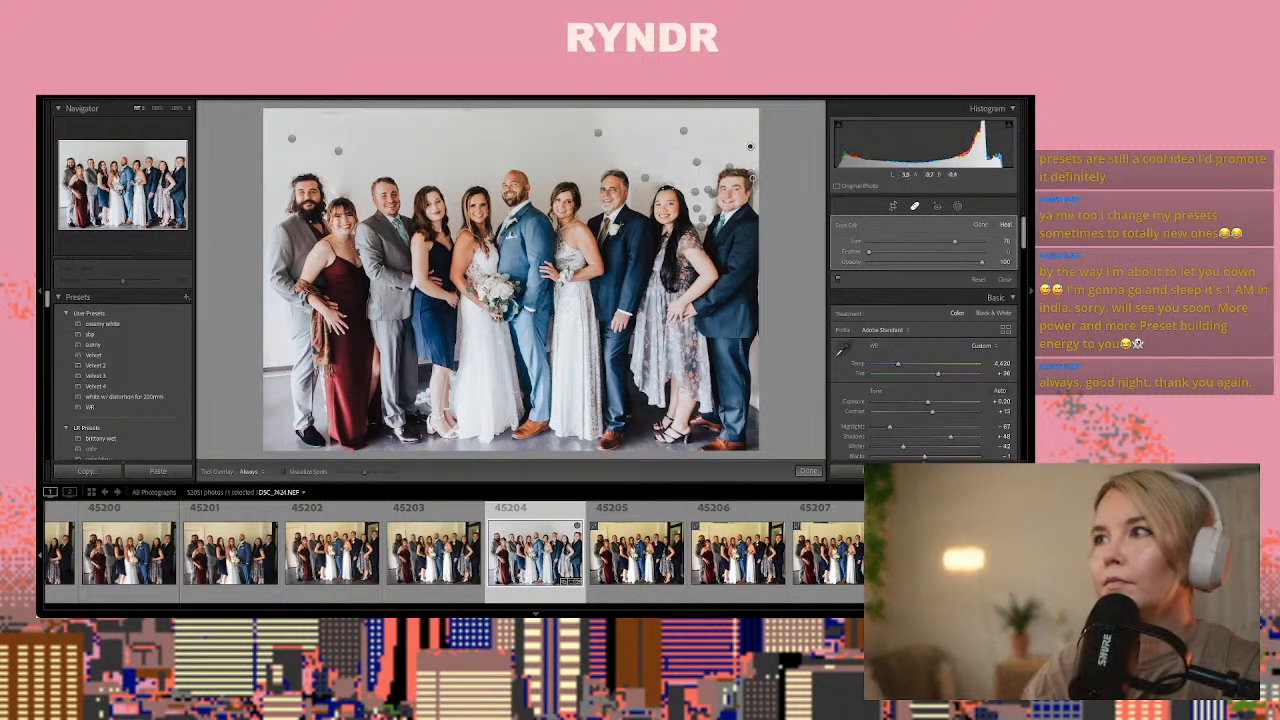
{"action": "left_click_drag", "start_coordinate": [652, 198], "coordinate": [665, 196]}
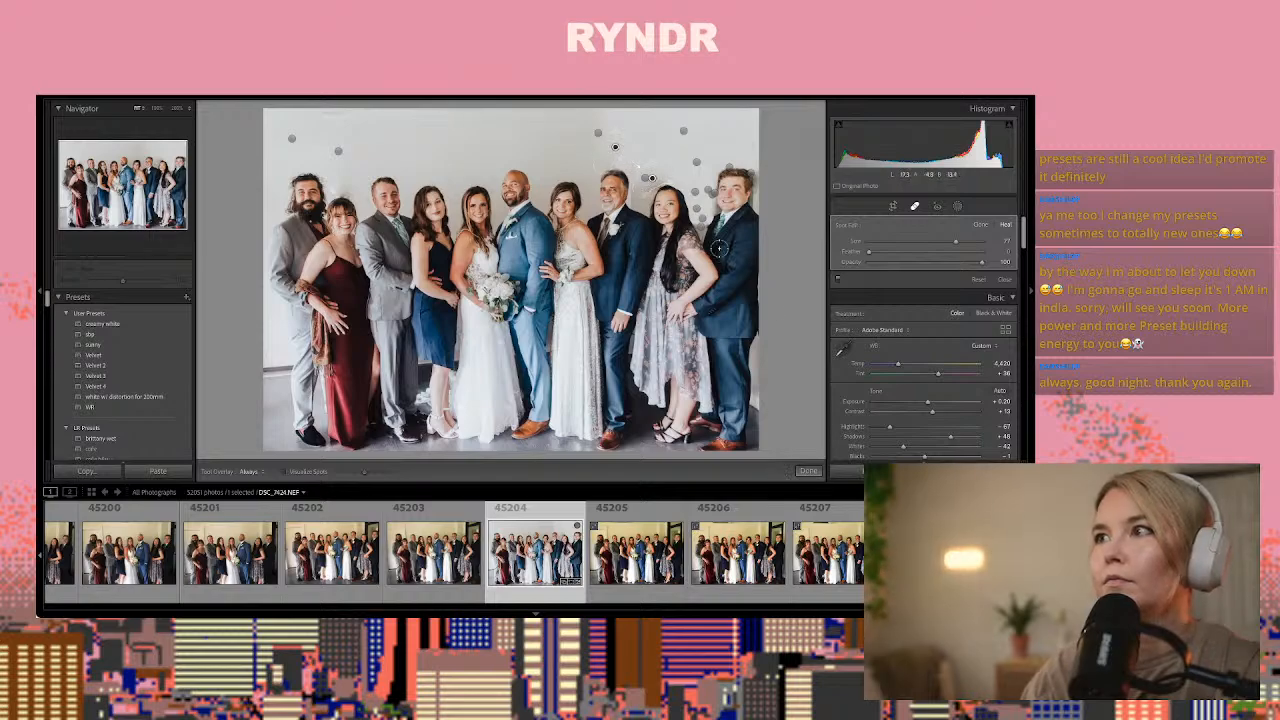
{"action": "left_click", "coordinate": [808, 470]}
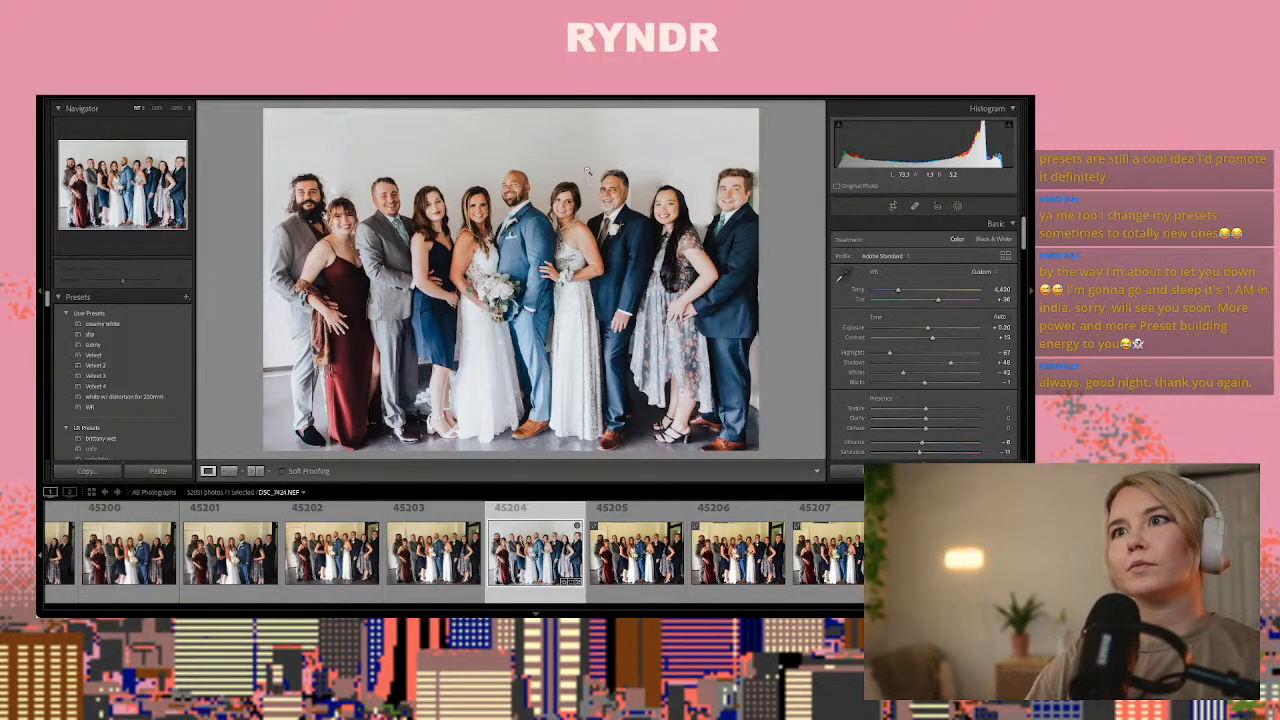
Browse forward through the group photos and select the family portrait with two children, DSC_7444.NEF
{"action": "left_click", "coordinate": [633, 553]}
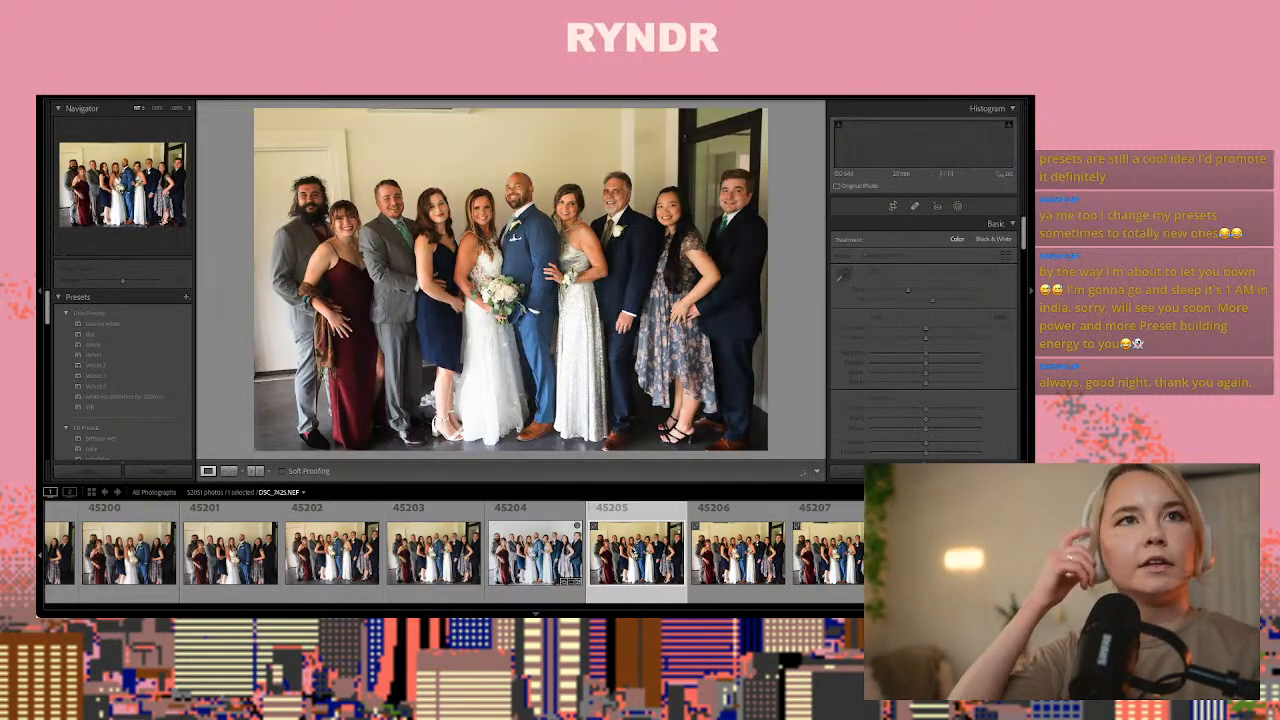
{"action": "key", "text": "Right"}
{"action": "key", "text": "Right"}
{"action": "key", "text": "Right"}
{"action": "key", "text": "Right"}
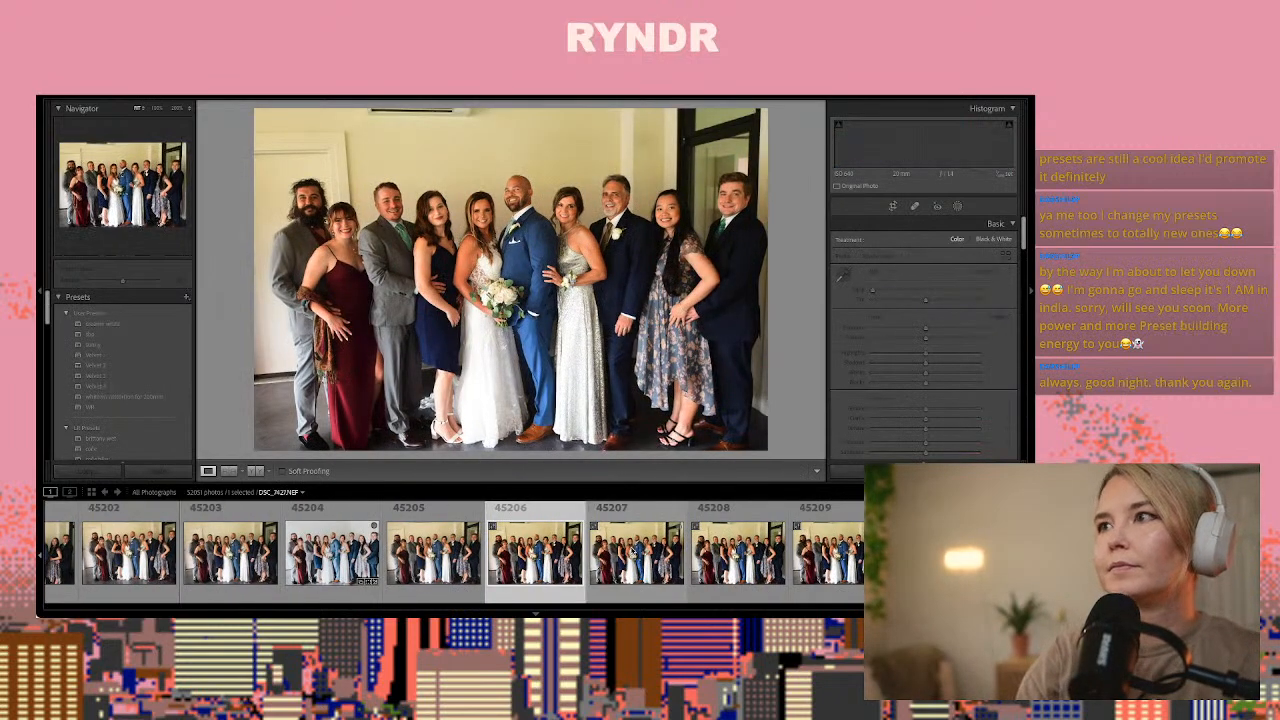
{"action": "key", "text": "Right"}
{"action": "key", "text": "Right"}
{"action": "key", "text": "Right"}
{"action": "key", "text": "Right"}
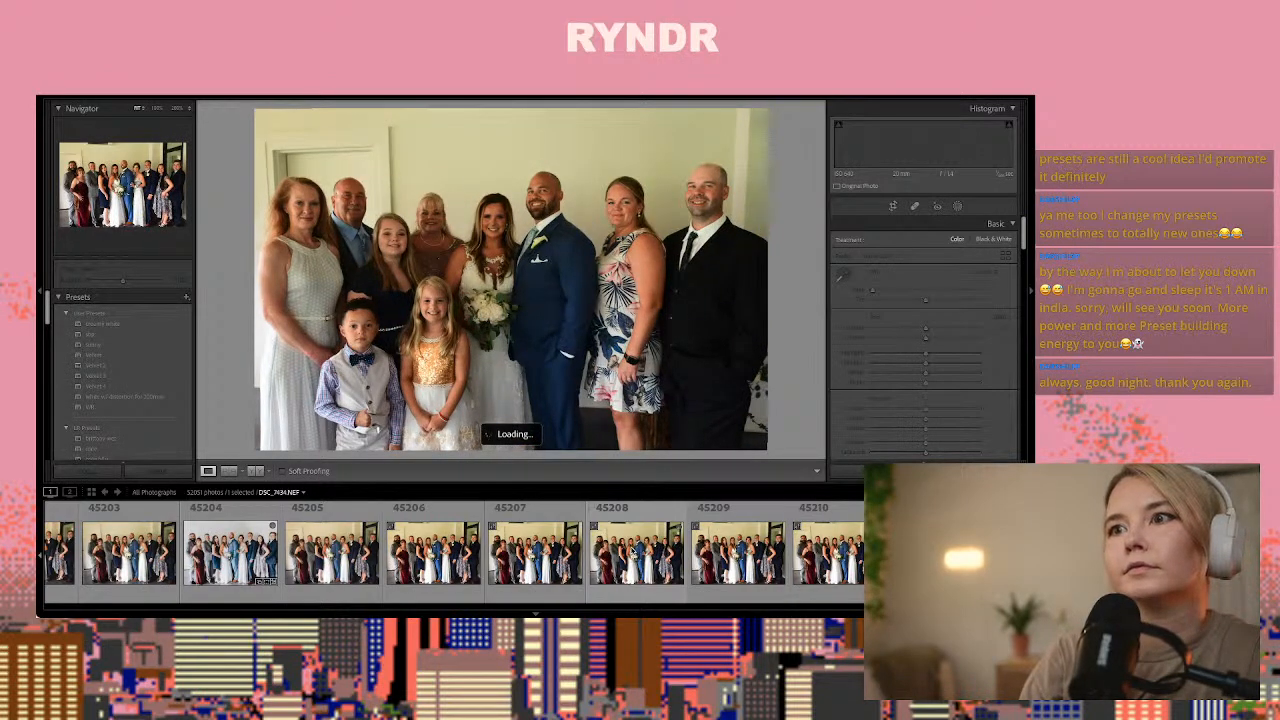
{"action": "key", "text": "Right"}
{"action": "key", "text": "Right"}
{"action": "key", "text": "Right"}
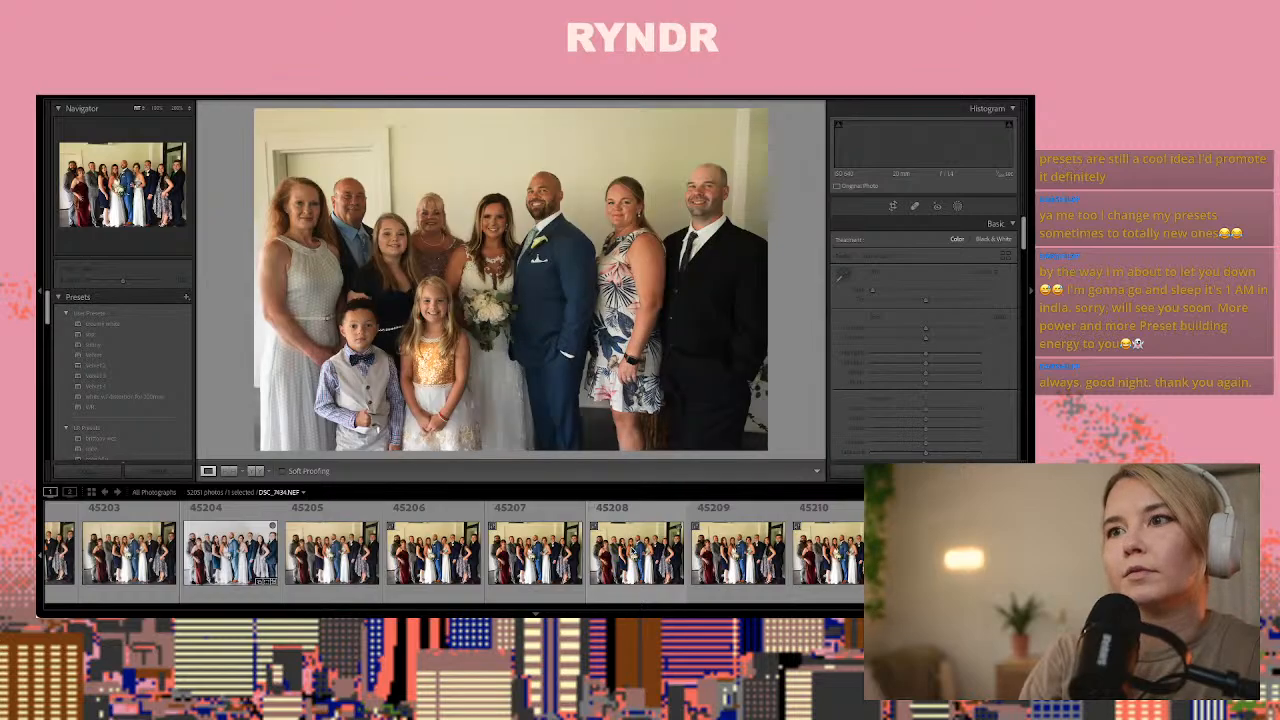
{"action": "key", "text": "Right"}
{"action": "key", "text": "Right"}
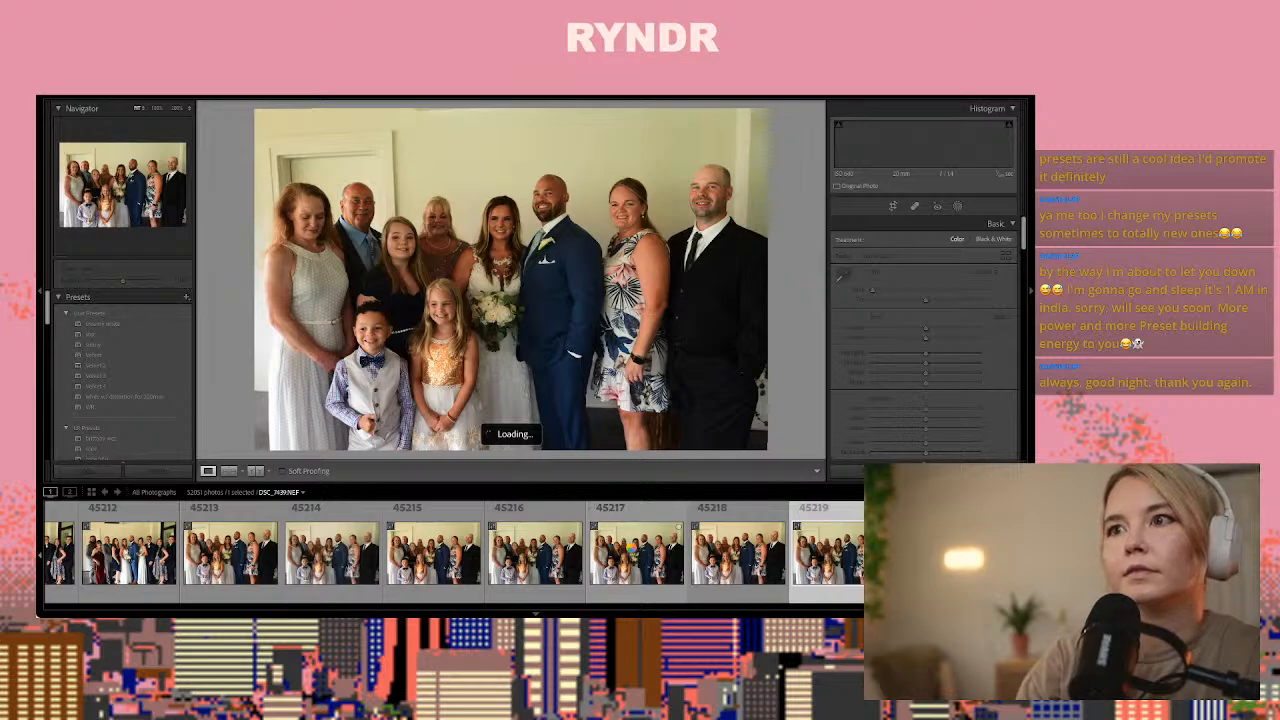
{"action": "key", "text": "Right"}
{"action": "key", "text": "Right"}
{"action": "key", "text": "Right"}
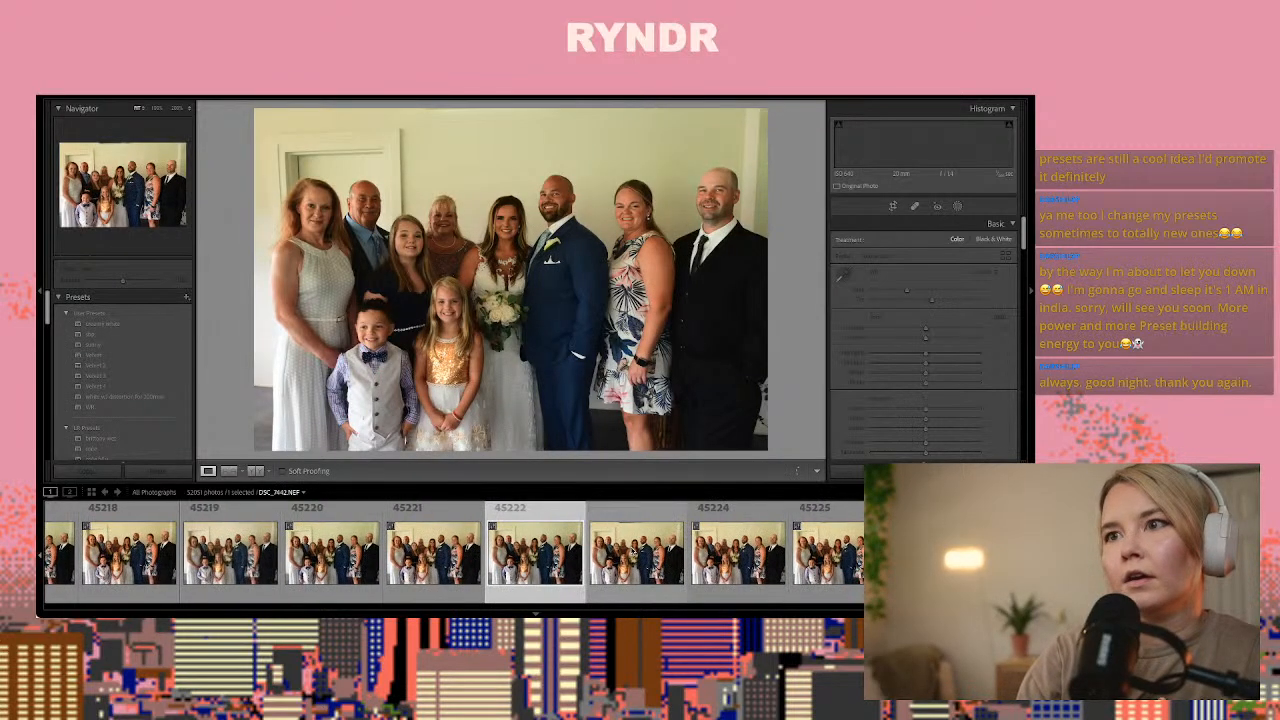
{"action": "key", "text": "Right"}
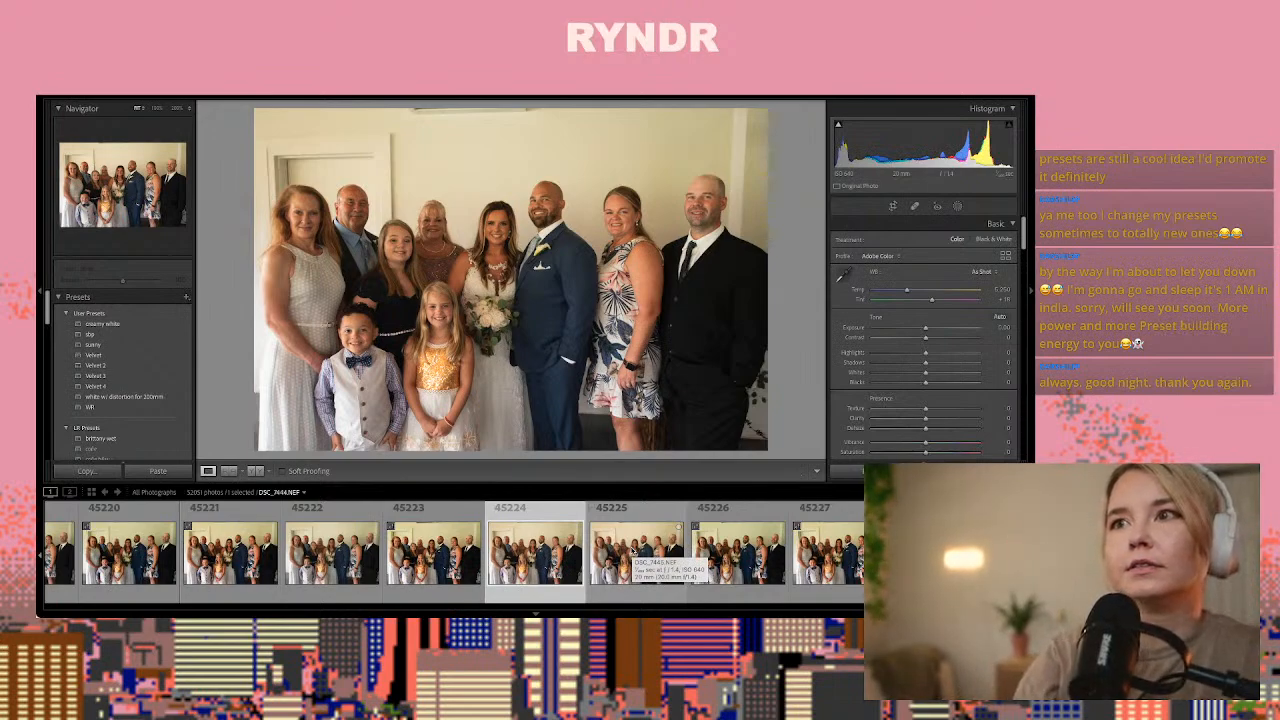
Paste the copied develop settings onto the family portrait and set its Exposure to +0.45
{"action": "key", "text": "ctrl+shift+v"}
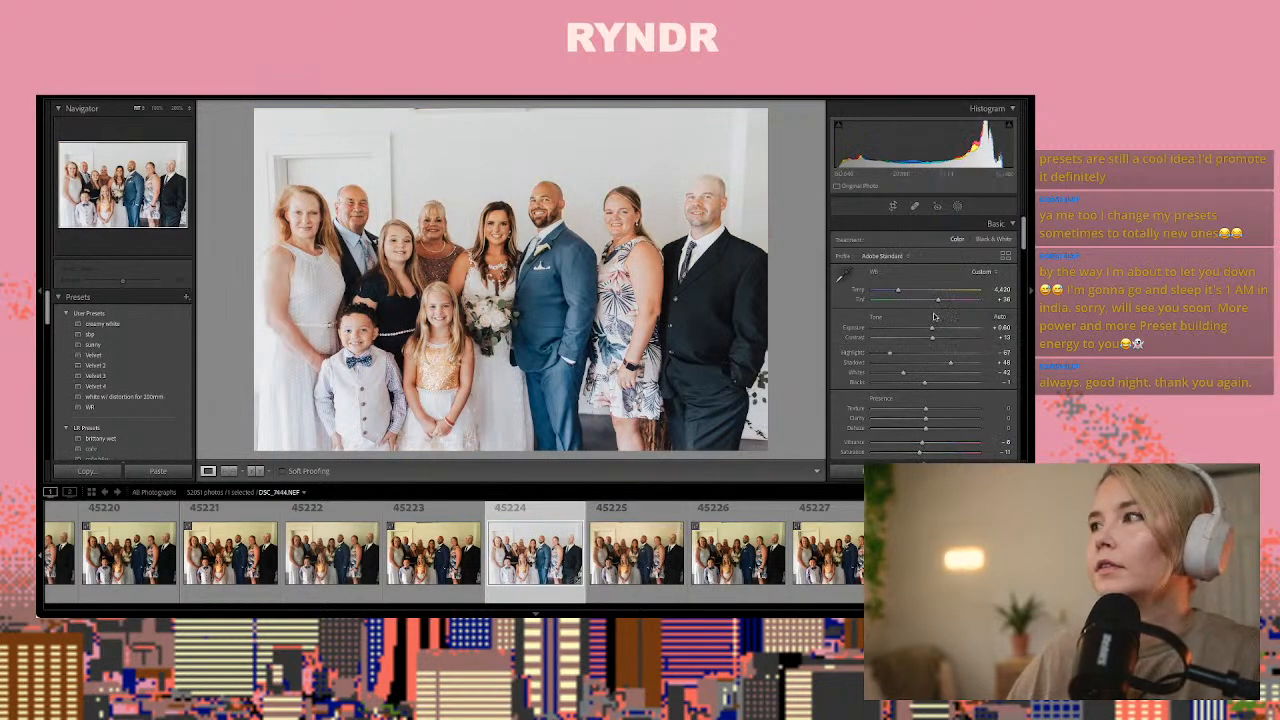
{"action": "left_click_drag", "start_coordinate": [932, 330], "coordinate": [931, 331]}
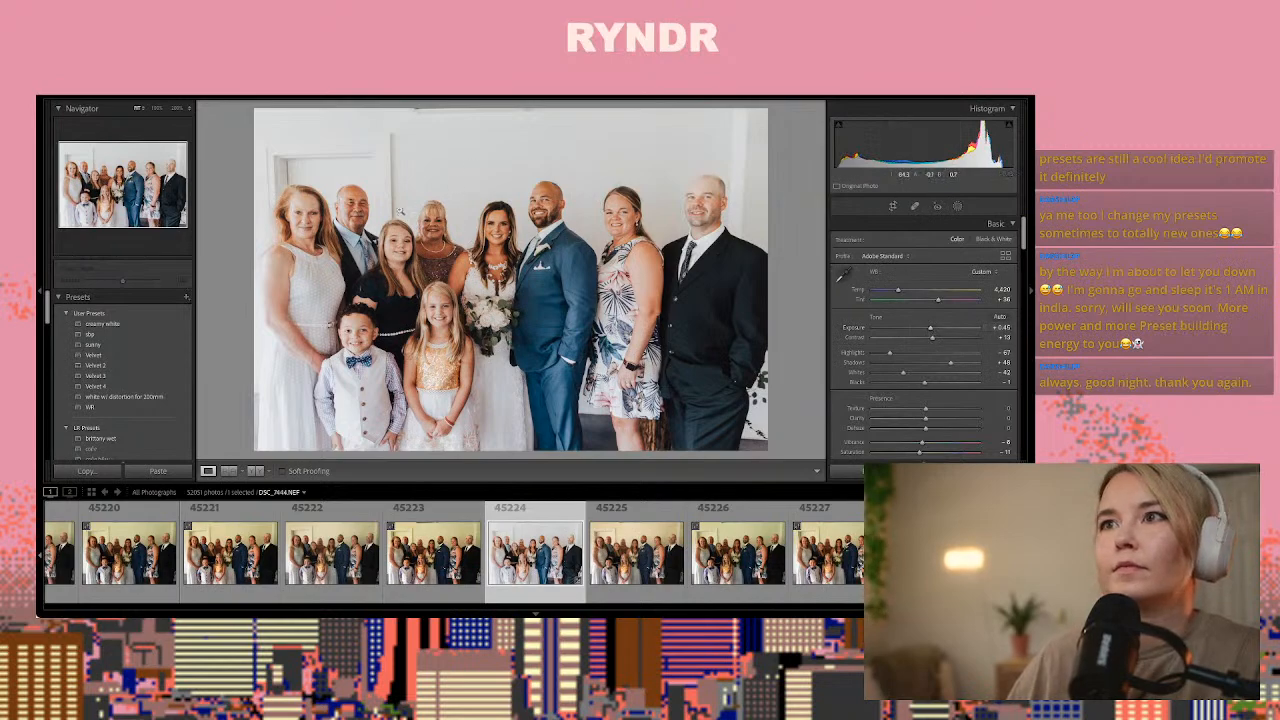
Heal away the door and its frame on the wall above and beside the woman in white and the older man
{"action": "left_click", "coordinate": [913, 207]}
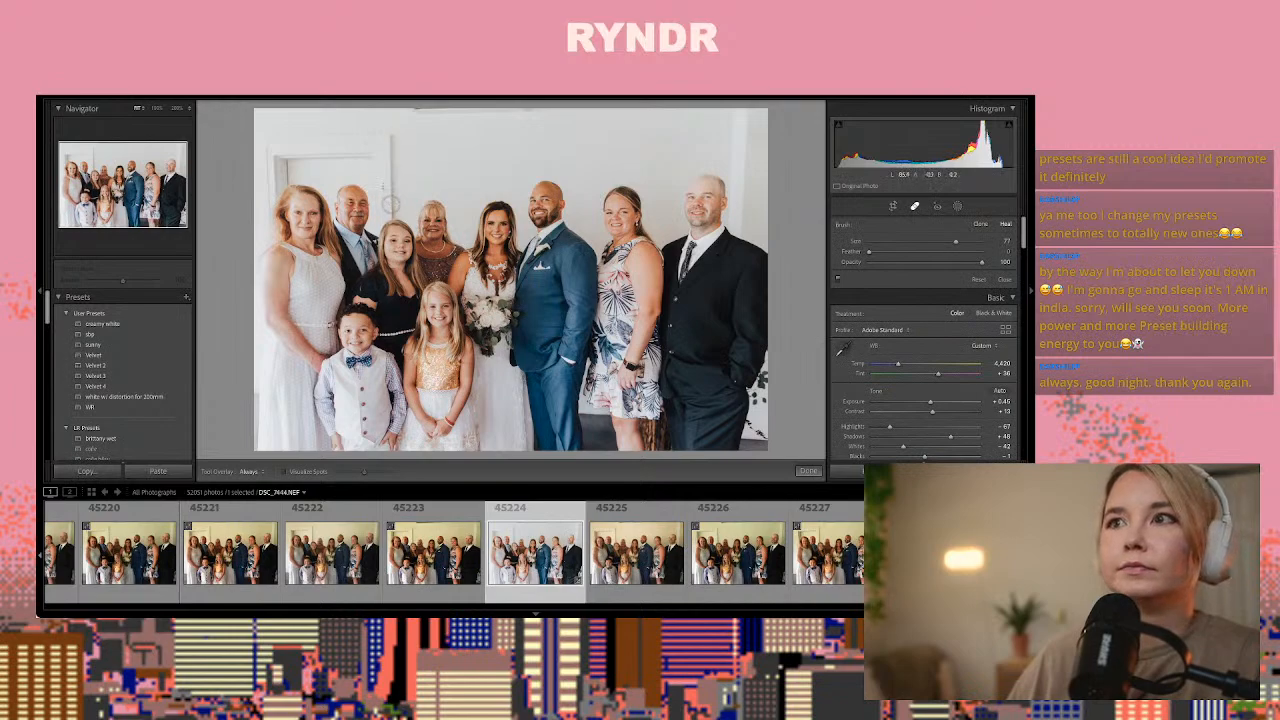
{"action": "left_click_drag", "start_coordinate": [391, 196], "coordinate": [391, 117]}
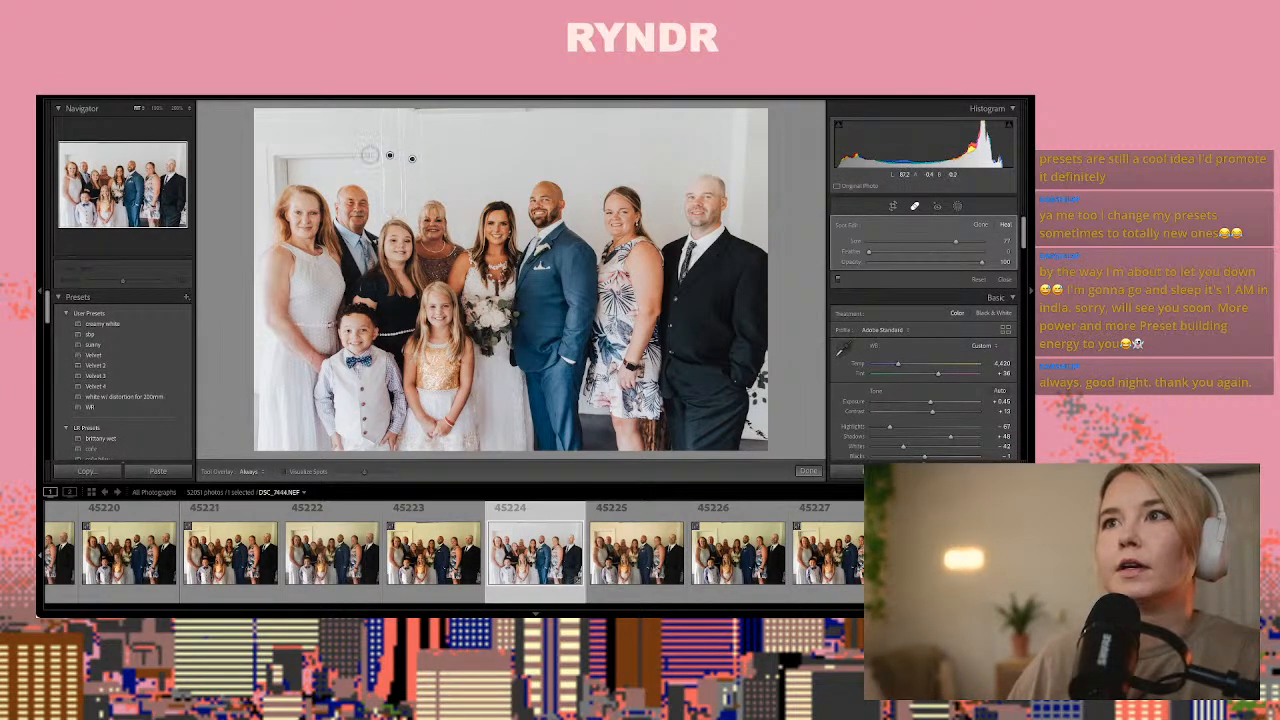
{"action": "left_click", "coordinate": [301, 155]}
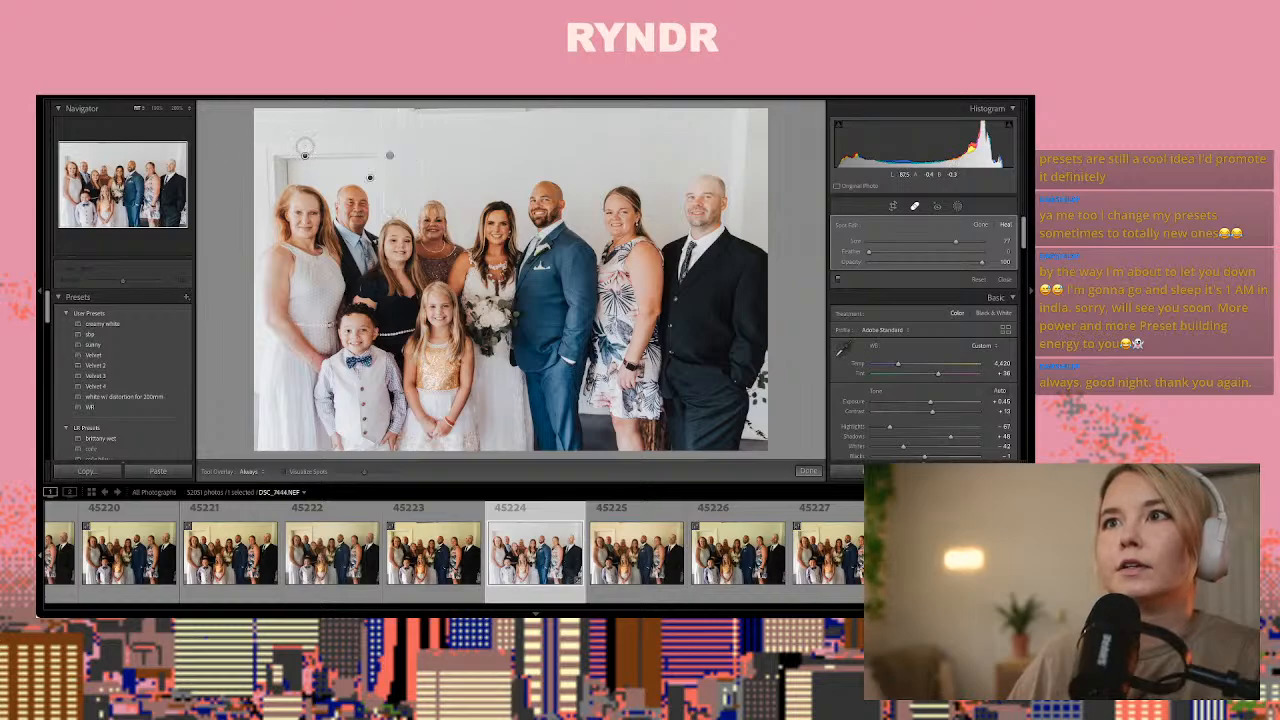
{"action": "left_click_drag", "start_coordinate": [376, 133], "coordinate": [246, 137]}
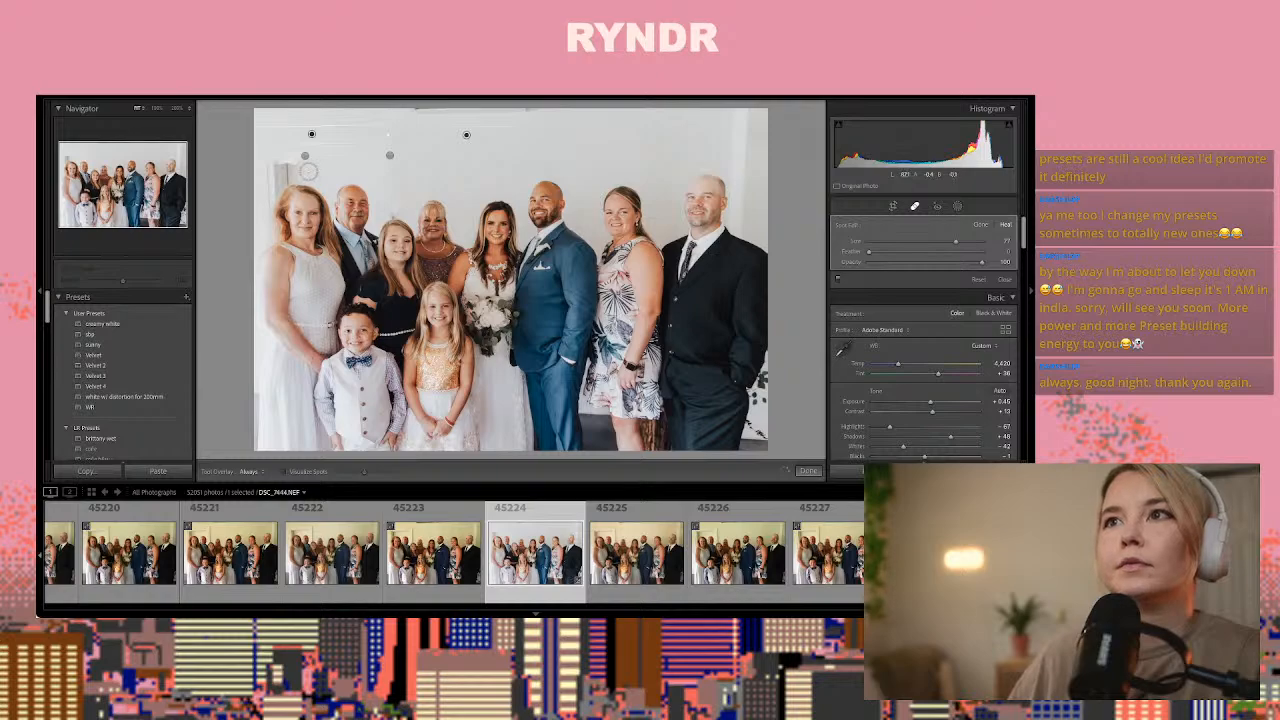
{"action": "left_click_drag", "start_coordinate": [305, 156], "coordinate": [270, 183]}
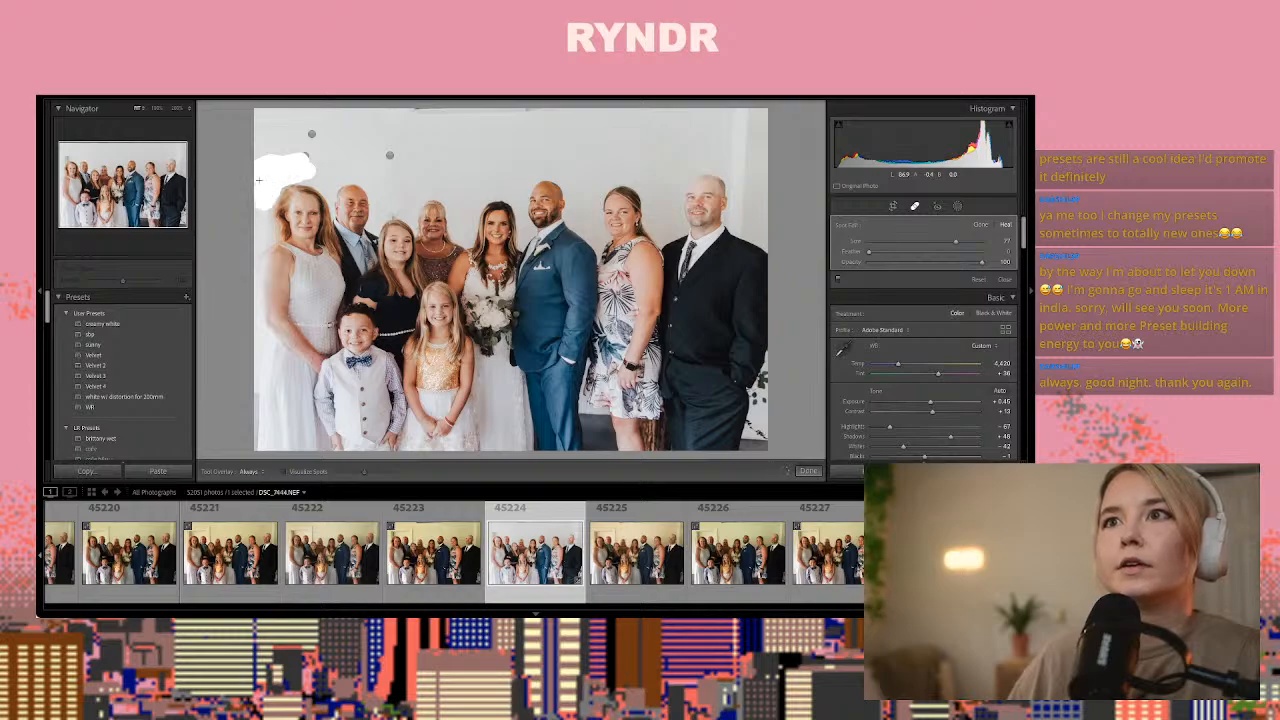
{"action": "left_click_drag", "start_coordinate": [304, 159], "coordinate": [306, 159]}
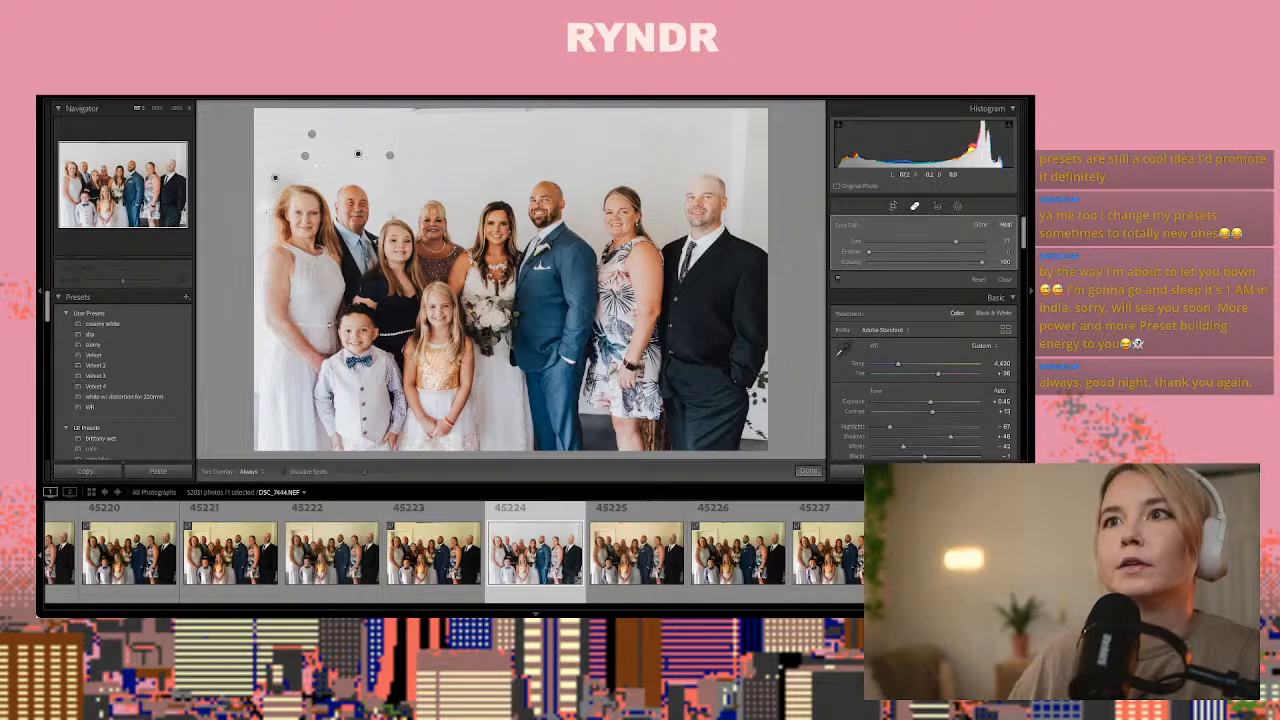
{"action": "left_click_drag", "start_coordinate": [263, 222], "coordinate": [267, 195]}
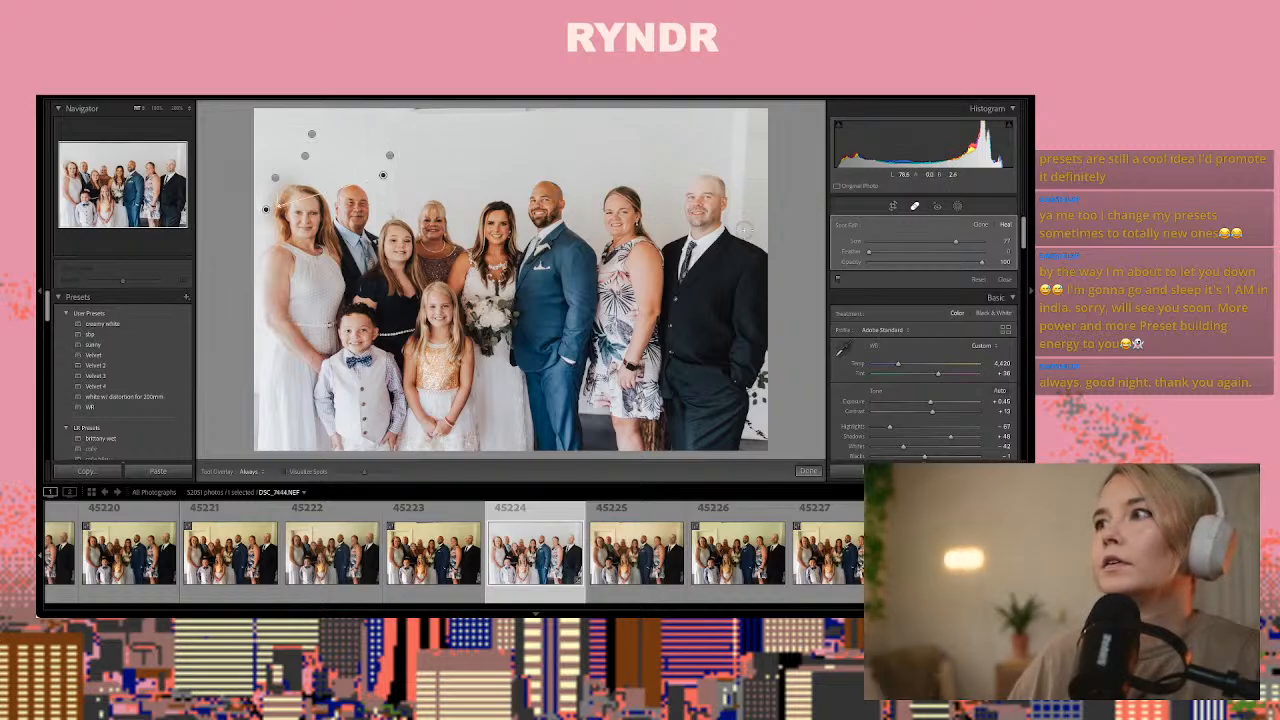
Heal the vertical edge above the rightmost man, sampling wall between him and the woman beside him, and heal the wall beside the older man
{"action": "left_click_drag", "start_coordinate": [745, 230], "coordinate": [748, 110]}
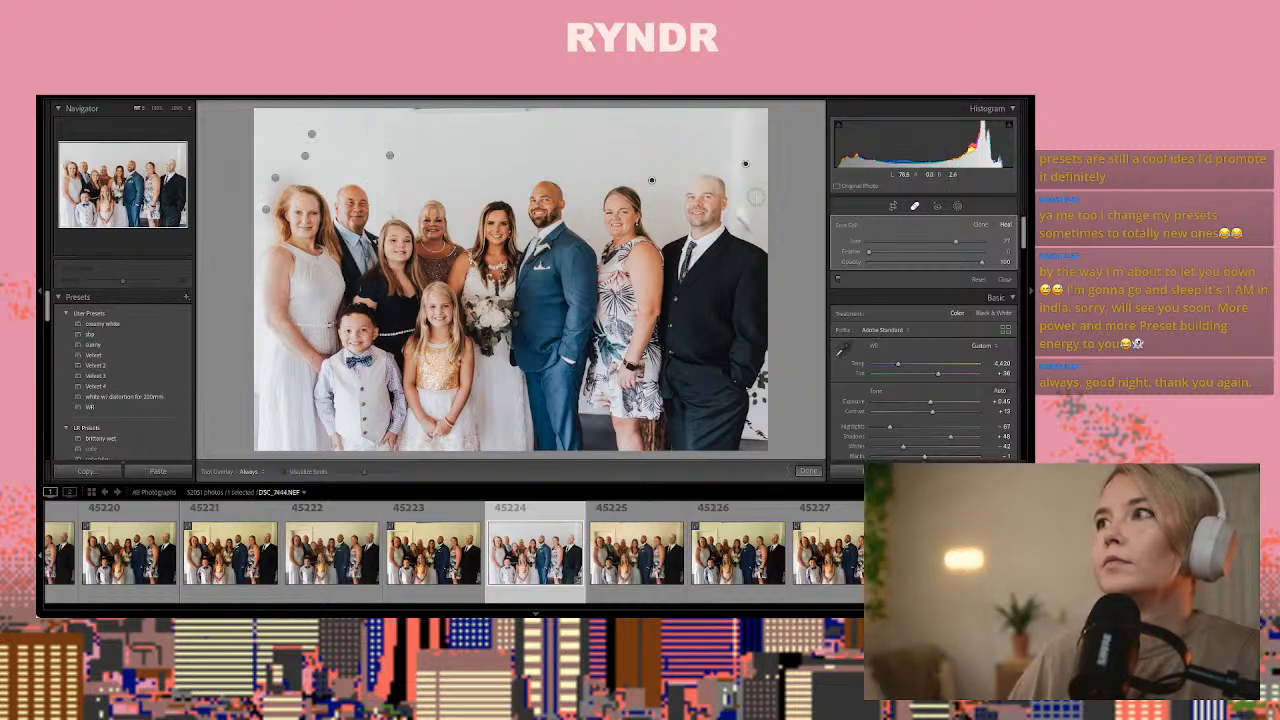
{"action": "left_click_drag", "start_coordinate": [657, 209], "coordinate": [668, 199]}
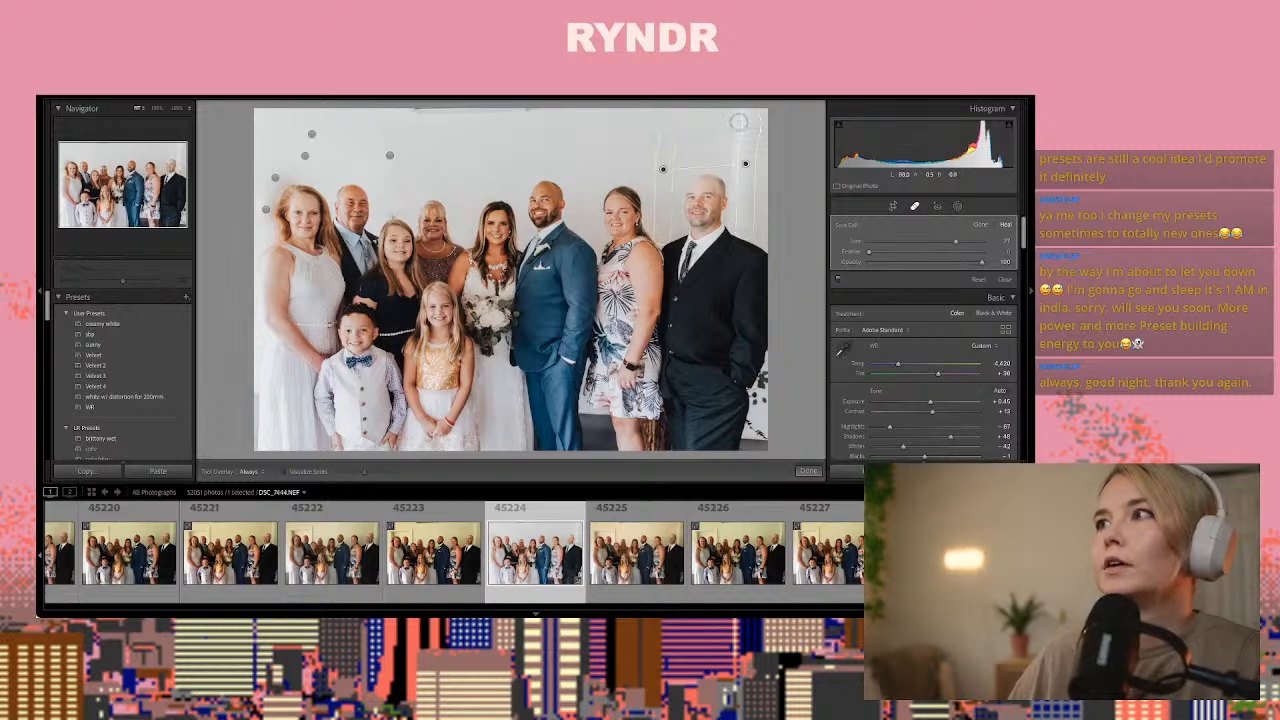
{"action": "left_click", "coordinate": [736, 150]}
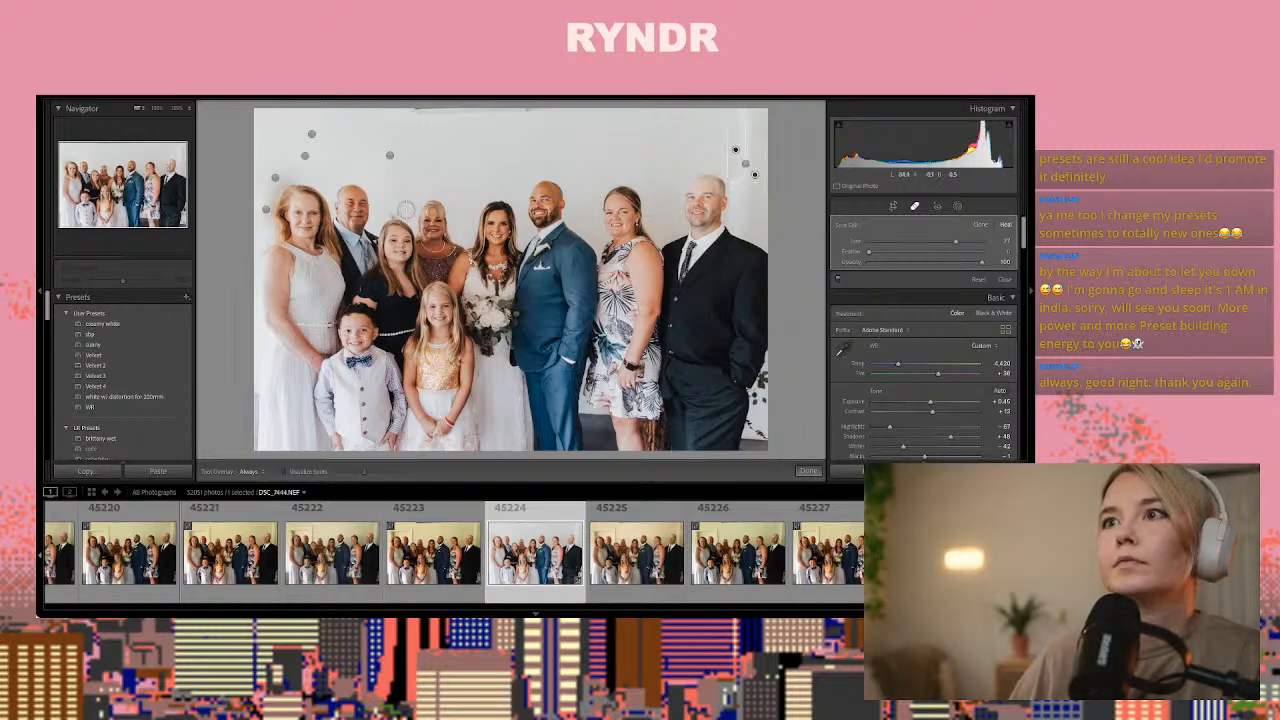
{"action": "left_click_drag", "start_coordinate": [385, 210], "coordinate": [395, 206]}
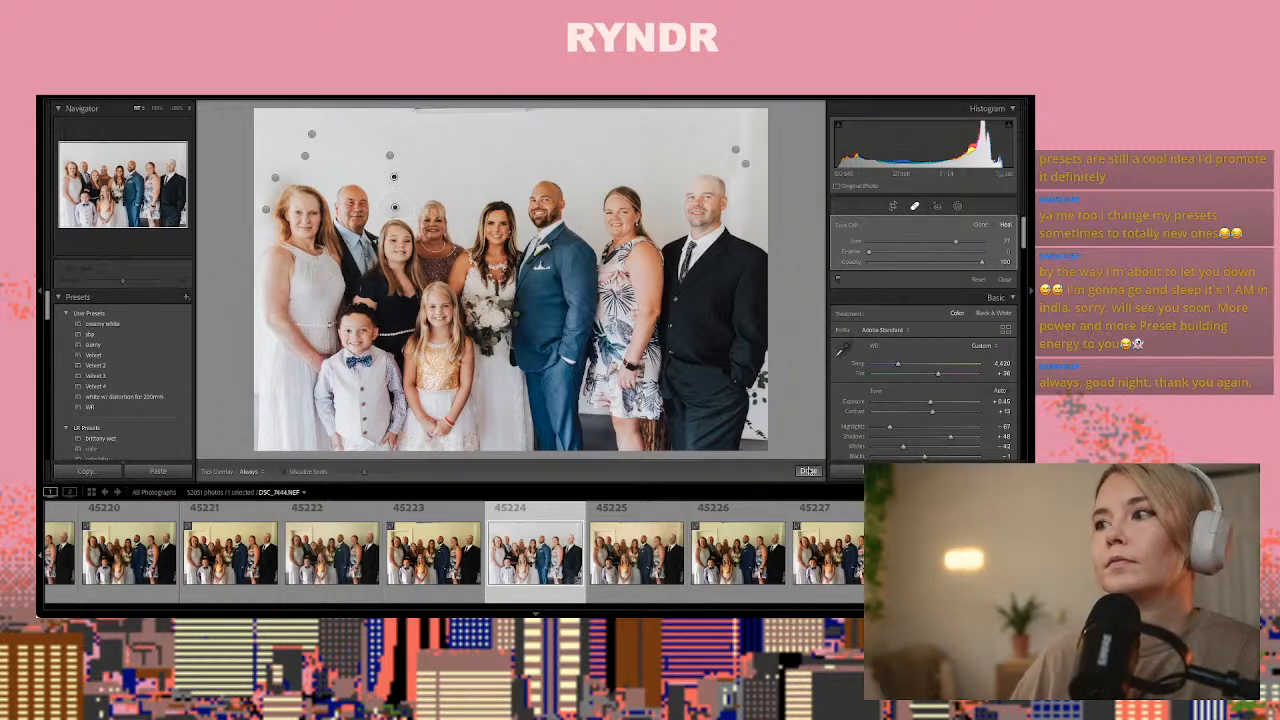
{"action": "key", "text": "q"}
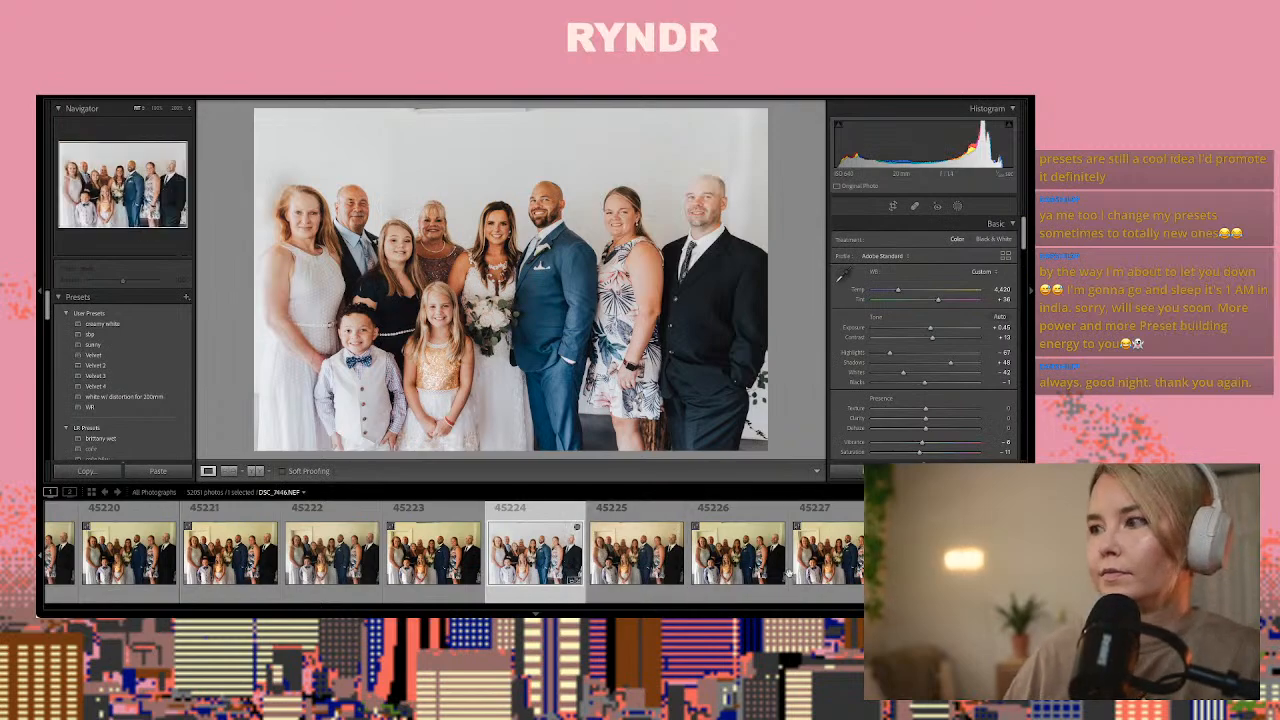
Browse forward to the close portrait of the bride with two women, DSC_7449.NEF, and paste the copied develop settings onto it
{"action": "left_click", "coordinate": [828, 560]}
{"action": "key", "text": "Right"}
{"action": "key", "text": "Right"}
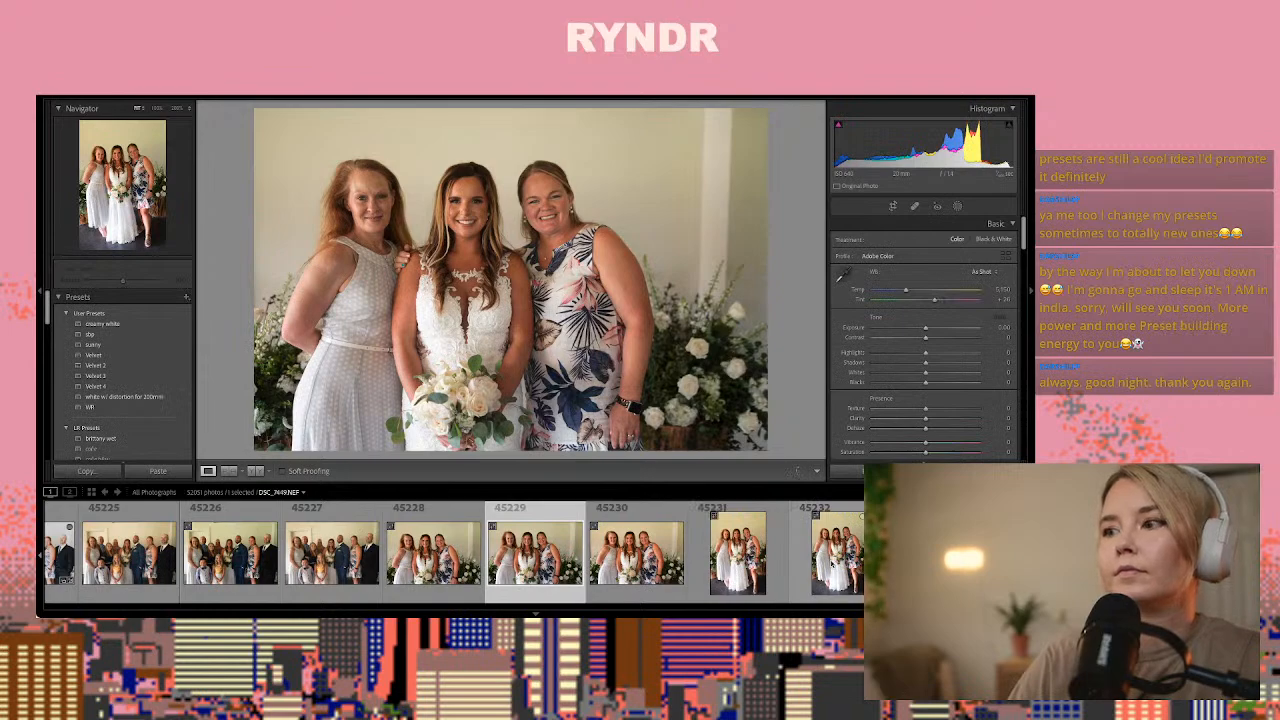
{"action": "key", "text": "ctrl+shift+v"}
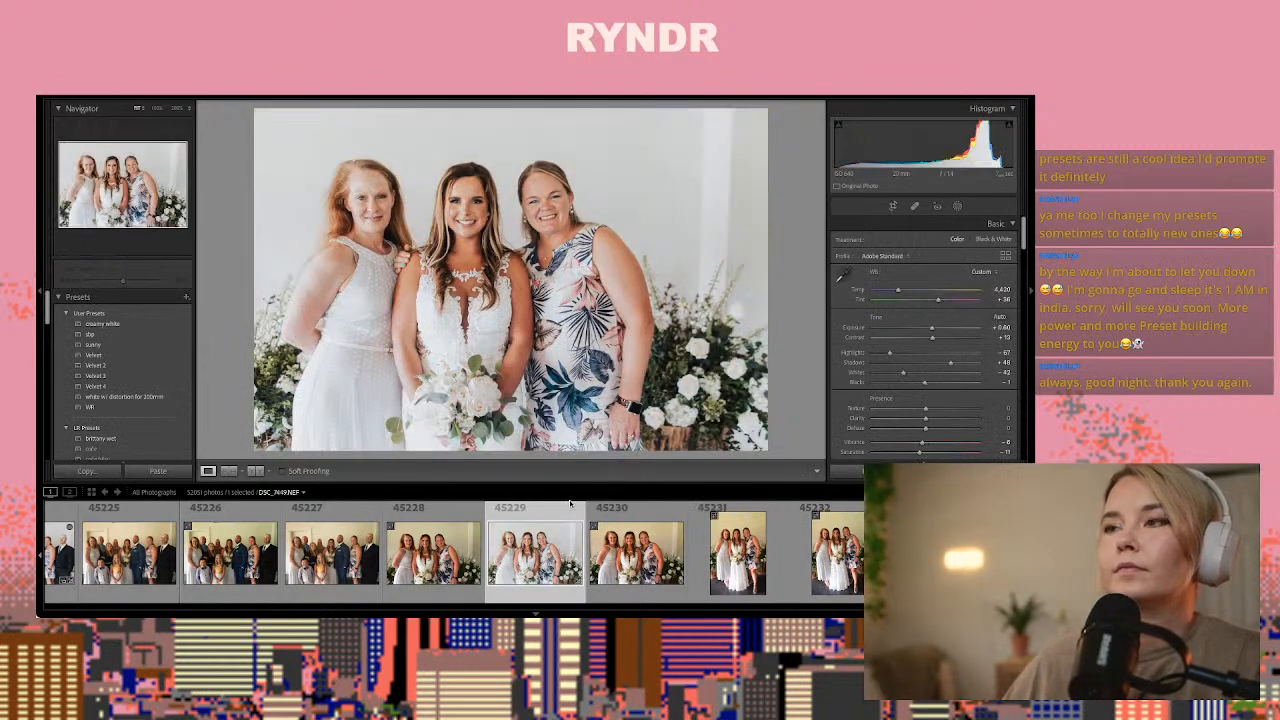
Paste the copied develop settings onto both full-length portraits of the three women and set Exposure to +0.20 on DSC_7452.NEF
{"action": "key", "text": "Right"}
{"action": "key", "text": "Right"}
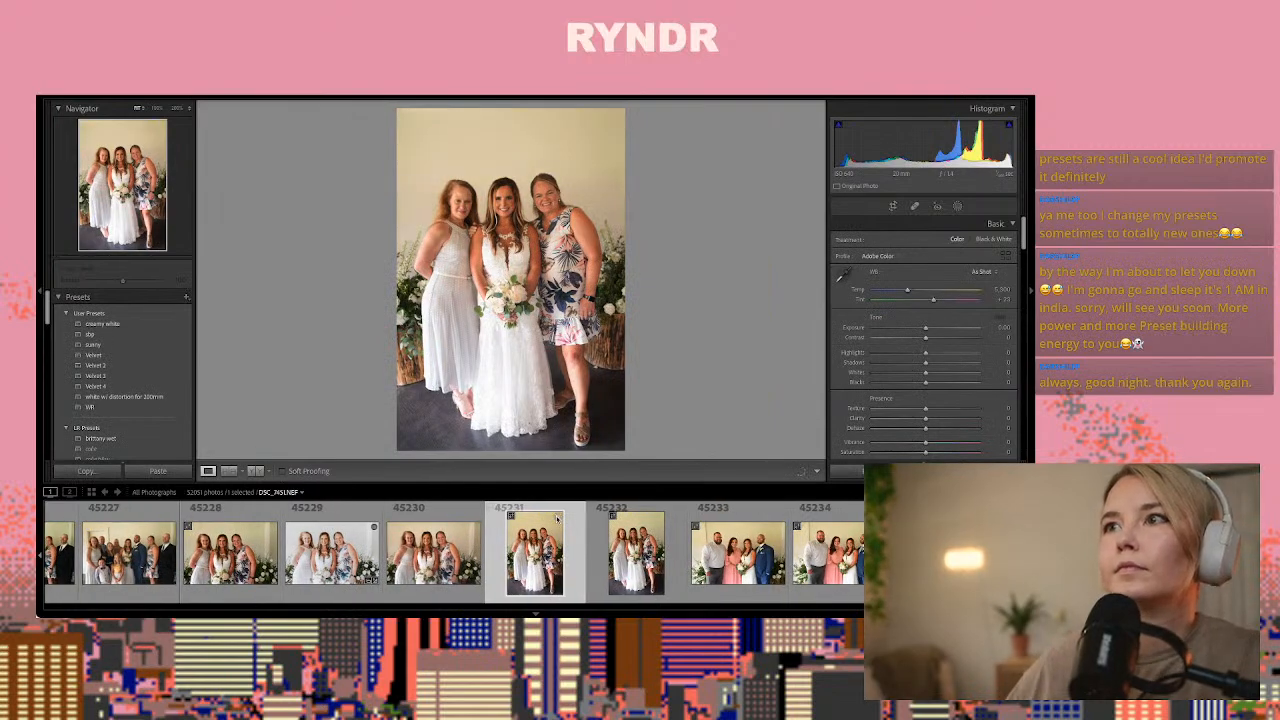
{"action": "key", "text": "ctrl+shift+v"}
{"action": "key", "text": "Right"}
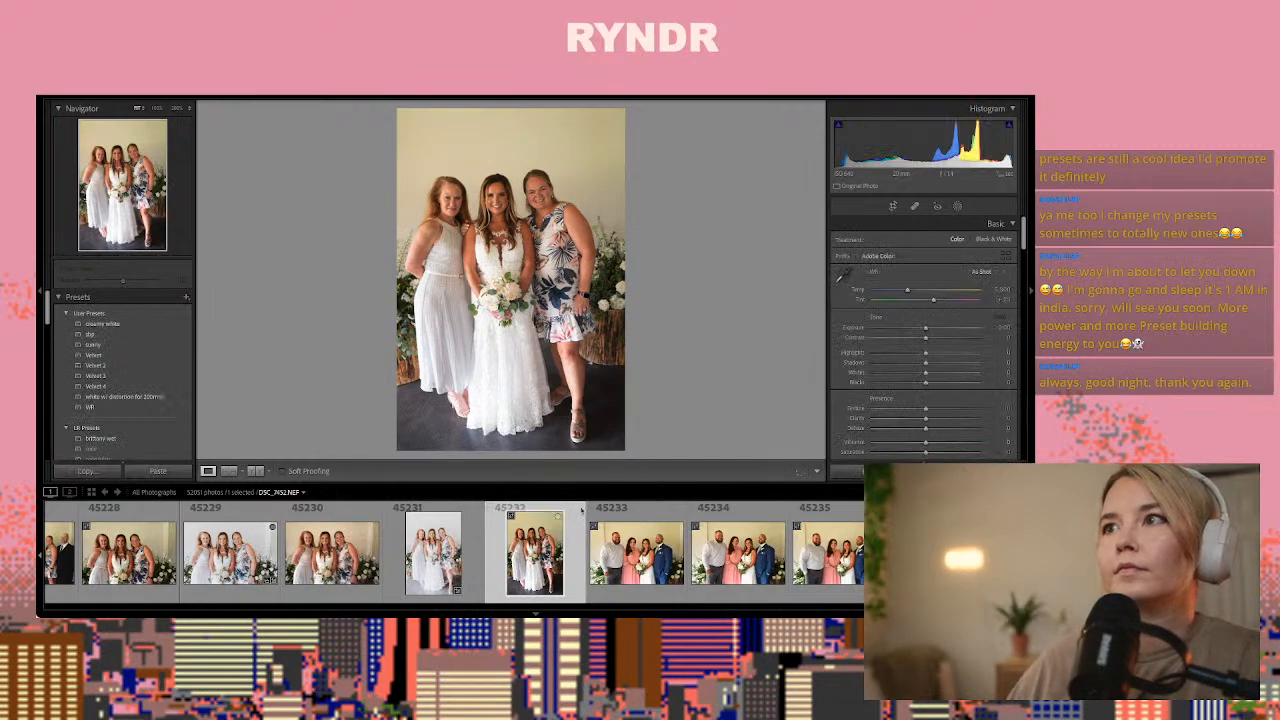
{"action": "key", "text": "ctrl+shift+v"}
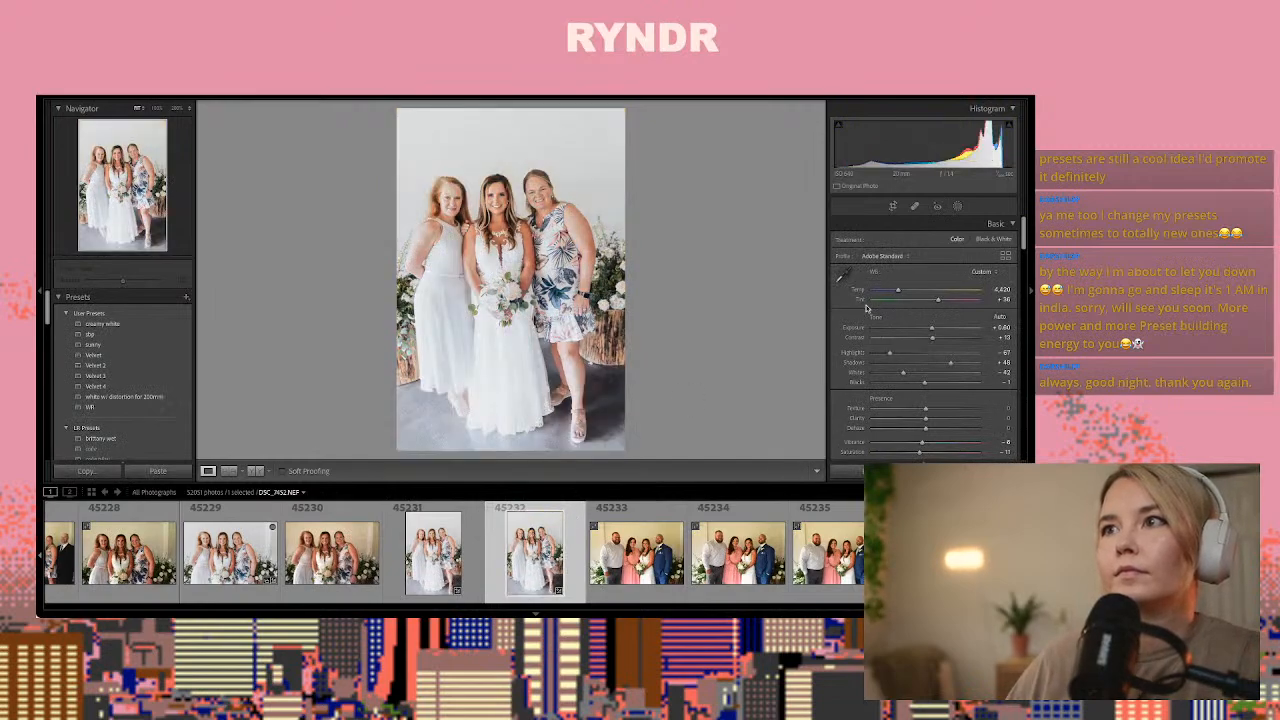
{"action": "left_click_drag", "start_coordinate": [932, 329], "coordinate": [929, 332]}
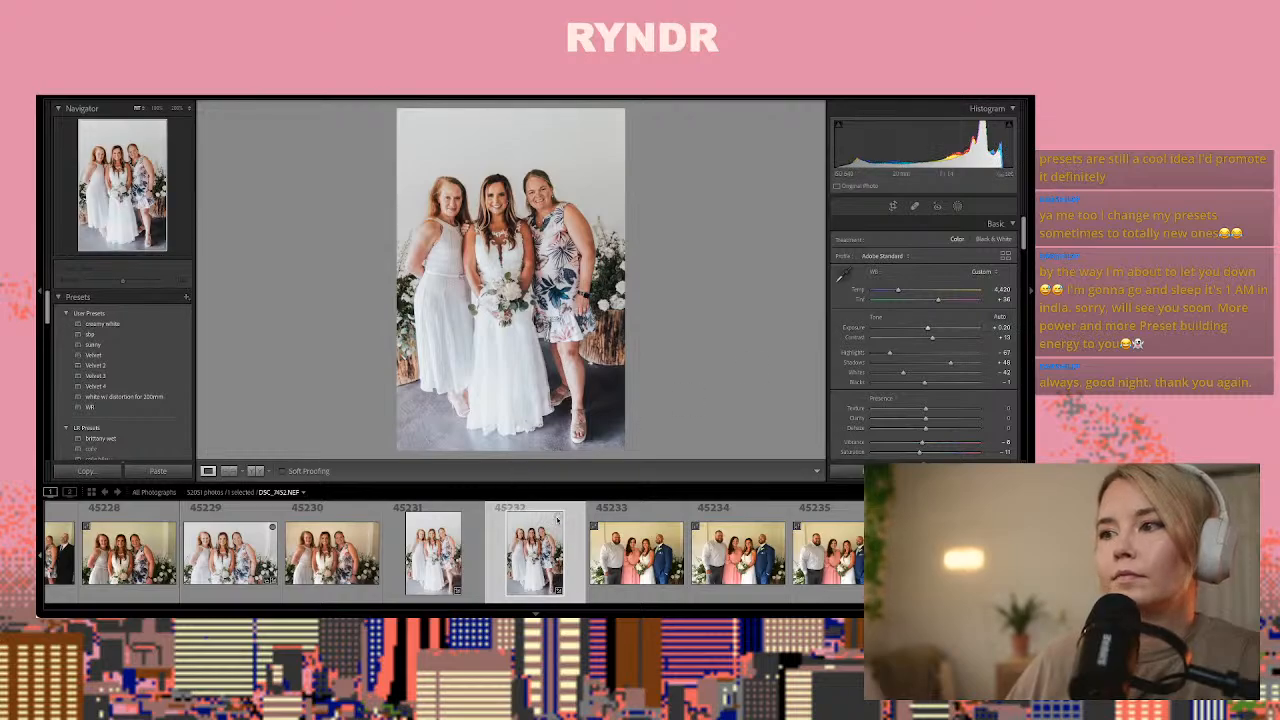
Browse the two-couple portraits to DSC_7459.NEF, paste the copied develop settings onto it and fine-tune its Exposure
{"action": "key", "text": "Right"}
{"action": "key", "text": "Right"}
{"action": "key", "text": "Right"}
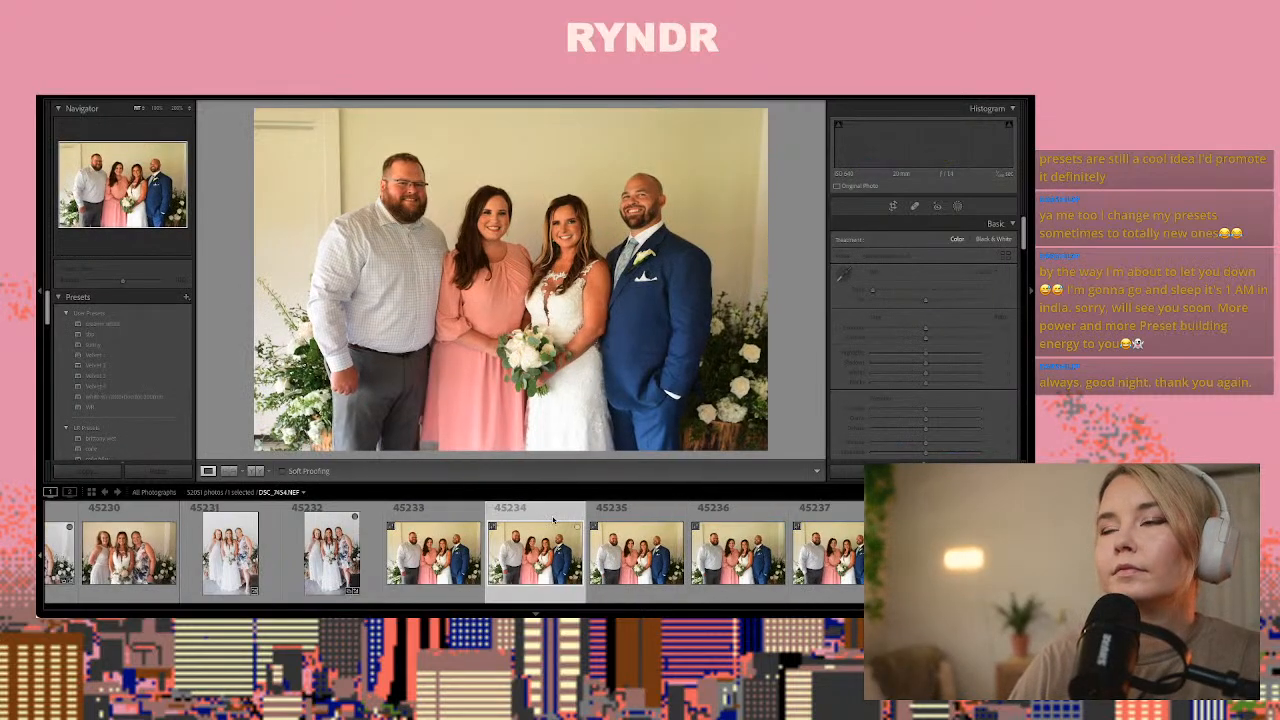
{"action": "key", "text": "Right"}
{"action": "key", "text": "Right"}
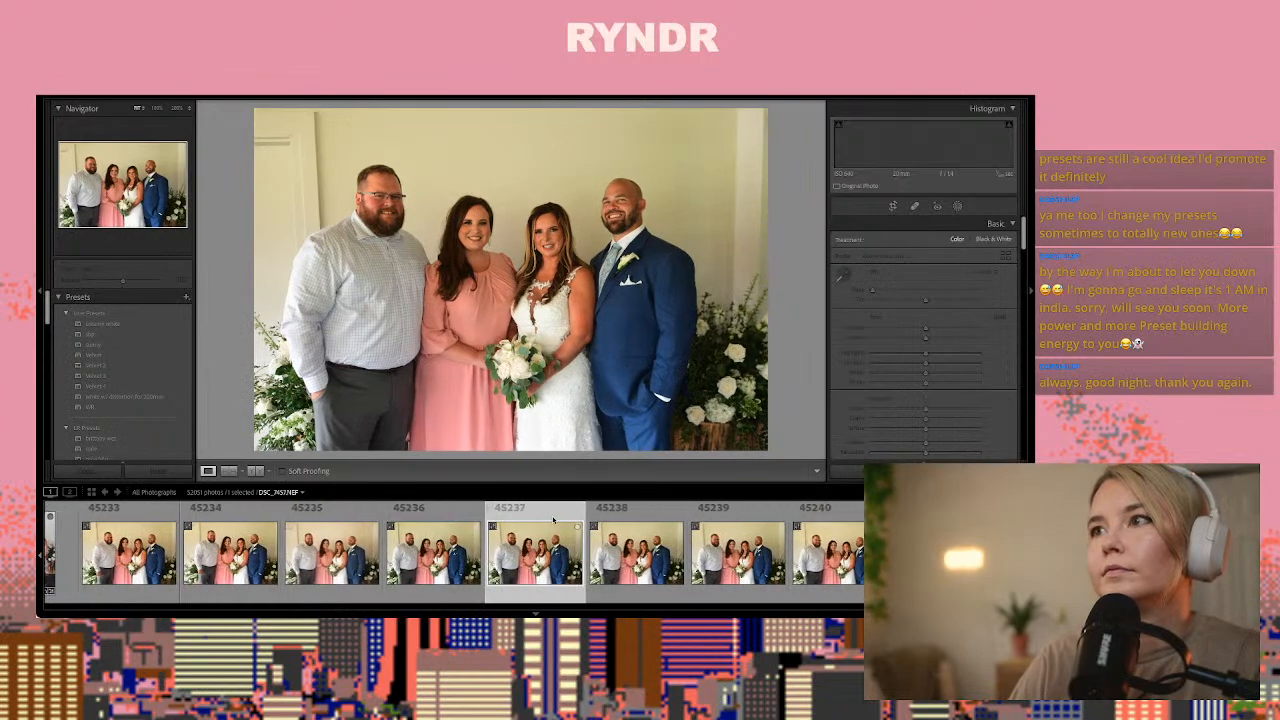
{"action": "key", "text": "Right"}
{"action": "key", "text": "Right"}
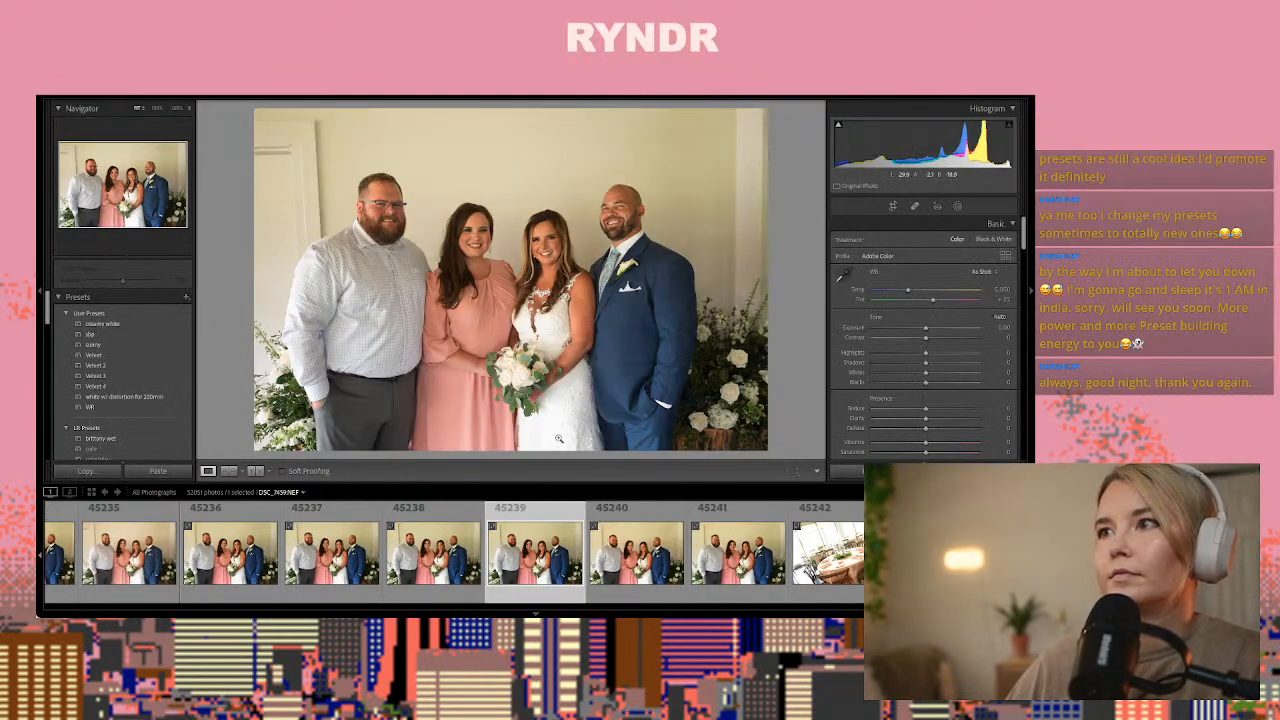
{"action": "key", "text": "ctrl+shift+v"}
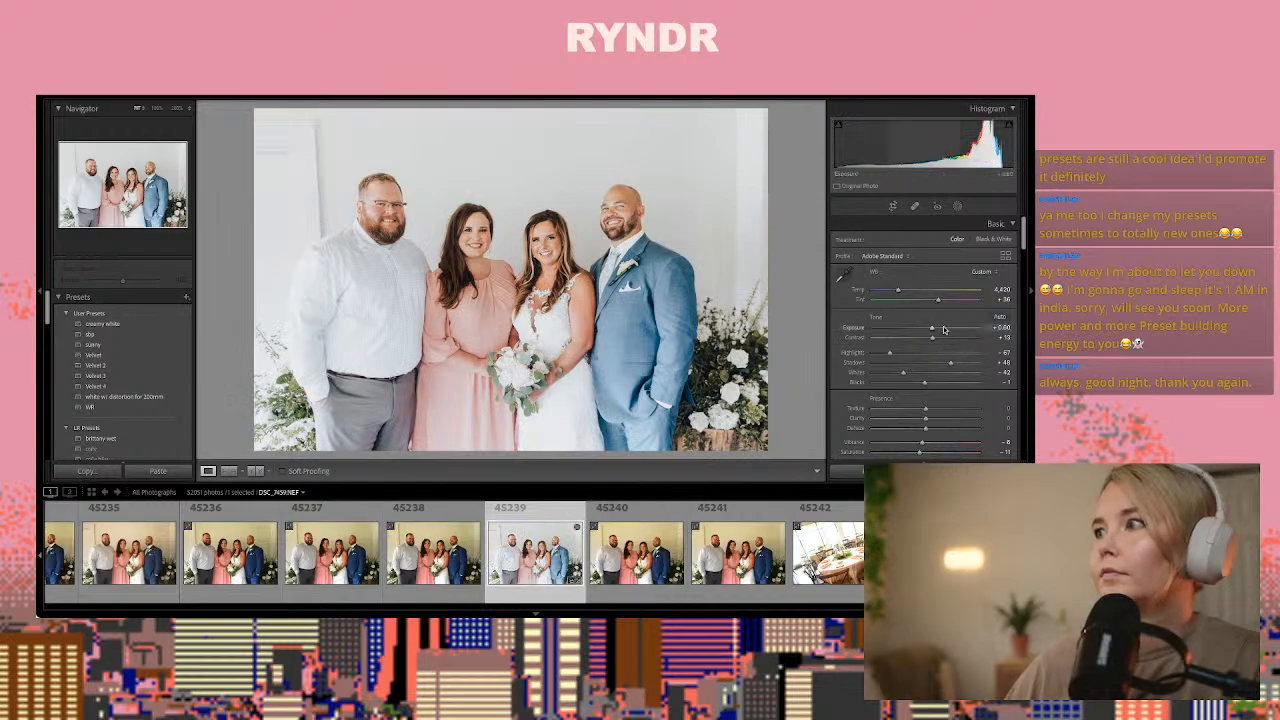
{"action": "left_click_drag", "start_coordinate": [931, 328], "coordinate": [932, 332]}
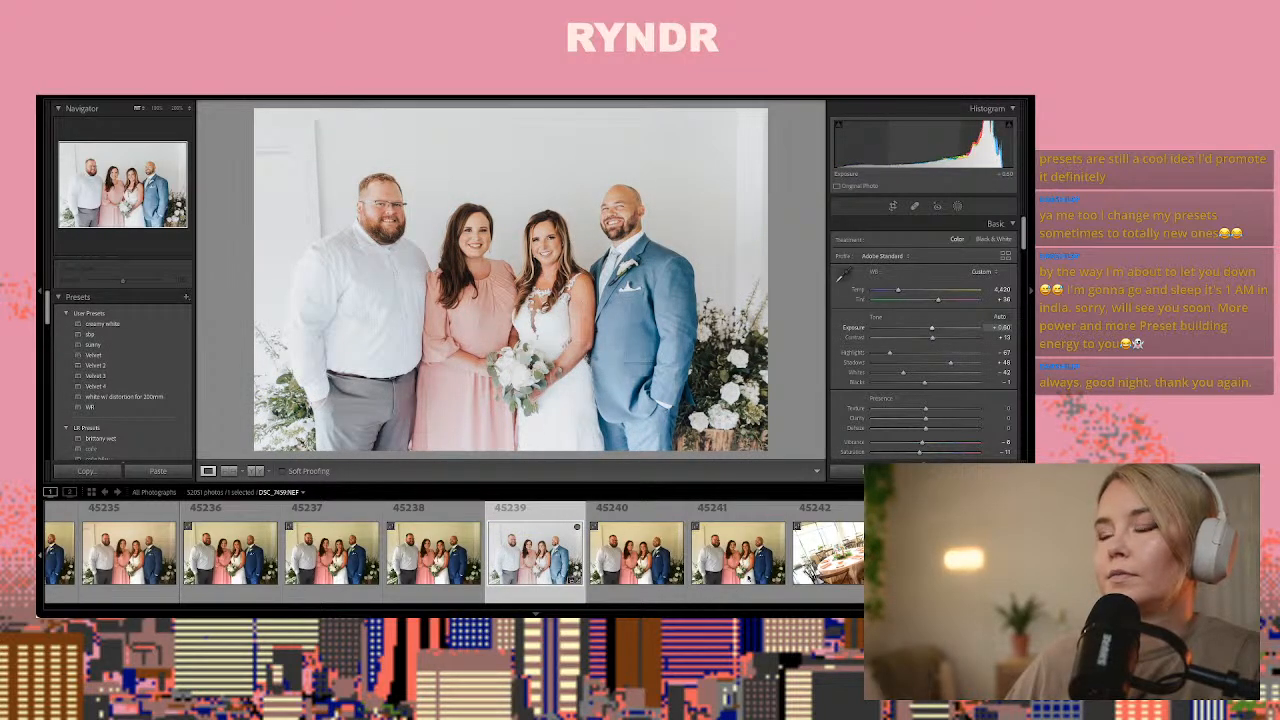
Compare the reception table photos, paste the copied develop settings onto the dark shot DSC_7465.NEF and inspect its centerpiece up close
{"action": "left_click", "coordinate": [848, 565]}
{"action": "key", "text": "Right"}
{"action": "key", "text": "Right"}
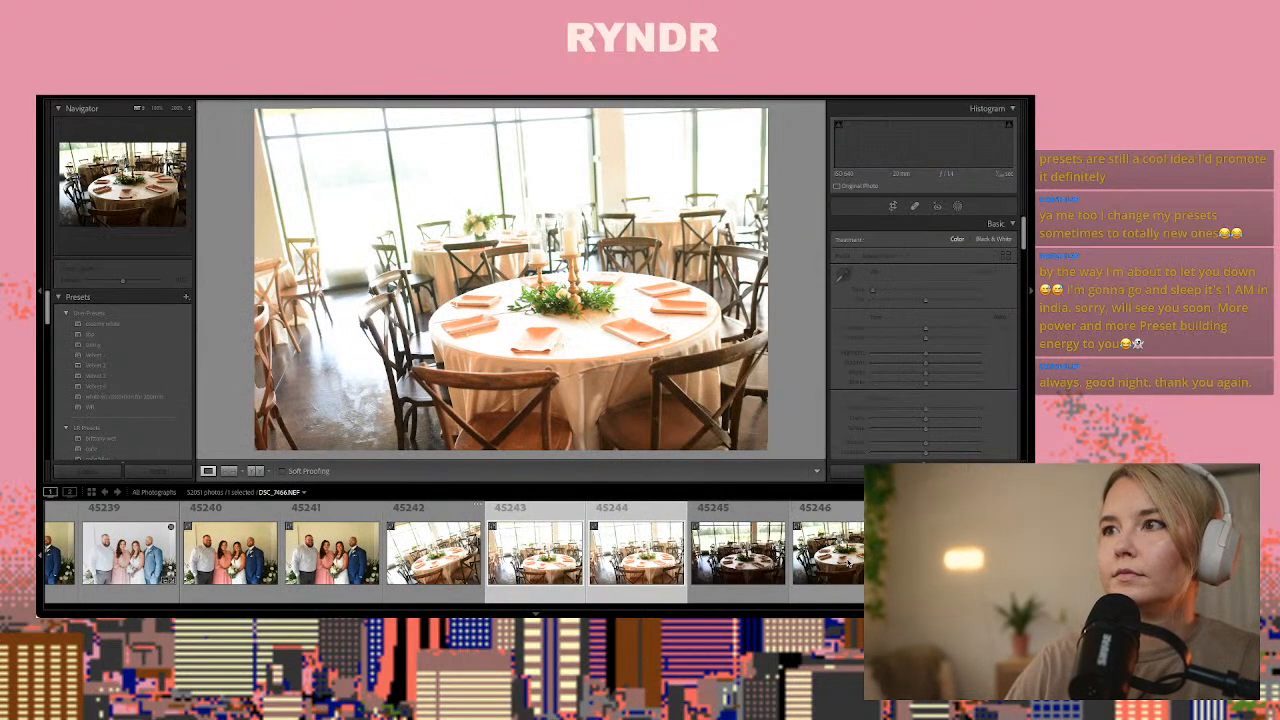
{"action": "key", "text": "Right"}
{"action": "key", "text": "Right"}
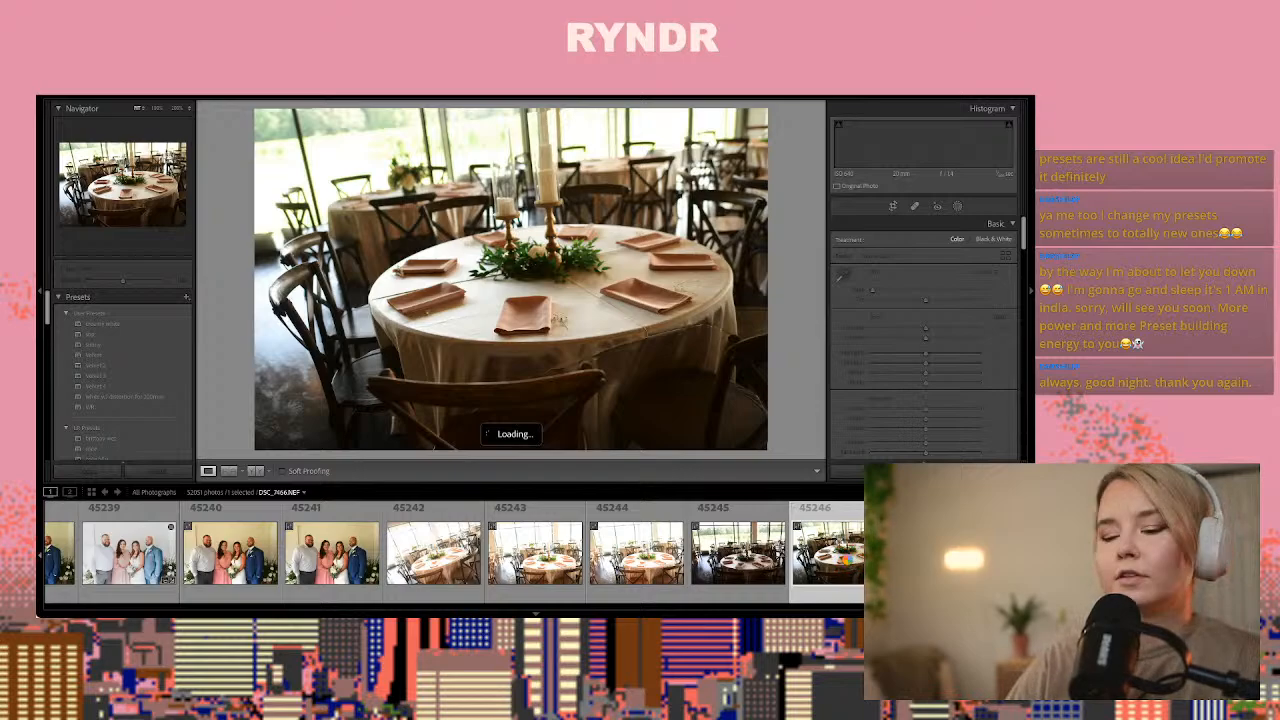
{"action": "key", "text": "Left"}
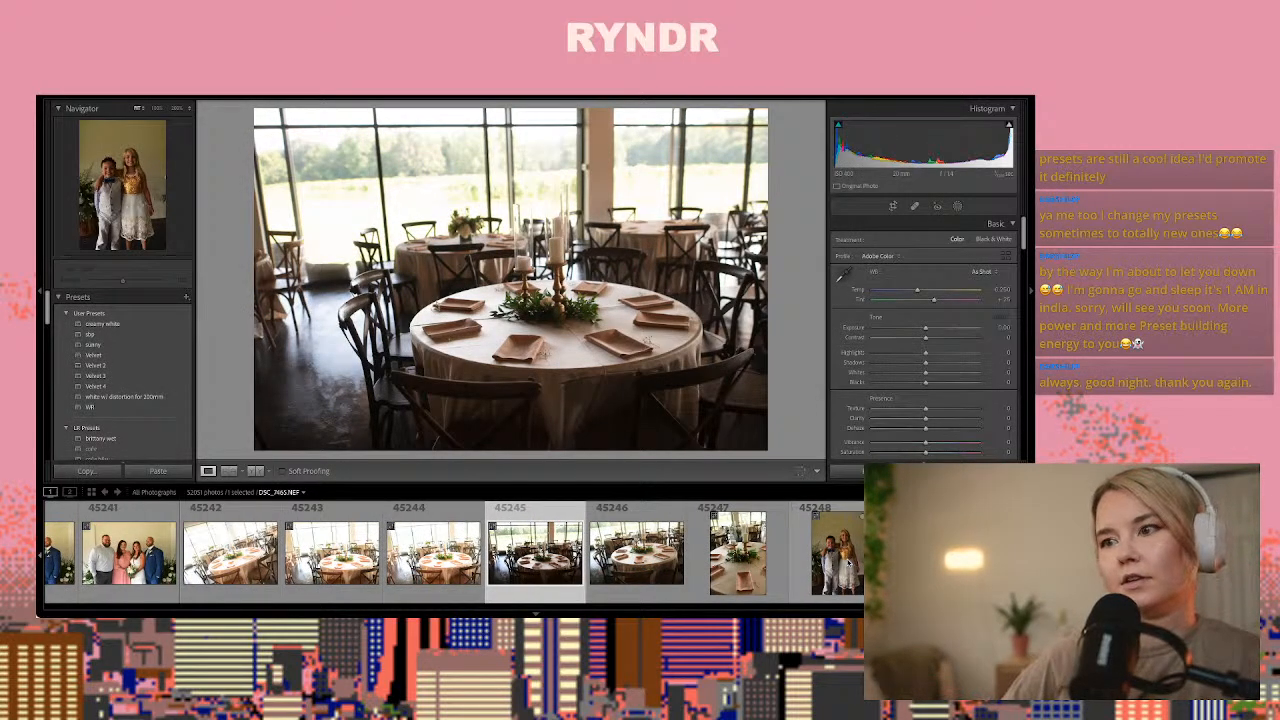
{"action": "key", "text": "Right"}
{"action": "key", "text": "Left"}
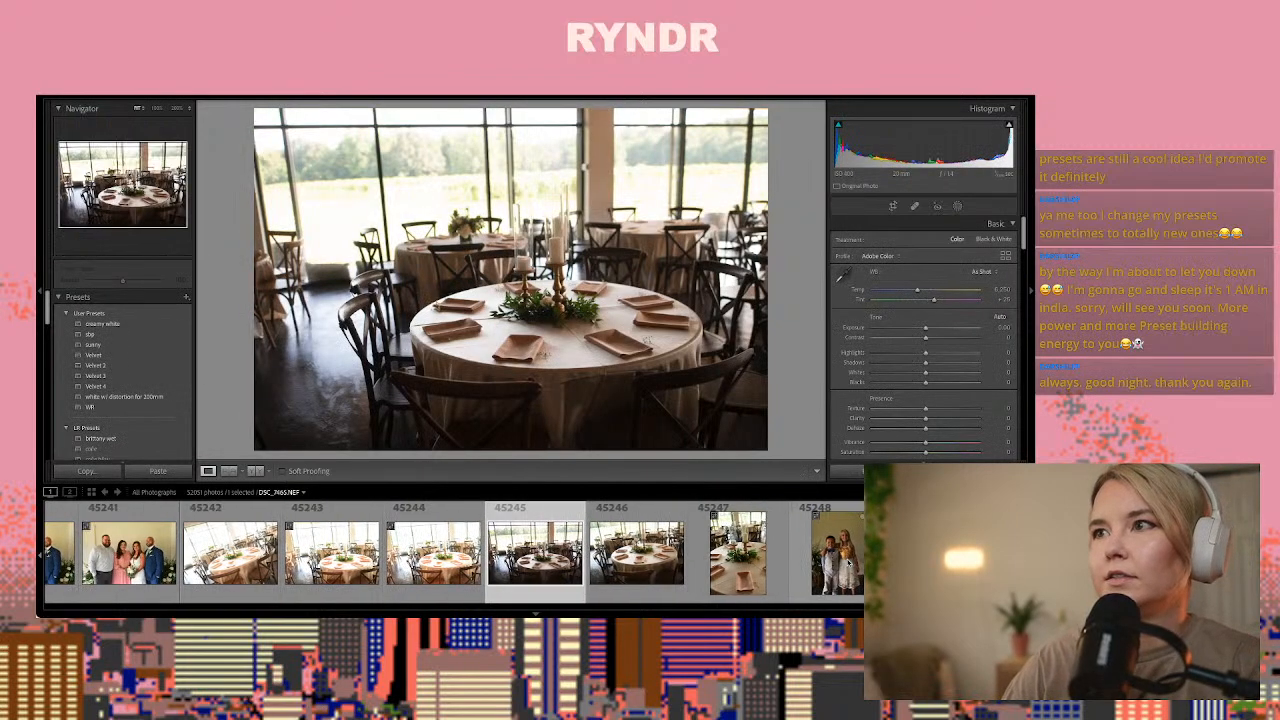
{"action": "key", "text": "Left"}
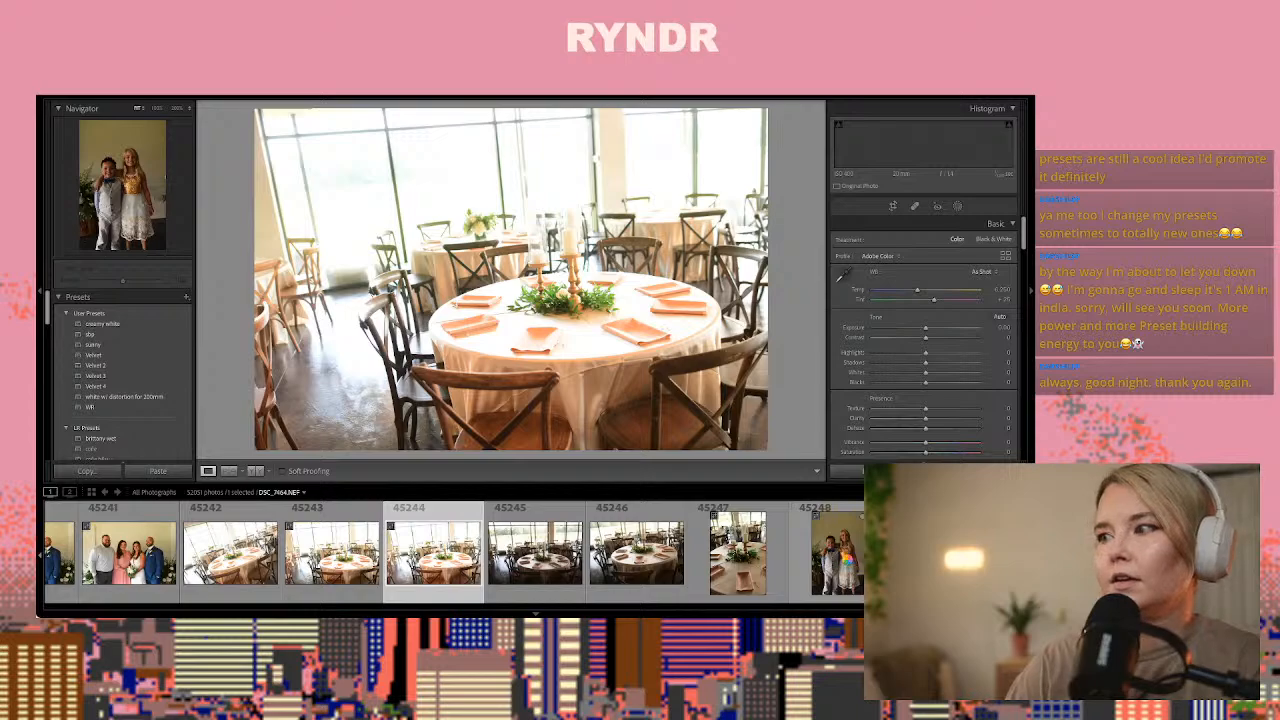
{"action": "key", "text": "Right"}
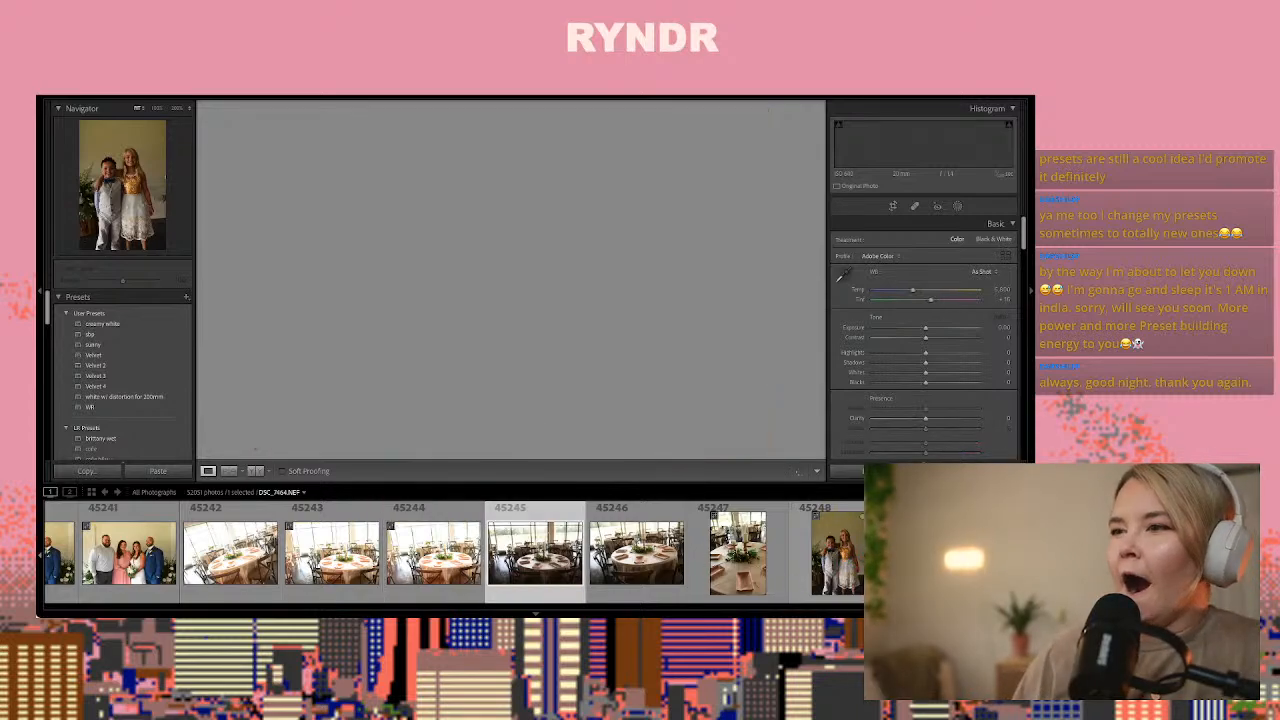
{"action": "key", "text": "ctrl+shift+v"}
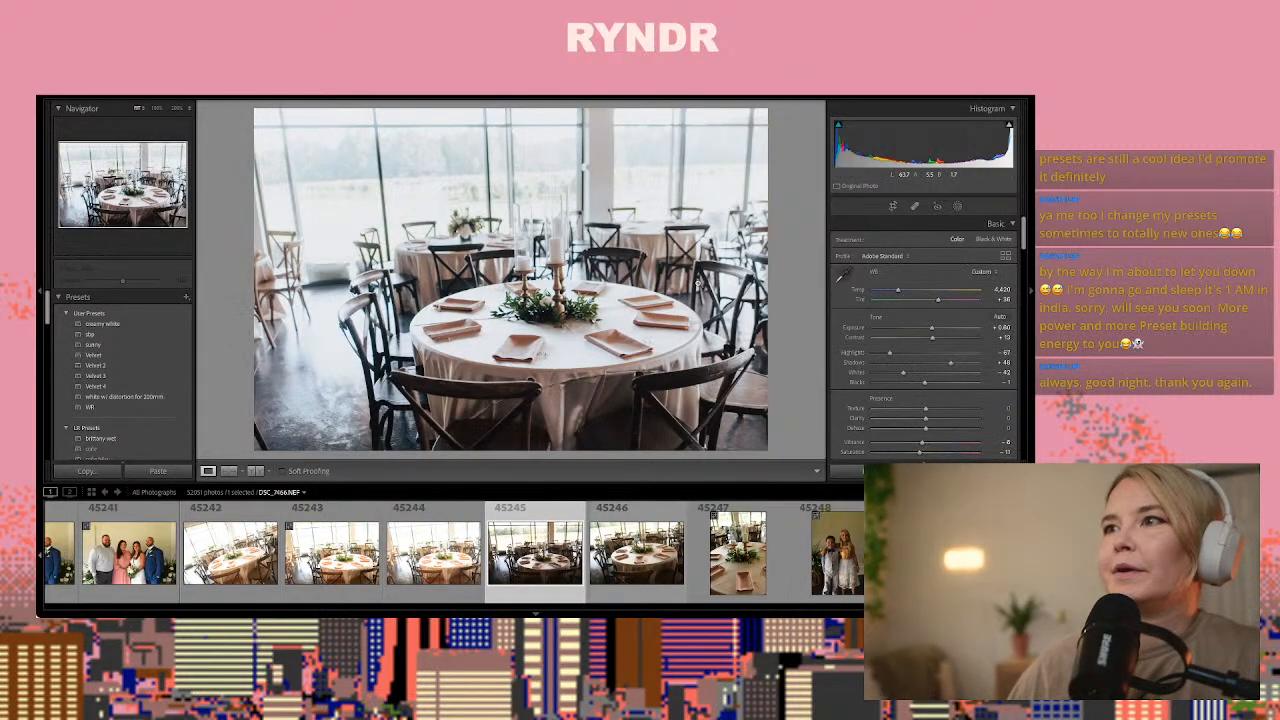
{"action": "left_click", "coordinate": [541, 298]}
{"action": "left_click", "coordinate": [541, 298]}
Browse to the portrait of the two children, DSC_7468.NEF, paste the copied develop settings and raise its Exposure to about +1.4
{"action": "key", "text": "Right"}
{"action": "key", "text": "Right"}
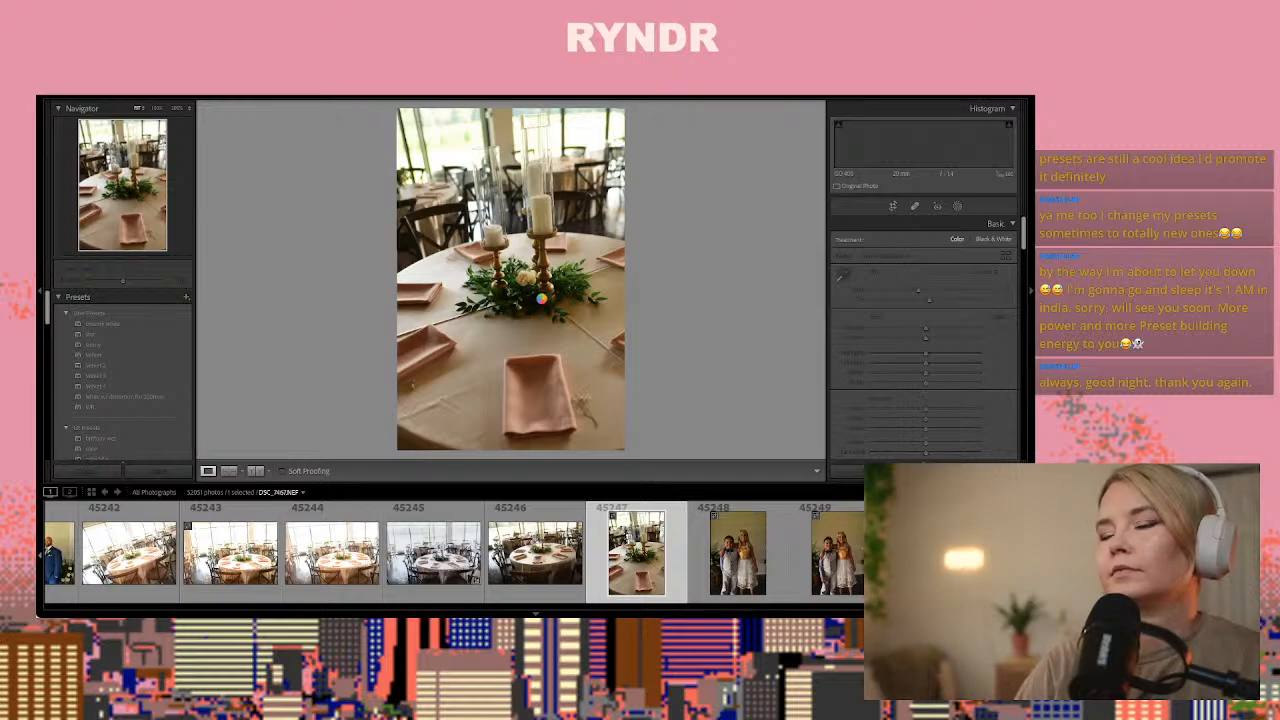
{"action": "key", "text": "Right"}
{"action": "key", "text": "Right"}
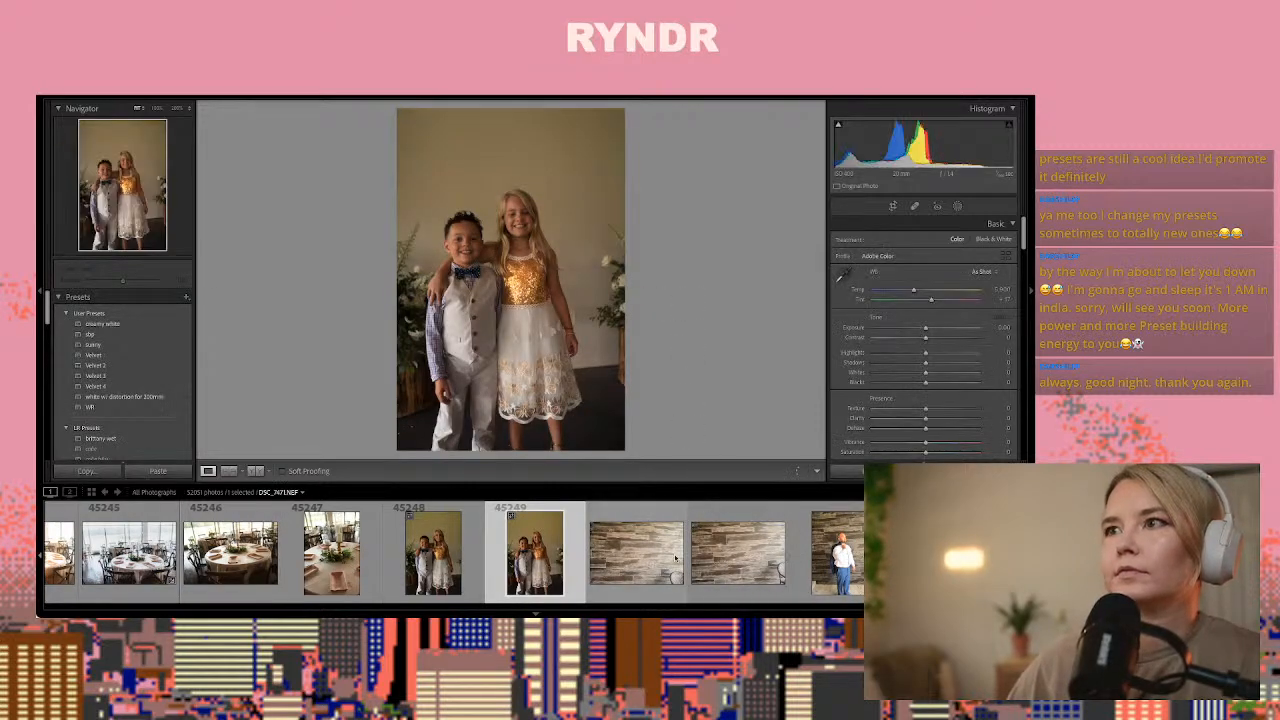
{"action": "left_click", "coordinate": [455, 556]}
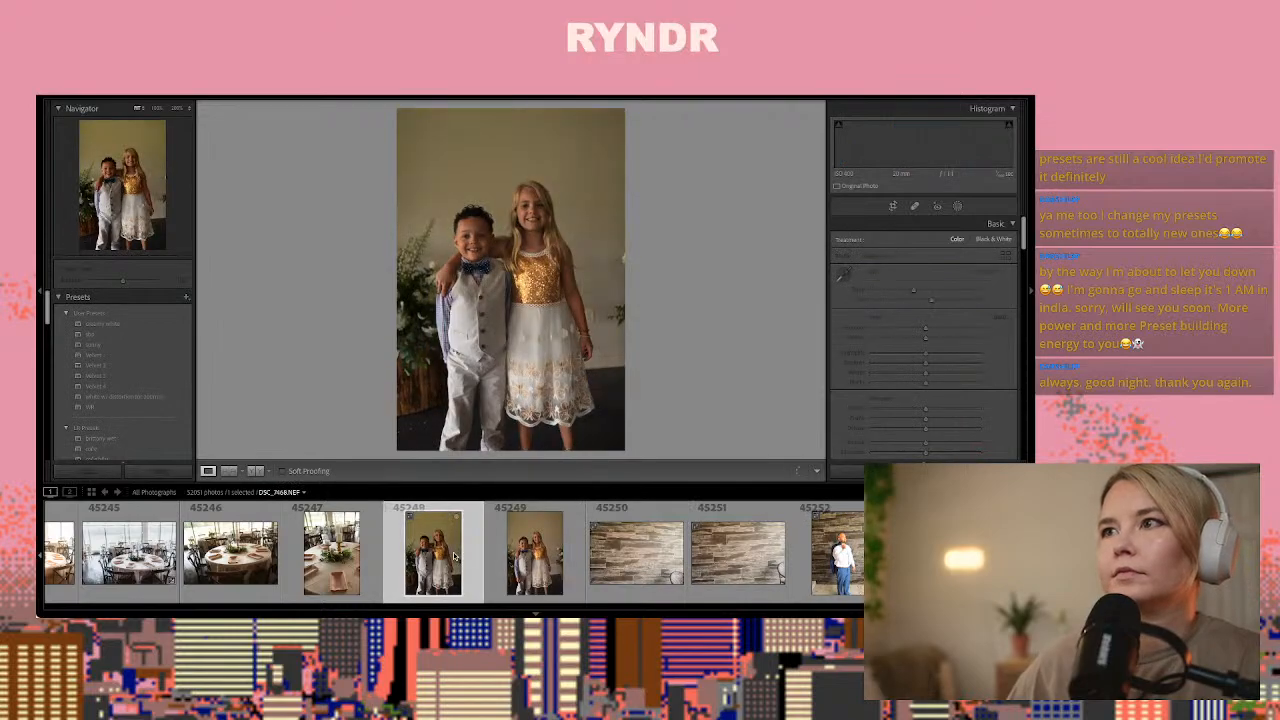
{"action": "key", "text": "ctrl+shift+v"}
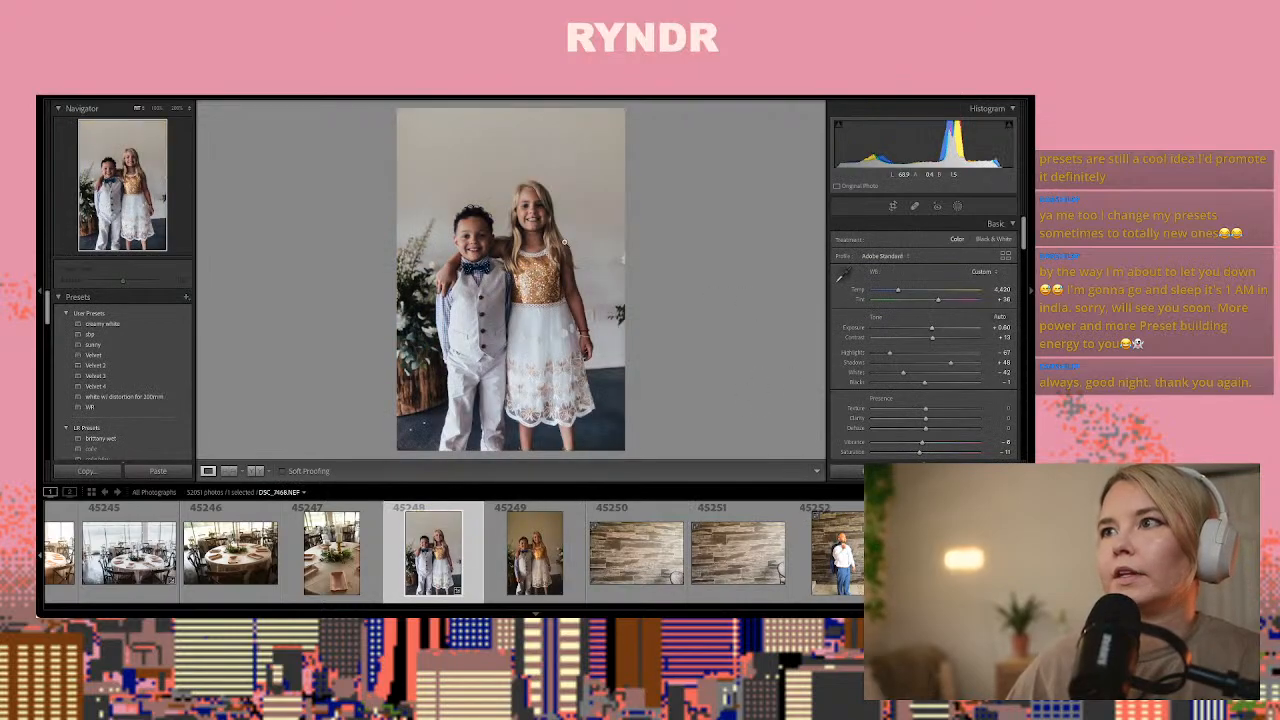
{"action": "left_click_drag", "start_coordinate": [932, 328], "coordinate": [940, 331]}
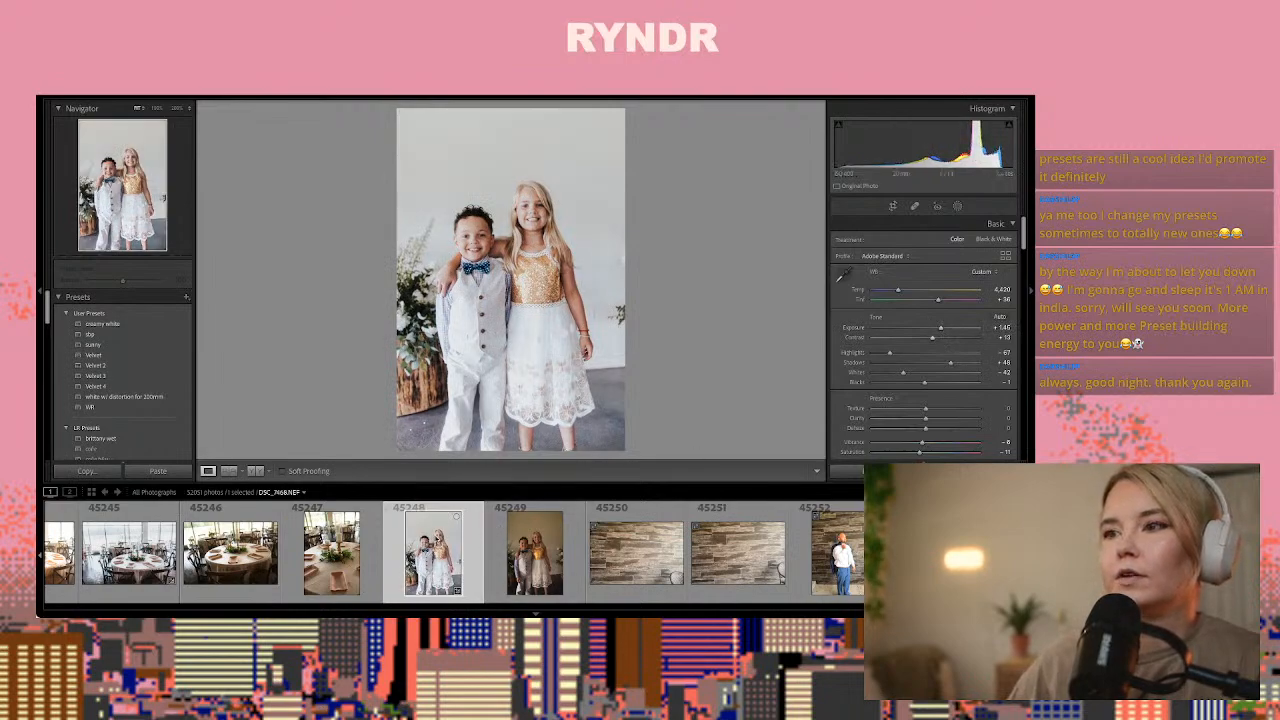
Browse the groom's portraits against the wood wall to DSC_7486.NEF, where he looks down and adjusts his tie
{"action": "scroll", "coordinate": [458, 540], "scroll_direction": "down", "scroll_amount": 6}
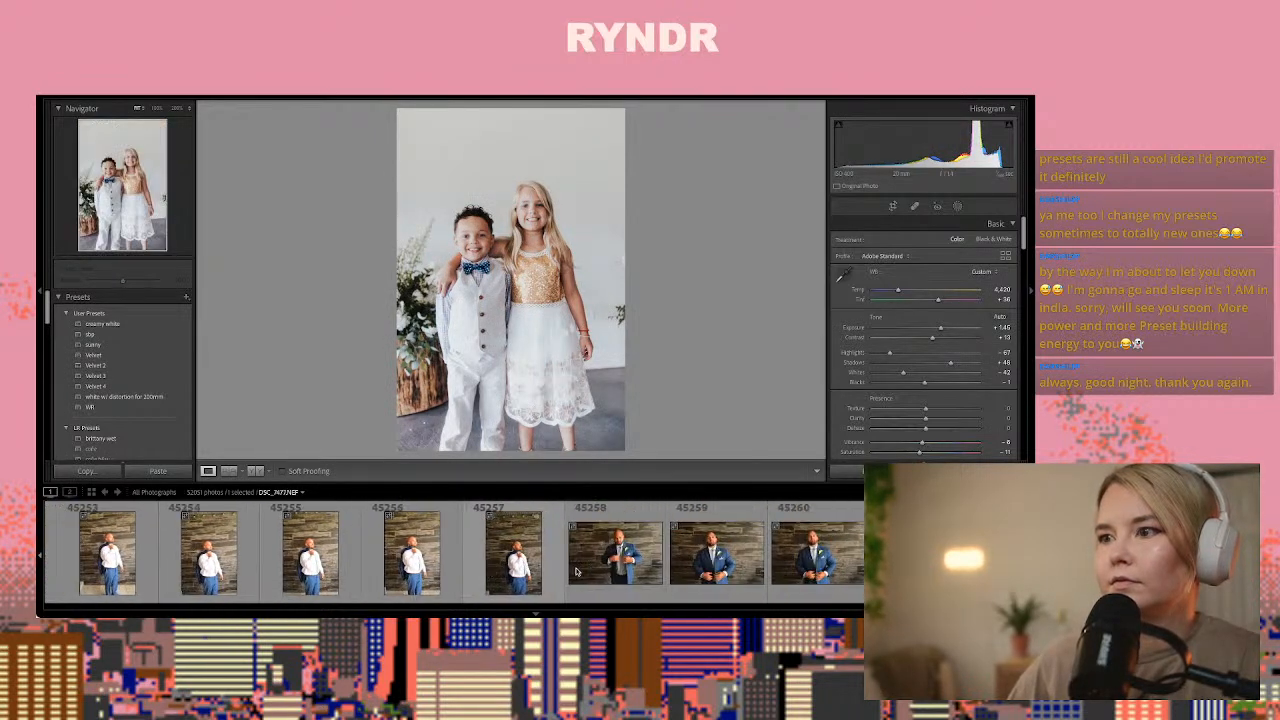
{"action": "left_click", "coordinate": [470, 566]}
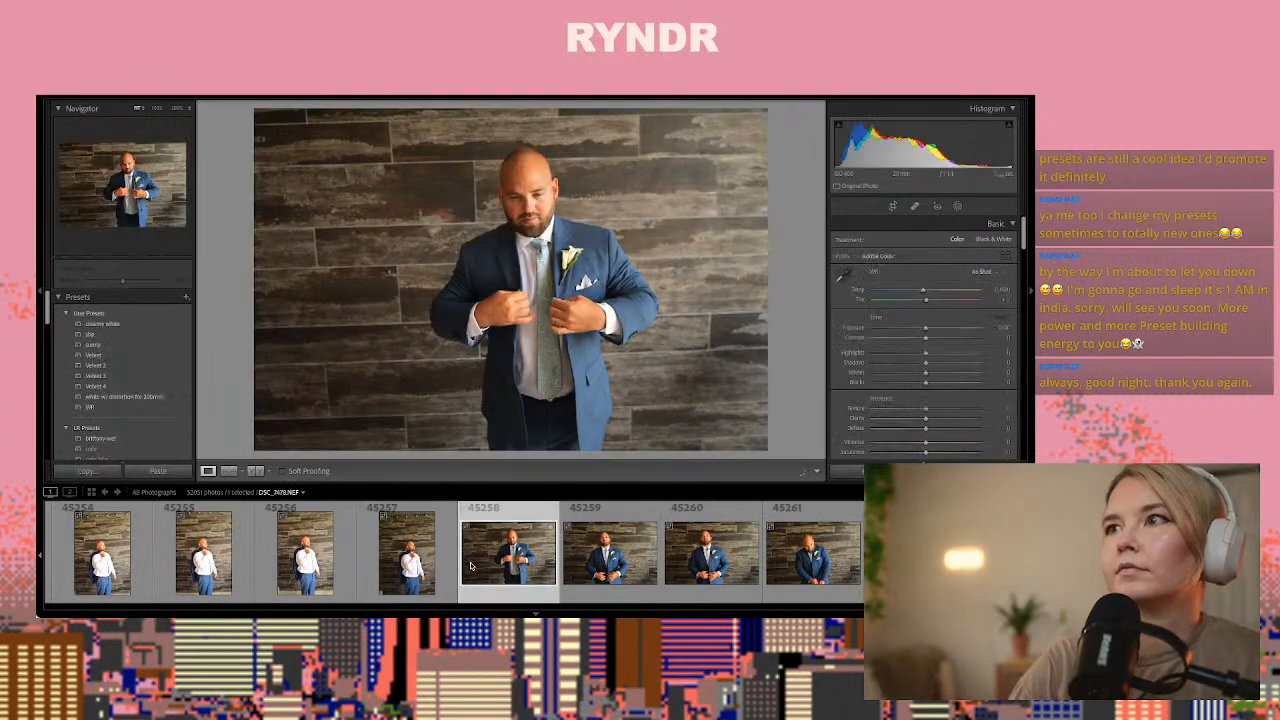
{"action": "key", "text": "Right"}
{"action": "key", "text": "Right"}
{"action": "key", "text": "Right"}
{"action": "key", "text": "Right"}
{"action": "key", "text": "Right"}
{"action": "key", "text": "Right"}
{"action": "key", "text": "Right"}
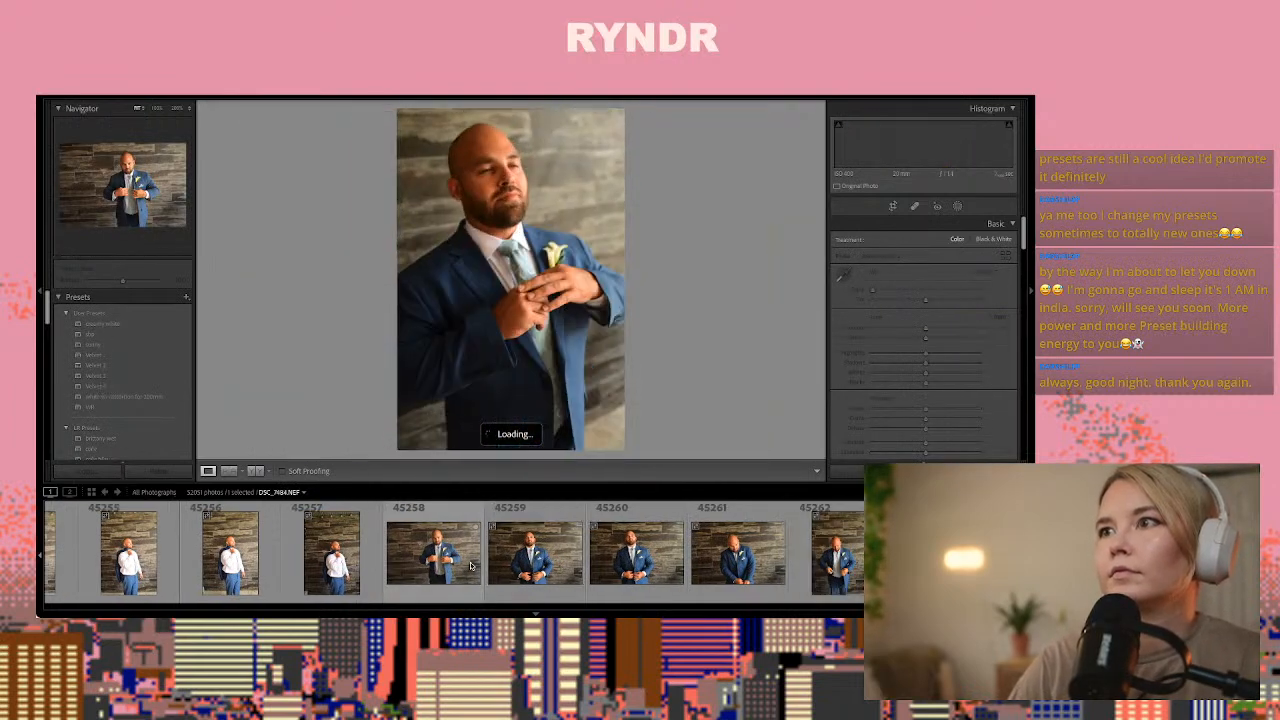
{"action": "key", "text": "Right"}
{"action": "key", "text": "Right"}
{"action": "key", "text": "Right"}
{"action": "key", "text": "Right"}
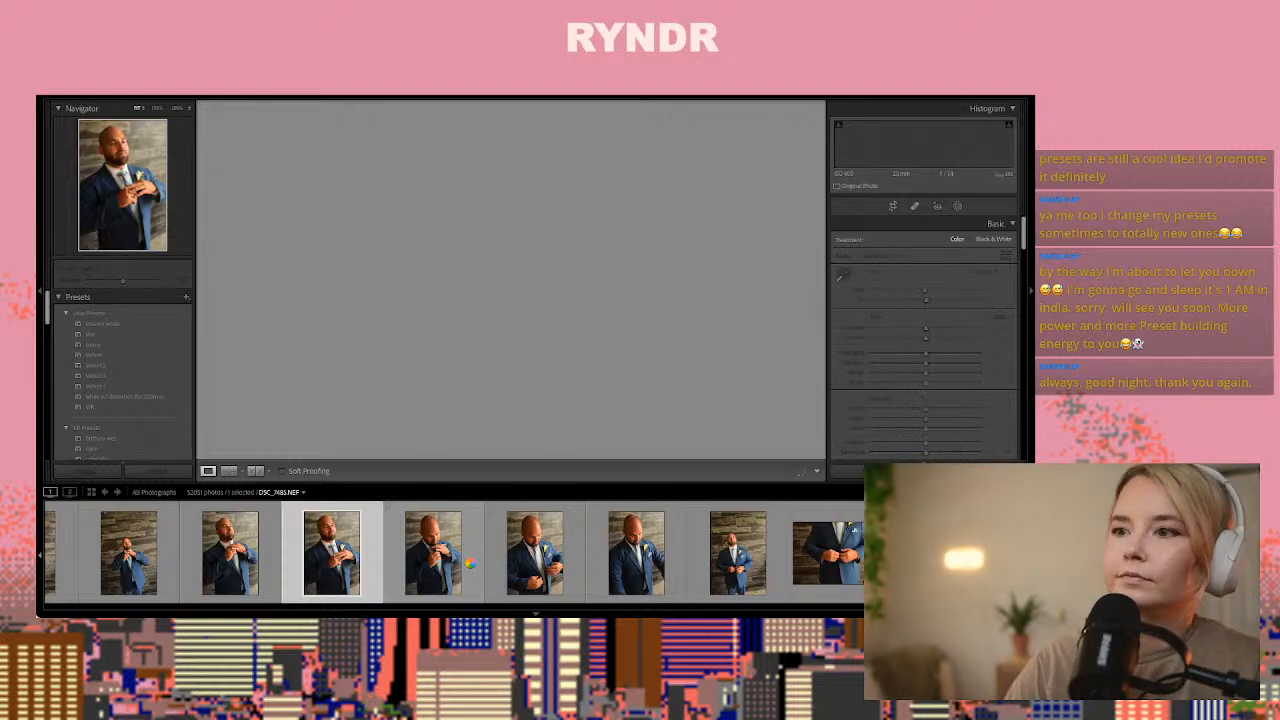
{"action": "key", "text": "Left"}
{"action": "key", "text": "Right"}
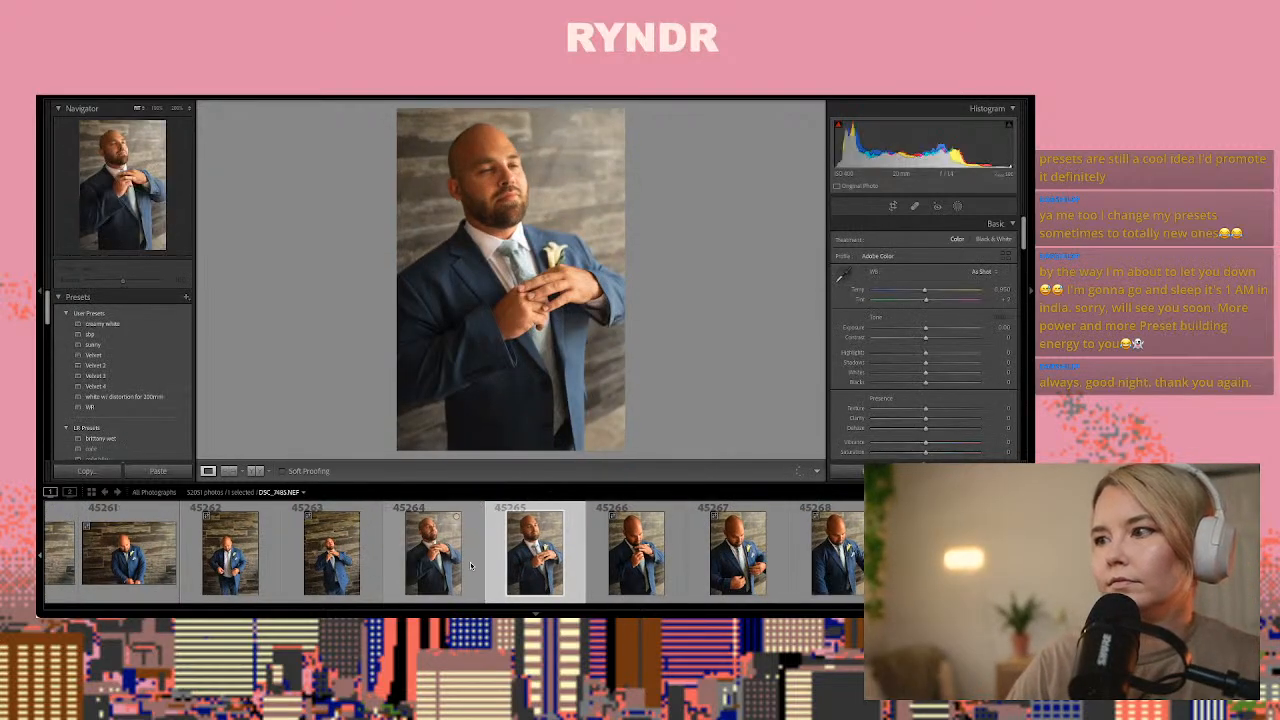
{"action": "key", "text": "Right"}
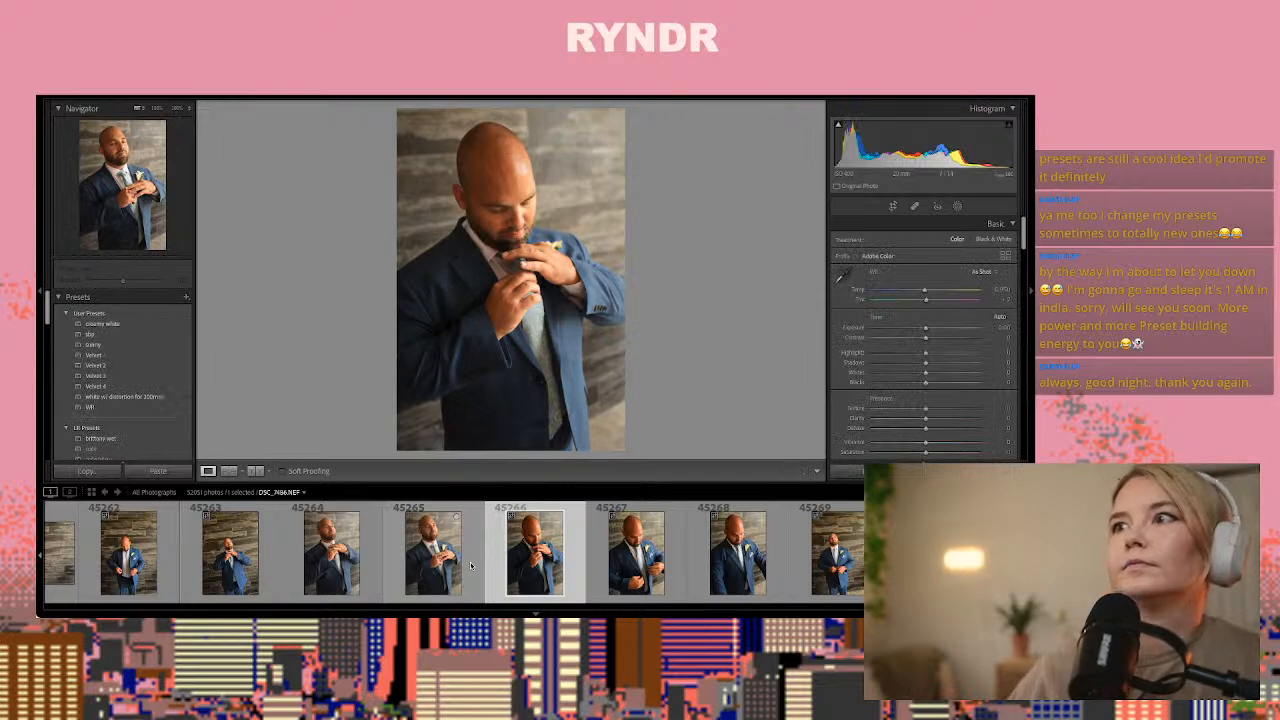
Paste the copied develop settings onto DSC_7486.NEF, adjust its Temp to about 4,687 and copy the resulting settings
{"action": "key", "text": "ctrl+shift+v"}
{"action": "left_click_drag", "start_coordinate": [914, 291], "coordinate": [901, 293]}
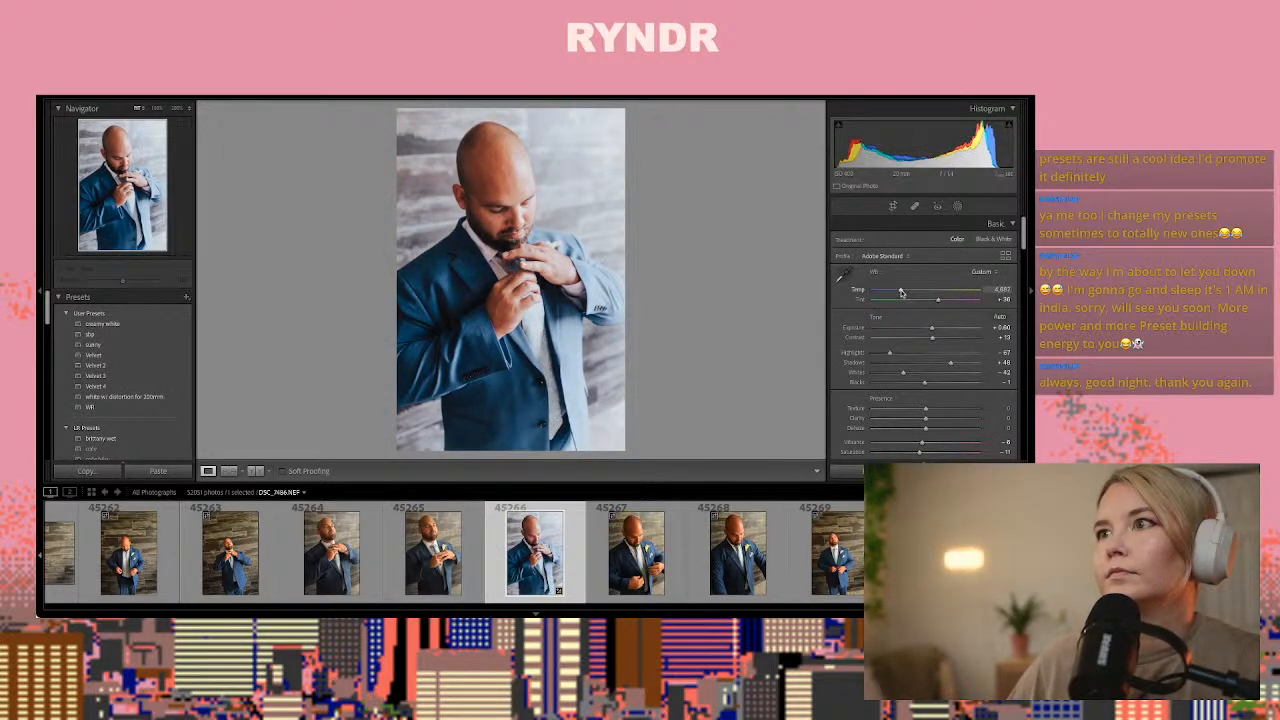
{"action": "key", "text": "ctrl+shift+c"}
{"action": "key", "text": "Return"}
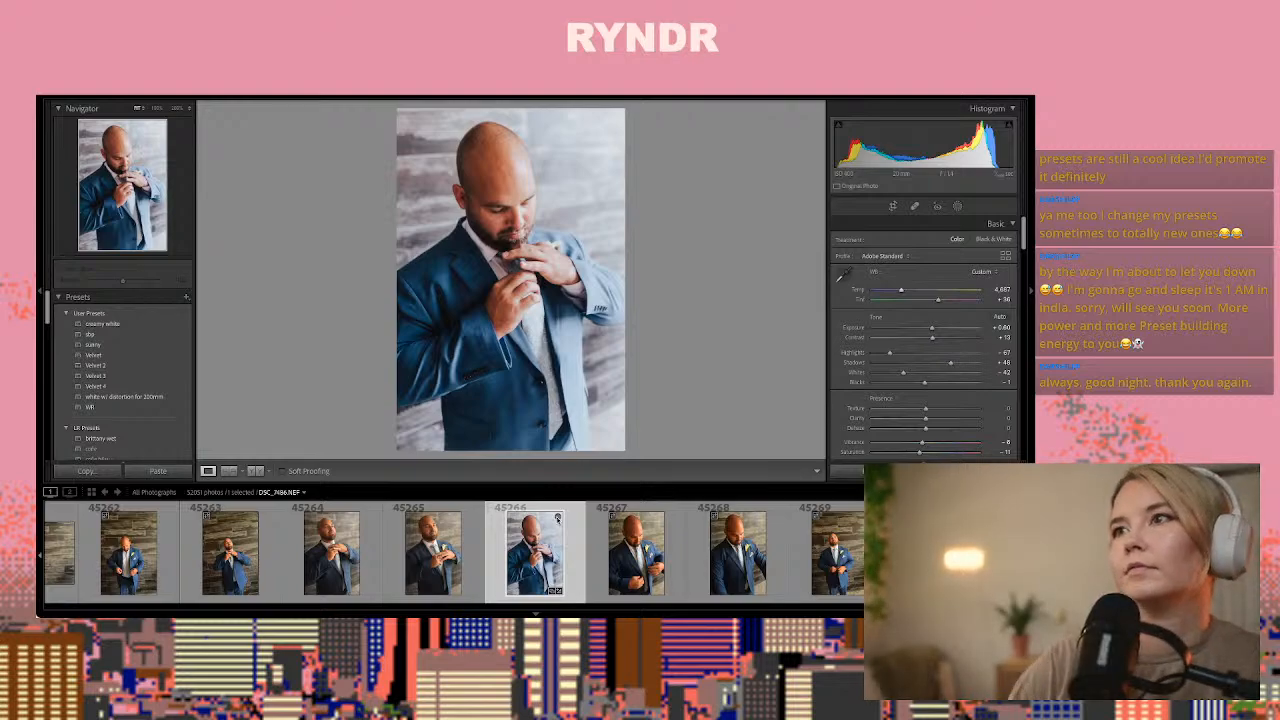
Paste the settings onto the jacket-buttoning close-up DSC_7490.NEF, warm its Temp, set Exposure to +0.10 and copy the settings
{"action": "key", "text": "Right"}
{"action": "key", "text": "Right"}
{"action": "key", "text": "Right"}
{"action": "key", "text": "Right"}
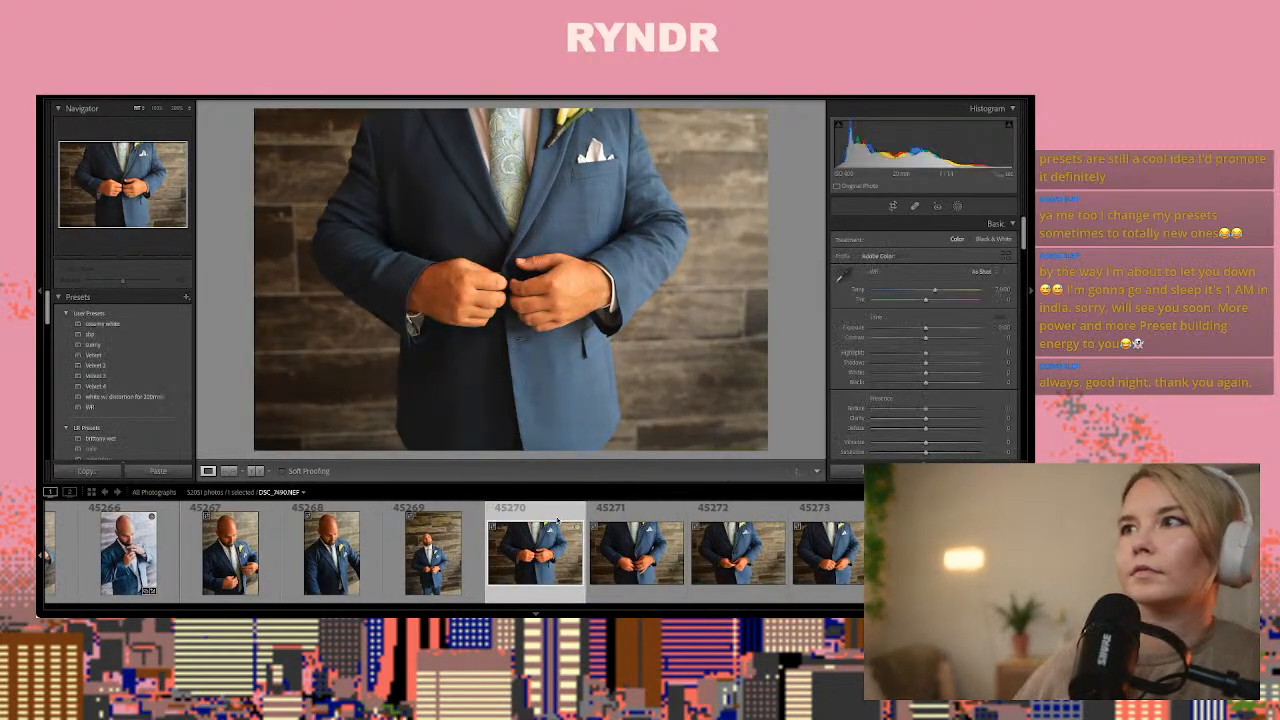
{"action": "key", "text": "ctrl+shift+v"}
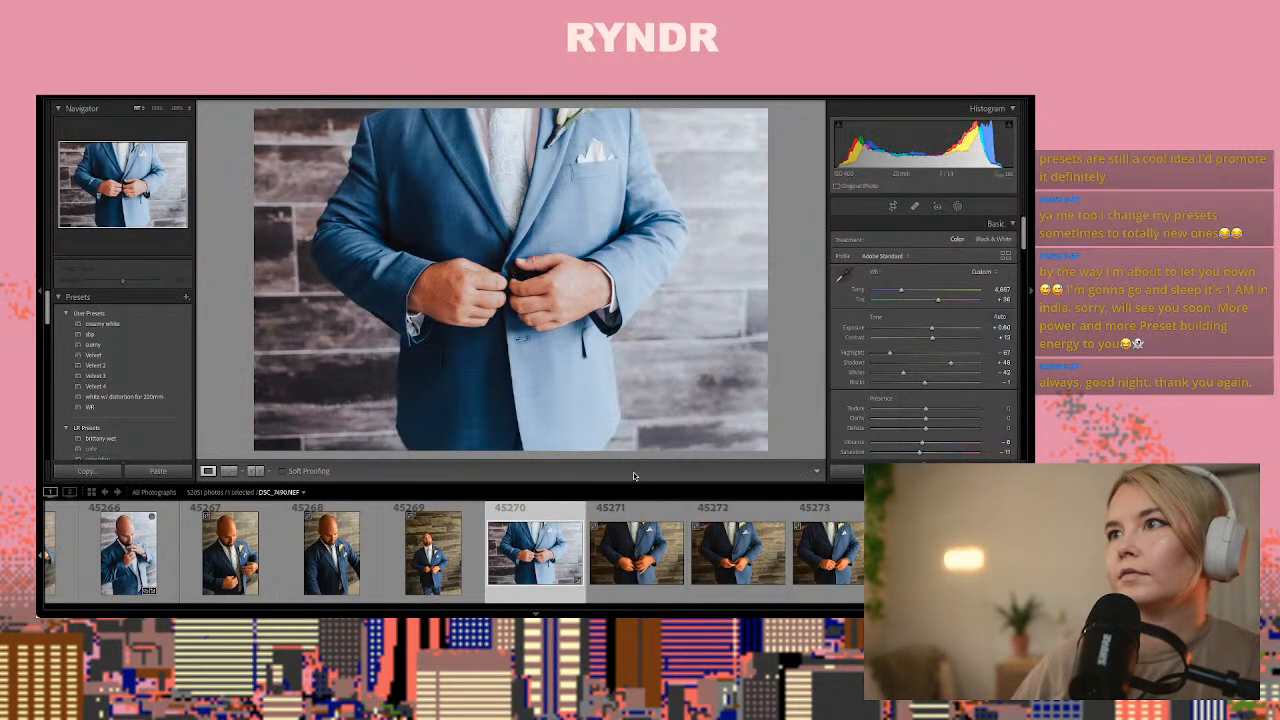
{"action": "left_click_drag", "start_coordinate": [901, 291], "coordinate": [926, 329]}
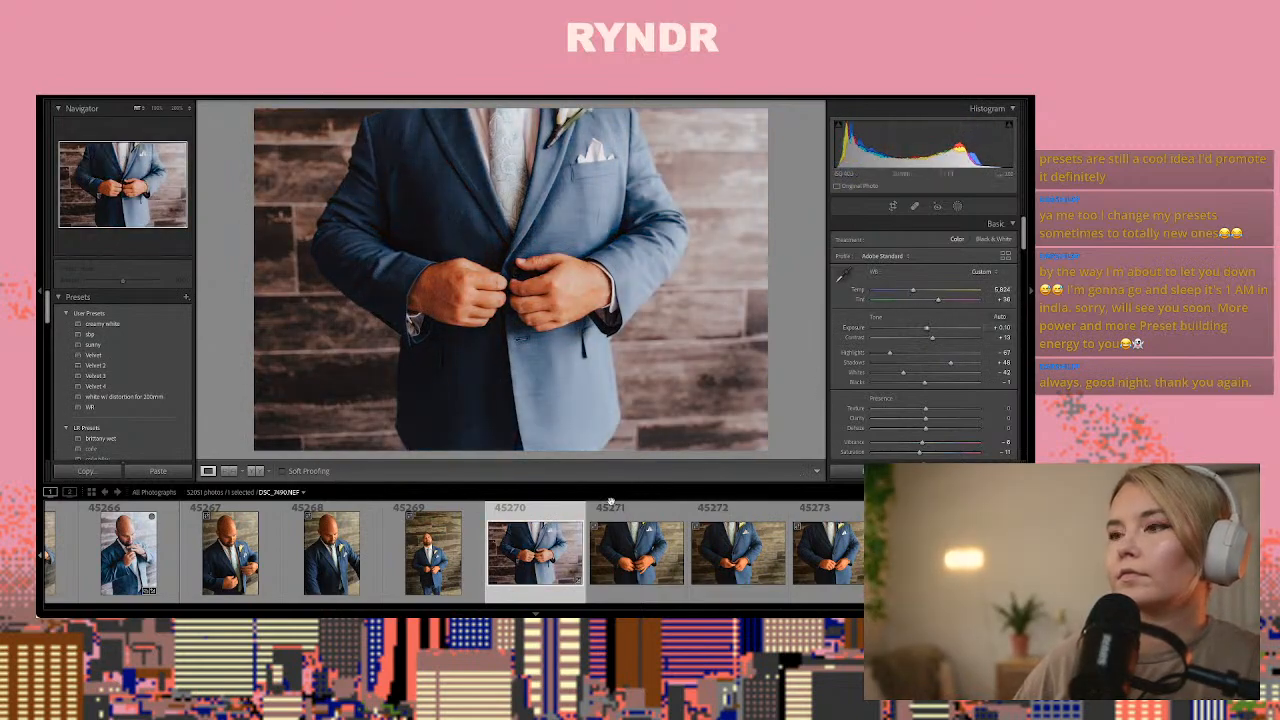
{"action": "key", "text": "ctrl+shift+c"}
{"action": "key", "text": "Return"}
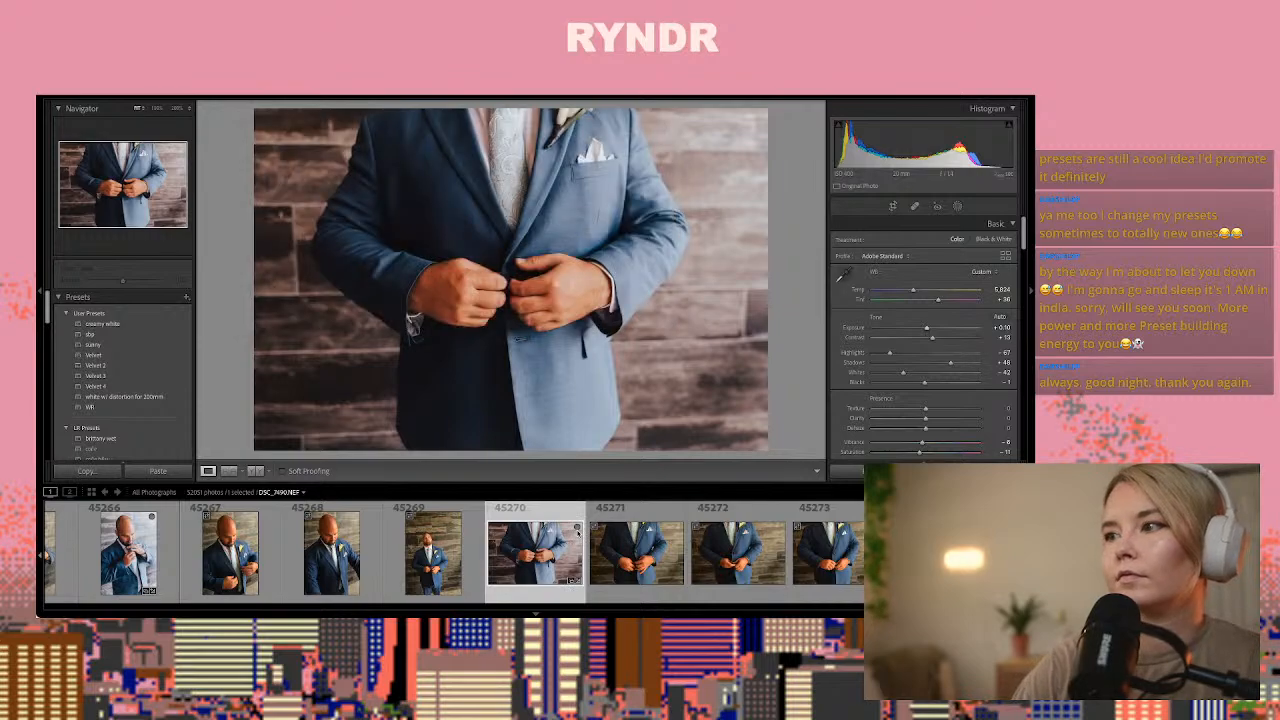
Paste the settings onto the groom portrait DSC_7496.NEF, sample its white balance and fine-tune Temp to about 6,670 and Tint to +11
{"action": "key", "text": "Right"}
{"action": "key", "text": "Right"}
{"action": "key", "text": "Right"}
{"action": "key", "text": "Right"}
{"action": "key", "text": "Right"}
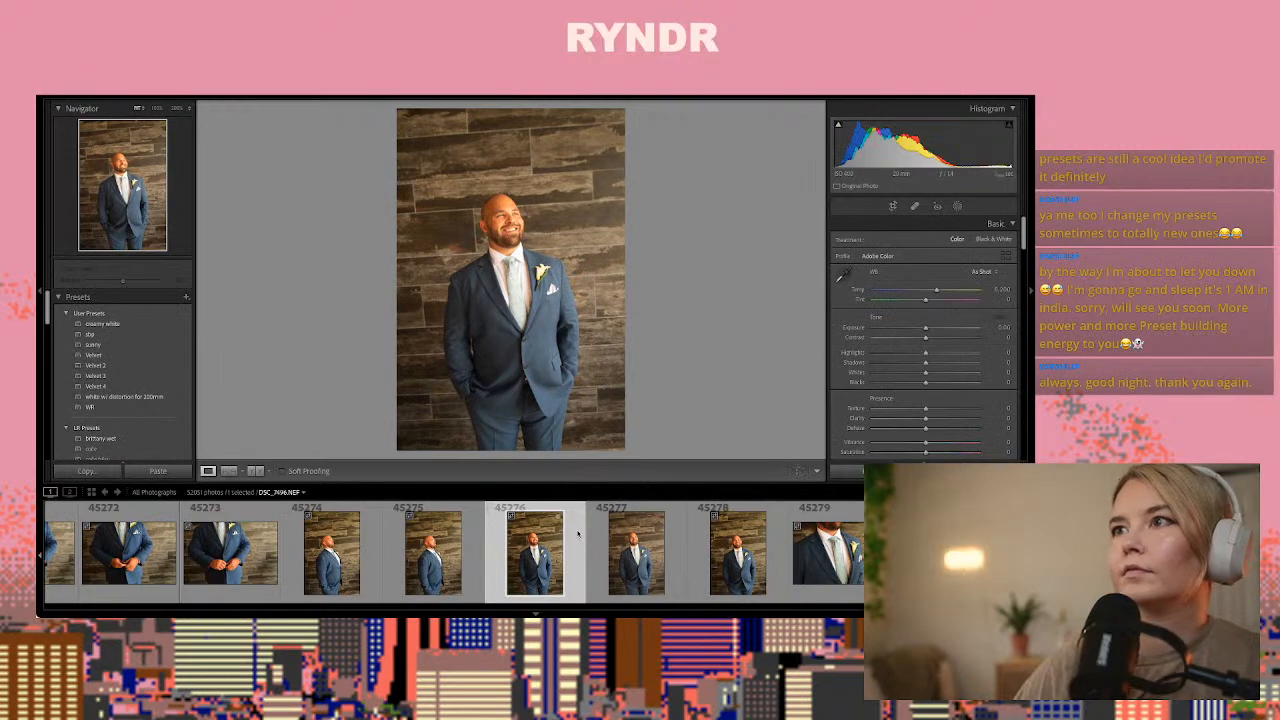
{"action": "key", "text": "ctrl+shift+v"}
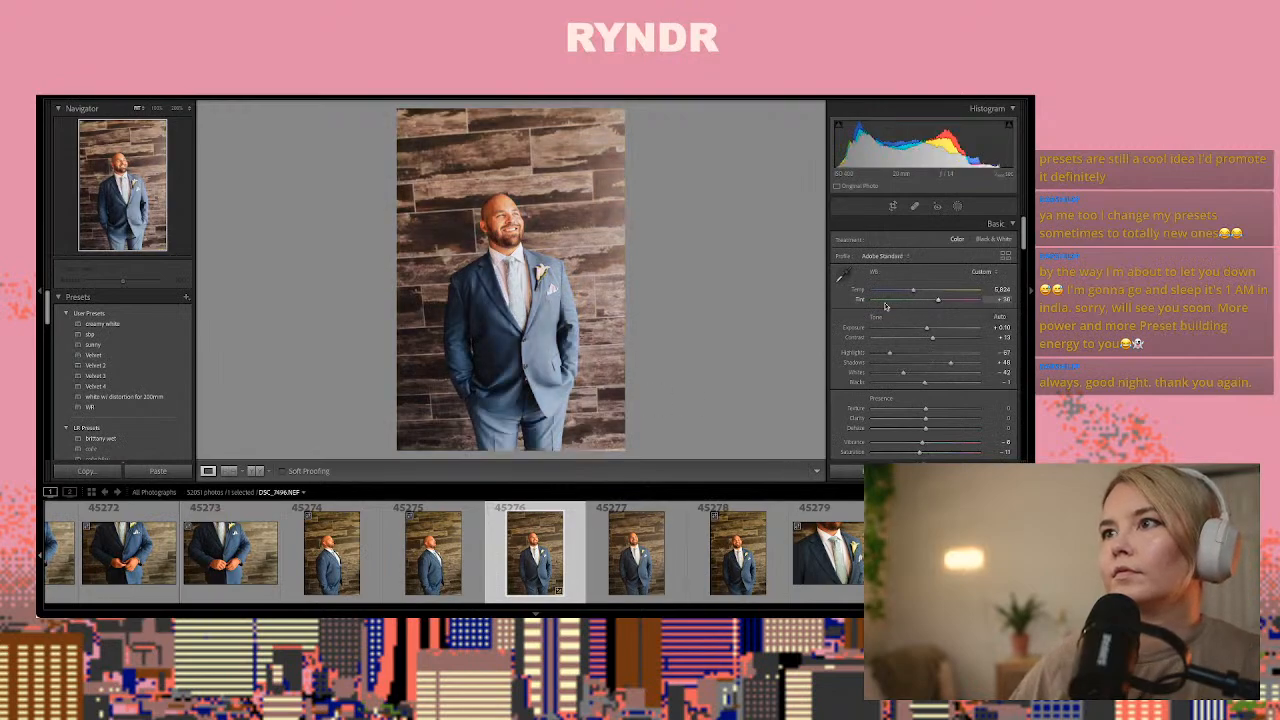
{"action": "left_click", "coordinate": [844, 280]}
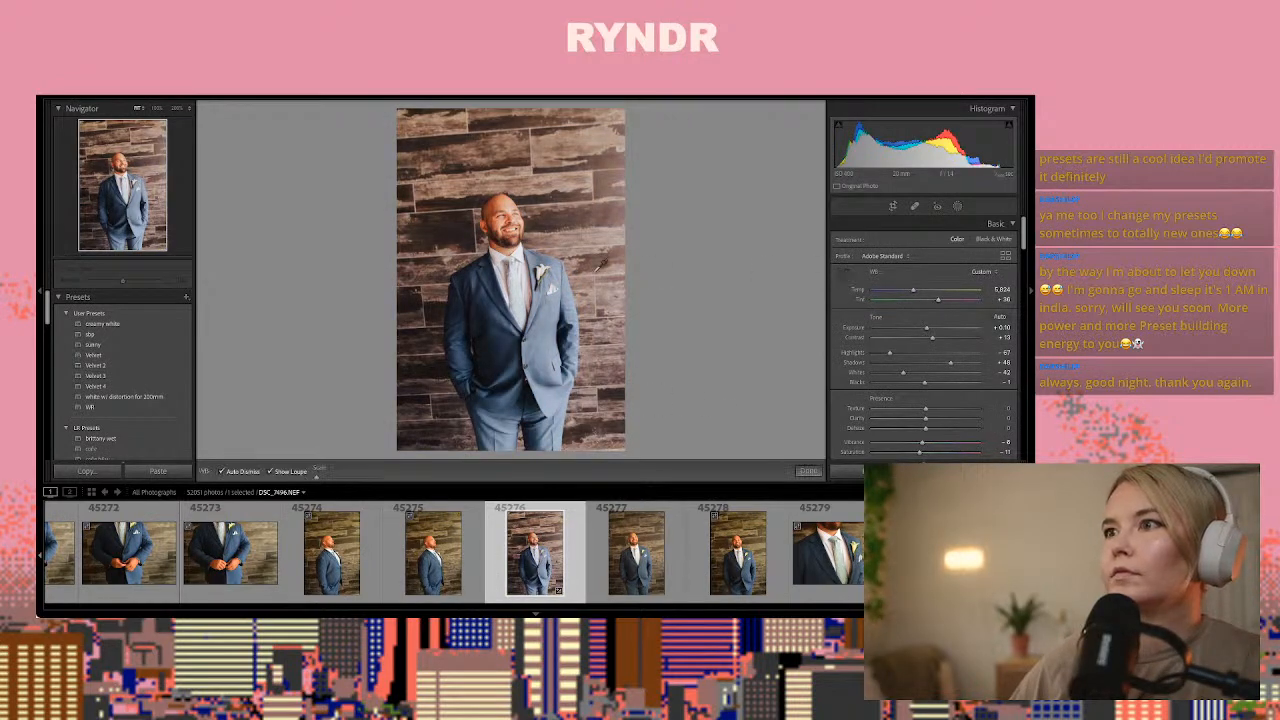
{"action": "left_click", "coordinate": [528, 280]}
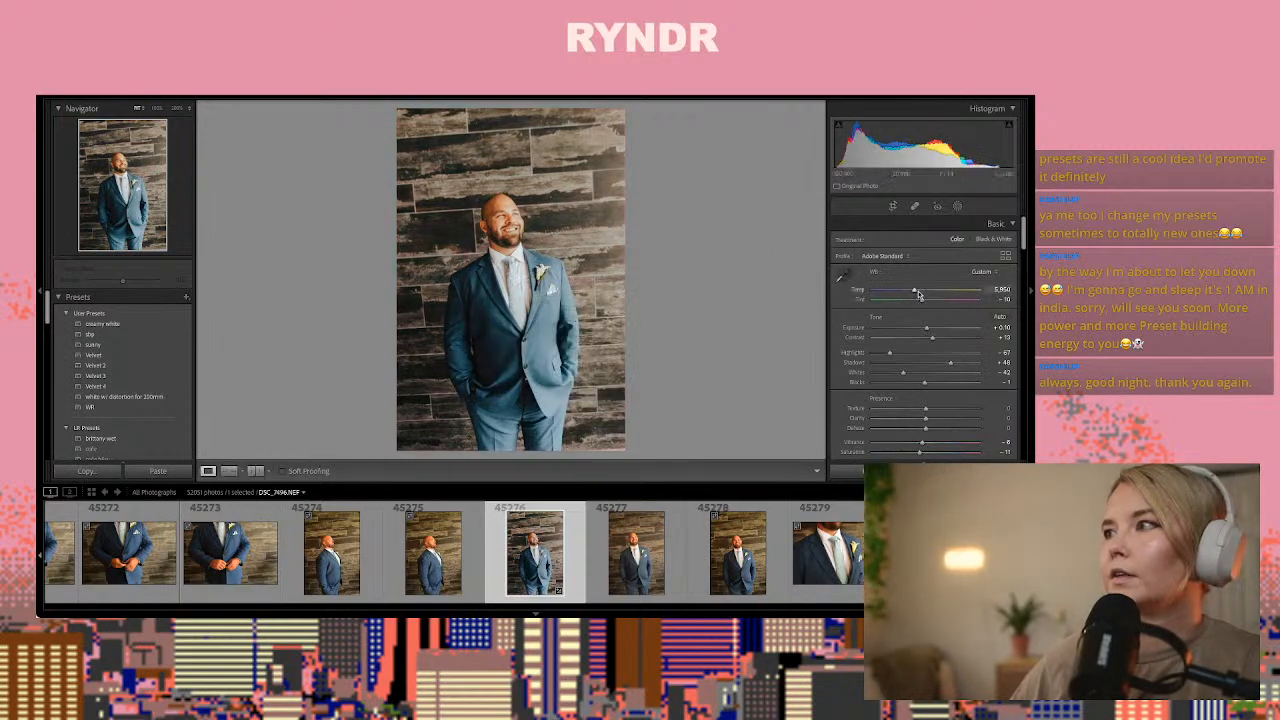
{"action": "left_click_drag", "start_coordinate": [911, 292], "coordinate": [931, 300]}
Preview the black-and-white presets on DSC_7496.NEF without applying one and lower its Temp slightly to about 6,570
{"action": "scroll", "coordinate": [933, 389], "scroll_direction": "down", "scroll_amount": 1}
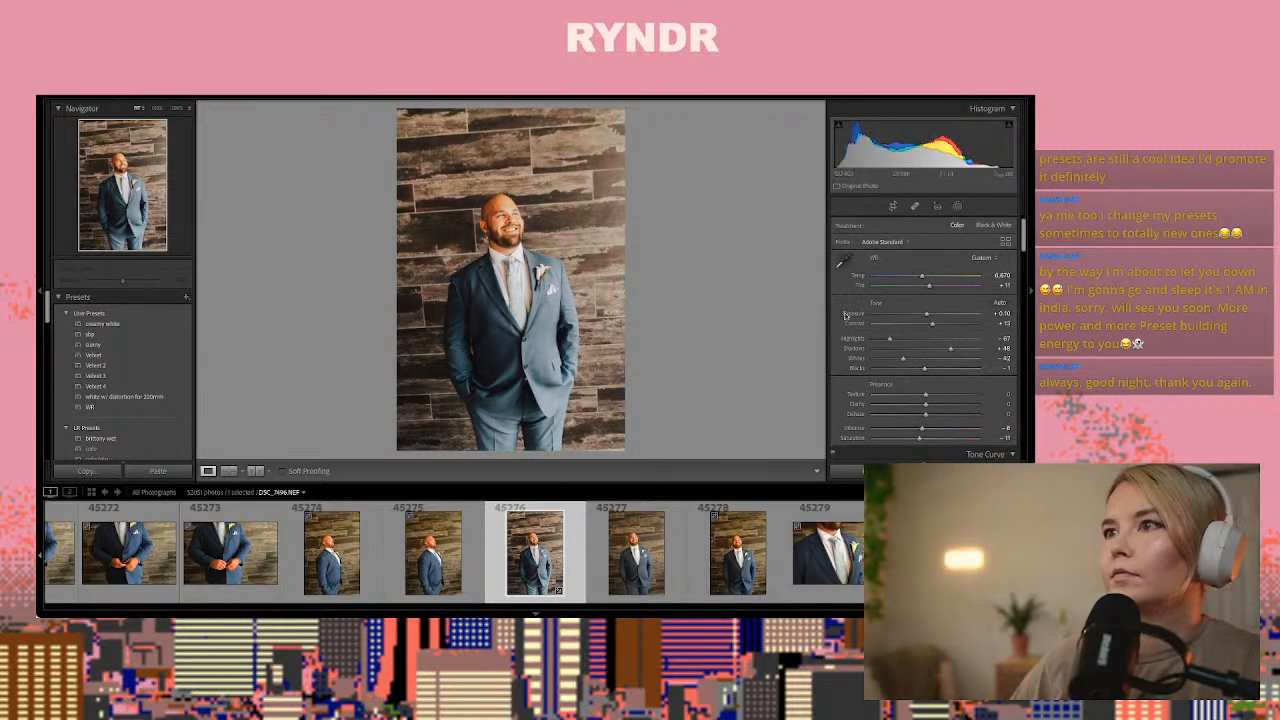
{"action": "scroll", "coordinate": [150, 370], "scroll_direction": "down", "scroll_amount": 3}
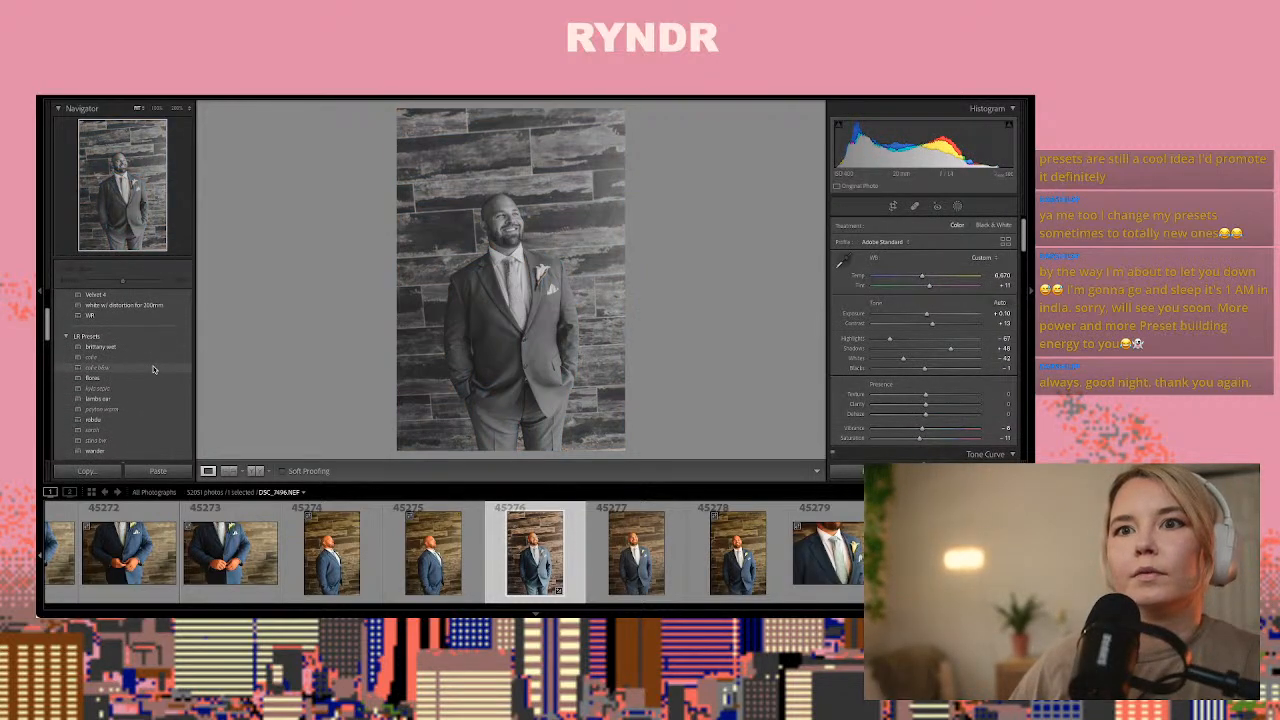
{"action": "scroll", "coordinate": [152, 370], "scroll_direction": "down", "scroll_amount": 3}
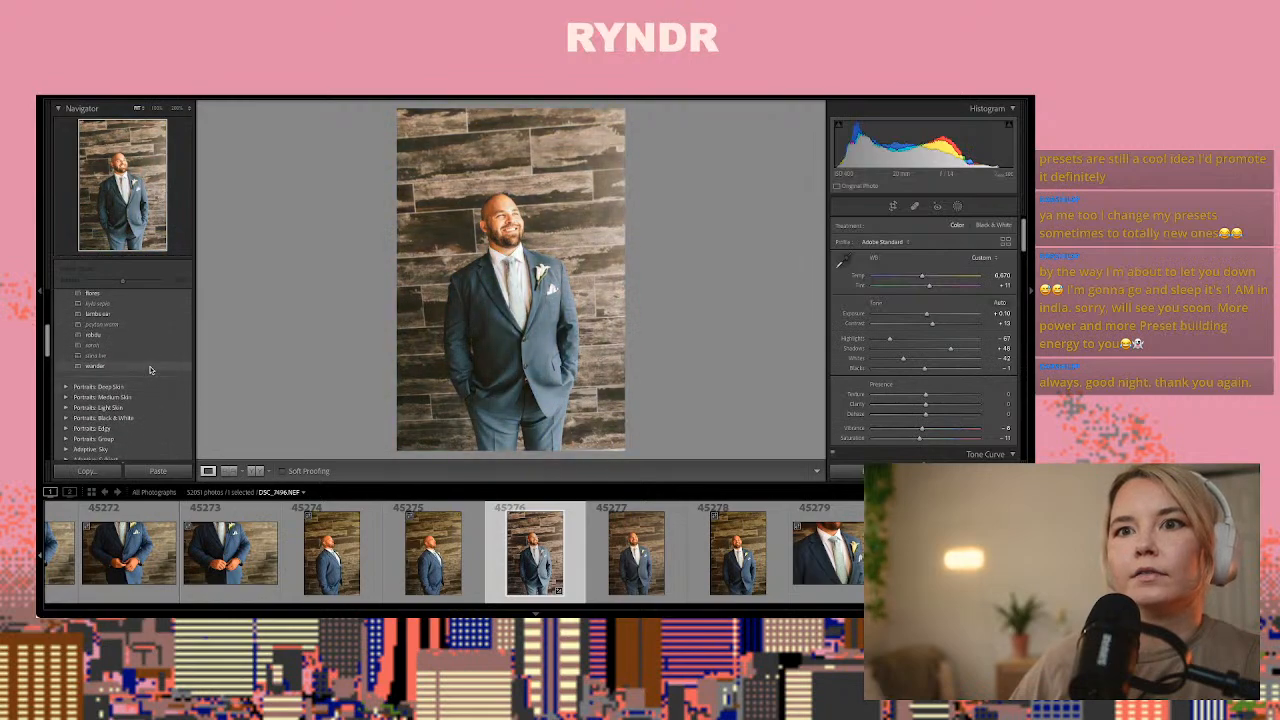
{"action": "scroll", "coordinate": [140, 370], "scroll_direction": "down", "scroll_amount": 1}
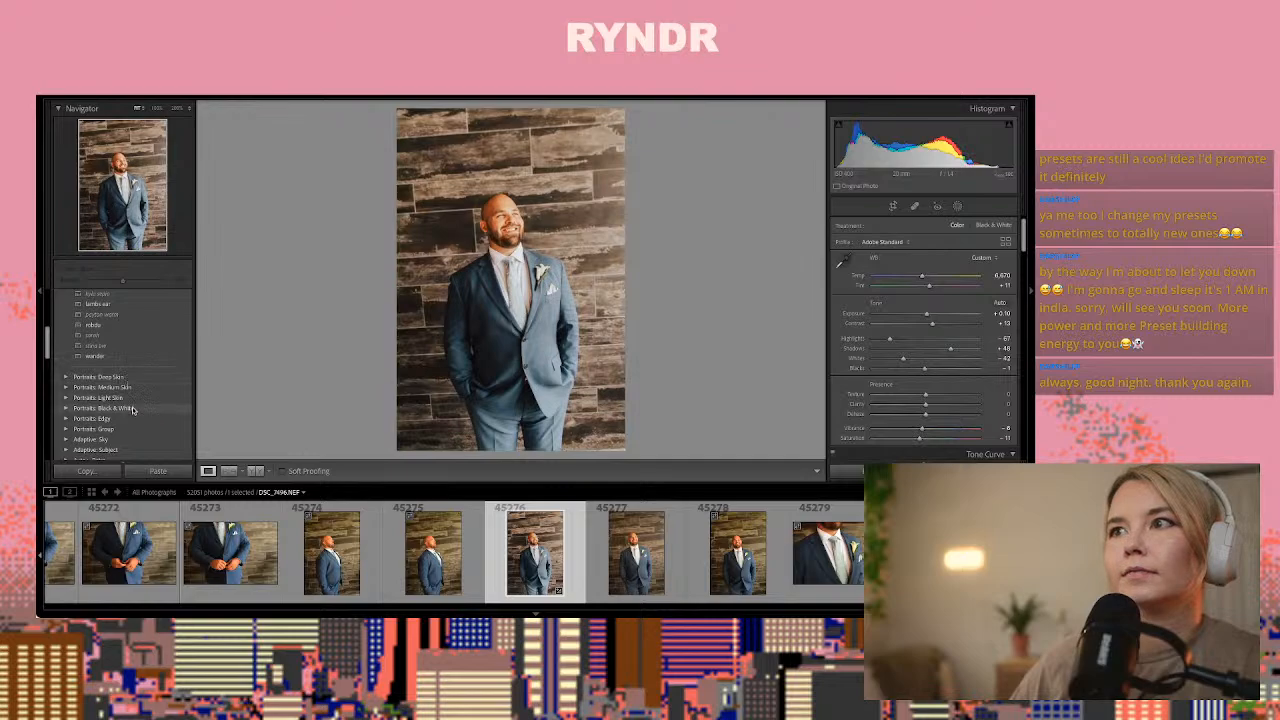
{"action": "scroll", "coordinate": [134, 415], "scroll_direction": "down", "scroll_amount": 1}
{"action": "scroll", "coordinate": [134, 420], "scroll_direction": "down", "scroll_amount": 8}
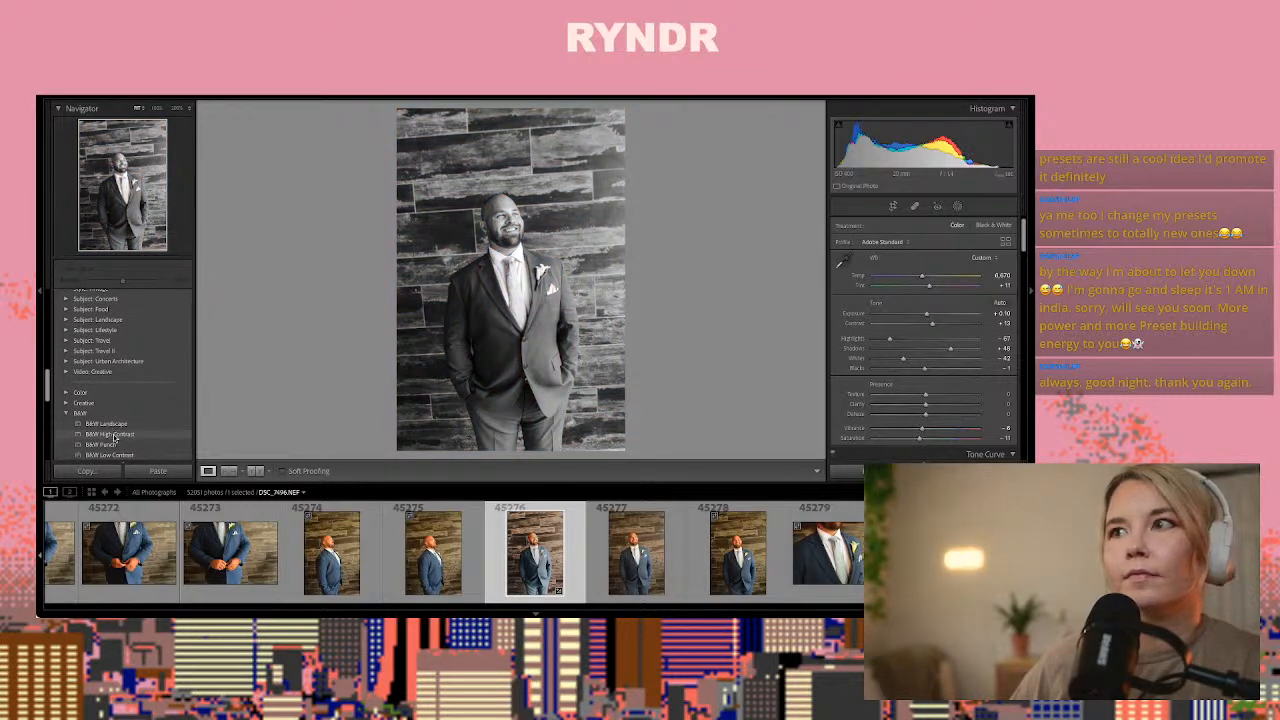
{"action": "scroll", "coordinate": [118, 435], "scroll_direction": "down", "scroll_amount": 2}
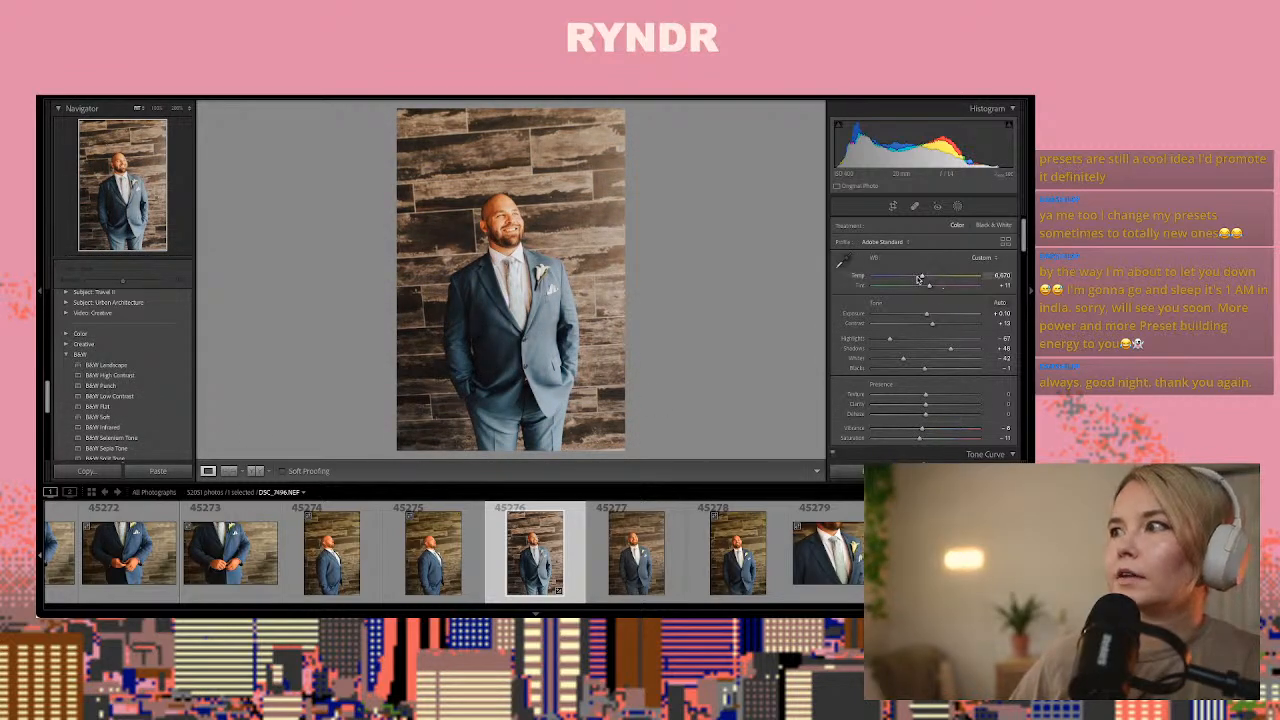
{"action": "left_click_drag", "start_coordinate": [920, 279], "coordinate": [919, 279]}
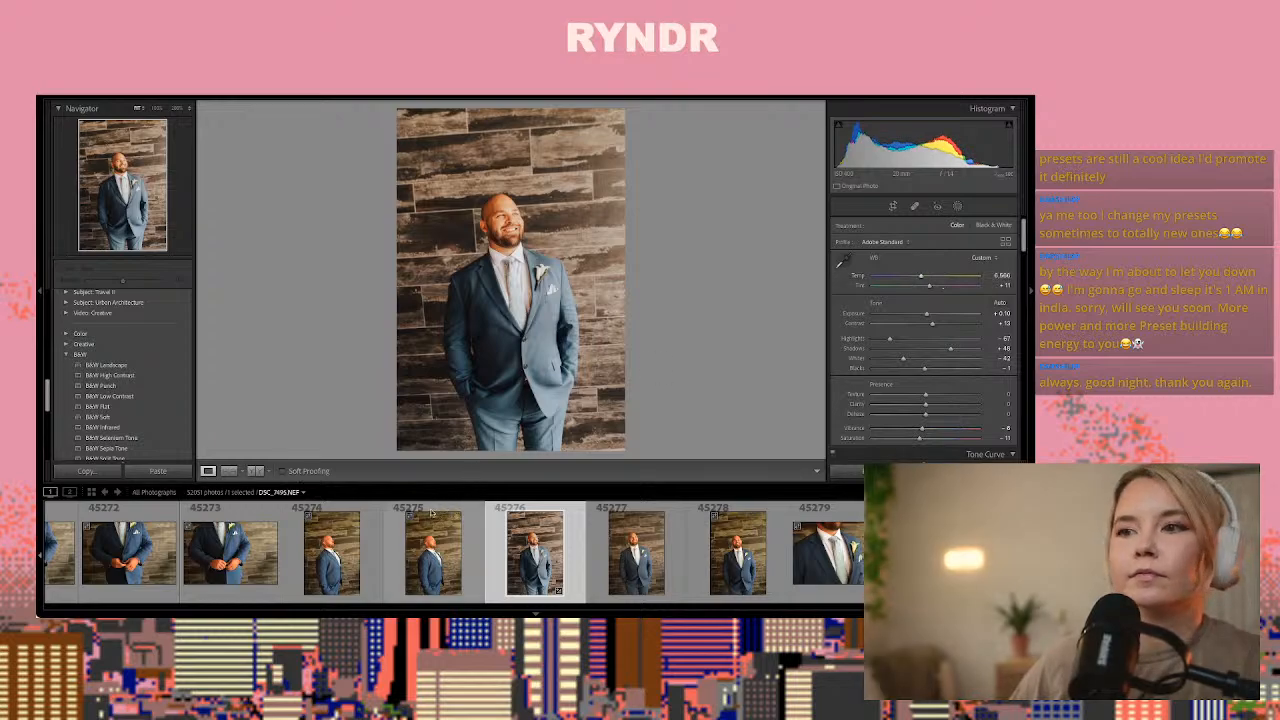
Paste the copied settings onto the tie and boutonniere close-up DSC_7499.NEF, warm Temp to about 7,100 and lower Exposure to about -0.15
{"action": "left_click", "coordinate": [695, 545]}
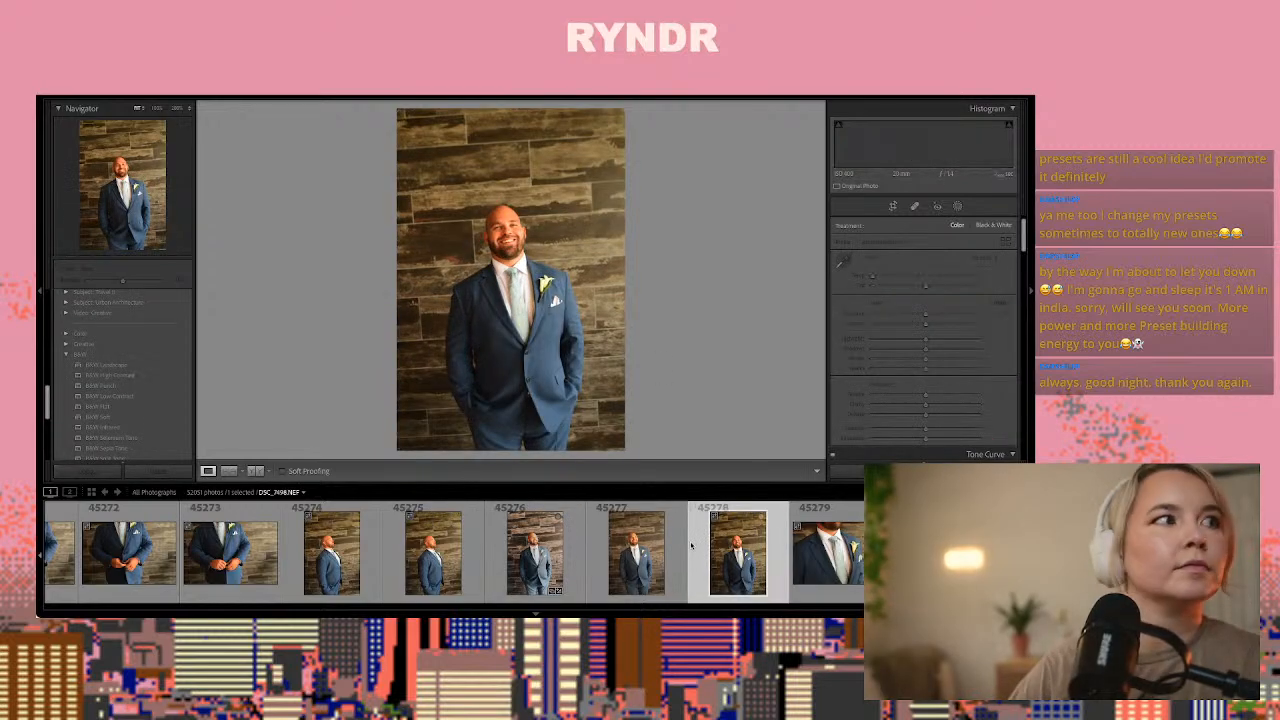
{"action": "key", "text": "Right"}
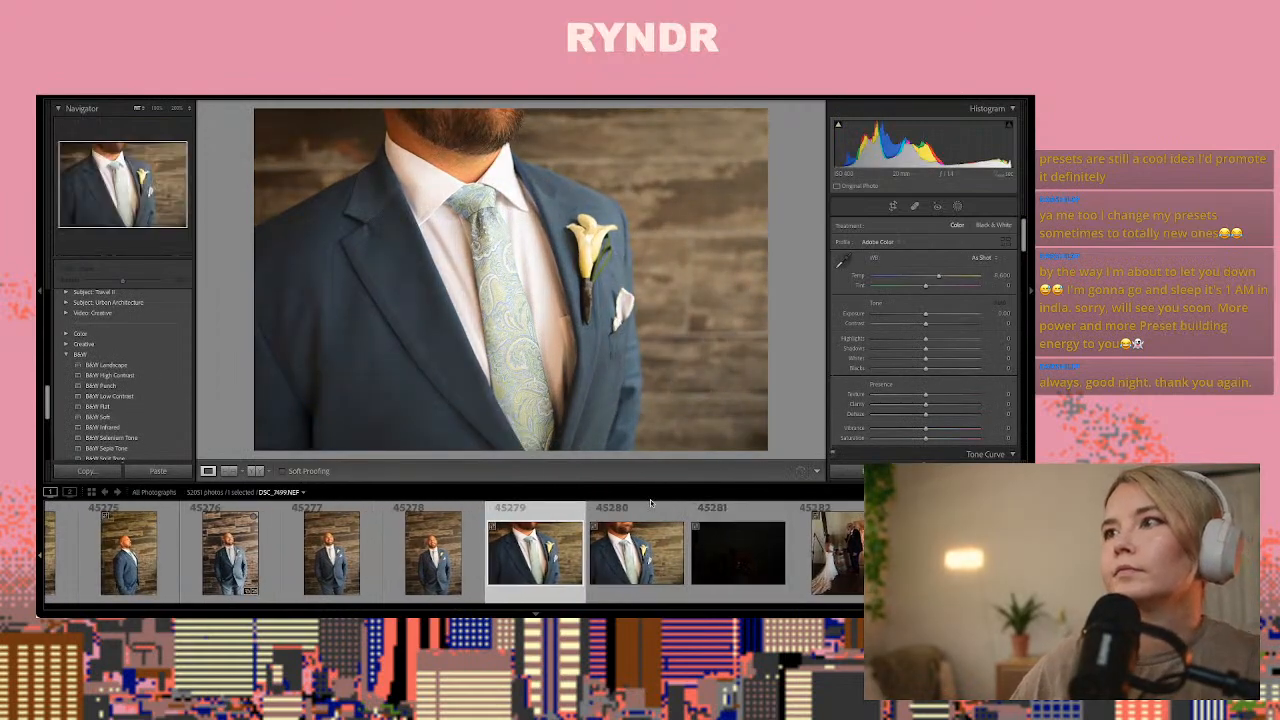
{"action": "key", "text": "ctrl+shift+v"}
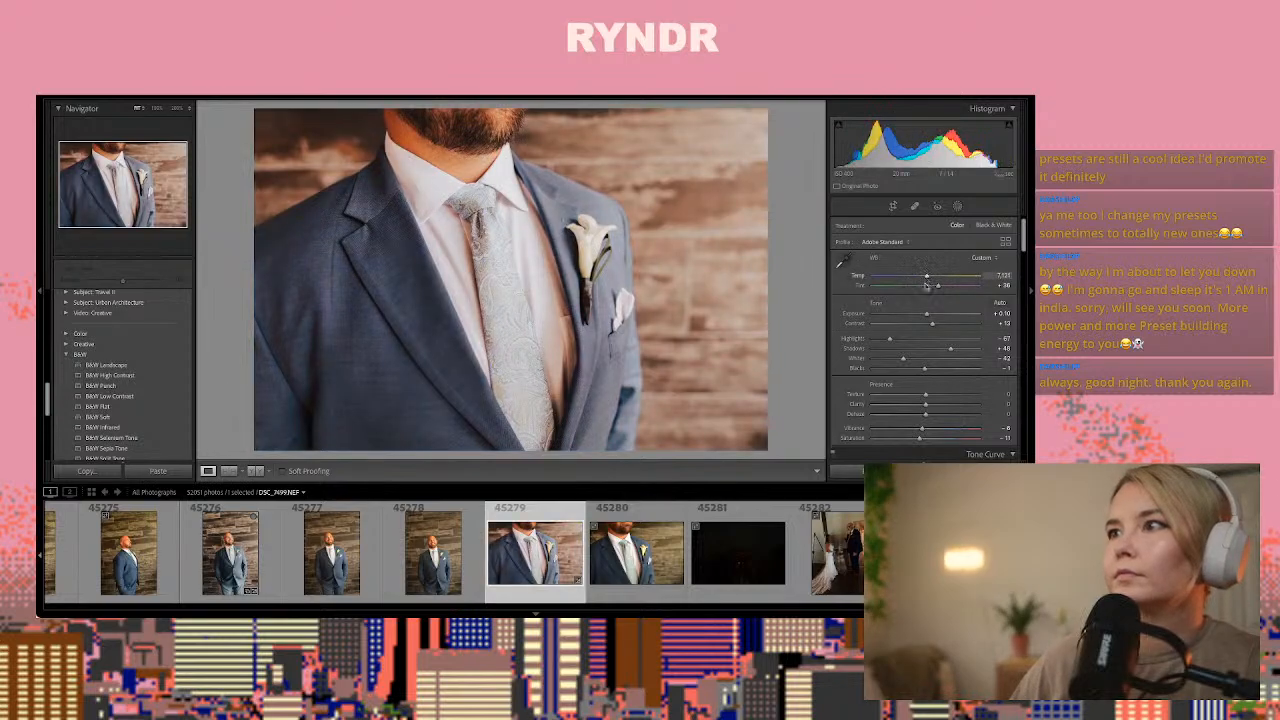
{"action": "left_click", "coordinate": [927, 278]}
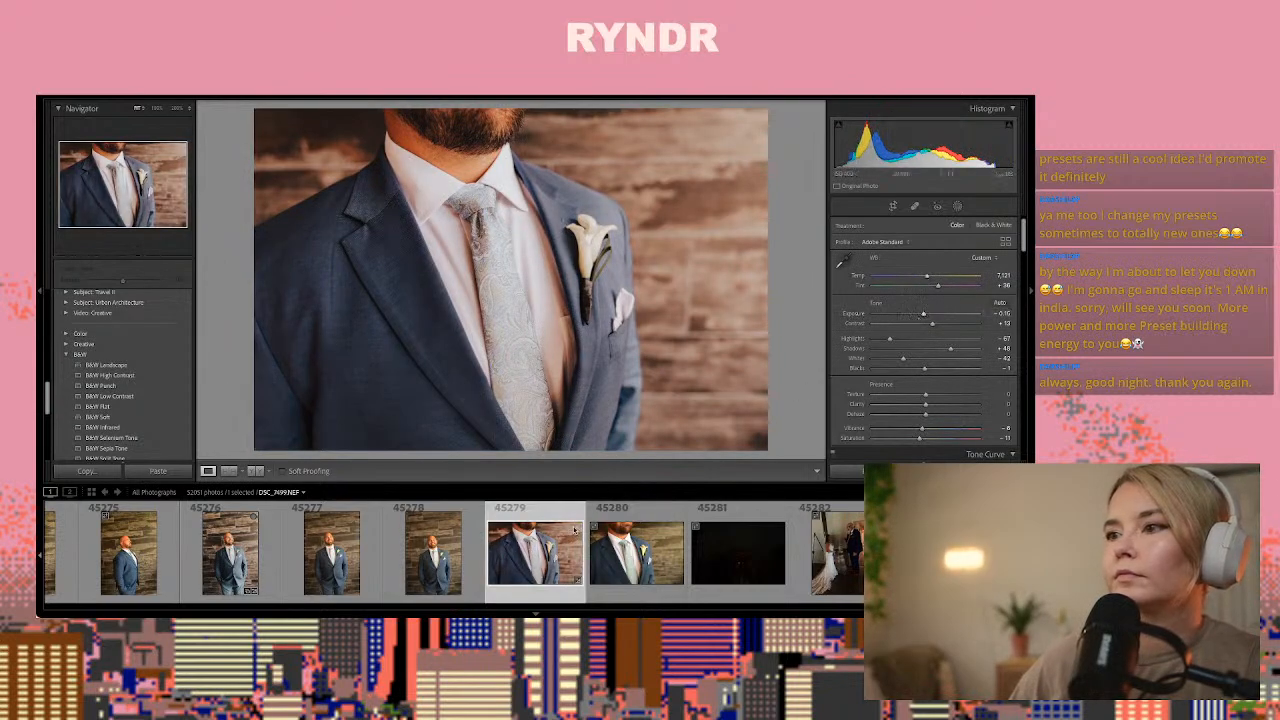
Browse past the bride's indoor photos and the green wall sign to the bright couple portrait DSC_7507.NEF
{"action": "scroll", "coordinate": [577, 530], "scroll_direction": "down", "scroll_amount": 3}
{"action": "left_click", "coordinate": [566, 567]}
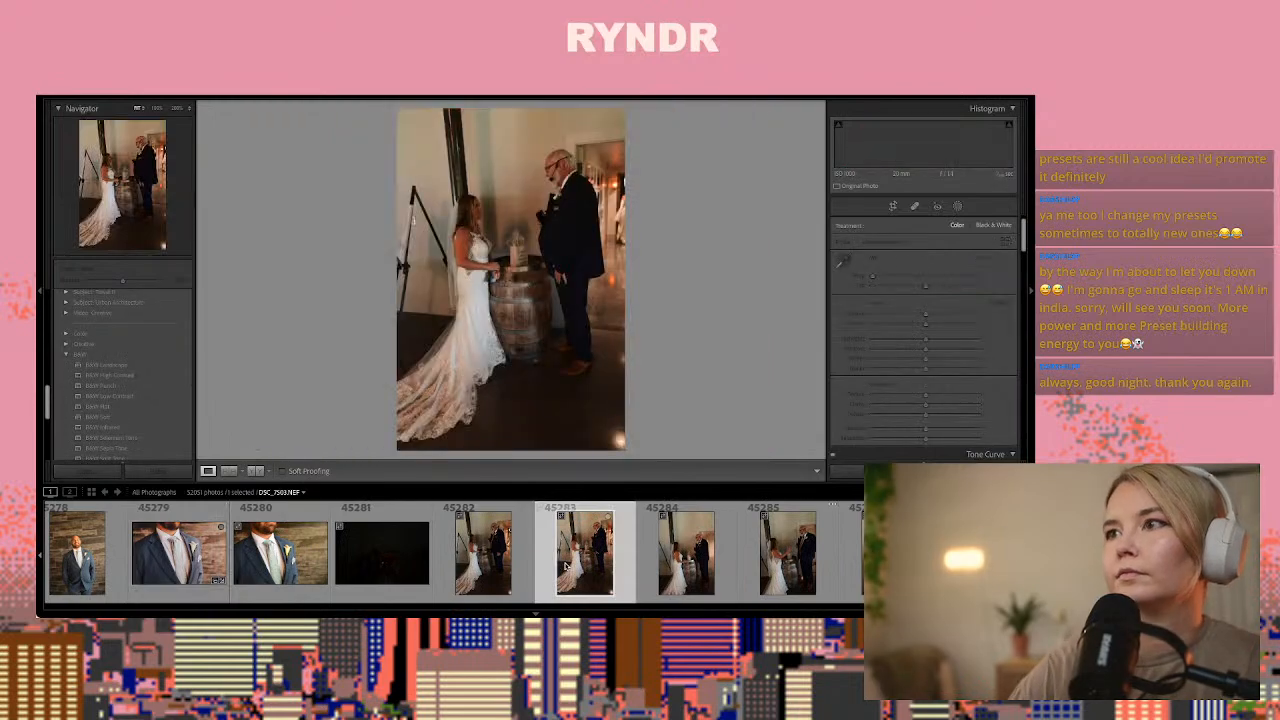
{"action": "key", "text": "Right"}
{"action": "key", "text": "Right"}
{"action": "key", "text": "Right"}
{"action": "key", "text": "Right"}
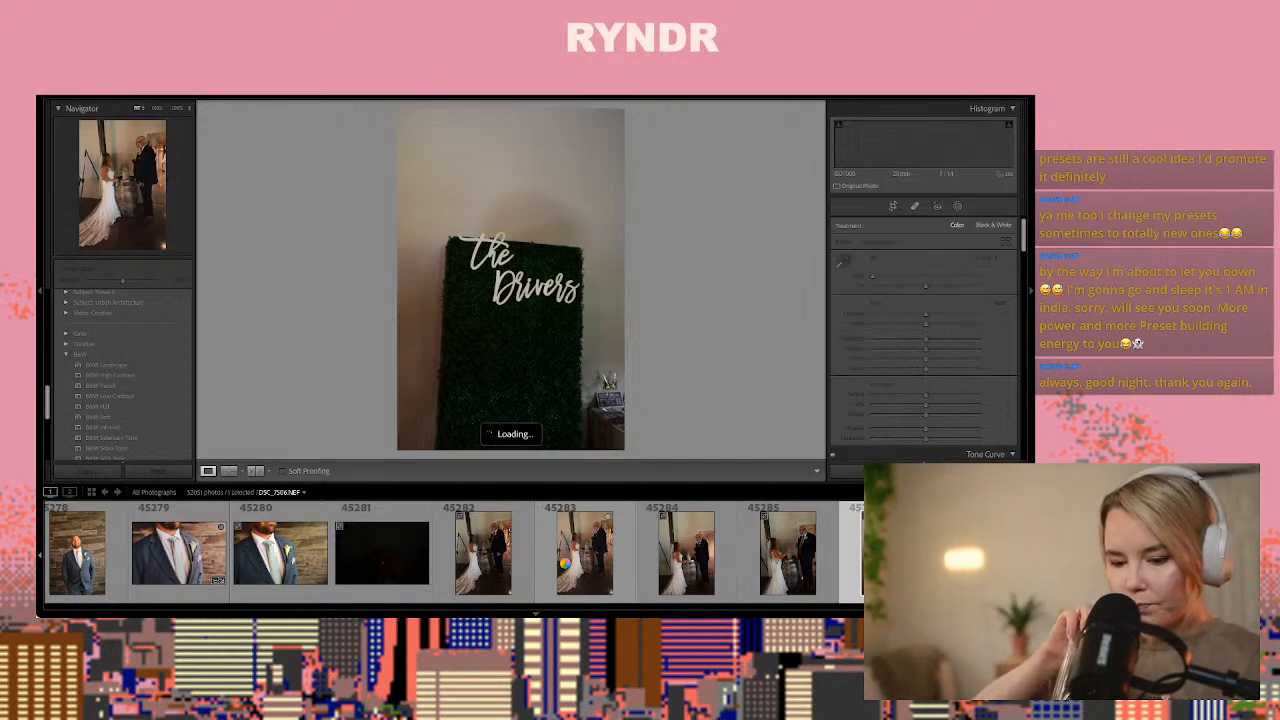
{"action": "key", "text": "Right"}
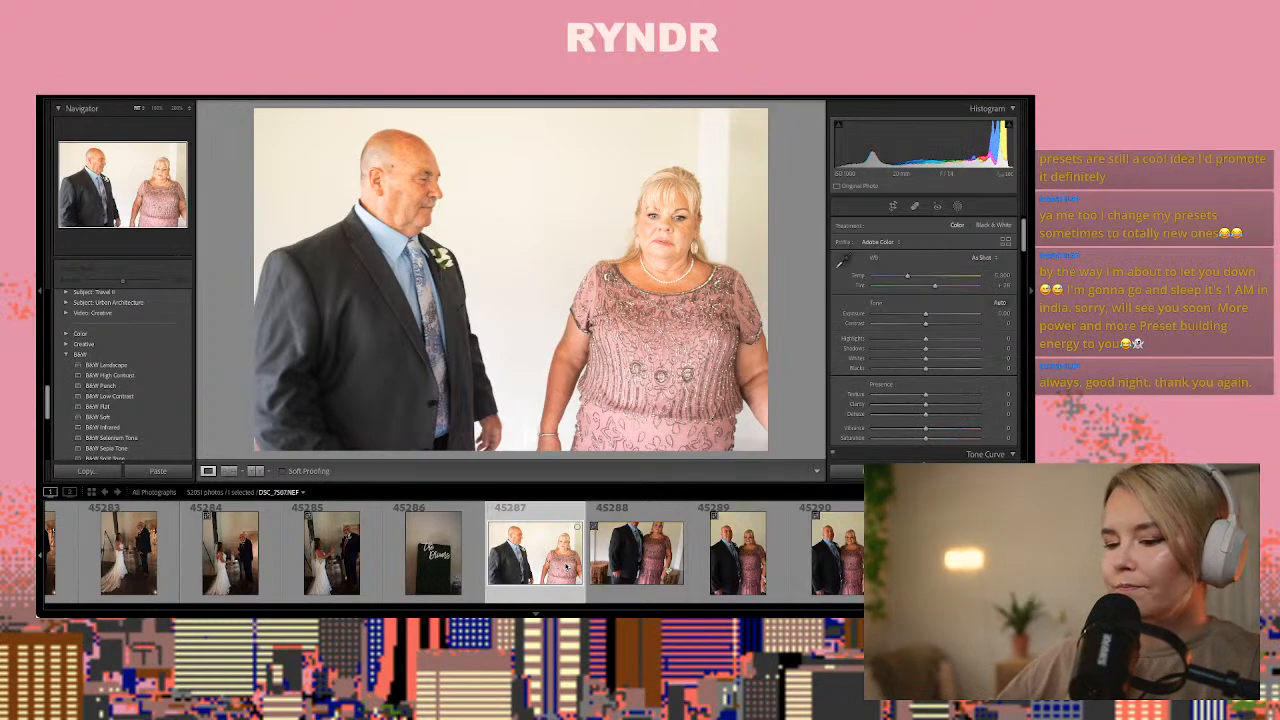
Paste the copied settings onto the couple portrait DSC_7513.NEF, cool Temp to about 4,600 and raise Exposure to about +0.60
{"action": "key", "text": "Right"}
{"action": "key", "text": "Right"}
{"action": "key", "text": "Right"}
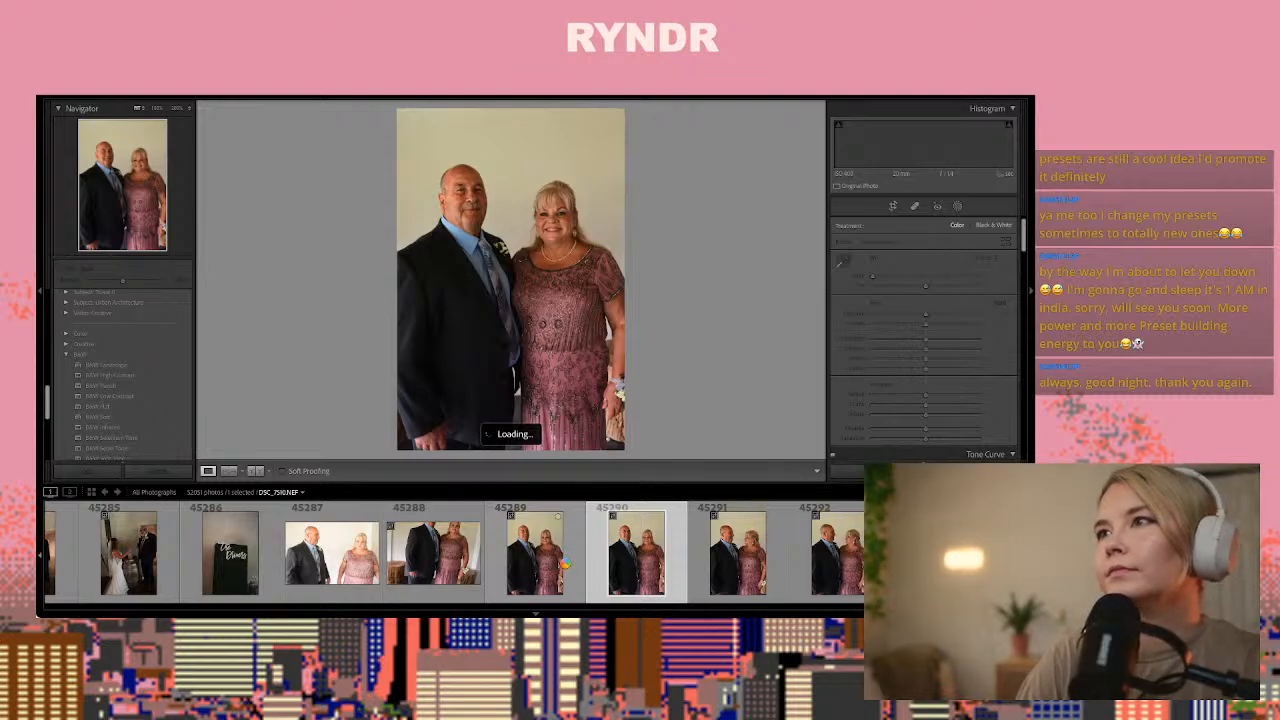
{"action": "key", "text": "Right"}
{"action": "key", "text": "Right"}
{"action": "key", "text": "Right"}
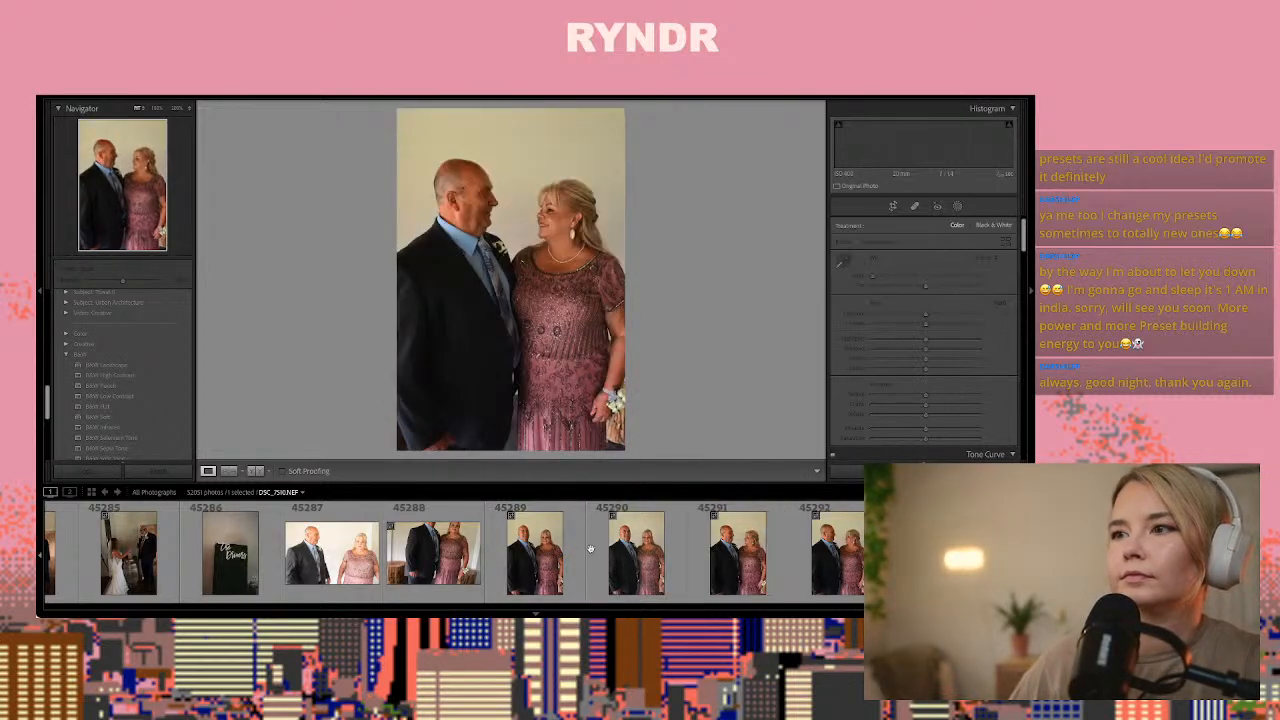
{"action": "key", "text": "Left"}
{"action": "key", "text": "Left"}
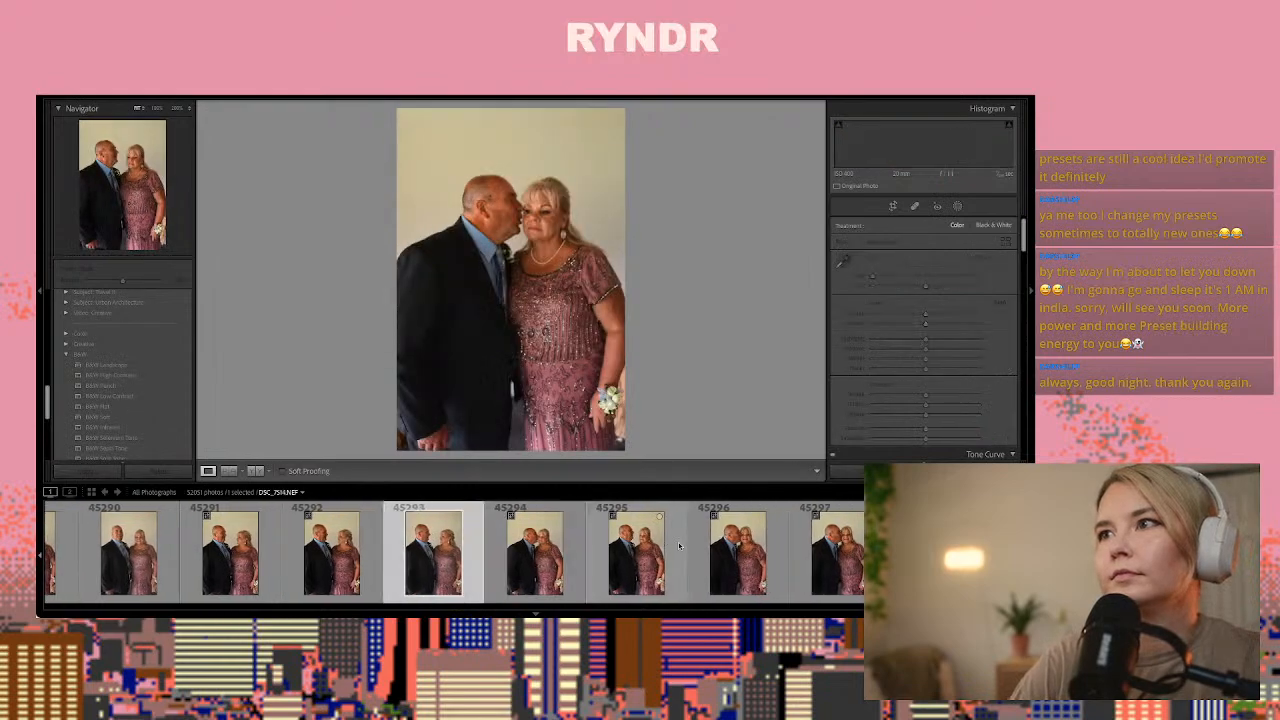
{"action": "key", "text": "Right"}
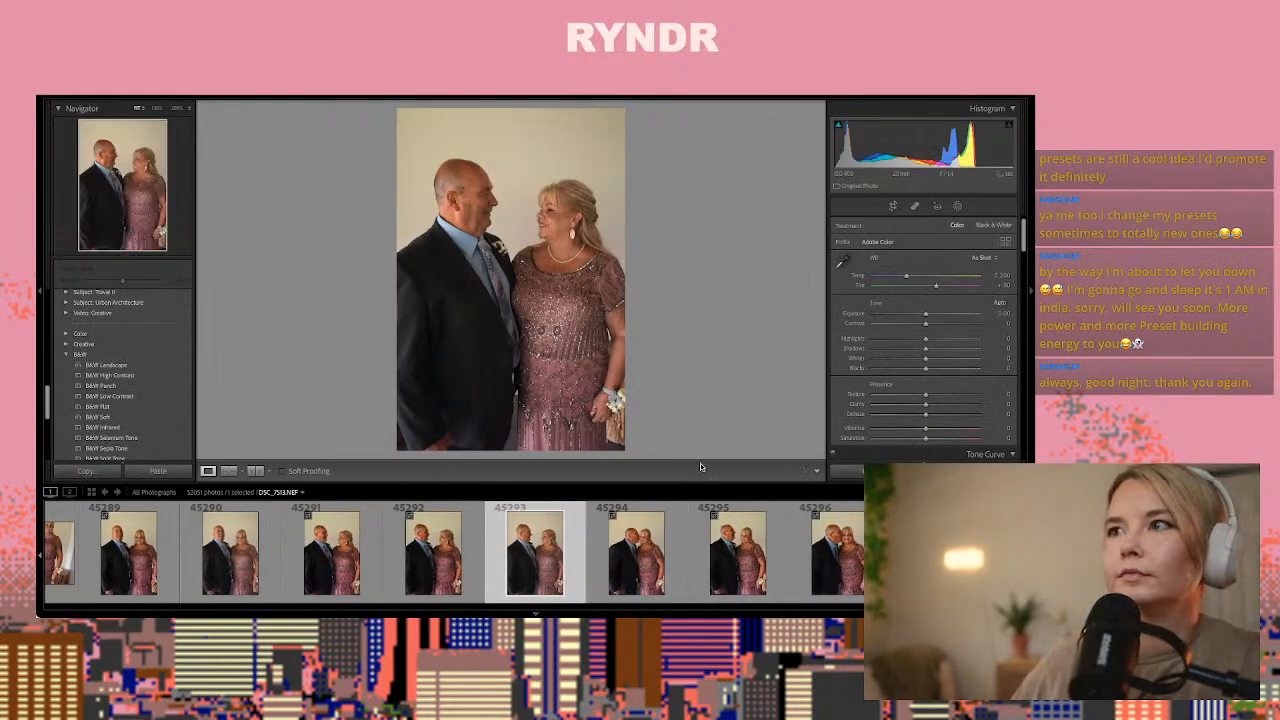
{"action": "key", "text": "ctrl+shift+v"}
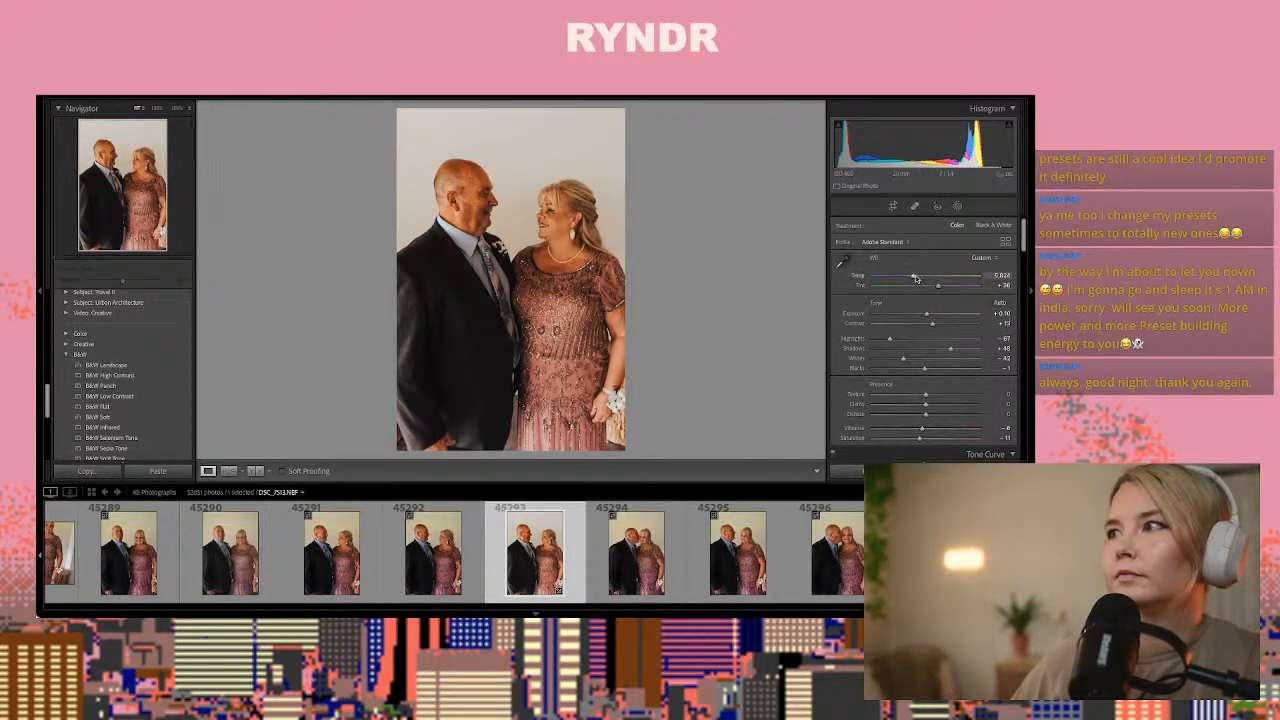
{"action": "left_click_drag", "start_coordinate": [926, 314], "coordinate": [932, 314]}
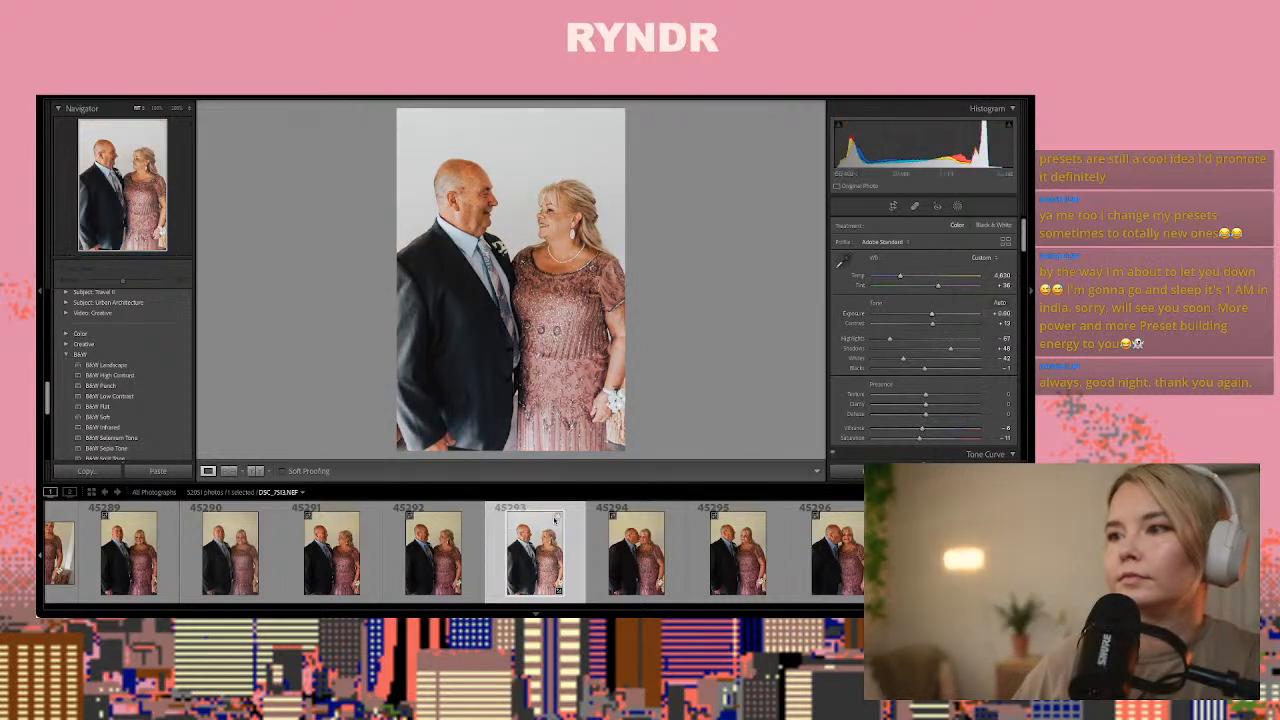
Copy the adjusted develop settings from DSC_7513.NEF and paste them onto the couple's camera-facing portrait DSC_7510.NEF
{"action": "key", "text": "ctrl+shift+c"}
{"action": "key", "text": "Return"}
{"action": "key", "text": "Left"}
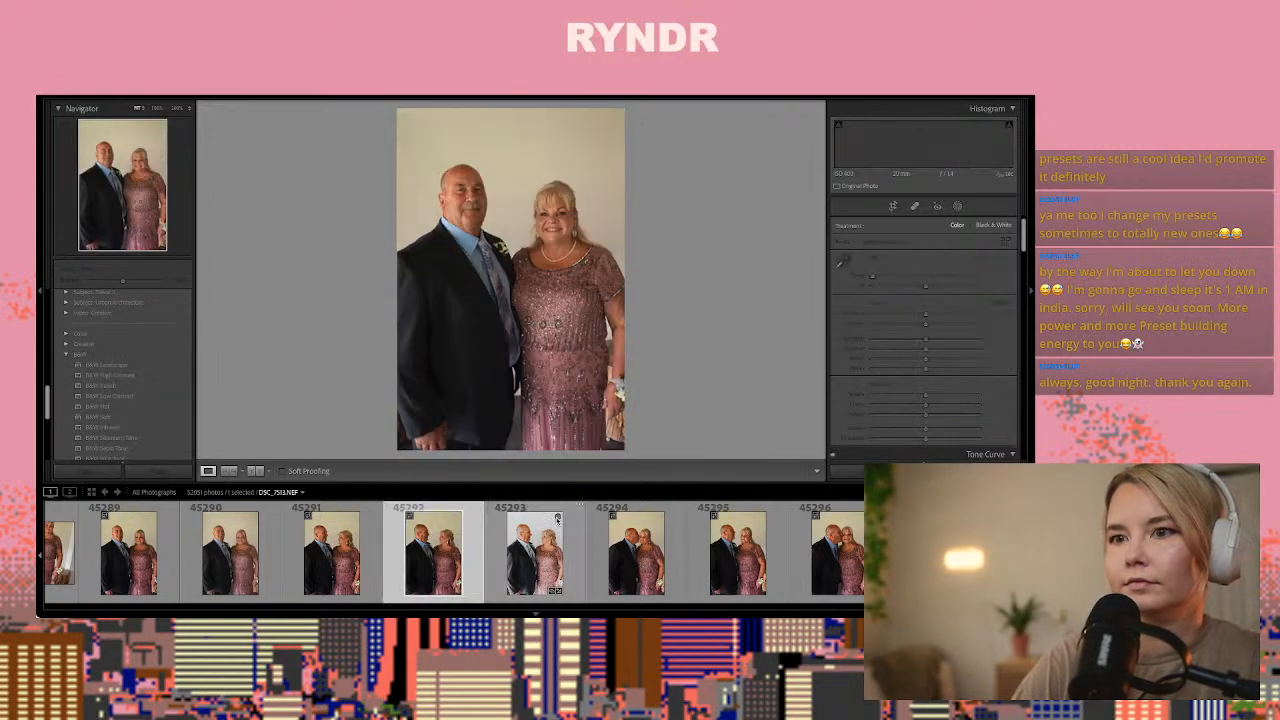
{"action": "key", "text": "Left"}
{"action": "key", "text": "Left"}
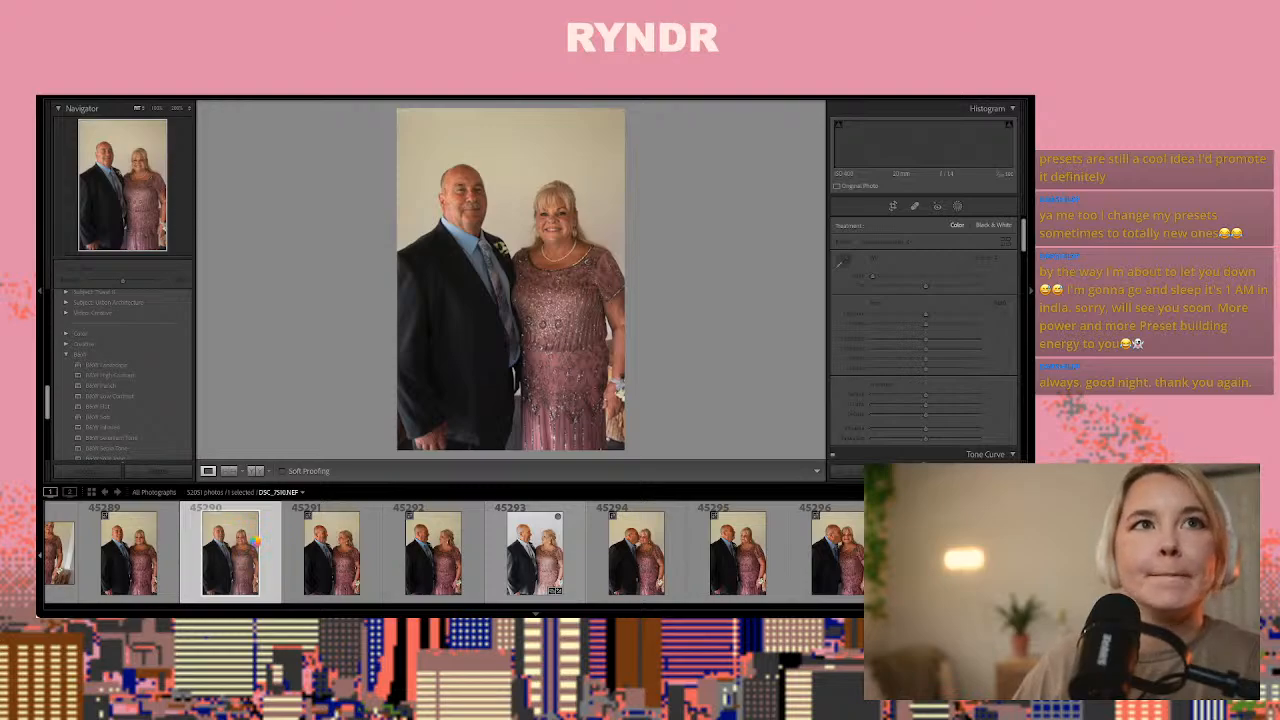
{"action": "key", "text": "Left"}
{"action": "key", "text": "Left"}
{"action": "key", "text": "Left"}
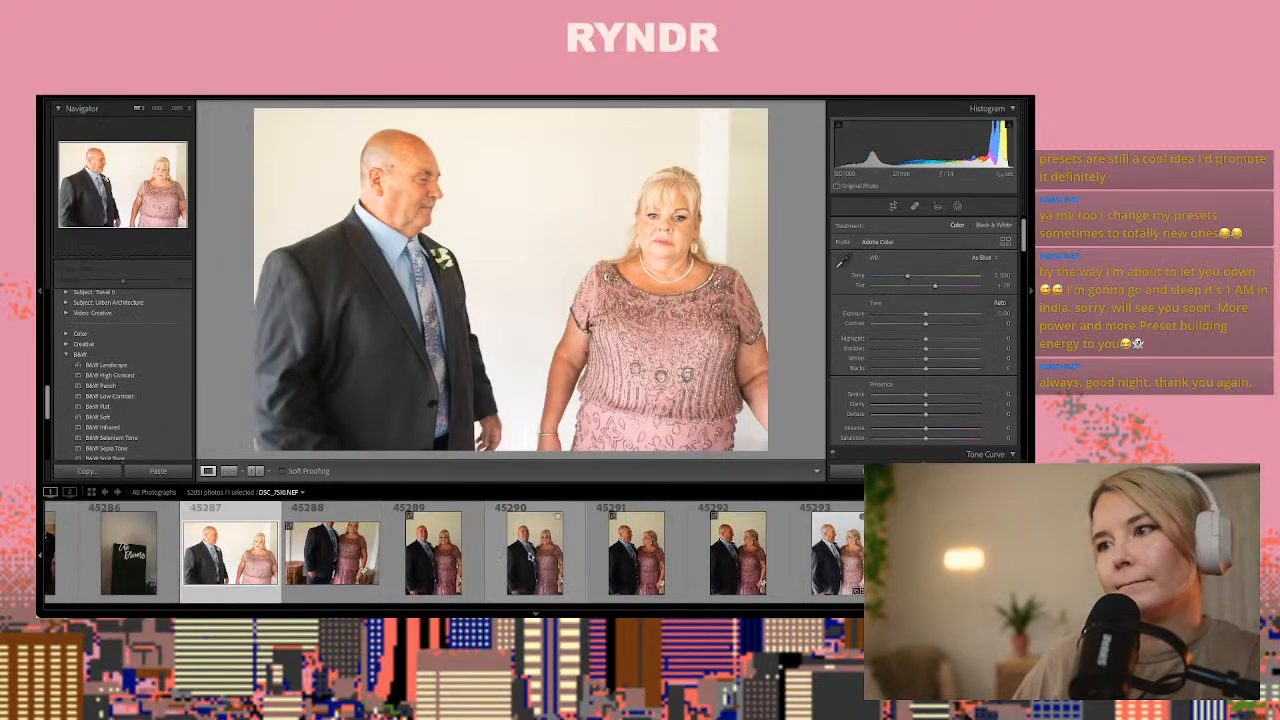
{"action": "left_click", "coordinate": [529, 556]}
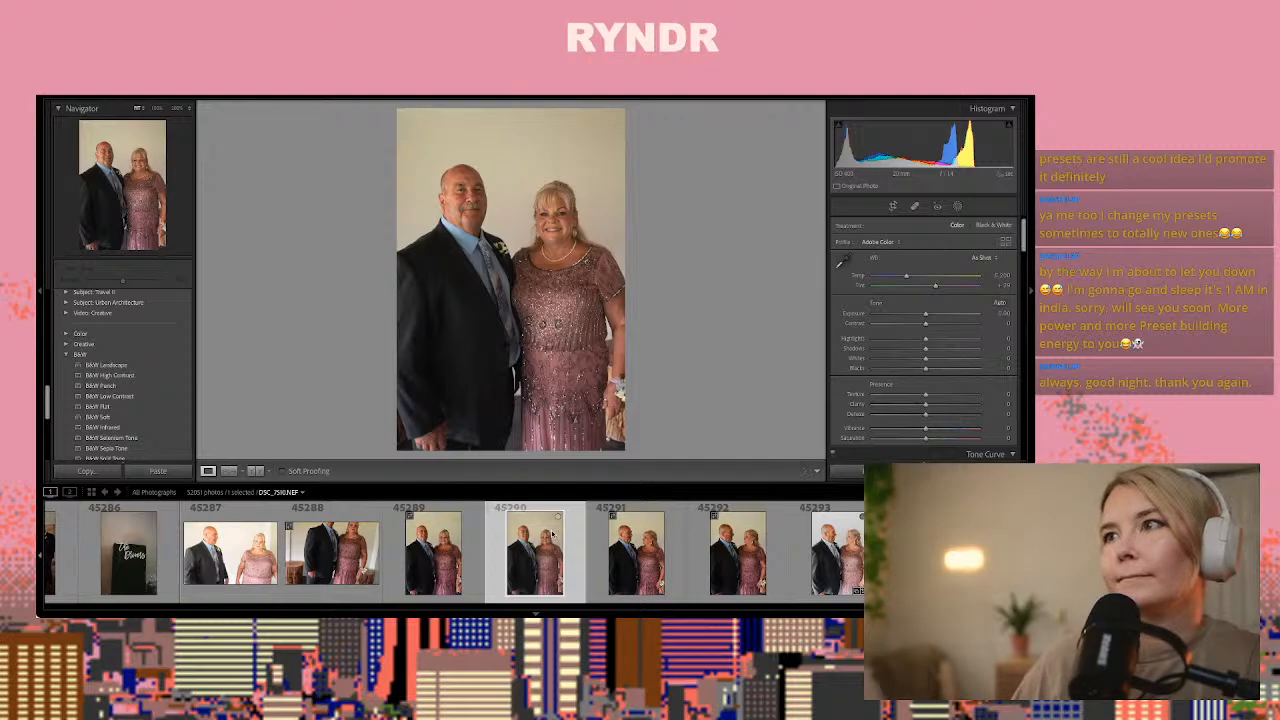
{"action": "key", "text": "ctrl+shift+v"}
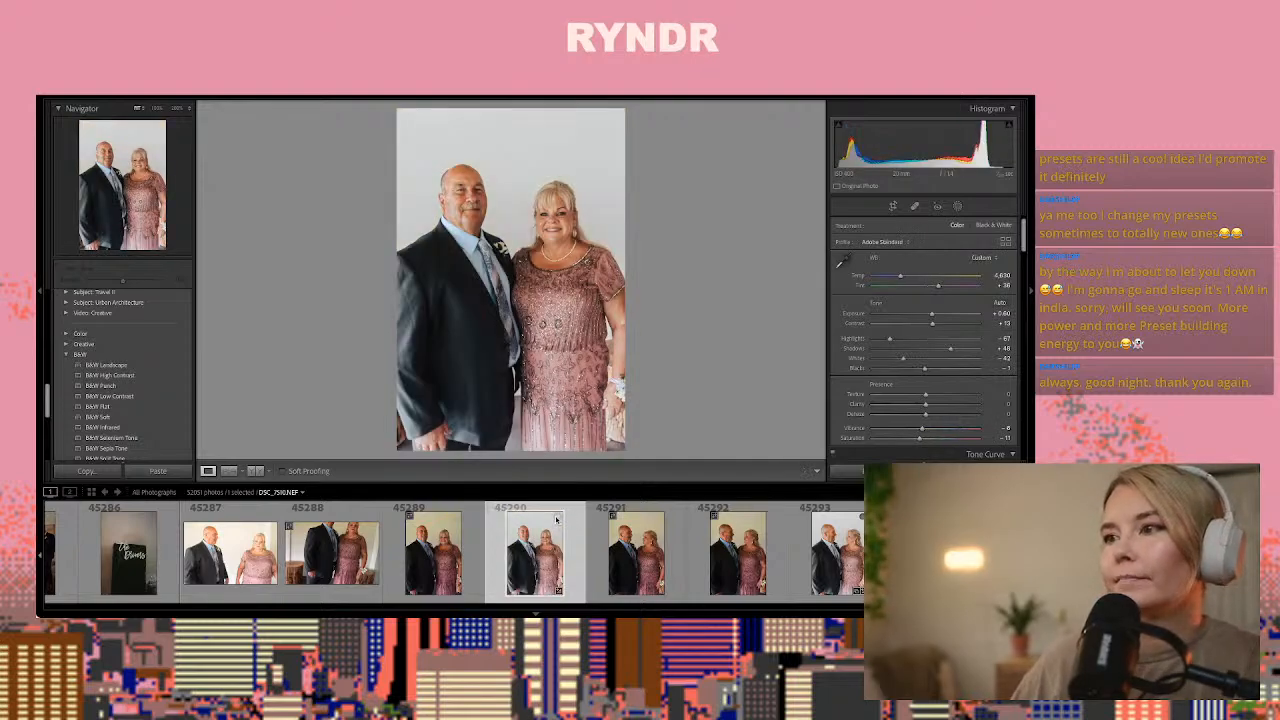
Paste the copied settings onto DSC_7516.NEF, the portrait of the man kissing the woman's cheek
{"action": "scroll", "coordinate": [557, 519], "scroll_direction": "down", "scroll_amount": 8}
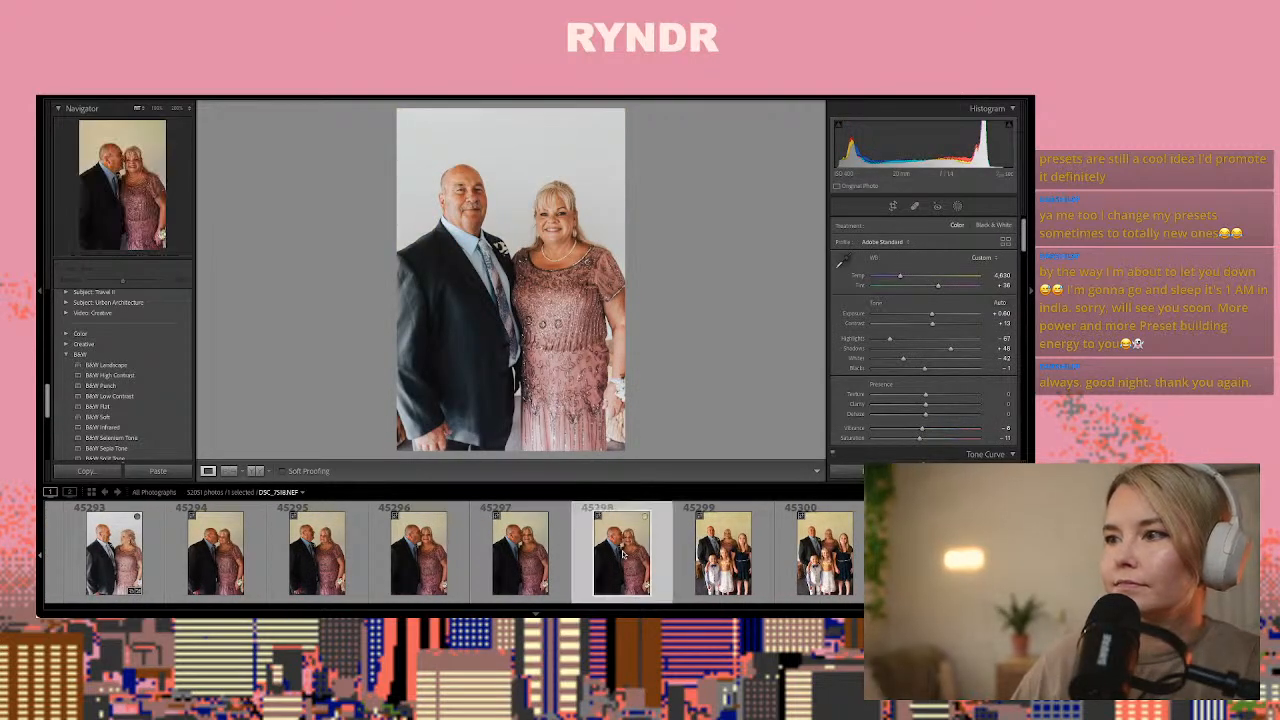
{"action": "left_click", "coordinate": [622, 555]}
{"action": "key", "text": "Left"}
{"action": "key", "text": "Left"}
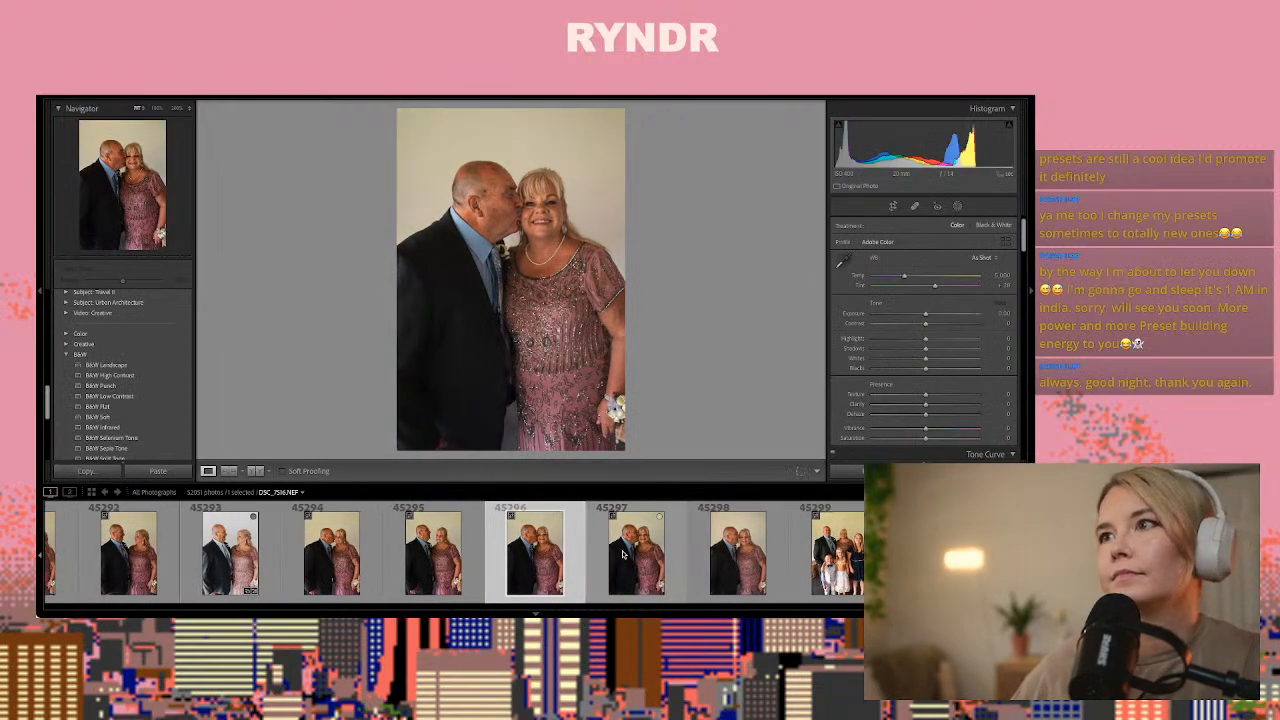
{"action": "key", "text": "ctrl+shift+v"}
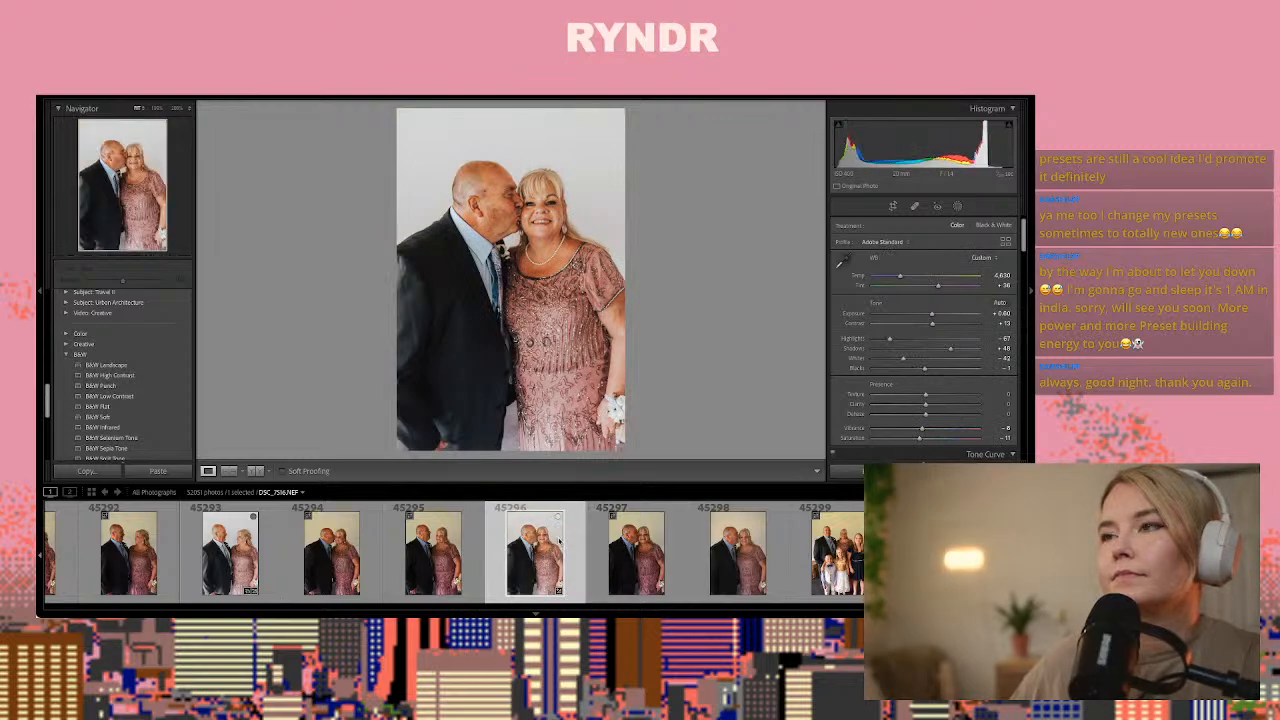
Paste the copied settings onto the vertical family portrait DSC_7521.NEF and reset its Exposure to 0.00
{"action": "key", "text": "Right"}
{"action": "key", "text": "Right"}
{"action": "key", "text": "Right"}
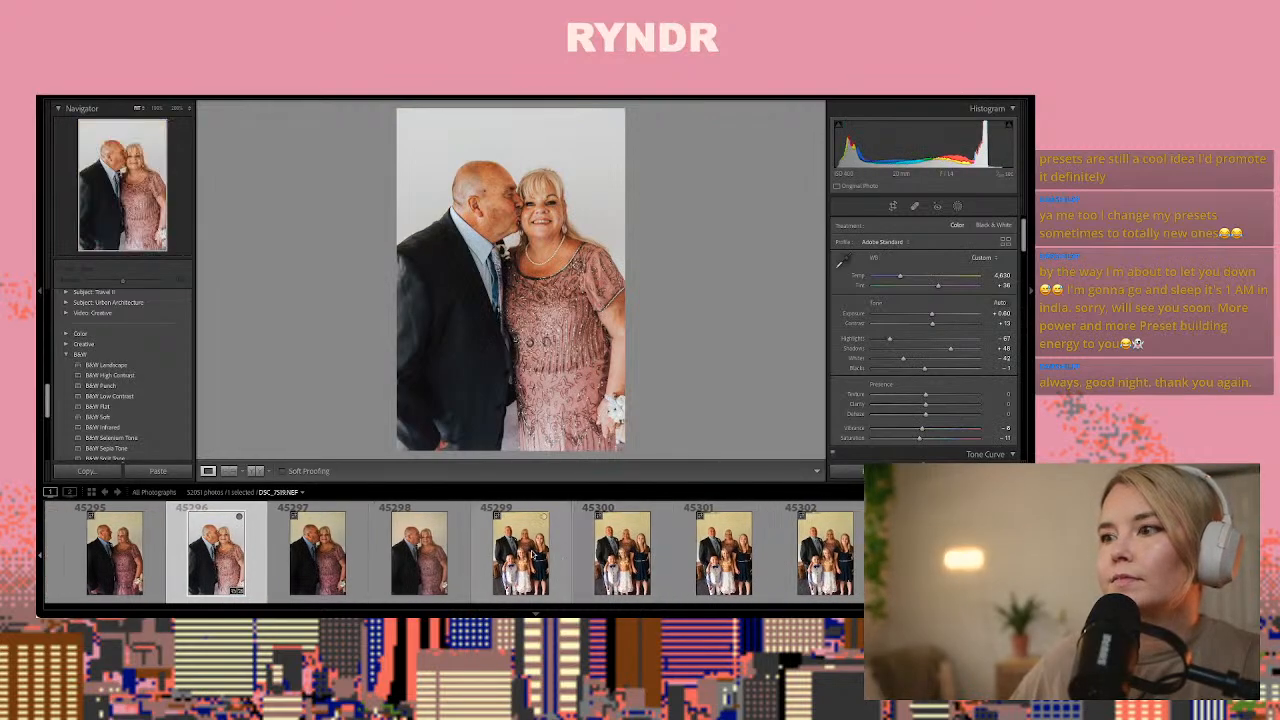
{"action": "key", "text": "Right"}
{"action": "key", "text": "Right"}
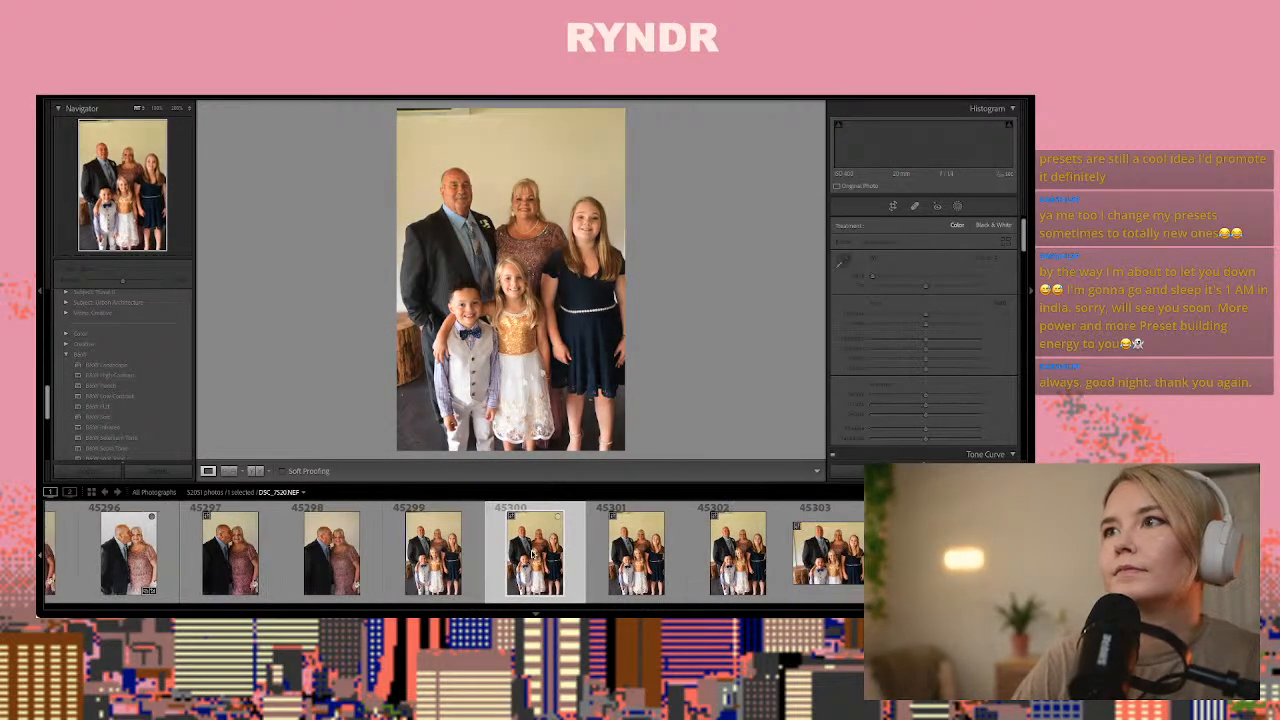
{"action": "key", "text": "Right"}
{"action": "key", "text": "Left"}
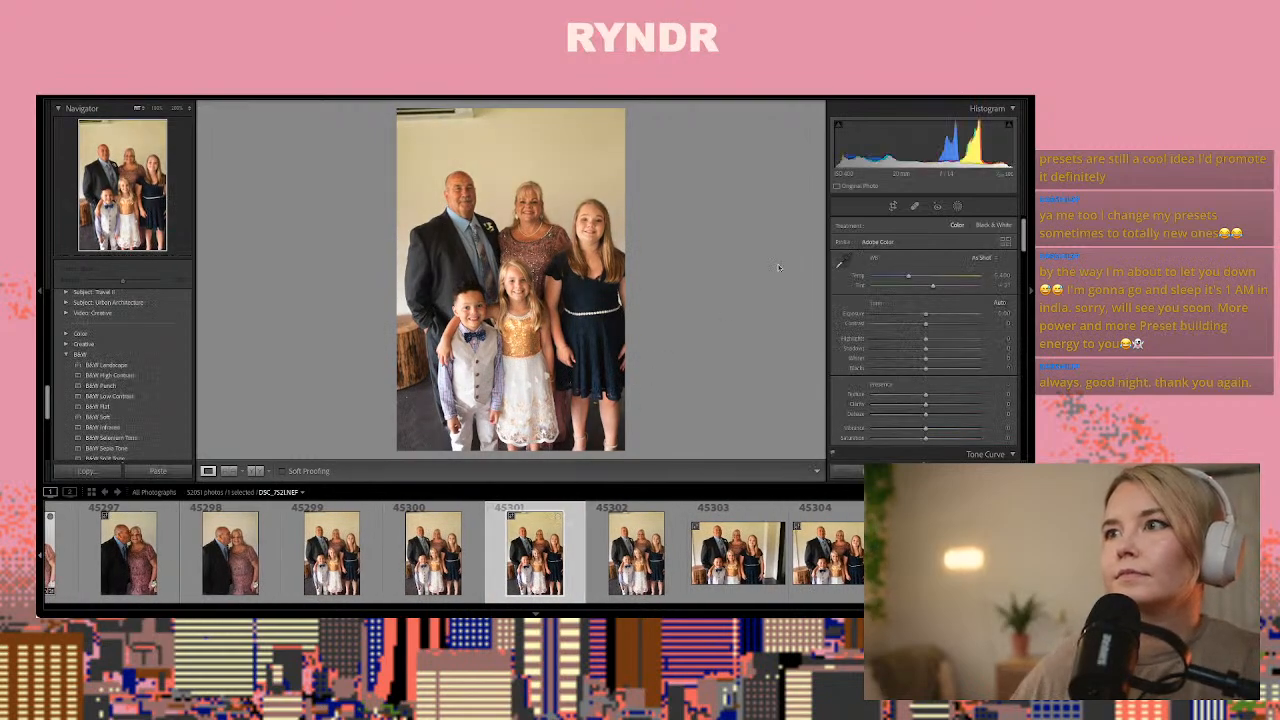
{"action": "double_click", "coordinate": [927, 316]}
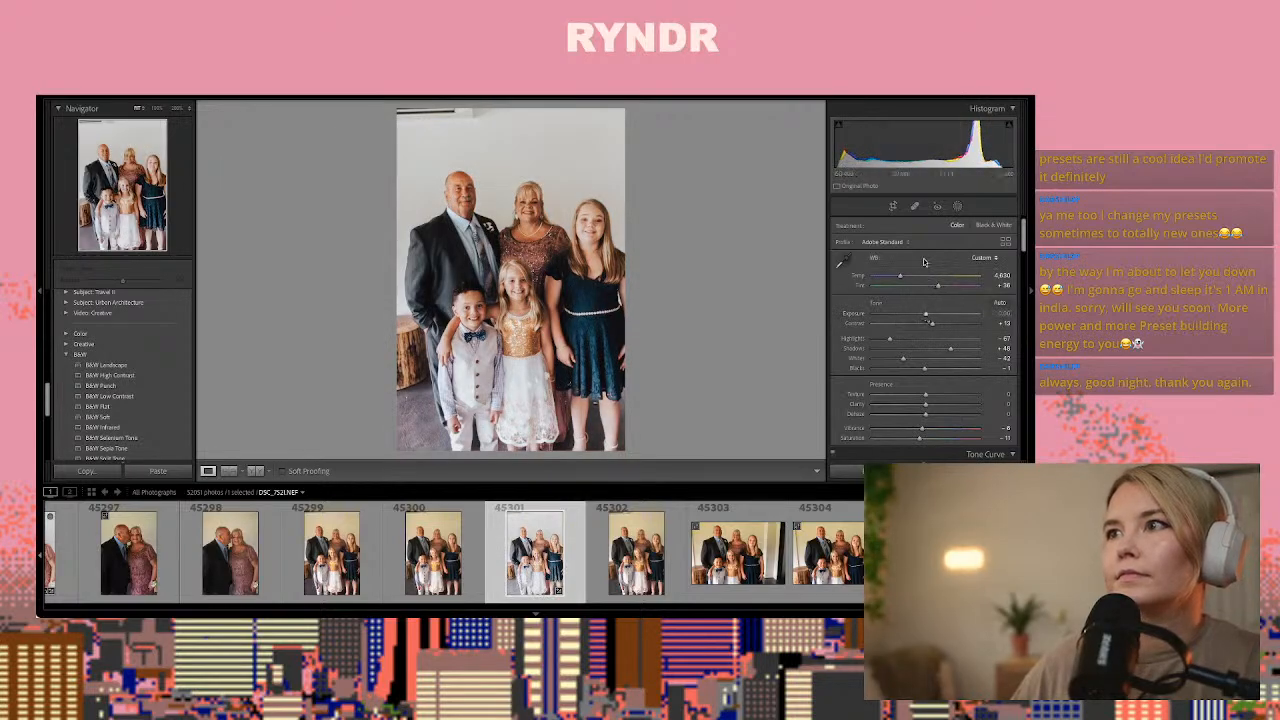
Retouch away the wall fixture in the upper-left corner of the family portrait, sampling from the clean wall
{"action": "left_click", "coordinate": [914, 206]}
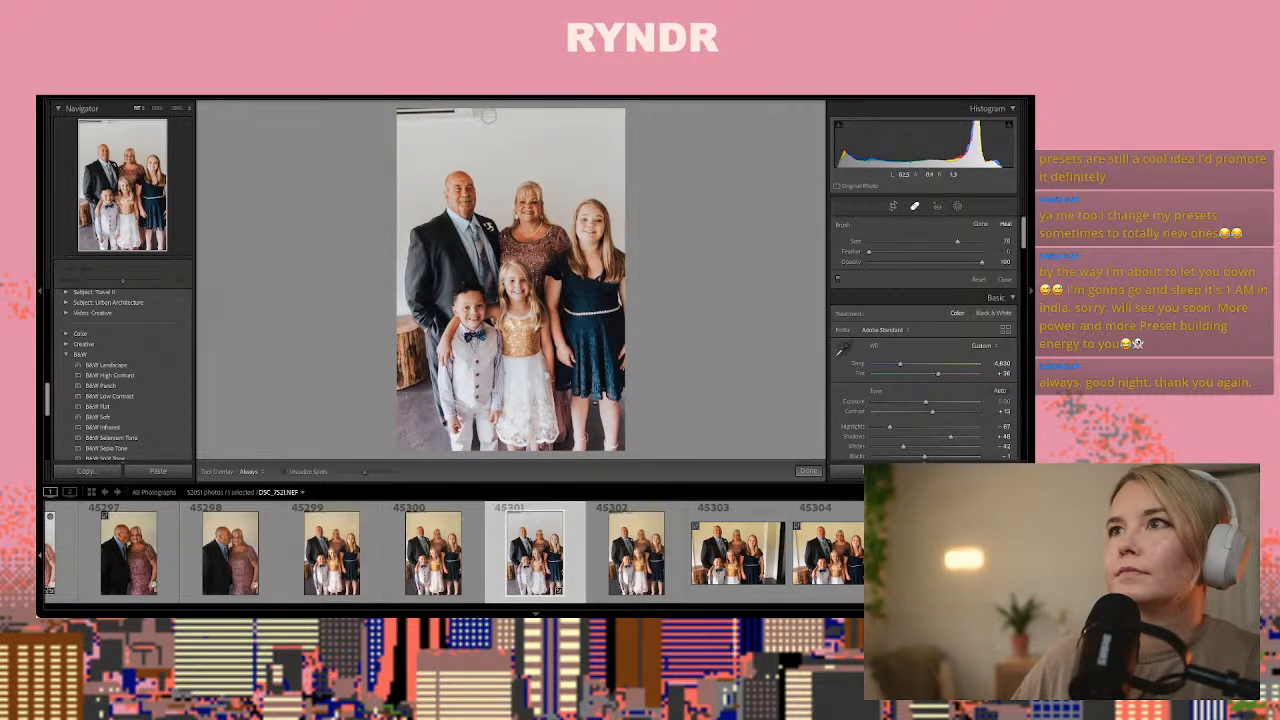
{"action": "left_click", "coordinate": [488, 116]}
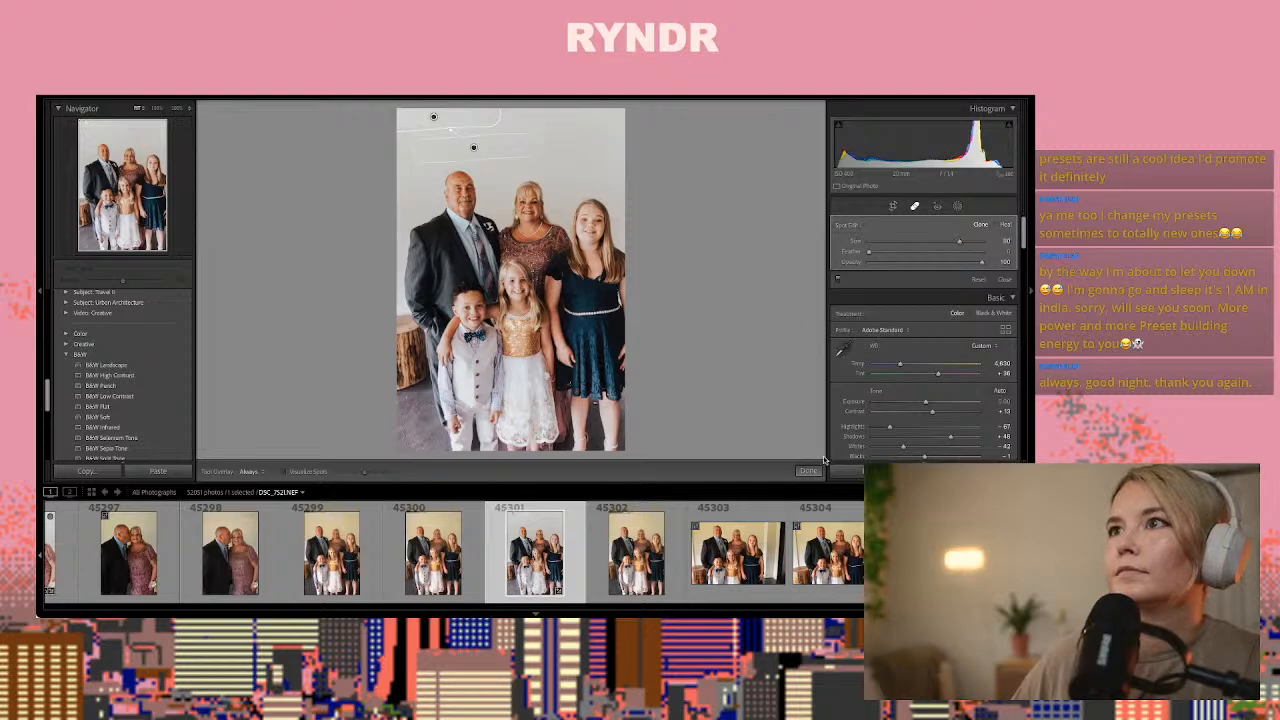
{"action": "left_click", "coordinate": [808, 471]}
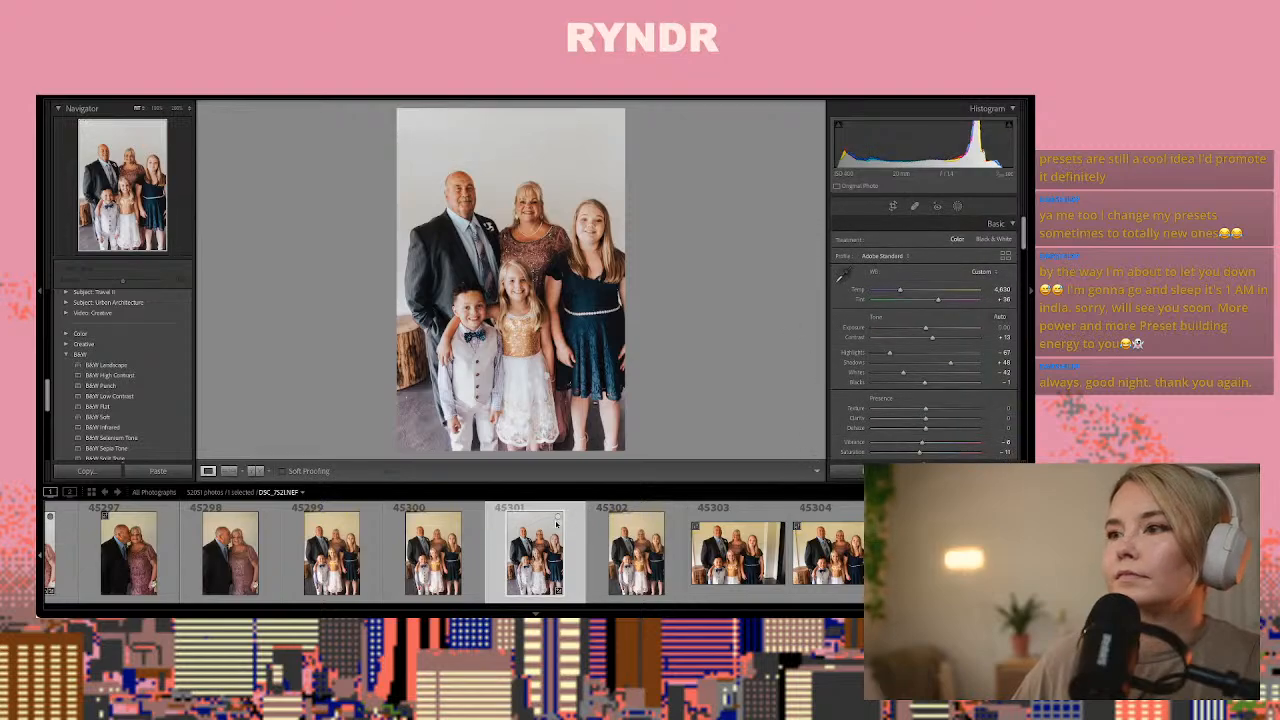
Paste the copied settings onto the horizontal family portrait DSC_7525.NEF and lower its Exposure to about +0.30
{"action": "left_click", "coordinate": [722, 567]}
{"action": "key", "text": "Right"}
{"action": "key", "text": "Right"}
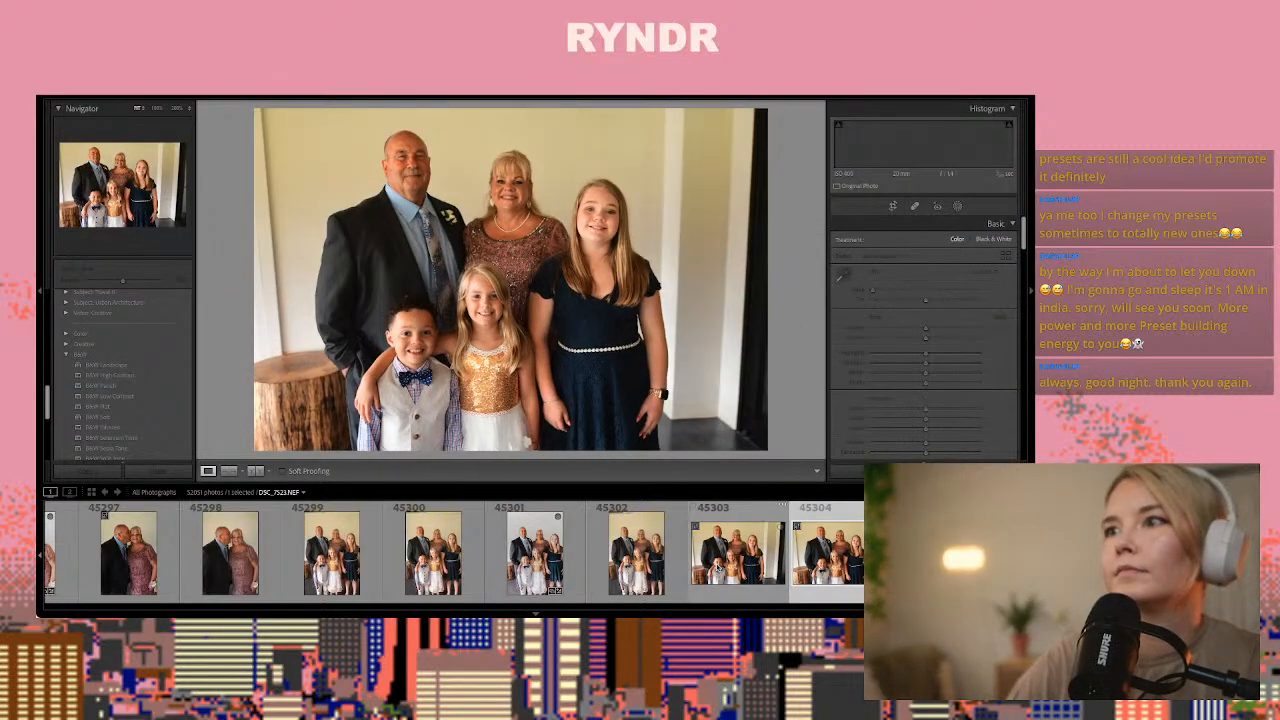
{"action": "key", "text": "Right"}
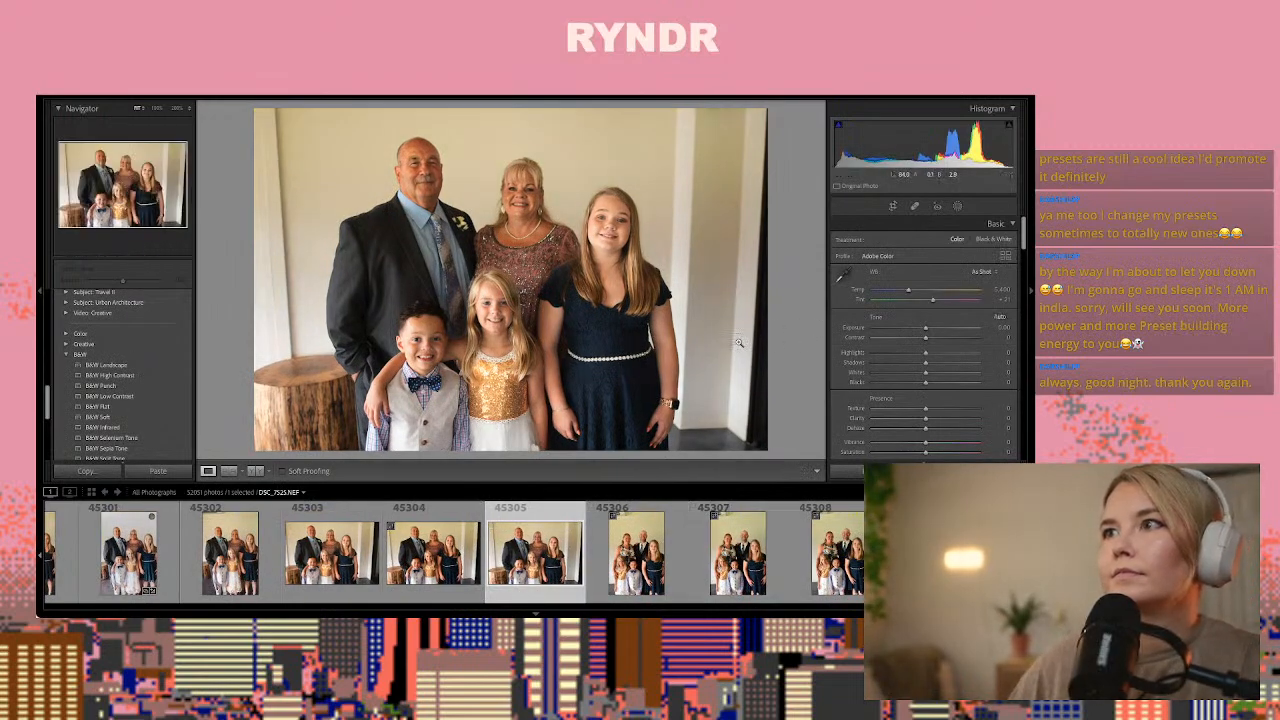
{"action": "key", "text": "ctrl+shift+v"}
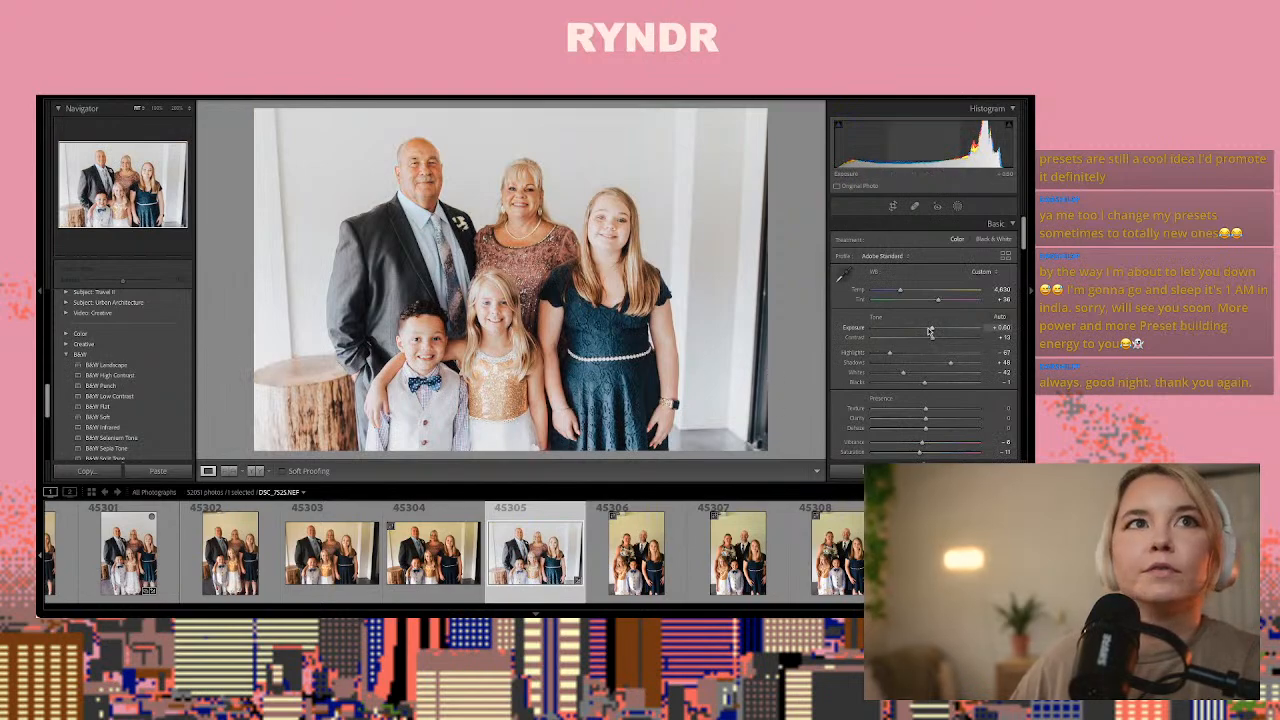
{"action": "left_click_drag", "start_coordinate": [931, 329], "coordinate": [928, 330]}
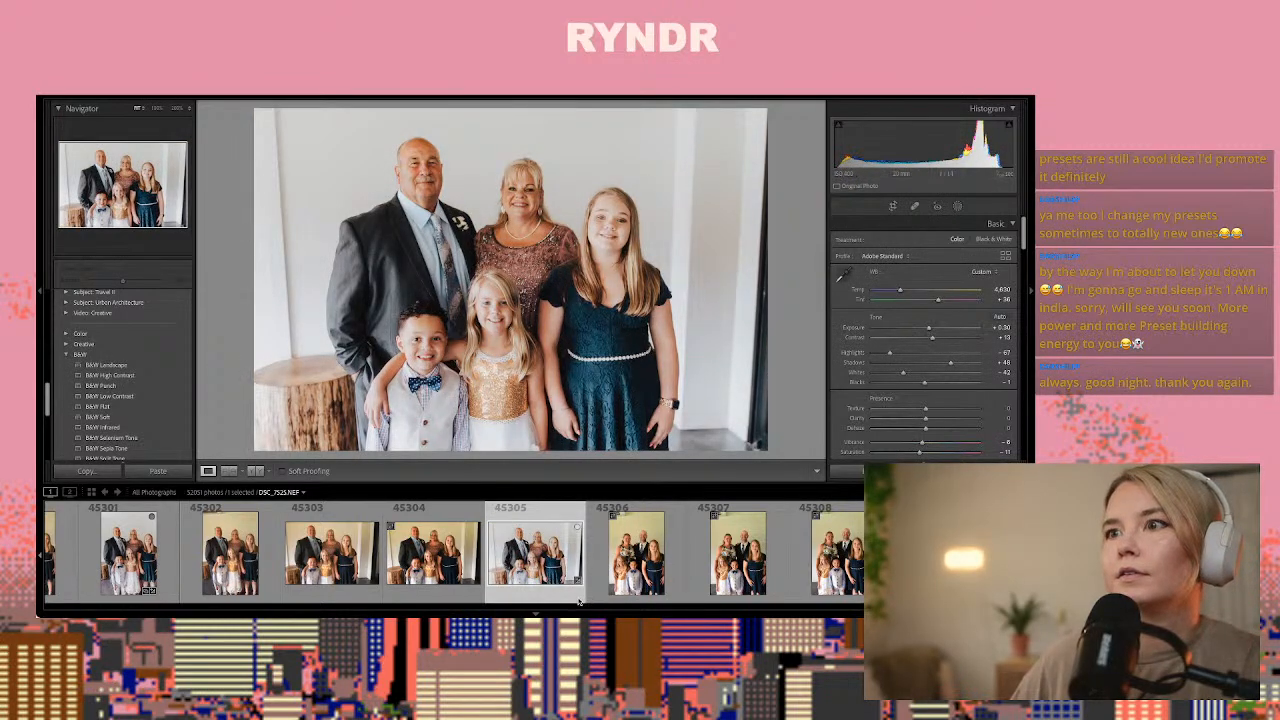
Crop both sides of DSC_7525.NEF to cut off the dark right edge and part of the tree stump
{"action": "left_click", "coordinate": [893, 206]}
{"action": "left_click_drag", "start_coordinate": [761, 427], "coordinate": [747, 425]}
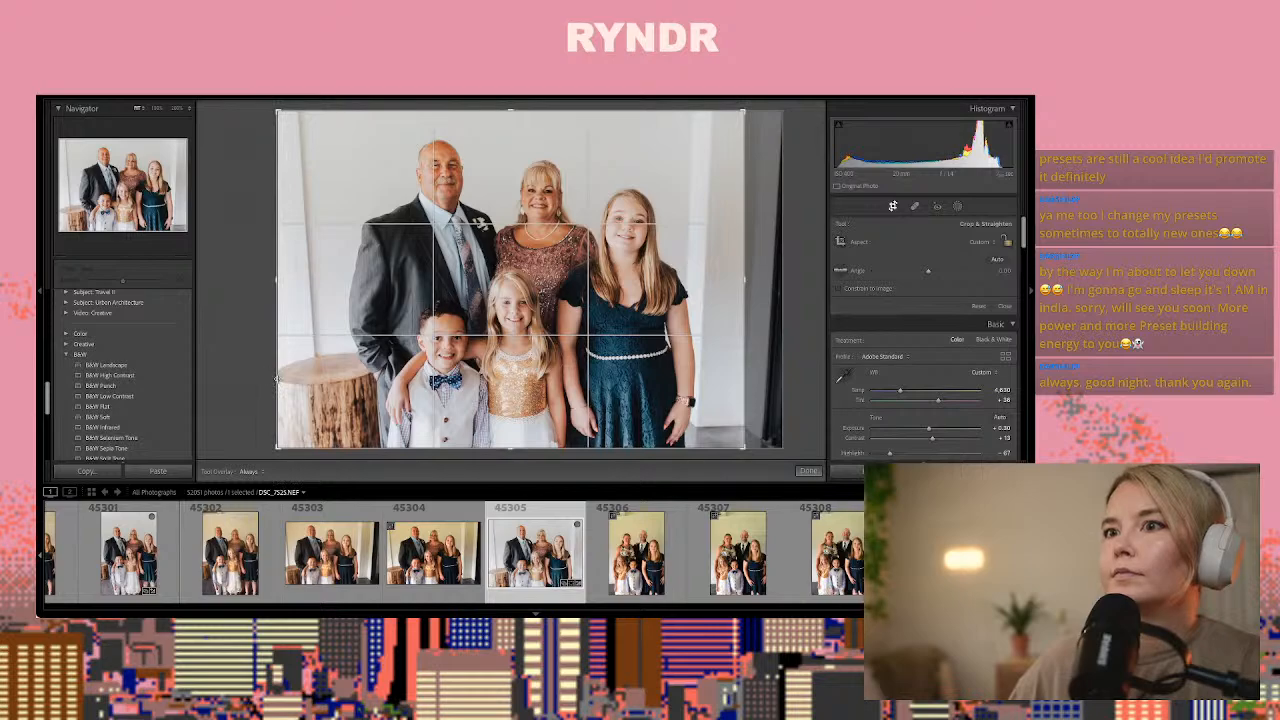
{"action": "left_click_drag", "start_coordinate": [277, 378], "coordinate": [320, 378]}
{"action": "left_click", "coordinate": [808, 471]}
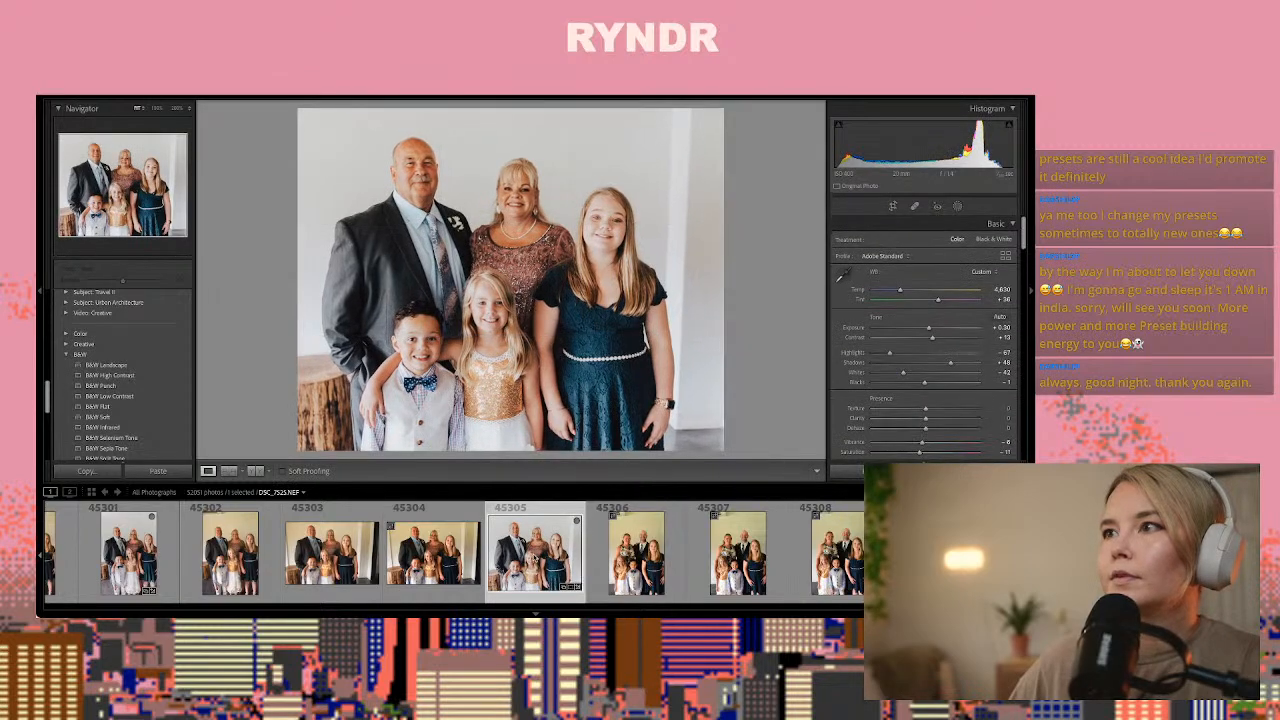
Paste the copied settings onto the family portrait DSC_7528.NEF and lower its Exposure to about +0.25
{"action": "left_click", "coordinate": [660, 562]}
{"action": "key", "text": "Right"}
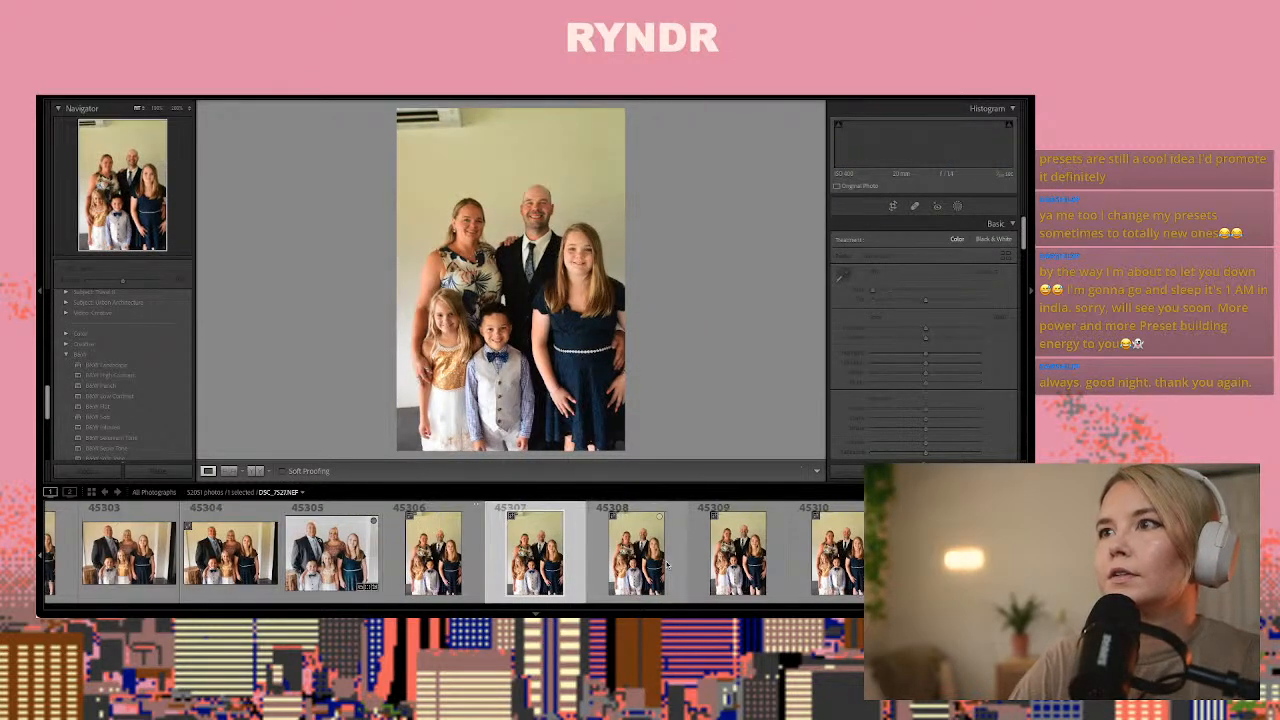
{"action": "key", "text": "Right"}
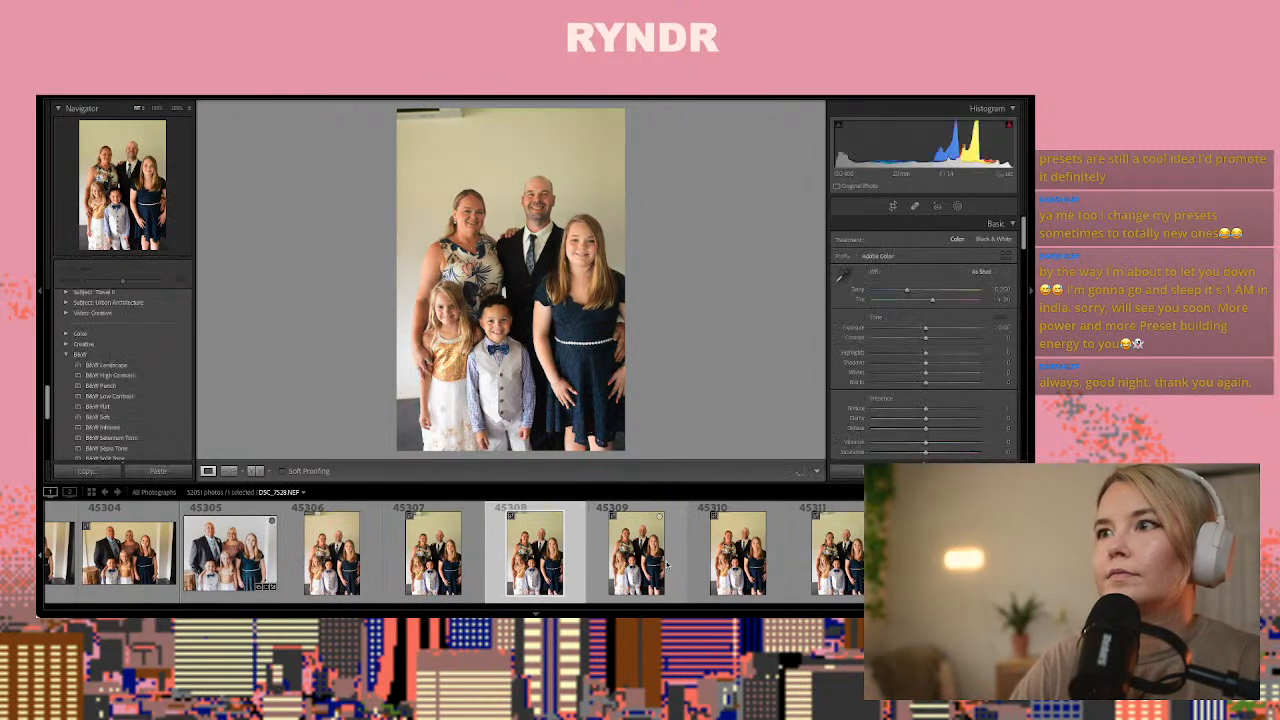
{"action": "key", "text": "ctrl+shift+v"}
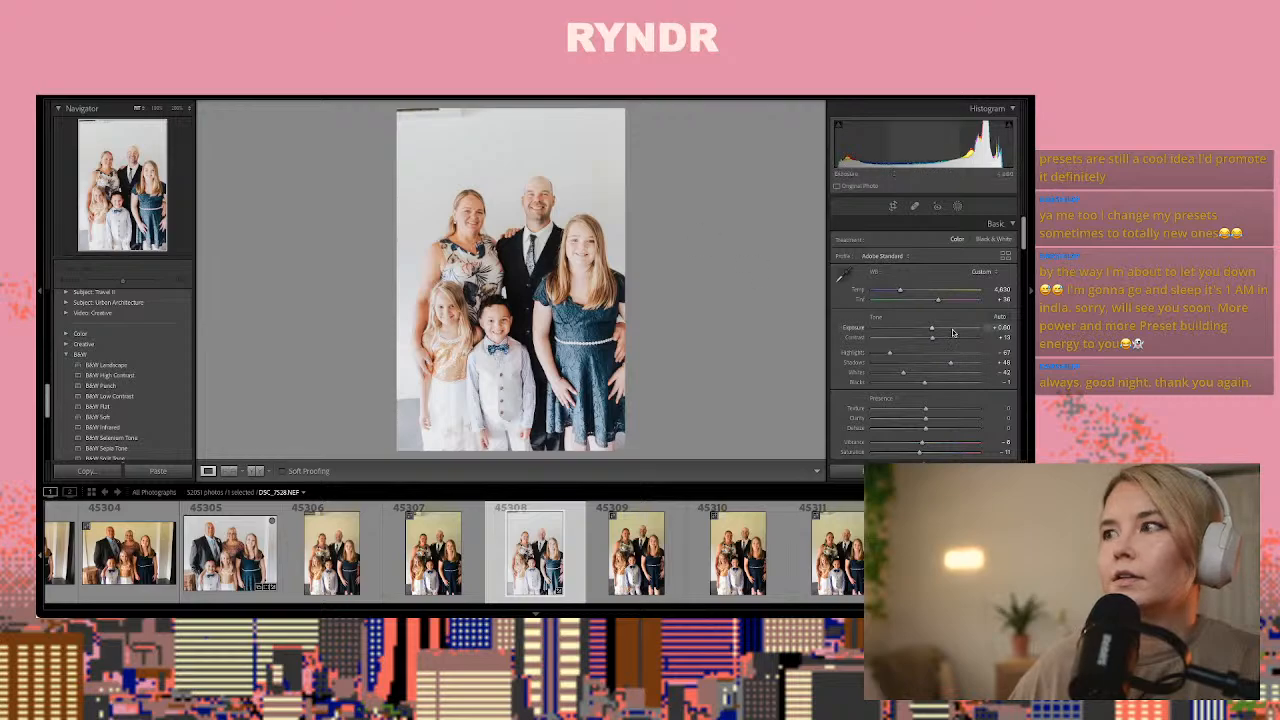
{"action": "left_click_drag", "start_coordinate": [931, 328], "coordinate": [928, 330]}
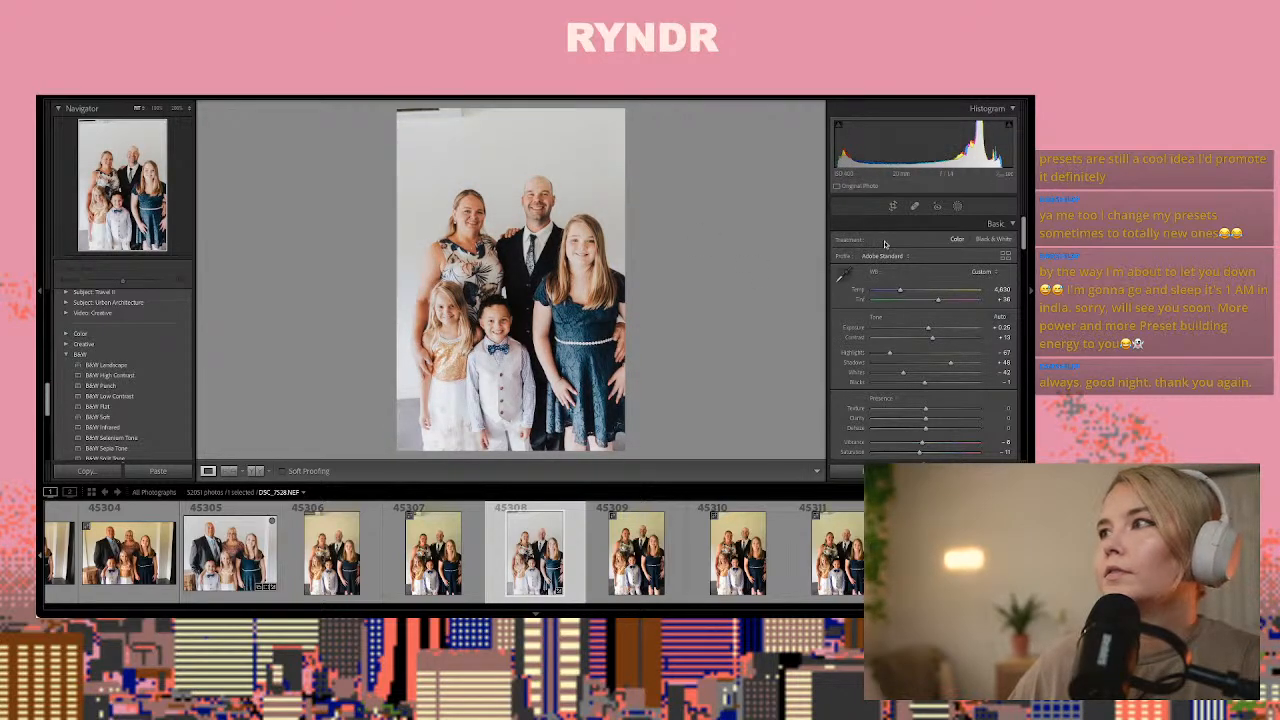
Crop the top of DSC_7528.NEF to remove the wall fixture above the family
{"action": "left_click", "coordinate": [895, 206]}
{"action": "left_click_drag", "start_coordinate": [540, 110], "coordinate": [541, 129]}
{"action": "left_click", "coordinate": [808, 471]}
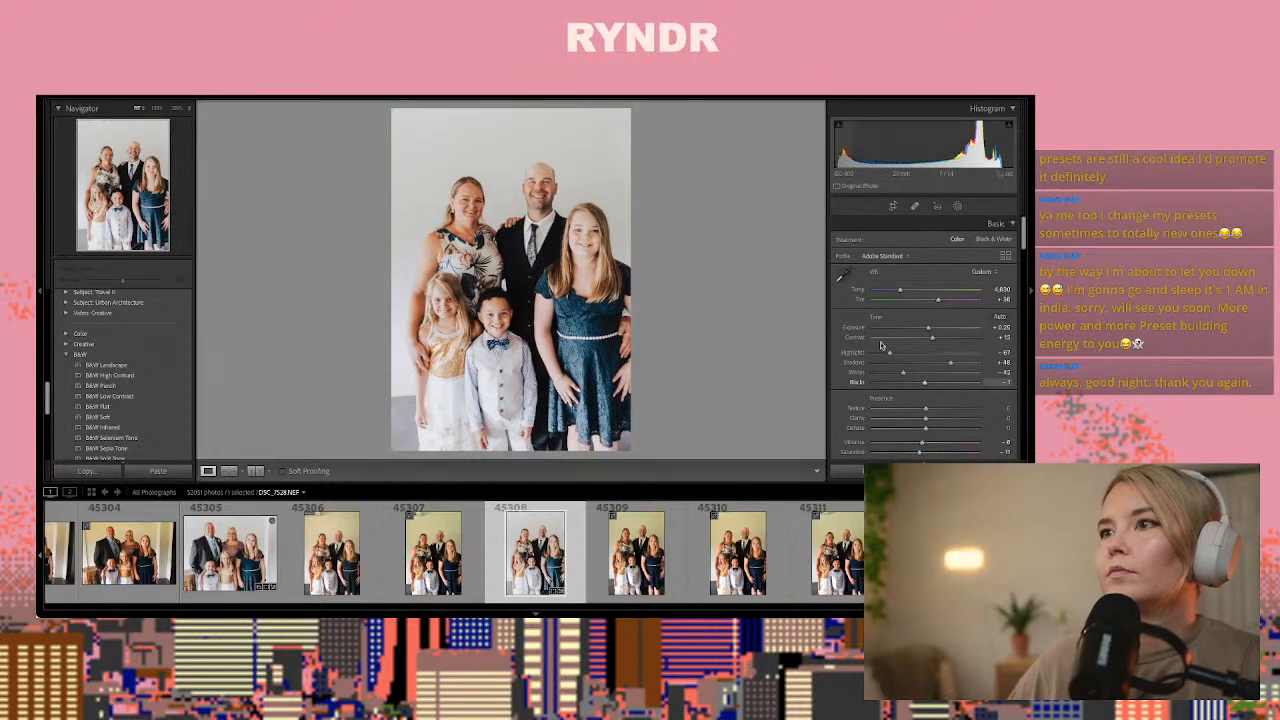
Inspect the man's face up close in DSC_7528.NEF and compare it with the following shots up to DSC_7531.NEF
{"action": "left_click", "coordinate": [557, 199]}
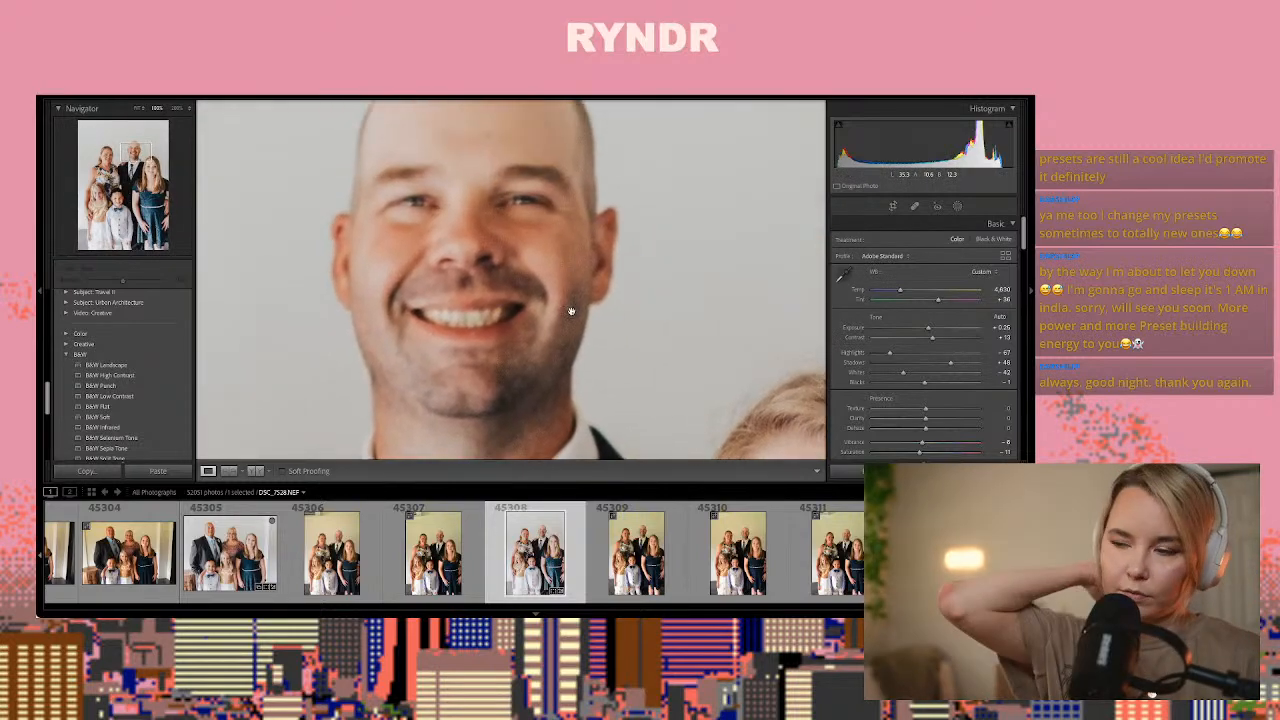
{"action": "key", "text": "Right"}
{"action": "key", "text": "Right"}
{"action": "key", "text": "Right"}
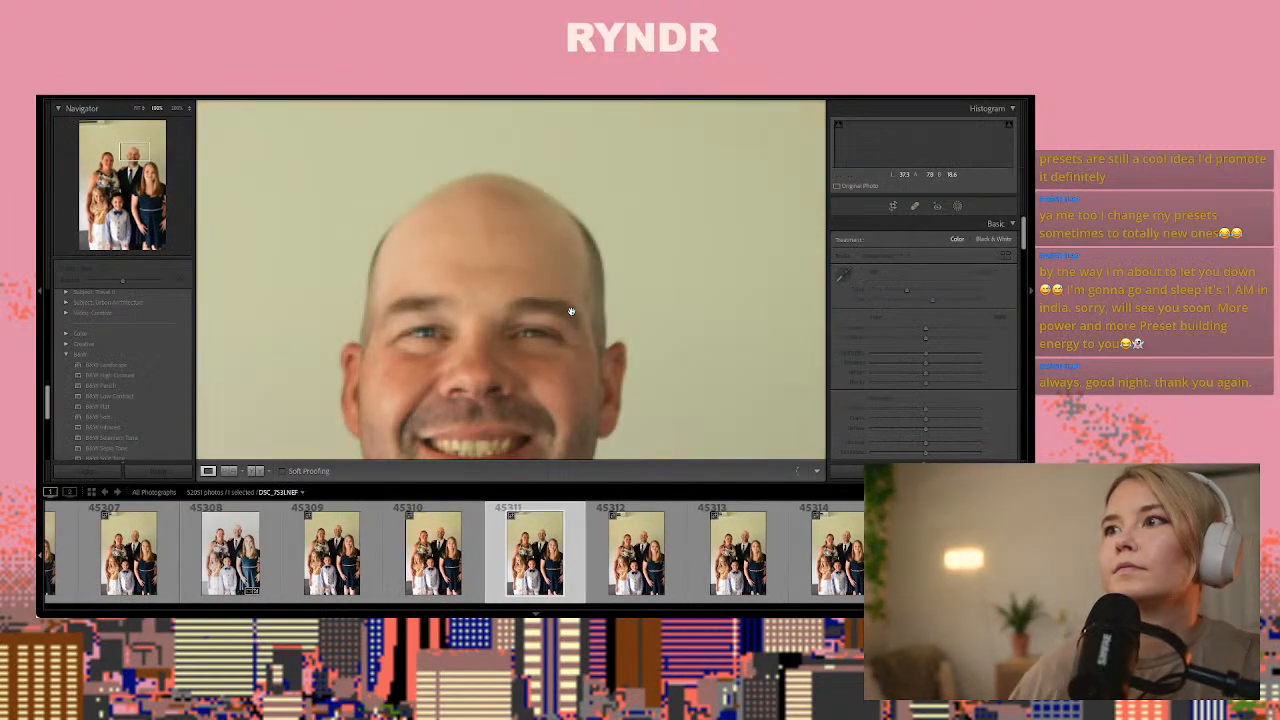
{"action": "left_click", "coordinate": [576, 312]}
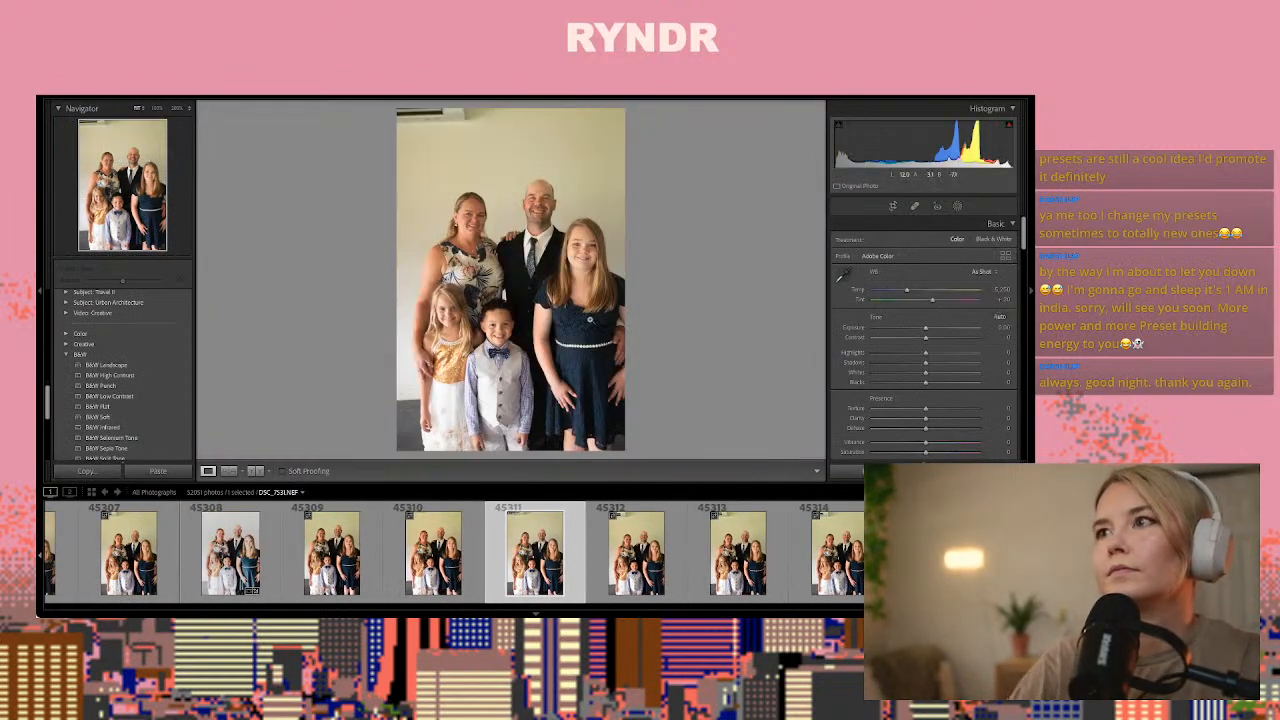
Paste the copied settings onto the couple portrait DSC_7541.NEF
{"action": "key", "text": "Right"}
{"action": "key", "text": "Right"}
{"action": "key", "text": "Right"}
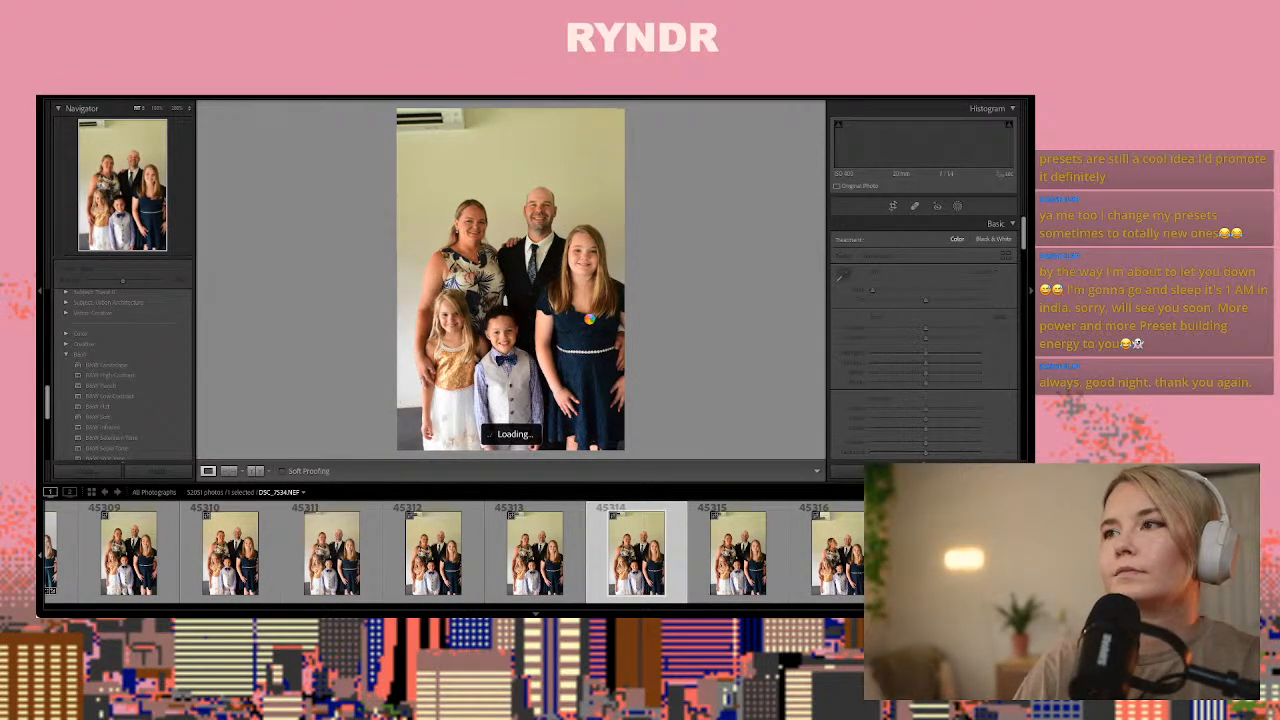
{"action": "key", "text": "Right"}
{"action": "key", "text": "Right"}
{"action": "key", "text": "Right"}
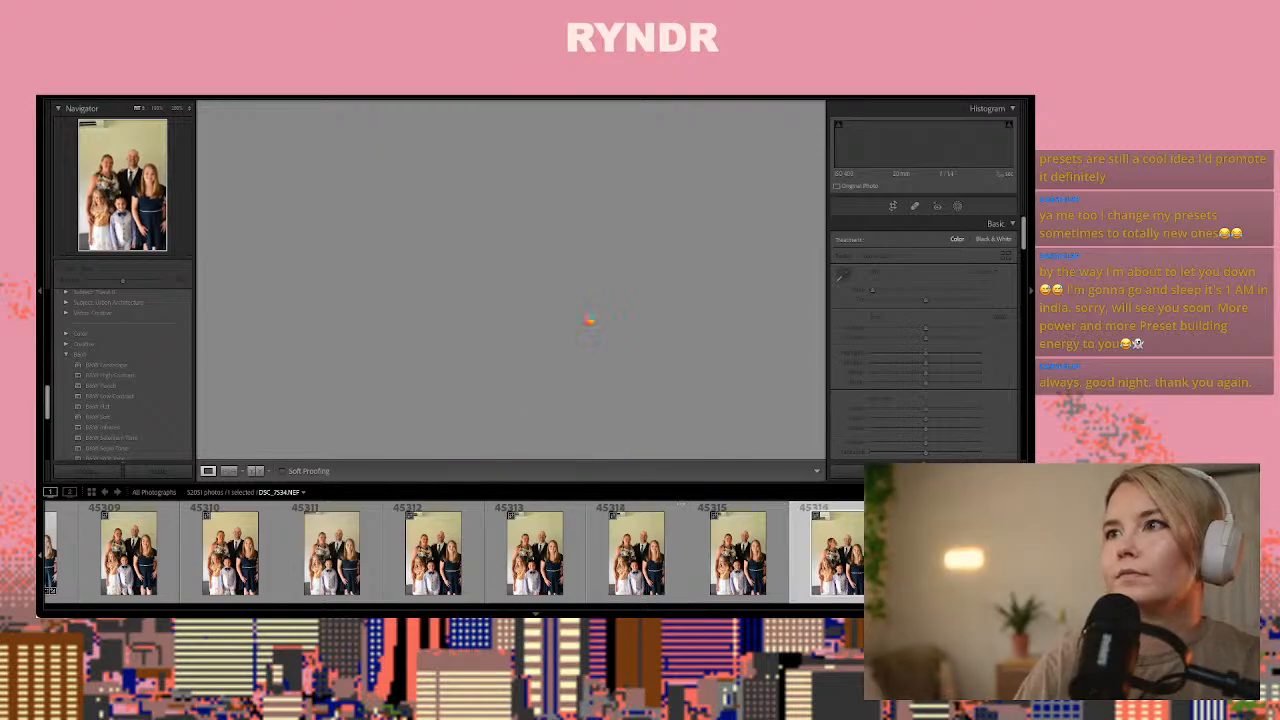
{"action": "key", "text": "Right"}
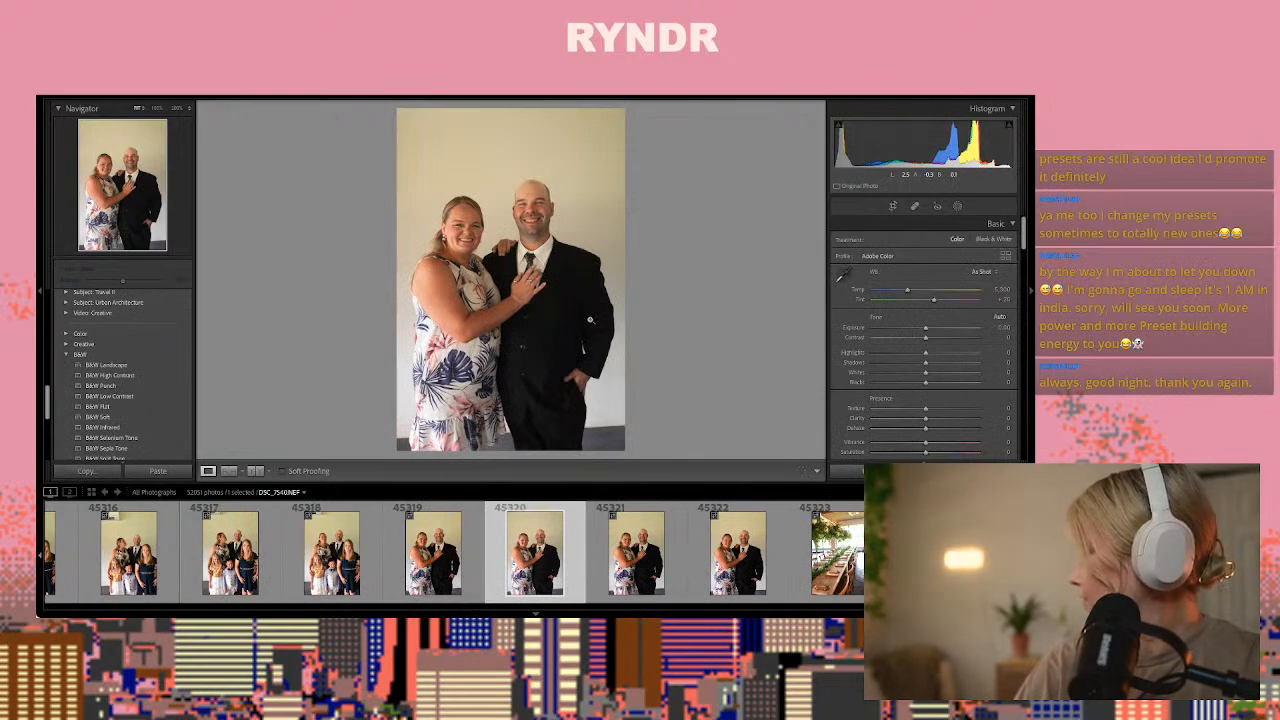
{"action": "key", "text": "Right"}
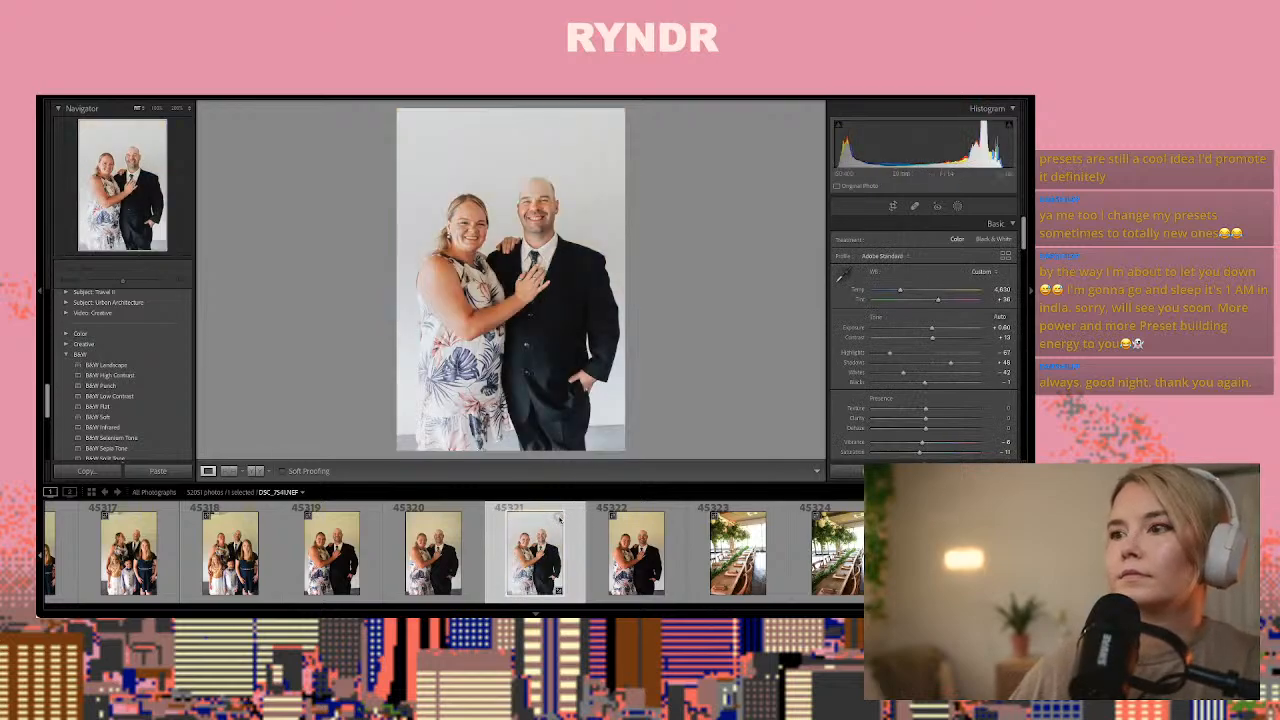
Paste the copied settings onto the long-table photo DSC_7544.NEF, then set Exposure to about -0.20 and Temp to about 5,470
{"action": "key", "text": "Right"}
{"action": "key", "text": "Right"}
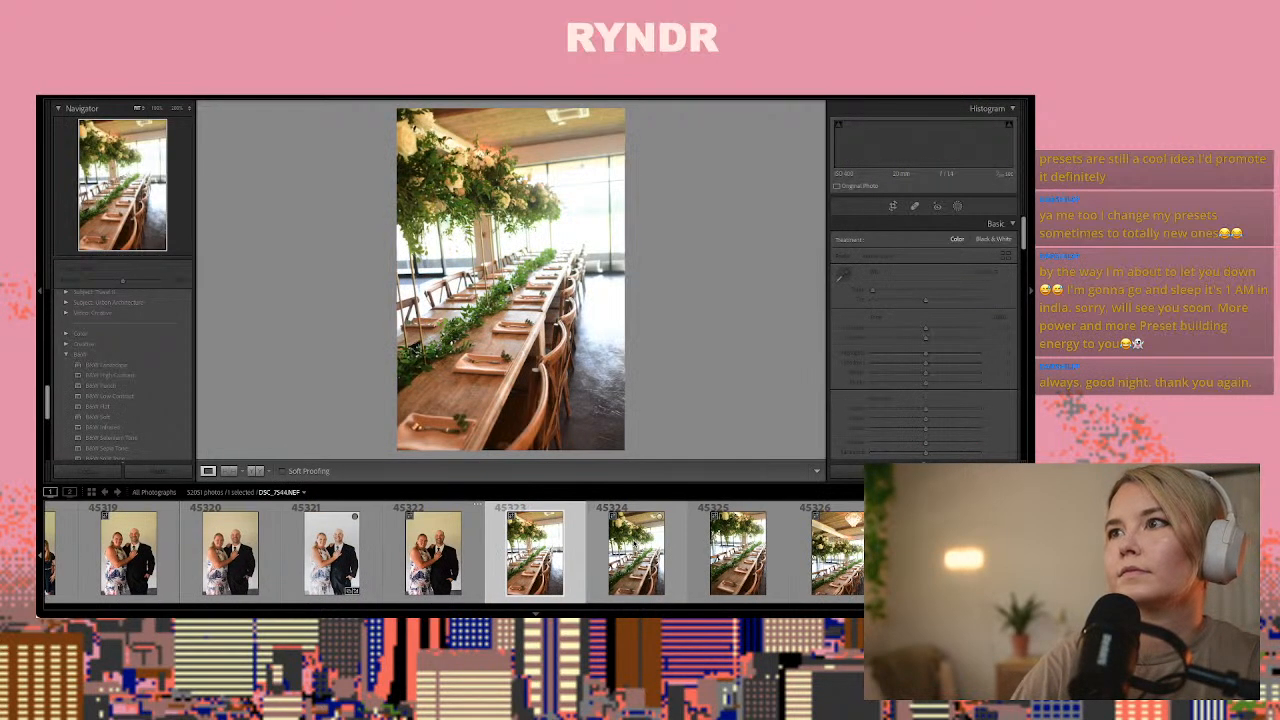
{"action": "key", "text": "Right"}
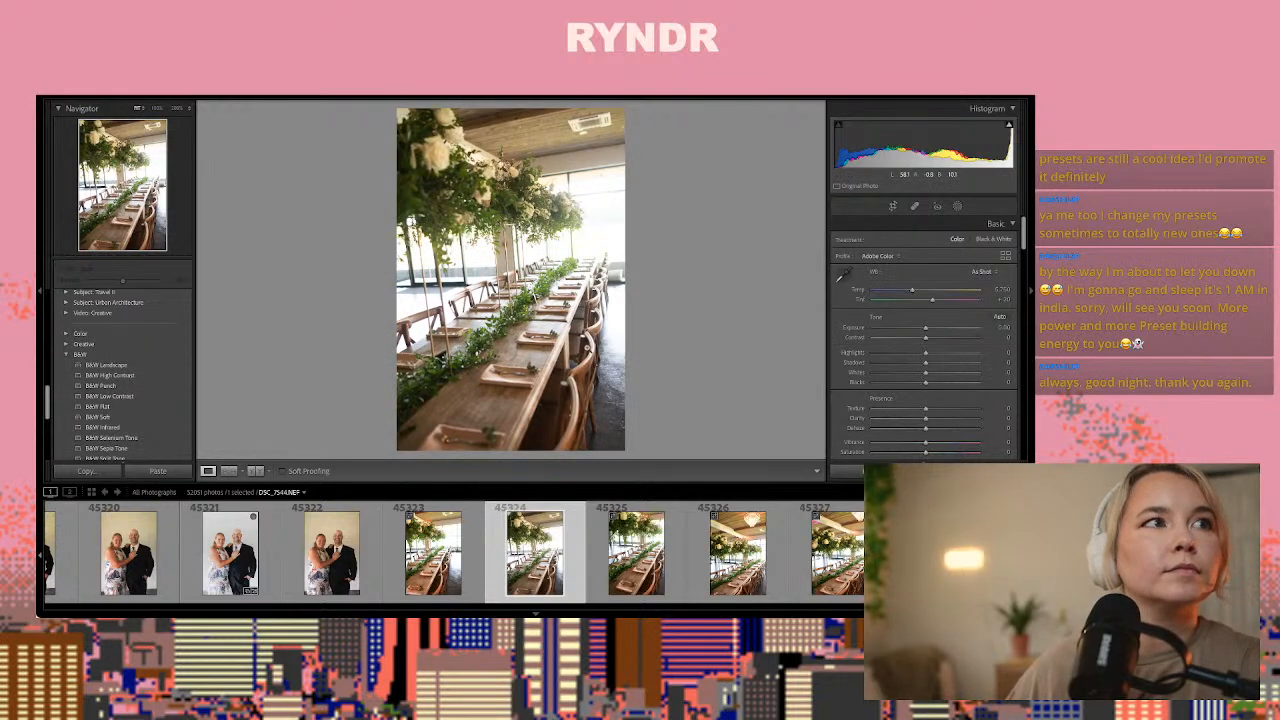
{"action": "key", "text": "ctrl+shift+v"}
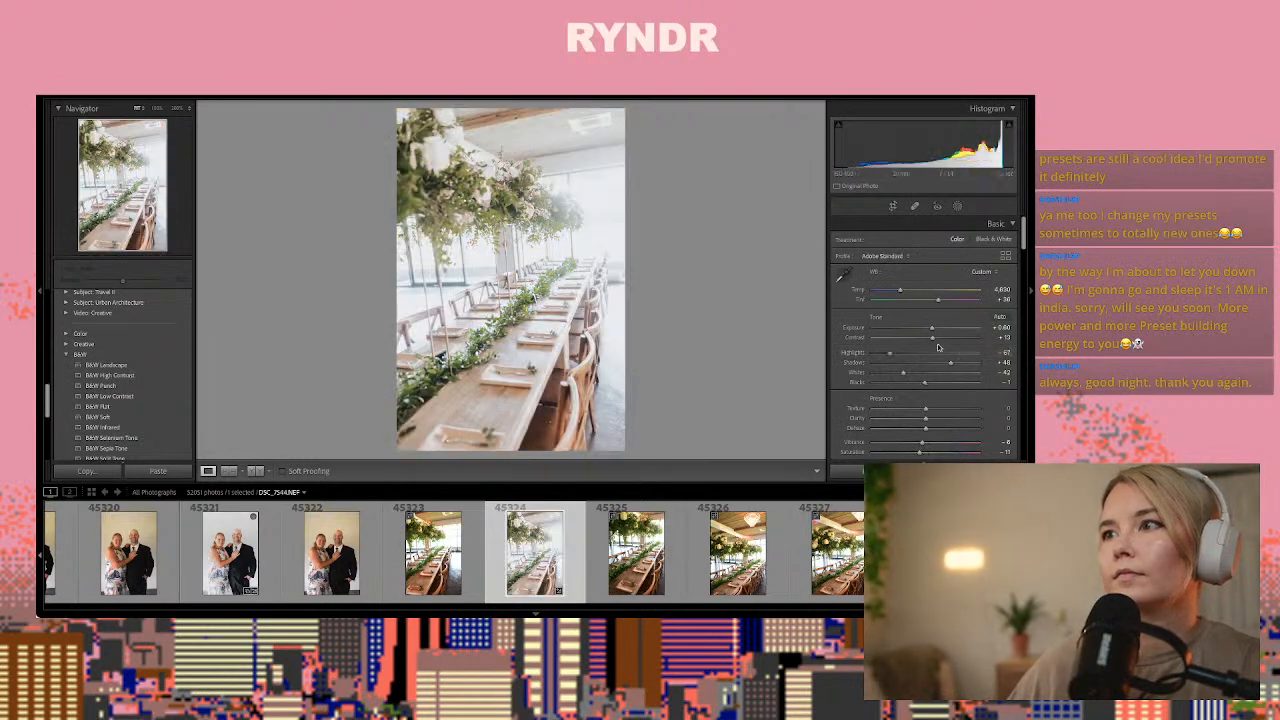
{"action": "left_click_drag", "start_coordinate": [932, 329], "coordinate": [909, 291]}
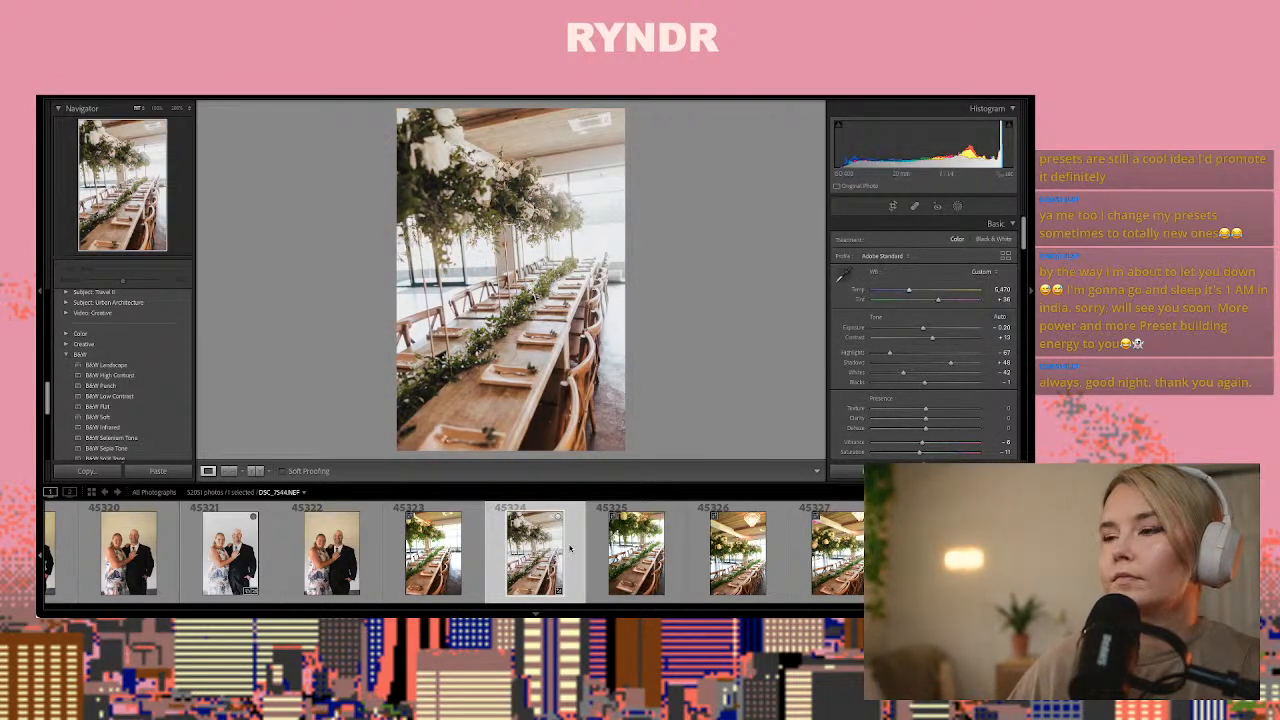
Copy the settings of DSC_7544.NEF and paste them onto the chandelier and long-table photo DSC_7546.NEF
{"action": "key", "text": "ctrl+shift+c"}
{"action": "key", "text": "Return"}
{"action": "key", "text": "Right"}
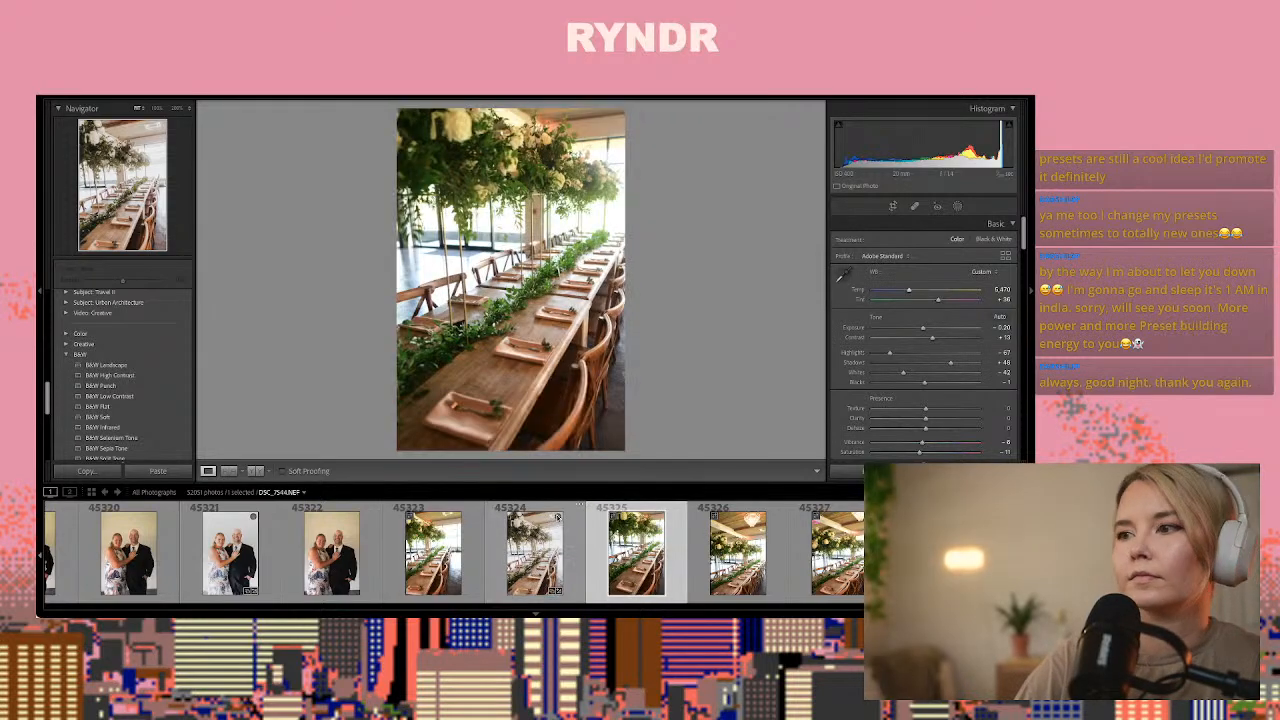
{"action": "key", "text": "Right"}
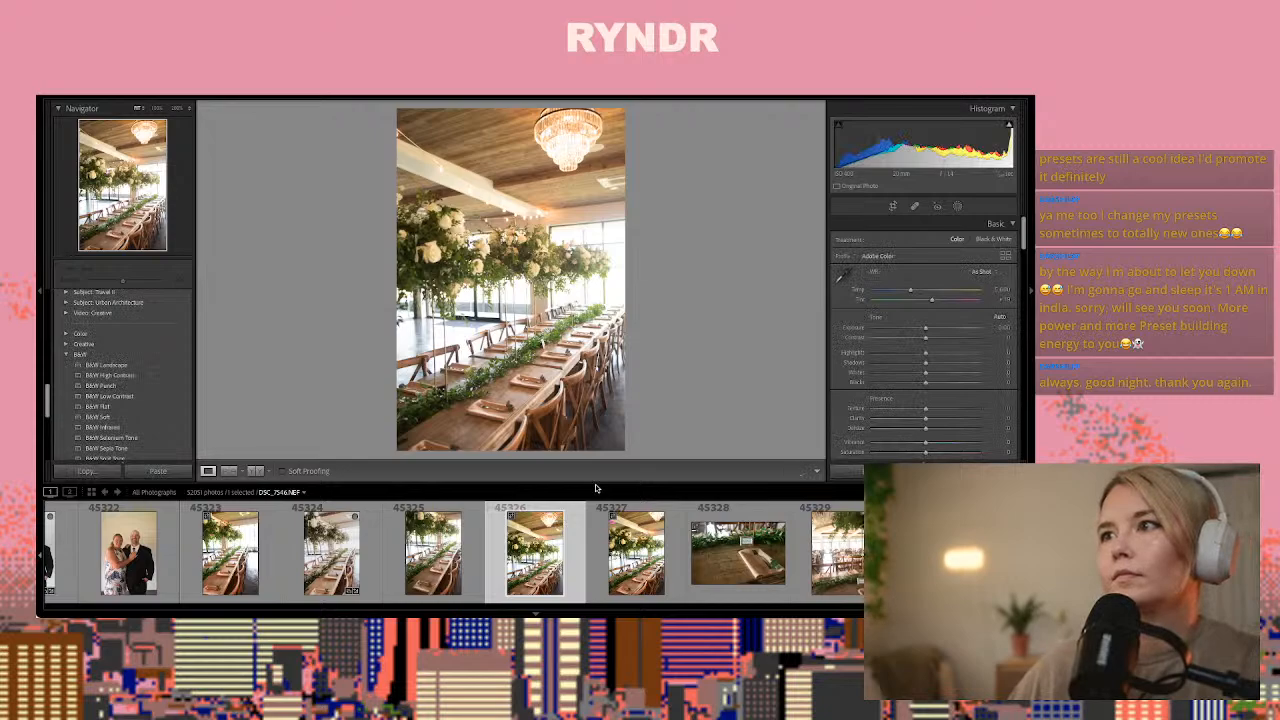
{"action": "key", "text": "ctrl+shift+v"}
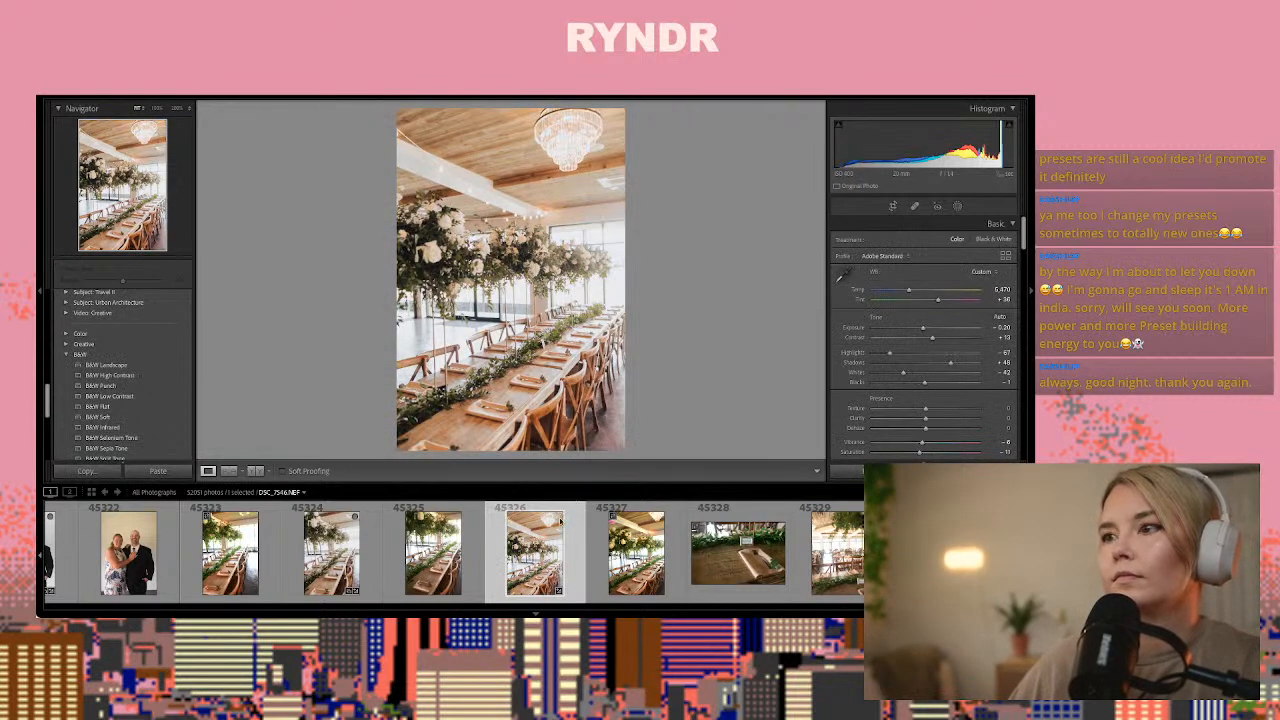
Paste the copied settings onto DSC_7548.NEF, the close-up of the reserved place setting
{"action": "key", "text": "Right"}
{"action": "key", "text": "Right"}
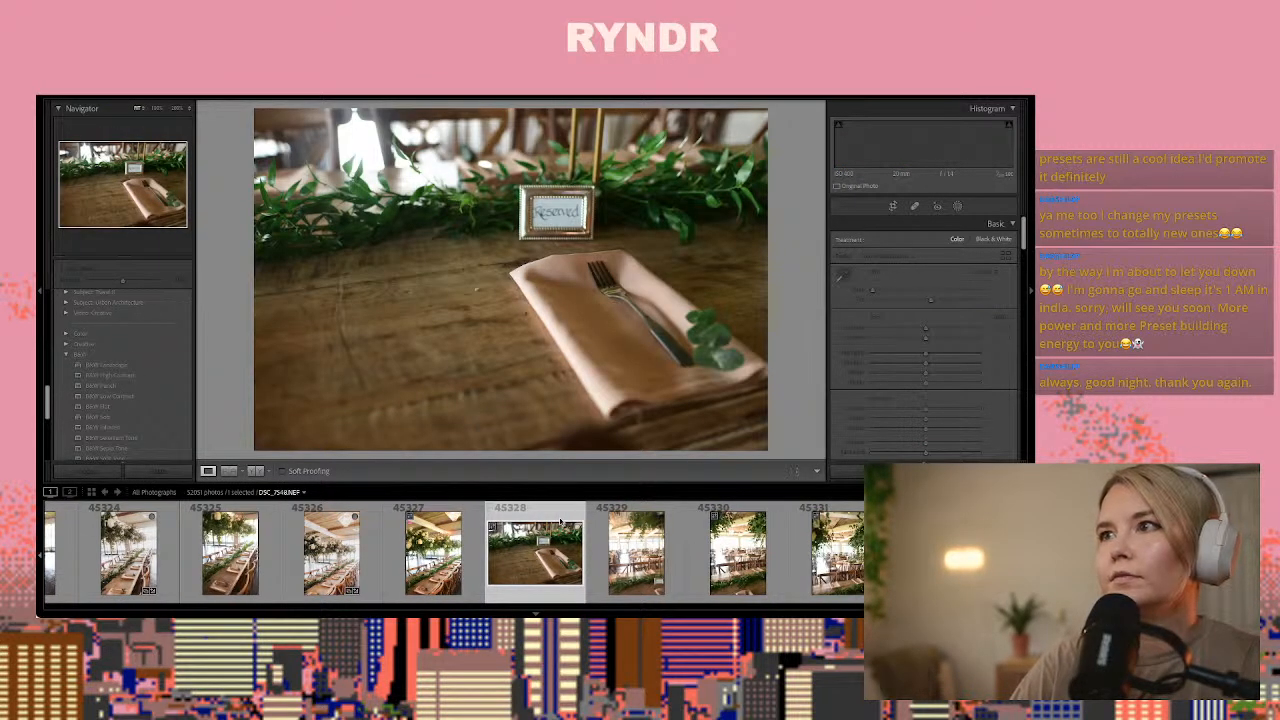
{"action": "key", "text": "Right"}
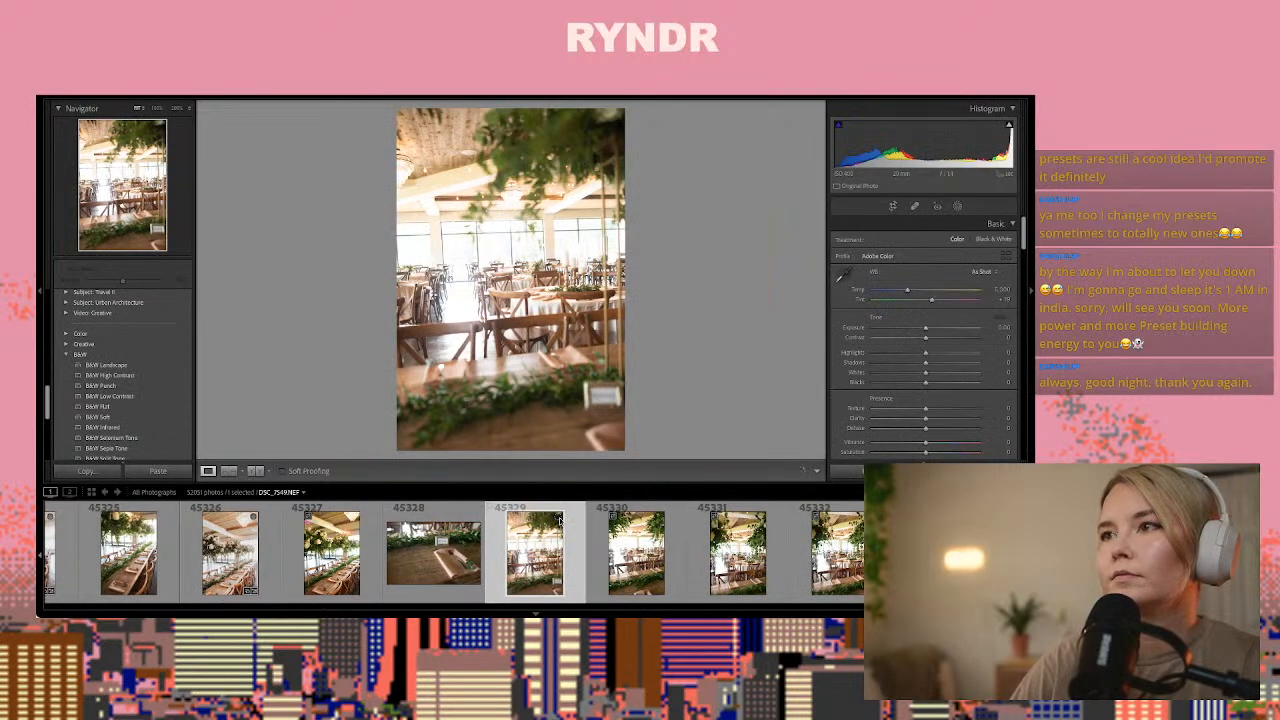
{"action": "key", "text": "Right"}
{"action": "key", "text": "Left"}
{"action": "key", "text": "Left"}
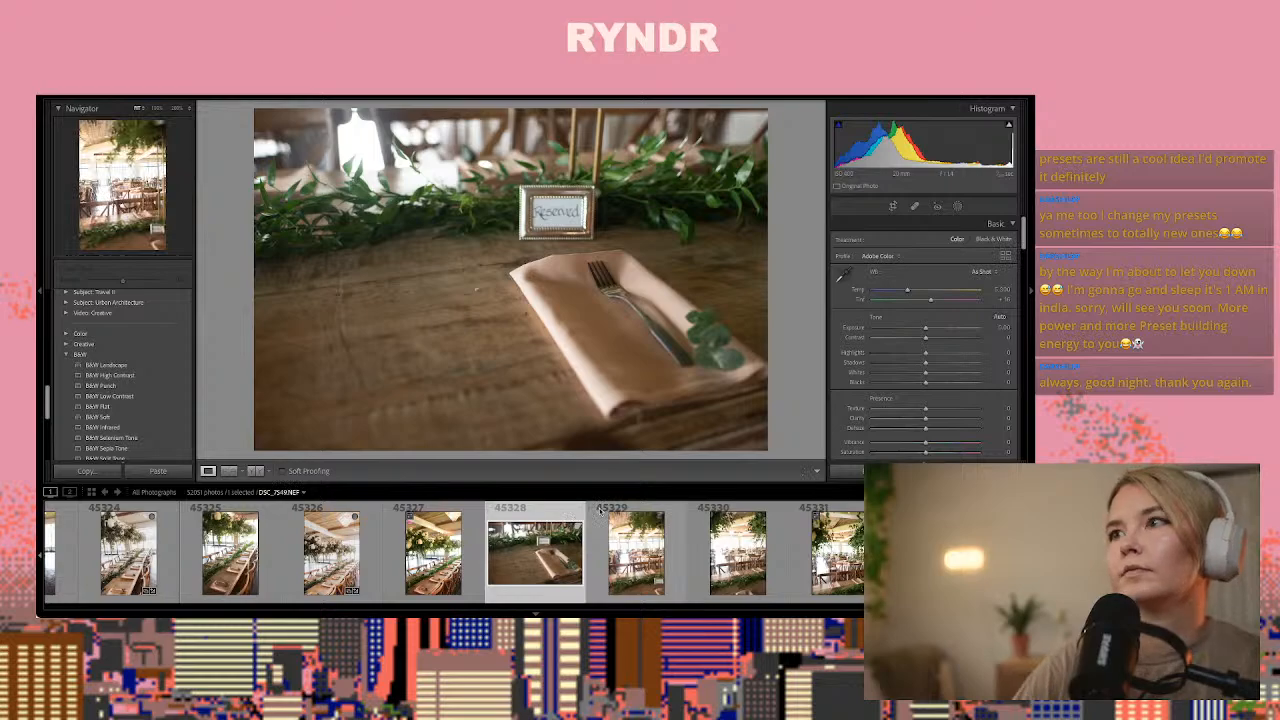
{"action": "key", "text": "ctrl+shift+v"}
Paste the copied settings onto DSC_7552.NEF, the reception room photo framed by greenery
{"action": "left_click", "coordinate": [600, 510]}
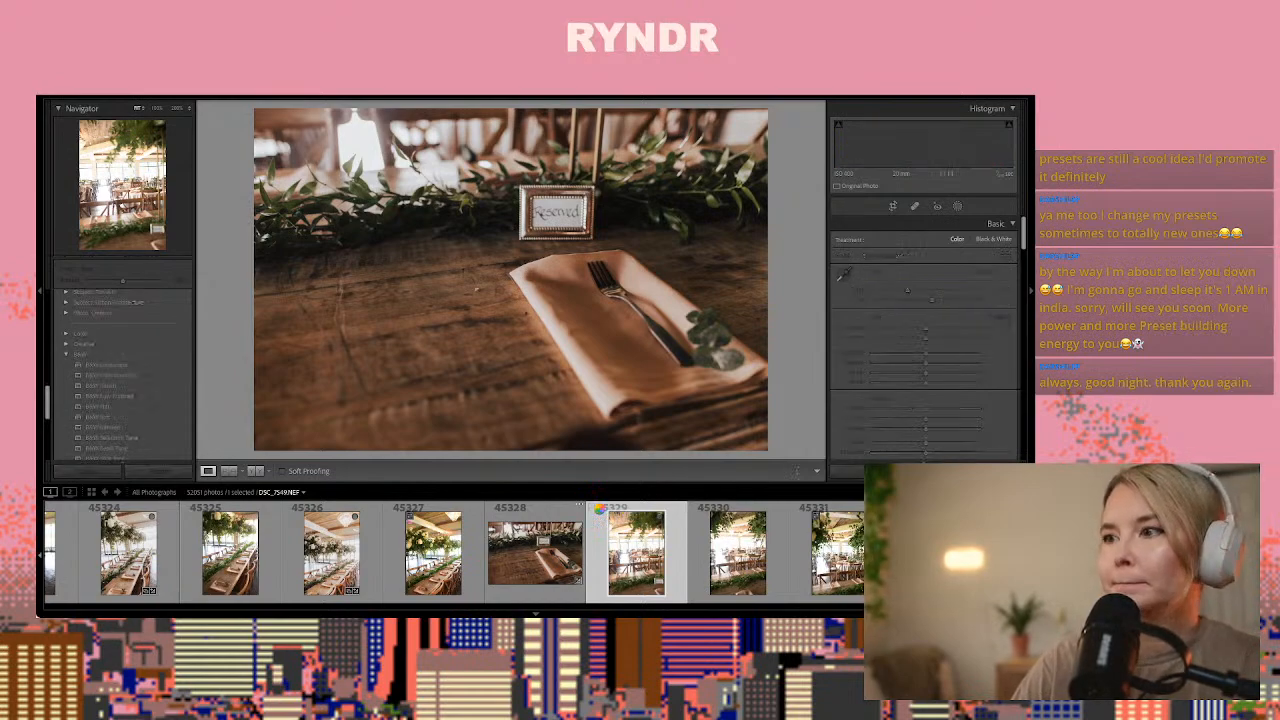
{"action": "key", "text": "Right"}
{"action": "key", "text": "Right"}
{"action": "key", "text": "Right"}
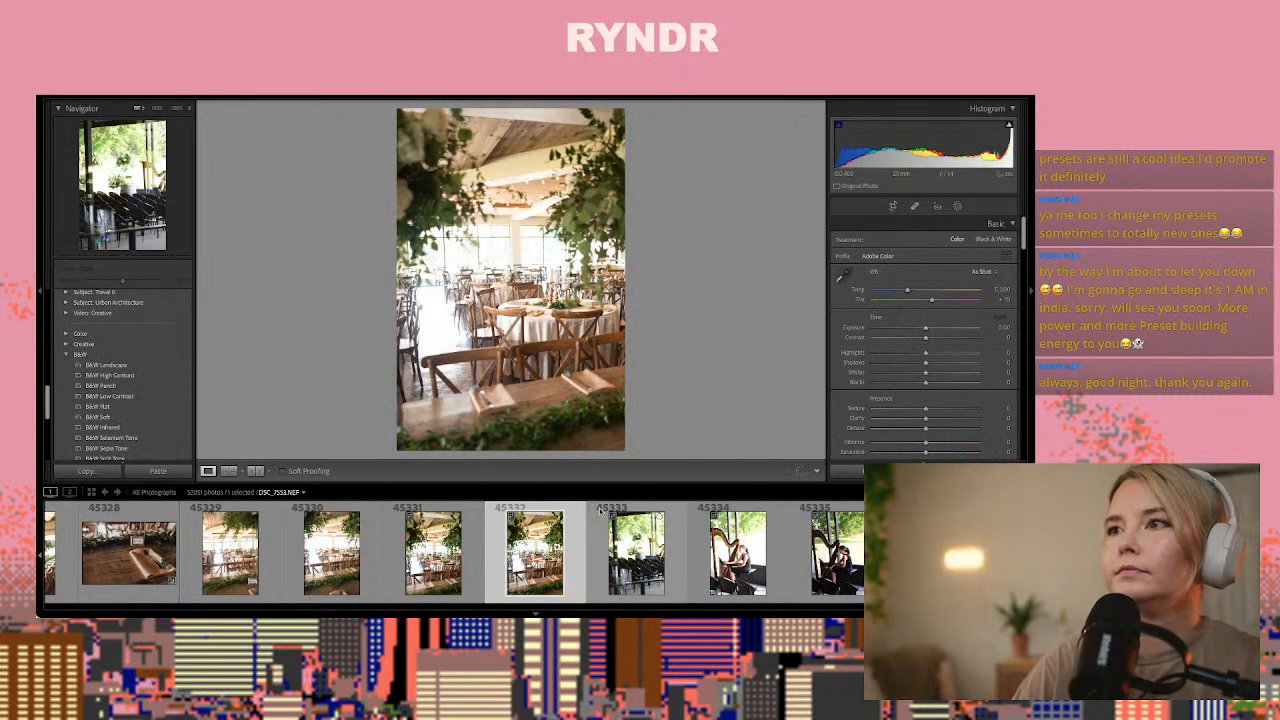
{"action": "key", "text": "ctrl+v"}
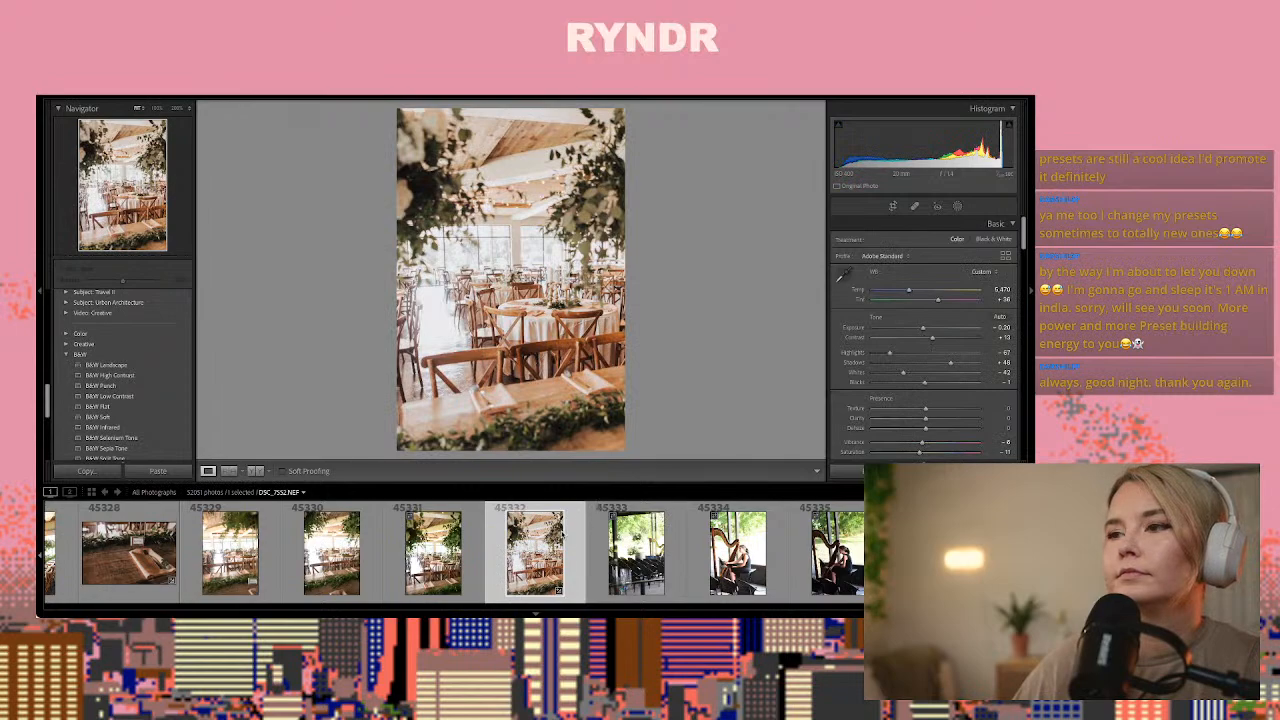
Look through the harpist and ceremony-area photos up to the dark reception table shots
{"action": "left_click", "coordinate": [616, 549]}
{"action": "left_click", "coordinate": [616, 549]}
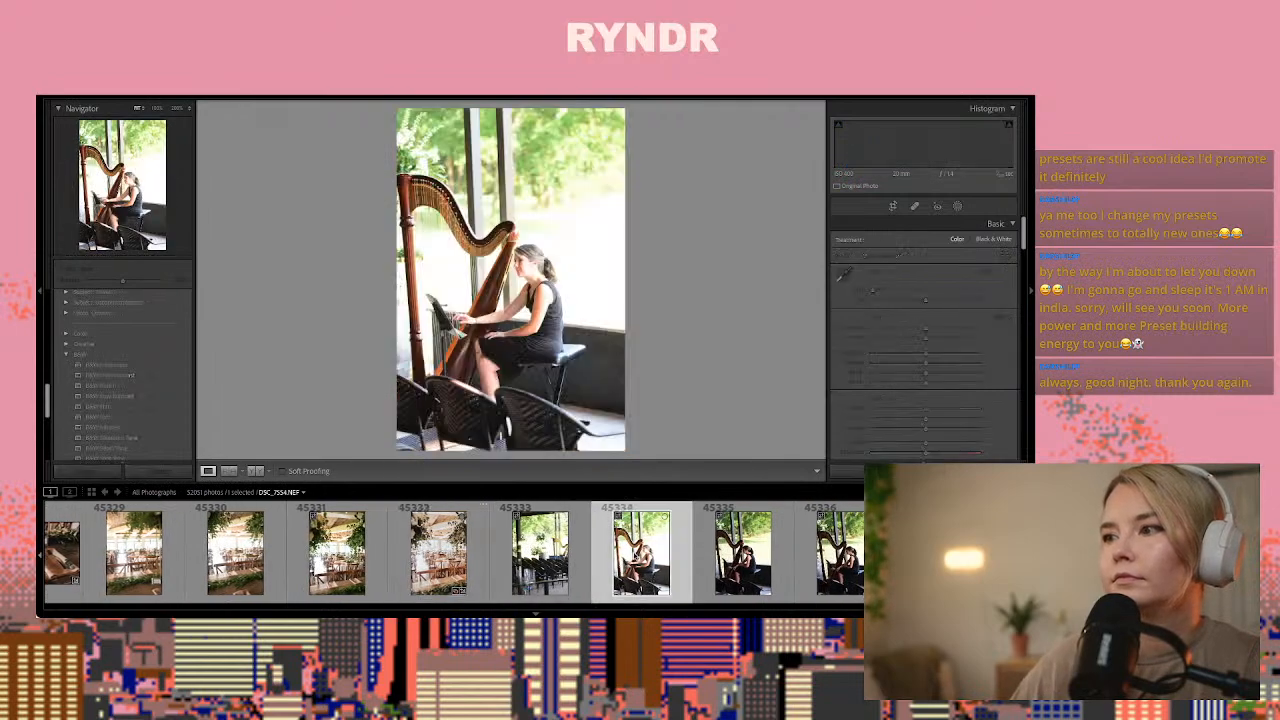
{"action": "key", "text": "Right"}
{"action": "key", "text": "Right"}
{"action": "key", "text": "Right"}
{"action": "key", "text": "Right"}
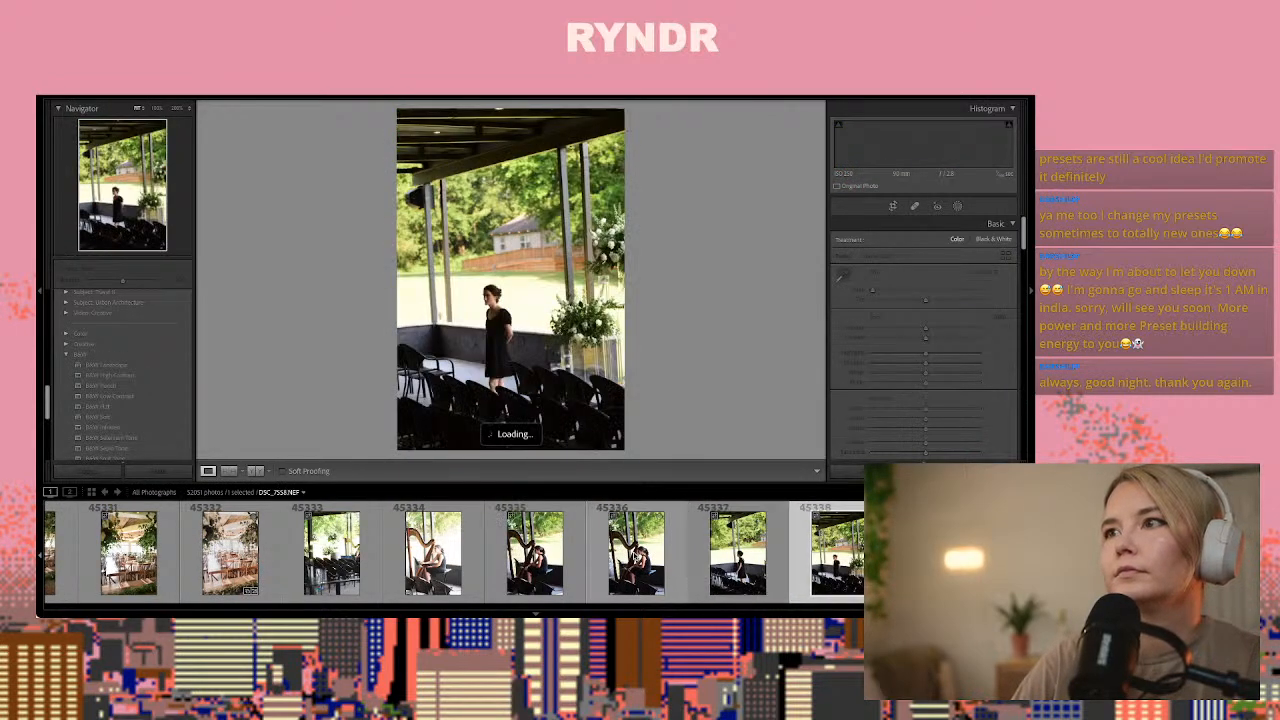
{"action": "key", "text": "Right"}
{"action": "key", "text": "Right"}
{"action": "key", "text": "Right"}
{"action": "key", "text": "Right"}
{"action": "key", "text": "Right"}
{"action": "key", "text": "Right"}
{"action": "key", "text": "Right"}
{"action": "key", "text": "Right"}
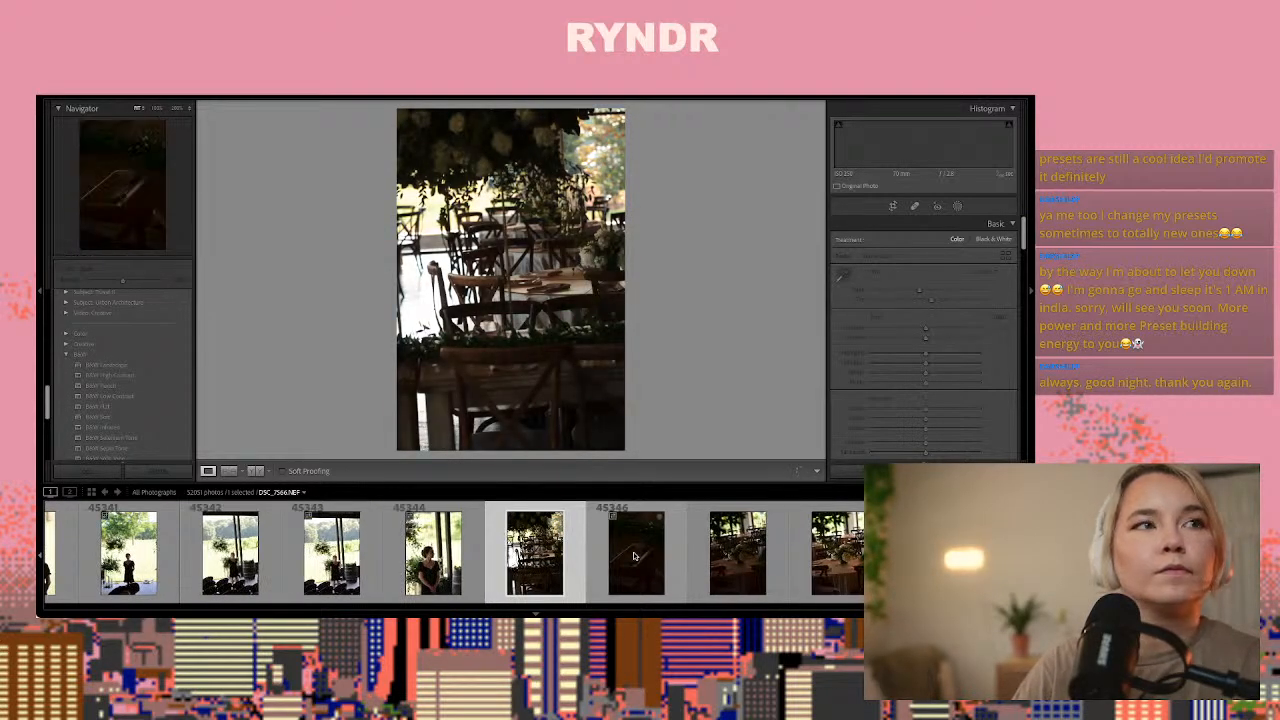
Paste the copied settings onto the underexposed place setting DSC_7566.NEF, raise Exposure to about +3.60 and cool Temp to about 4,641
{"action": "left_click", "coordinate": [633, 556]}
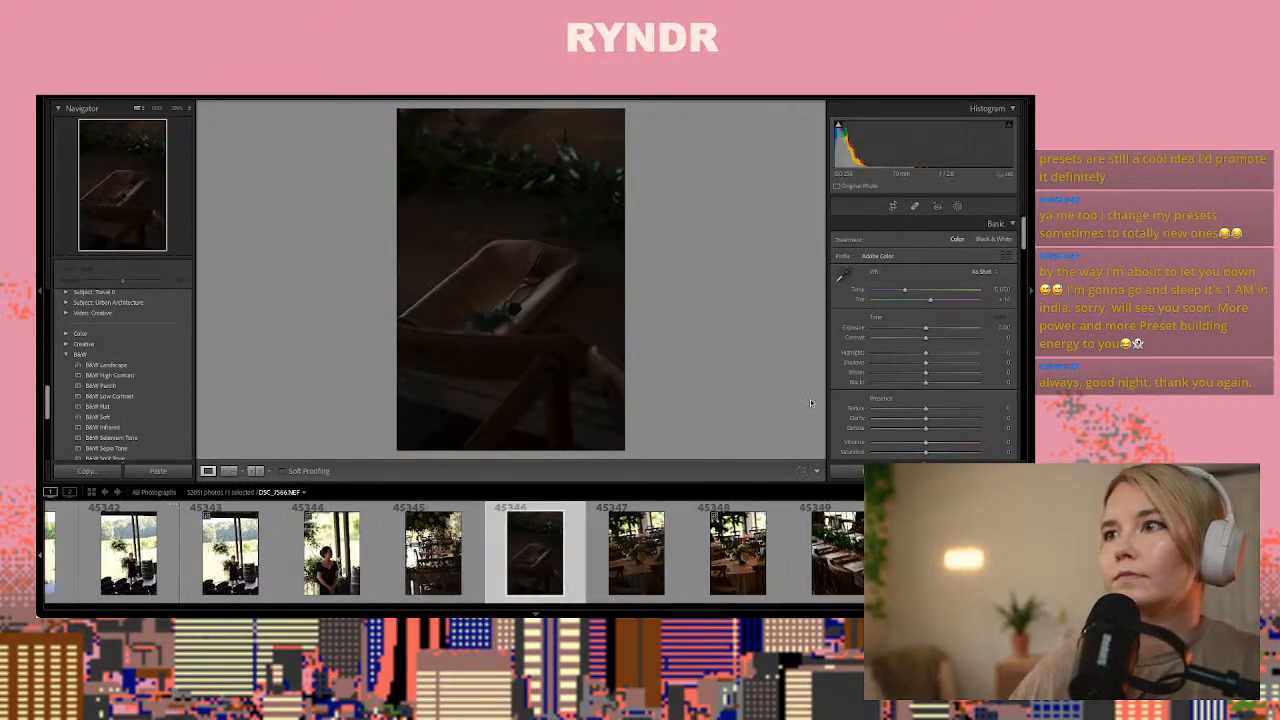
{"action": "key", "text": "ctrl+shift+v"}
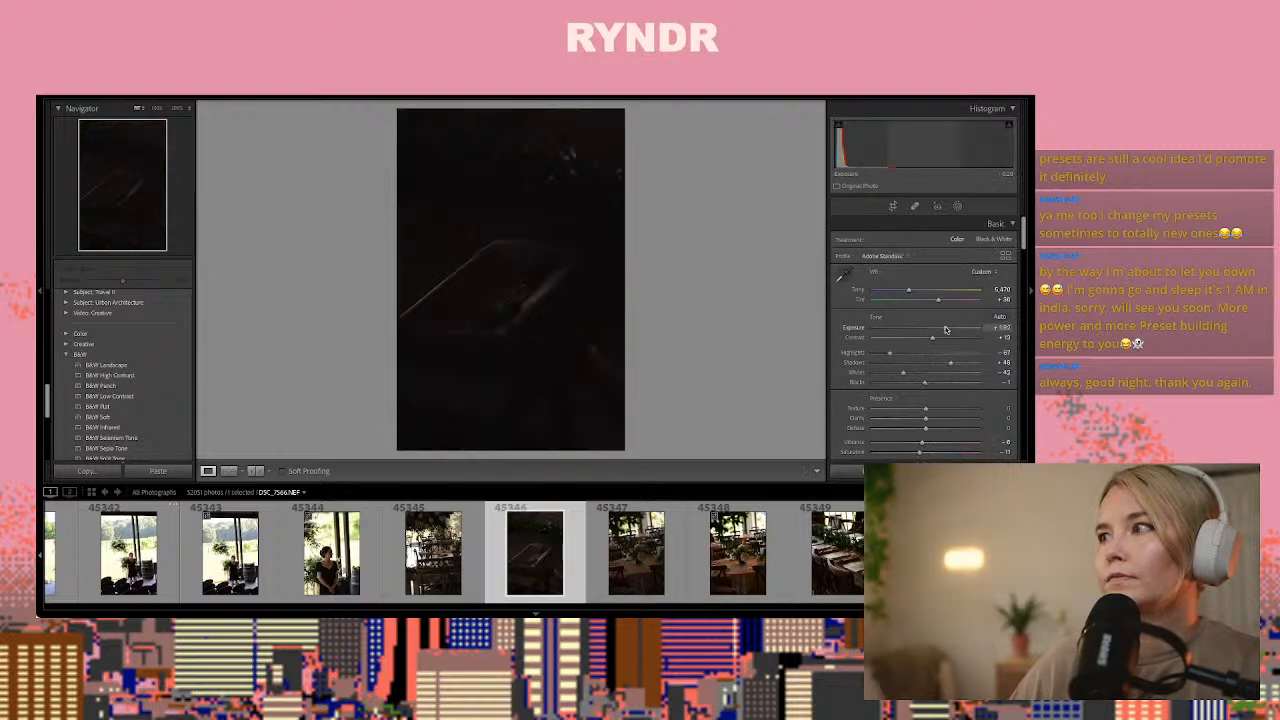
{"action": "left_click_drag", "start_coordinate": [946, 329], "coordinate": [966, 330]}
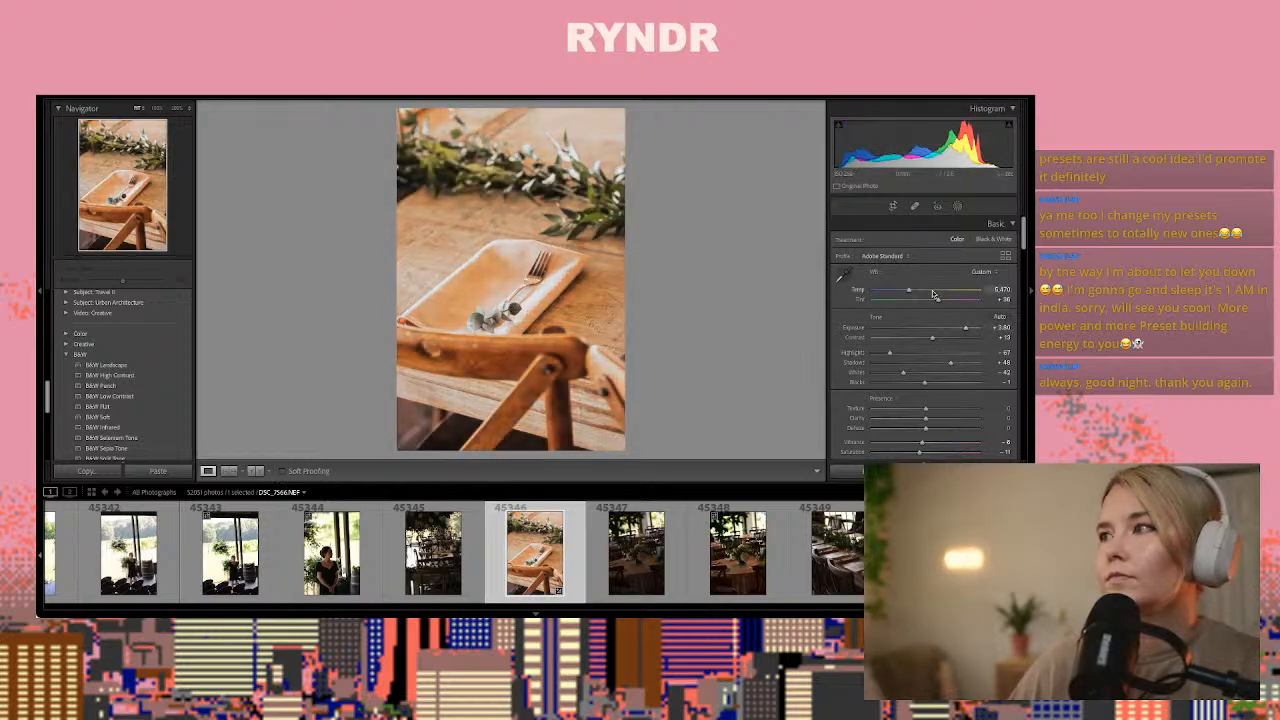
{"action": "left_click_drag", "start_coordinate": [905, 292], "coordinate": [900, 293]}
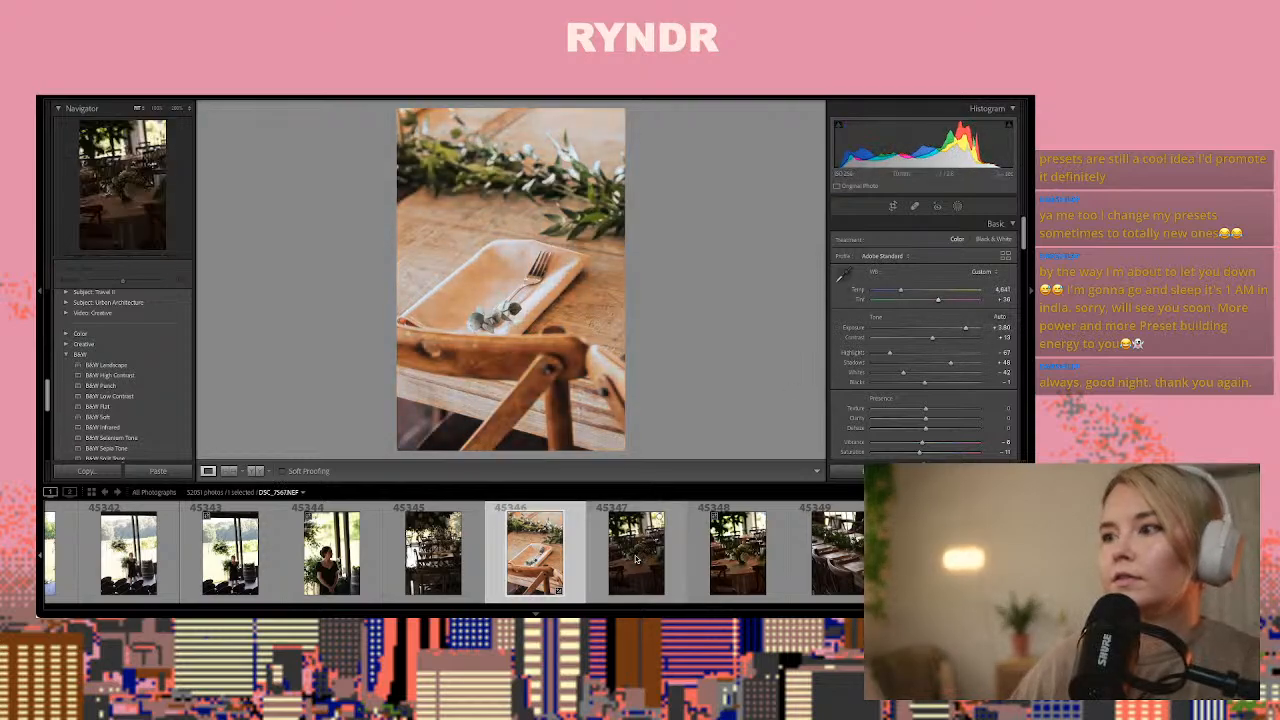
Paste the copied settings onto the floral centerpiece photo DSC_7568.NEF and raise its Exposure to about +1.85
{"action": "left_click", "coordinate": [712, 545]}
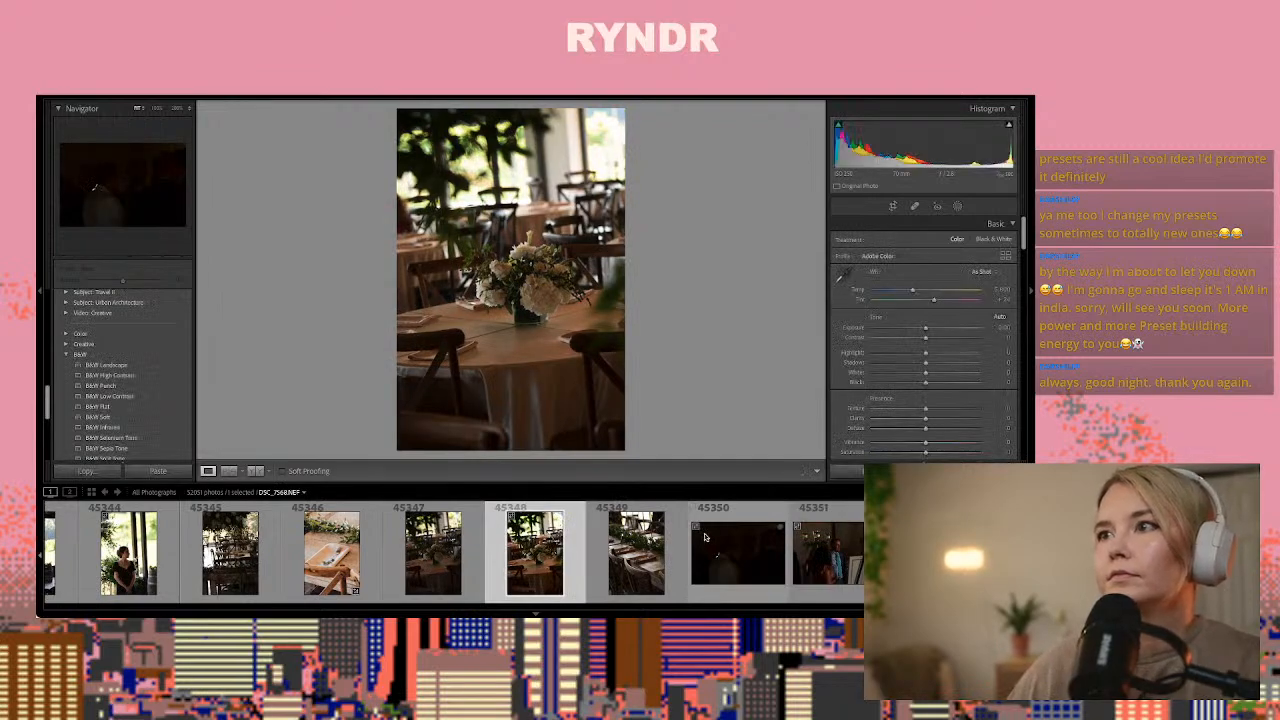
{"action": "key", "text": "ctrl+shift+v"}
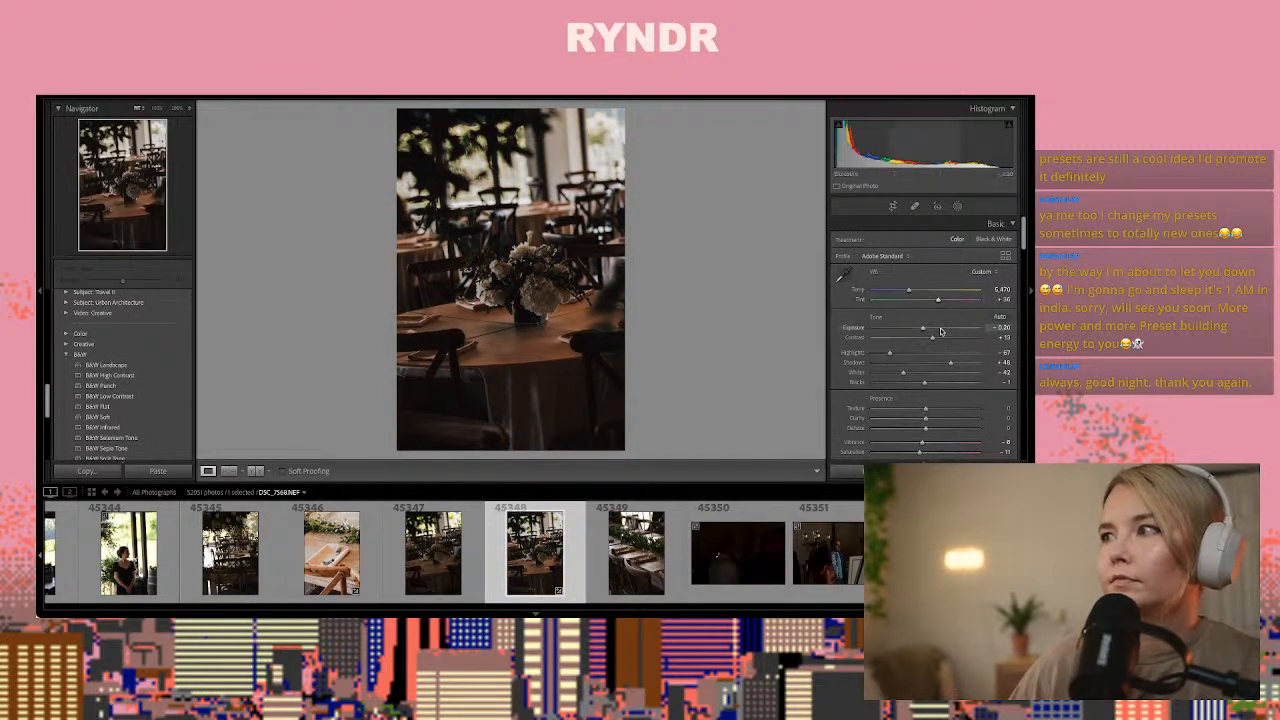
{"action": "left_click_drag", "start_coordinate": [940, 331], "coordinate": [946, 329]}
Review the dark indoor guest shots and the first seated ceremony guest photos up to DSC_7577.NEF
{"action": "scroll", "coordinate": [748, 572], "scroll_direction": "down", "scroll_amount": 5}
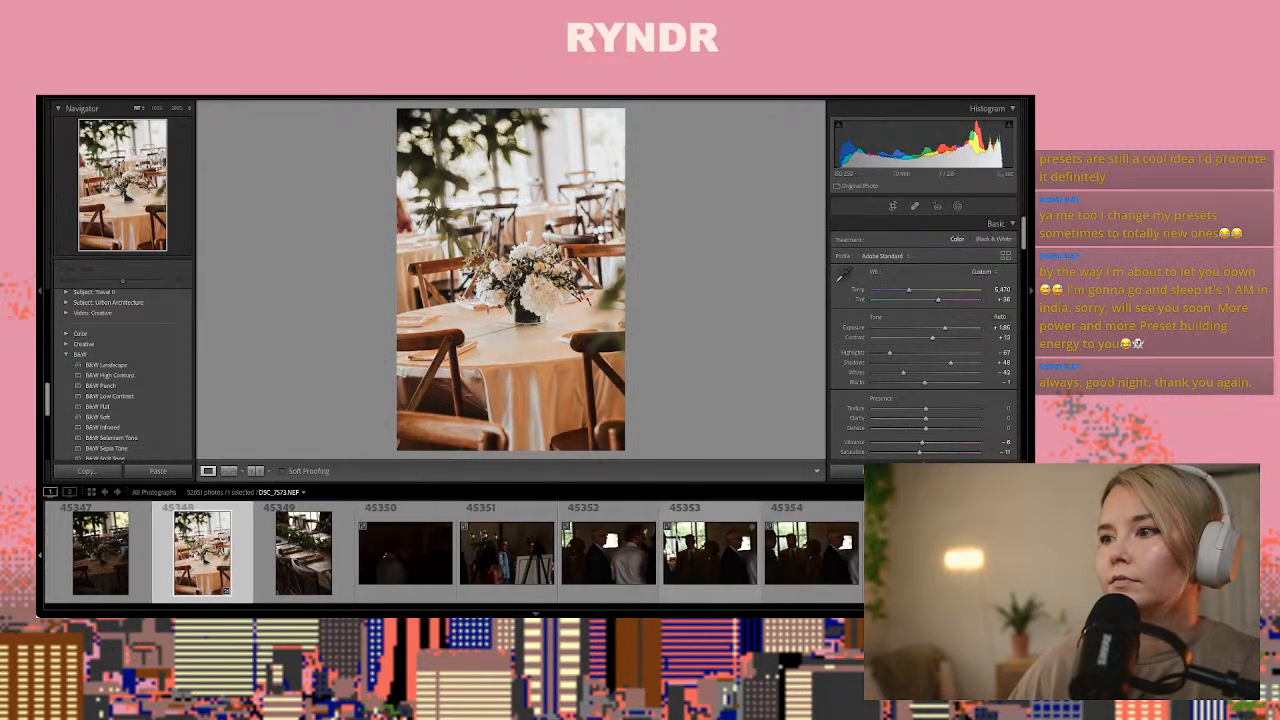
{"action": "left_click", "coordinate": [520, 574]}
{"action": "left_click", "coordinate": [596, 583]}
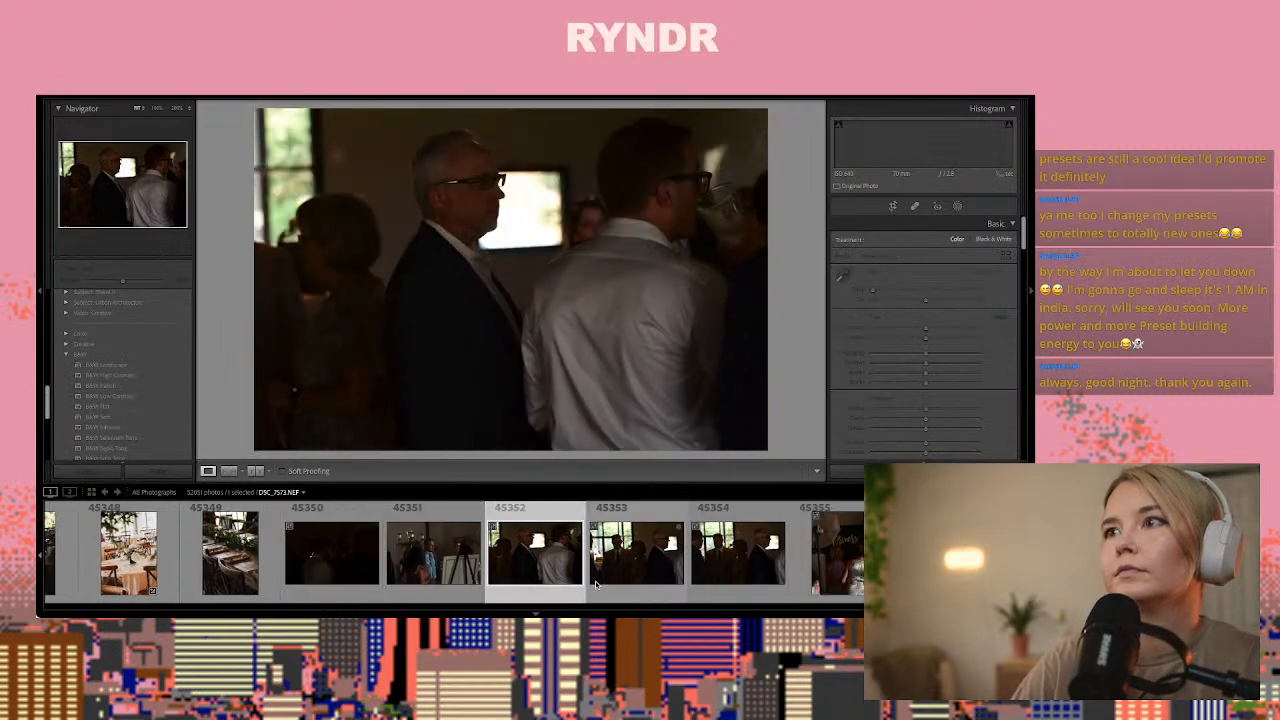
{"action": "left_click", "coordinate": [596, 583]}
{"action": "left_click", "coordinate": [596, 583]}
{"action": "left_click", "coordinate": [596, 583]}
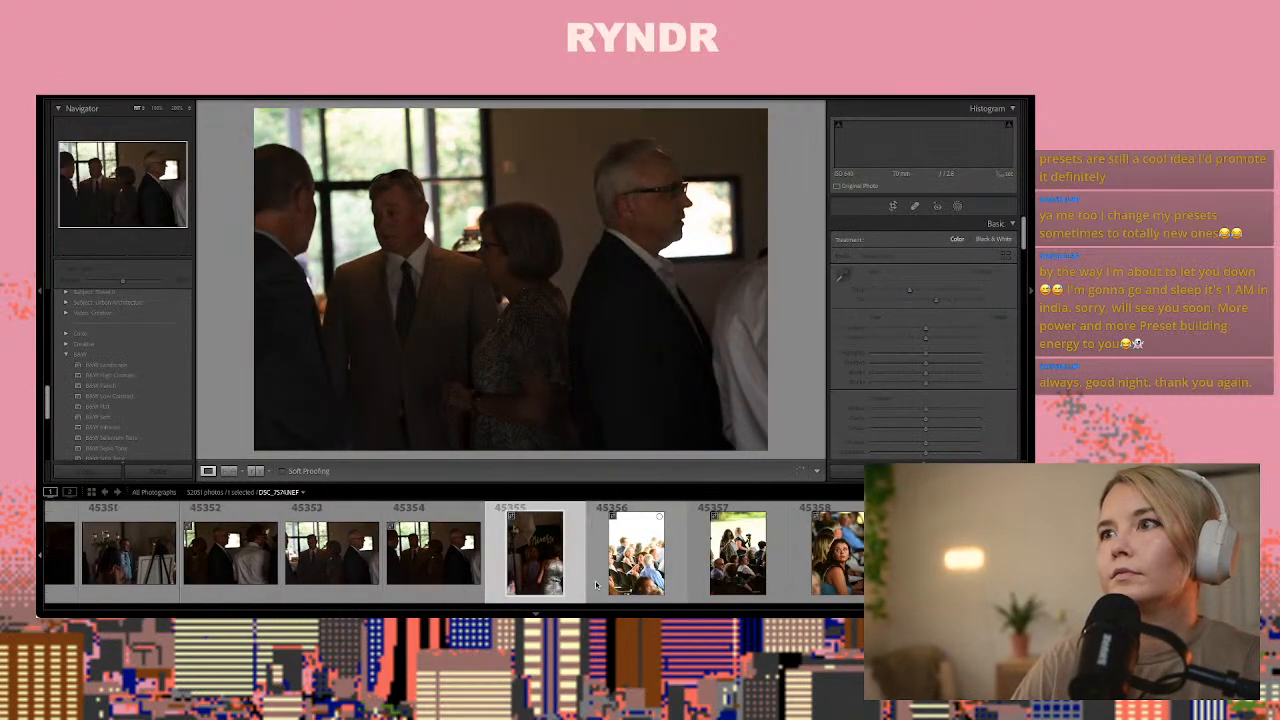
{"action": "left_click", "coordinate": [596, 583]}
Paste the copied settings onto DSC_7580.NEF, the close-up of the harpist seen from behind
{"action": "left_click", "coordinate": [596, 583]}
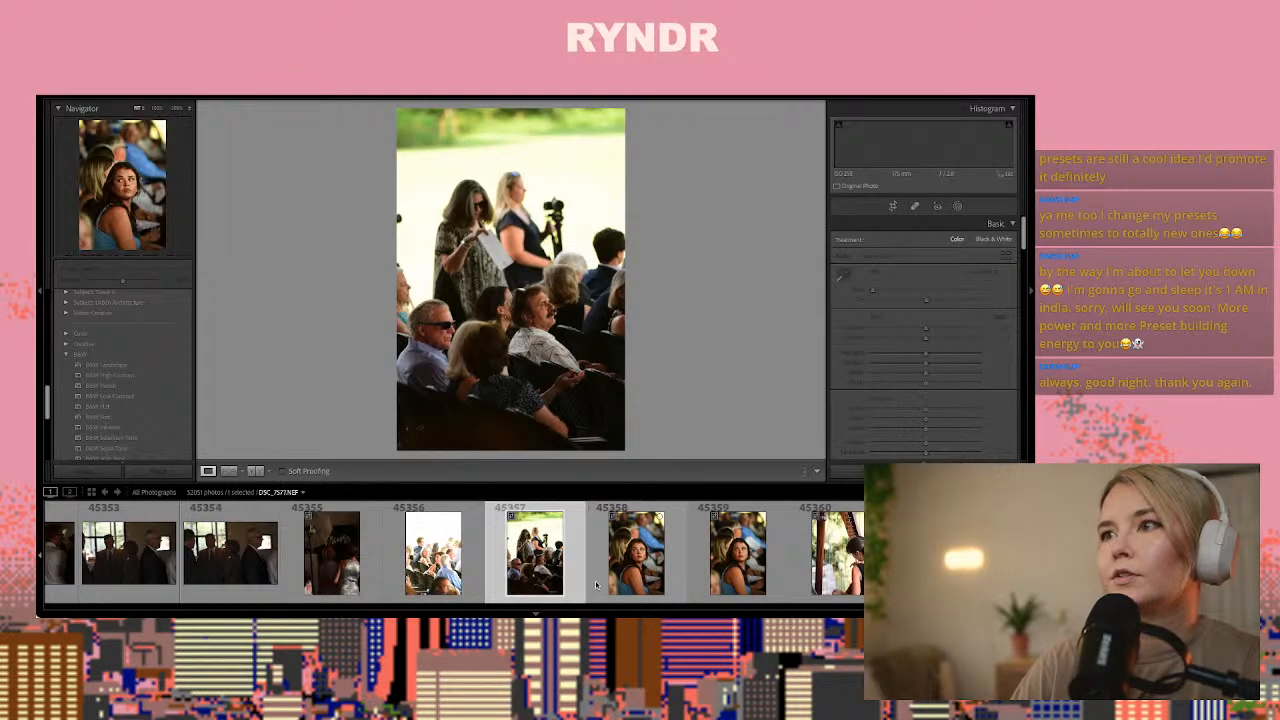
{"action": "left_click", "coordinate": [596, 583]}
{"action": "left_click", "coordinate": [596, 583]}
{"action": "left_click", "coordinate": [596, 583]}
{"action": "left_click", "coordinate": [596, 583]}
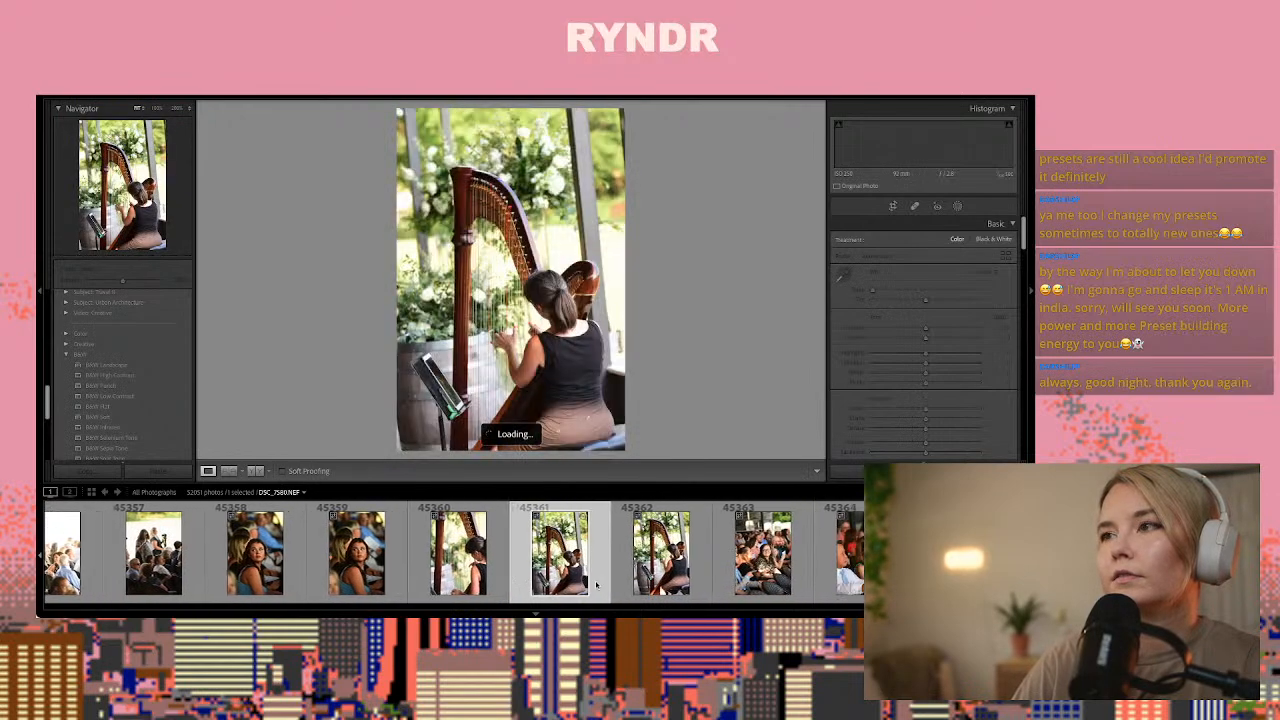
{"action": "key", "text": "Left"}
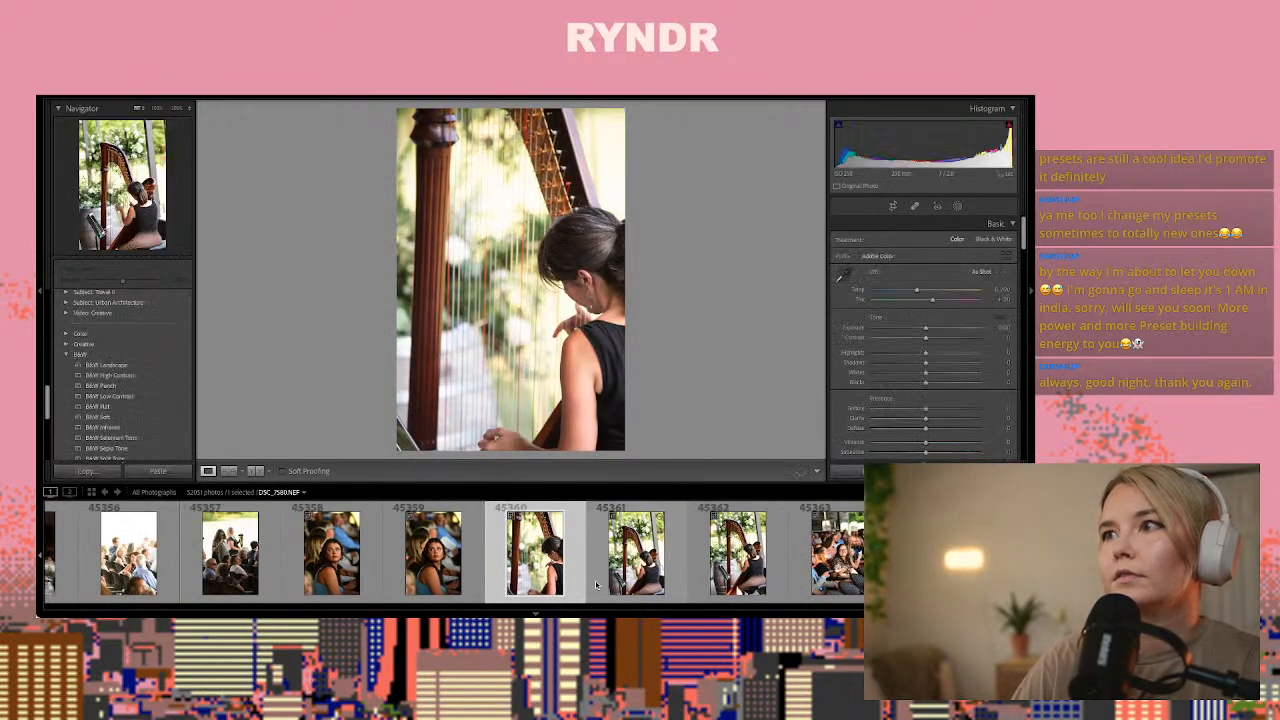
{"action": "key", "text": "ctrl+v"}
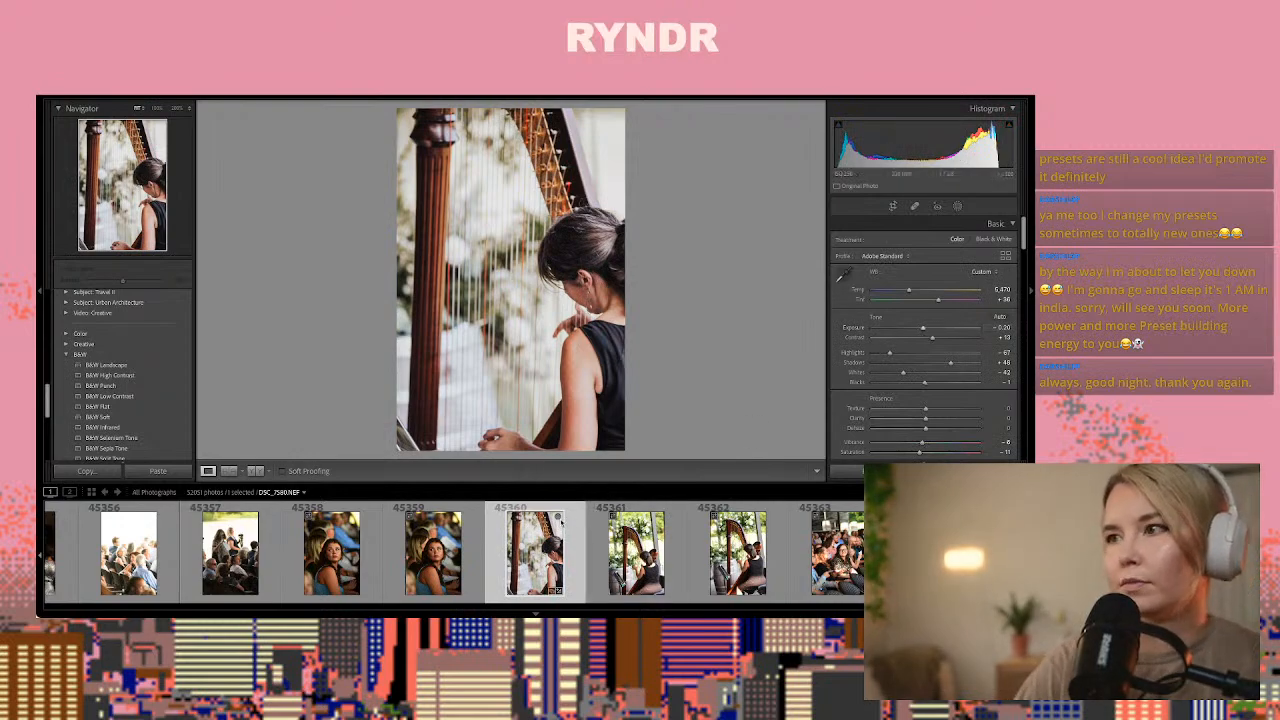
Paste the copied settings onto the wider harpist photo DSC_7582.NEF and zoom in on her skirt
{"action": "key", "text": "Right"}
{"action": "key", "text": "Right"}
{"action": "key", "text": "Right"}
{"action": "key", "text": "Left"}
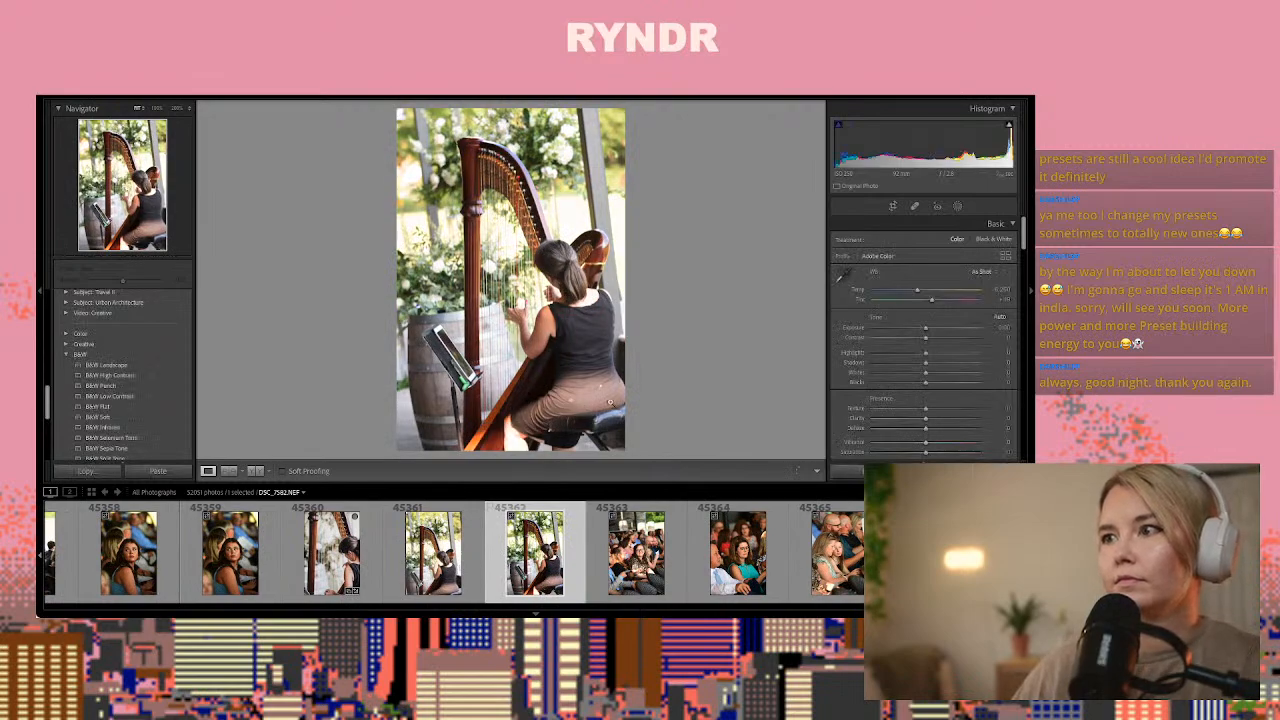
{"action": "key", "text": "ctrl+v"}
{"action": "left_click", "coordinate": [570, 415]}
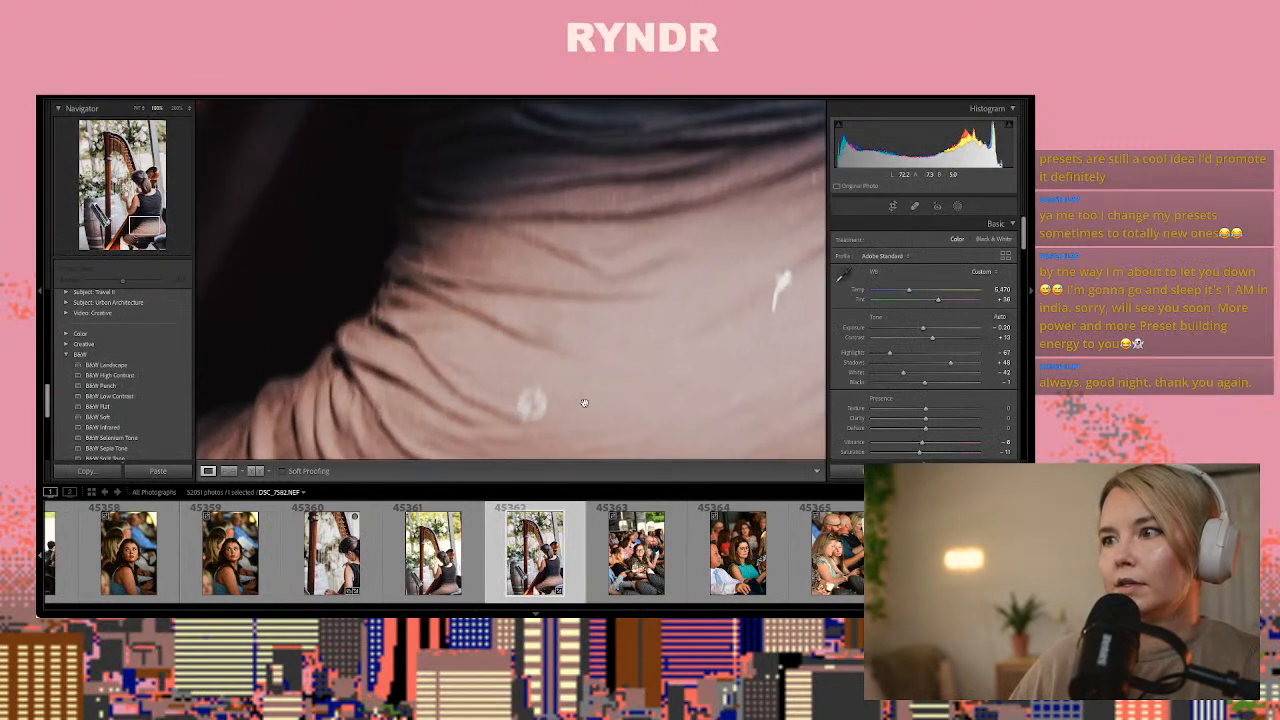
Retouch the two white spots on the harpist's skirt in DSC_7582.NEF with the spot removal tool
{"action": "left_click", "coordinate": [913, 206]}
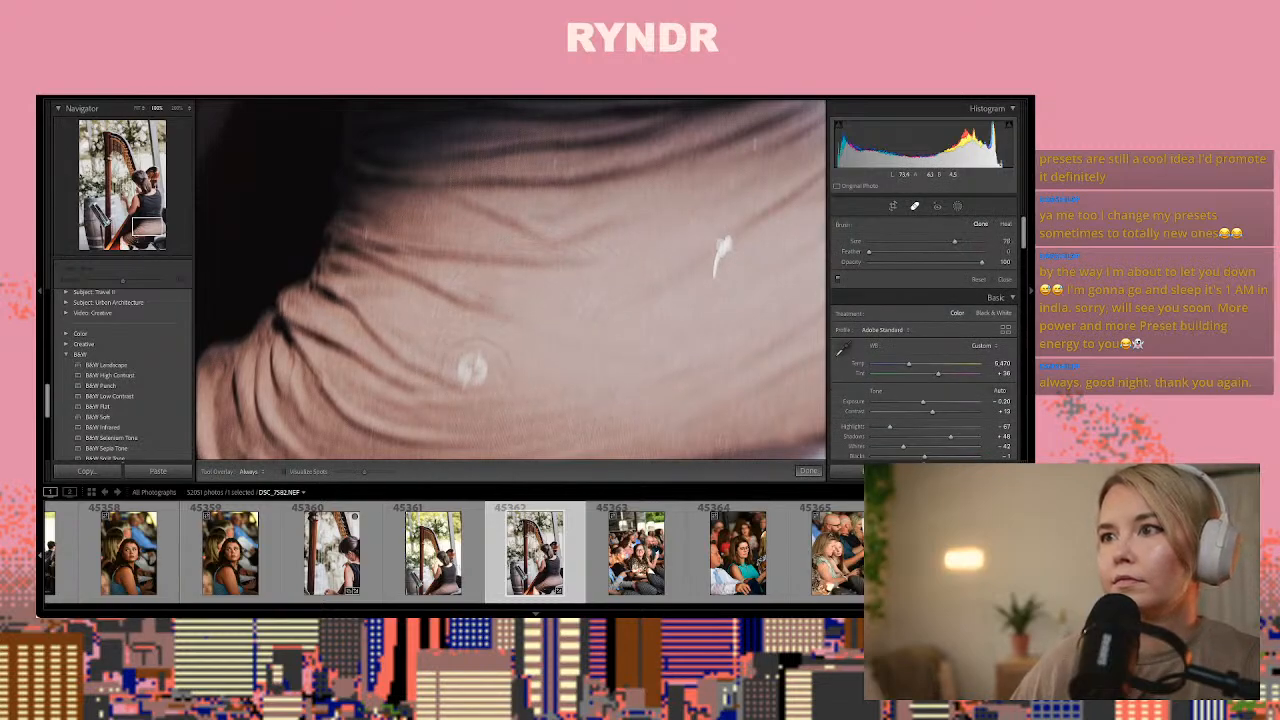
{"action": "left_click", "coordinate": [476, 372]}
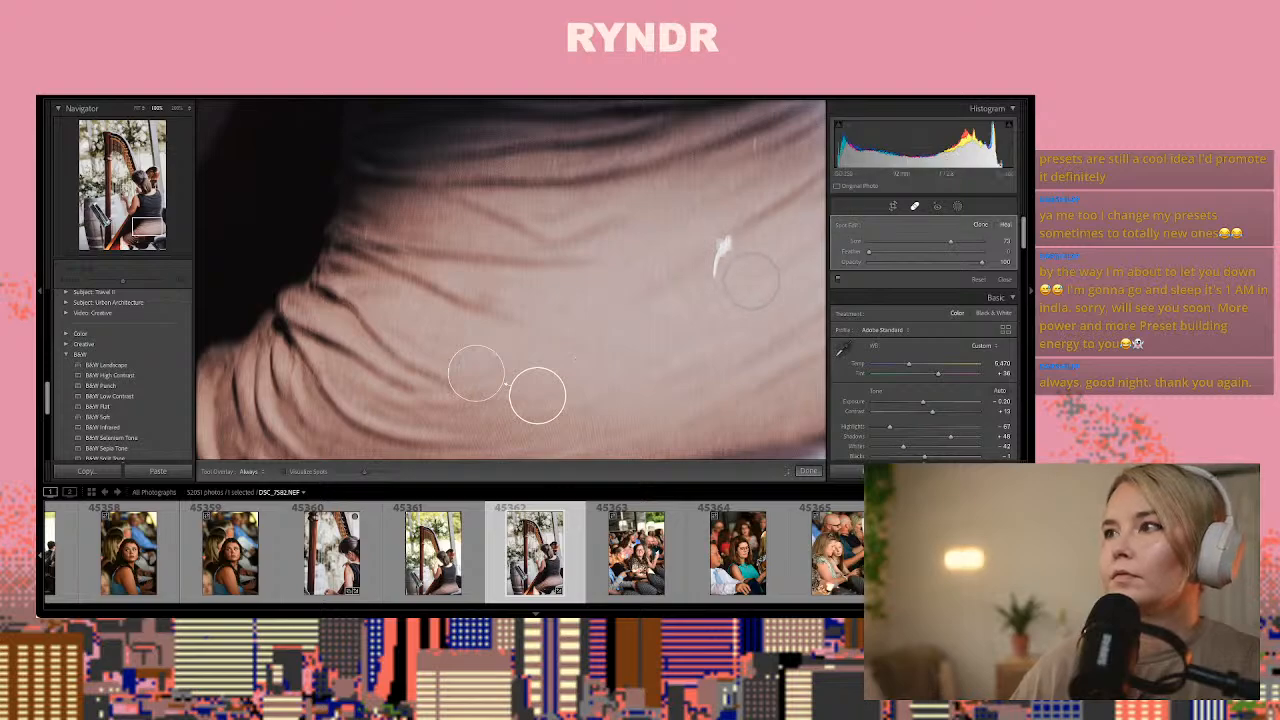
{"action": "left_click_drag", "start_coordinate": [719, 268], "coordinate": [726, 251]}
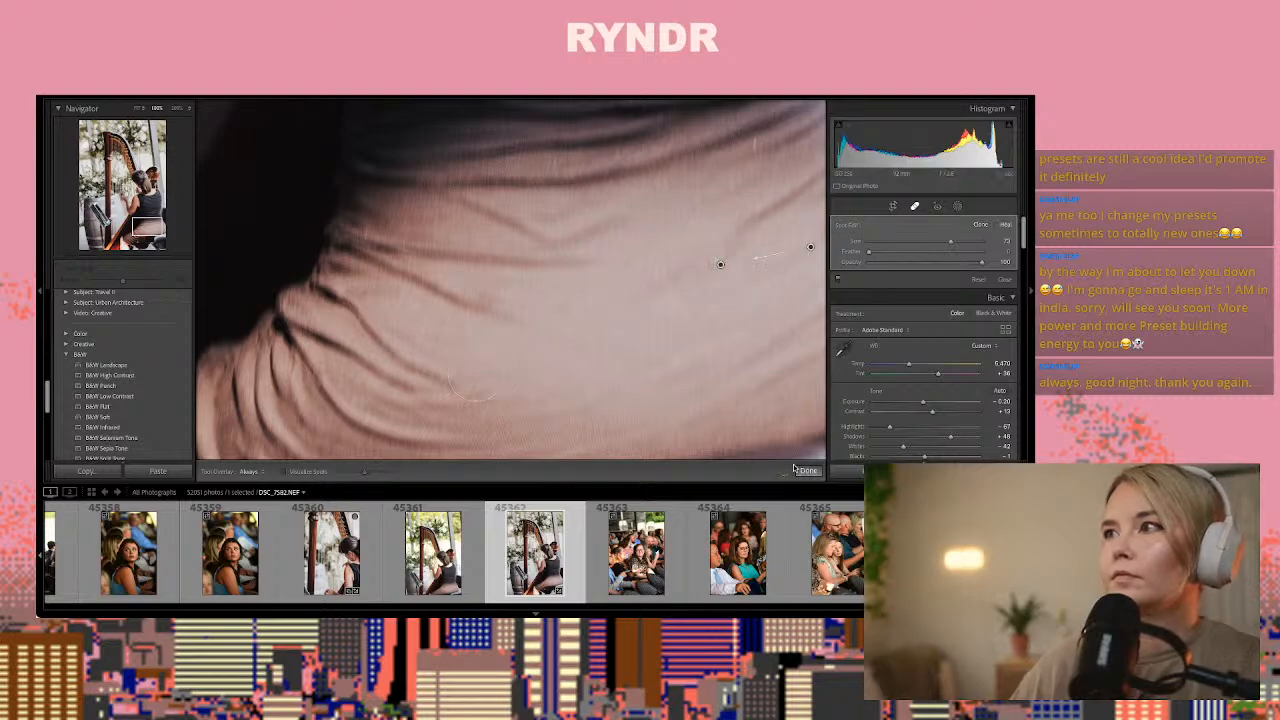
{"action": "left_click", "coordinate": [808, 472]}
{"action": "left_click", "coordinate": [750, 420]}
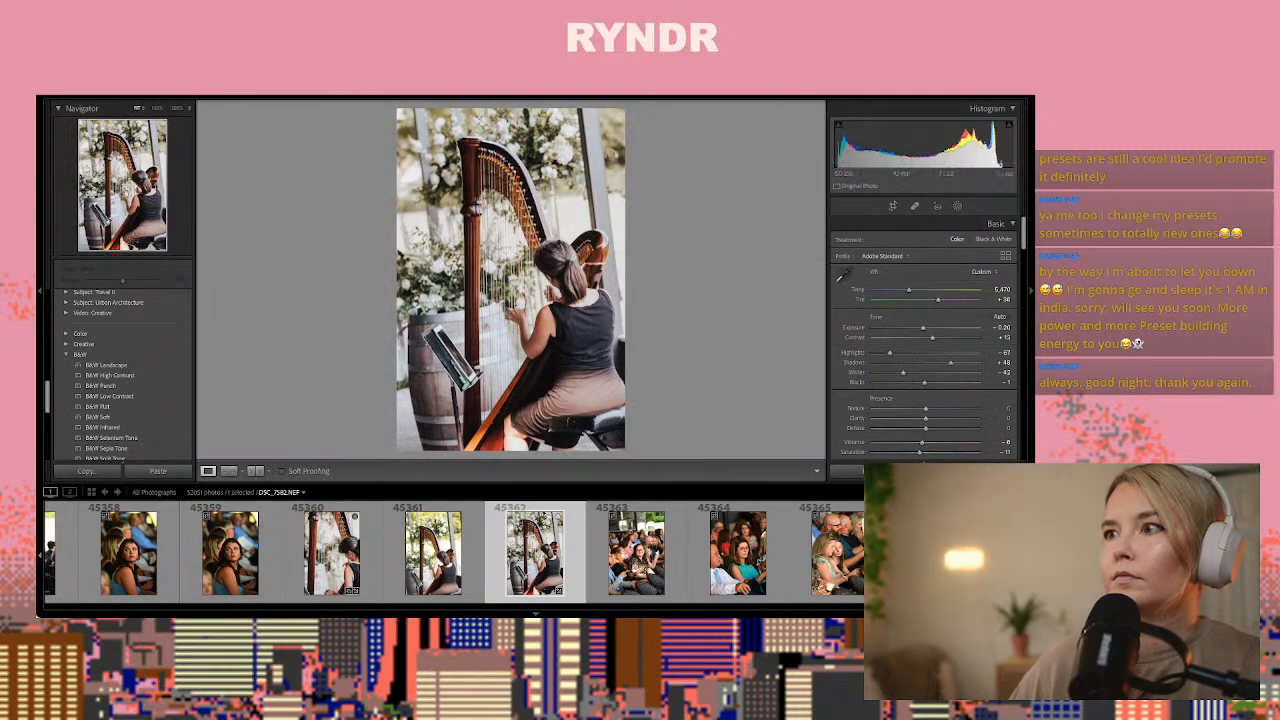
Paste the copied settings onto guest photo DSC_7583.NEF, warm its Temp to about 5,780, and copy the adjusted settings
{"action": "key", "text": "Right"}
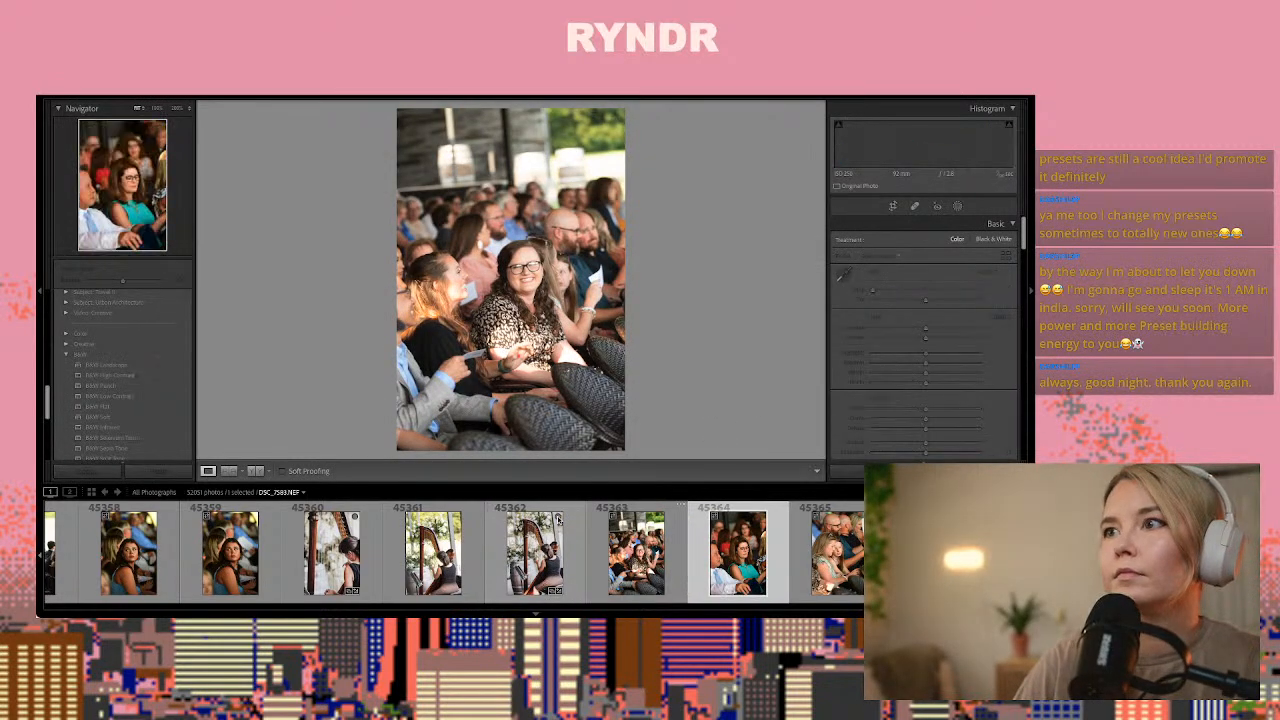
{"action": "key", "text": "ctrl+v"}
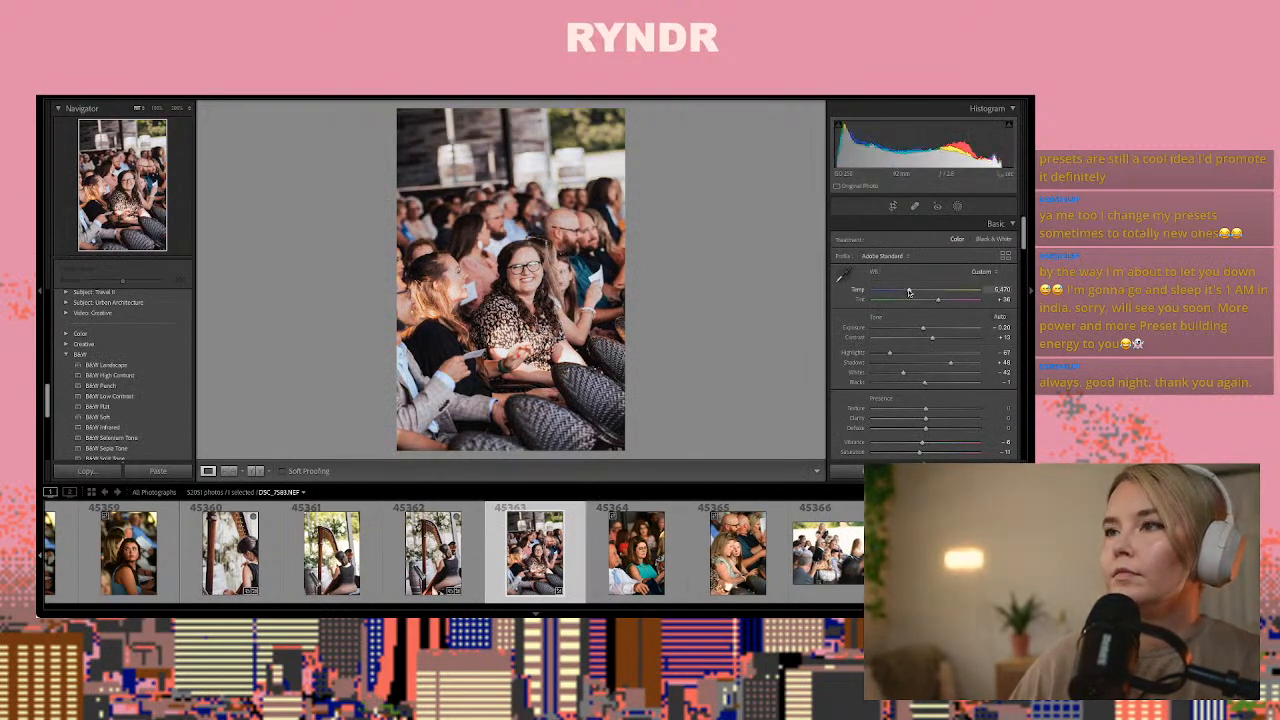
{"action": "left_click_drag", "start_coordinate": [909, 292], "coordinate": [912, 292]}
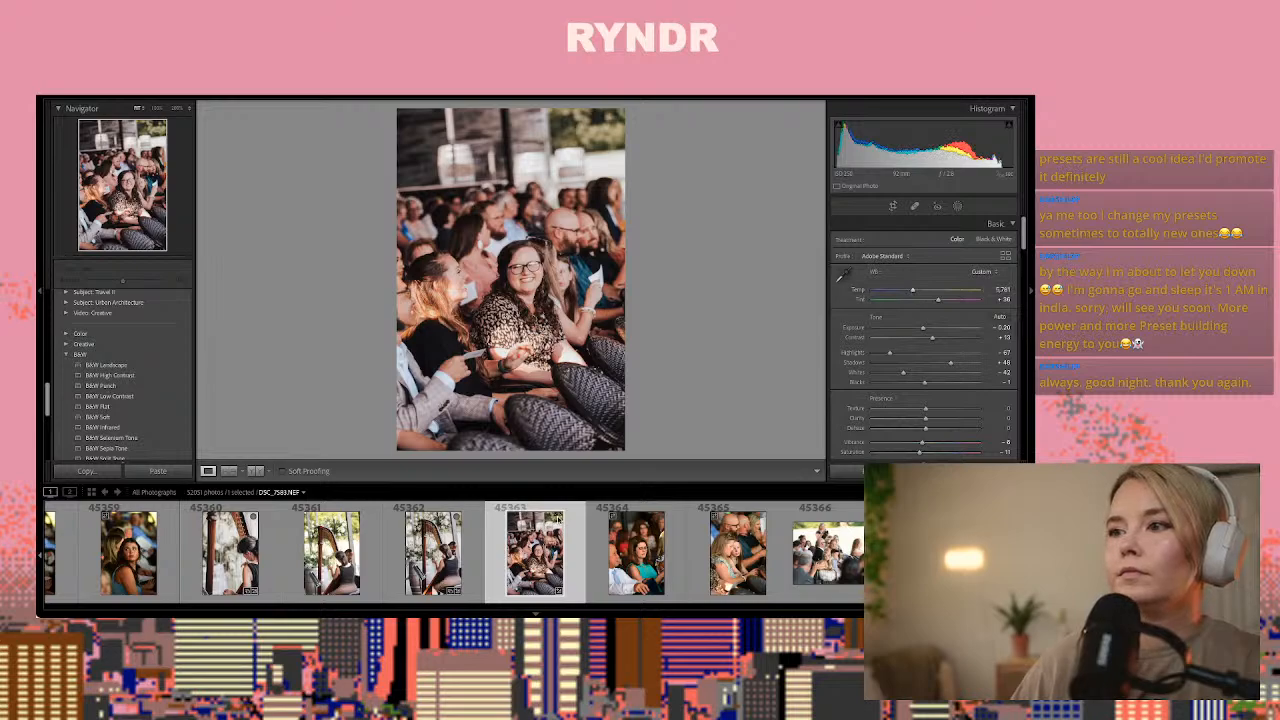
{"action": "key", "text": "ctrl+shift+c"}
{"action": "key", "text": "Return"}
Paste the copied settings onto DSC_7589.NEF, the dark photo of seated guests, and raise its Exposure to about +1.60
{"action": "key", "text": "Right"}
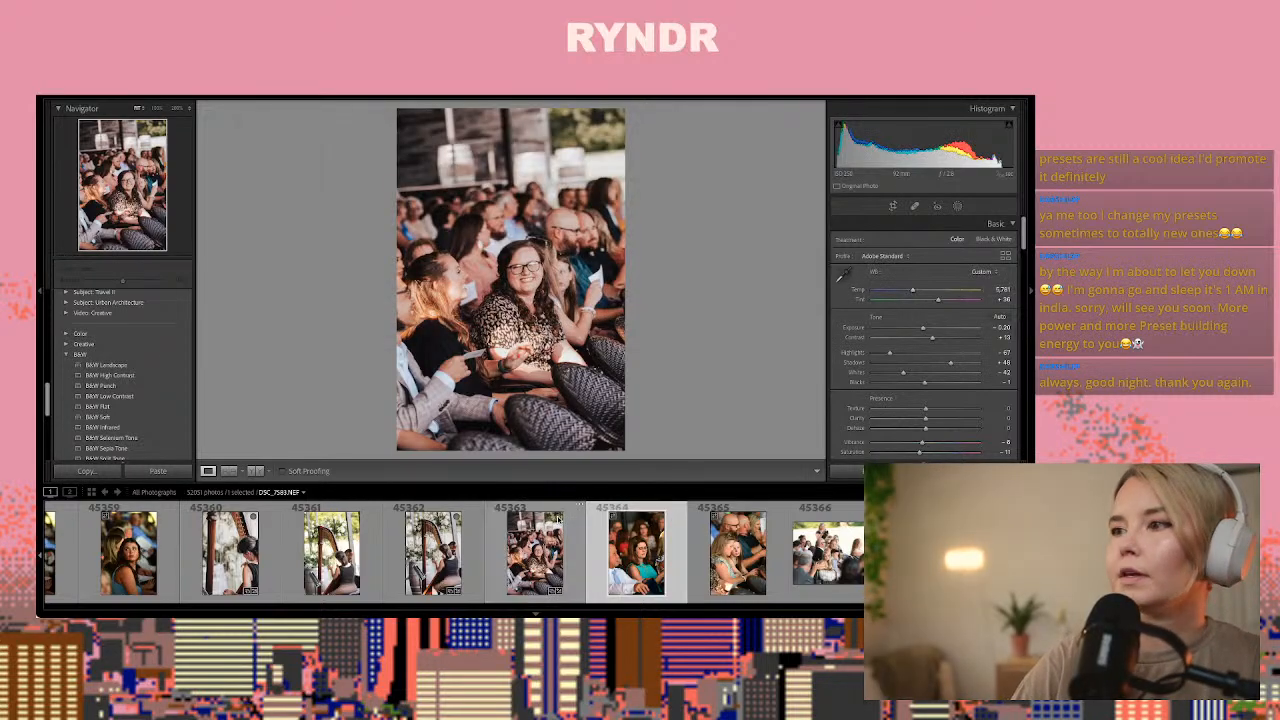
{"action": "key", "text": "Right"}
{"action": "key", "text": "Right"}
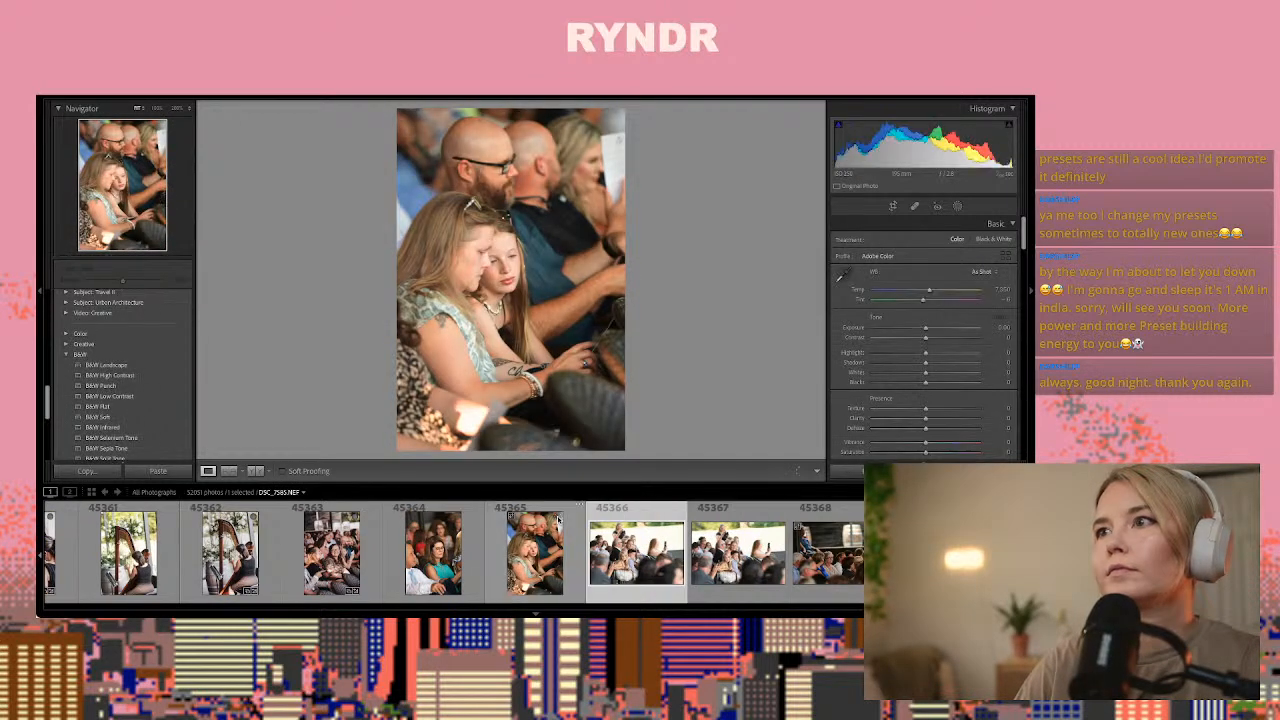
{"action": "key", "text": "Right"}
{"action": "key", "text": "Right"}
{"action": "key", "text": "Right"}
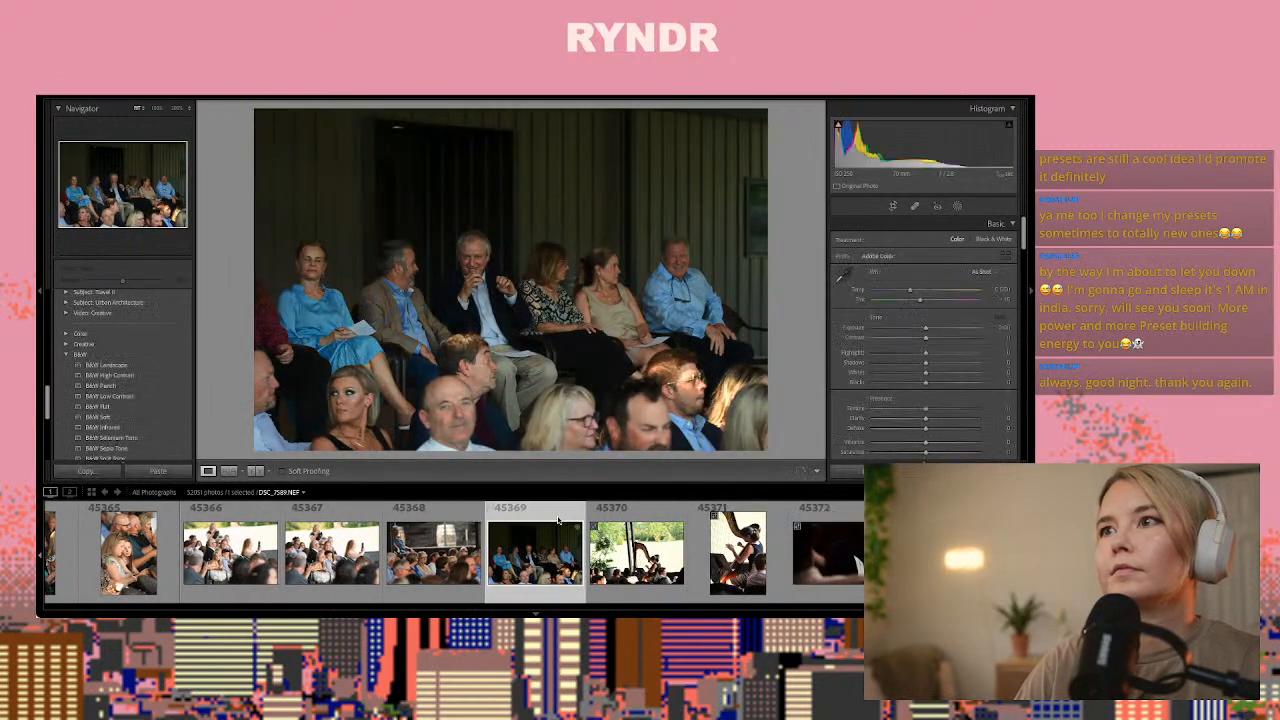
{"action": "key", "text": "Right"}
{"action": "key", "text": "Left"}
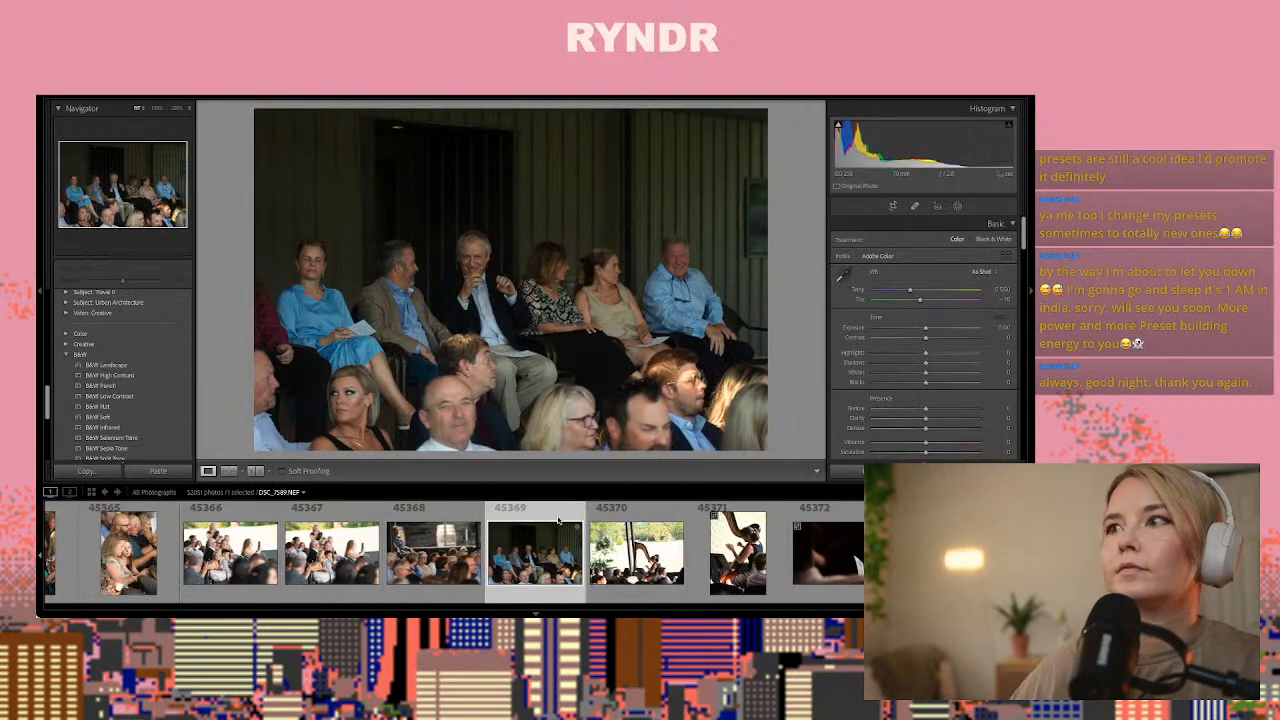
{"action": "key", "text": "ctrl+shift+v"}
{"action": "left_click_drag", "start_coordinate": [923, 327], "coordinate": [940, 330]}
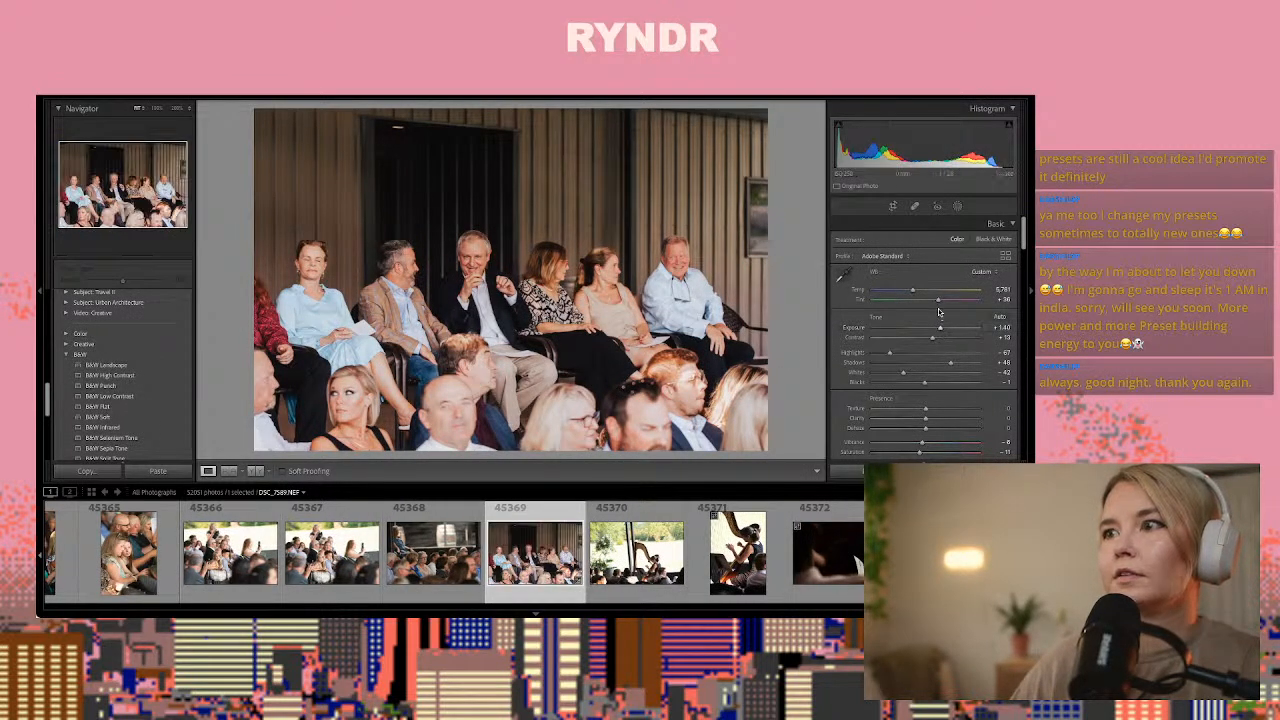
Crop the left side of DSC_7589.NEF to remove most of the woman in light blue at that edge
{"action": "left_click", "coordinate": [895, 207]}
{"action": "left_click_drag", "start_coordinate": [260, 302], "coordinate": [302, 298]}
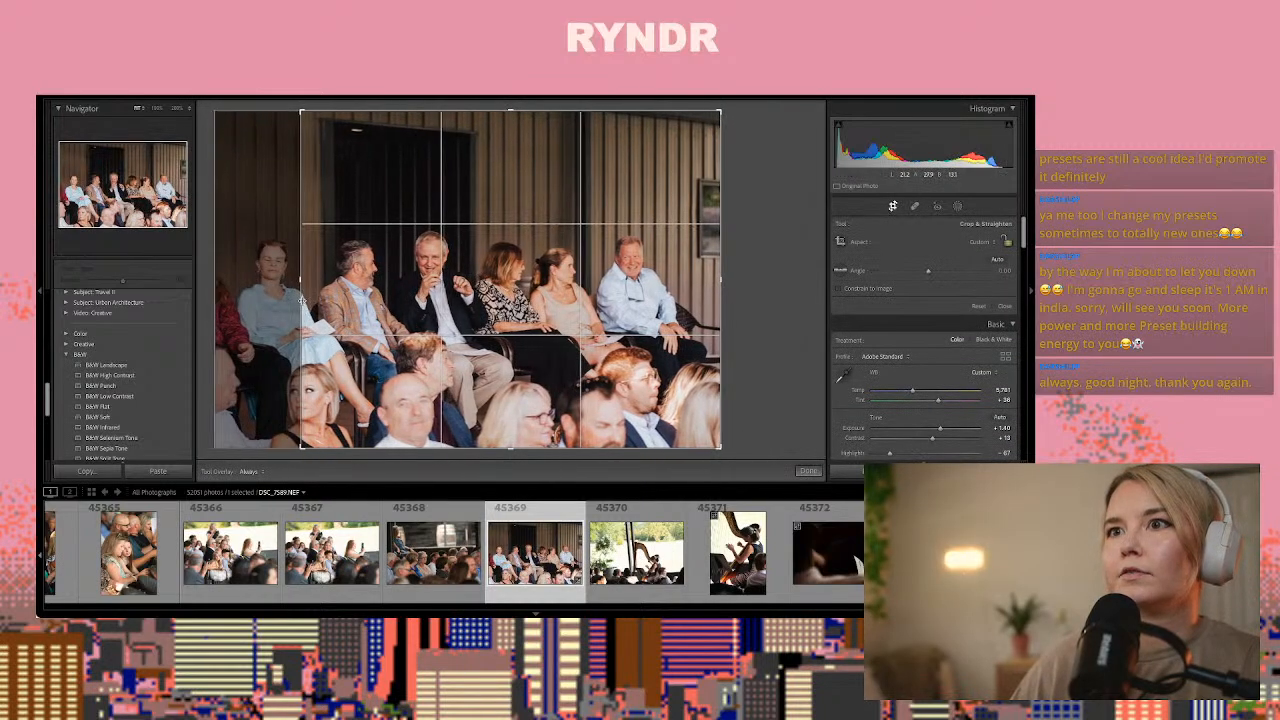
{"action": "left_click", "coordinate": [806, 472]}
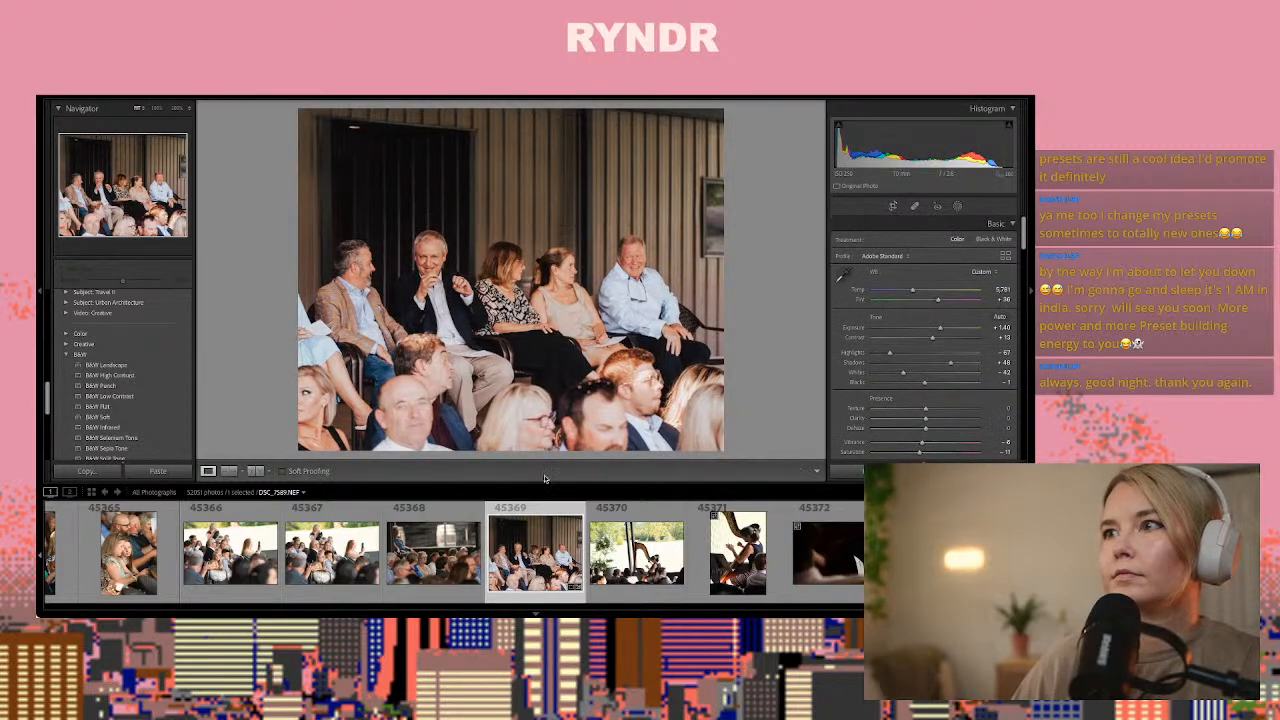
Paste the copied settings onto DSC_7590.NEF, the wide shot of the harpist among the guests
{"action": "left_click", "coordinate": [636, 555]}
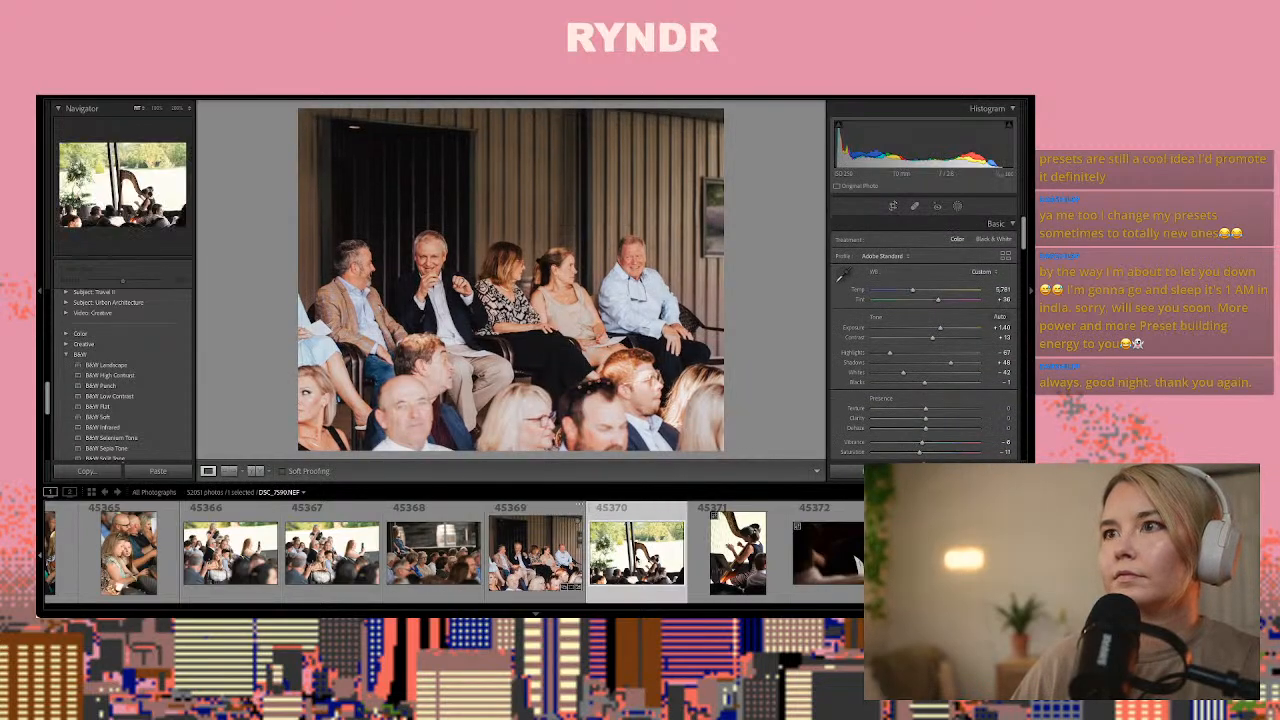
{"action": "left_click", "coordinate": [636, 556]}
{"action": "key", "text": "Left"}
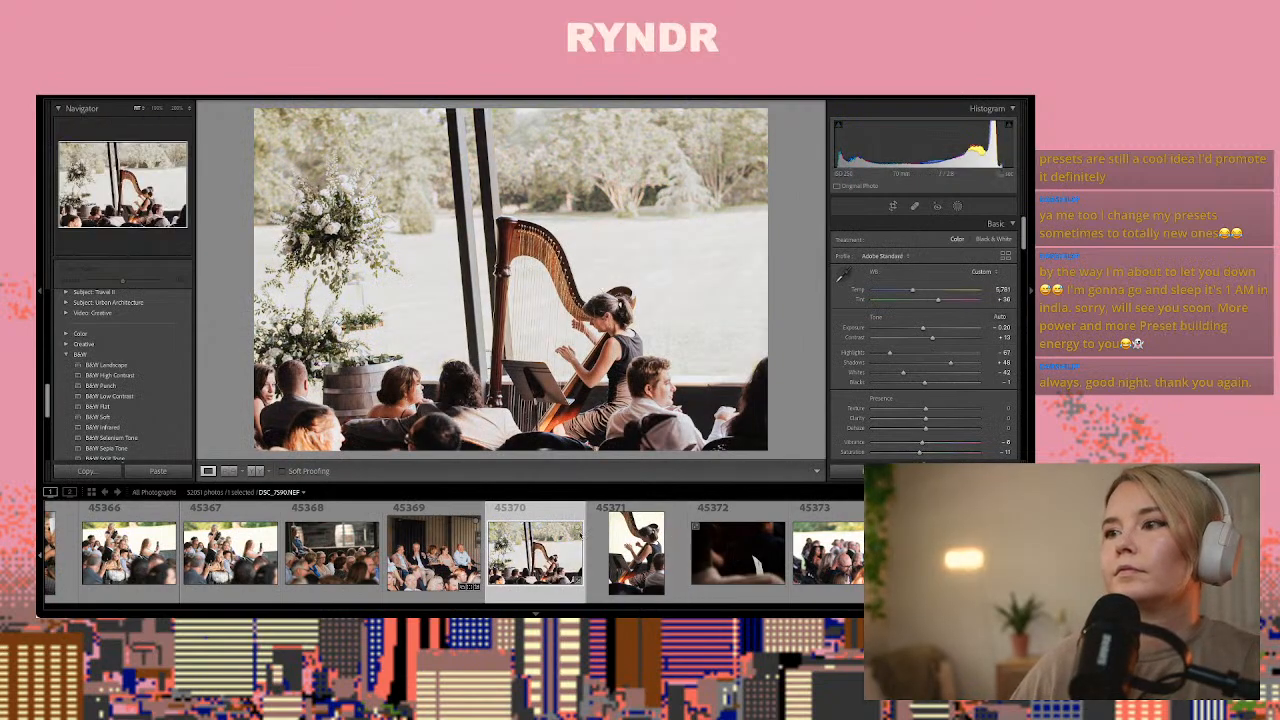
Review the ceremony photos from the harpist close-up DSC_7591.NEF through the bearded man in a dark suit to the first groom shots
{"action": "left_click", "coordinate": [644, 556]}
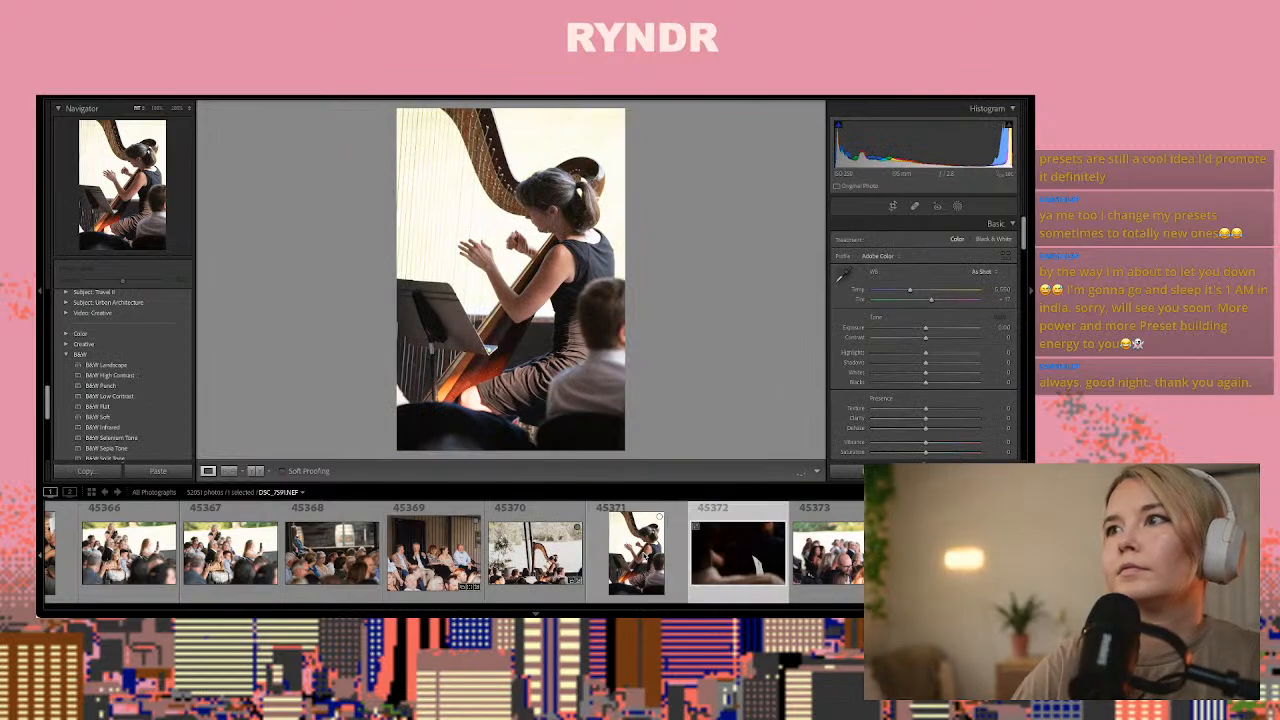
{"action": "key", "text": "Right"}
{"action": "key", "text": "Right"}
{"action": "key", "text": "Right"}
{"action": "key", "text": "Right"}
{"action": "key", "text": "Right"}
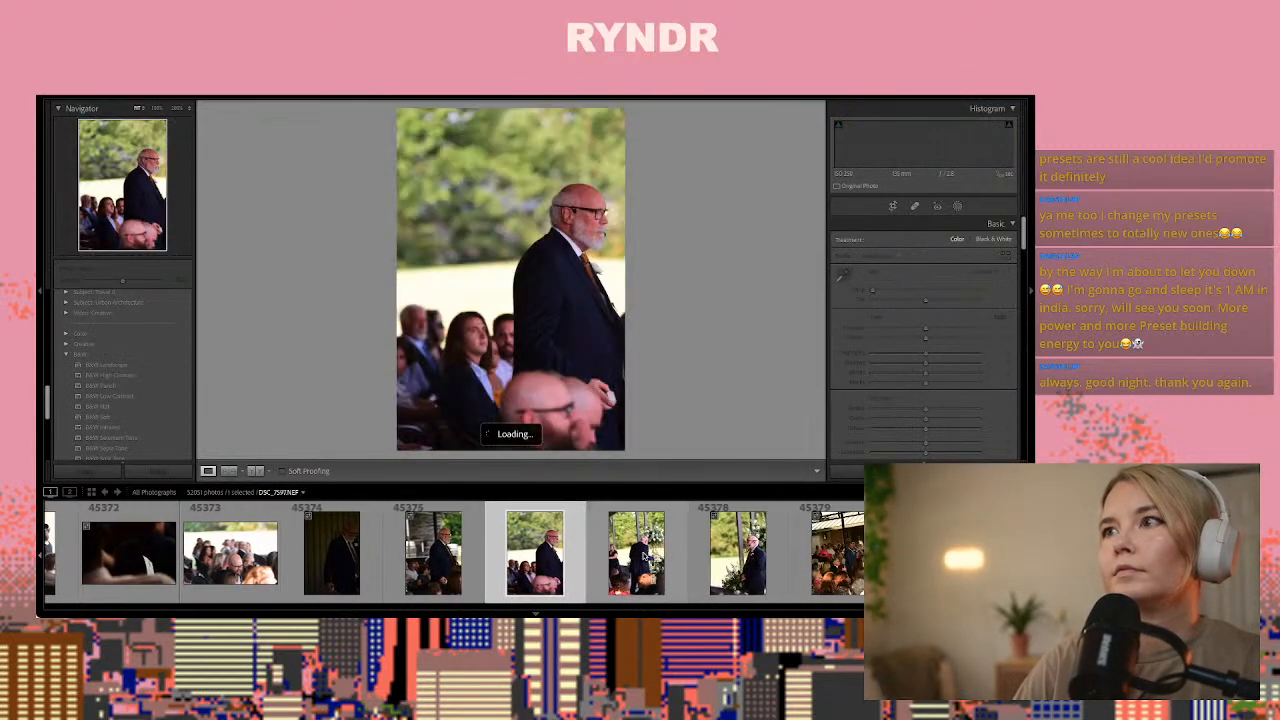
{"action": "key", "text": "Right"}
{"action": "key", "text": "Right"}
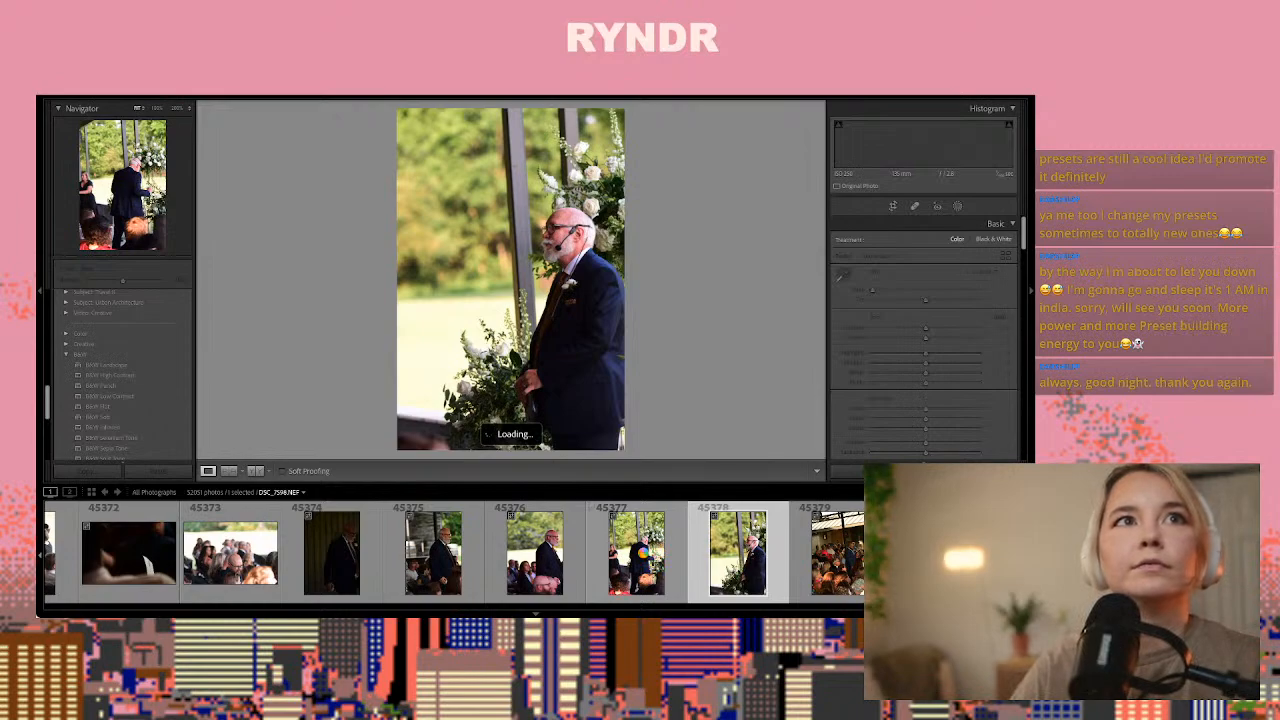
{"action": "key", "text": "Right"}
{"action": "key", "text": "Right"}
{"action": "key", "text": "Right"}
{"action": "key", "text": "Right"}
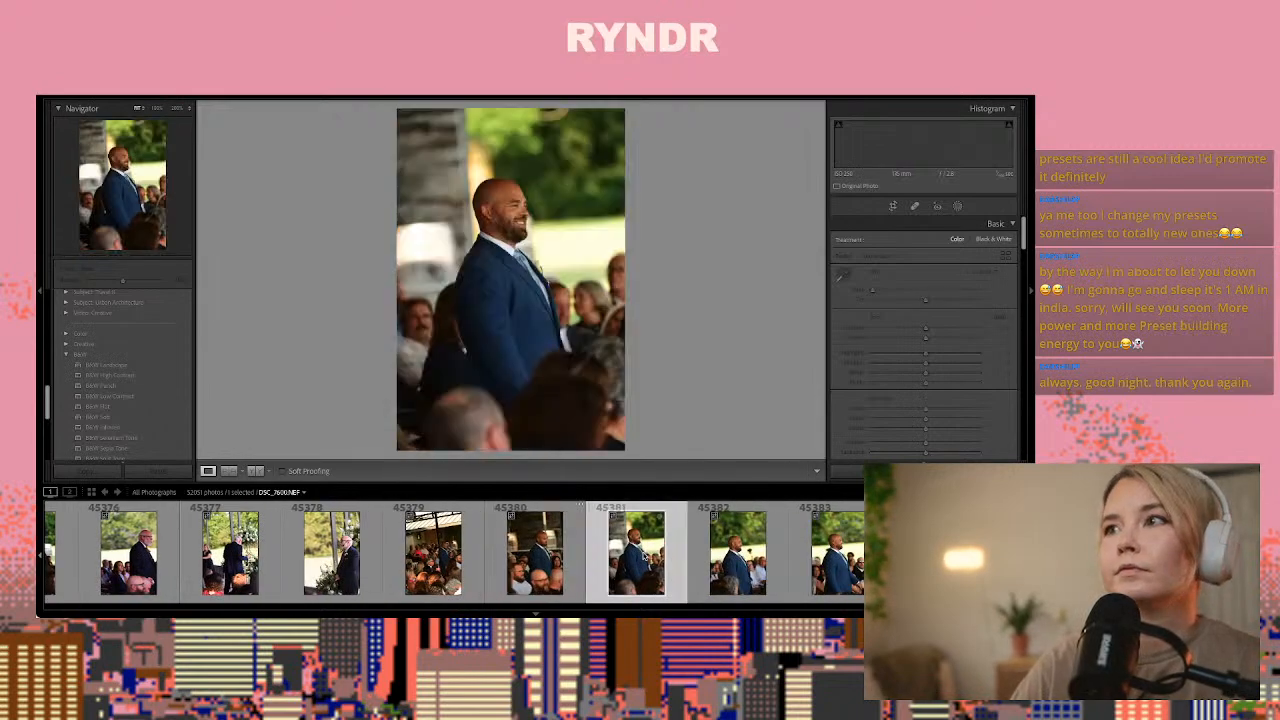
Paste the copied settings onto groom photo DSC_7601.NEF and raise its Exposure to about +0.35
{"action": "key", "text": "Left"}
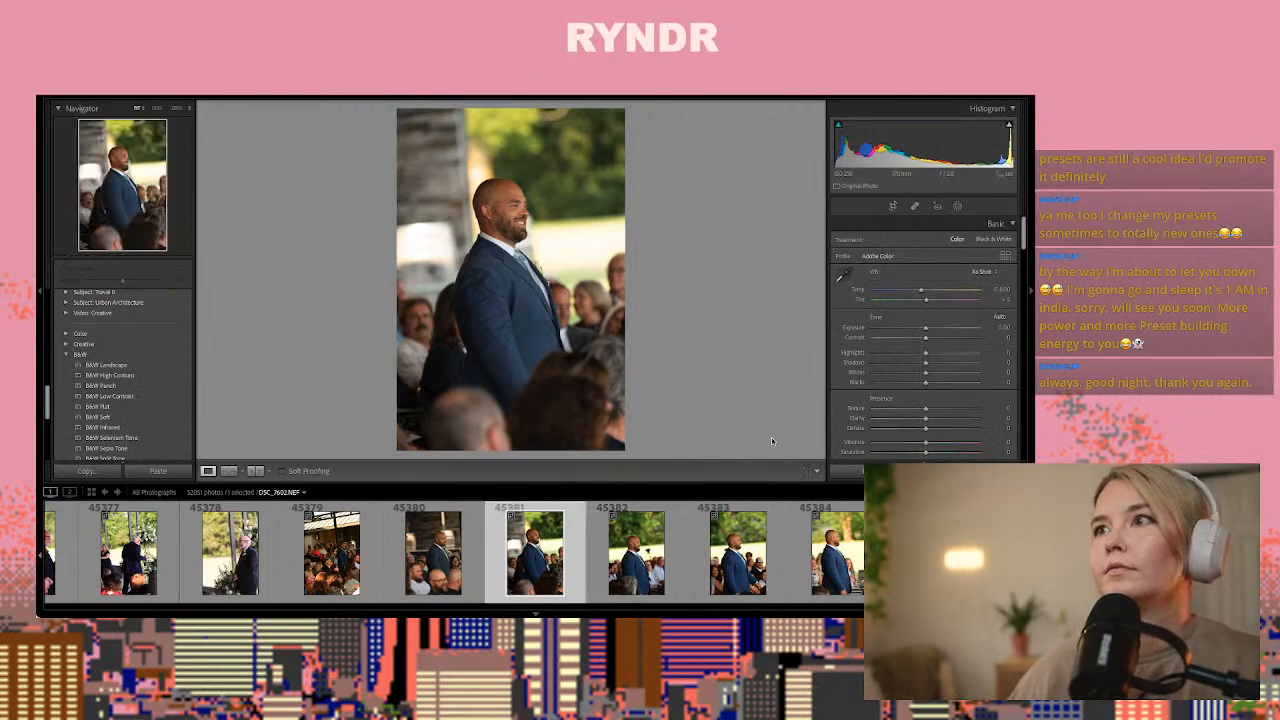
{"action": "key", "text": "ctrl+shift+v"}
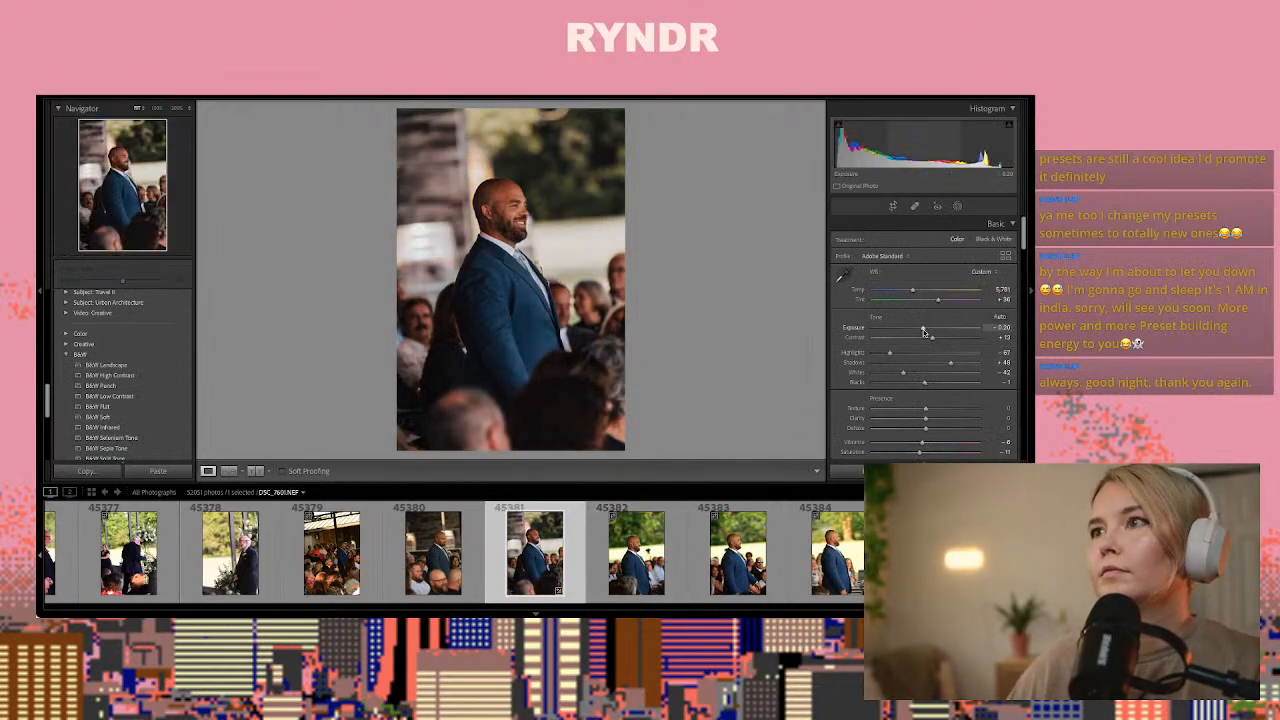
{"action": "left_click_drag", "start_coordinate": [923, 332], "coordinate": [929, 330]}
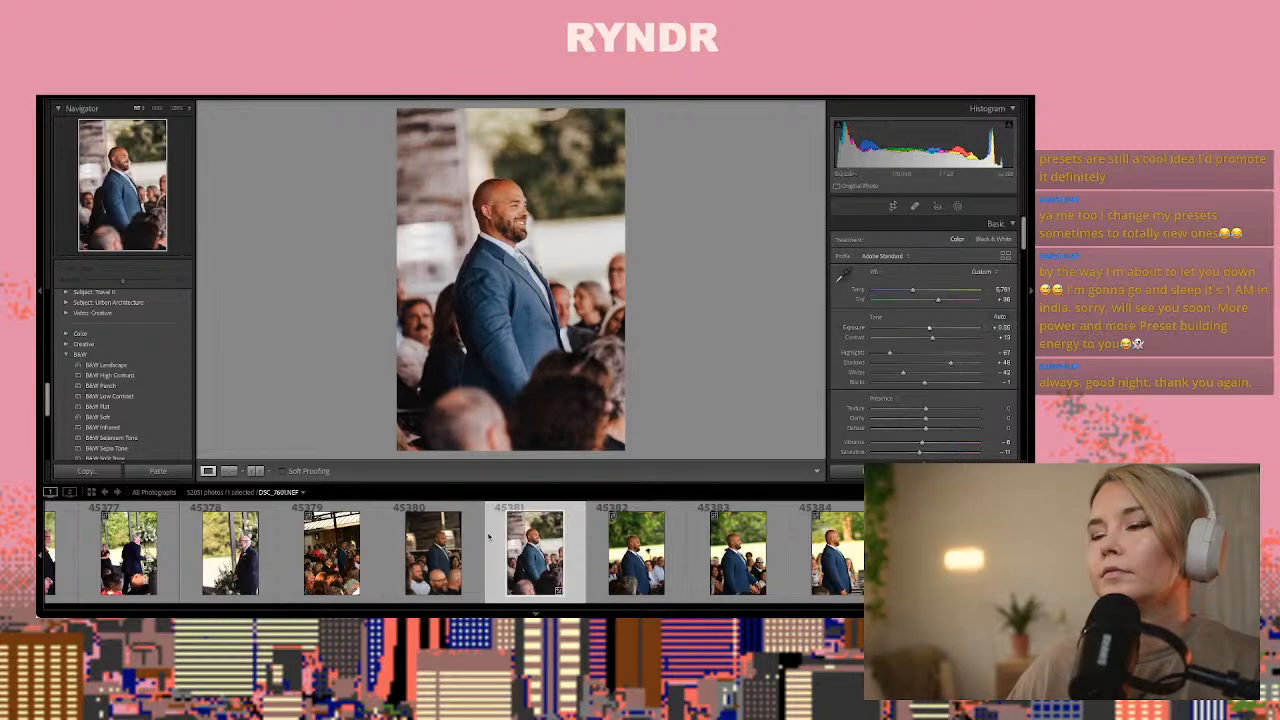
Copy the settings of DSC_7601.NEF and paste them onto groom photo DSC_7603.NEF
{"action": "key", "text": "ctrl+shift+c"}
{"action": "key", "text": "Return"}
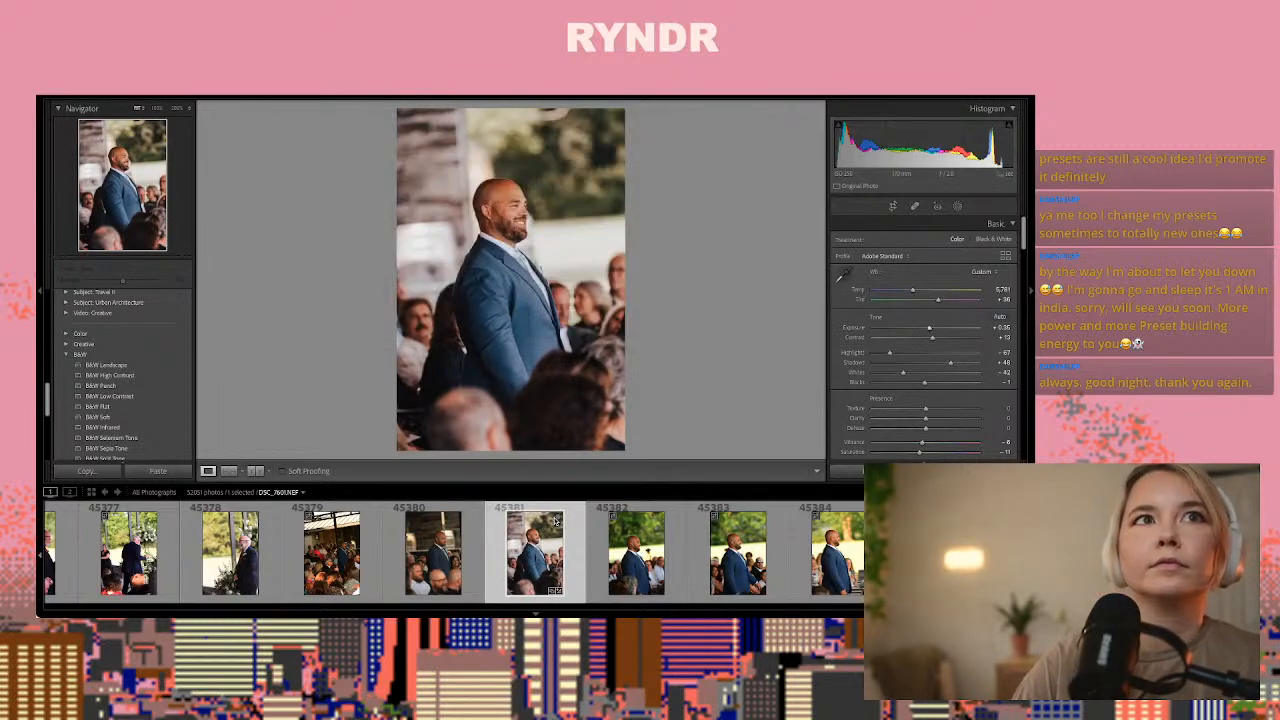
{"action": "key", "text": "Right"}
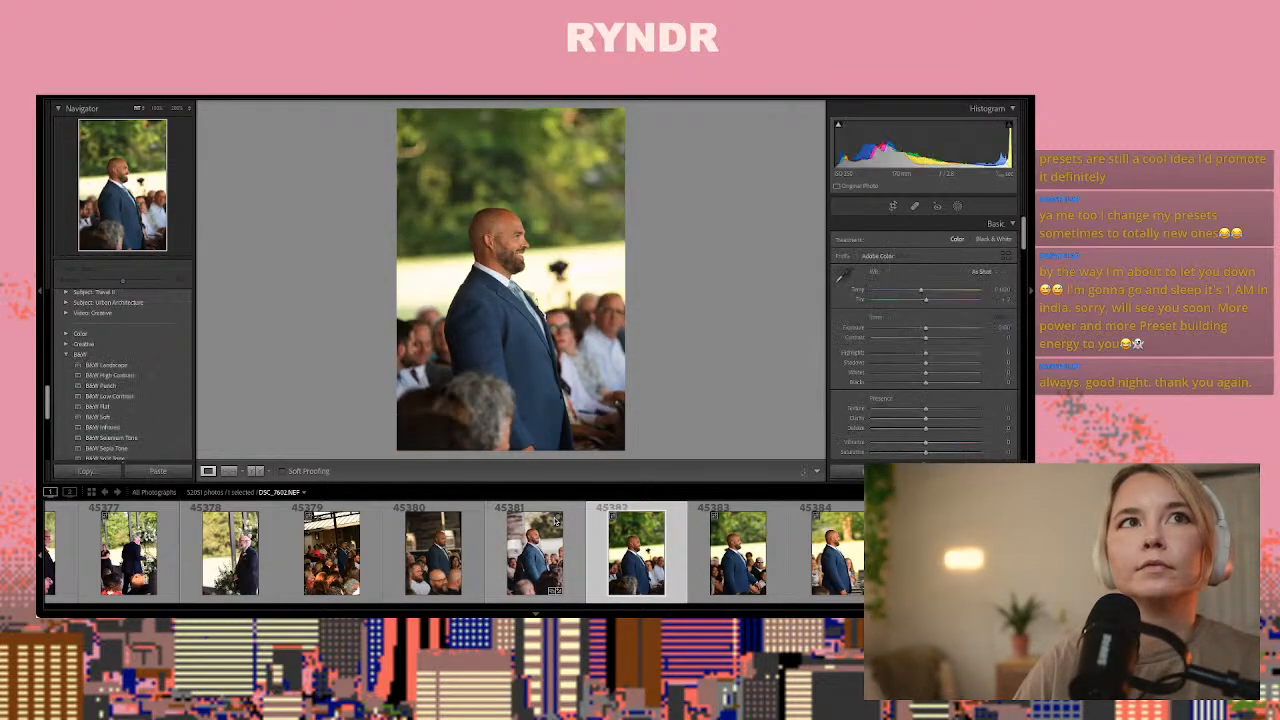
{"action": "key", "text": "Right"}
{"action": "key", "text": "ctrl+shift+v"}
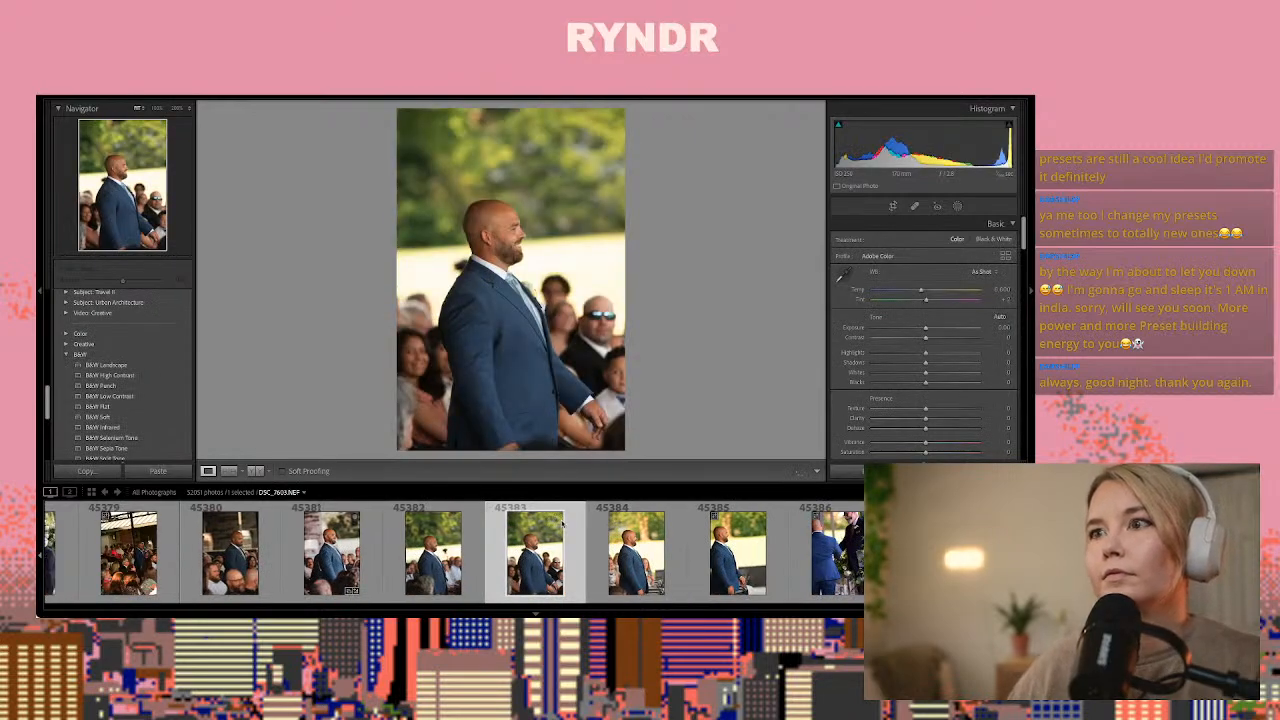
{"action": "key", "text": "ctrl+shift+v"}
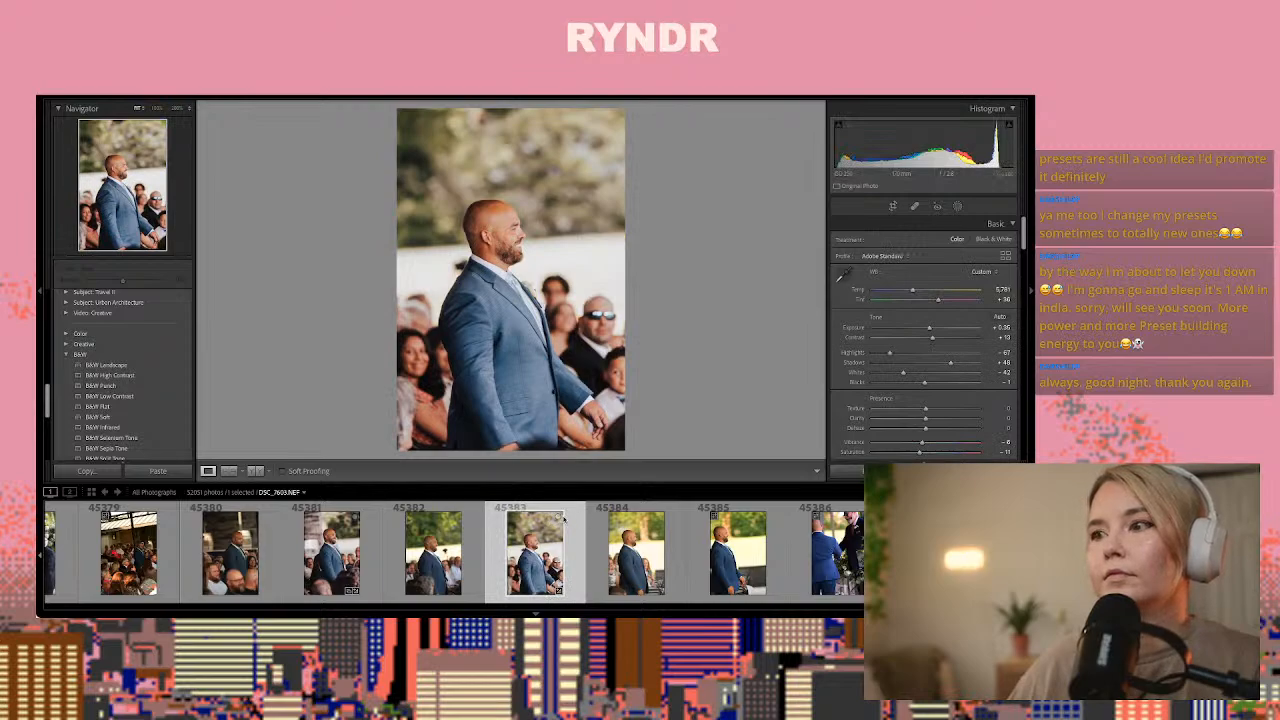
Review the remaining groom shots and the dark photos of the couple in a navy suit and silver dress around DSC_7612.NEF
{"action": "key", "text": "Right"}
{"action": "key", "text": "Right"}
{"action": "key", "text": "Right"}
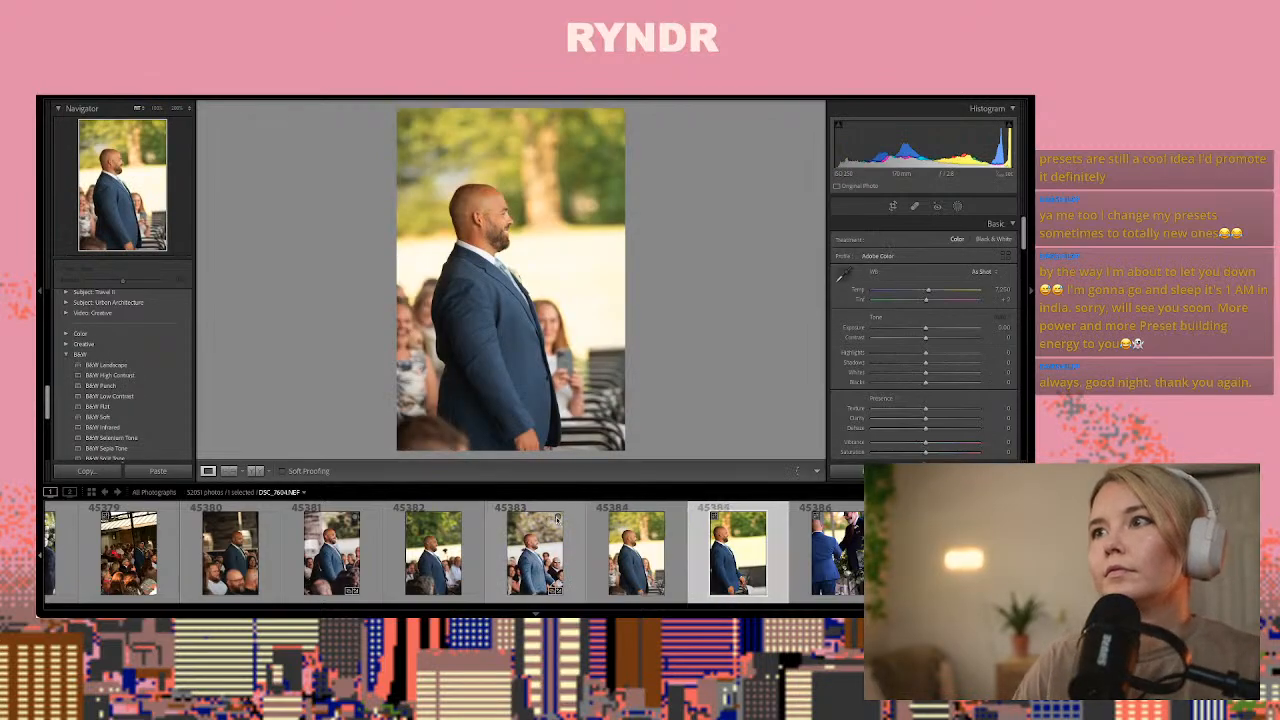
{"action": "key", "text": "Right"}
{"action": "key", "text": "Right"}
{"action": "key", "text": "Right"}
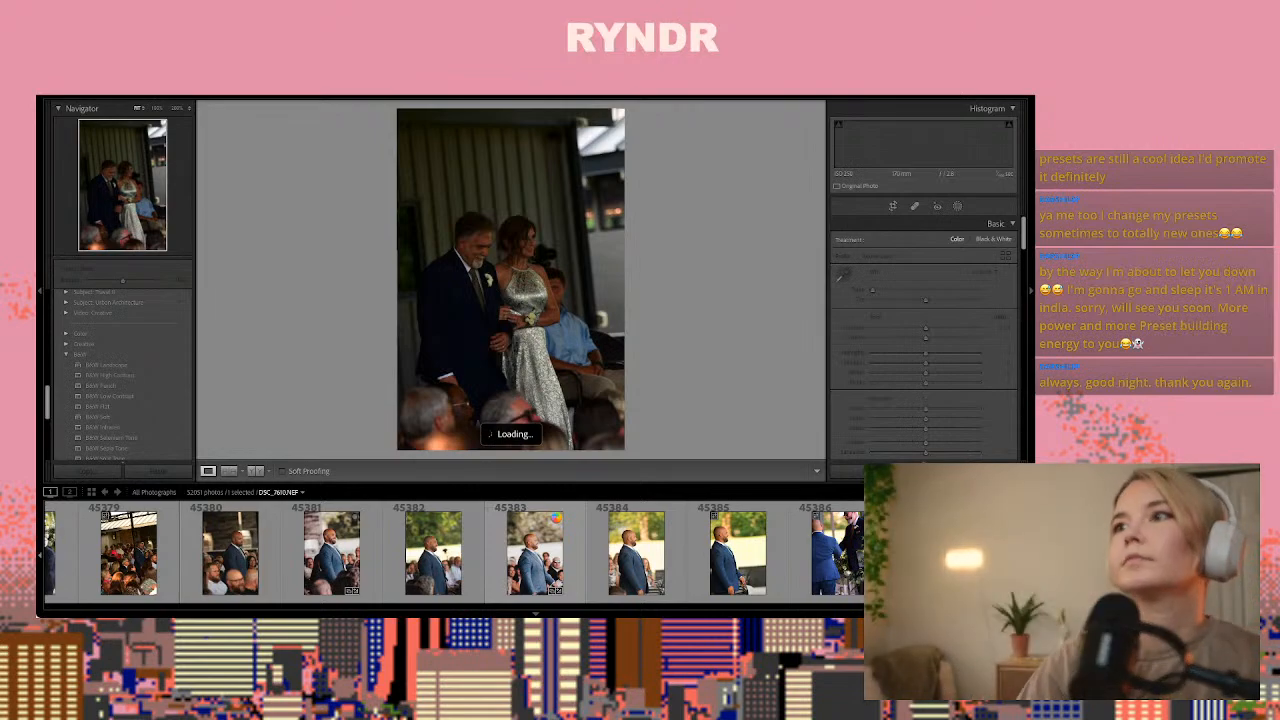
{"action": "key", "text": "Right"}
{"action": "key", "text": "Right"}
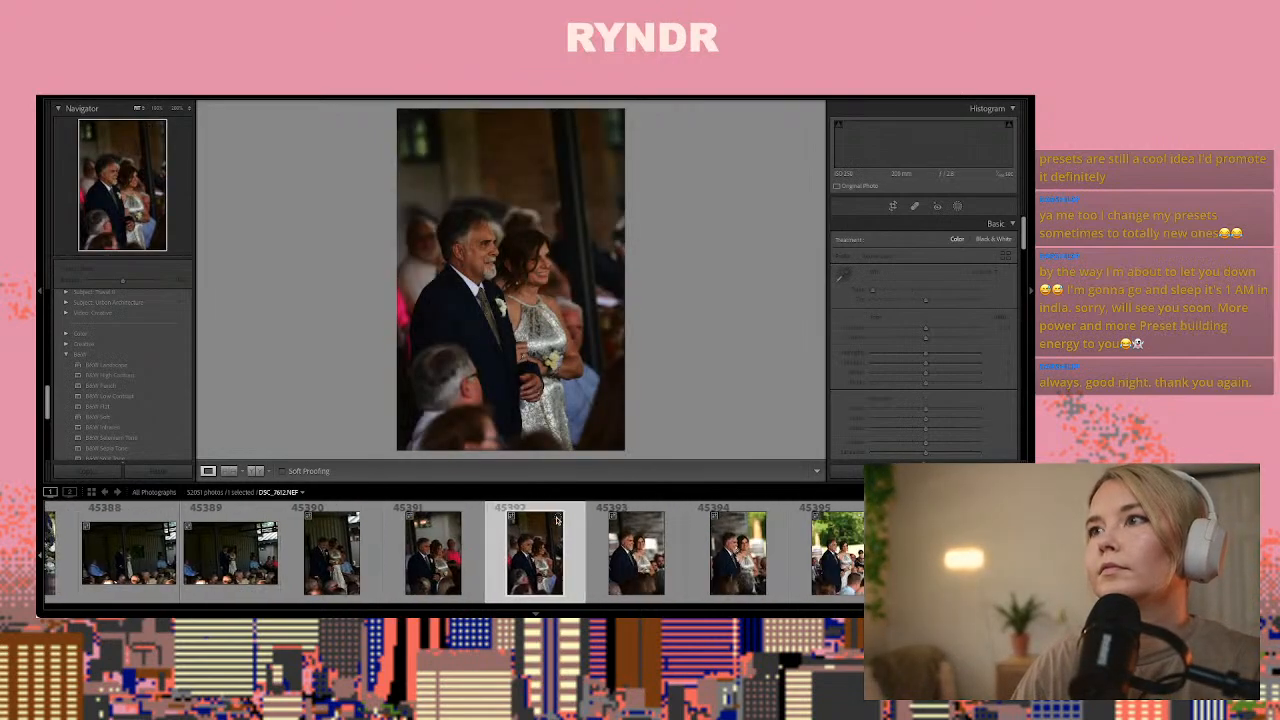
{"action": "key", "text": "Left"}
{"action": "key", "text": "Right"}
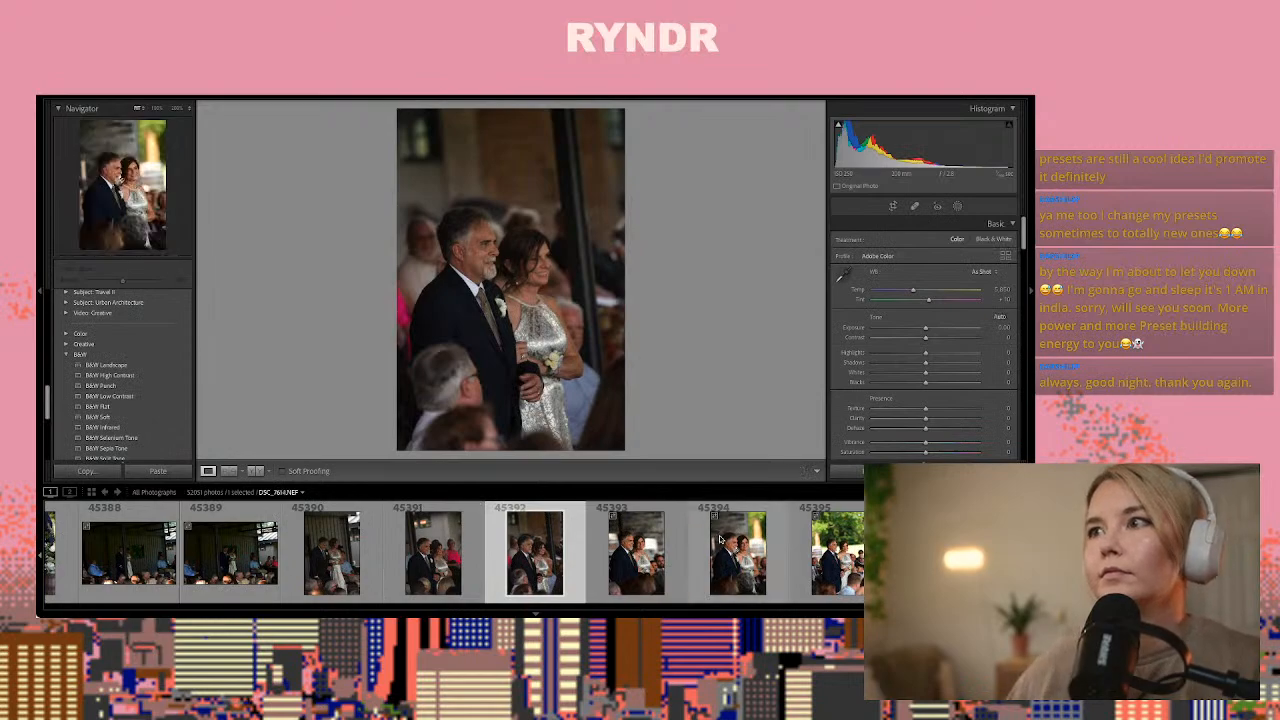
Paste the copied settings onto DSC_7612.NEF, set its Exposure to about +1.70, and copy the adjusted settings for the next photo
{"action": "left_click", "coordinate": [559, 261]}
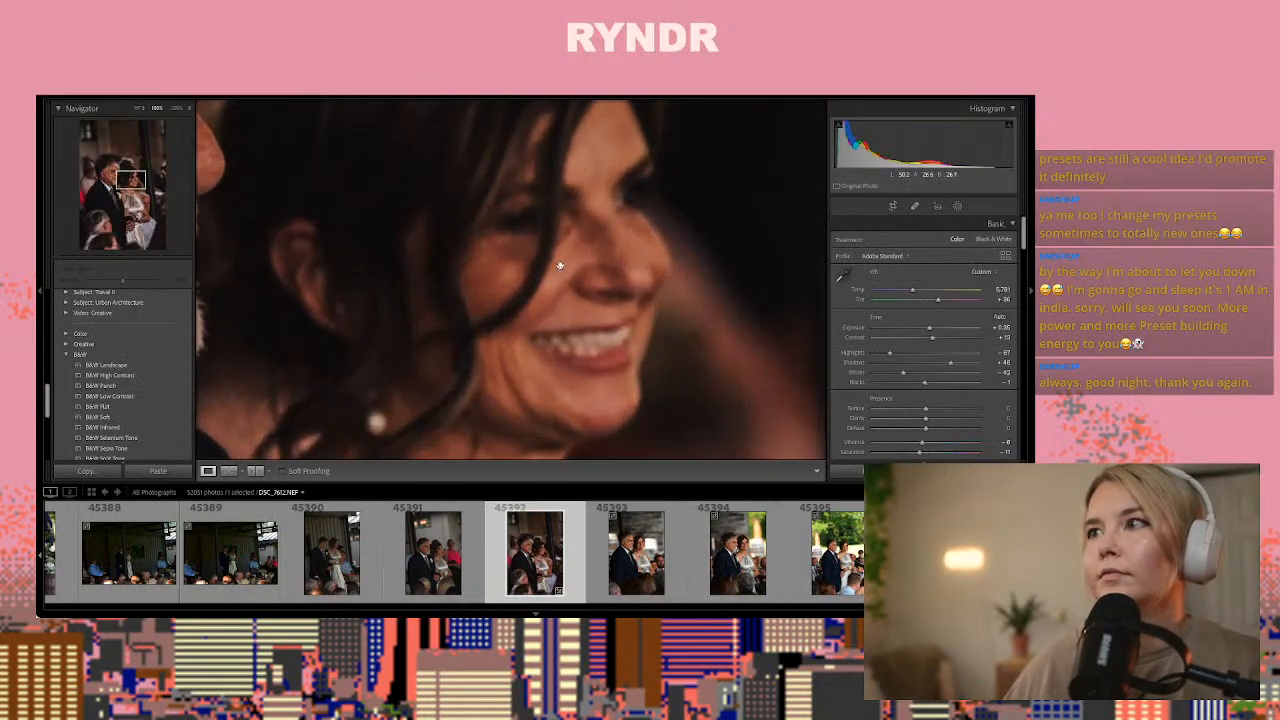
{"action": "left_click", "coordinate": [945, 336]}
{"action": "key", "text": "z"}
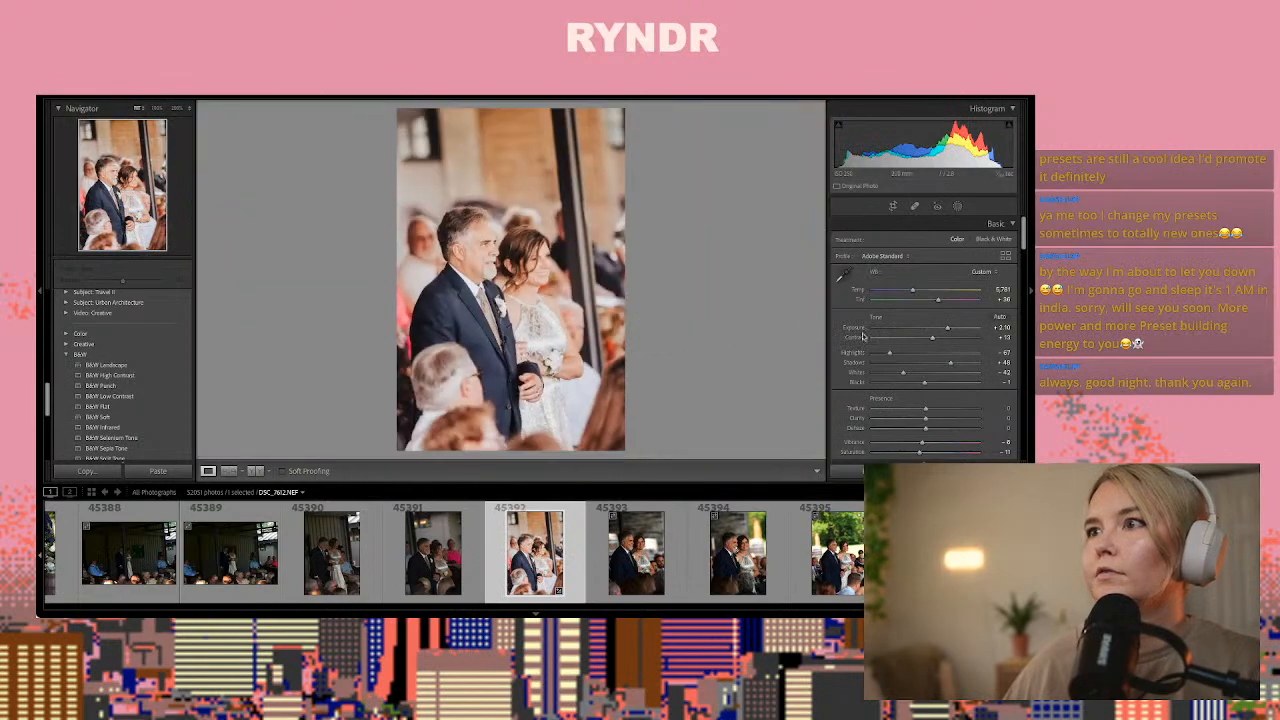
{"action": "left_click_drag", "start_coordinate": [946, 334], "coordinate": [941, 334]}
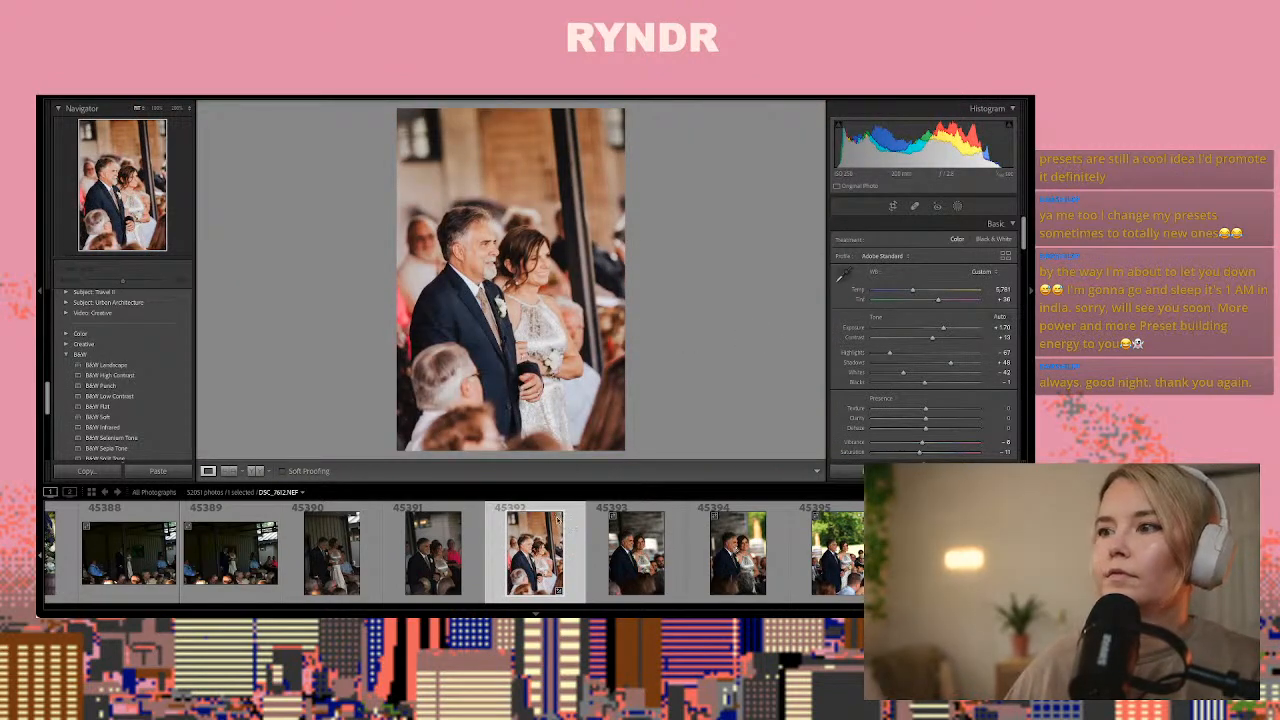
{"action": "key", "text": "ctrl+shift+c"}
{"action": "key", "text": "Return"}
{"action": "key", "text": "Right"}
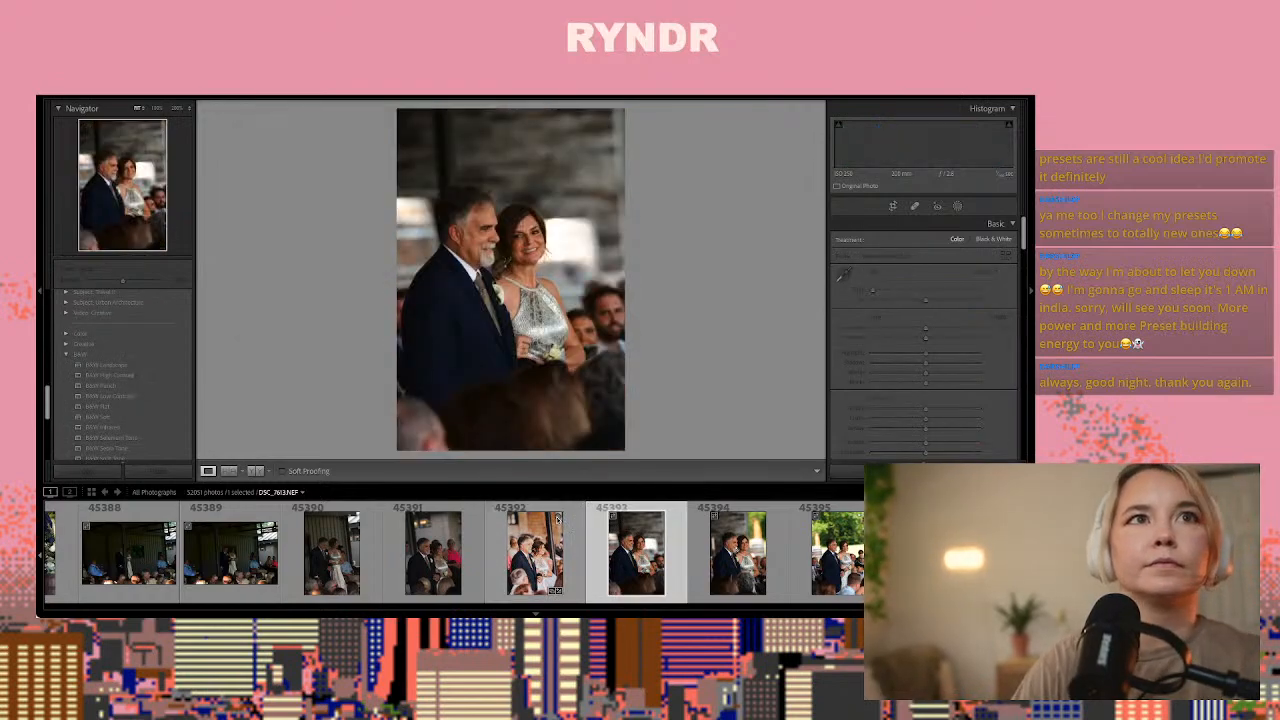
Review the following ceremony shots of the couple in a navy suit and silver dress up to DSC_7619.NEF
{"action": "key", "text": "Right"}
{"action": "key", "text": "Right"}
{"action": "key", "text": "Left"}
{"action": "key", "text": "Left"}
{"action": "key", "text": "Right"}
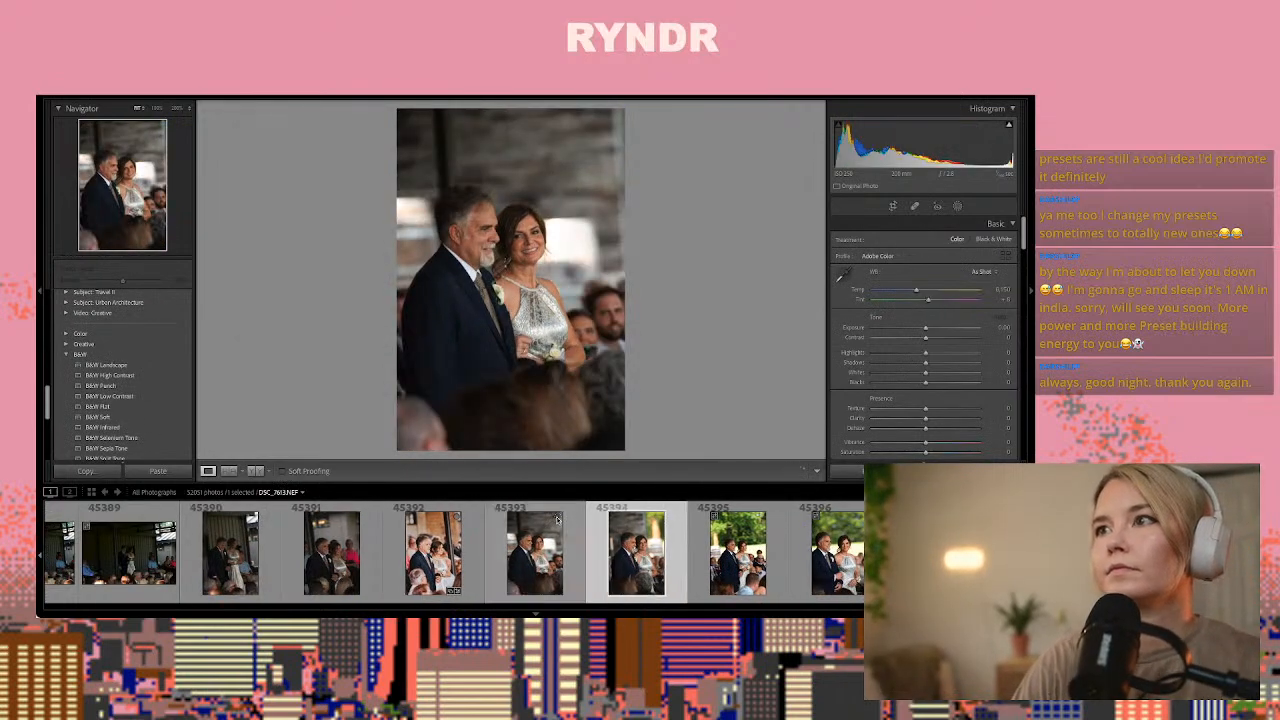
{"action": "key", "text": "Right"}
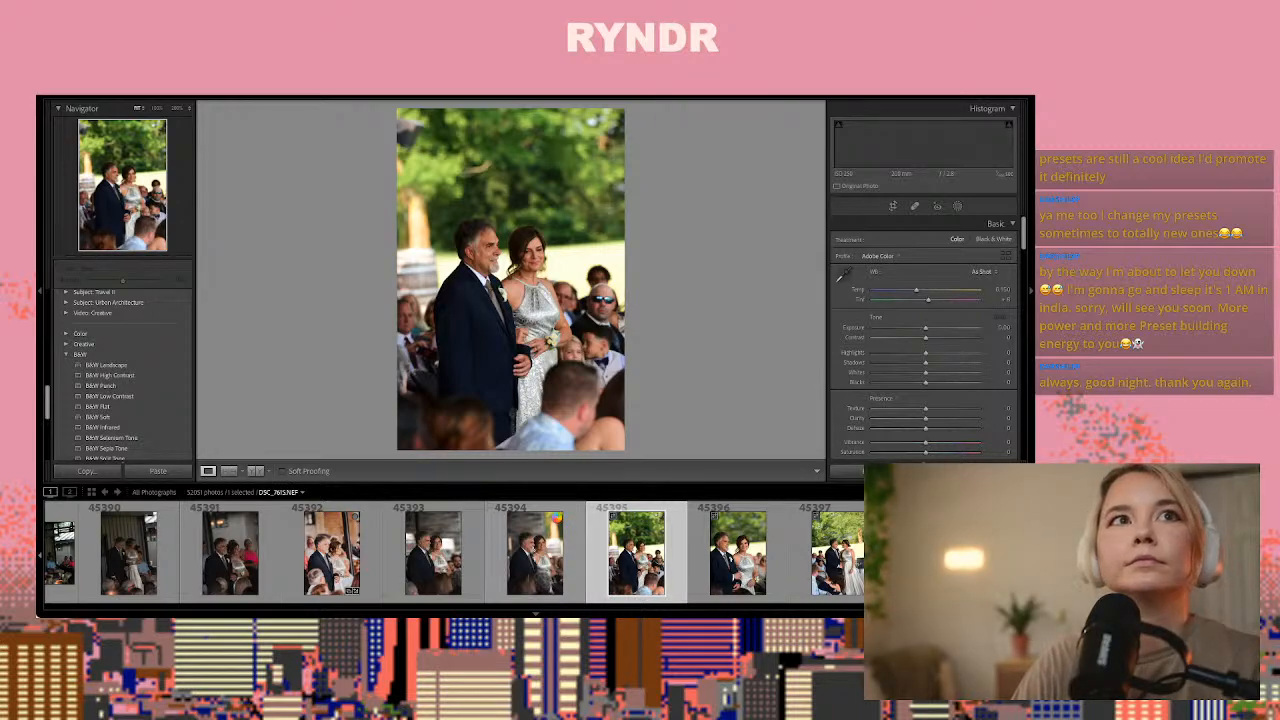
{"action": "key", "text": "Right"}
{"action": "key", "text": "Right"}
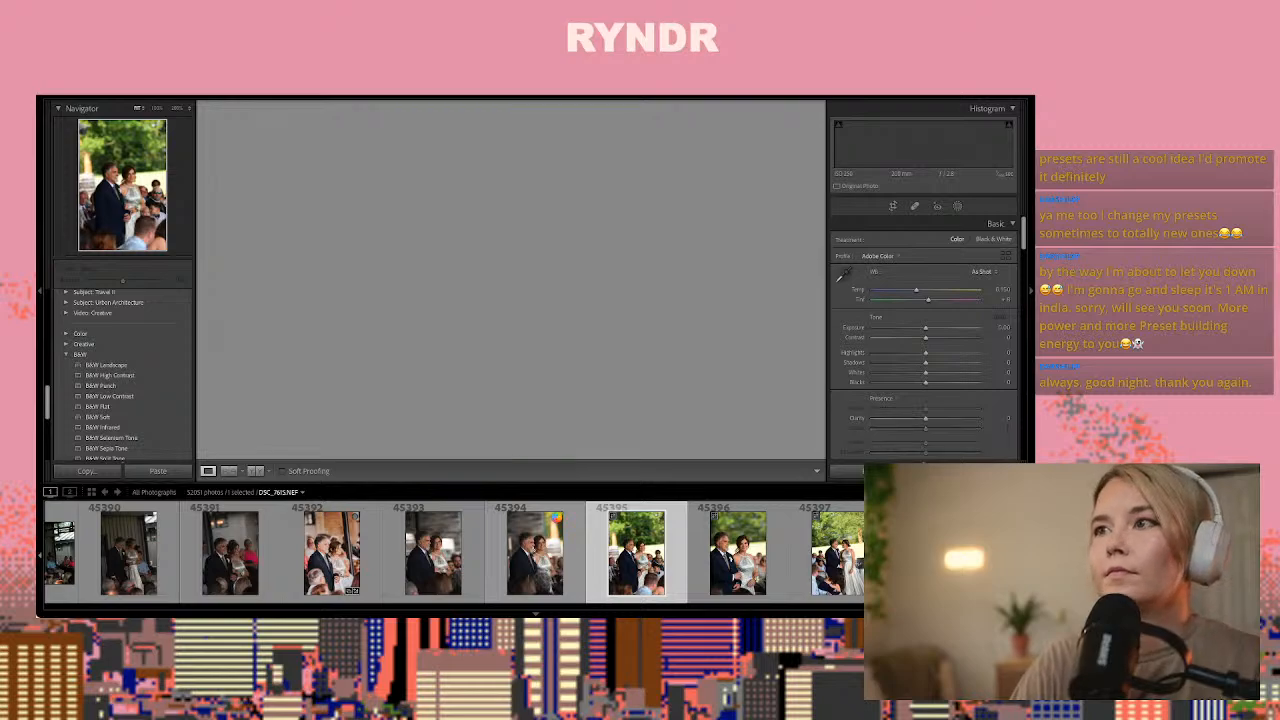
{"action": "key", "text": "Right"}
{"action": "key", "text": "Right"}
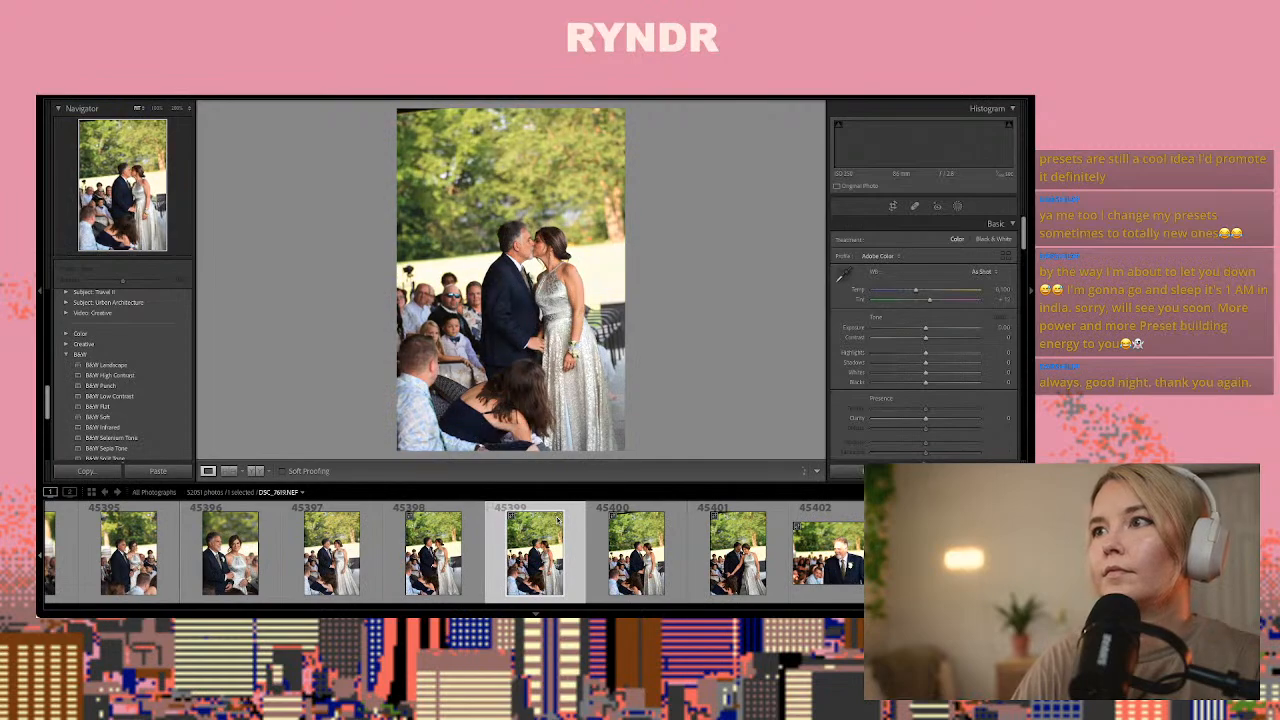
Paste the copied settings onto kissing couple photo DSC_7619.NEF with Exposure reset to 0.00, and copy the adjusted settings
{"action": "key", "text": "ctrl+shift+v"}
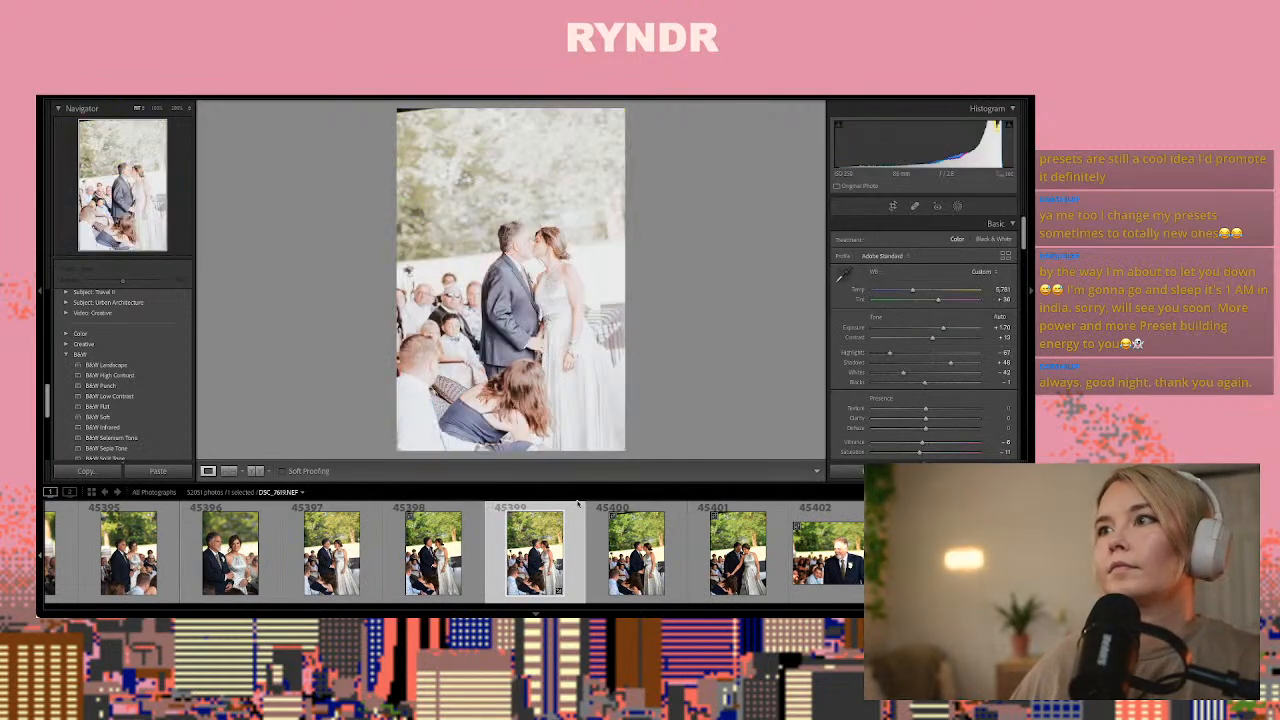
{"action": "left_click_drag", "start_coordinate": [938, 331], "coordinate": [926, 331]}
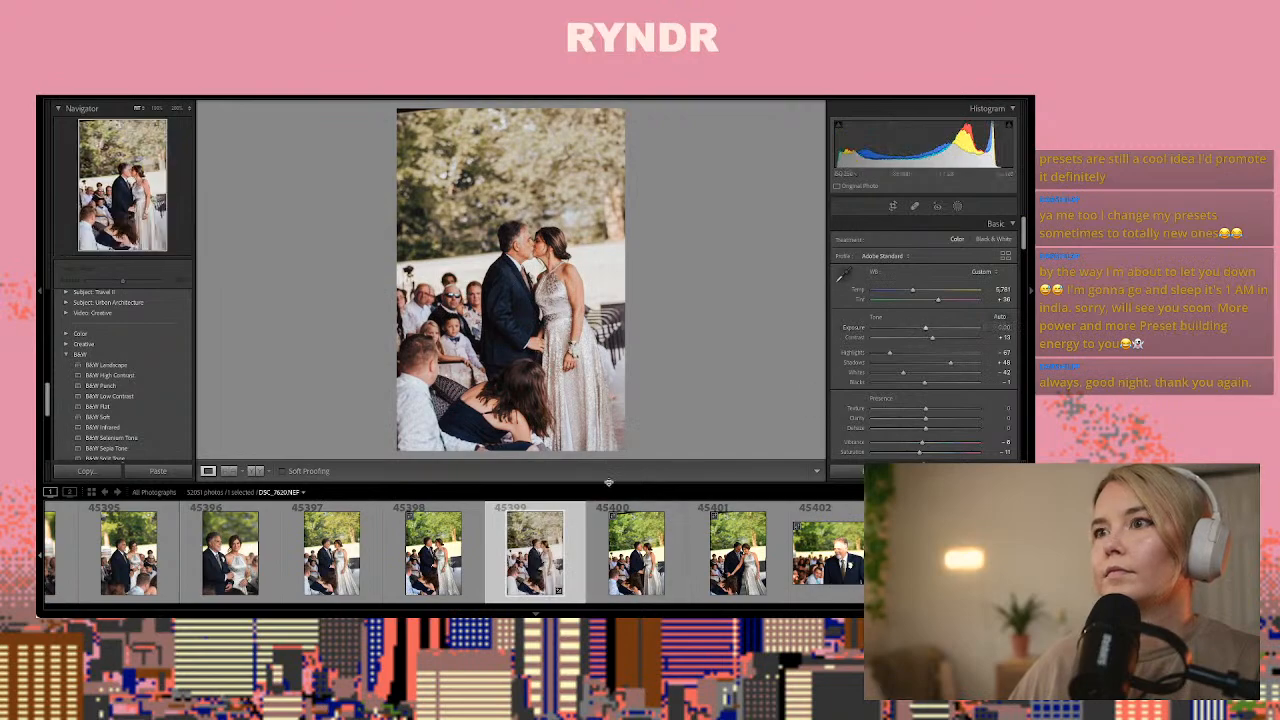
{"action": "key", "text": "ctrl+shift+c"}
{"action": "key", "text": "Return"}
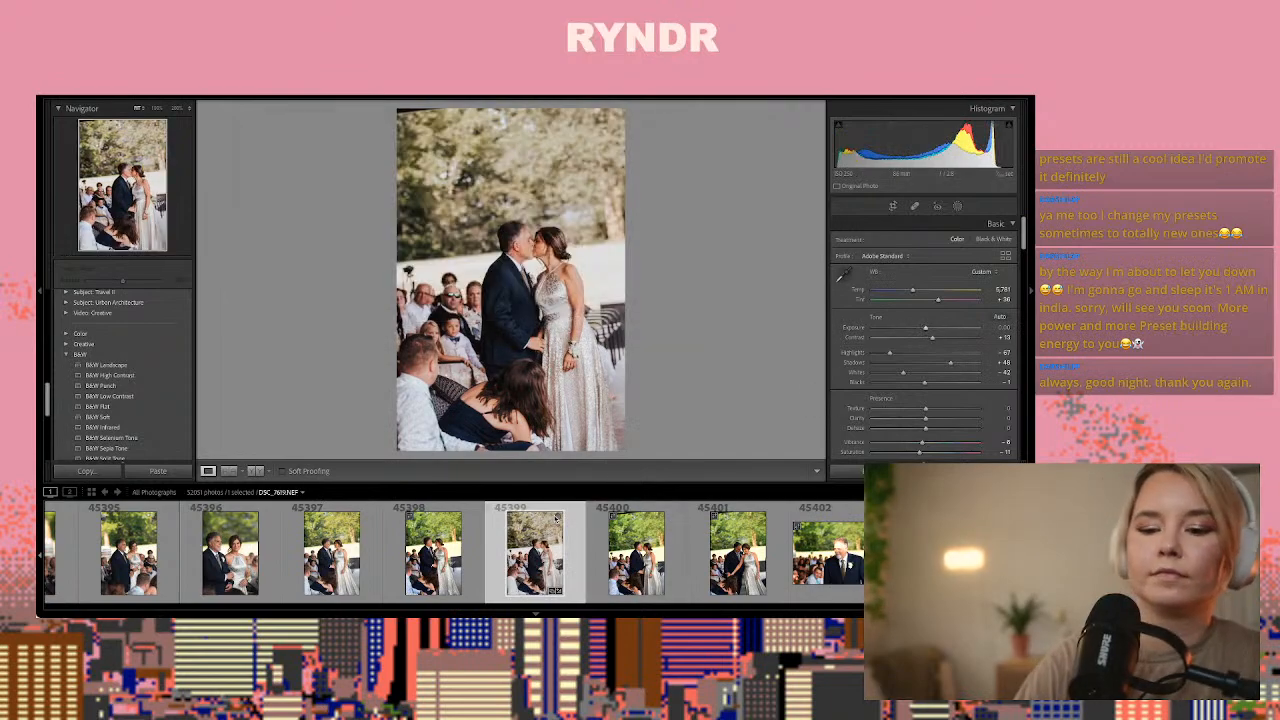
Paste the copied settings onto DSC_7621.NEF, the photo of the couple reaching toward a seated guest
{"action": "key", "text": "Right"}
{"action": "key", "text": "Right"}
{"action": "key", "text": "Right"}
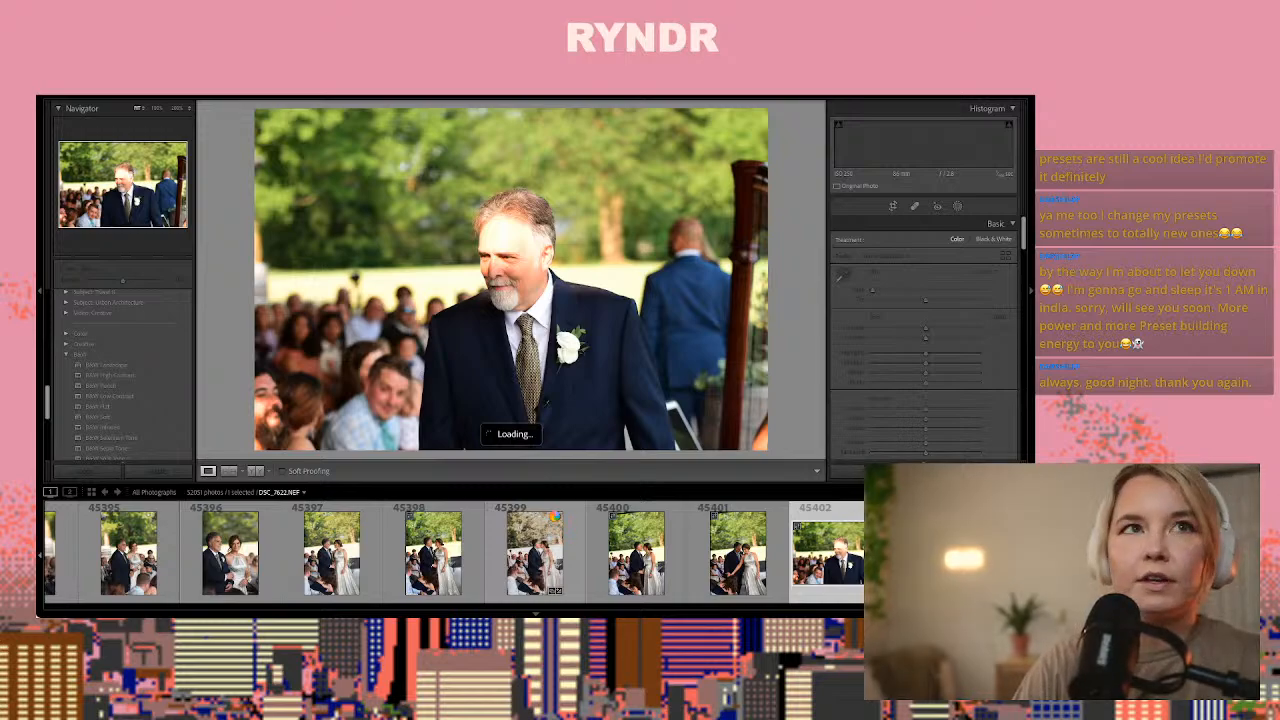
{"action": "key", "text": "Left"}
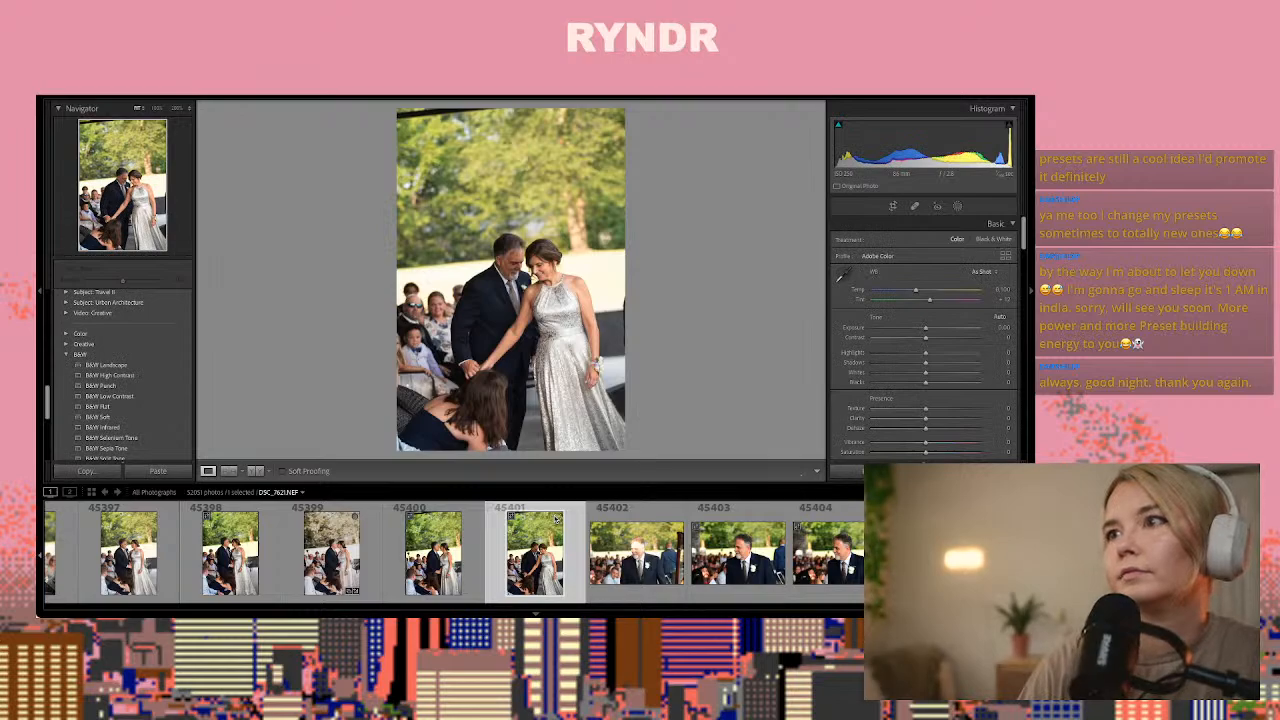
{"action": "key", "text": "ctrl+shift+v"}
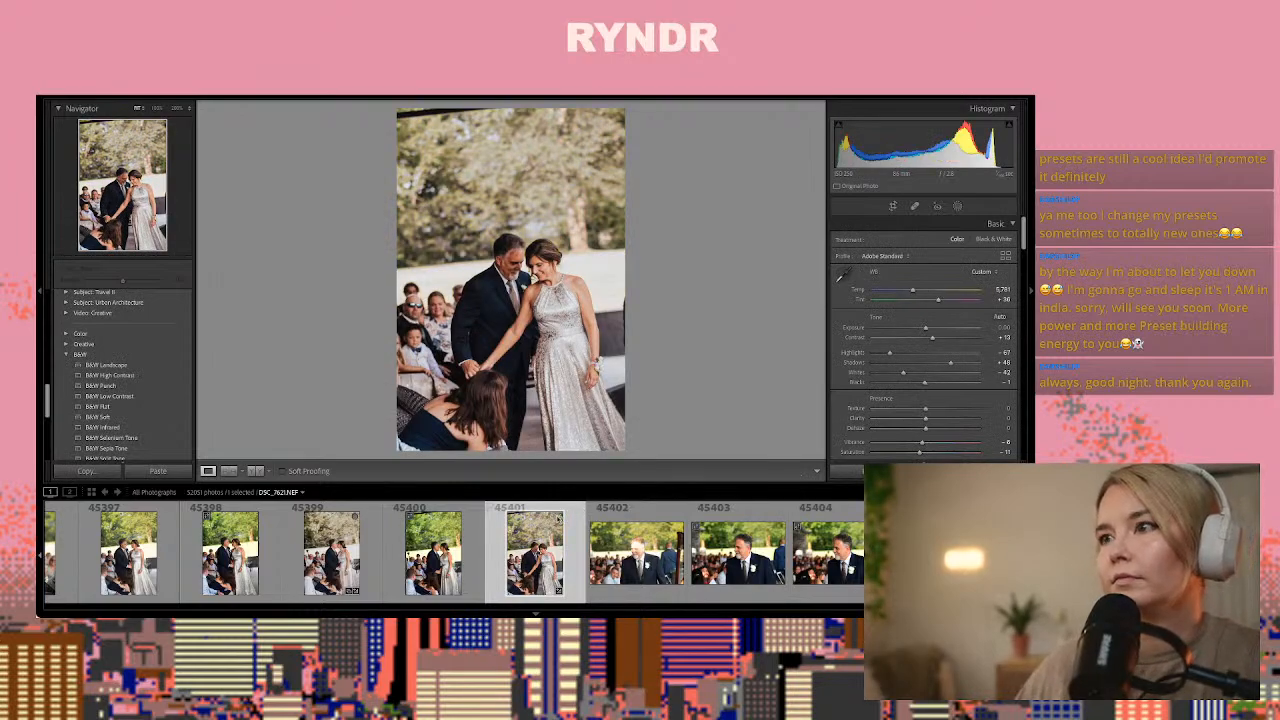
Paste the copied settings onto DSC_7623.NEF, the landscape photo of the bearded man in a navy suit looking aside
{"action": "left_click", "coordinate": [836, 548]}
{"action": "key", "text": "Left"}
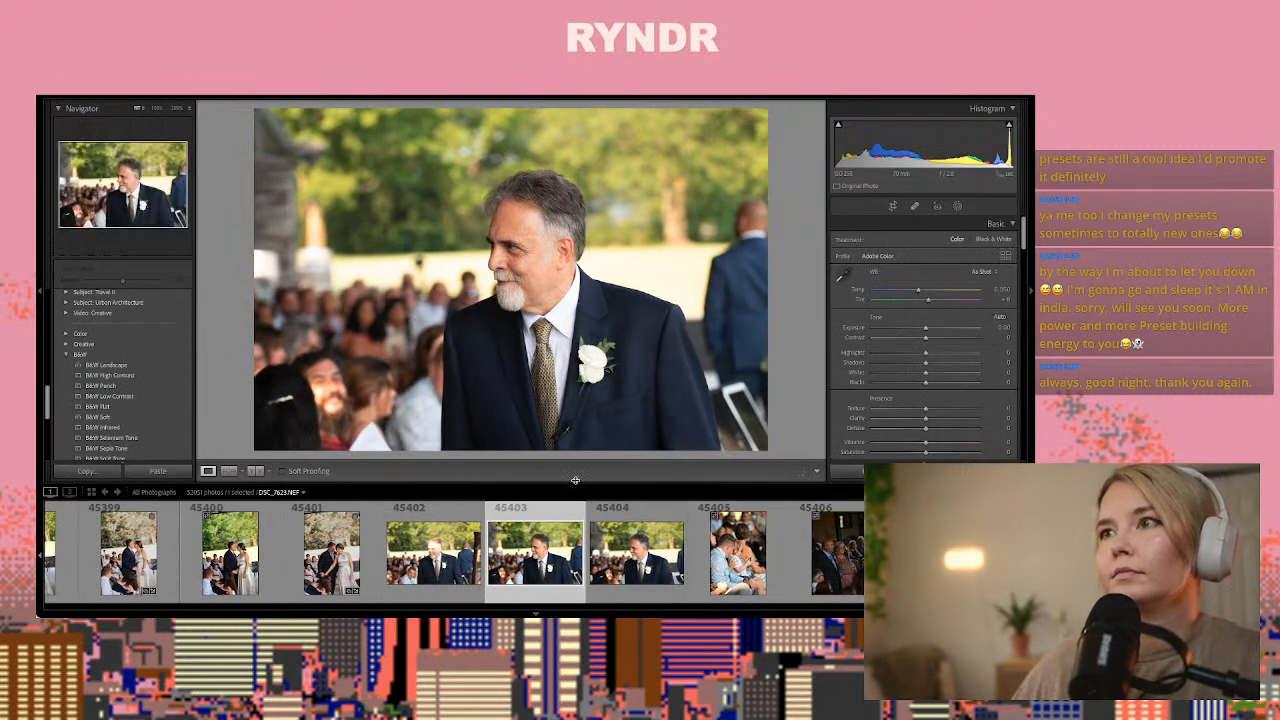
{"action": "key", "text": "ctrl+shift+v"}
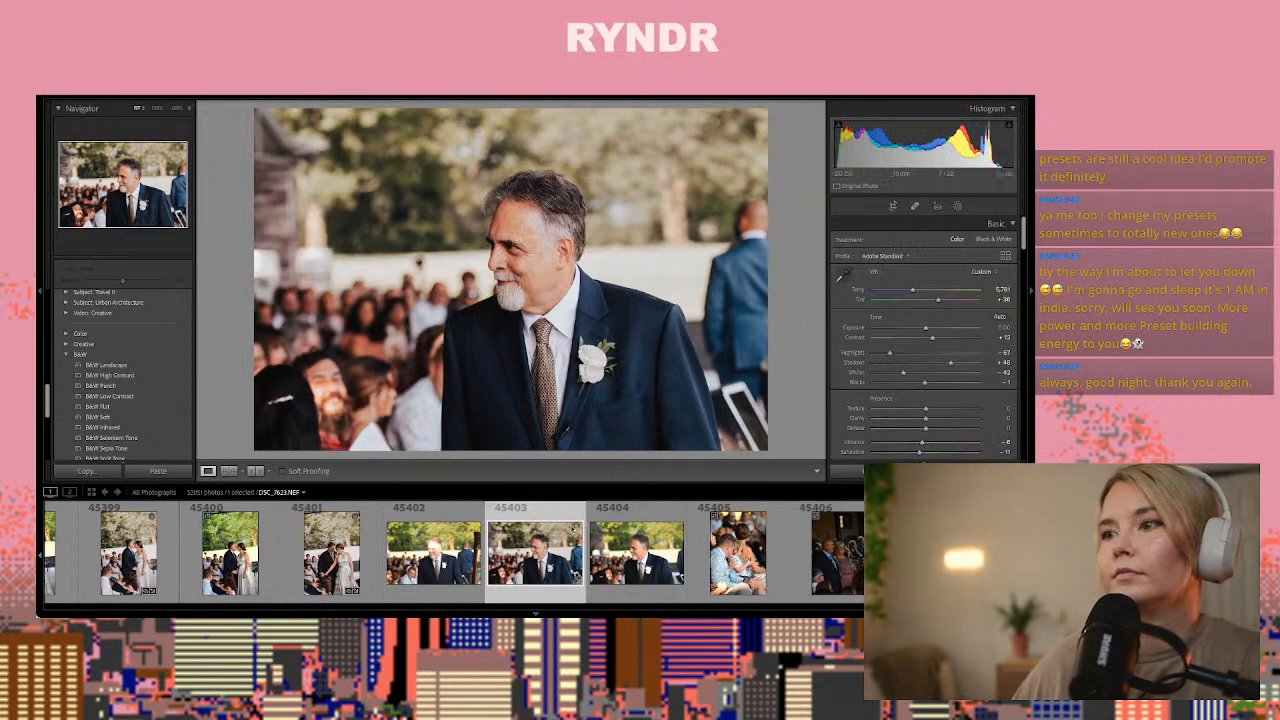